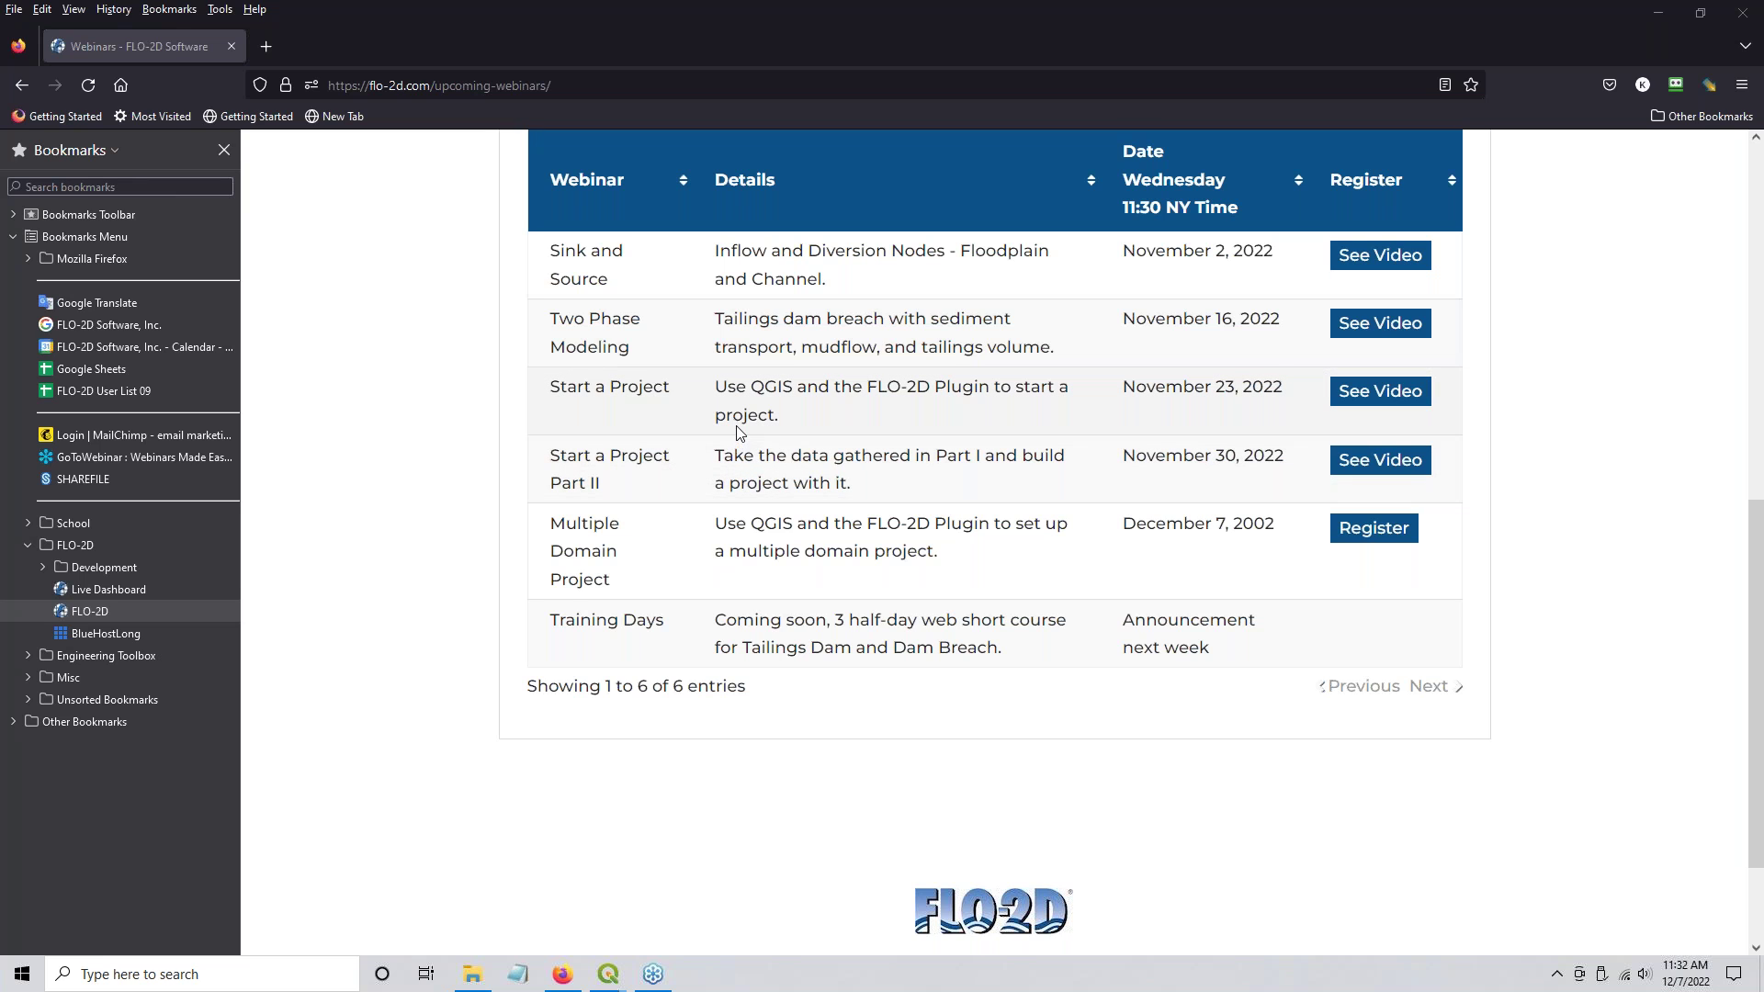
Step: Switch to the NorthDomain project in QGIS and toggle the FullDomain boundary layer's visibility off and on
left_click(1657, 19)
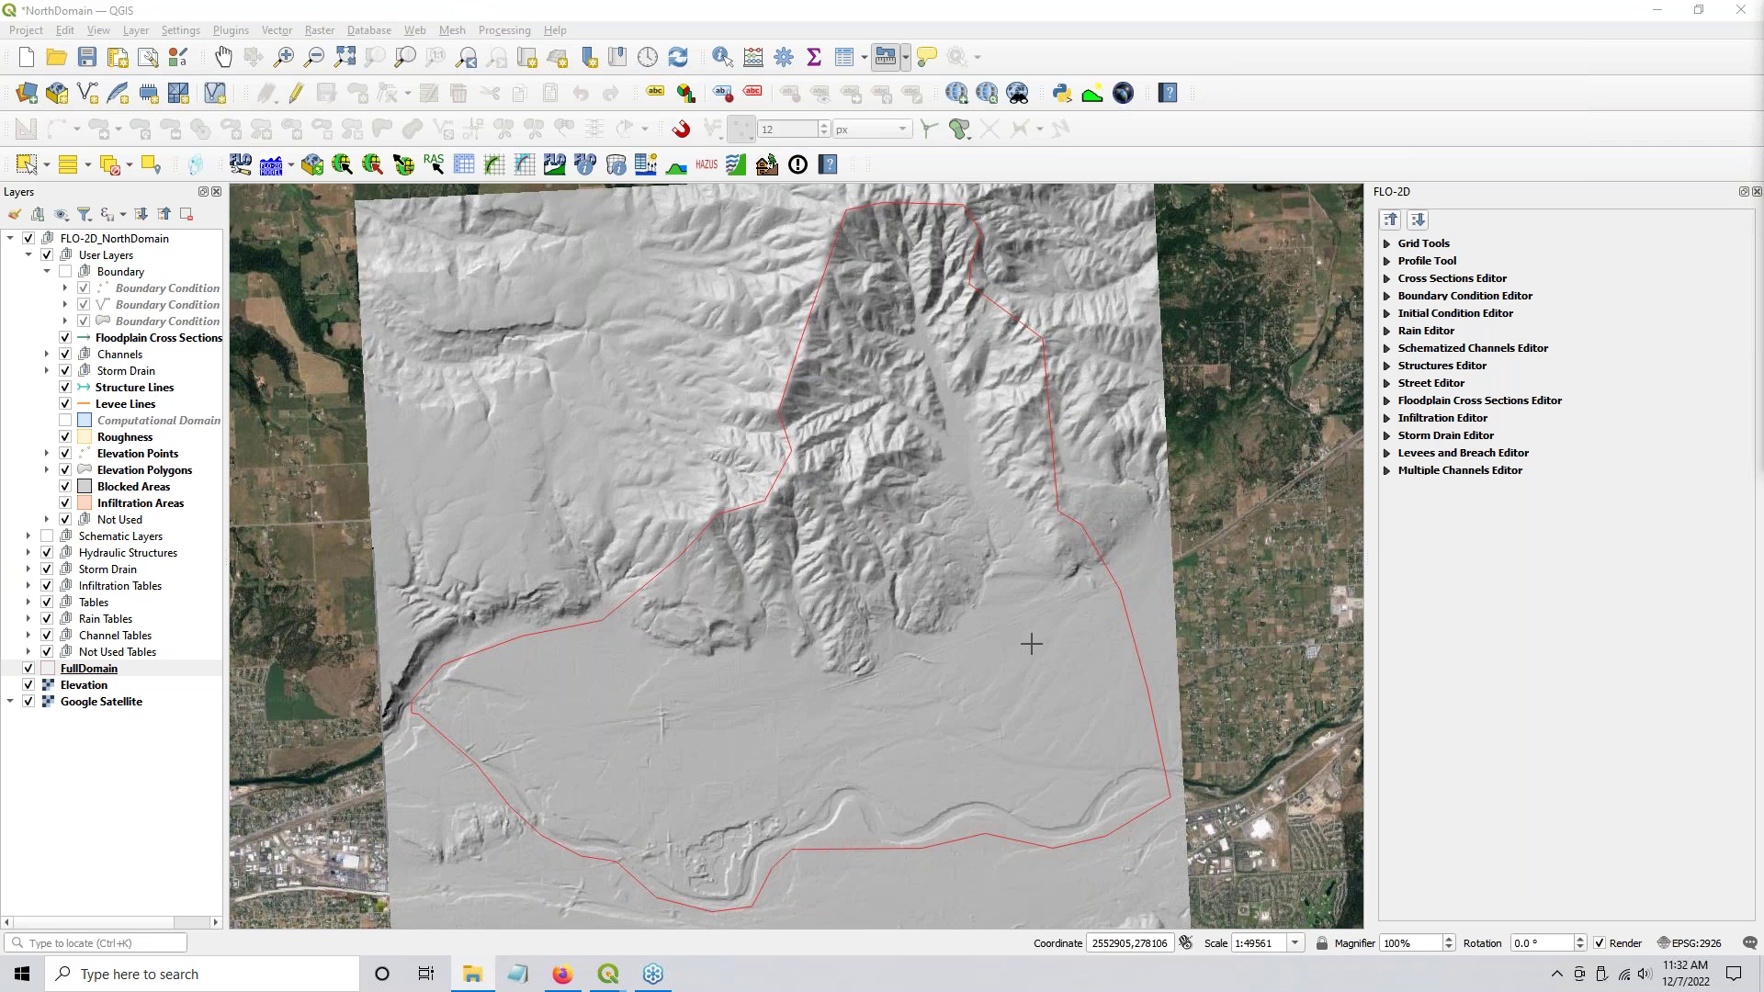
left_click(110, 677)
left_click(28, 670)
left_click(28, 669)
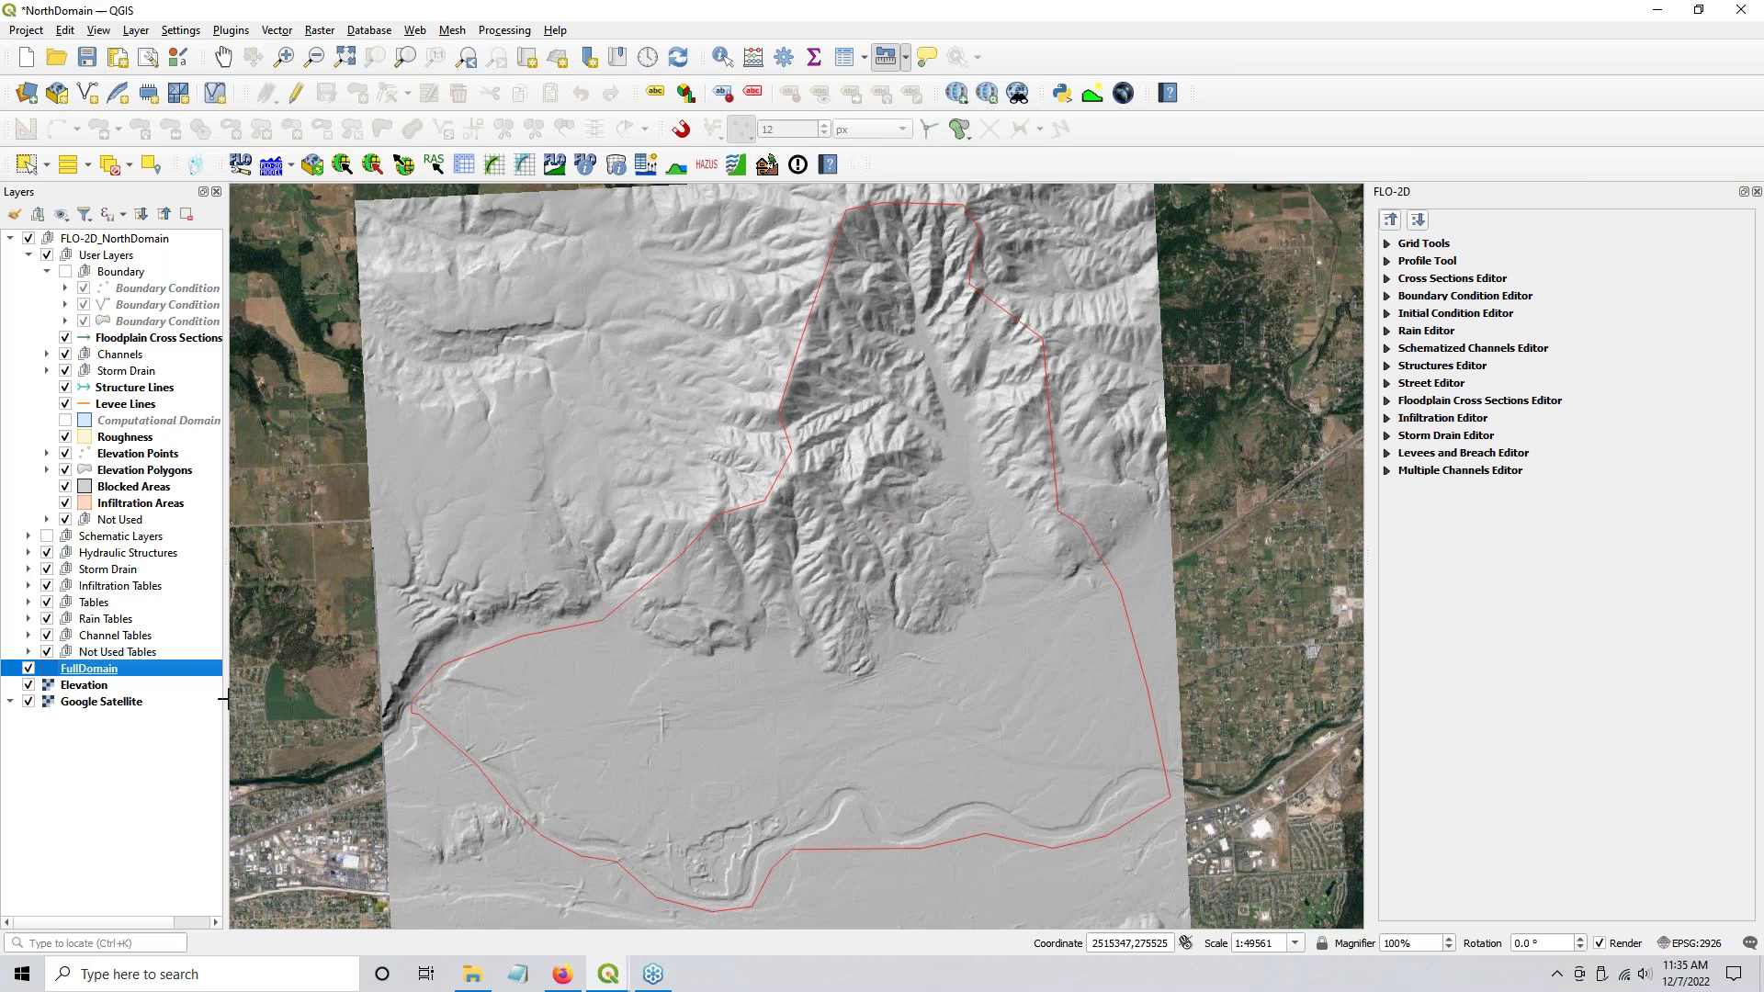
Step: Switch to the SouthDomain project, show the Elevation layer and select the Full Domain mesh layer
mouse_move(609, 979)
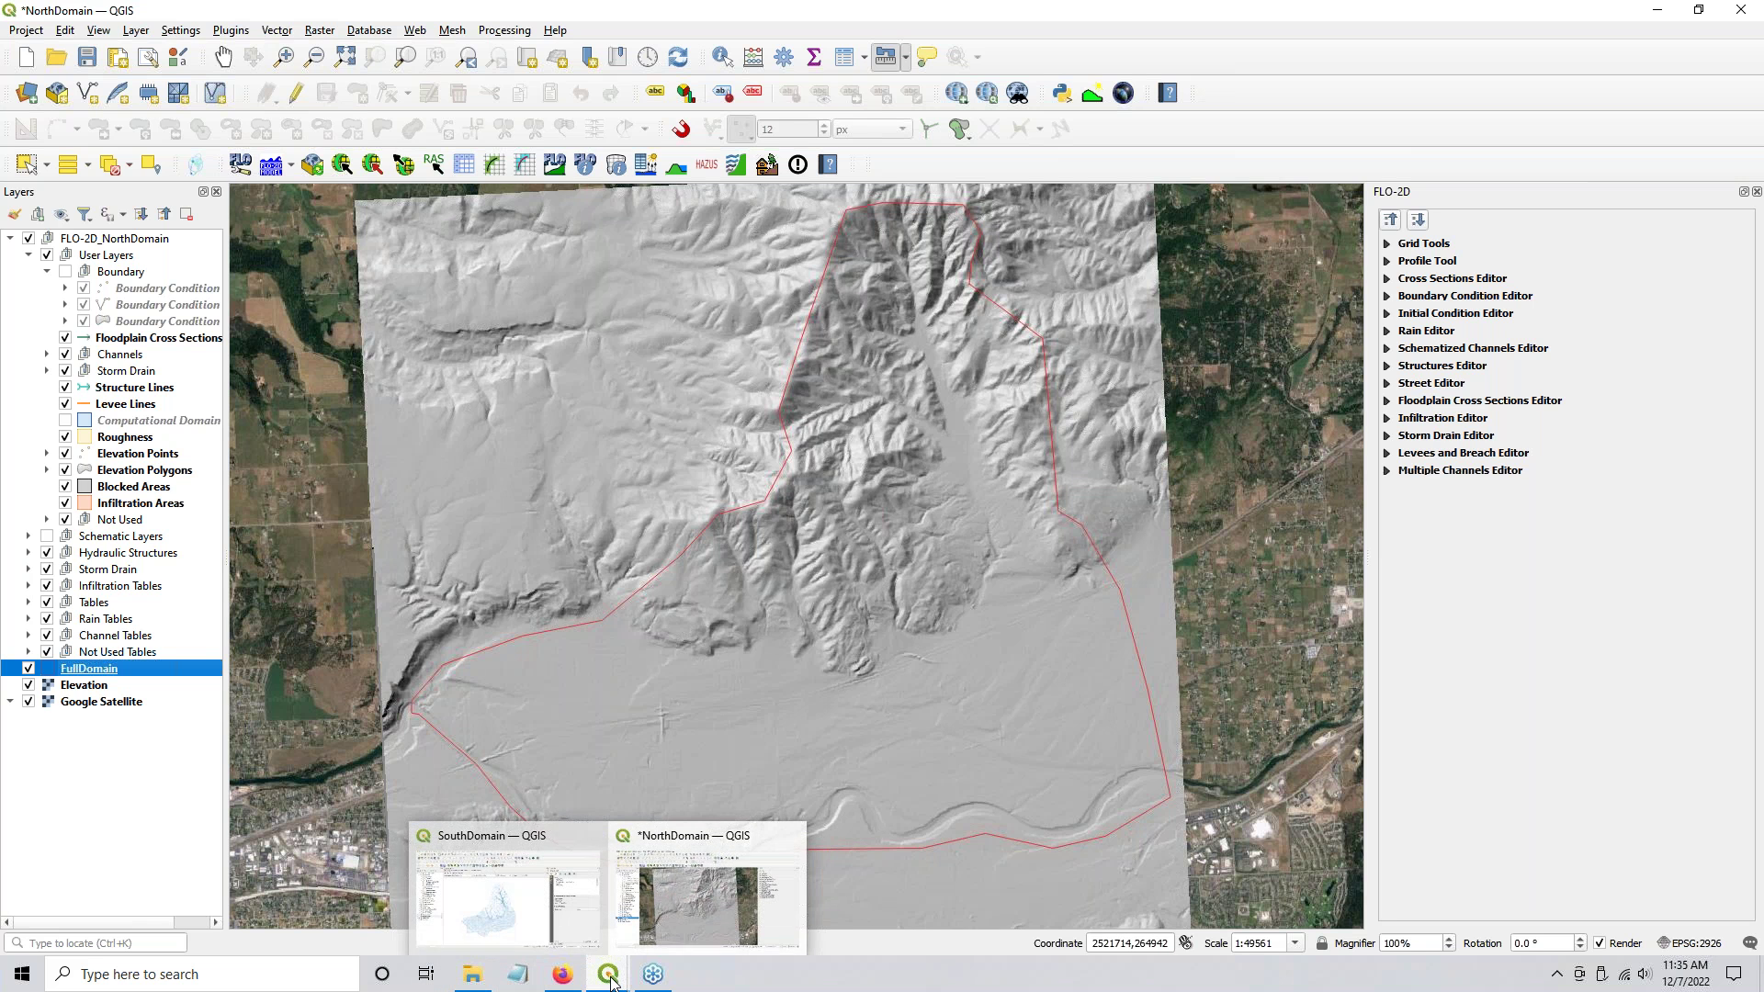
left_click(508, 910)
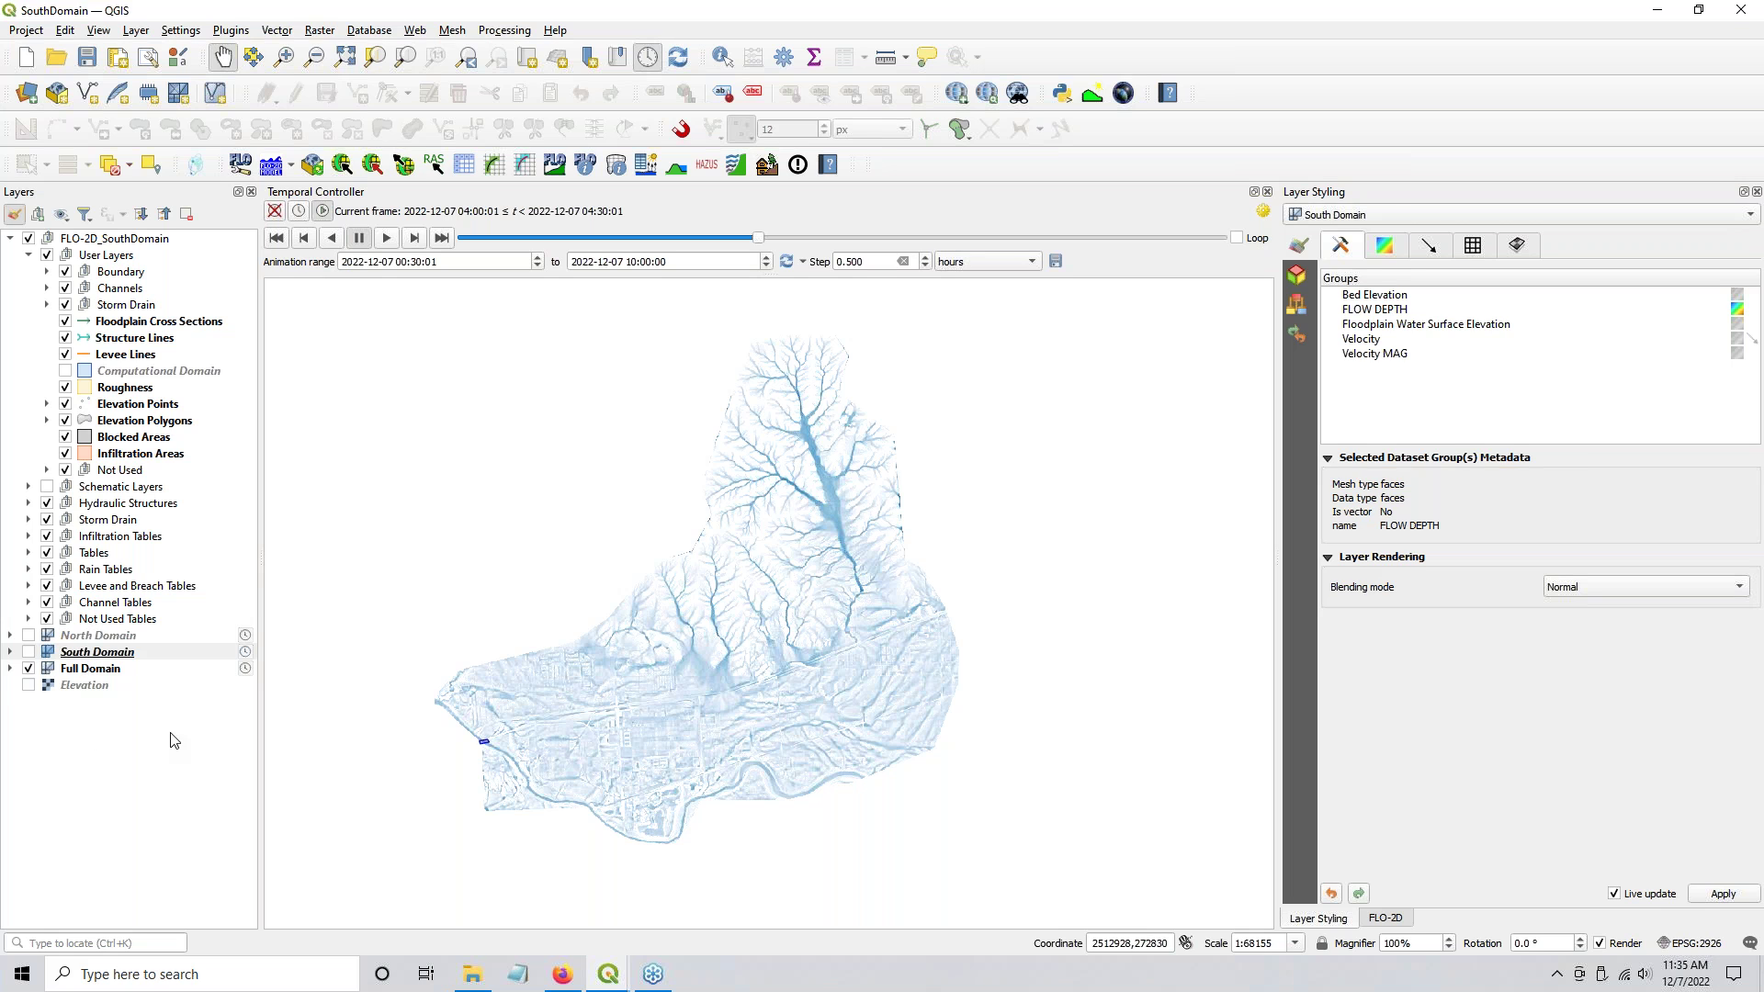
left_click(29, 686)
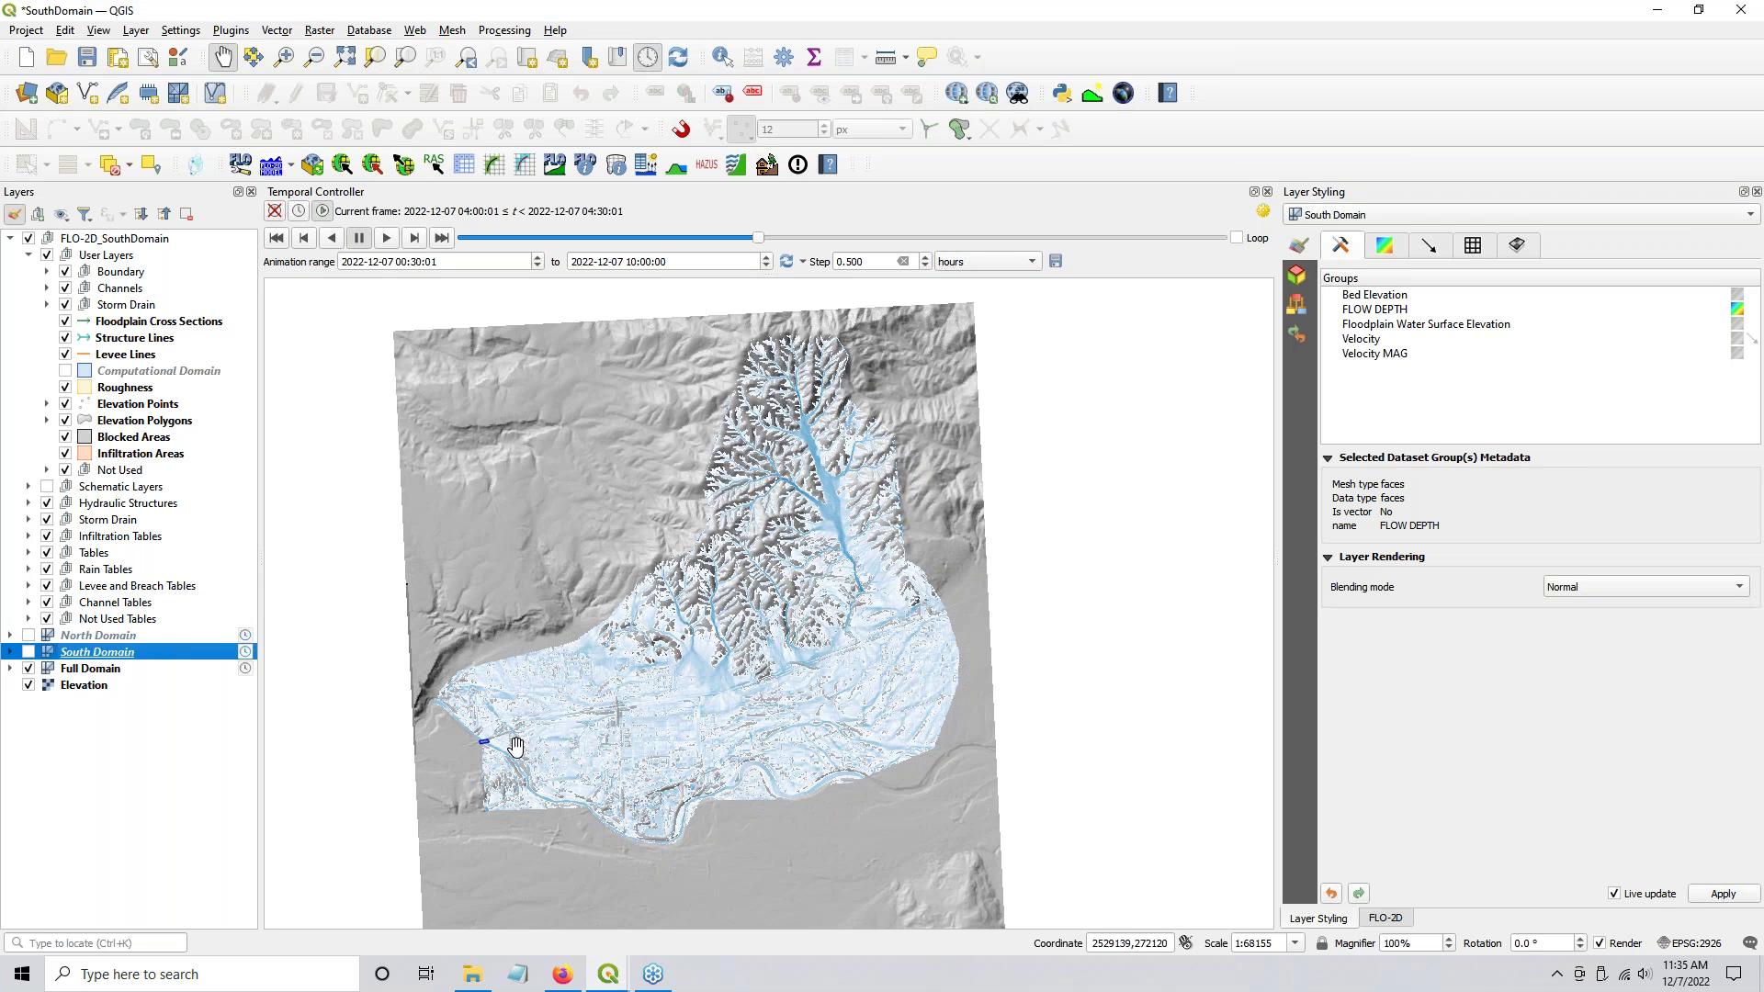
left_click(93, 669)
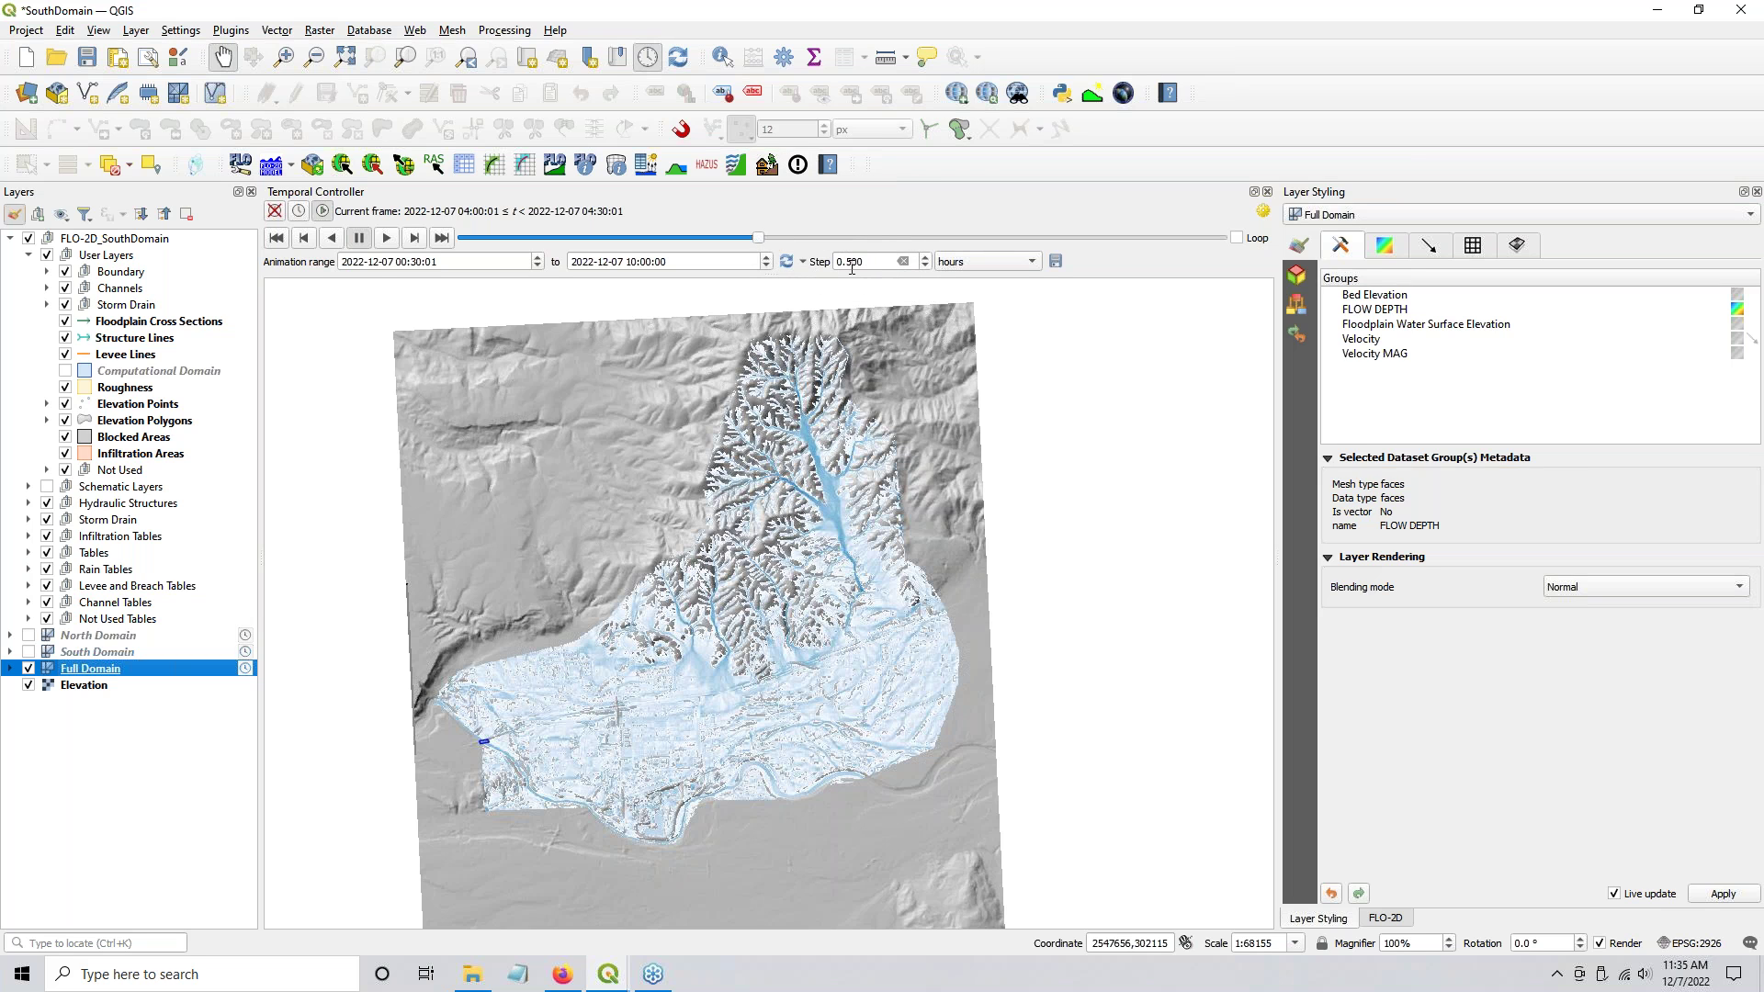
Step: Scrub the Full Domain flow-depth animation to the 06:30:01 frame and back to 05:00:01, and inspect the floodplain flow
left_click_drag(759, 241, 955, 273)
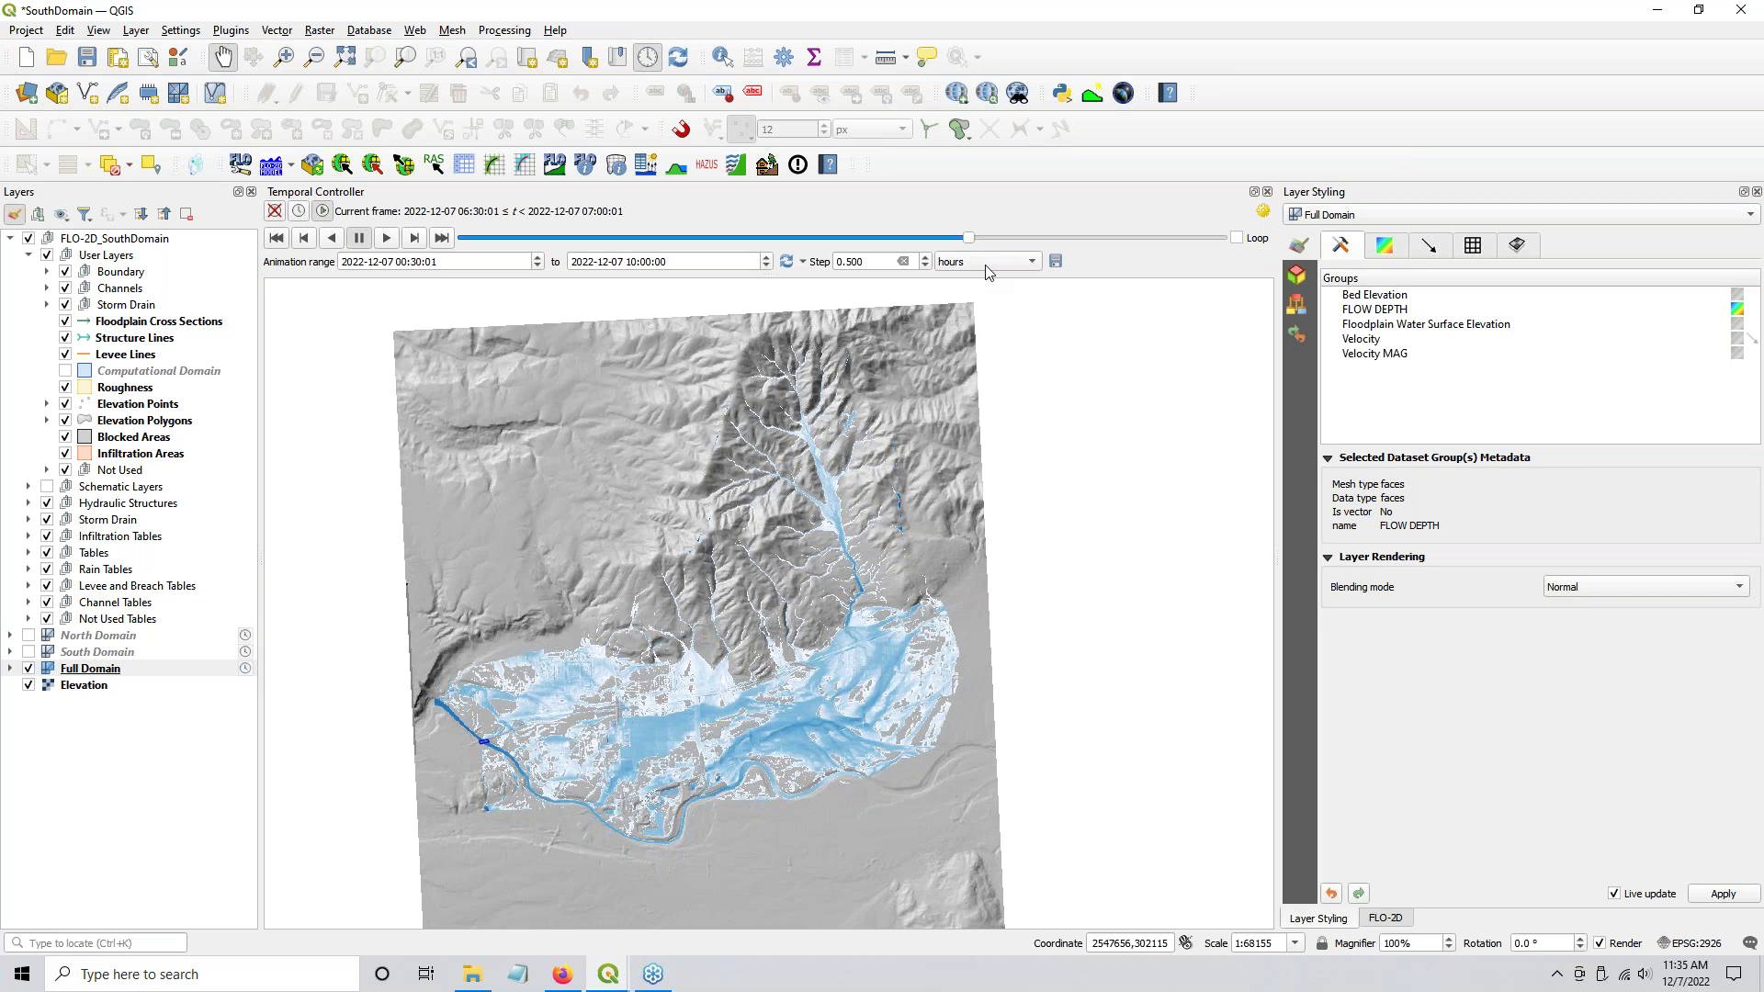
left_click_drag(981, 272, 839, 265)
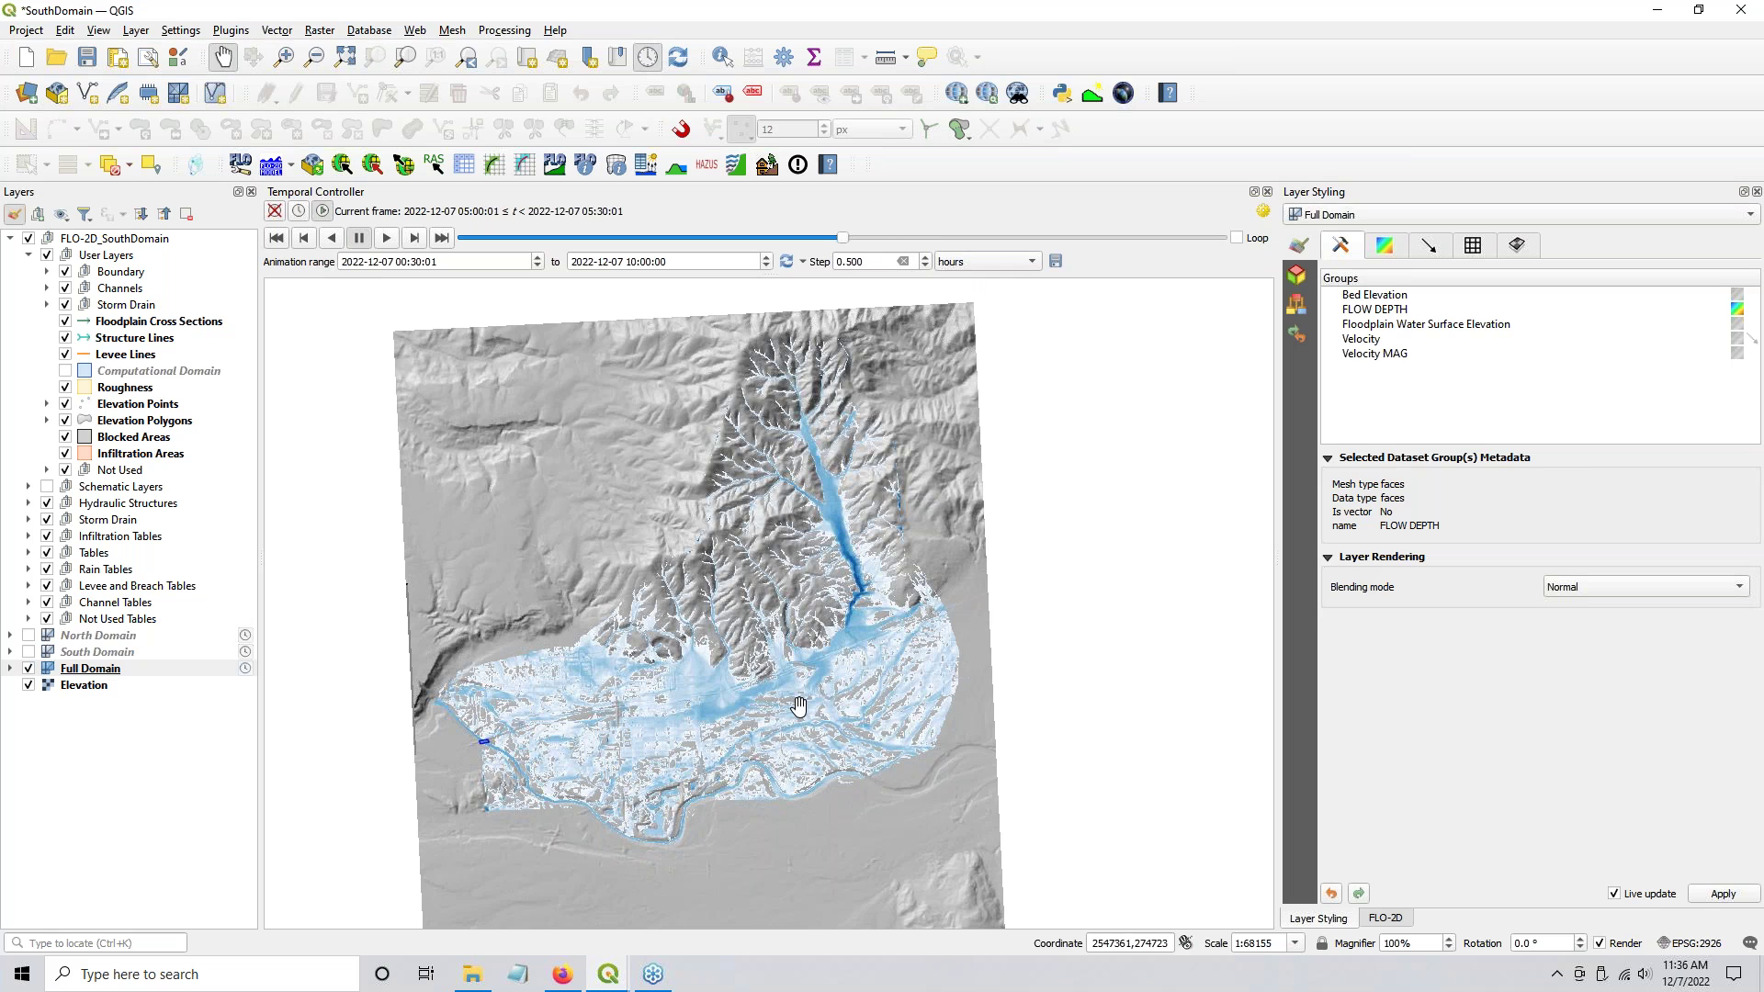
scroll(801, 703, "up", 1)
left_click_drag(1090, 510, 1269, 491)
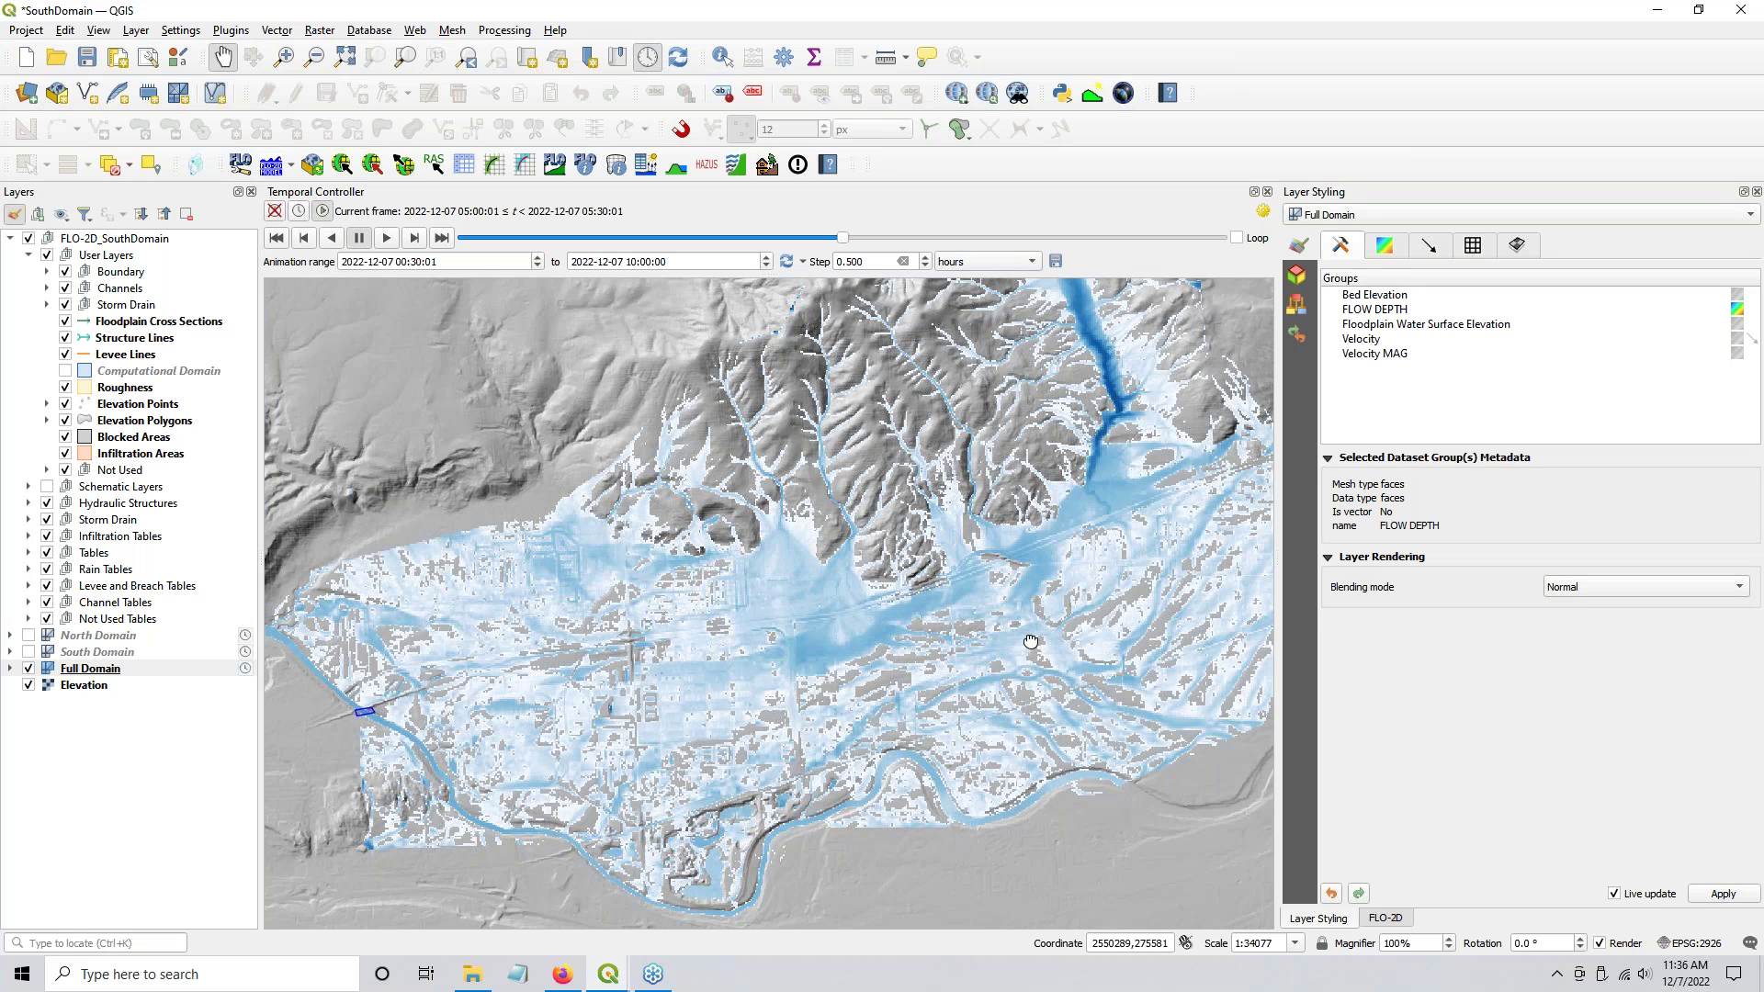
left_click_drag(1031, 641, 994, 621)
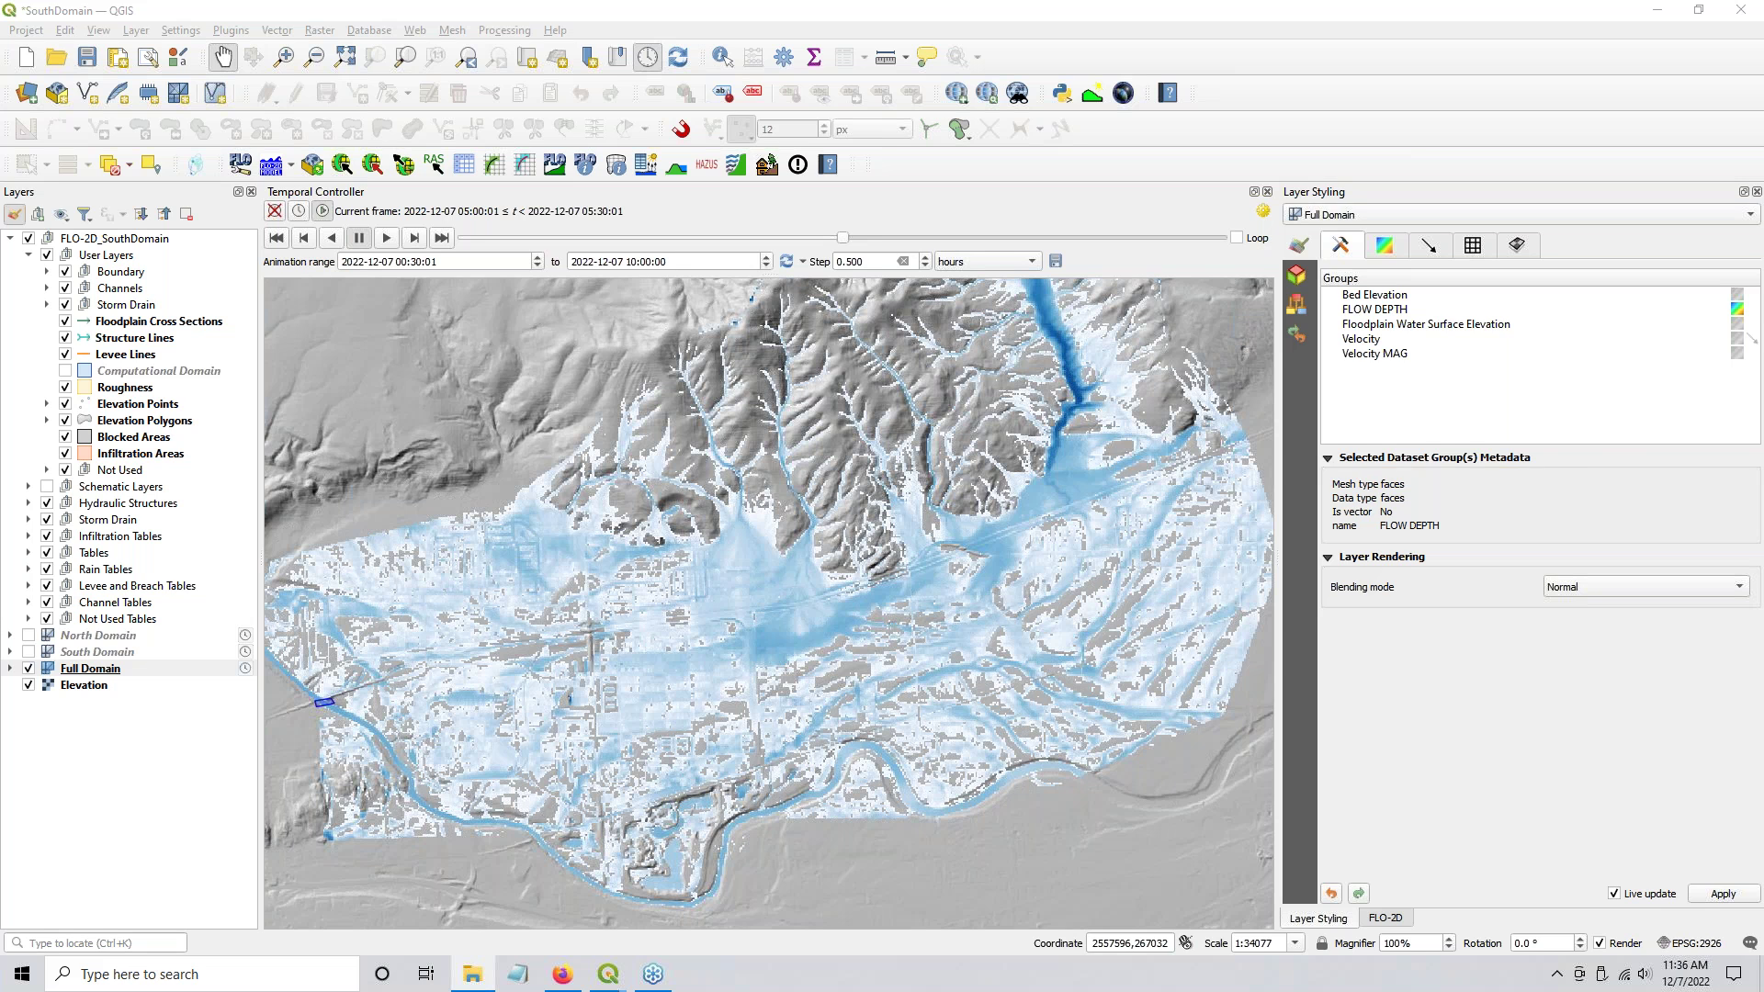
Step: Add the SouthDomain polygon layer to the map and show the North Domain mesh to inspect their shared boundary
left_click_drag(1746, 714, 882, 742)
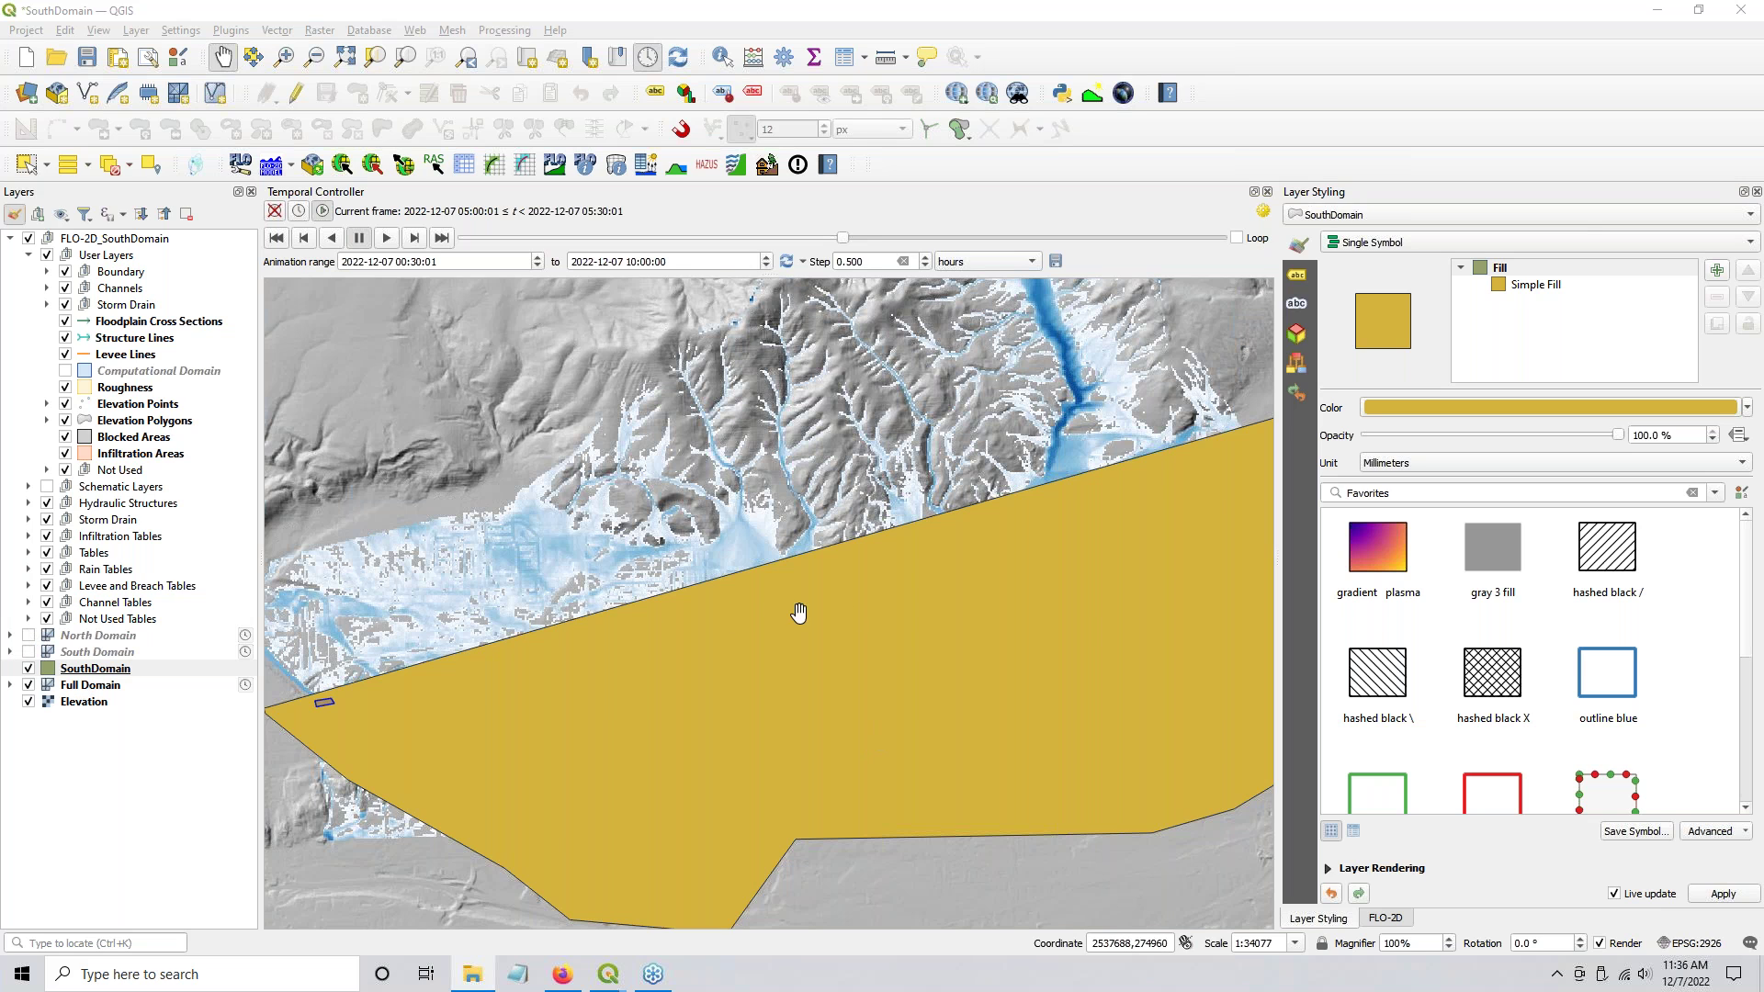
left_click(29, 635)
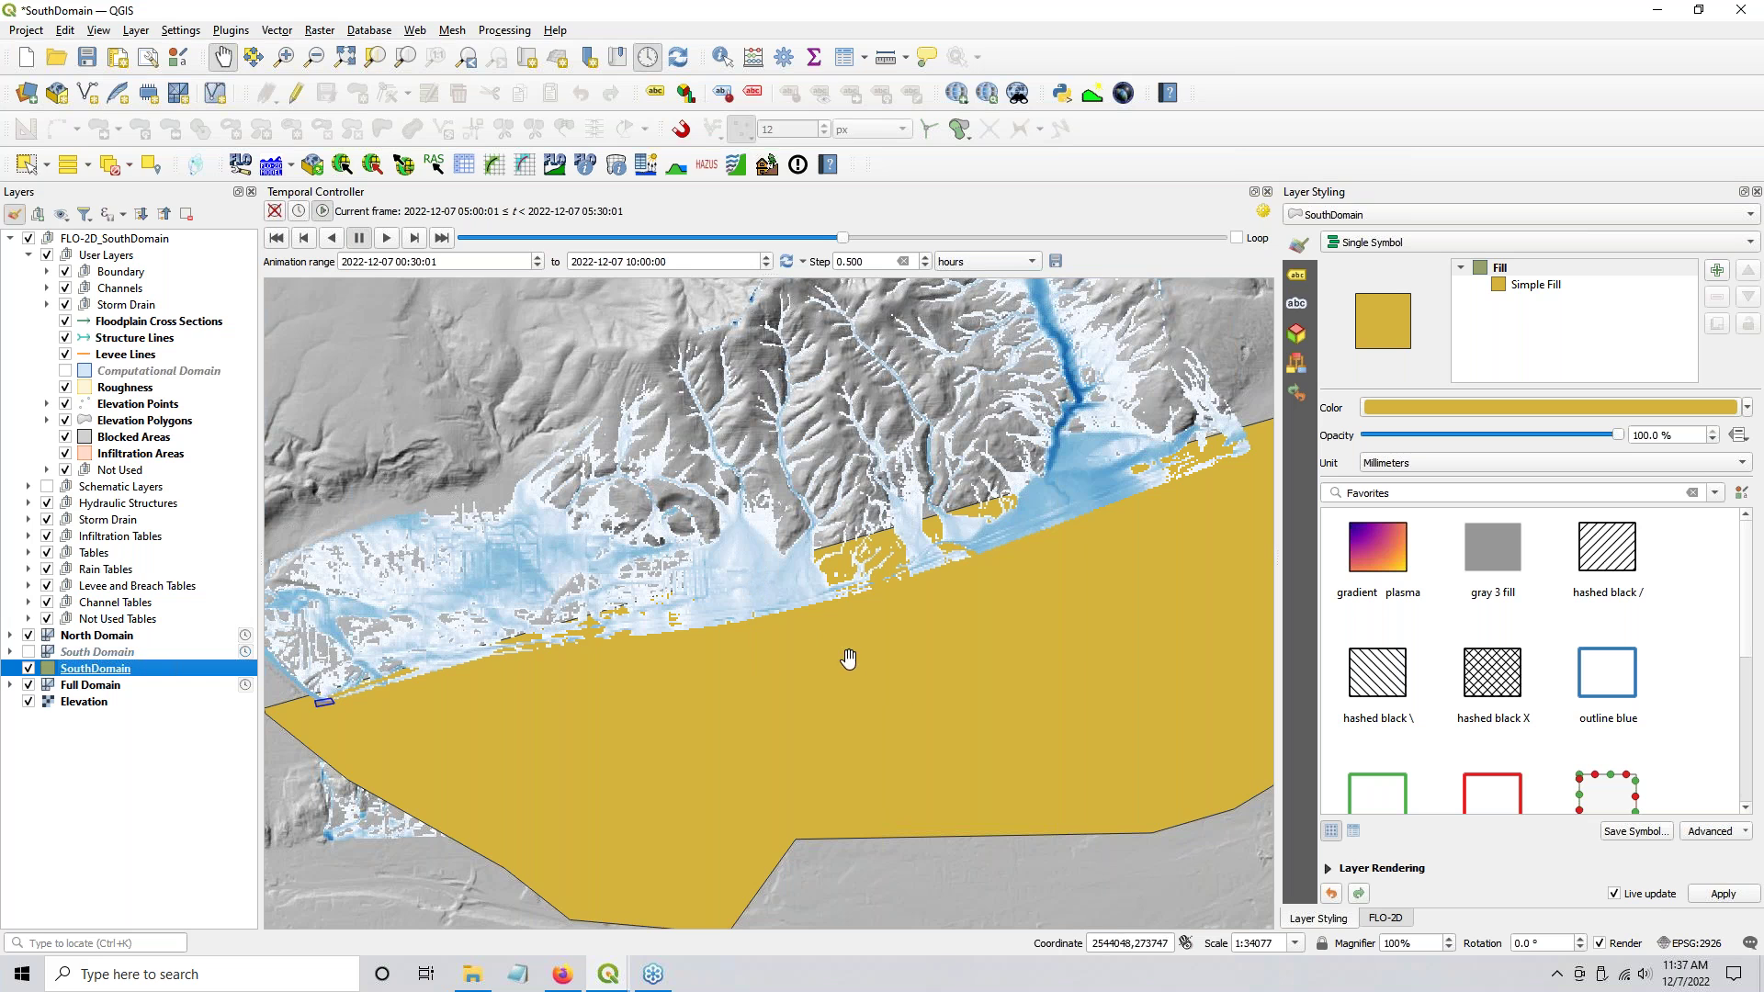
left_click_drag(969, 530, 1024, 582)
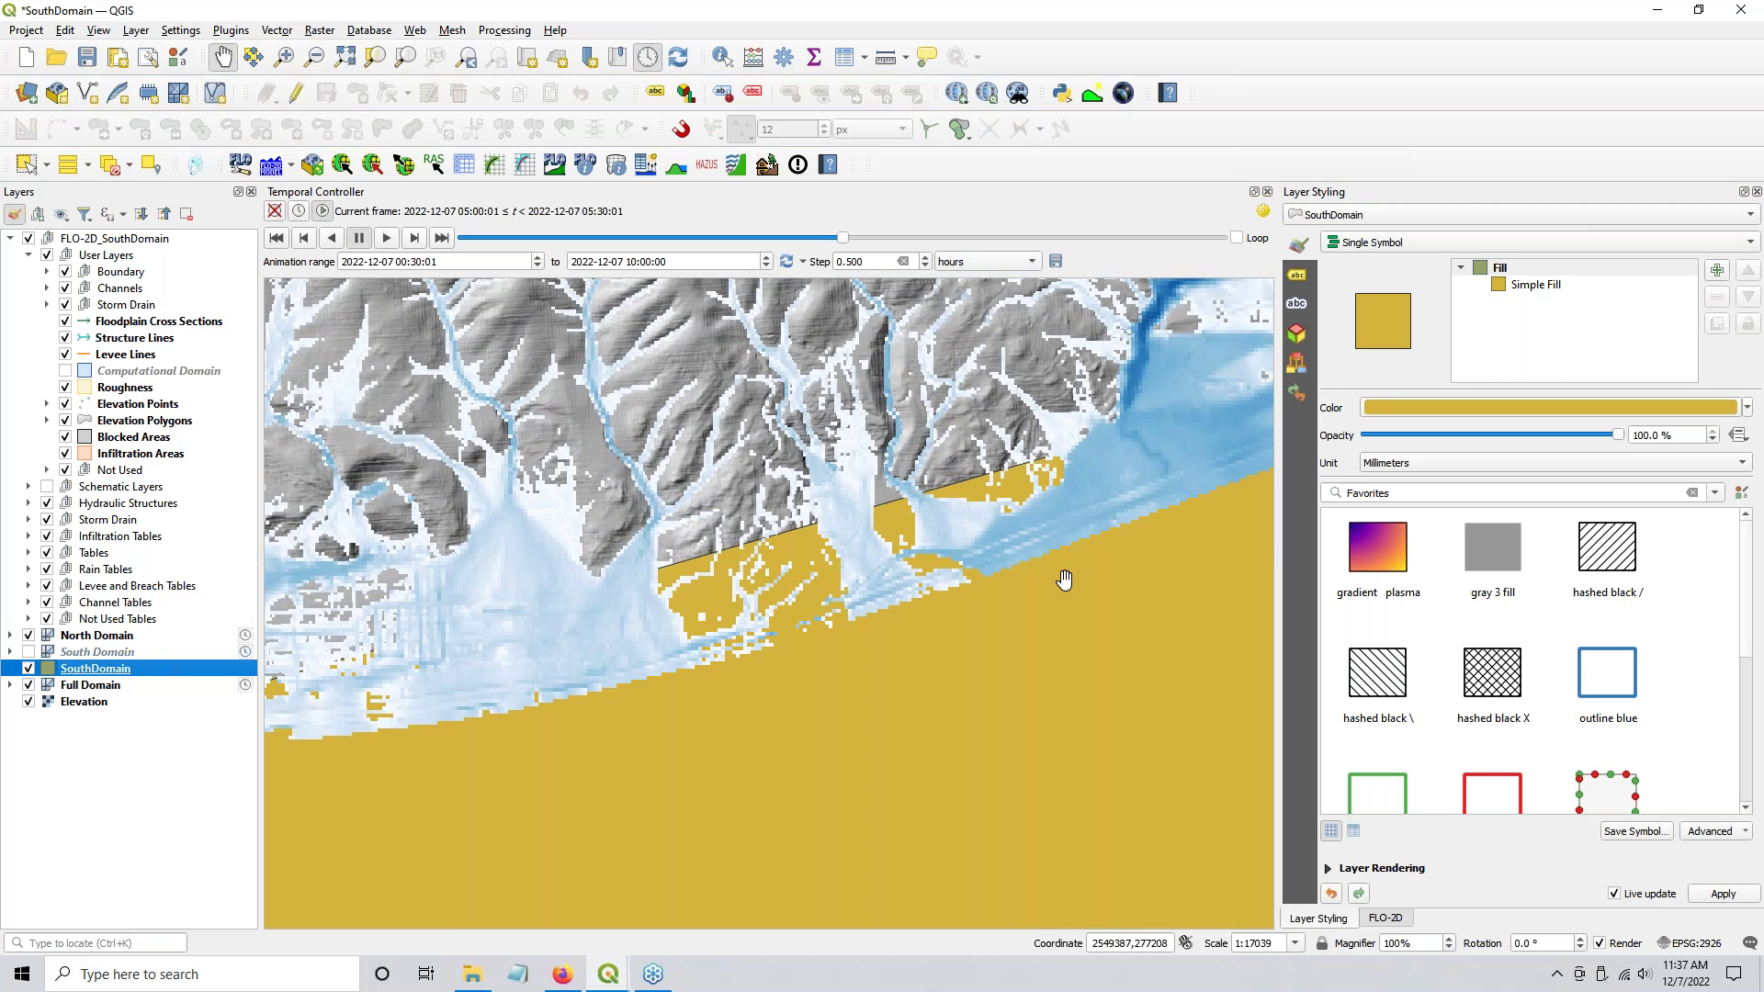
scroll(1024, 551, "up", 1)
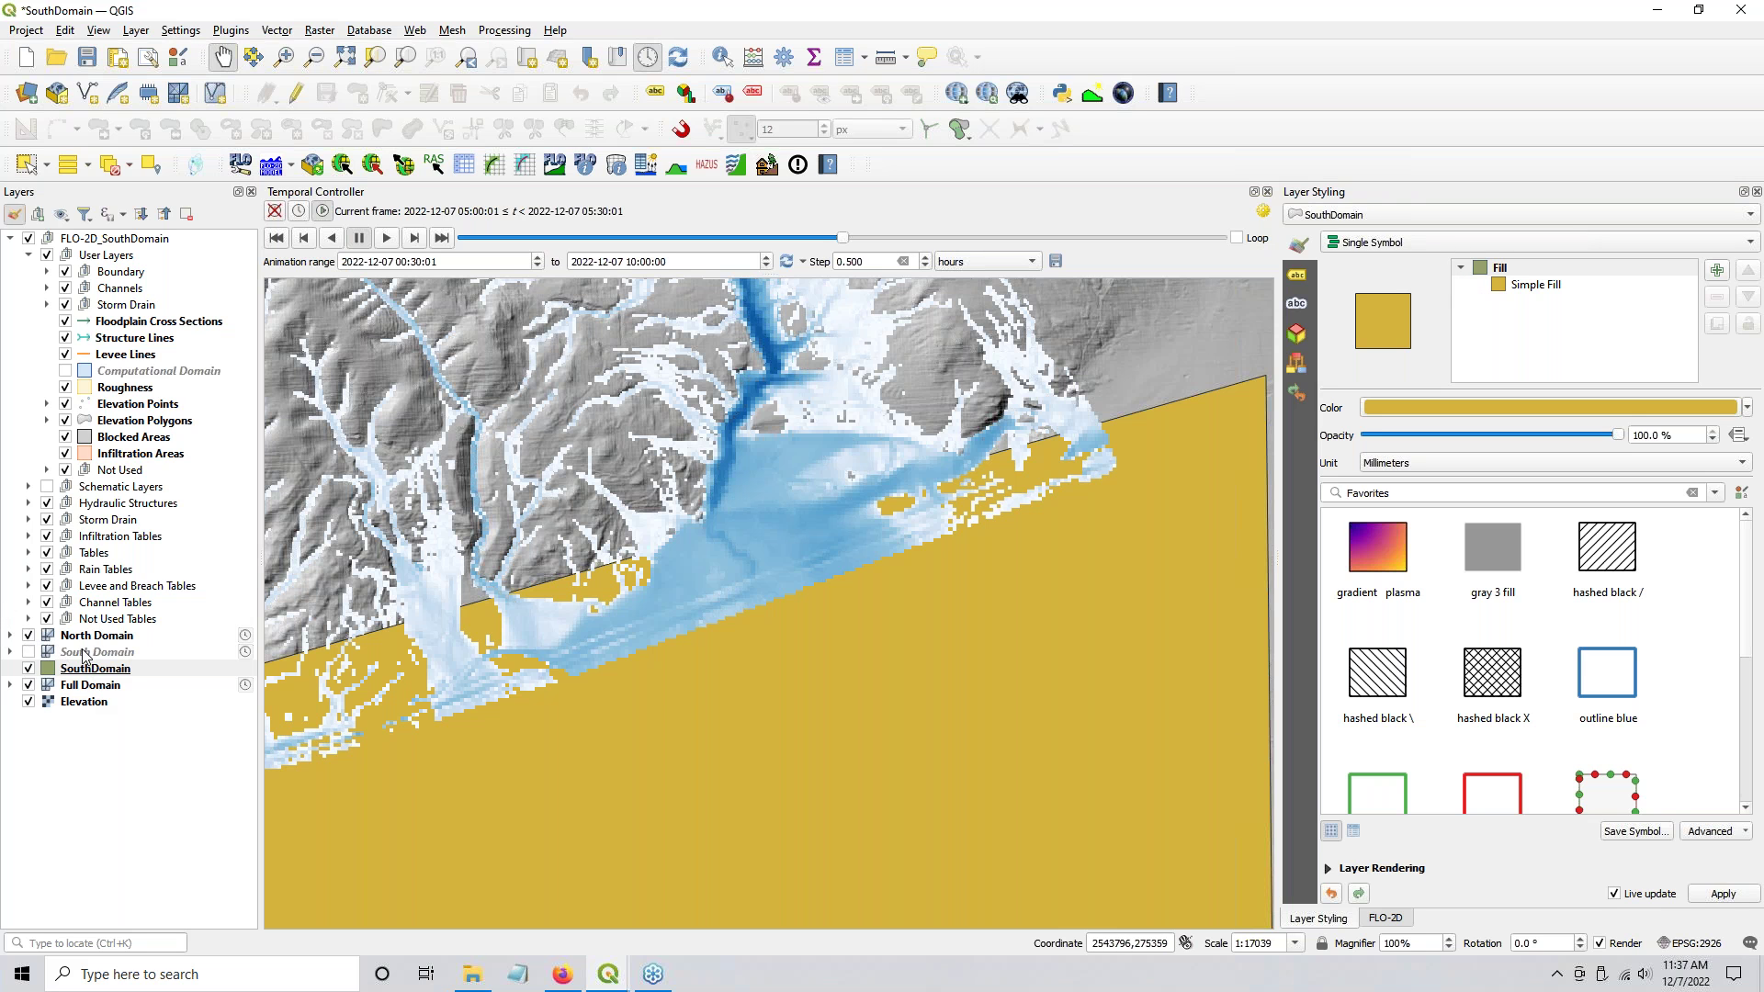
Step: Enable the Velocity vector dataset on the Full Domain mesh layer
left_click(88, 691)
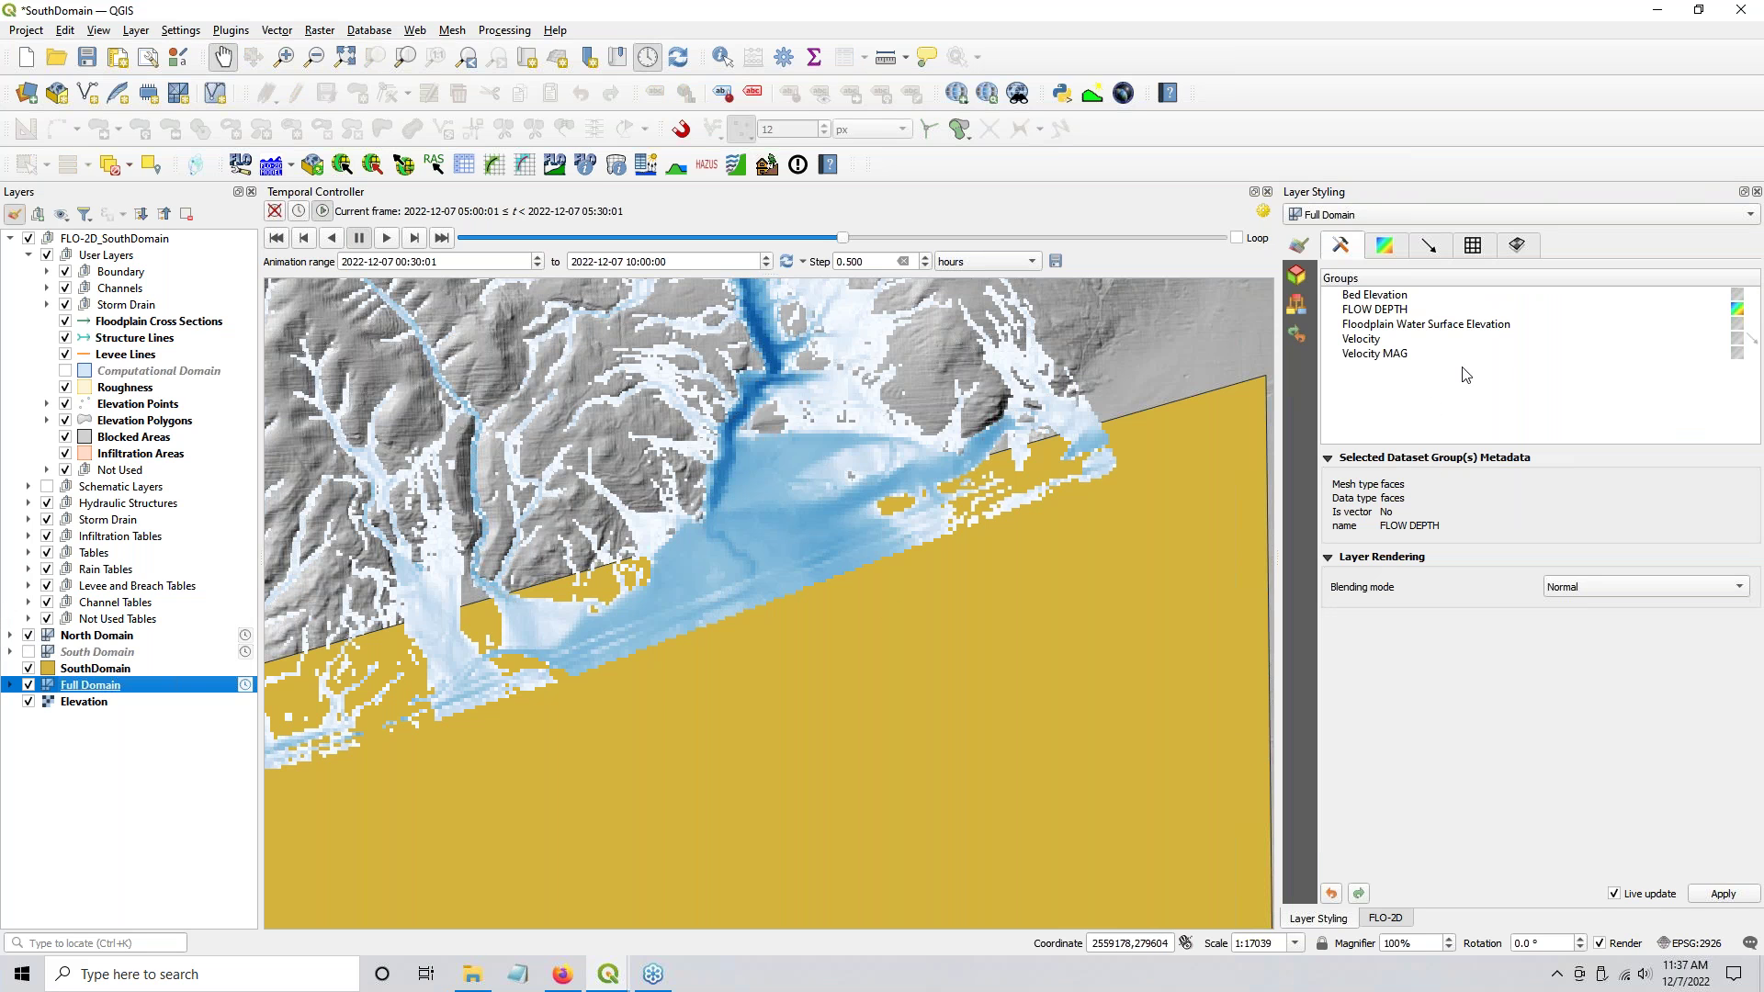
left_click(1753, 340)
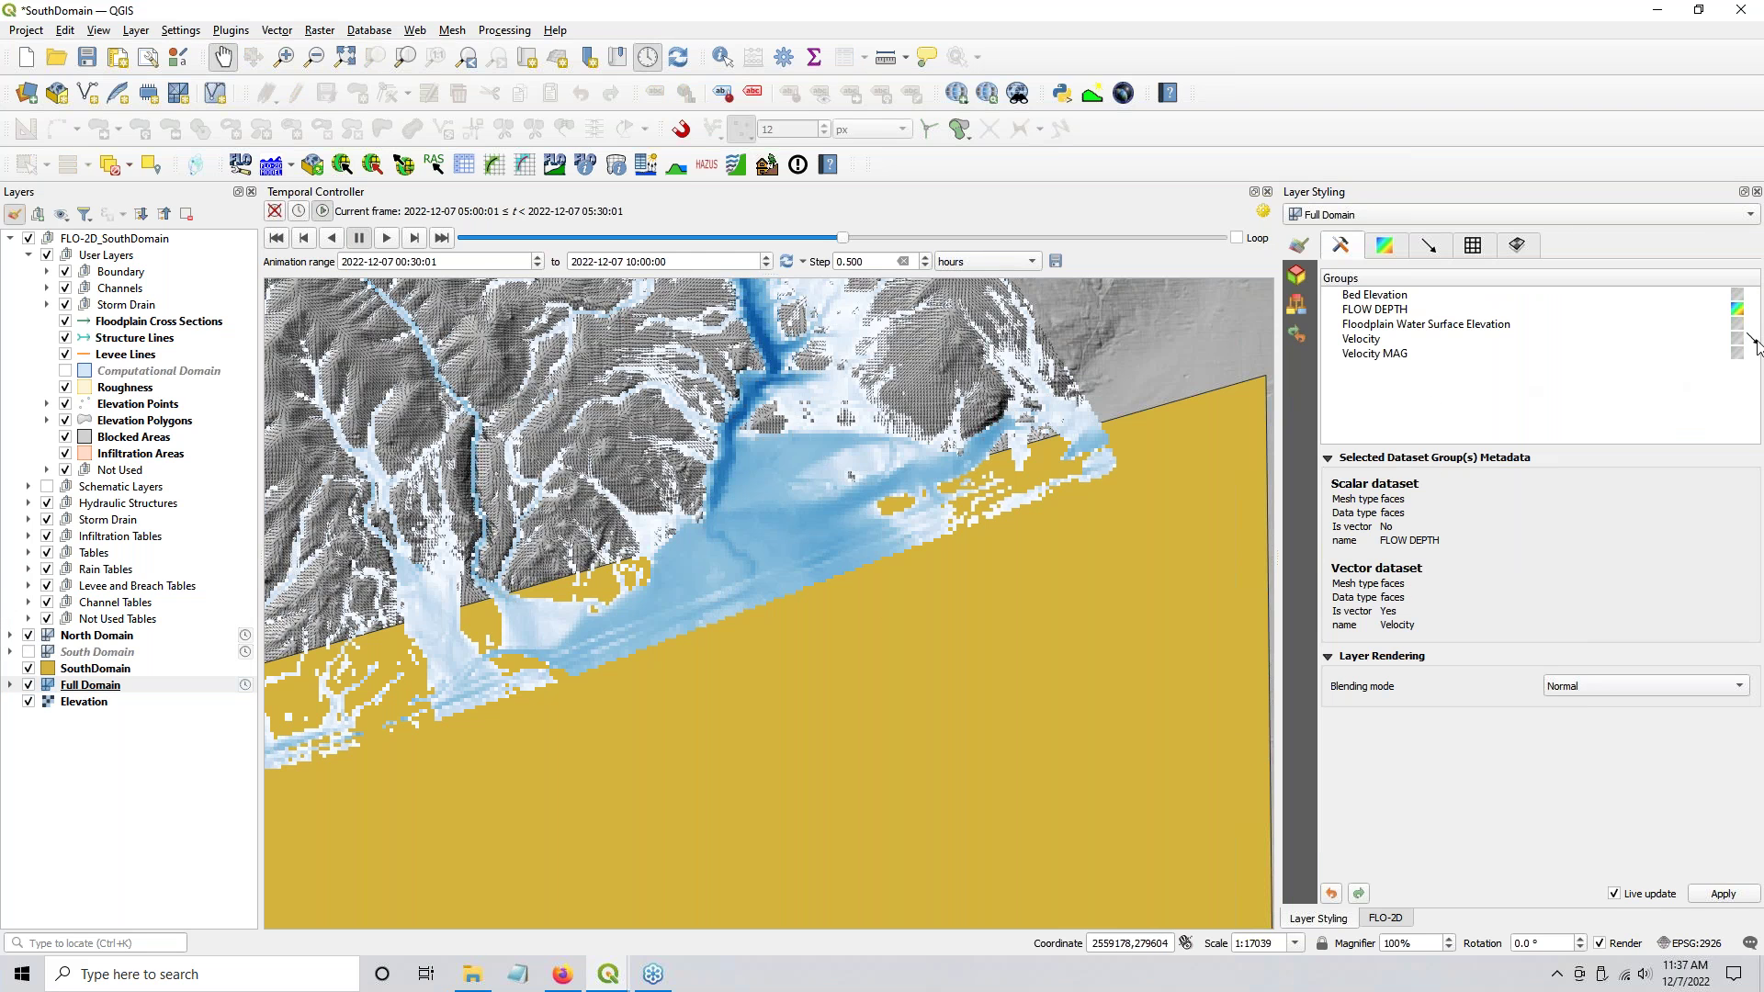
scroll(786, 502, "up", 1)
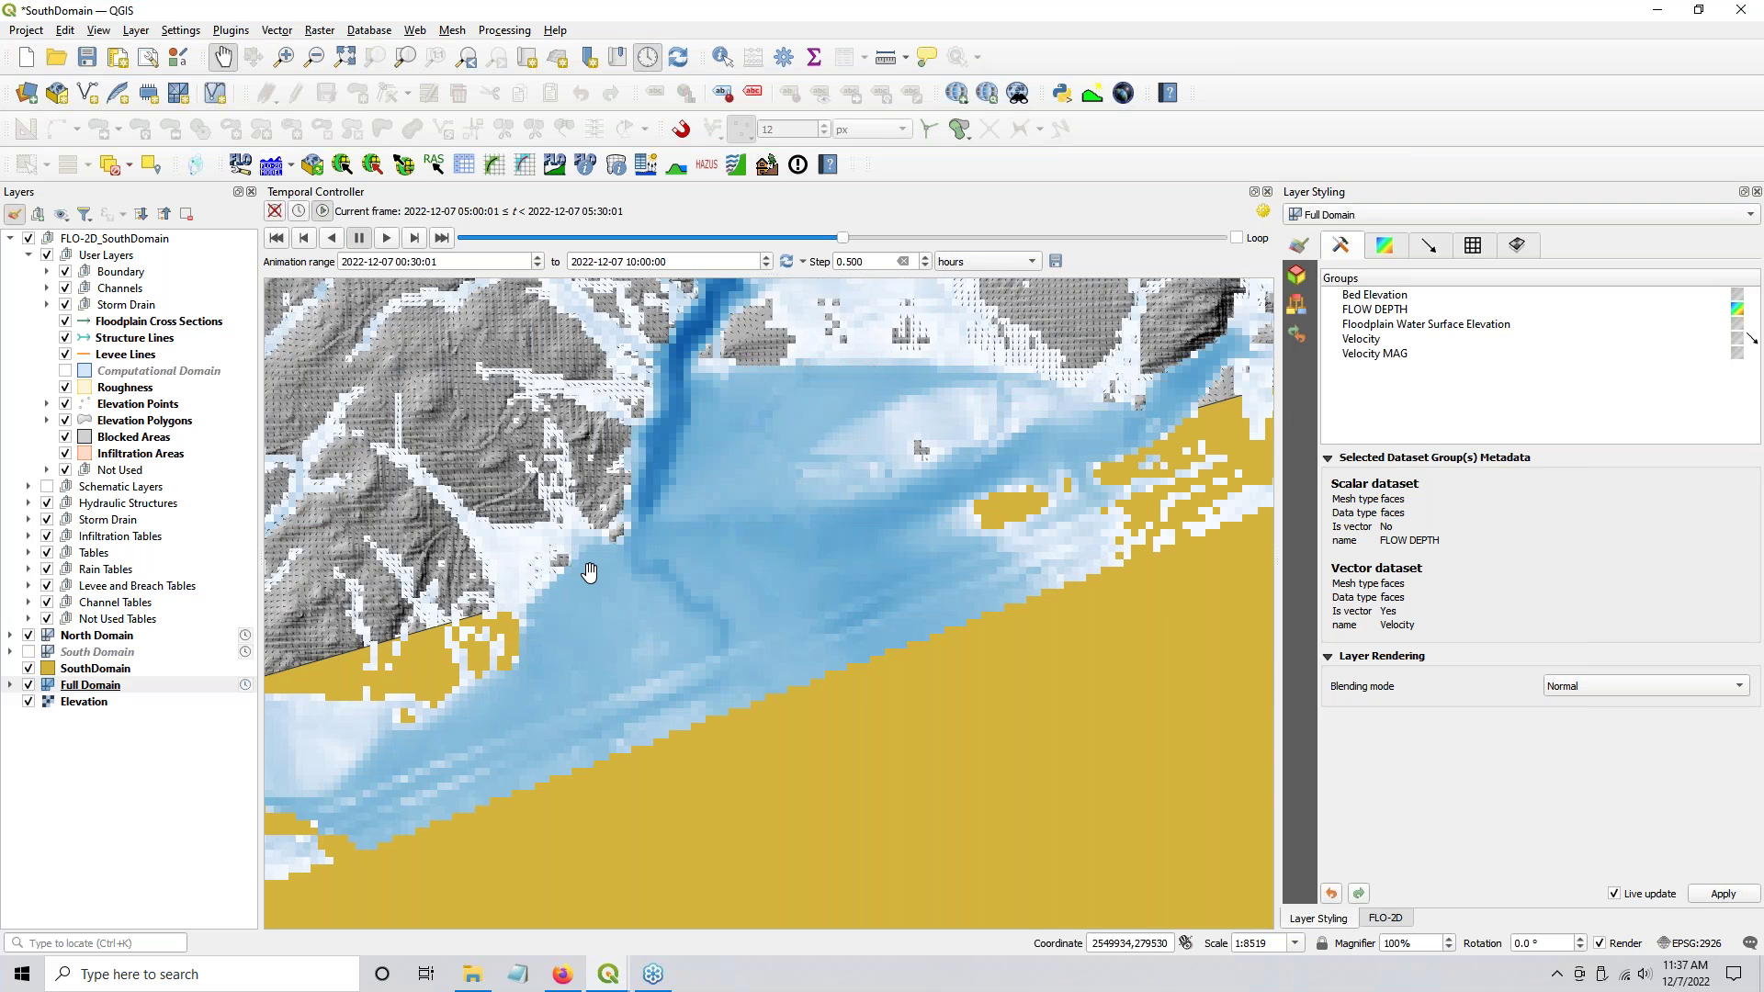
Step: Hide the North Domain mesh and move the SouthDomain polygon below the Full Domain layer
left_click(28, 636)
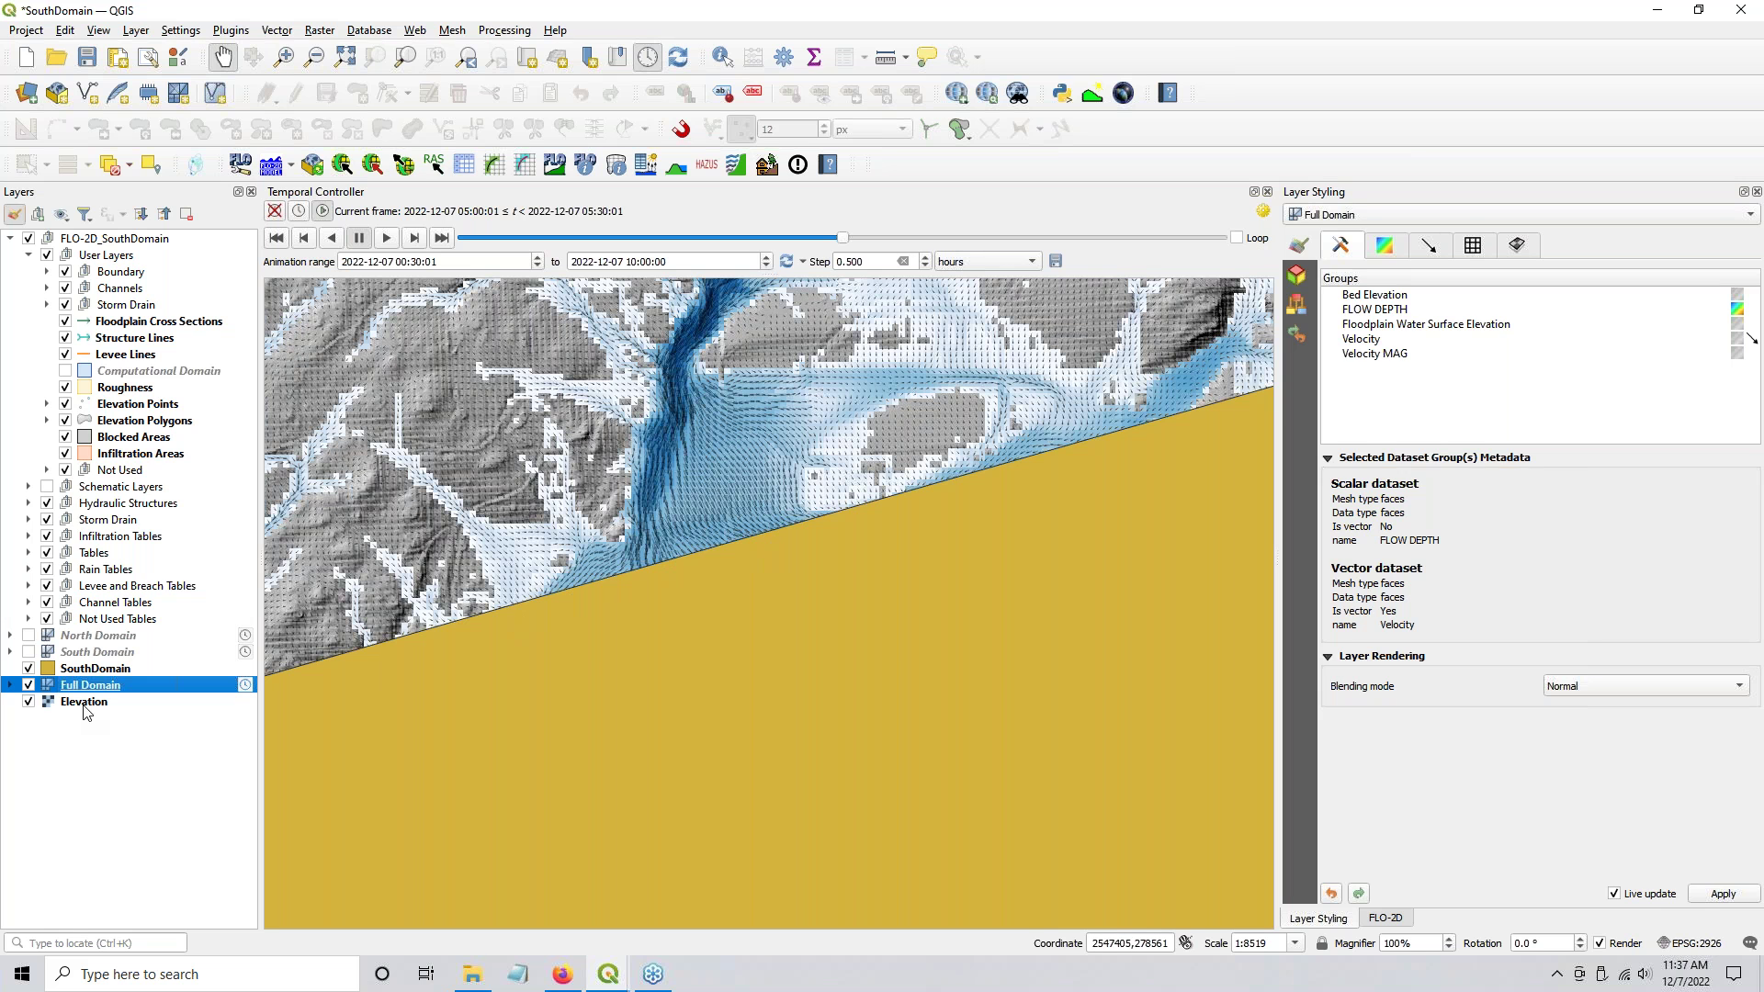
left_click(96, 670)
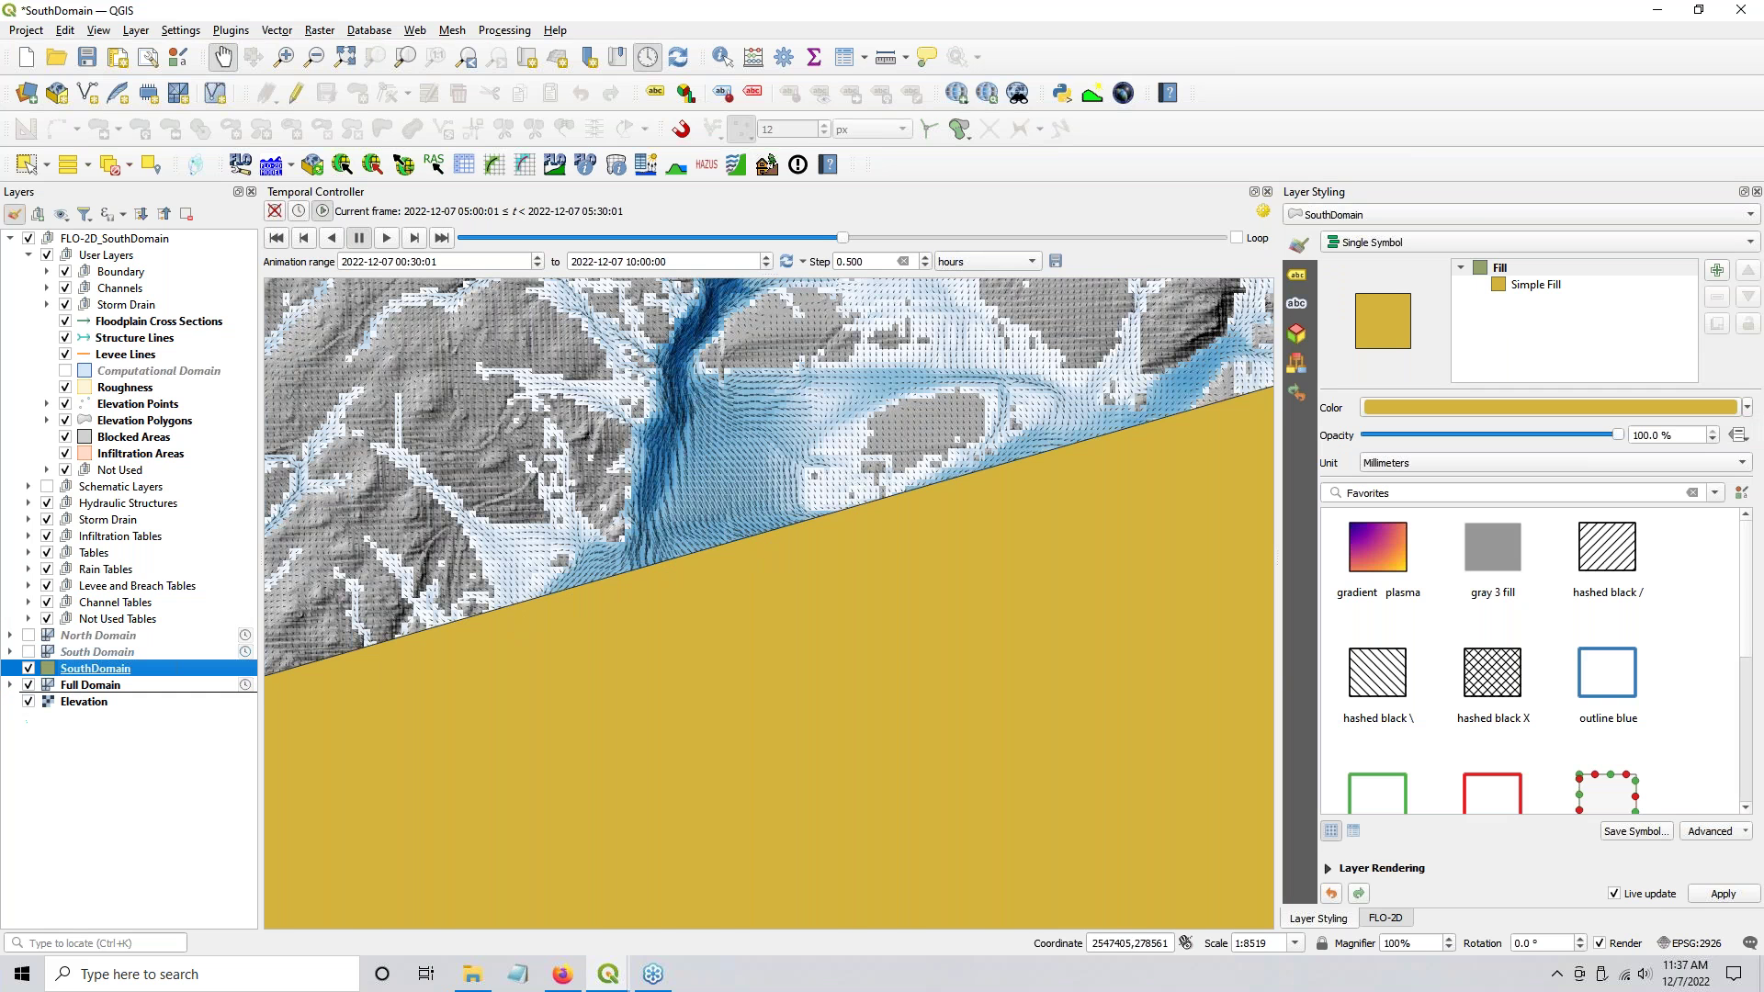
left_click_drag(95, 668, 96, 692)
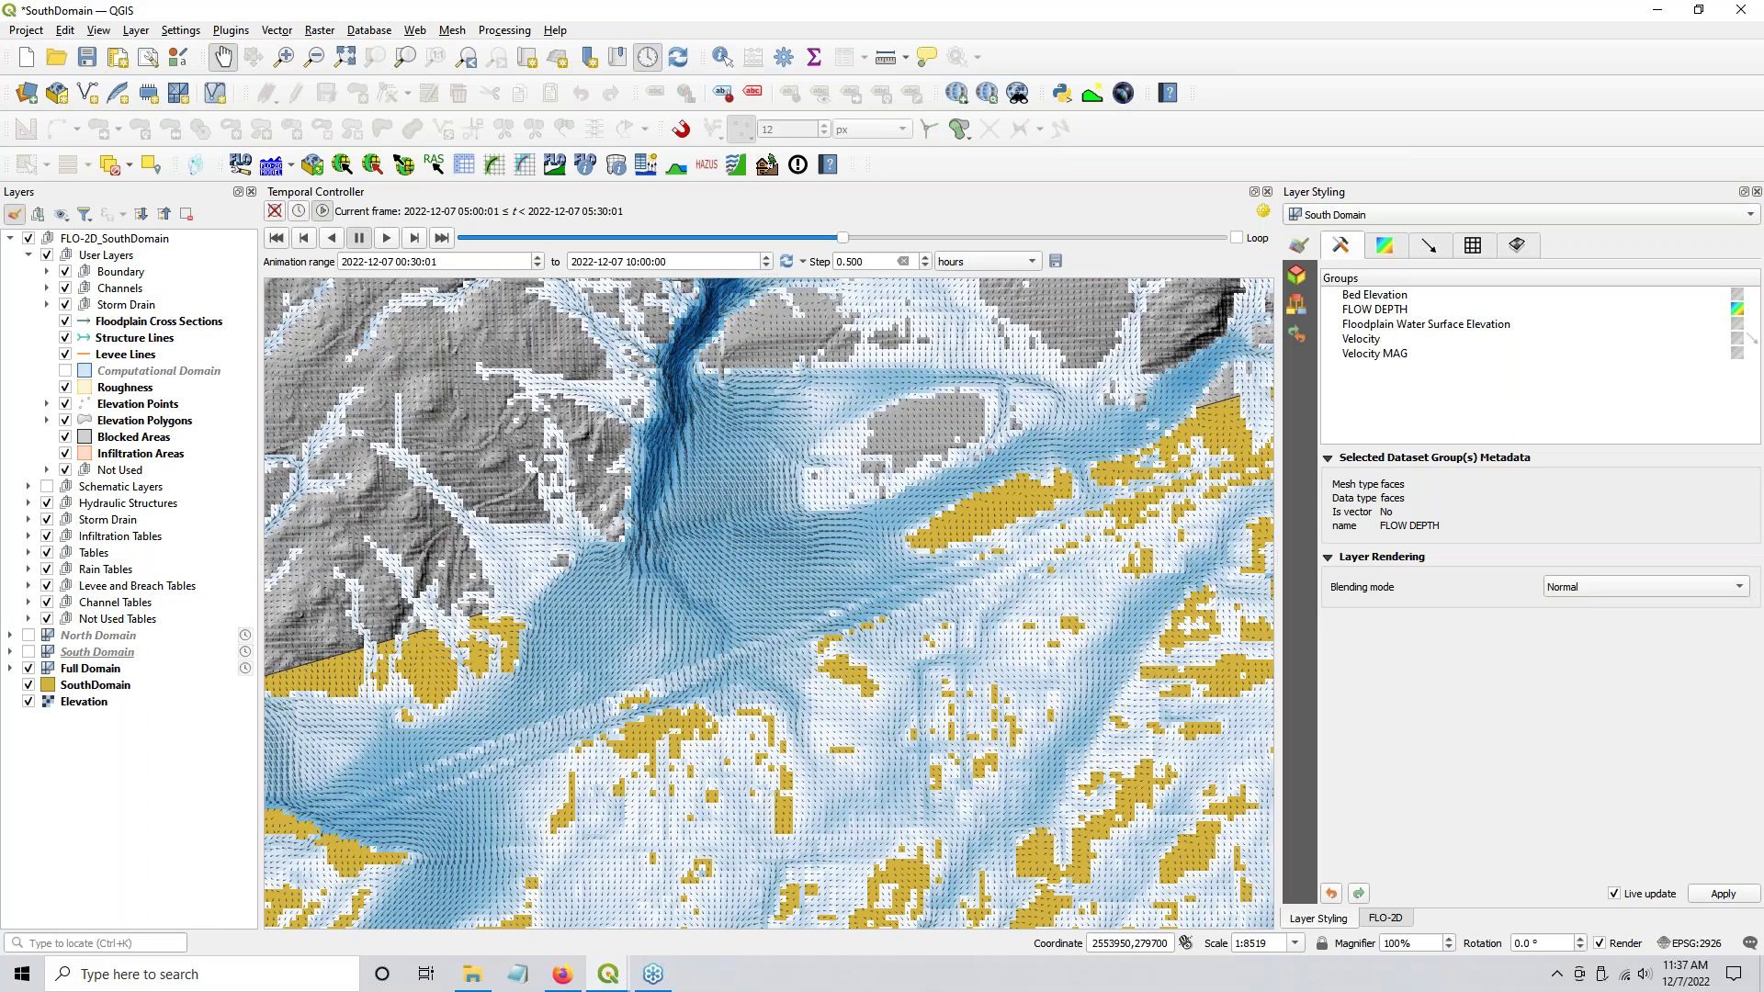
Step: Examine the Full Domain flow depths and velocity vectors from the eastern edge westward along the SouthDomain polygon's northern boundary
left_click_drag(1089, 551, 442, 735)
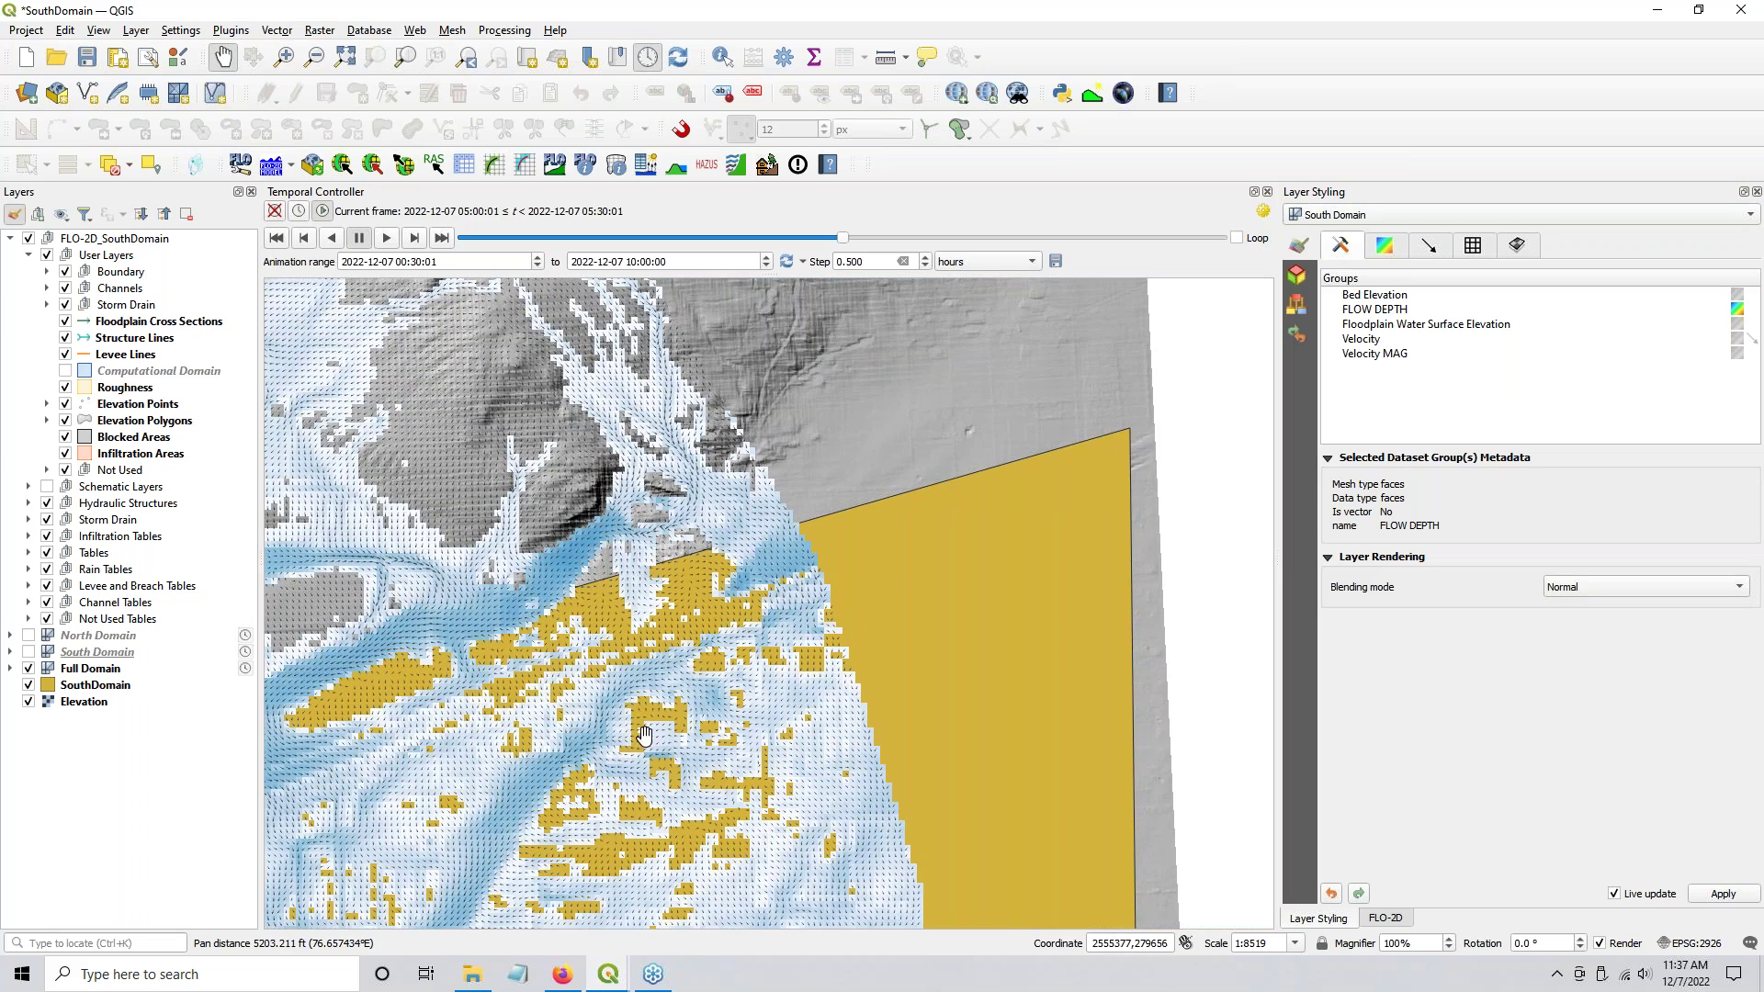
left_click_drag(297, 820, 683, 673)
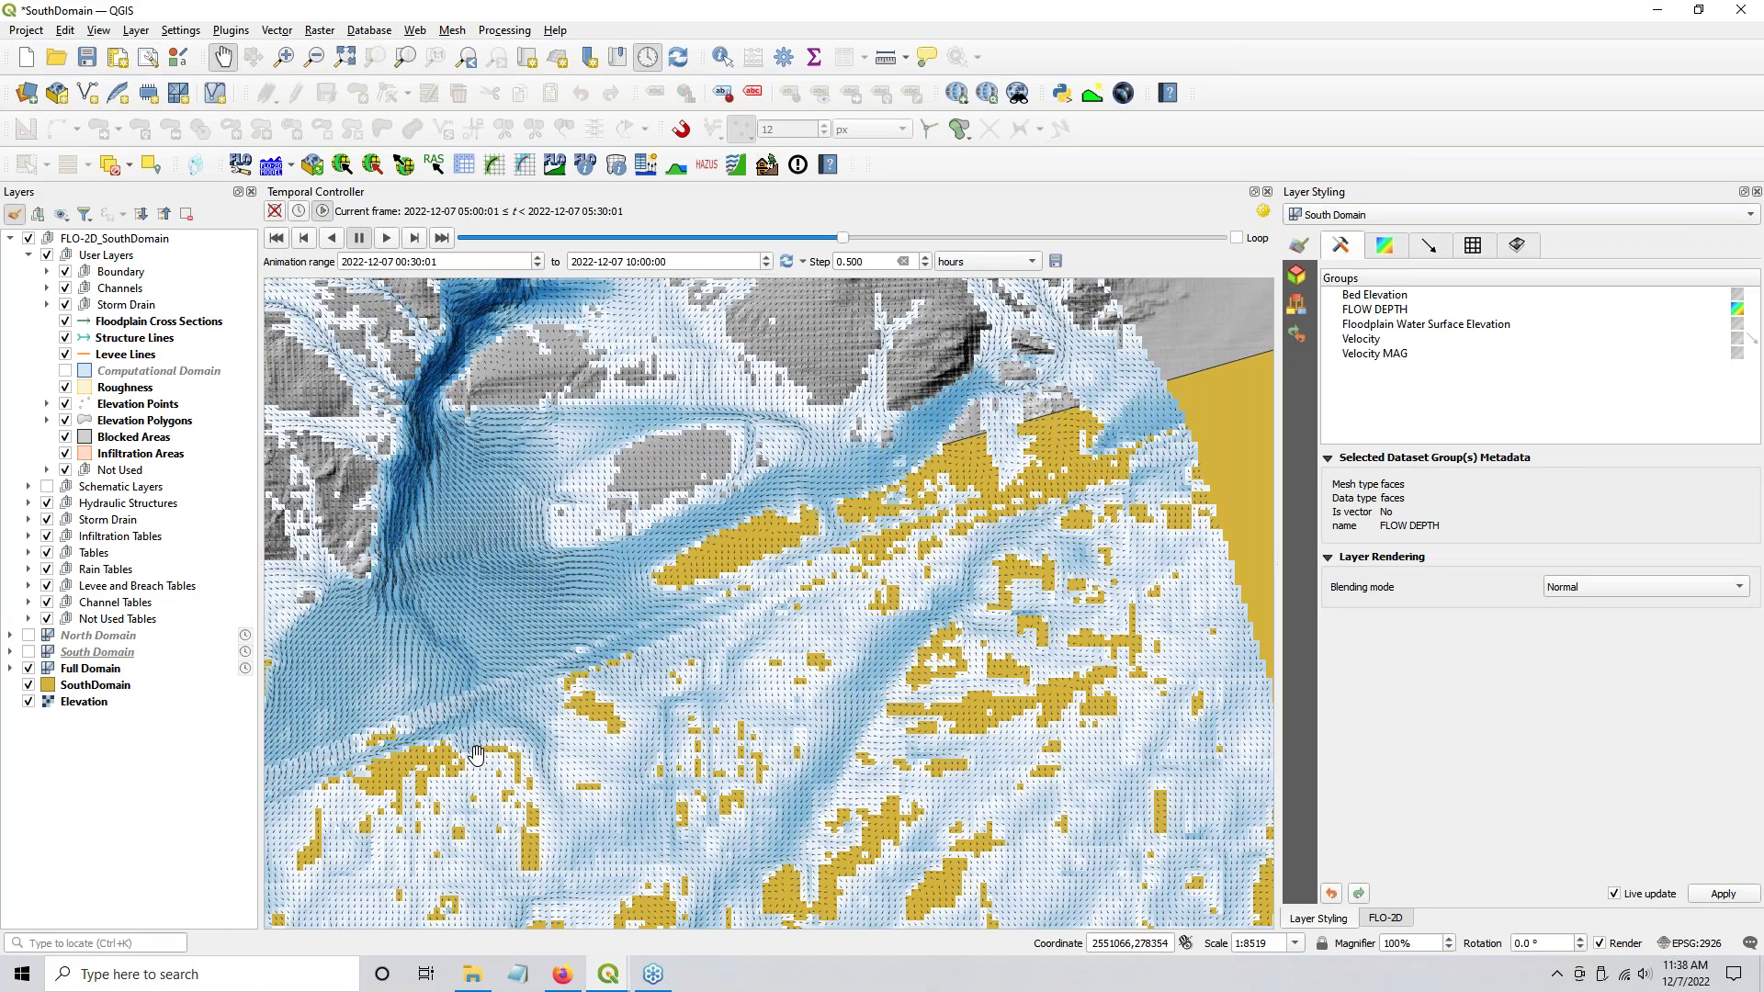
left_click_drag(475, 755, 917, 599)
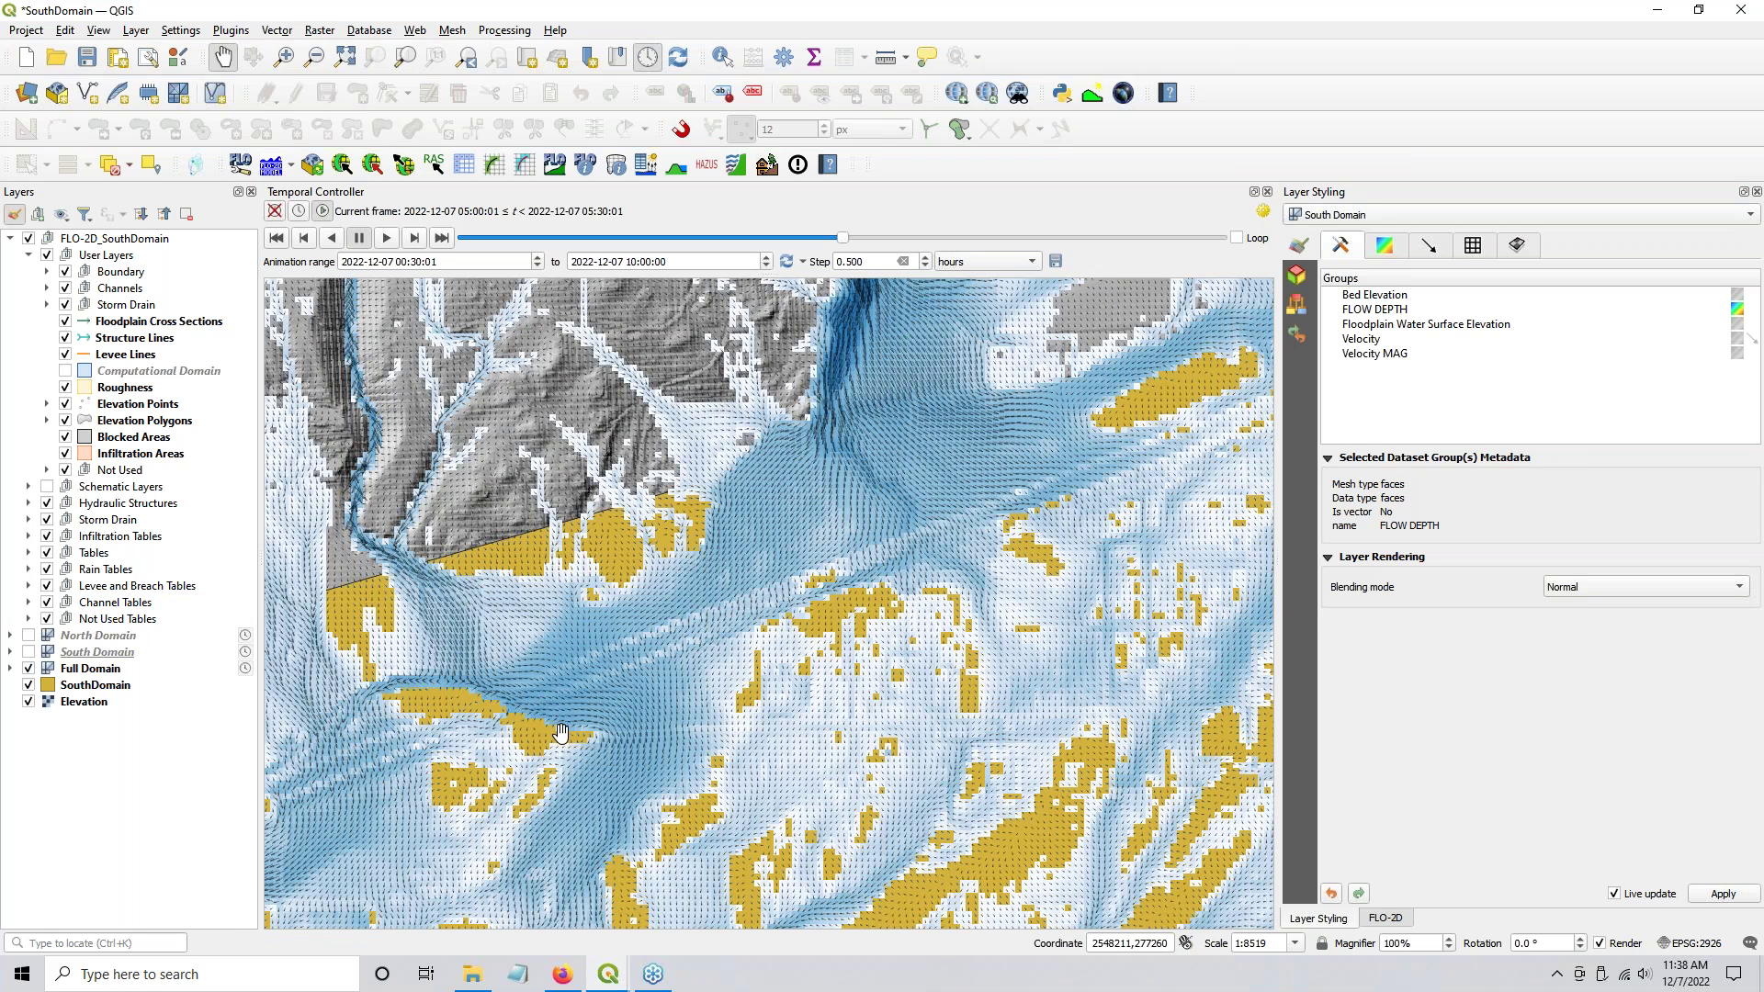
left_click_drag(543, 749, 874, 616)
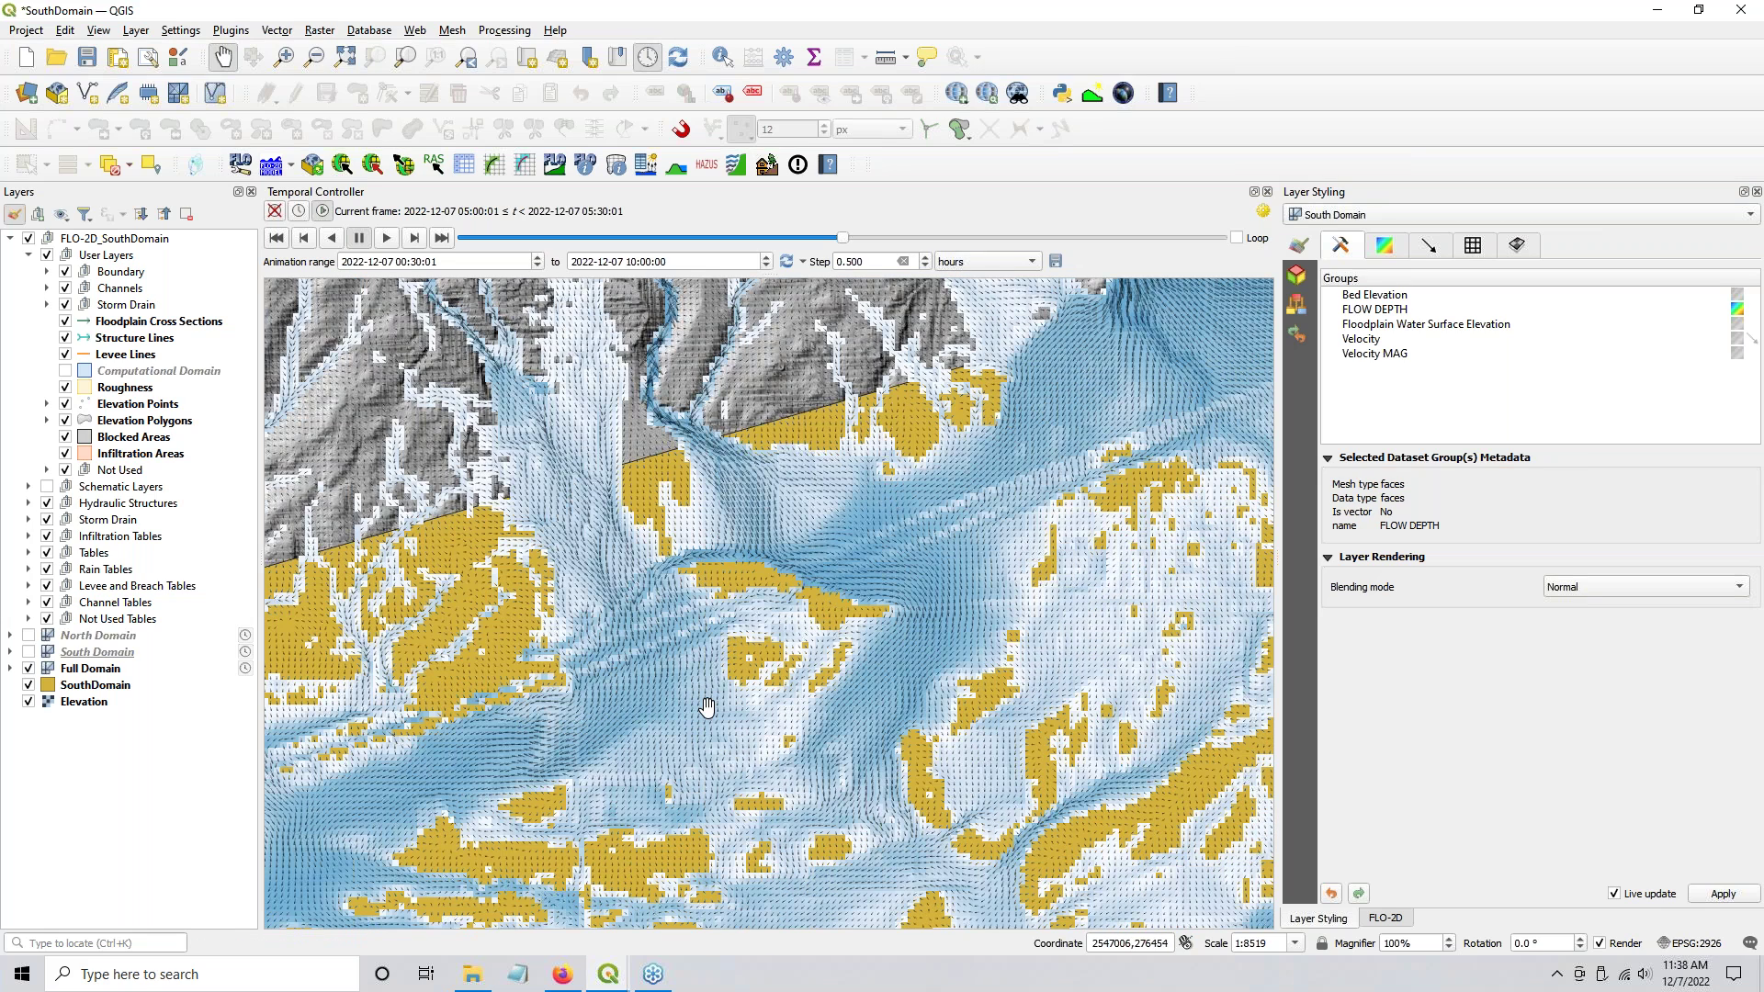
left_click_drag(709, 708, 860, 465)
left_click_drag(404, 487, 858, 480)
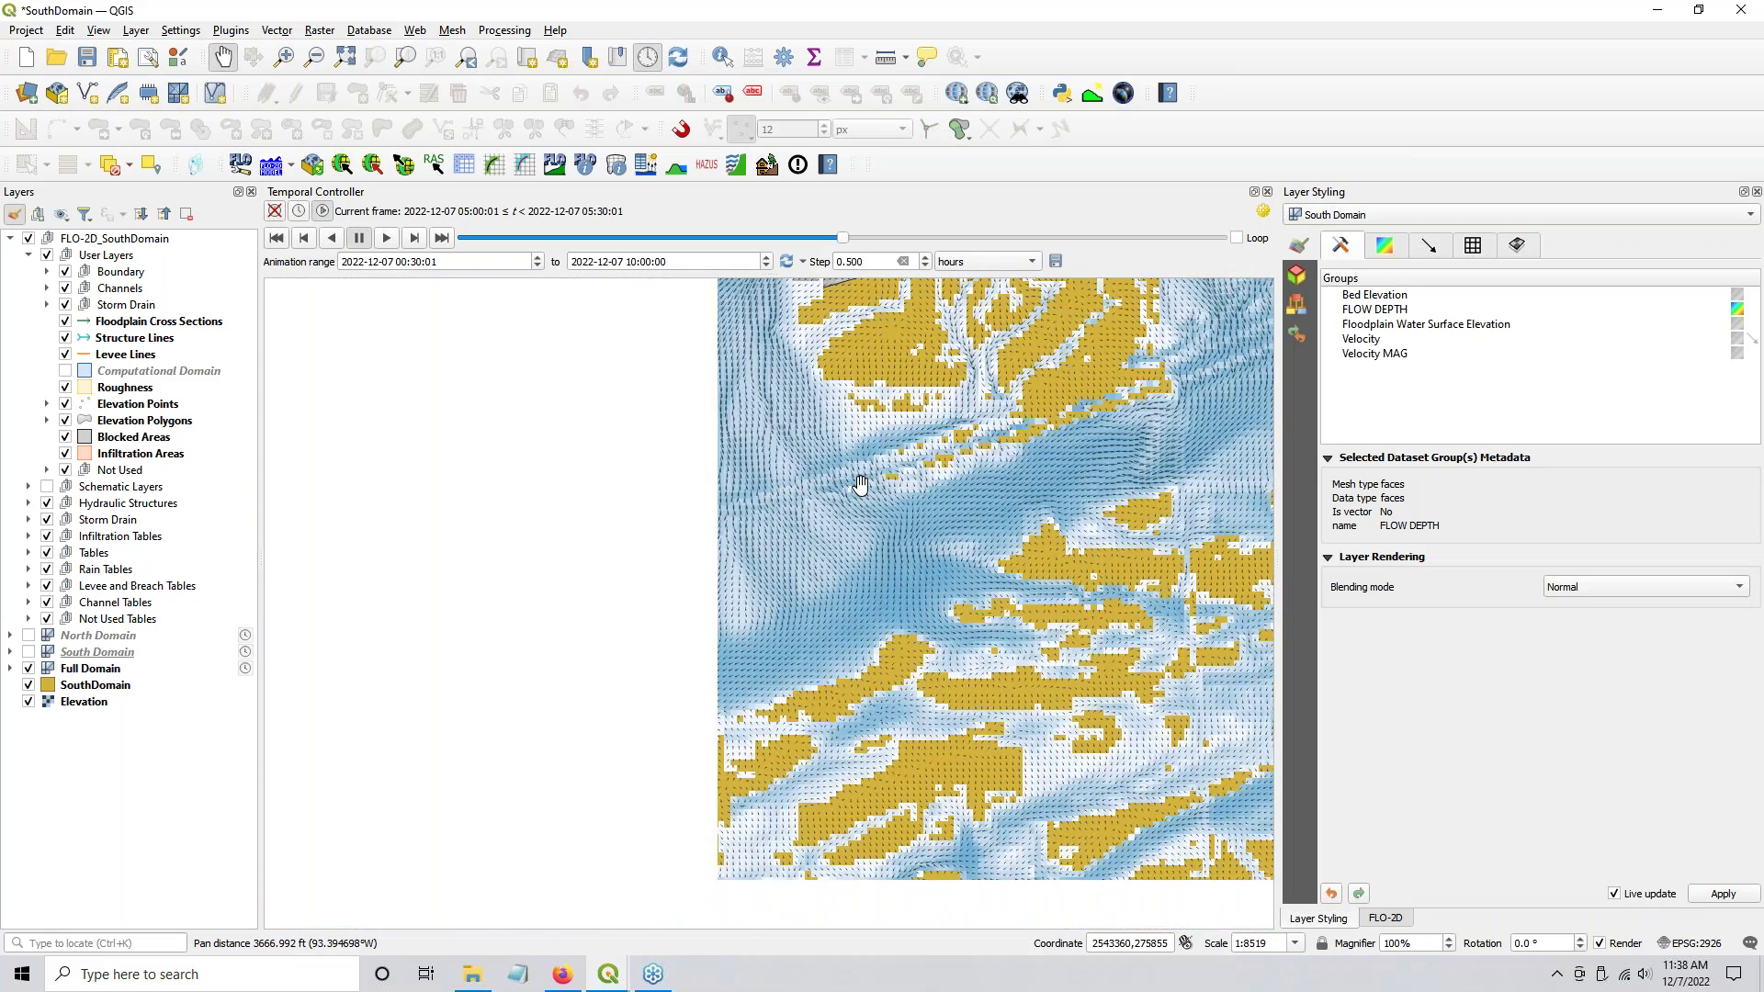
left_click_drag(674, 700, 1084, 694)
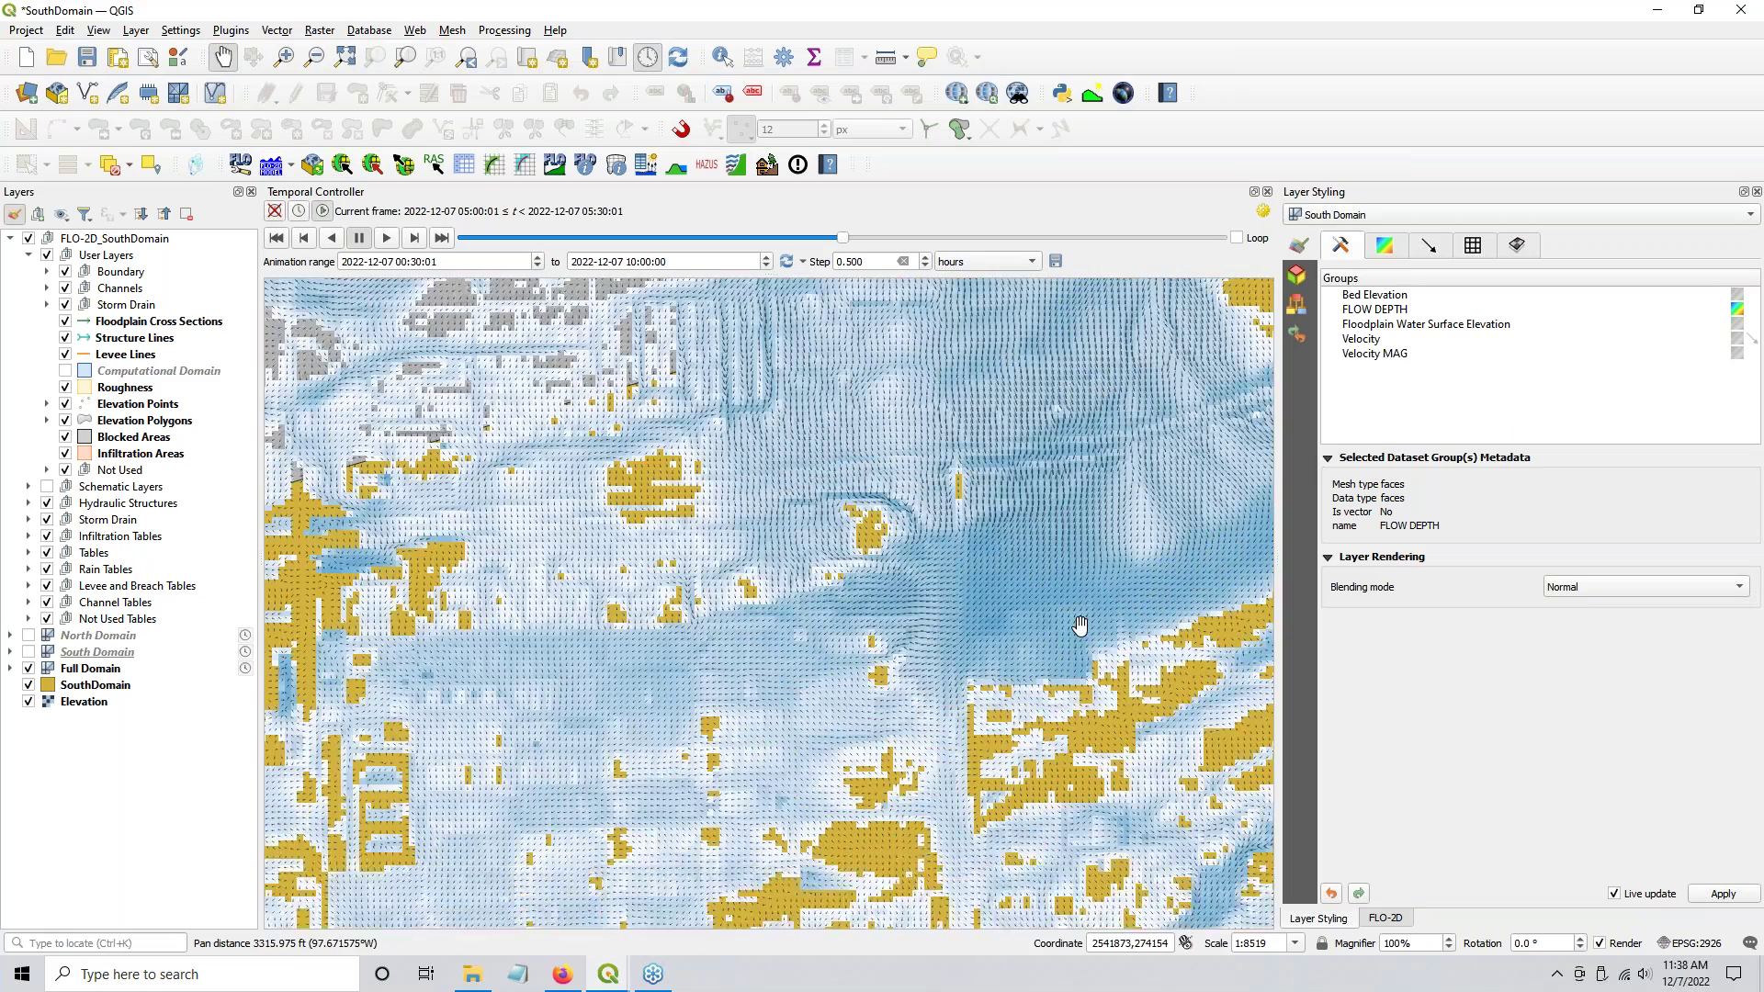
scroll(643, 582, "down", 1)
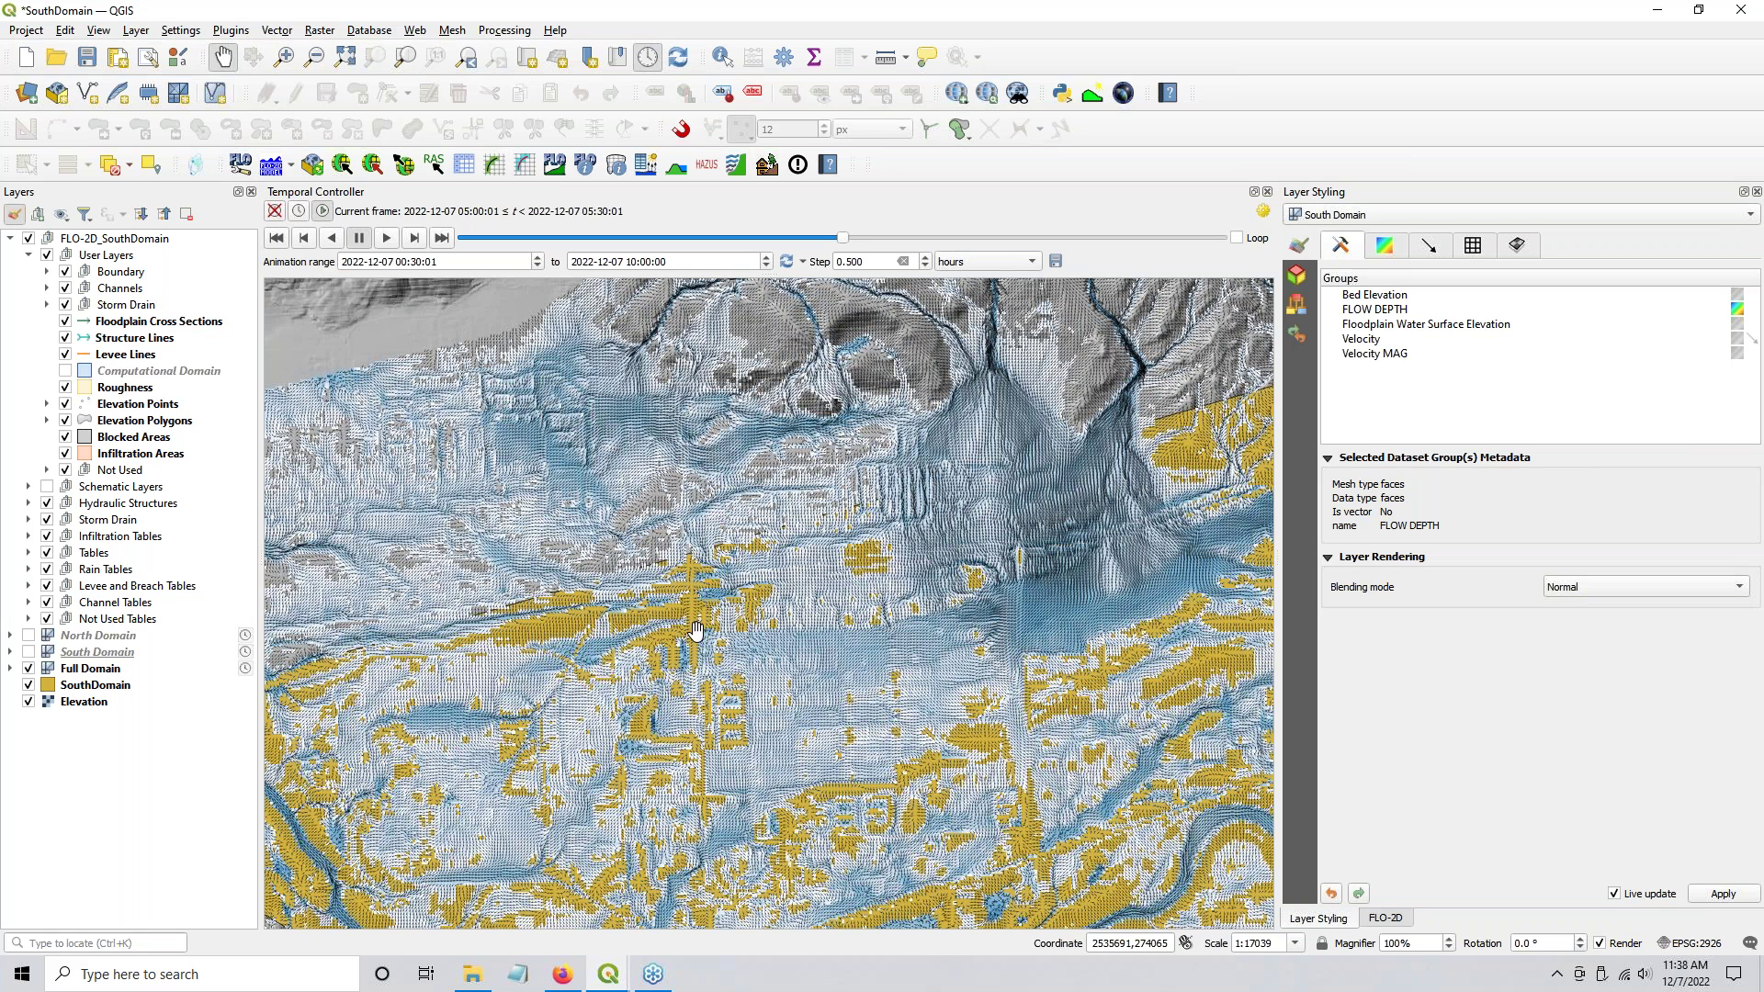
left_click_drag(642, 698, 607, 618)
scroll(597, 616, "down", 1)
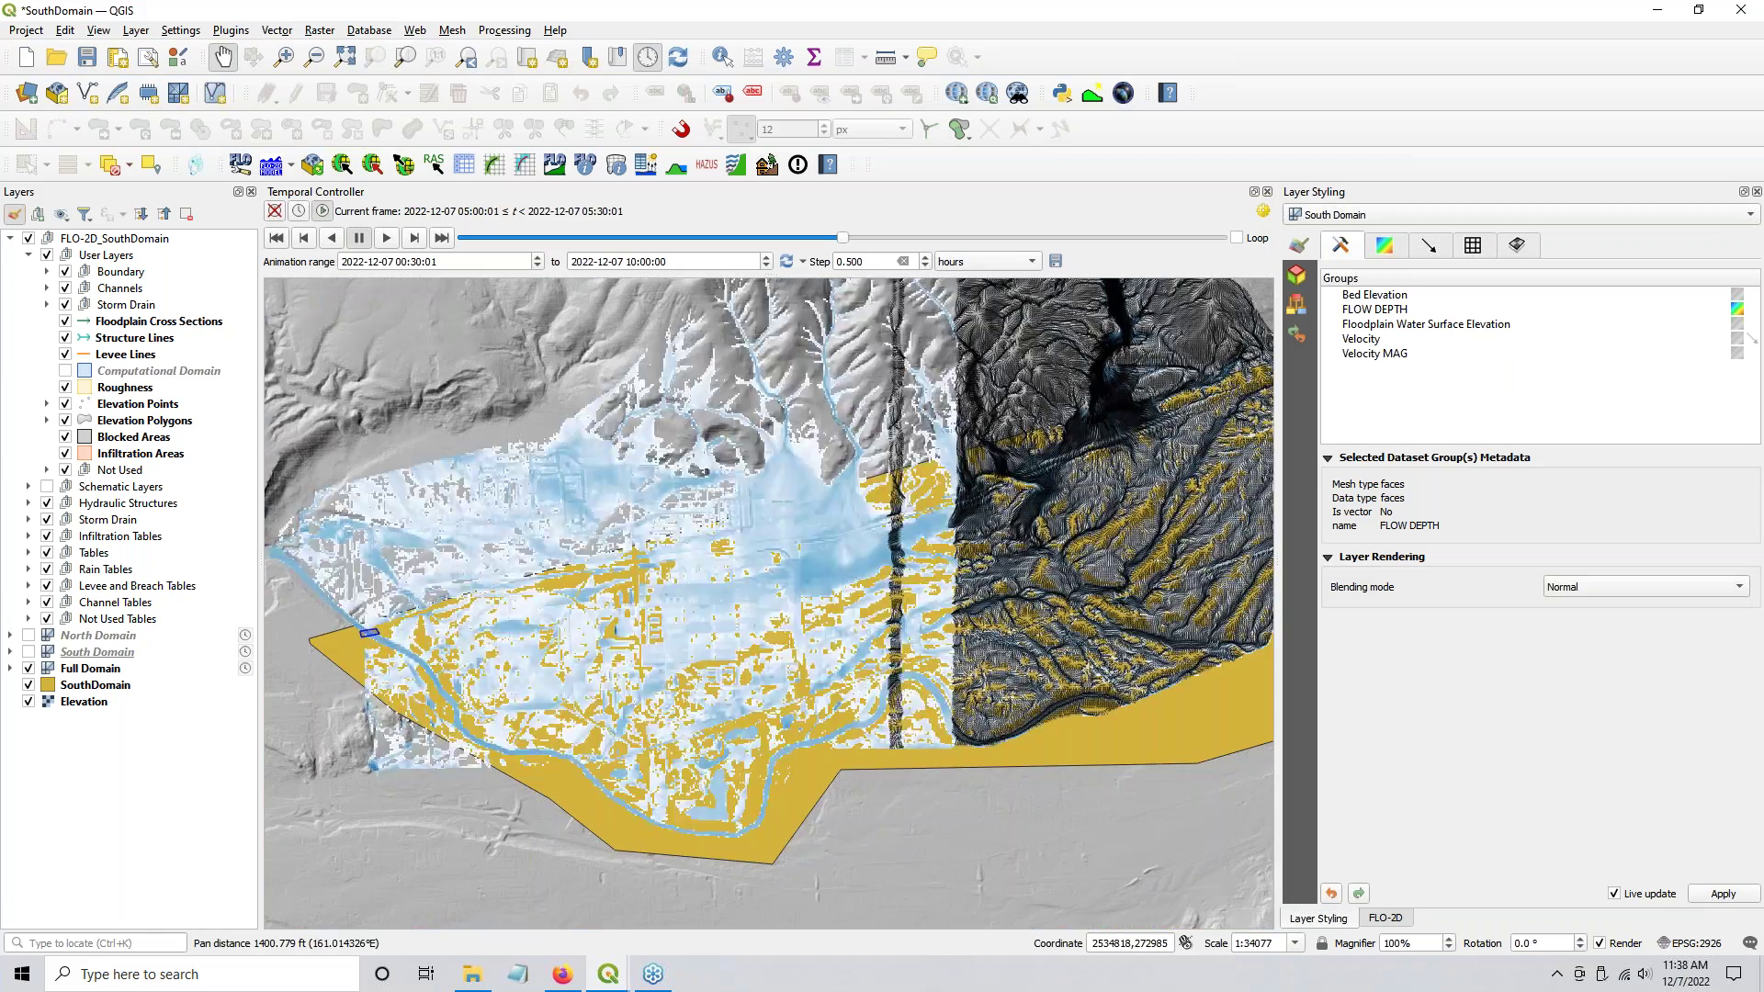
left_click_drag(1043, 630, 944, 702)
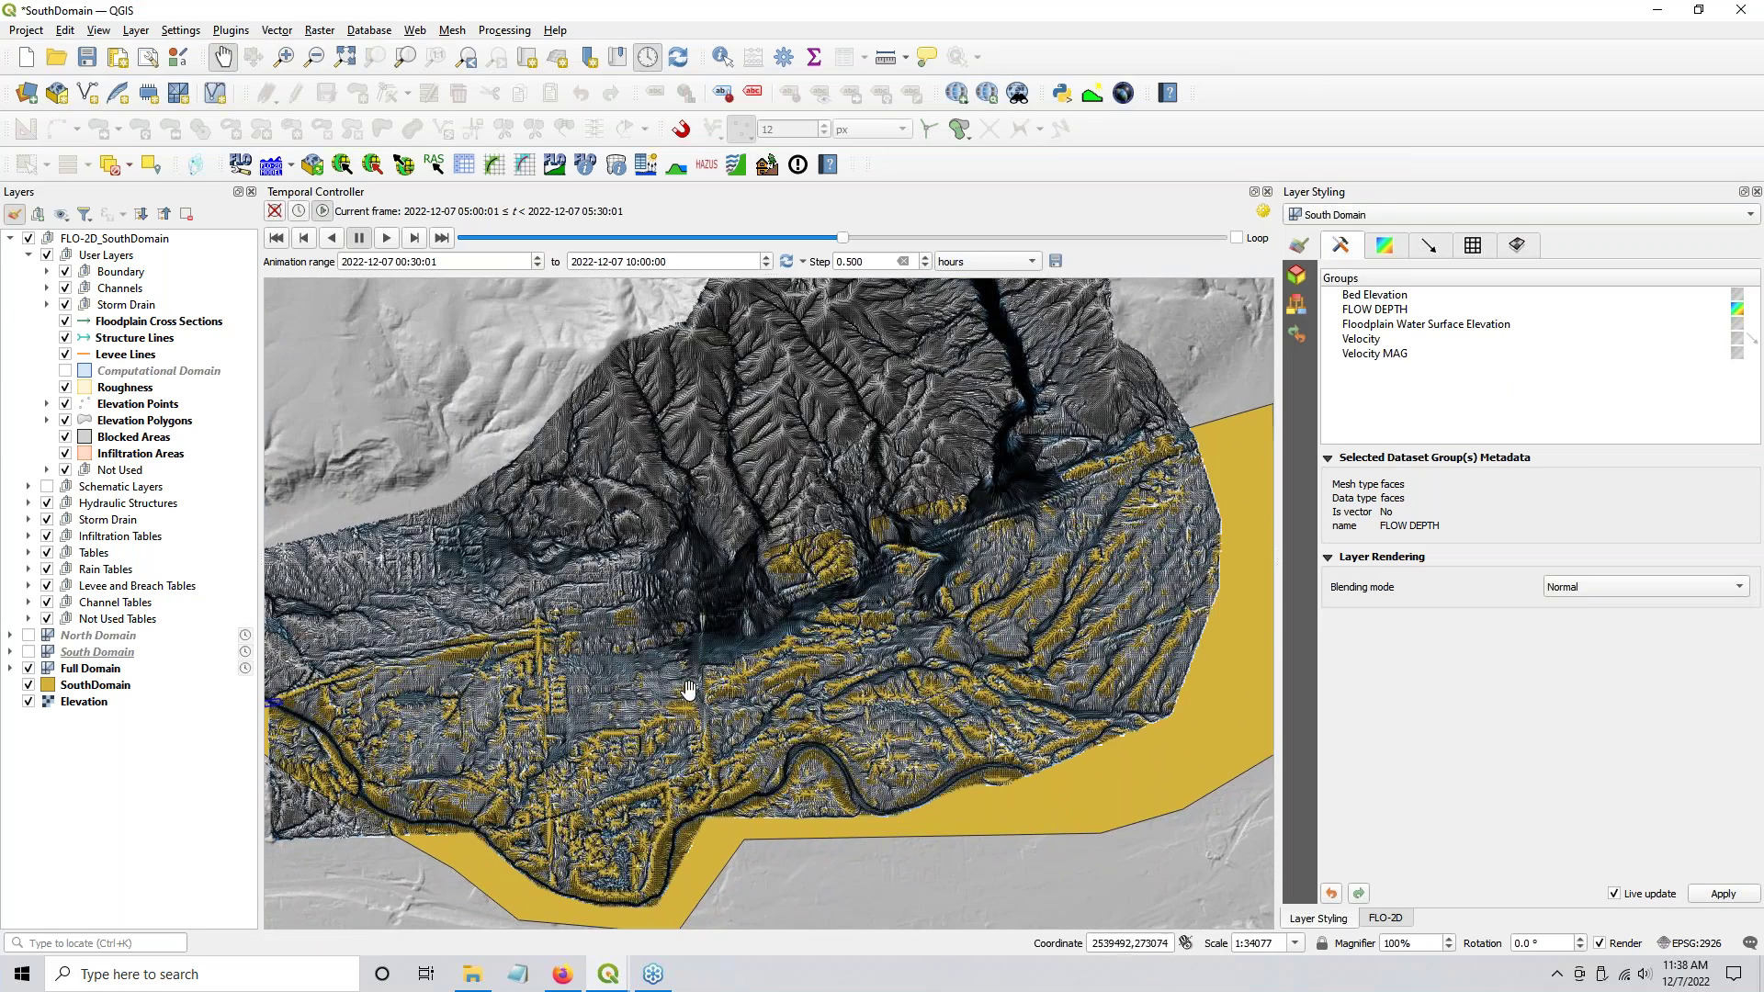
Step: Remove the SouthDomain polygon layer from the project
right_click(67, 687)
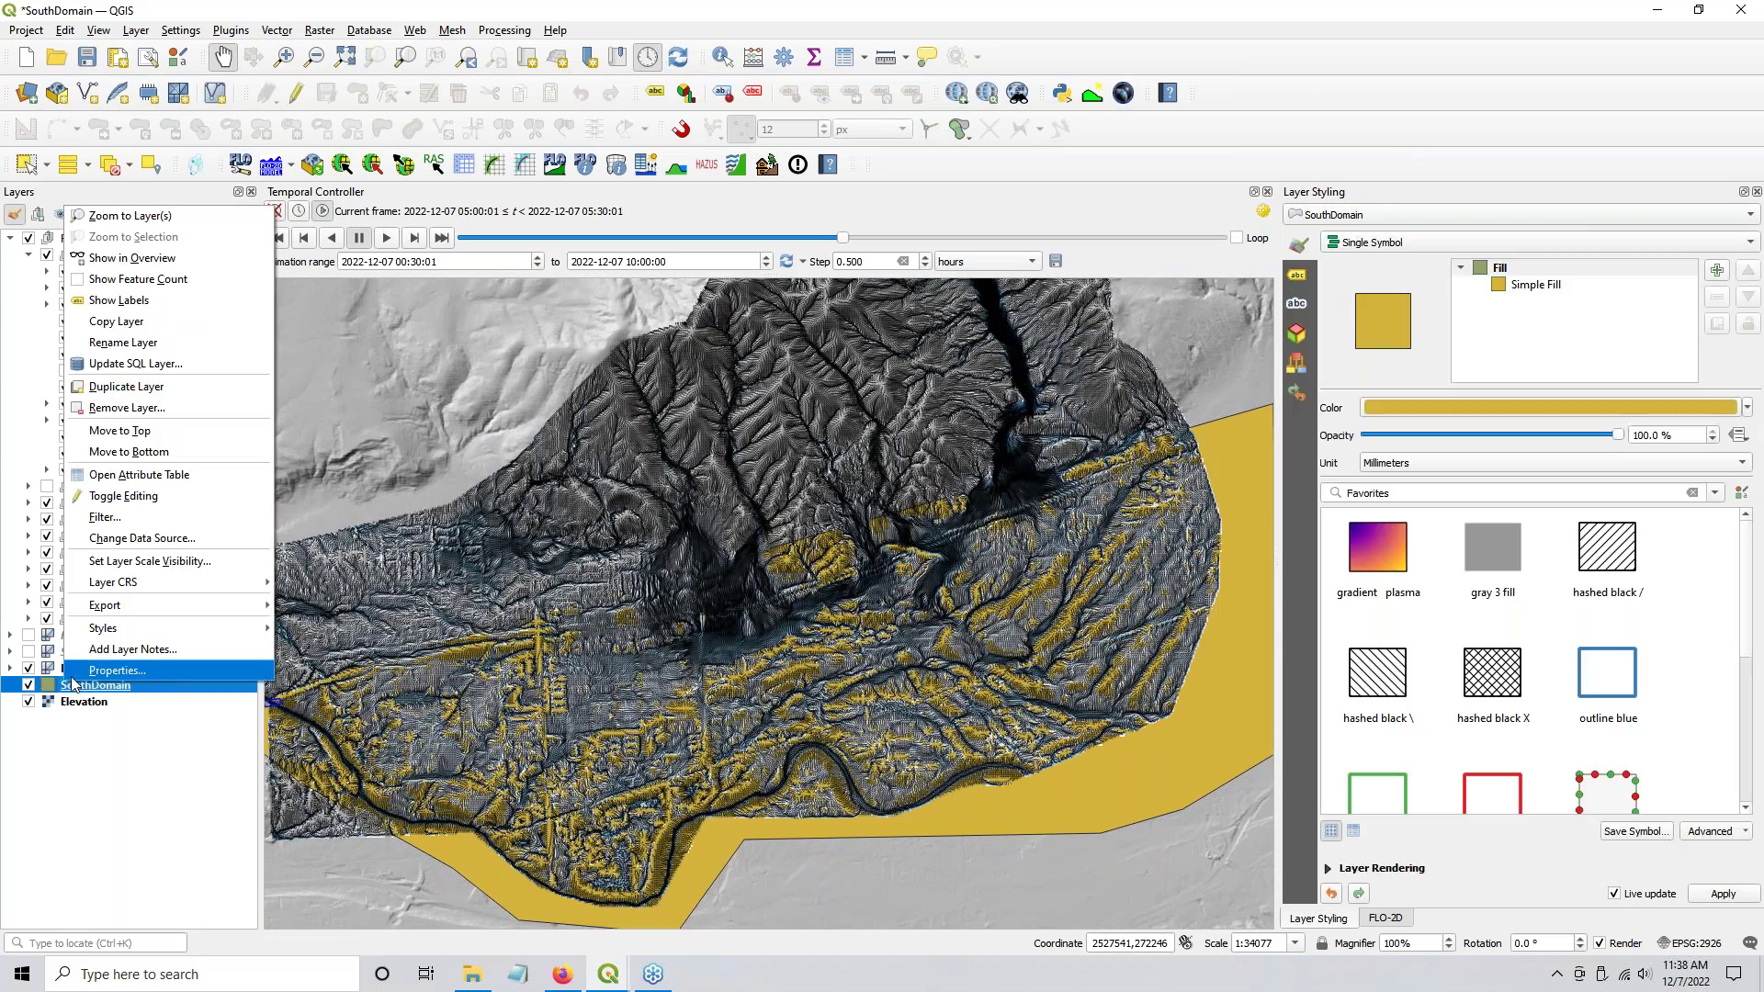
left_click(153, 412)
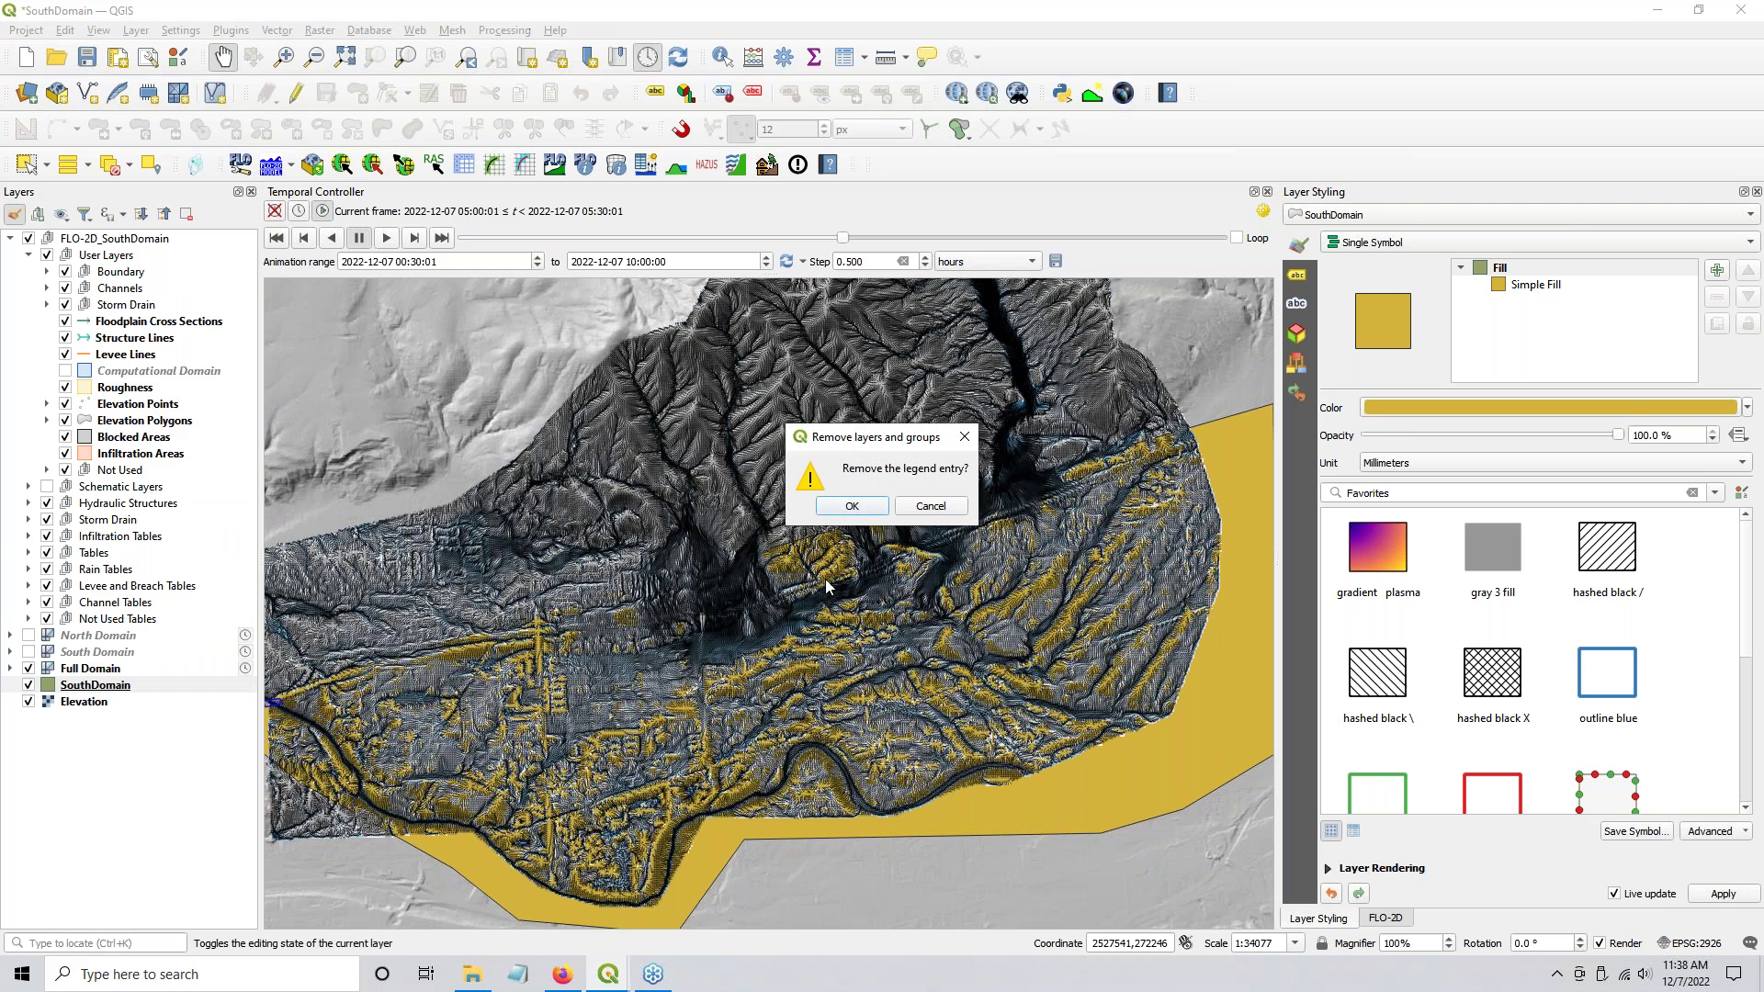
left_click(847, 505)
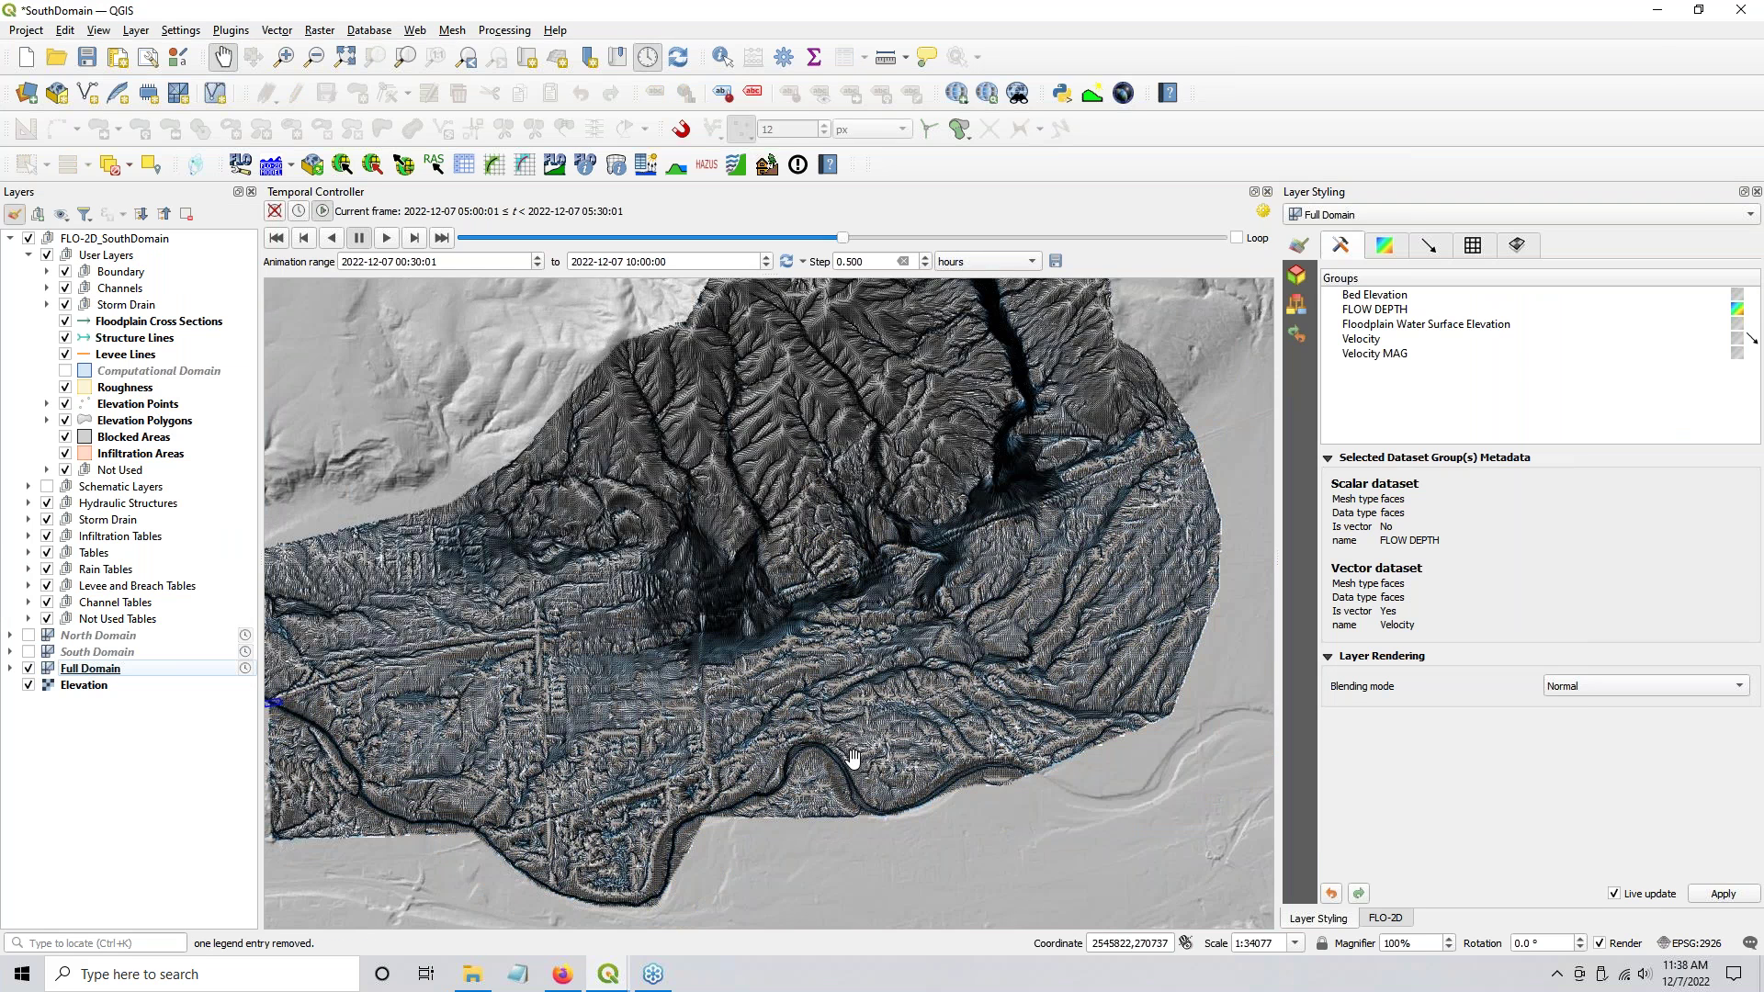
Step: Switch back to the NorthDomain project
left_click_drag(855, 765, 957, 728)
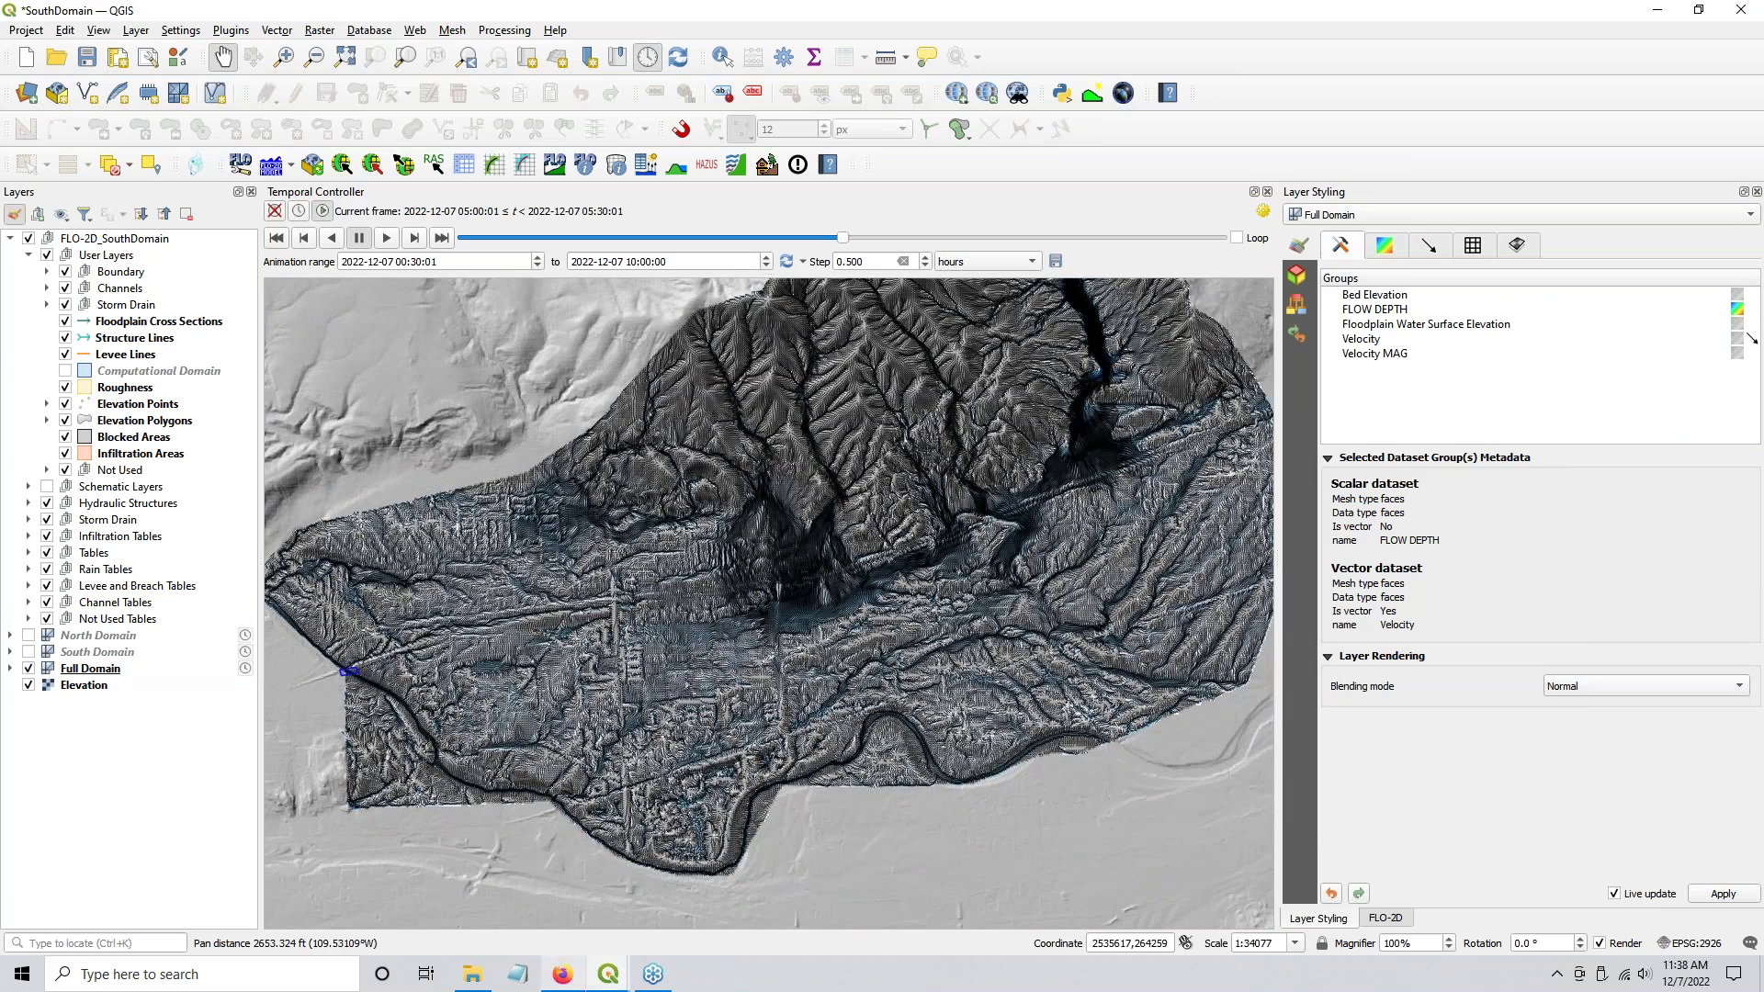
mouse_move(613, 983)
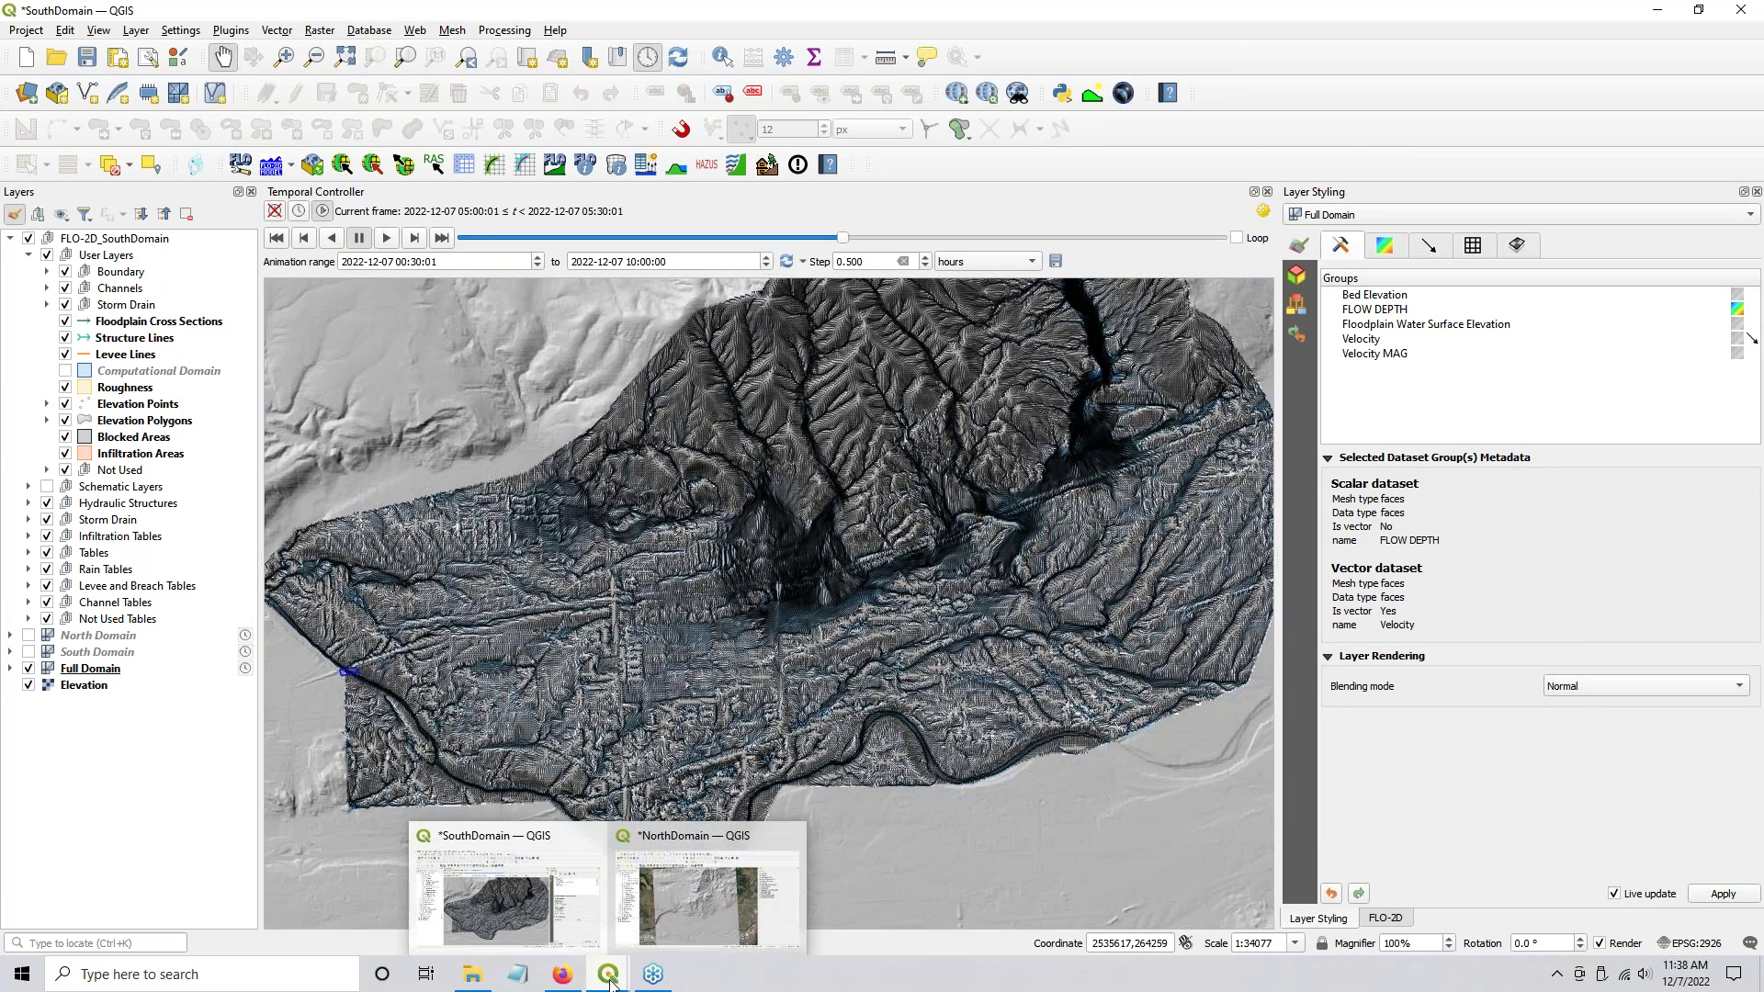
left_click(735, 912)
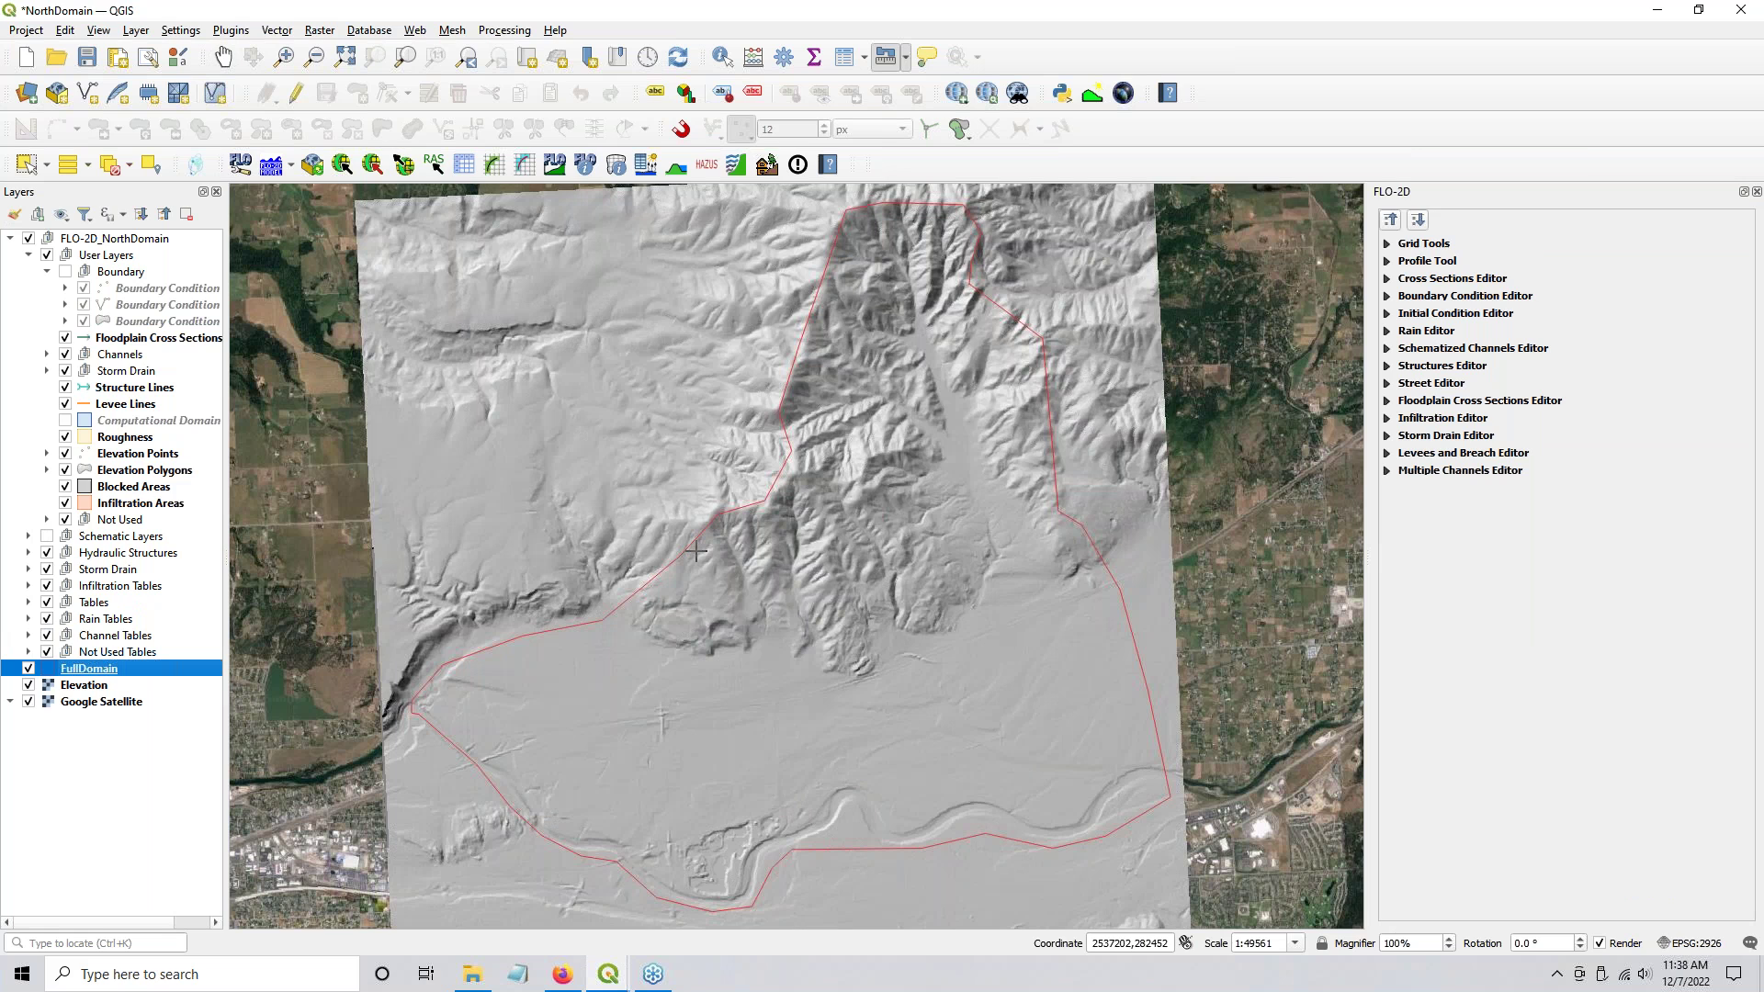
Step: Show the Computational Domain layer and view the western part of its southern boundary
left_click(66, 421)
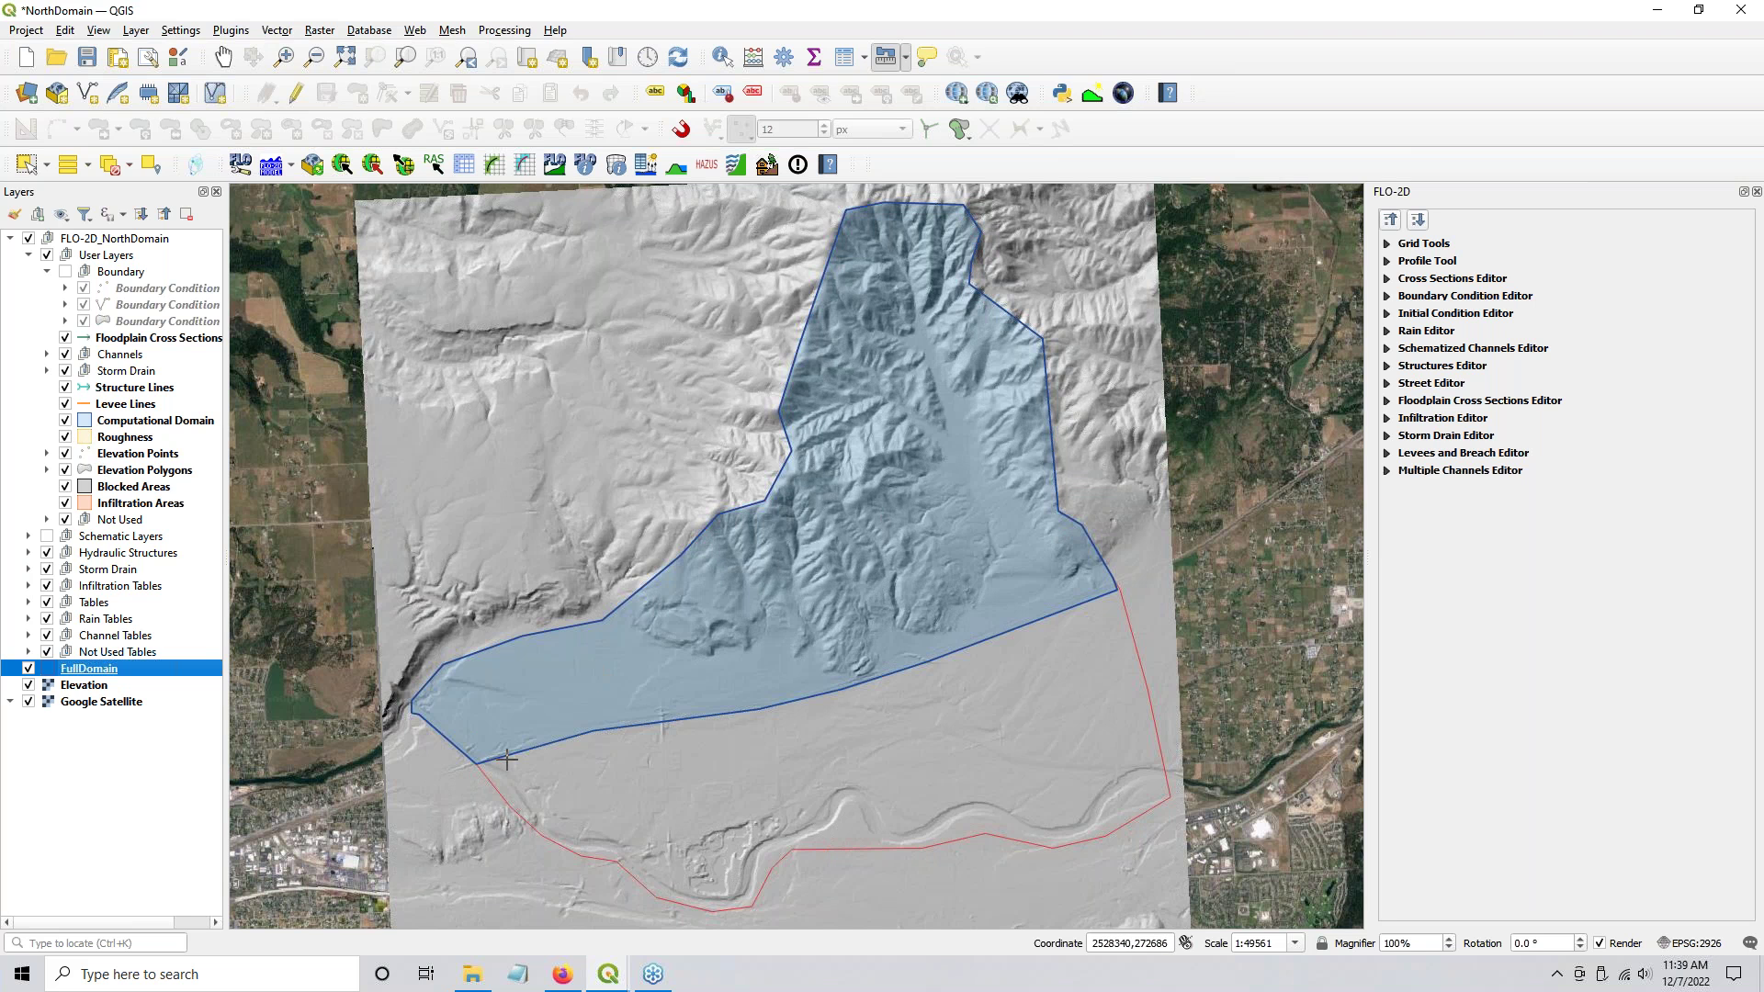
scroll(506, 759, "up", 1)
key("ctrl+shift+j")
left_click(458, 697)
right_click(634, 794)
left_click(1518, 451)
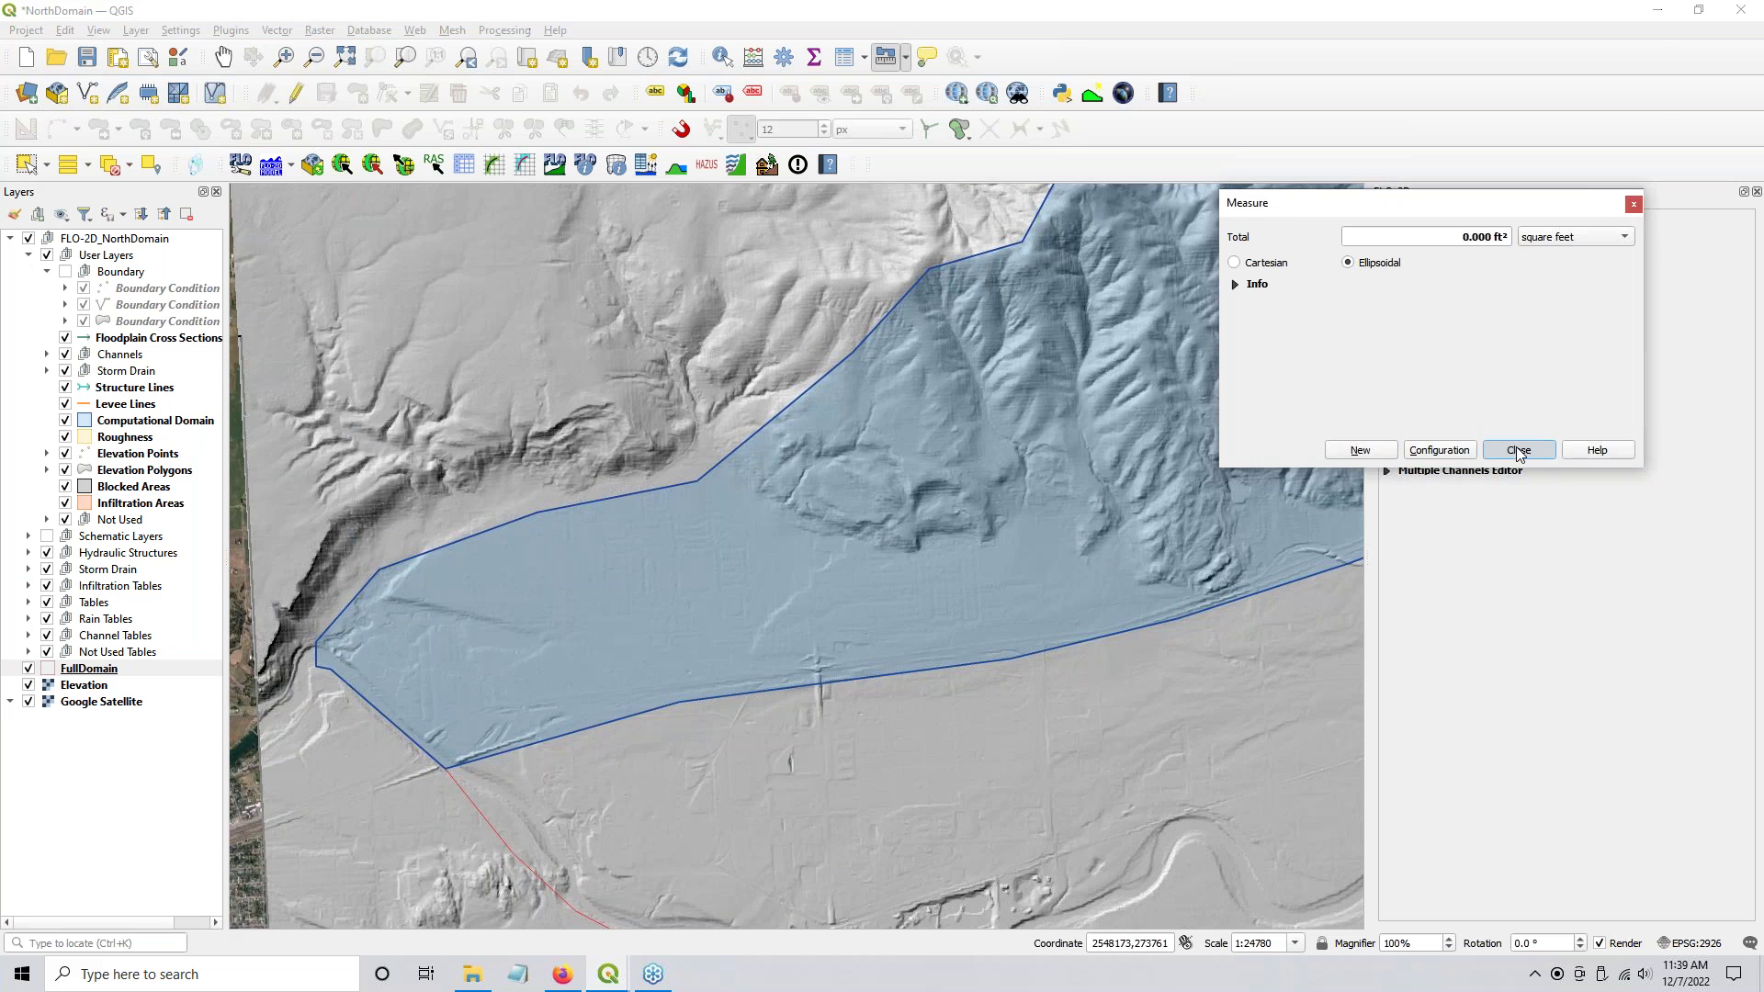
Step: Examine the computational domain's southern boundary against the terrain from its western corner to its eastern end
left_click(223, 57)
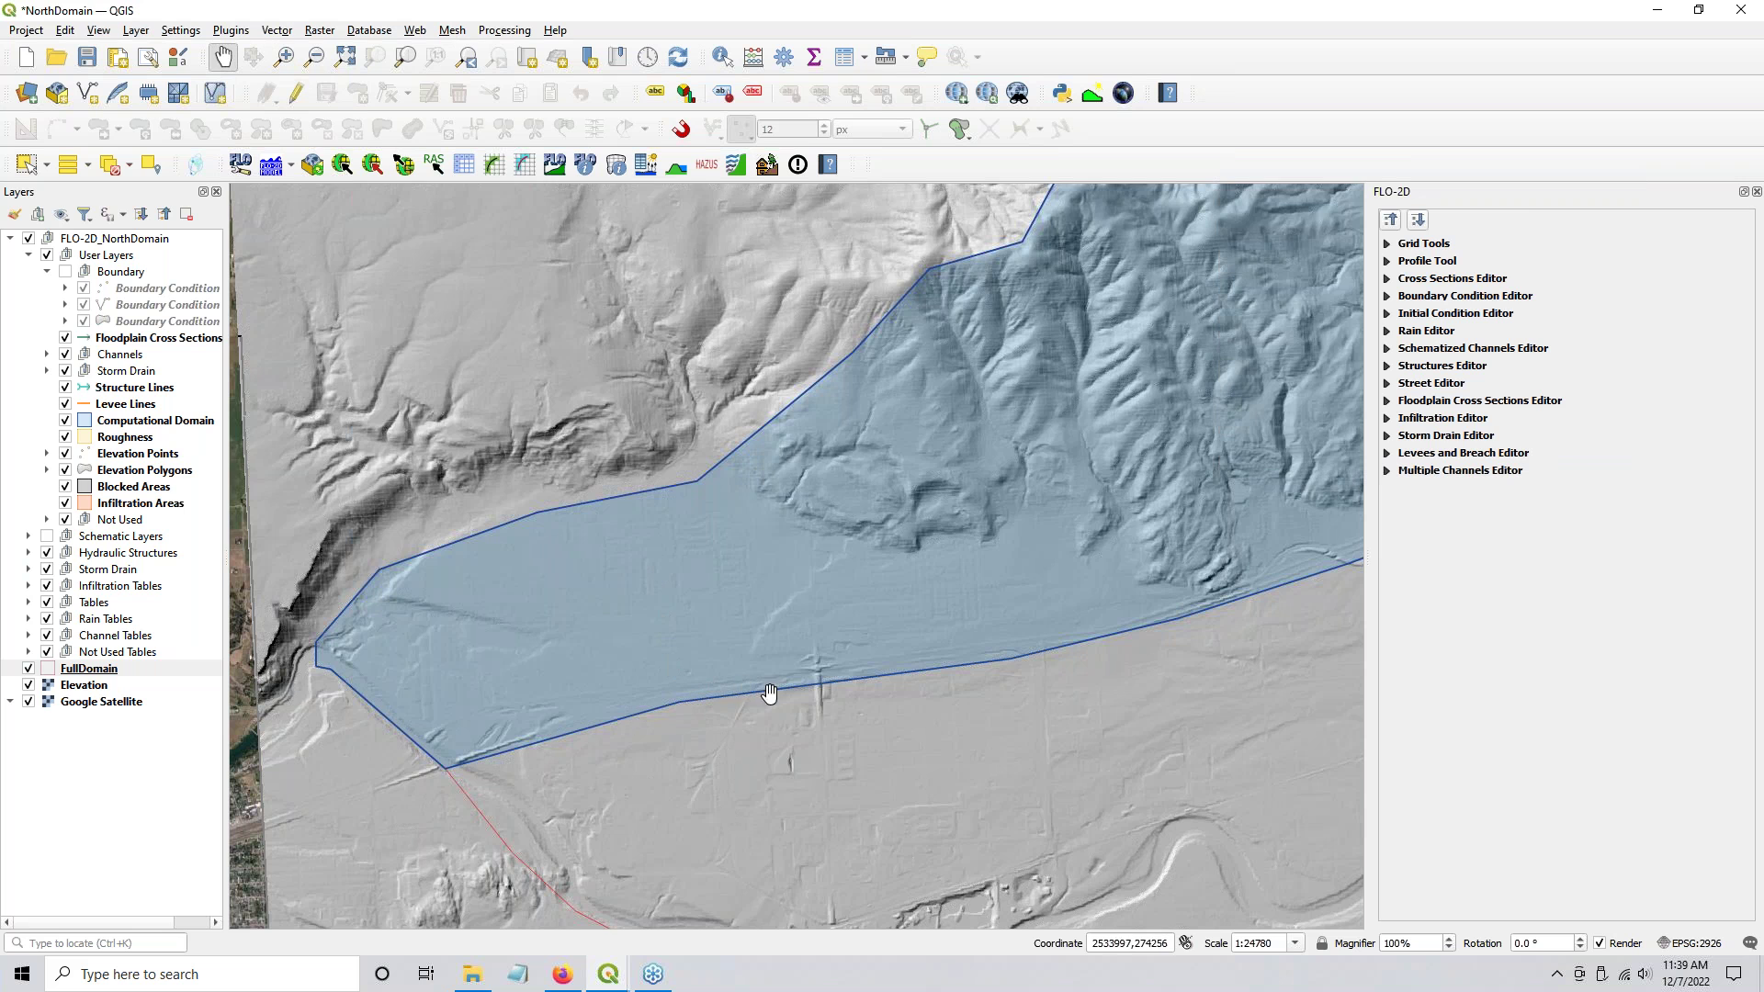
left_click_drag(946, 709, 900, 638)
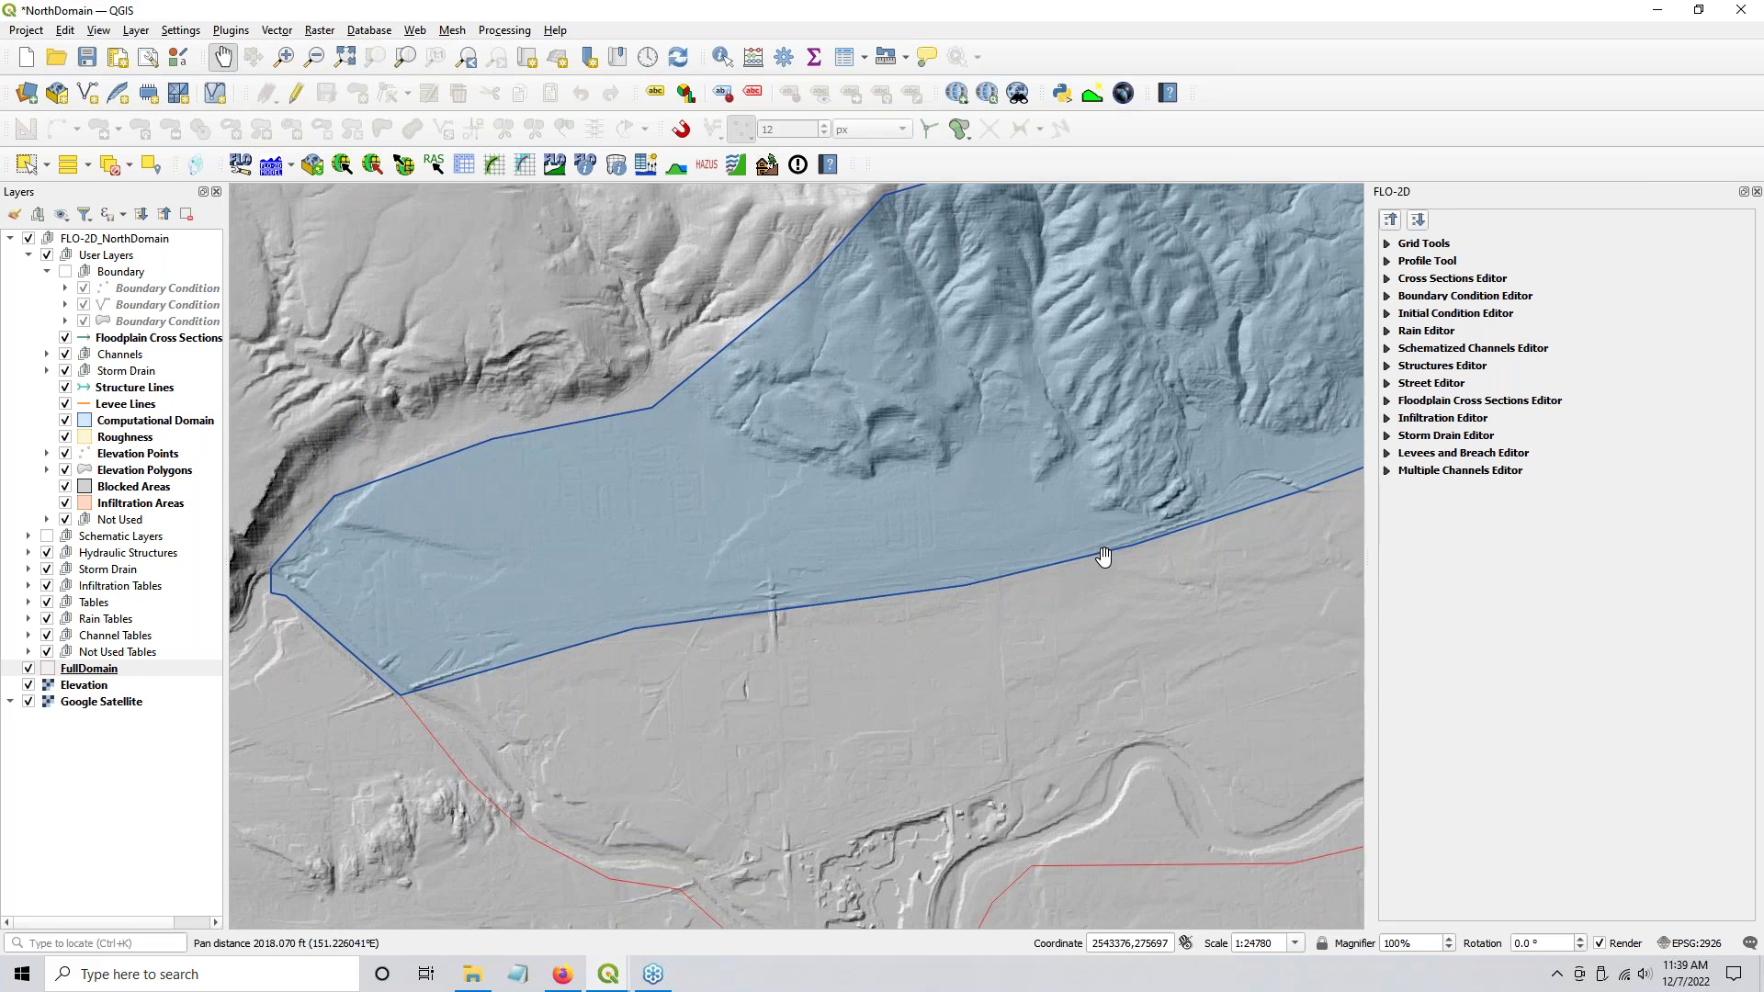
left_click_drag(1116, 554, 862, 598)
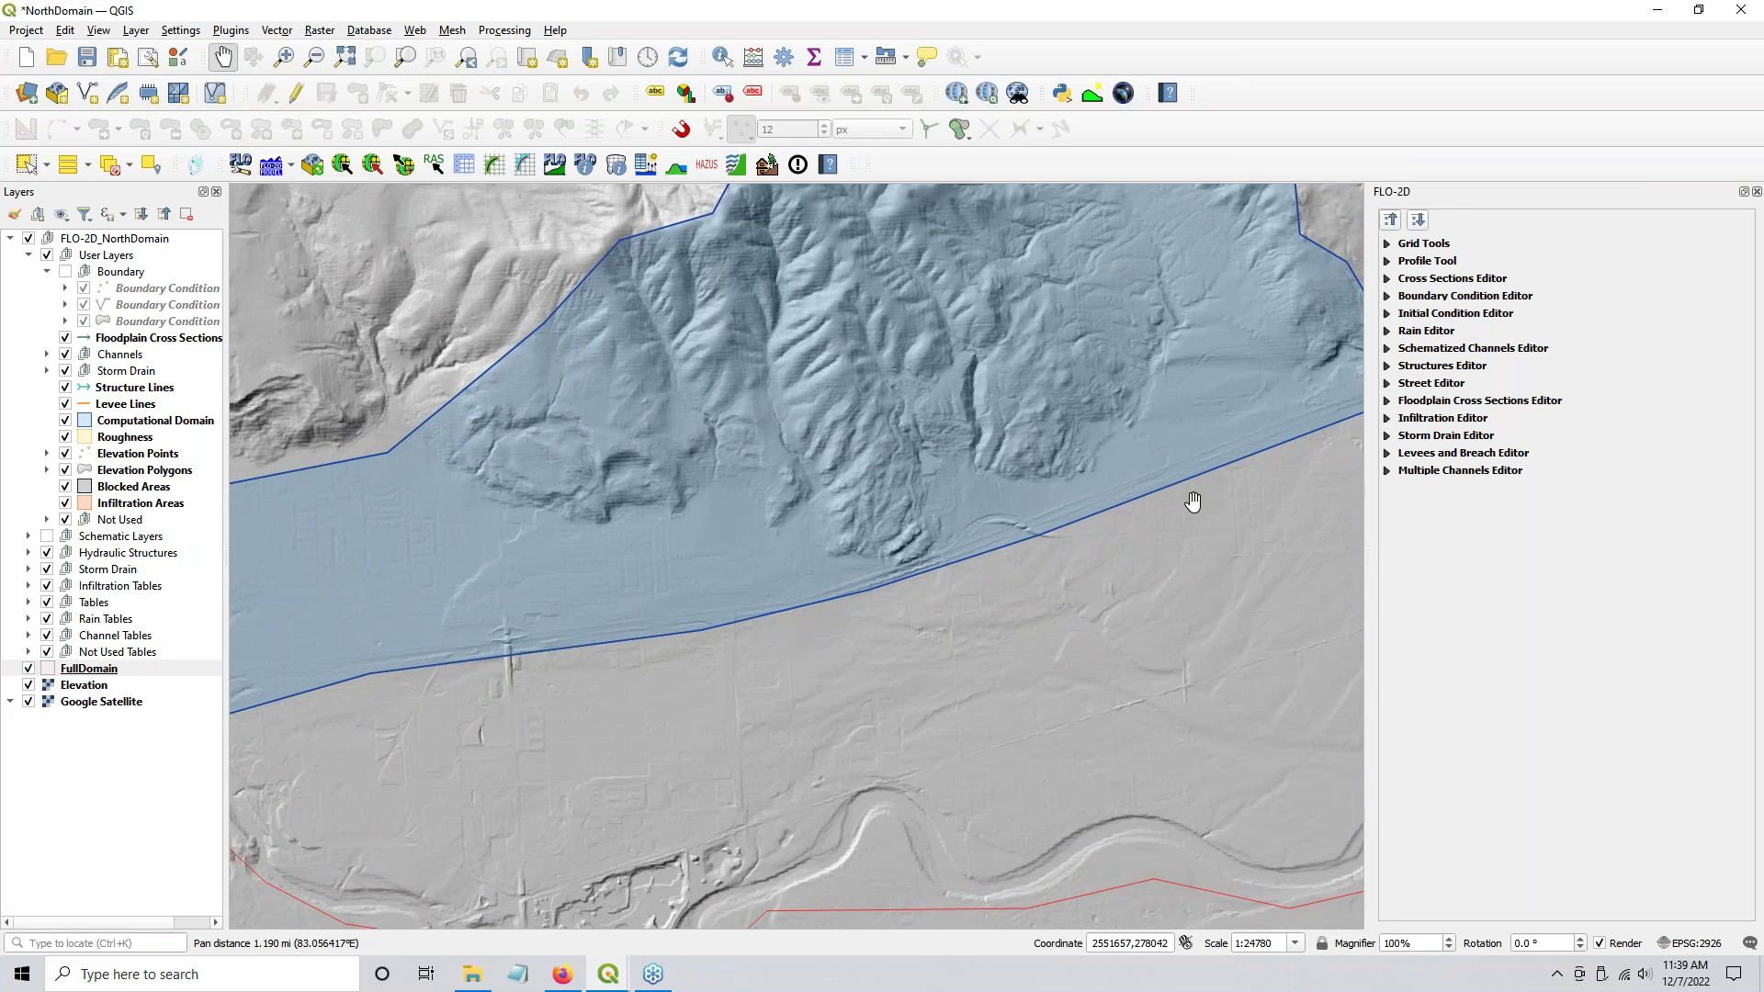
left_click_drag(1192, 503, 830, 670)
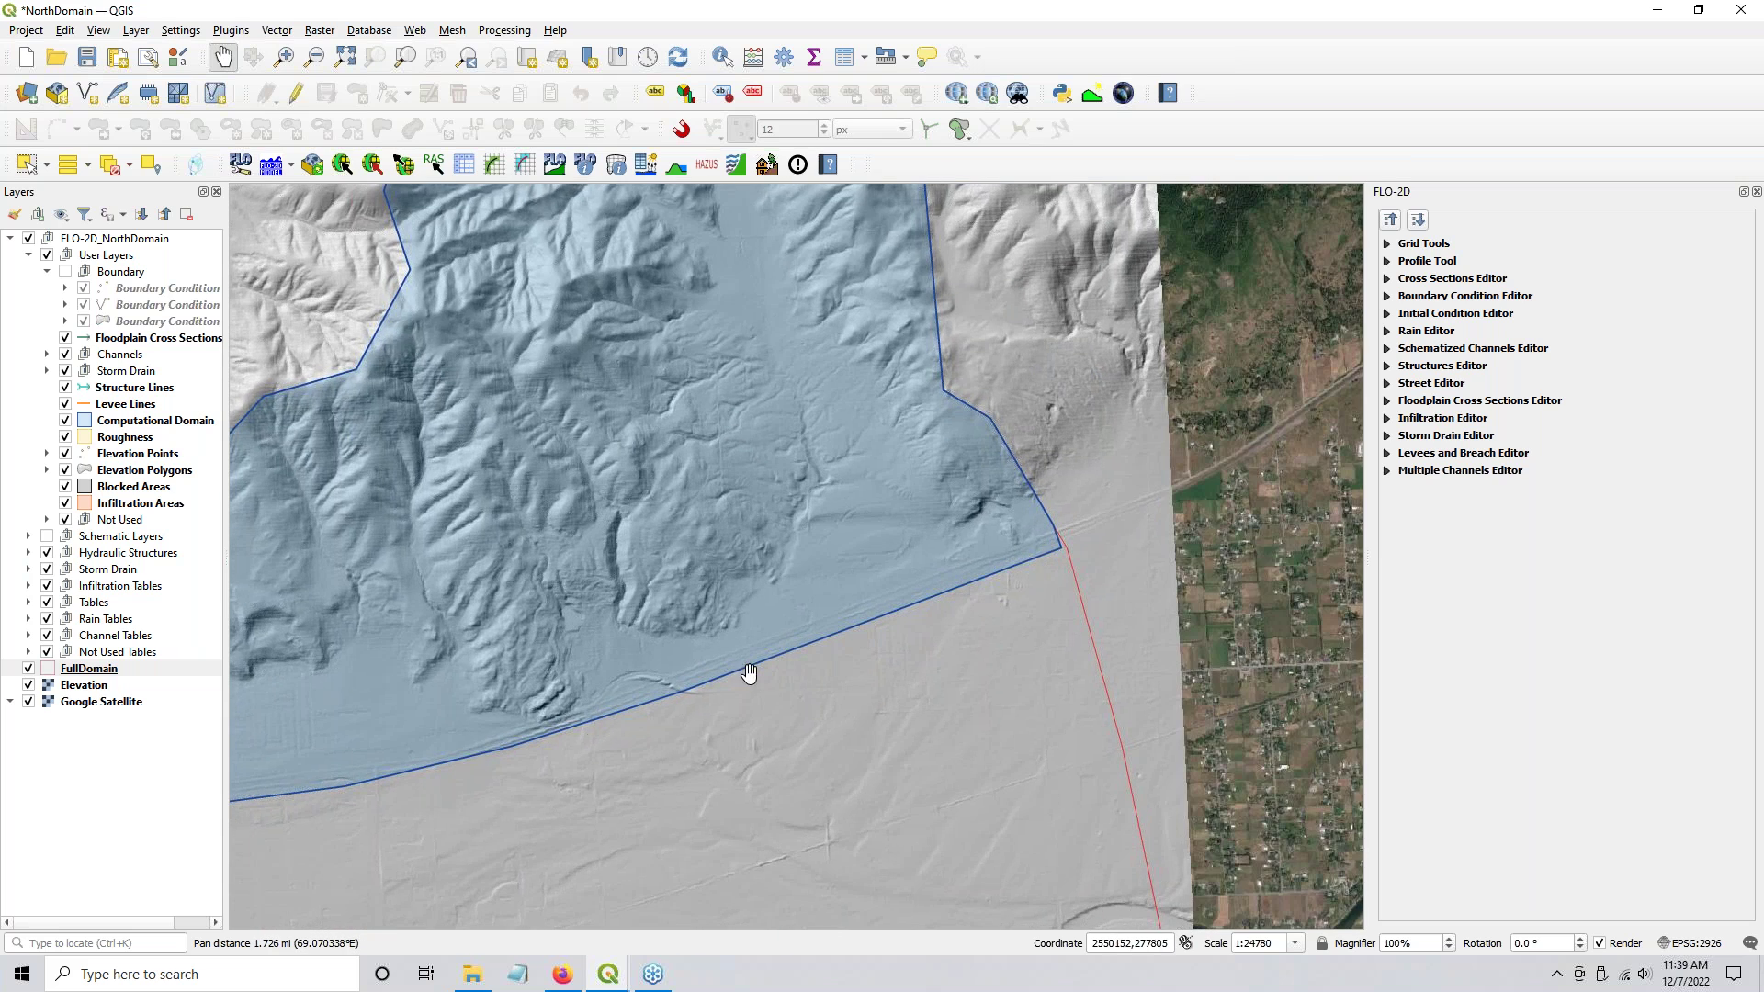
left_click_drag(512, 760, 855, 666)
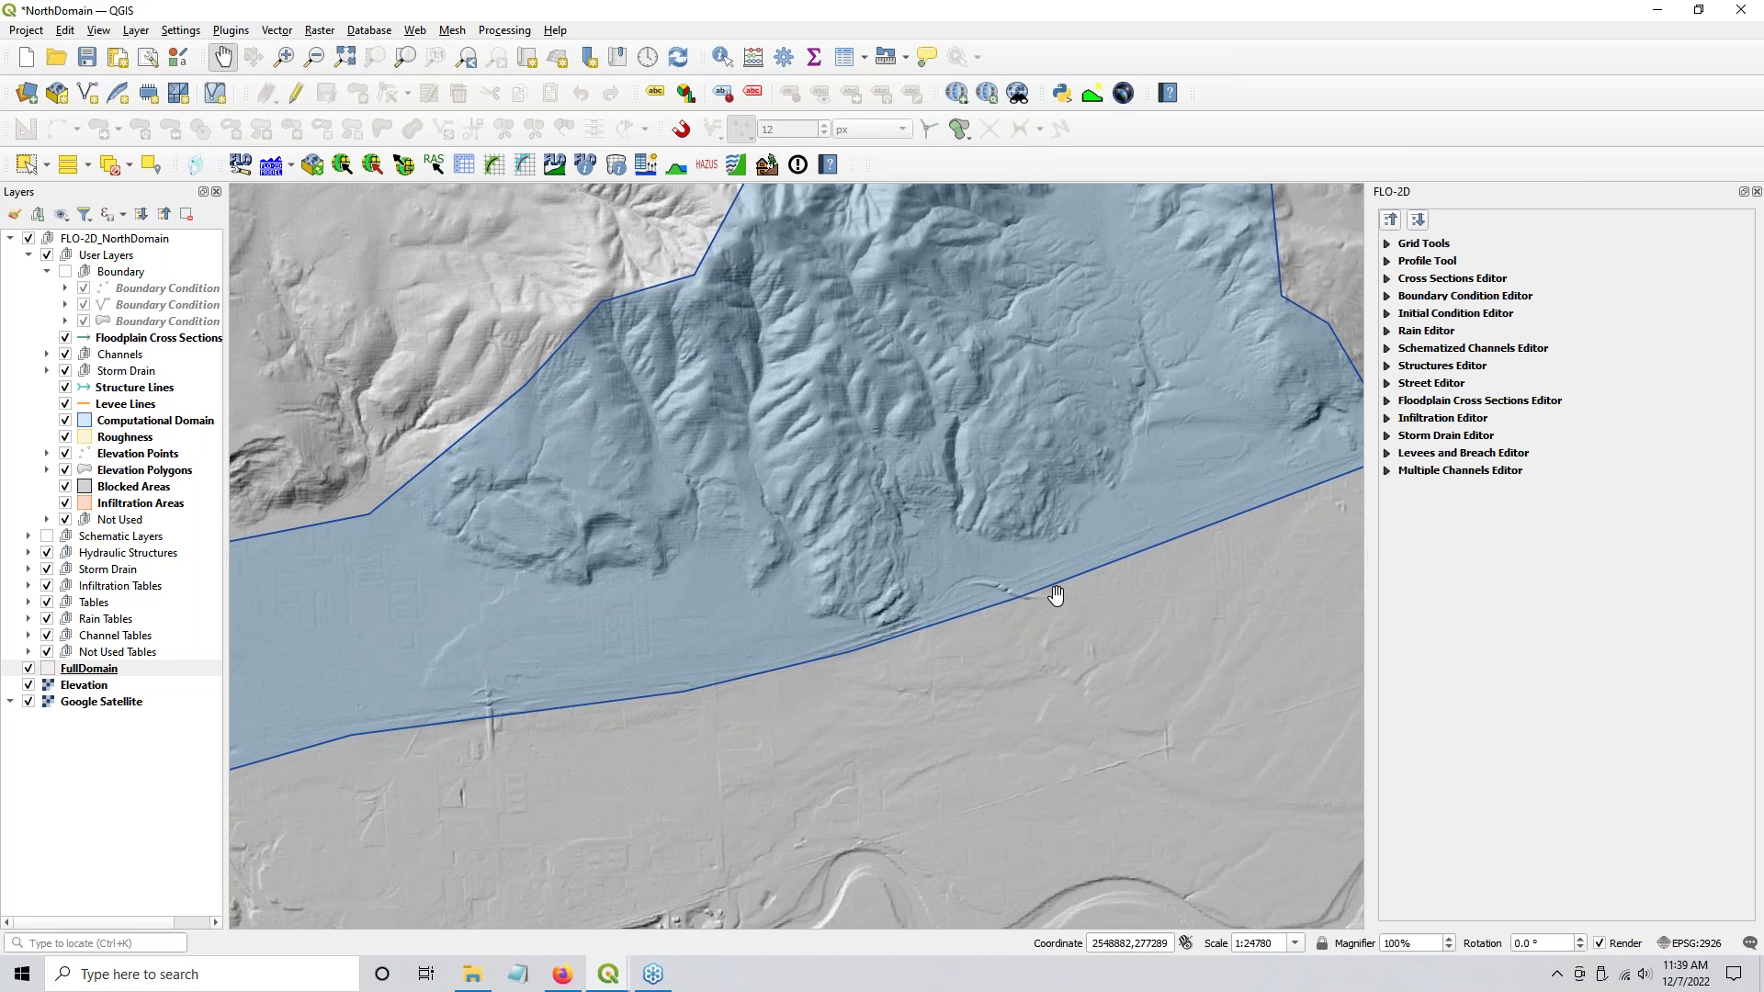
left_click_drag(1056, 595, 874, 642)
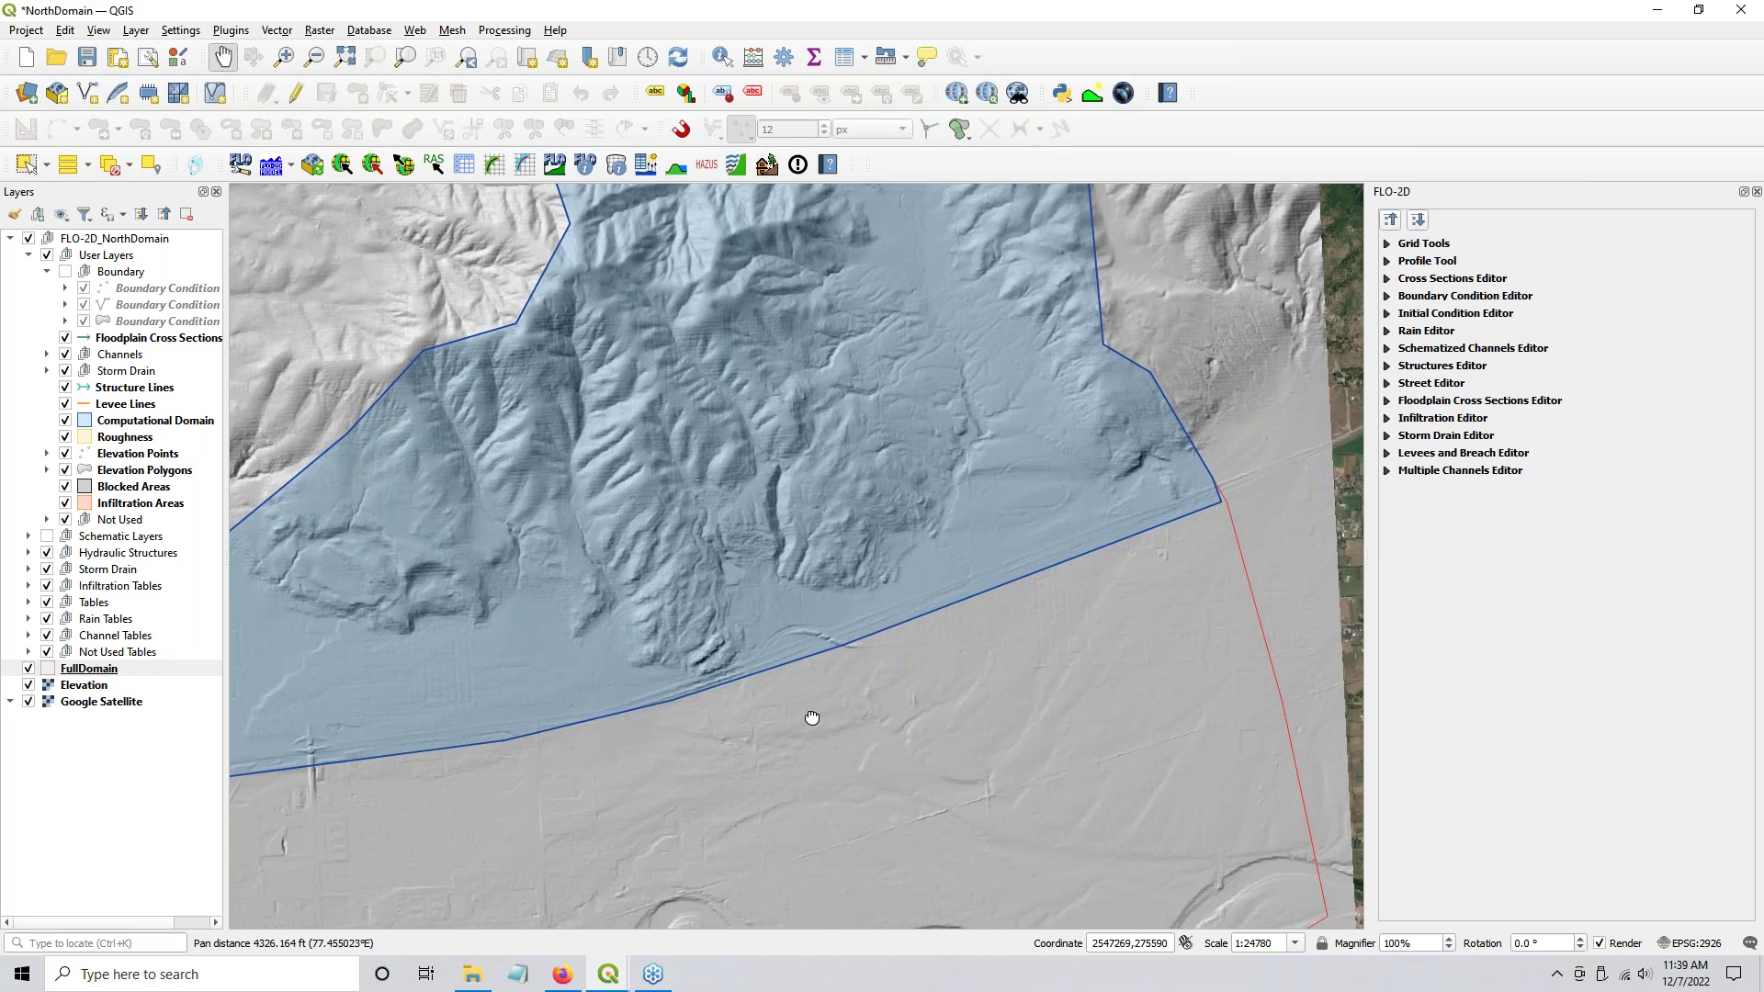
left_click_drag(812, 717, 931, 671)
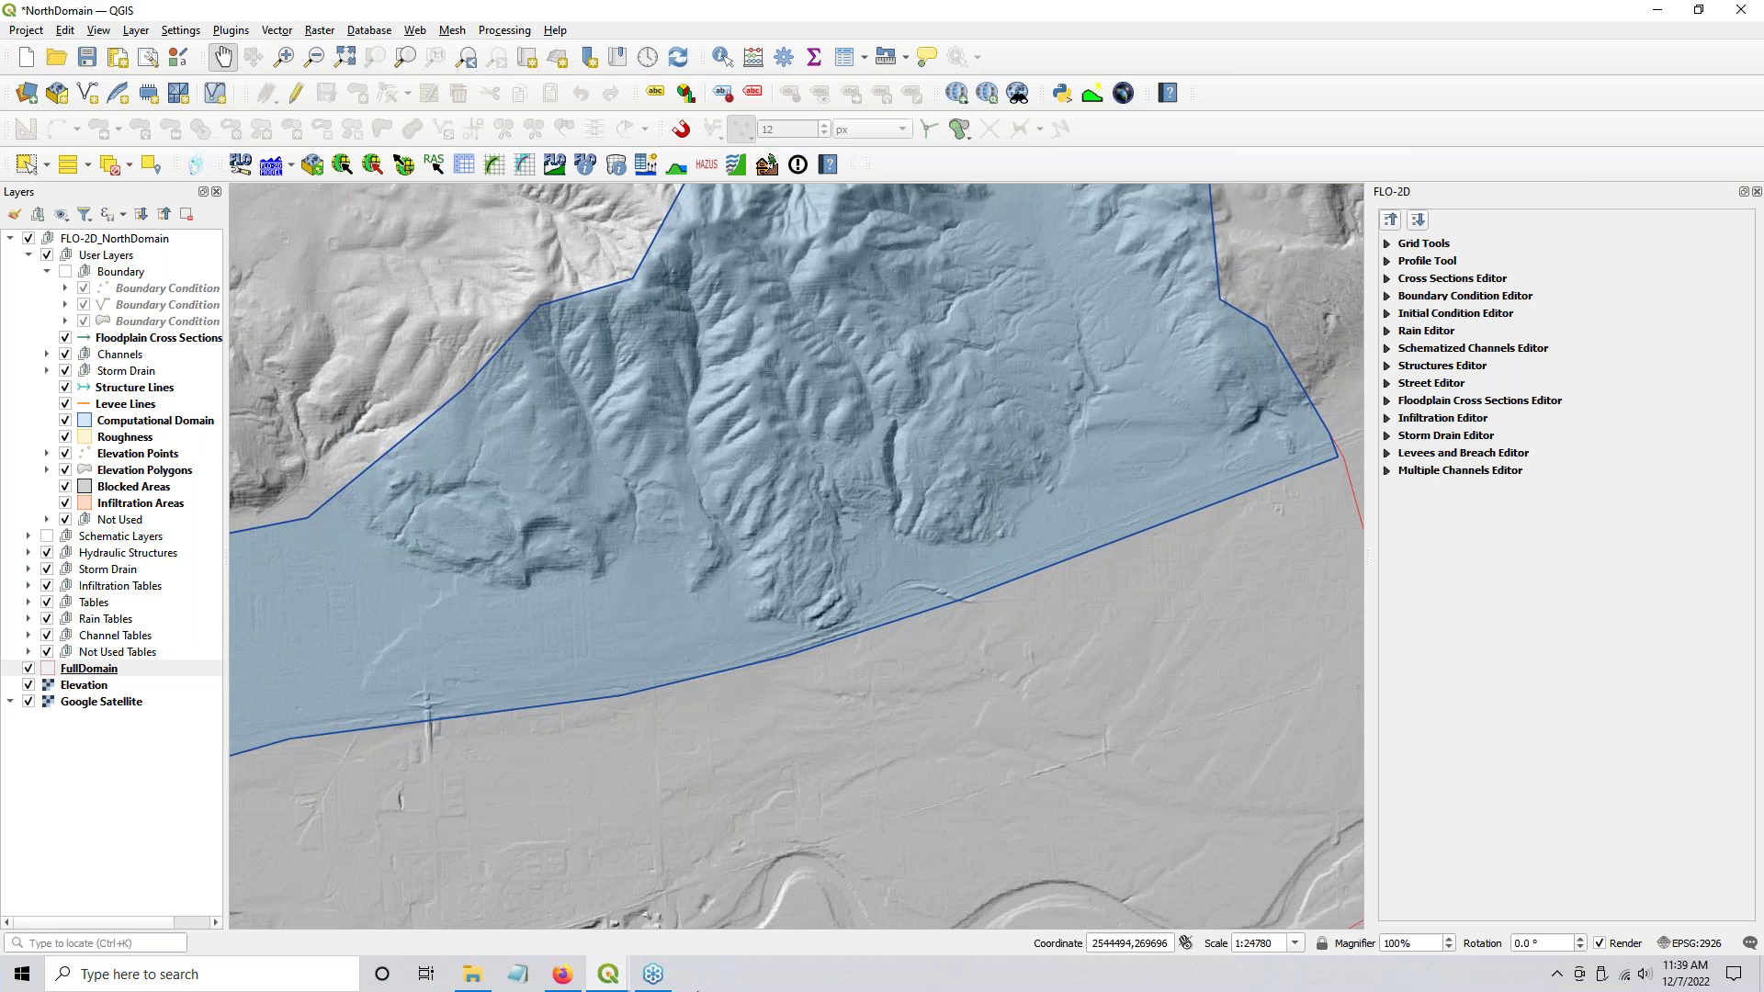
Step: Switch to the SouthDomain project and advance the Full Domain results to the time frame starting at 05:30:01
mouse_move(609, 972)
left_click(508, 918)
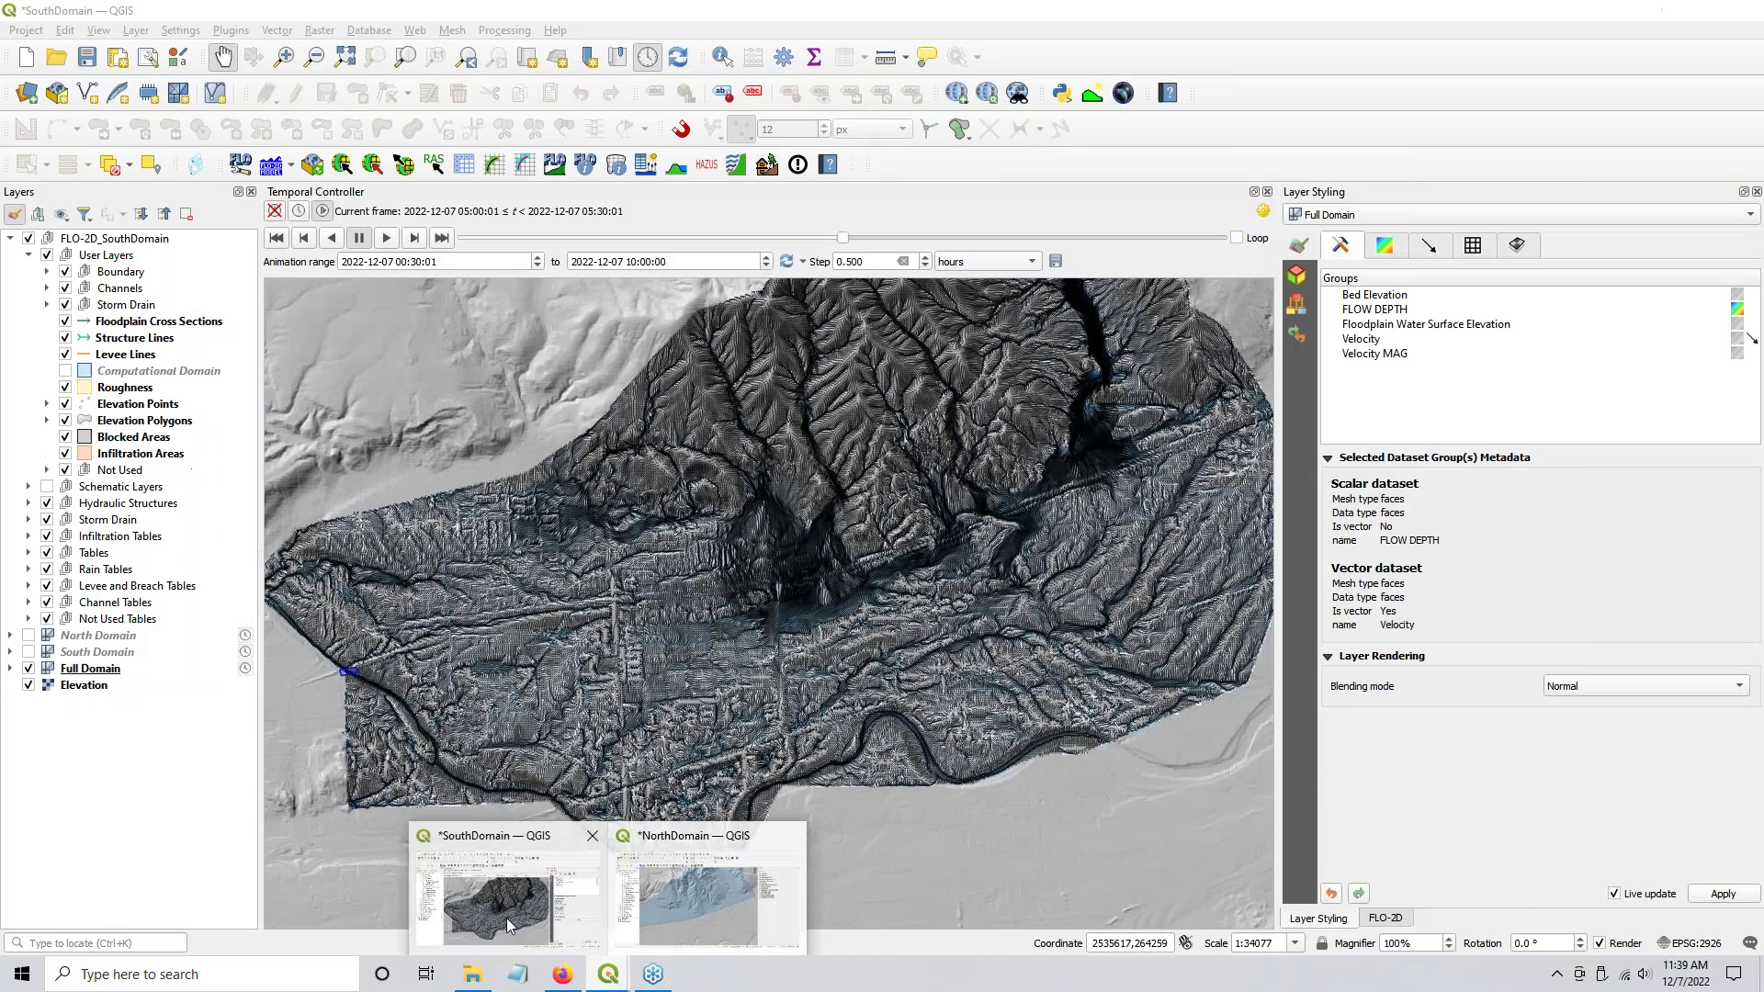
mouse_move(841, 238)
left_mouse_down()
mouse_move(801, 241)
mouse_move(969, 269)
mouse_move(1205, 263)
mouse_move(863, 265)
left_mouse_up()
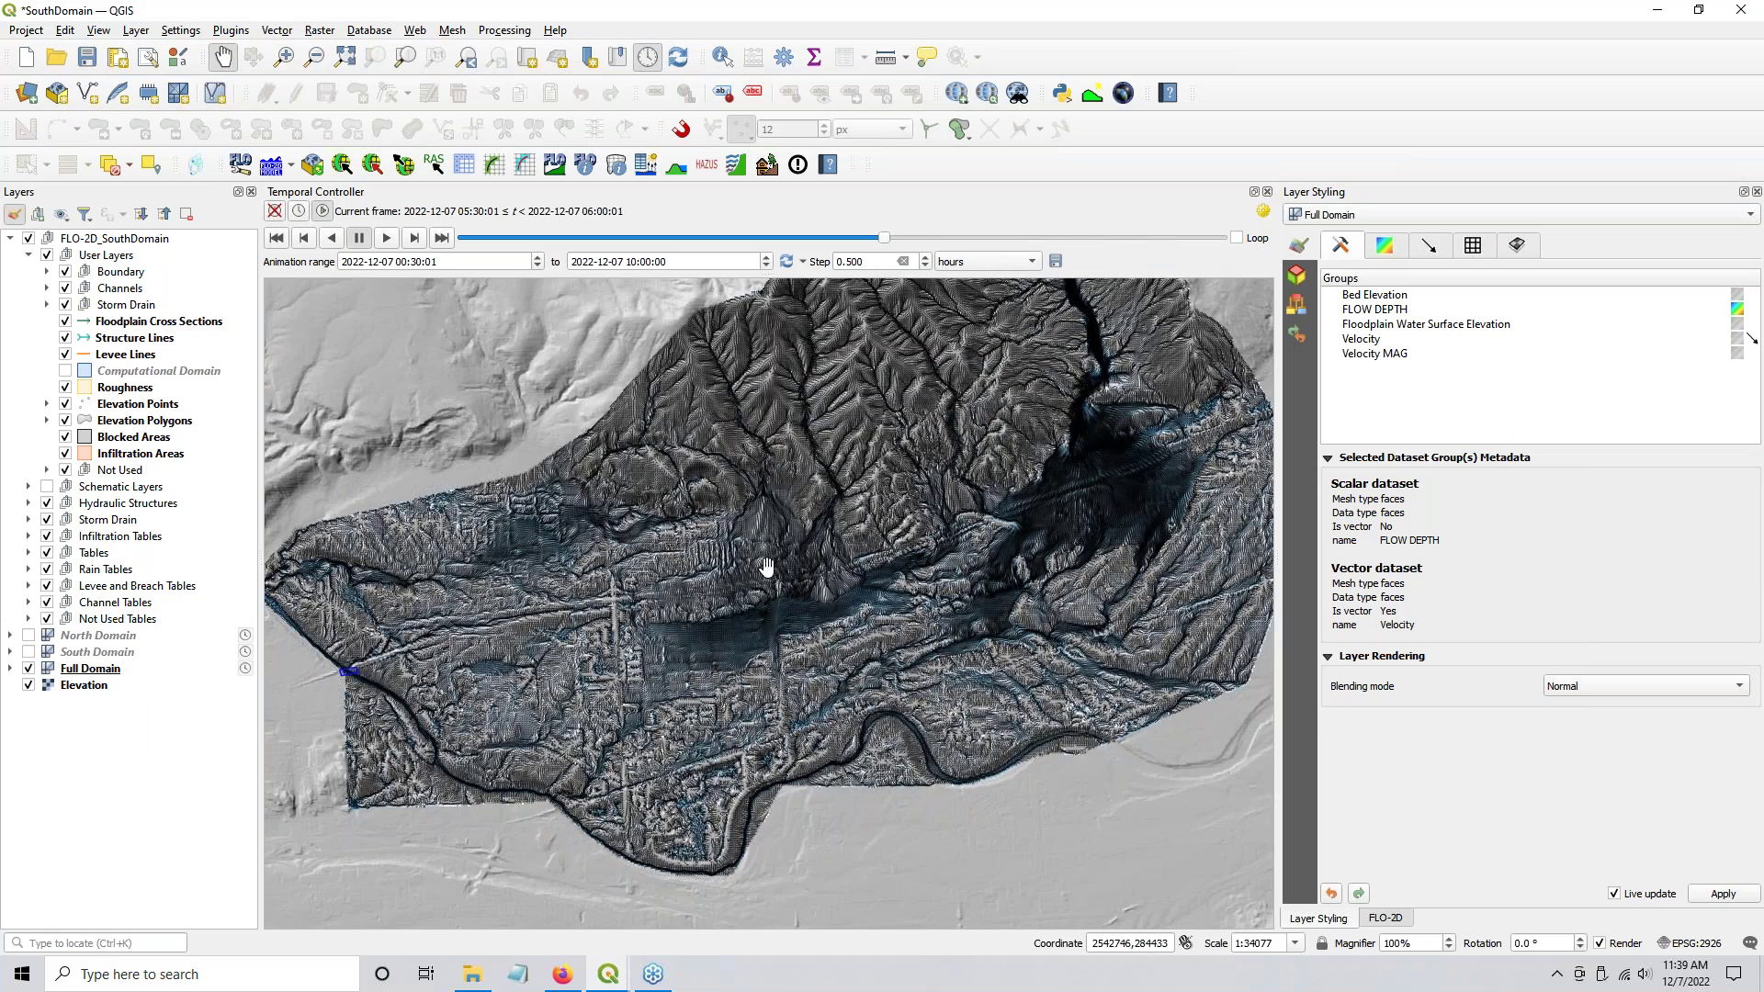
Step: Switch back to the NorthDomain project and view the computational domain together with the FullDomain outline
mouse_move(604, 985)
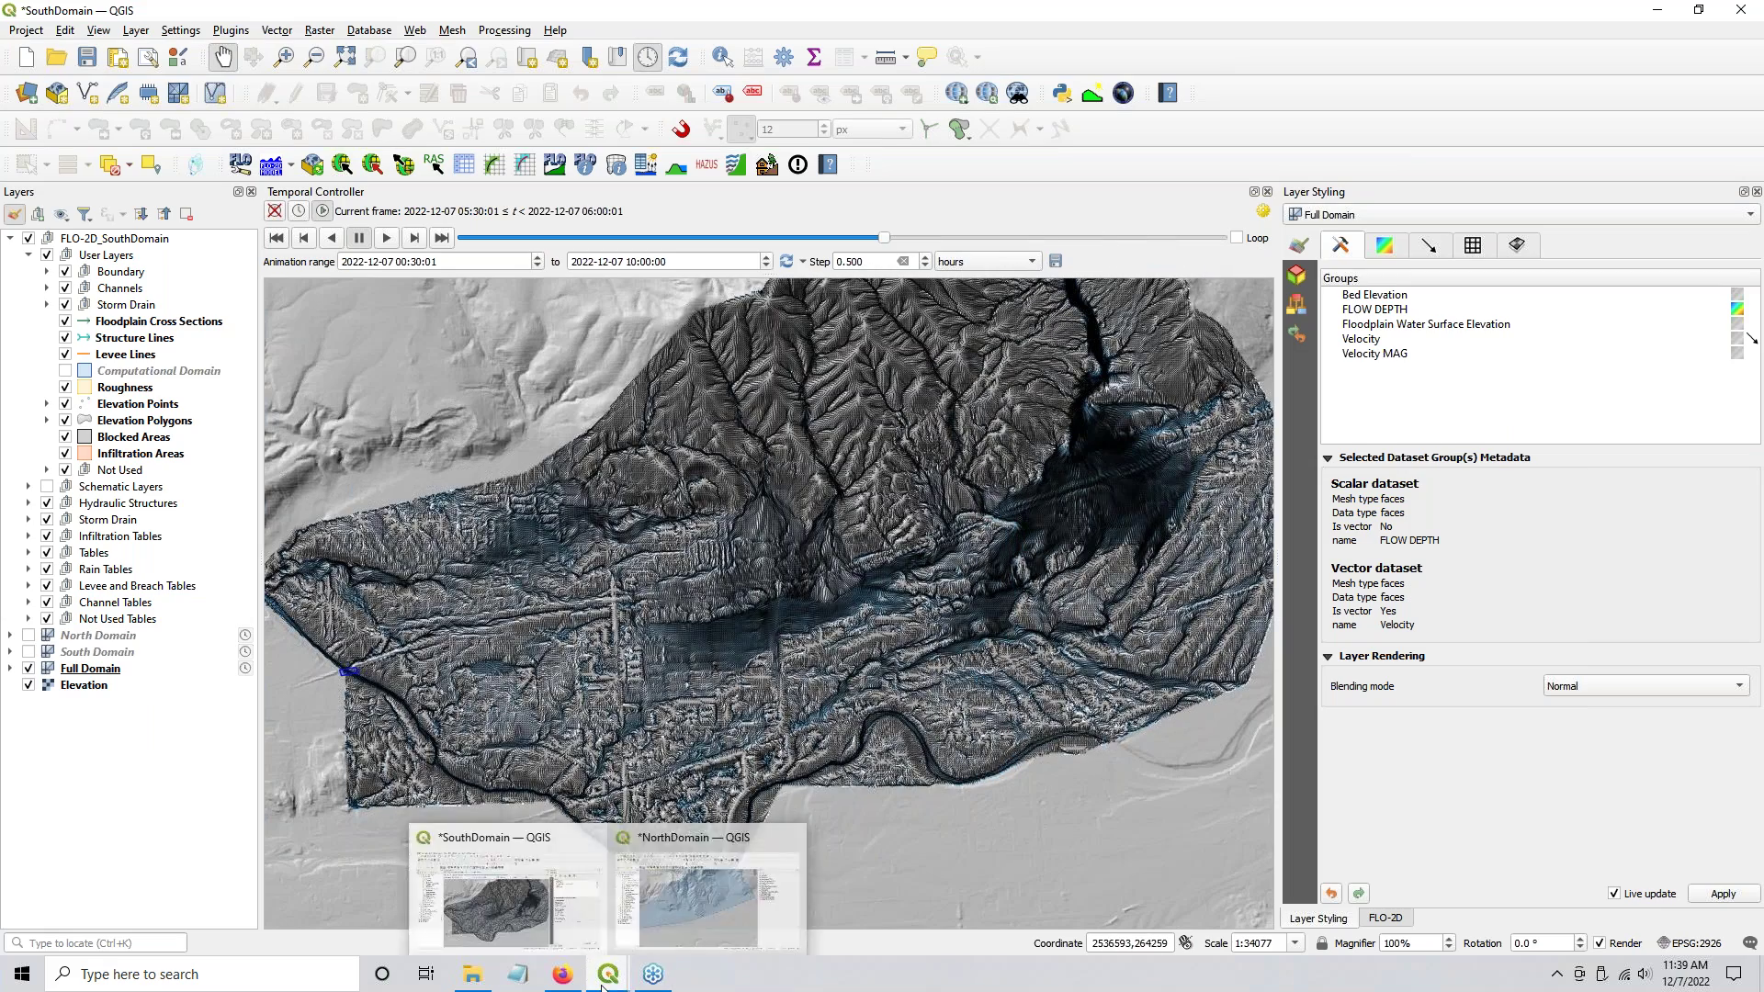
left_click(703, 902)
left_click_drag(570, 748, 771, 673)
left_click_drag(494, 766, 689, 610)
scroll(512, 740, "down", 1)
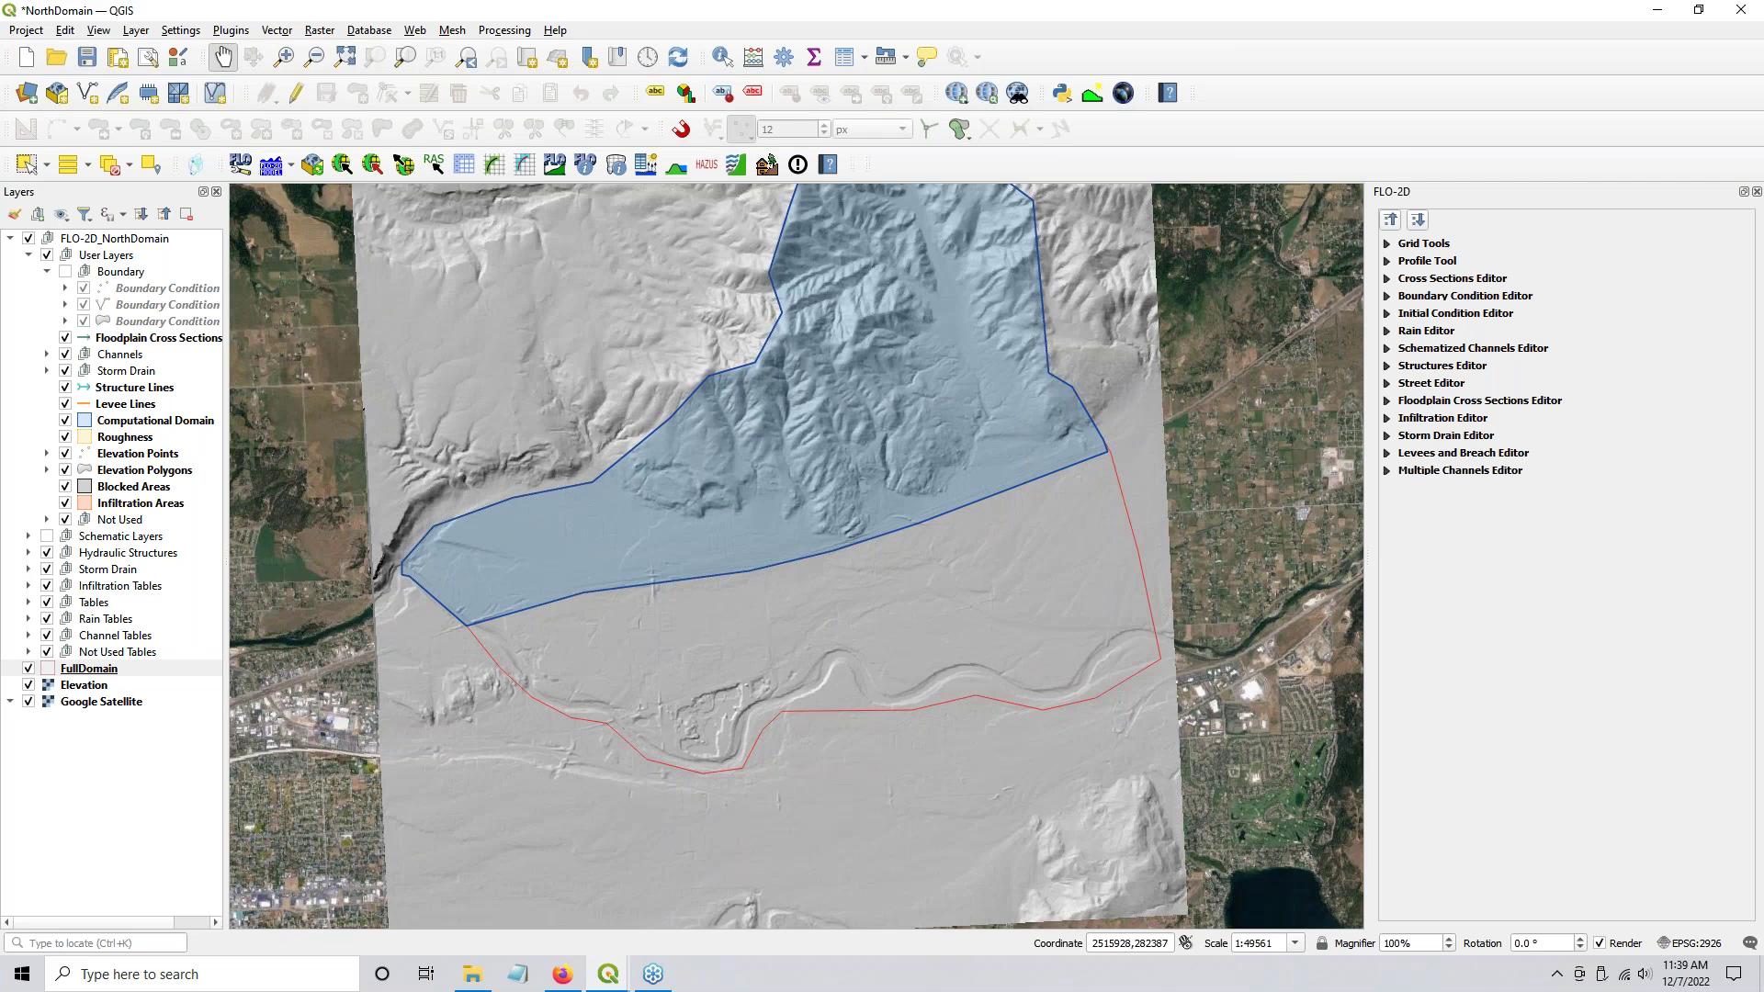
Step: Show the Schematic Layers group and inspect the grid cells at the computational domain's southwest corner
left_click(47, 537)
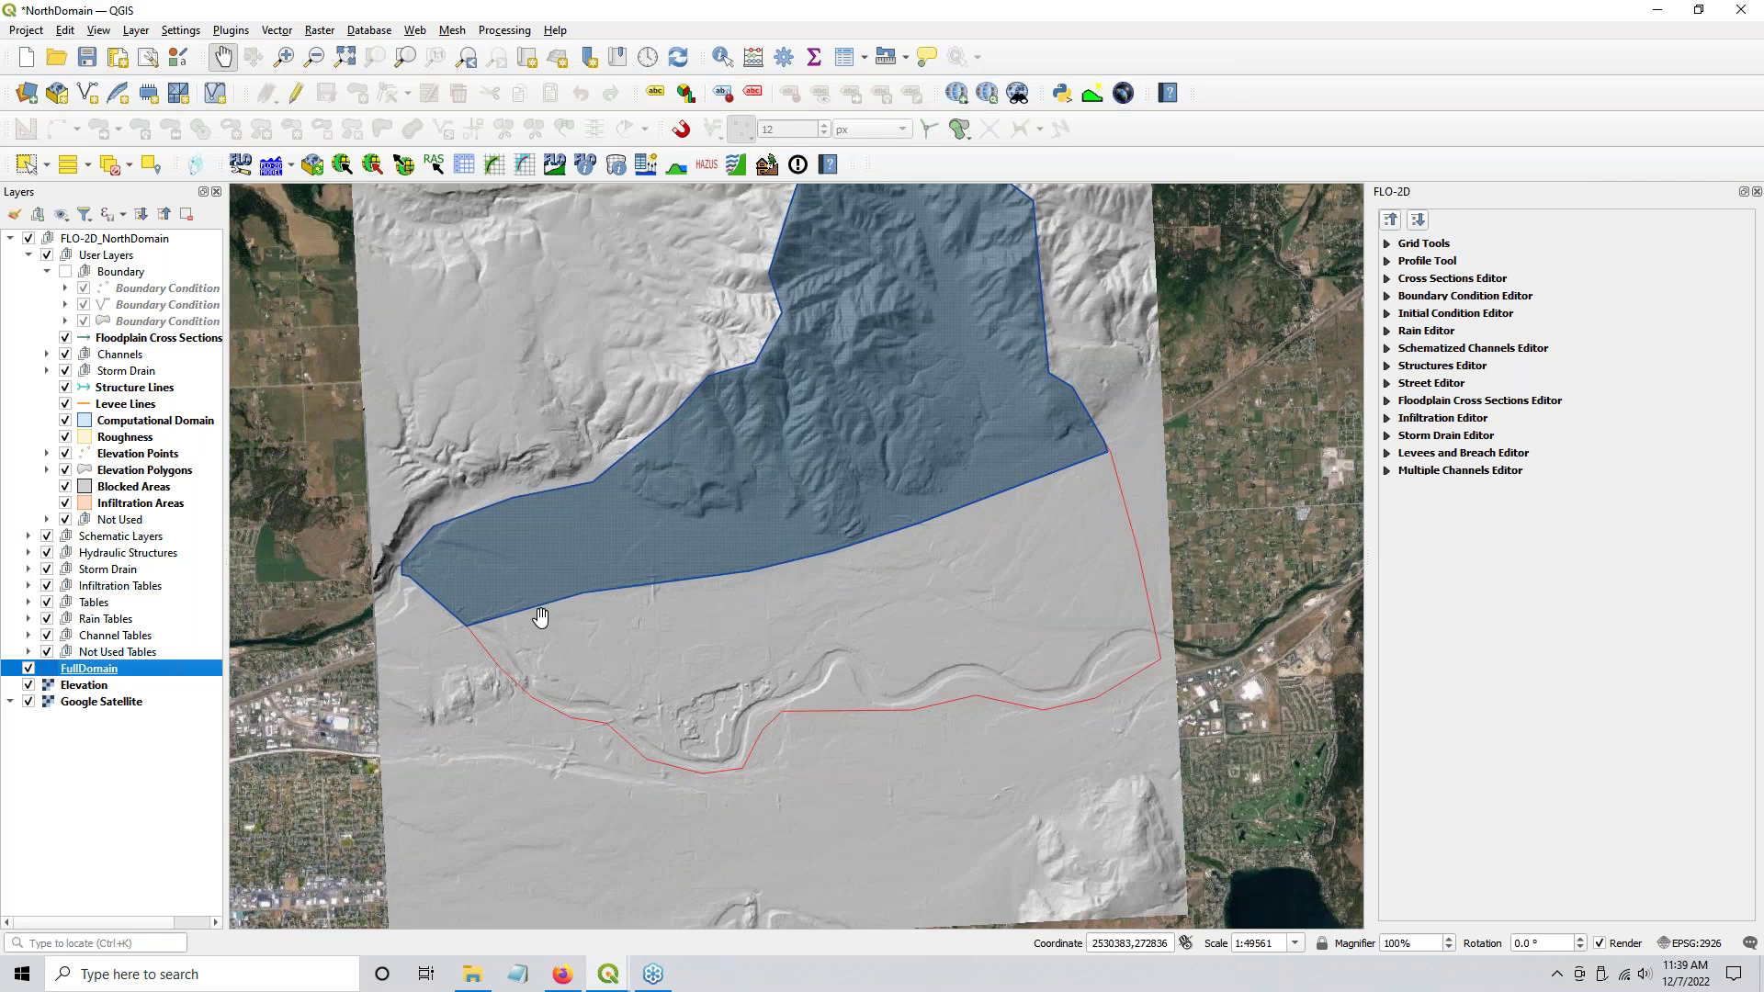
scroll(459, 611, "up", 4)
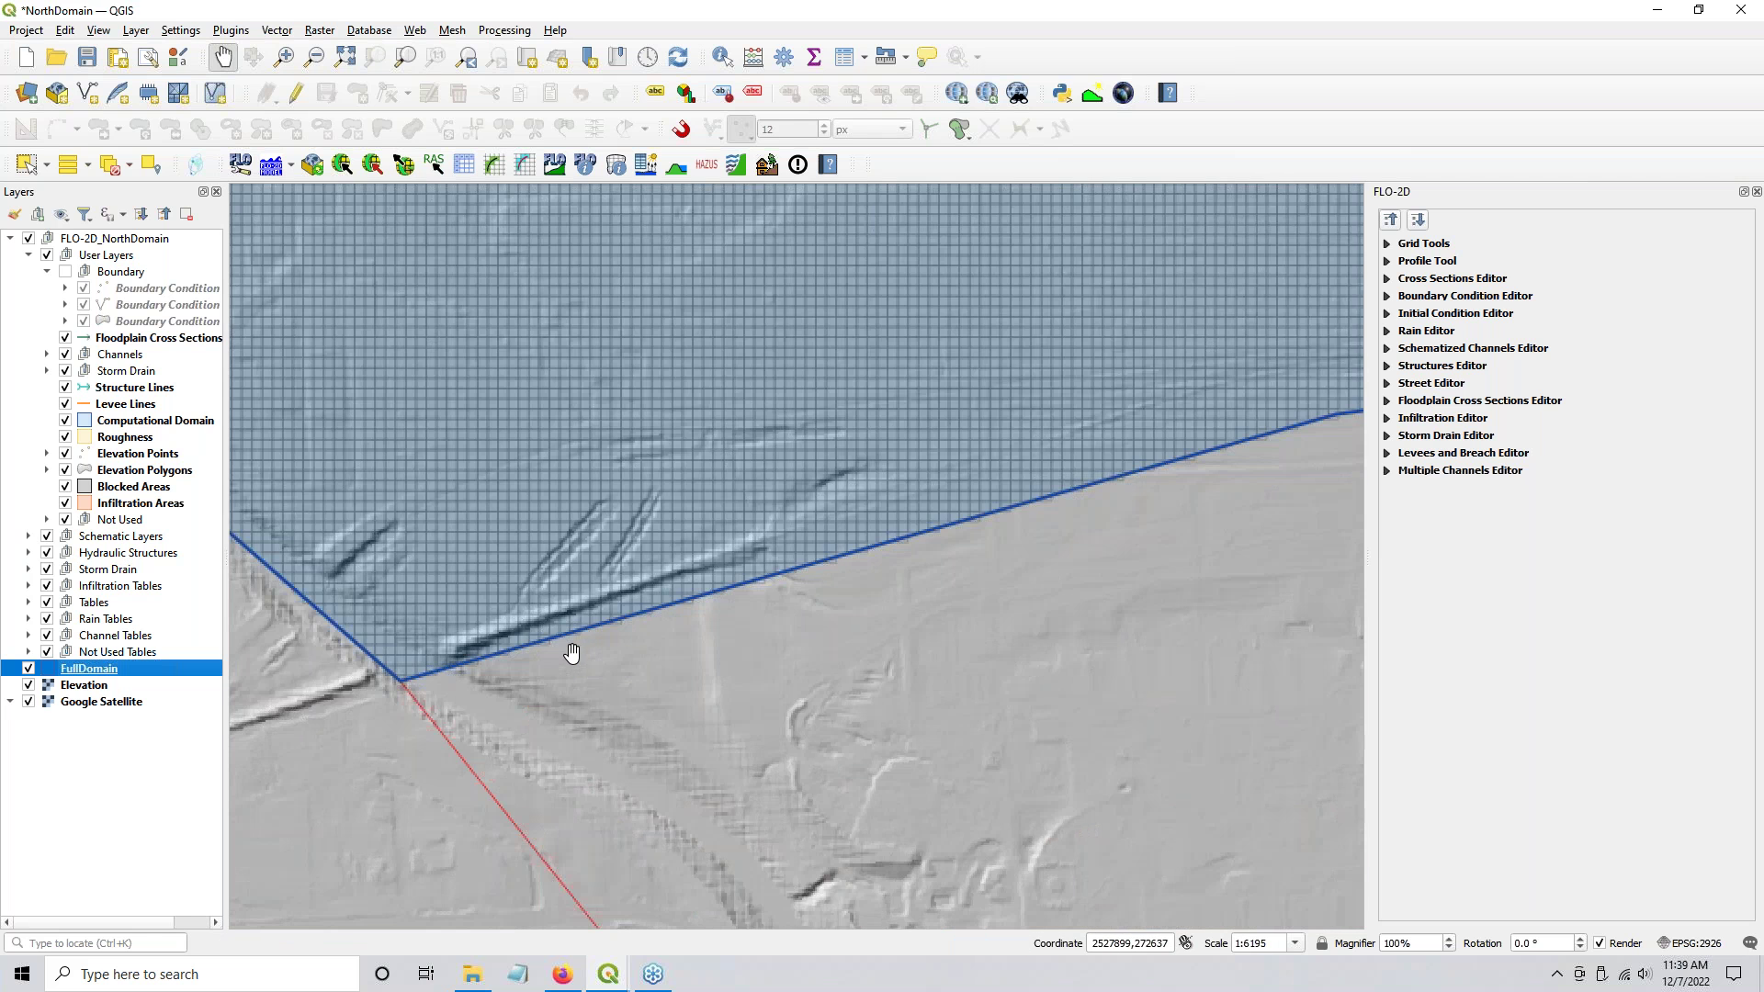
left_click_drag(495, 686, 610, 677)
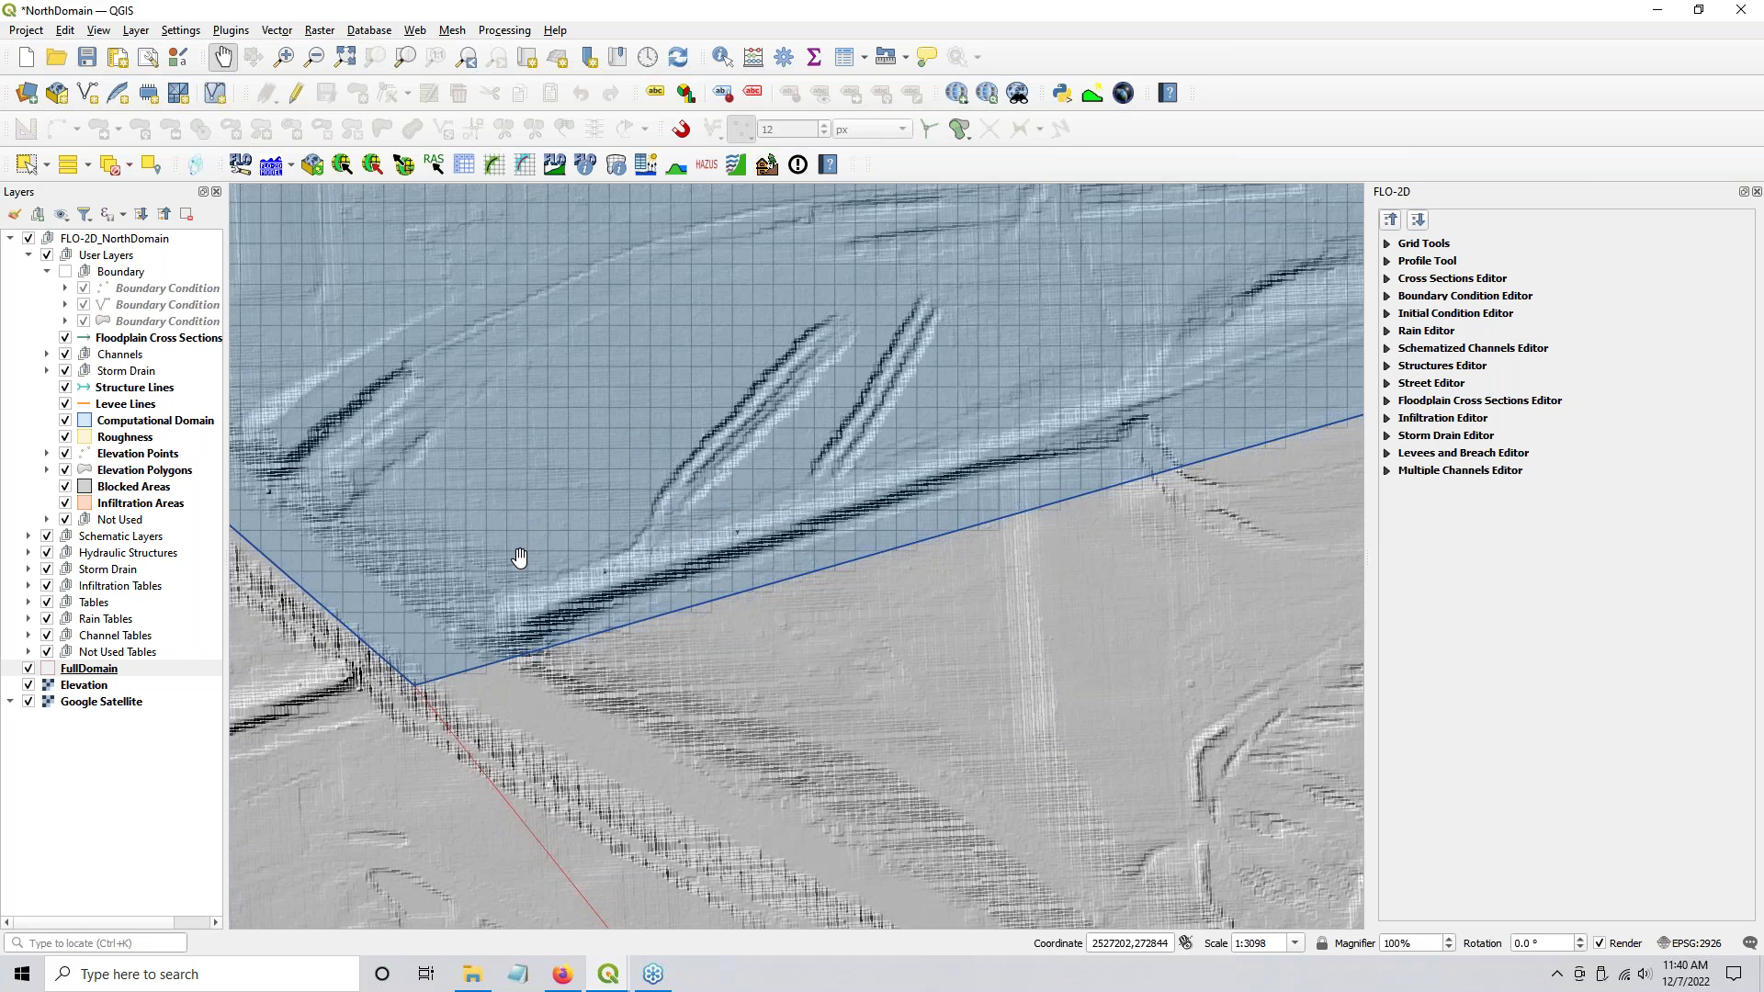
Step: Check the cell size in the Computational Domain layer's attribute table and close the table
right_click(102, 426)
left_click(184, 713)
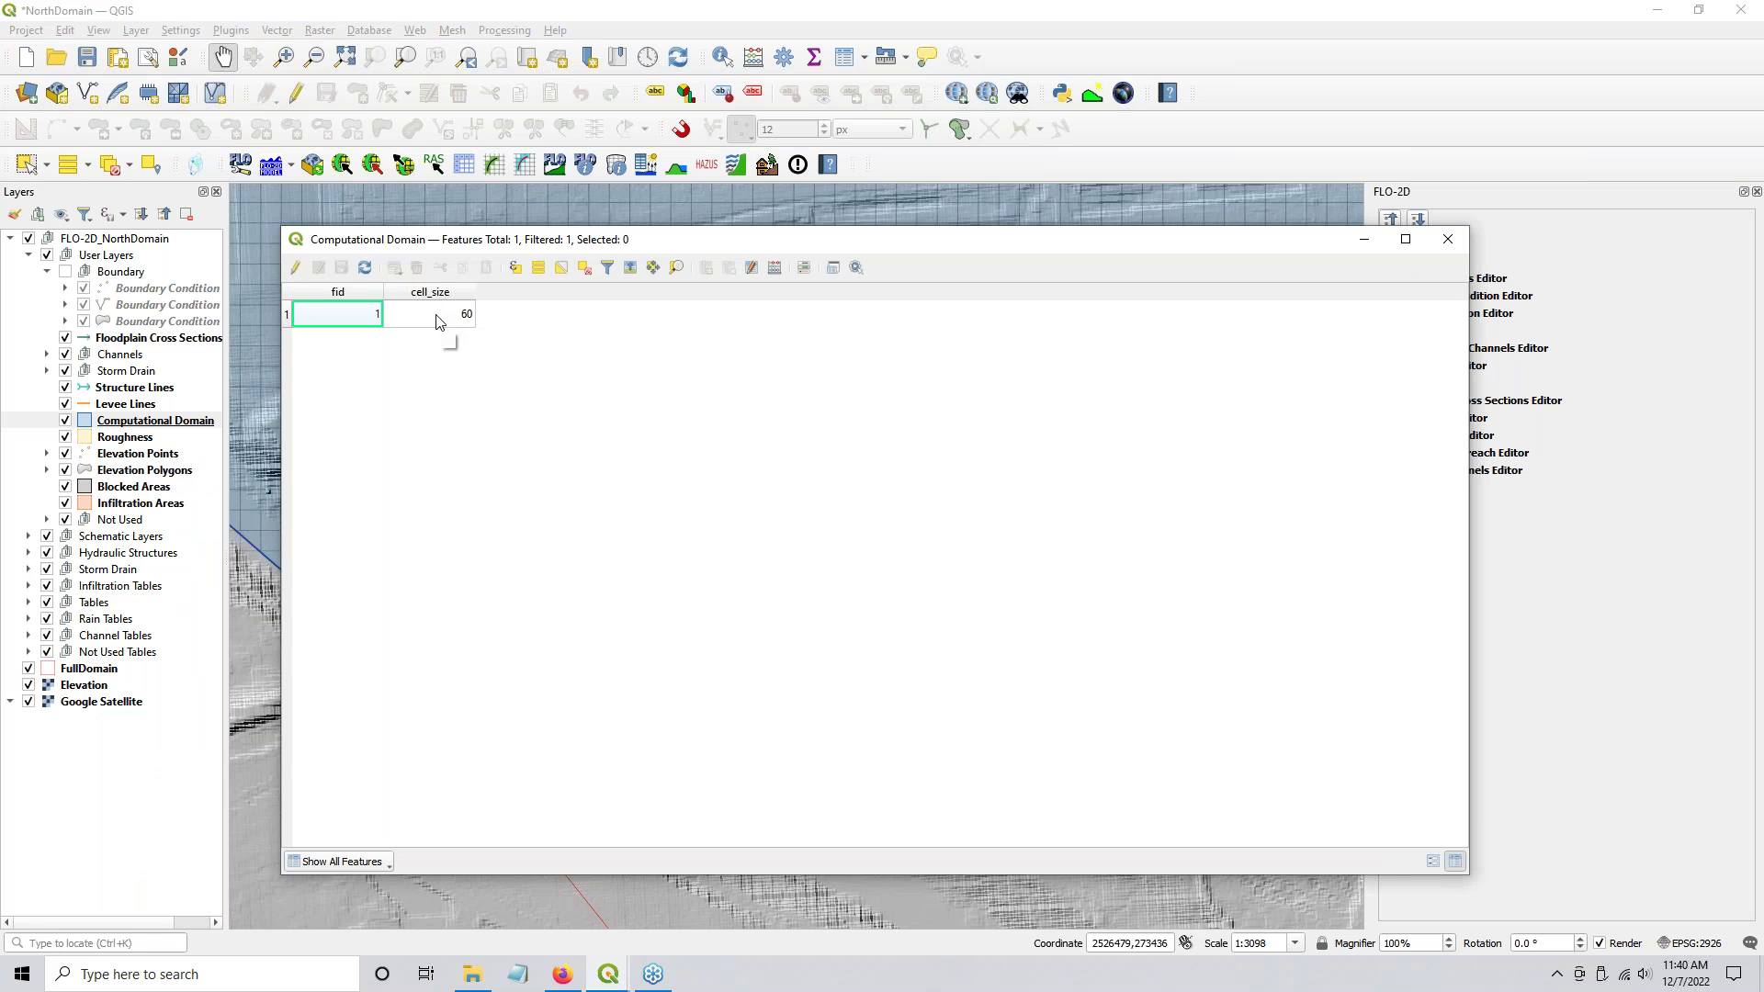
left_click(1450, 241)
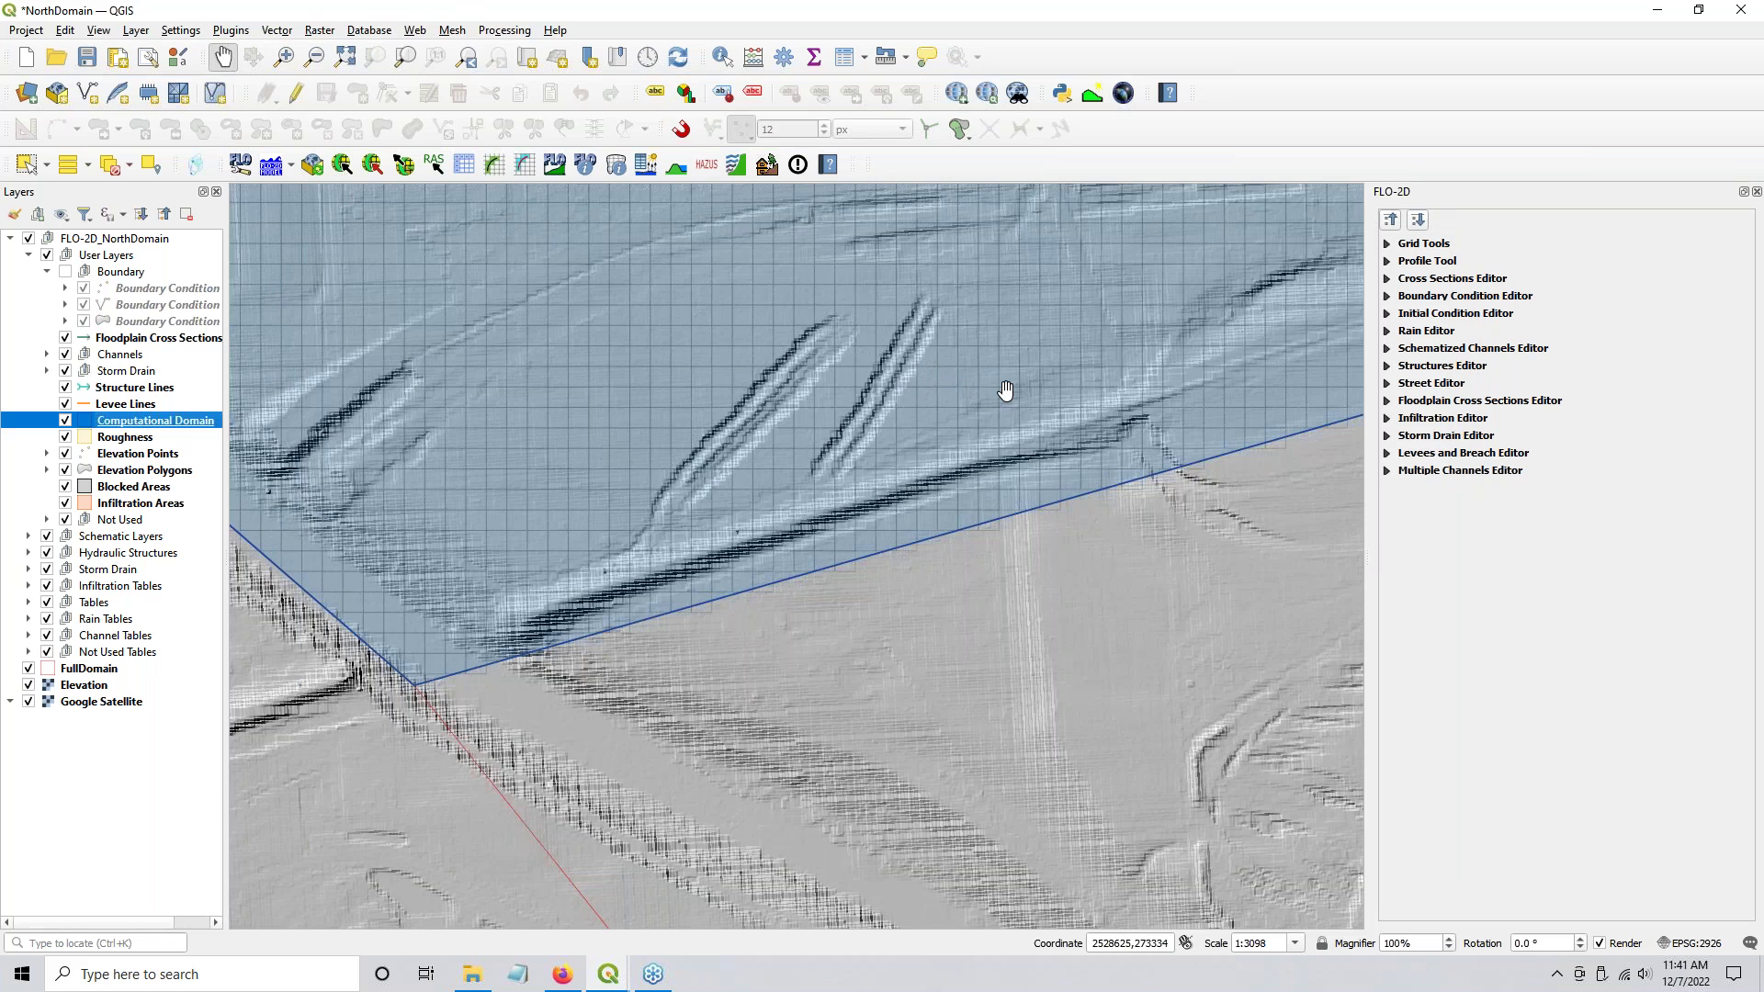
Step: Review the total storm rainfall in the Rain Editor settings and collapse the editor again
scroll(1005, 391, "down", 2)
left_click_drag(1043, 358, 728, 563)
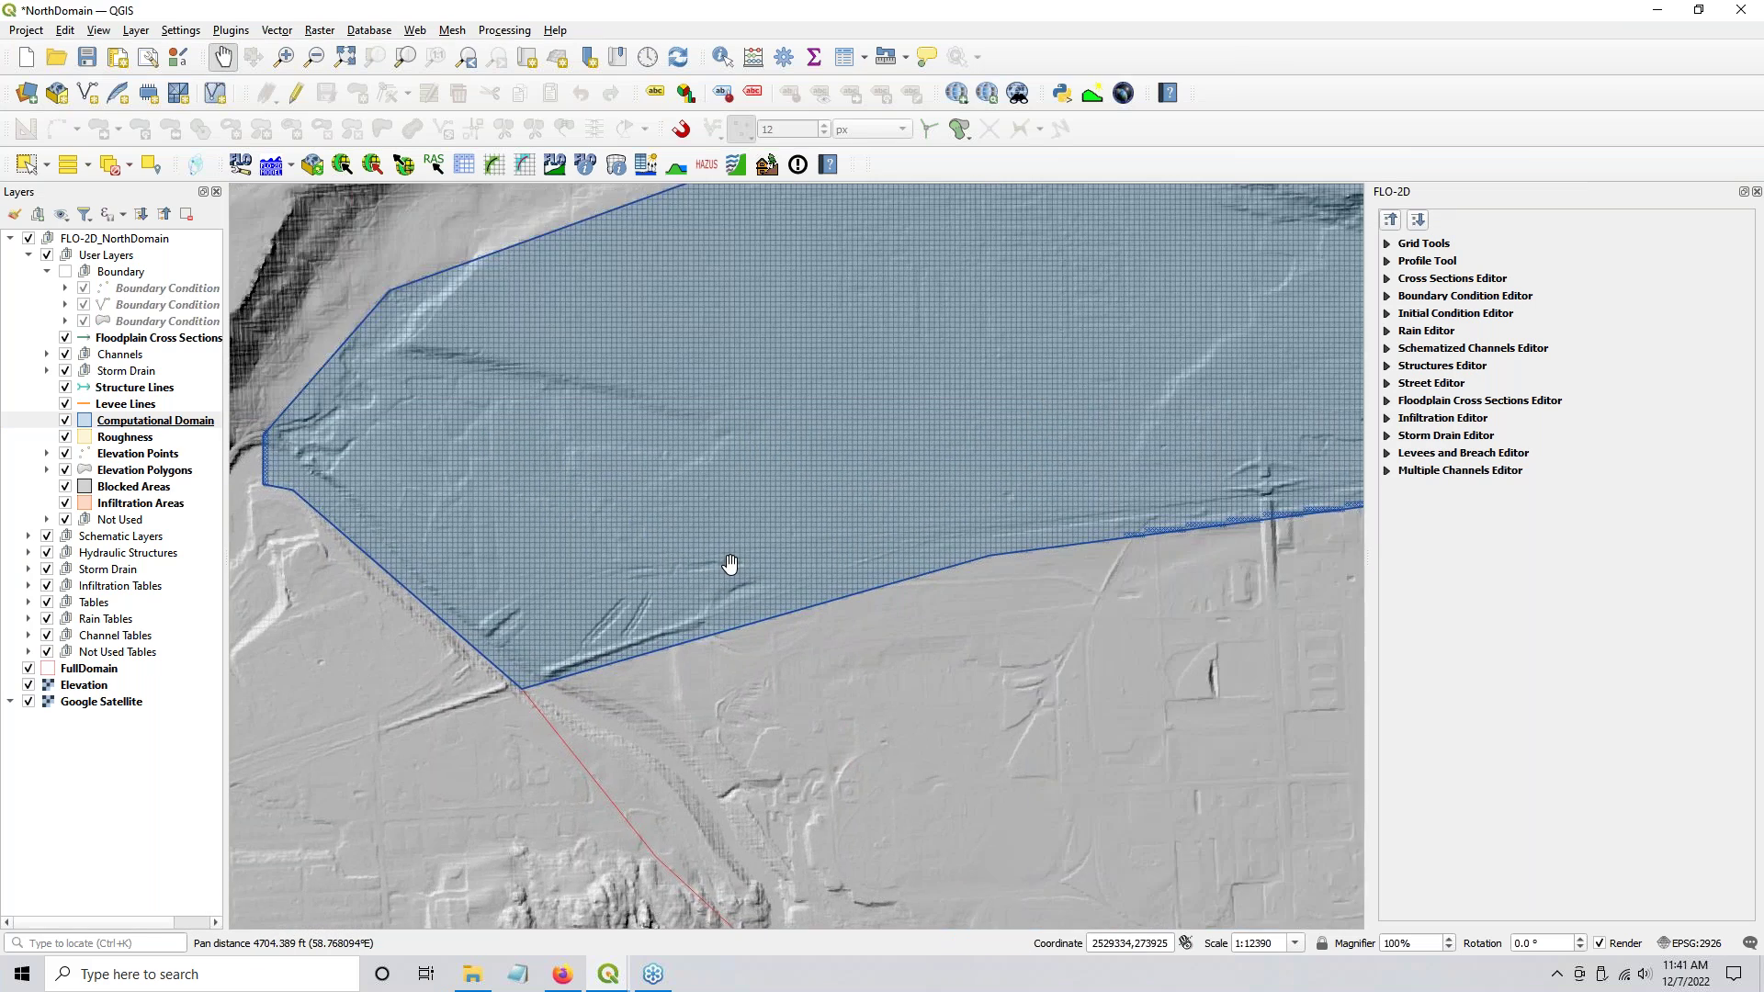
scroll(729, 563, "down", 1)
left_click_drag(867, 484, 708, 674)
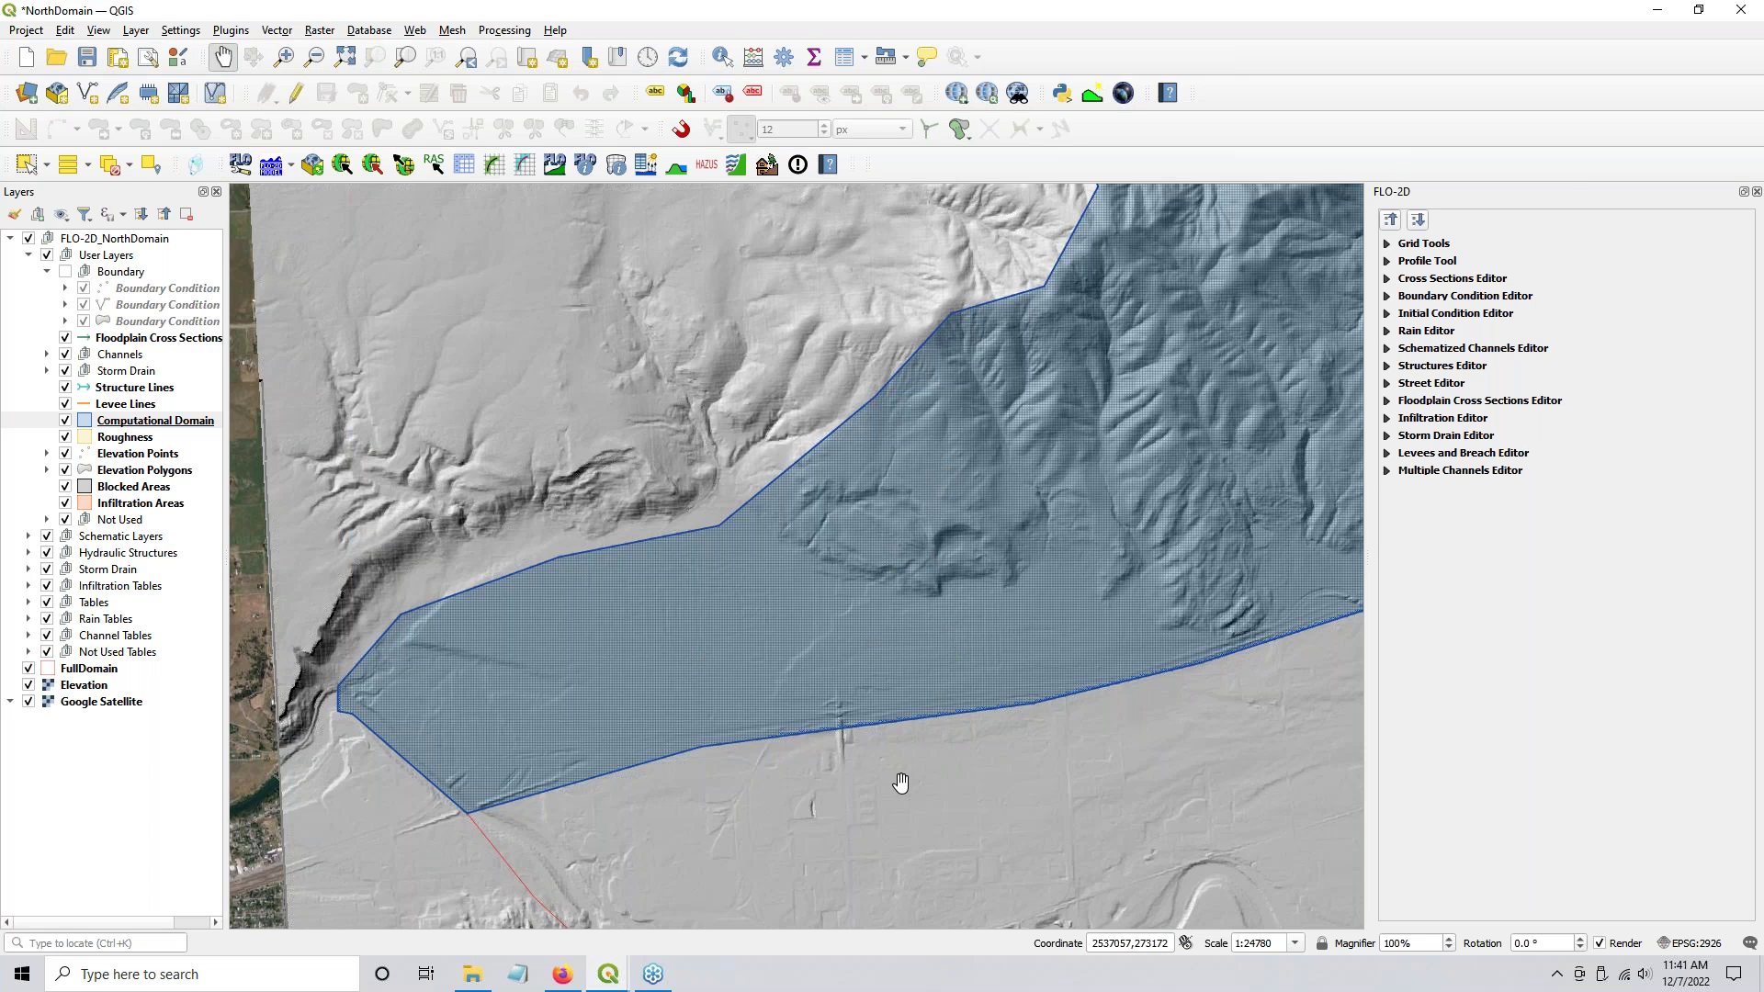
left_click(1388, 329)
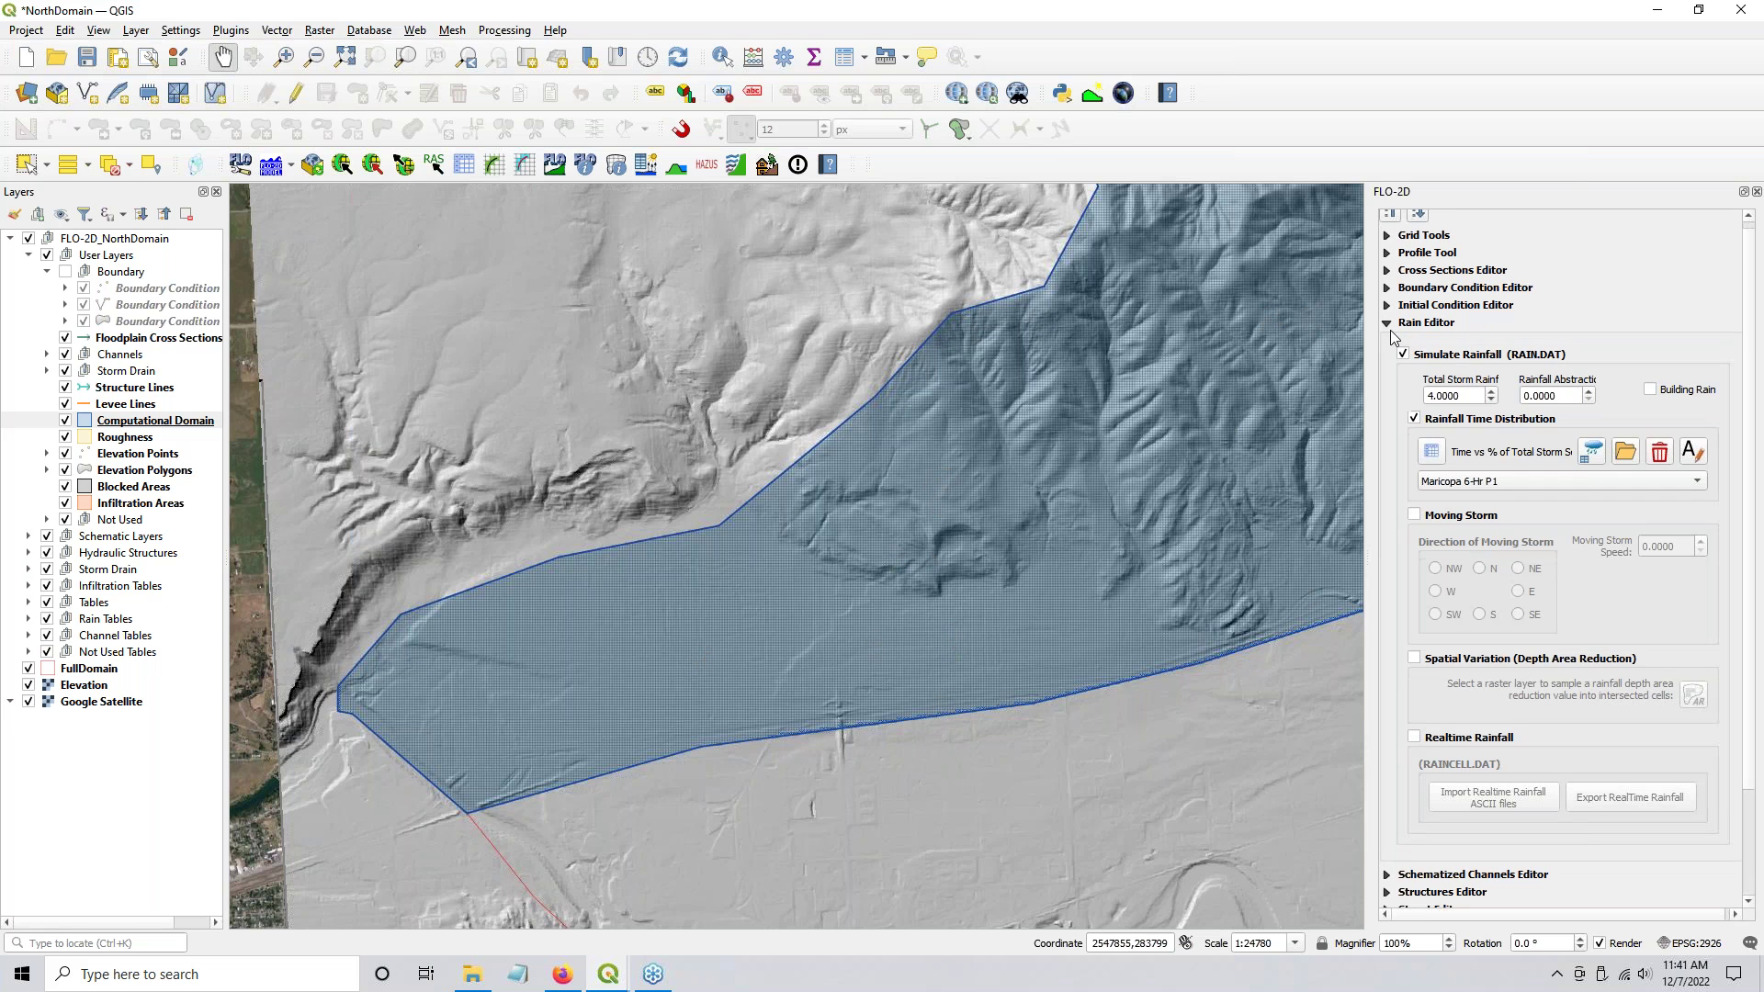
double_click(1460, 396)
left_click(1386, 325)
Step: Examine the area between the north domain's southern boundary and the FullDomain outline along the river
left_click_drag(1212, 378, 890, 488)
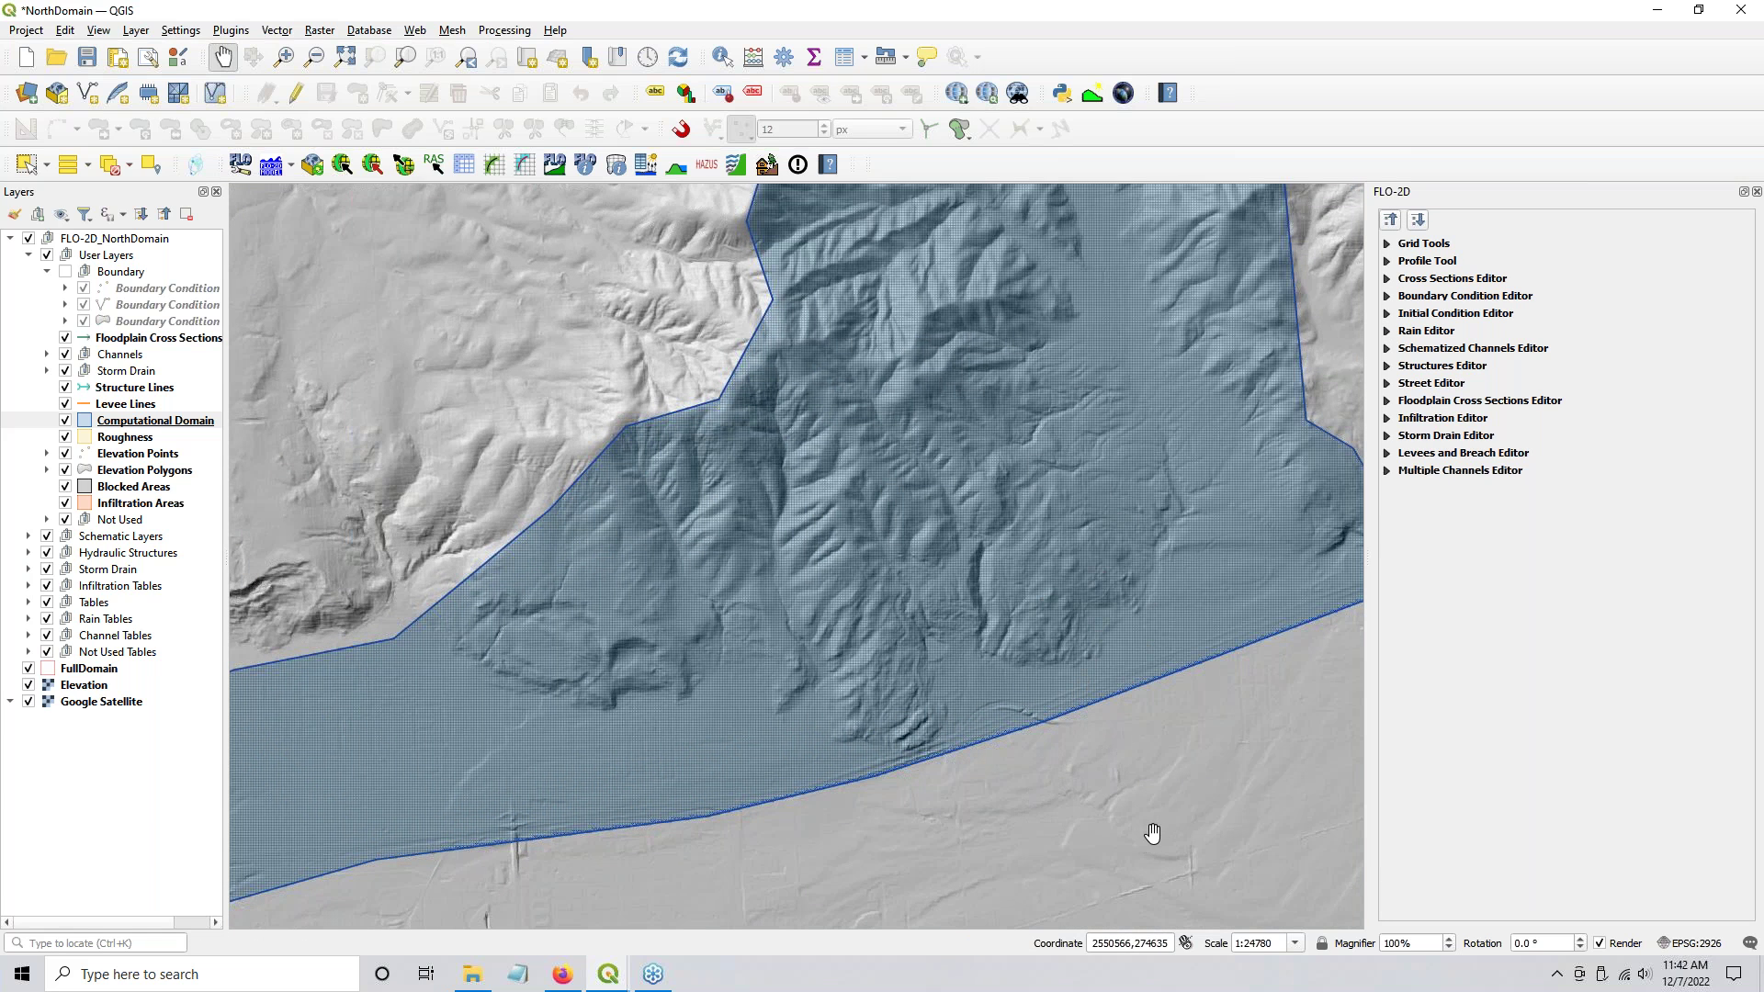
scroll(1011, 774, "down", 1)
left_click_drag(995, 719, 953, 632)
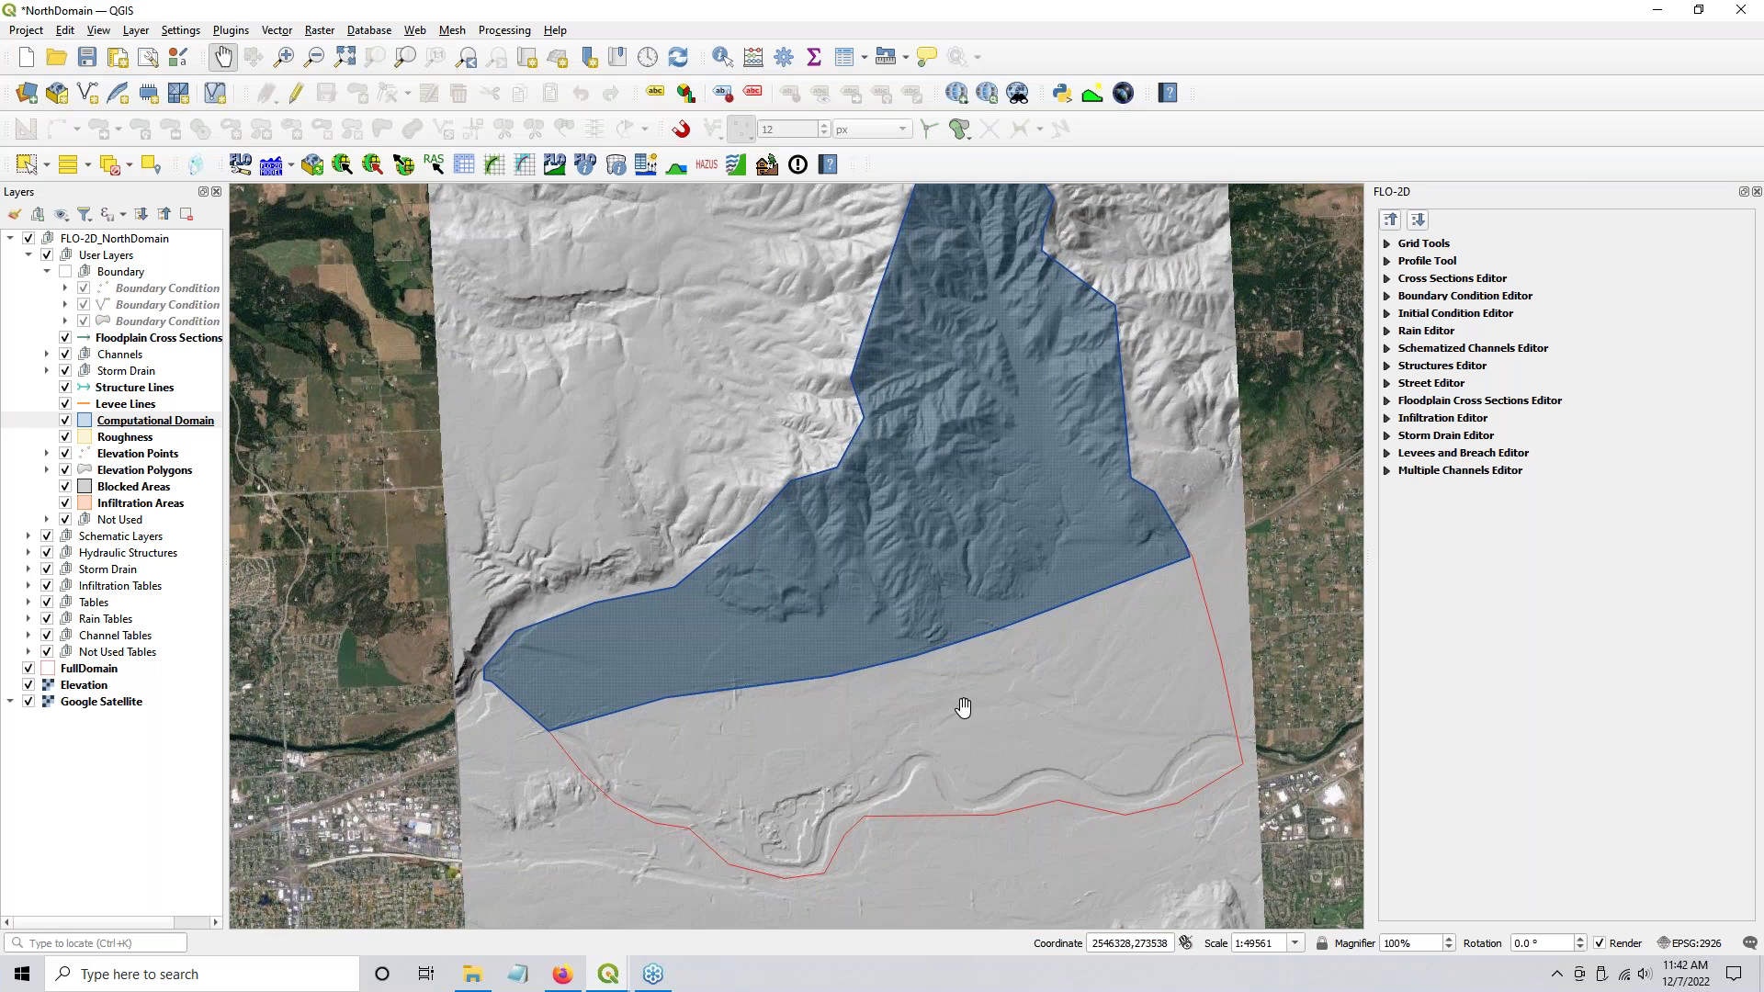
left_click_drag(608, 796, 520, 579)
scroll(484, 492, "up", 1)
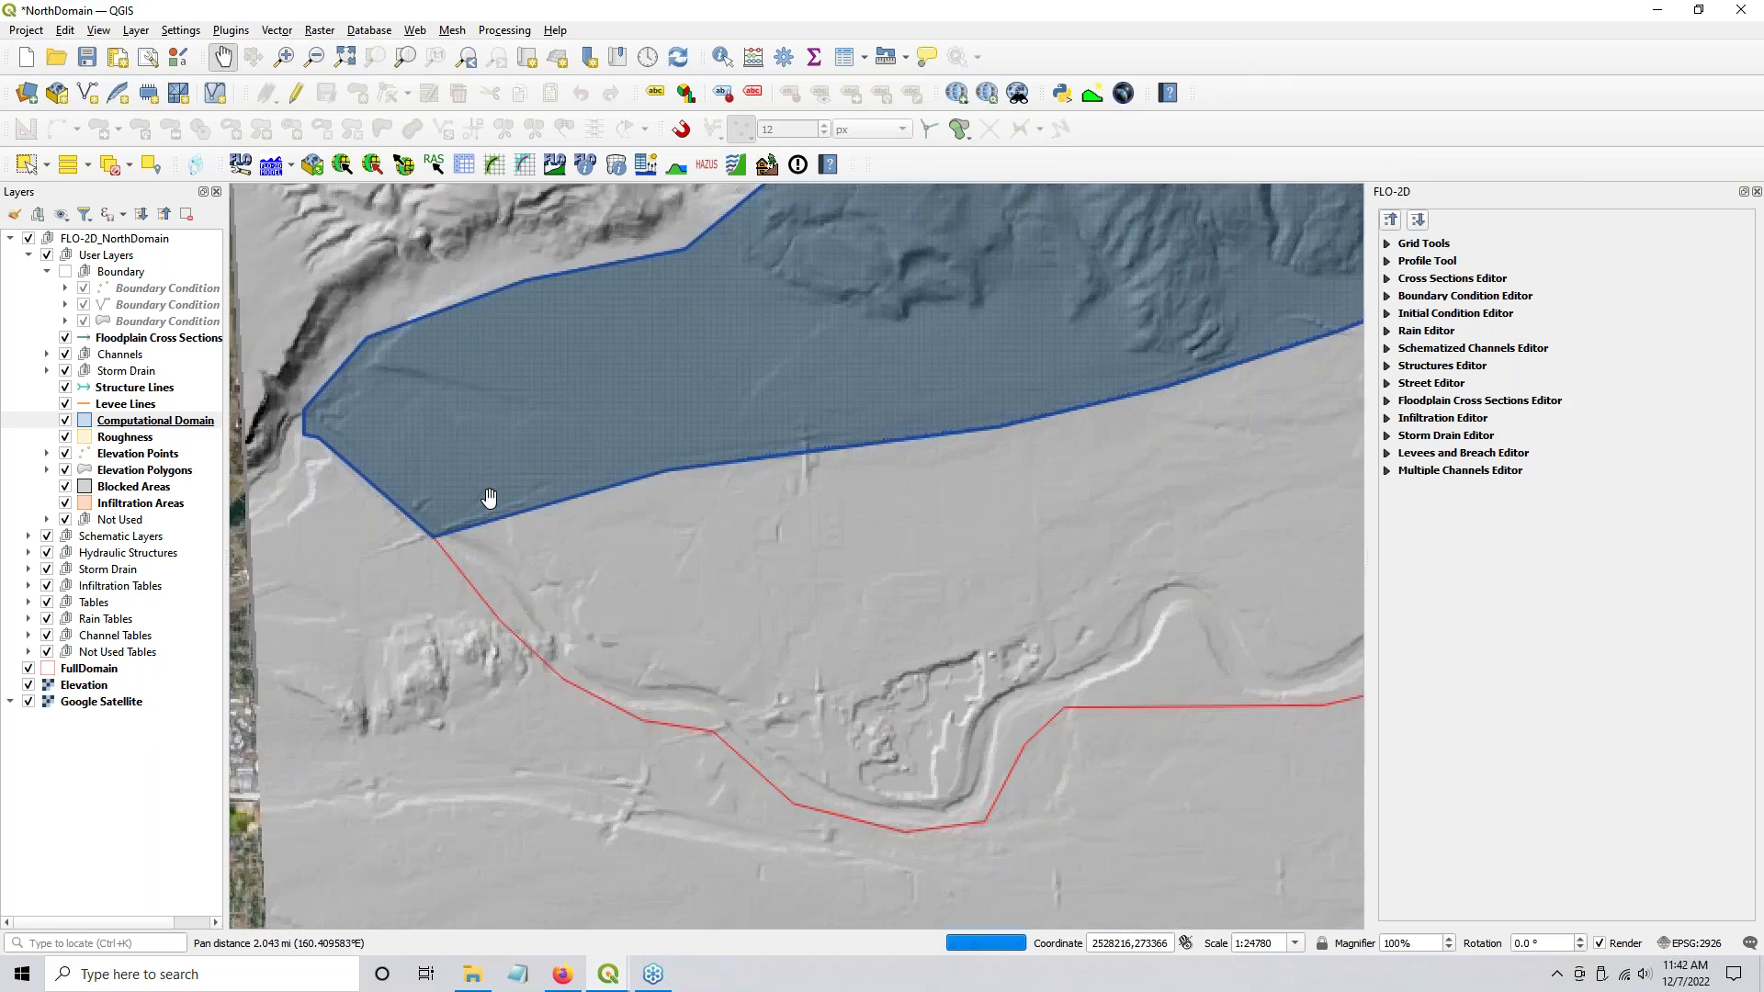
left_click_drag(776, 426, 688, 598)
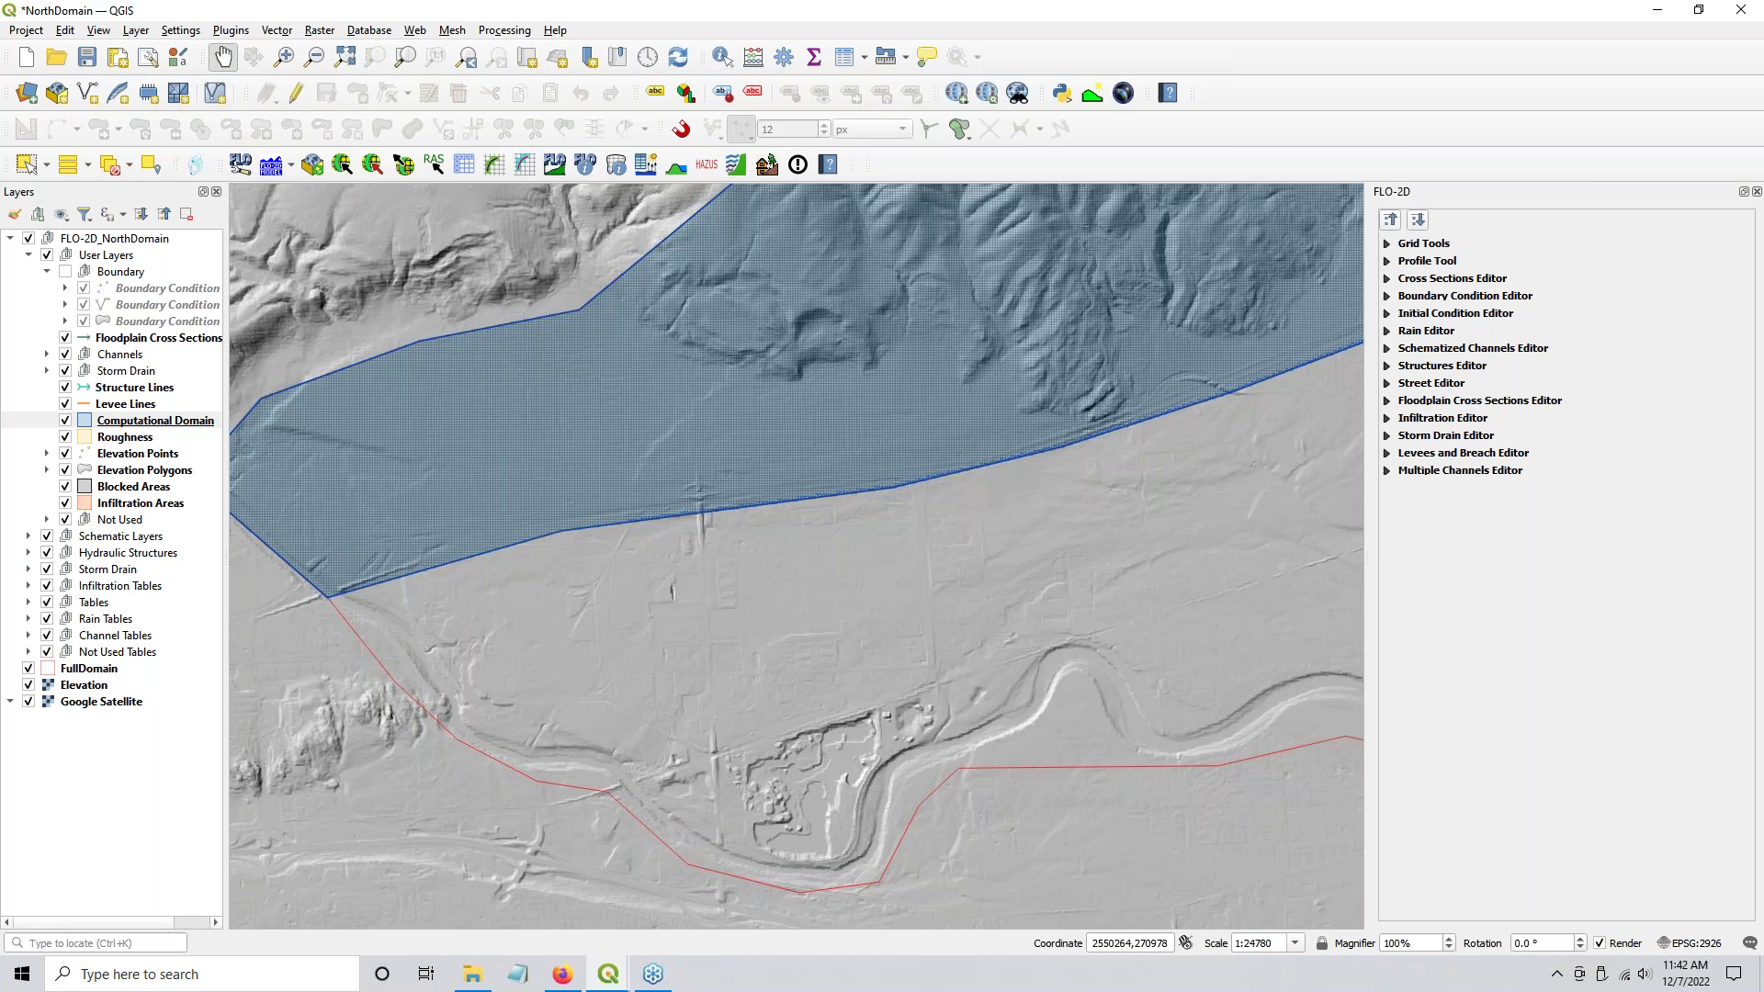
Step: Add the SouthDomain polygon layer to the NorthDomain project and inspect its overlap with the computational domain
left_click_drag(762, 663, 753, 657)
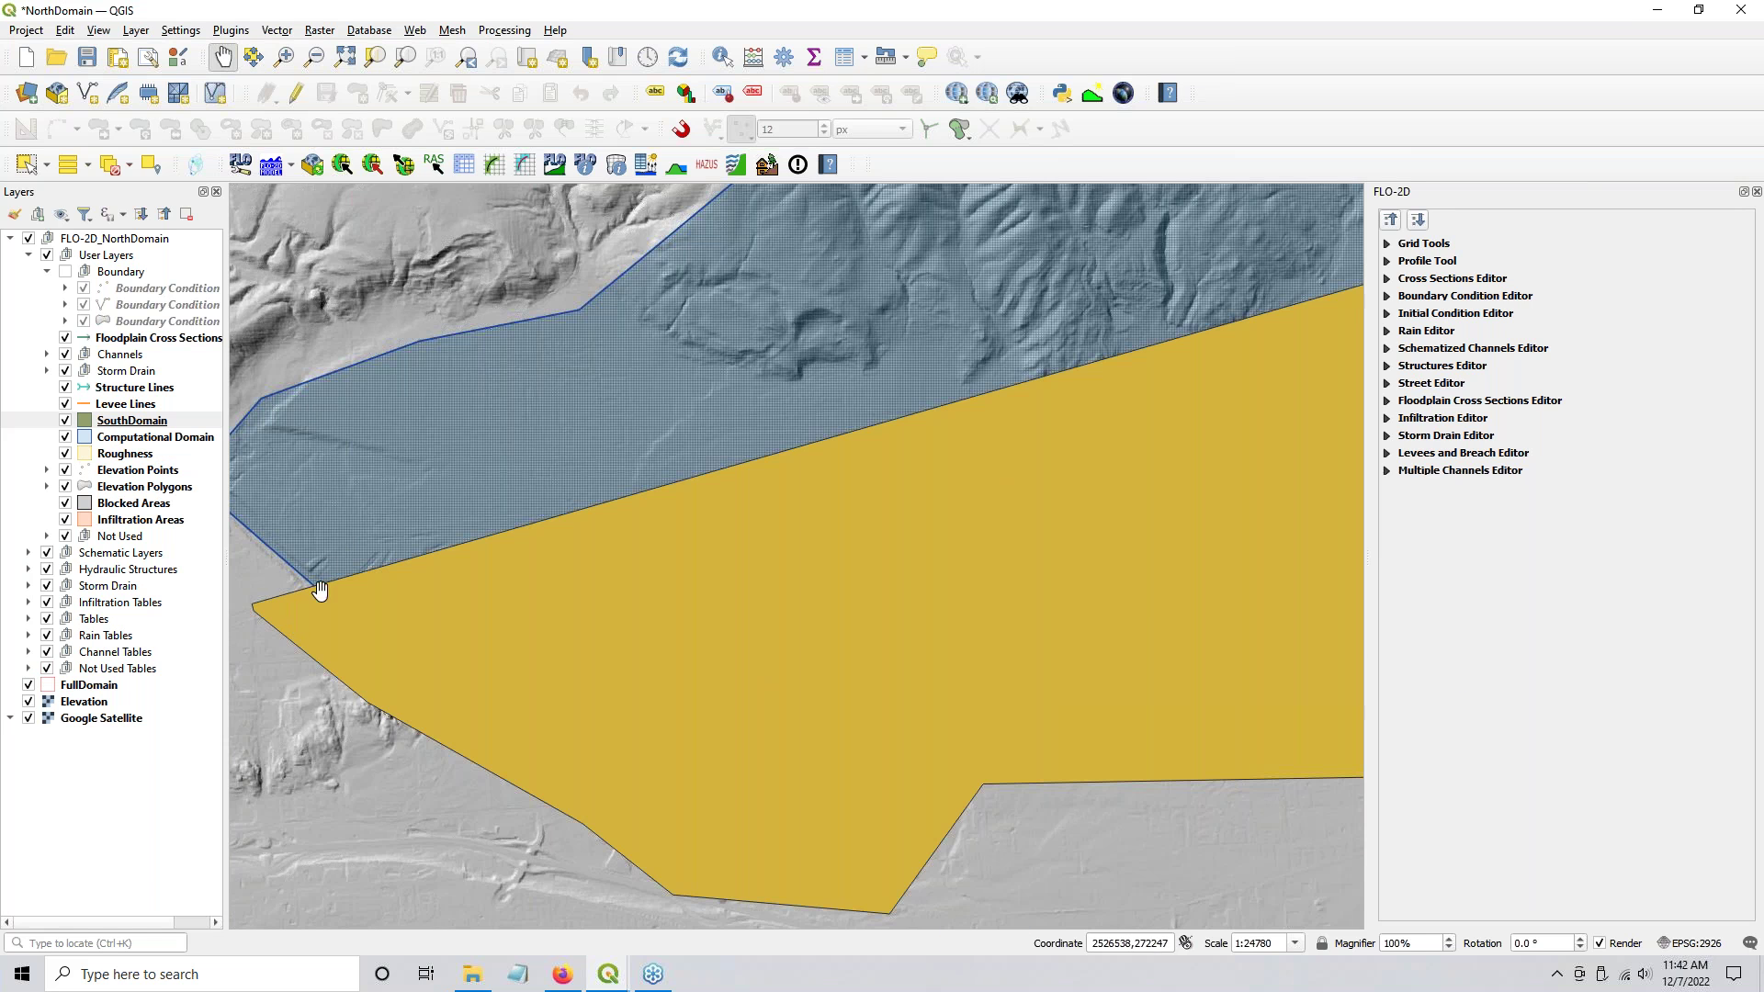
left_click_drag(1035, 422, 650, 672)
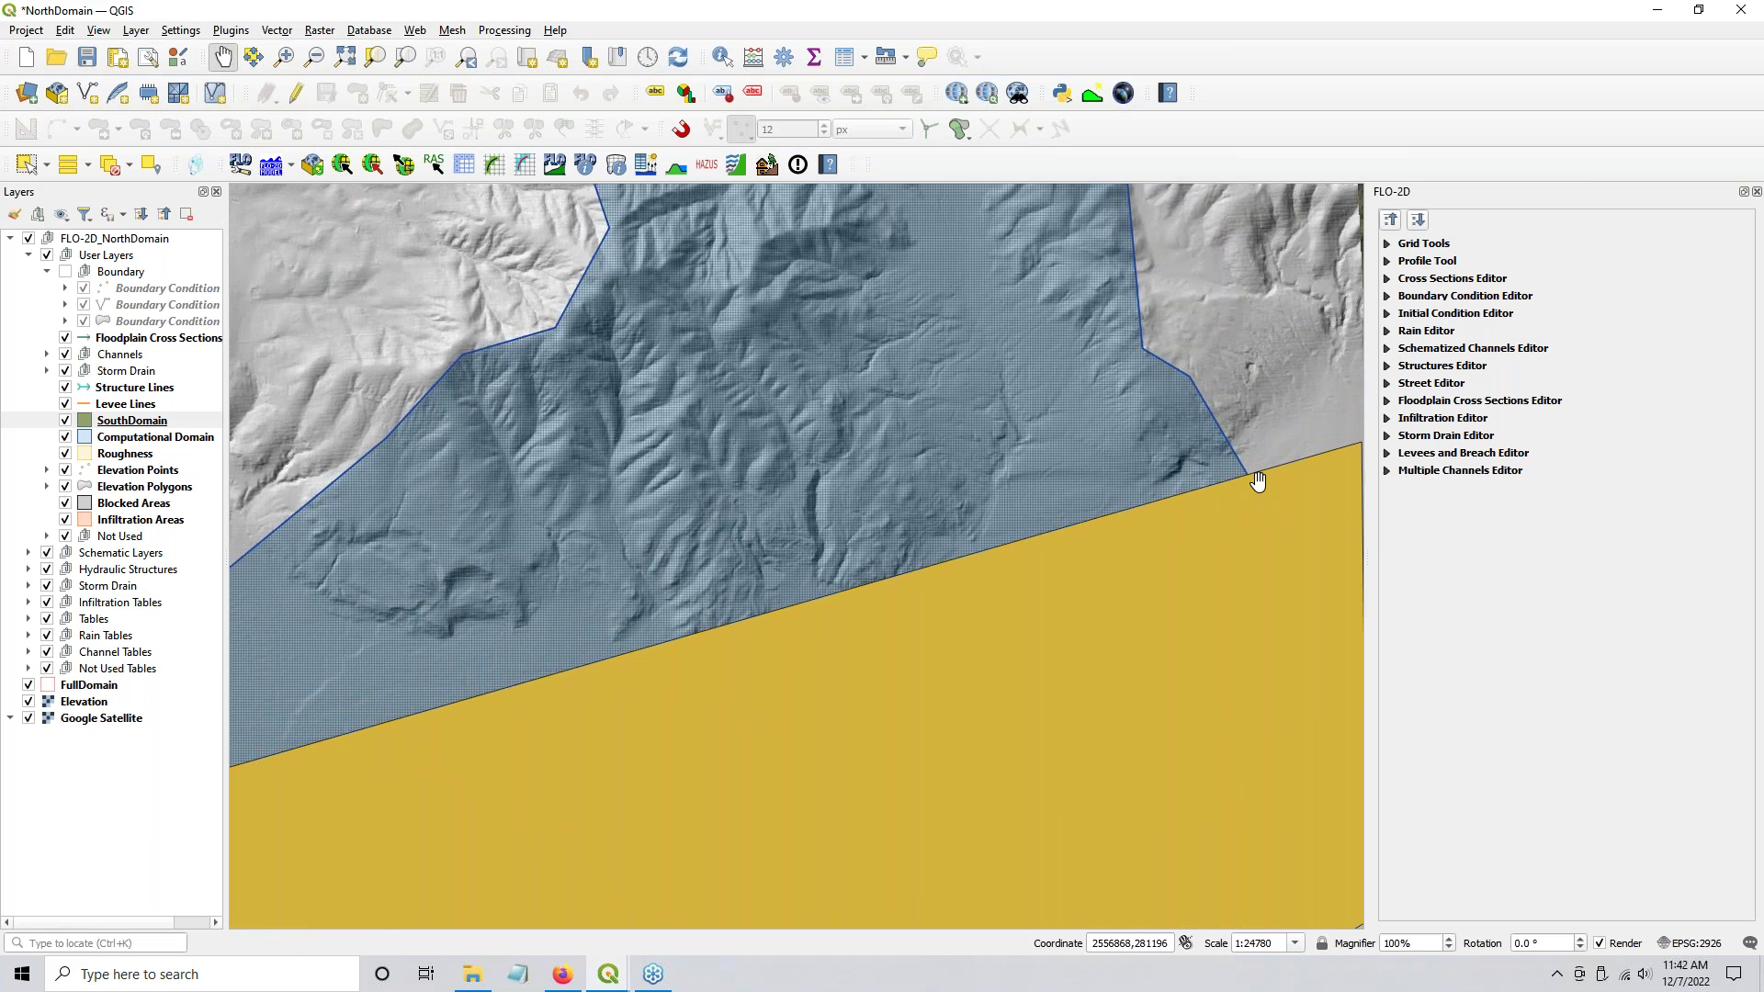
left_click_drag(941, 700, 1063, 536)
scroll(1062, 535, "down", 2)
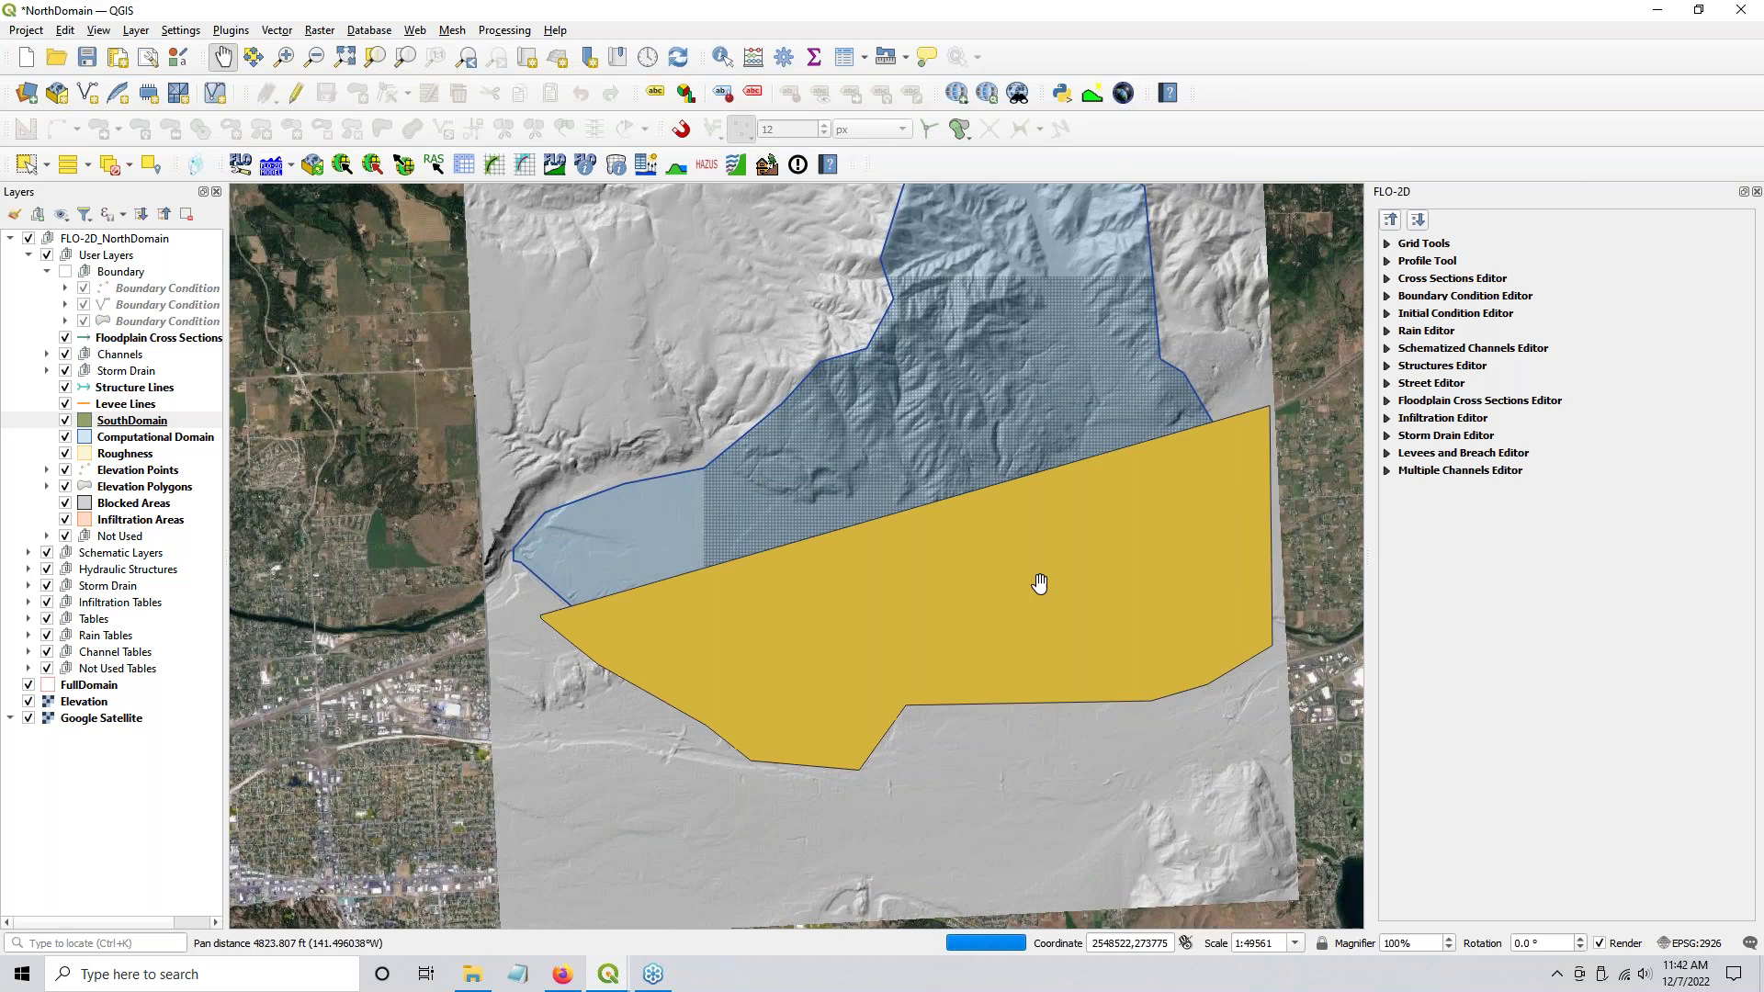
left_click_drag(1018, 597, 940, 693)
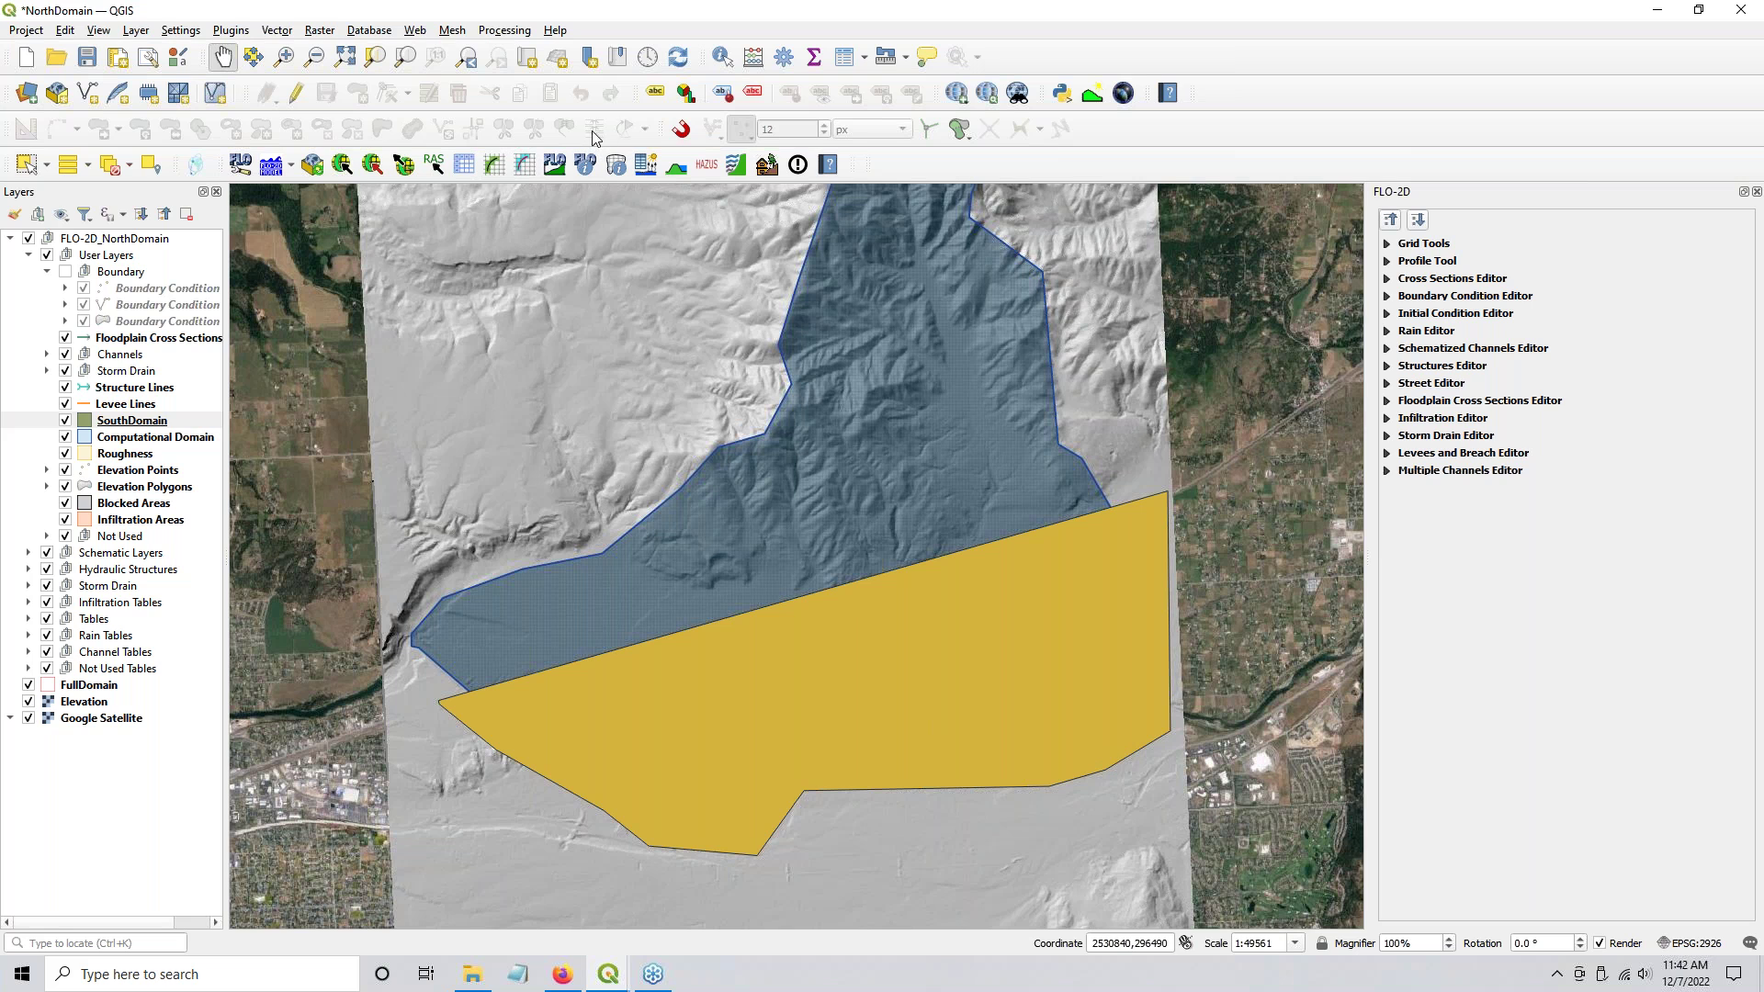
Step: Run the Difference geoprocessing tool on SouthDomain with Grid as the overlay, output to a temporary layer, and close the dialog
left_click(783, 56)
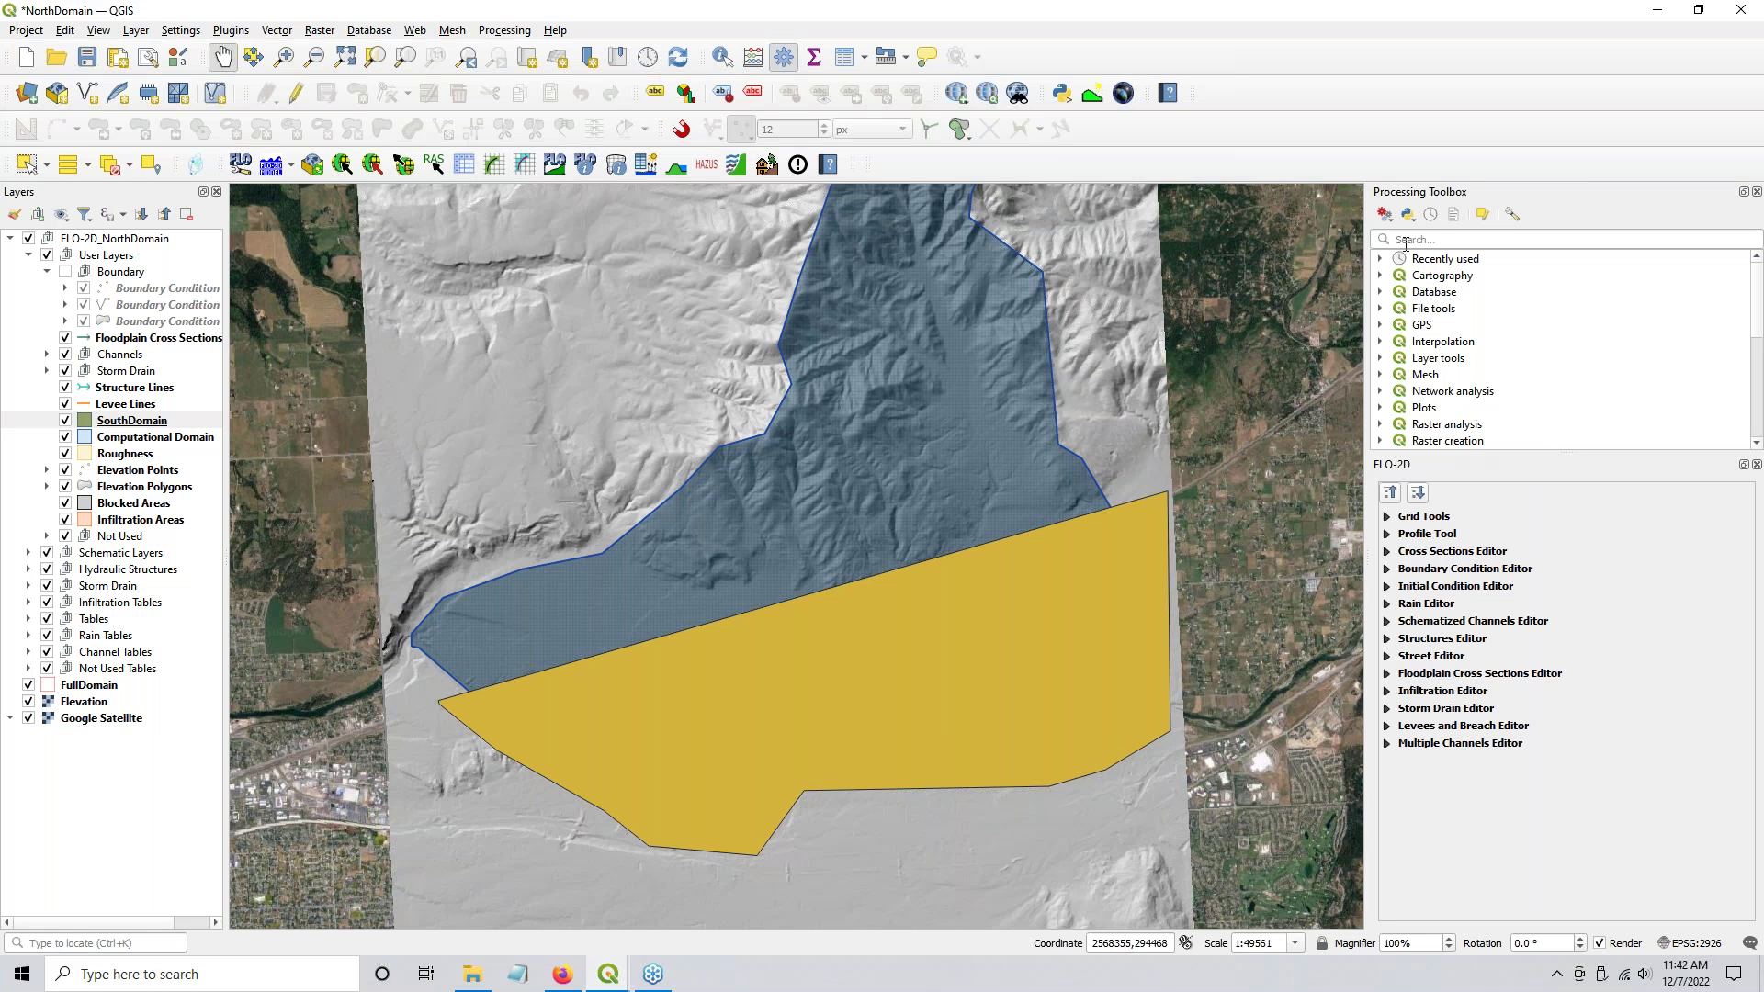
left_click(277, 30)
mouse_move(294, 57)
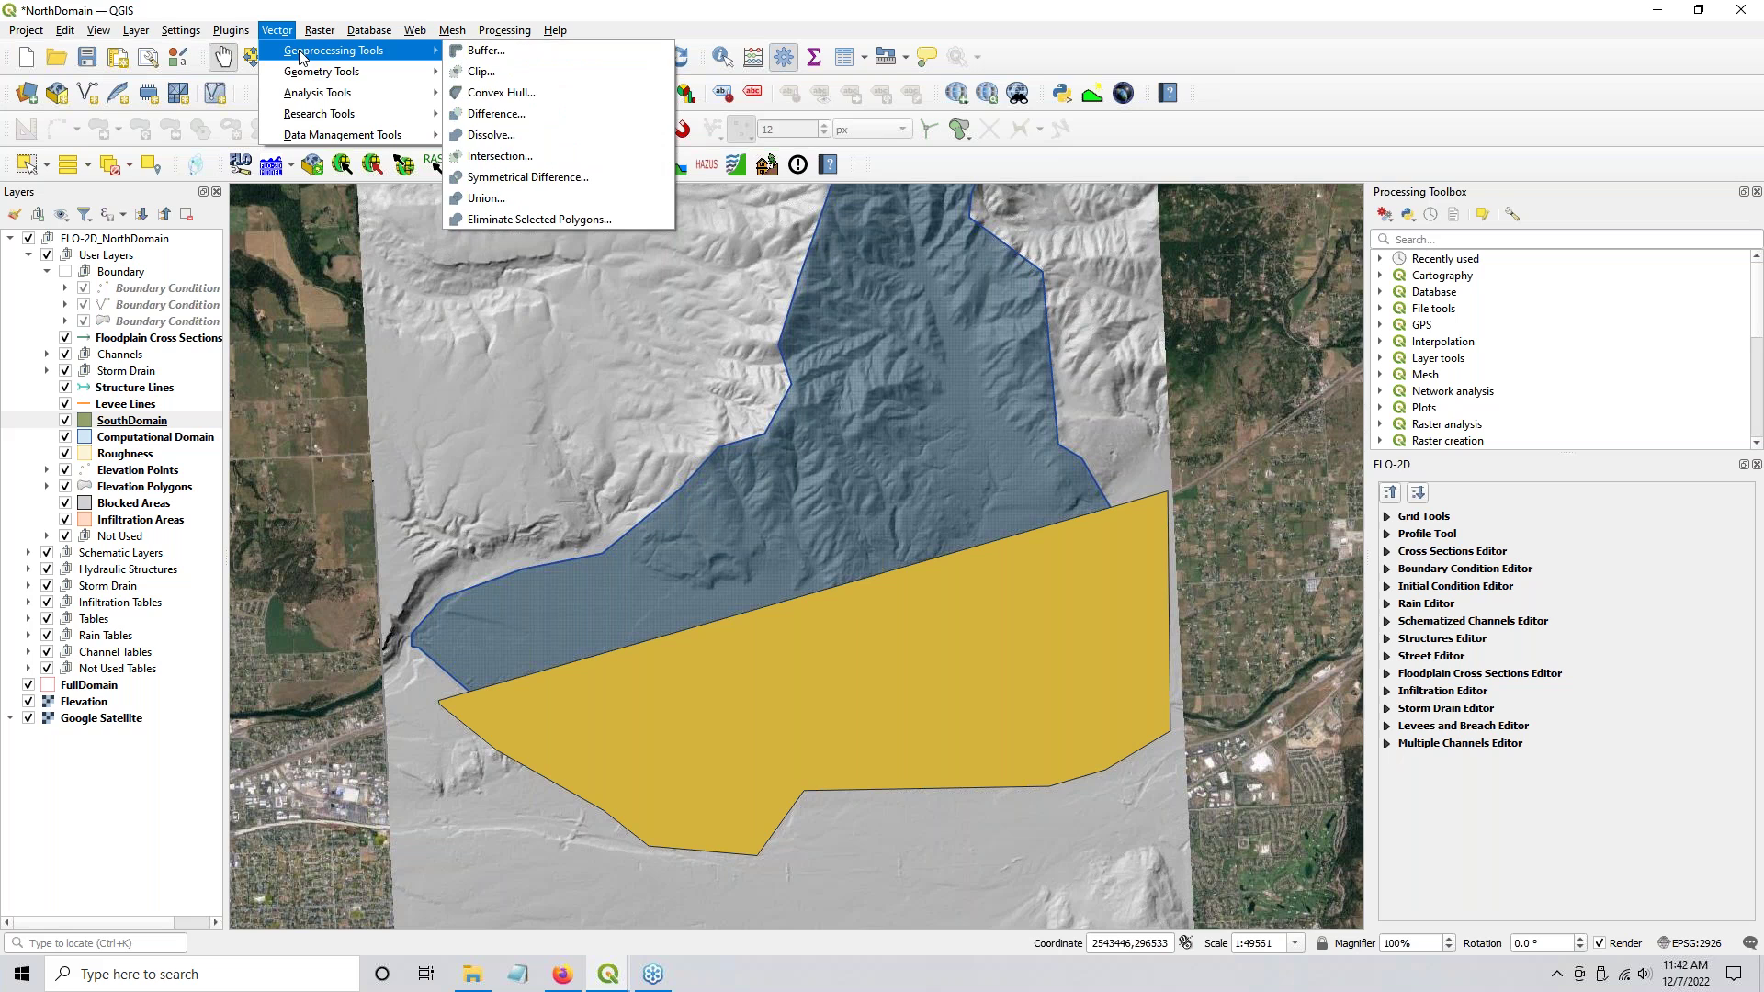
left_click(490, 115)
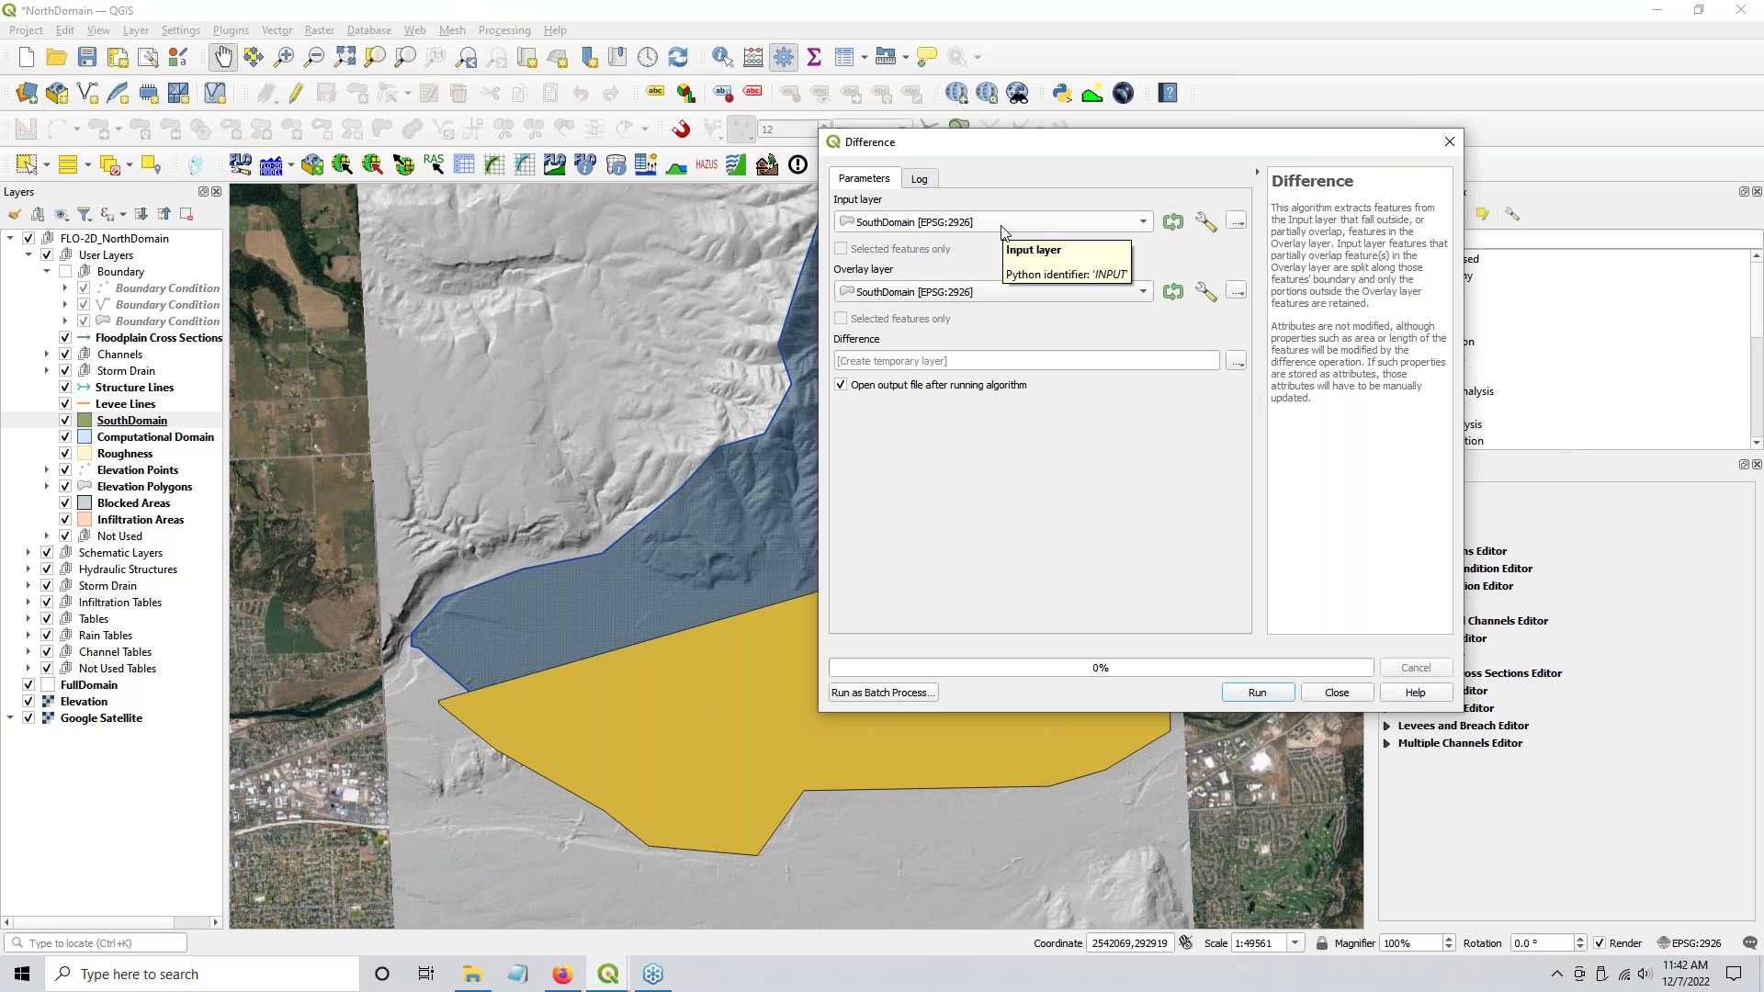
left_click(993, 294)
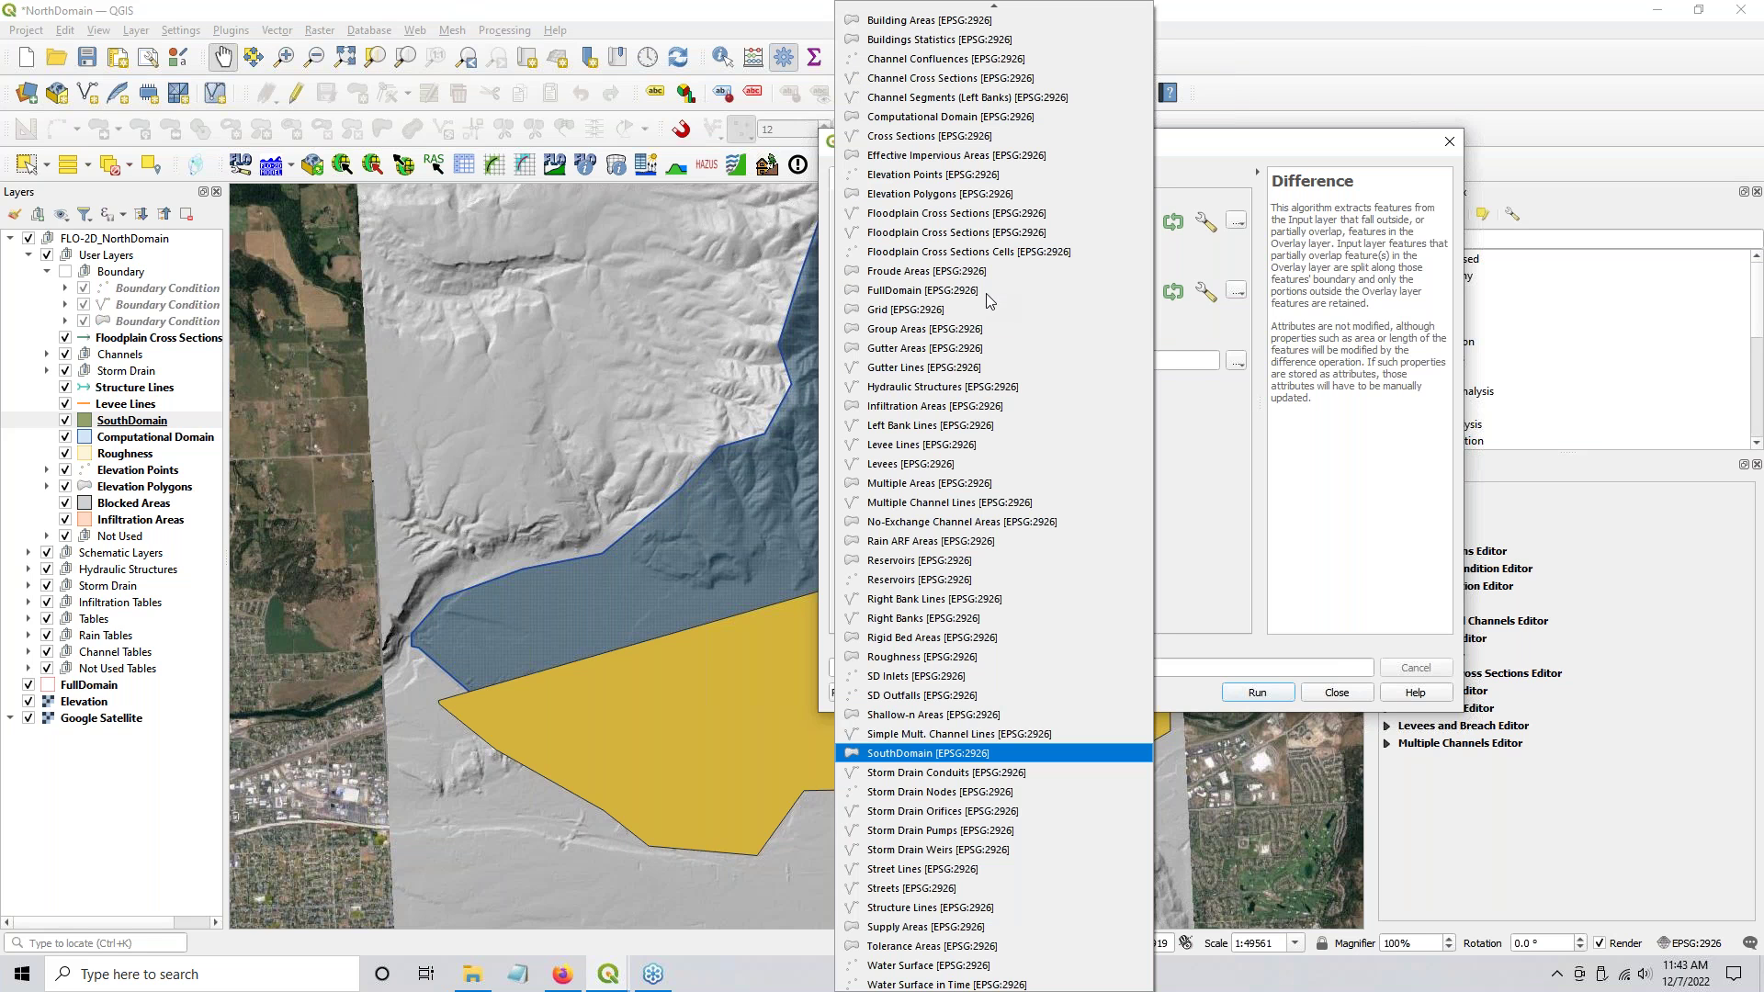
left_click(875, 309)
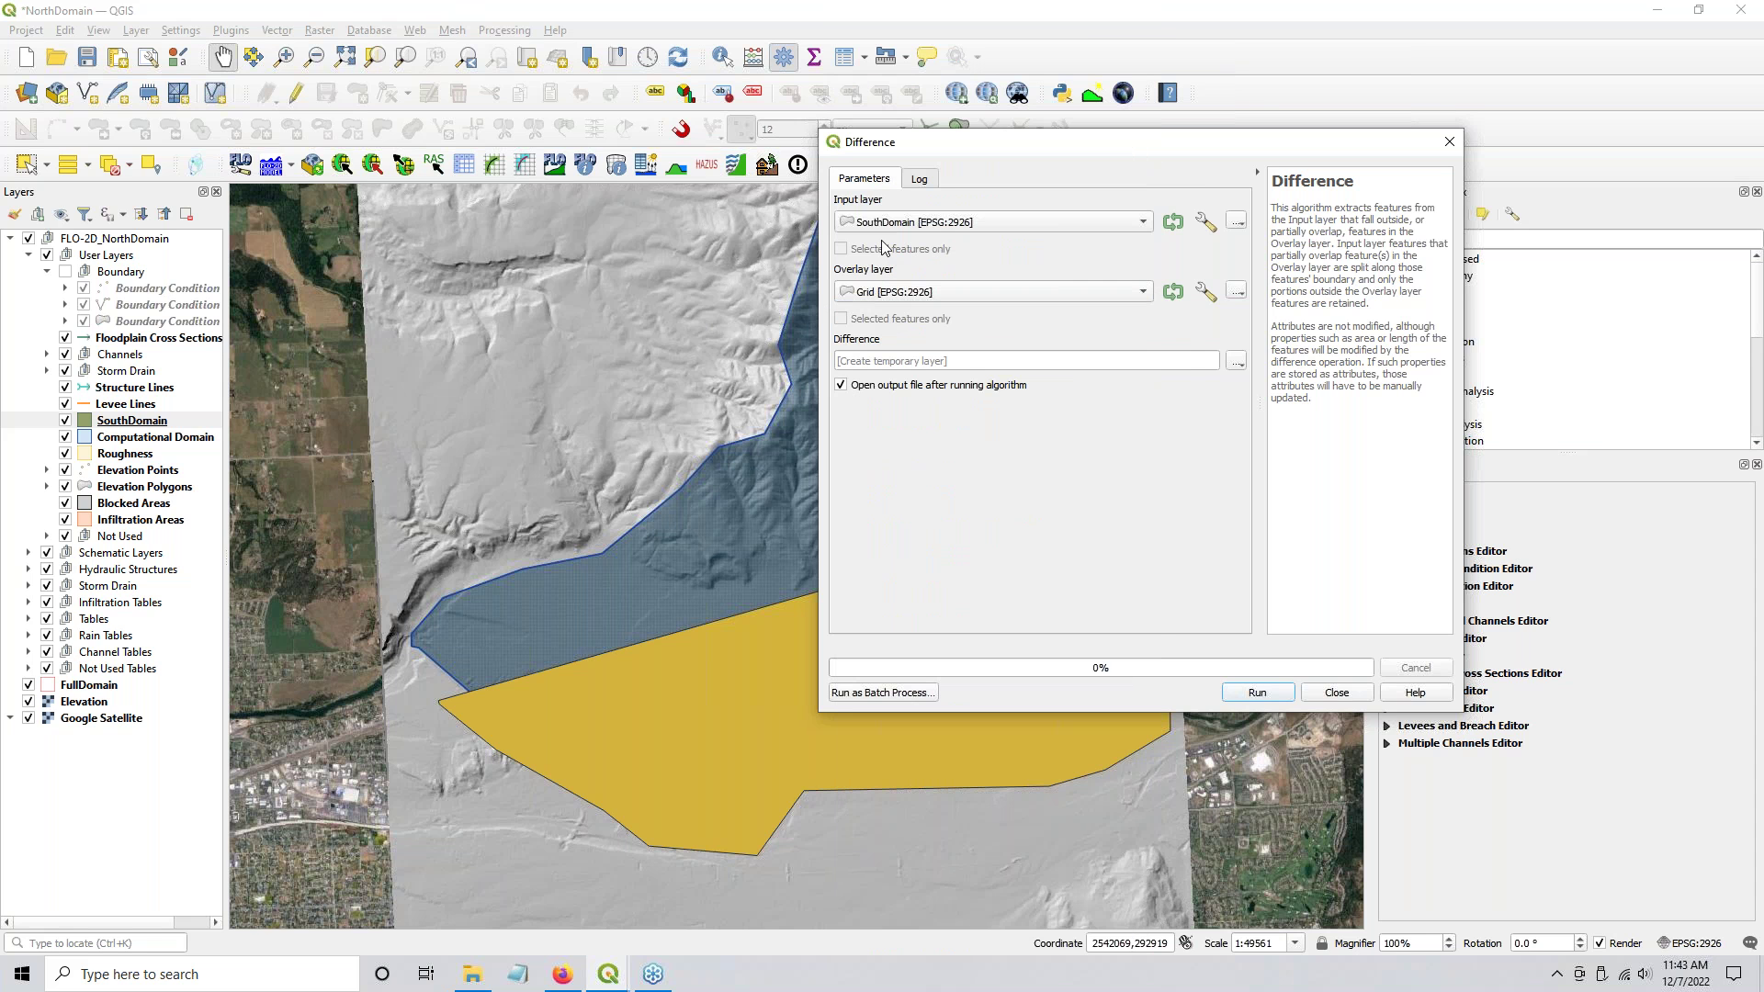
left_click(876, 361)
left_click(875, 361)
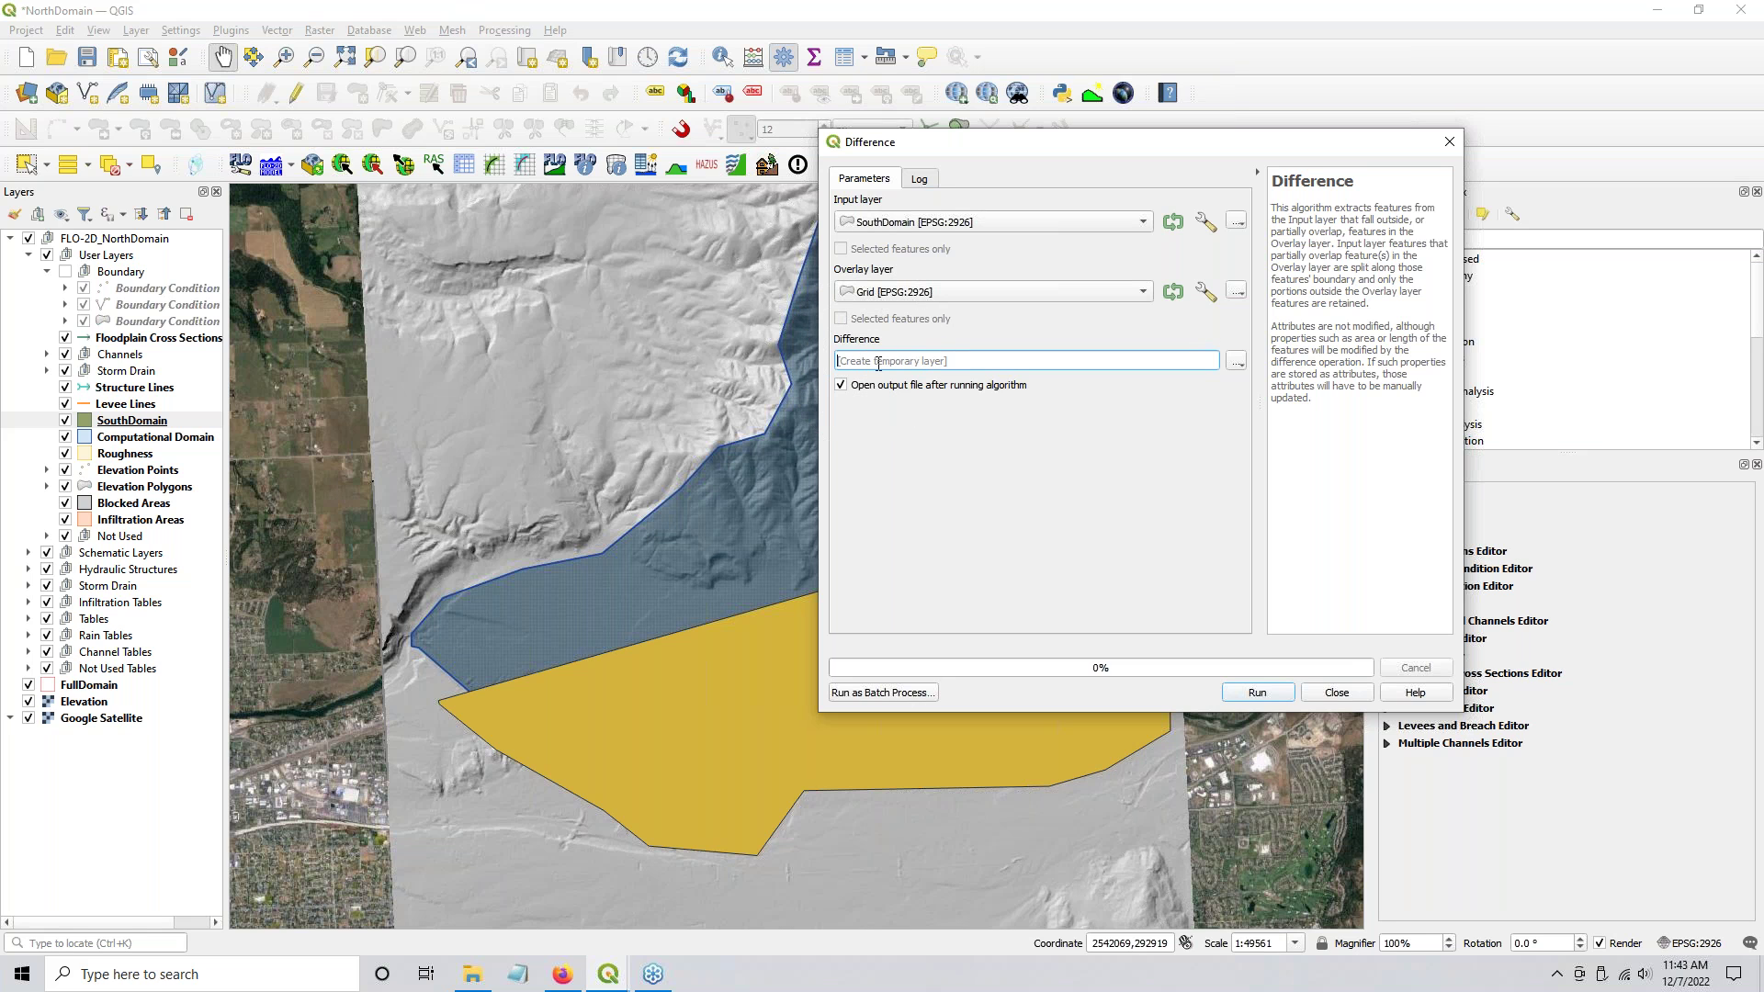
left_click(1256, 692)
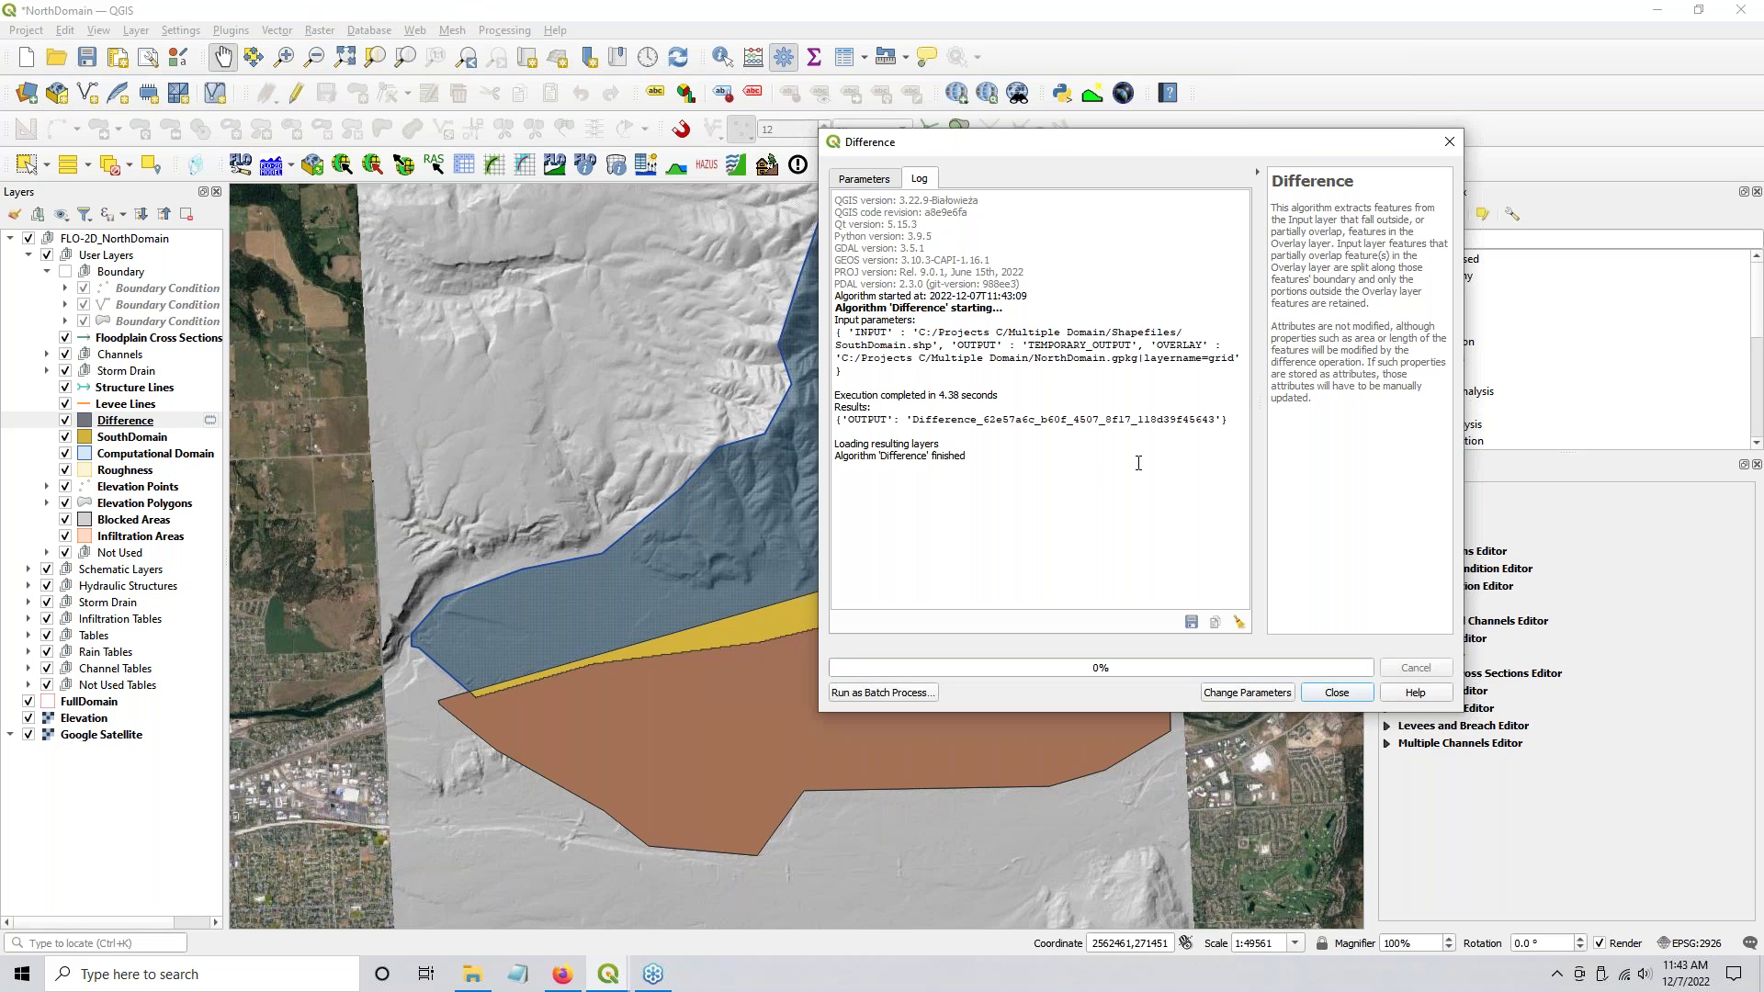
left_click(1341, 694)
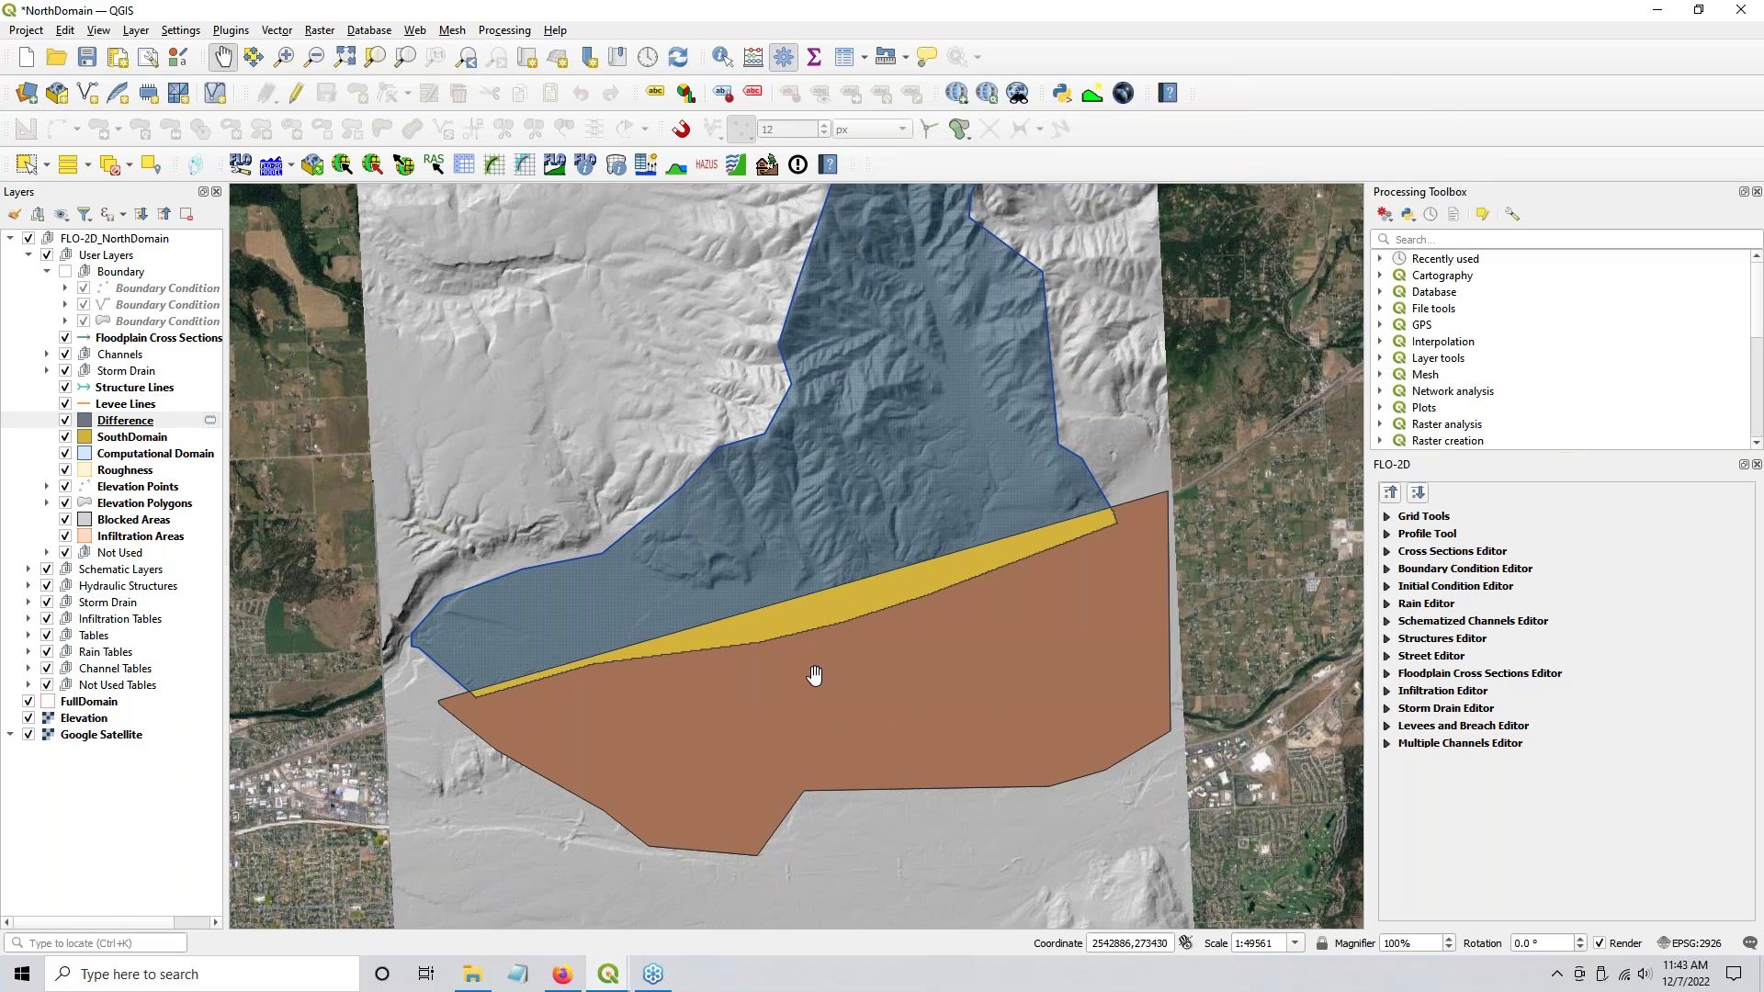
Step: Hide the SouthDomain layer to expose the north grid cells along the Difference polygon's trimmed edge
left_click(130, 439)
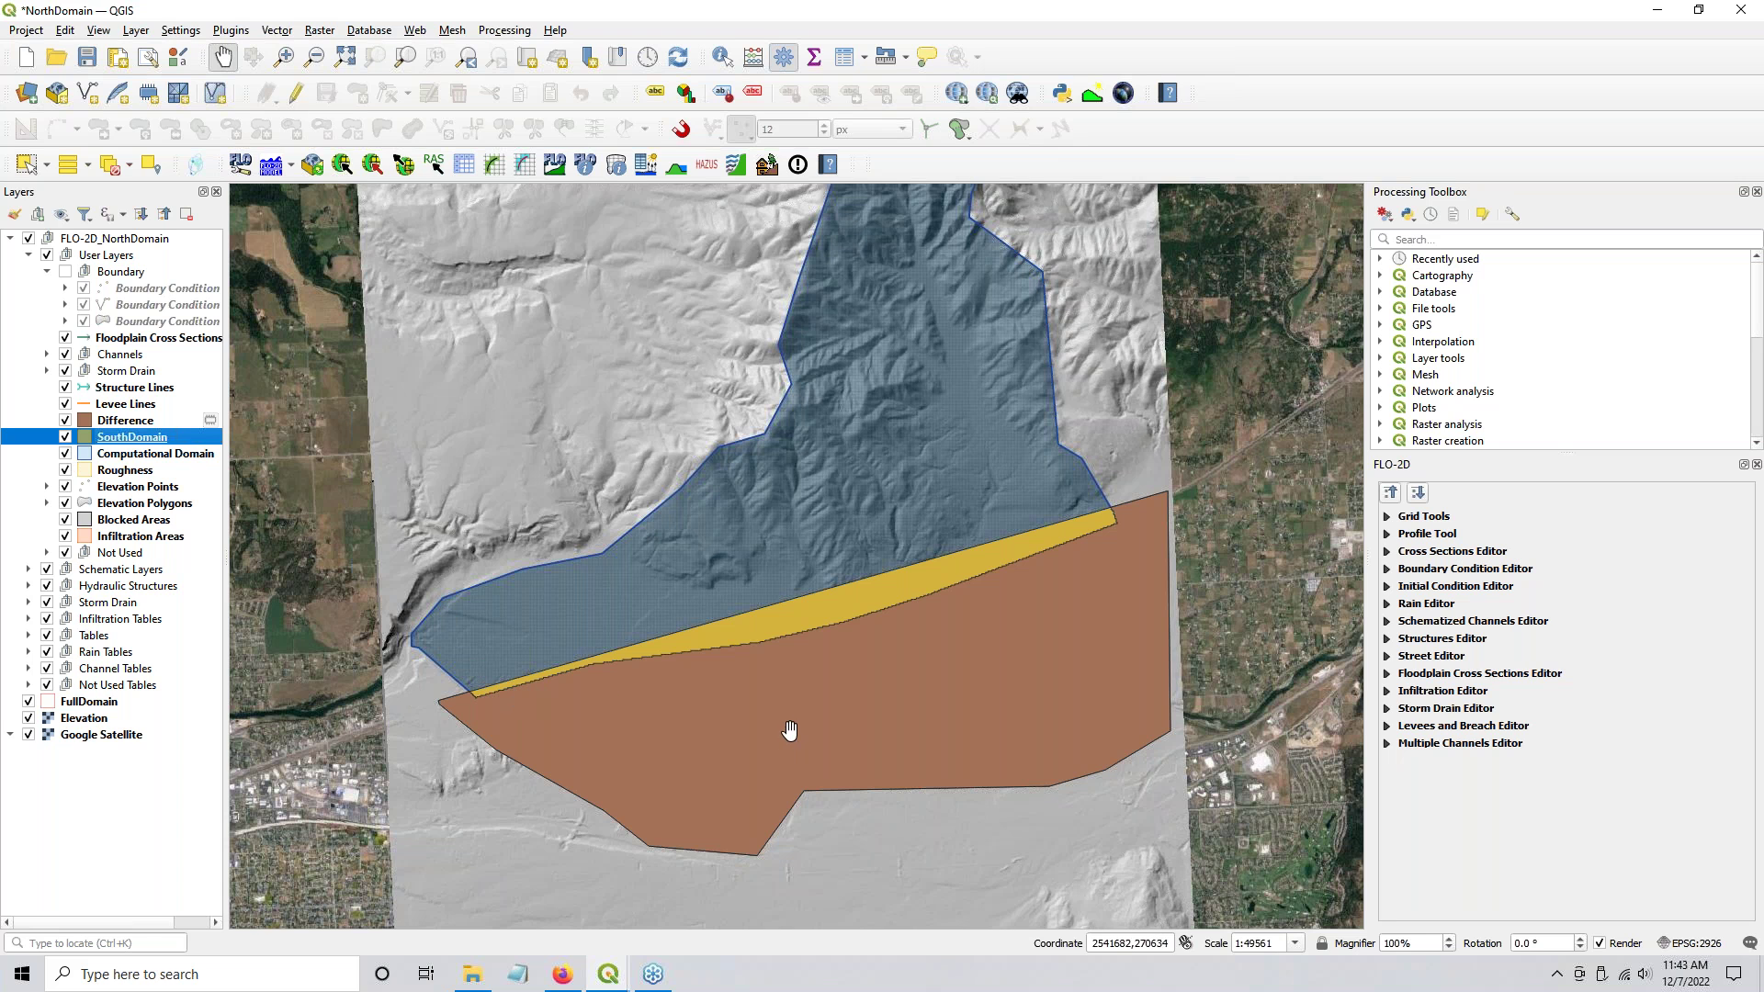
scroll(806, 630, "up", 3)
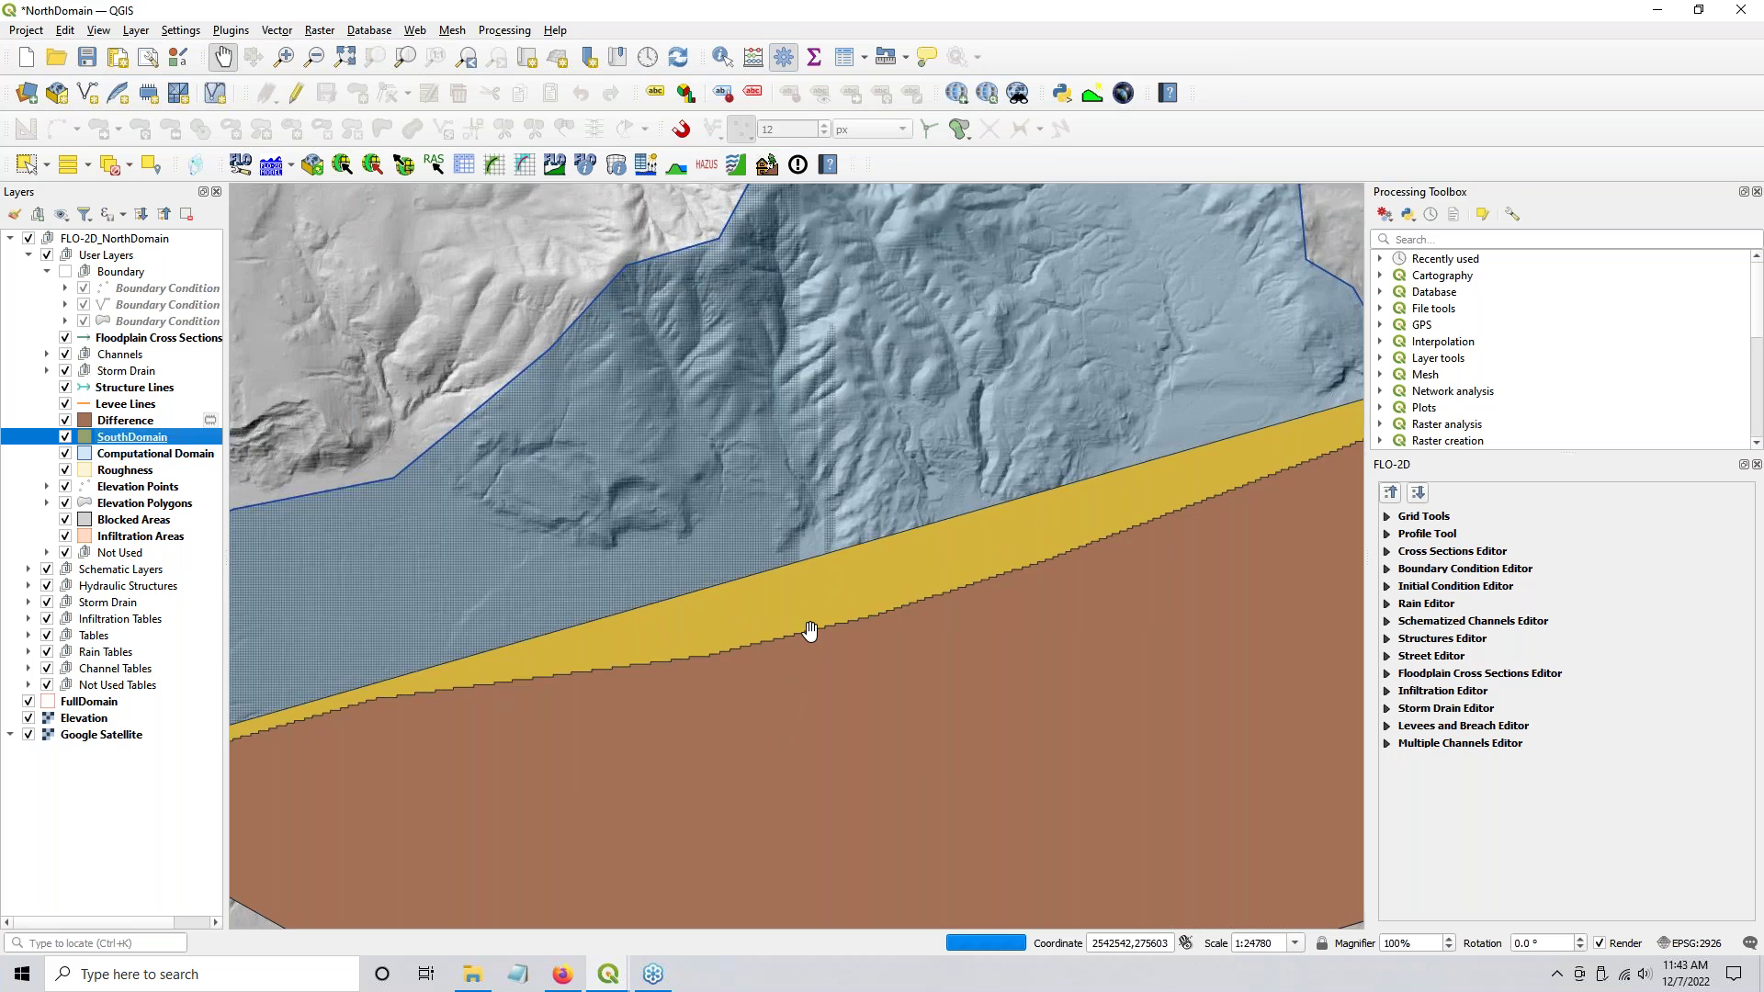
left_click(809, 634)
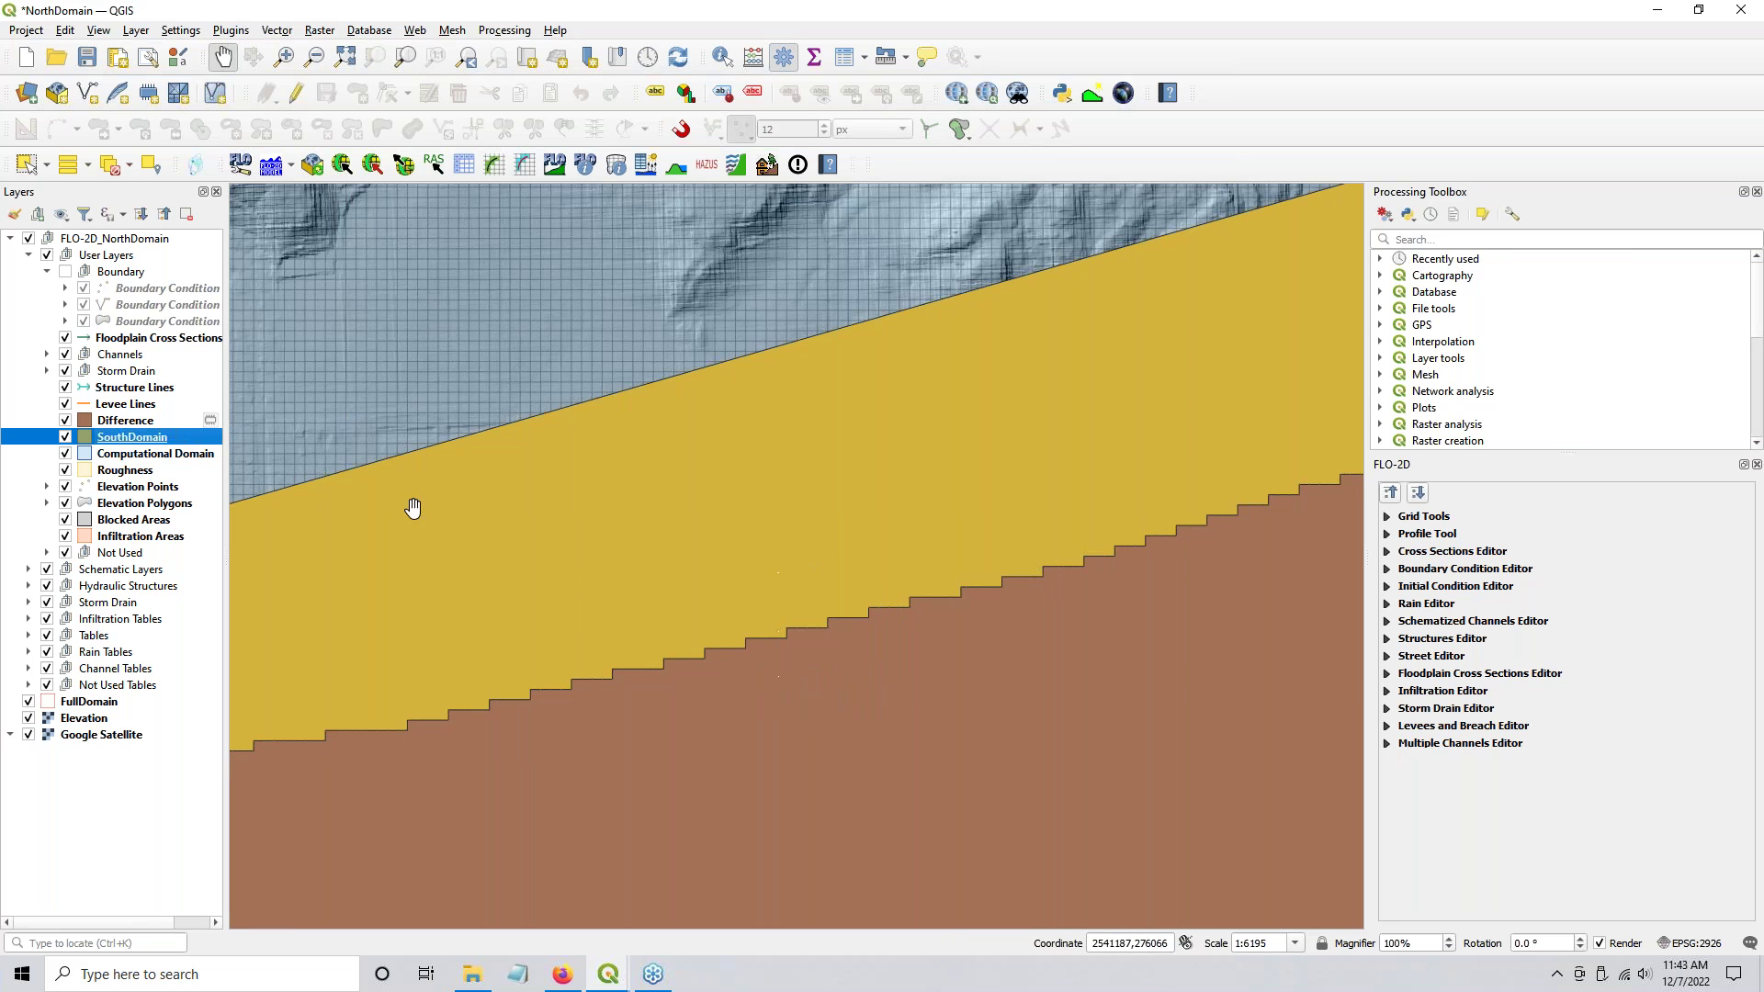
left_click(64, 438)
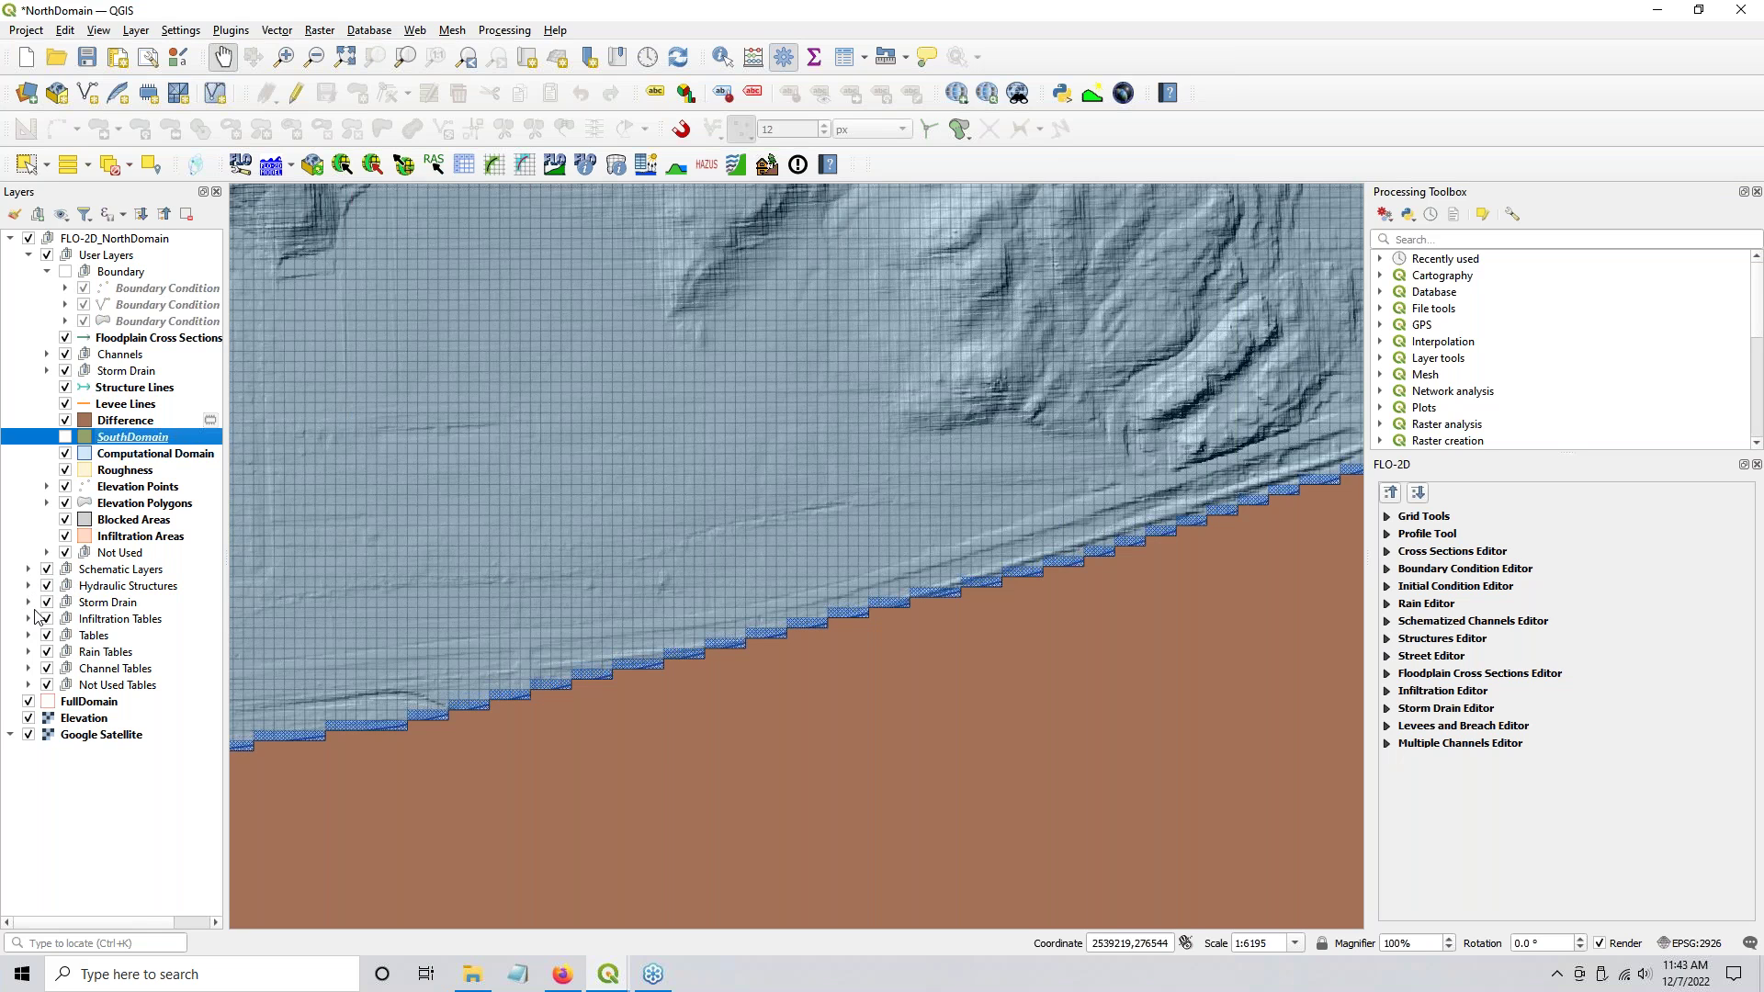
Step: Expand the Schematic Layers group and hide the BC Cells, Computational Domain, Elevation and Google Satellite layers
left_click(29, 570)
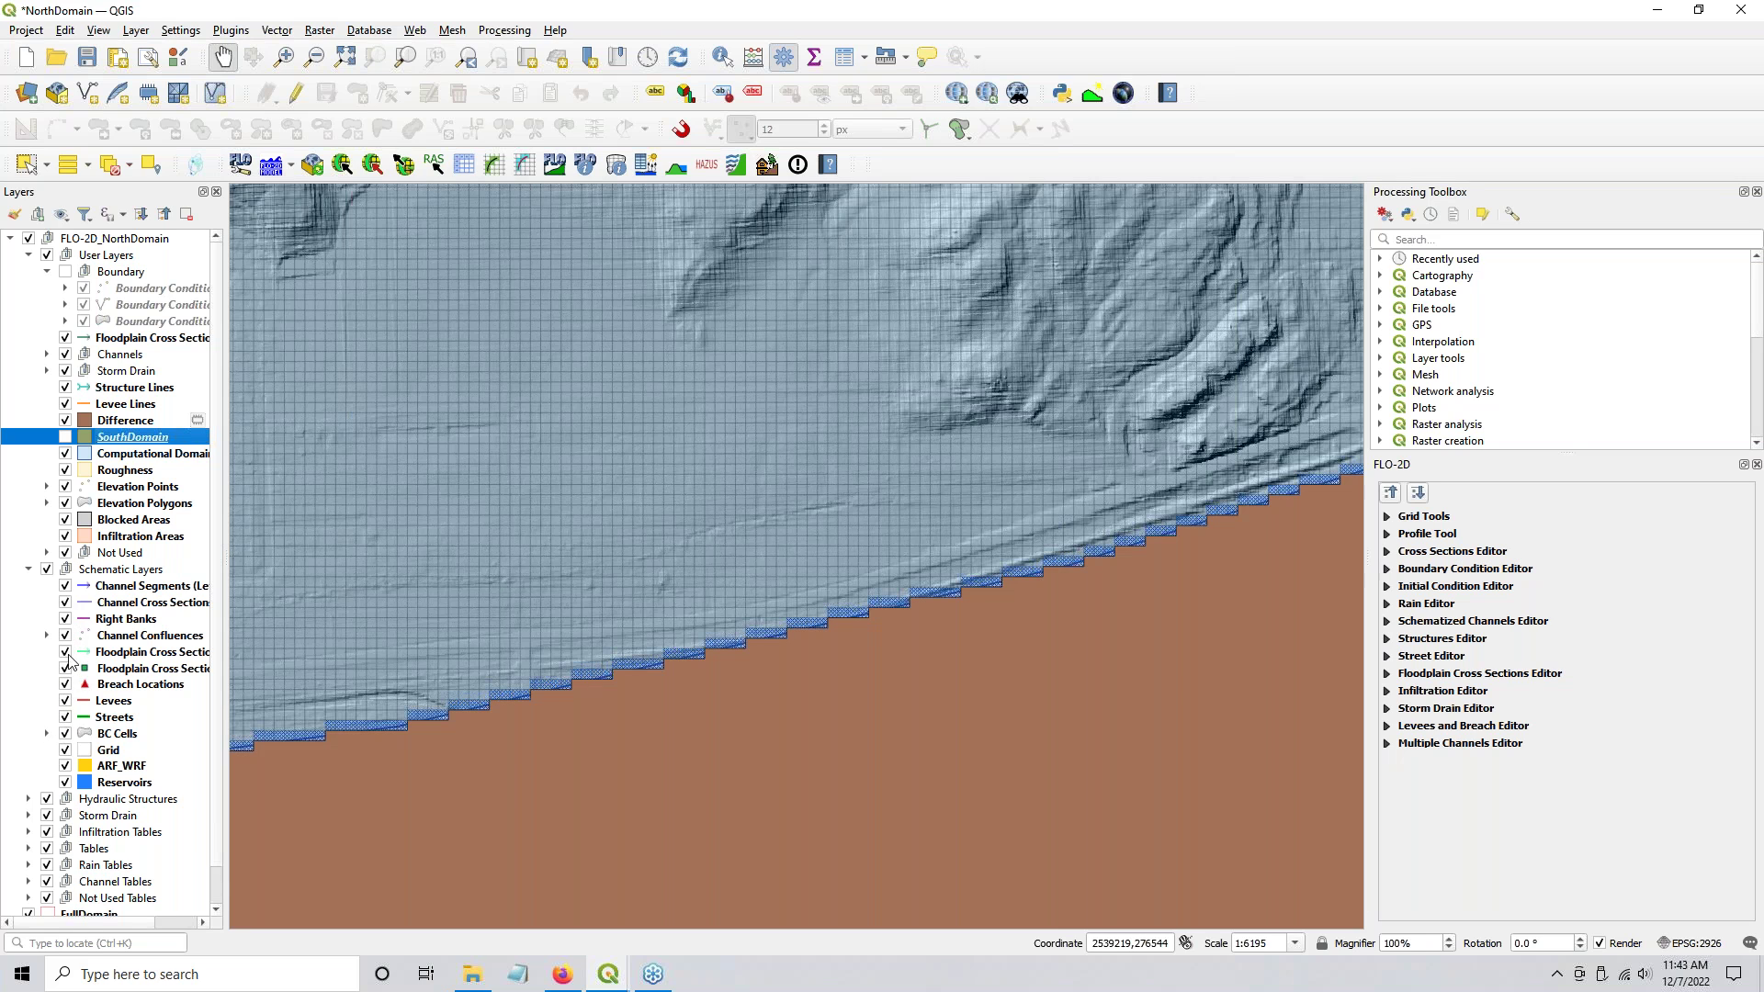
left_click(65, 734)
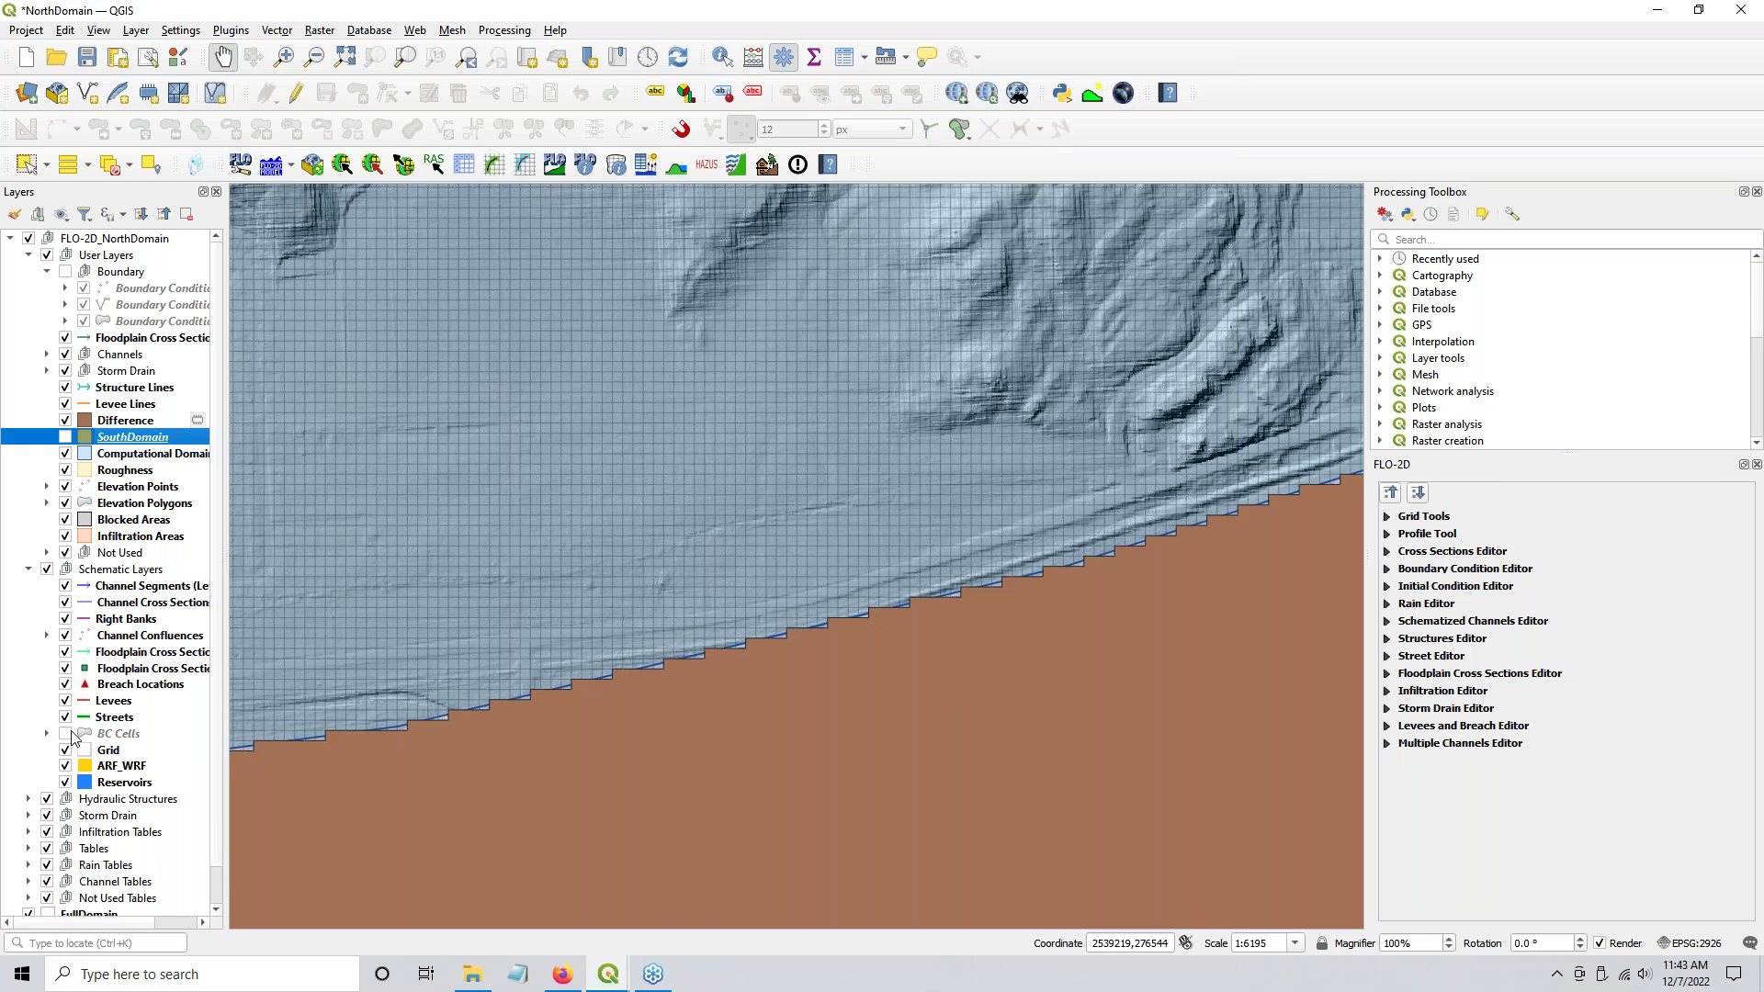
left_click(66, 454)
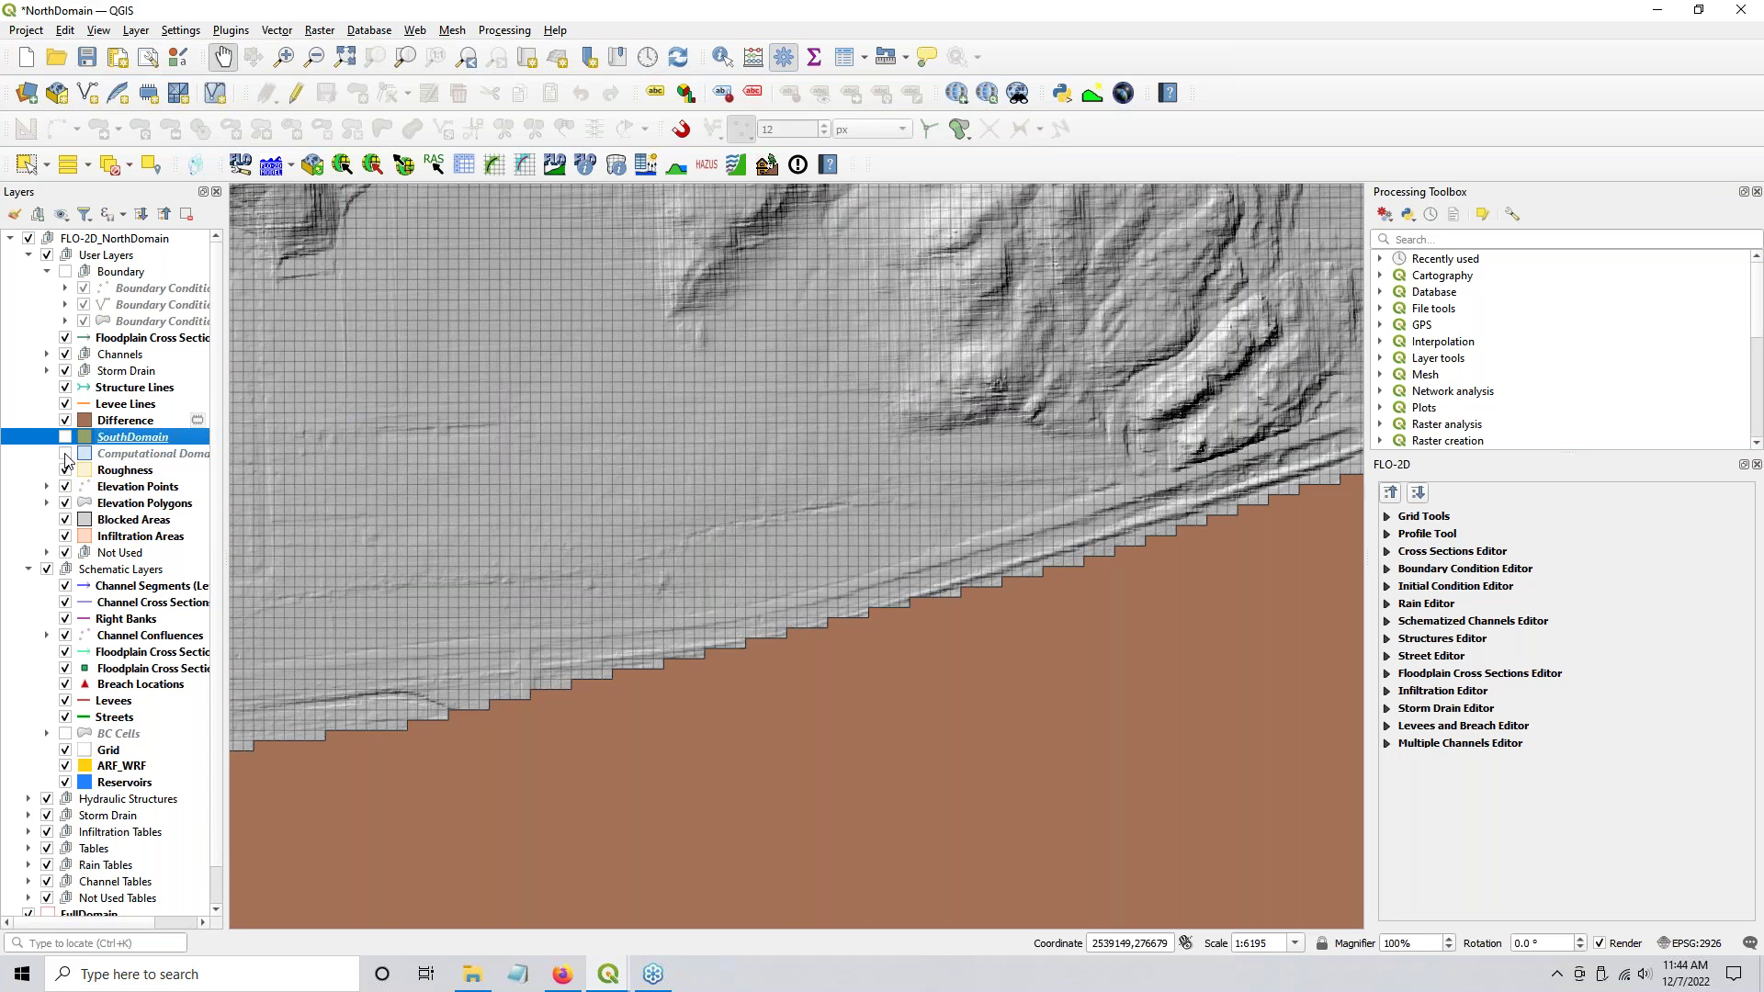
scroll(136, 629, "down", 1)
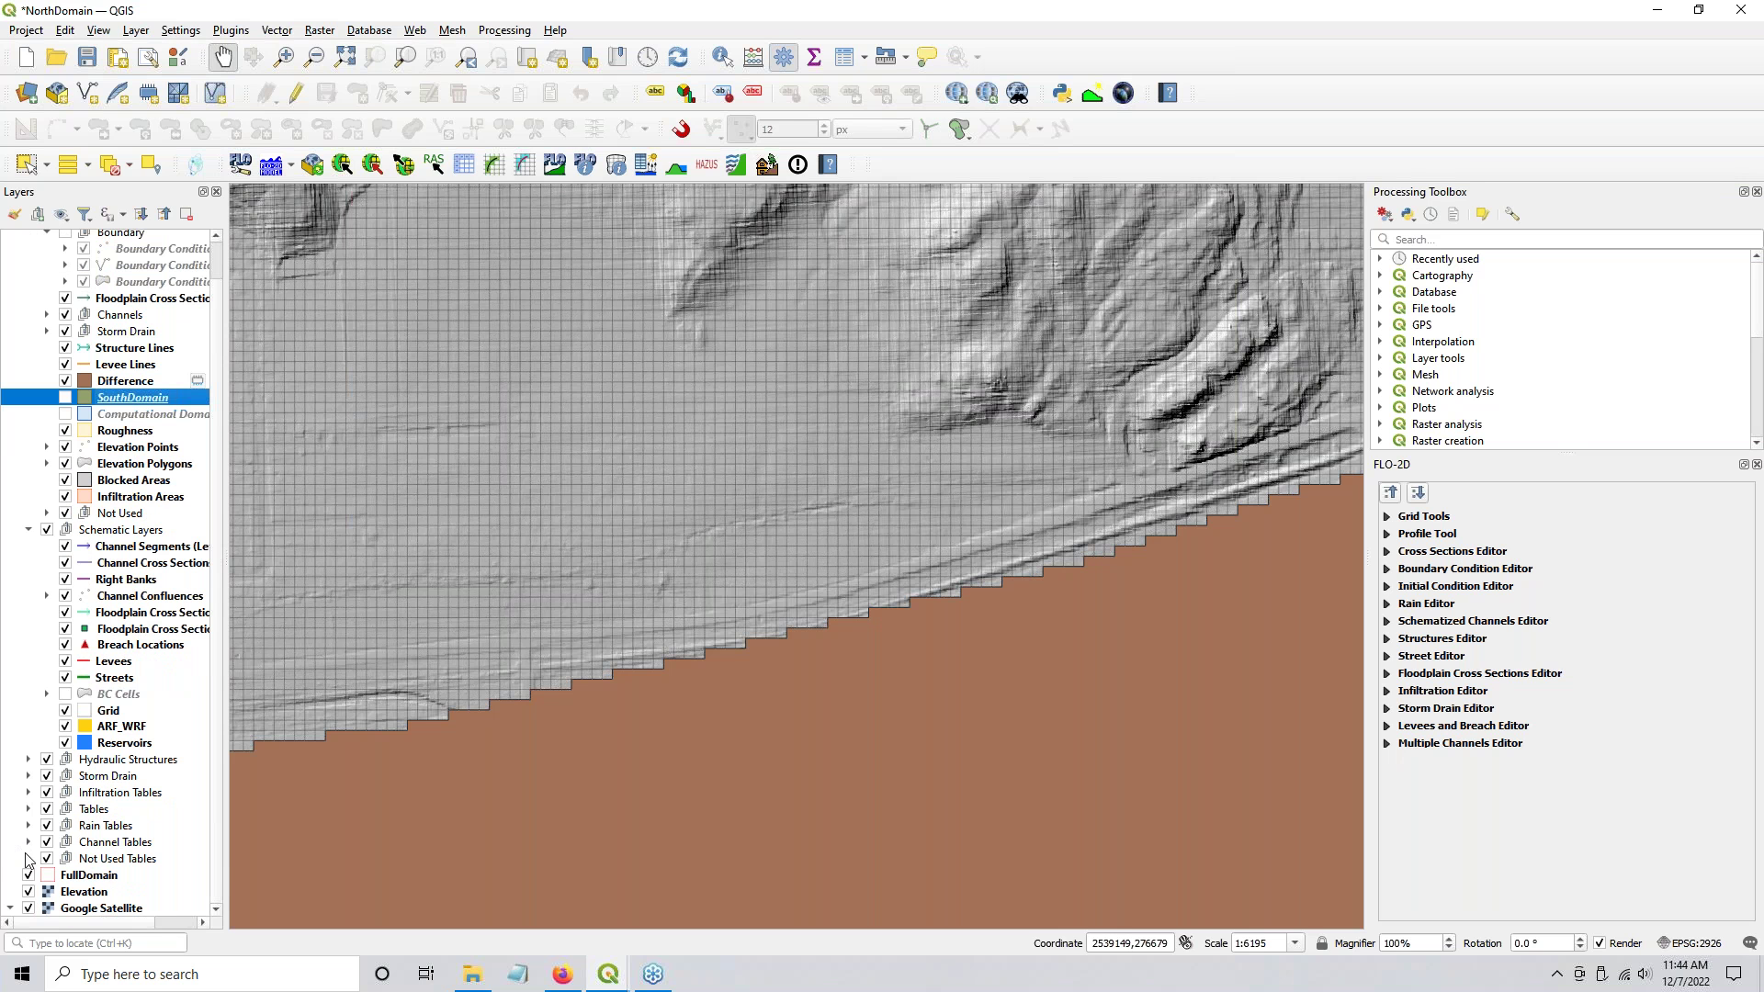
left_click(28, 892)
left_click(29, 908)
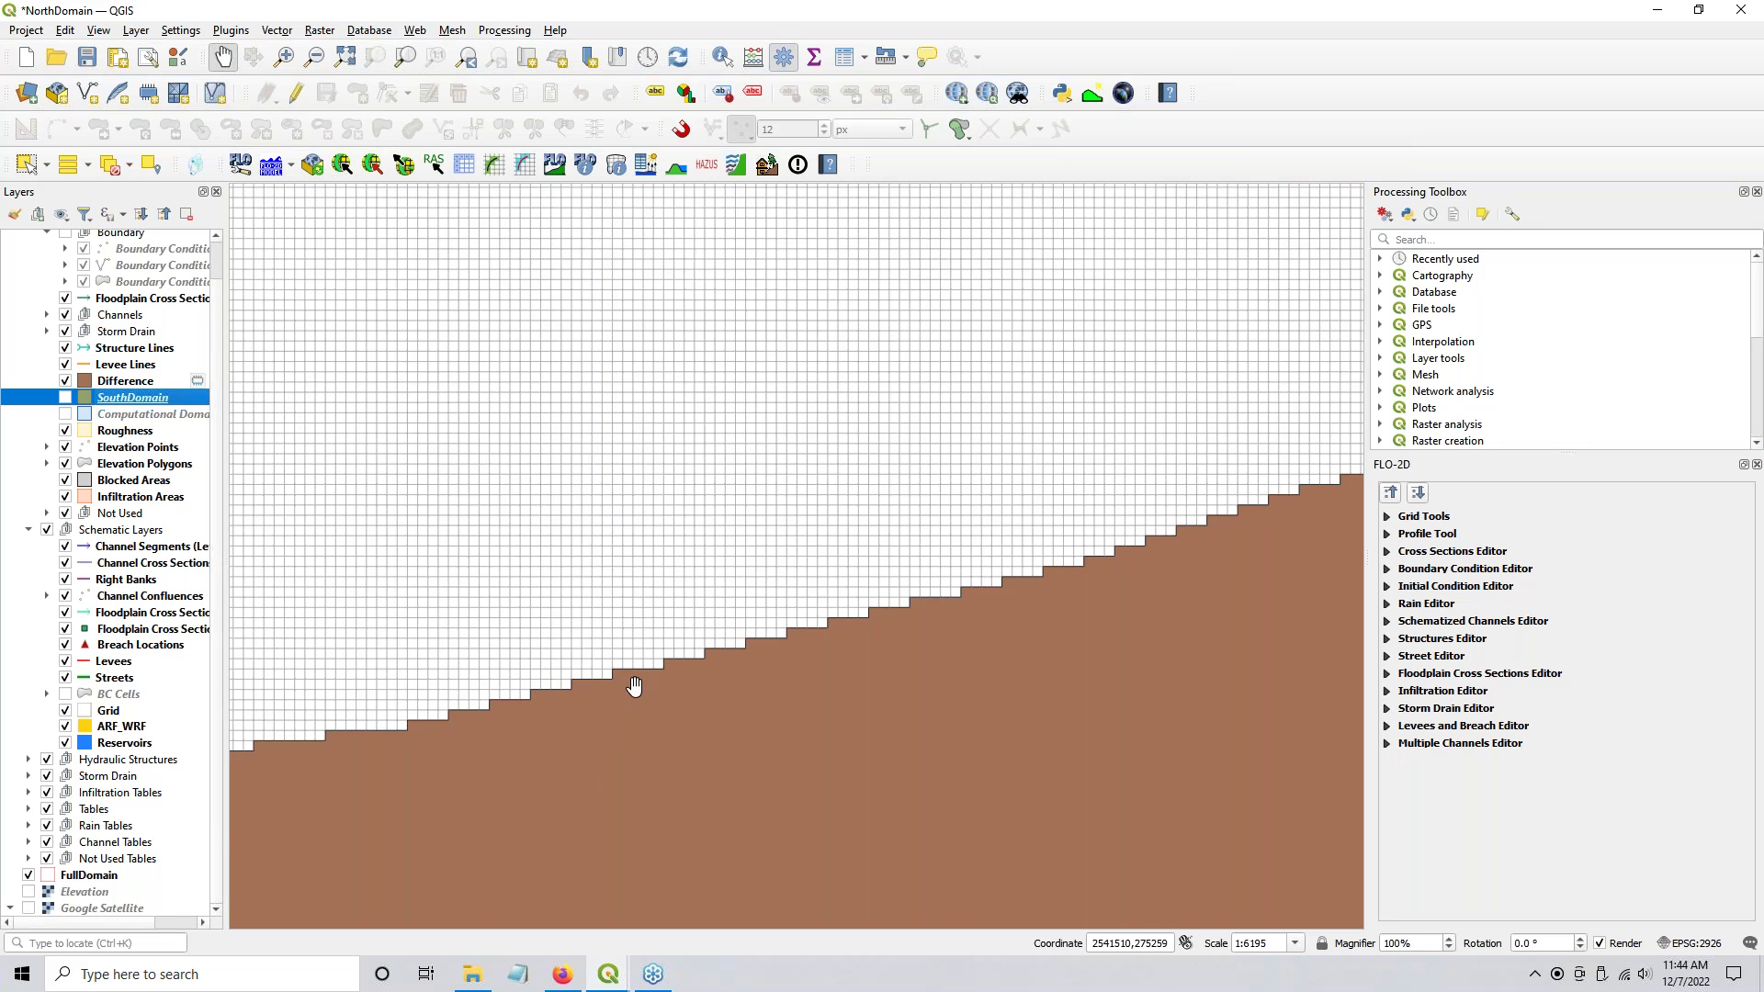
Step: Compare the Difference polygon's stepped edge with the north grid cells by toggling the Difference layer's visibility
scroll(635, 679, "up", 2)
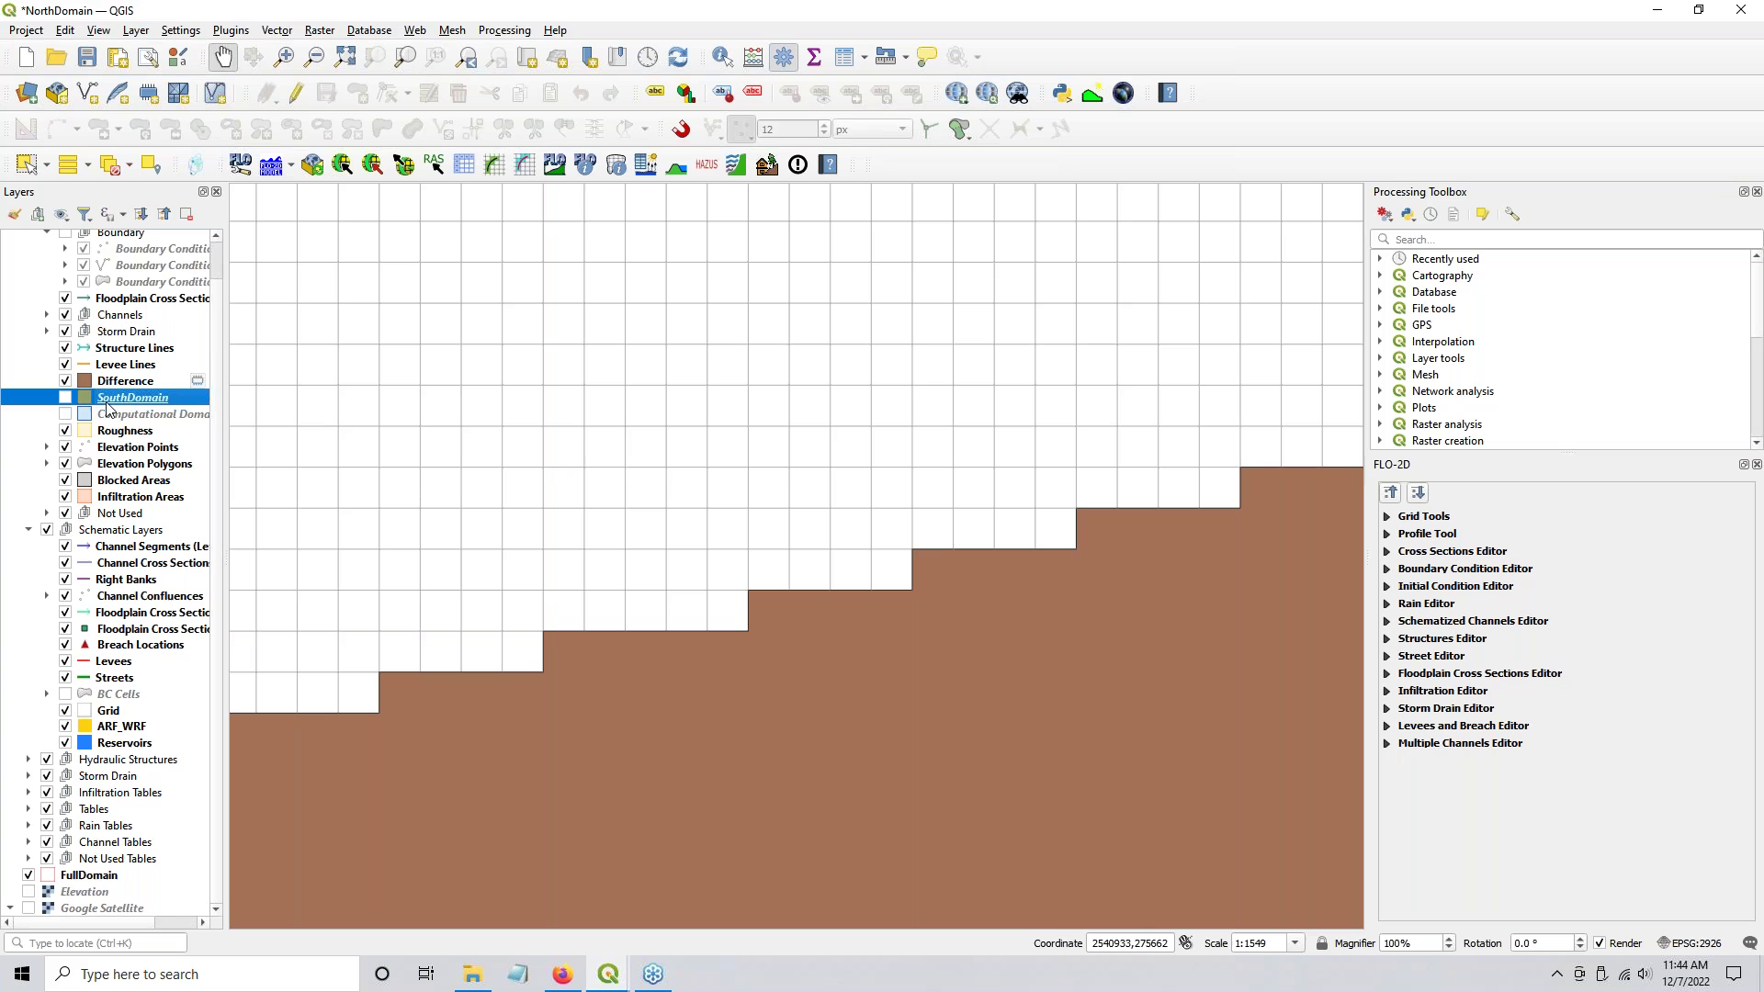
left_click(66, 380)
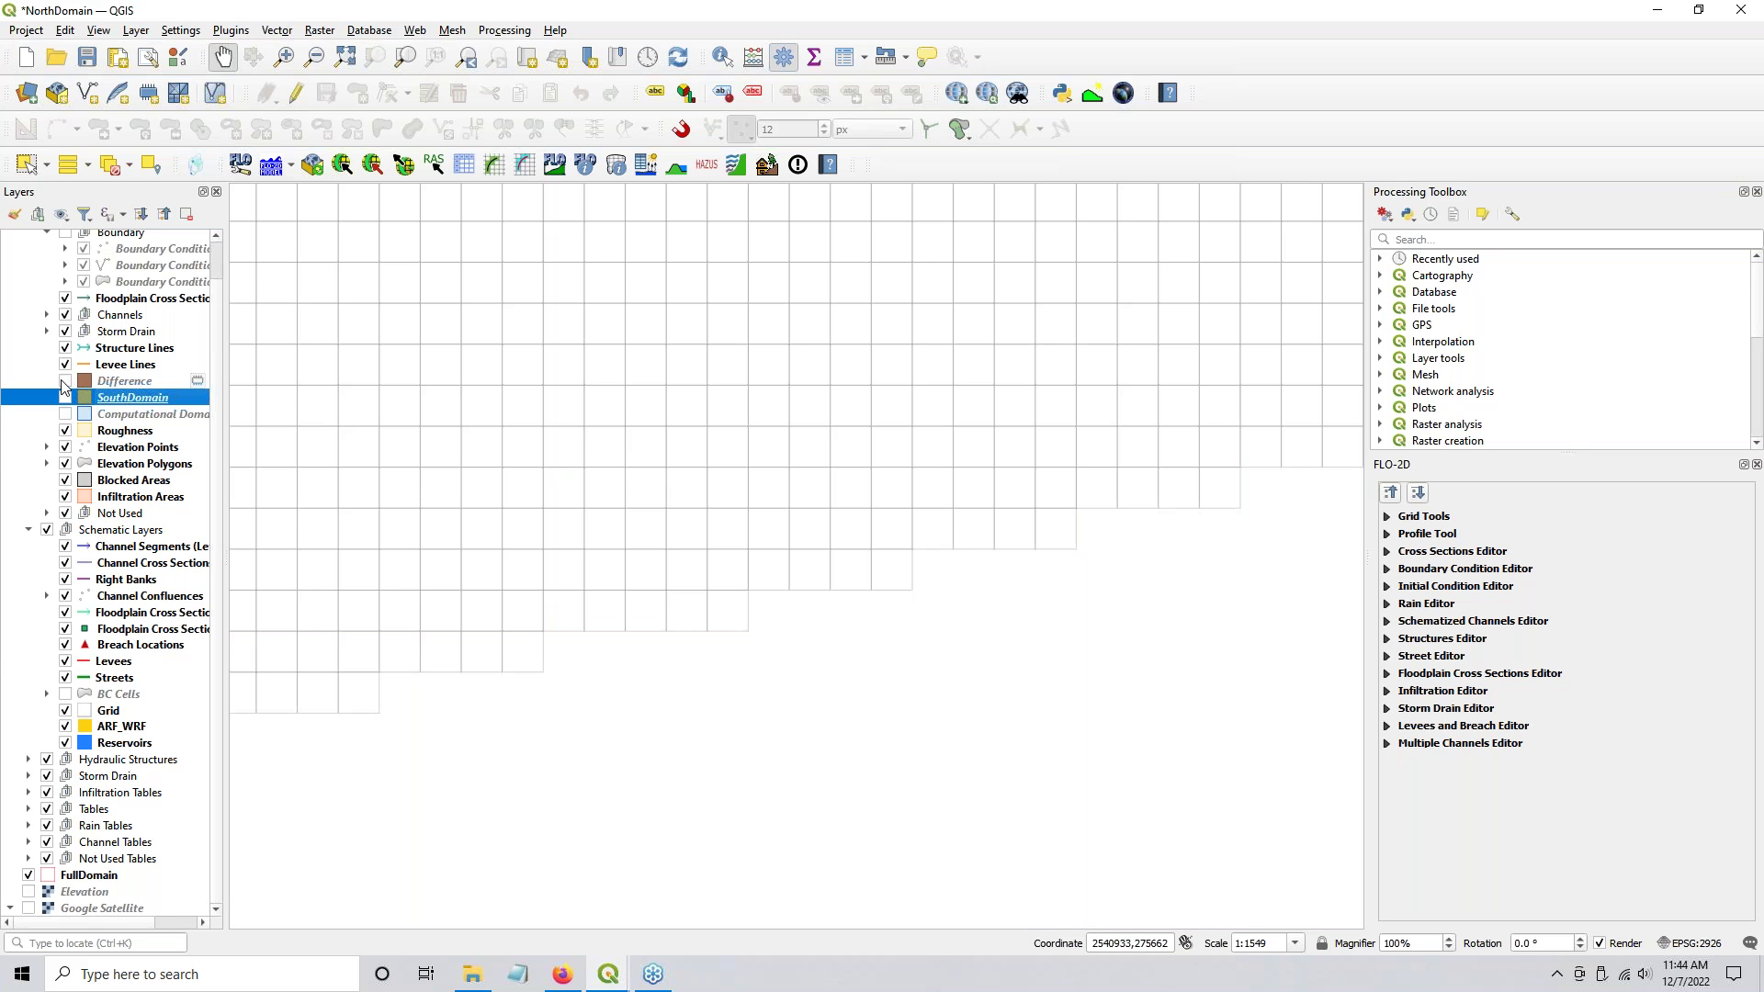
left_click(65, 381)
left_click(66, 381)
left_click(65, 380)
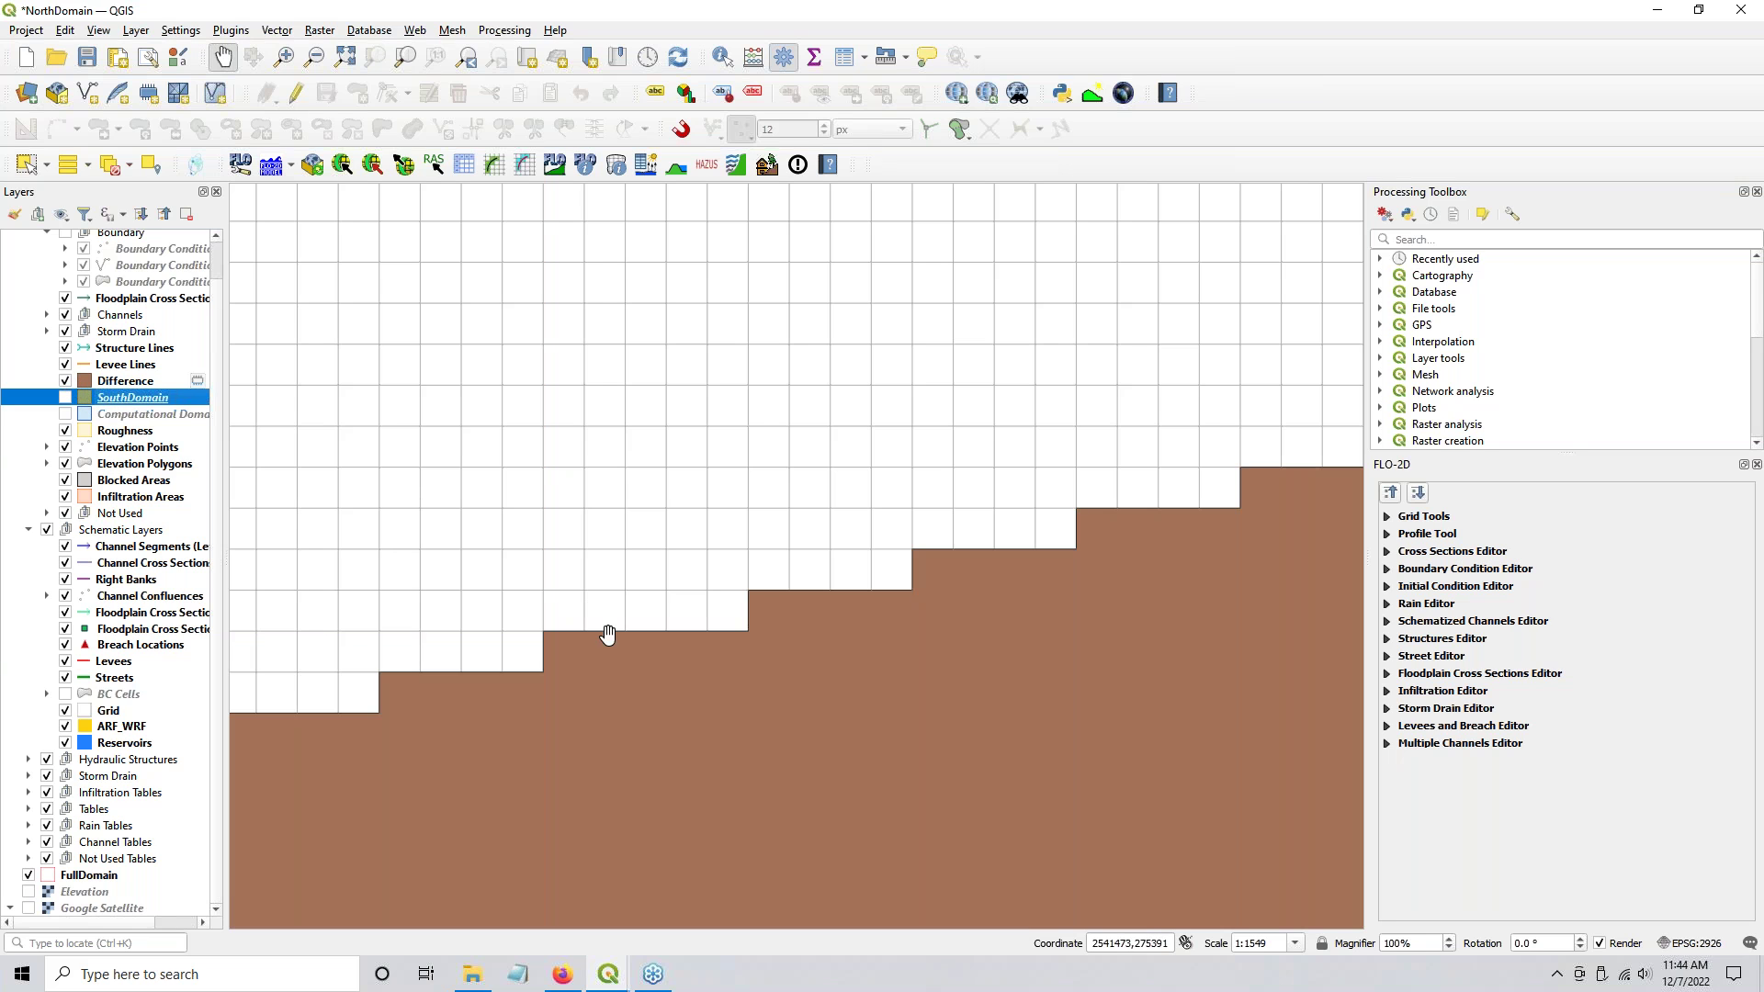
left_click_drag(742, 705, 751, 623)
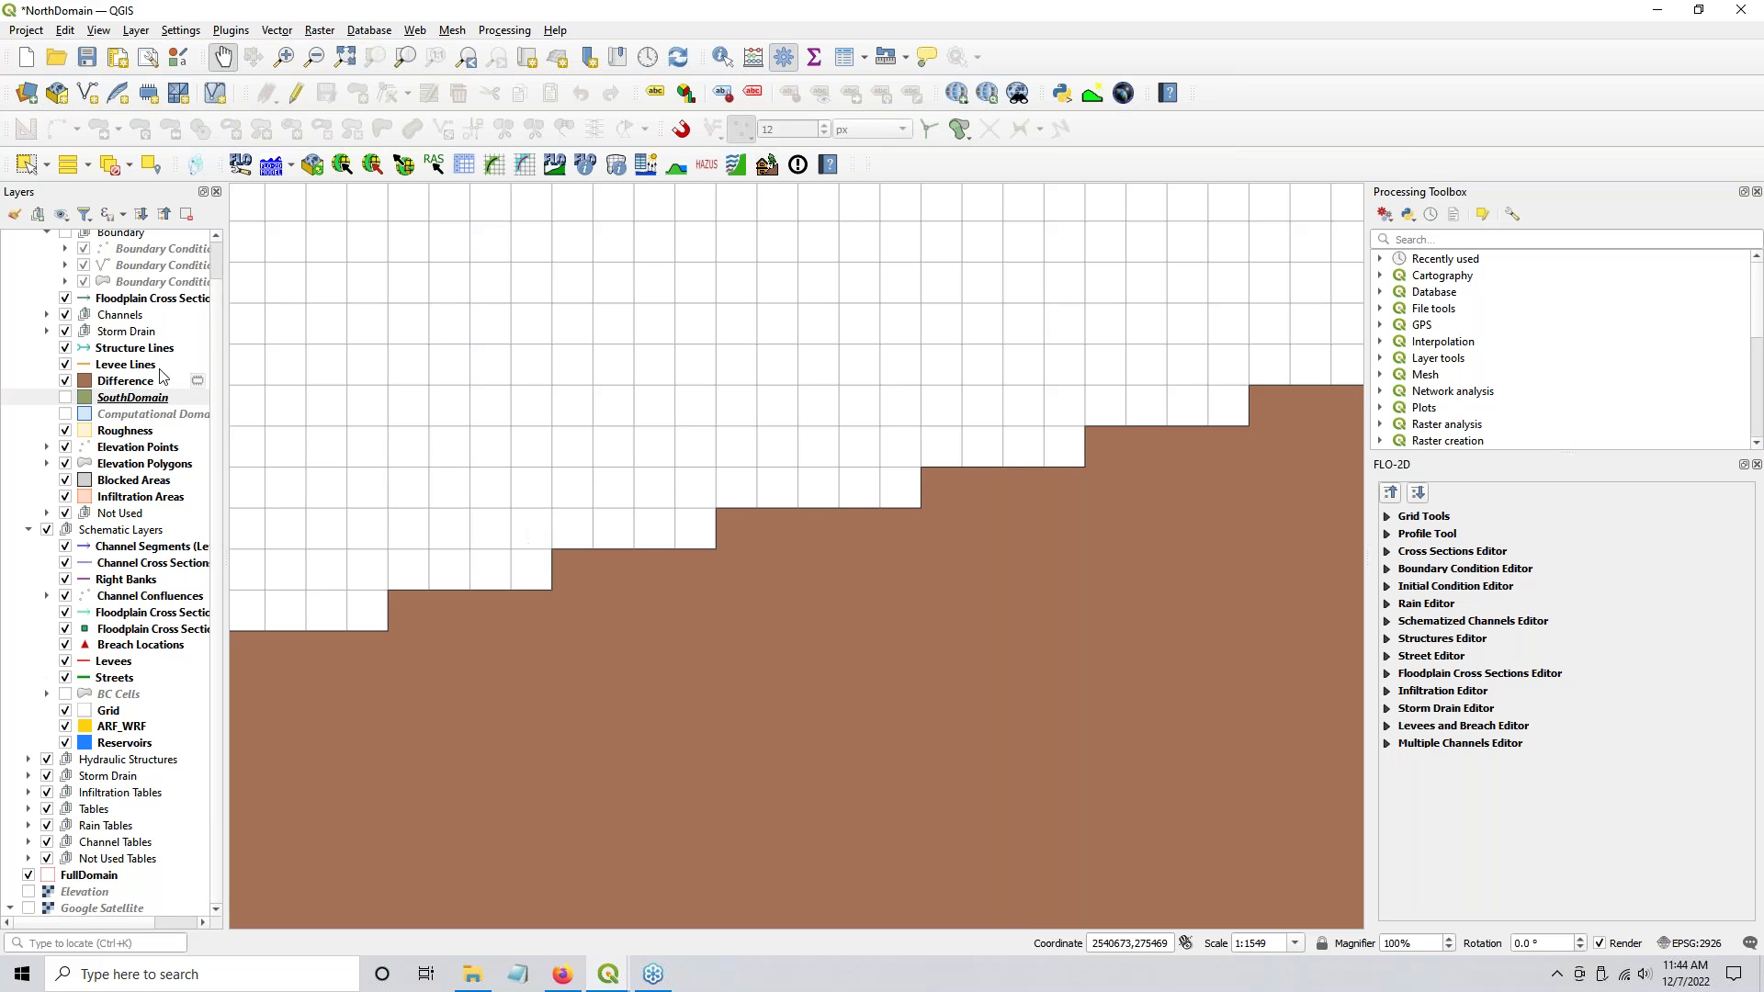
Step: Start editing the Difference layer and activate the Move Feature tool
left_click(144, 384)
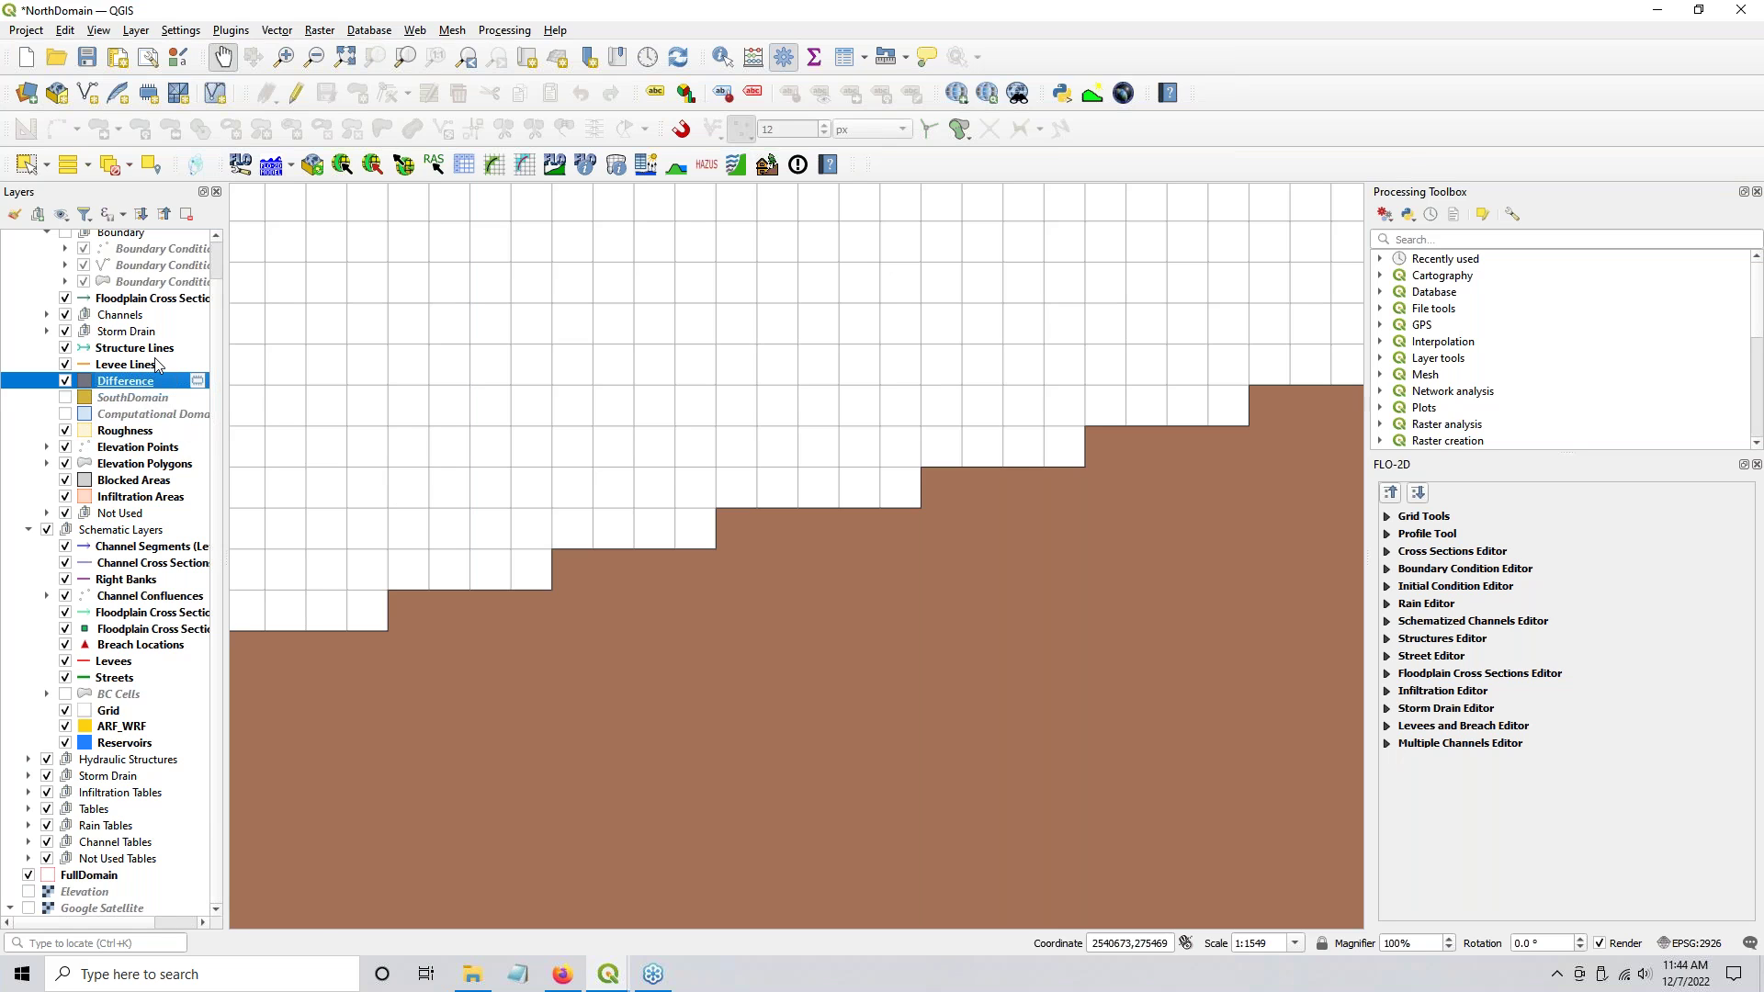
left_click(296, 94)
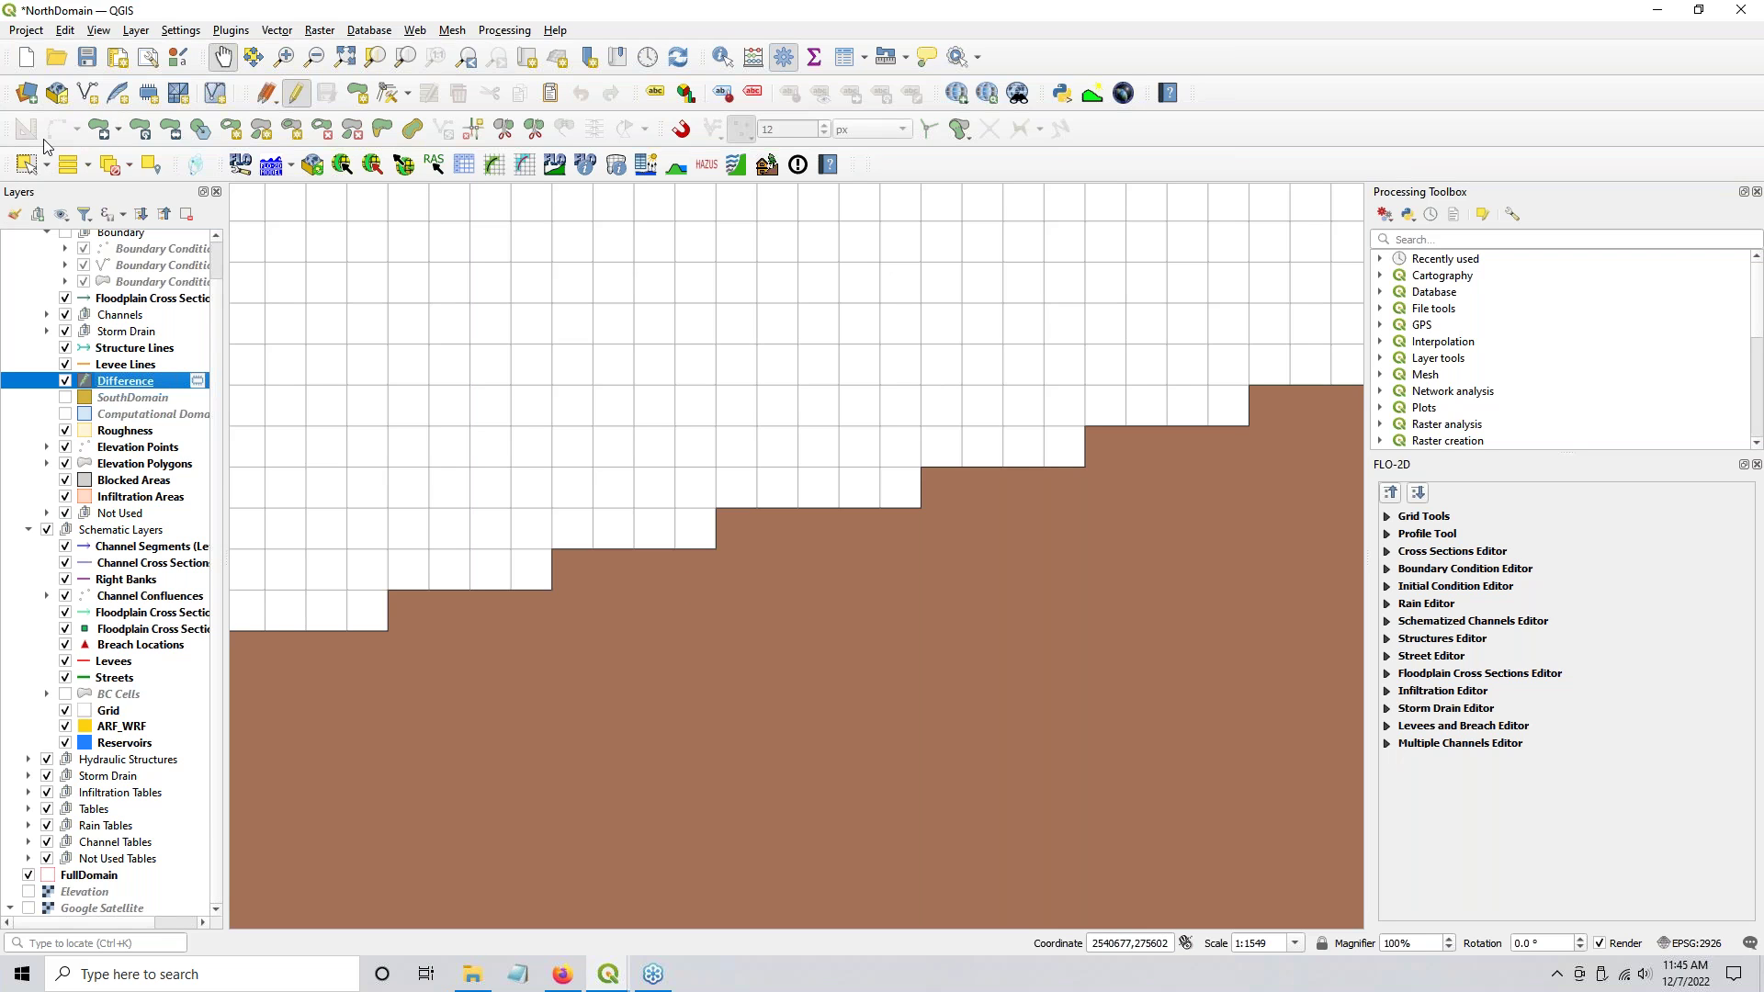
left_click(102, 134)
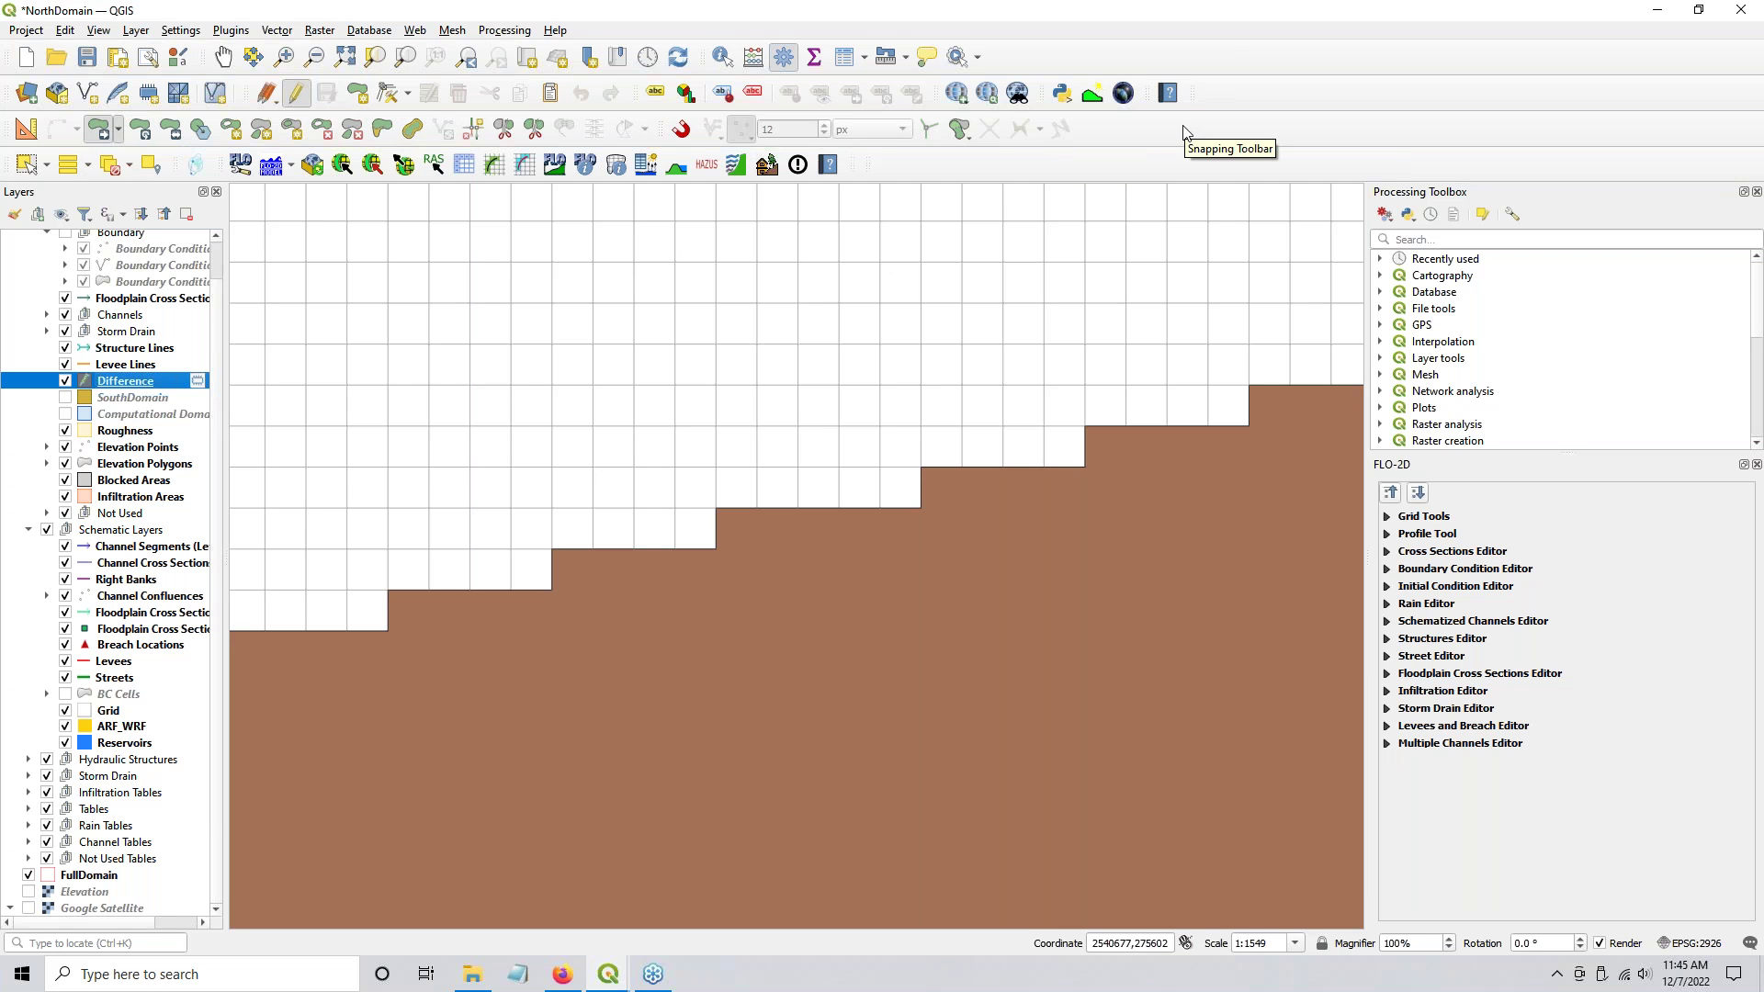
Step: Check the Advanced Digitizing Toolbar entry in the list of available toolbars and close the list
right_click(1376, 136)
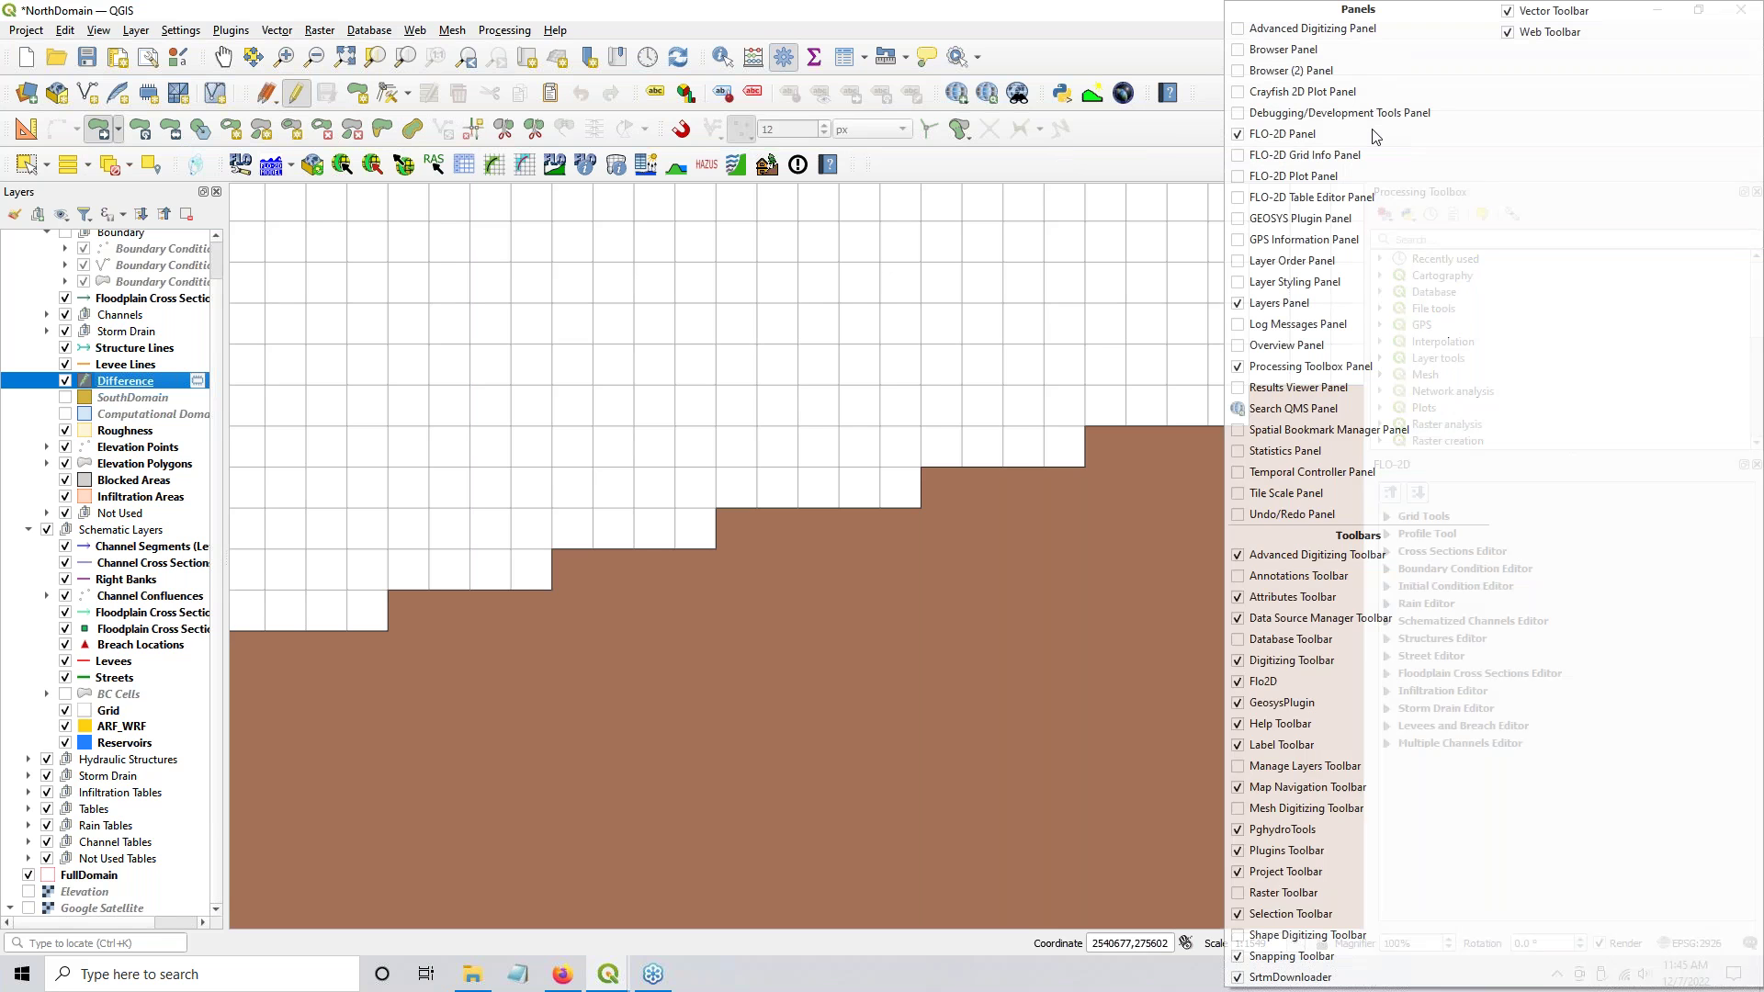
left_click(1286, 559)
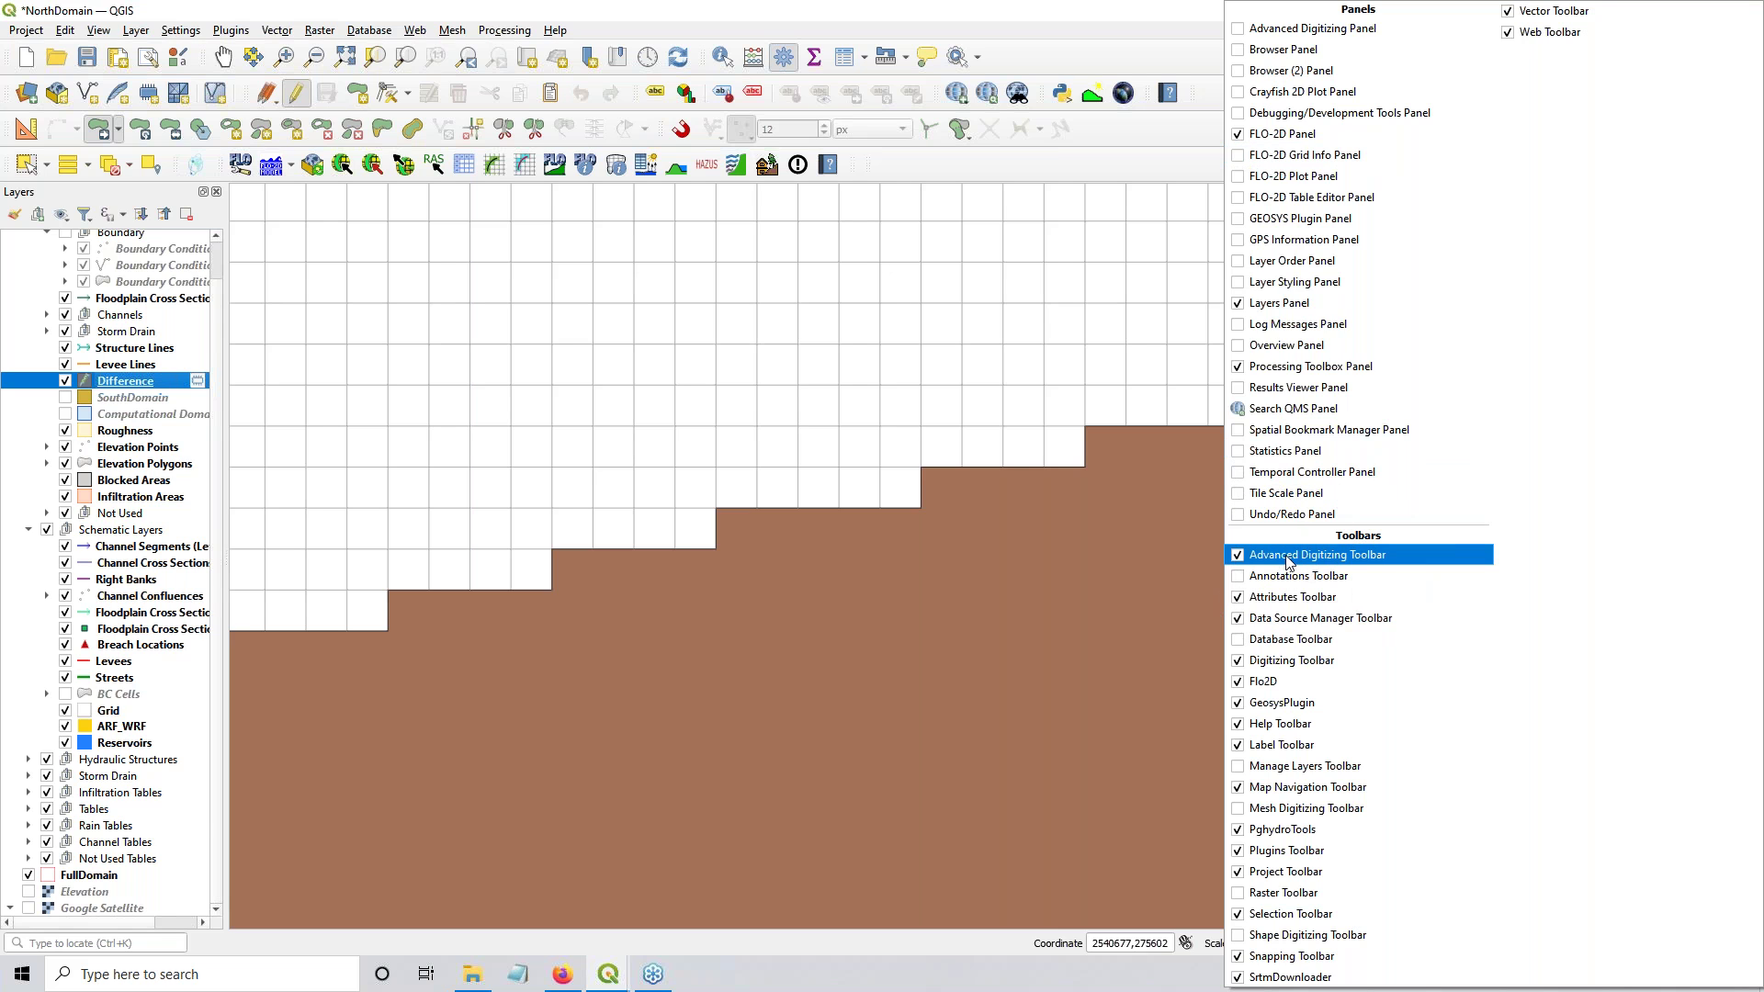
left_click(1176, 11)
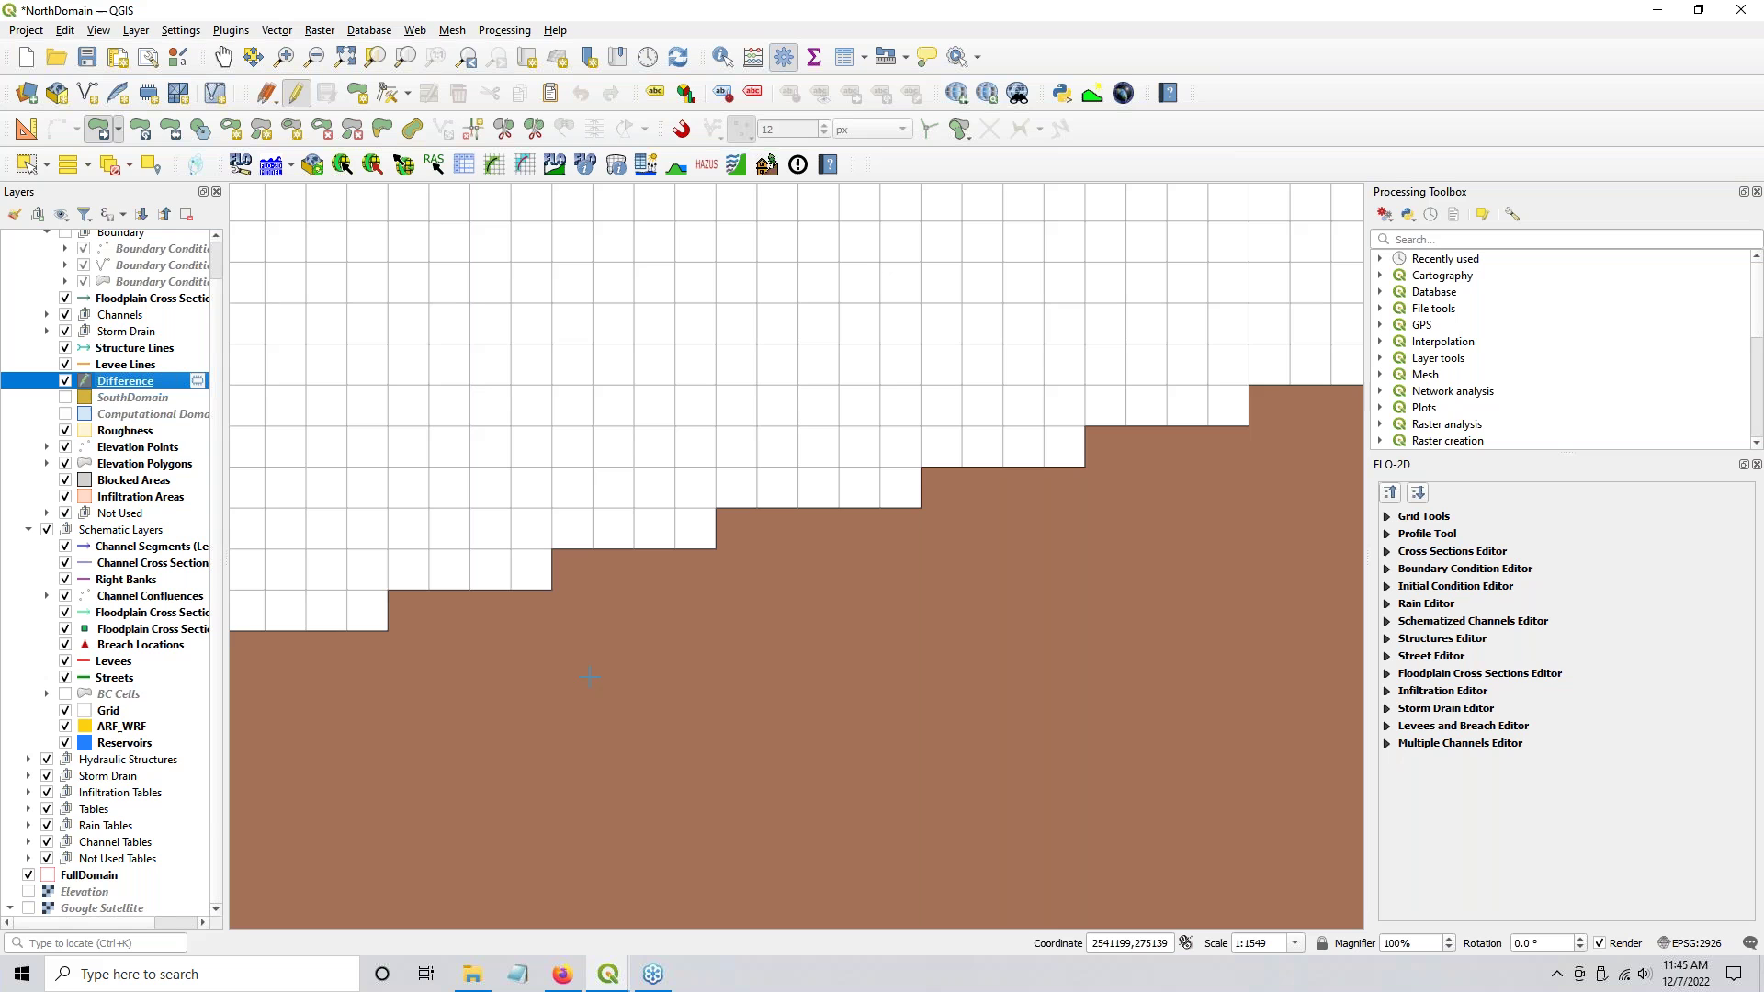
Step: Try moving the Difference polygon several cells north over the grid and undo the move
left_click(685, 597)
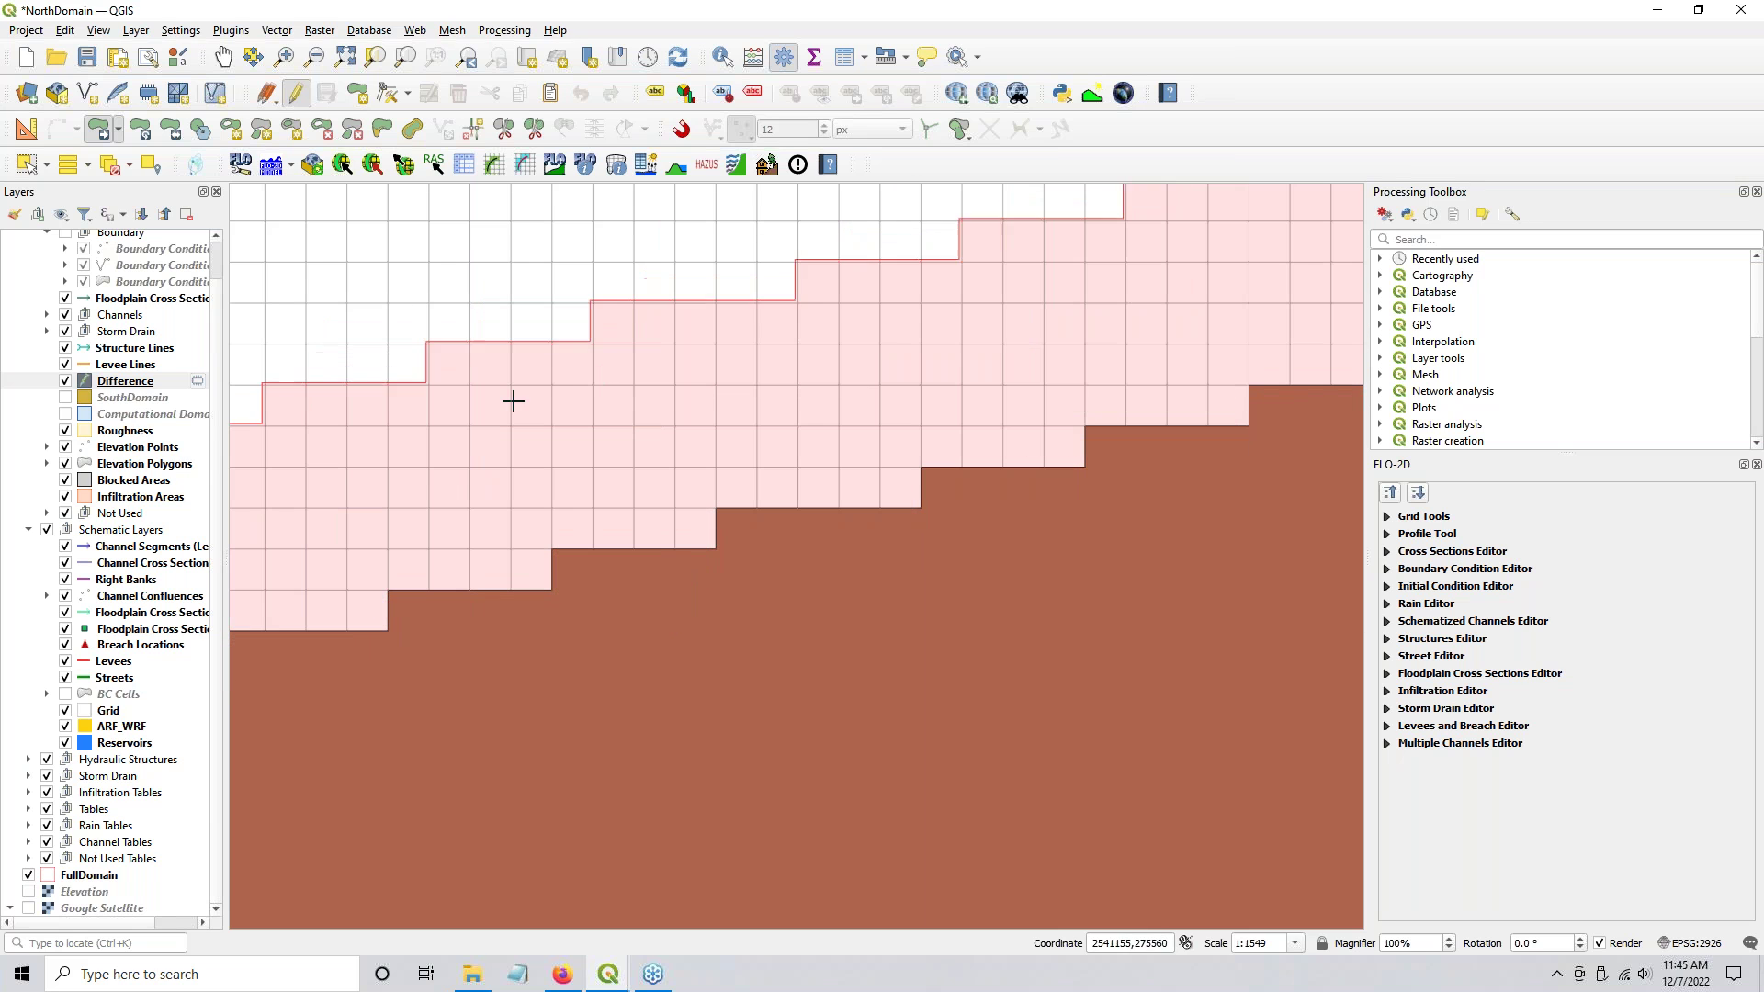
left_click(581, 372)
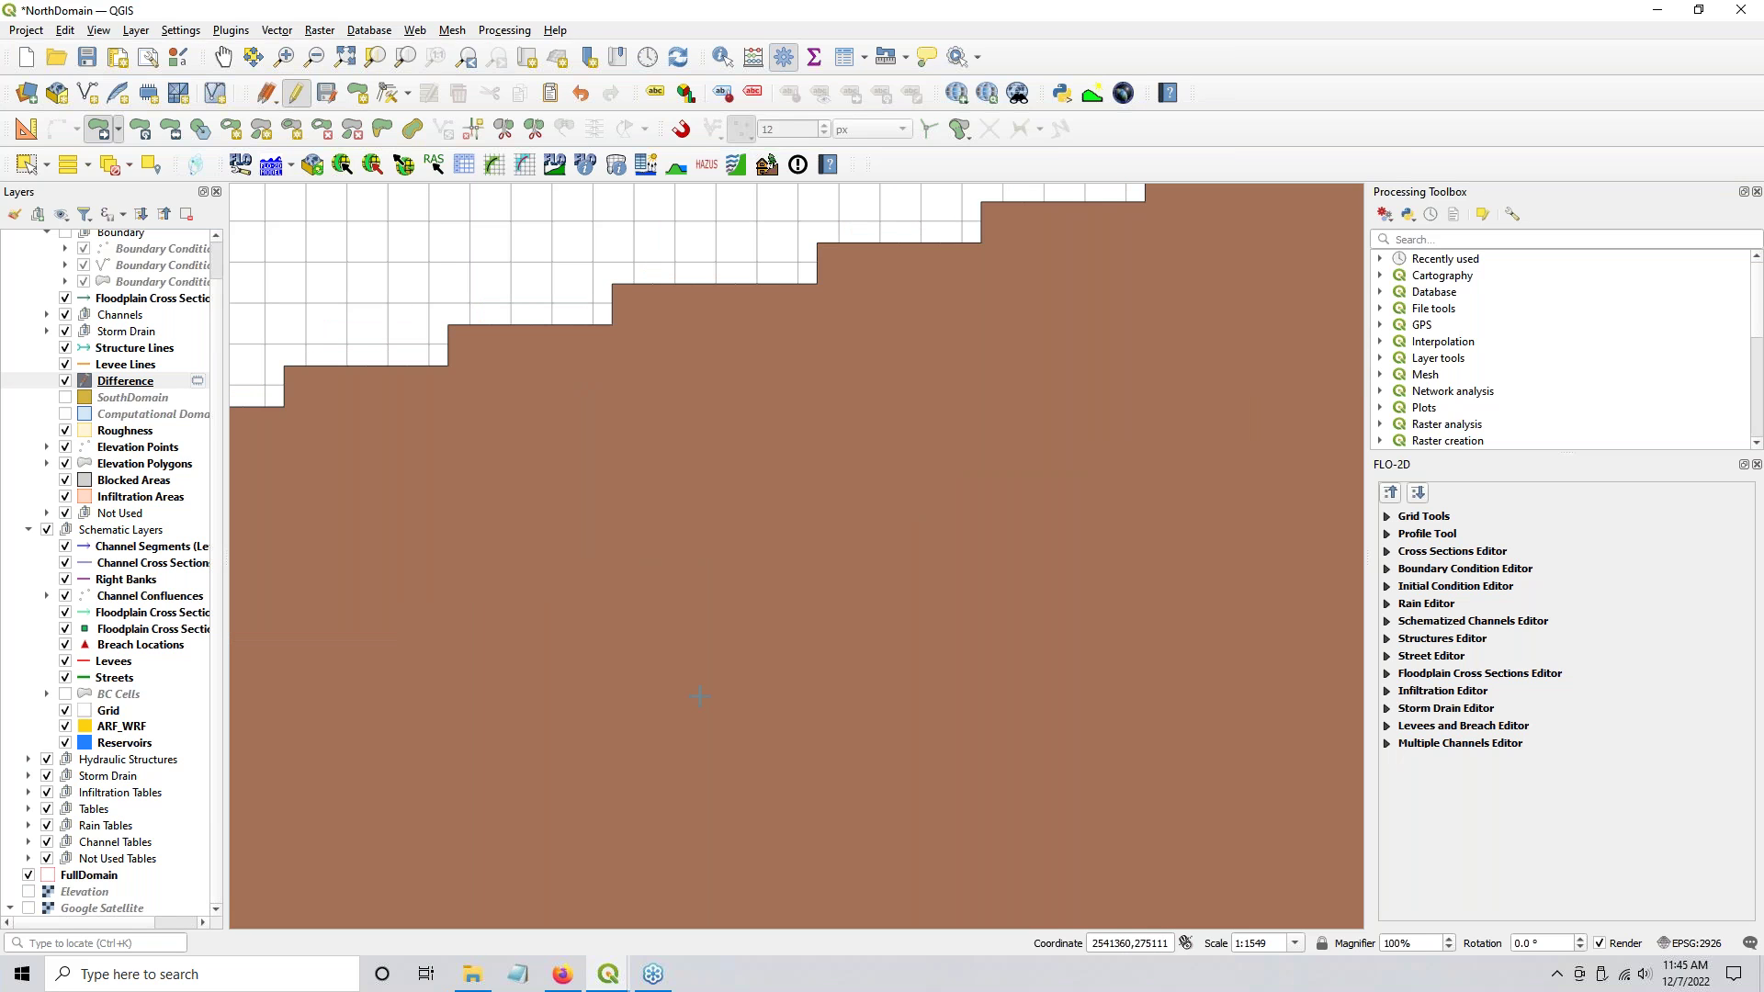
key("ctrl+z")
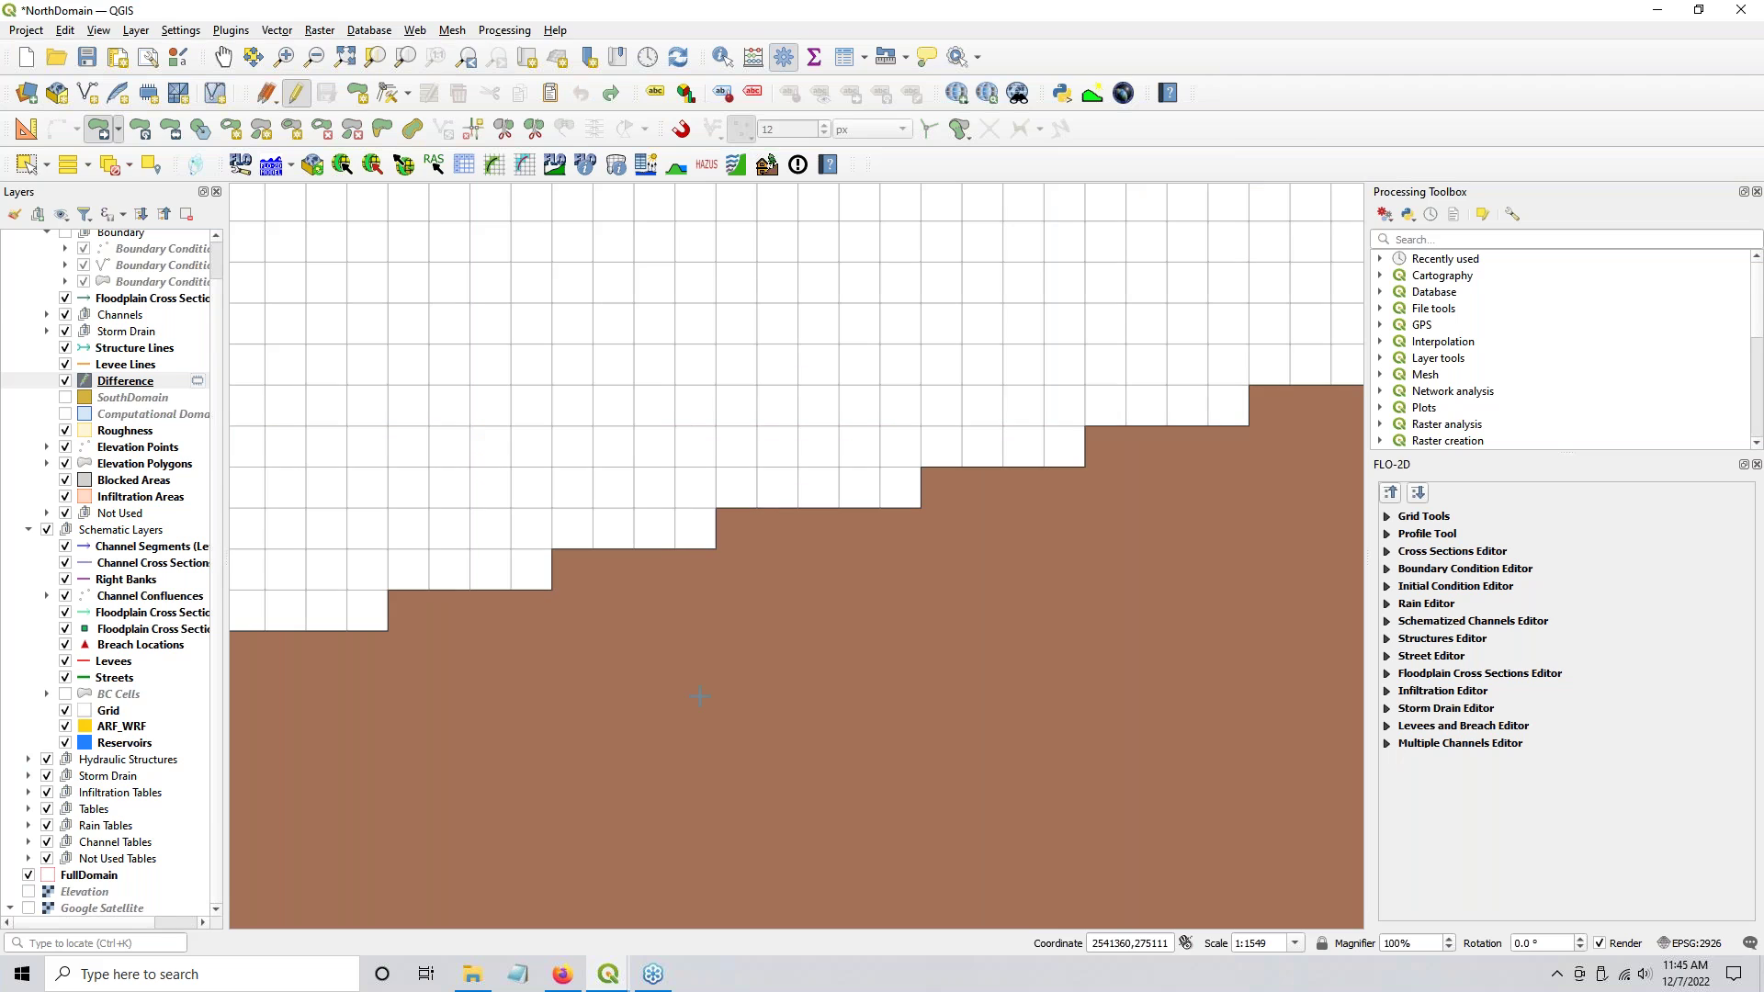
Step: Move the Difference polygon north by about a third of a grid cell and inspect its overlap at a stepped corner
left_click(751, 582)
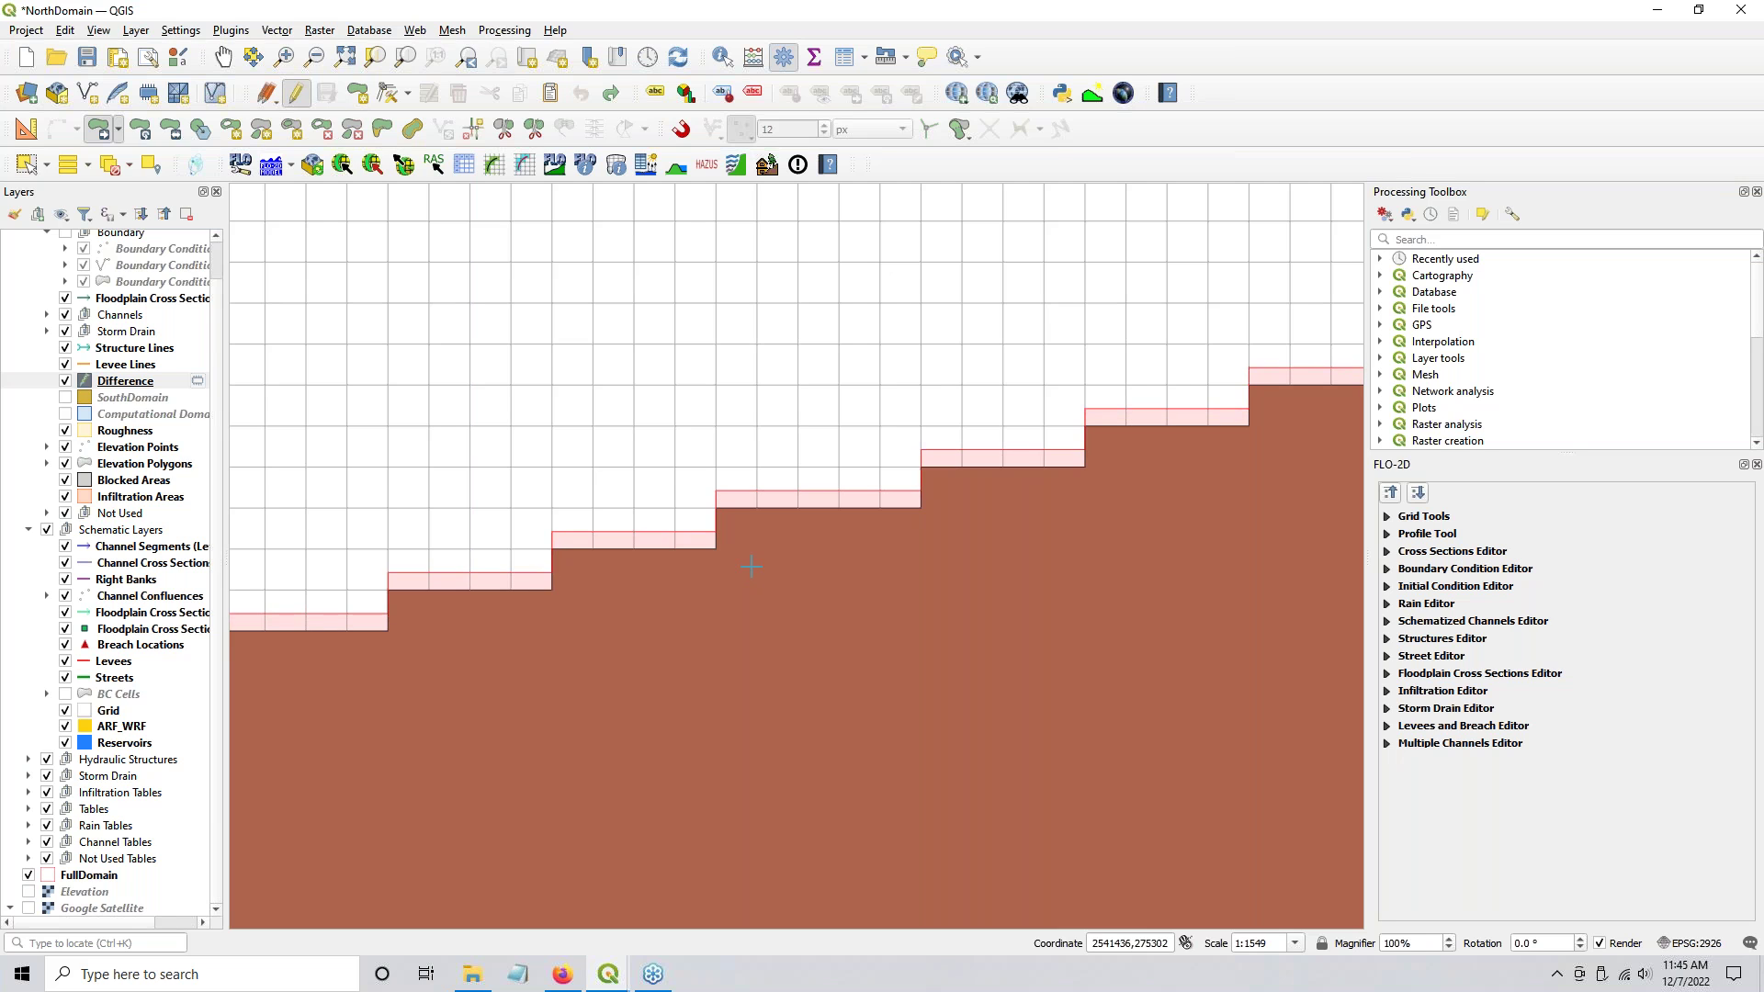
scroll(750, 566, "up", 2)
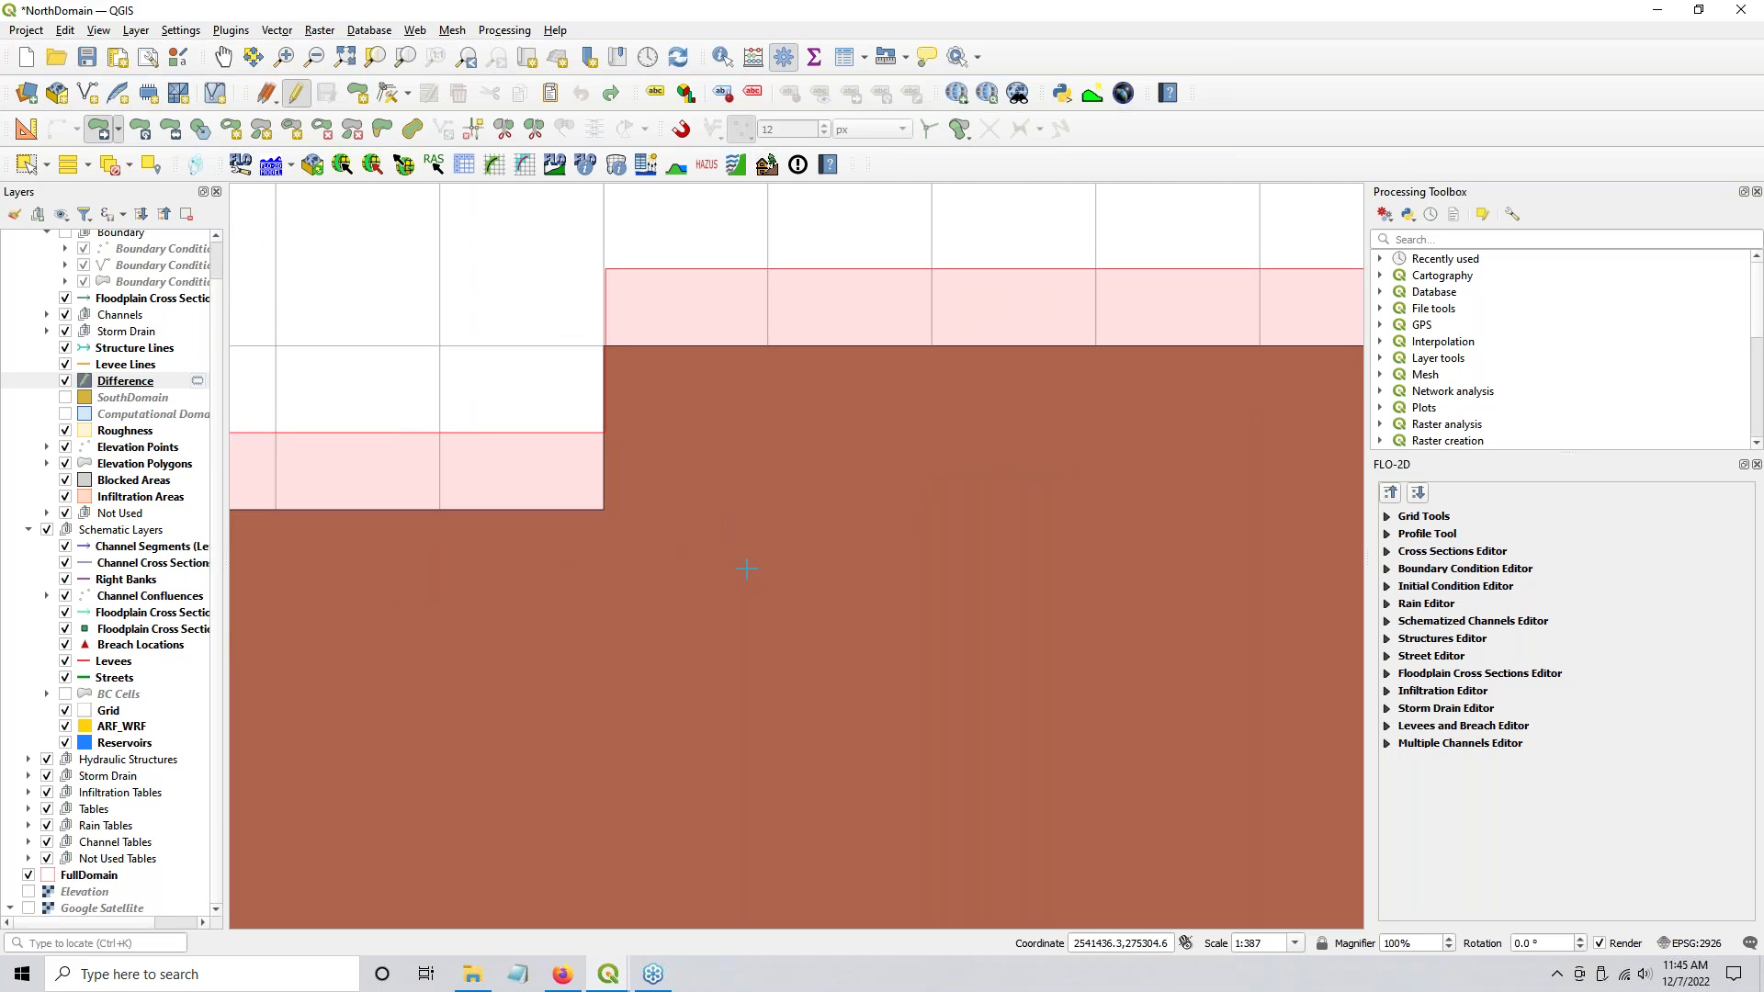
left_click_drag(747, 578, 775, 742)
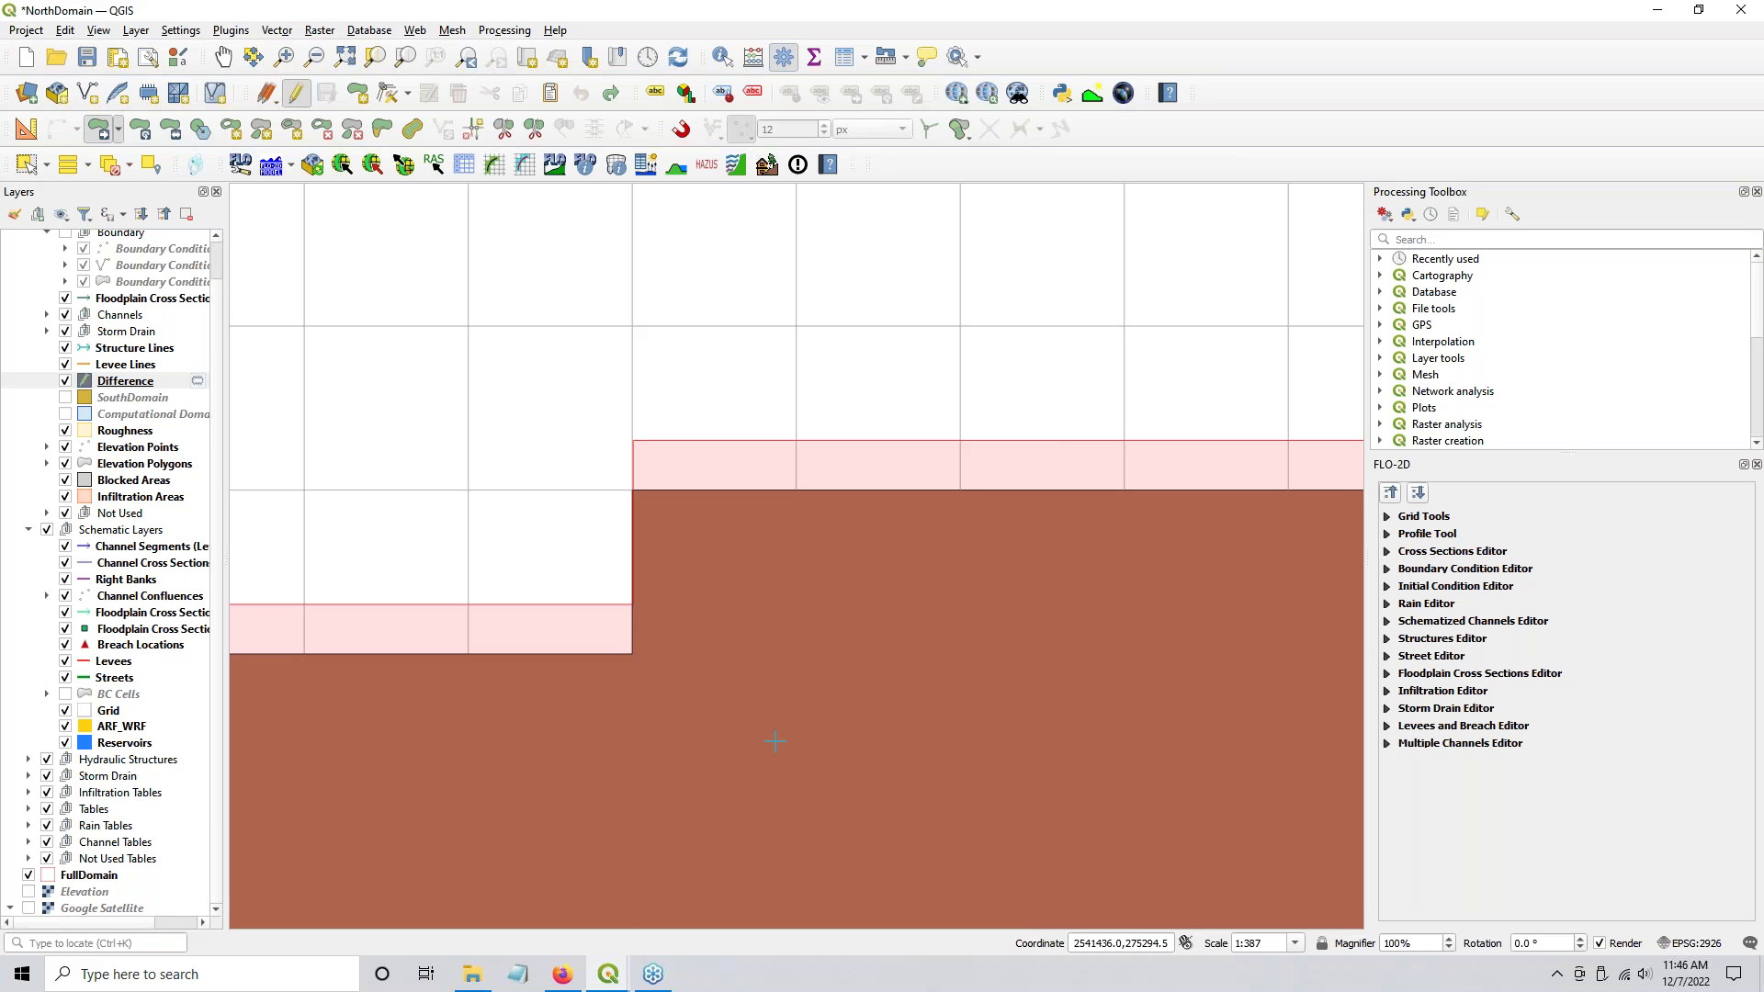
key("ctrl+shift+z")
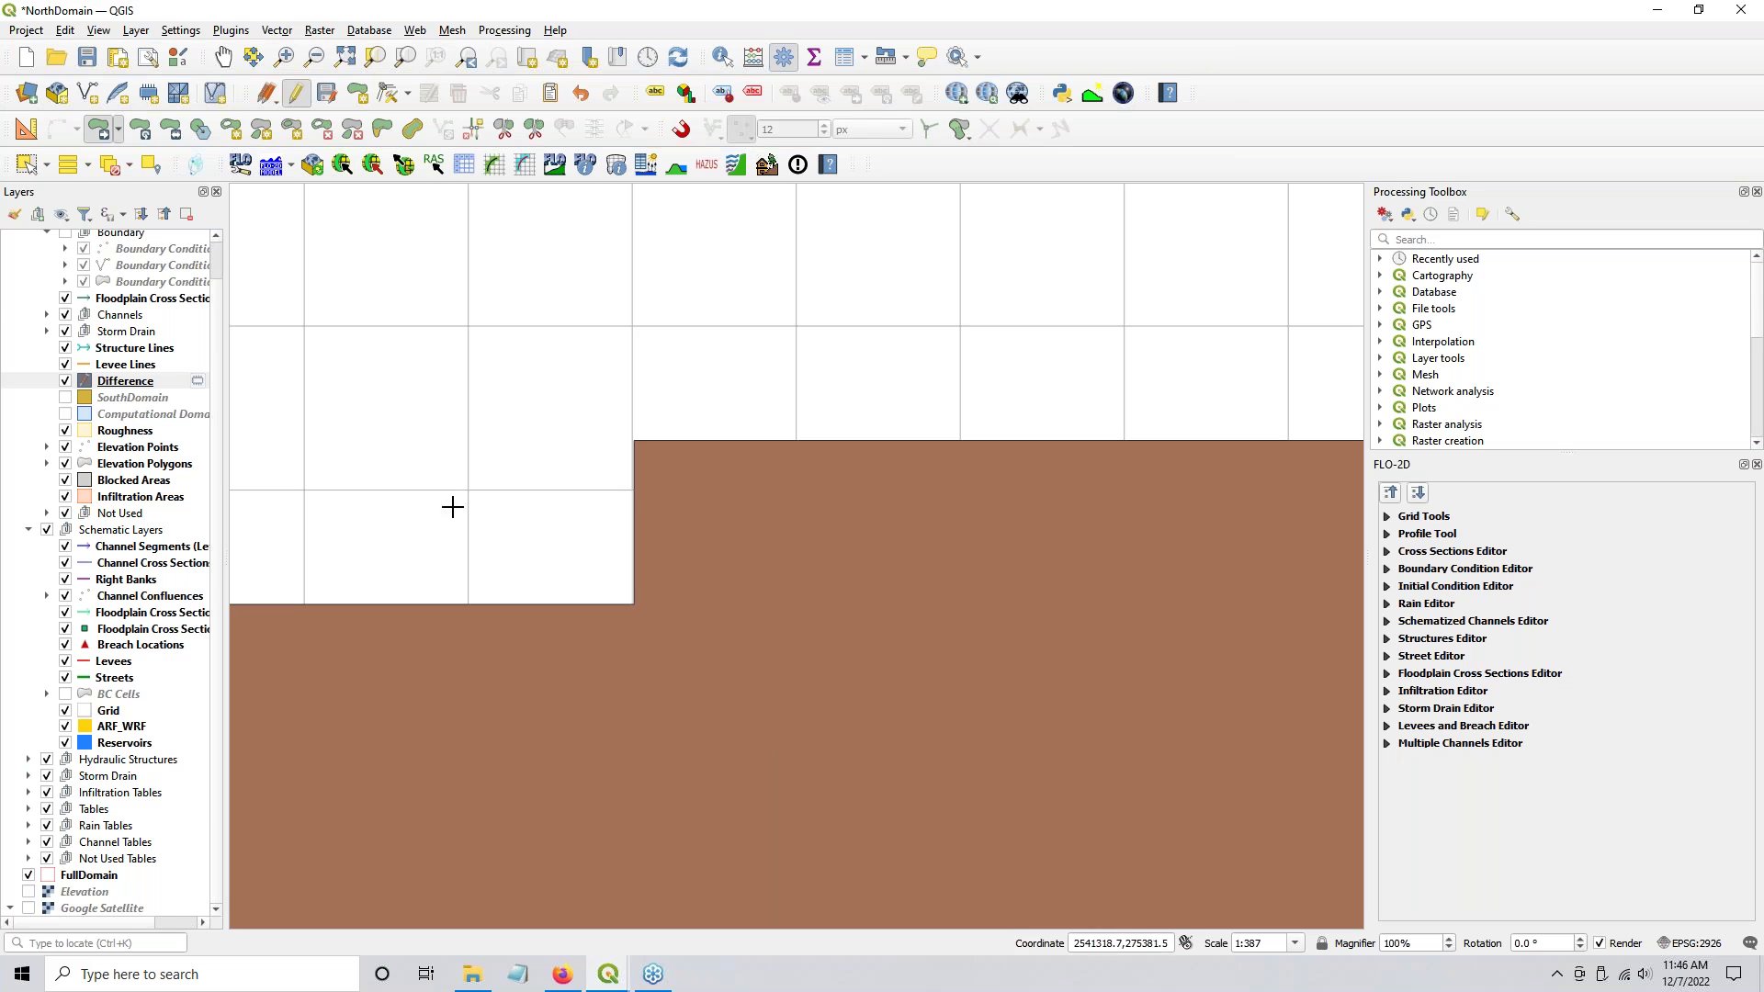
scroll(583, 457, "up", 2)
scroll(1039, 577, "up", 1)
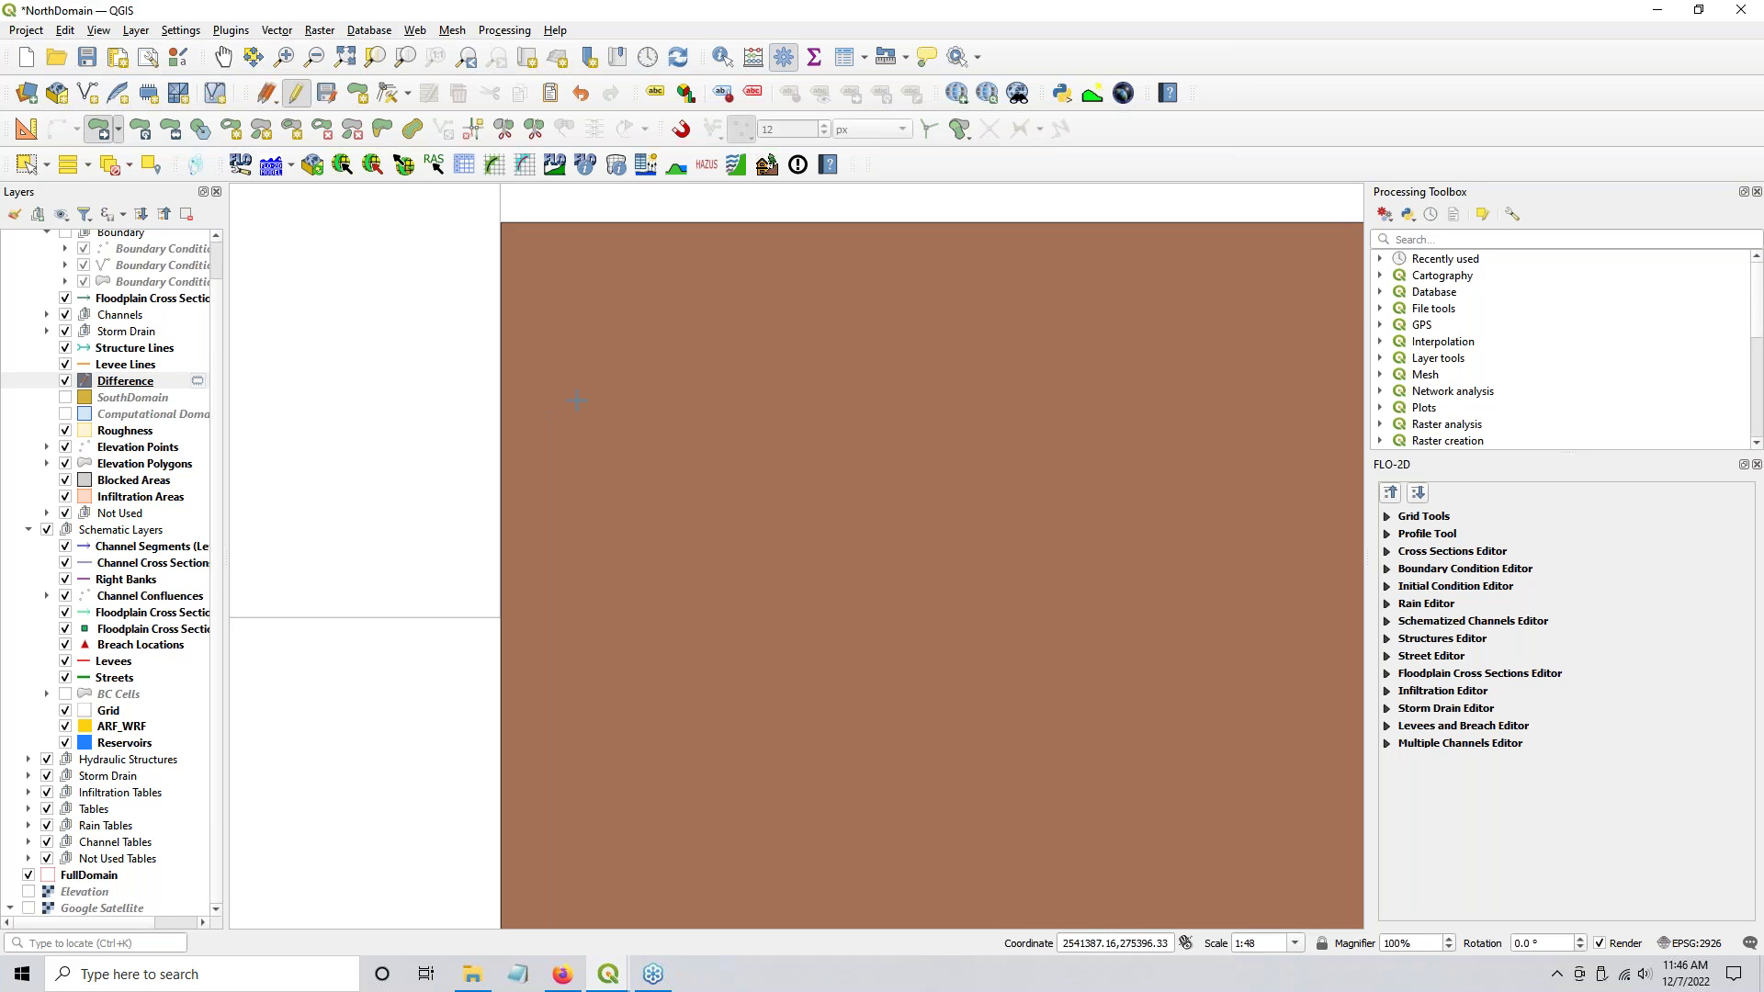
Step: Save the moved Difference polygon and end the layer's editing session
scroll(577, 401, "down", 2)
scroll(675, 479, "down", 2)
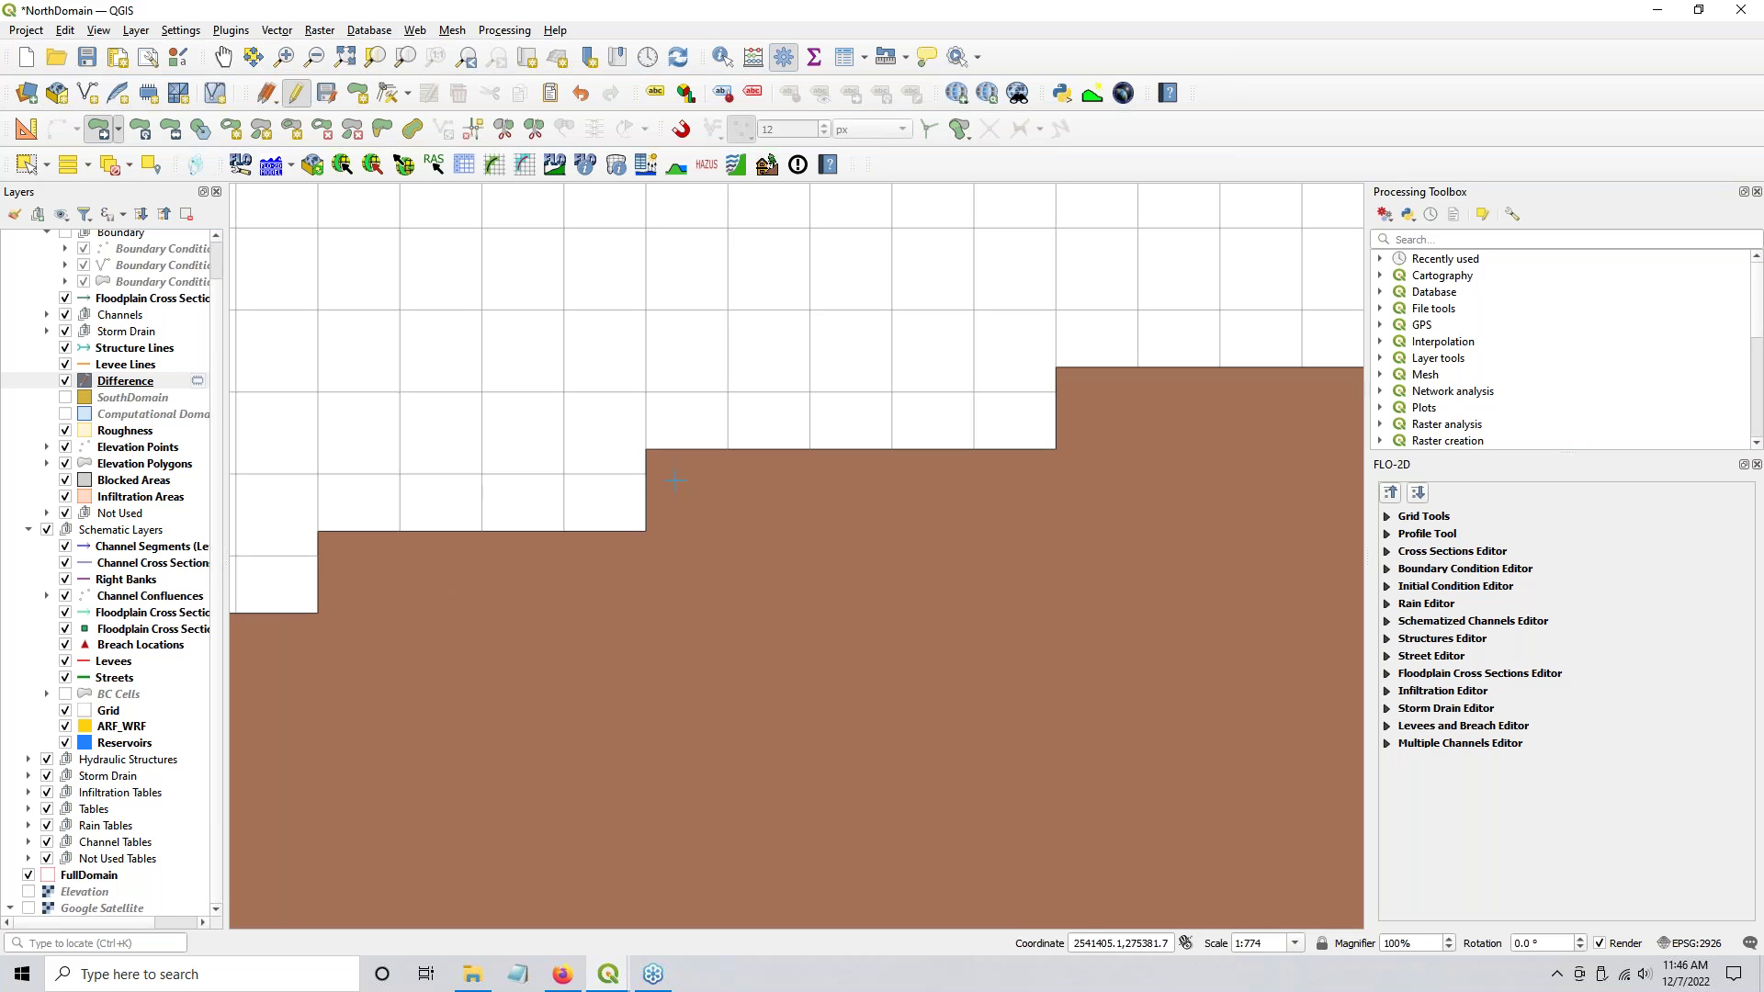
left_click(329, 94)
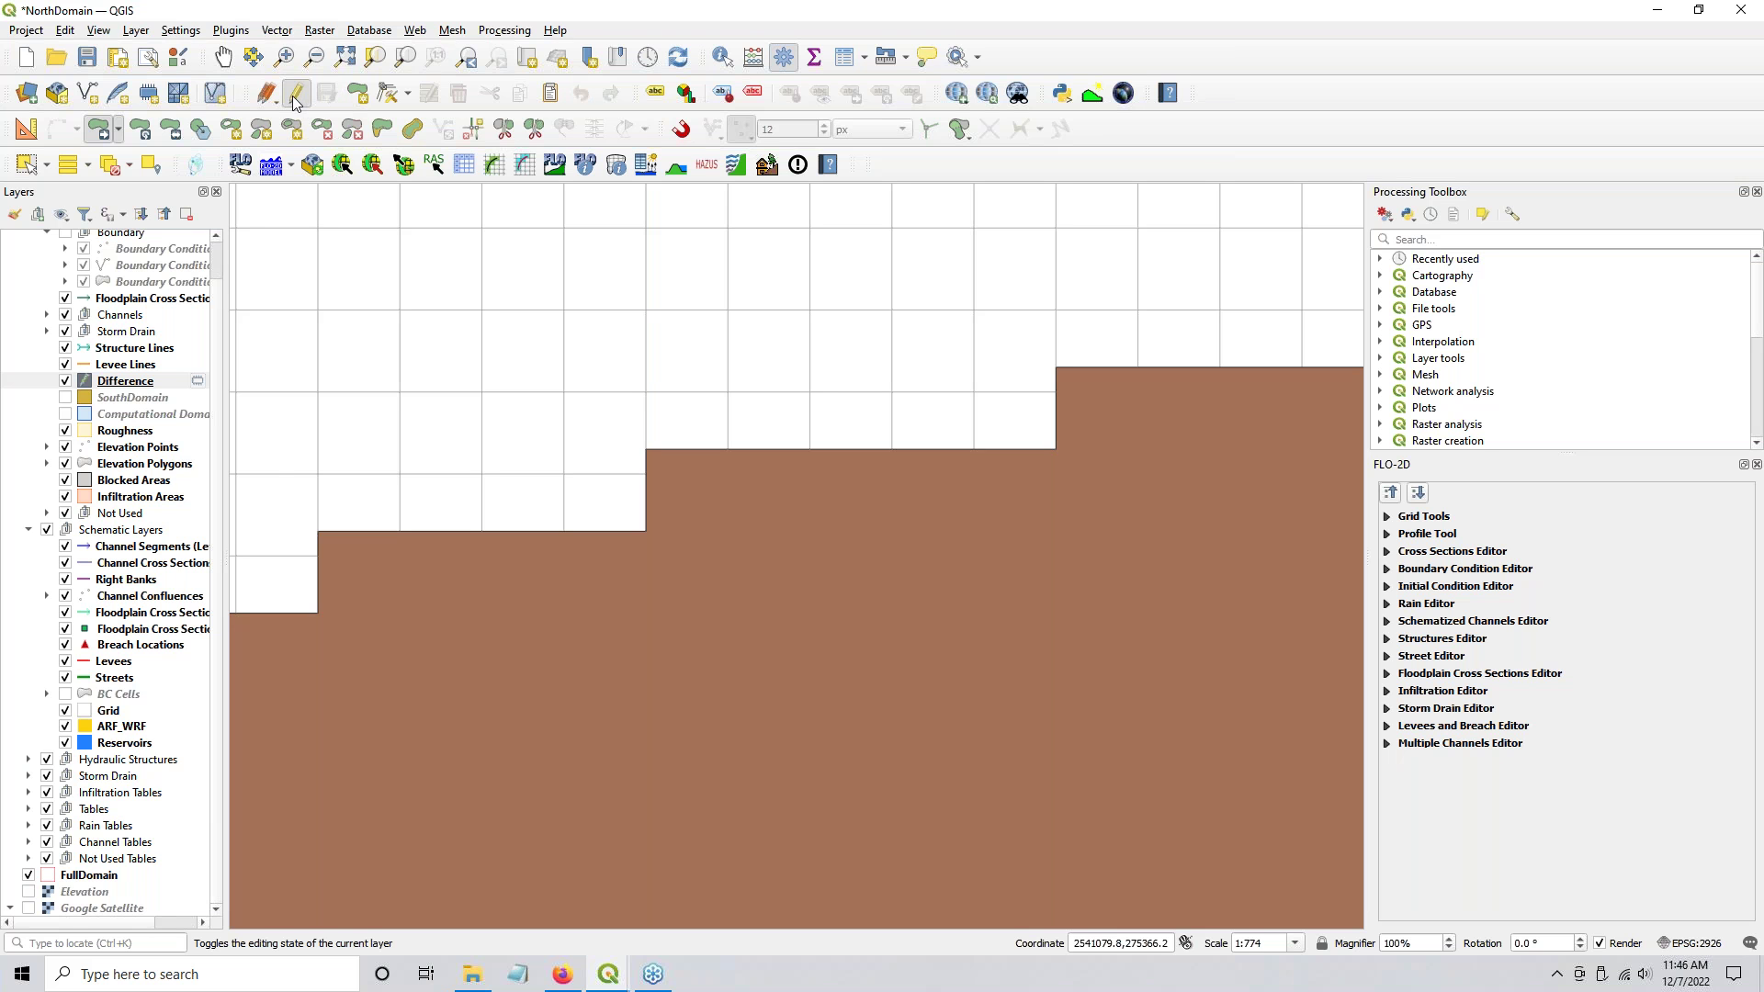
left_click(293, 94)
Step: Reopen the Difference layer for editing and activate the Vertex Tool for its overhanging eastern end
scroll(964, 637, "down", 4)
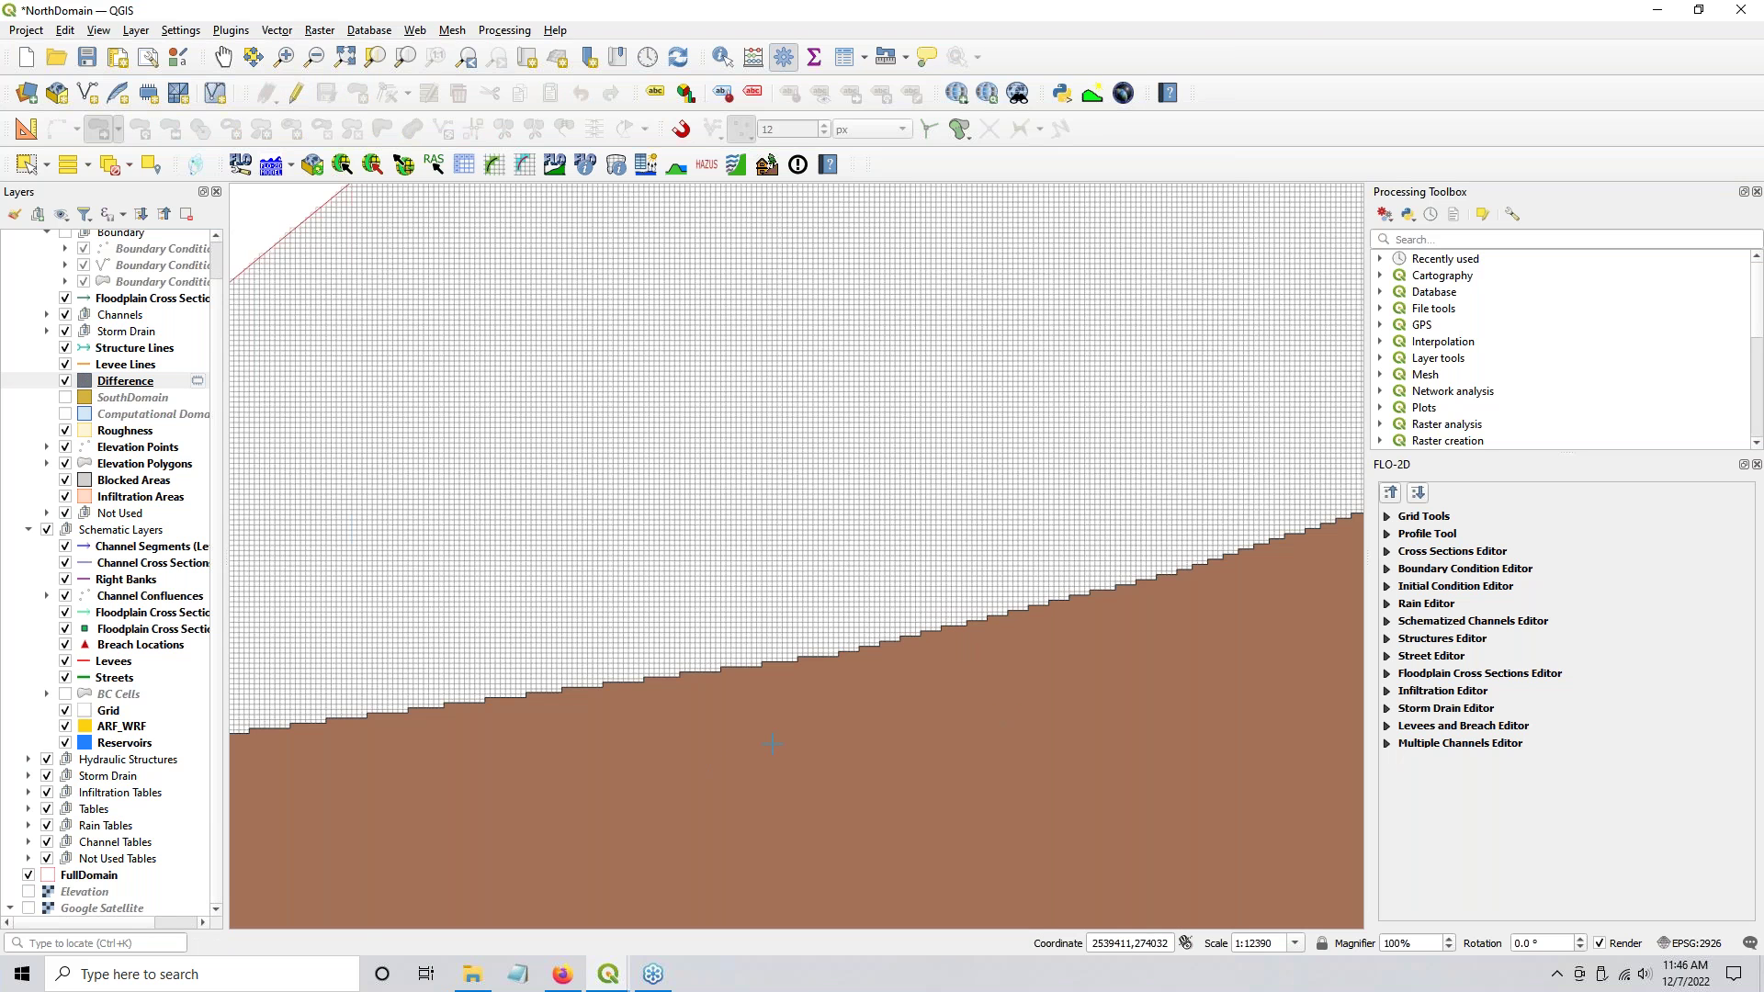
left_click_drag(773, 744, 932, 501)
scroll(932, 499, "down", 2)
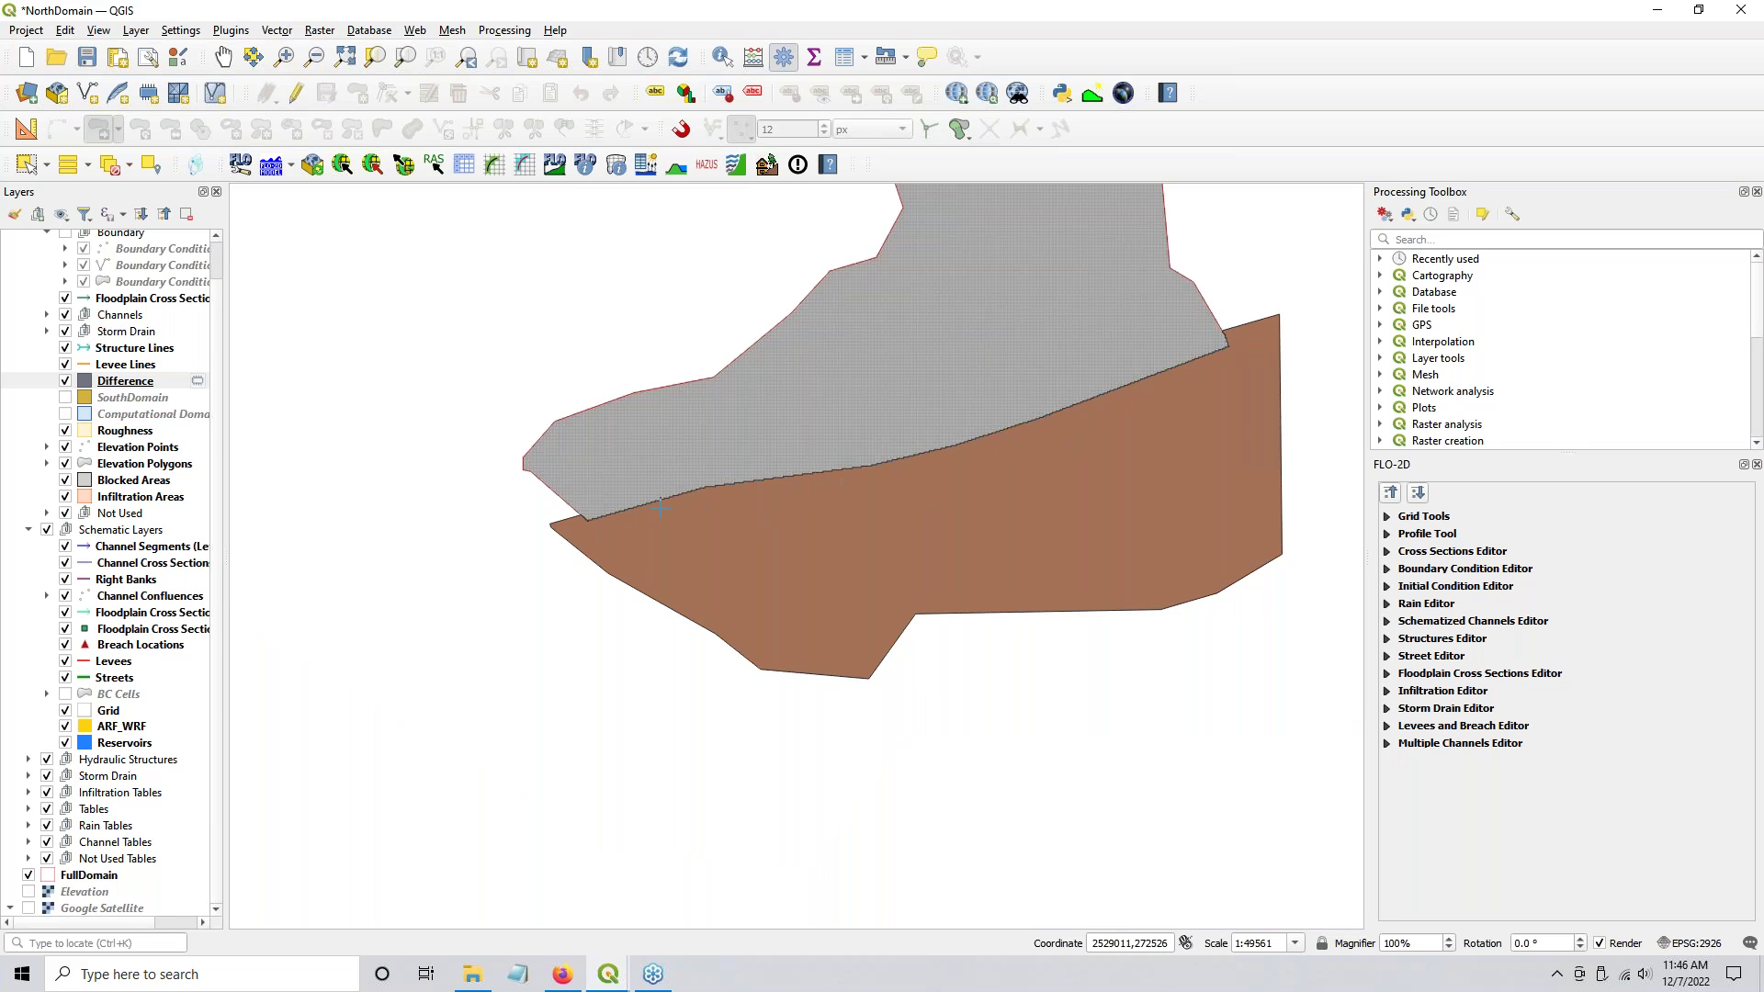
left_click_drag(1317, 382, 837, 464)
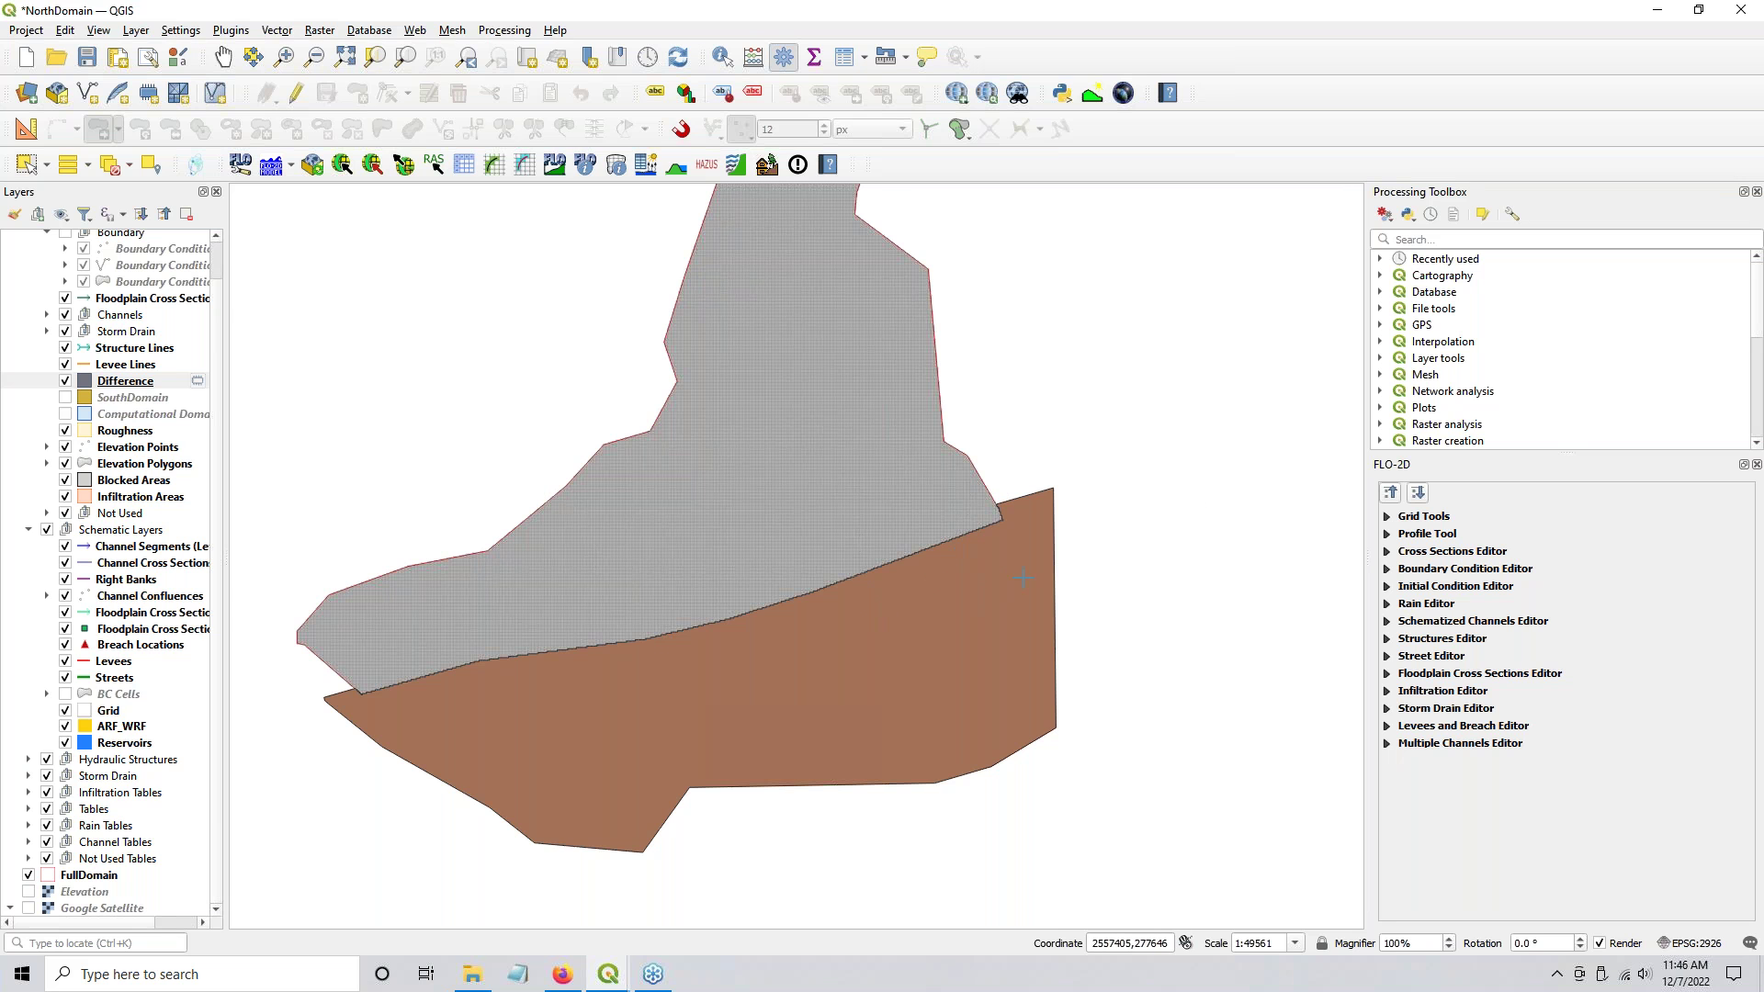
scroll(1023, 577, "up", 2)
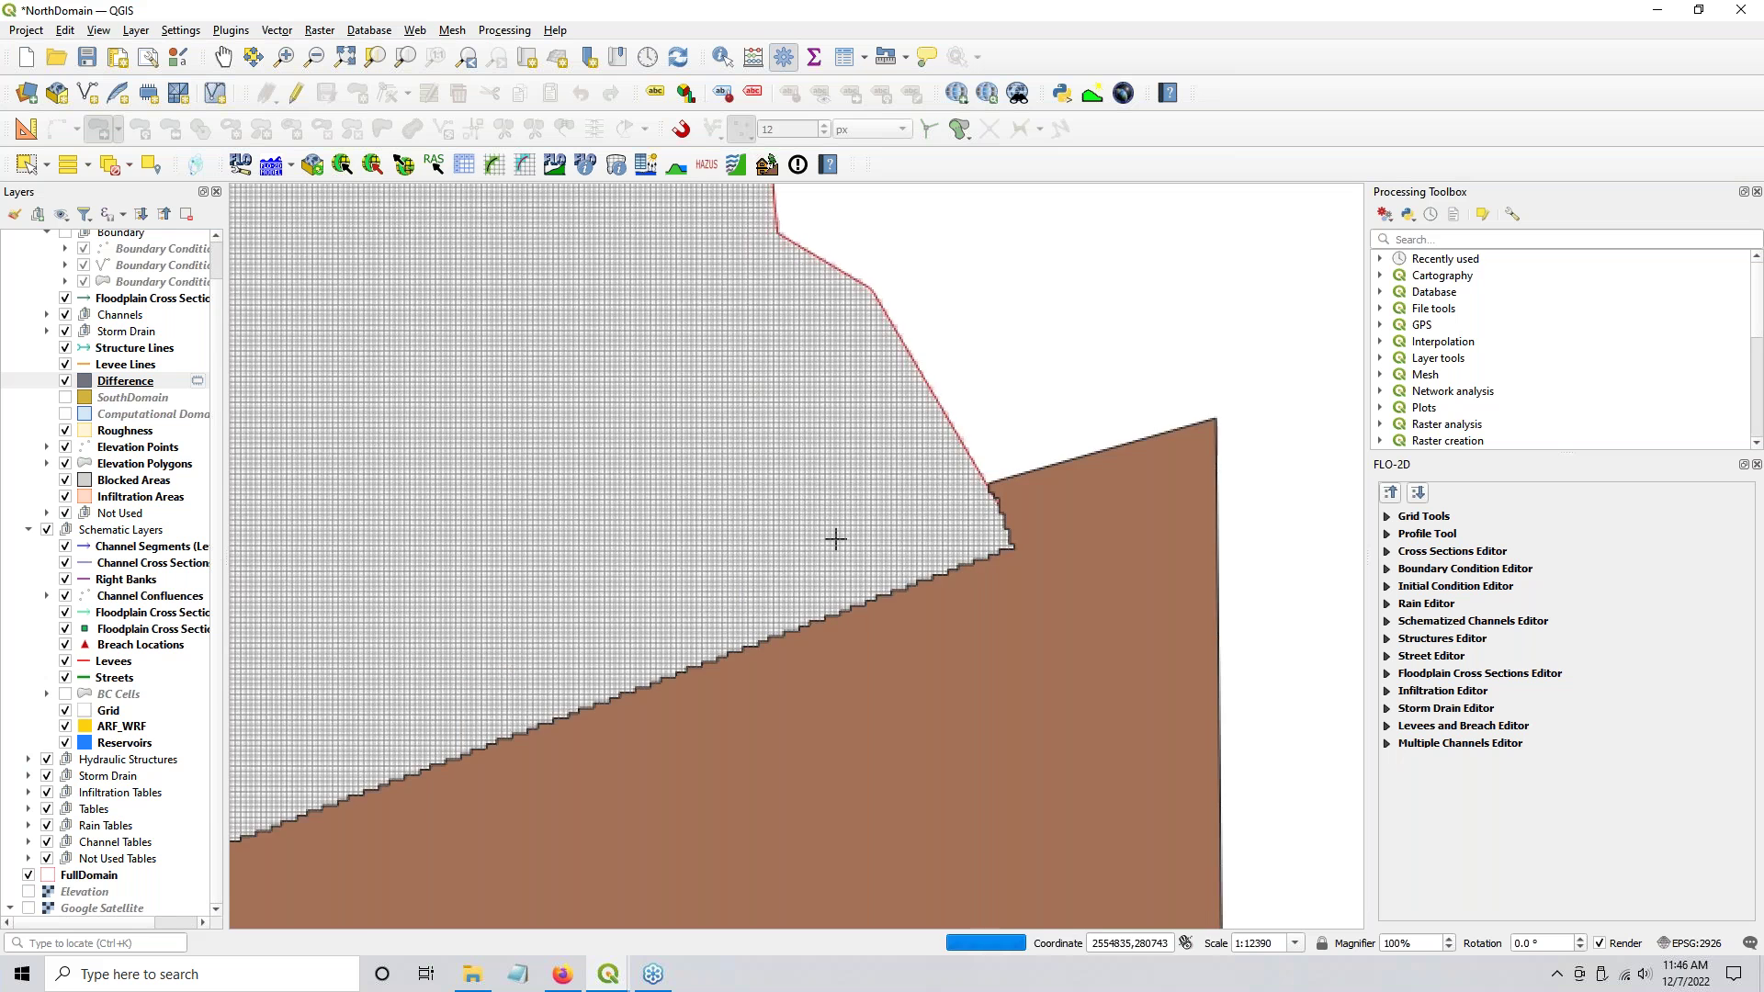
left_click_drag(1077, 624, 958, 649)
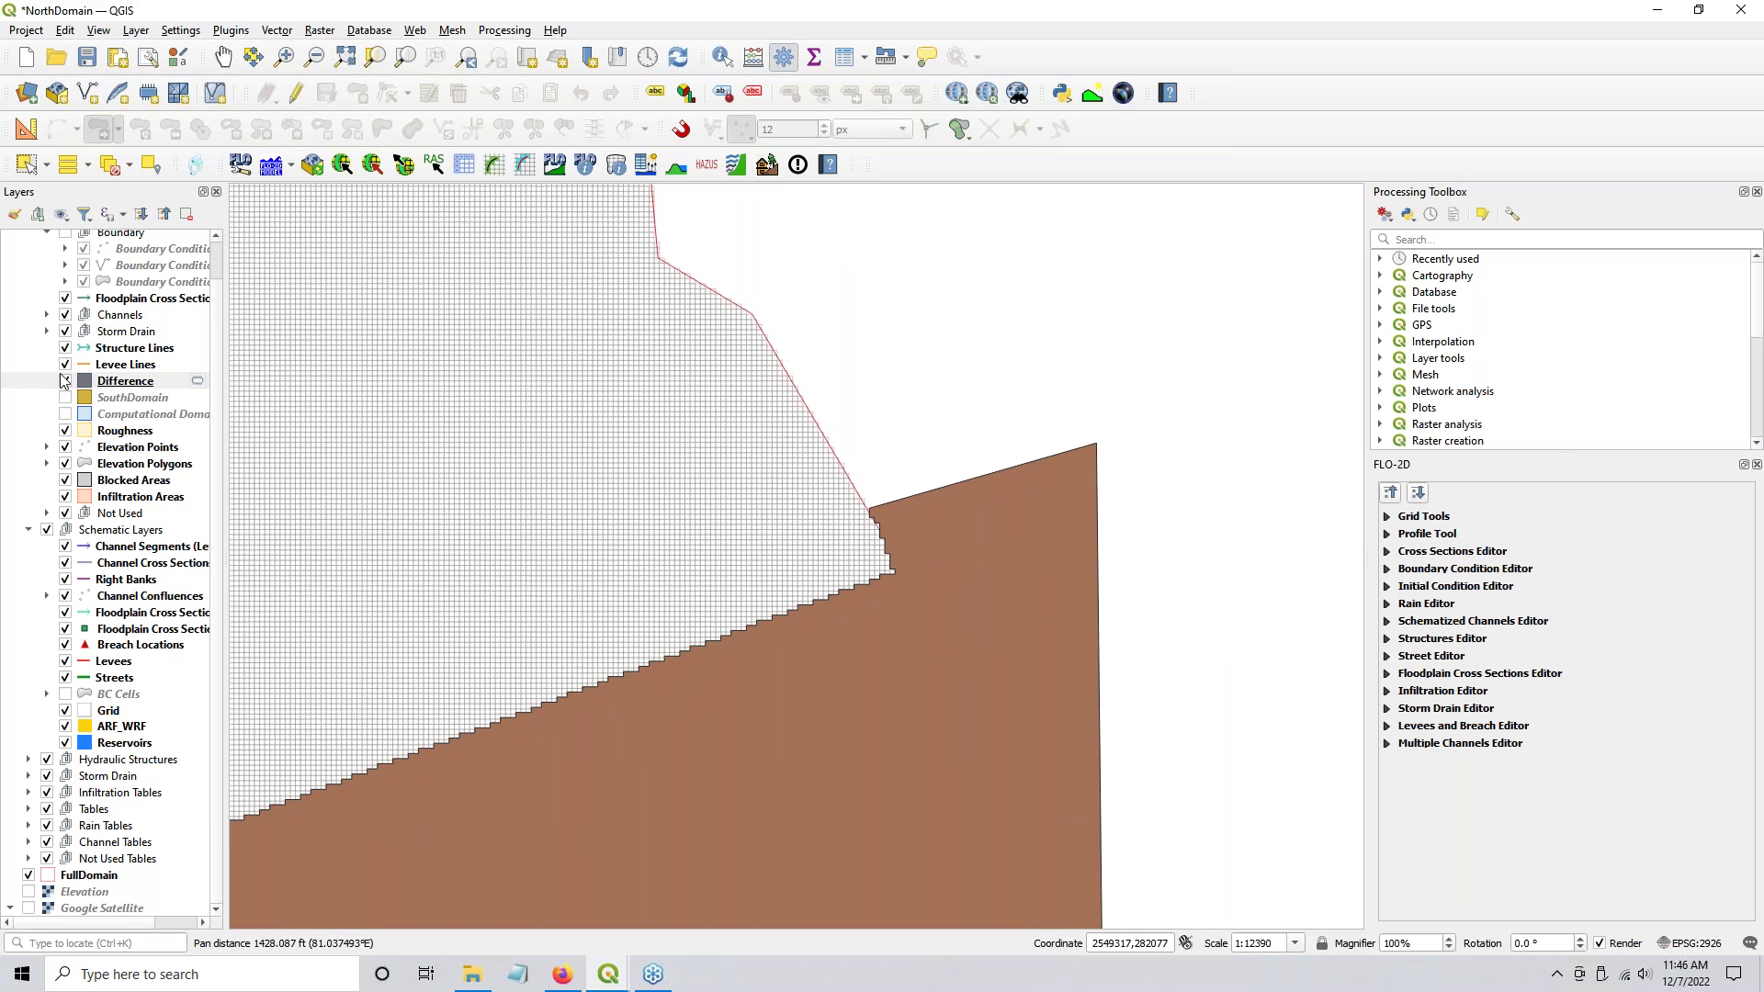
left_click(119, 382)
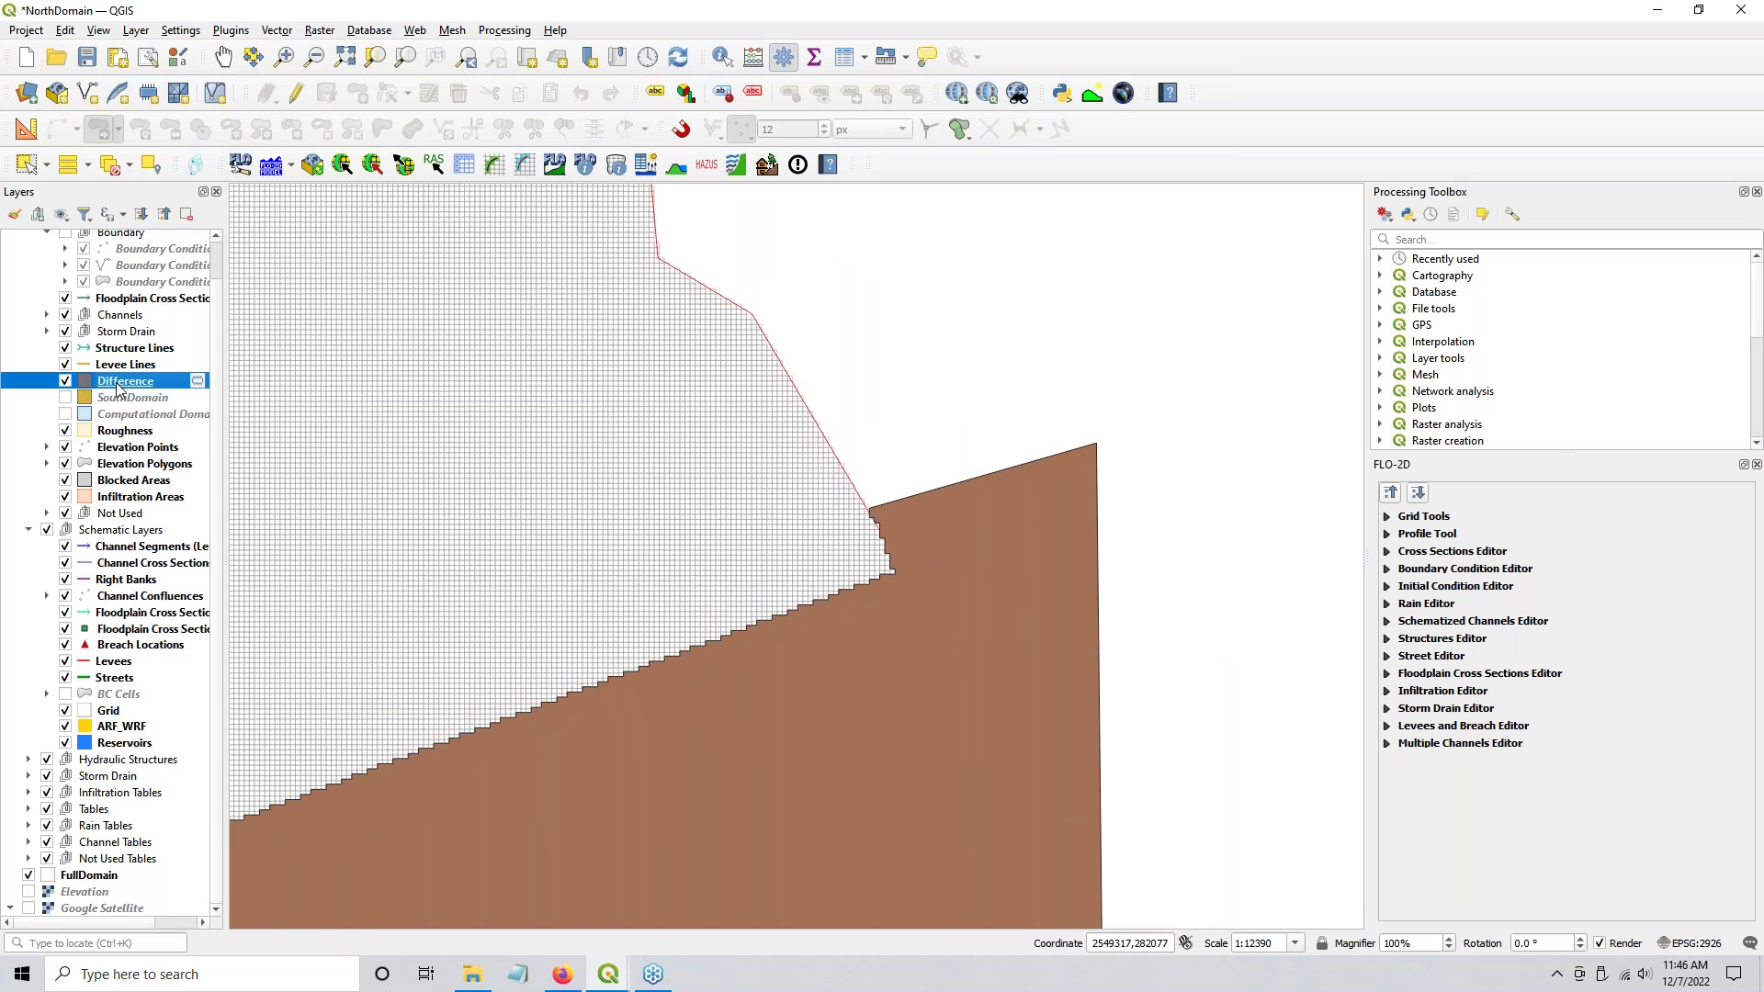
left_click(294, 94)
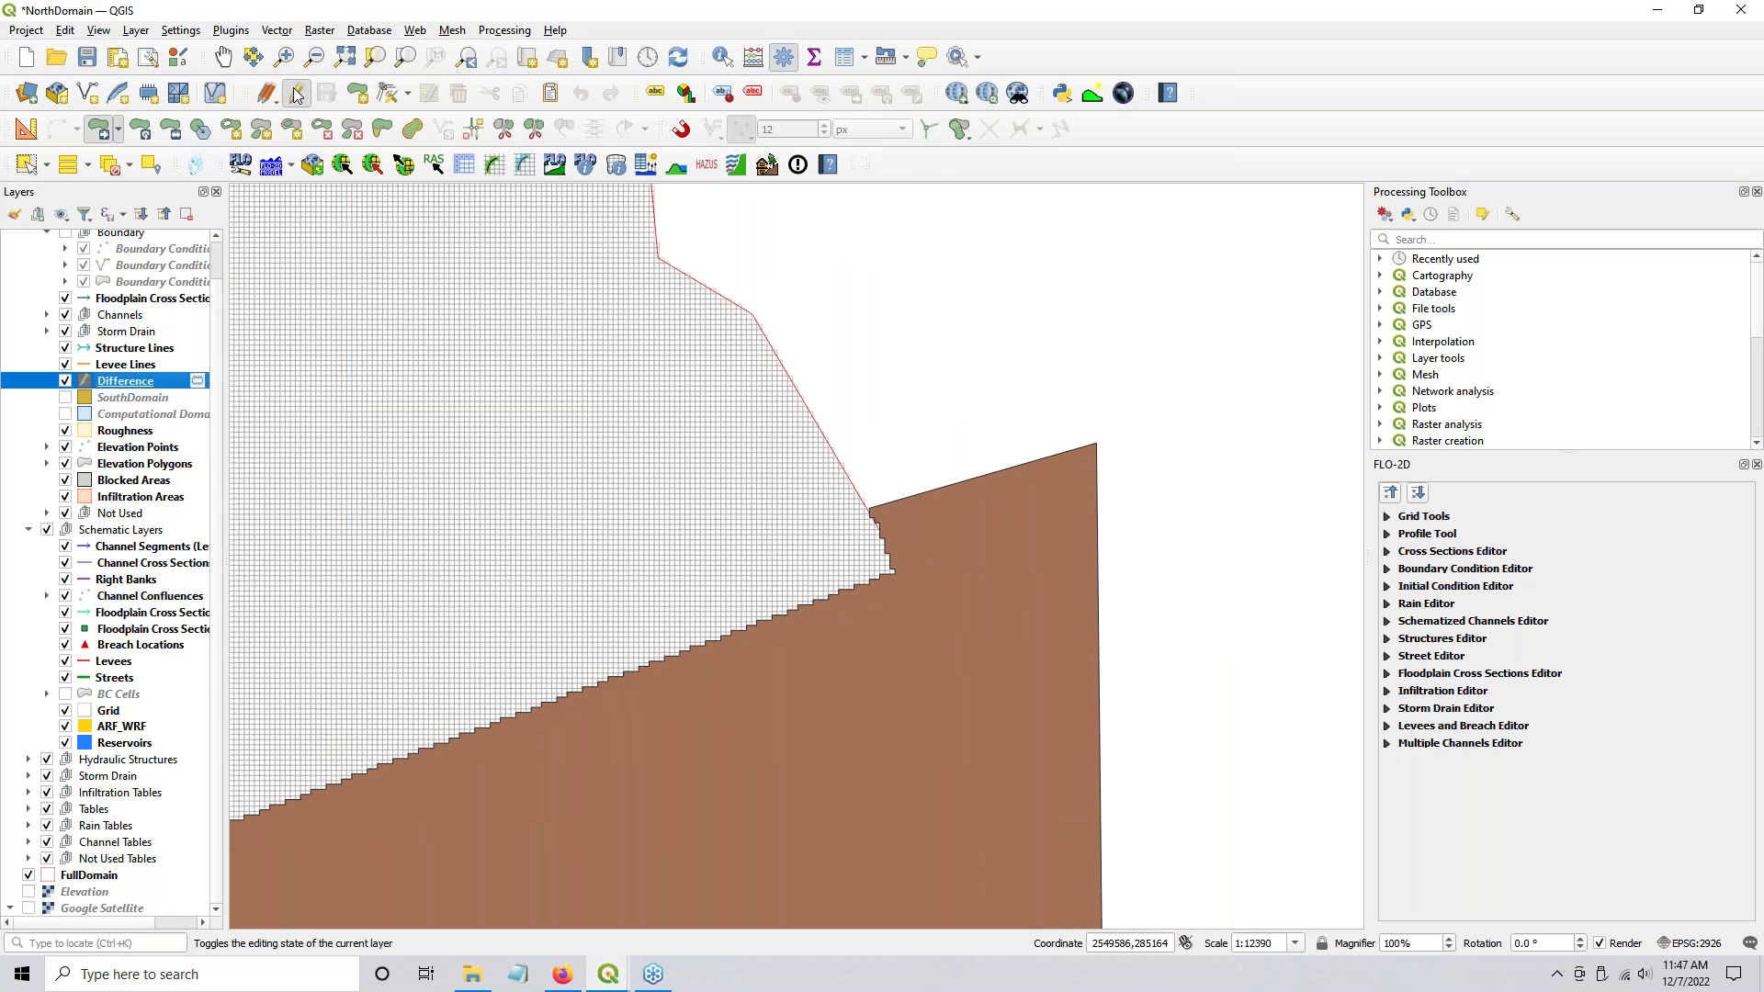
left_click(386, 95)
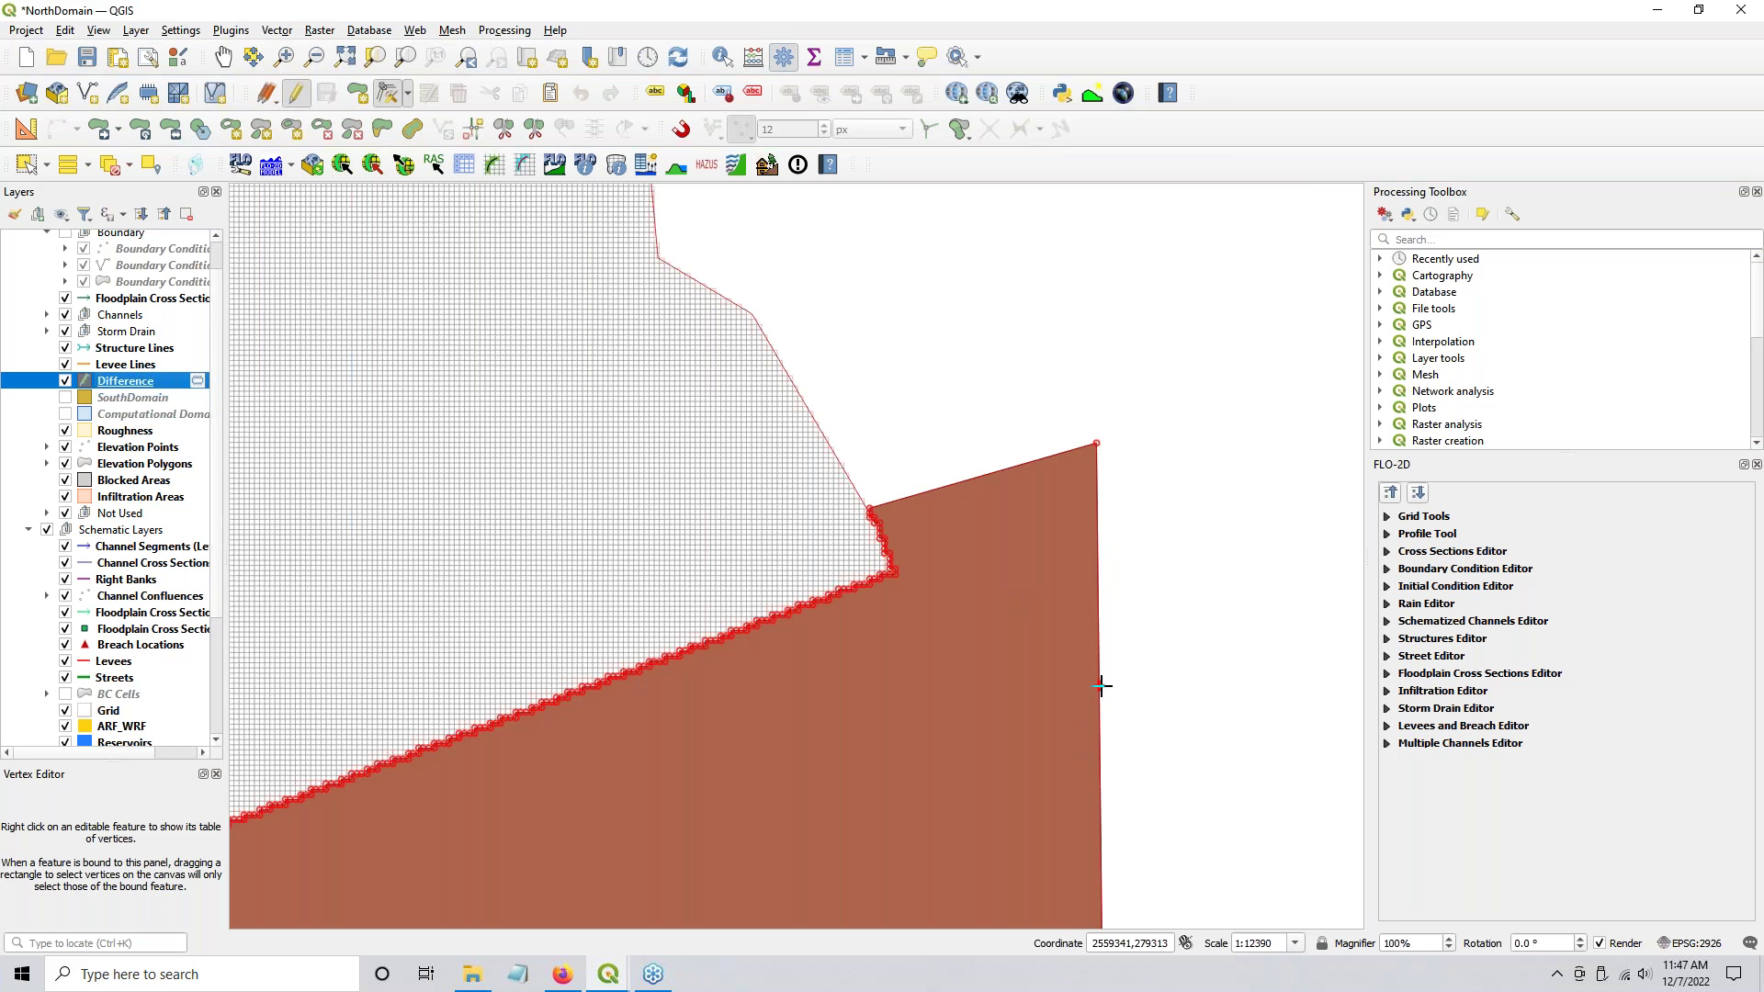
Step: Move the Difference polygon's northeast corner vertex inward to just east of the north grid's southeastern corner
left_click_drag(1142, 696, 1102, 350)
scroll(1102, 349, "down", 1)
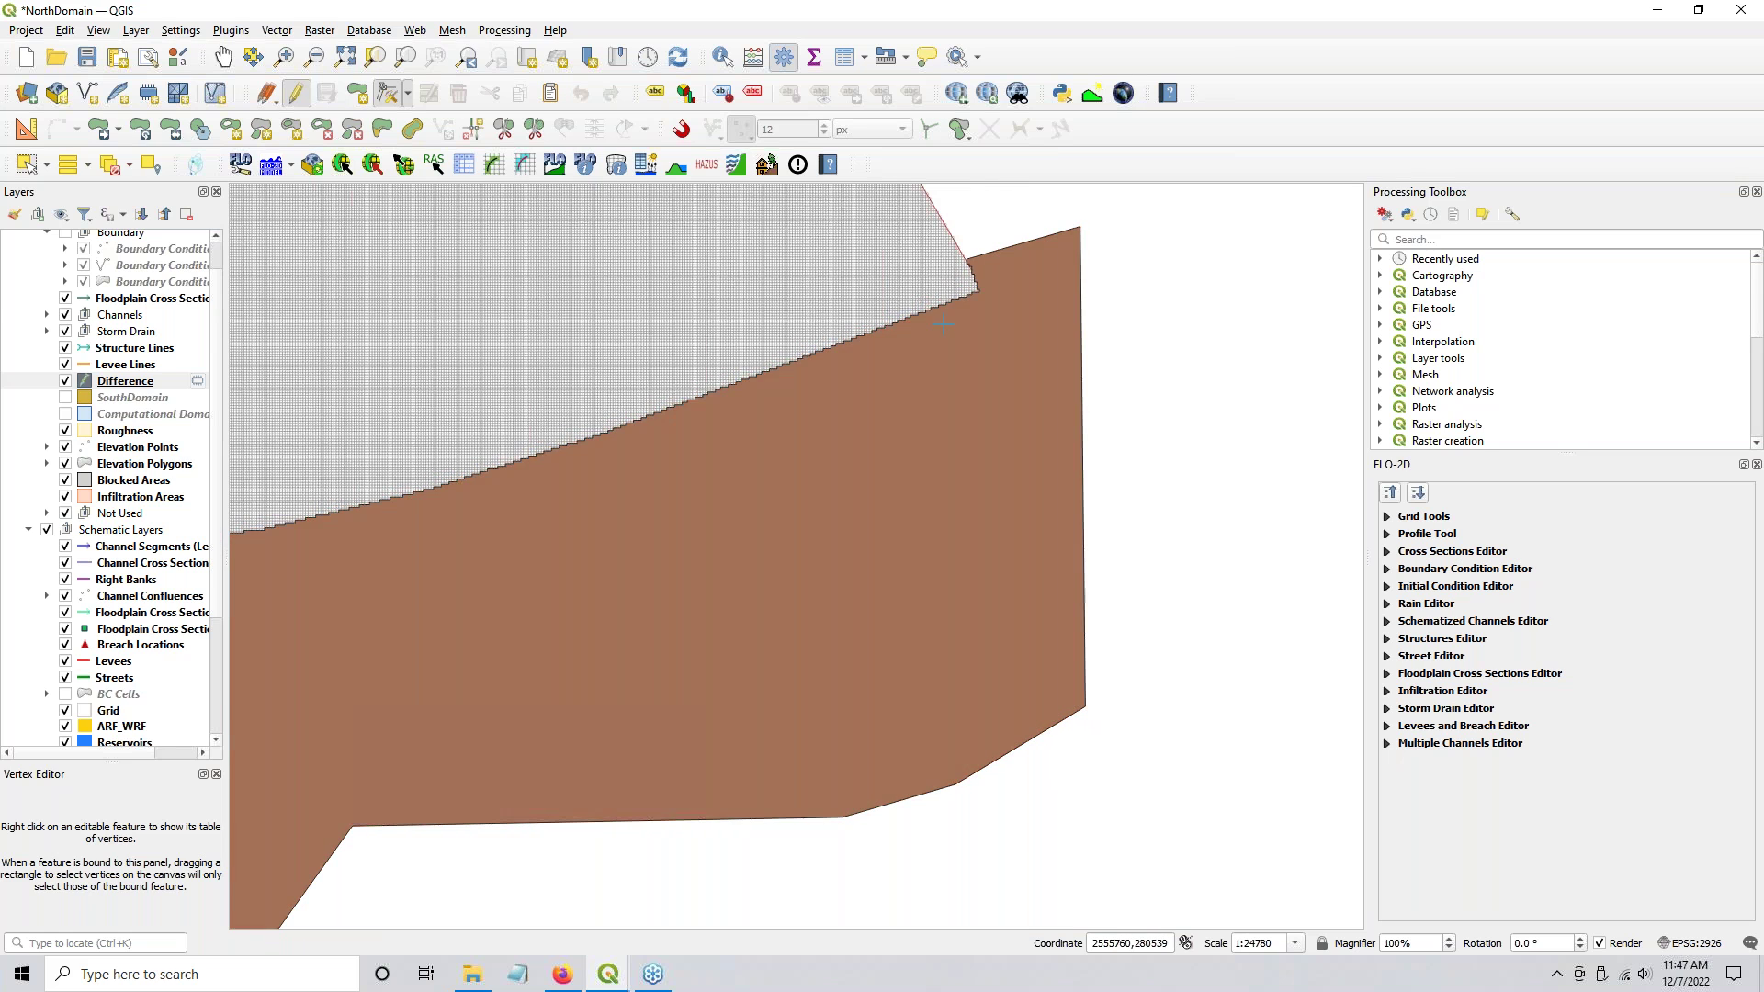
left_click_drag(985, 402, 886, 598)
scroll(891, 478, "up", 1)
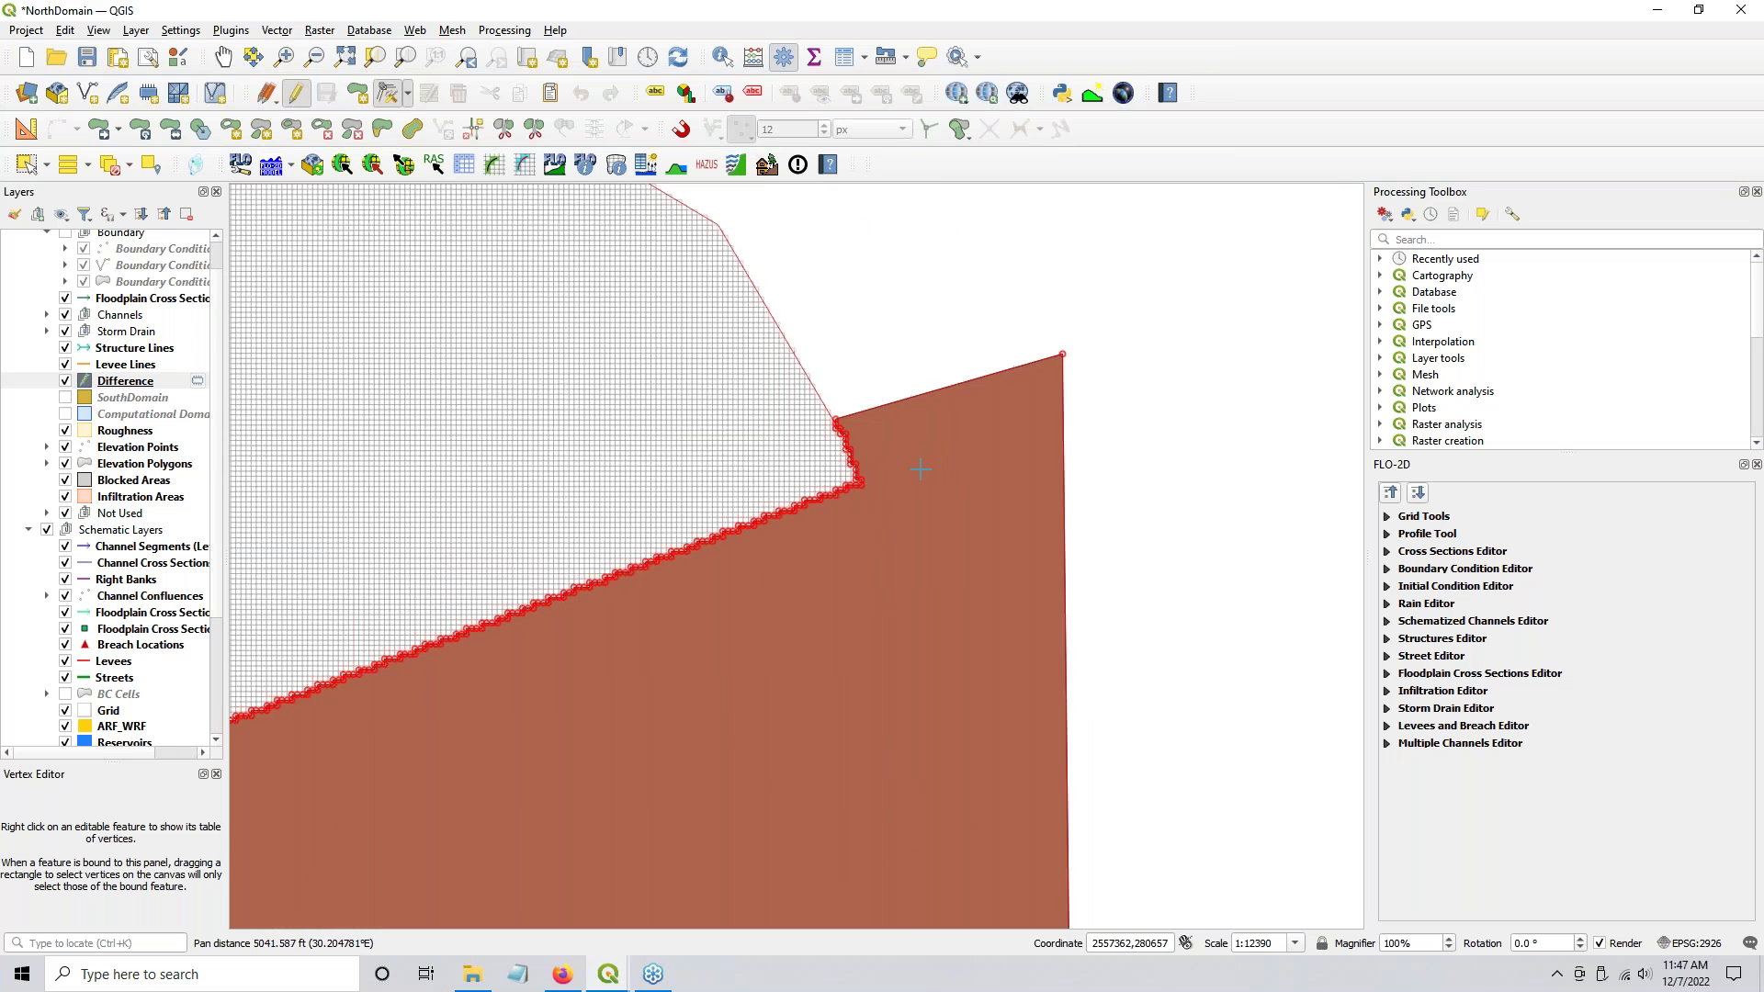
left_click(1064, 355)
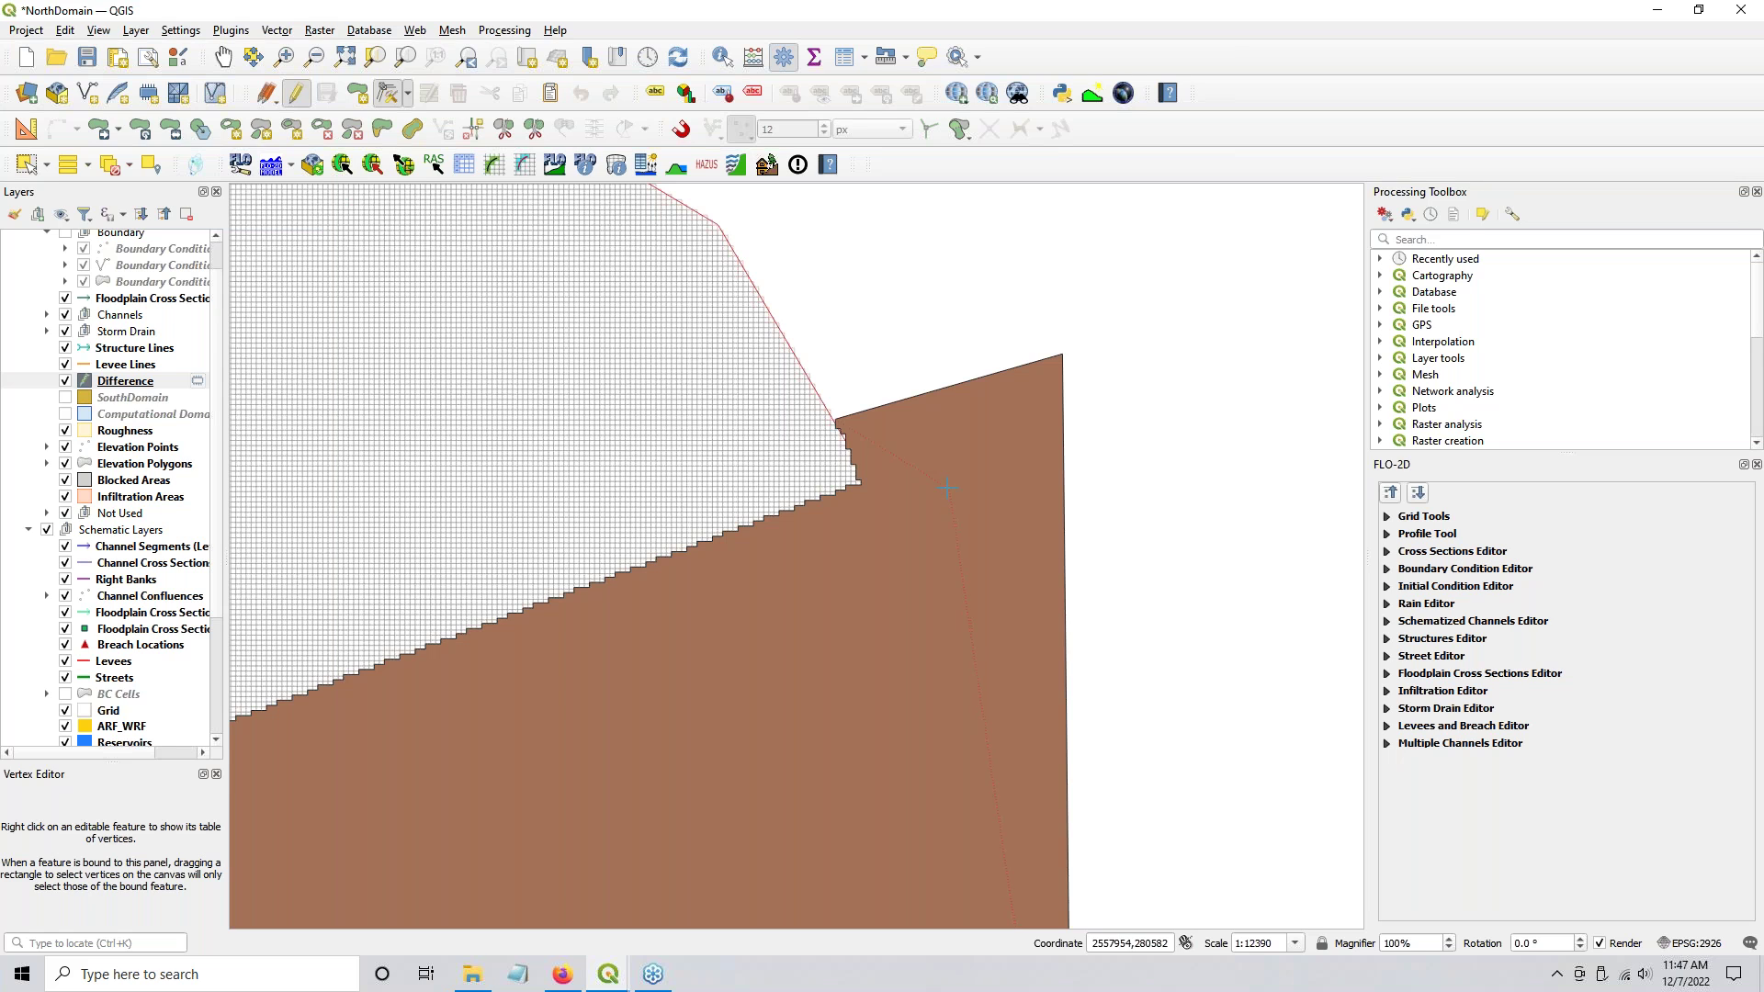
left_click(884, 486)
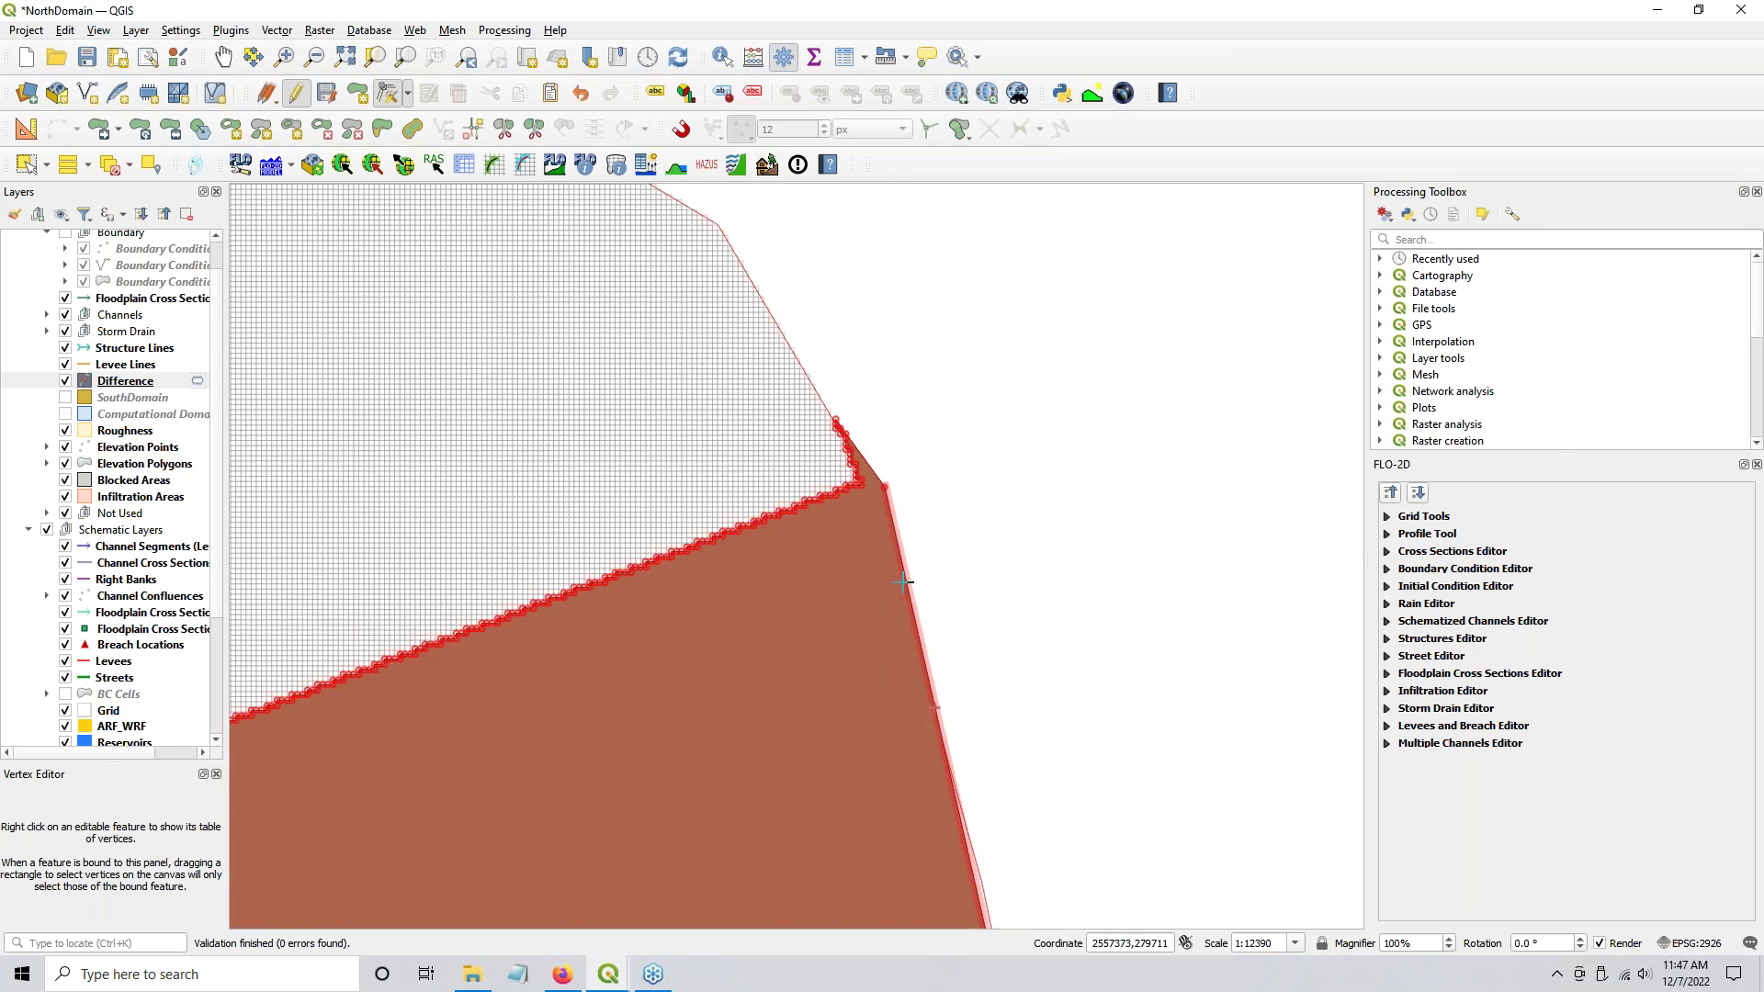
Step: Delete the Difference polygon's stepped vertices along the grid's eastern edge, including the stray ones left at the corner
scroll(707, 446, "up", 1)
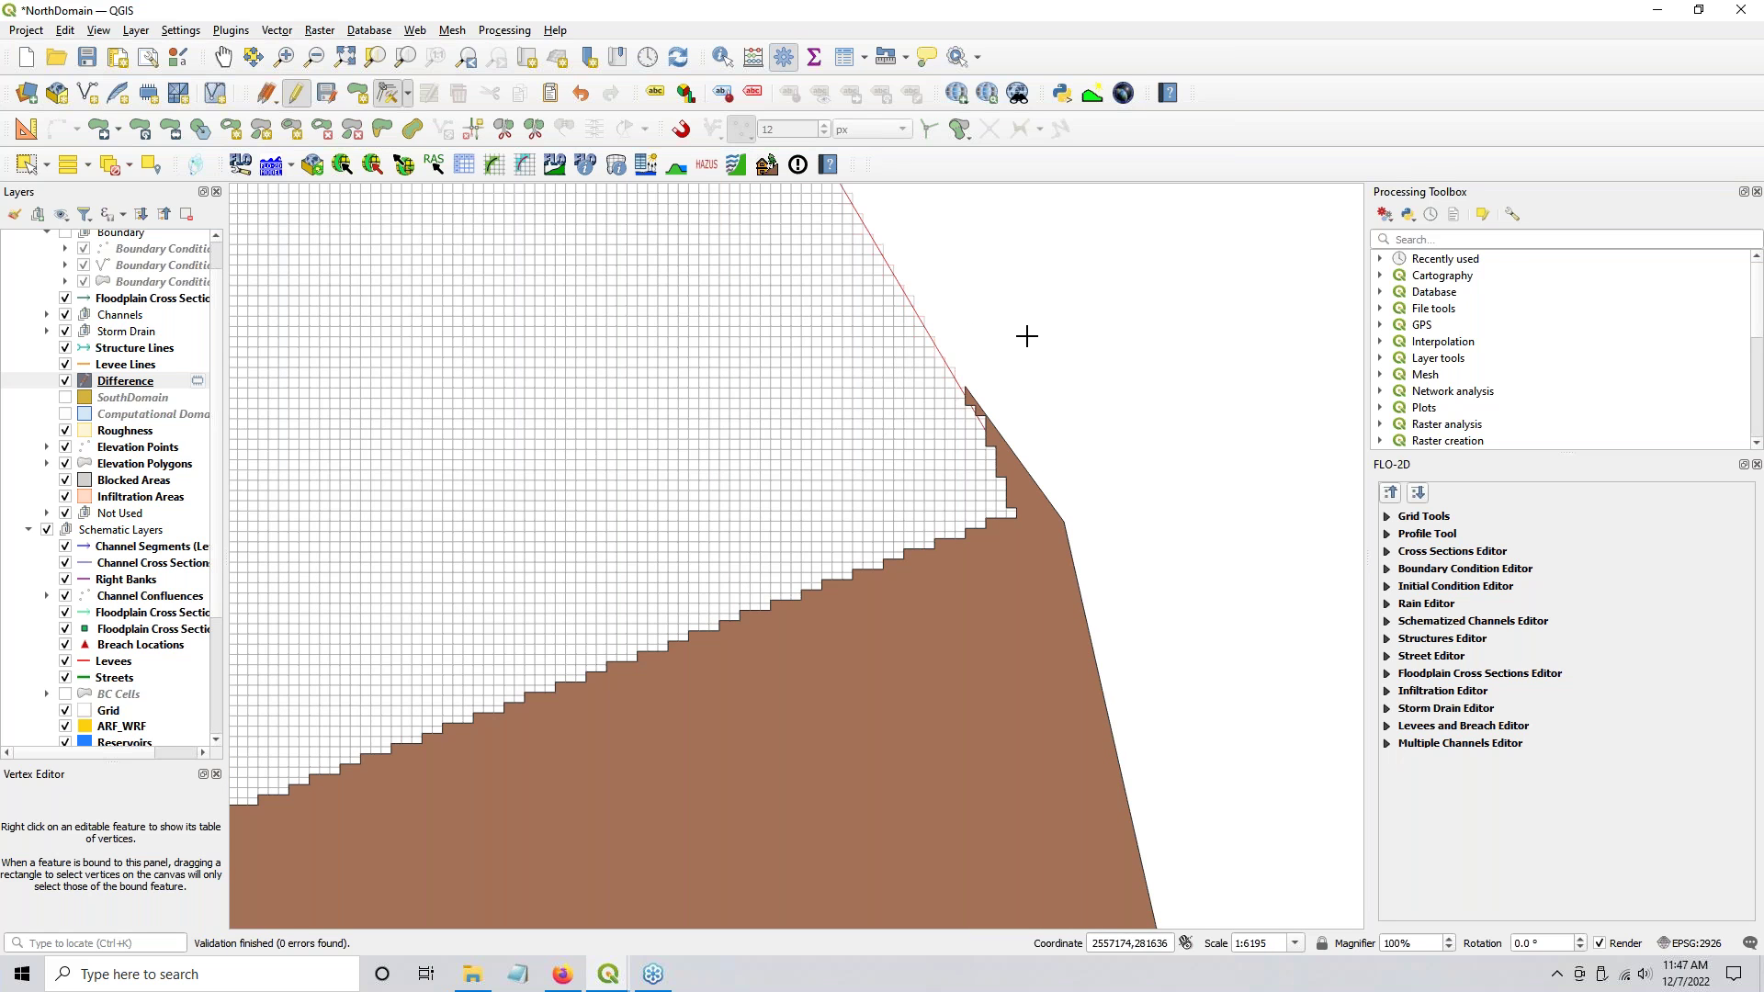
left_click_drag(818, 317, 1058, 496)
key("Delete")
scroll(996, 492, "up", 1)
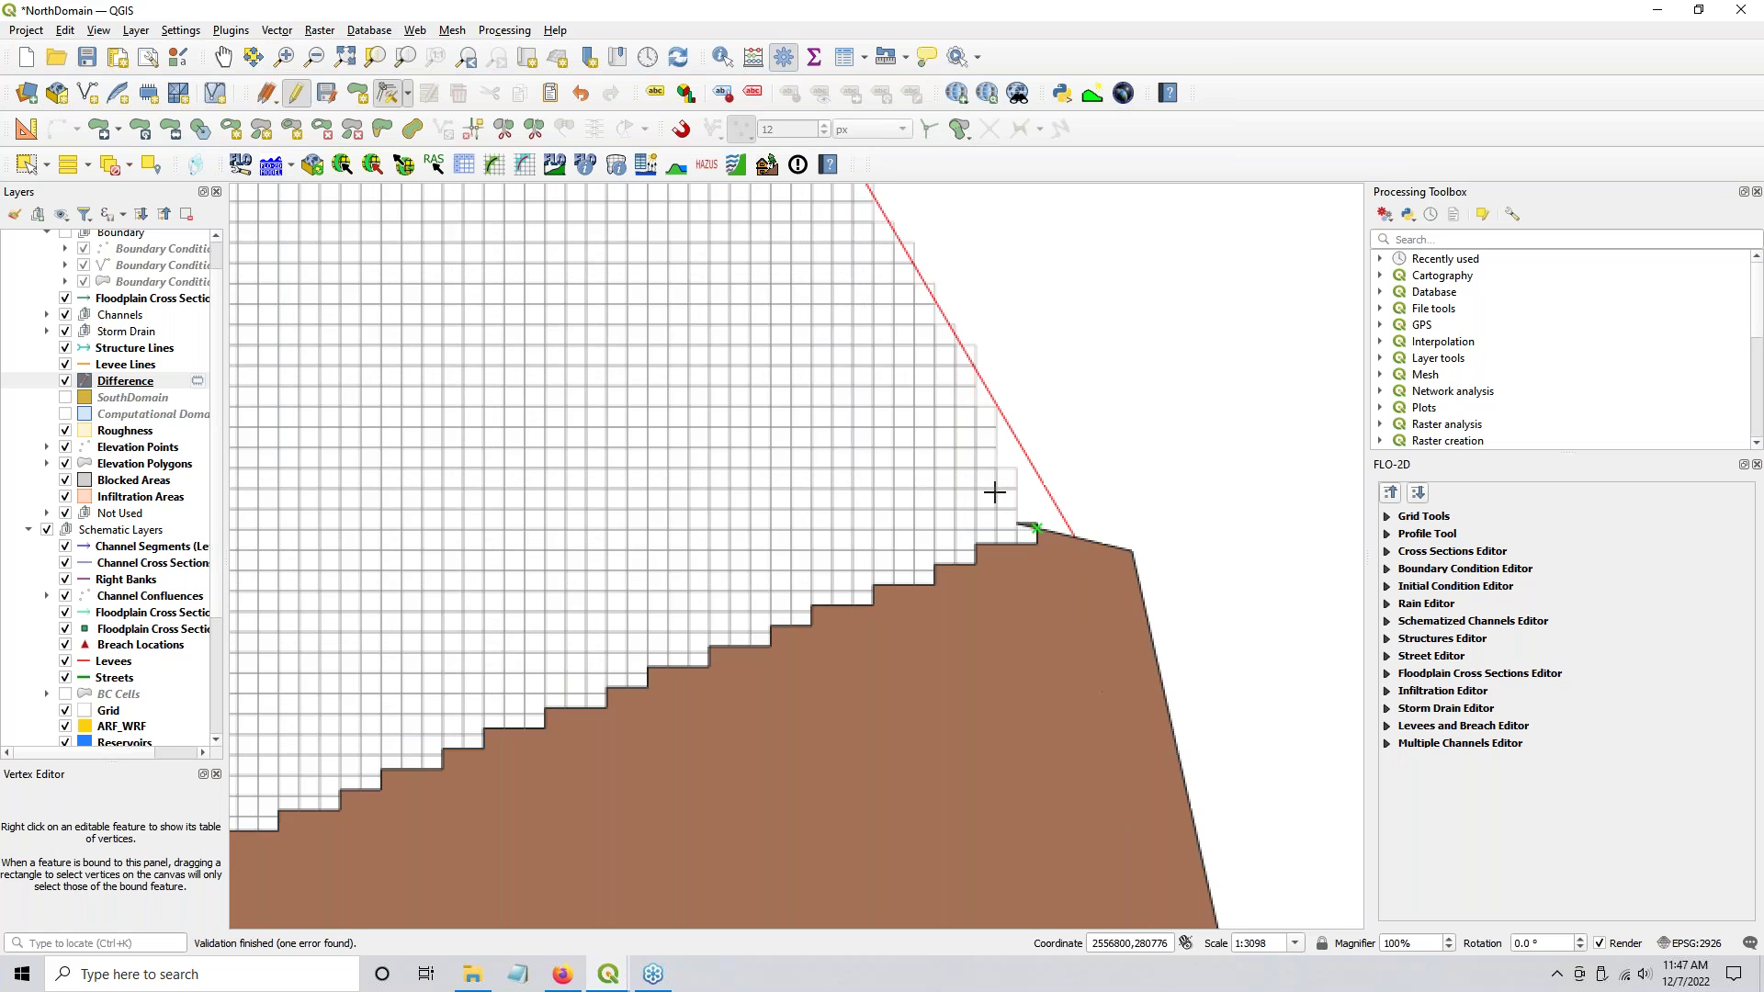
left_click_drag(1001, 510, 1029, 526)
left_click_drag(1037, 527, 1049, 527)
key("Delete")
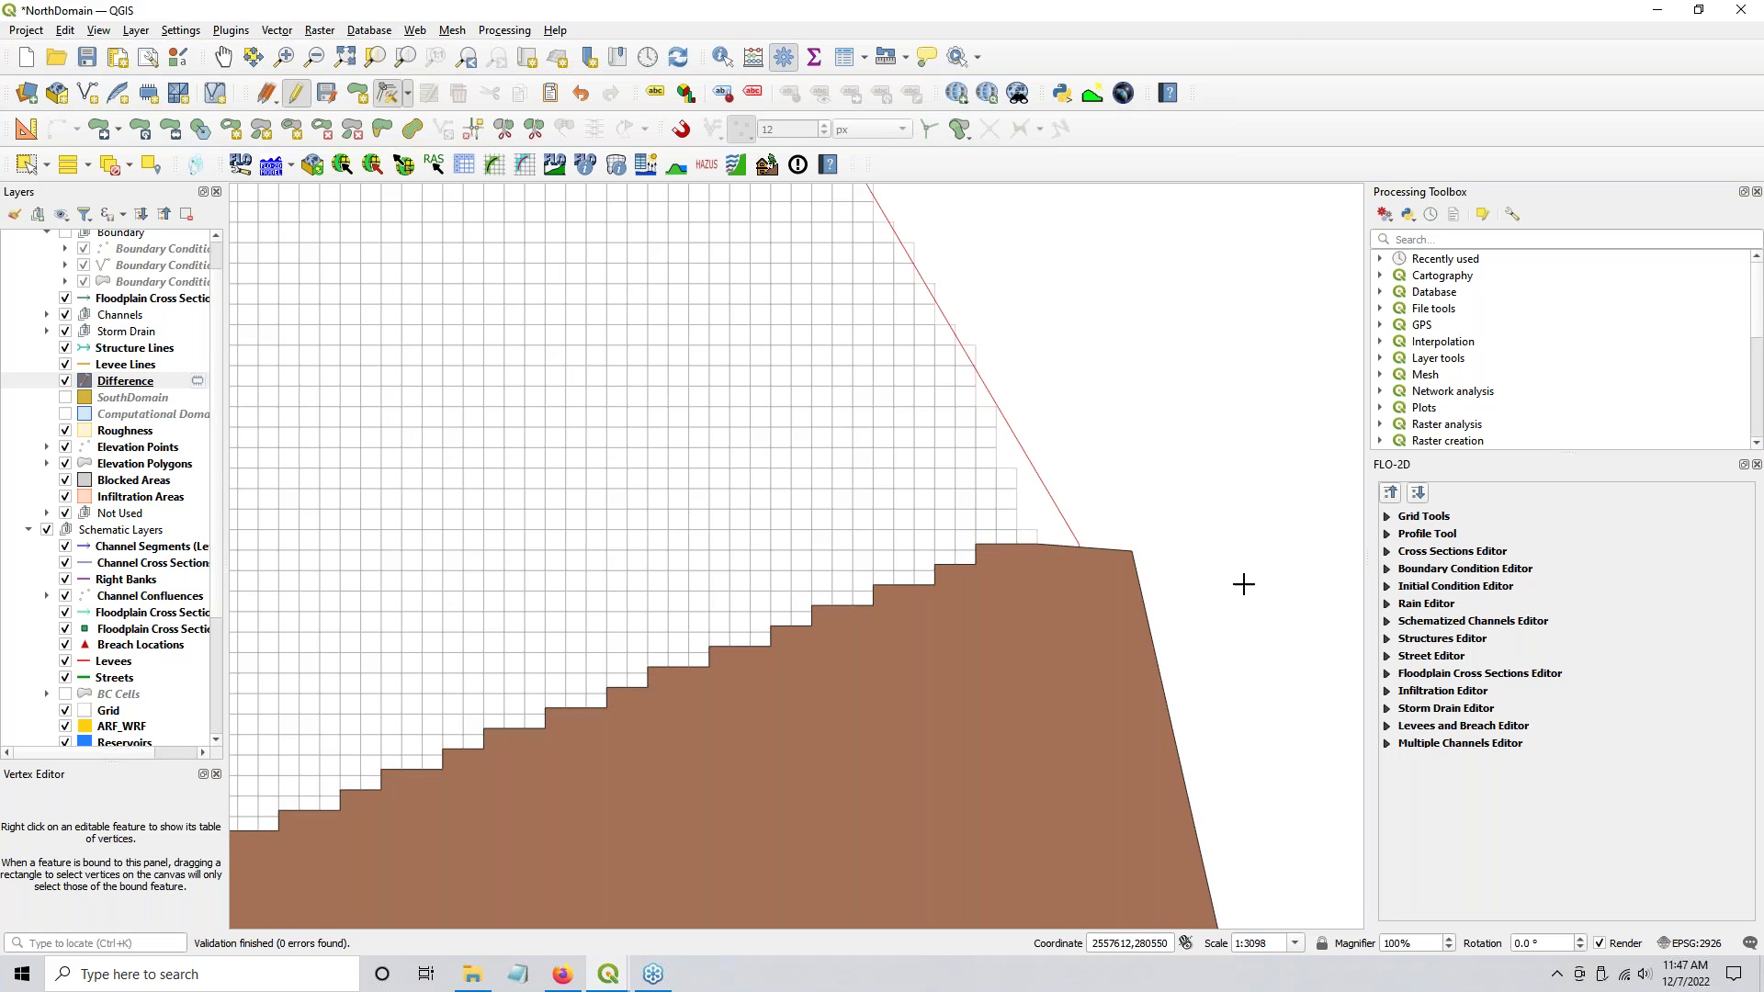
Step: Move the Difference polygon's northeast corner vertex onto the red domain outline, level with the adjoining grid edge
scroll(1232, 563, "down", 1)
scroll(1156, 330, "down", 1)
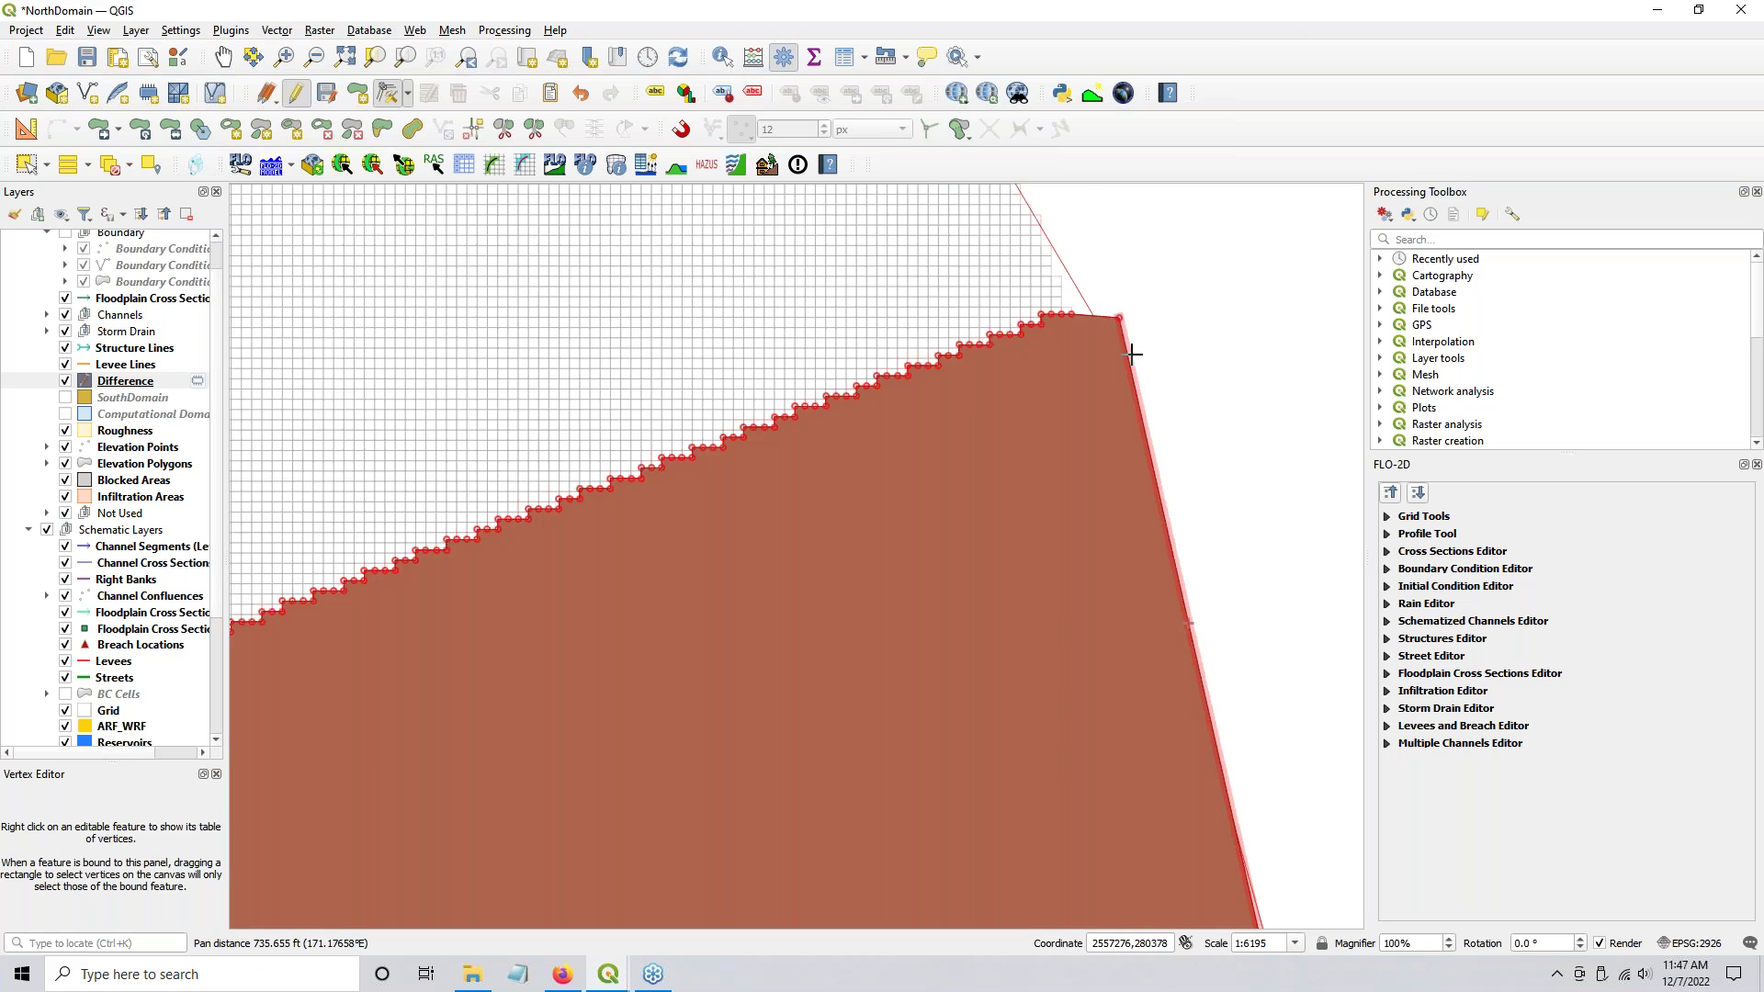
scroll(1212, 505, "down", 1)
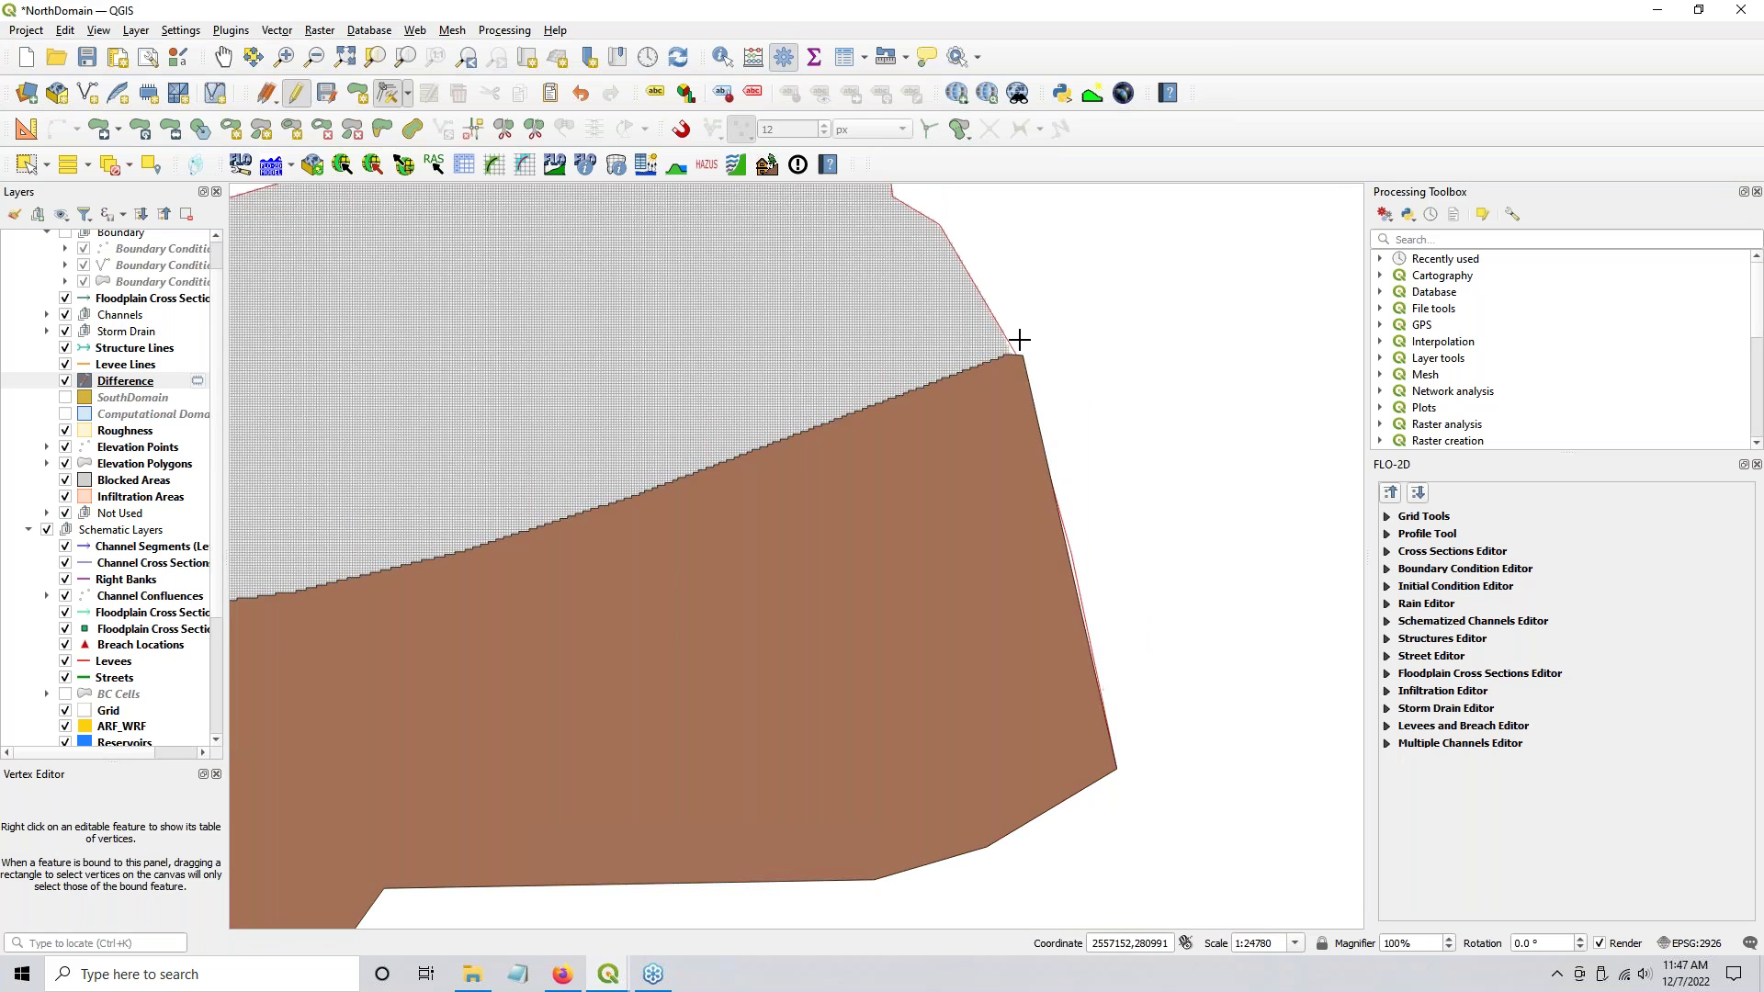
scroll(1038, 368, "up", 3)
left_click_drag(941, 299, 1069, 459)
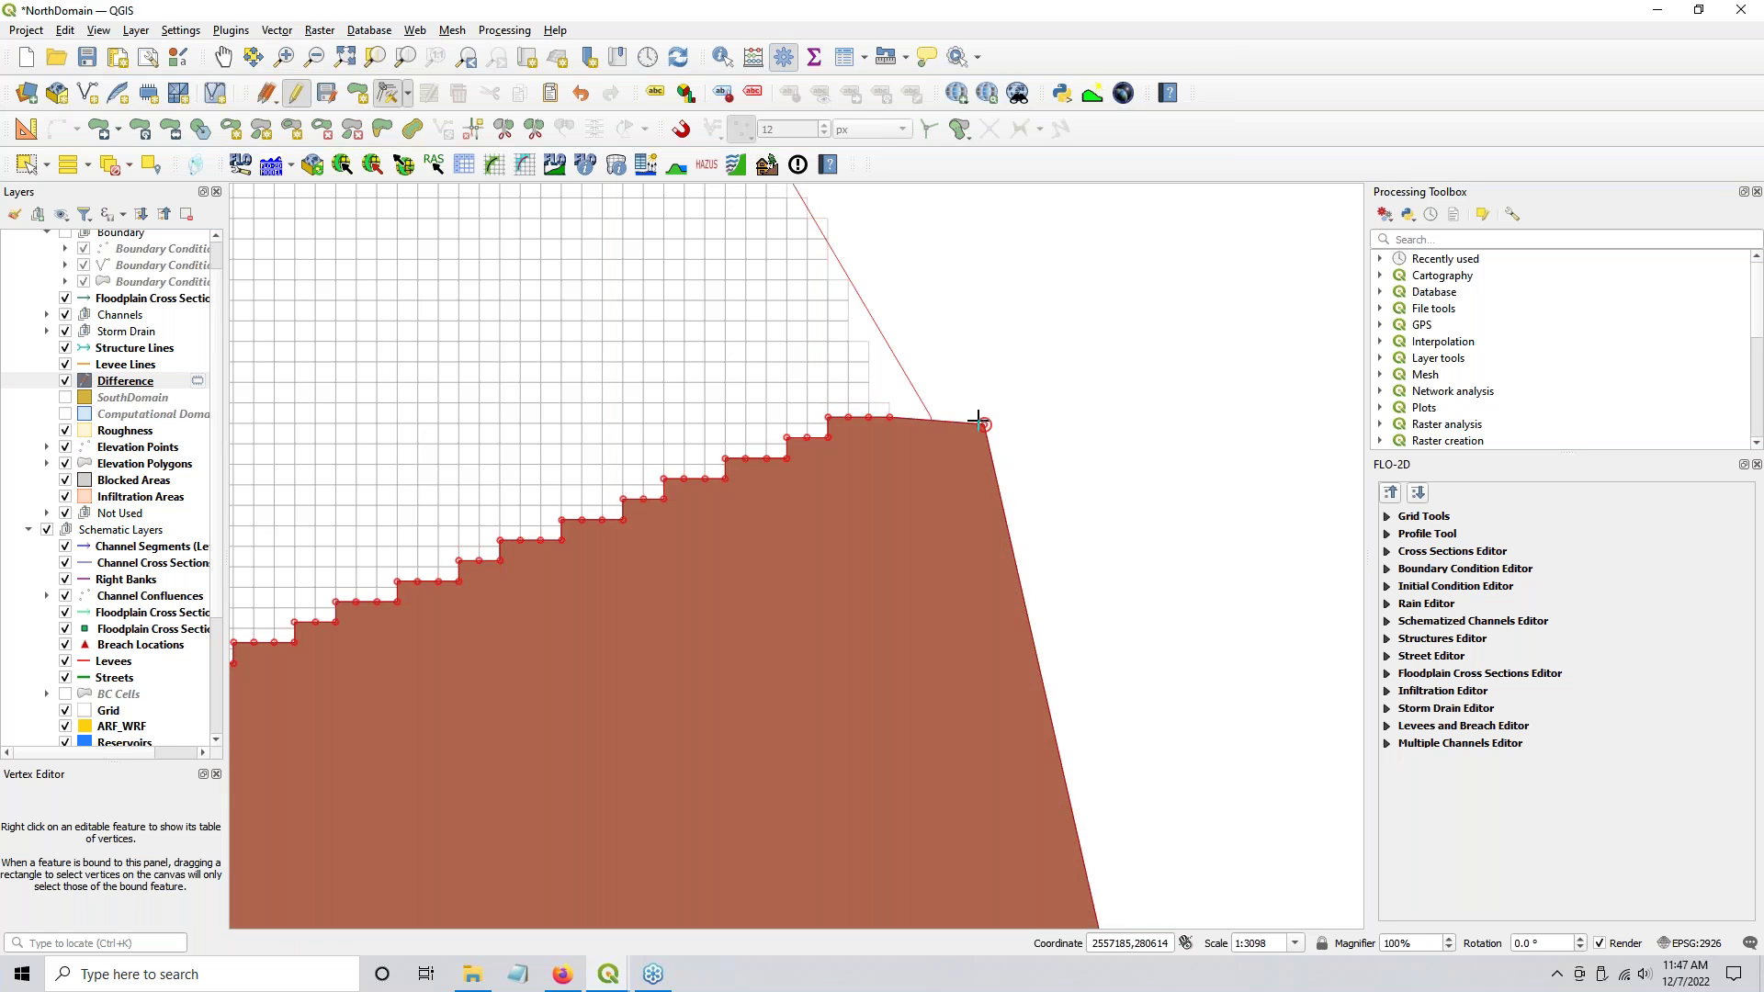
scroll(988, 414, "up", 1)
scroll(986, 413, "up", 1)
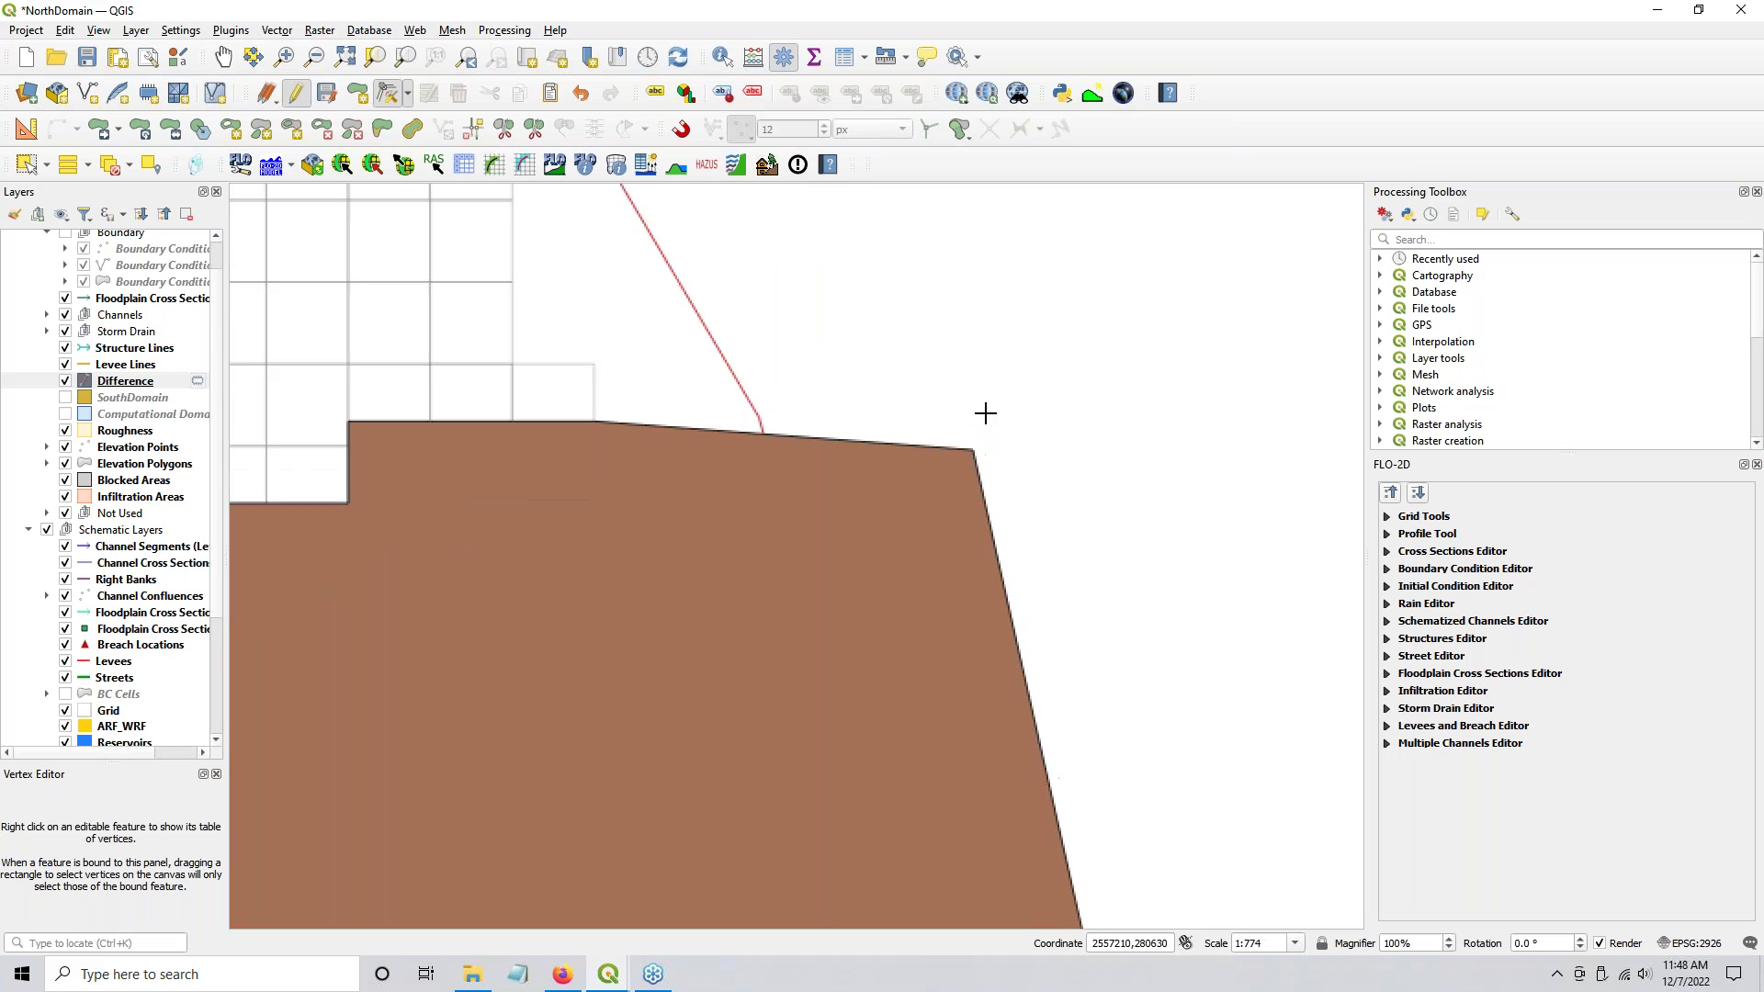
left_click_drag(1027, 382, 1125, 388)
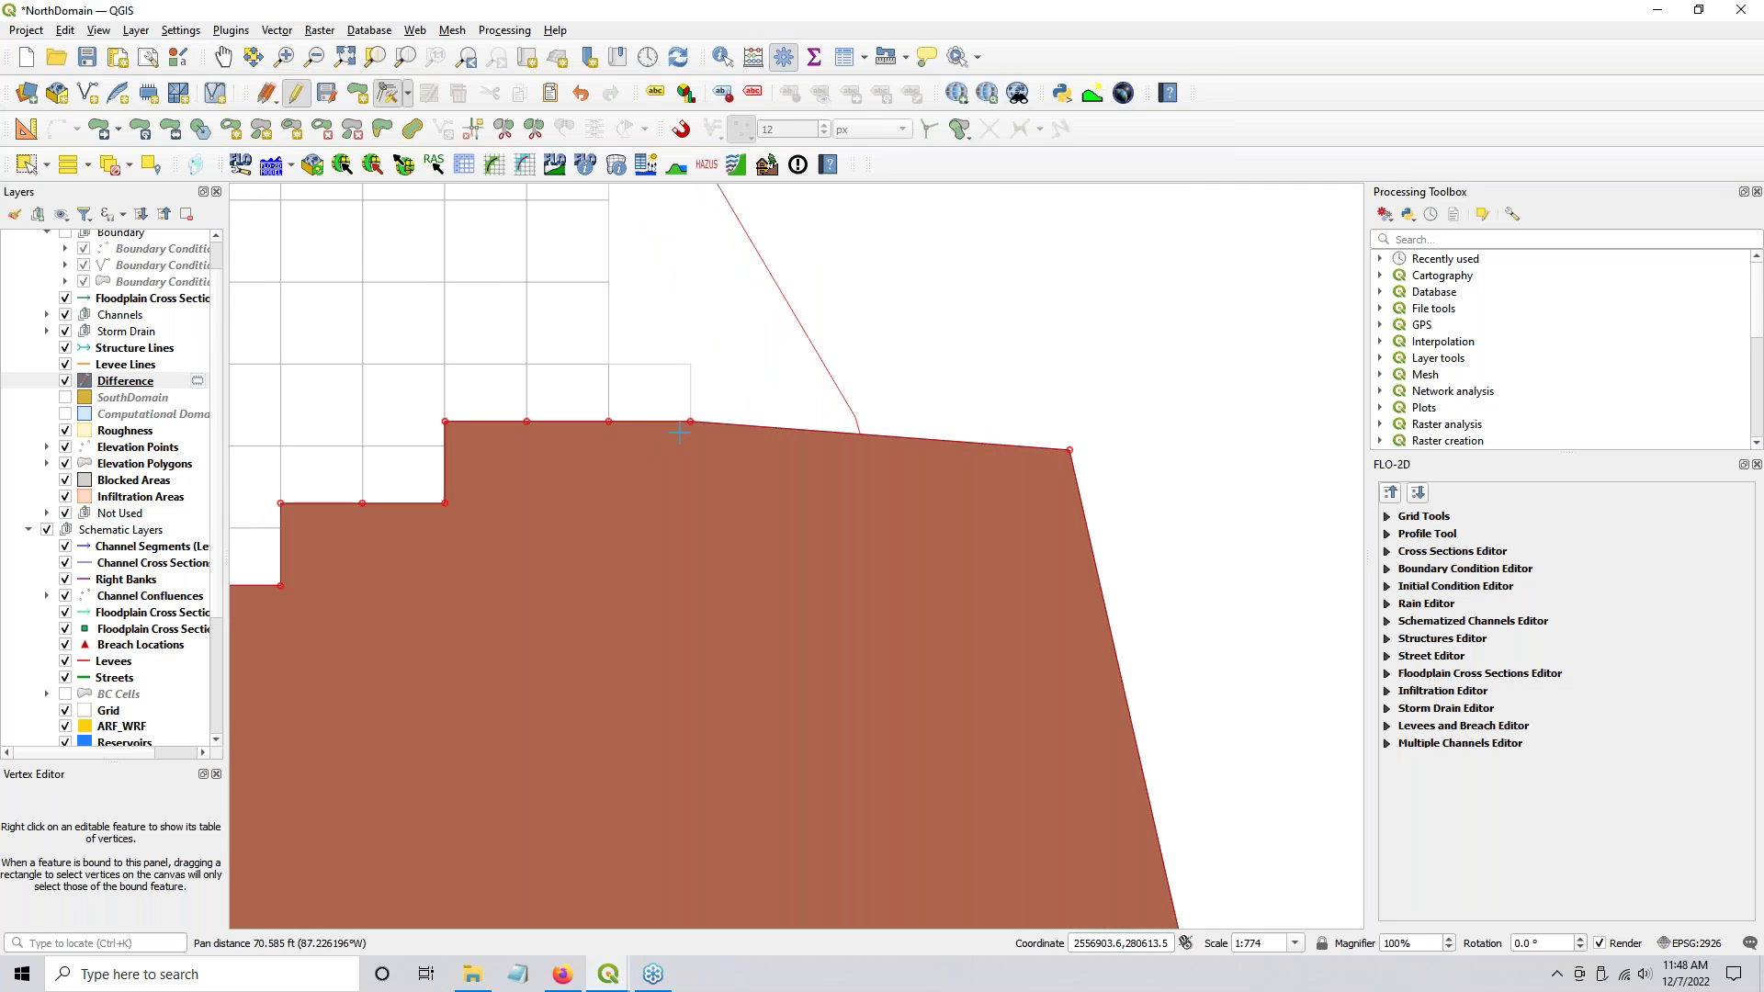
left_click(1070, 450)
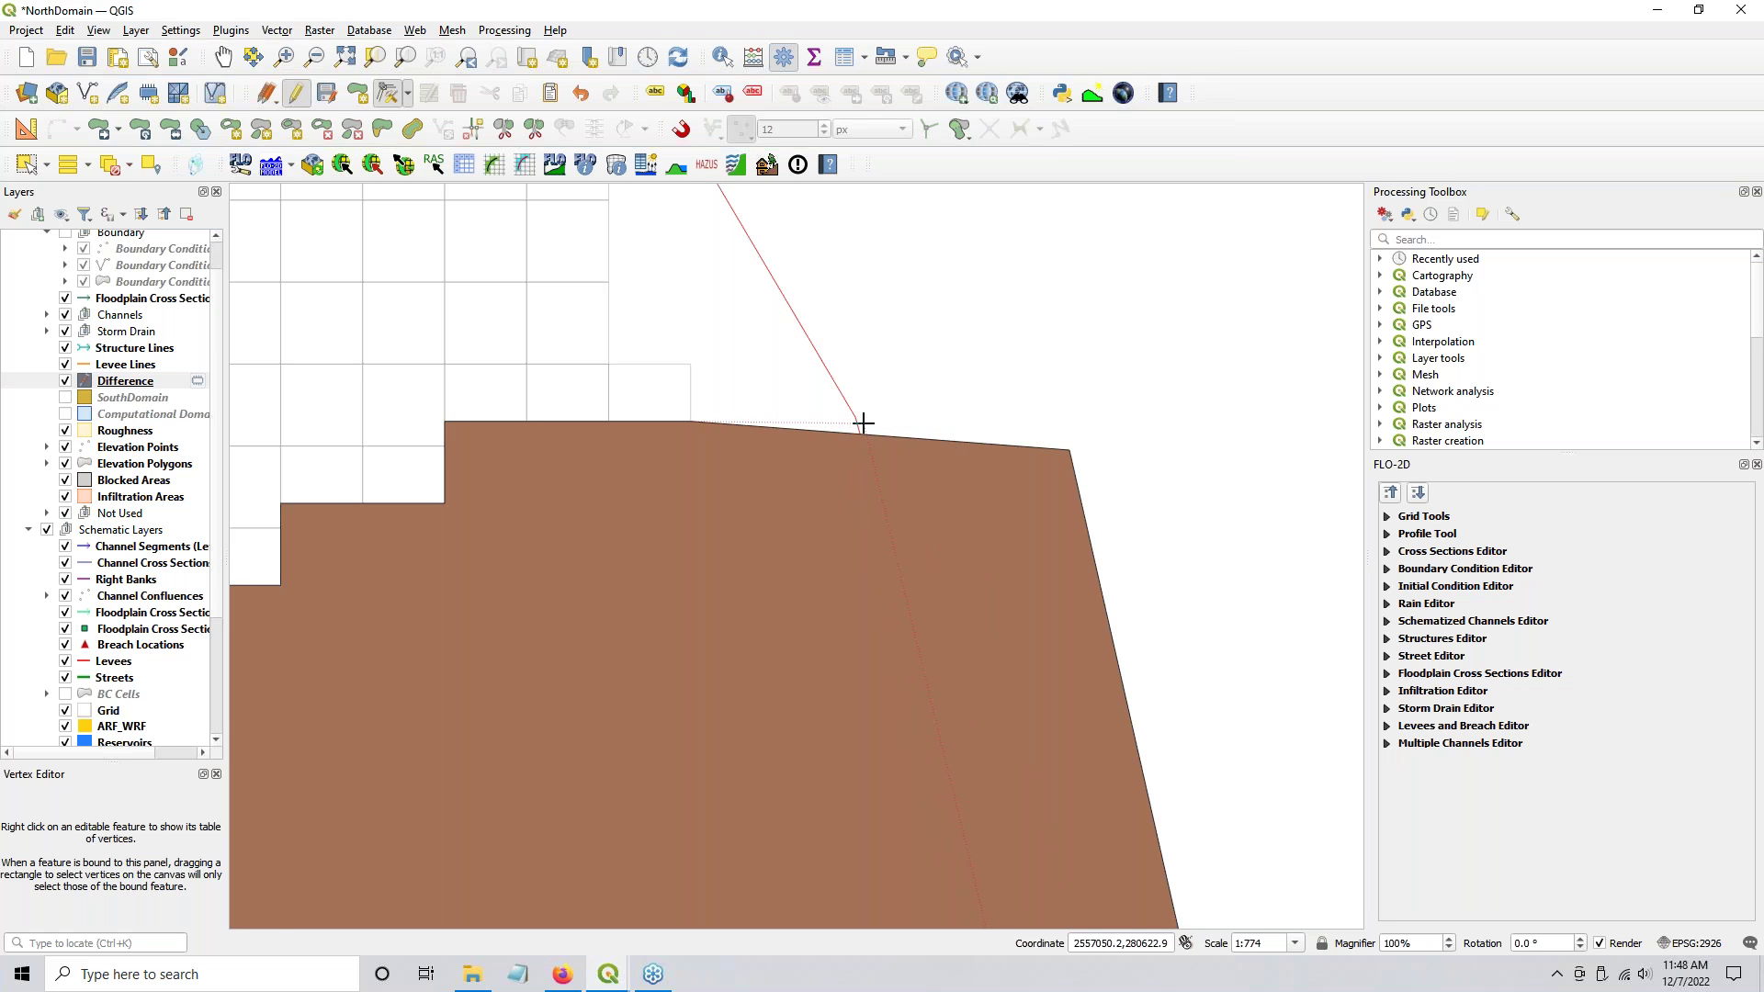
left_click(864, 423)
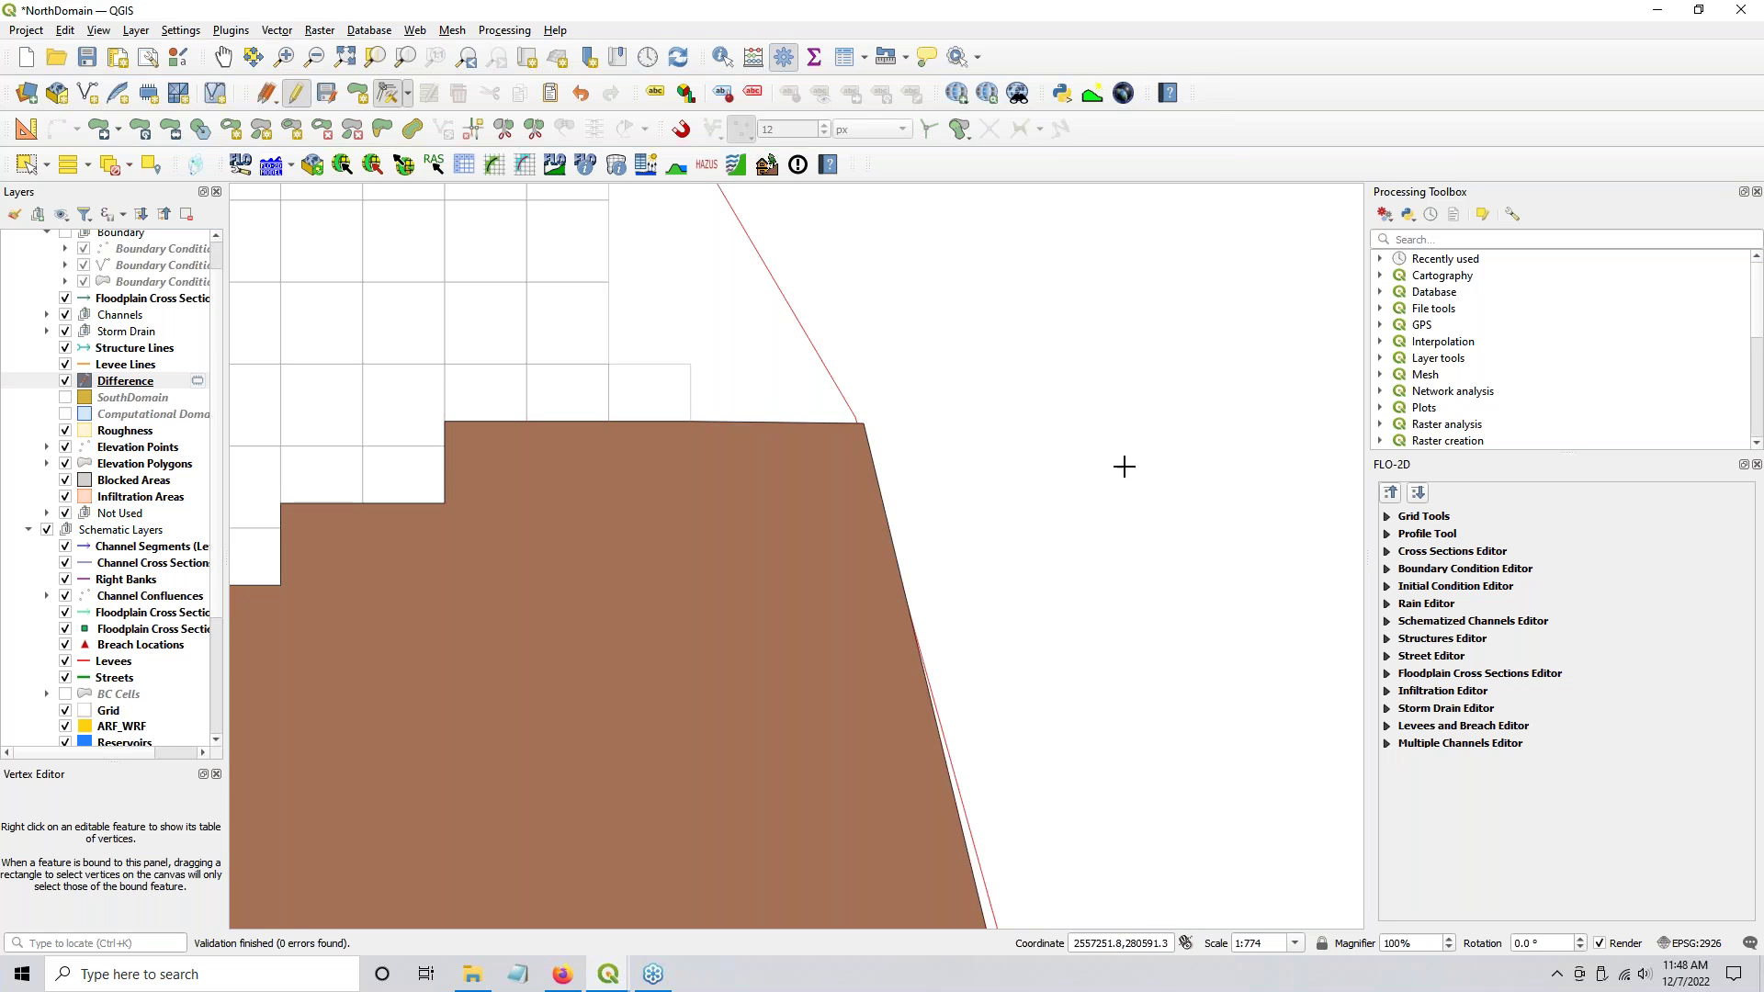
Step: Show the Elevation layer and delete the two vertices forming the Difference polygon's western tip
scroll(789, 512, "down", 2)
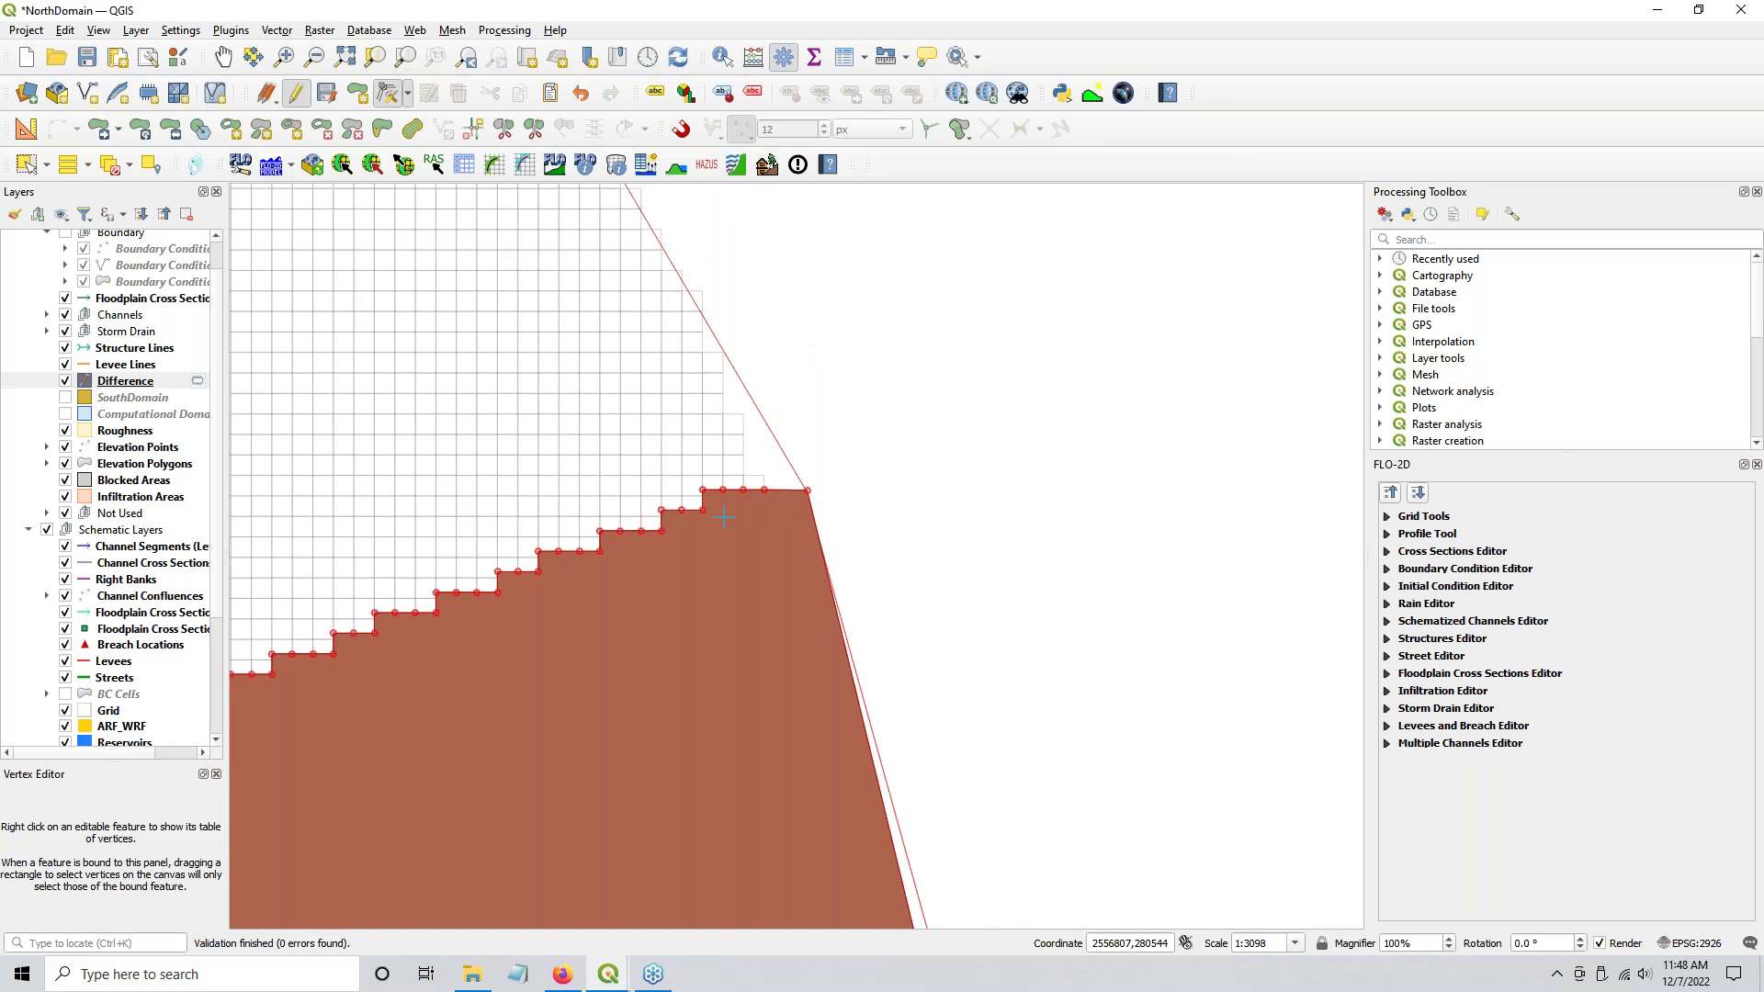
scroll(886, 551, "down", 3)
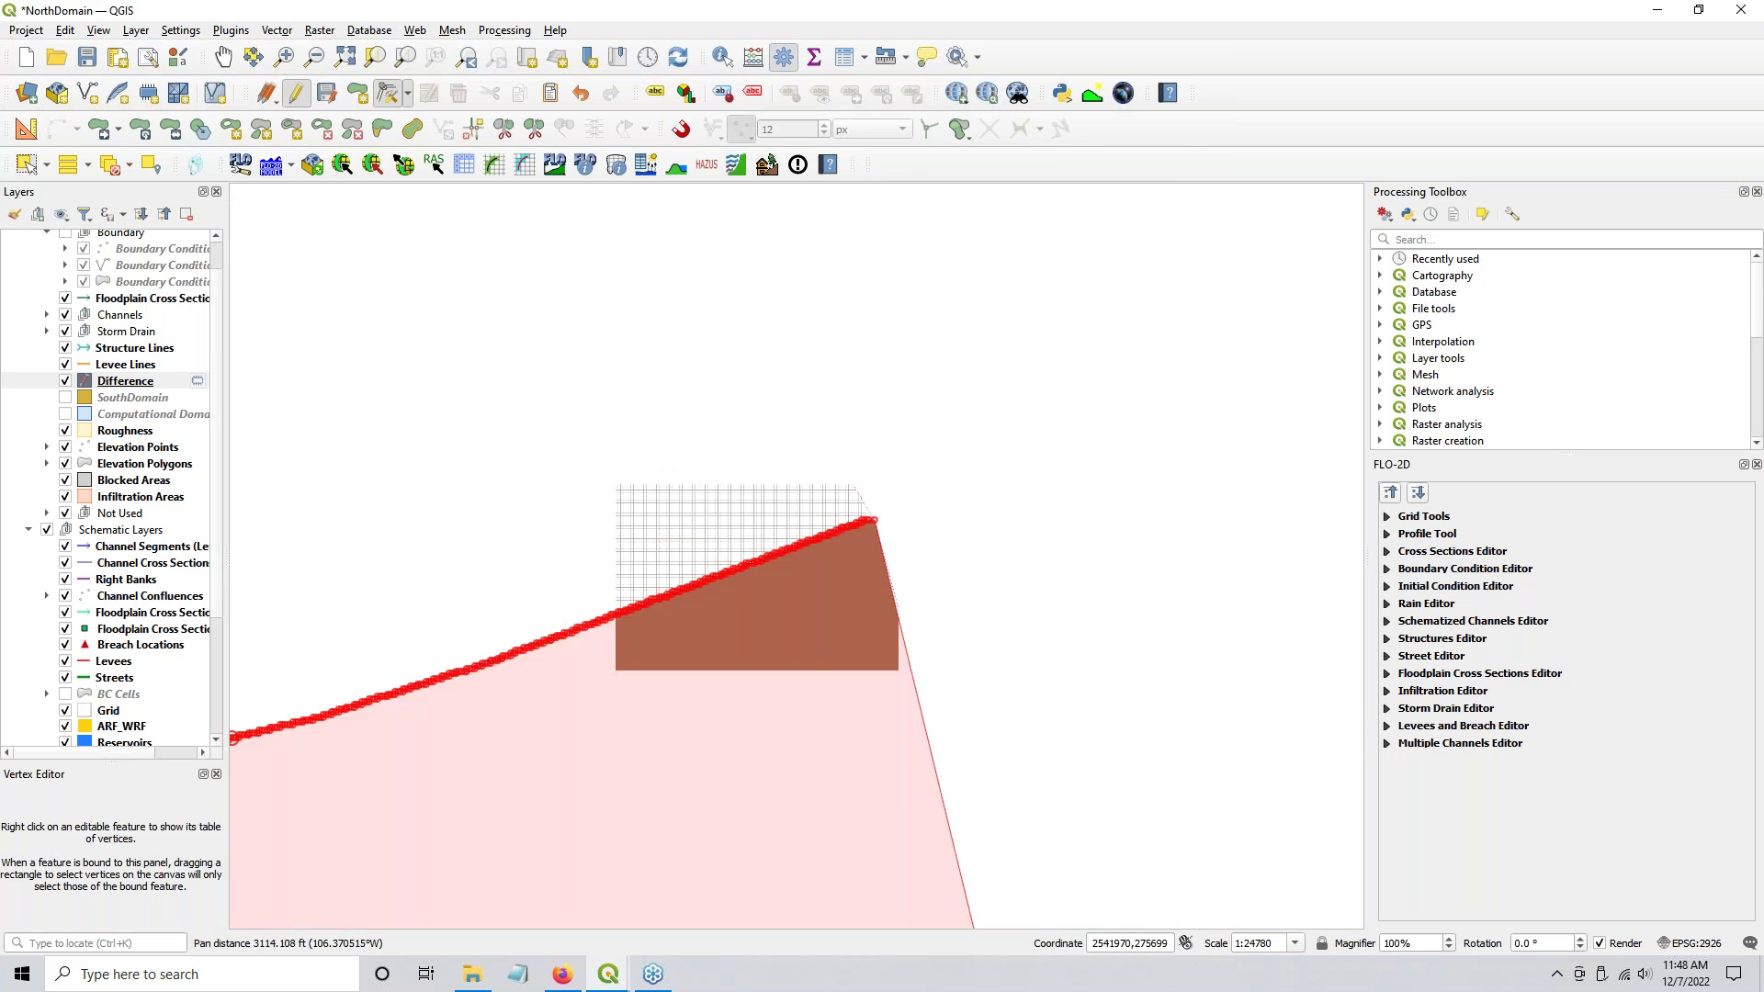
left_click_drag(357, 790, 405, 677)
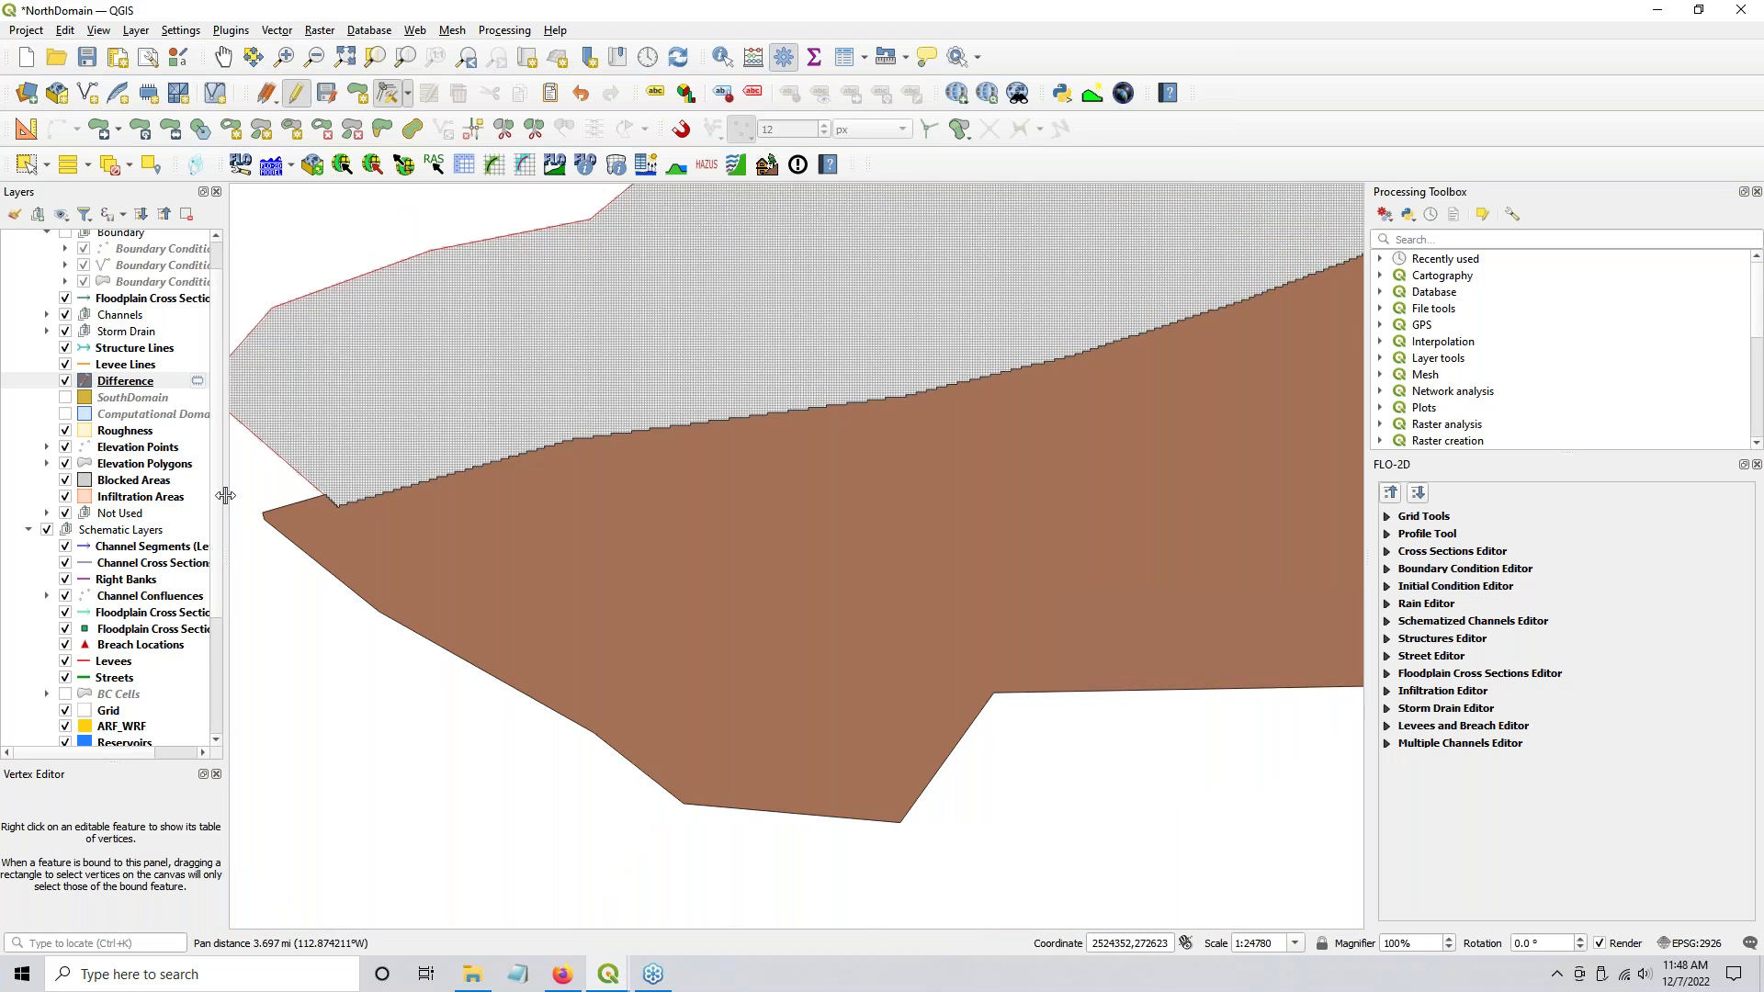
scroll(245, 493, "up", 1)
scroll(284, 581, "up", 1)
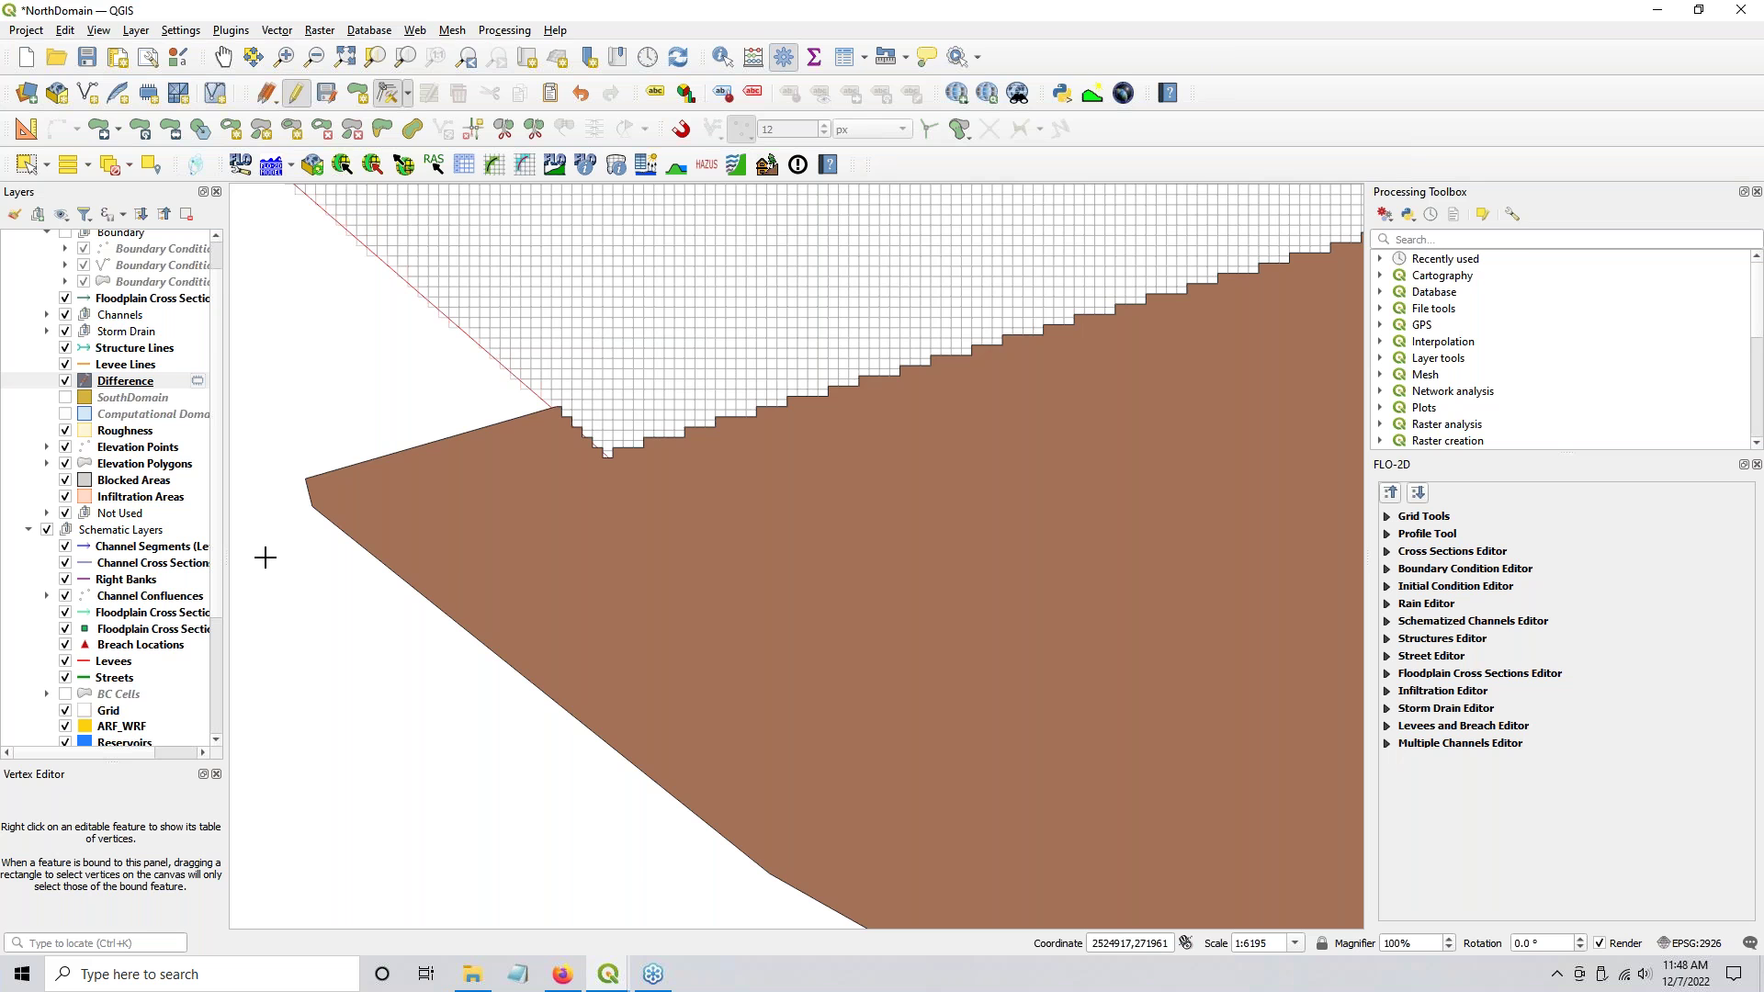
scroll(60, 648, "down", 4)
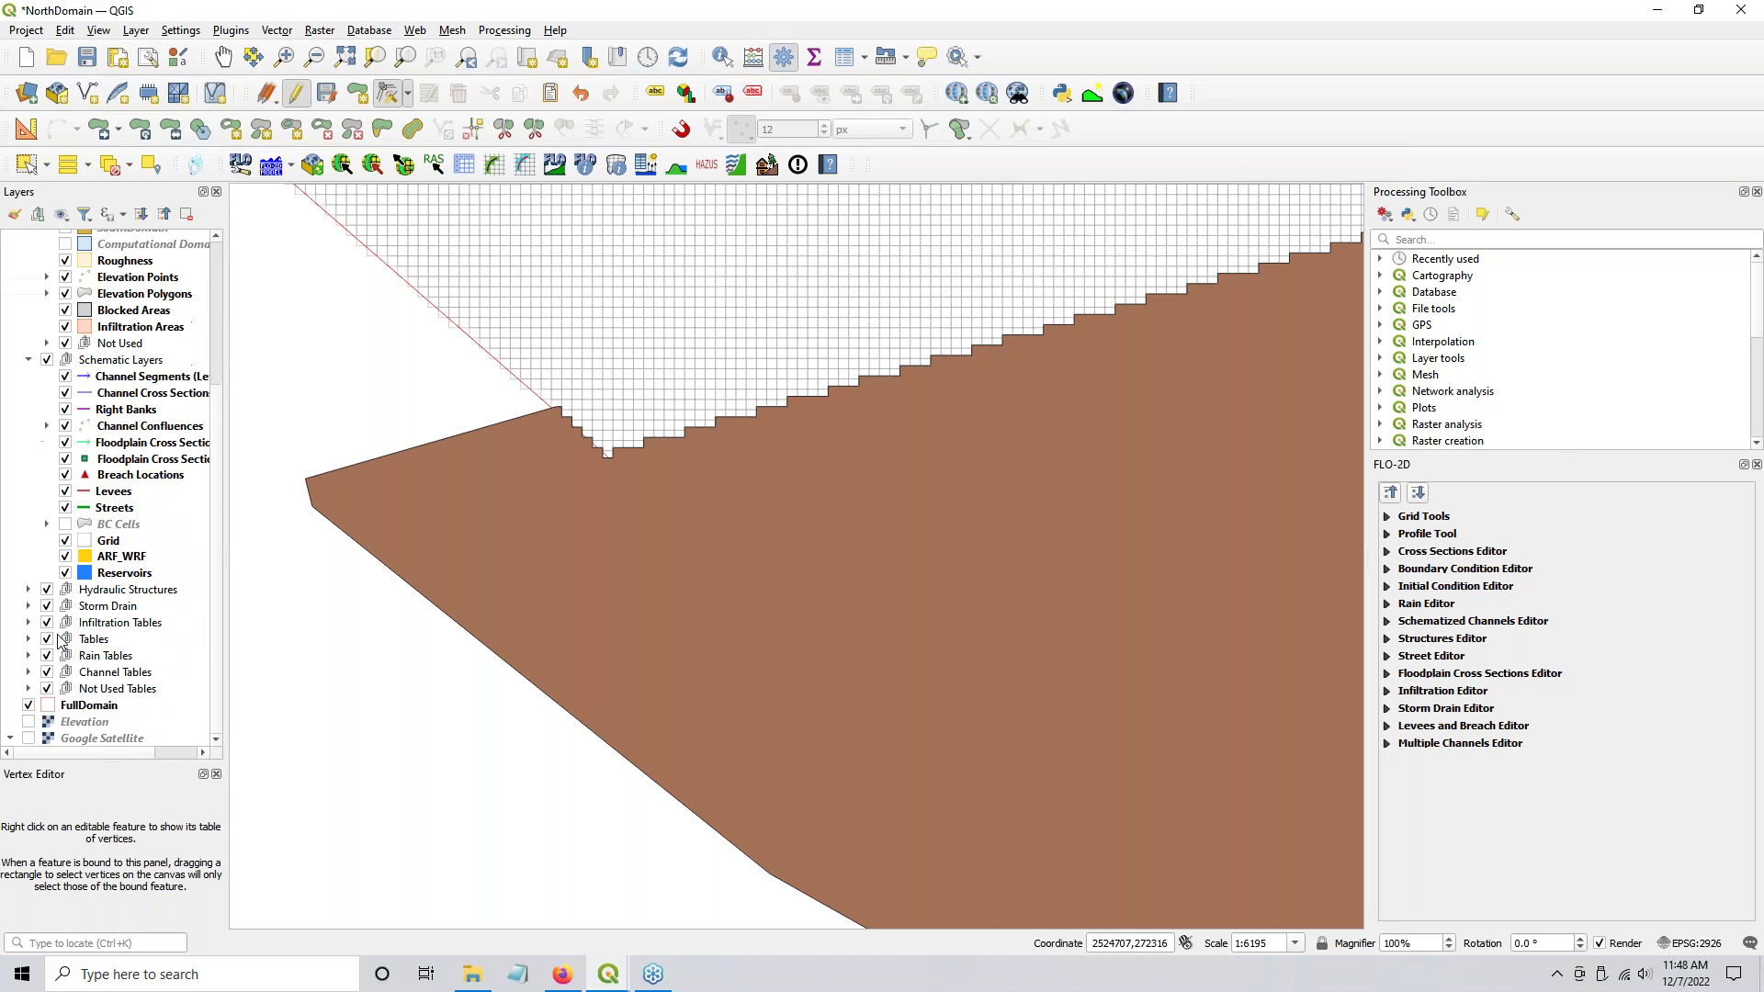
left_click(28, 723)
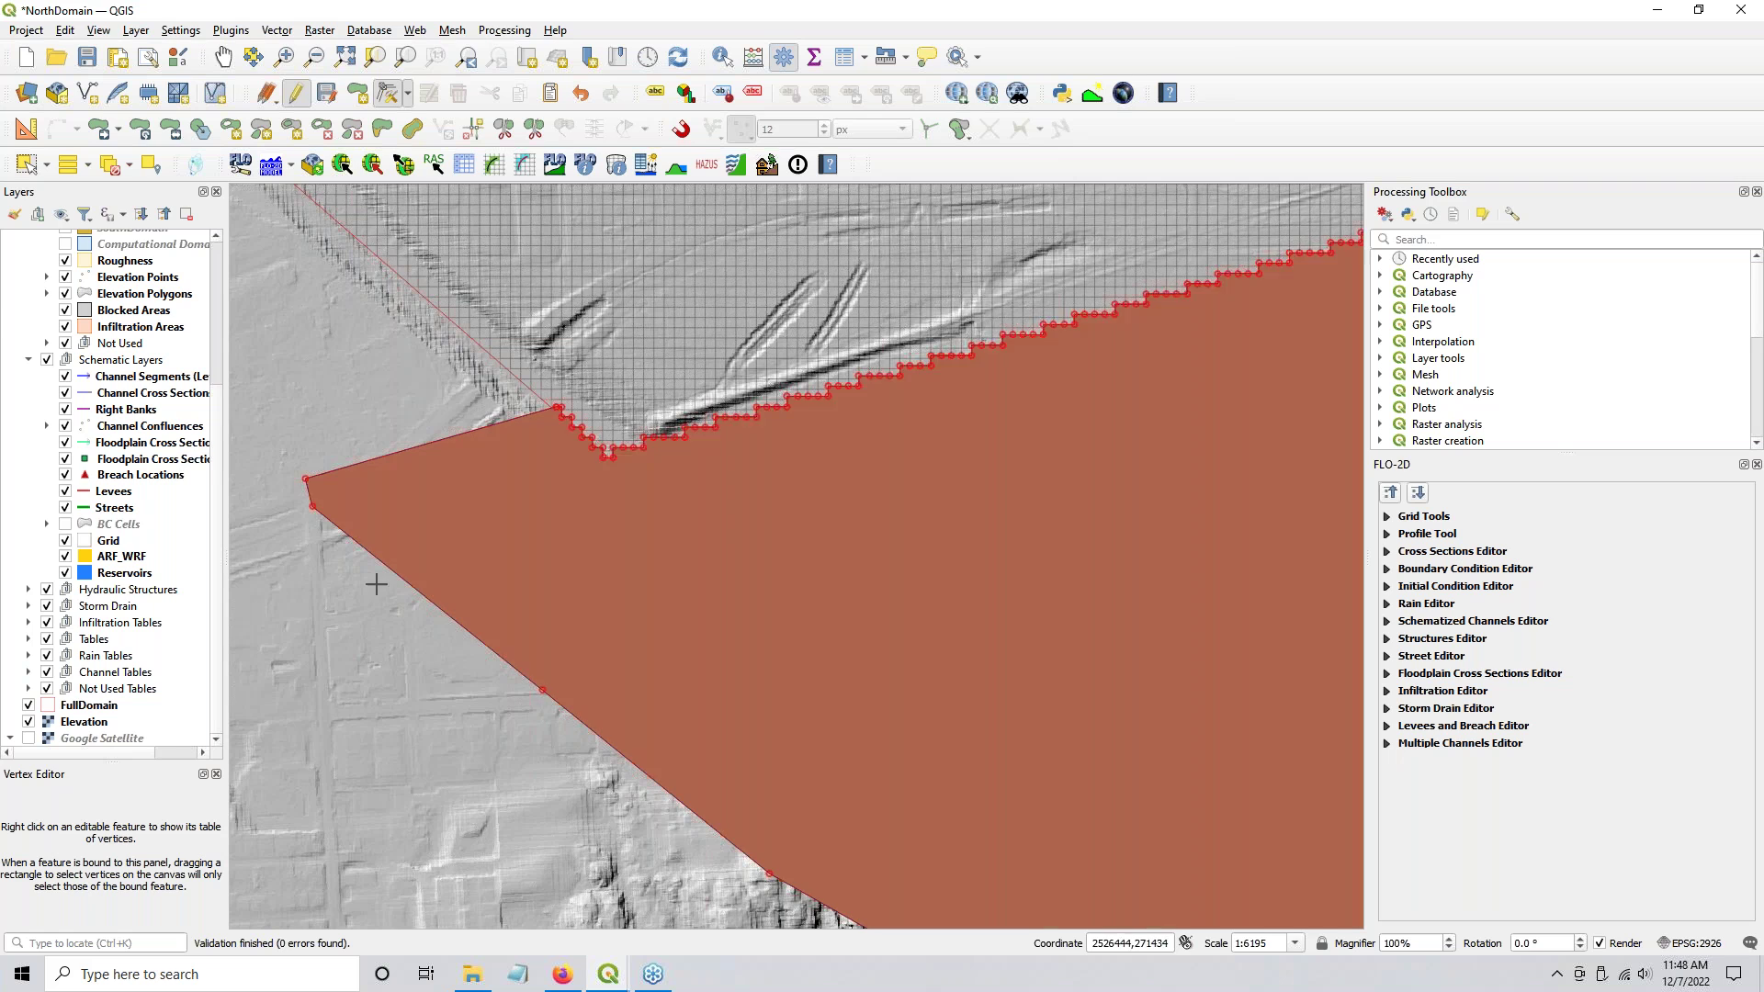
left_click_drag(262, 393, 344, 592)
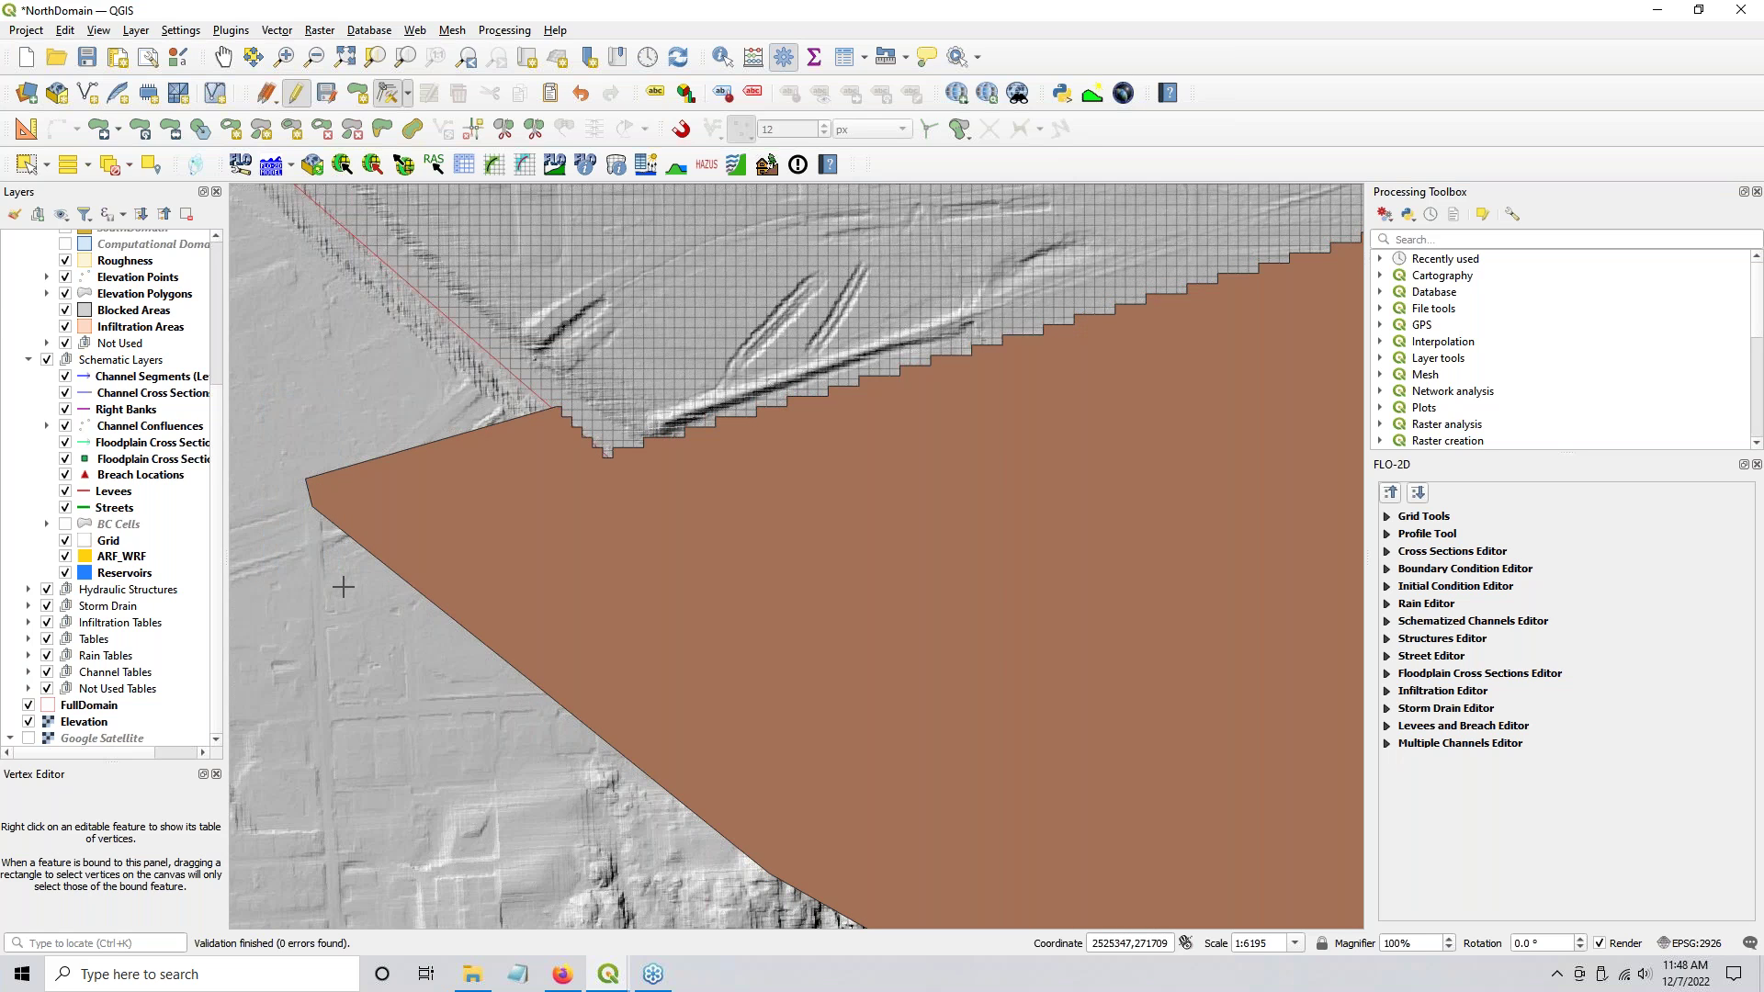
key("Delete")
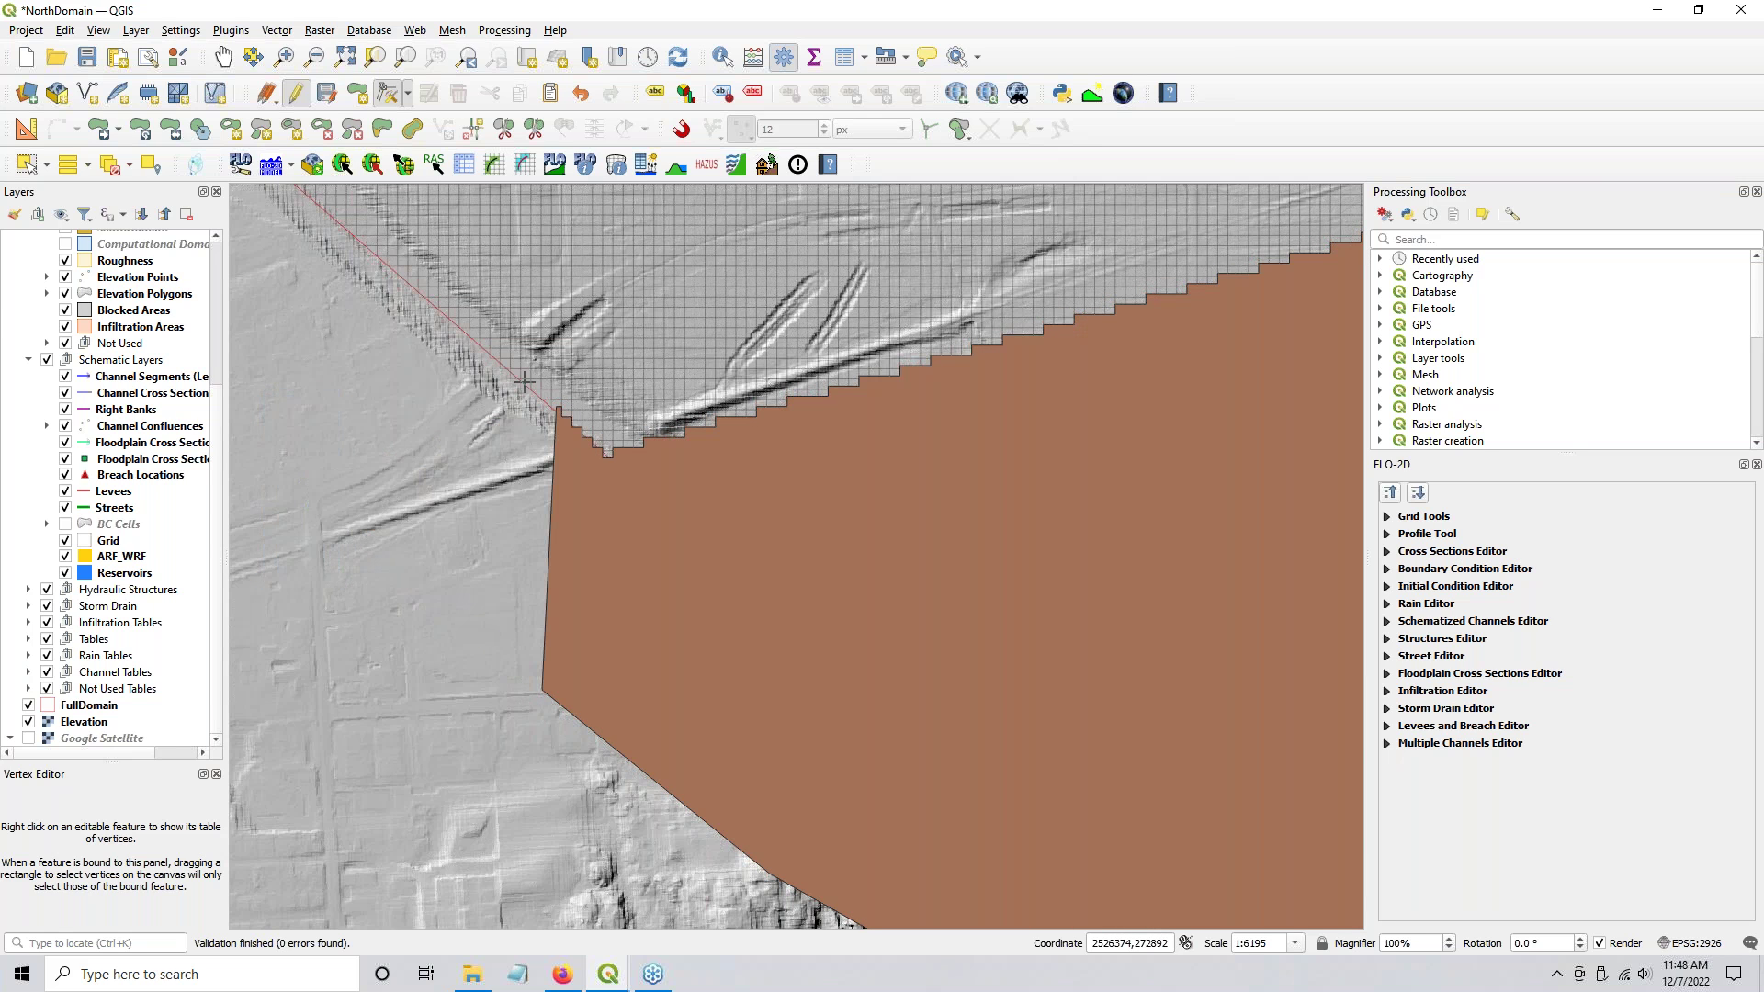
Step: Delete the Difference polygon's stepped vertices beside the grid's southwestern corner and hide the Elevation layer
scroll(526, 377, "up", 1)
left_click_drag(512, 389, 668, 551)
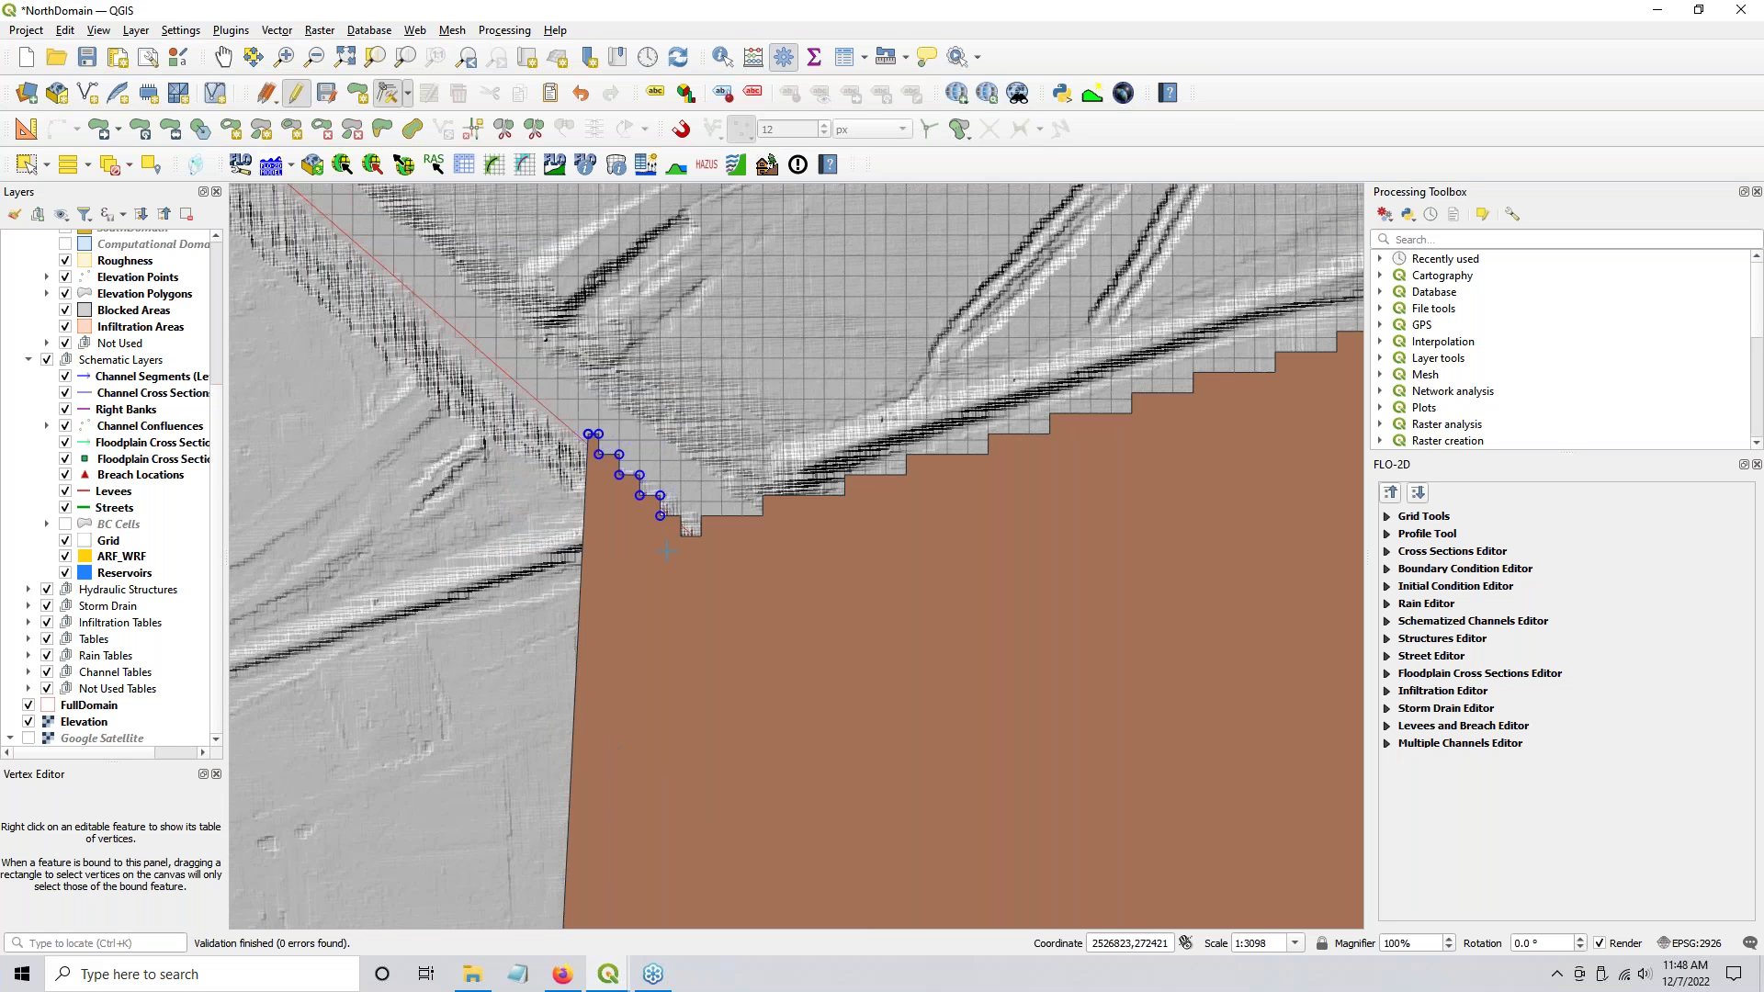
key("Delete")
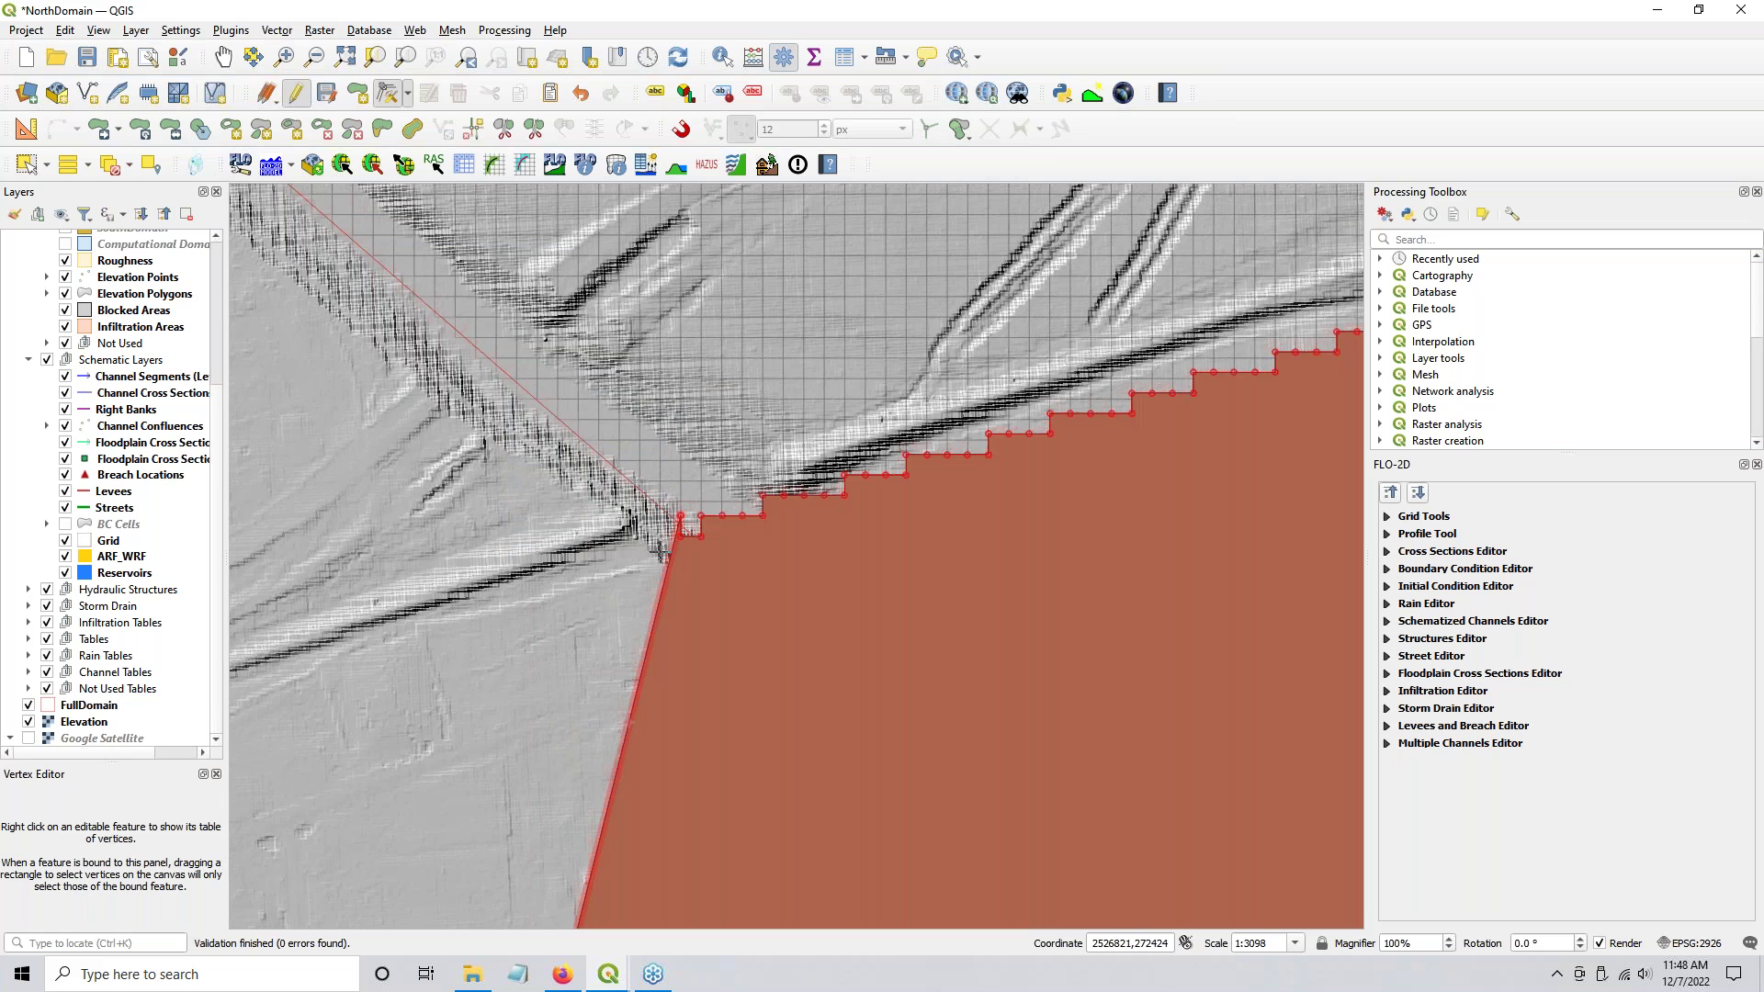
left_click(28, 722)
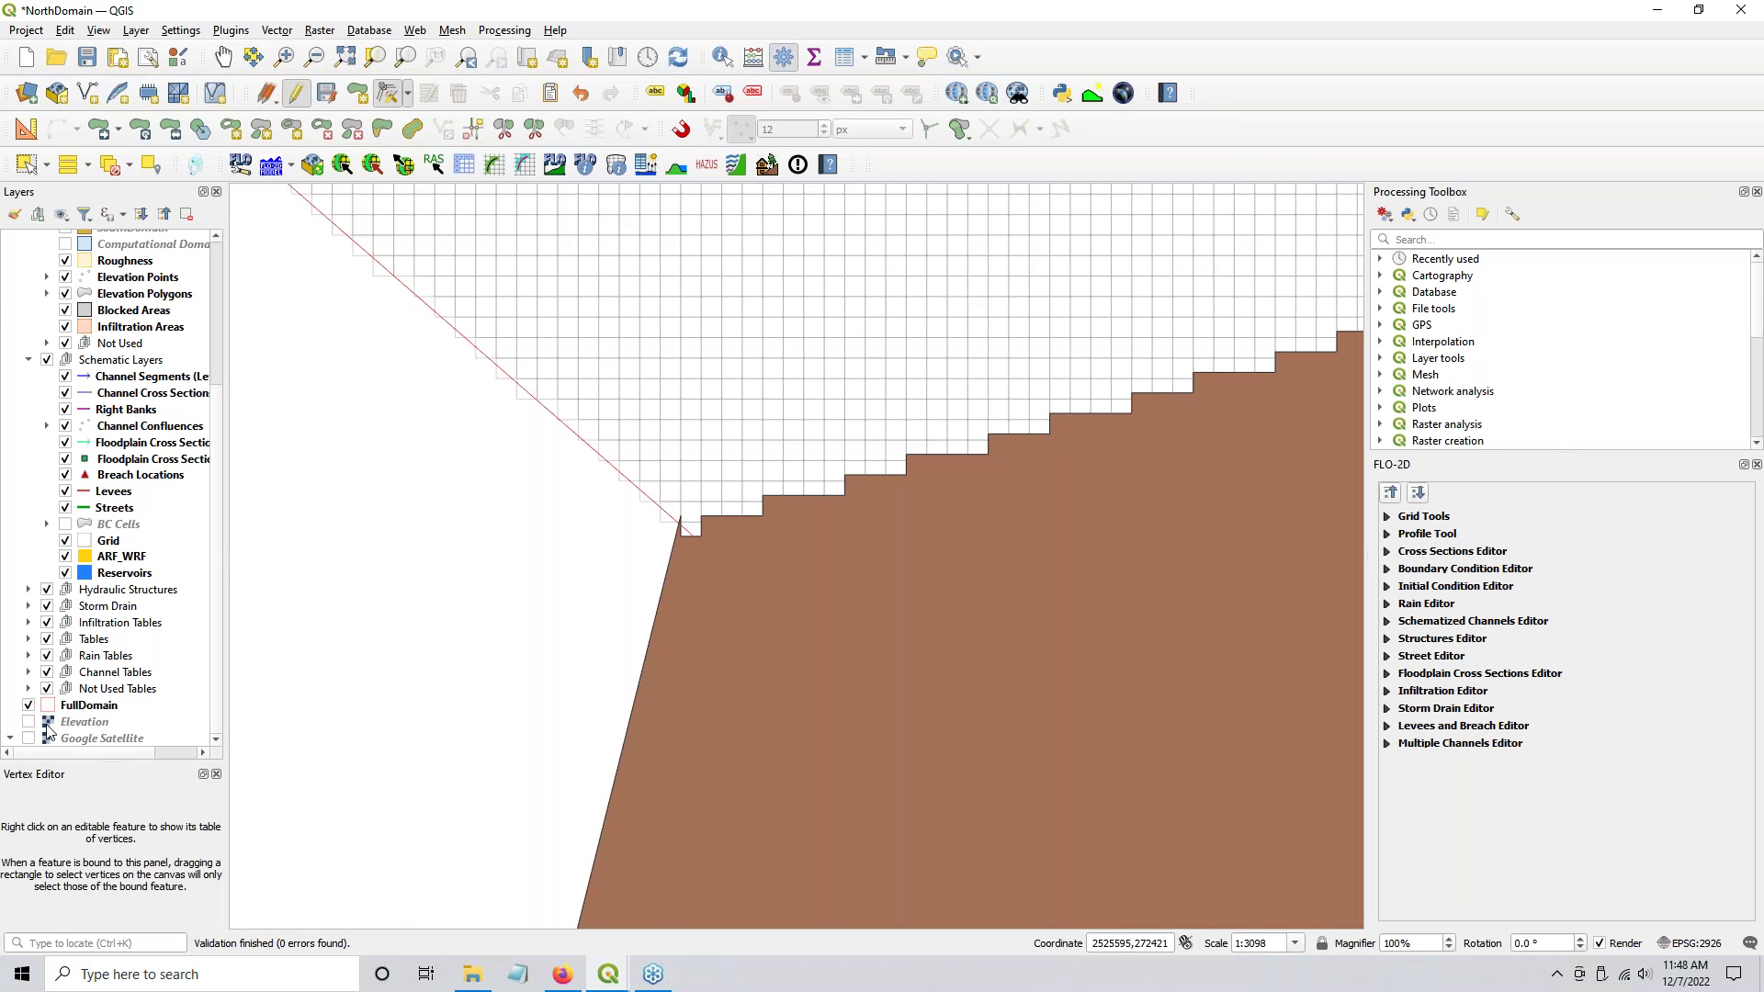
Step: Remove the Difference polygon's spike at the grid's southwestern corner and move its western tip vertex to nearly straight below that corner
left_click_drag(657, 504, 681, 530)
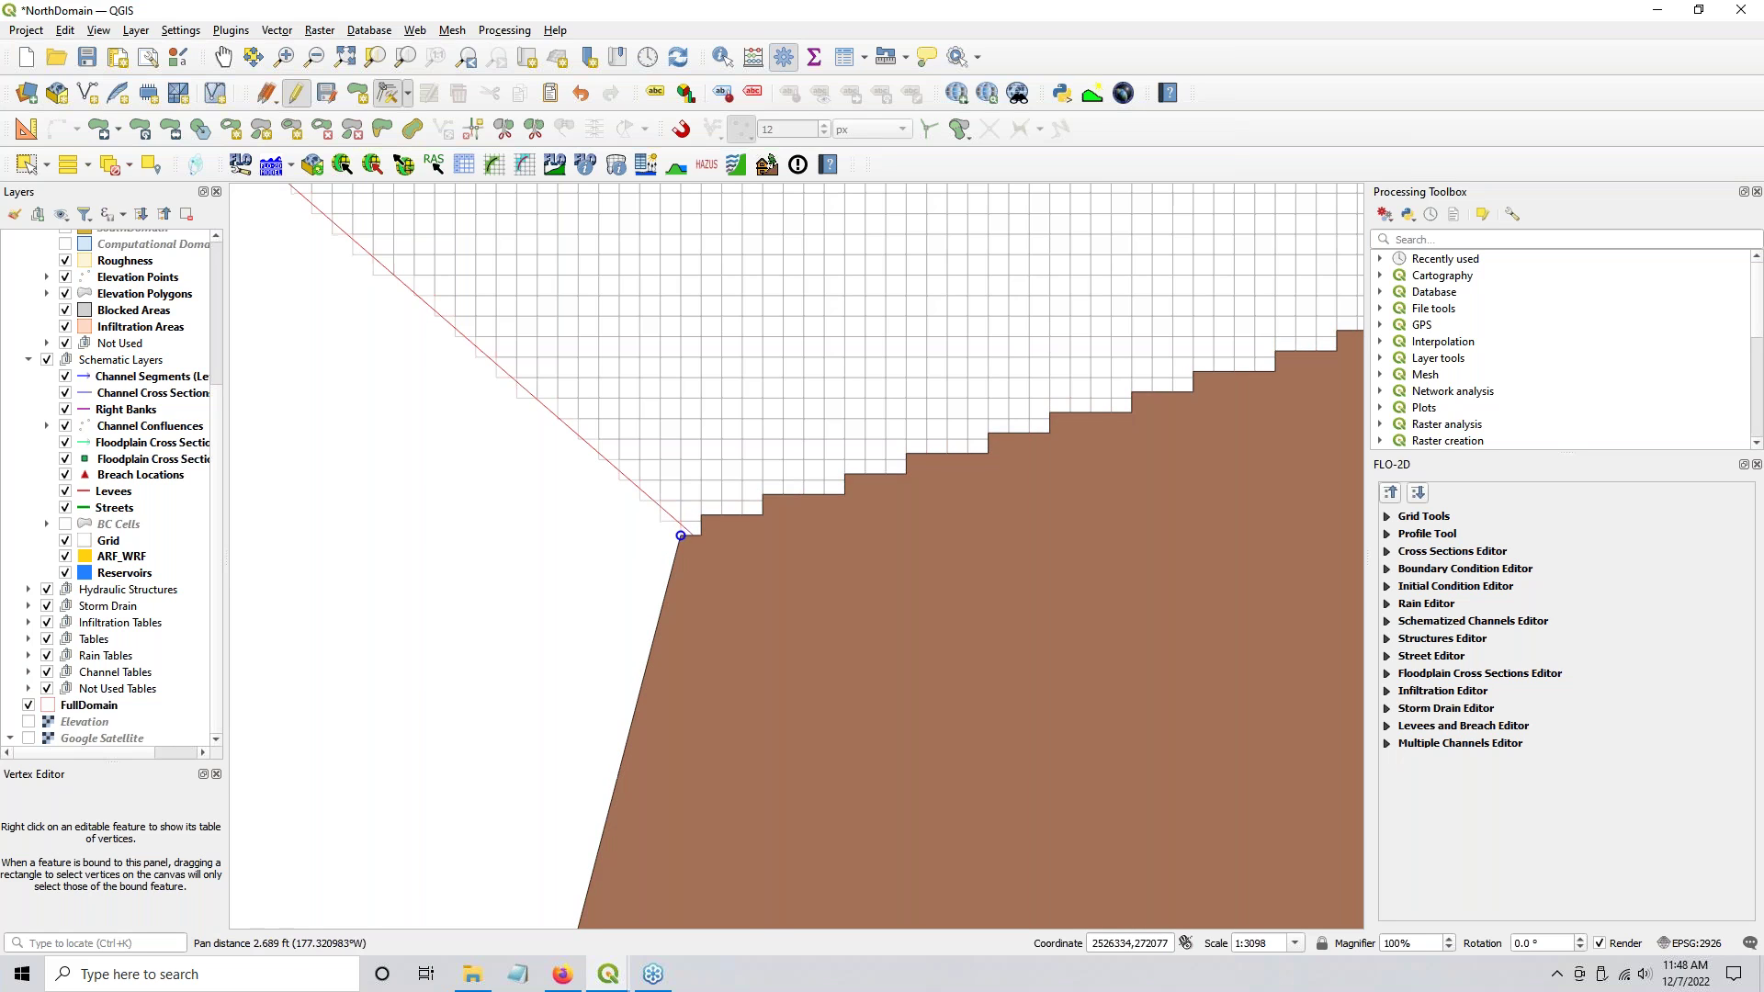
left_click_drag(670, 532, 602, 241)
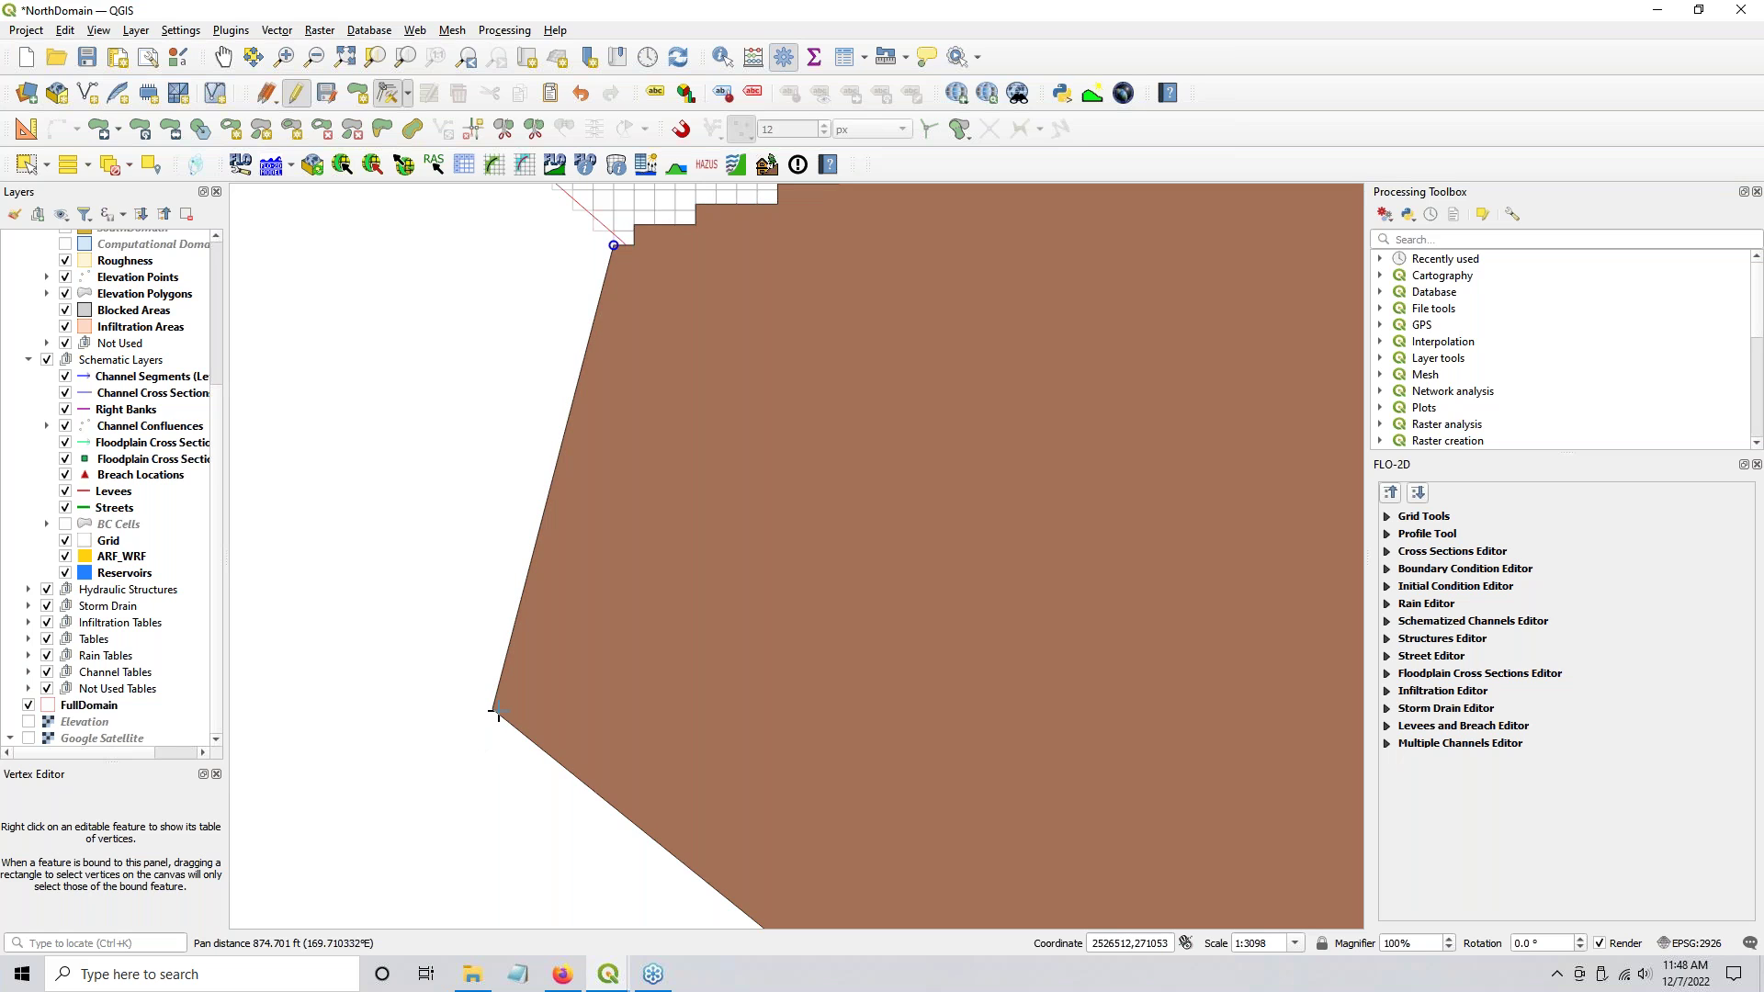
left_click(491, 712)
left_click(492, 711)
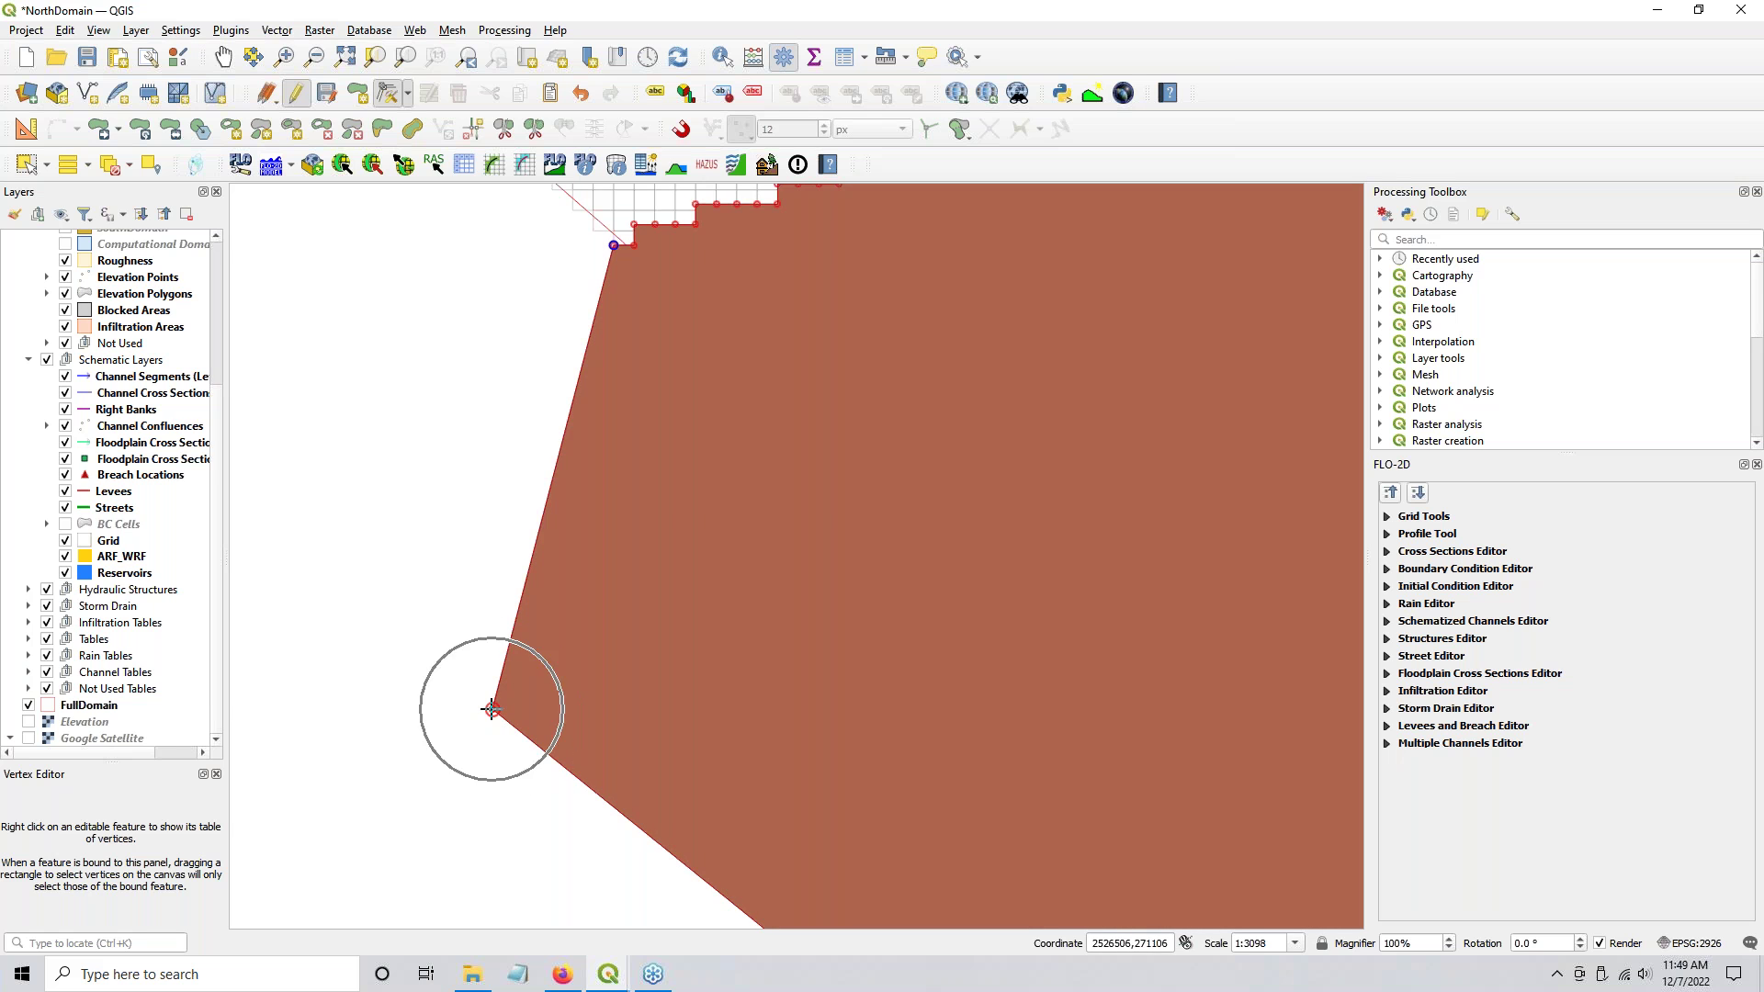
left_click(491, 708)
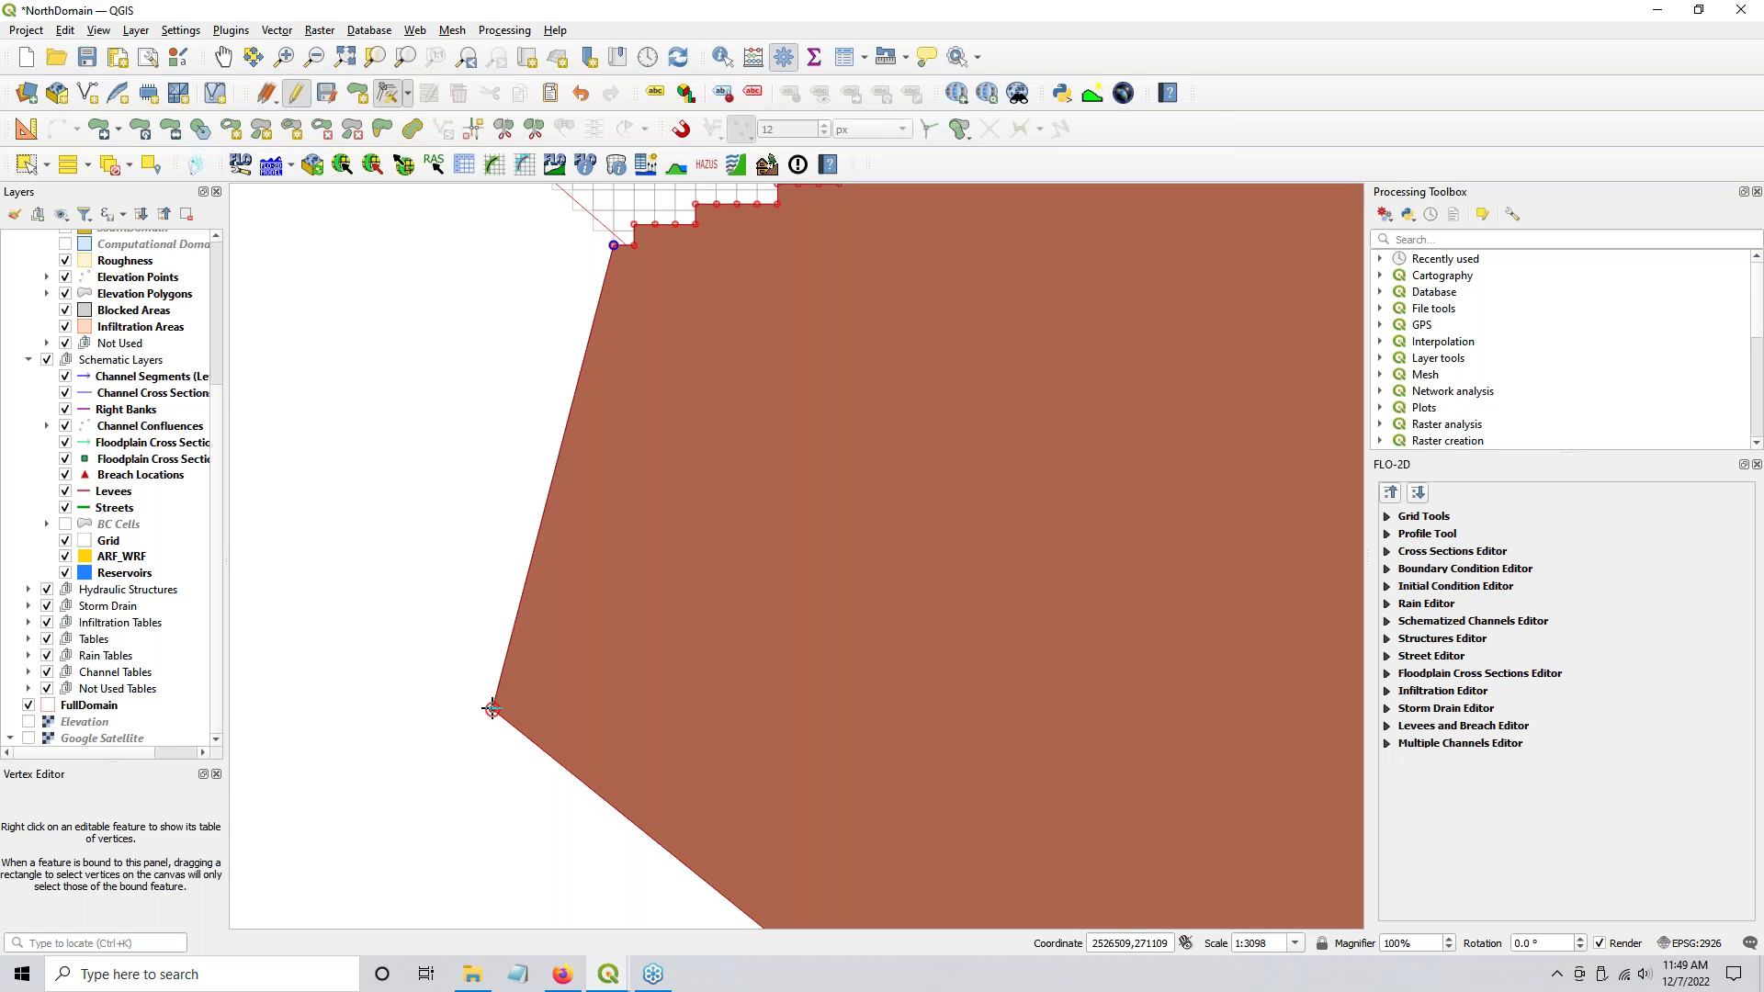
left_click(492, 708)
left_click(609, 713)
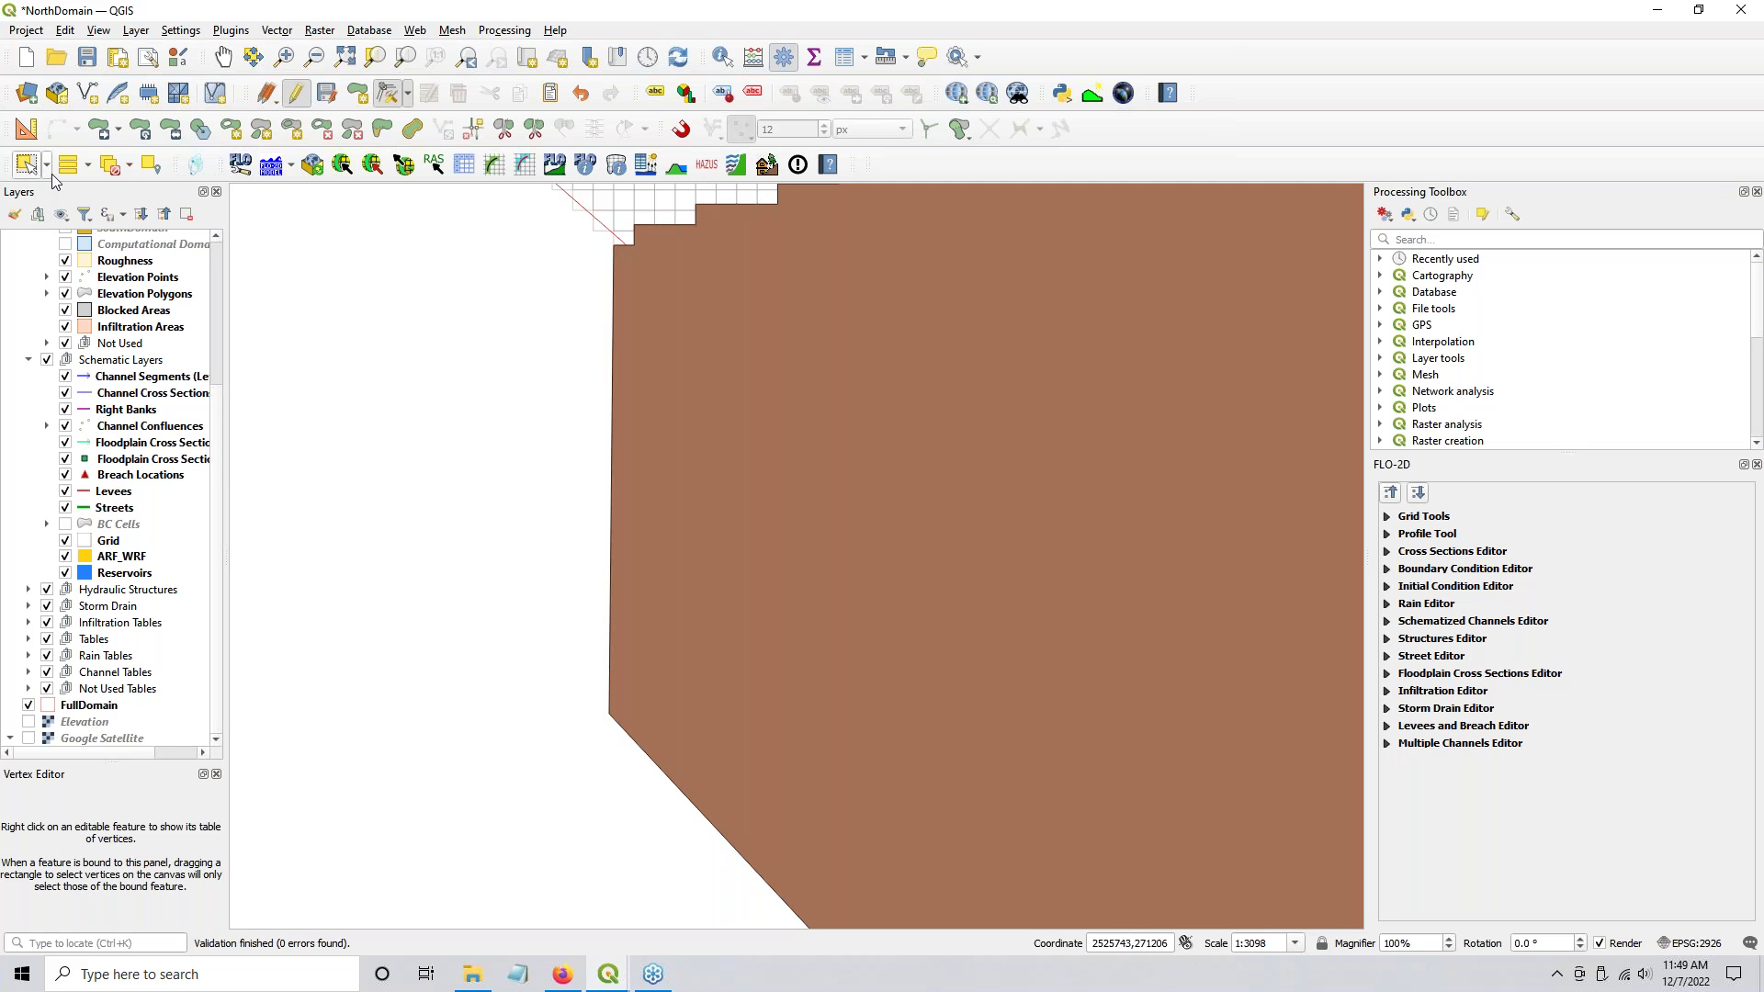
Step: Enable Advanced Digitizing and move the Difference polygon's southwestern vertex straight up, closer to the grid corner
left_click(27, 129)
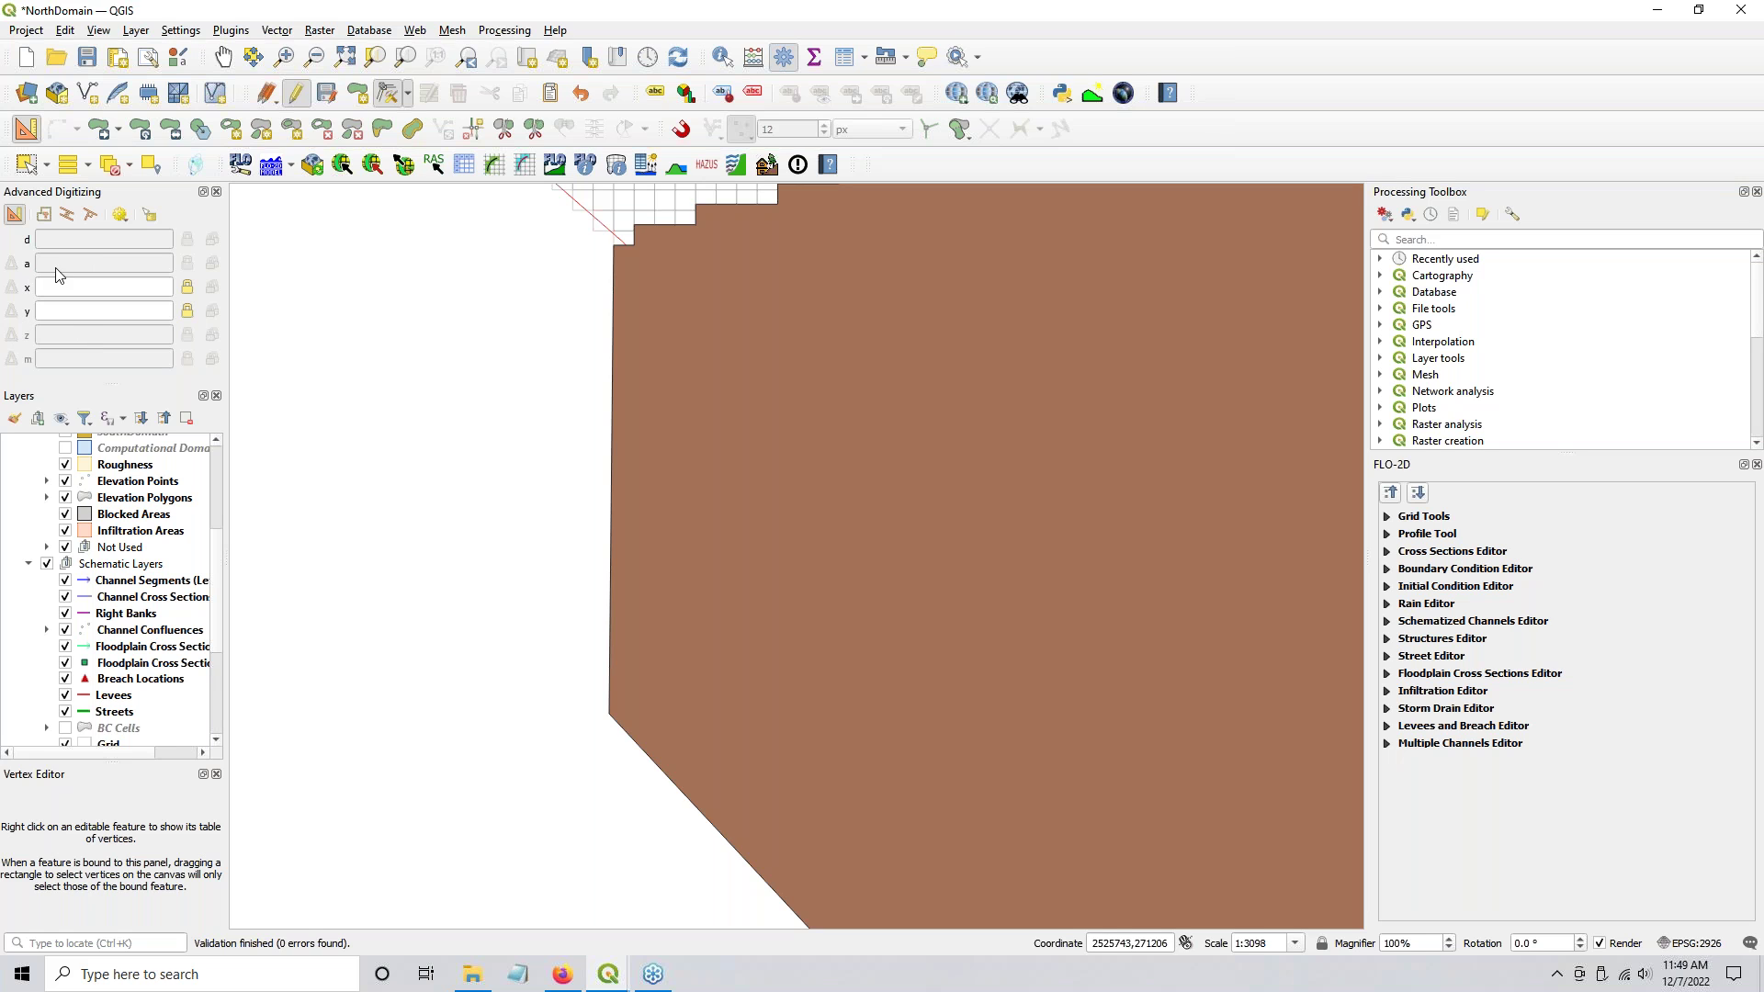
left_click(610, 714)
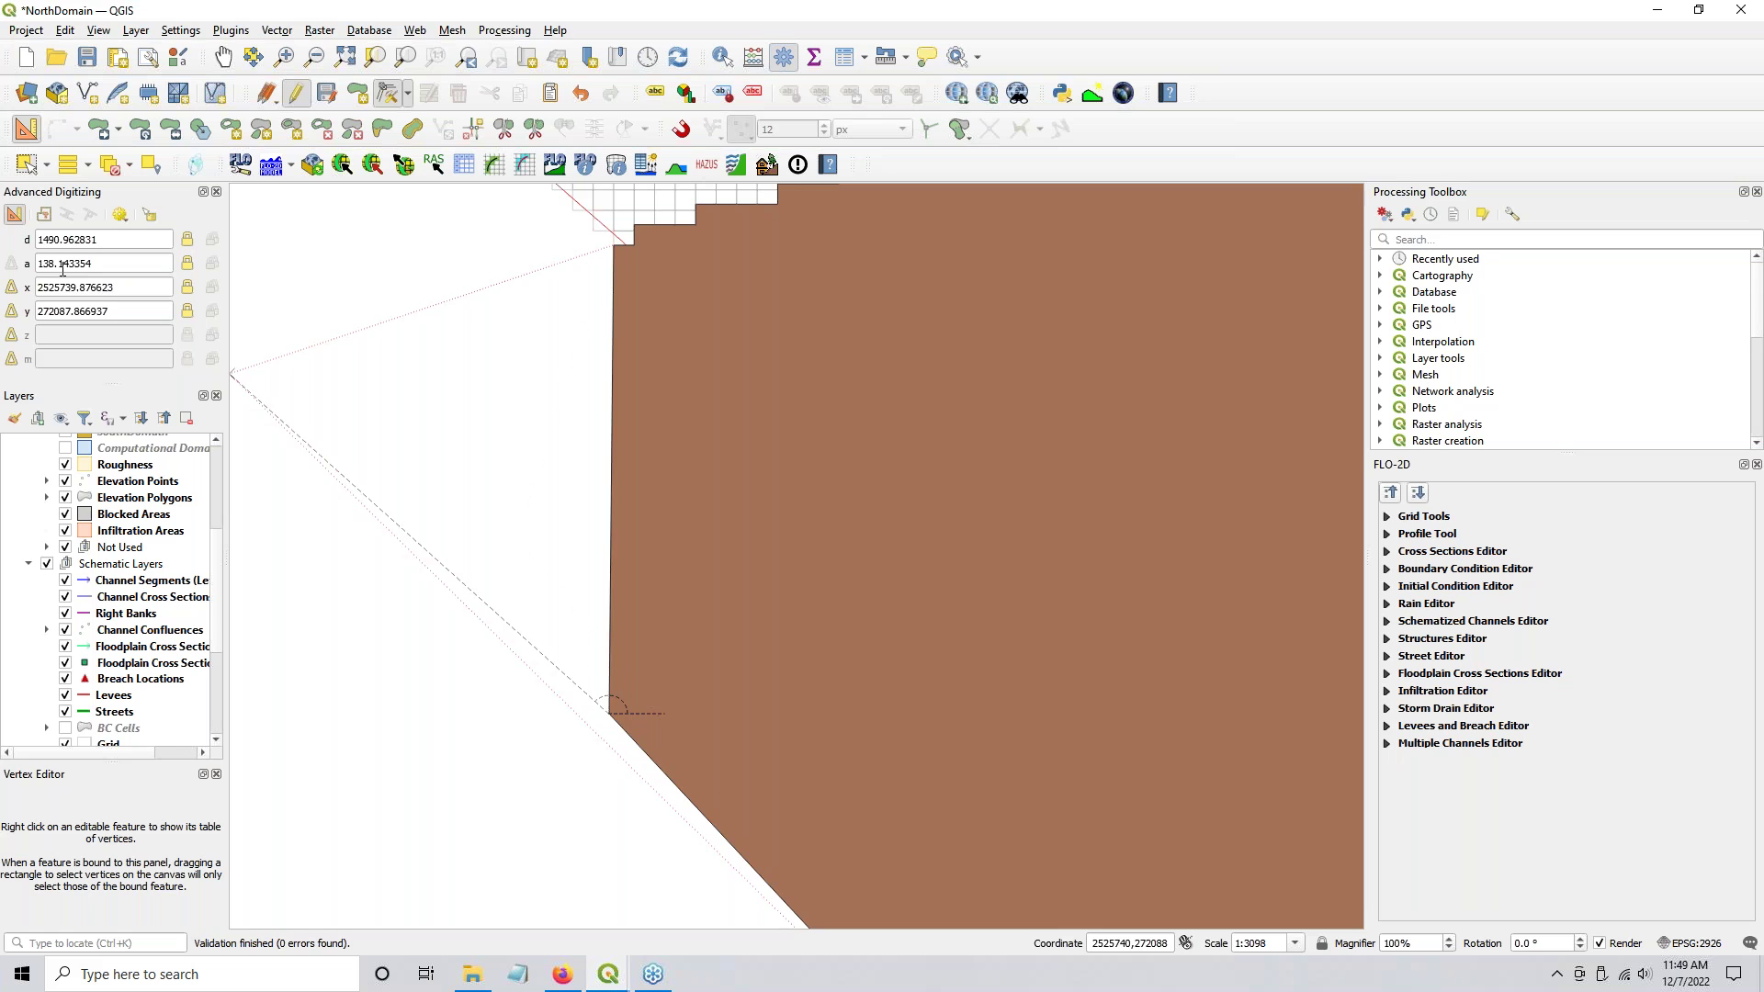
left_click(606, 557)
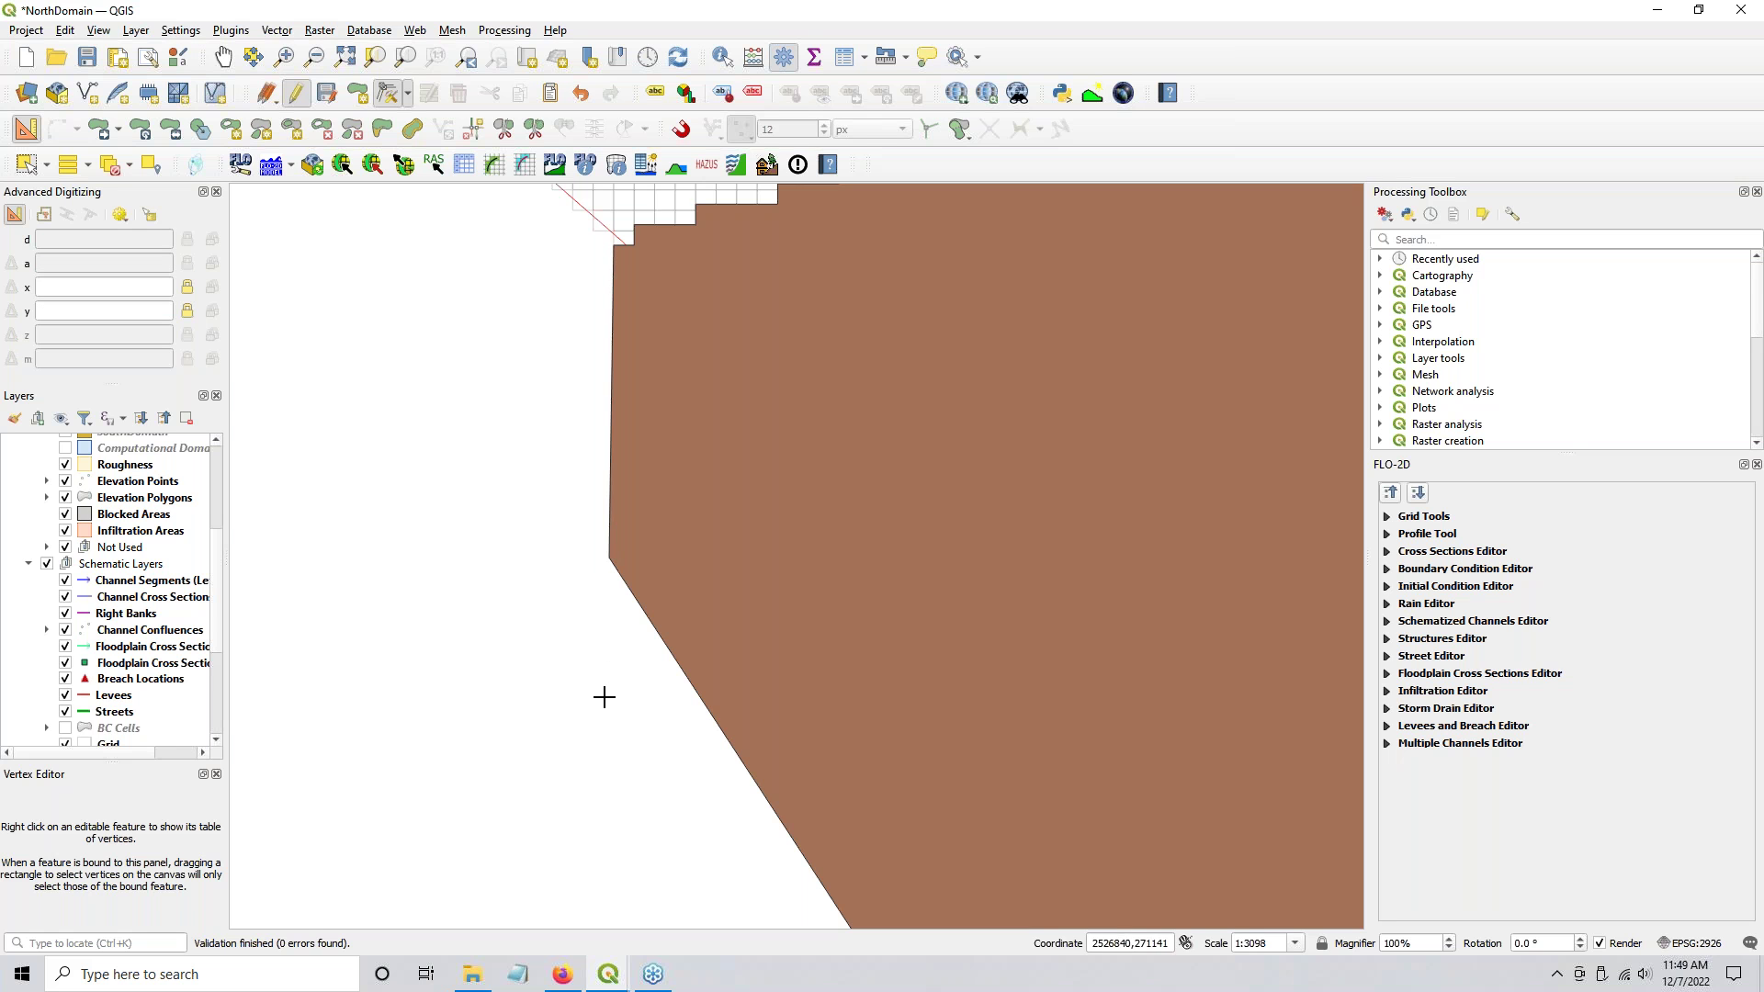
Step: Show the Elevation layer and compare the Difference polygon's western end with the terrain beneath it
scroll(578, 631, "down", 2)
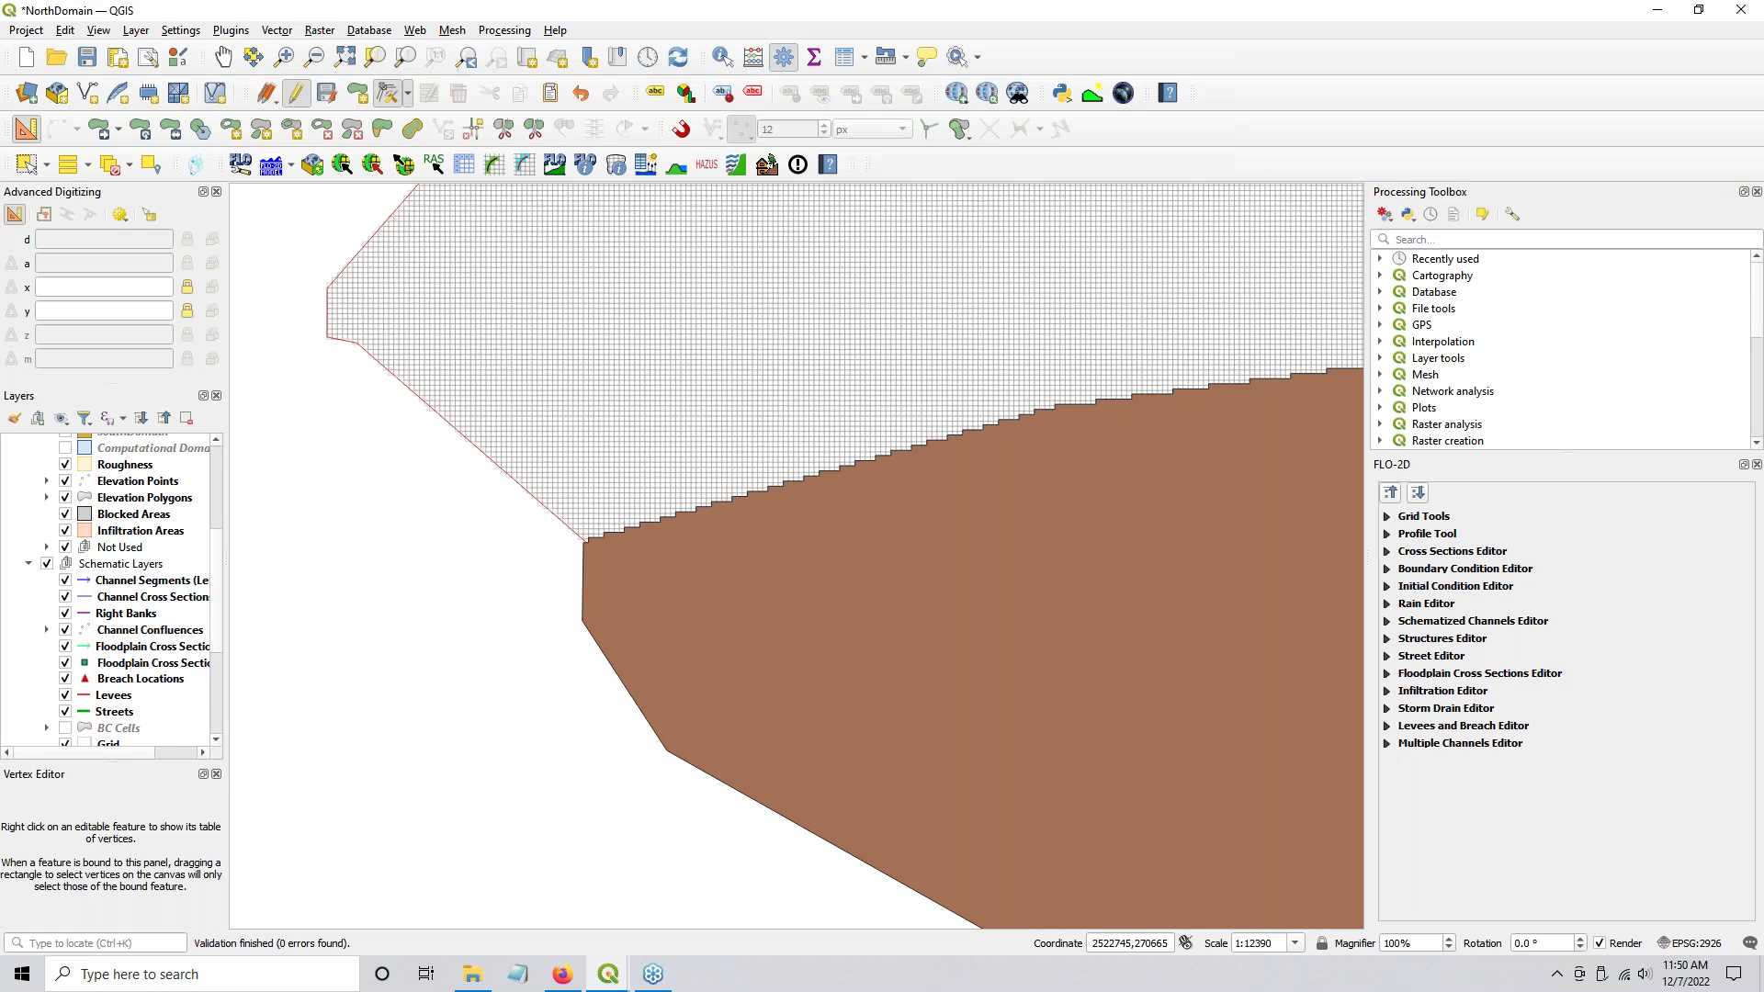
scroll(117, 713, "down", 4)
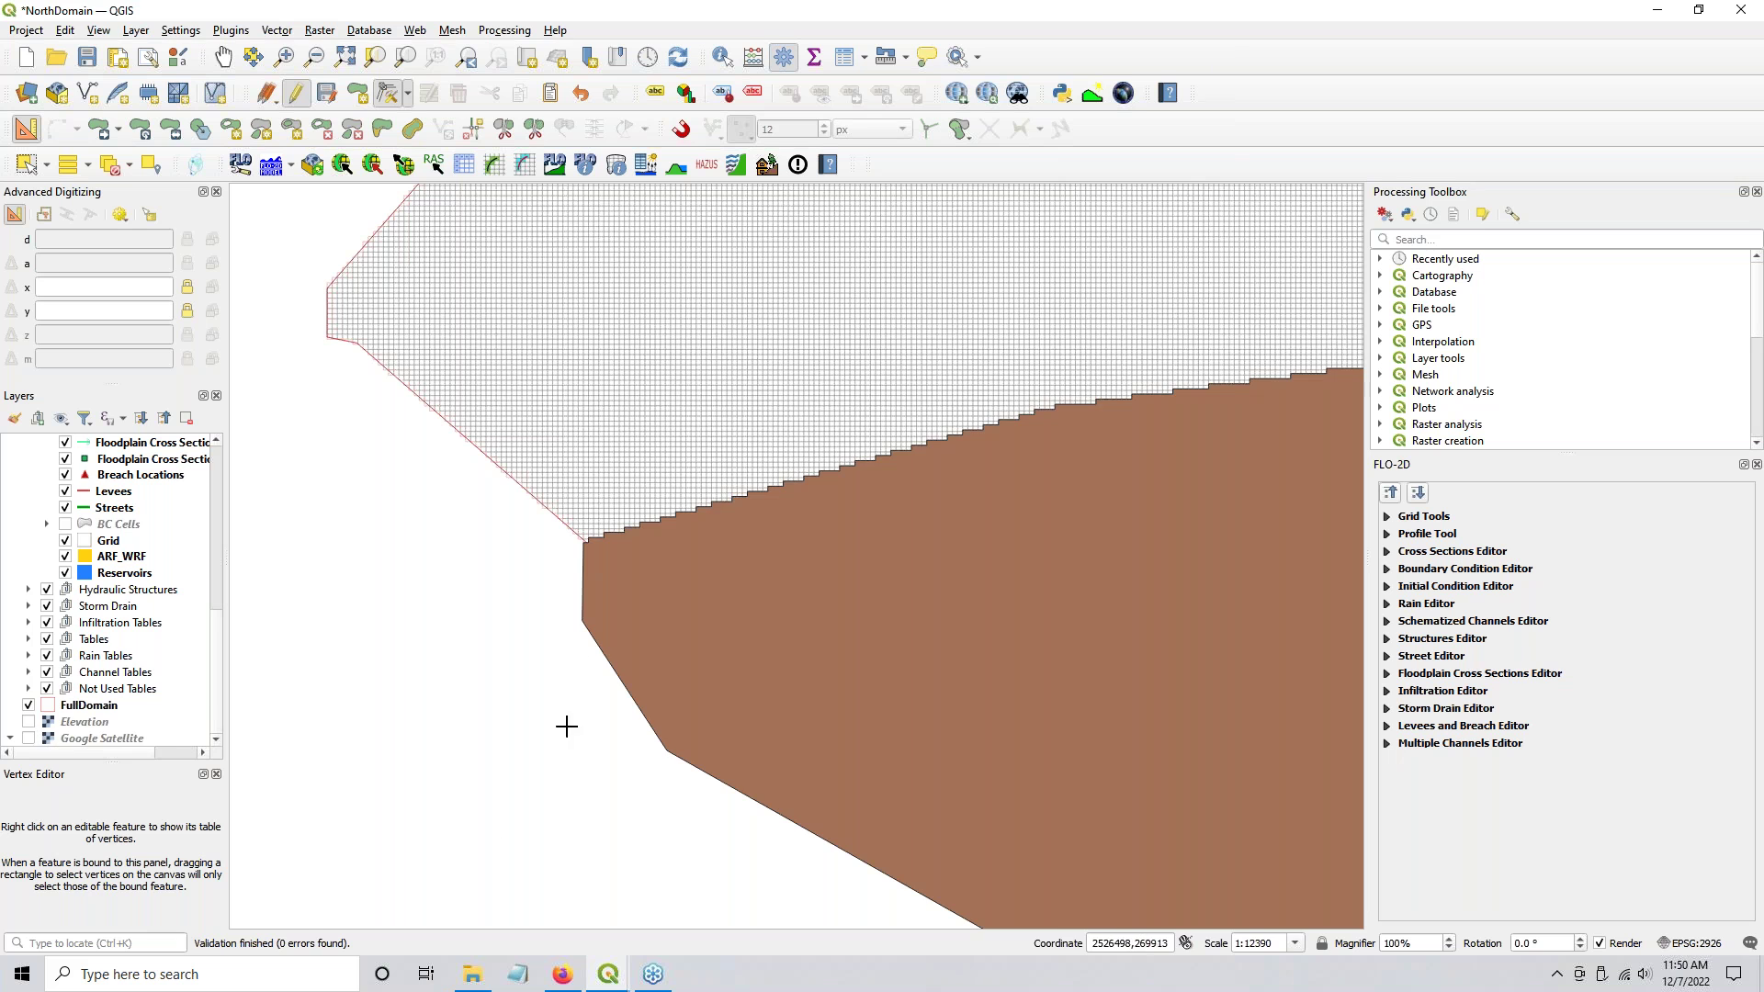
left_click(28, 722)
left_click(28, 706)
scroll(65, 524, "up", 6)
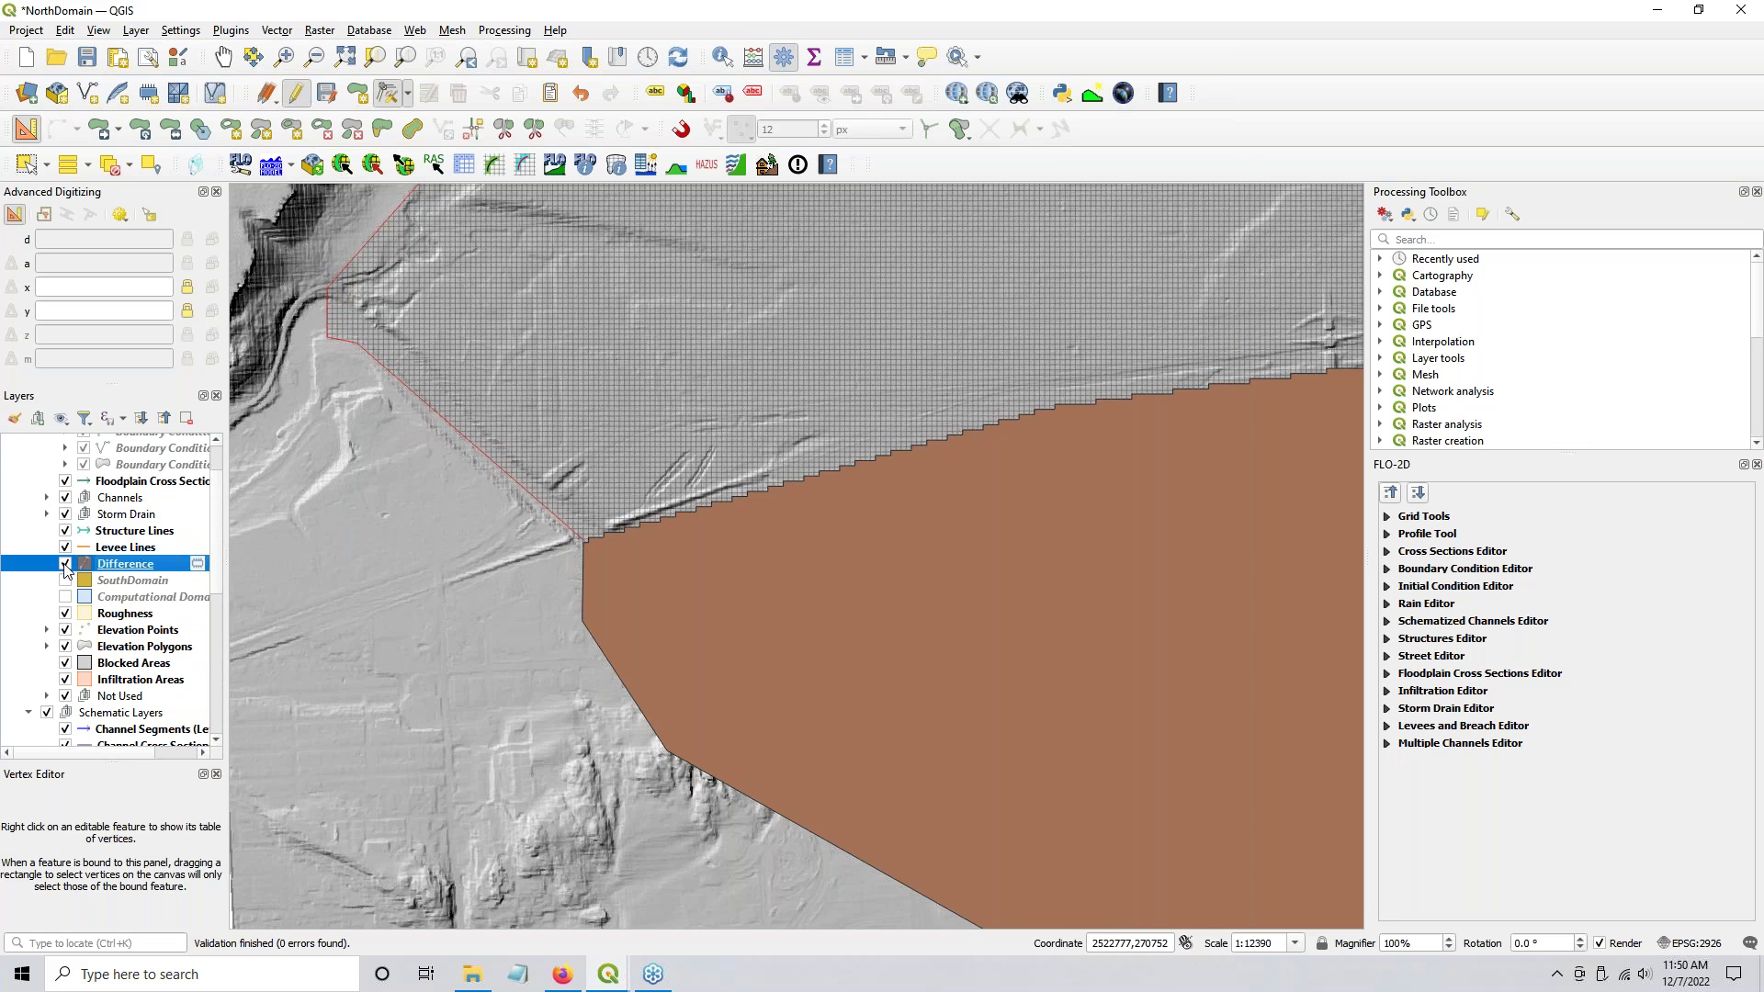
left_click(66, 563)
scroll(406, 637, "down", 1)
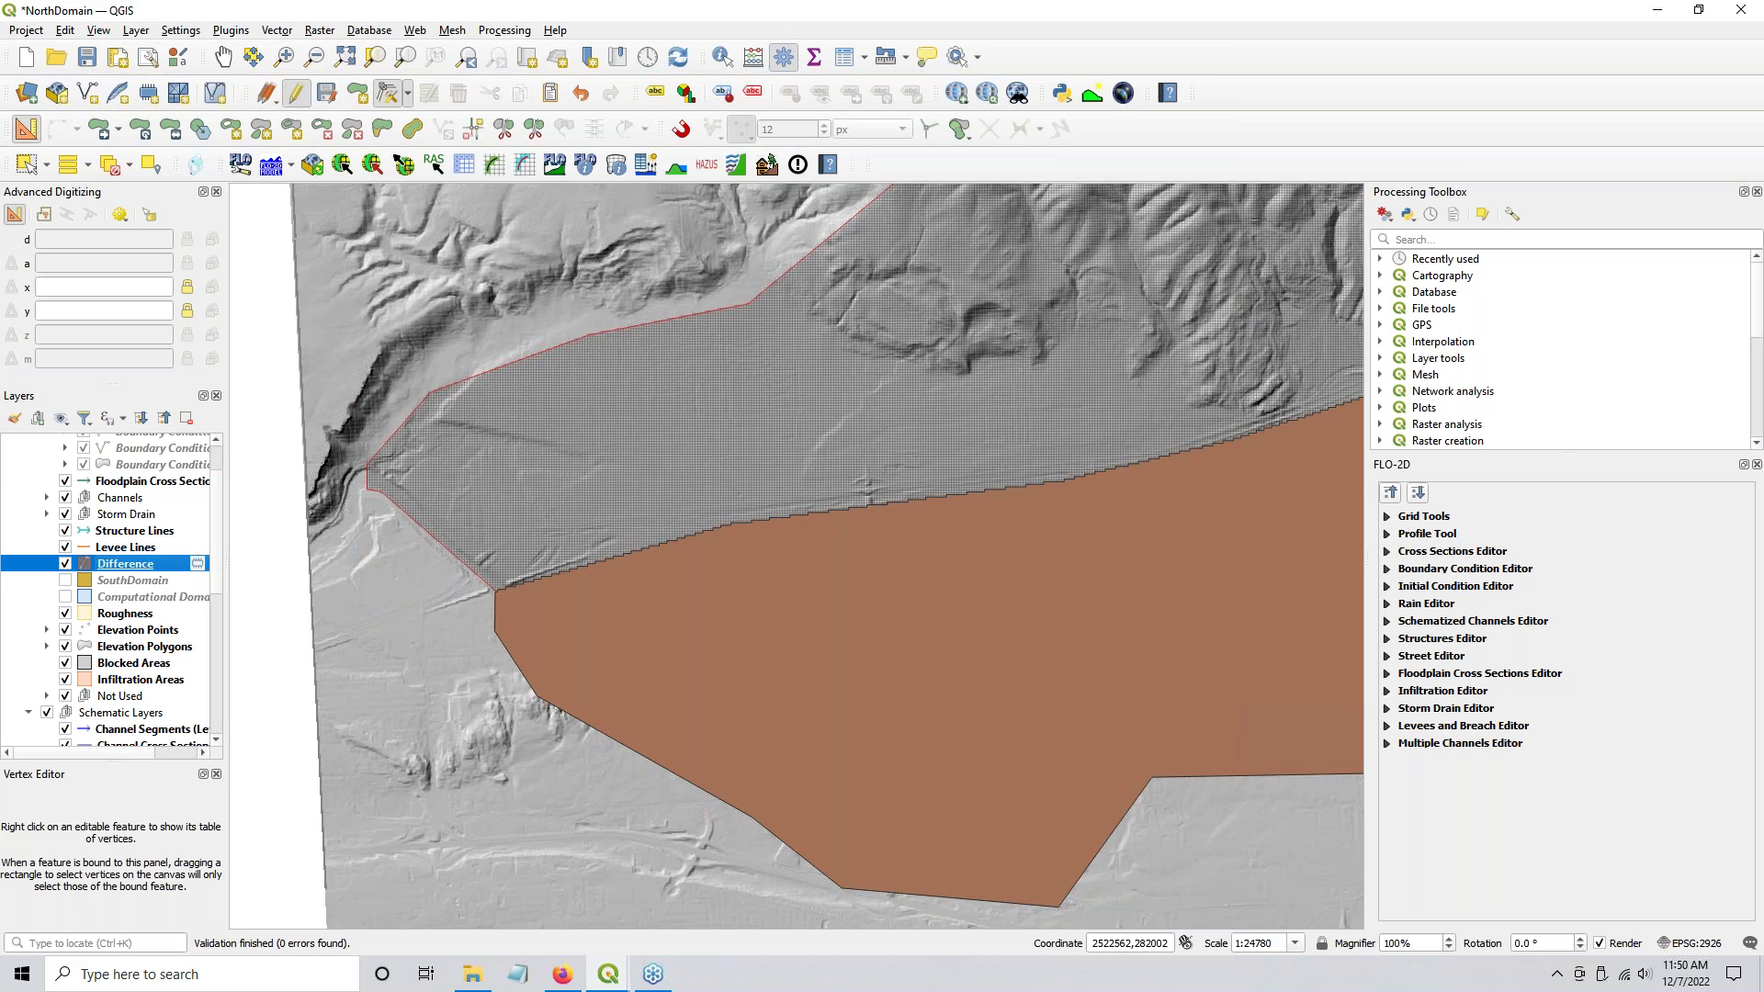
Step: End editing of the Difference layer, keeping its edits, and close the Advanced Digitizing and Vertex Editor panels
left_click(292, 95)
left_click(288, 99)
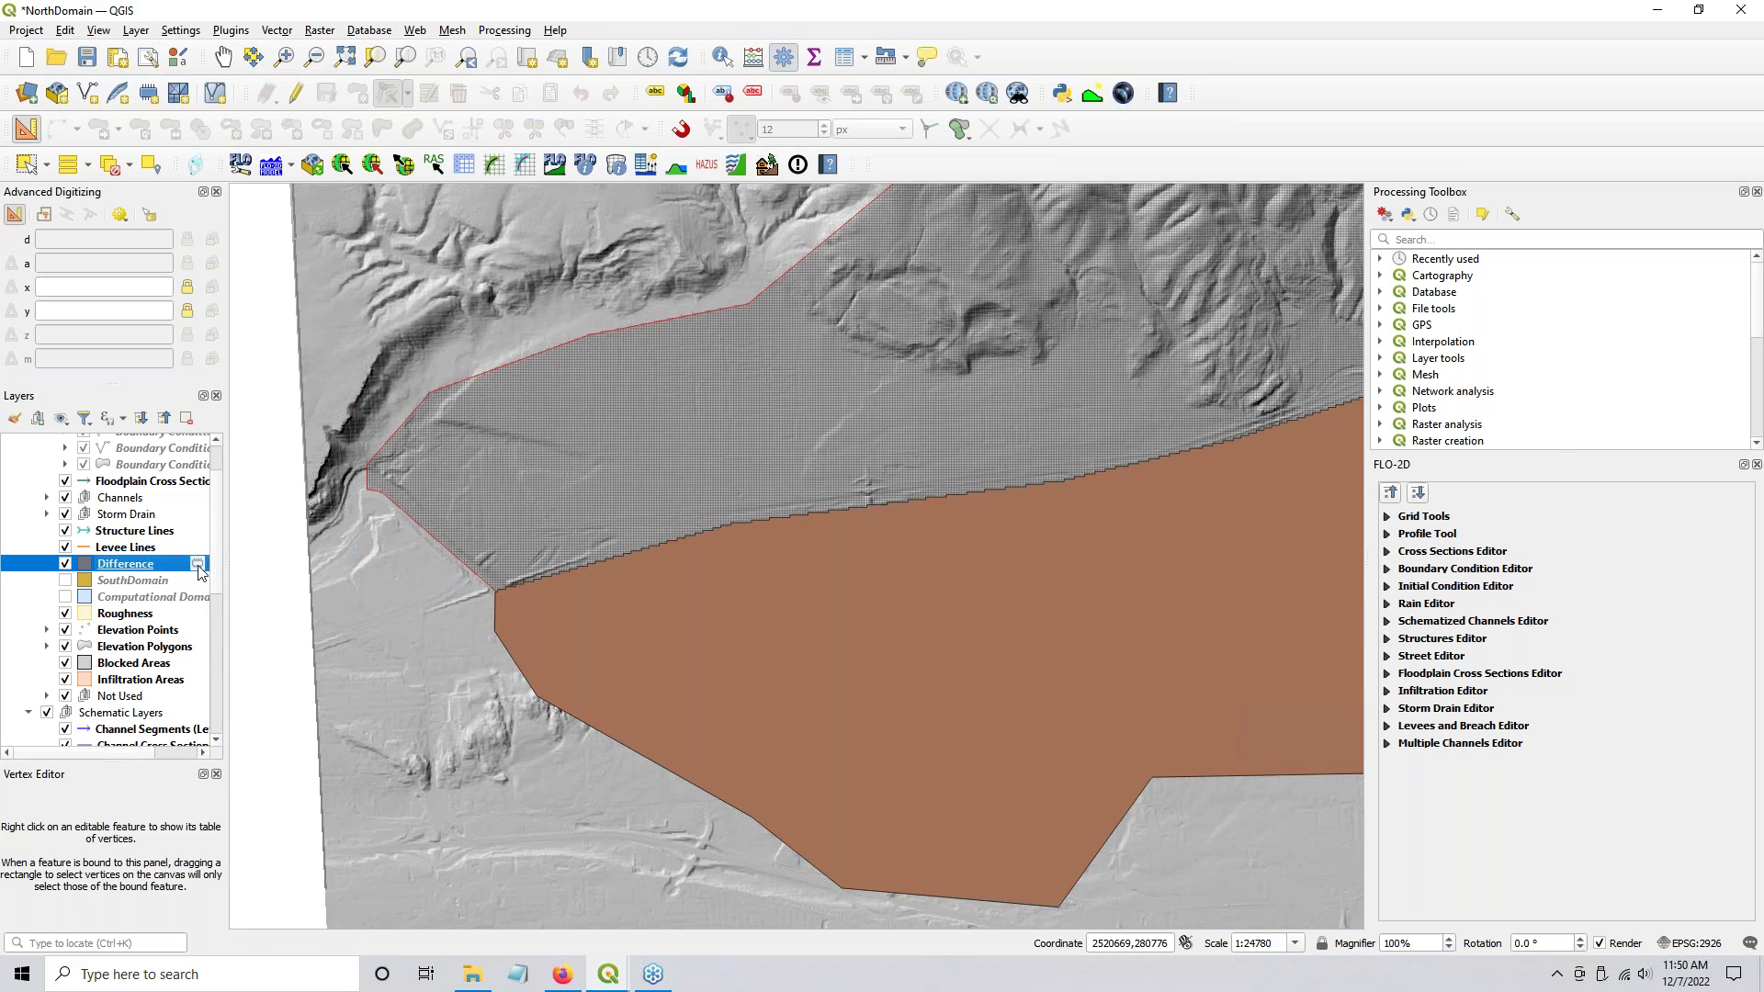
left_click(216, 191)
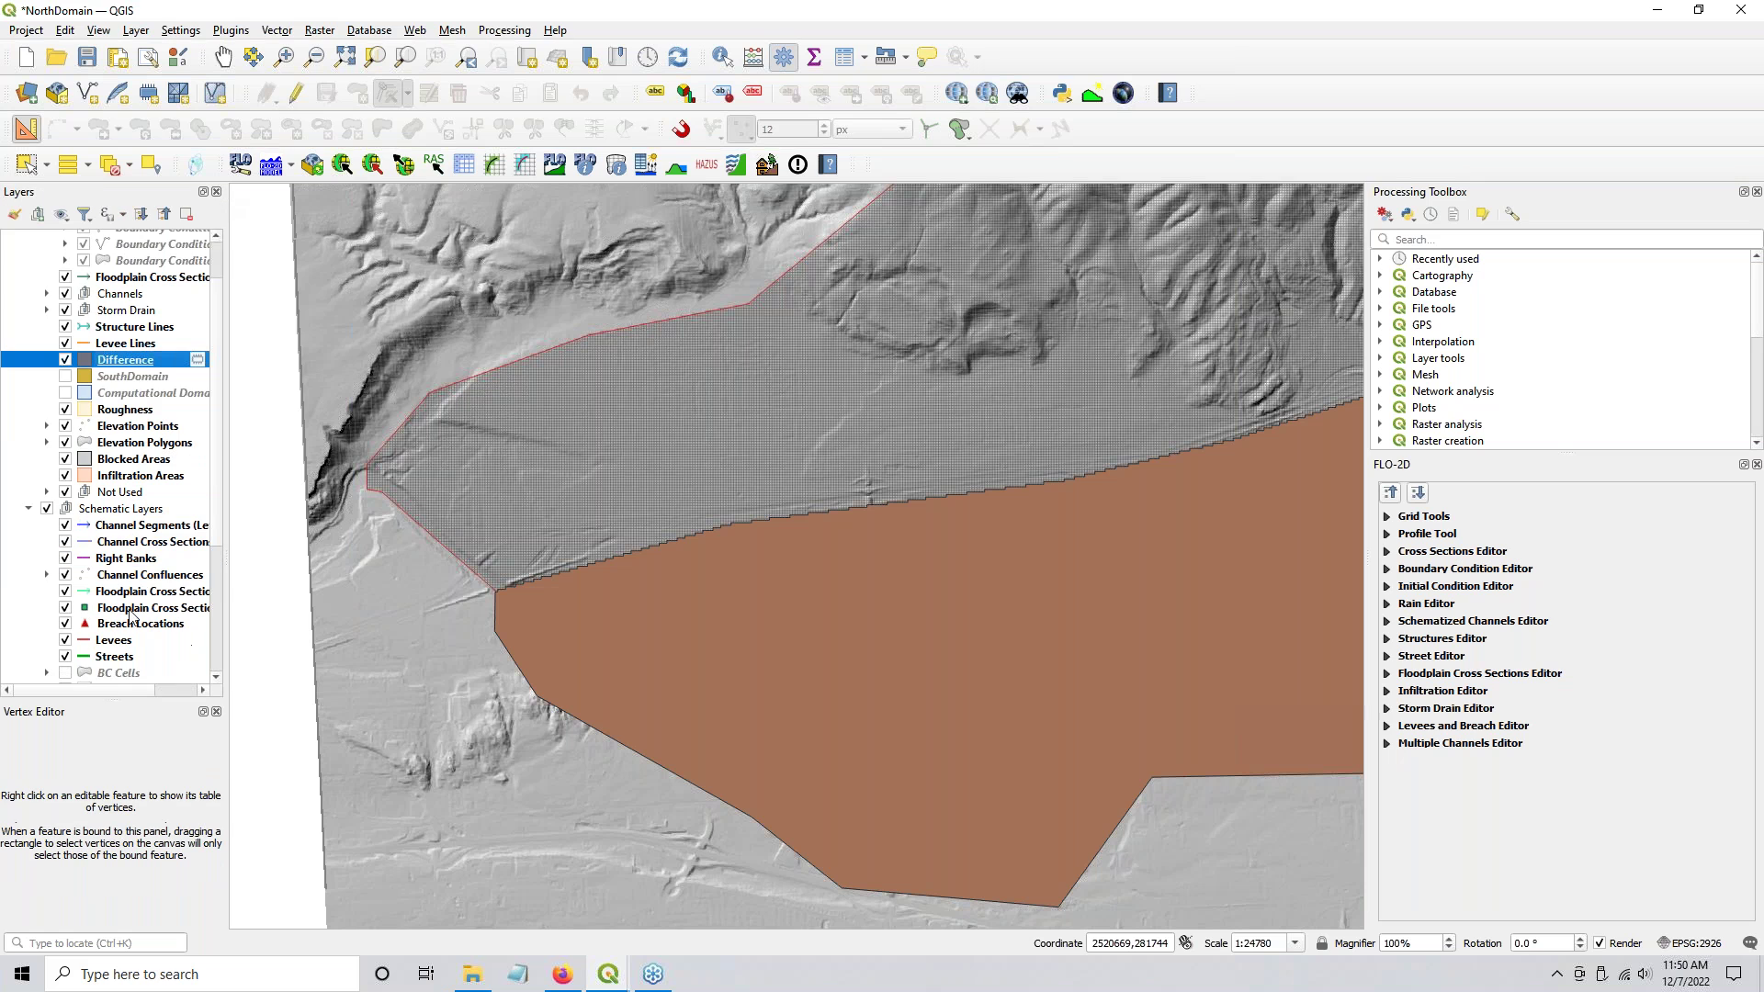
left_click(216, 711)
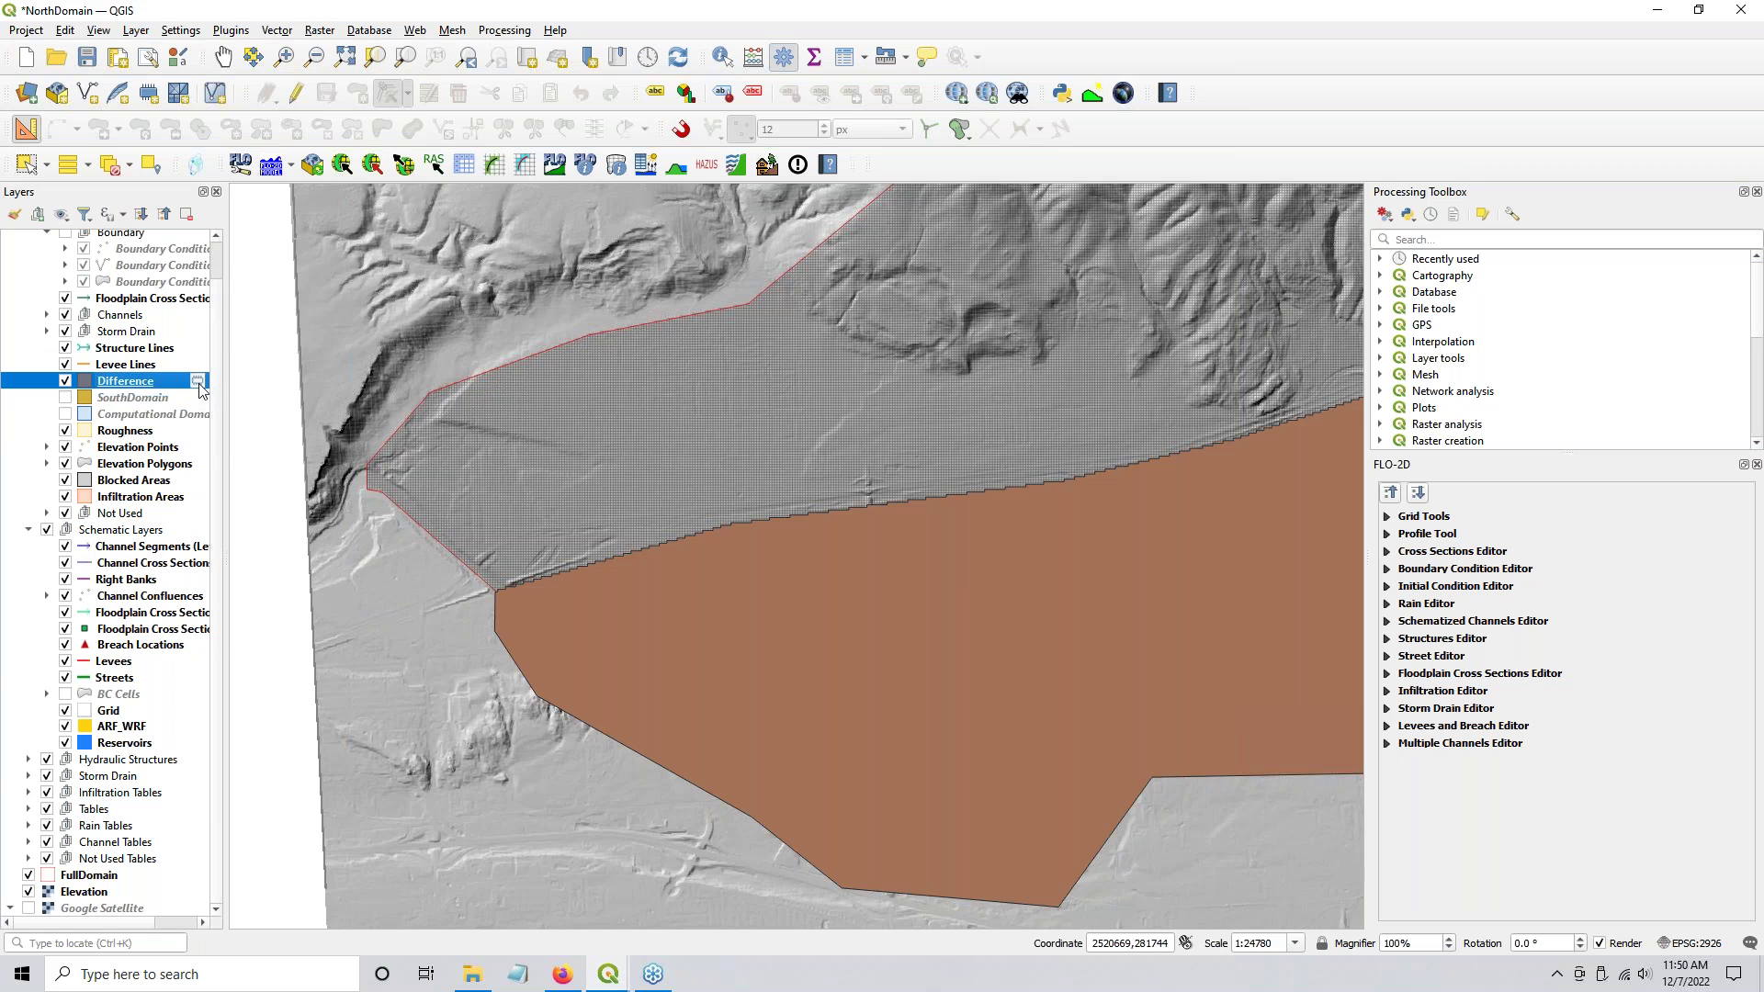
mouse_move(201, 389)
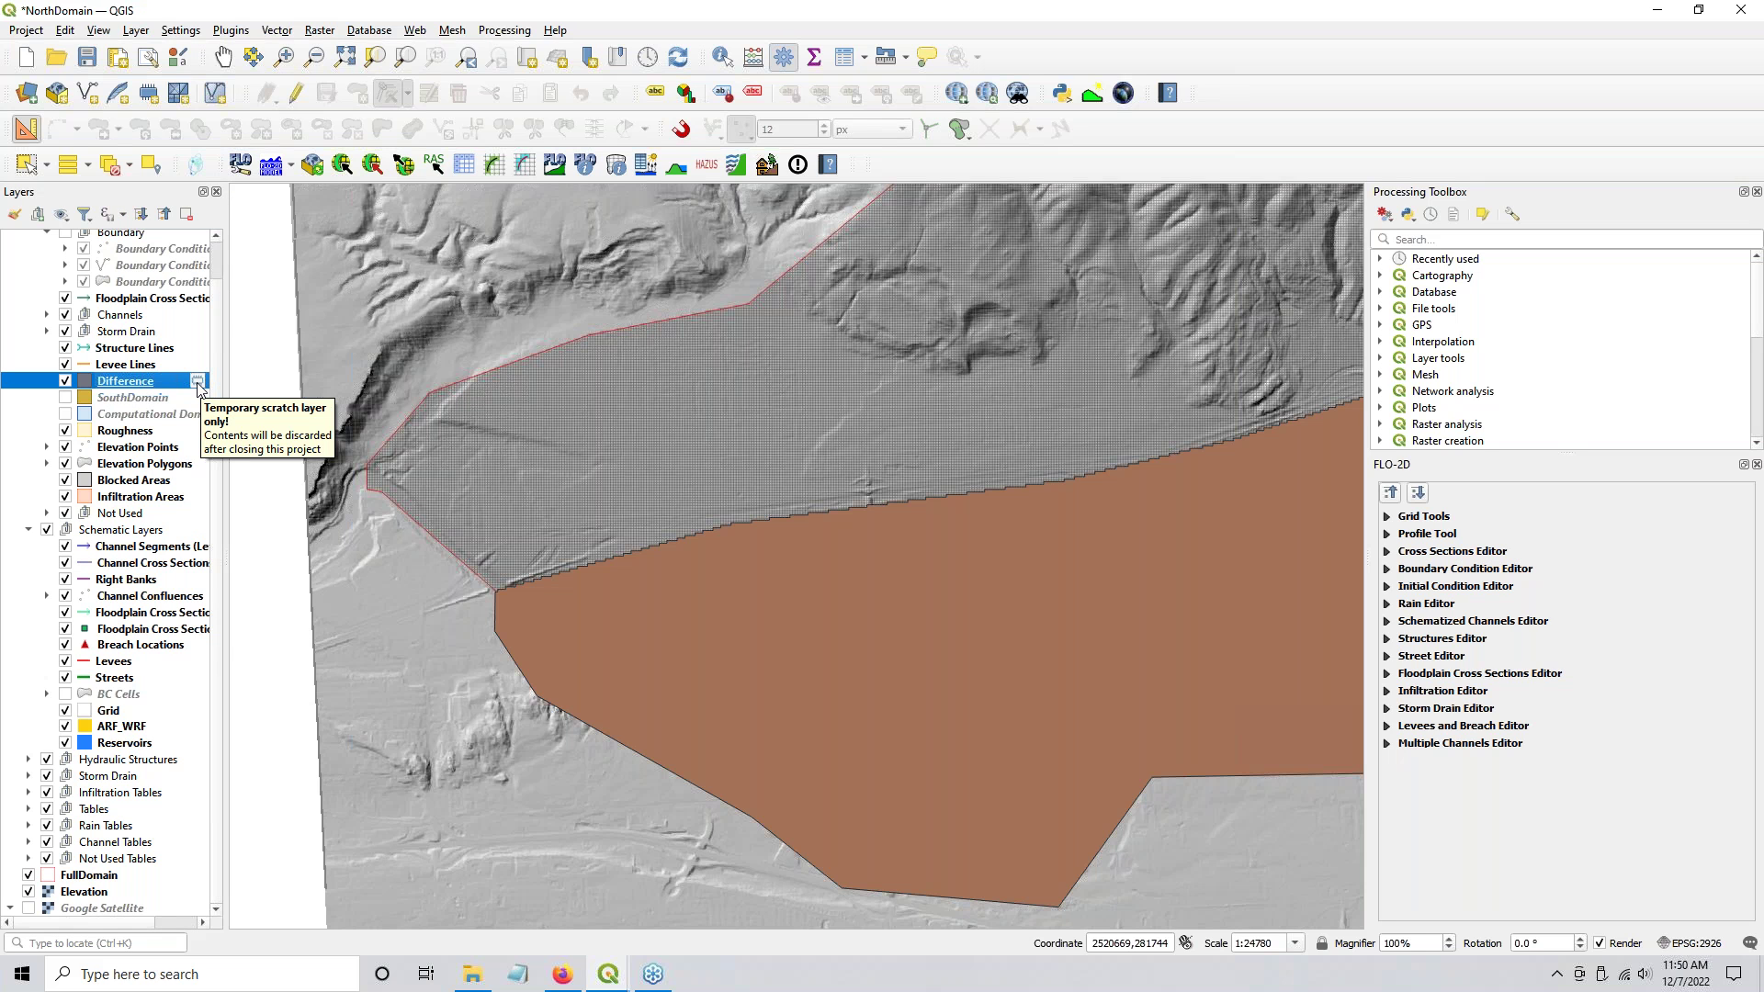
left_click(198, 384)
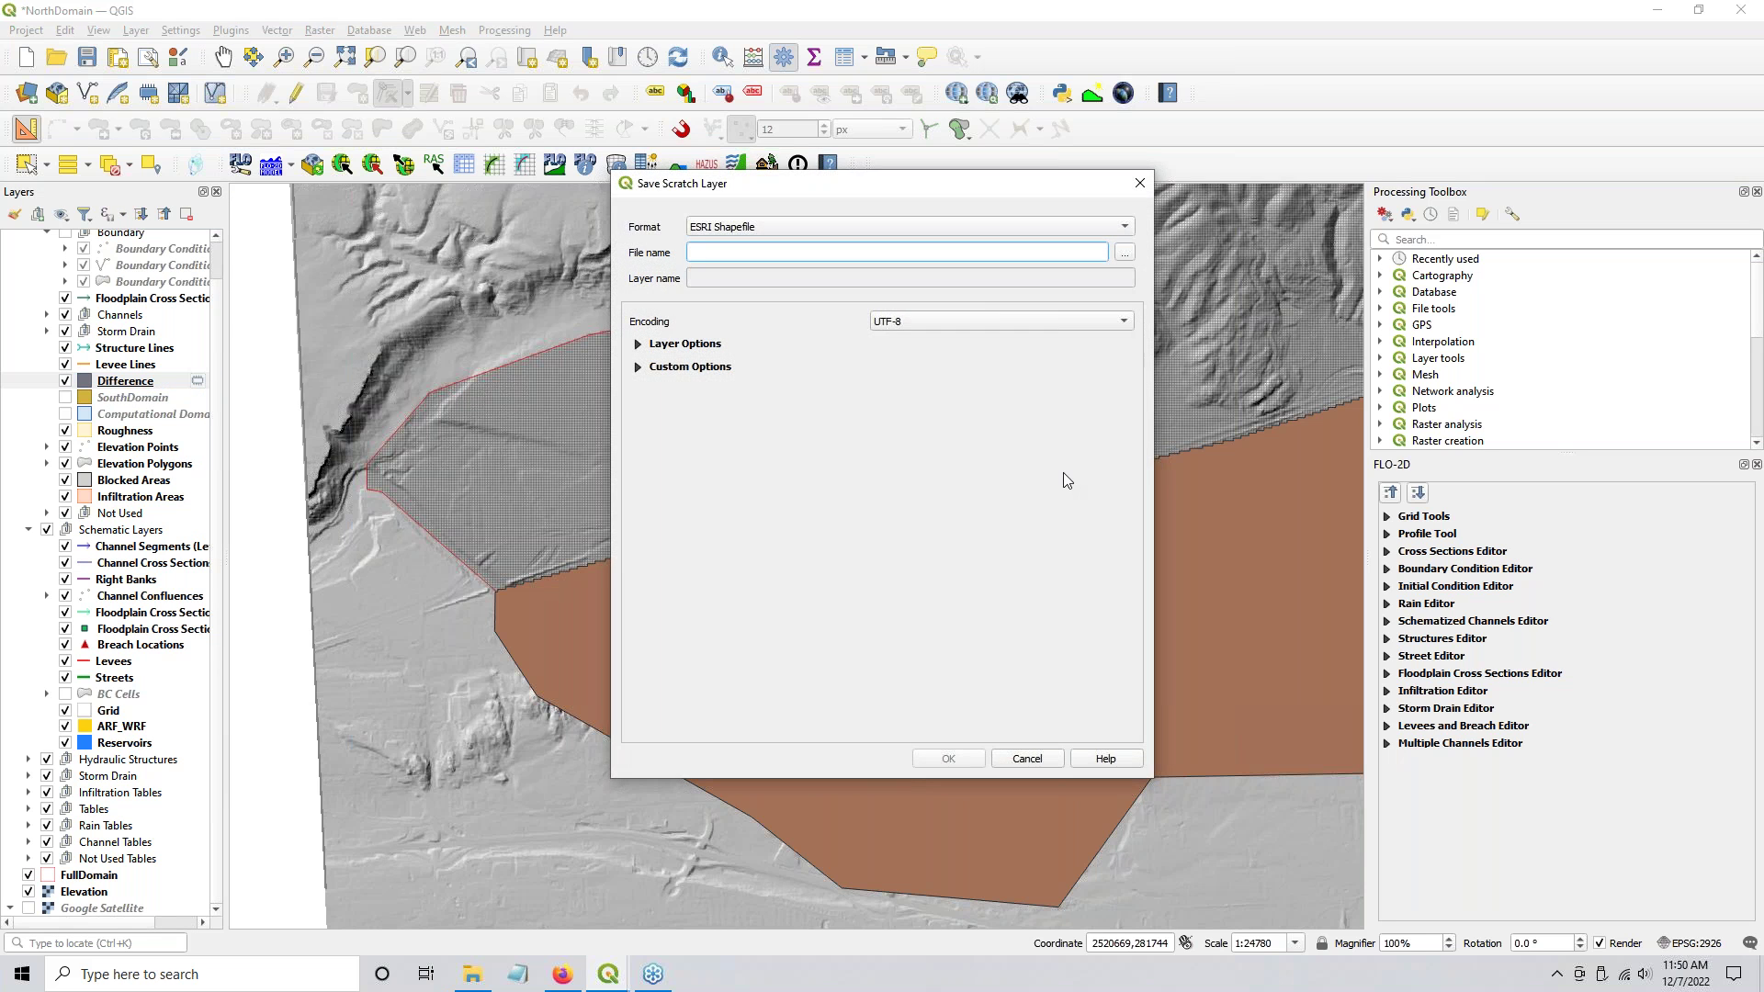
left_click(1126, 254)
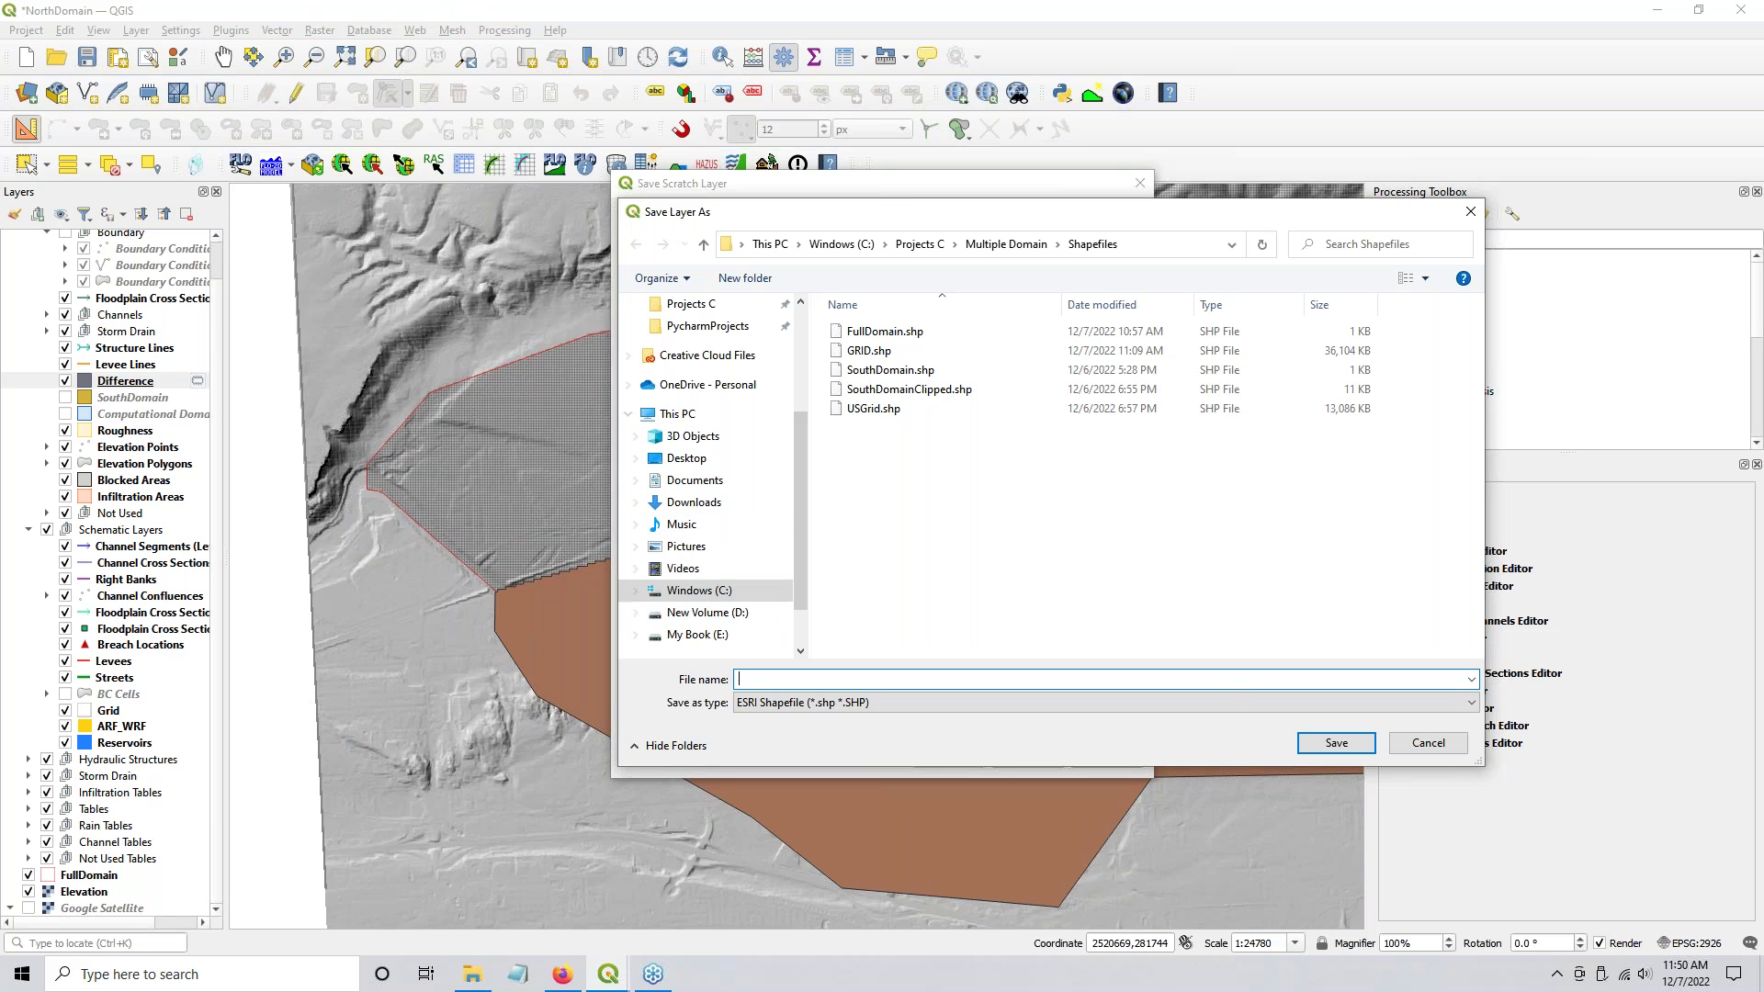
left_click(1427, 742)
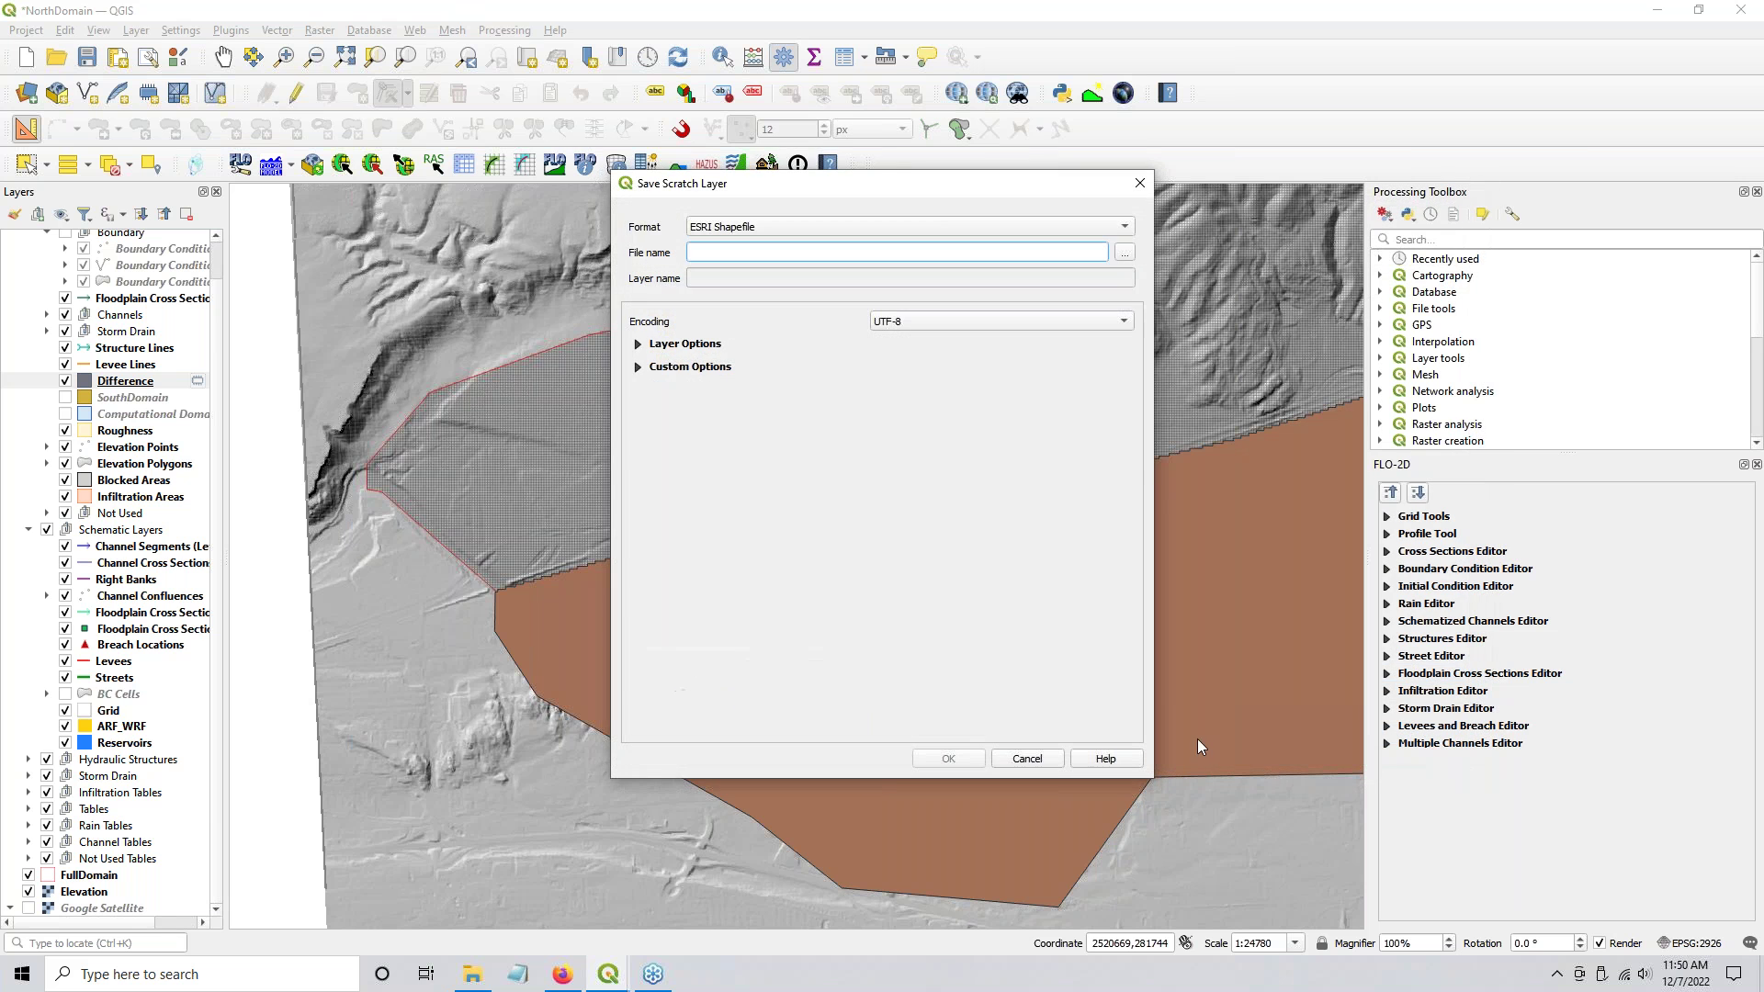
left_click(1027, 759)
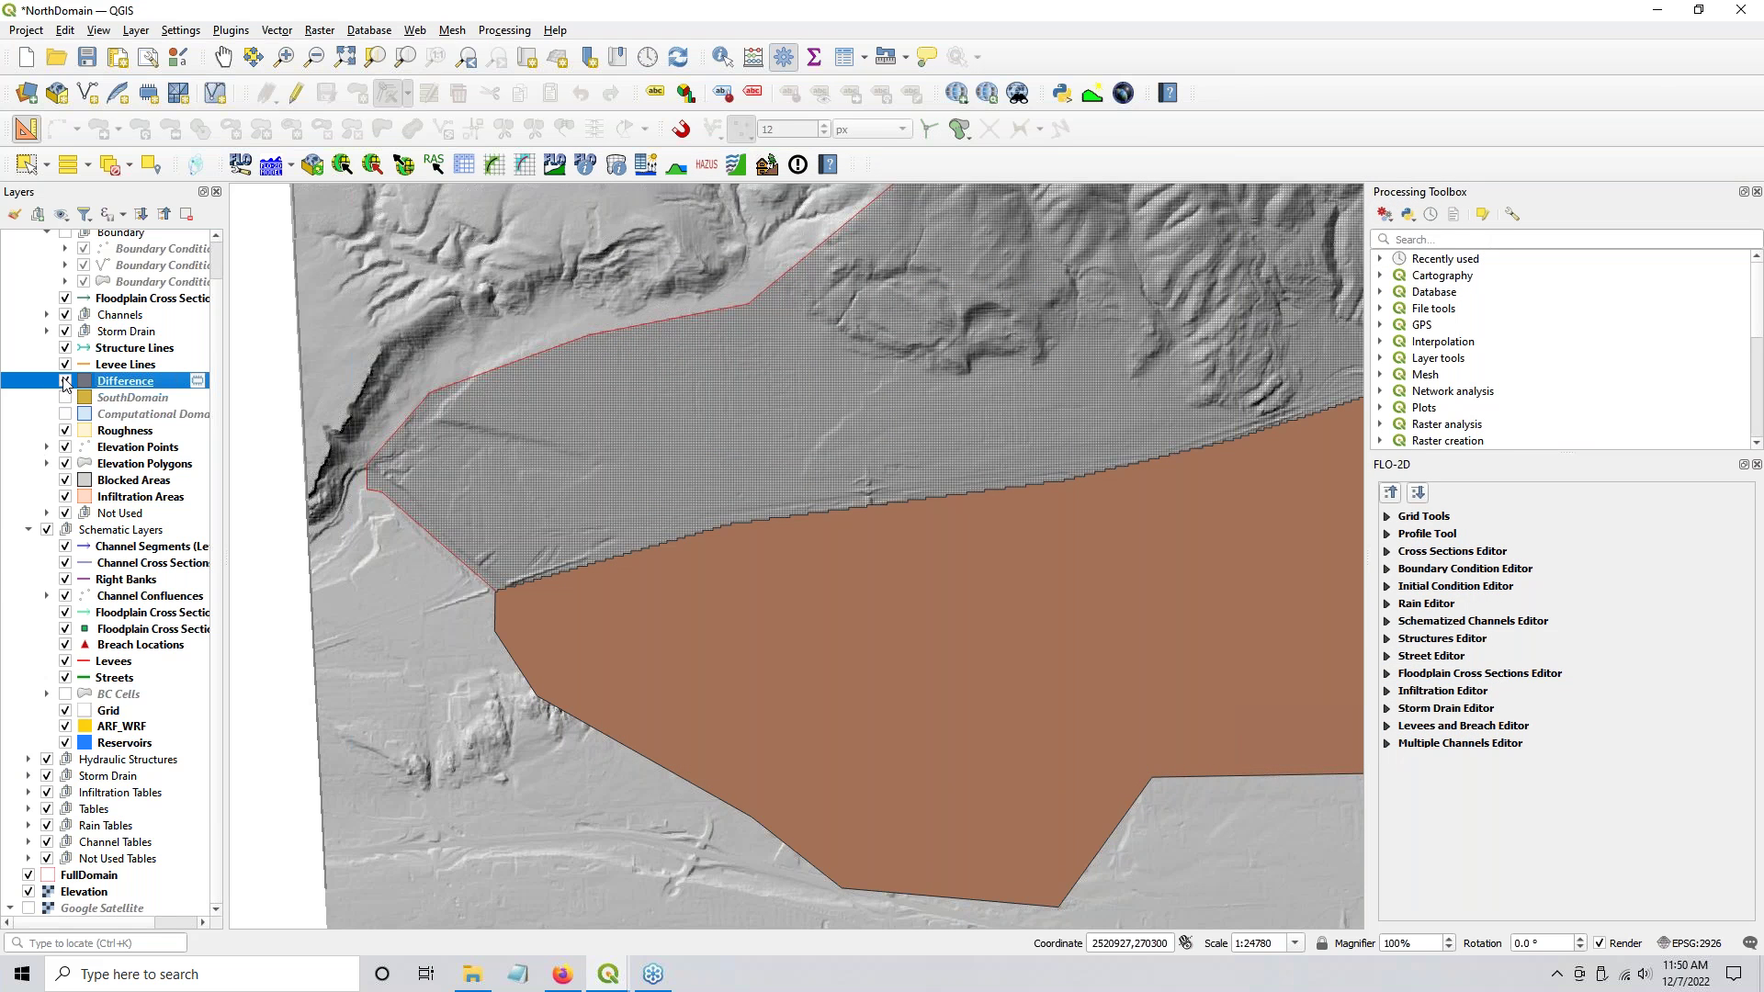
Step: Hide the Difference layer, view the whole north grid, and switch to the SouthDomain QGIS project
left_click(64, 381)
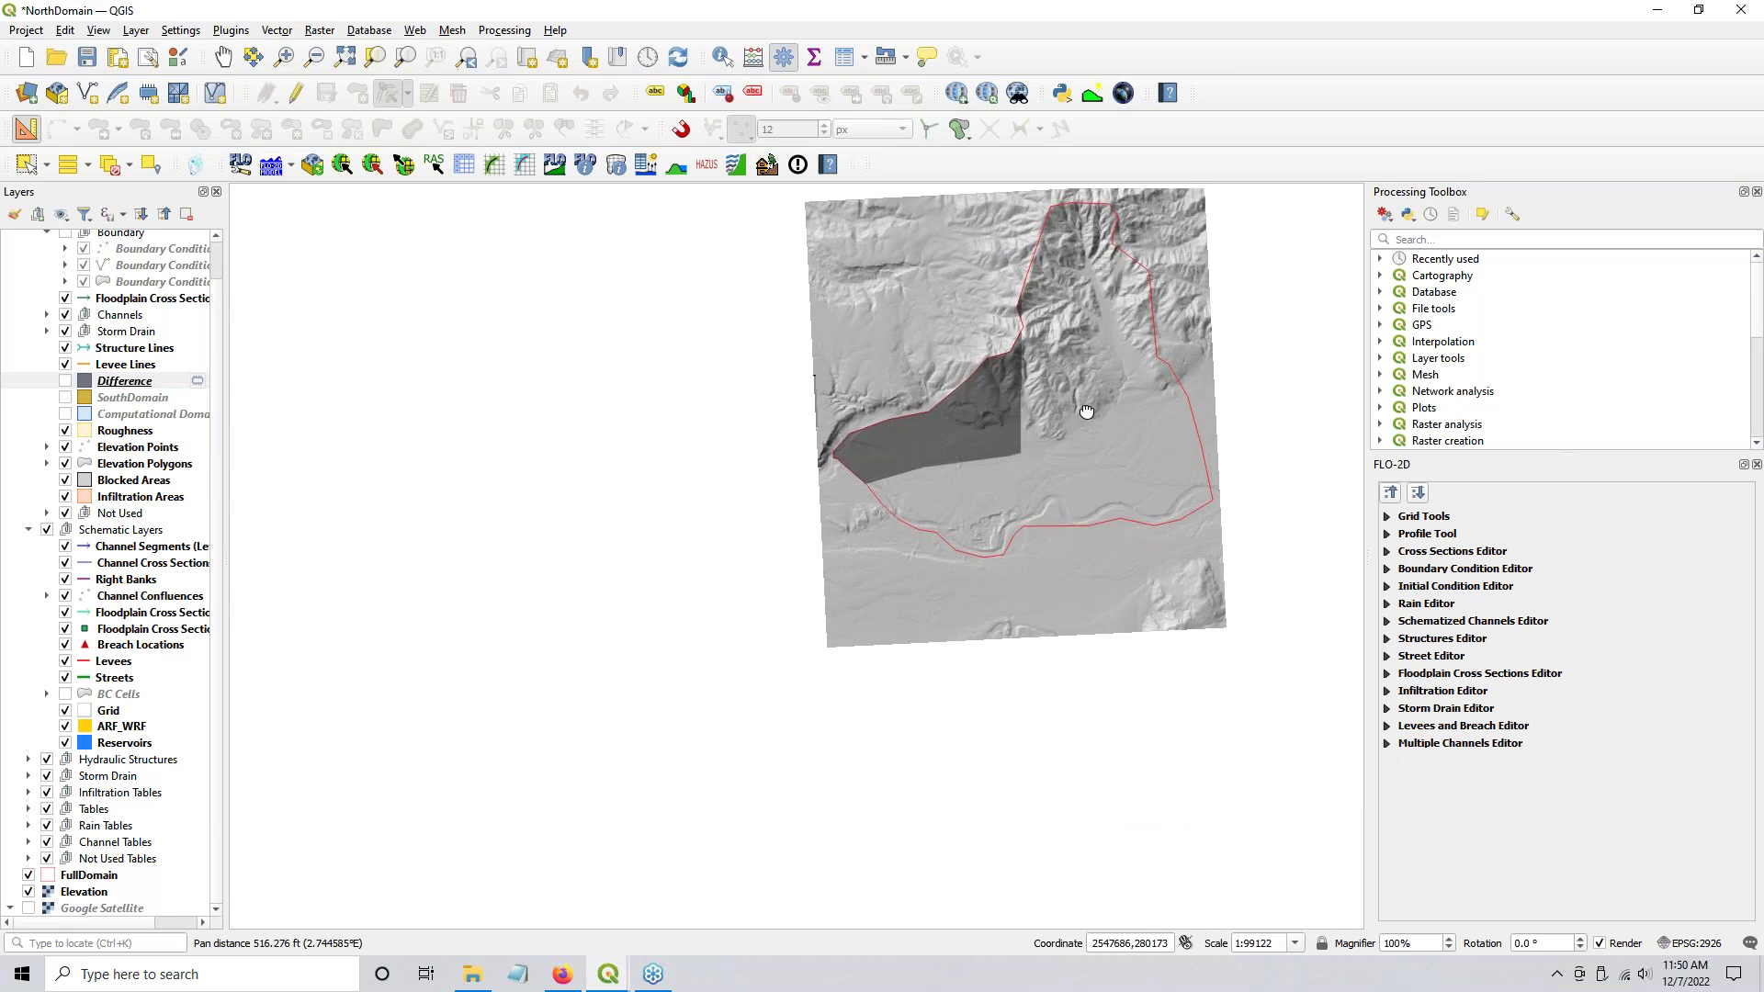
left_click_drag(1243, 407, 1102, 549)
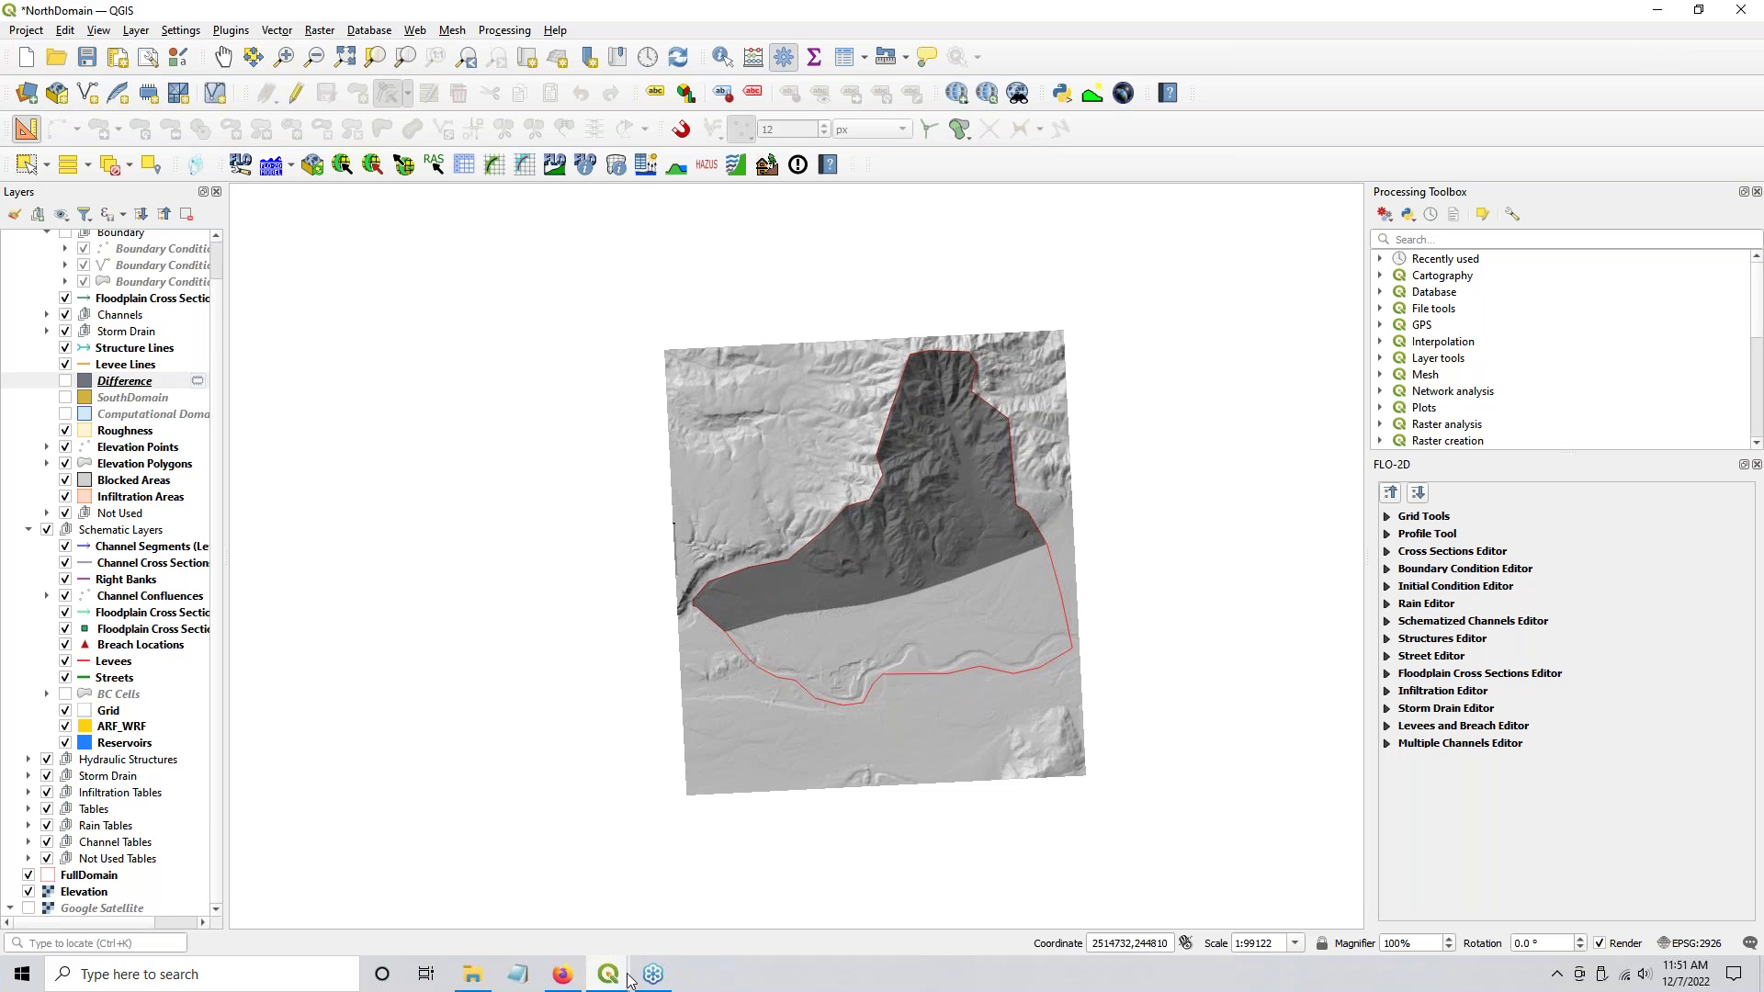
mouse_move(613, 983)
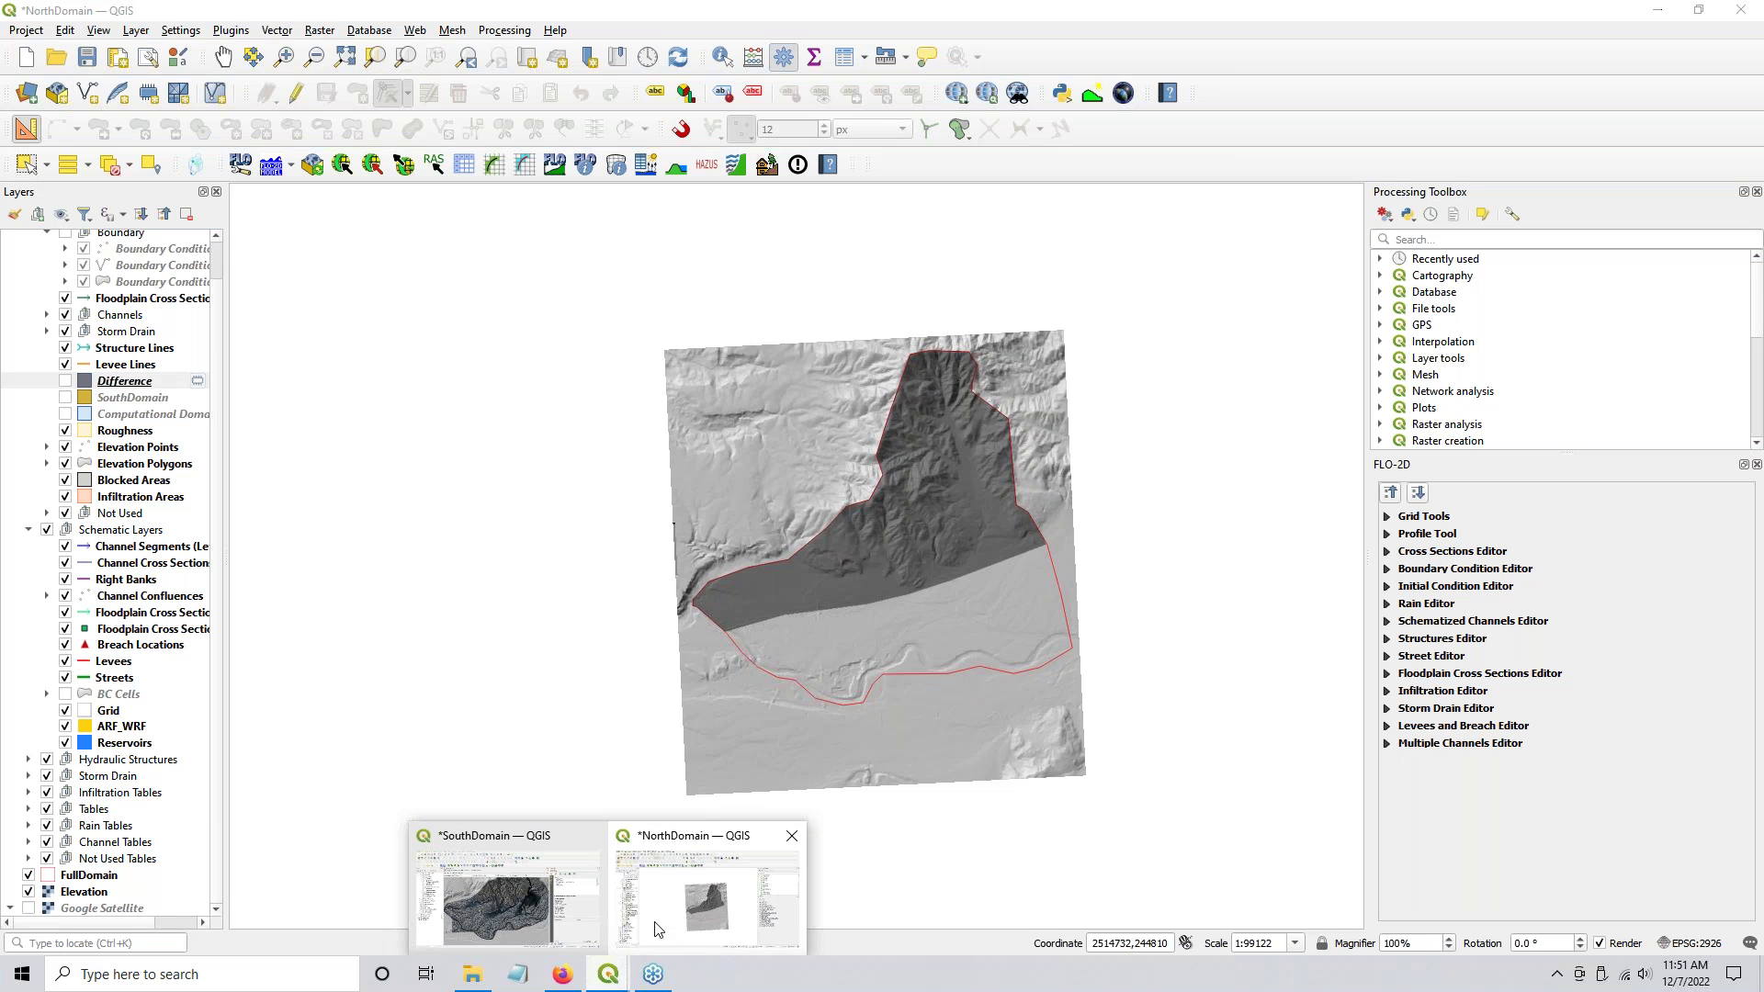
left_click(520, 922)
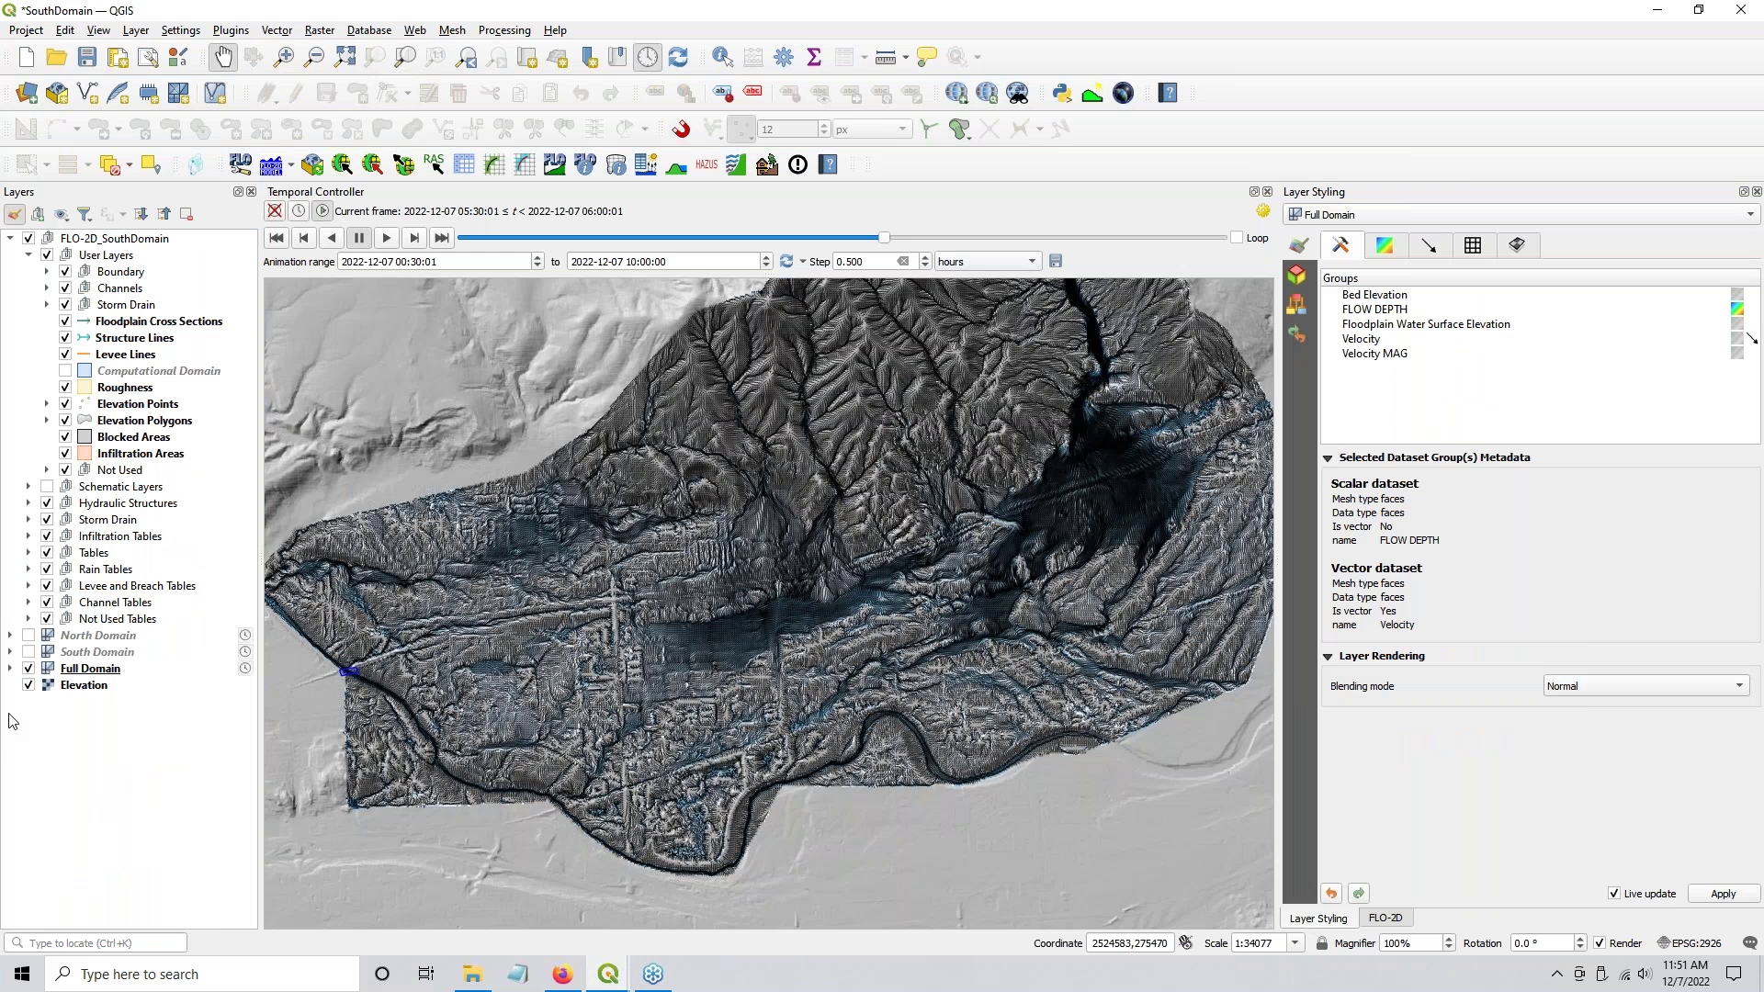
Step: Hide the Full Domain mesh layer and show the Computational Domain polygon in the SouthDomain project
left_click(29, 668)
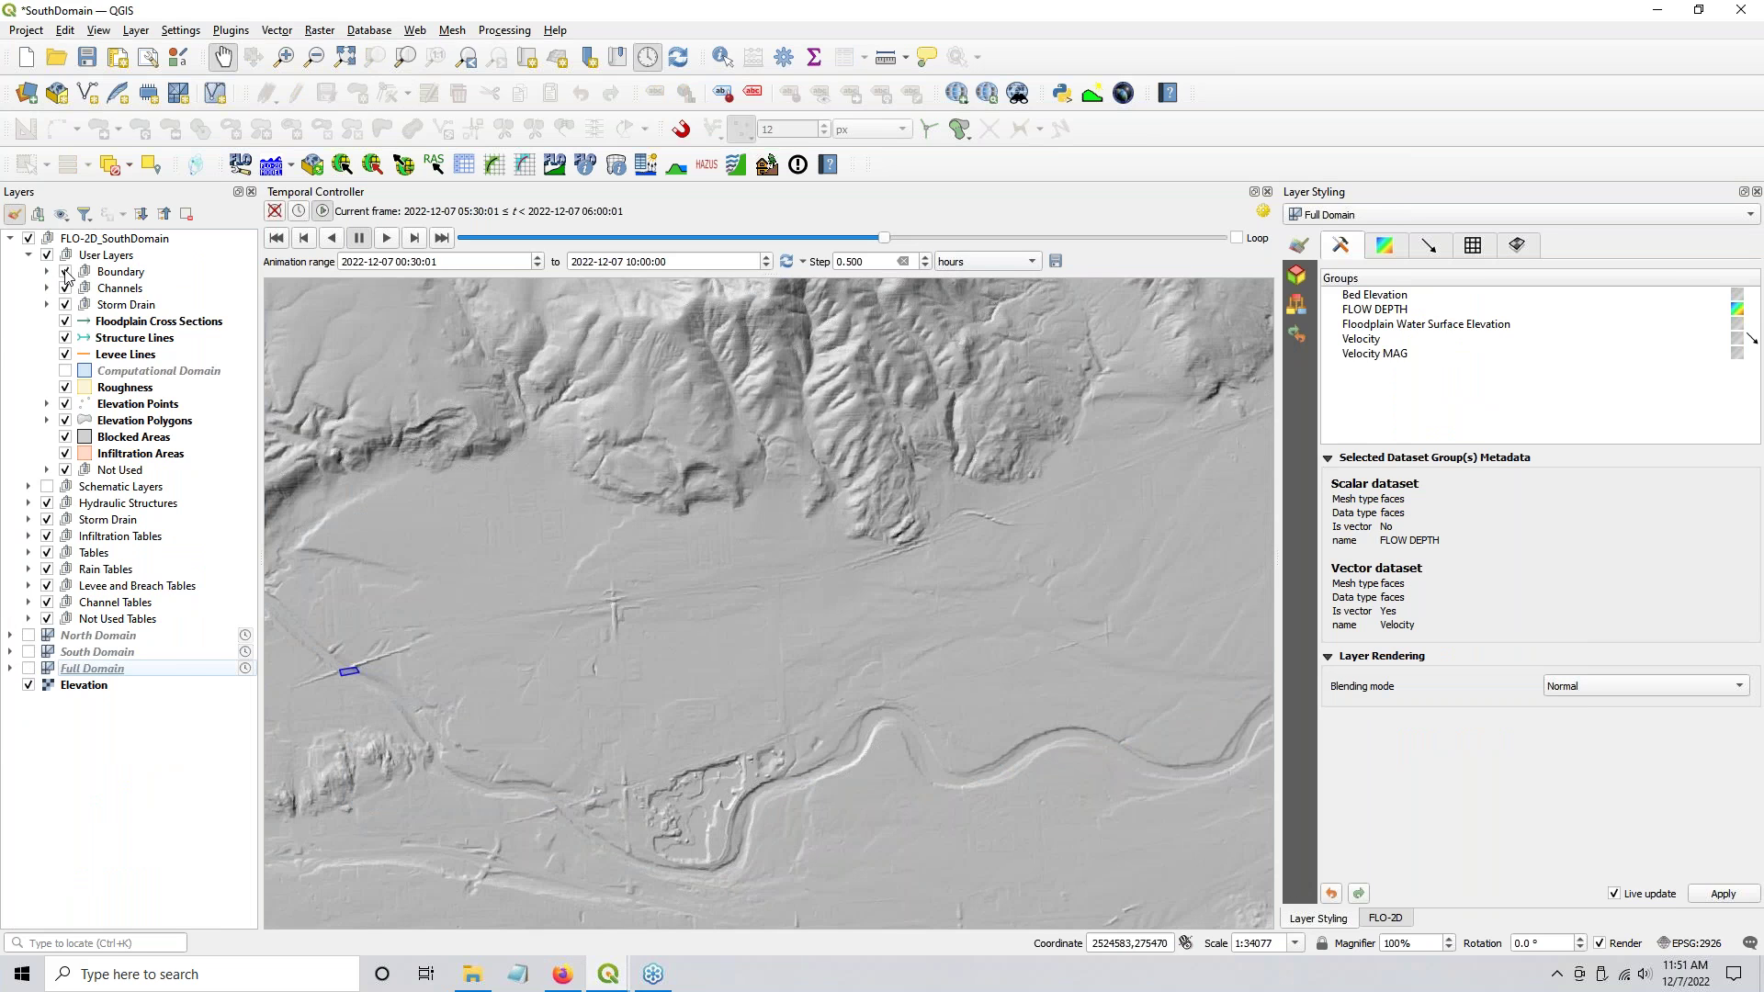
left_click(65, 372)
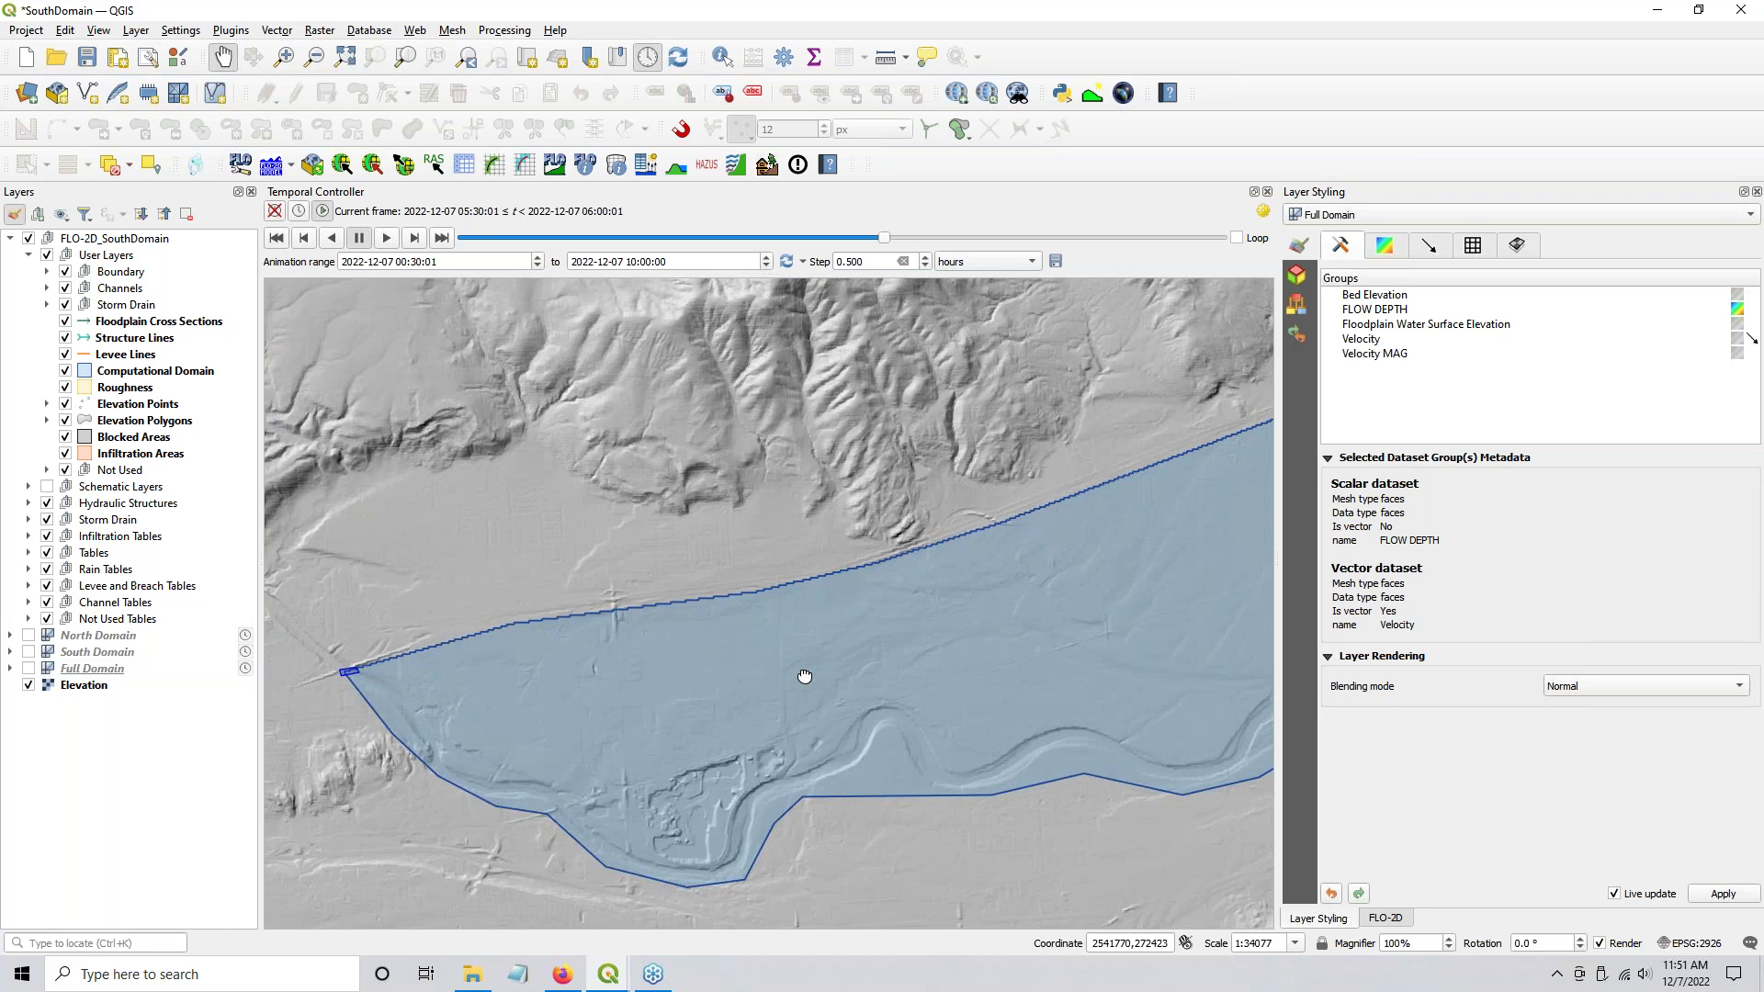
left_click_drag(805, 675, 689, 677)
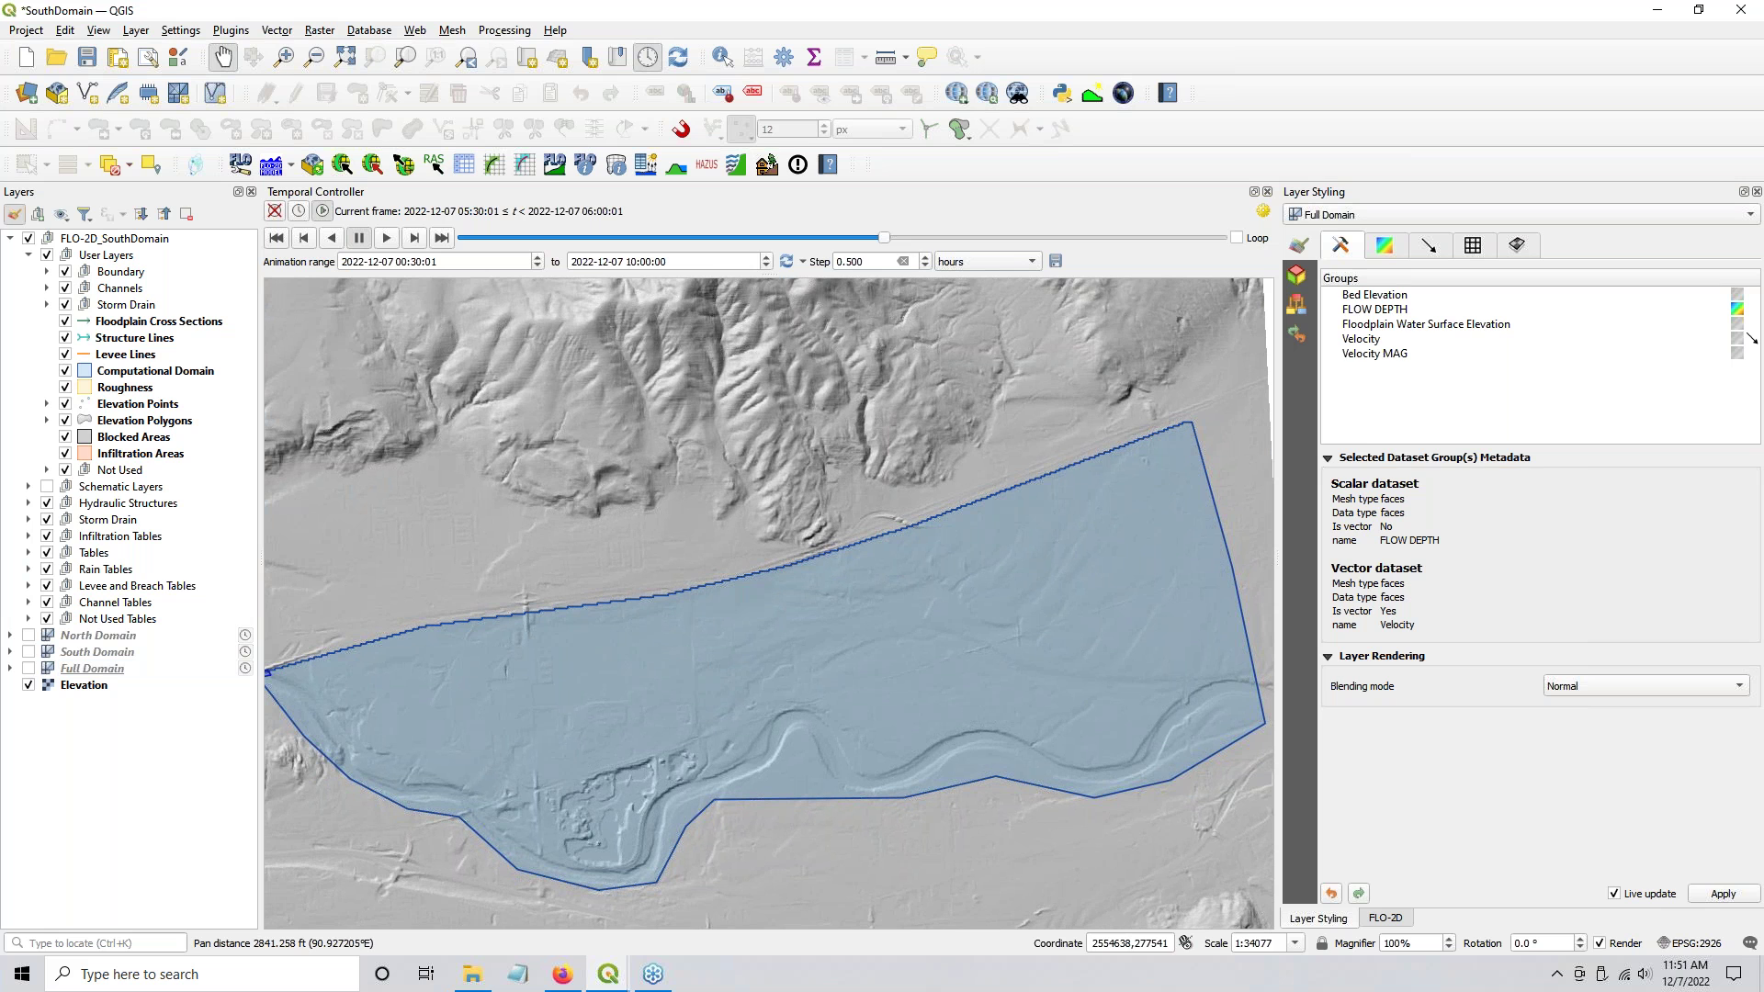
Step: Add SouthDomainClipped.shp from the Multiple Domain Shapefiles folder to the SouthDomain project map
key("alt+Tab")
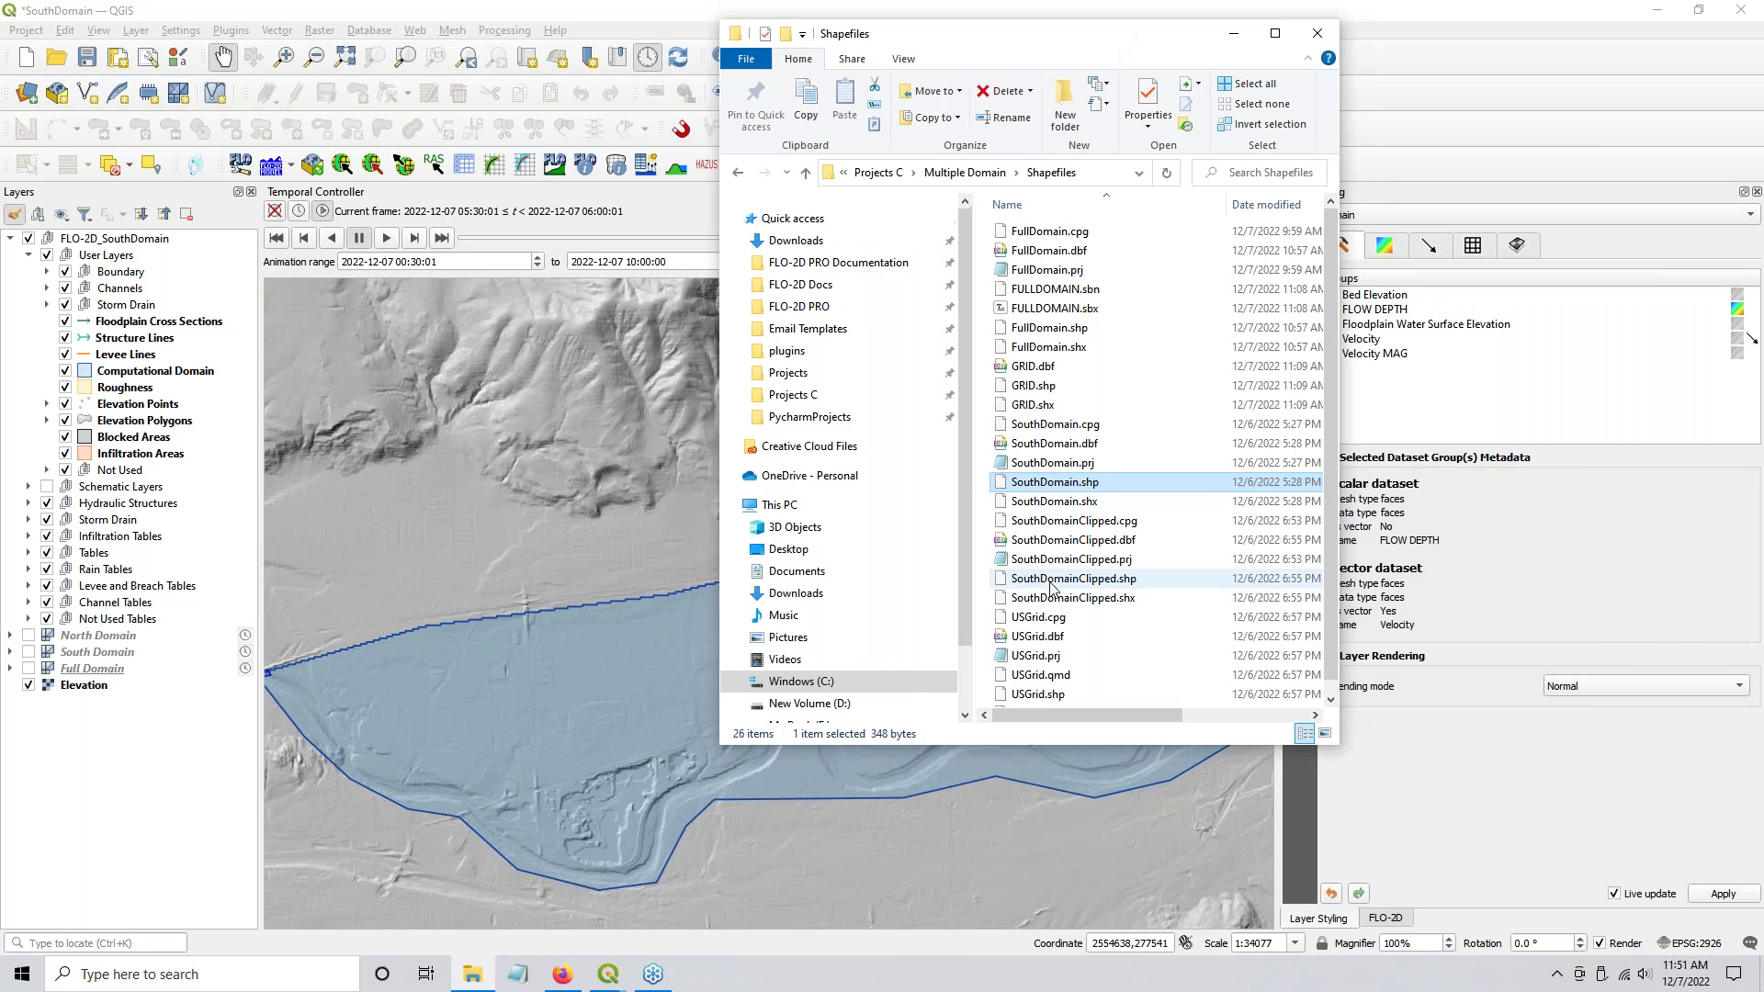
left_click(1073, 582)
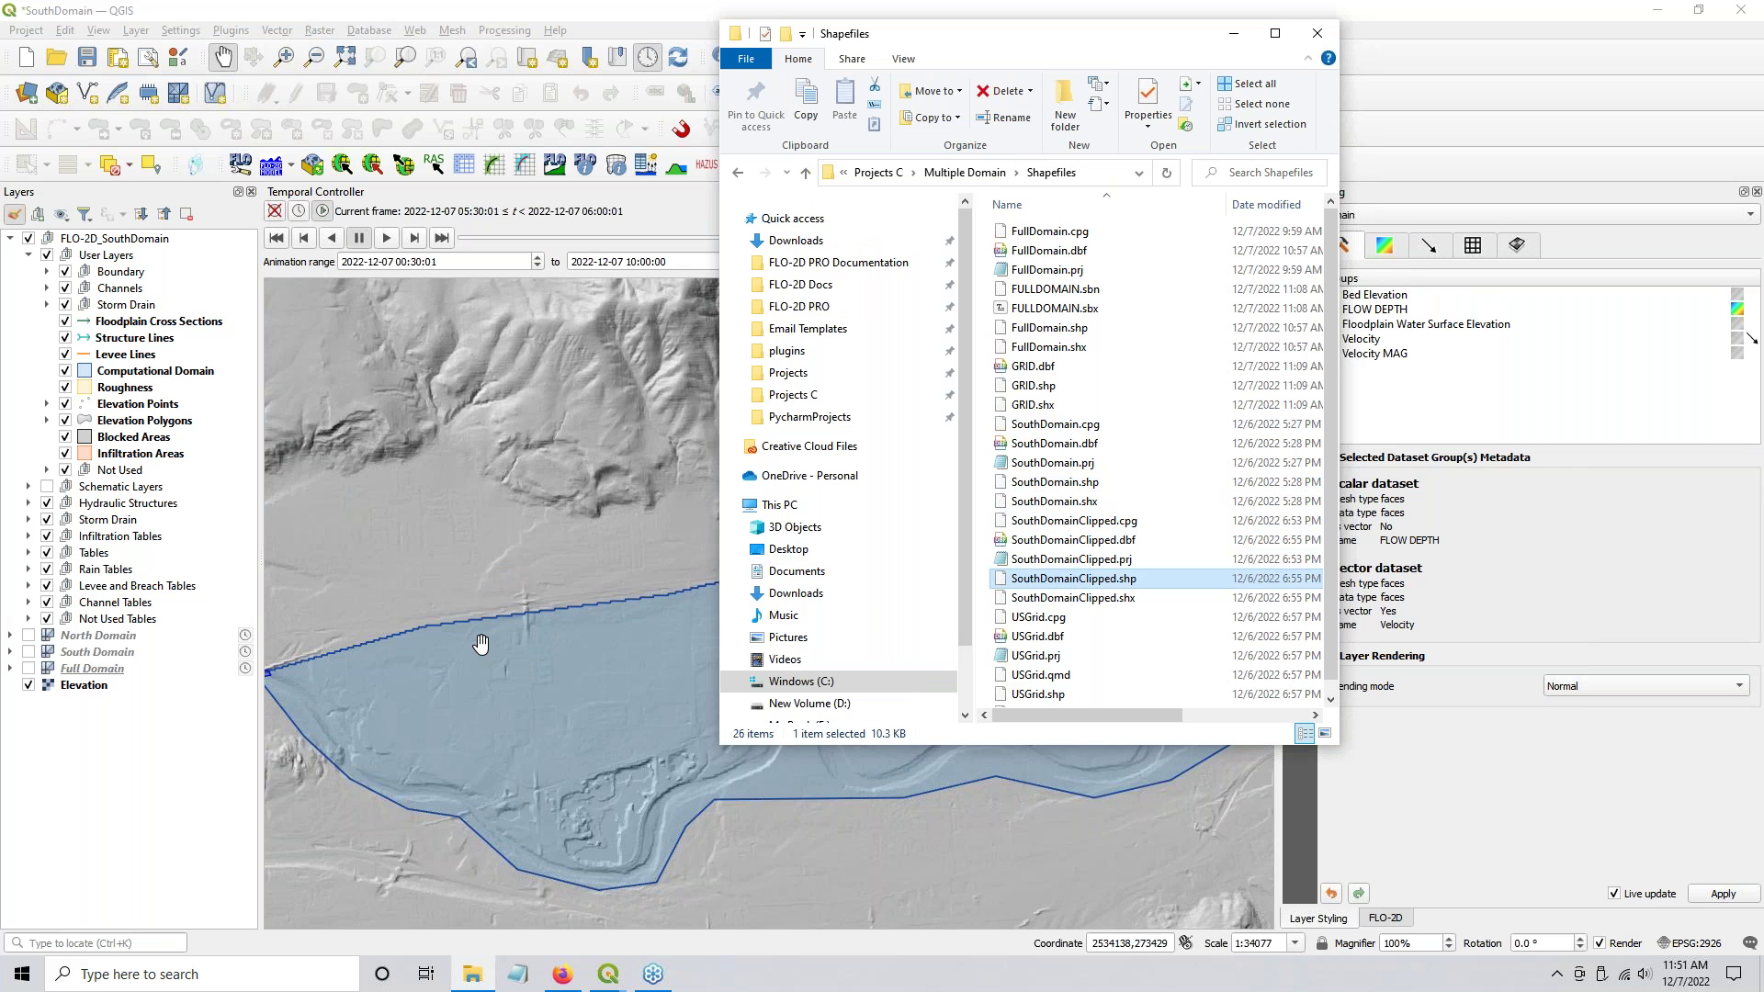
left_click_drag(481, 643, 487, 643)
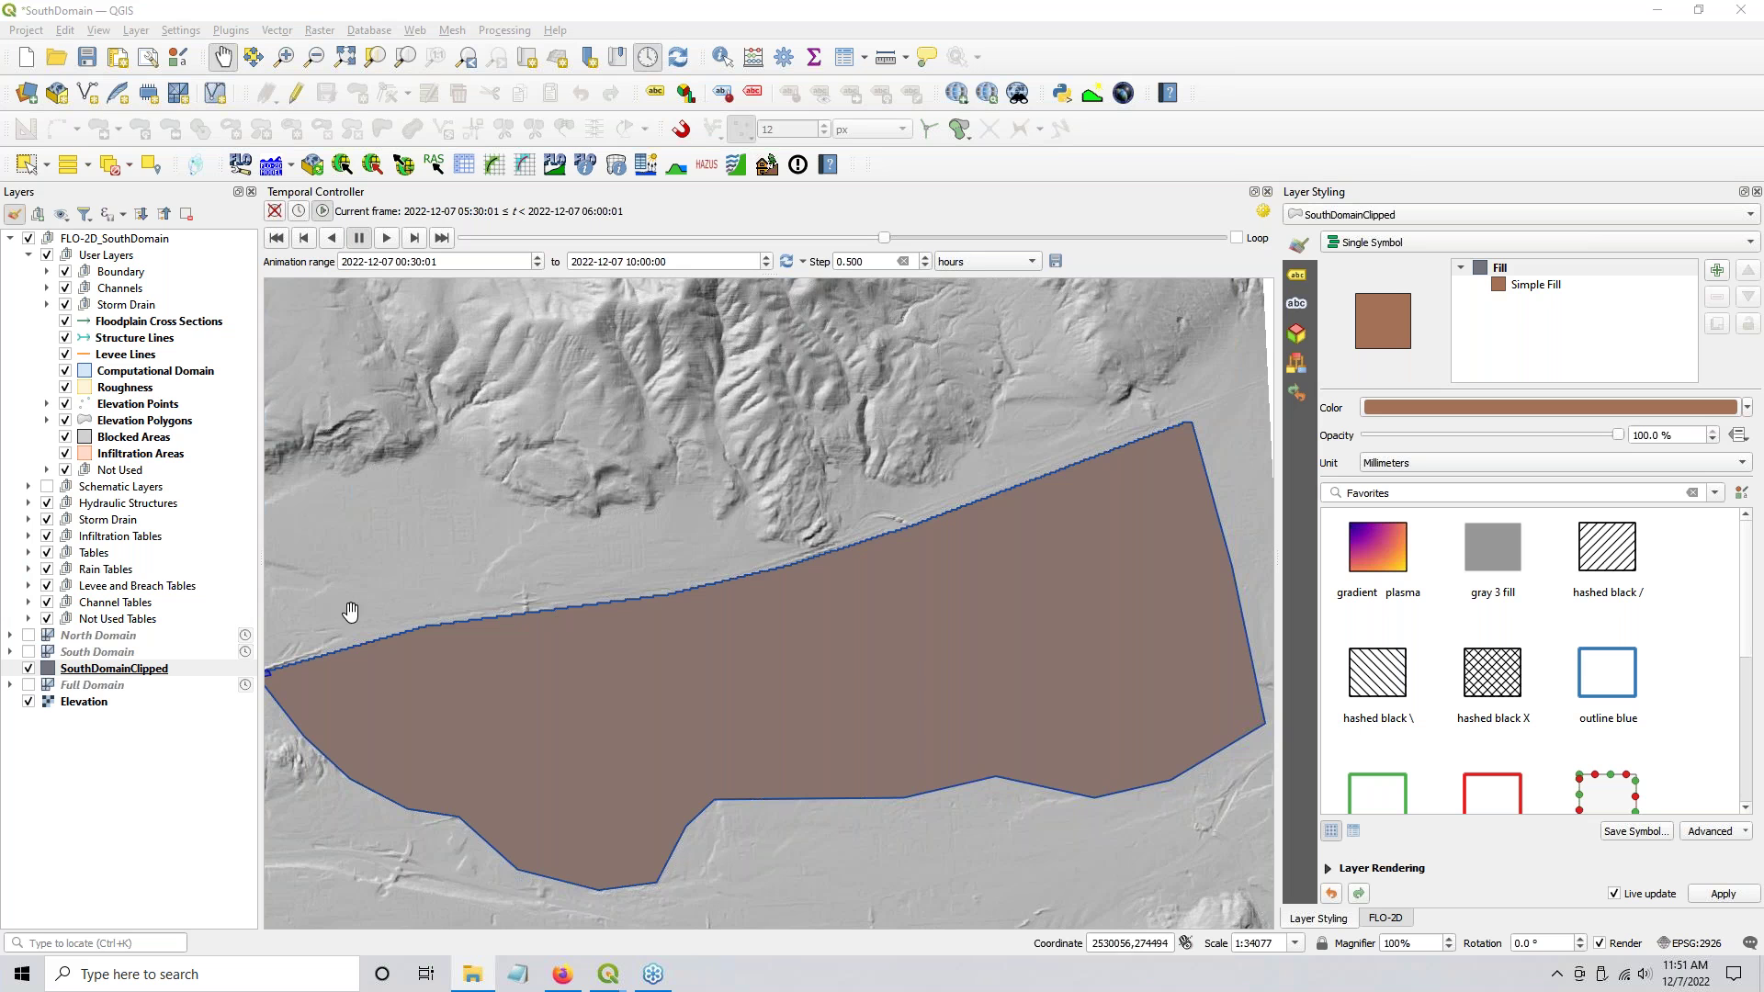
Step: Examine the stepped northern edge of the SouthDomainClipped polygon from its western tip to its northeast corner against the computational domain
scroll(547, 575, "up", 4)
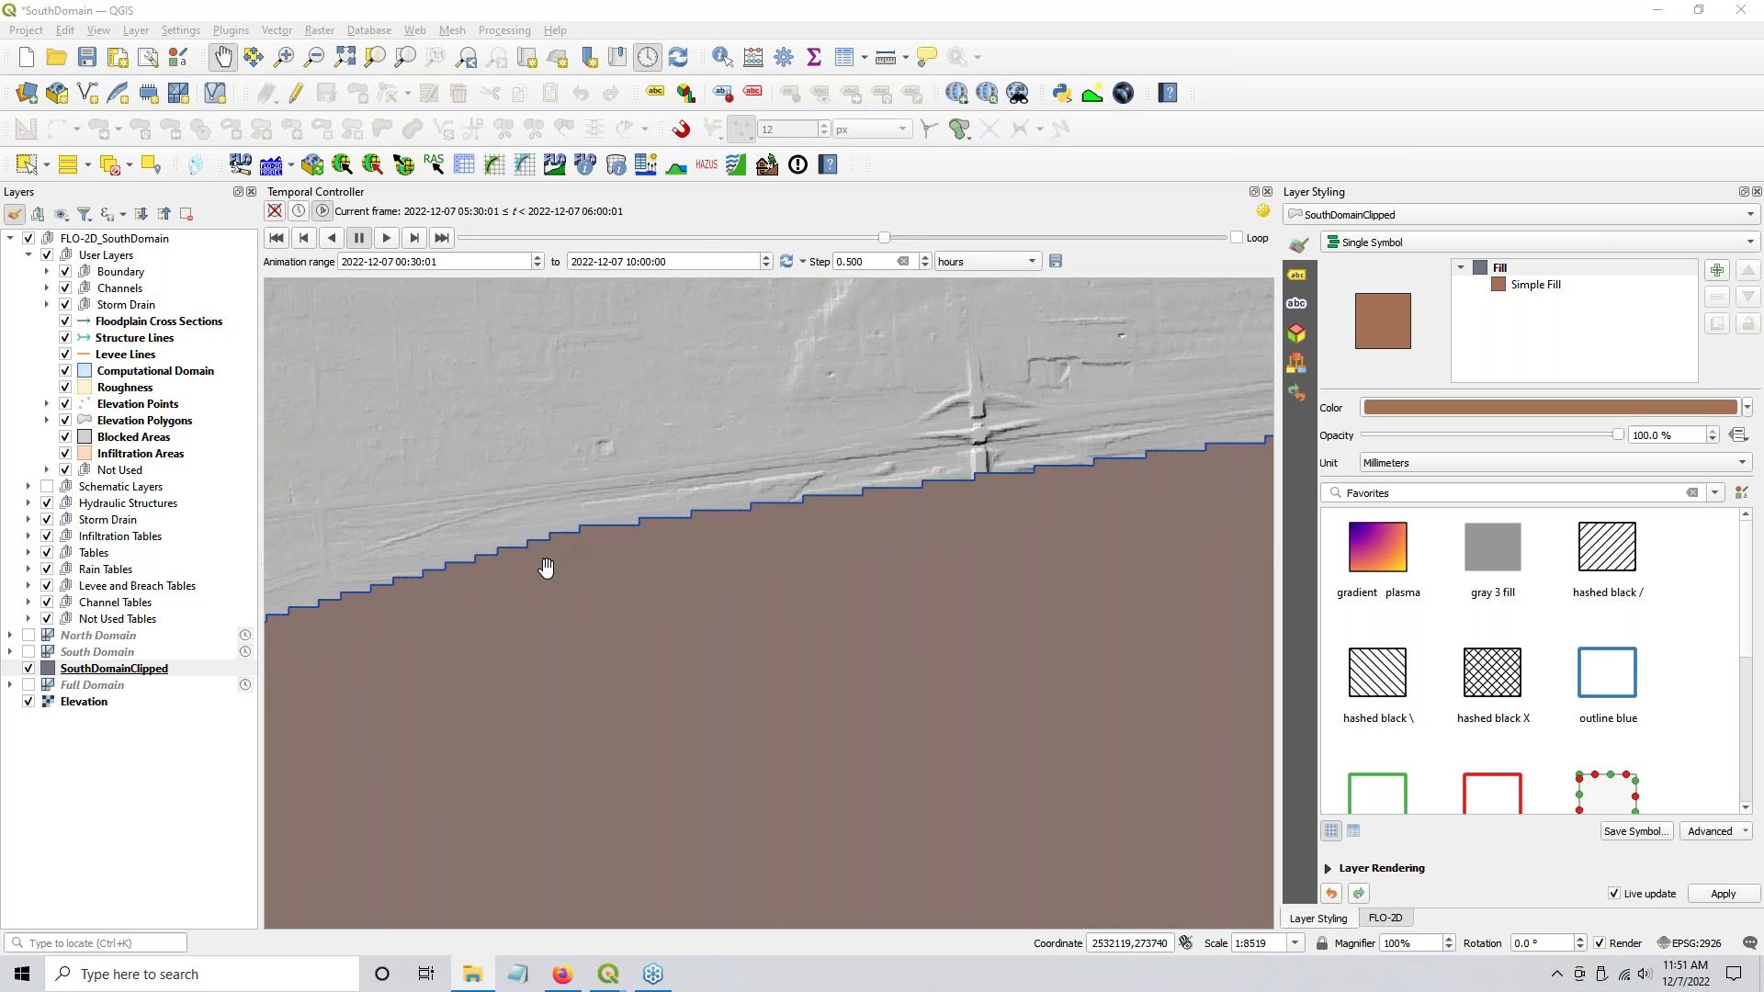
left_click_drag(548, 578, 1181, 466)
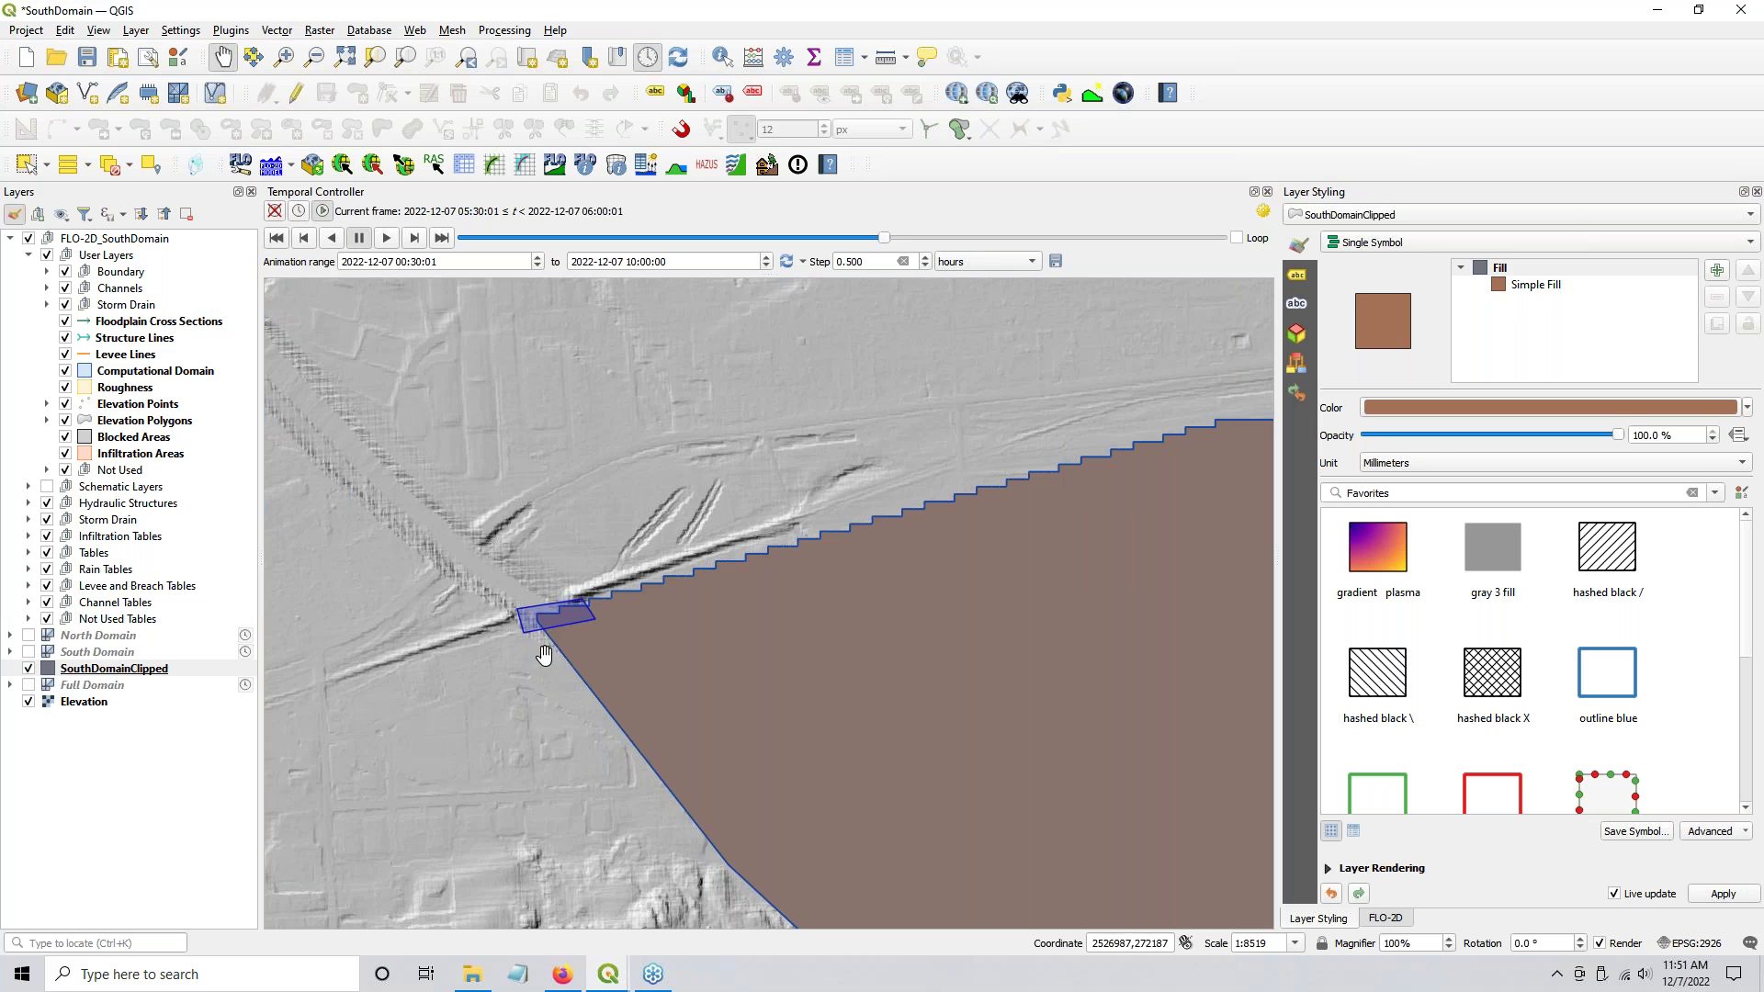
left_click_drag(1039, 540, 1086, 543)
left_click_drag(956, 575, 606, 537)
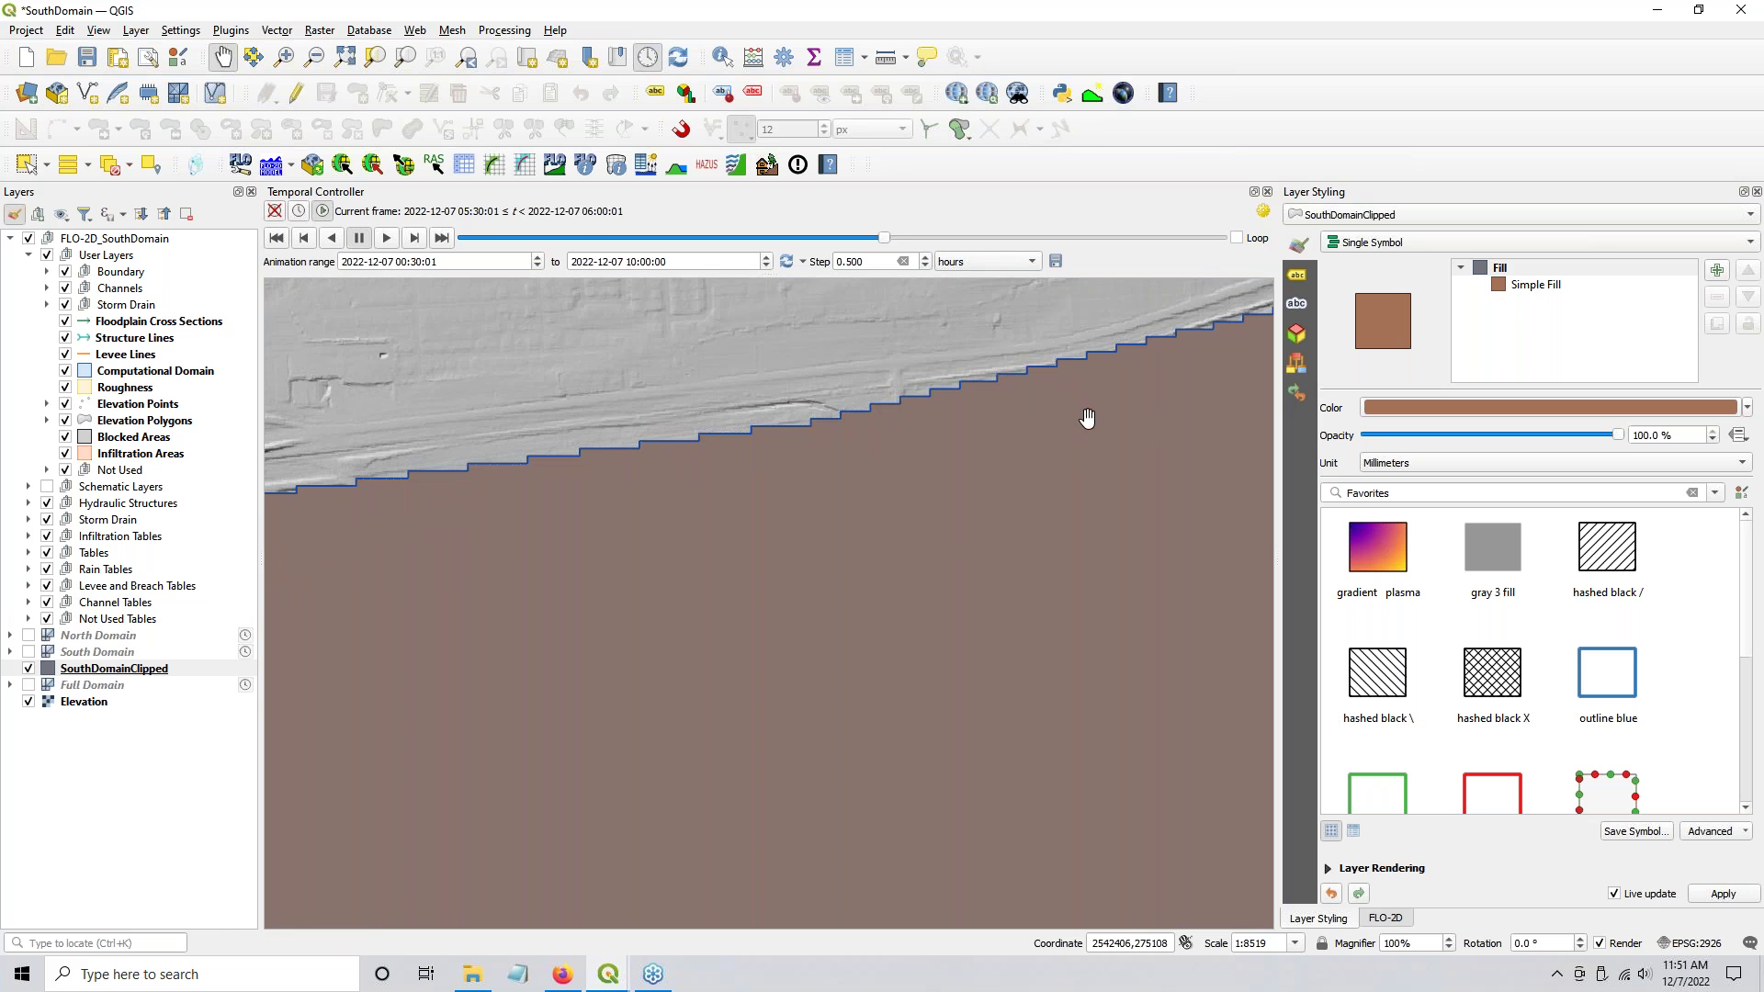
left_click_drag(1086, 417, 567, 563)
left_click_drag(1132, 388, 830, 465)
left_click_drag(1016, 373, 922, 456)
scroll(988, 499, "down", 3)
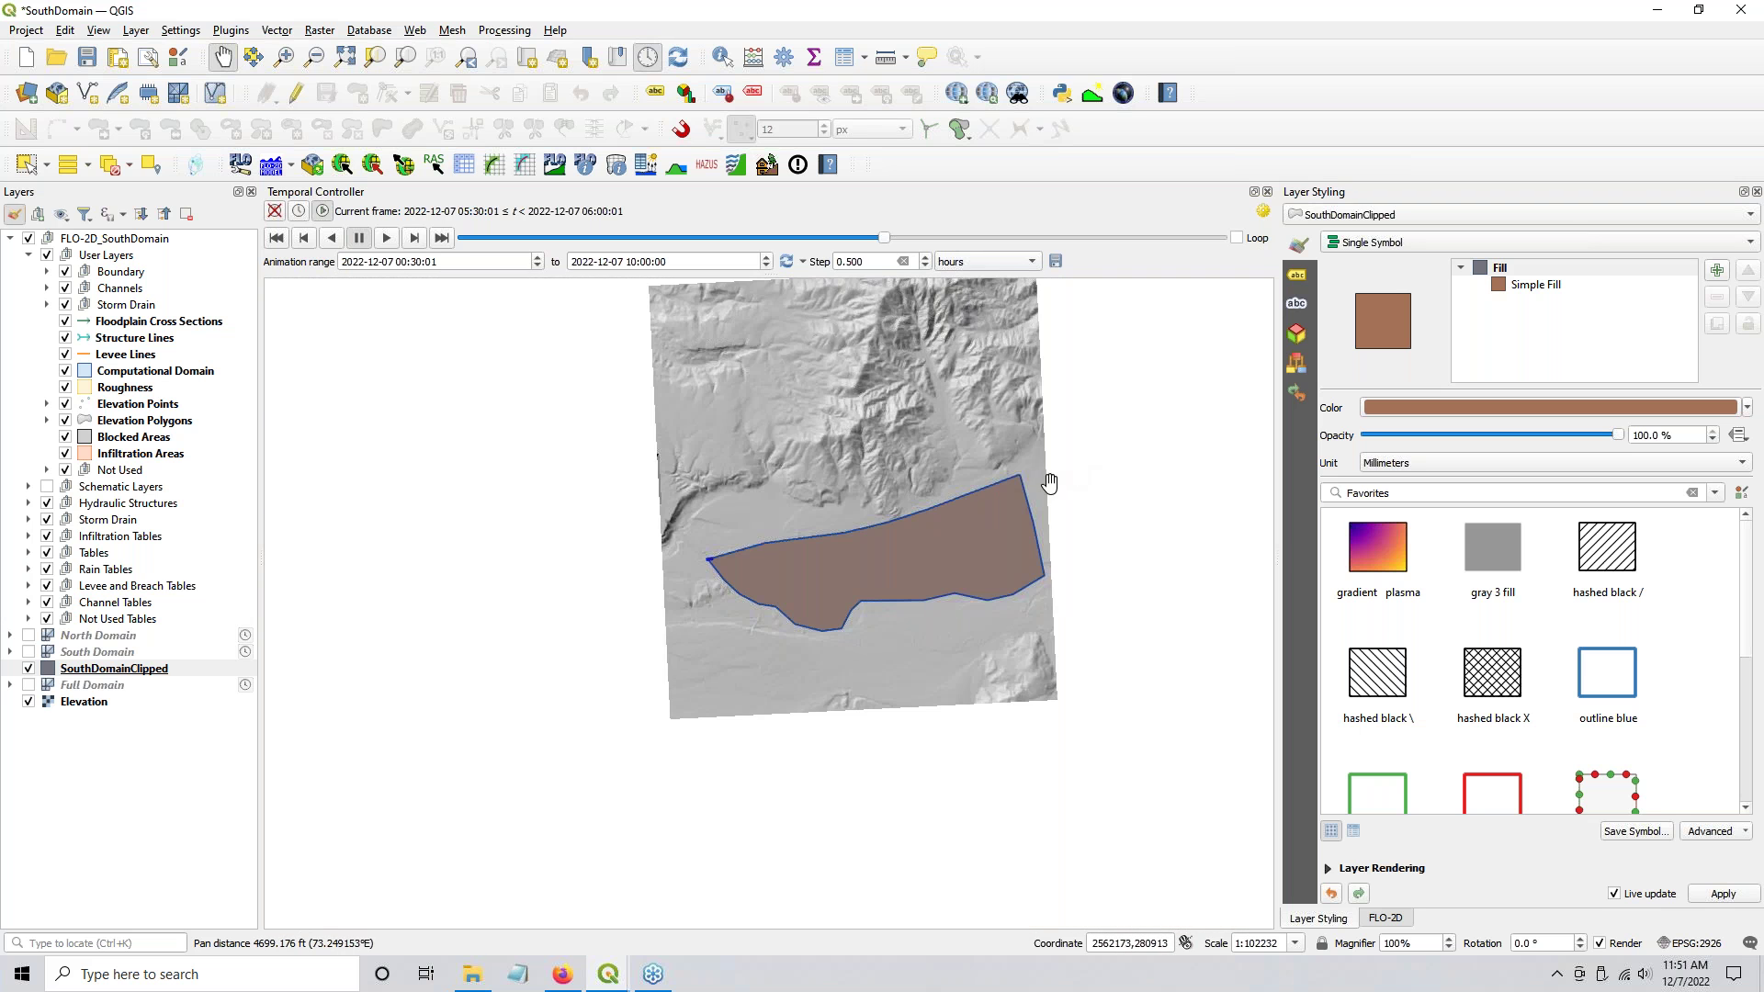
scroll(1075, 461, "up", 2)
left_click_drag(1075, 460, 658, 551)
scroll(685, 540, "up", 1)
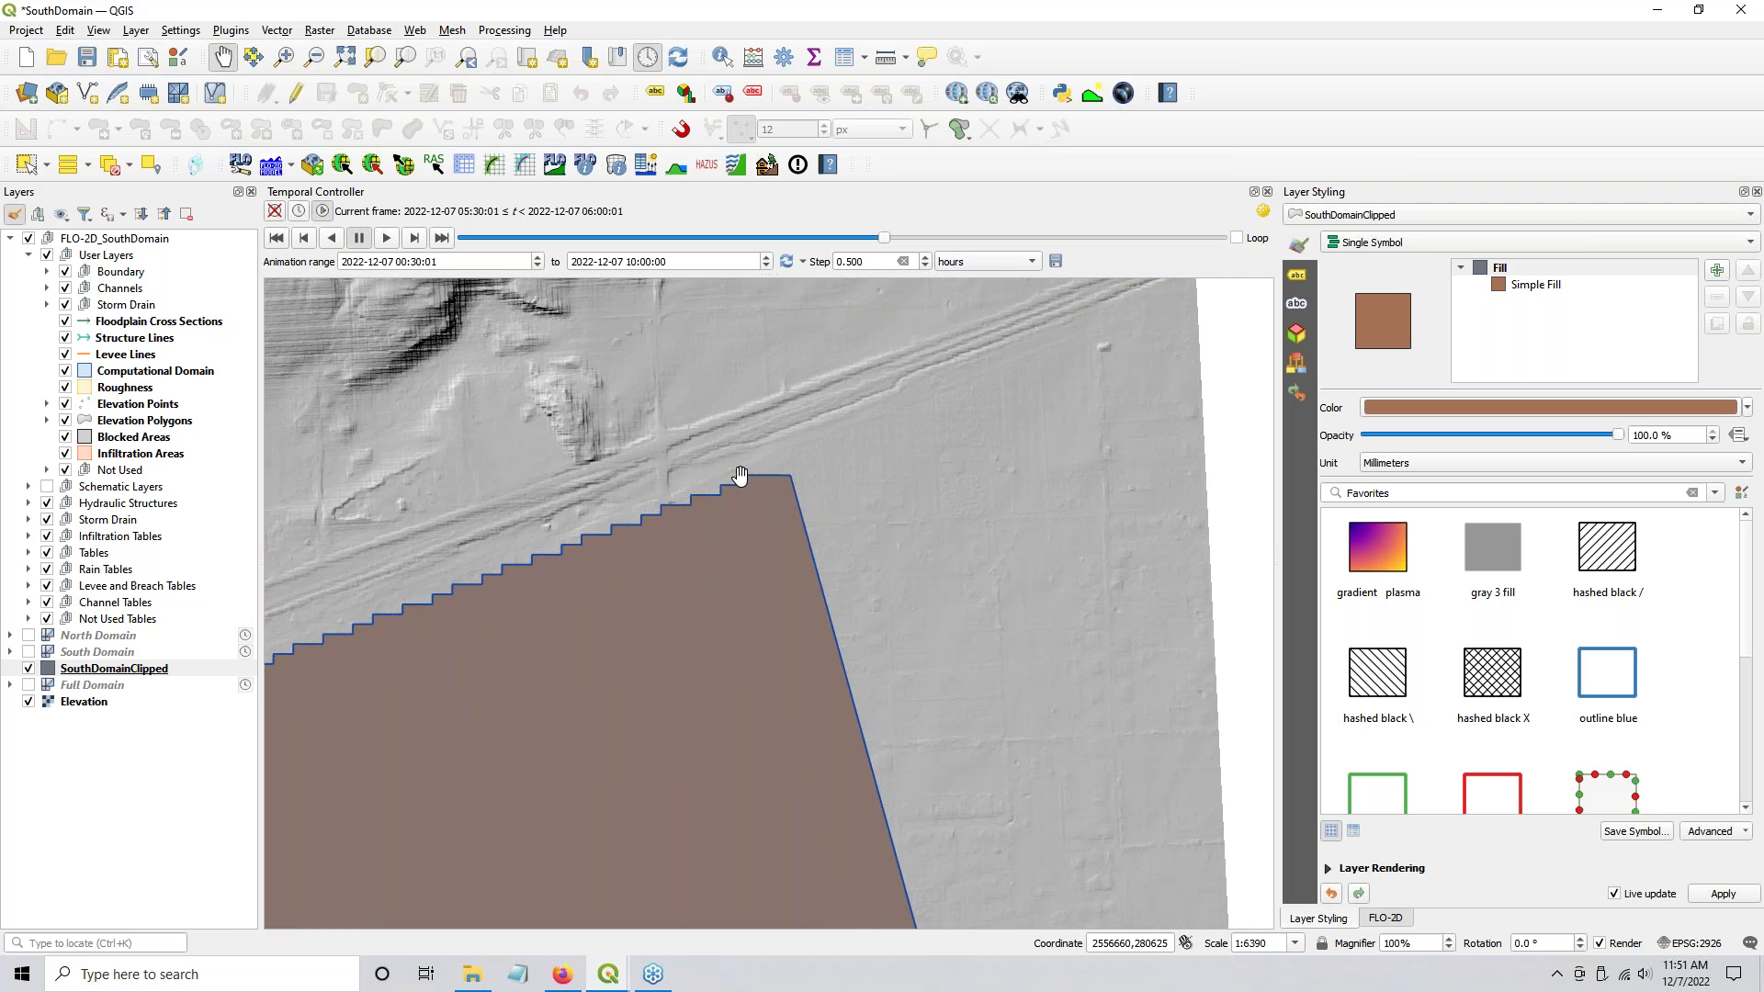
Step: Examine the SouthDomainClipped polygon from its northeast corner back to the stepped cells at its western tip
left_click_drag(608, 608, 905, 574)
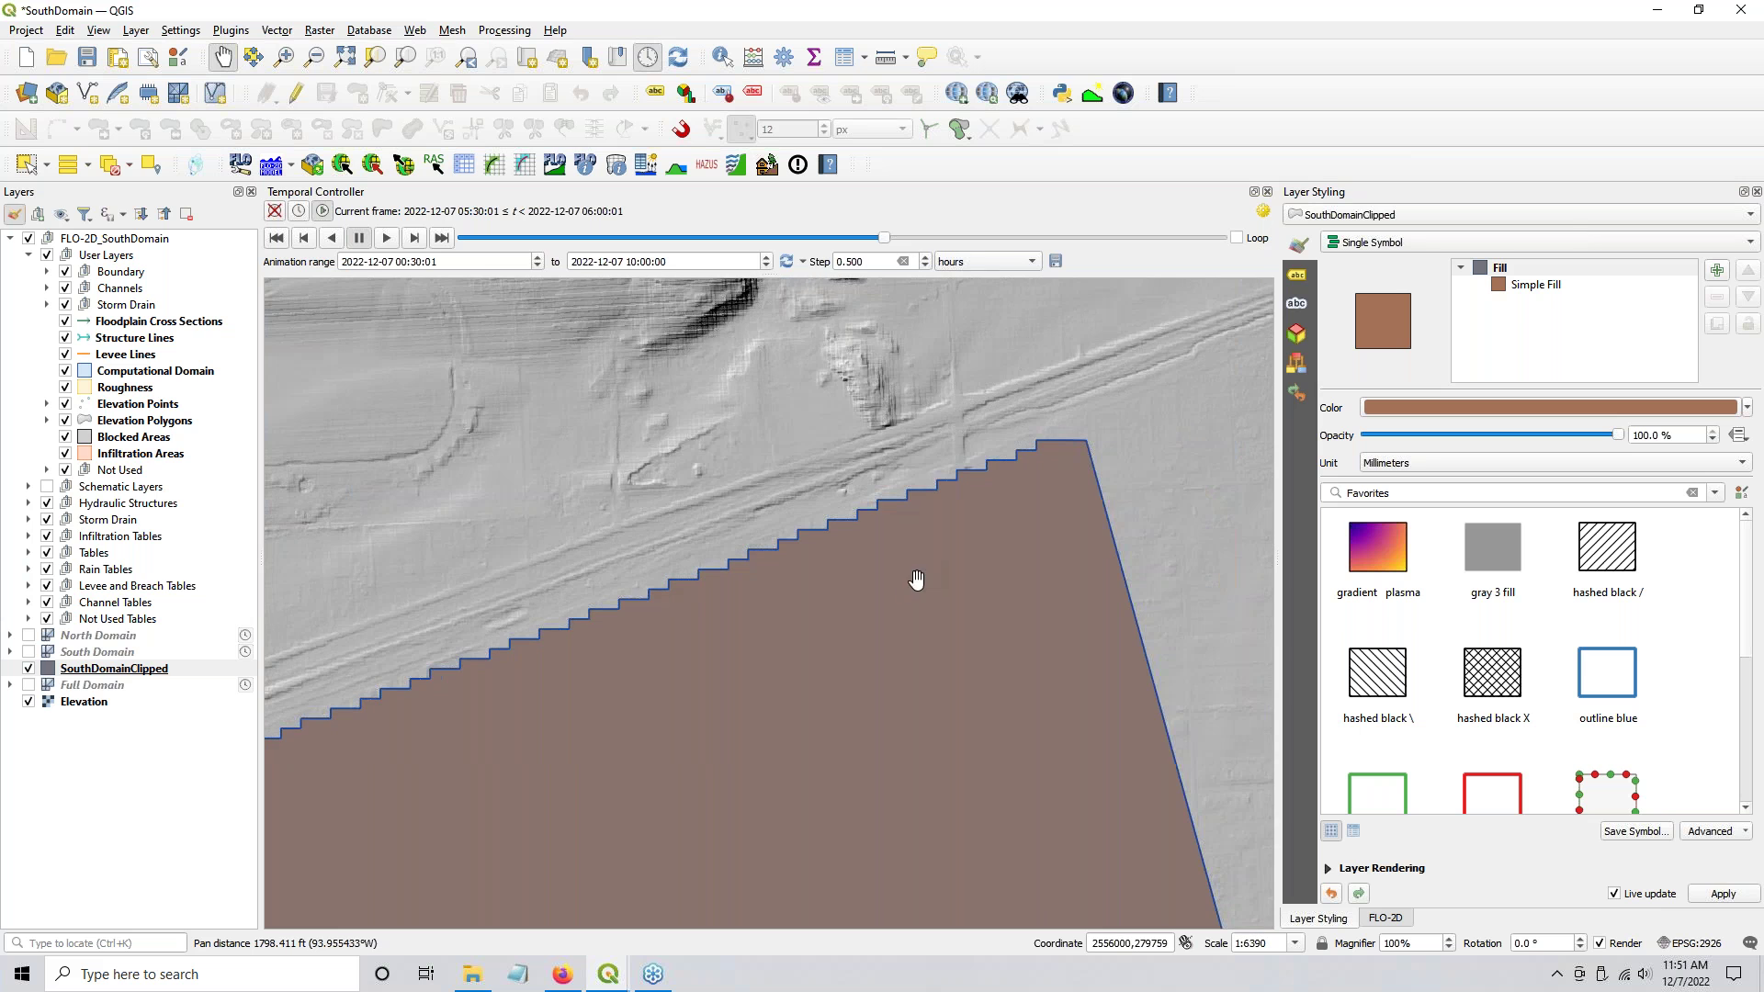
left_click_drag(933, 611, 935, 608)
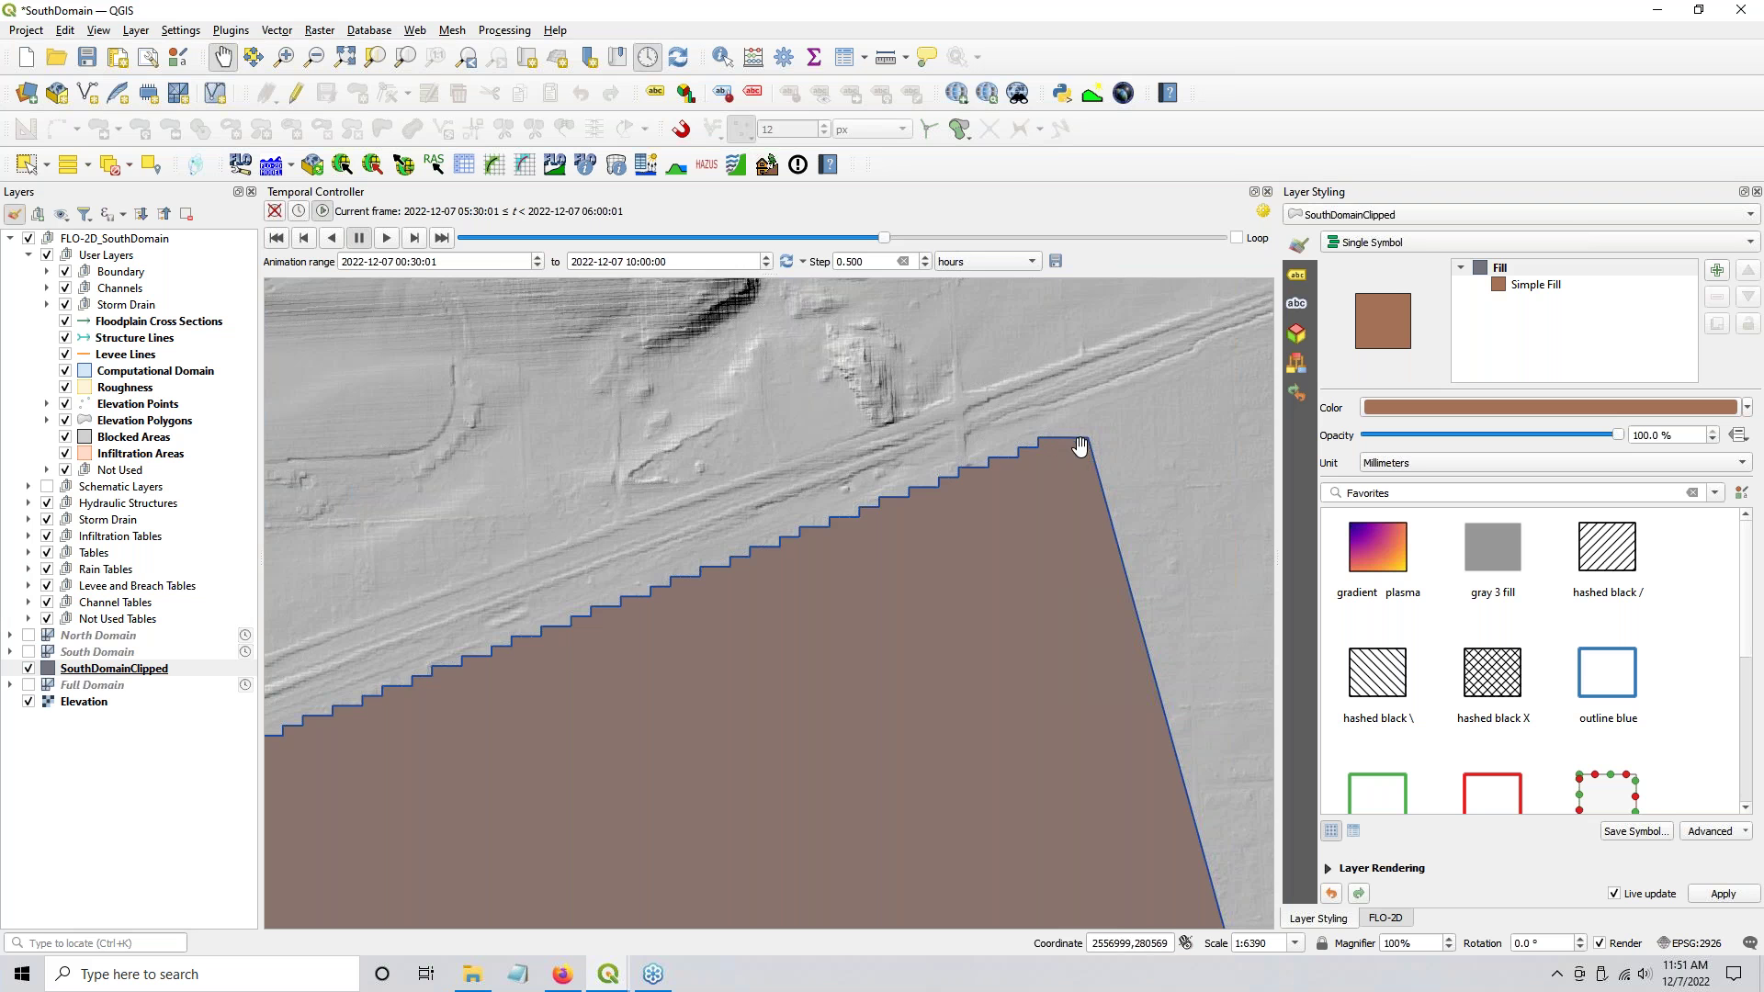
scroll(765, 625, "down", 3)
left_click_drag(486, 806, 1151, 635)
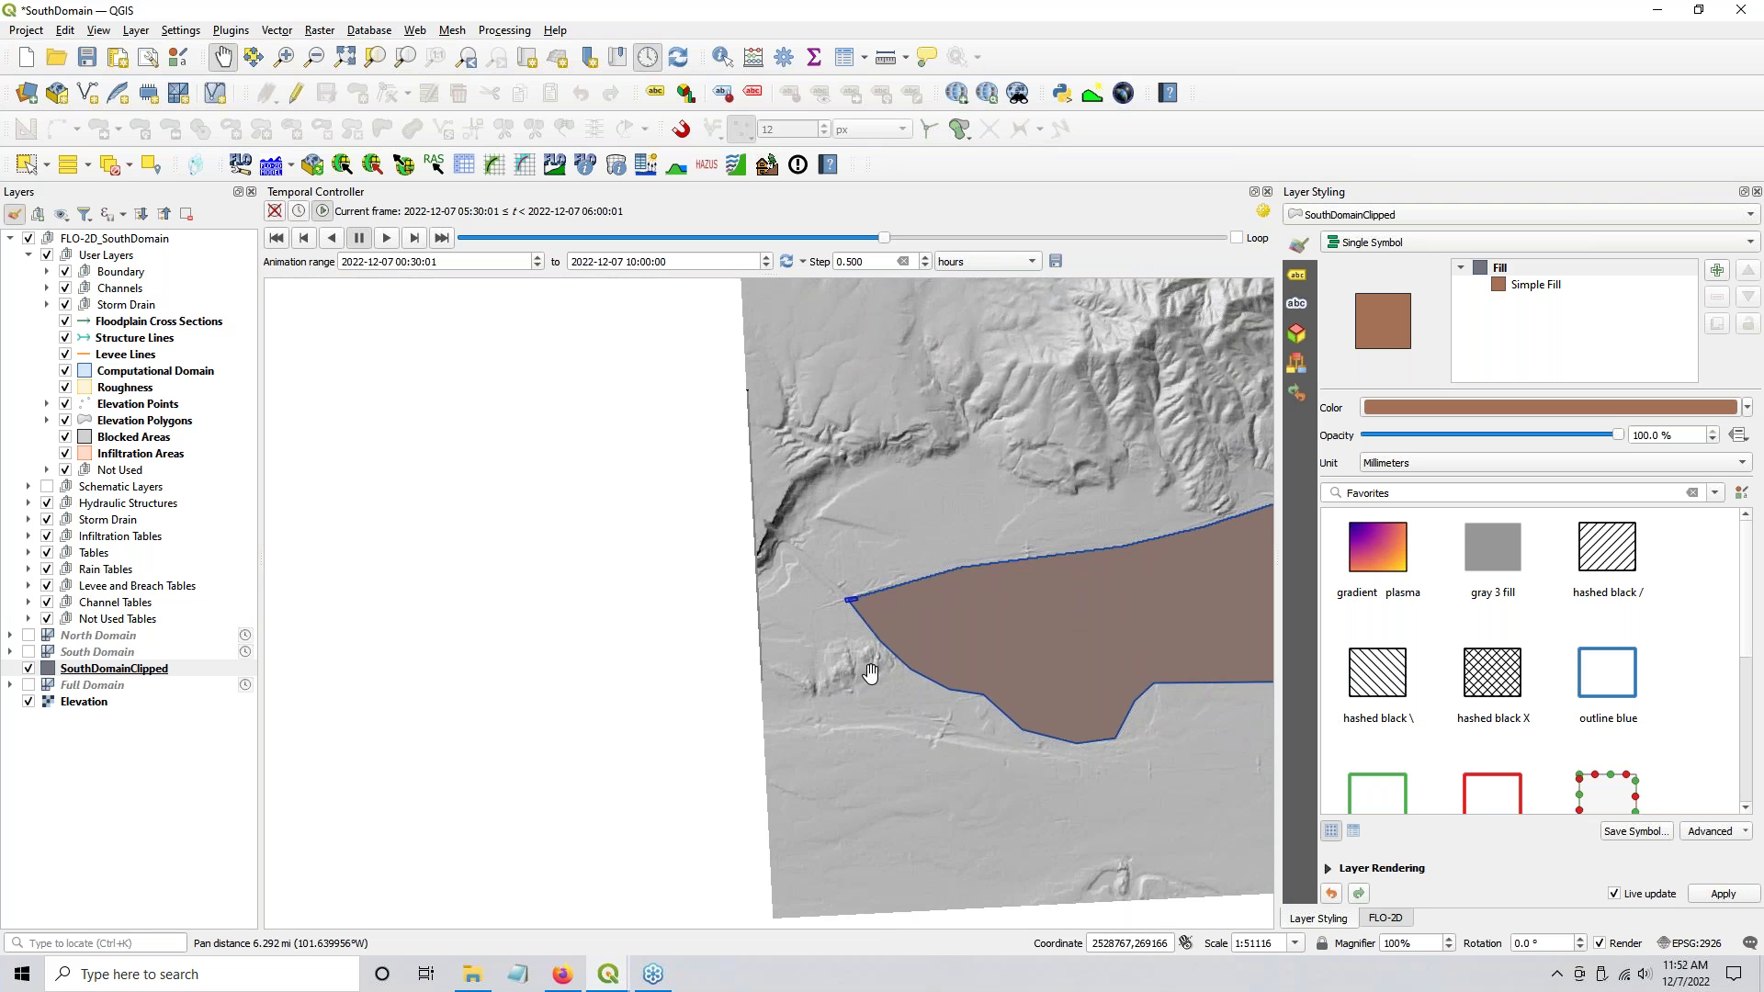
scroll(841, 482, "up", 3)
scroll(841, 473, "up", 2)
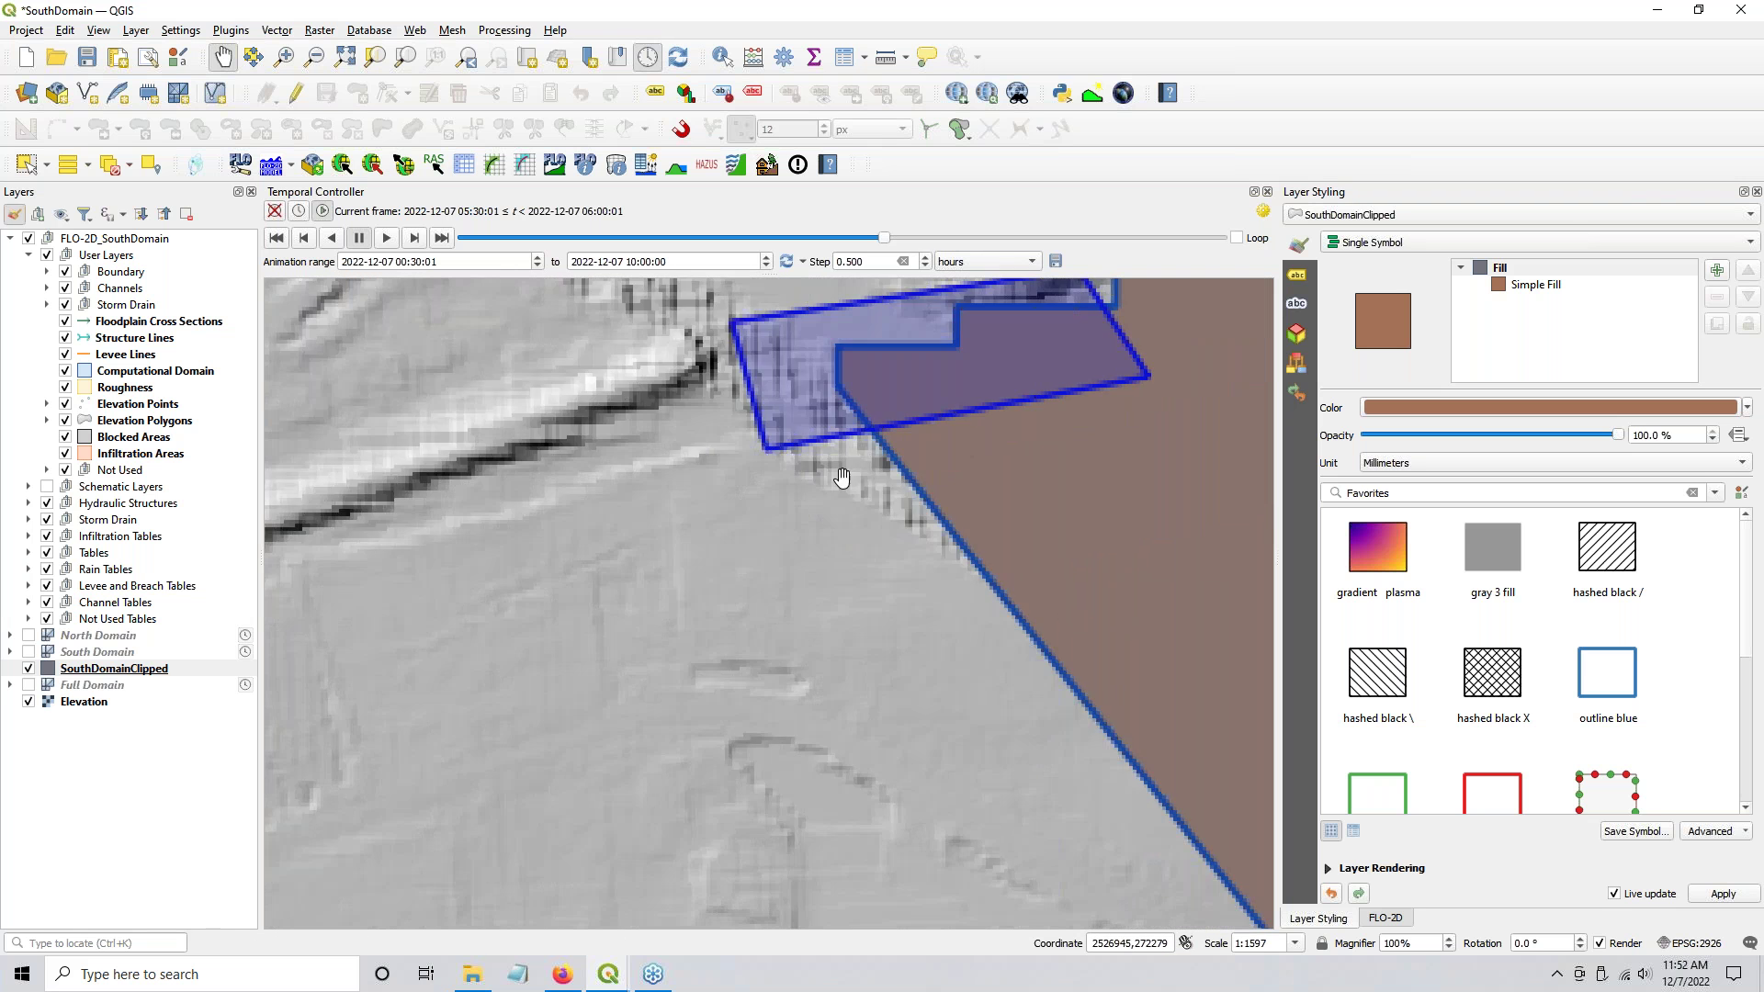
left_click_drag(856, 380, 642, 523)
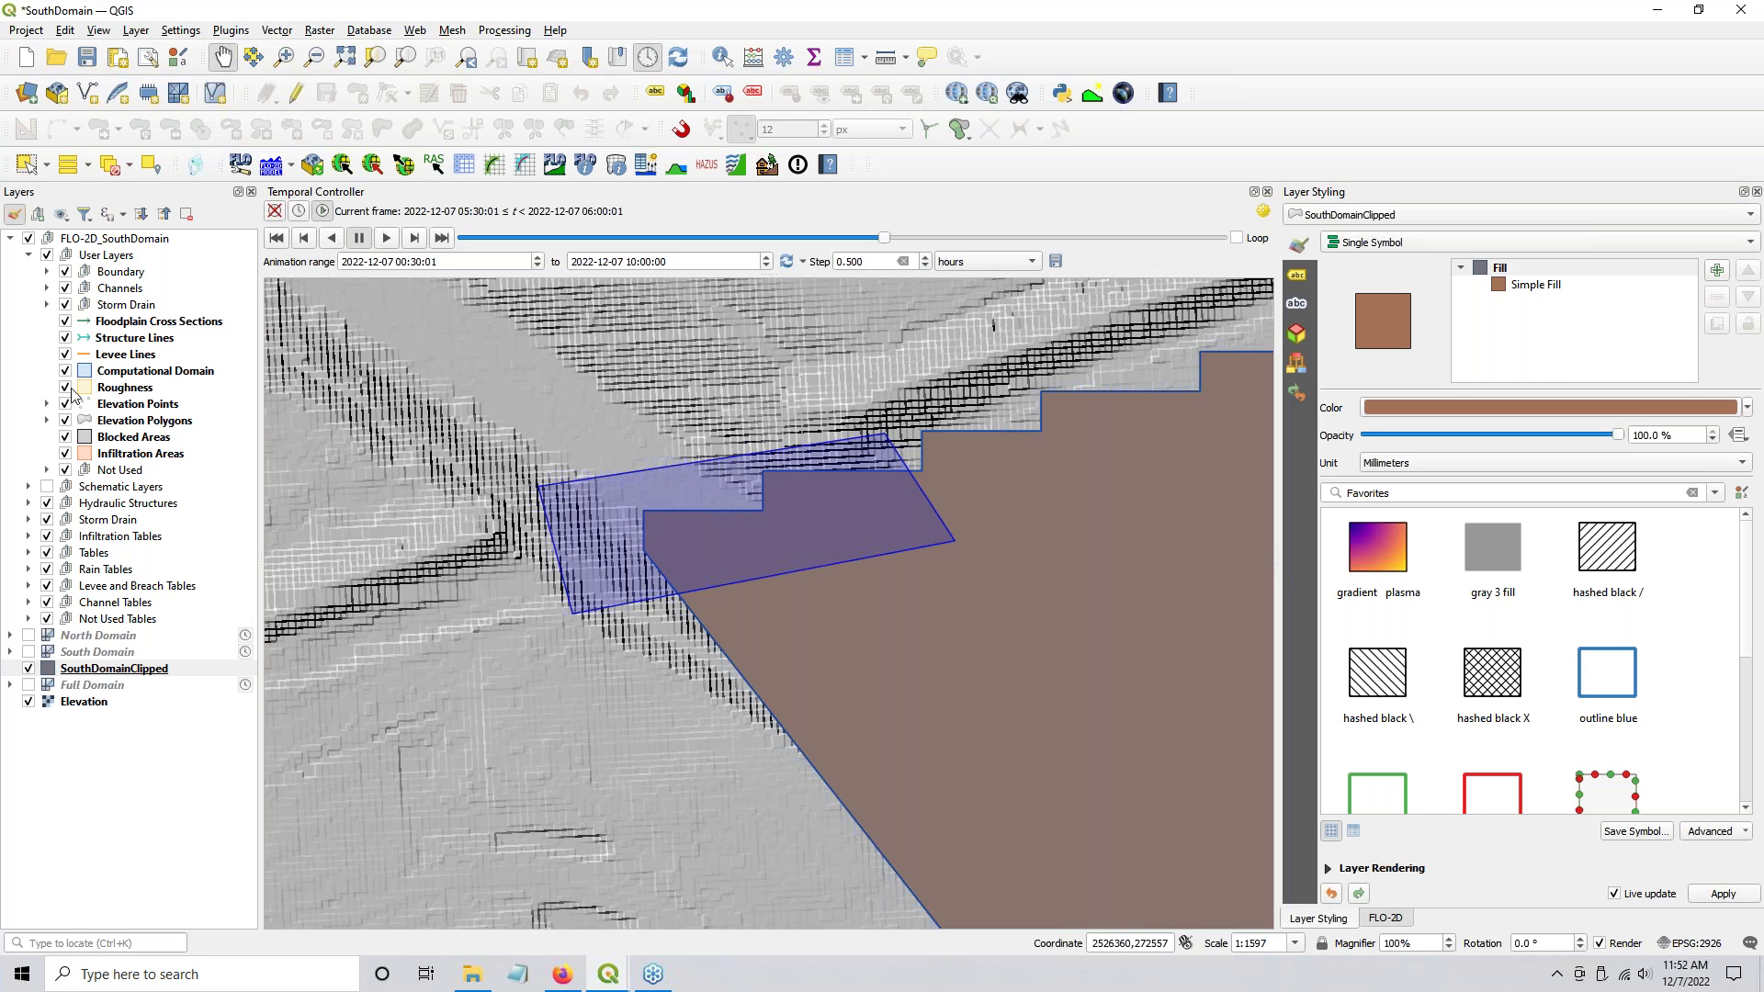
Step: Hide the SouthDomainClipped layer and show the Schematic Layers to view the grid at the computational domain's western tip
left_click(29, 669)
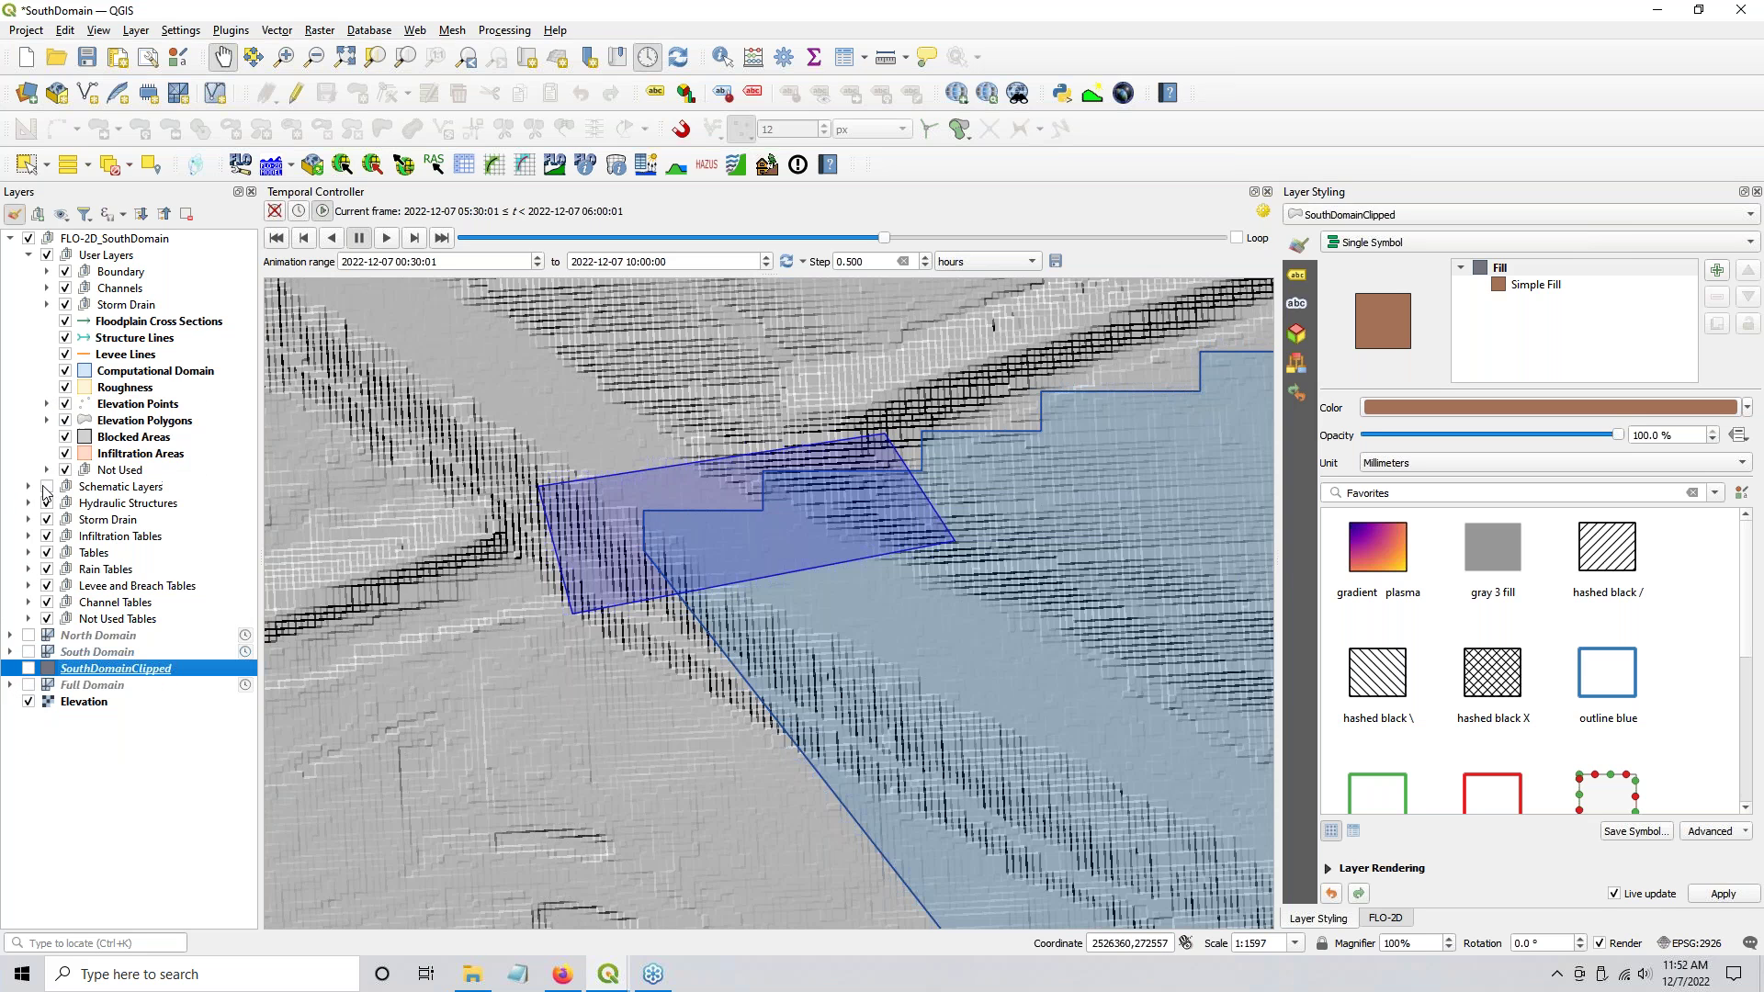
scroll(657, 523, "up", 2)
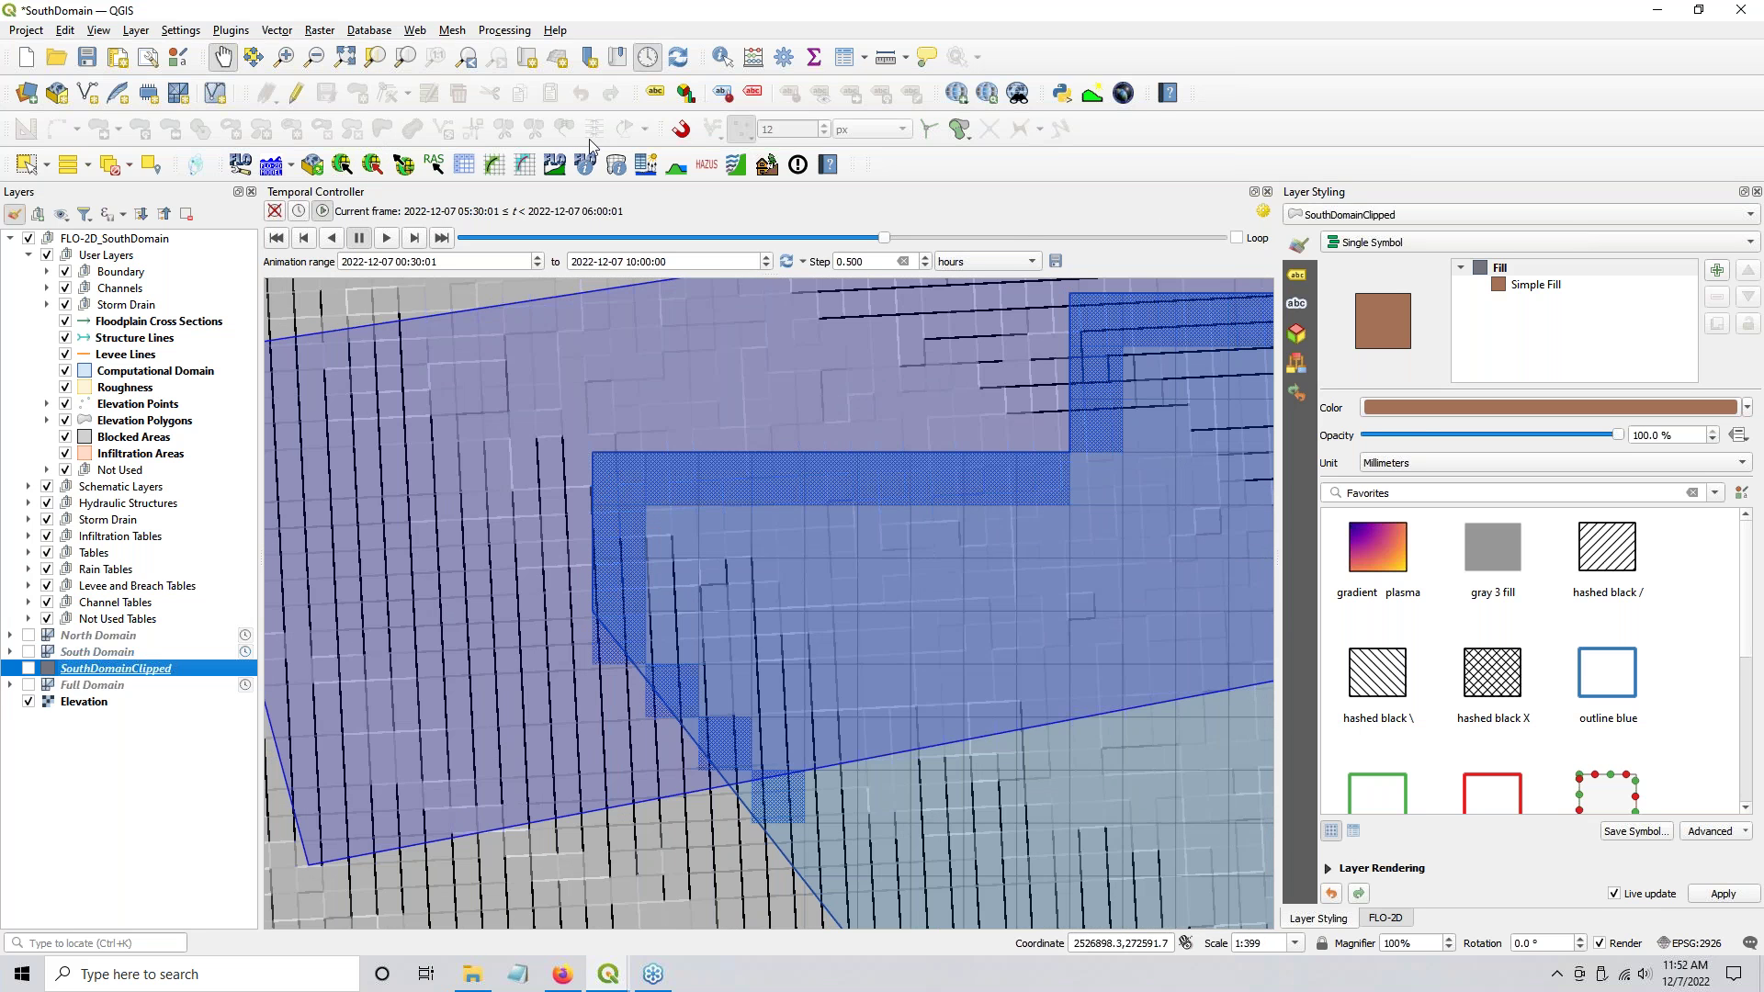
Step: Query the corner grid cell at the western tip with the Grid Info tool and hide the Elevation layer to inspect the boundary cells
left_click(618, 166)
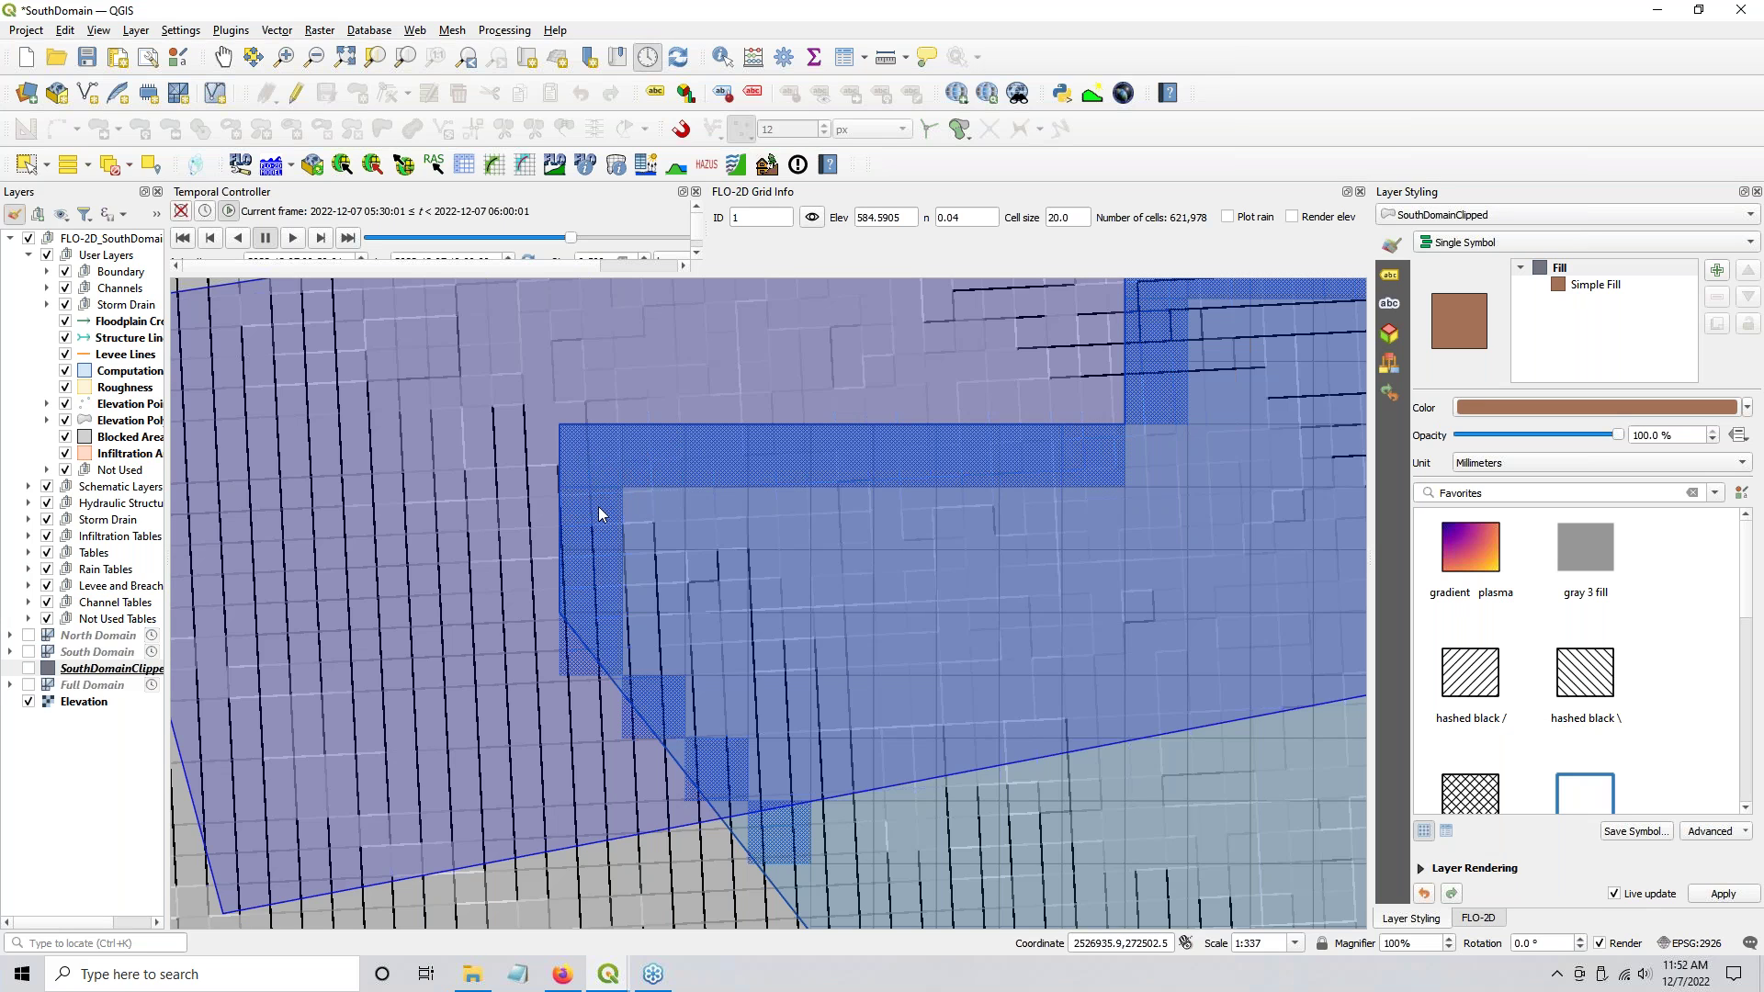
left_click(595, 453)
left_click(29, 702)
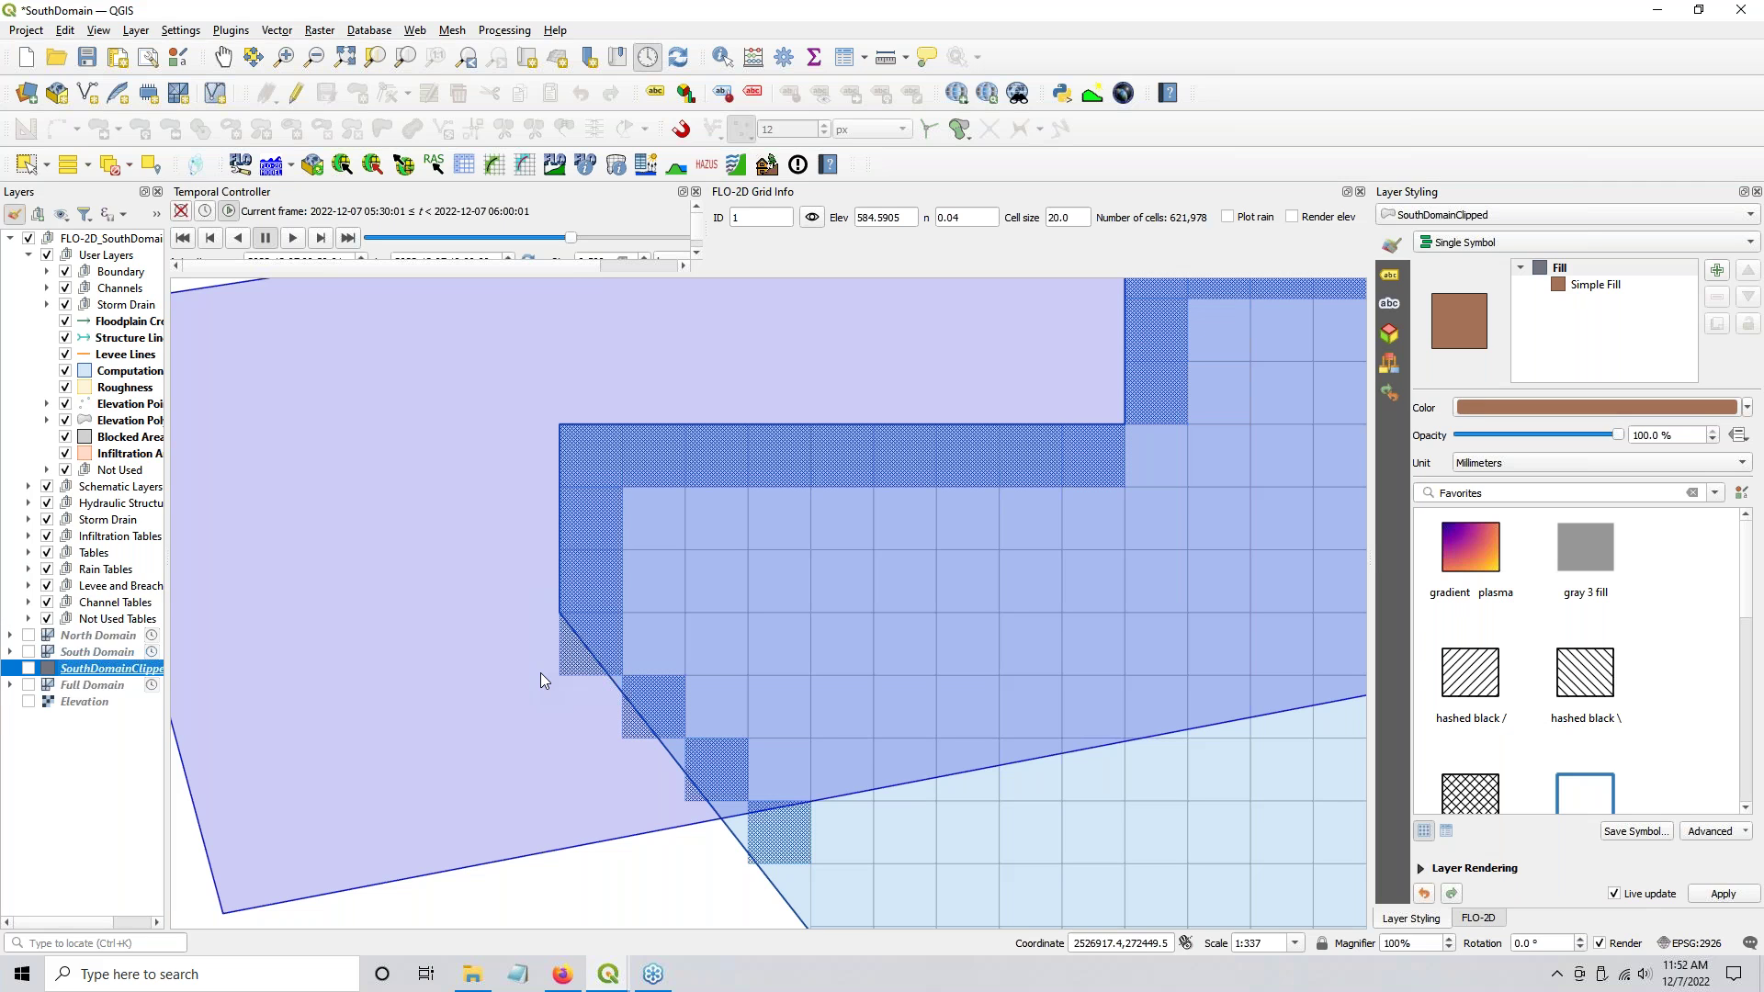
scroll(540, 673, "down", 3)
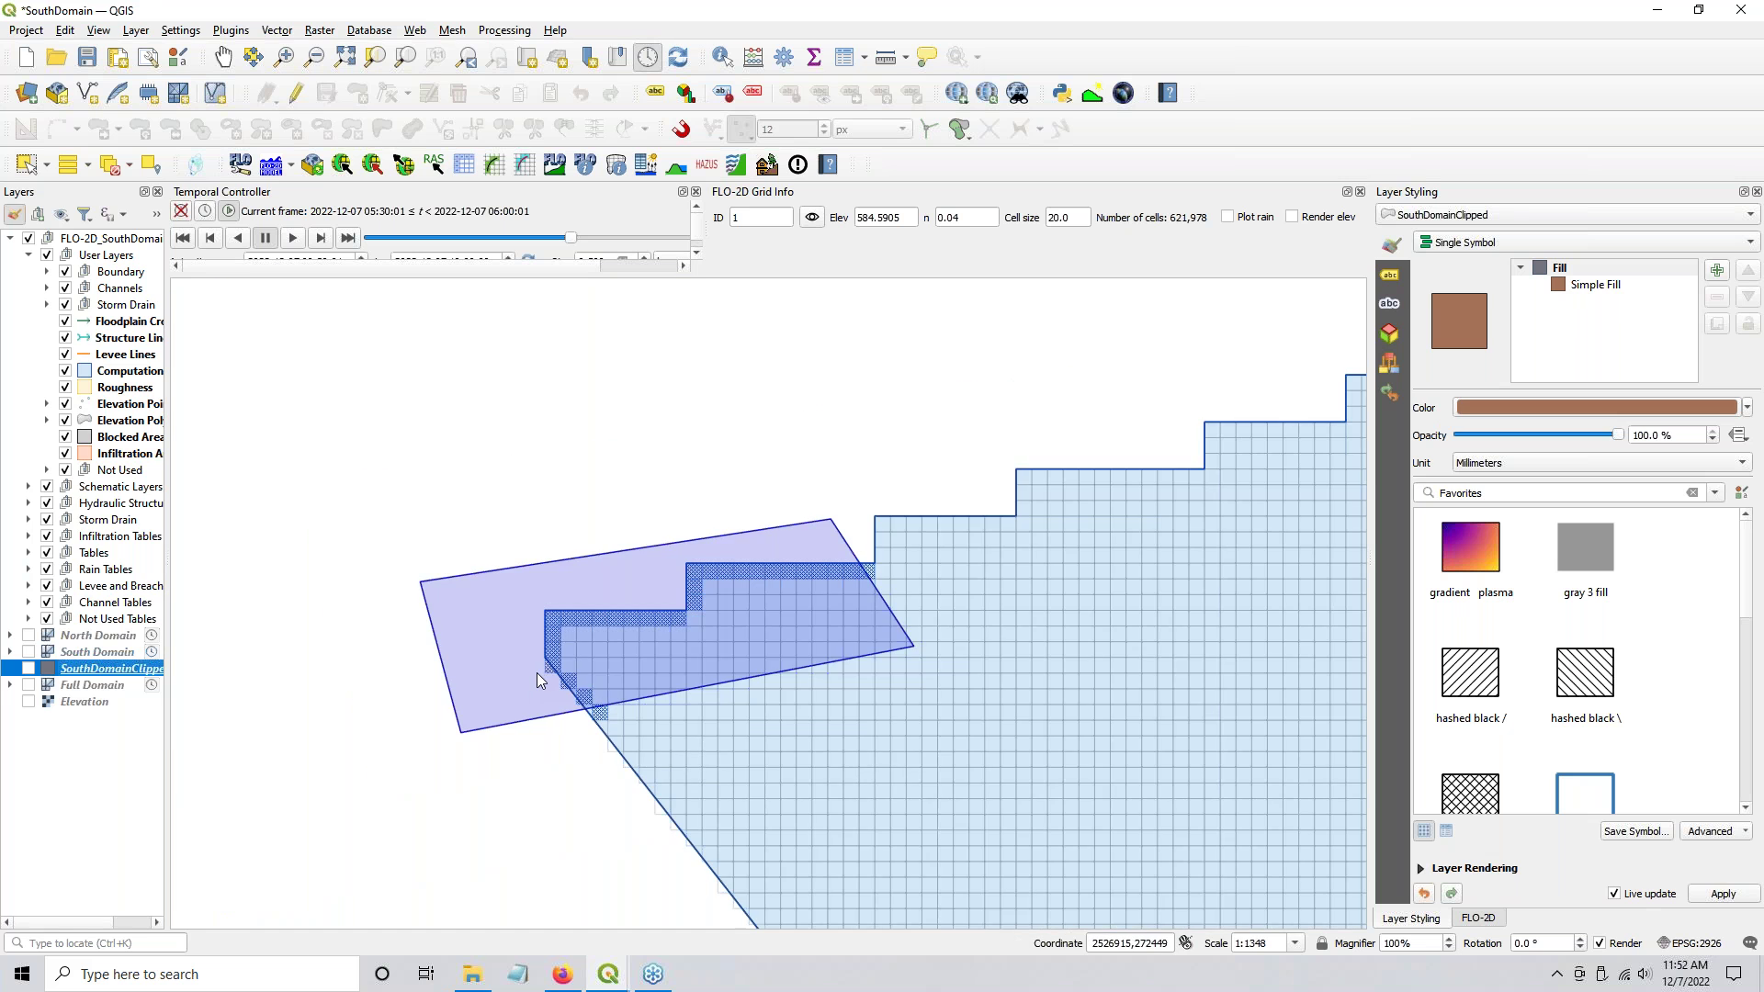
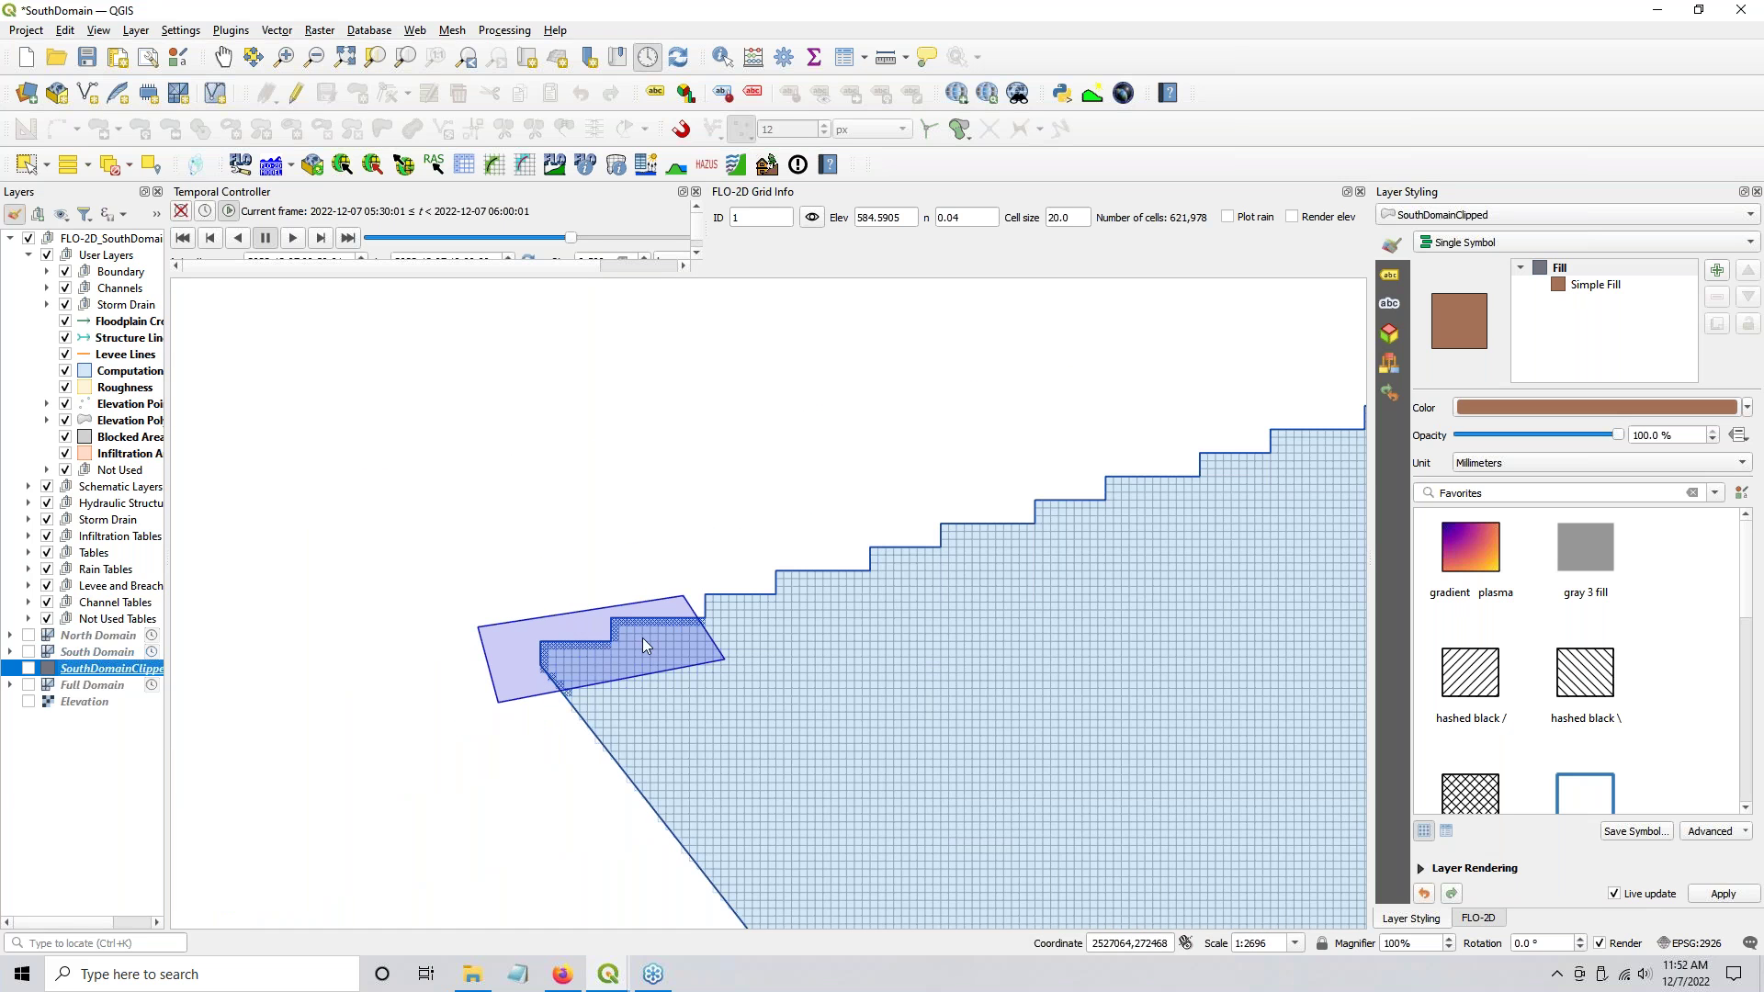
Step: Show the Elevation layer again and view the complete south domain grid
left_click(29, 703)
scroll(679, 689, "down", 2)
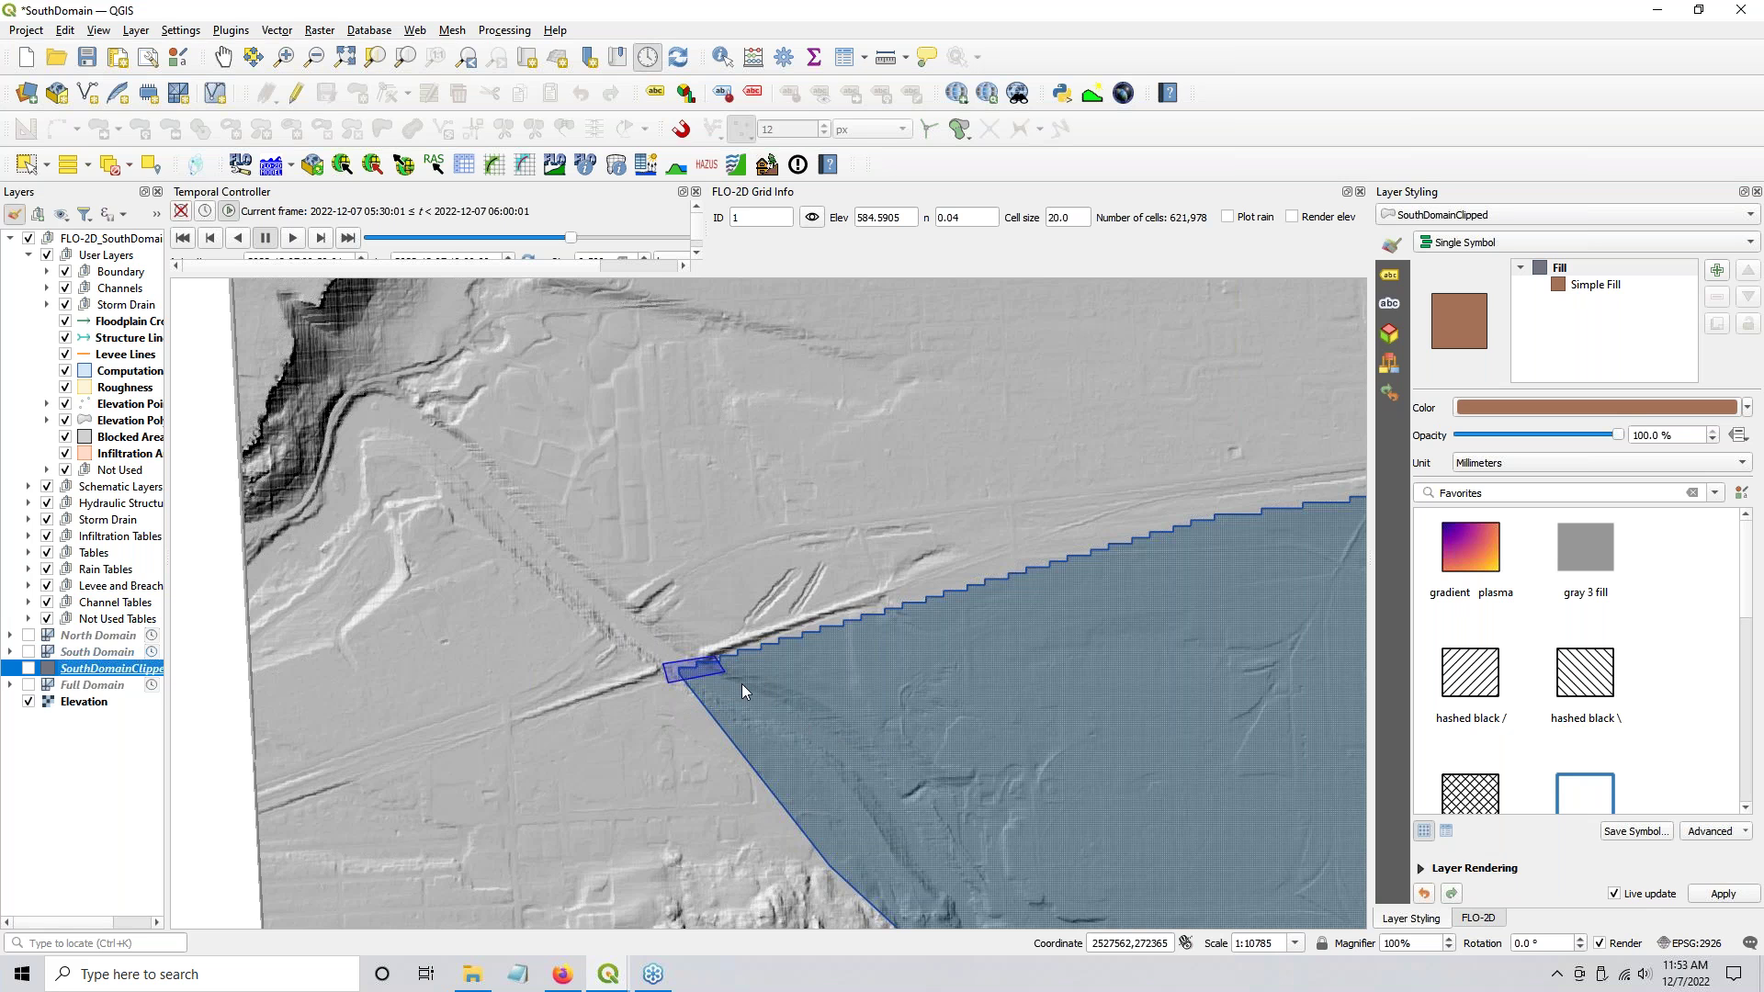
scroll(690, 673, "down", 1)
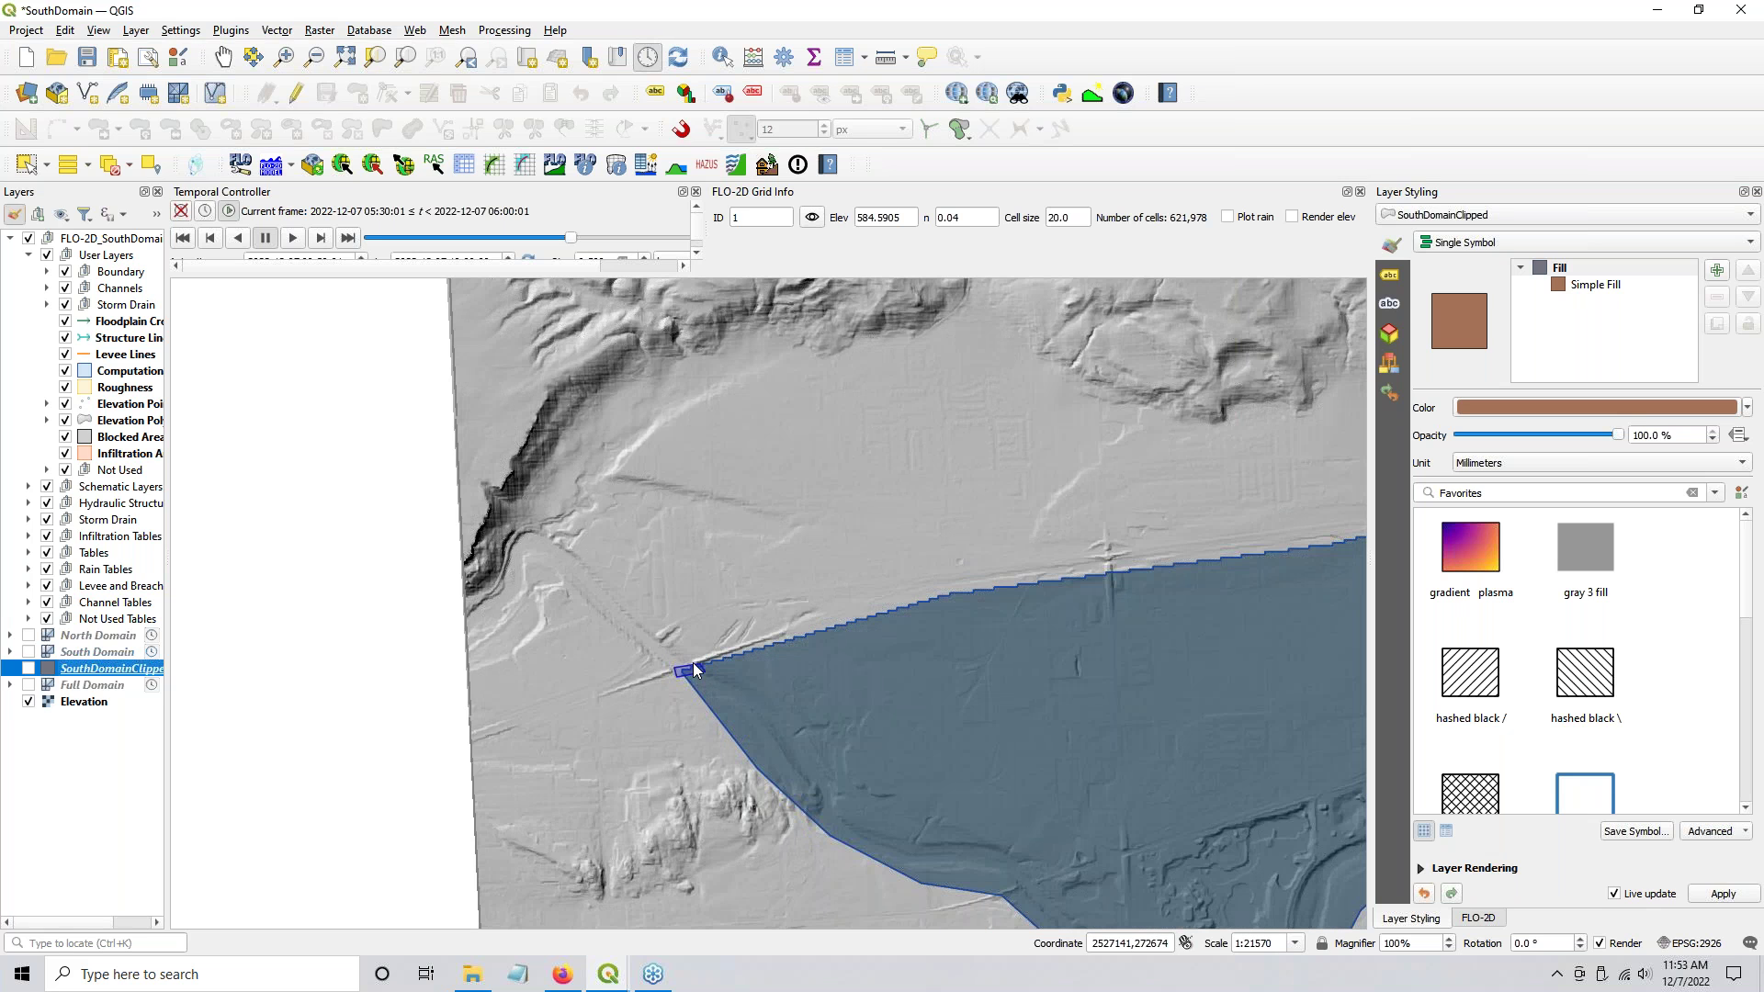
left_click(1127, 621)
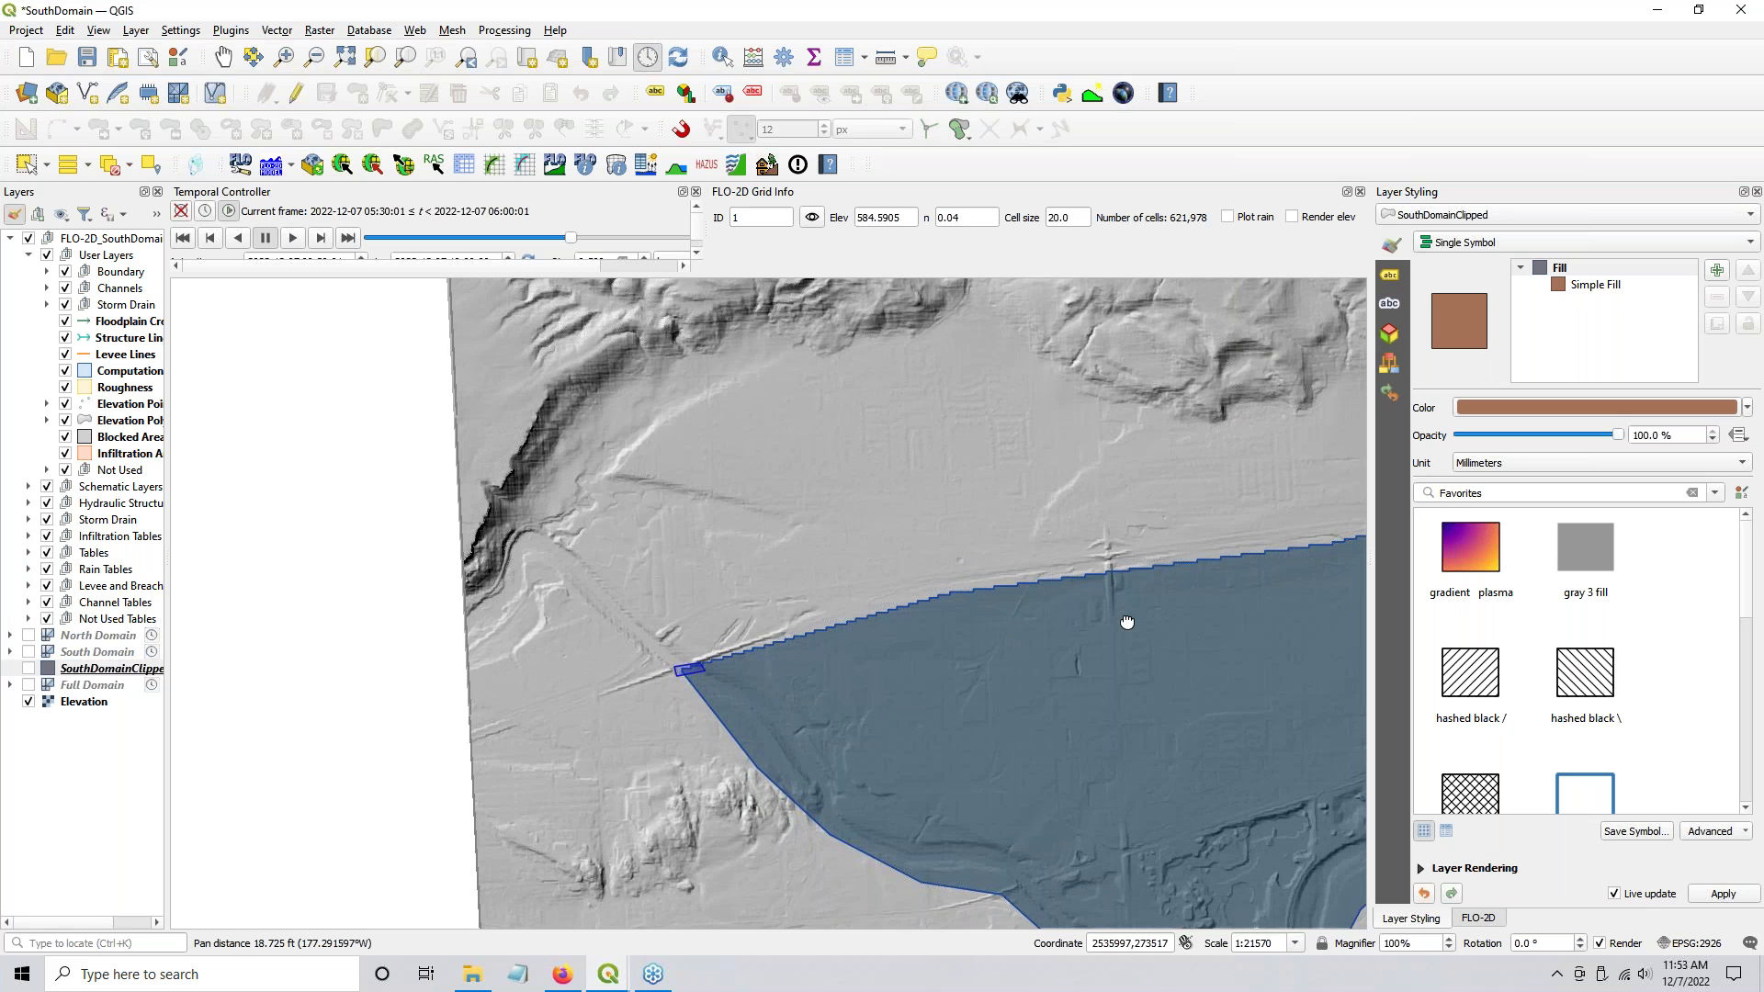
left_click_drag(689, 579, 197, 528)
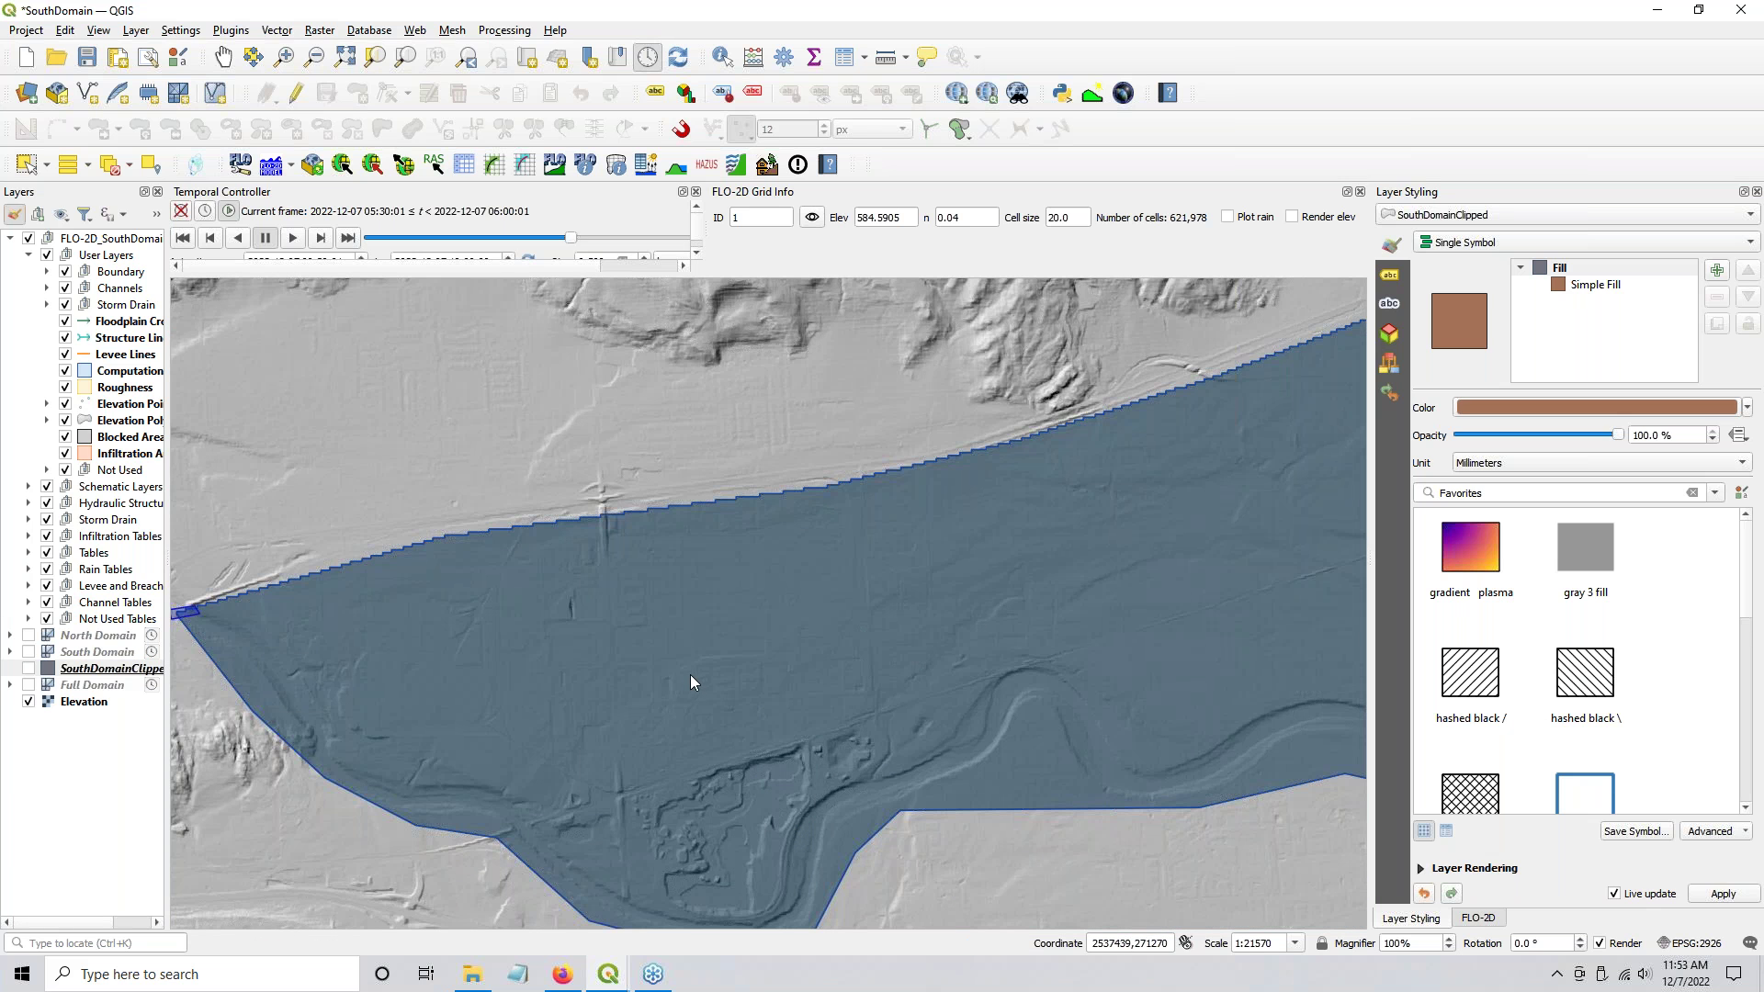
scroll(889, 588, "down", 1)
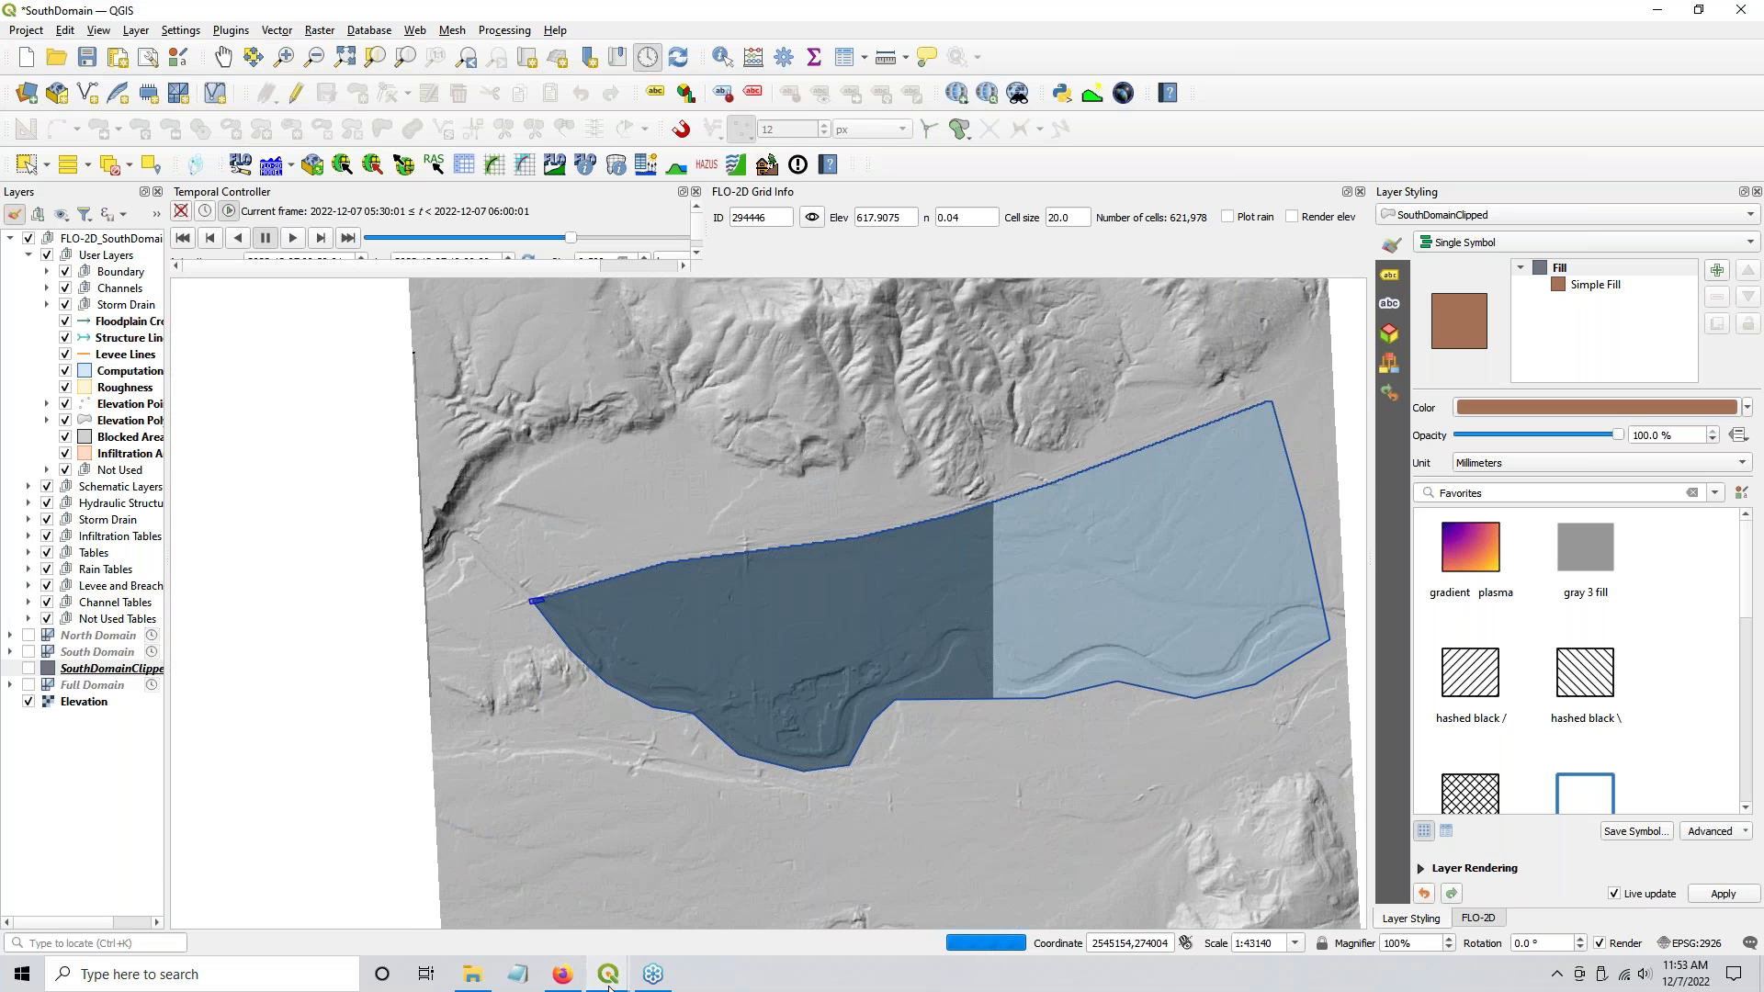
Step: Switch to the NorthDomain QGIS project
mouse_move(608, 974)
left_click(515, 919)
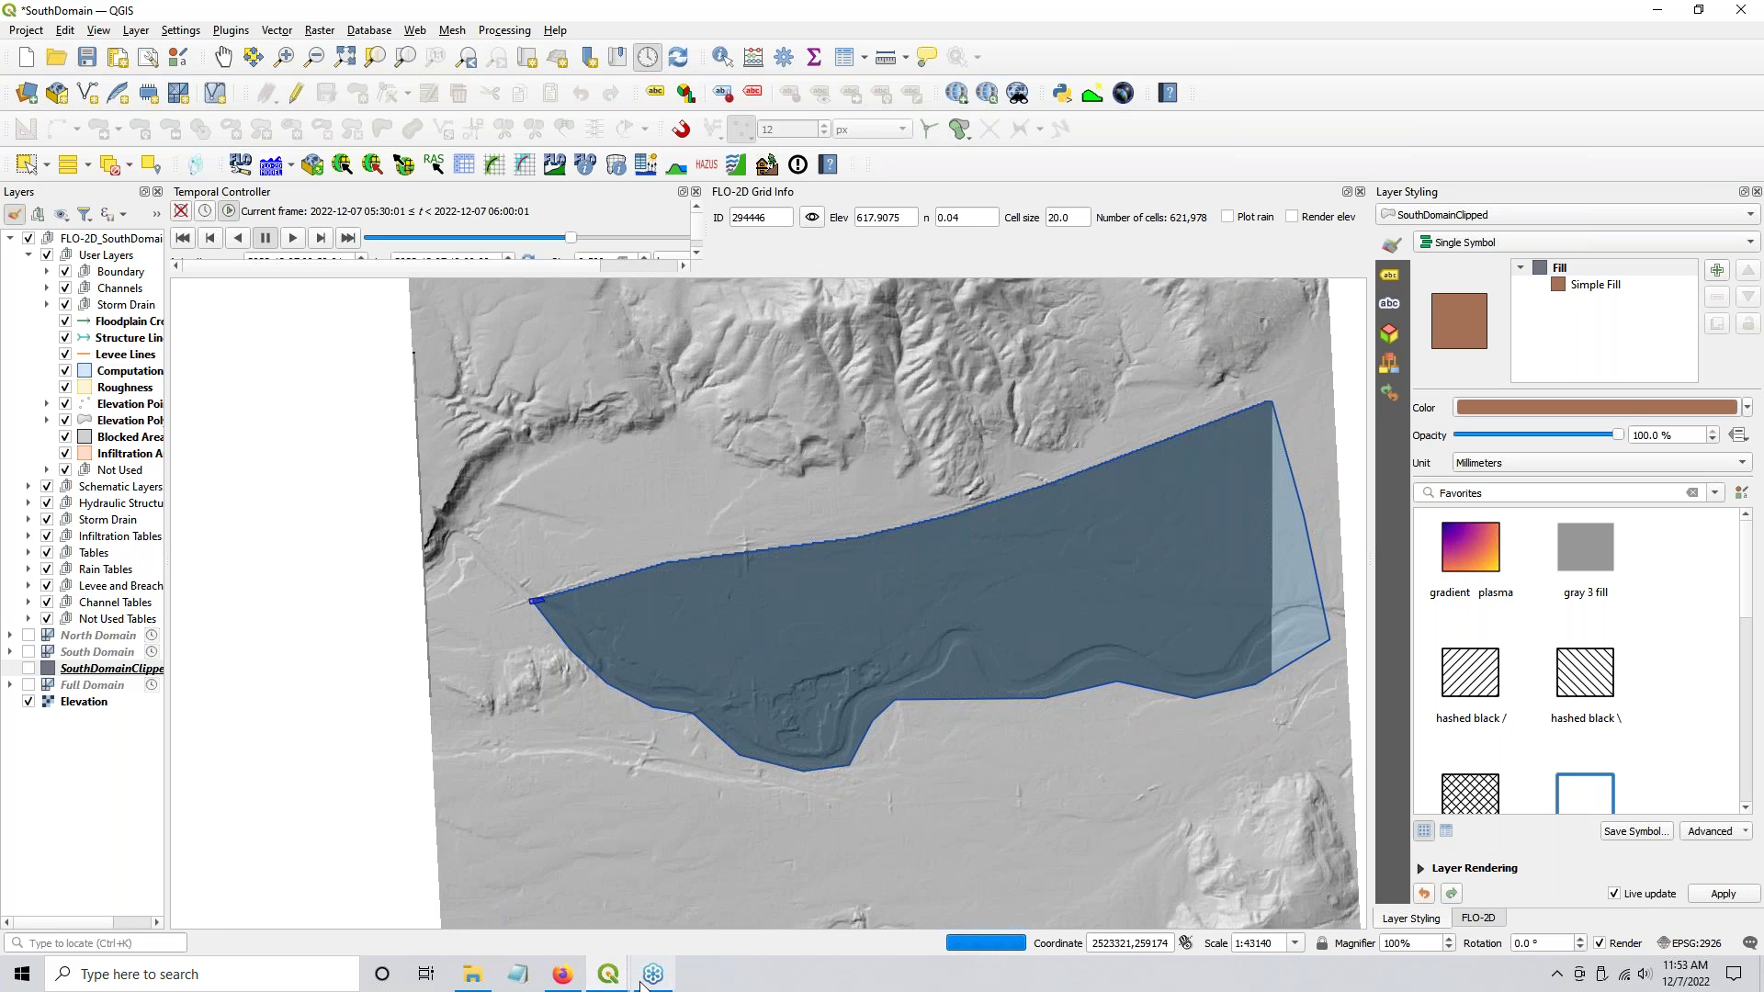
mouse_move(615, 977)
left_click(665, 919)
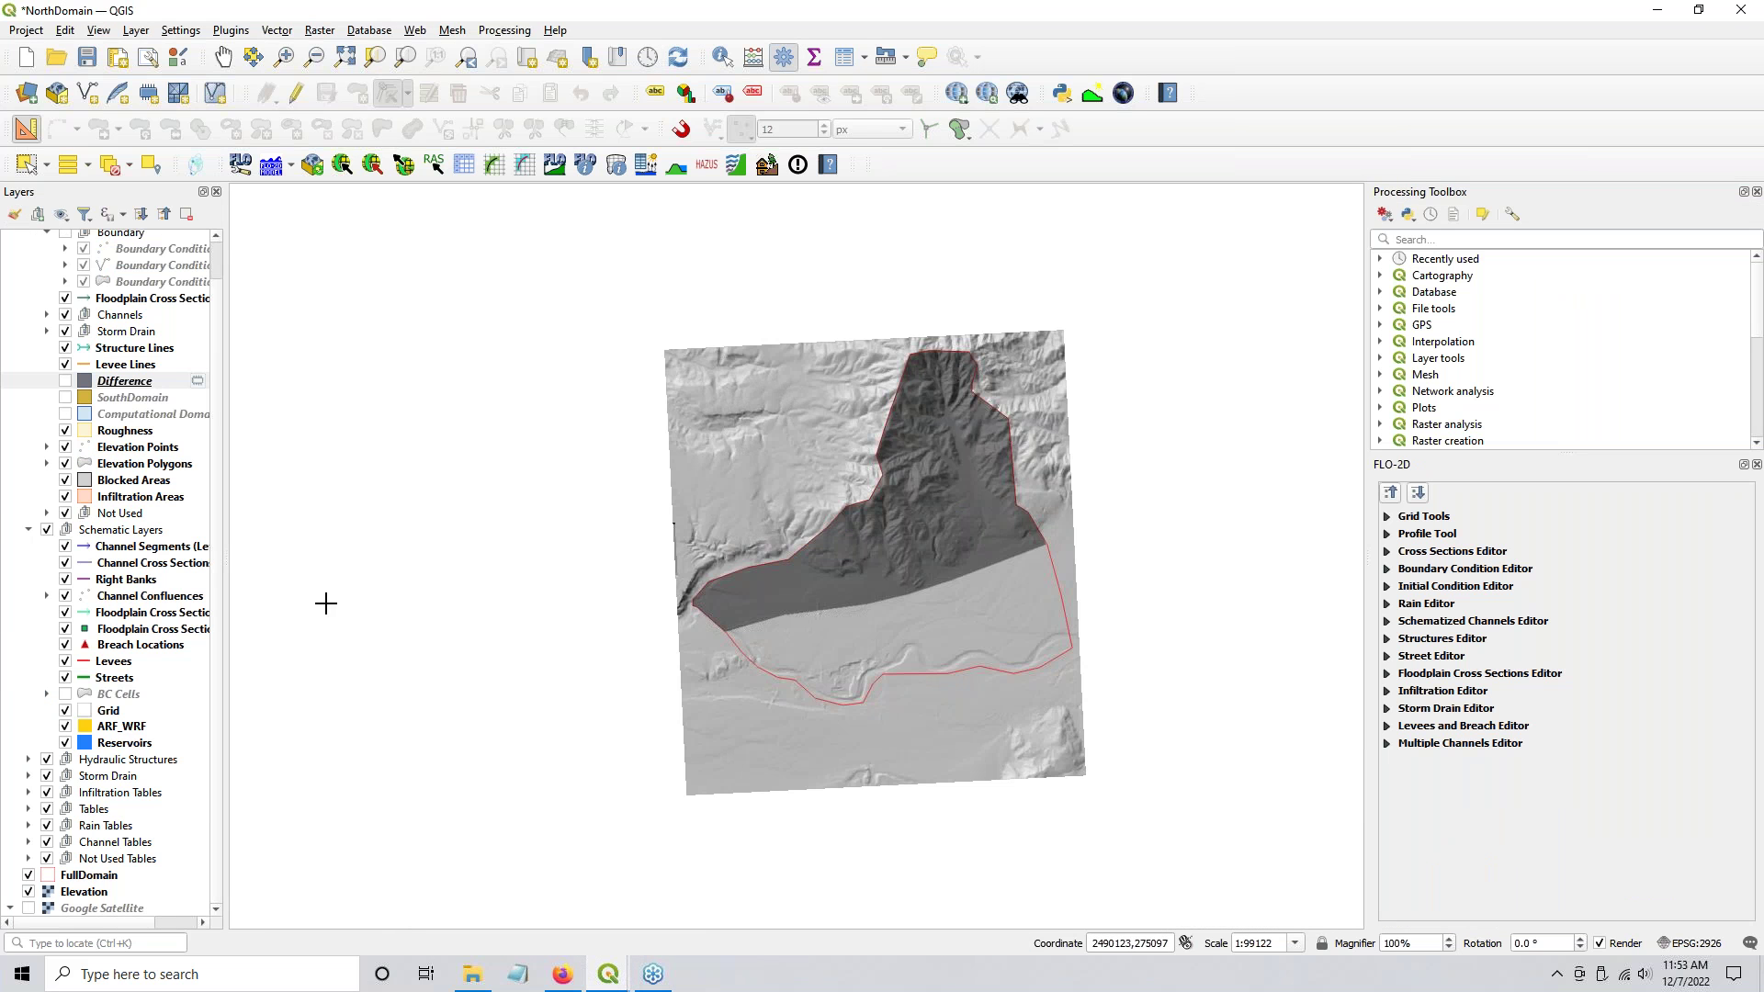
left_click(935, 512)
Step: Walk through exporting the north Grid layer as the ESRI Shapefile USGrid.shp in the Multiple Domain Shapefiles folder, cancelling before saving
right_click(109, 712)
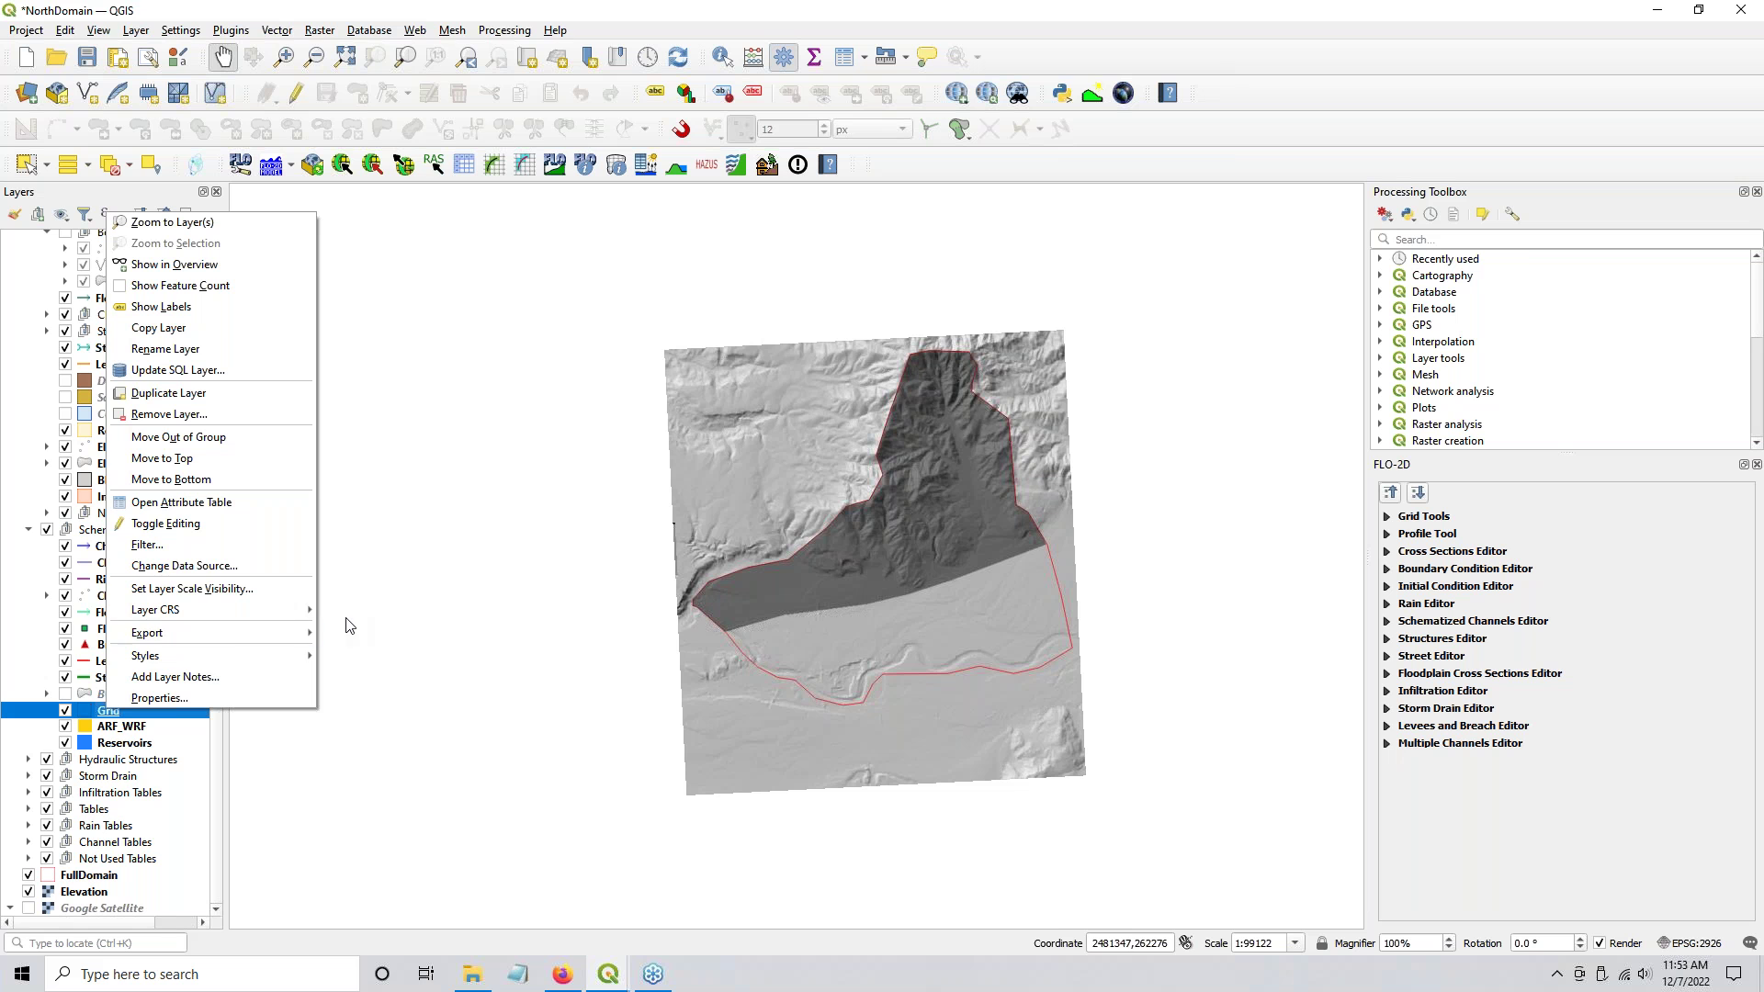
mouse_move(189, 640)
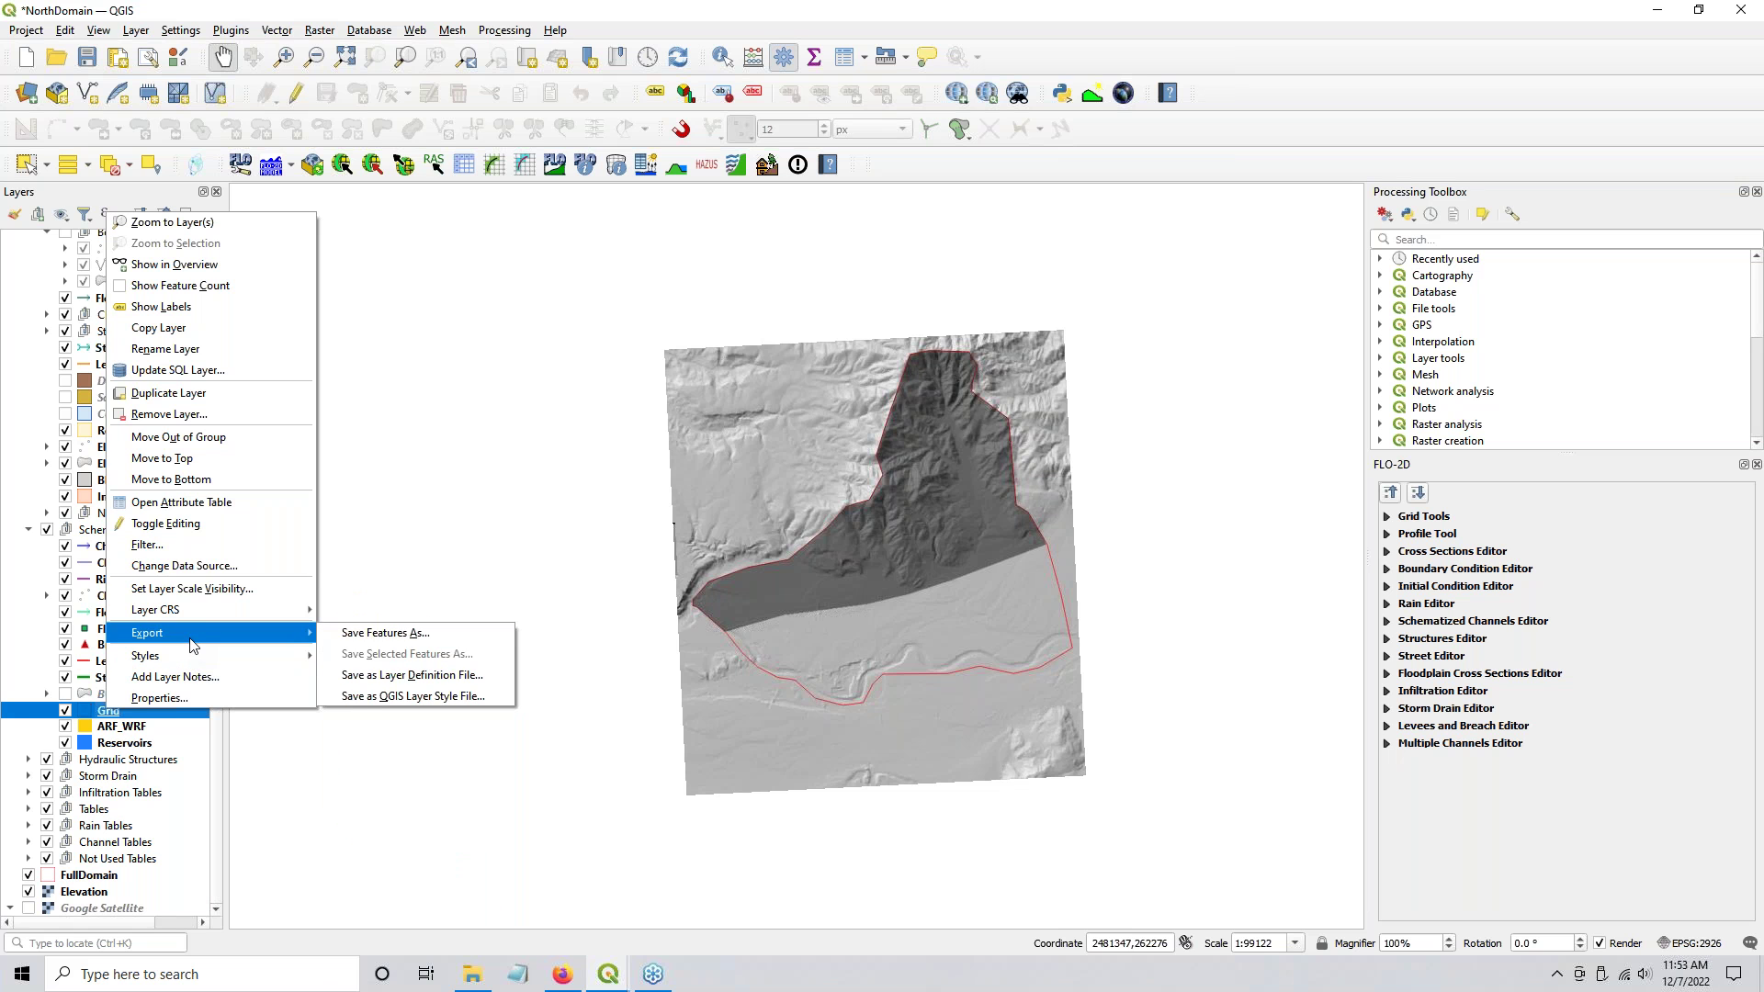
left_click(378, 636)
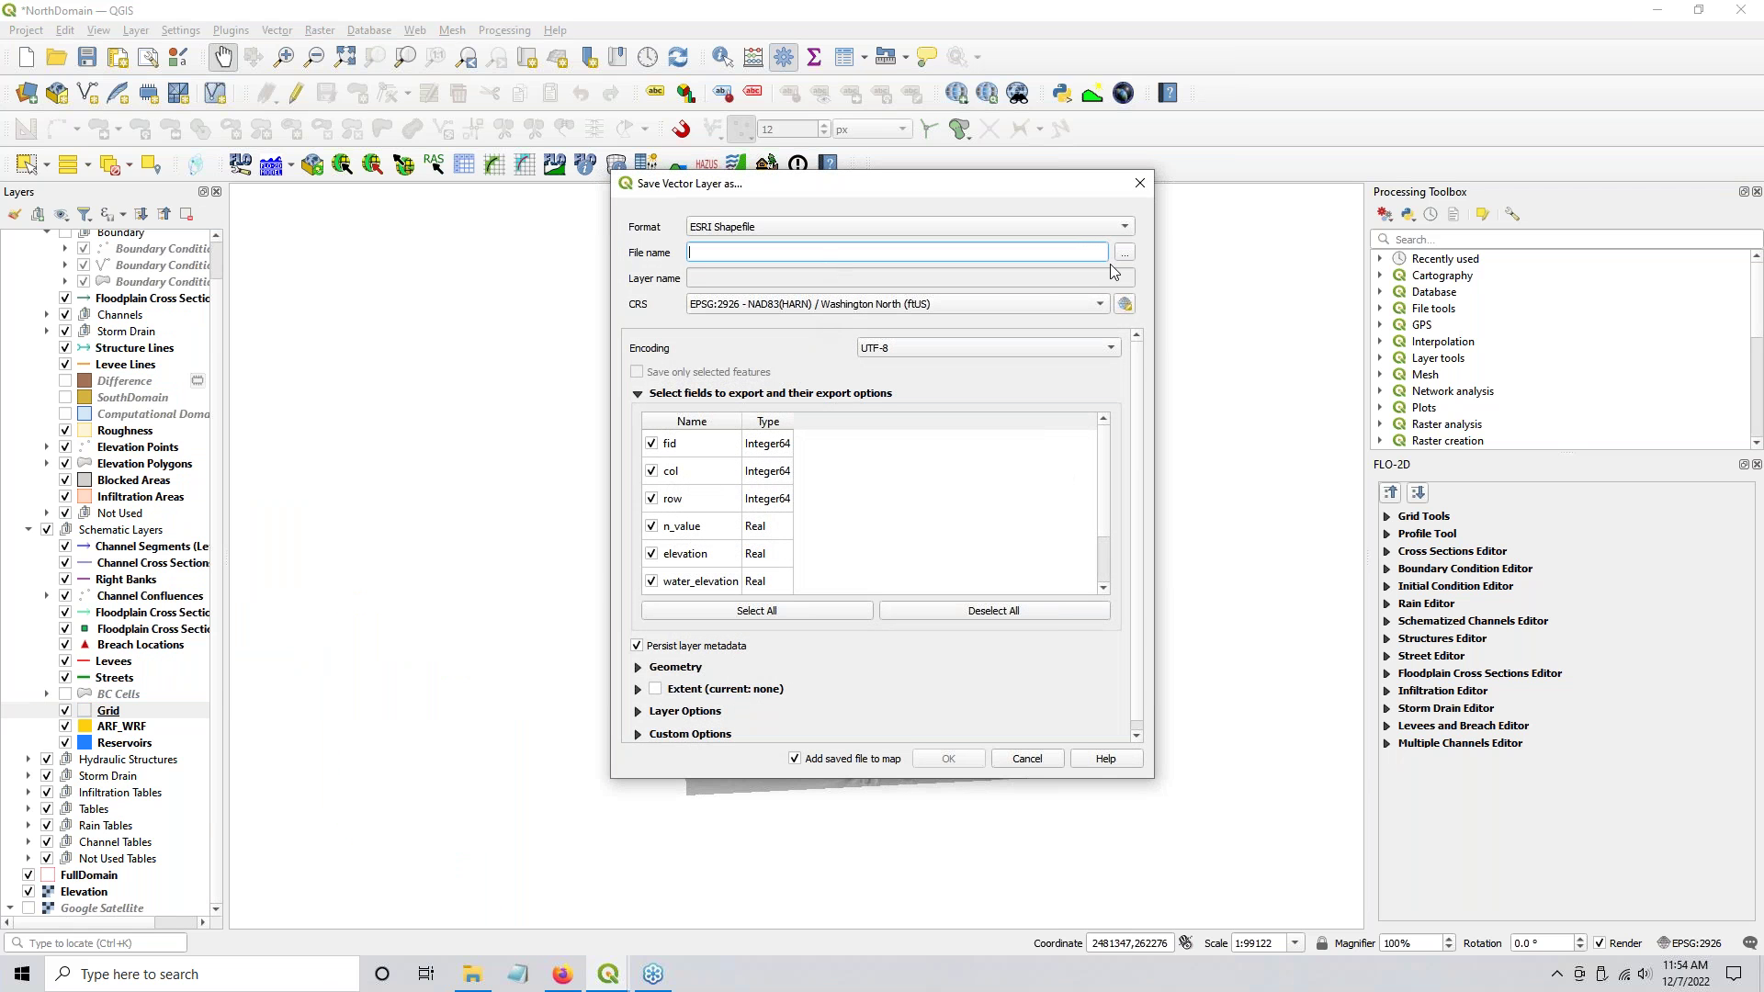
left_click(1124, 254)
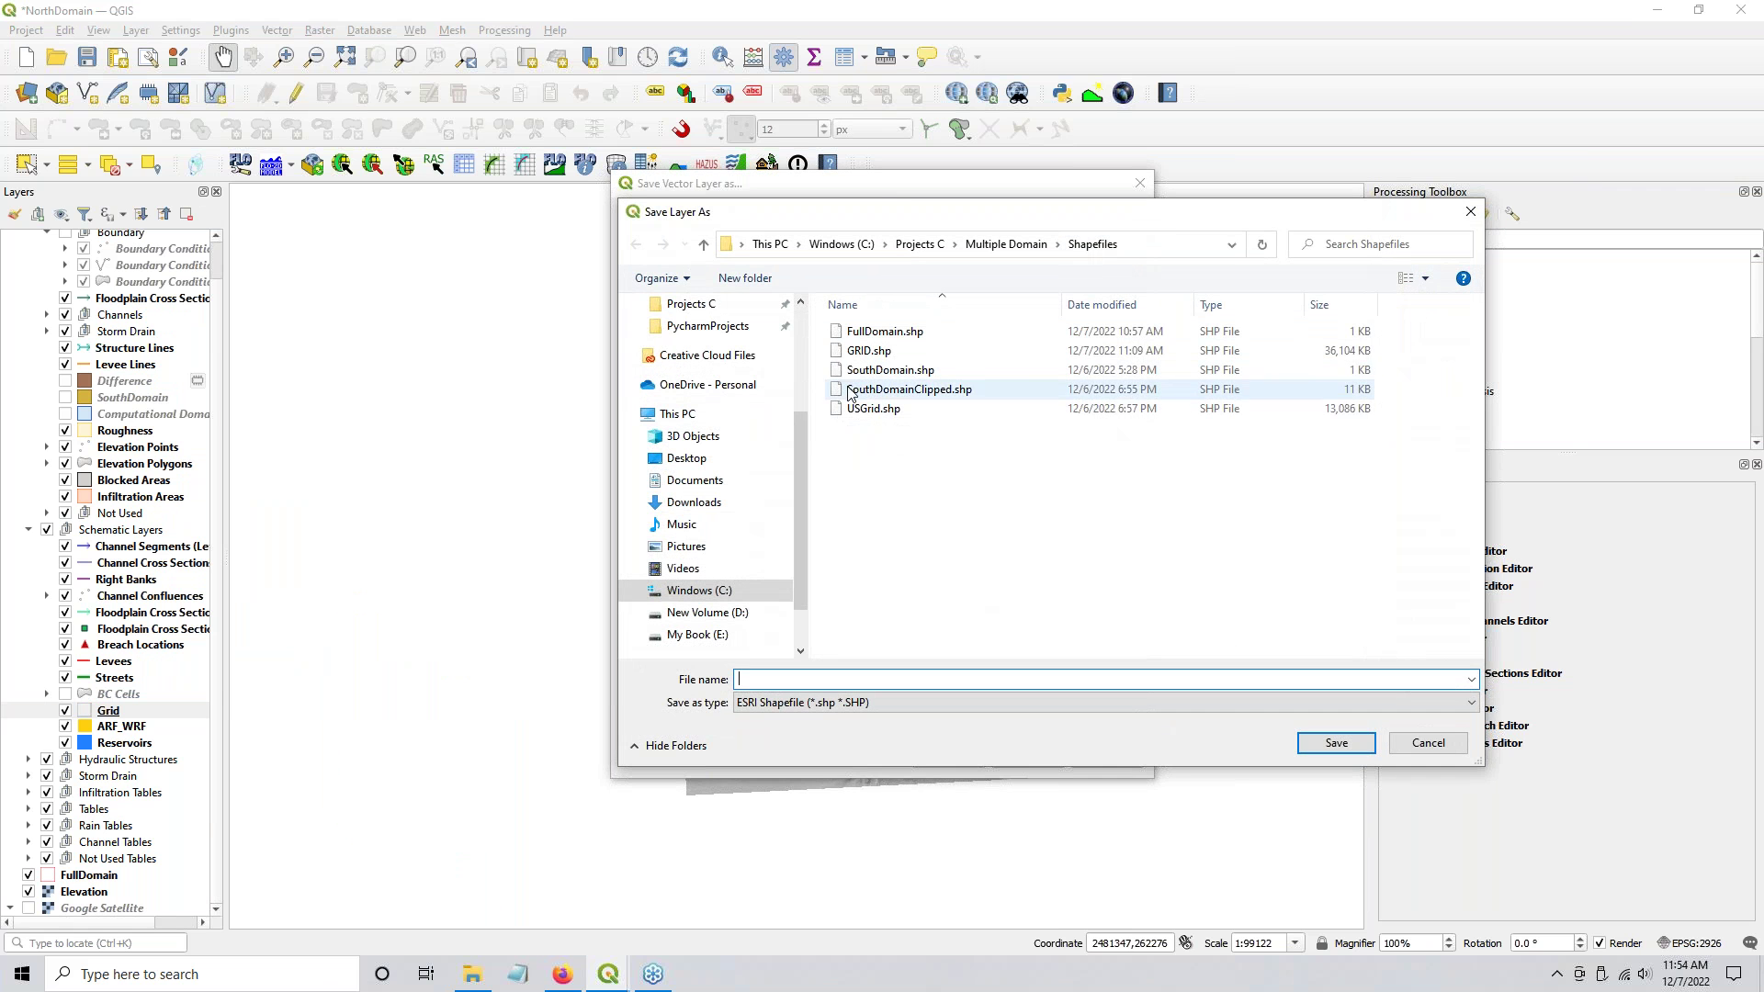
left_click(849, 409)
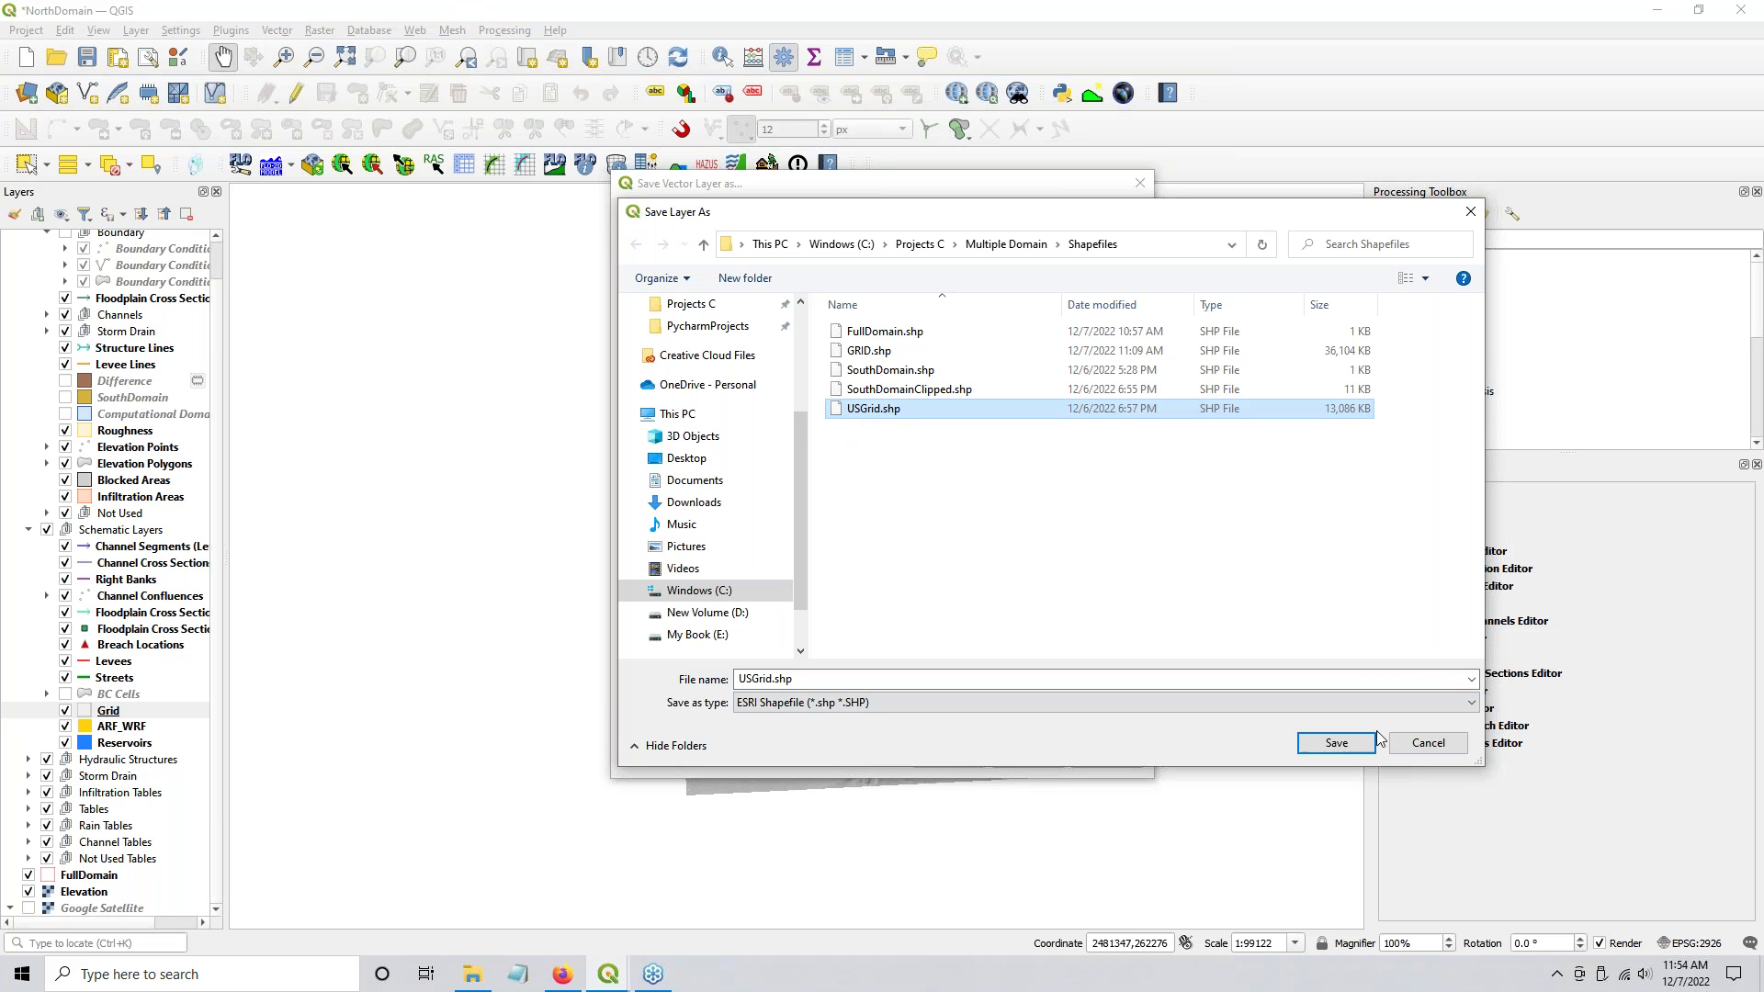
left_click(1456, 747)
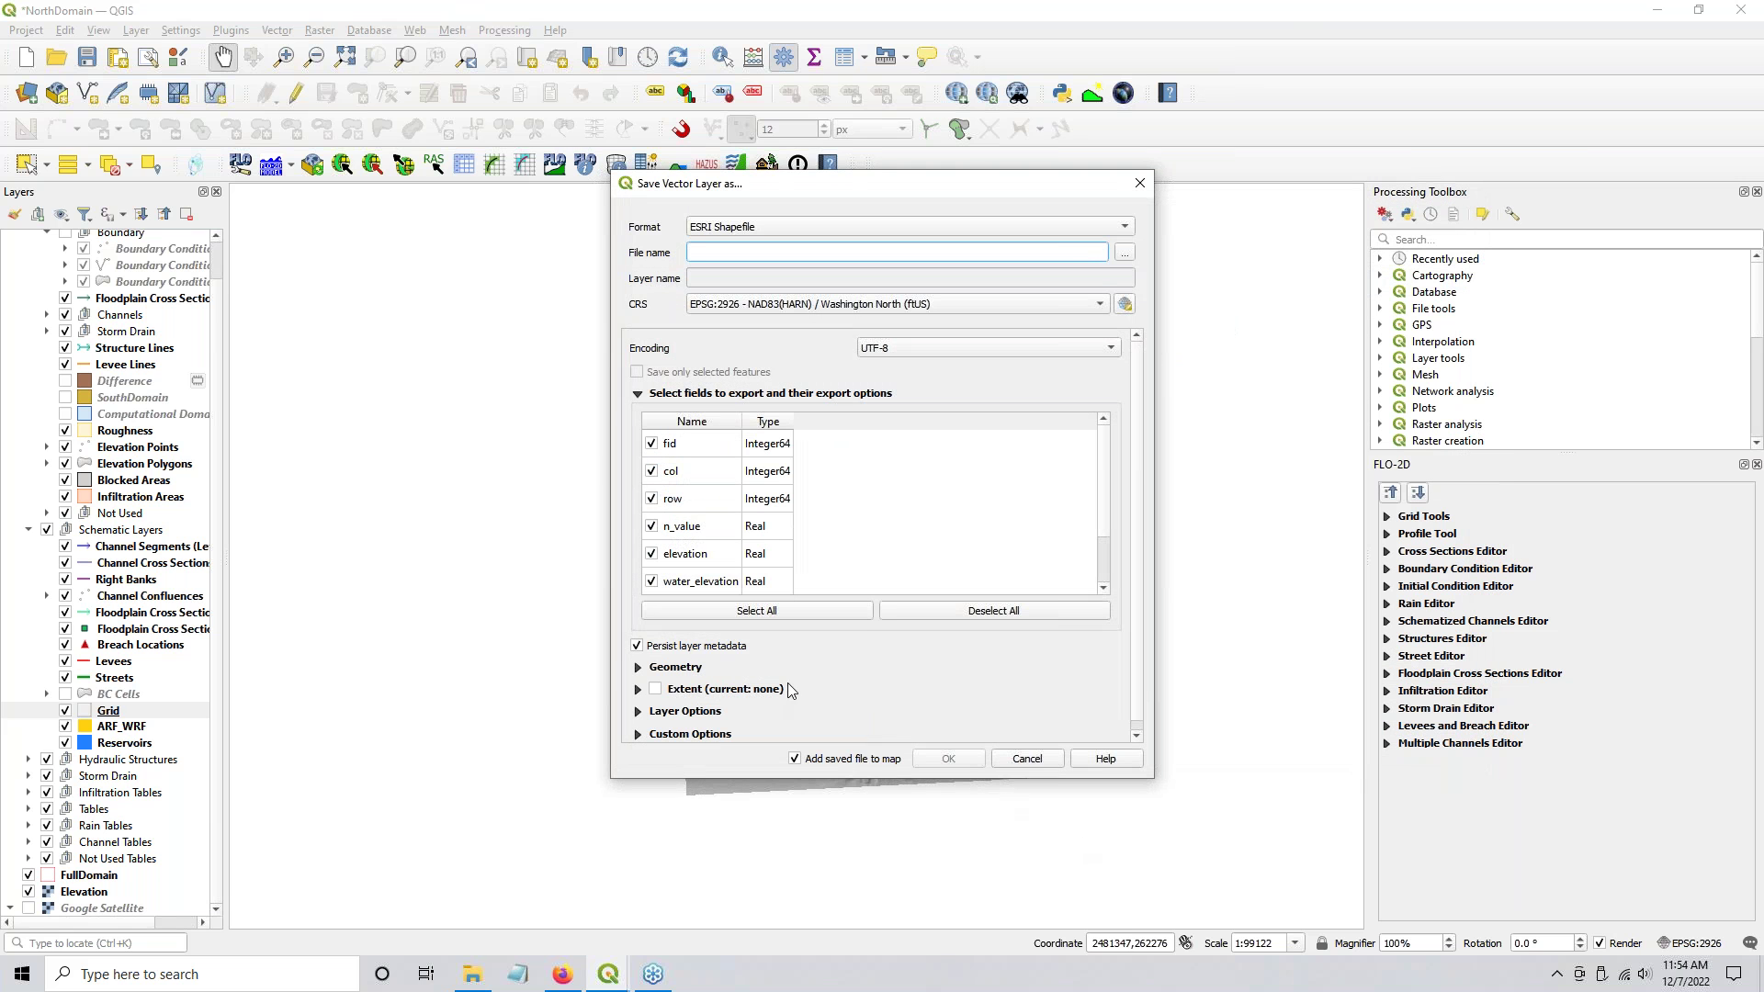
left_click(1027, 759)
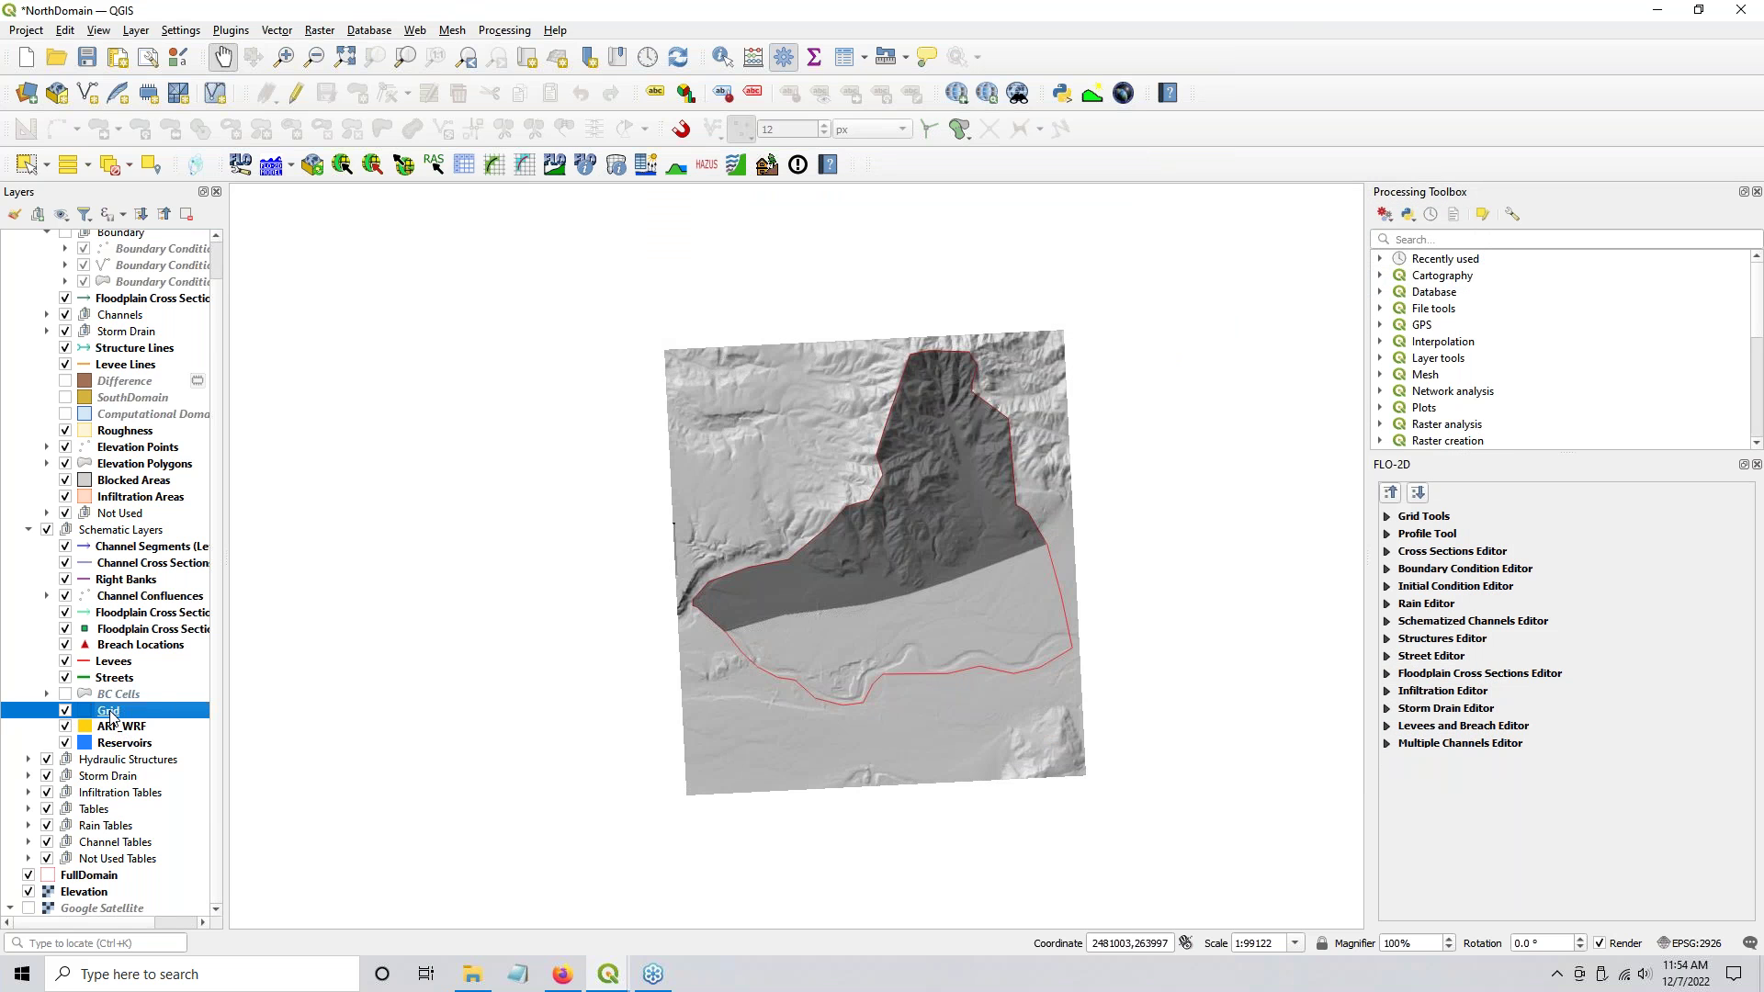
right_click(109, 713)
mouse_move(220, 634)
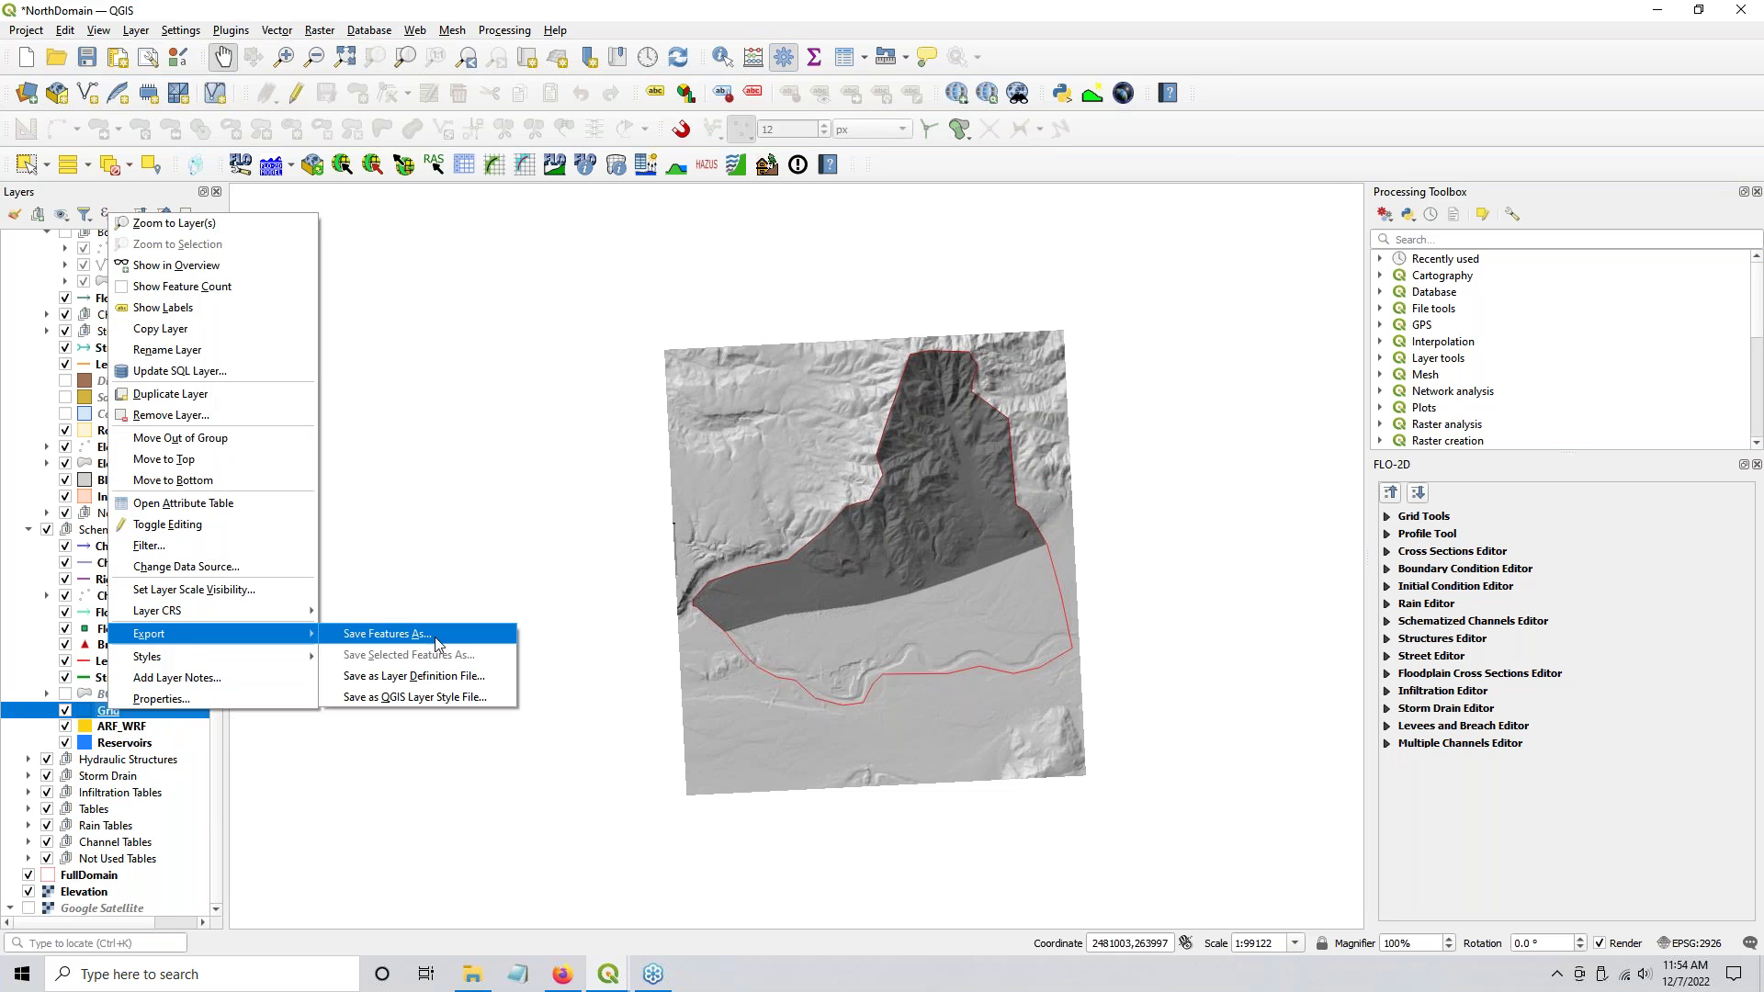
left_click(435, 642)
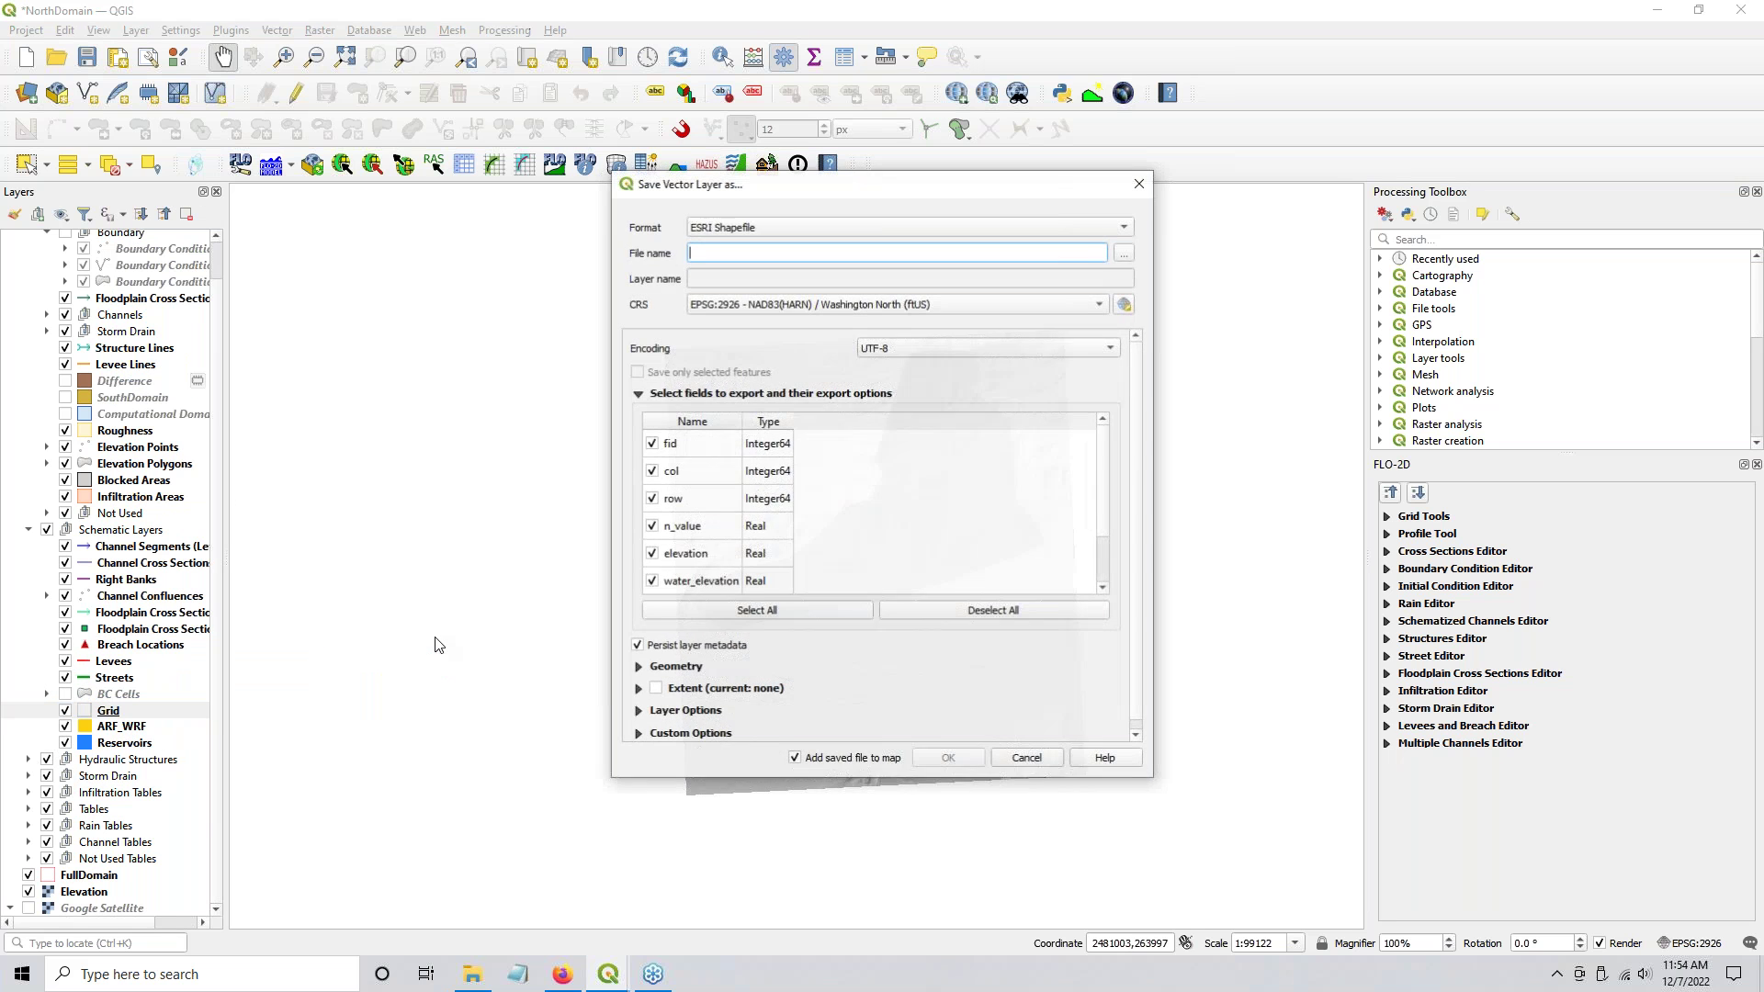
left_click(1127, 252)
left_click(896, 411)
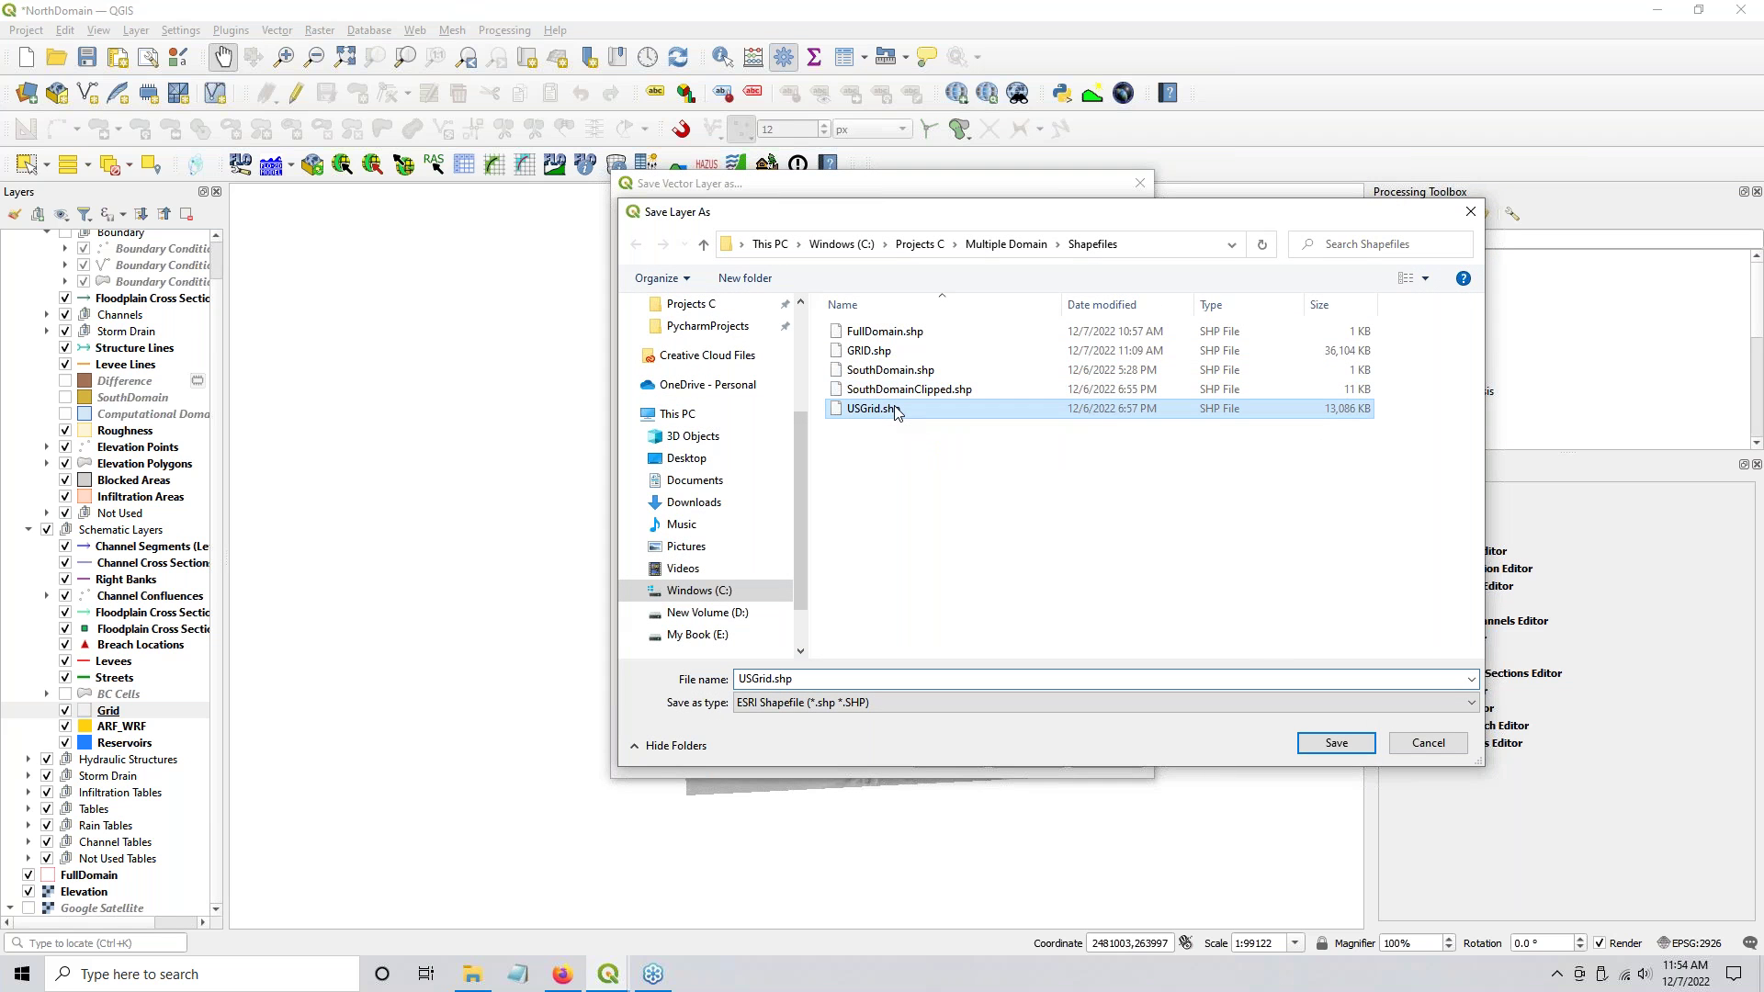
left_click(1444, 746)
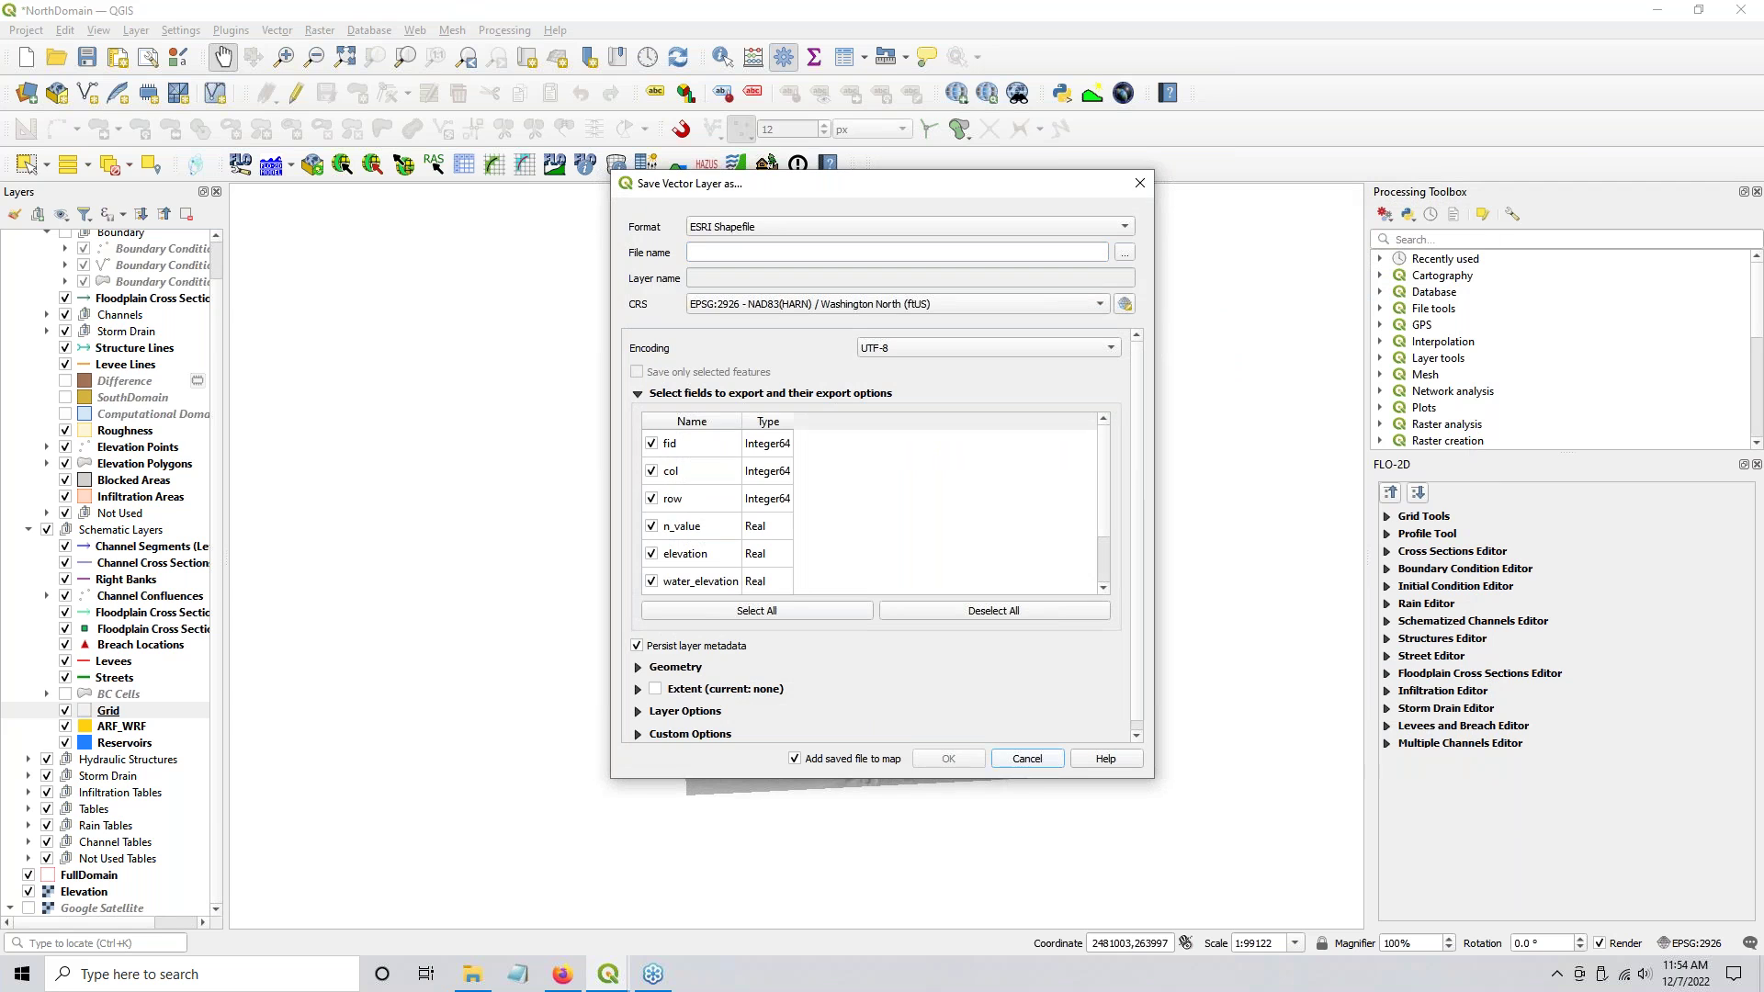
left_click(1027, 756)
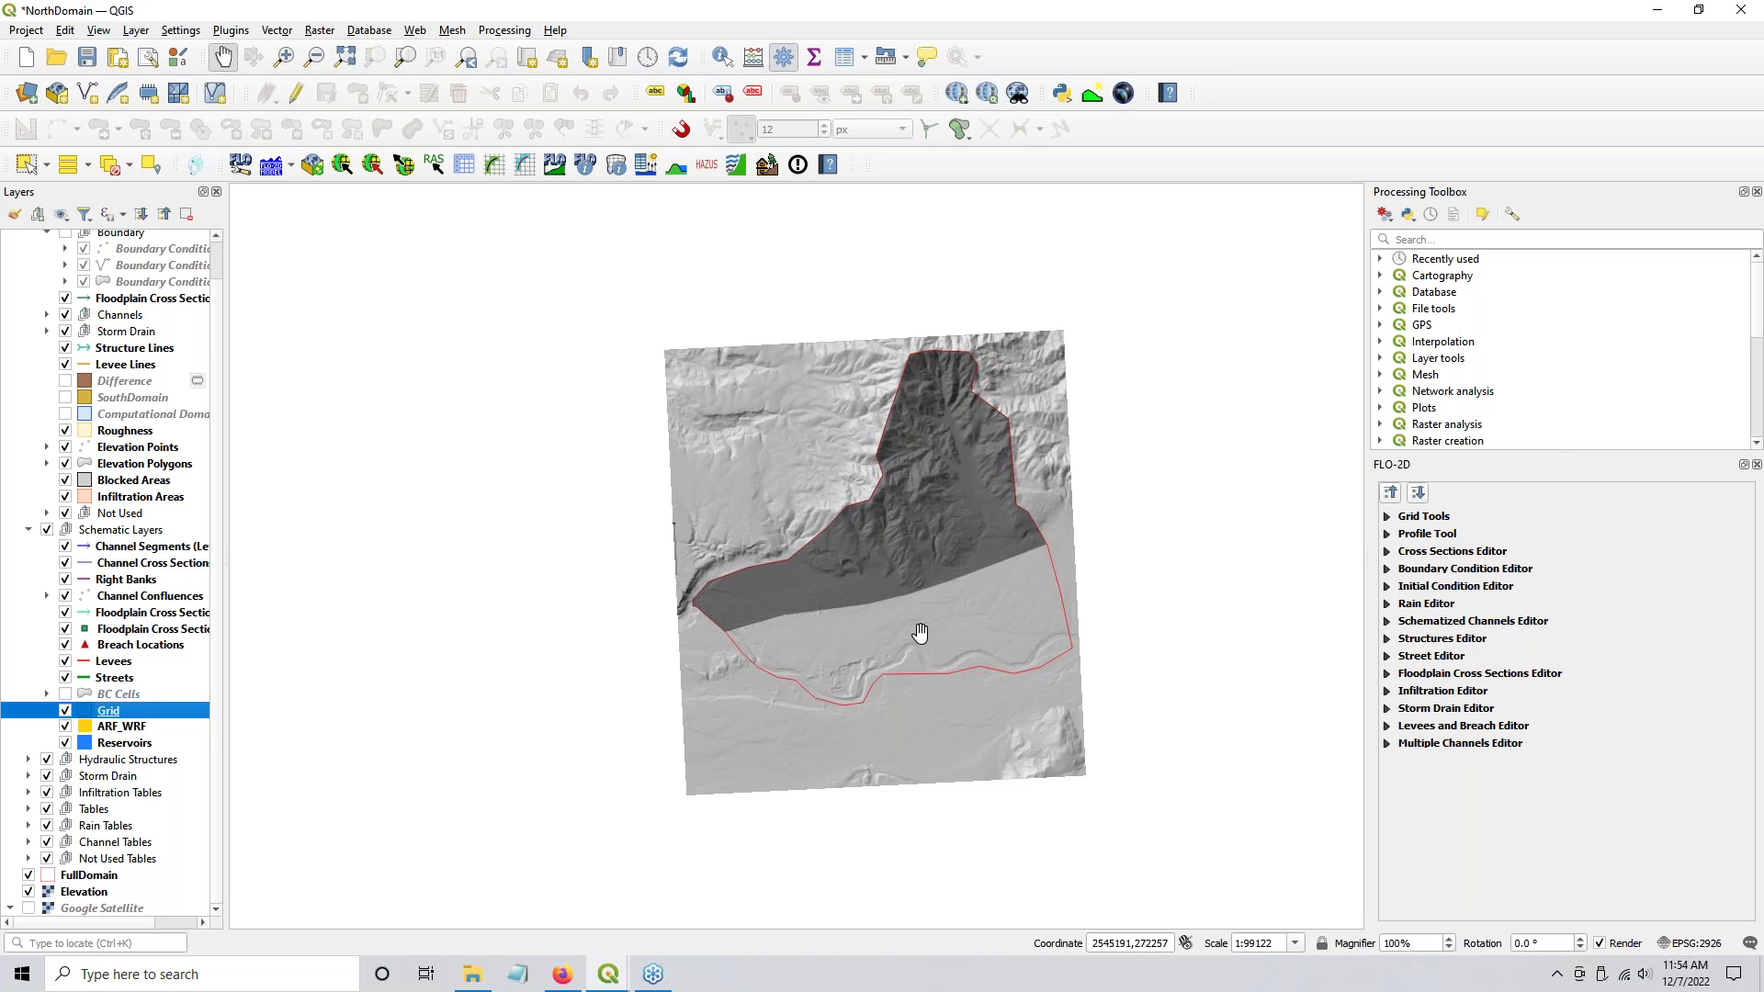
Step: Switch back to the SouthDomain project and add USGrid.shp from the Multiple Domain Shapefiles folder to the map
mouse_move(606, 976)
left_click(540, 932)
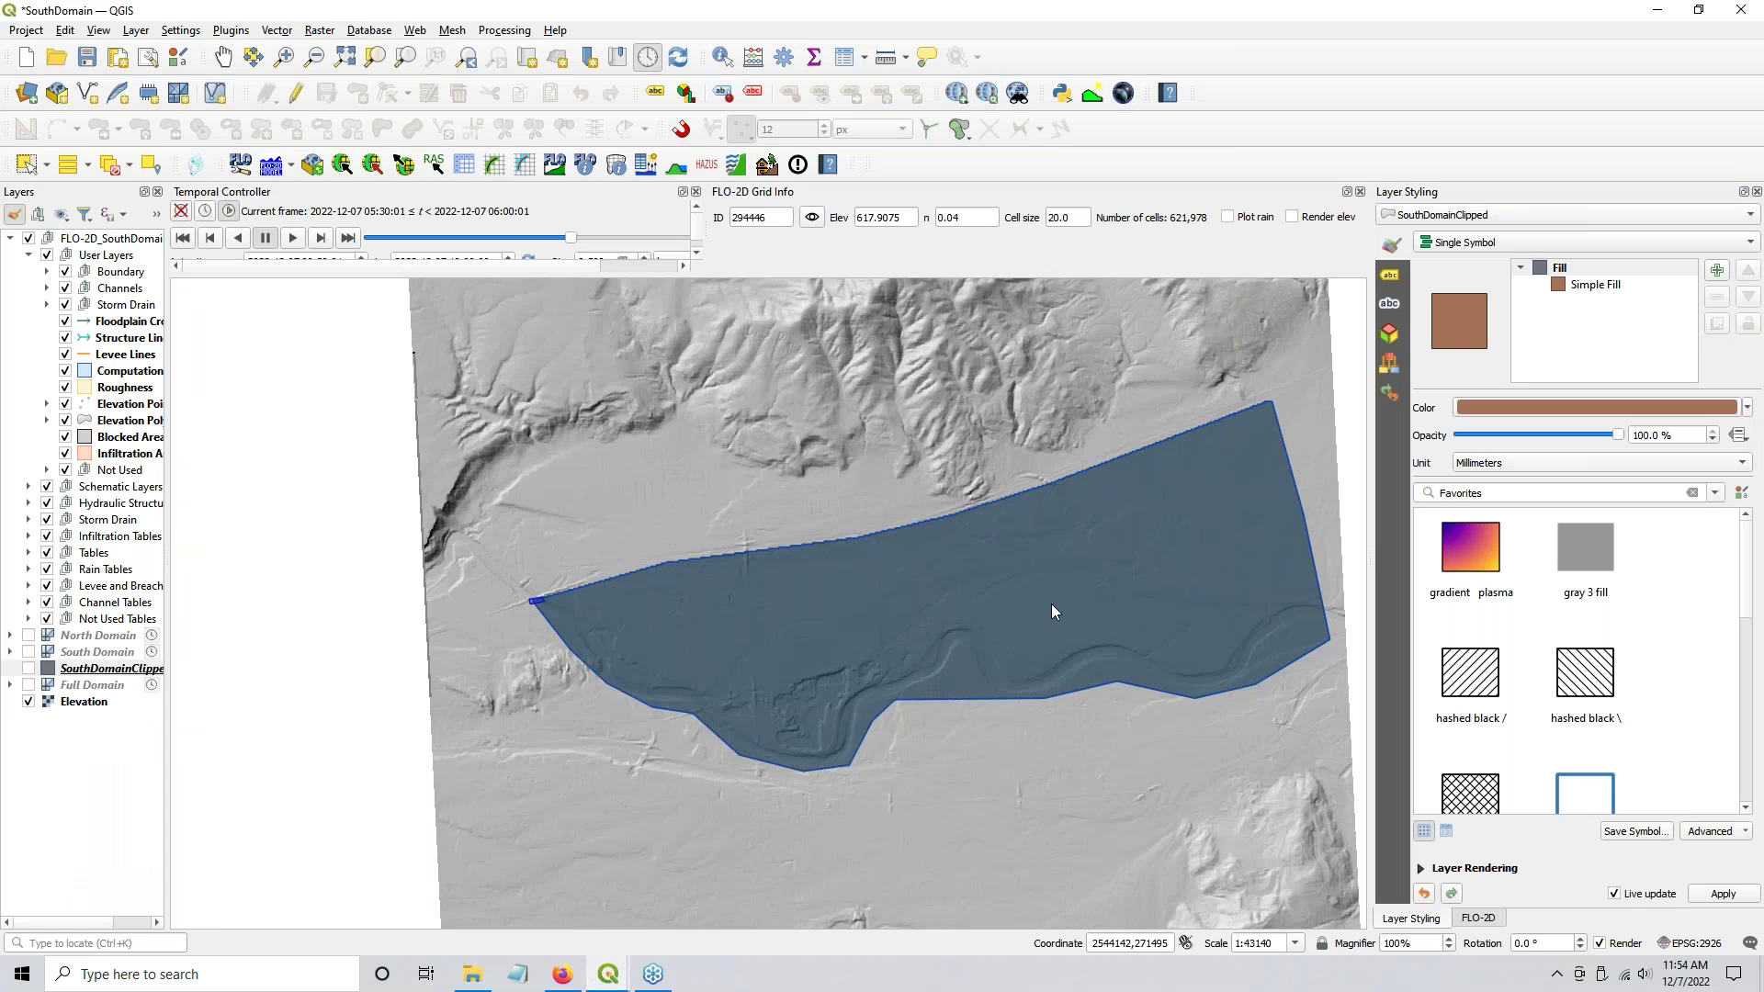
left_click_drag(1113, 588, 913, 648)
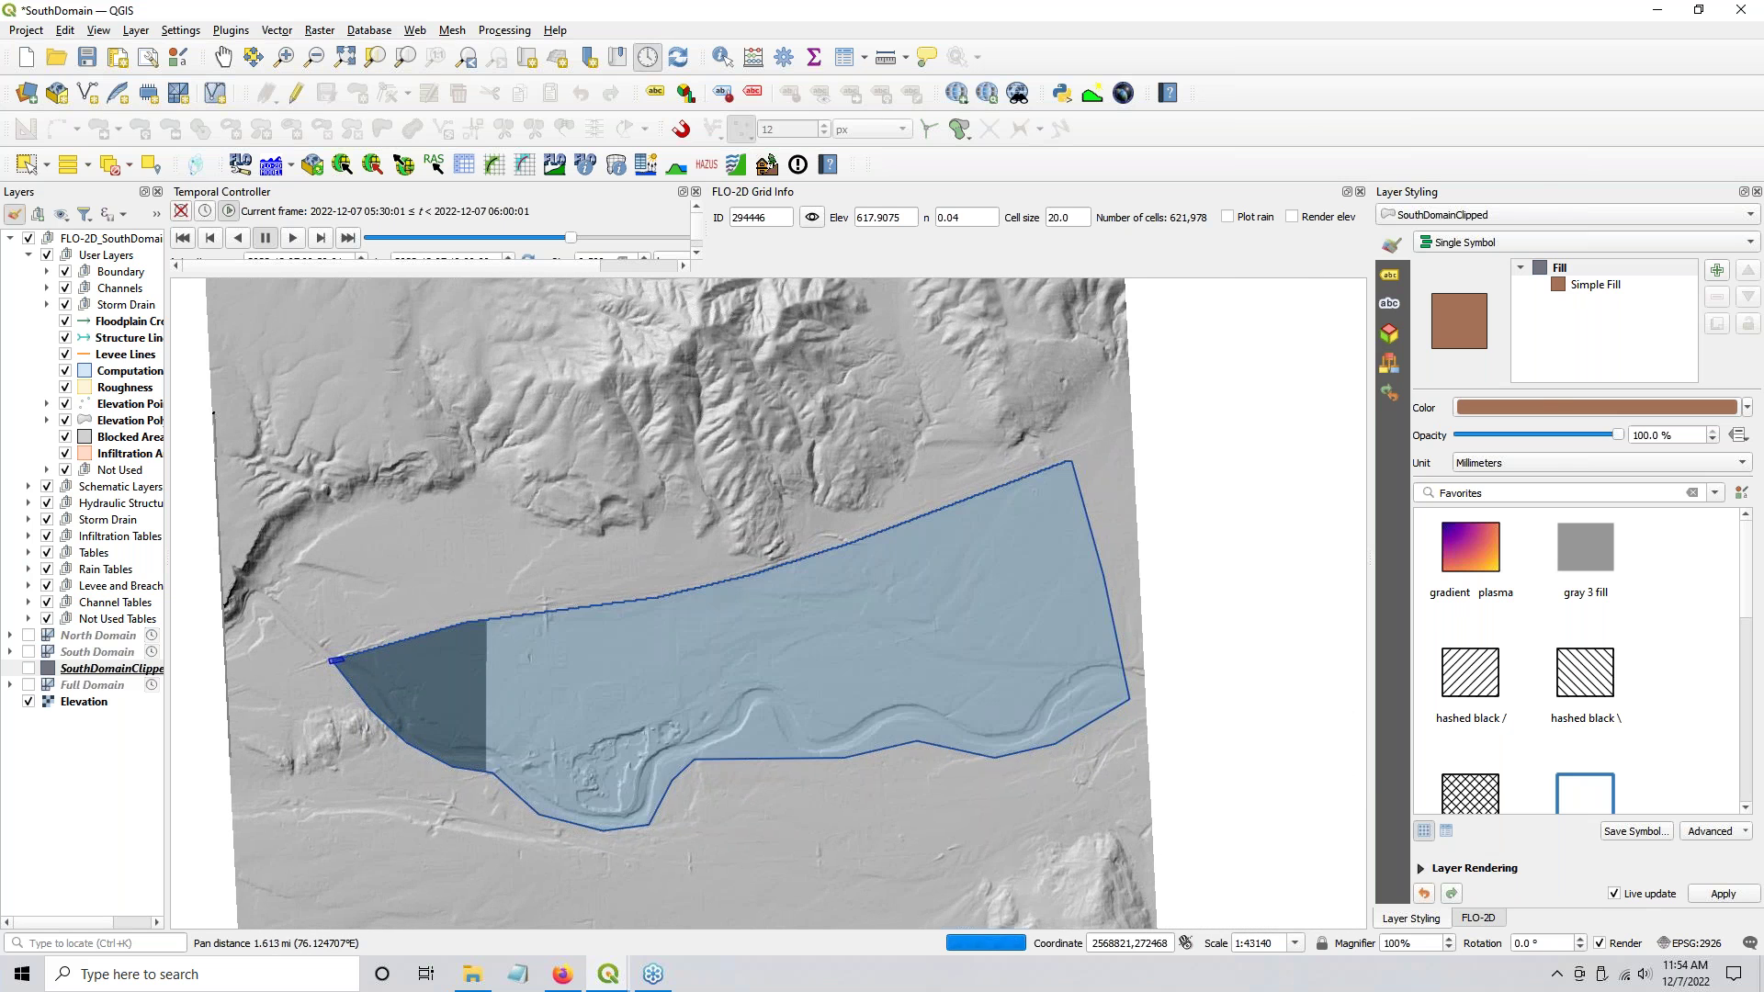
key("alt+Tab")
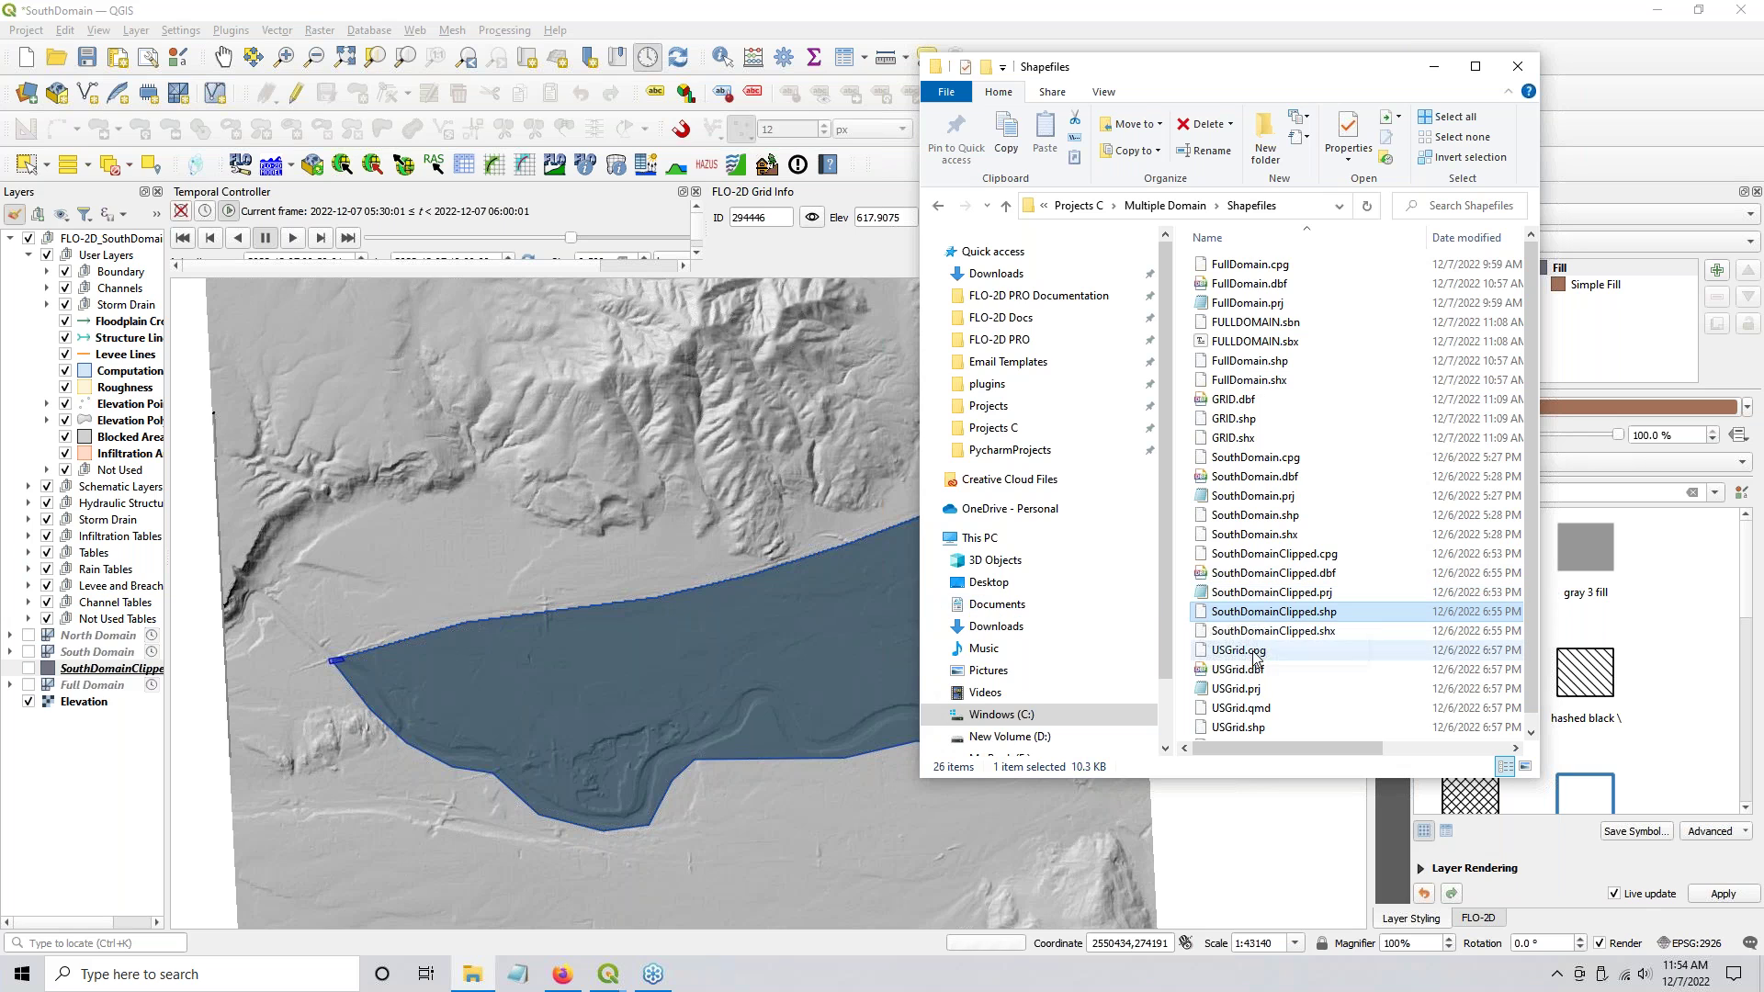
left_click(1232, 727)
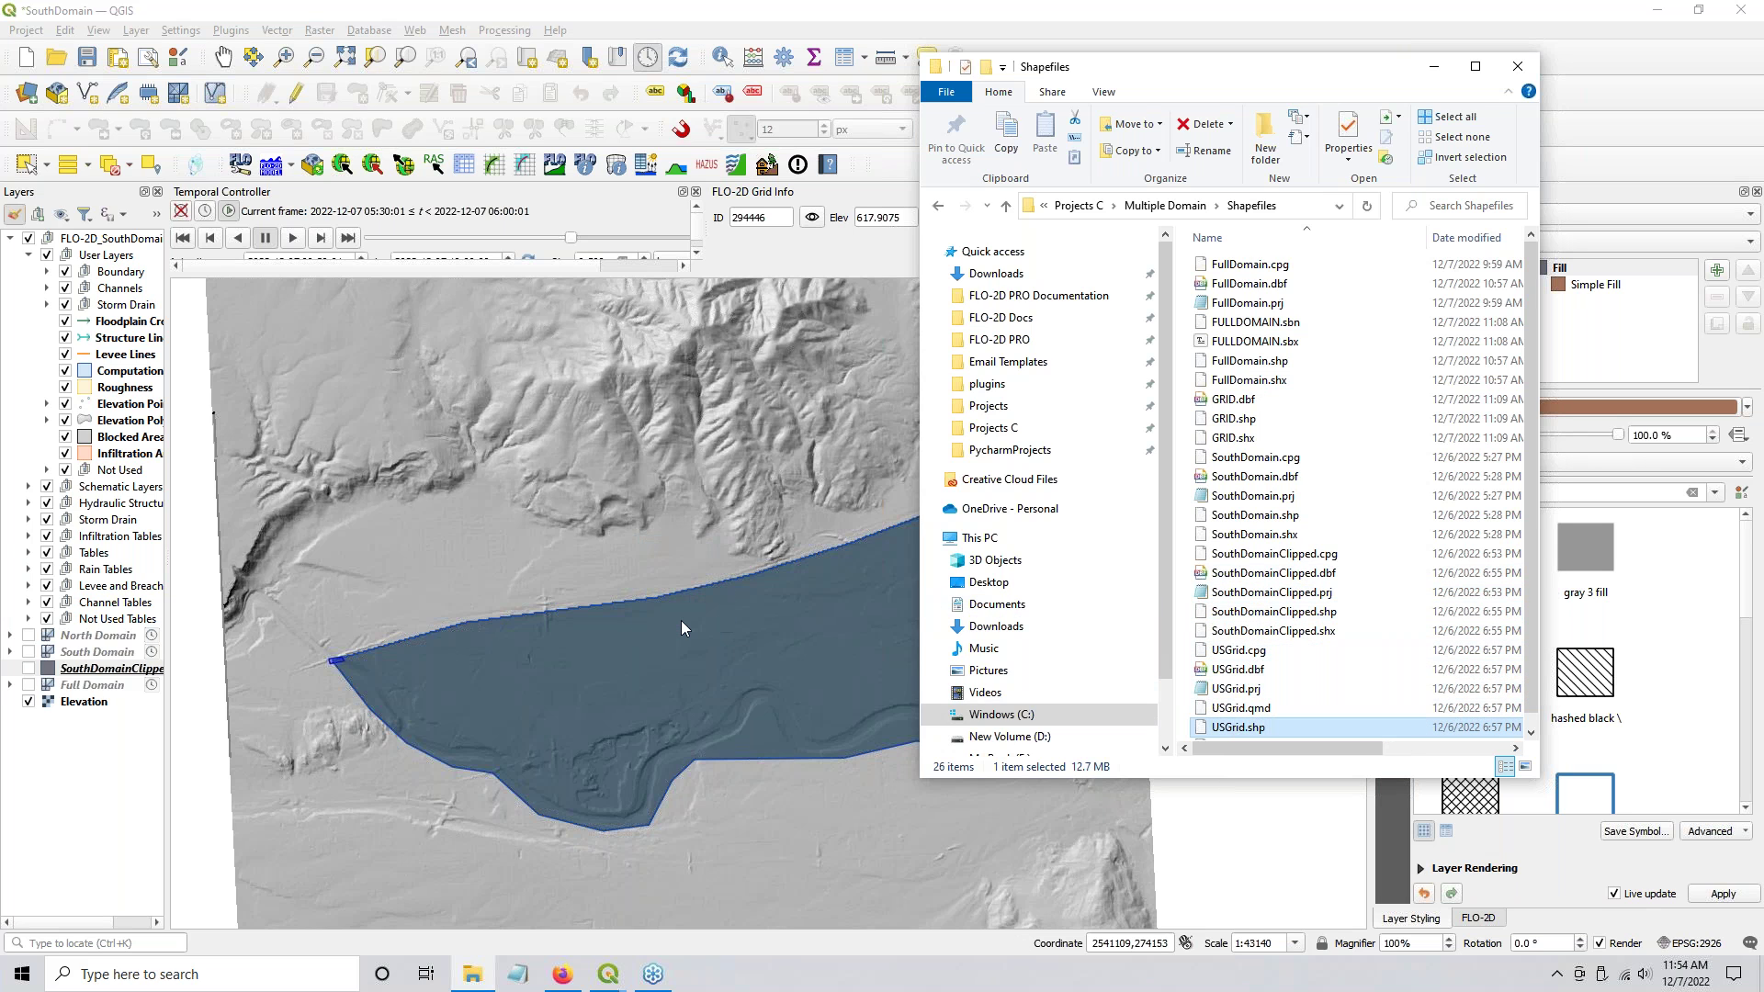
left_click_drag(680, 620, 680, 620)
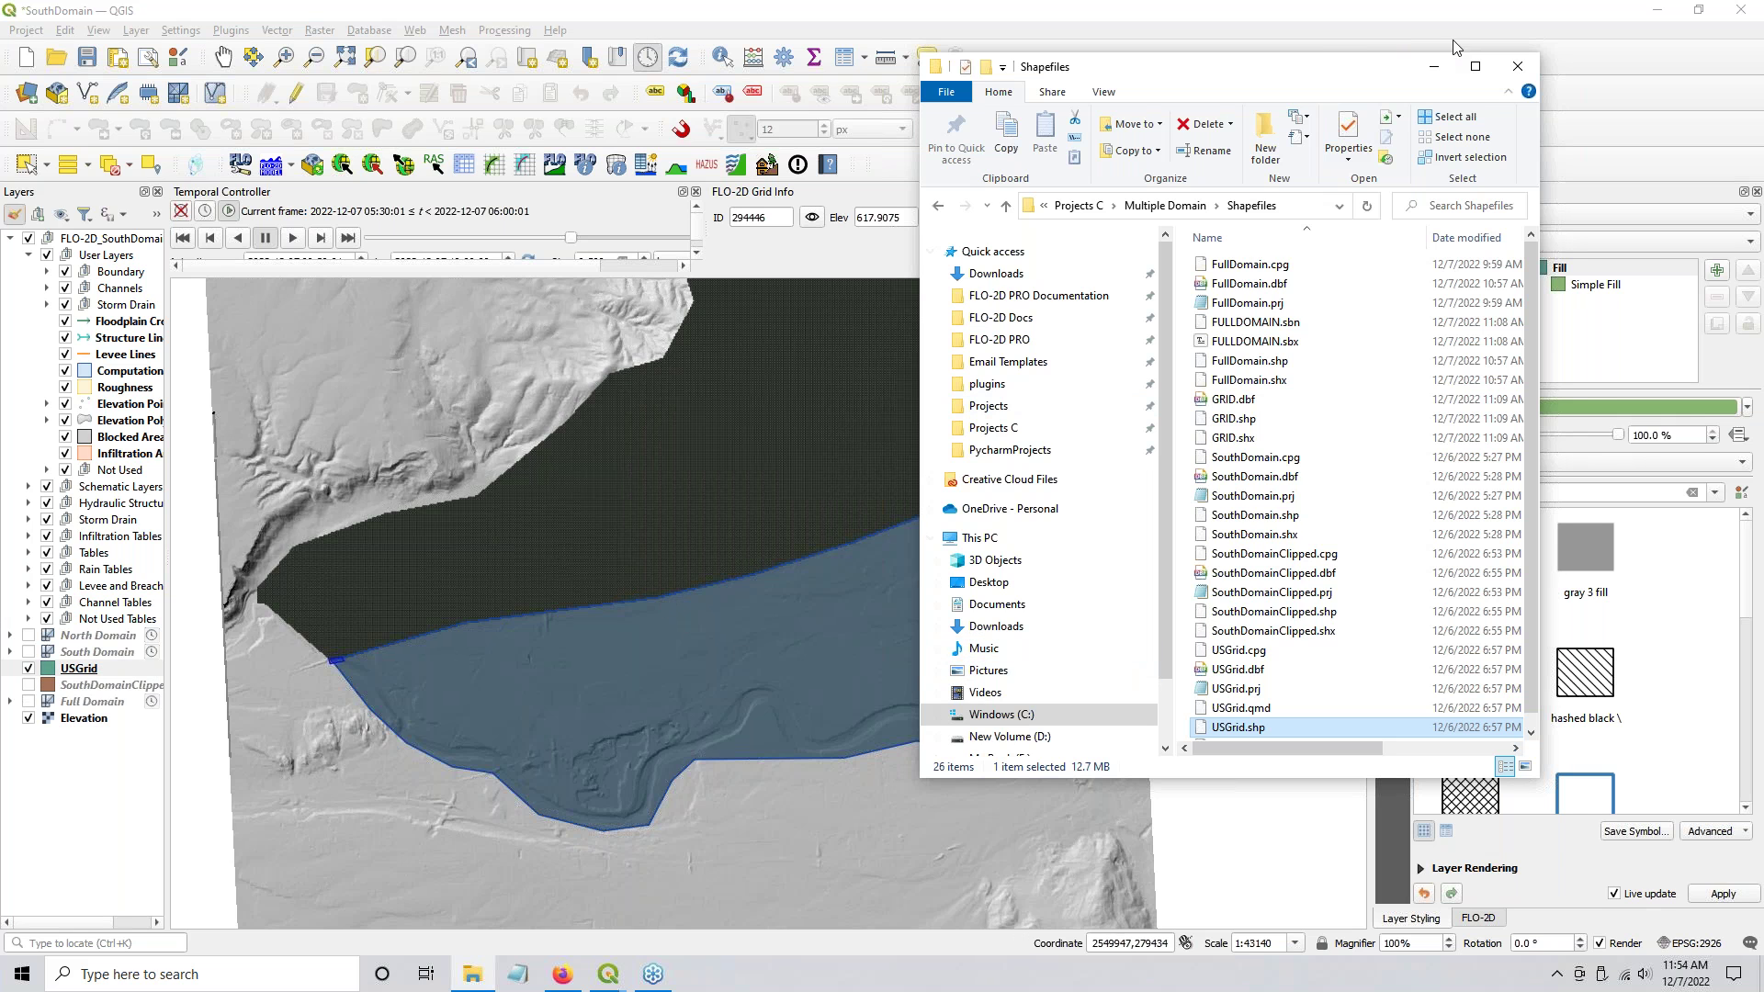
Step: Minimize the file window and examine how USGrid meets the south domain grid at its western corner
left_click(1433, 66)
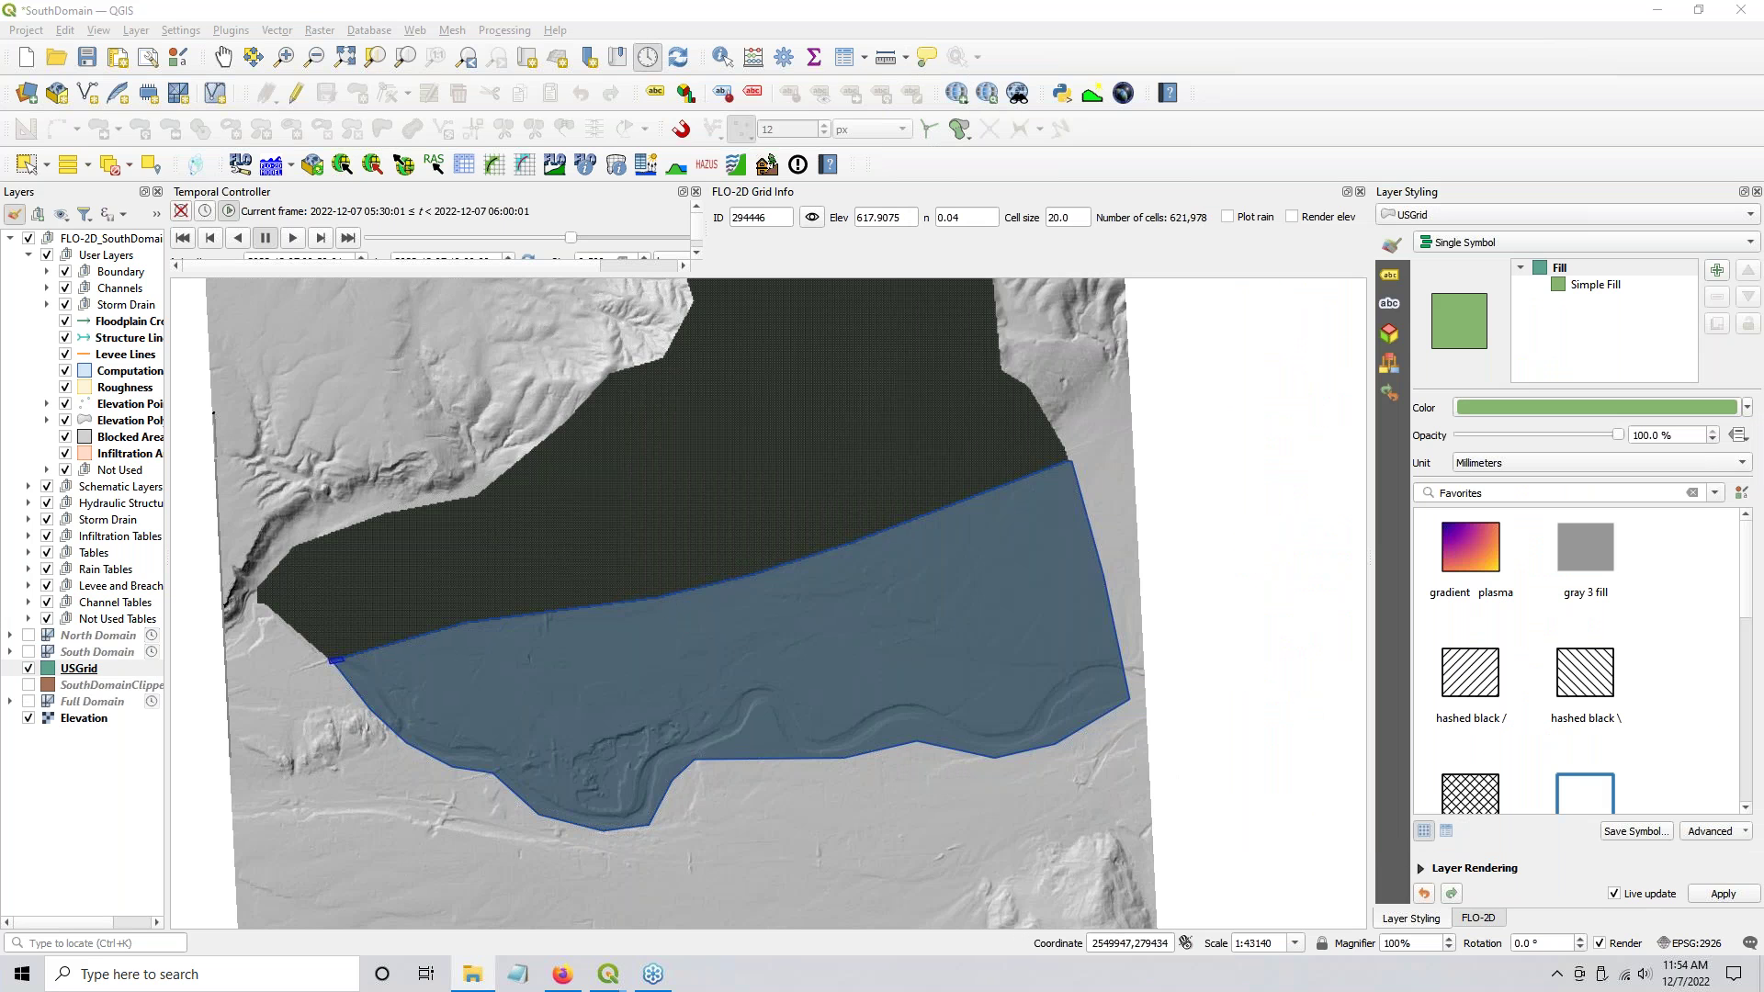
left_click(73, 672)
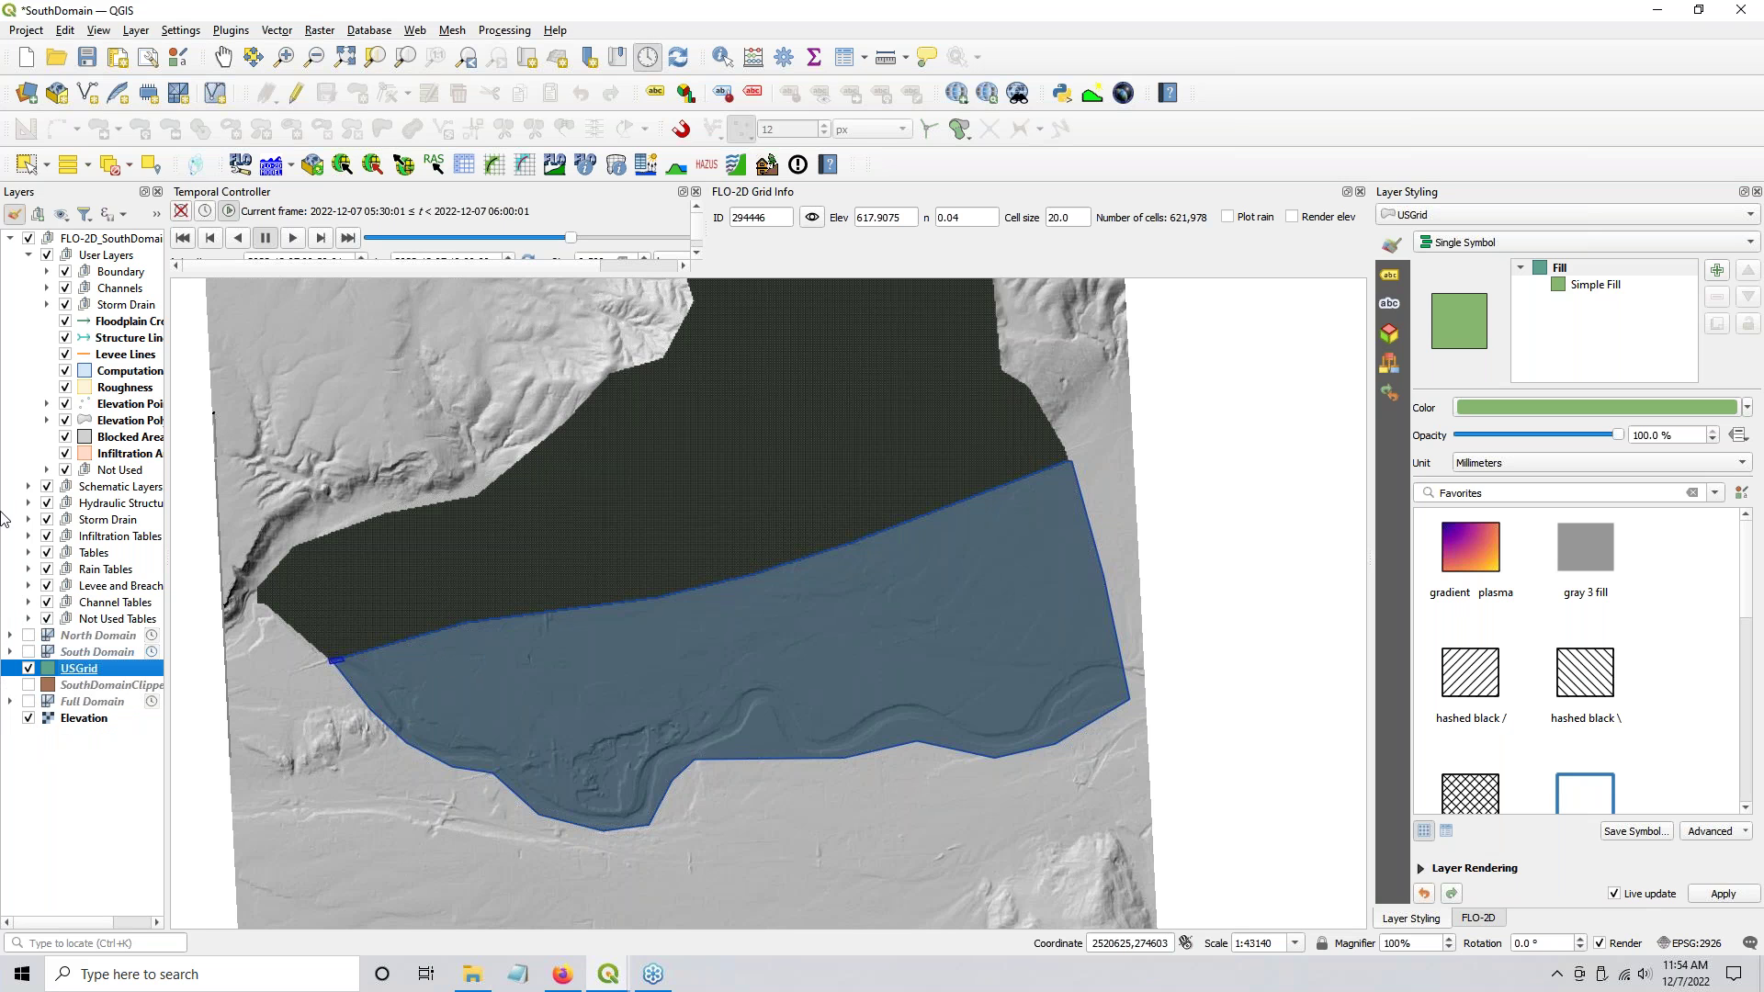
scroll(476, 659, "up", 2)
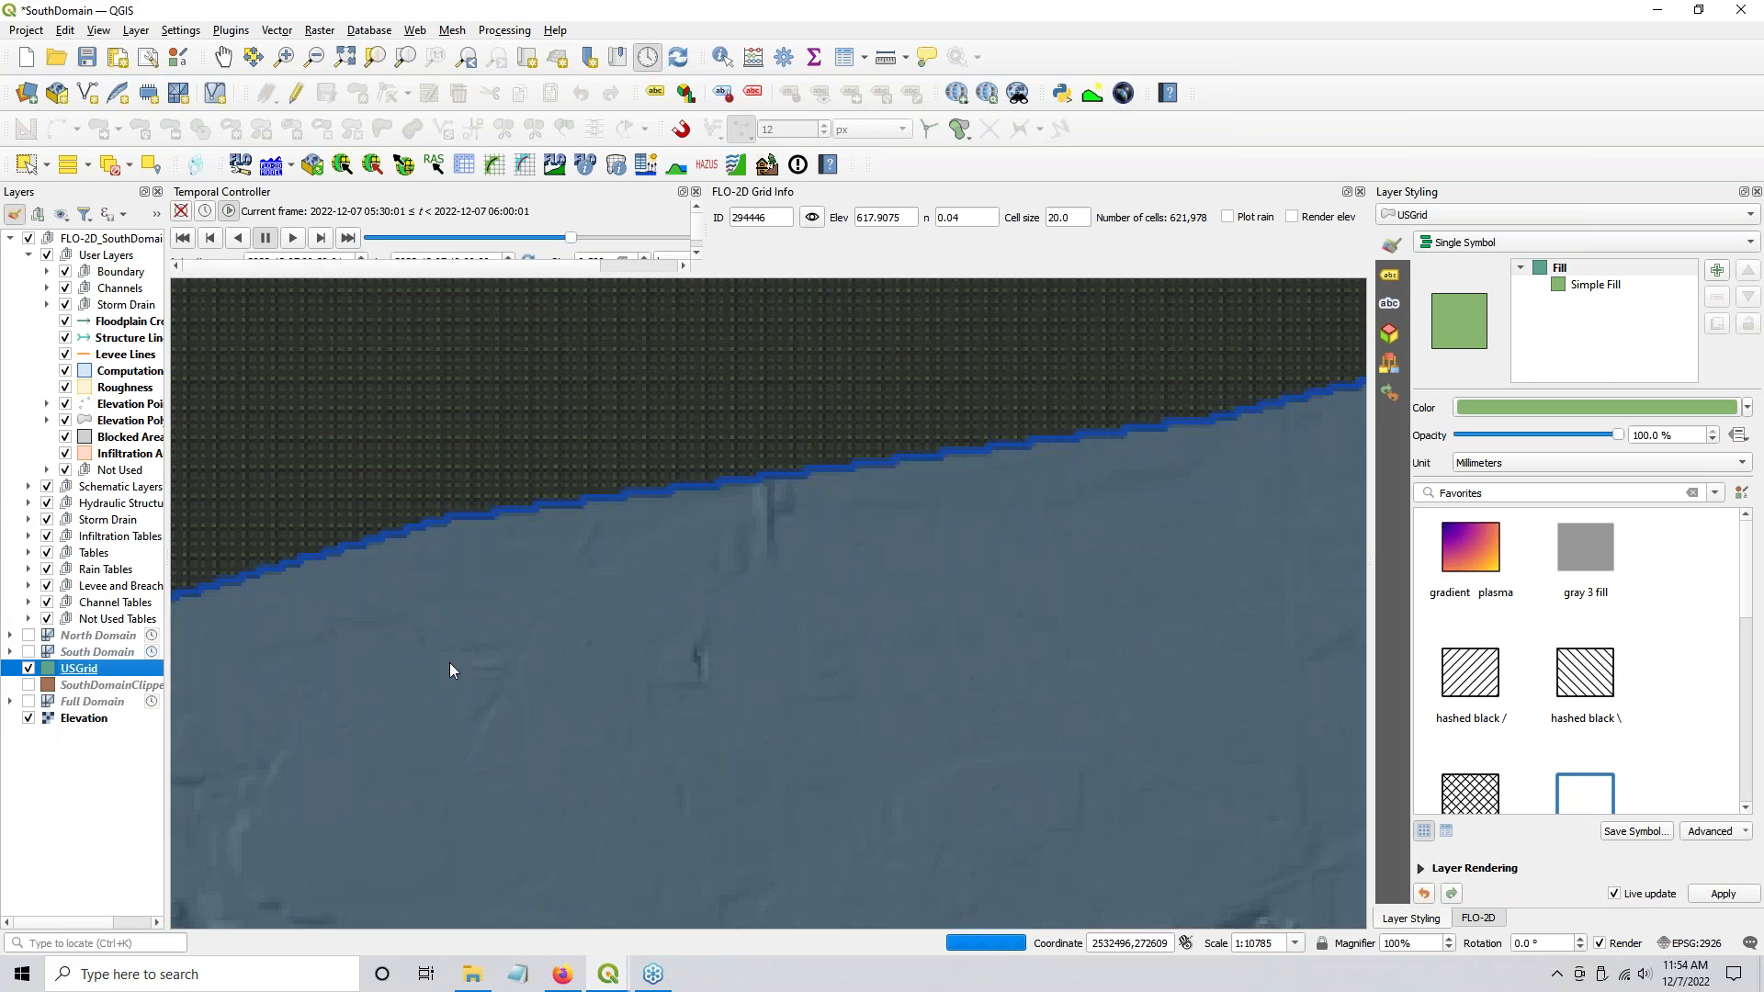
left_click_drag(372, 635, 830, 603)
scroll(313, 643, "up", 3)
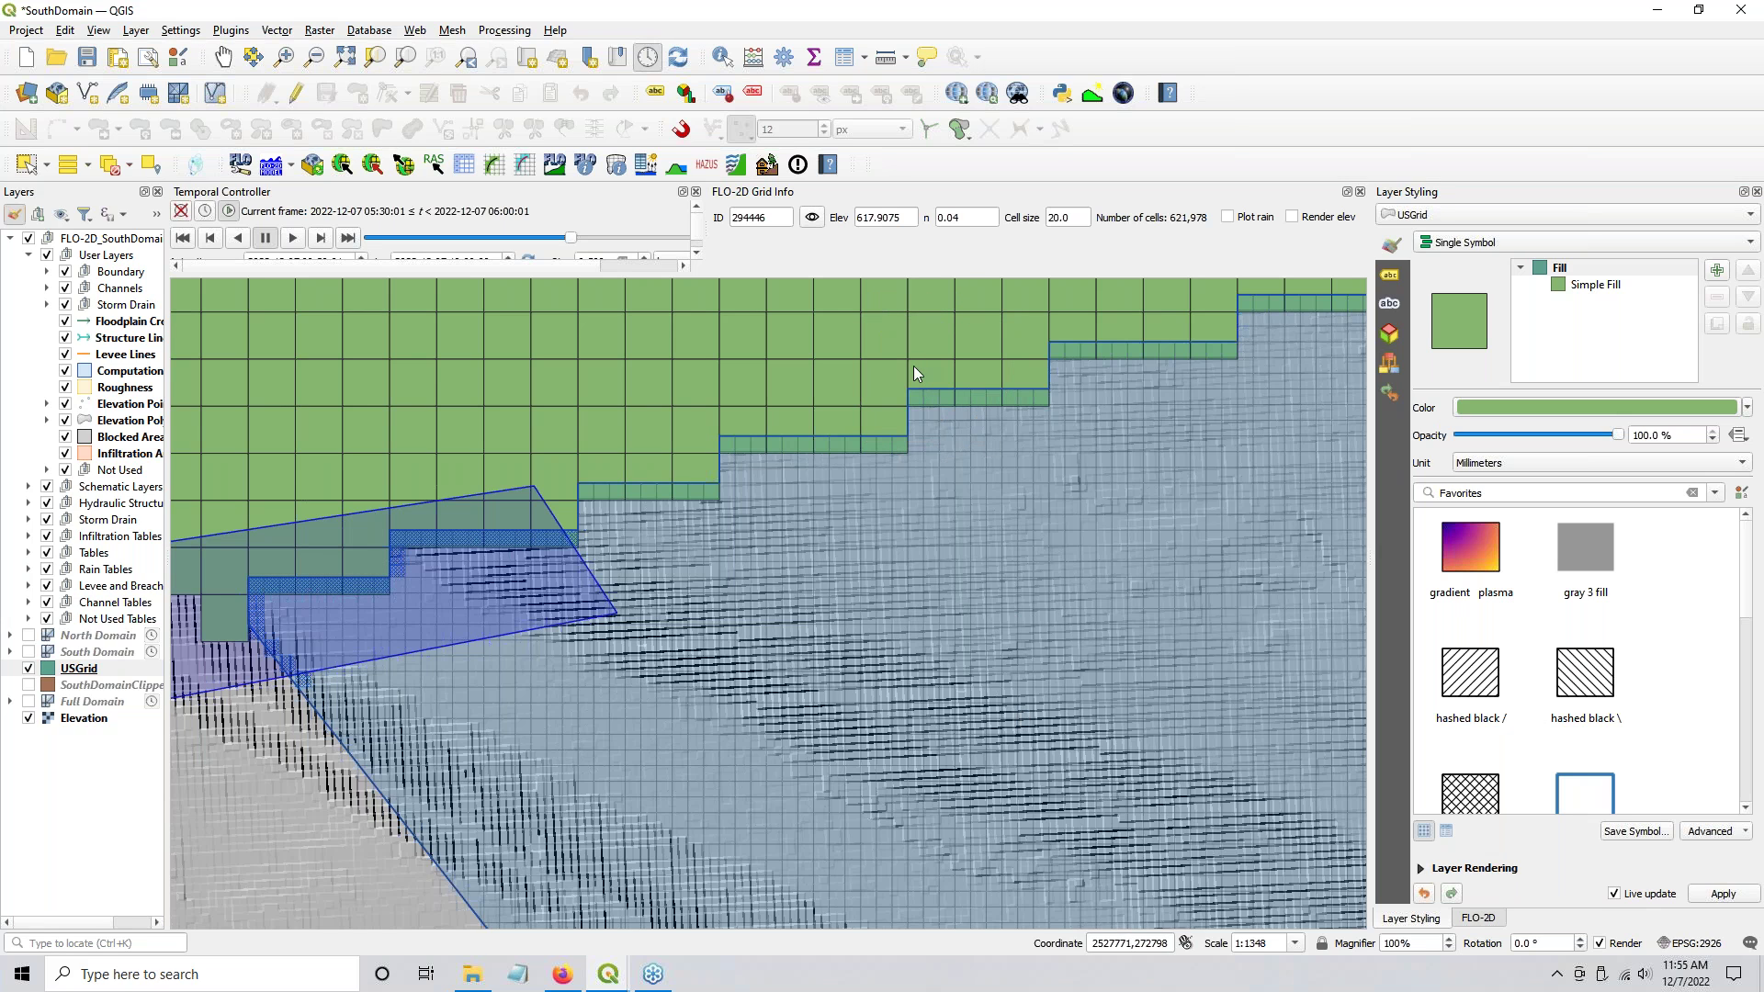
left_click(961, 411)
scroll(920, 354, "down", 1)
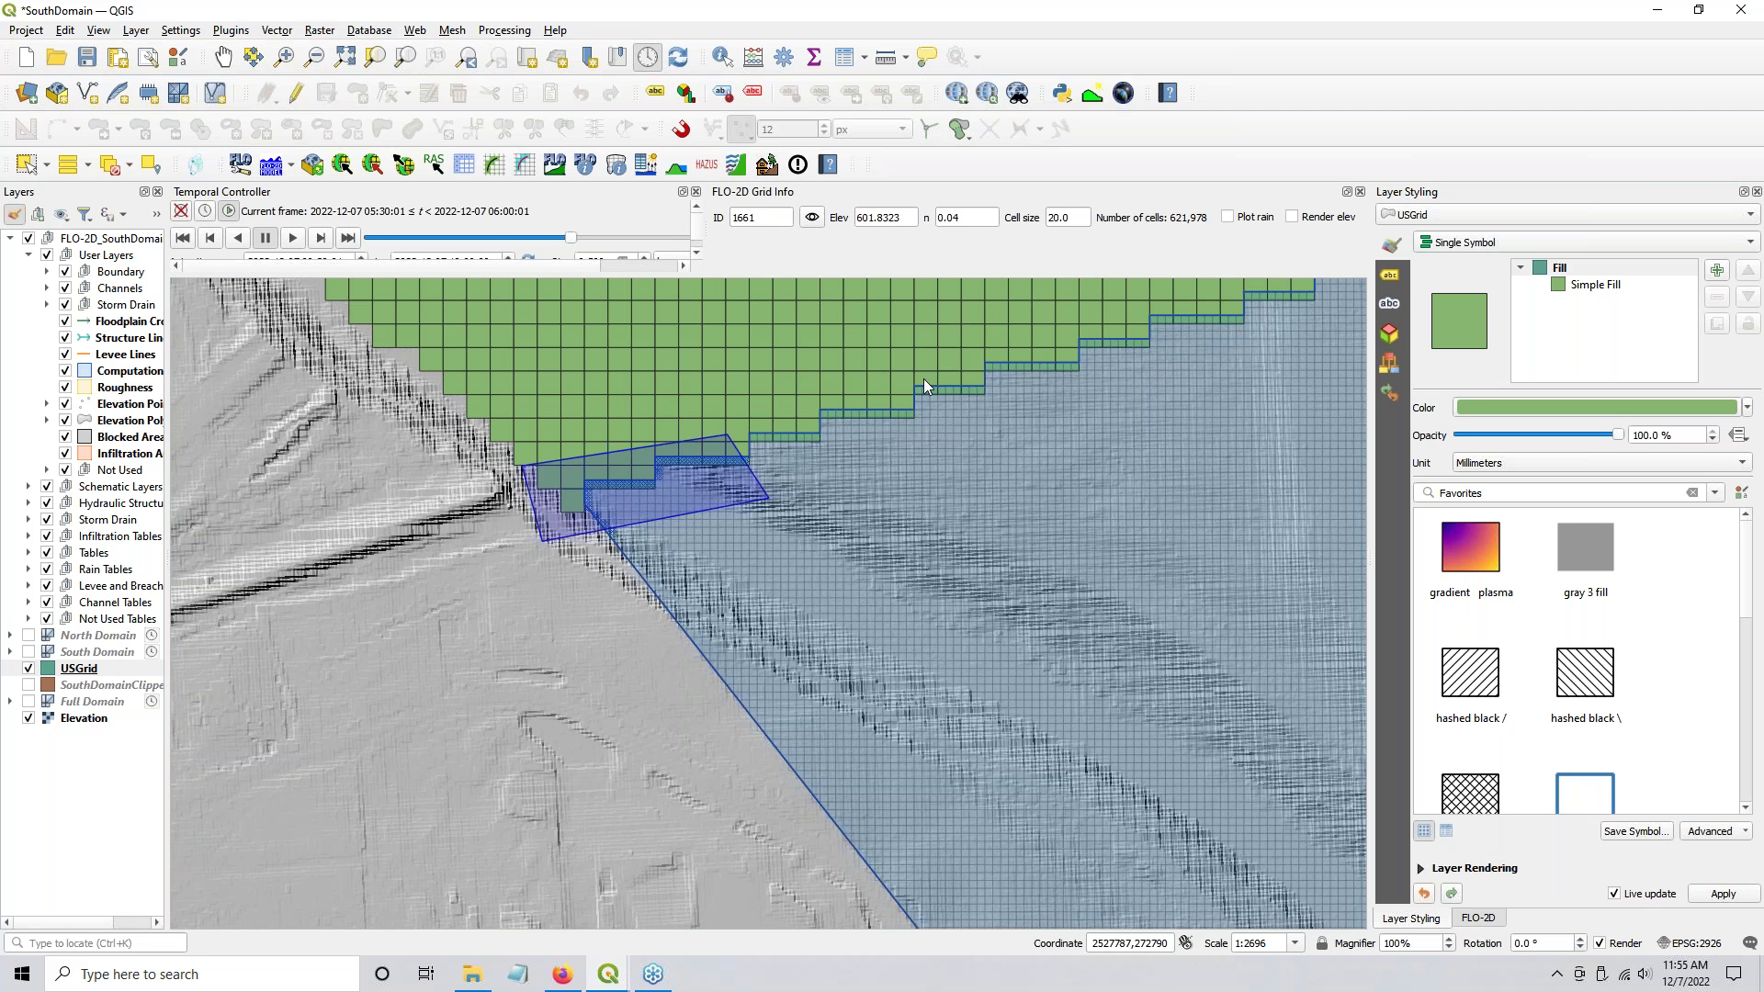
Step: Follow the shared boundary eastward and check the alignment of USGrid with the south domain grid
left_click_drag(923, 379, 835, 425)
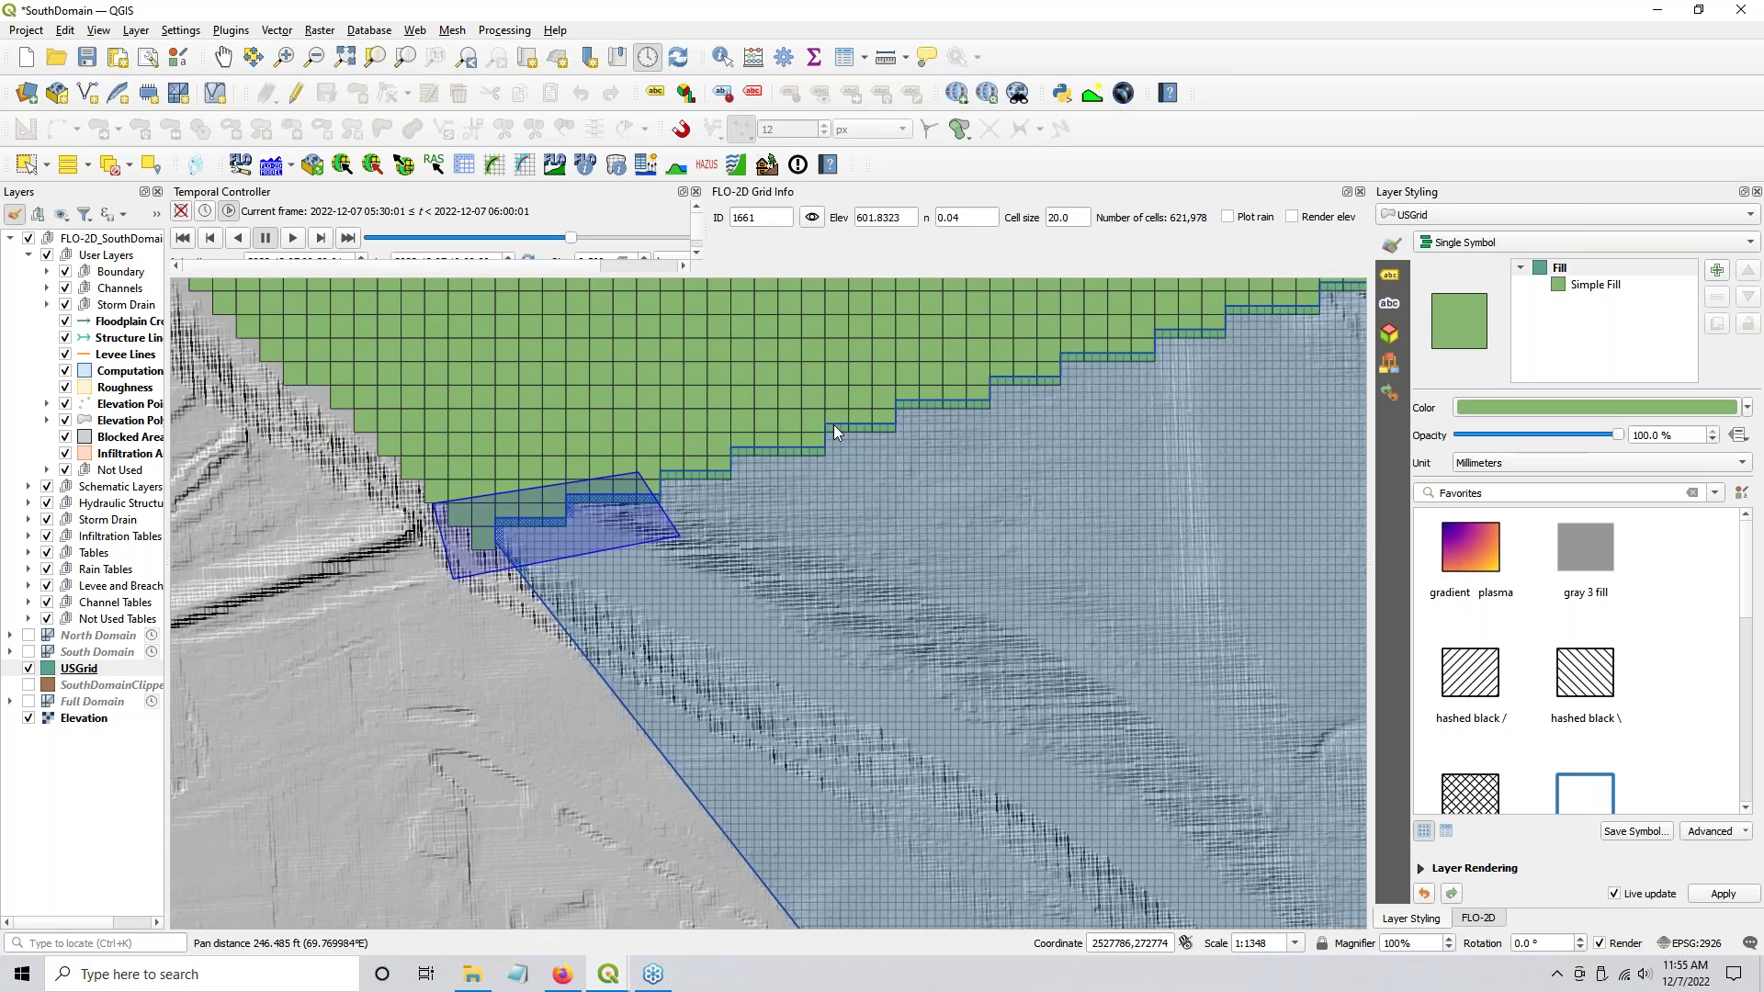
scroll(1095, 487, "down", 1)
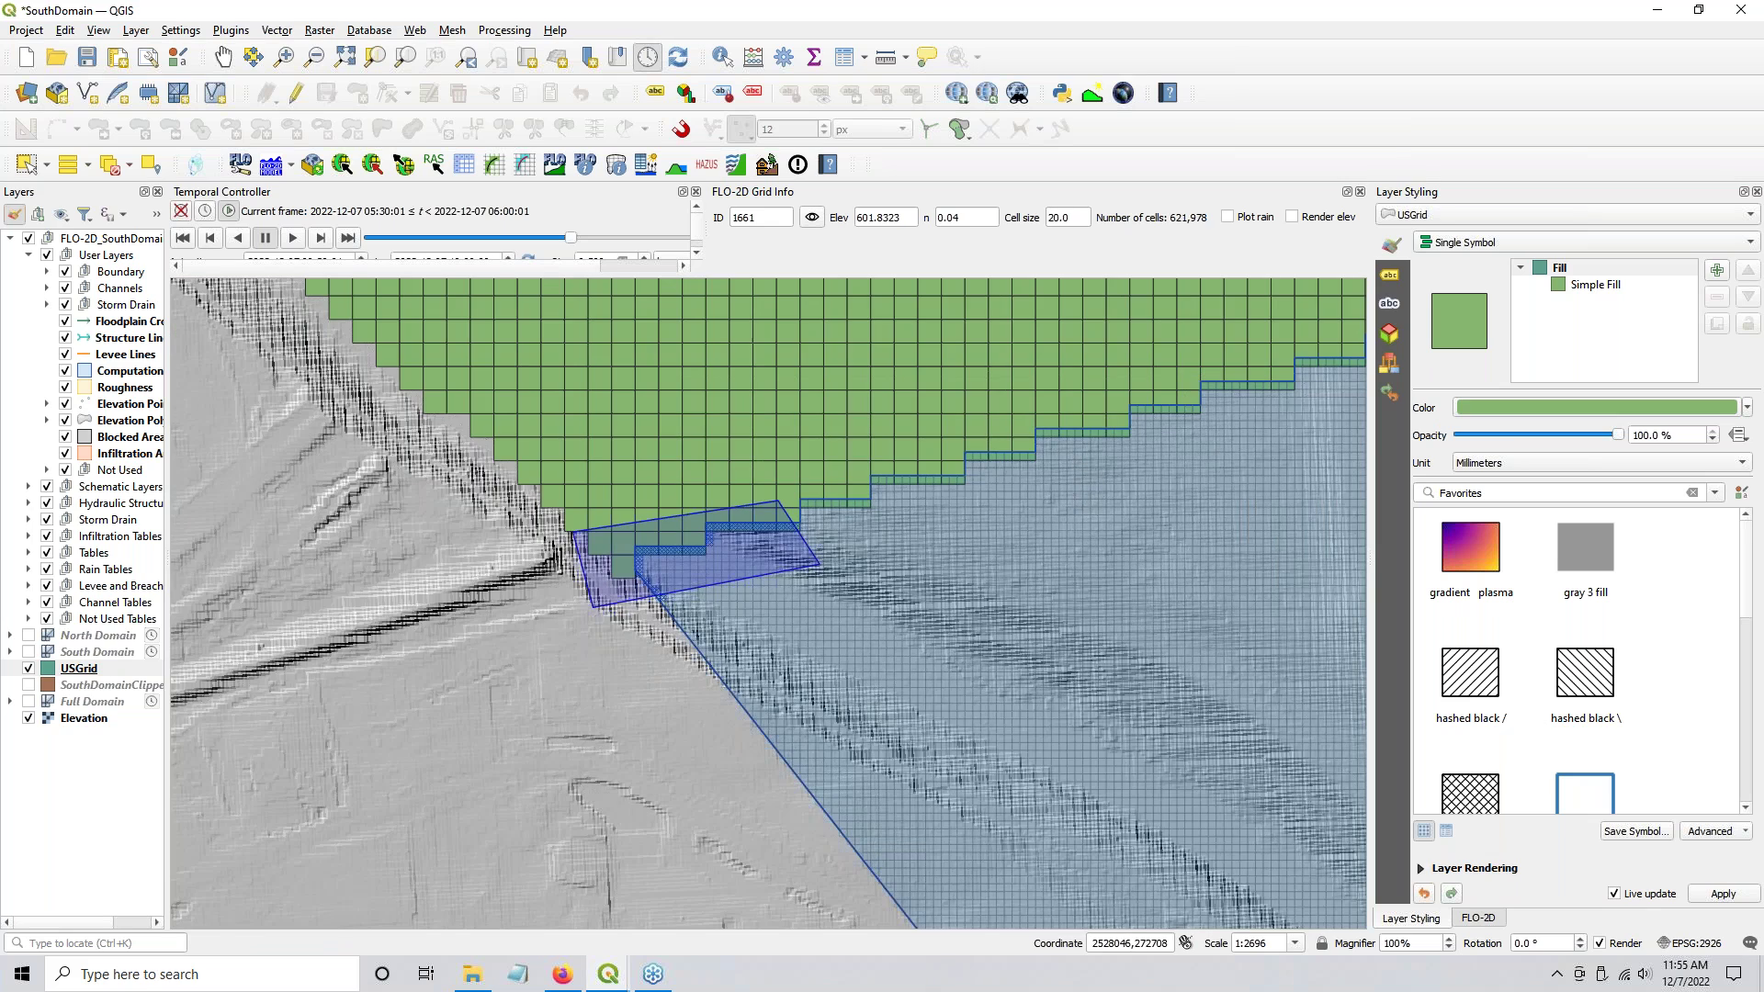
scroll(1130, 552, "down", 2)
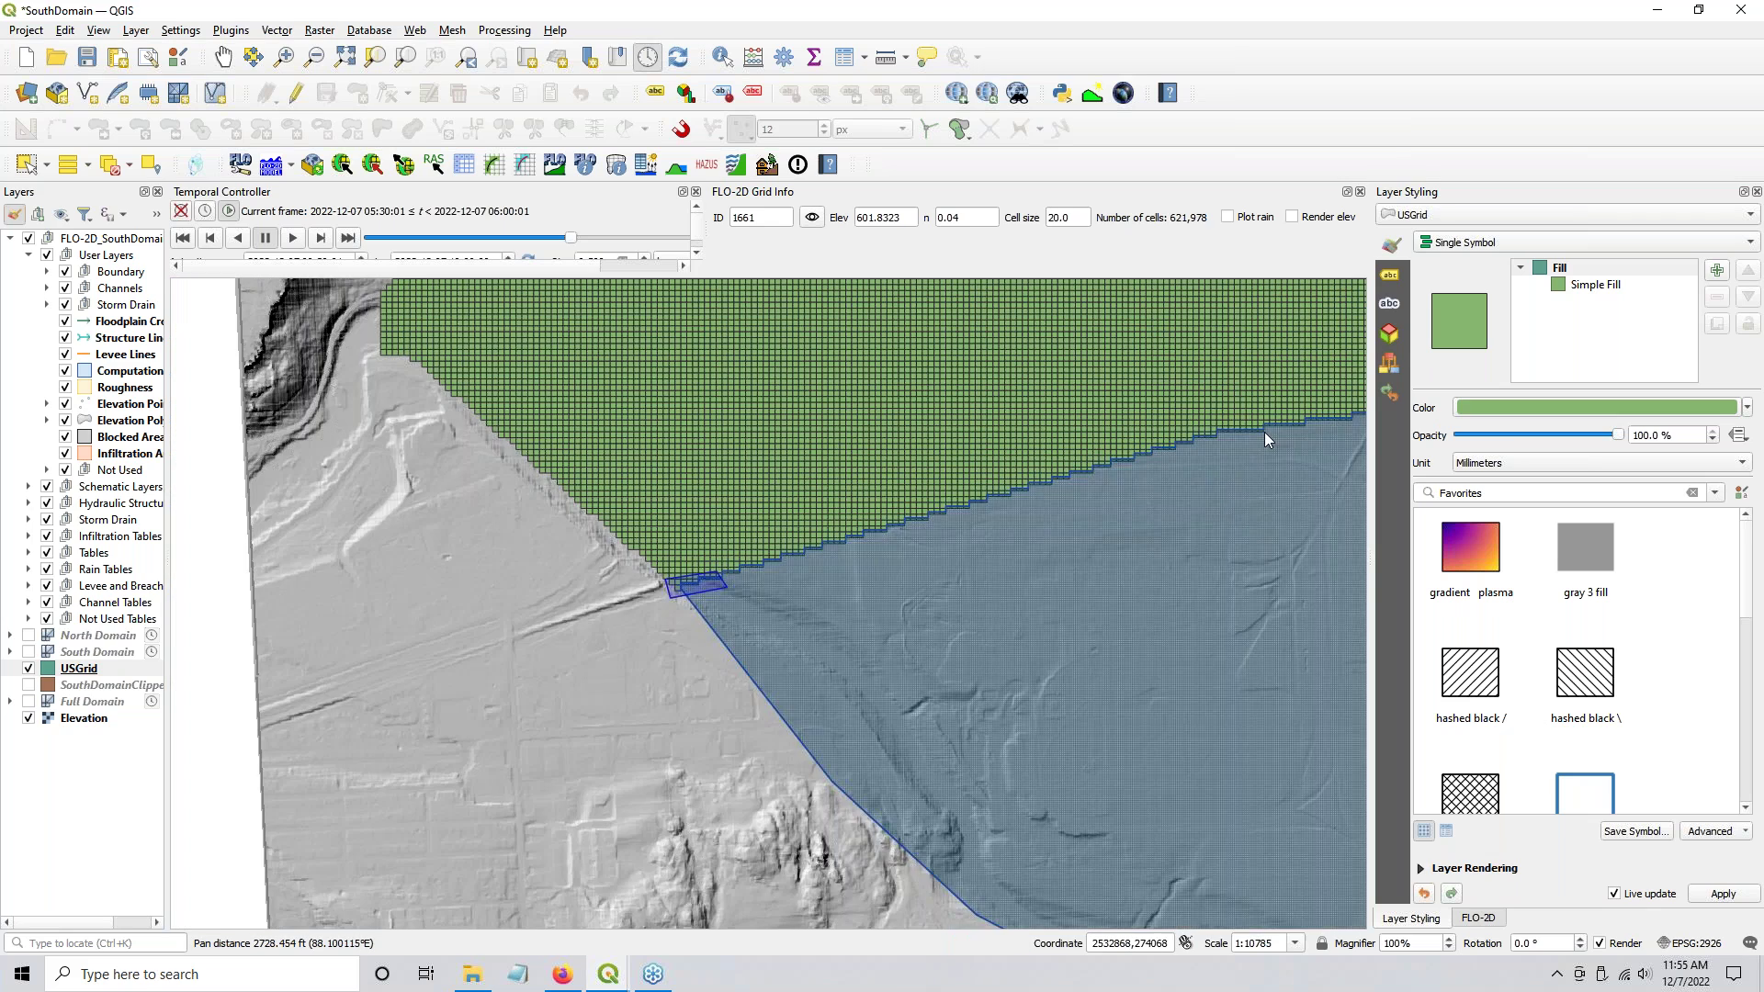
left_click_drag(1264, 432, 804, 505)
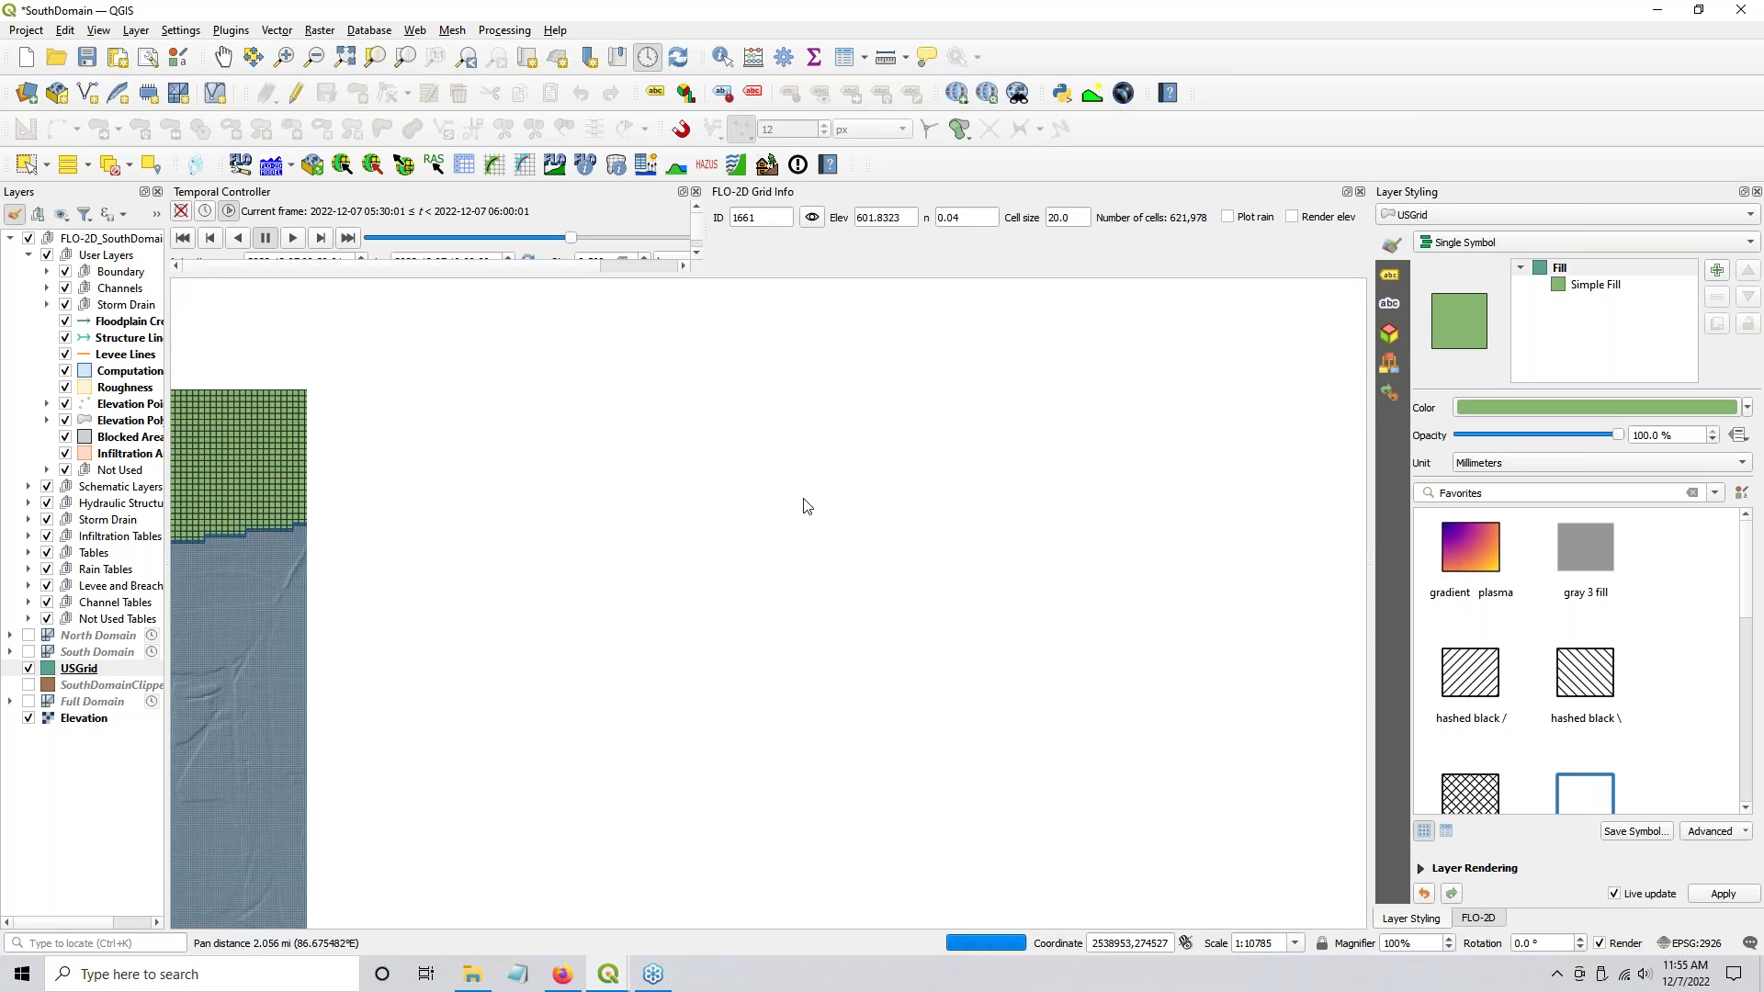
scroll(1201, 451, "down", 3)
left_click_drag(1237, 432, 658, 583)
scroll(709, 565, "up", 4)
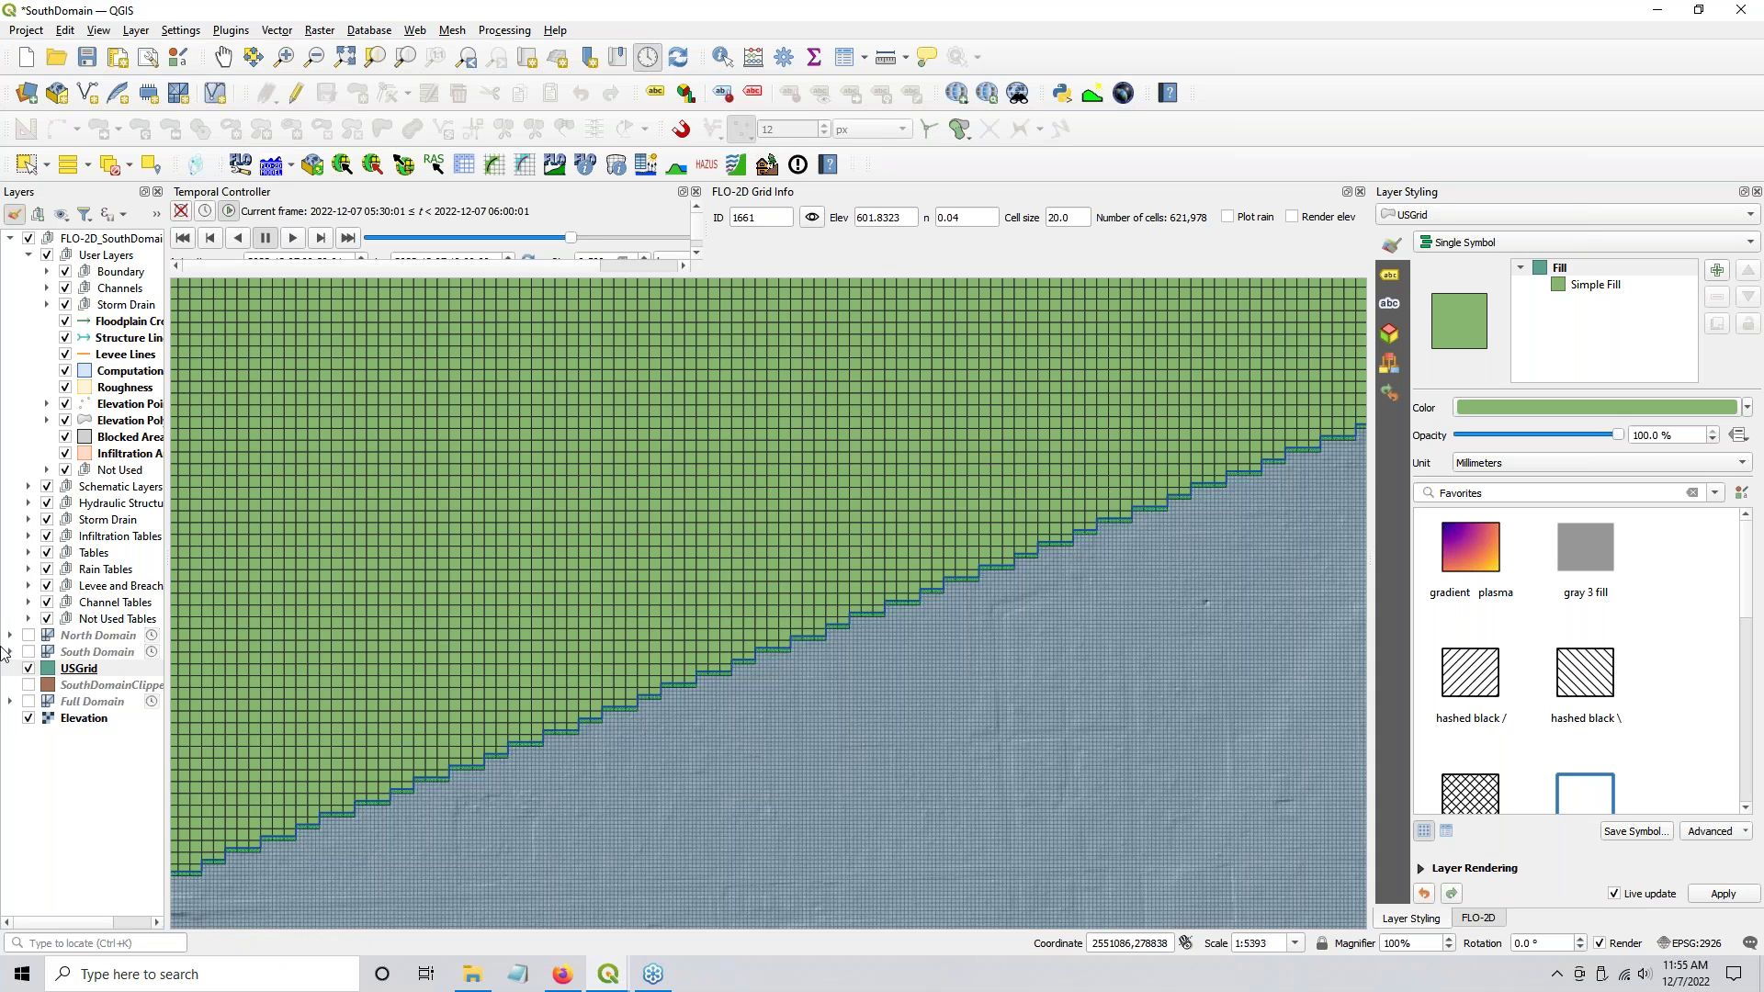
Step: Show the Full Domain layer and set the USGrid simple fill style to No Brush
left_click(30, 703)
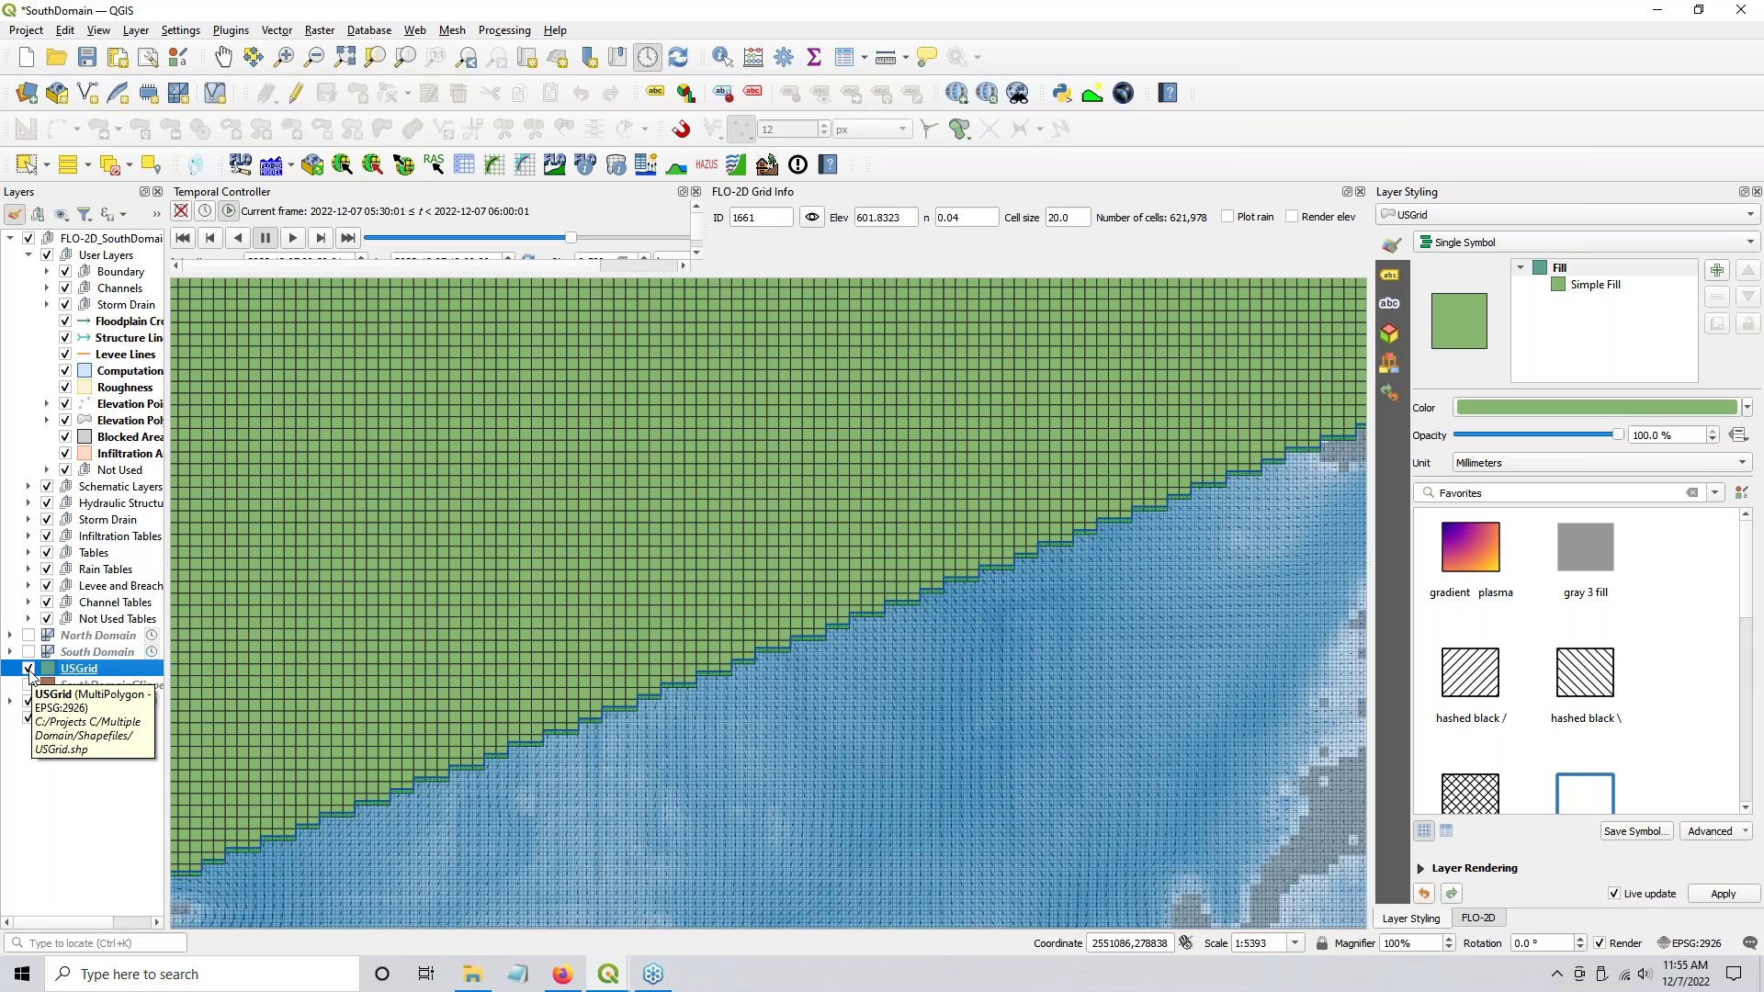
double_click(73, 670)
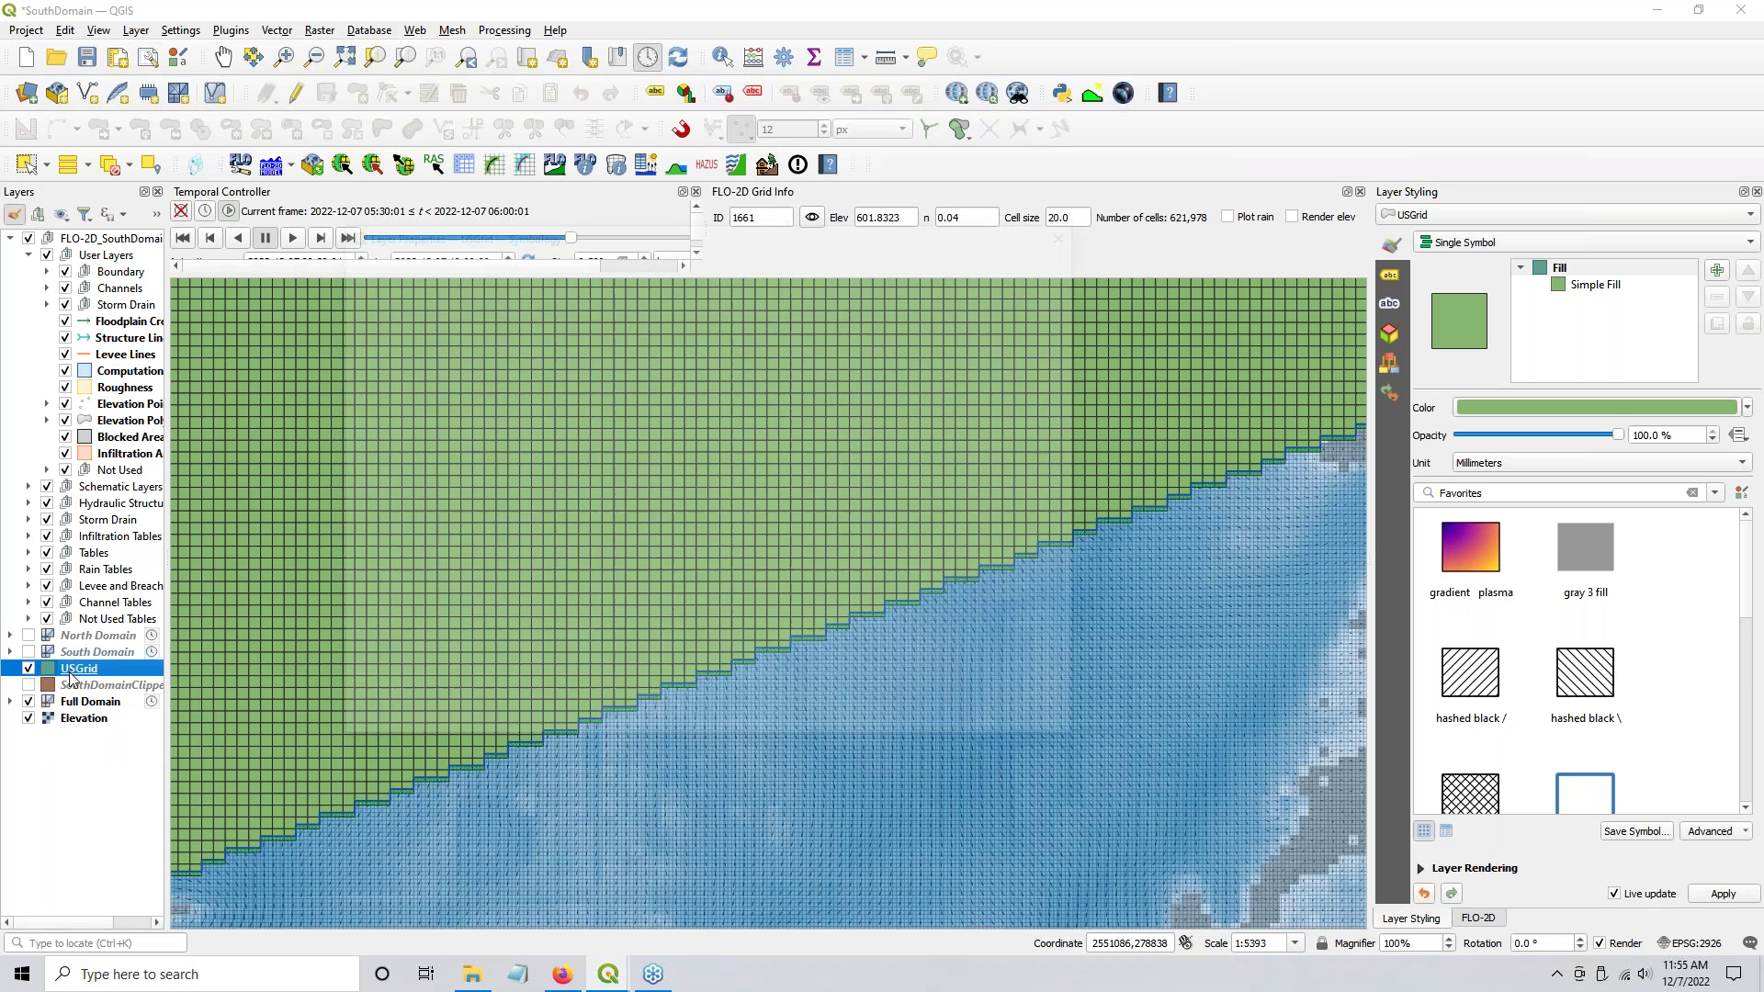
left_click(701, 301)
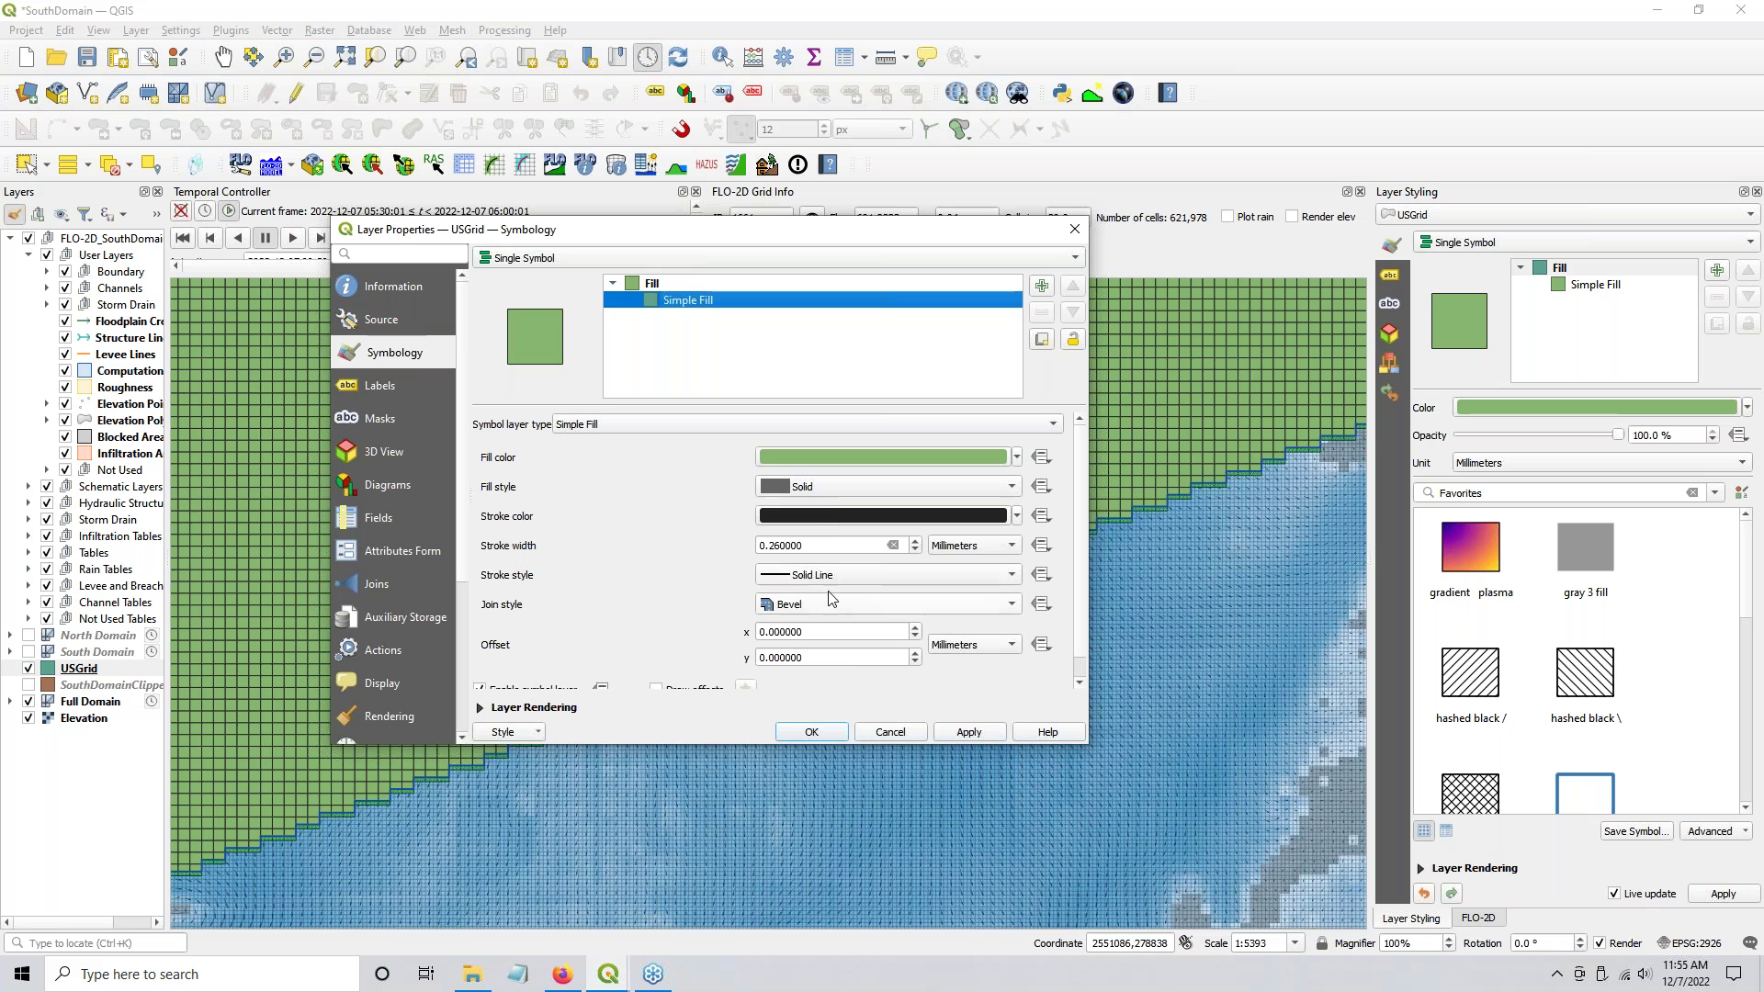
left_click(826, 488)
left_click(829, 517)
left_click(968, 732)
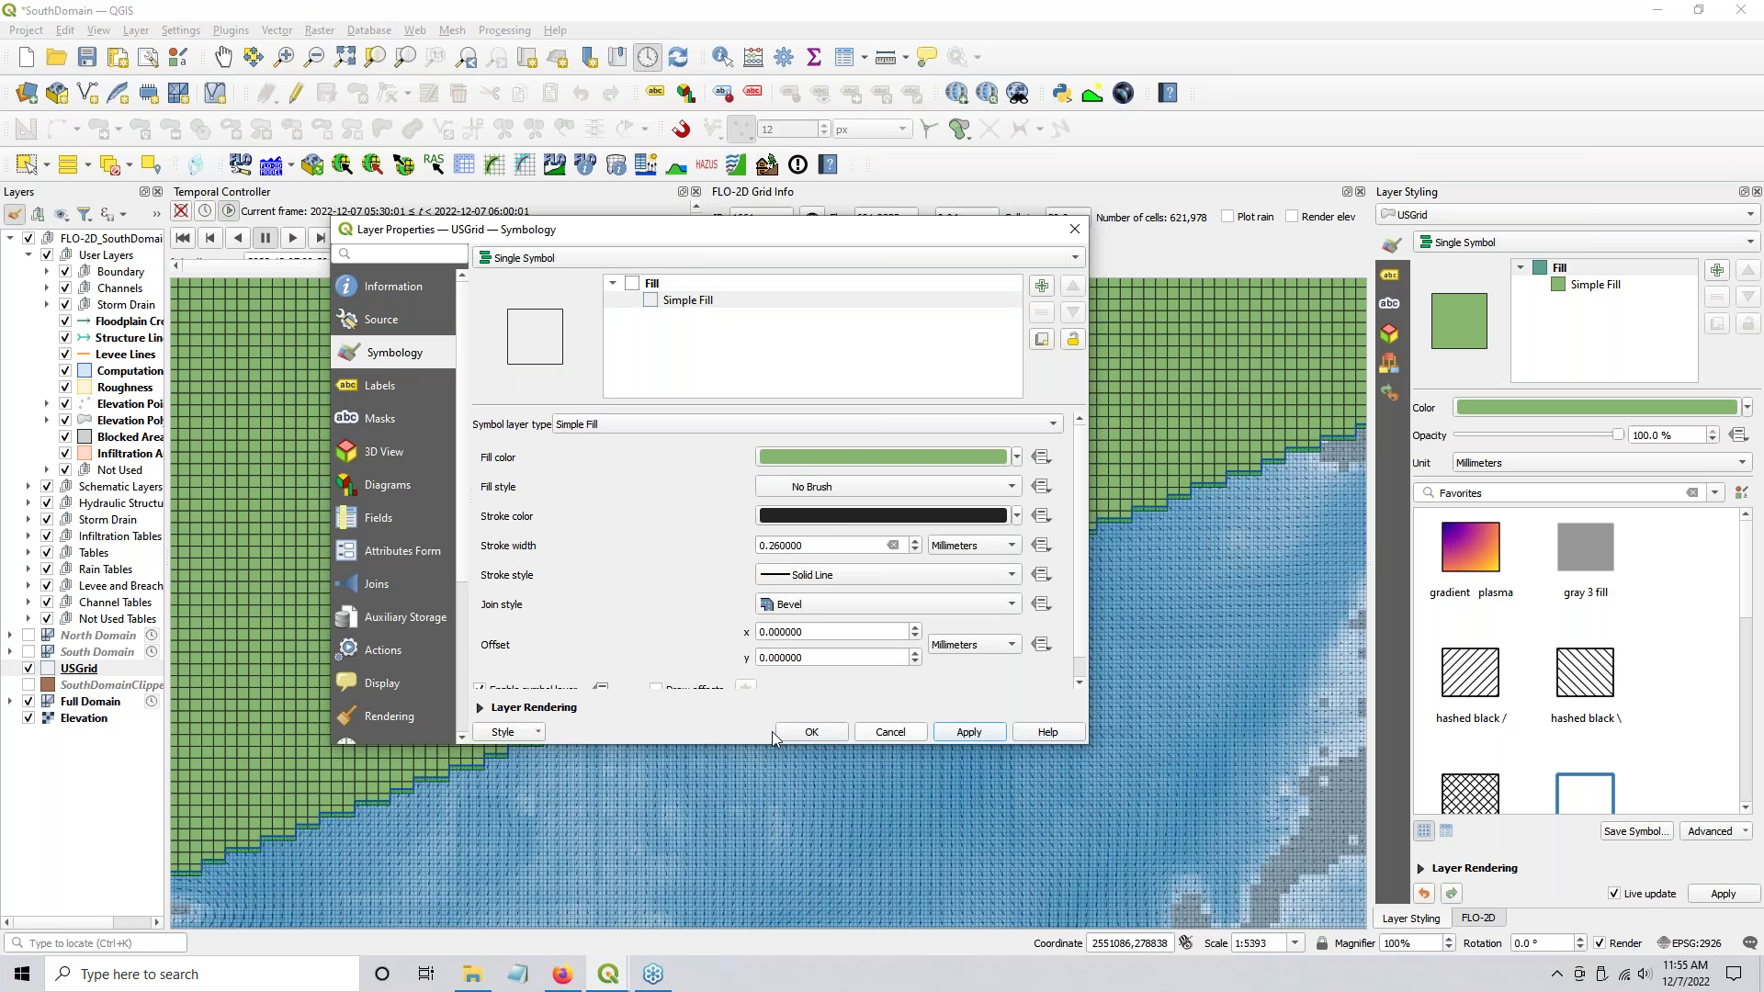
left_click(808, 732)
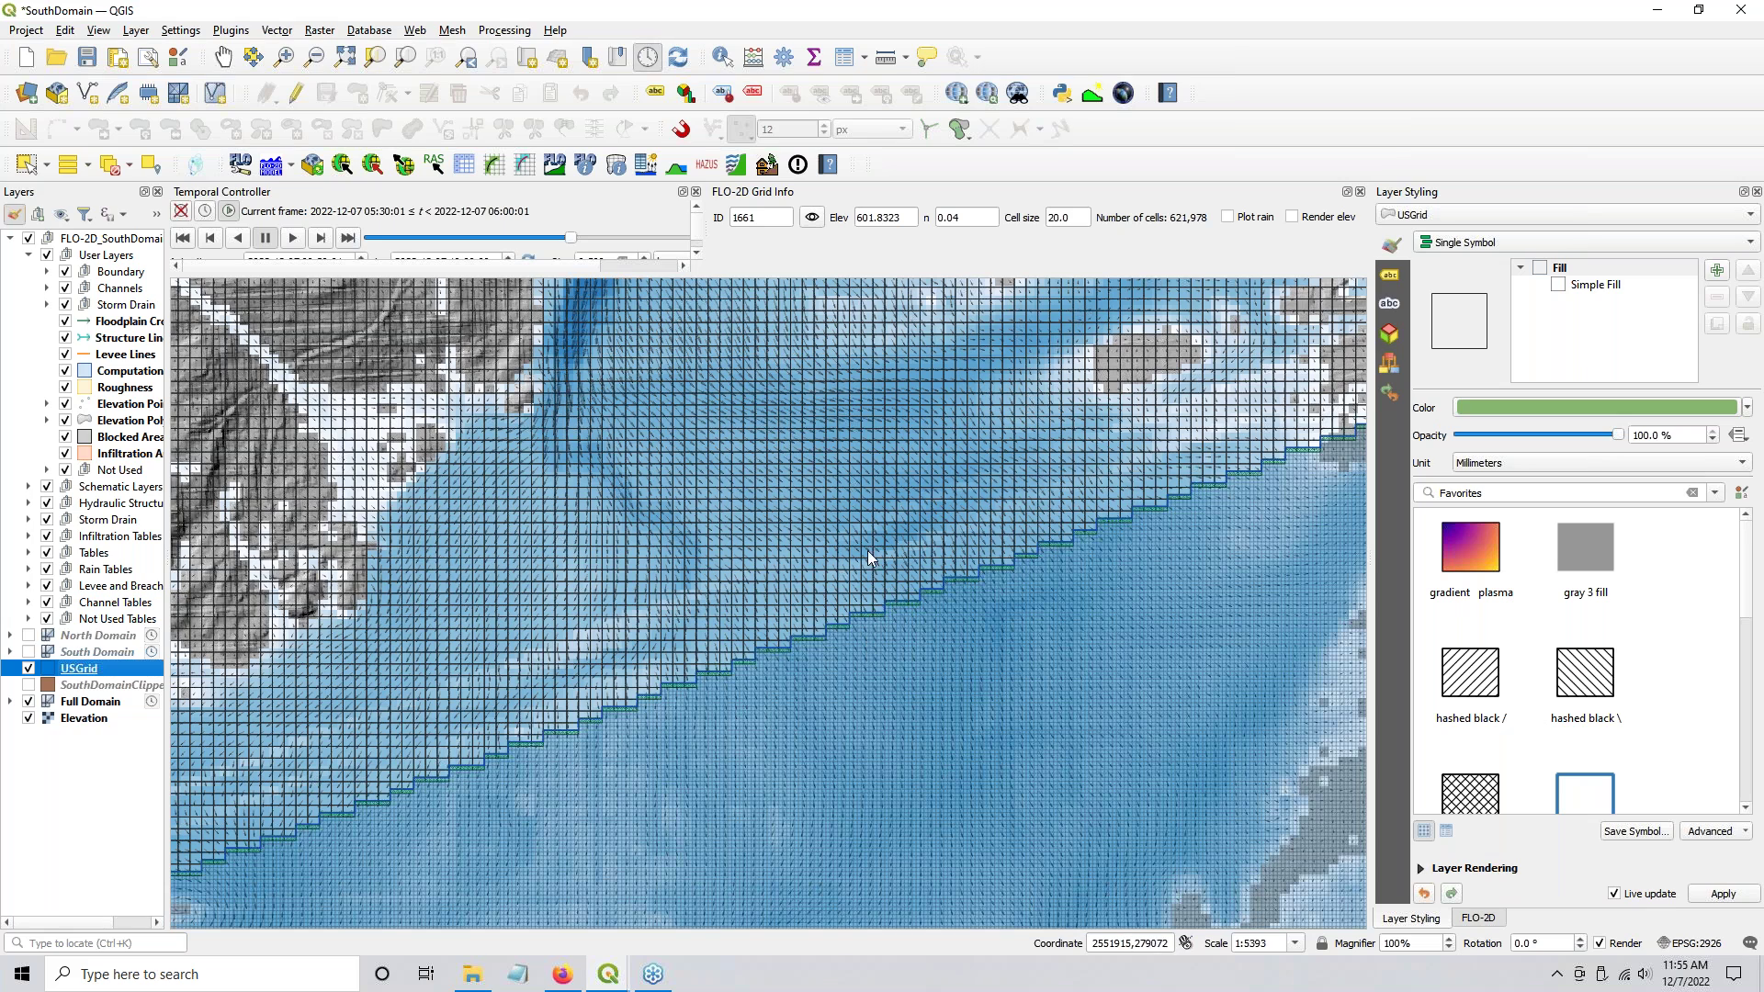
Step: Compare the stepped domain boundary over the Full Domain results with USGrid hidden and shown
scroll(751, 690, "up", 1)
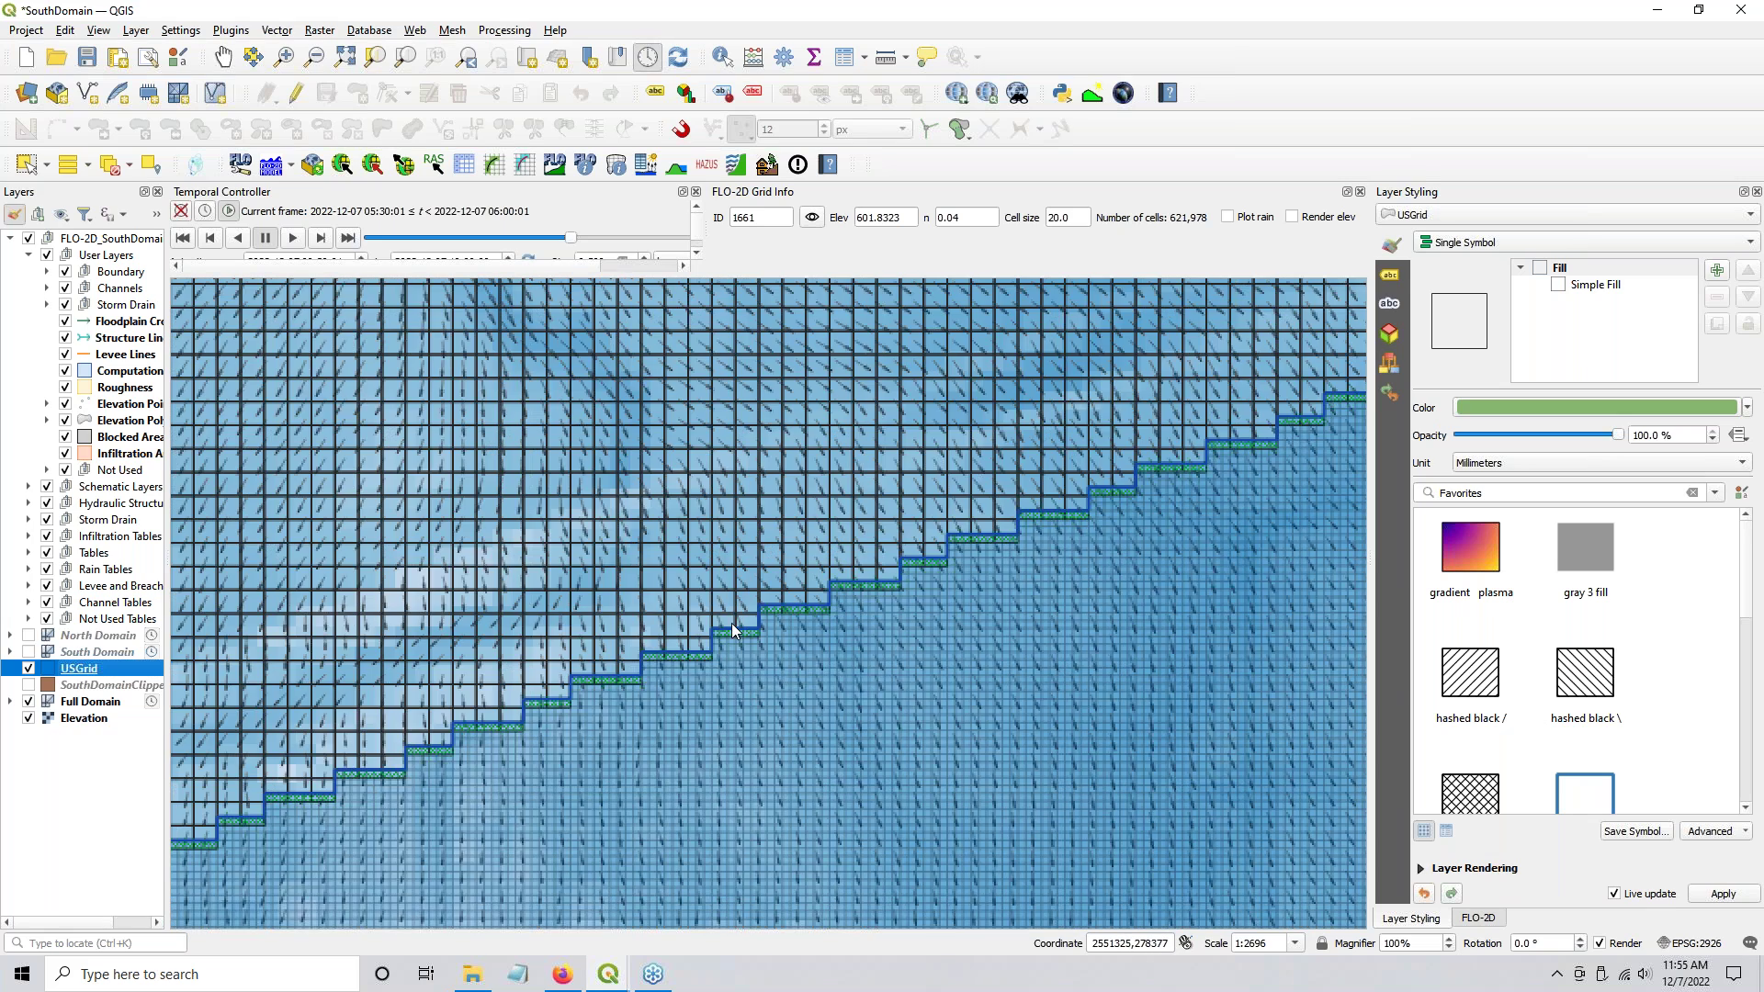
left_click(28, 668)
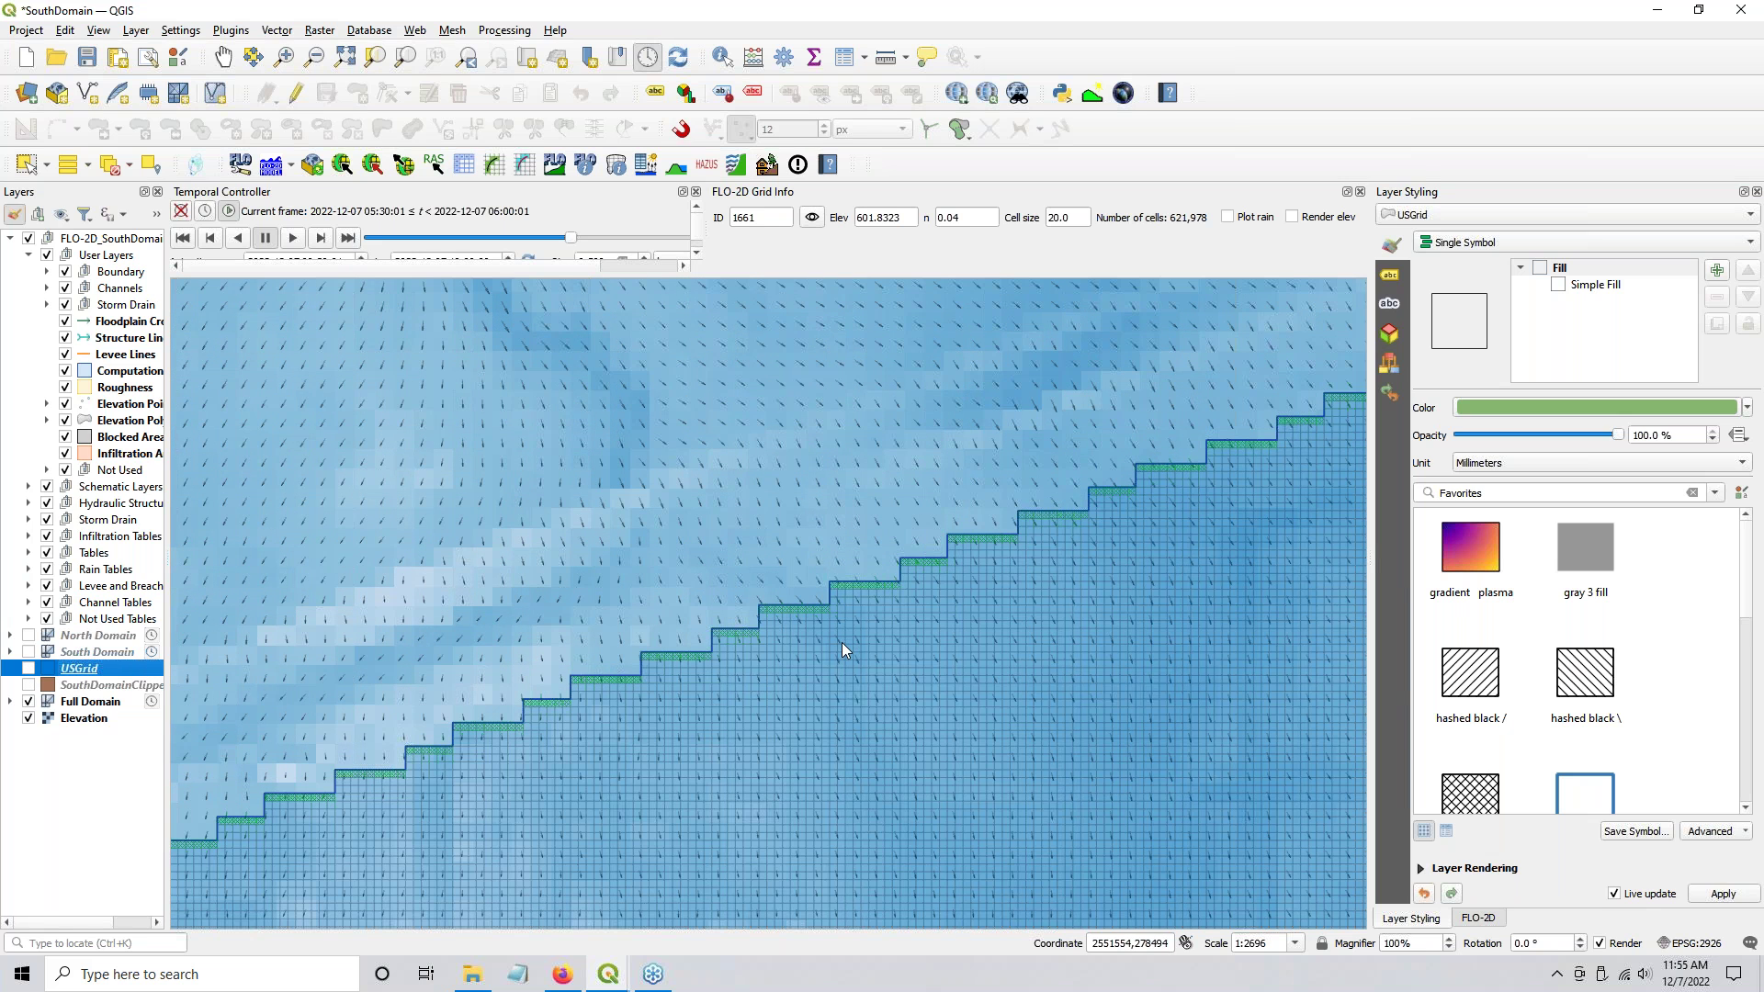
scroll(842, 643, "up", 1)
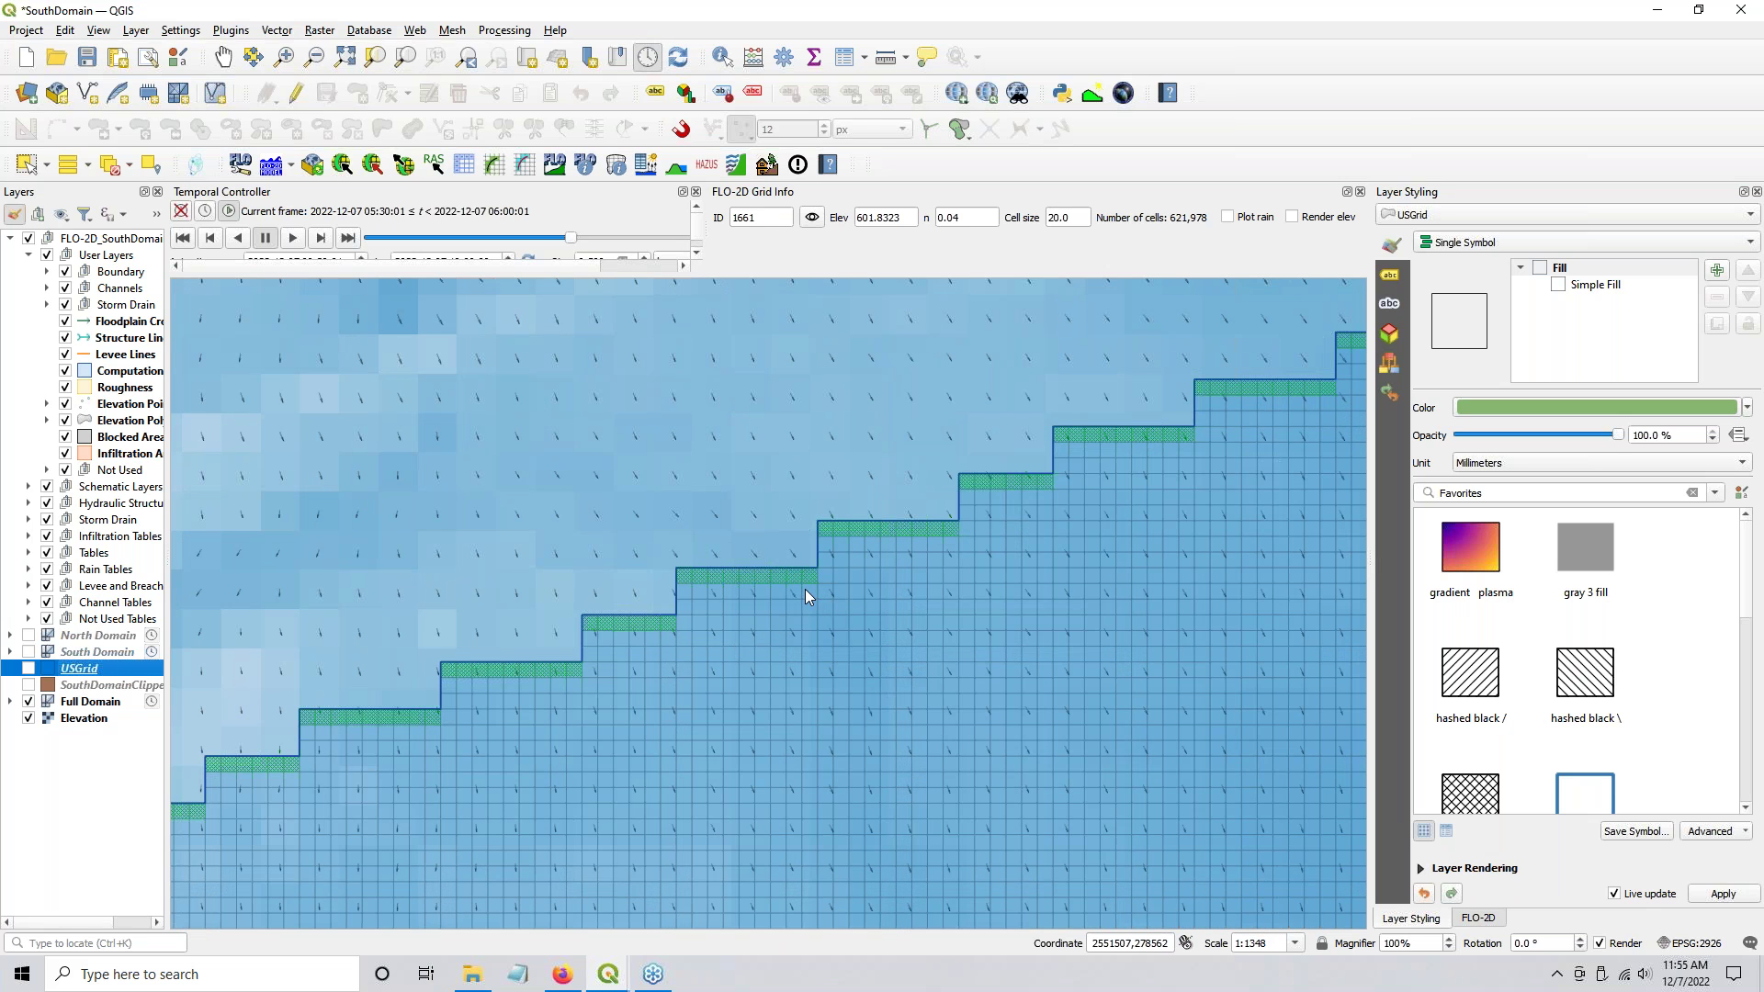
scroll(805, 592, "down", 2)
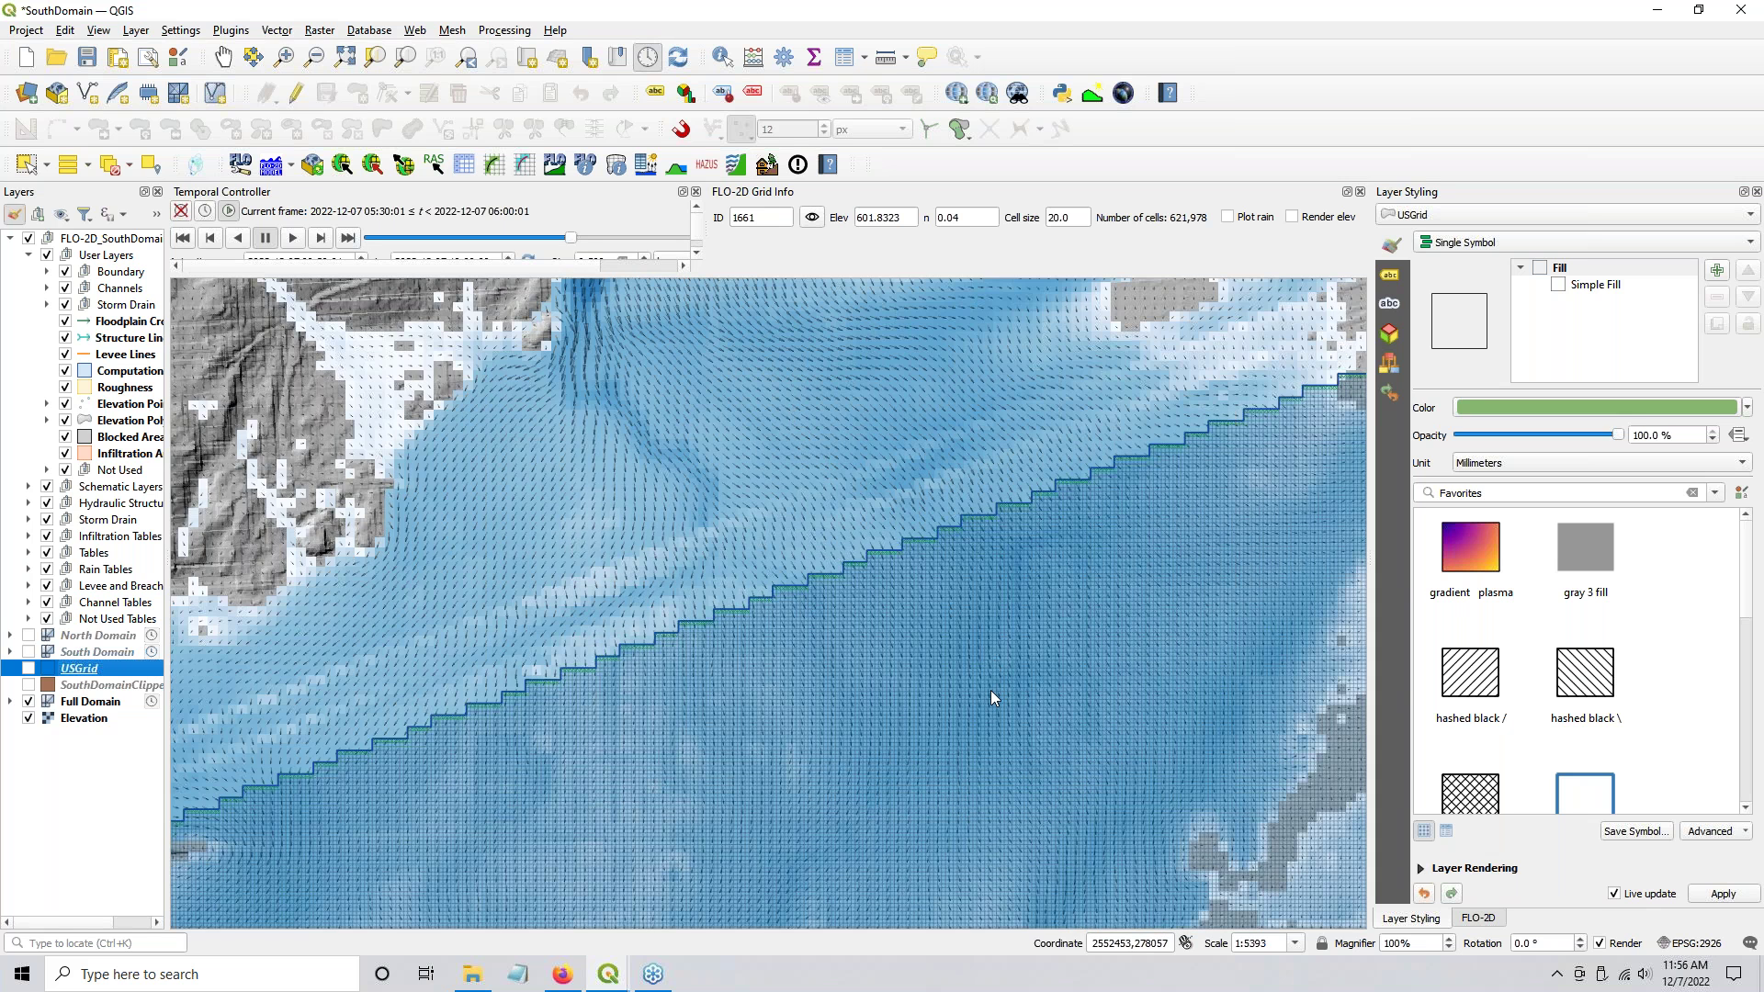
left_click(28, 668)
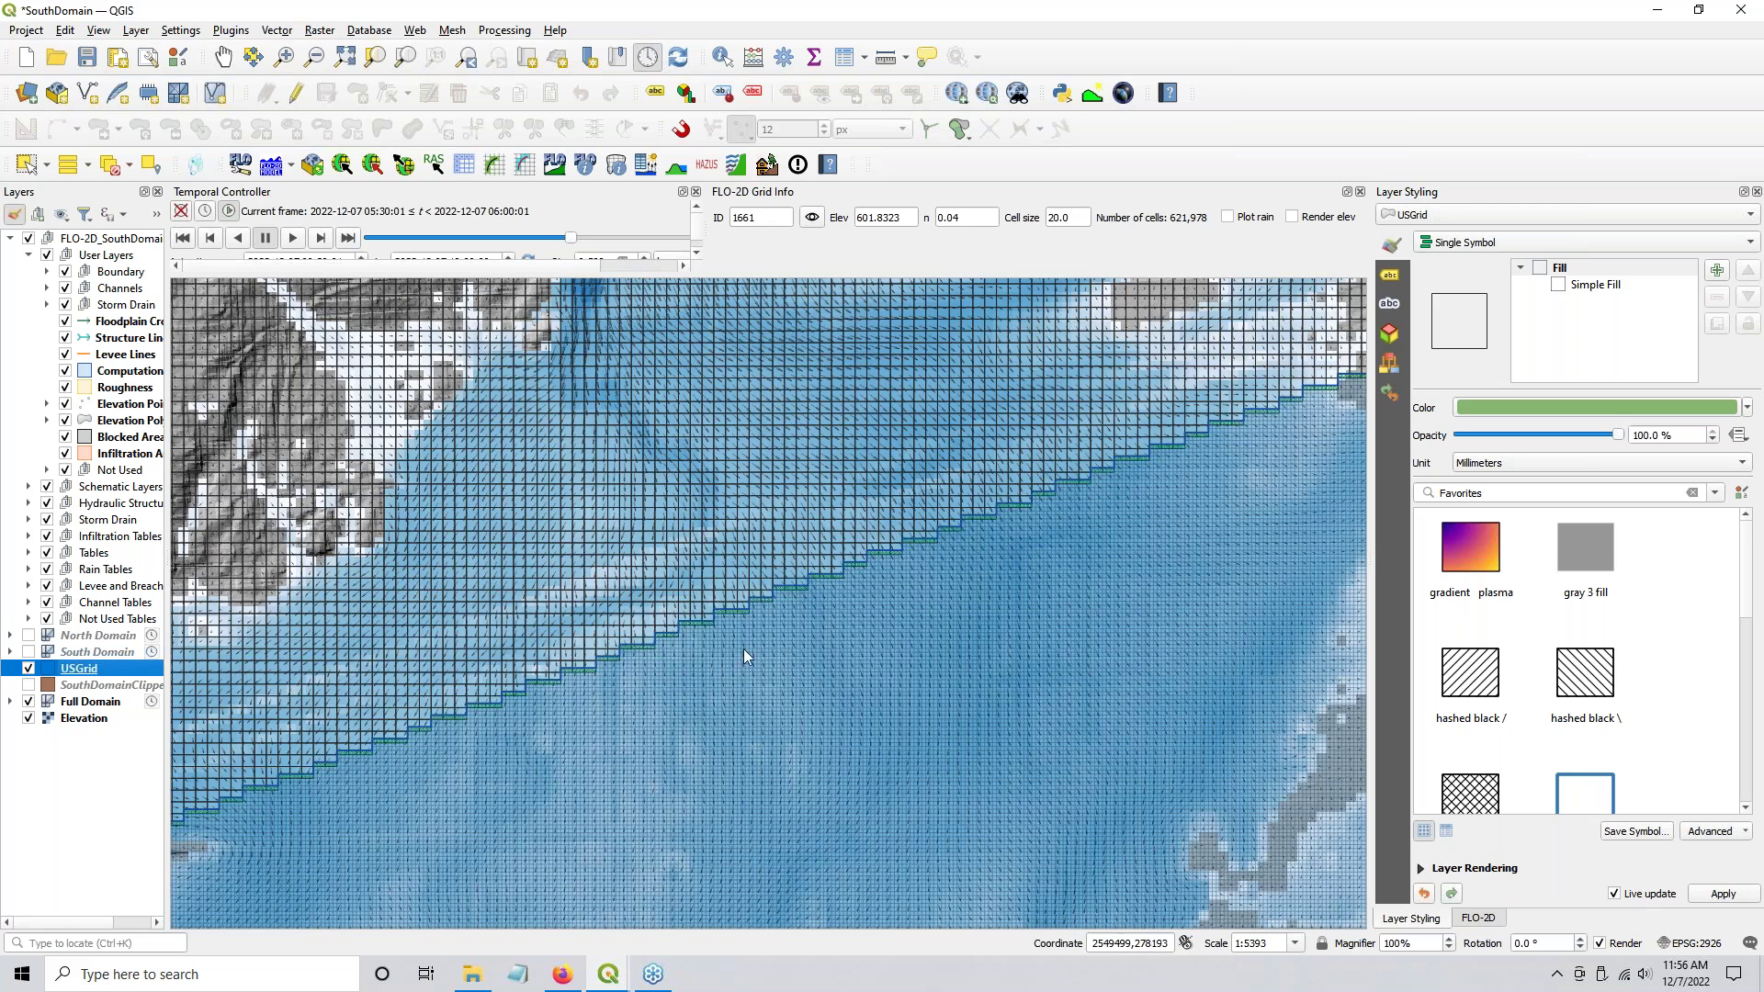
scroll(989, 697, "up", 2)
left_click_drag(976, 701, 836, 591)
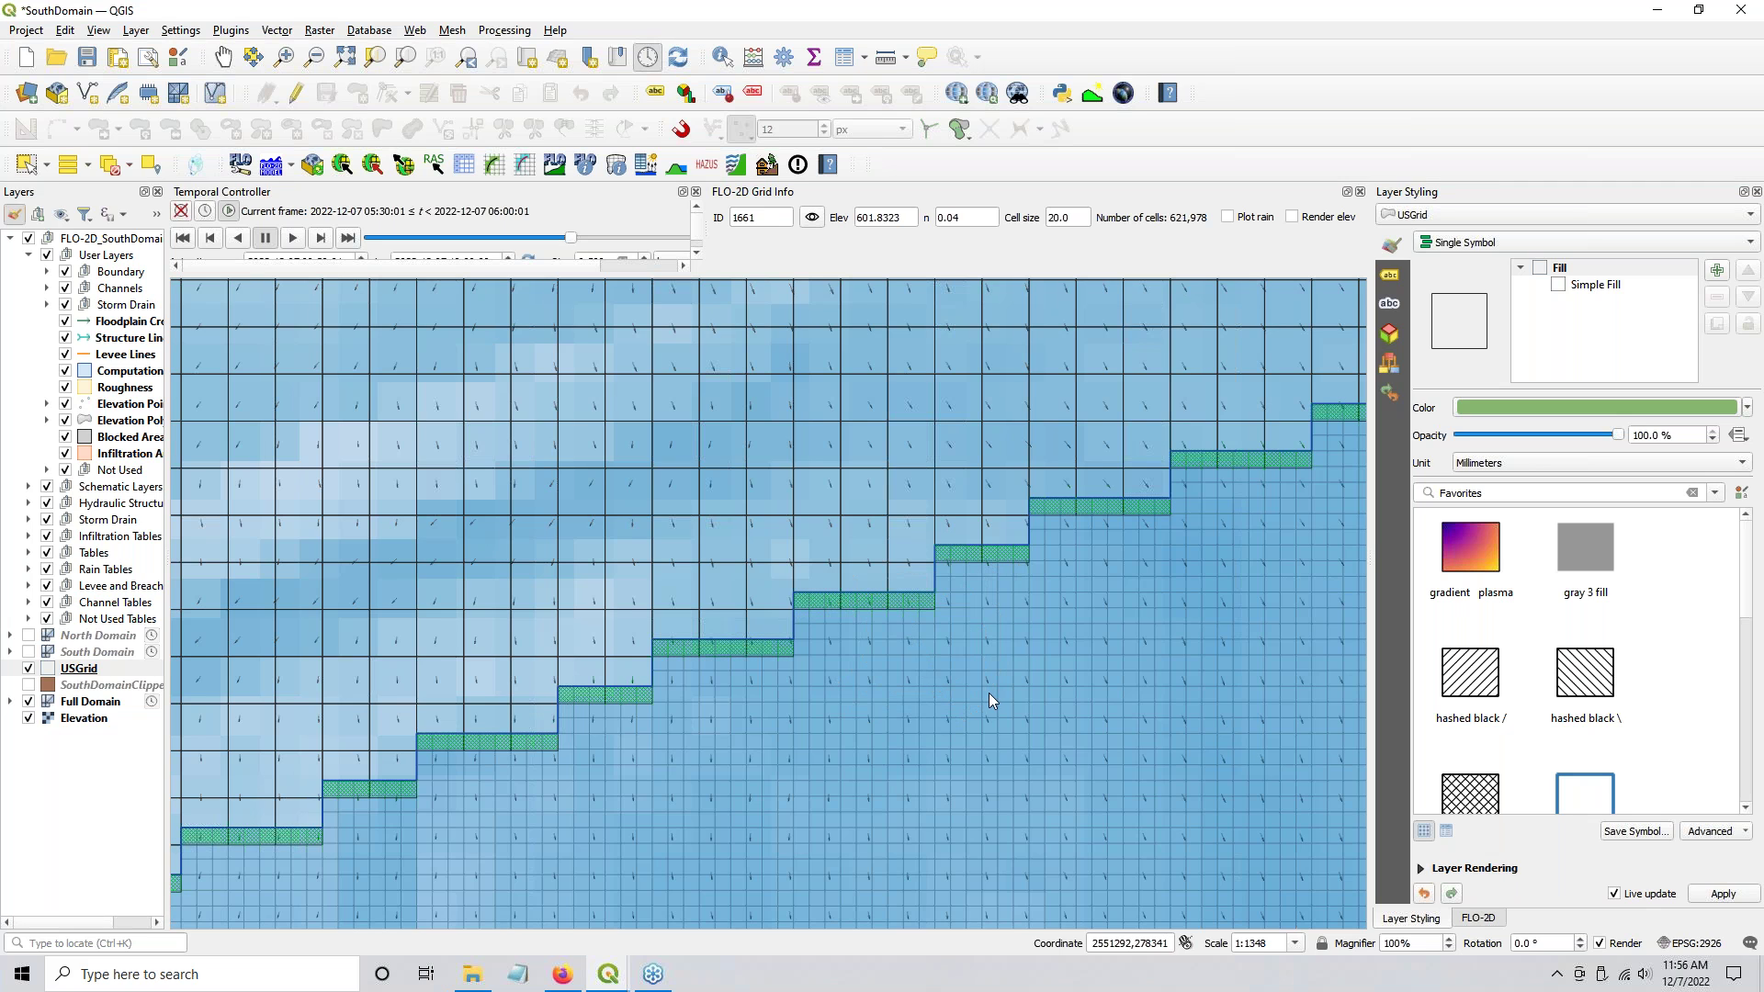
Step: Hide the USGrid and Full Domain layers and bring the whole south domain into view
scroll(814, 661, "down", 2)
scroll(810, 665, "down", 1)
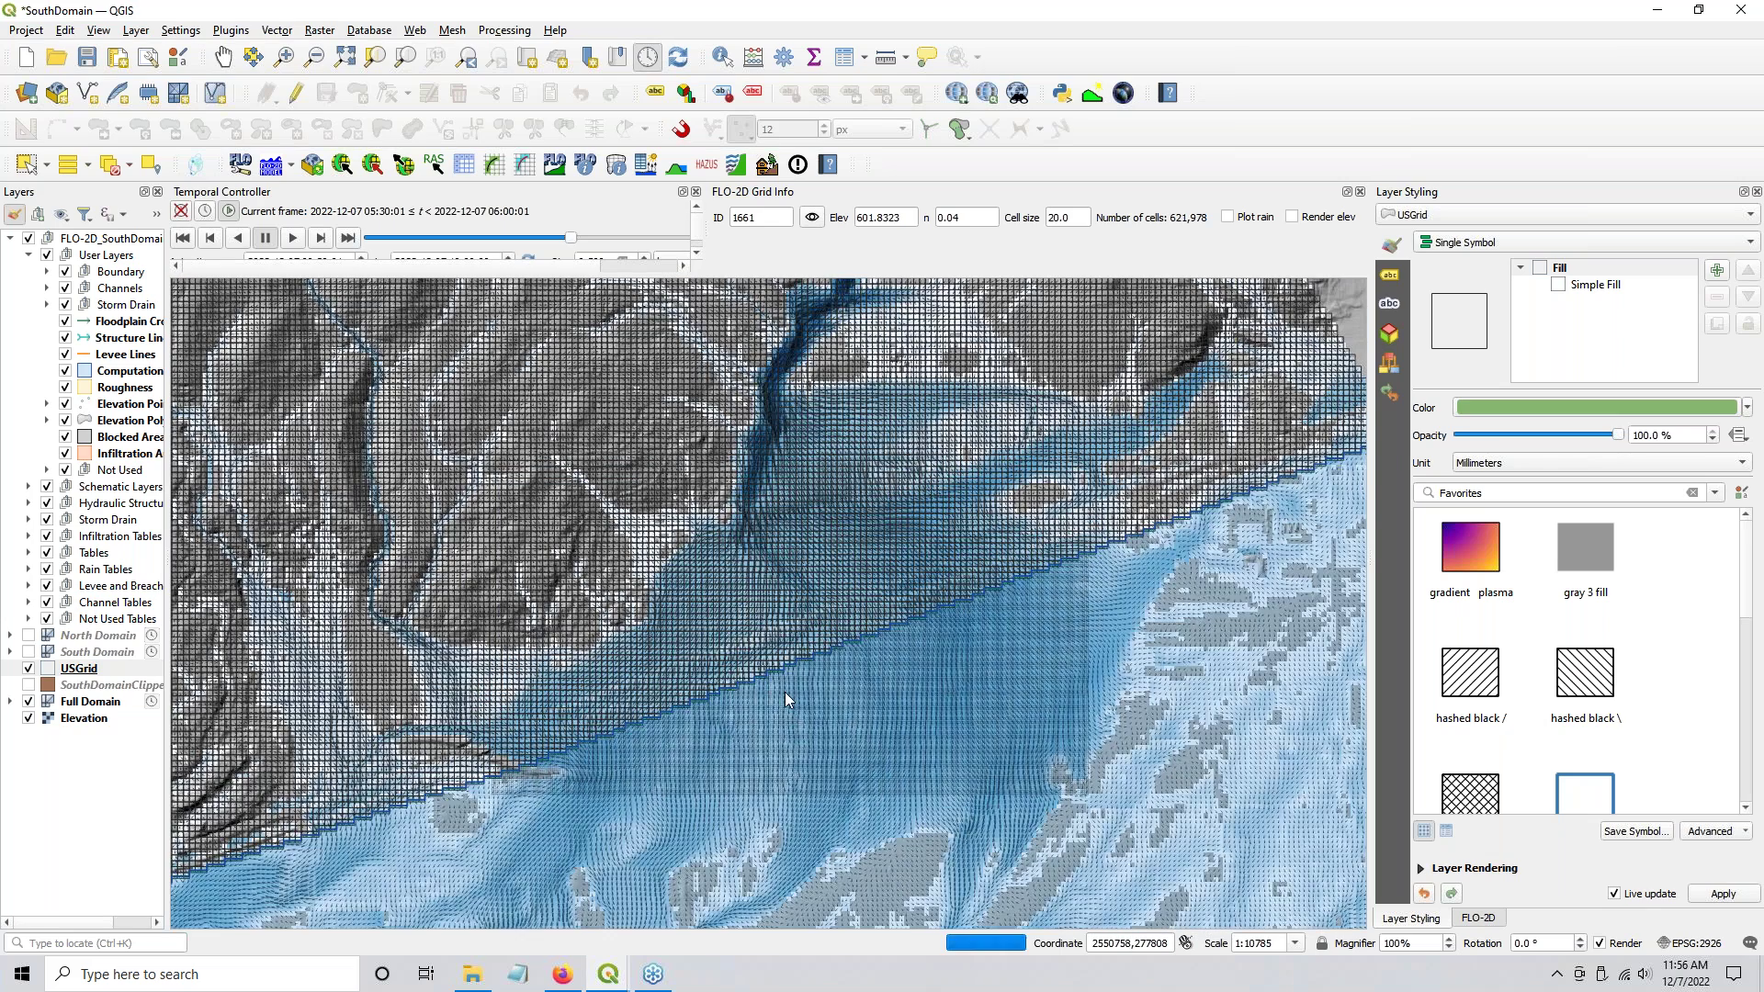
scroll(818, 704, "down", 3)
left_click(29, 667)
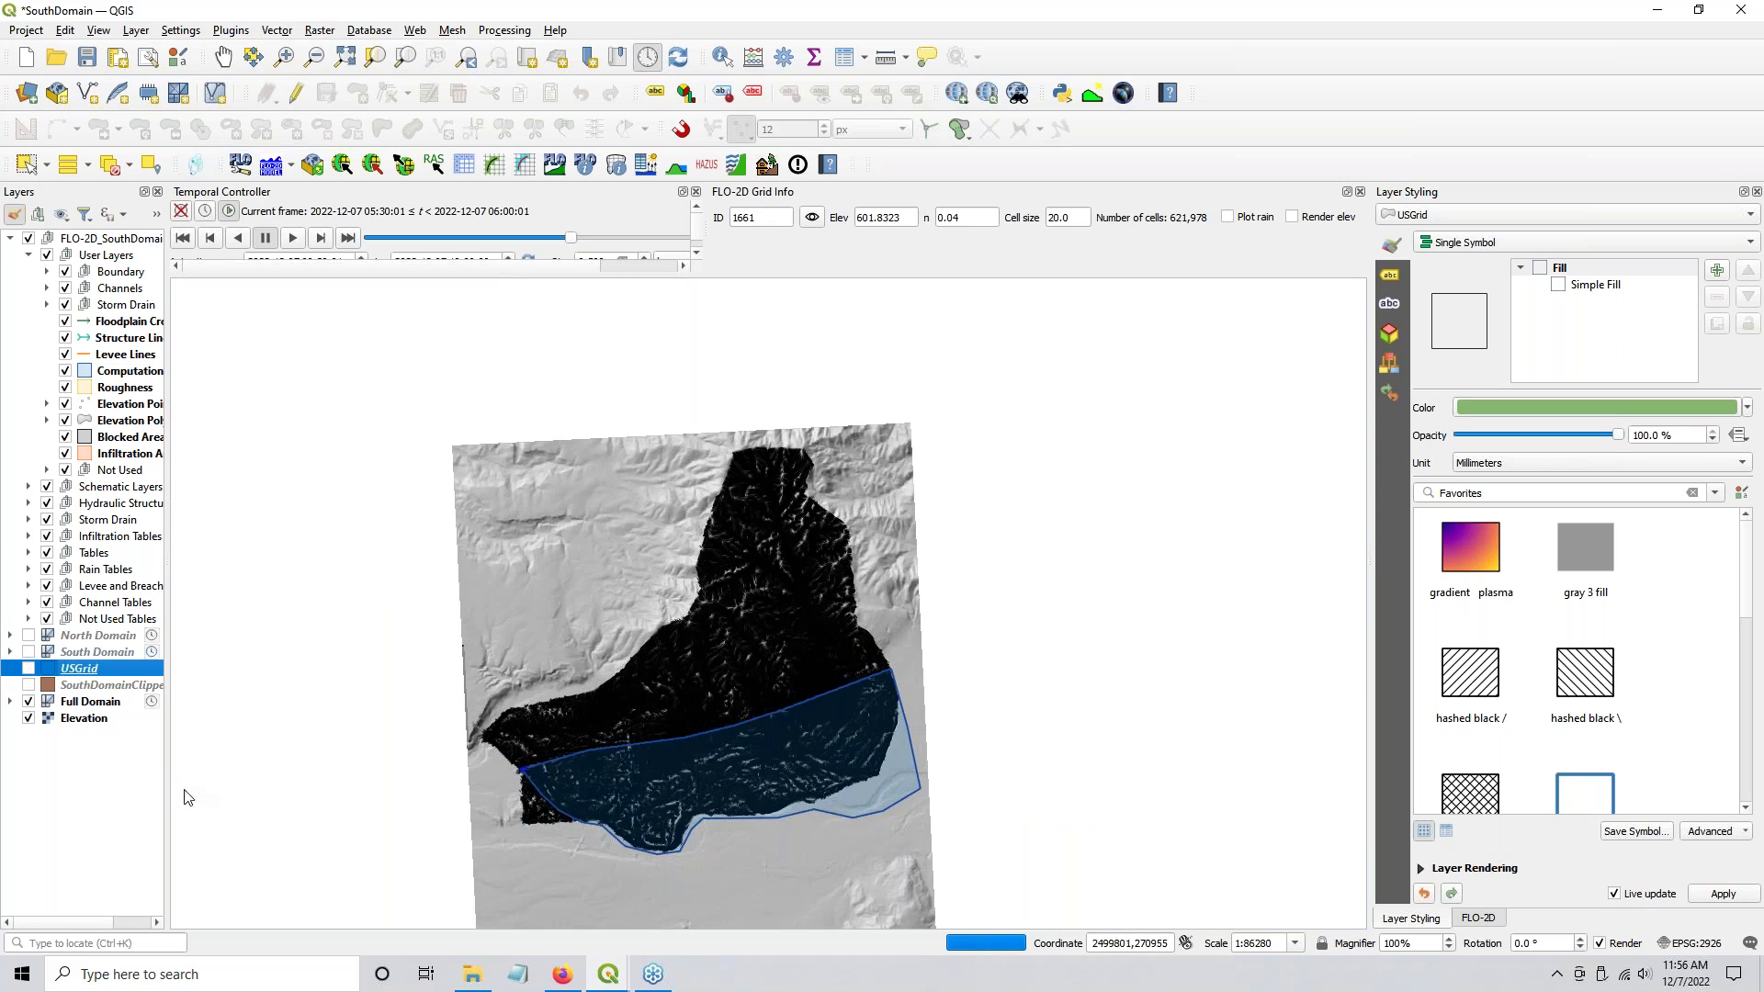
left_click(29, 701)
left_click_drag(813, 758, 832, 564)
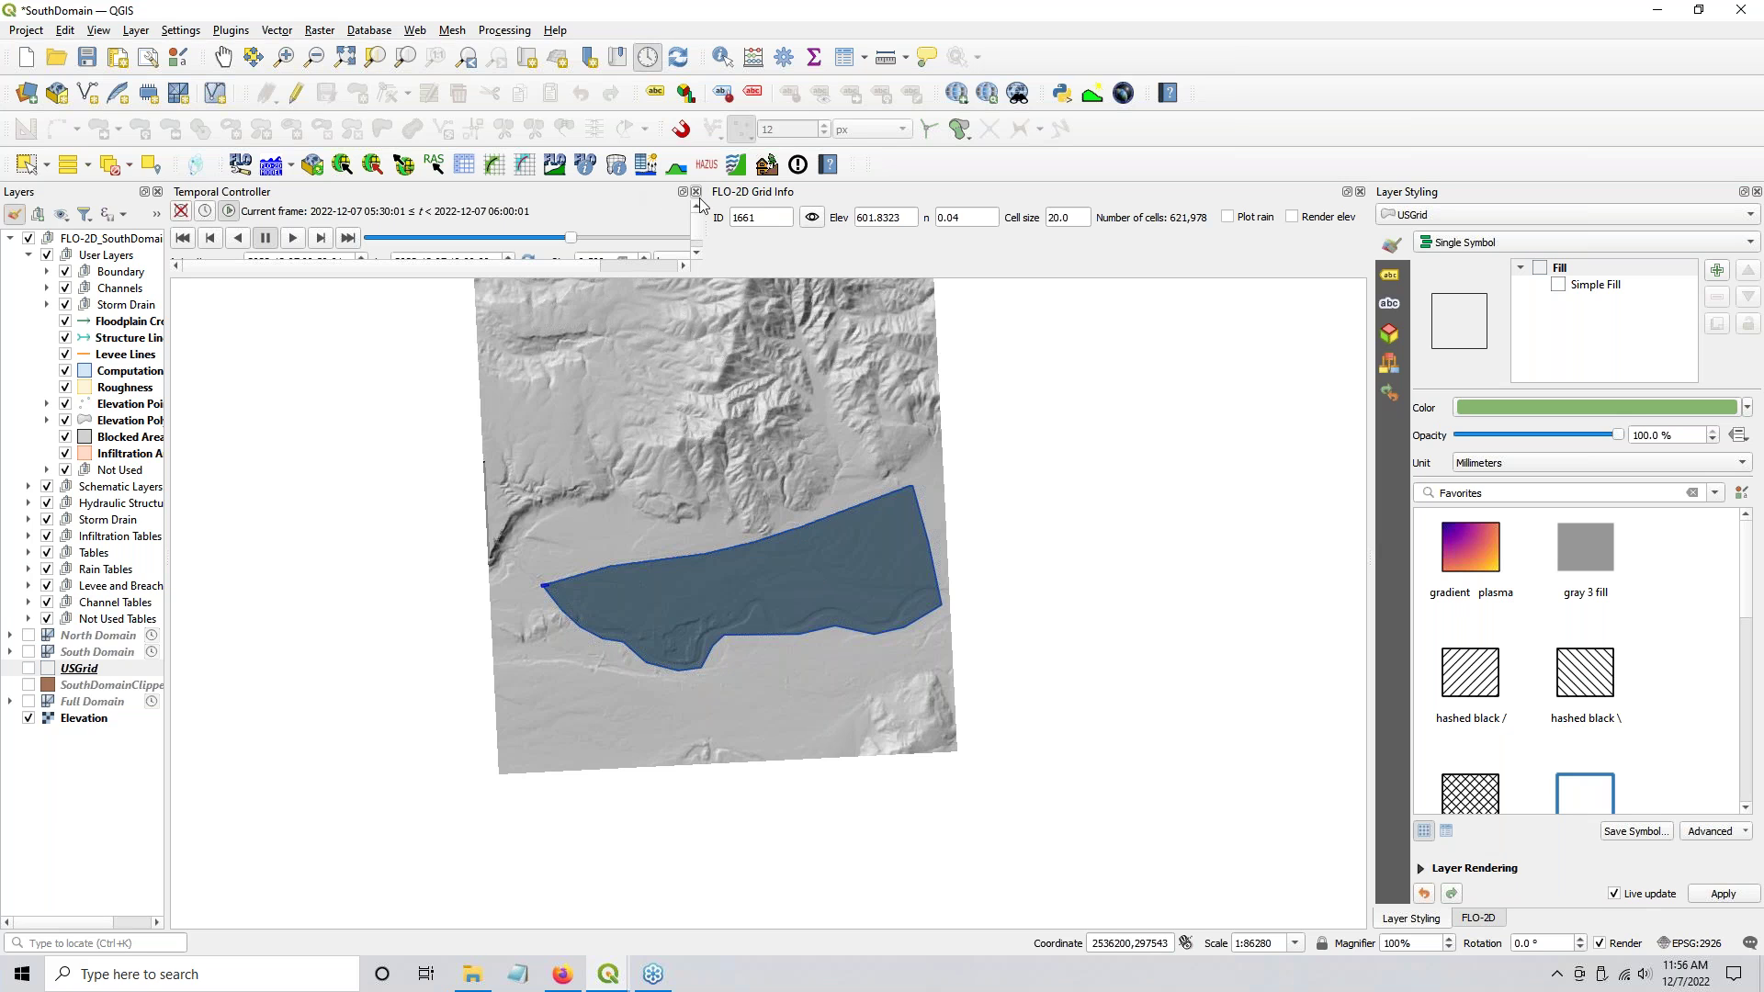
Step: Close the FLO-2D Grid Info display and bring up the FLO-2D editing tools
left_click(1361, 191)
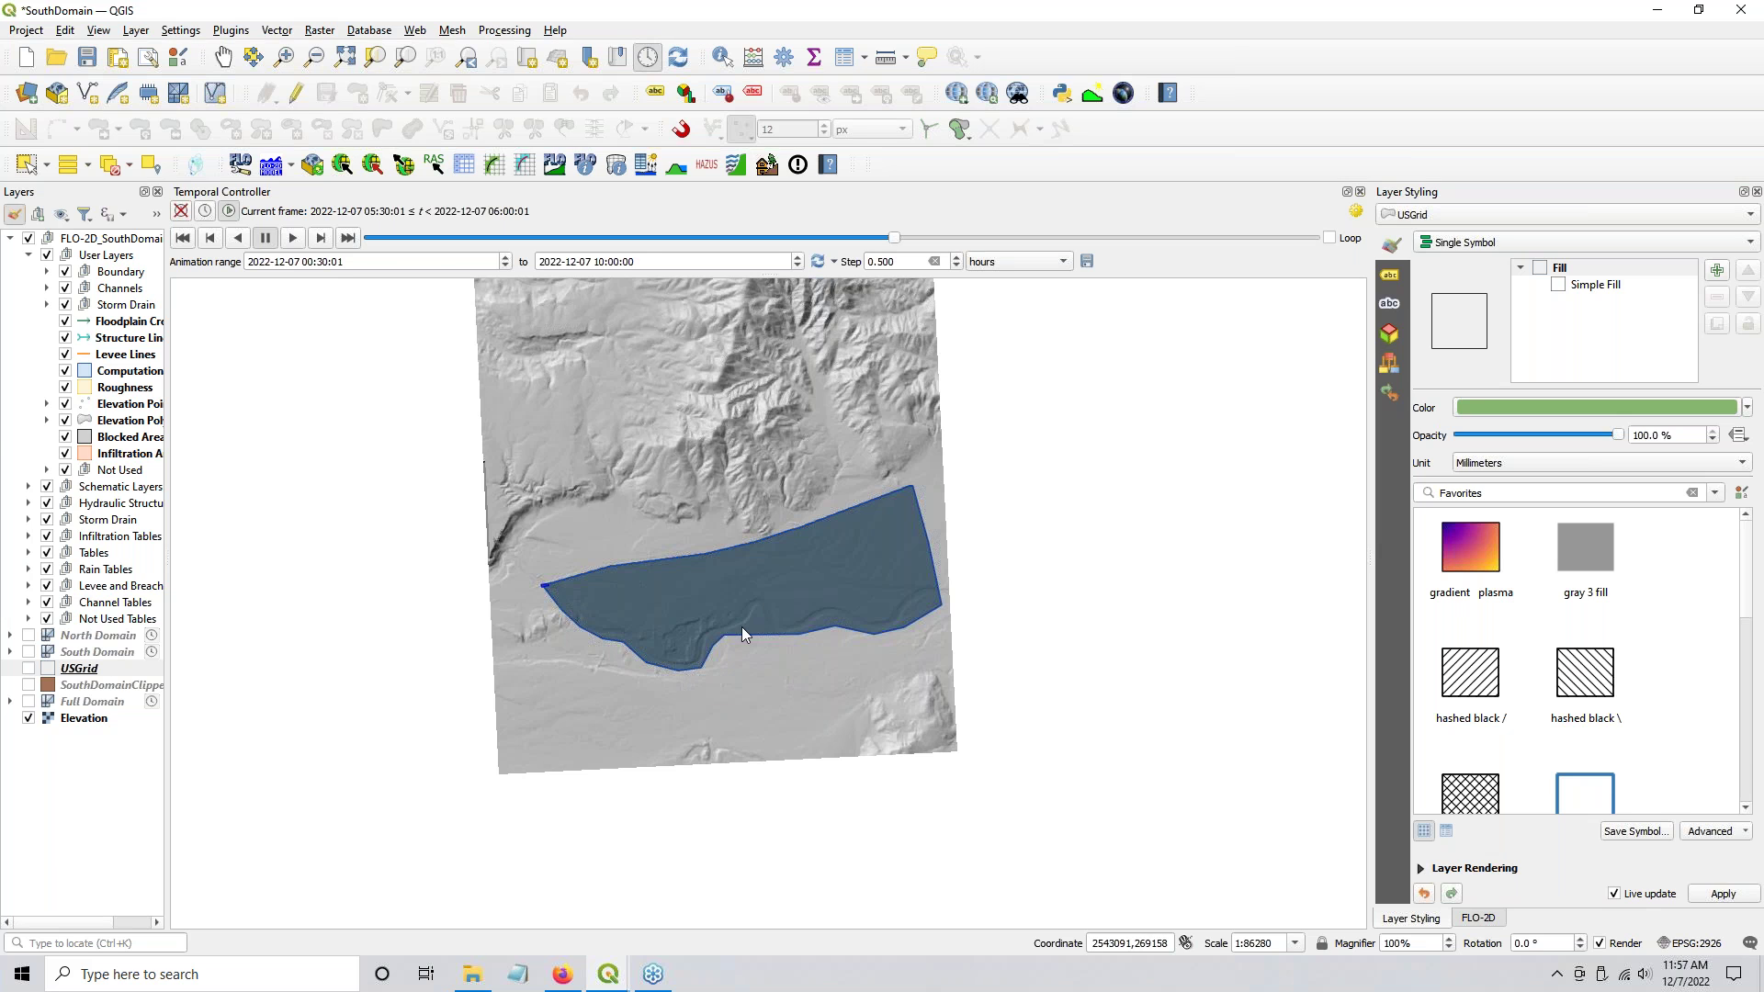
left_click(1478, 918)
left_click(1391, 244)
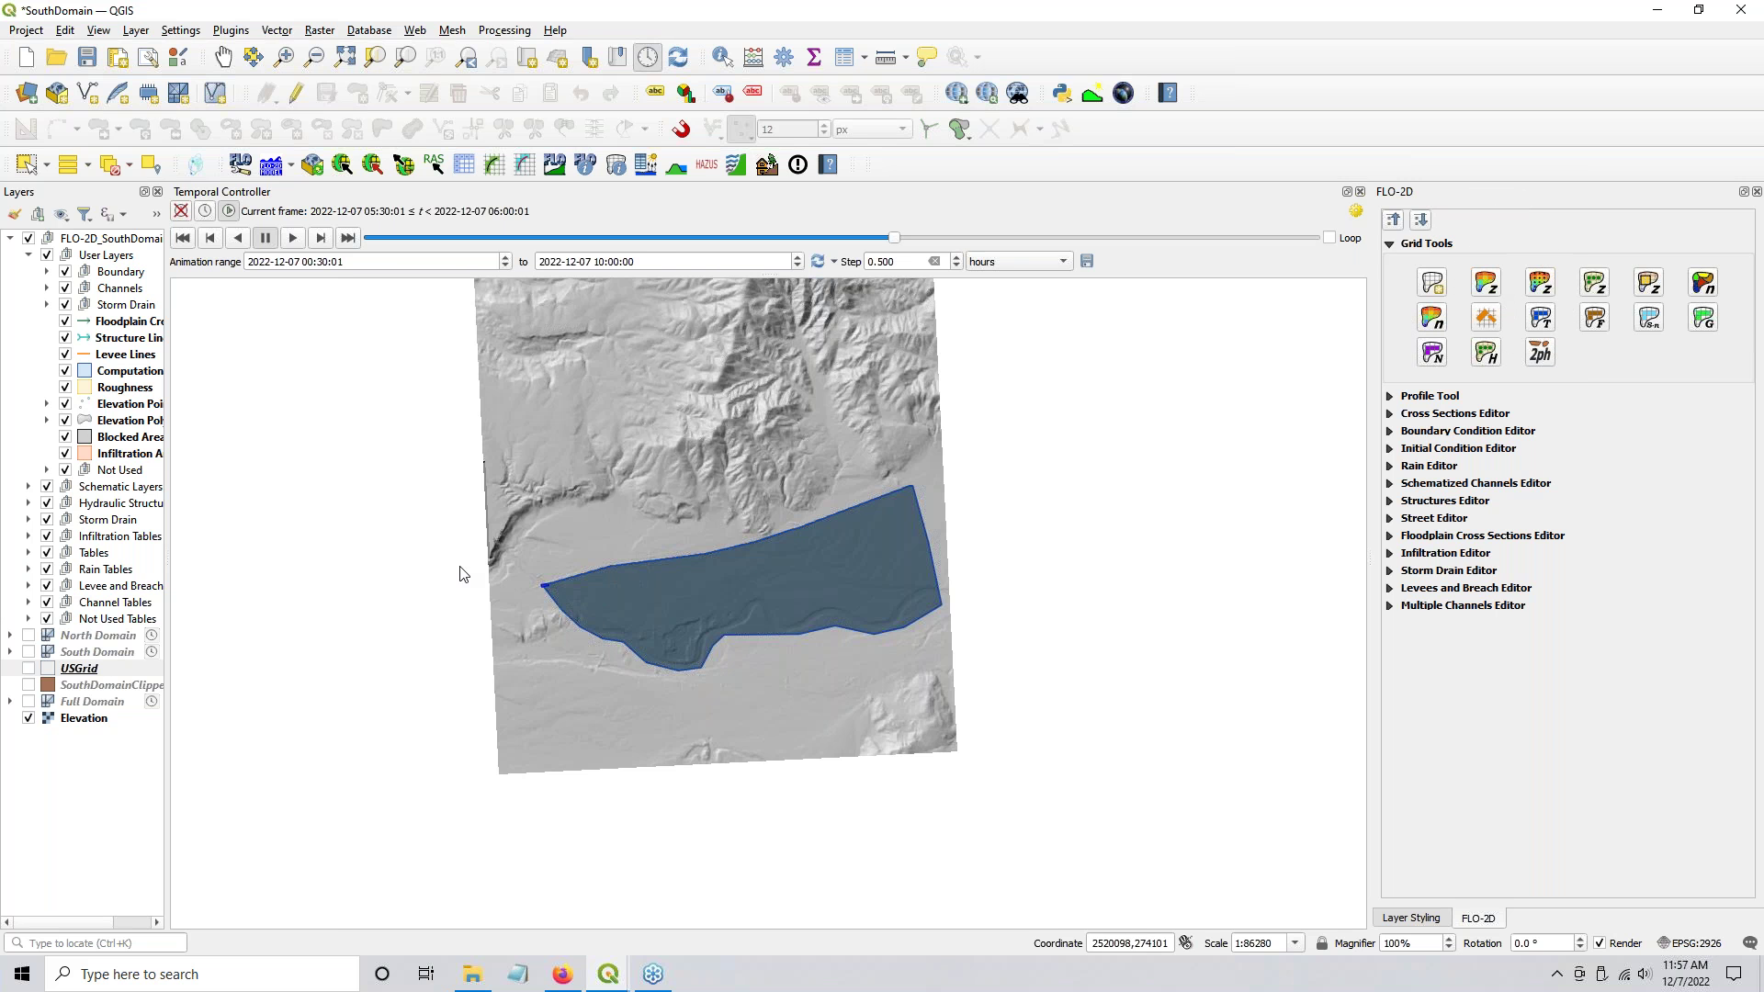
Step: Hide the Elevation layer to view the existing boundary polygon at the south domain's western corner on a blank background
scroll(514, 579, "up", 2)
scroll(582, 586, "up", 1)
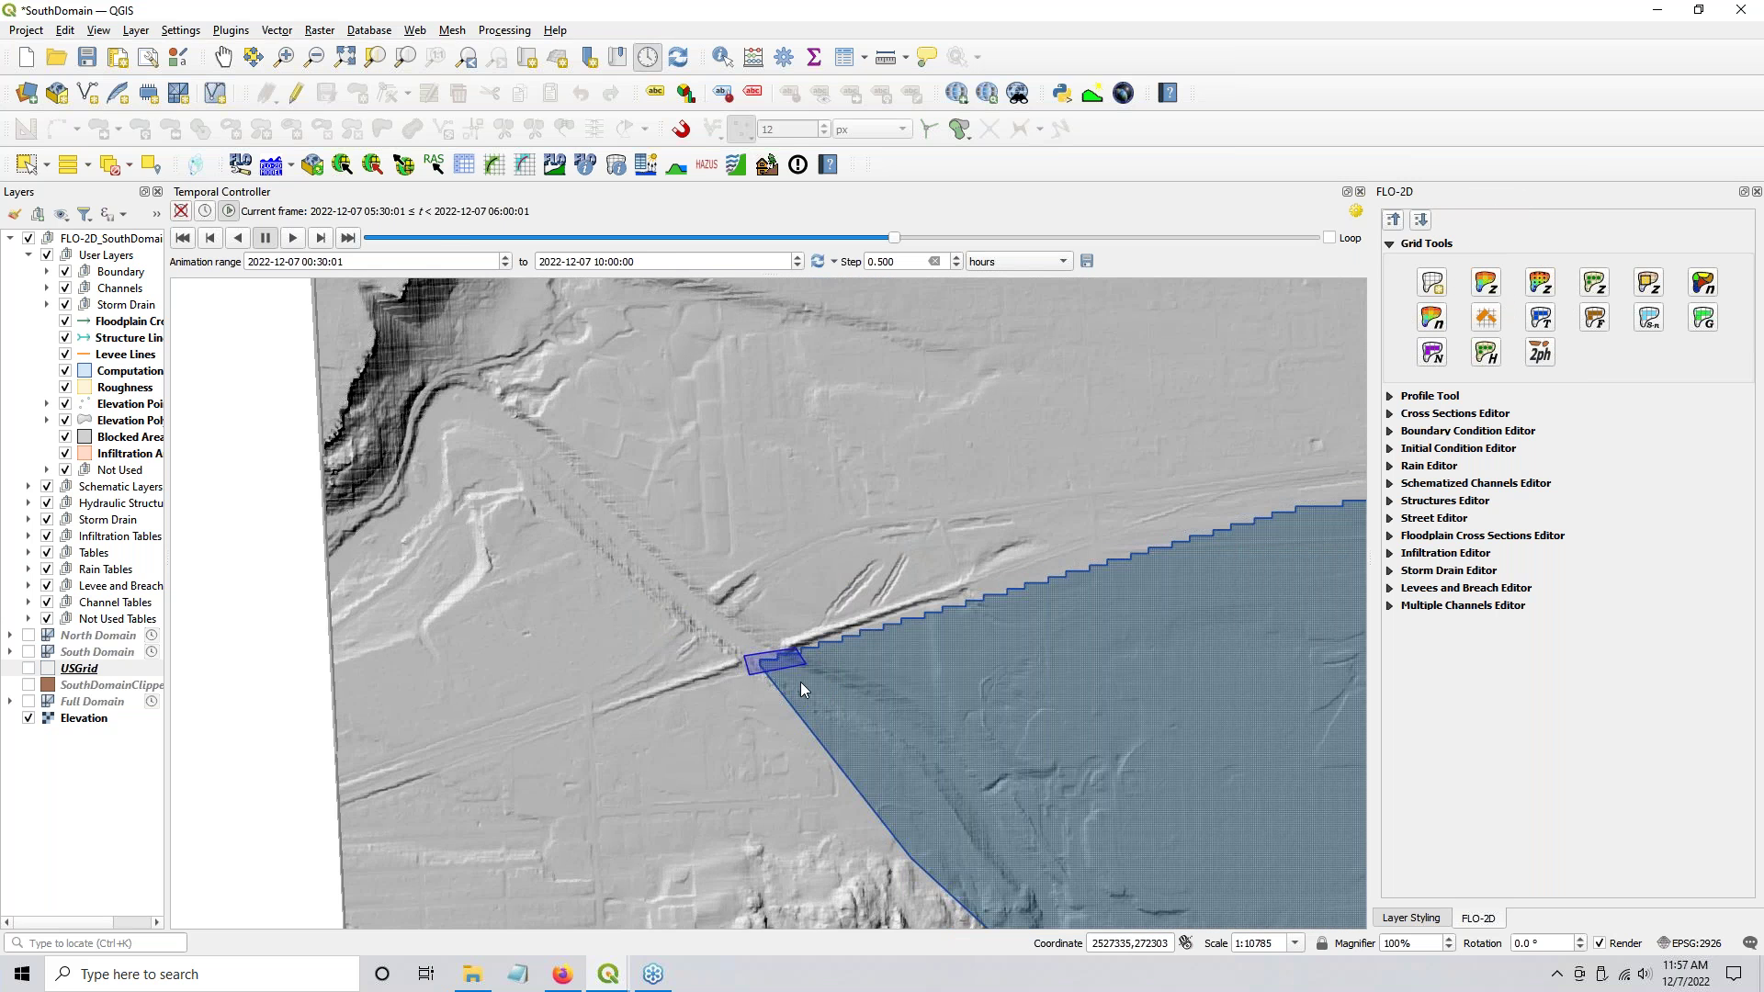
left_click_drag(801, 682, 671, 511)
scroll(544, 509, "up", 1)
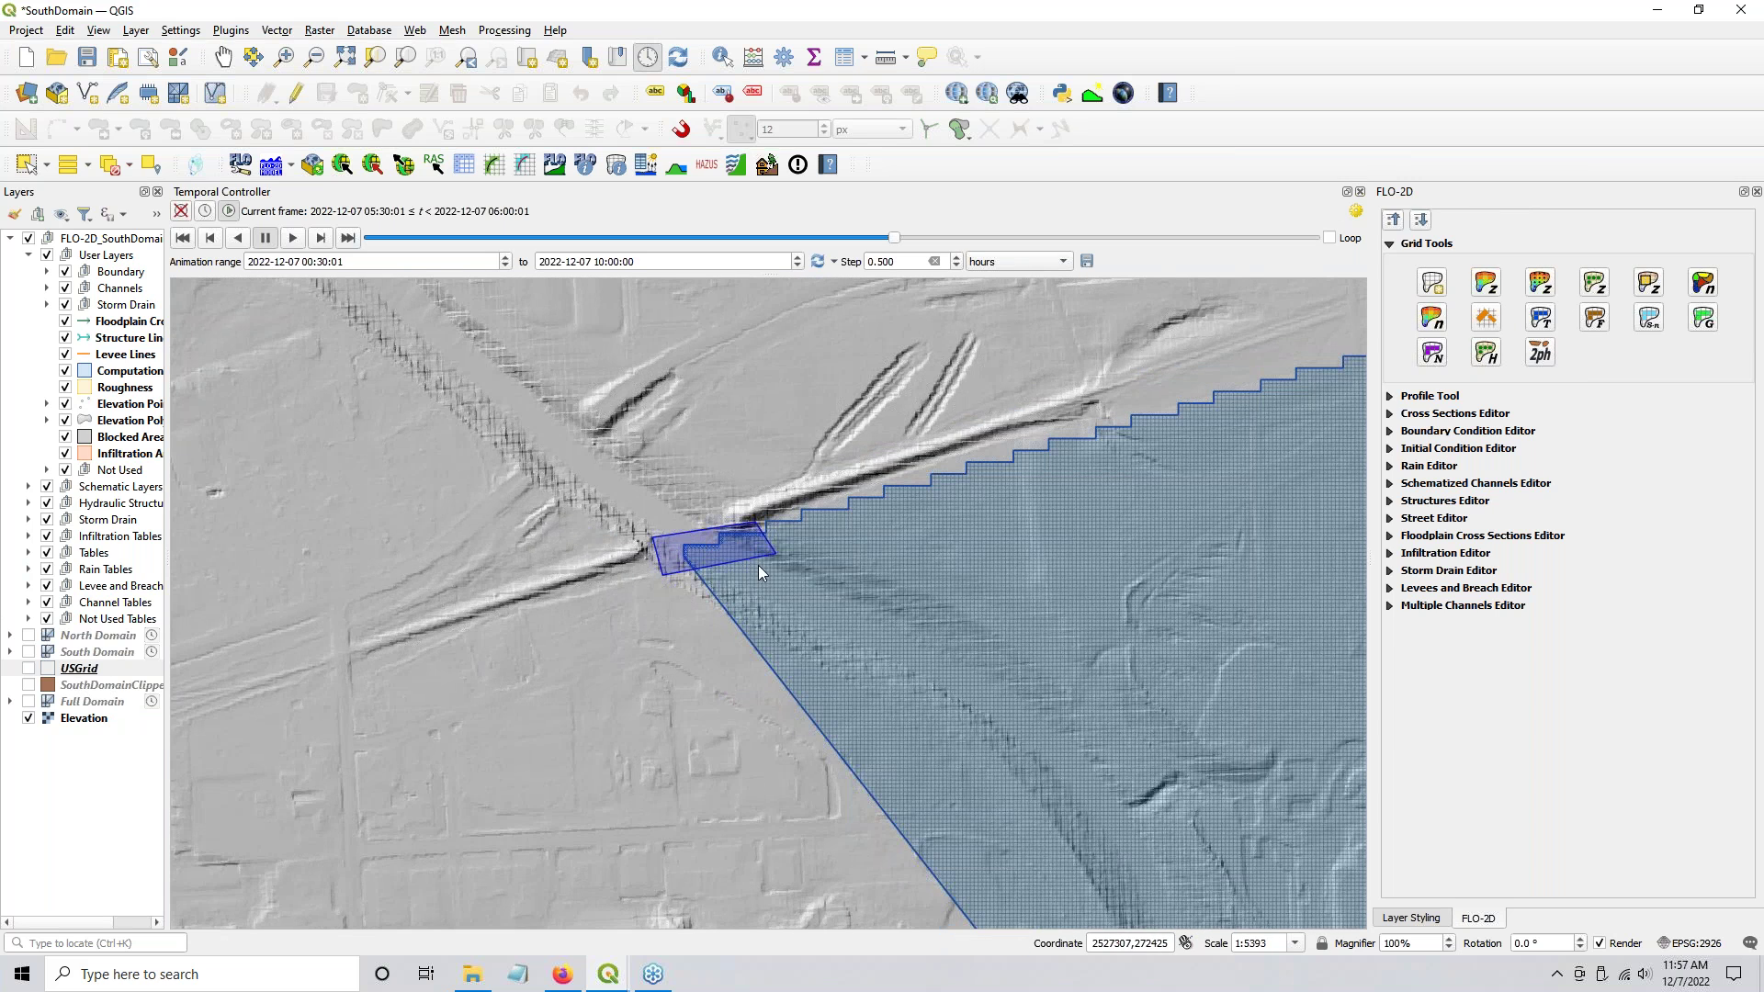
scroll(757, 565, "up", 1)
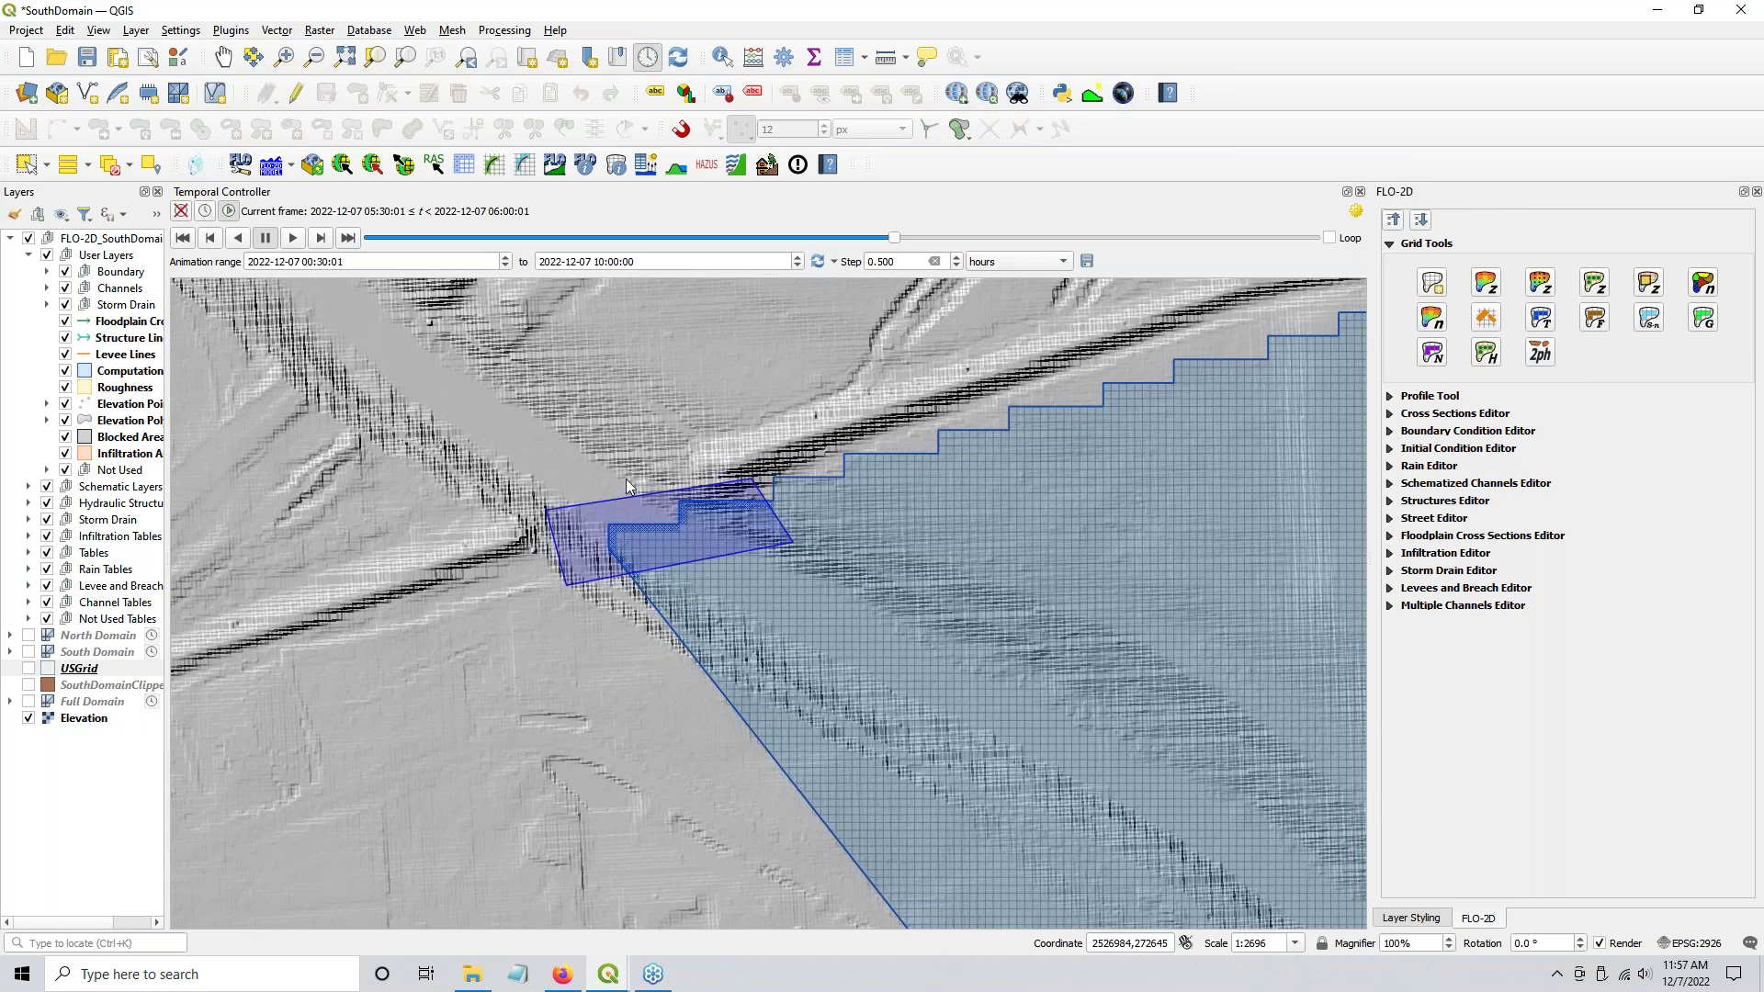
left_click(28, 717)
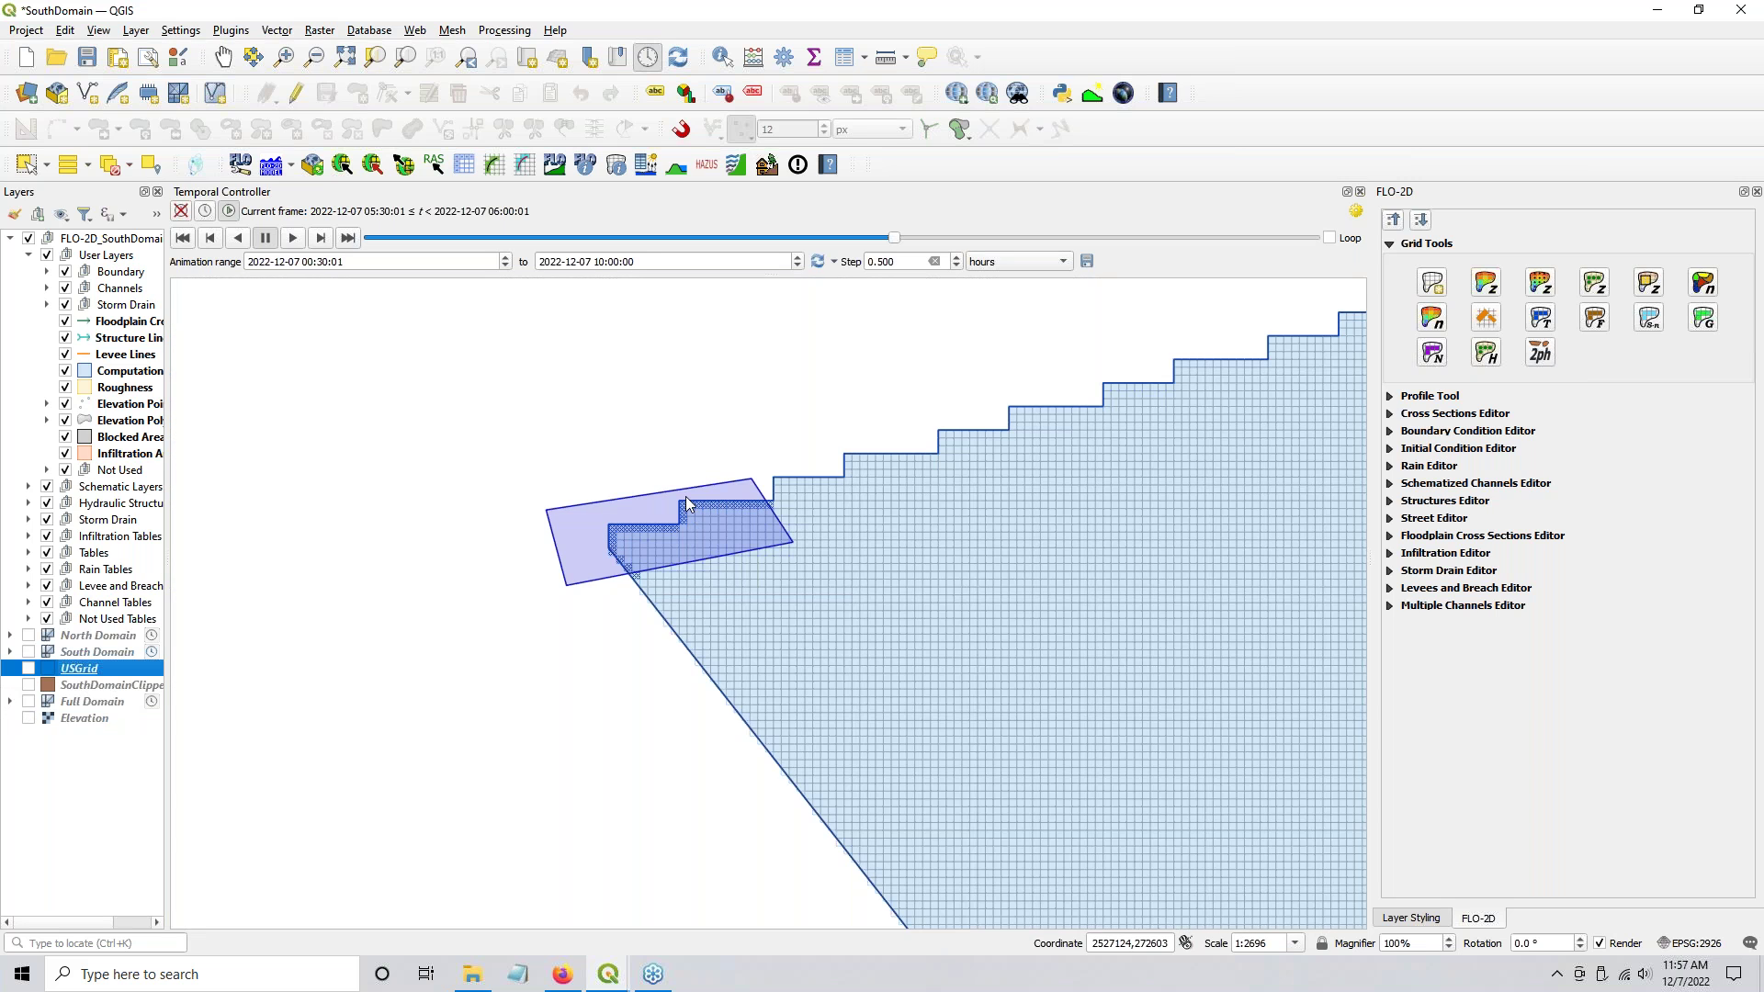
Step: With the Boundary Condition Editor, draw a four-cornered boundary condition polygon over the stepped boundary northeast of the existing polygon and assign its type
left_click(1394, 221)
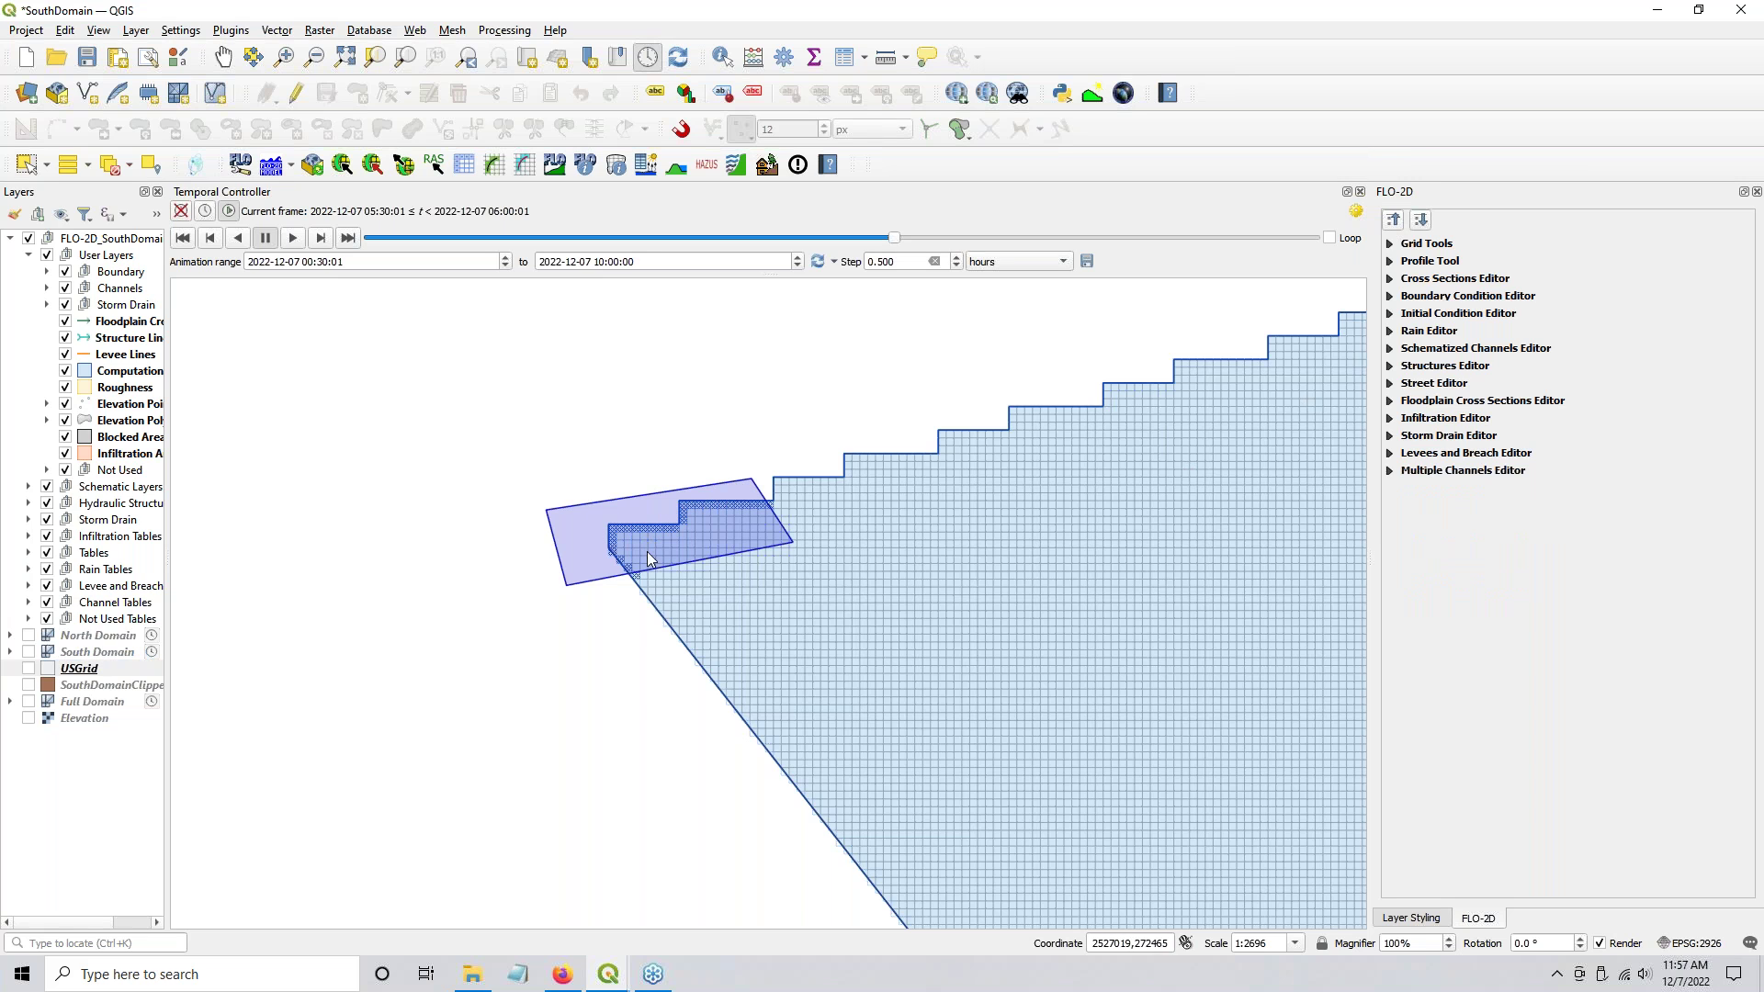
left_click(1390, 296)
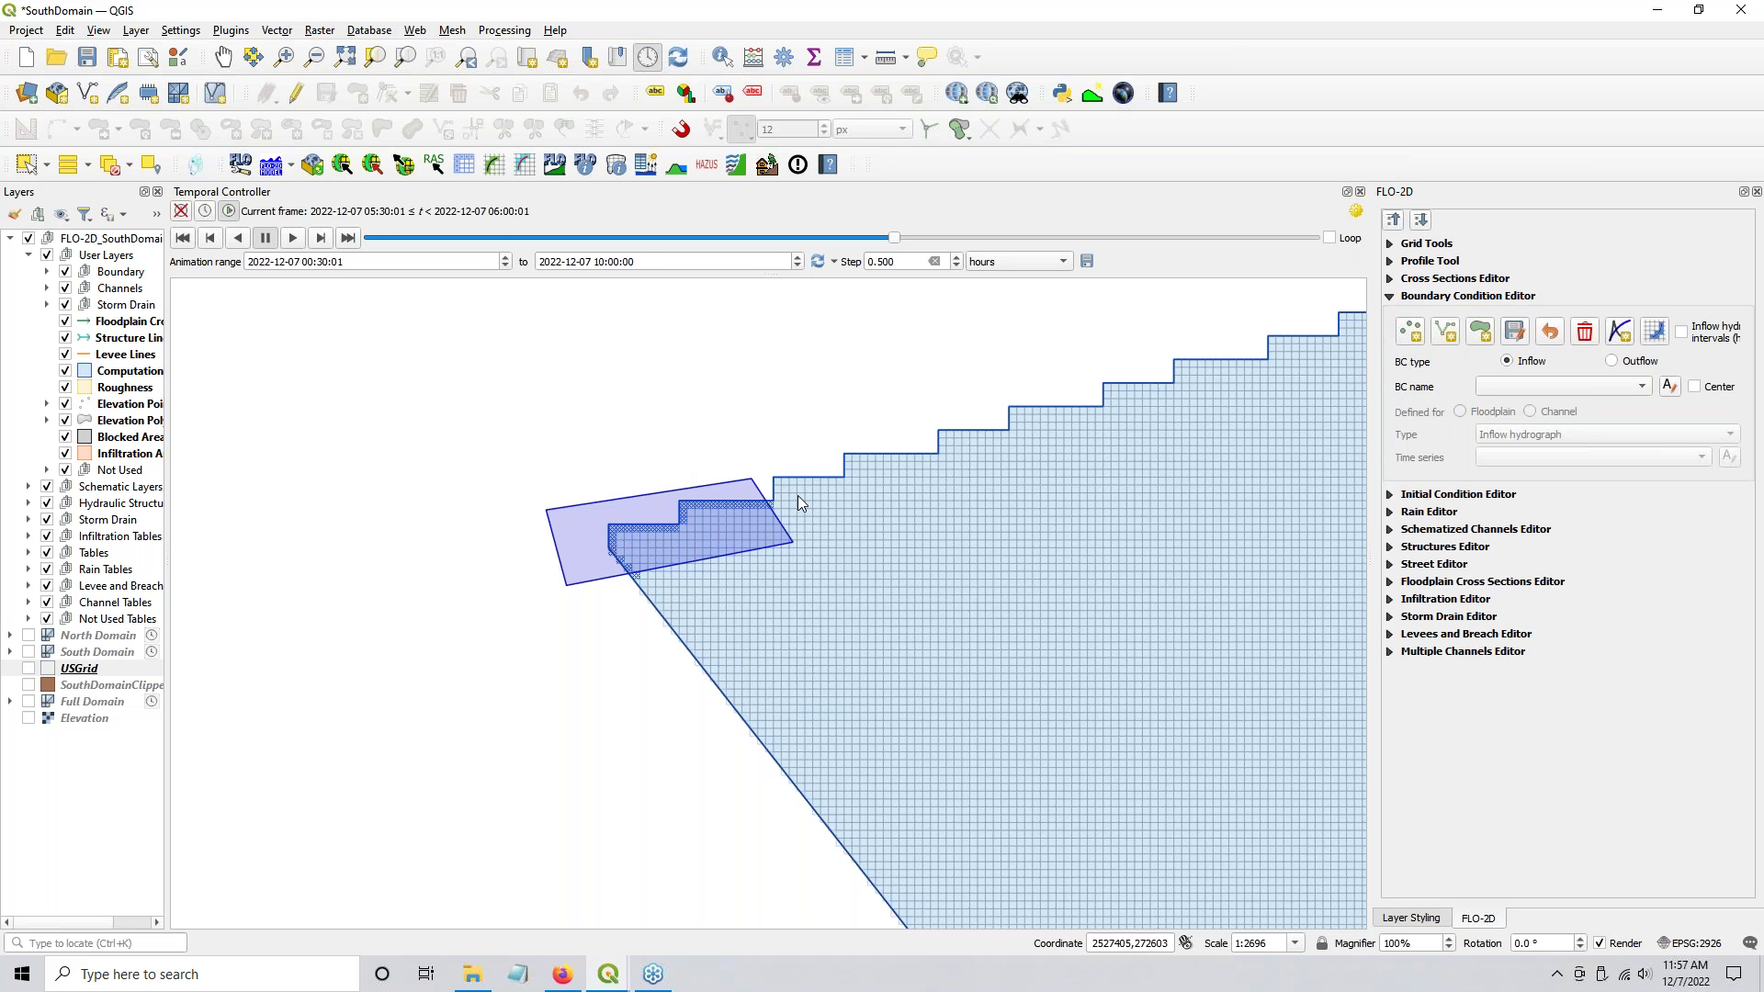
left_click(1479, 332)
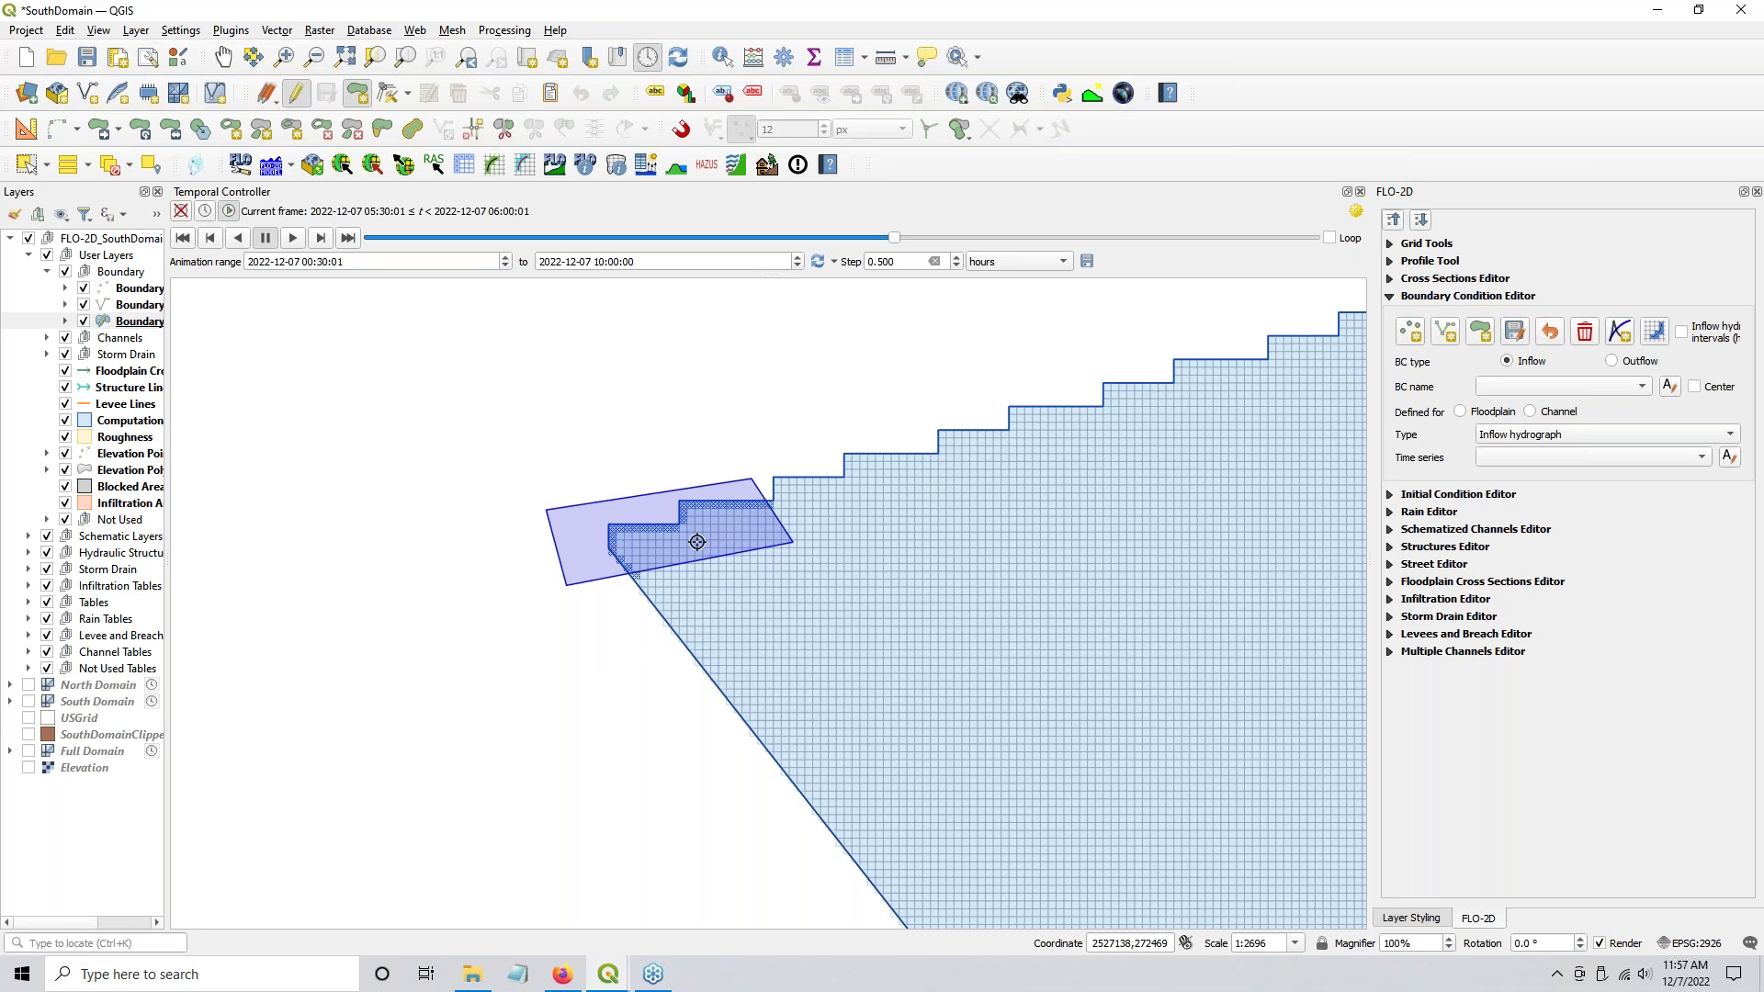
left_click(654, 547)
left_click(865, 391)
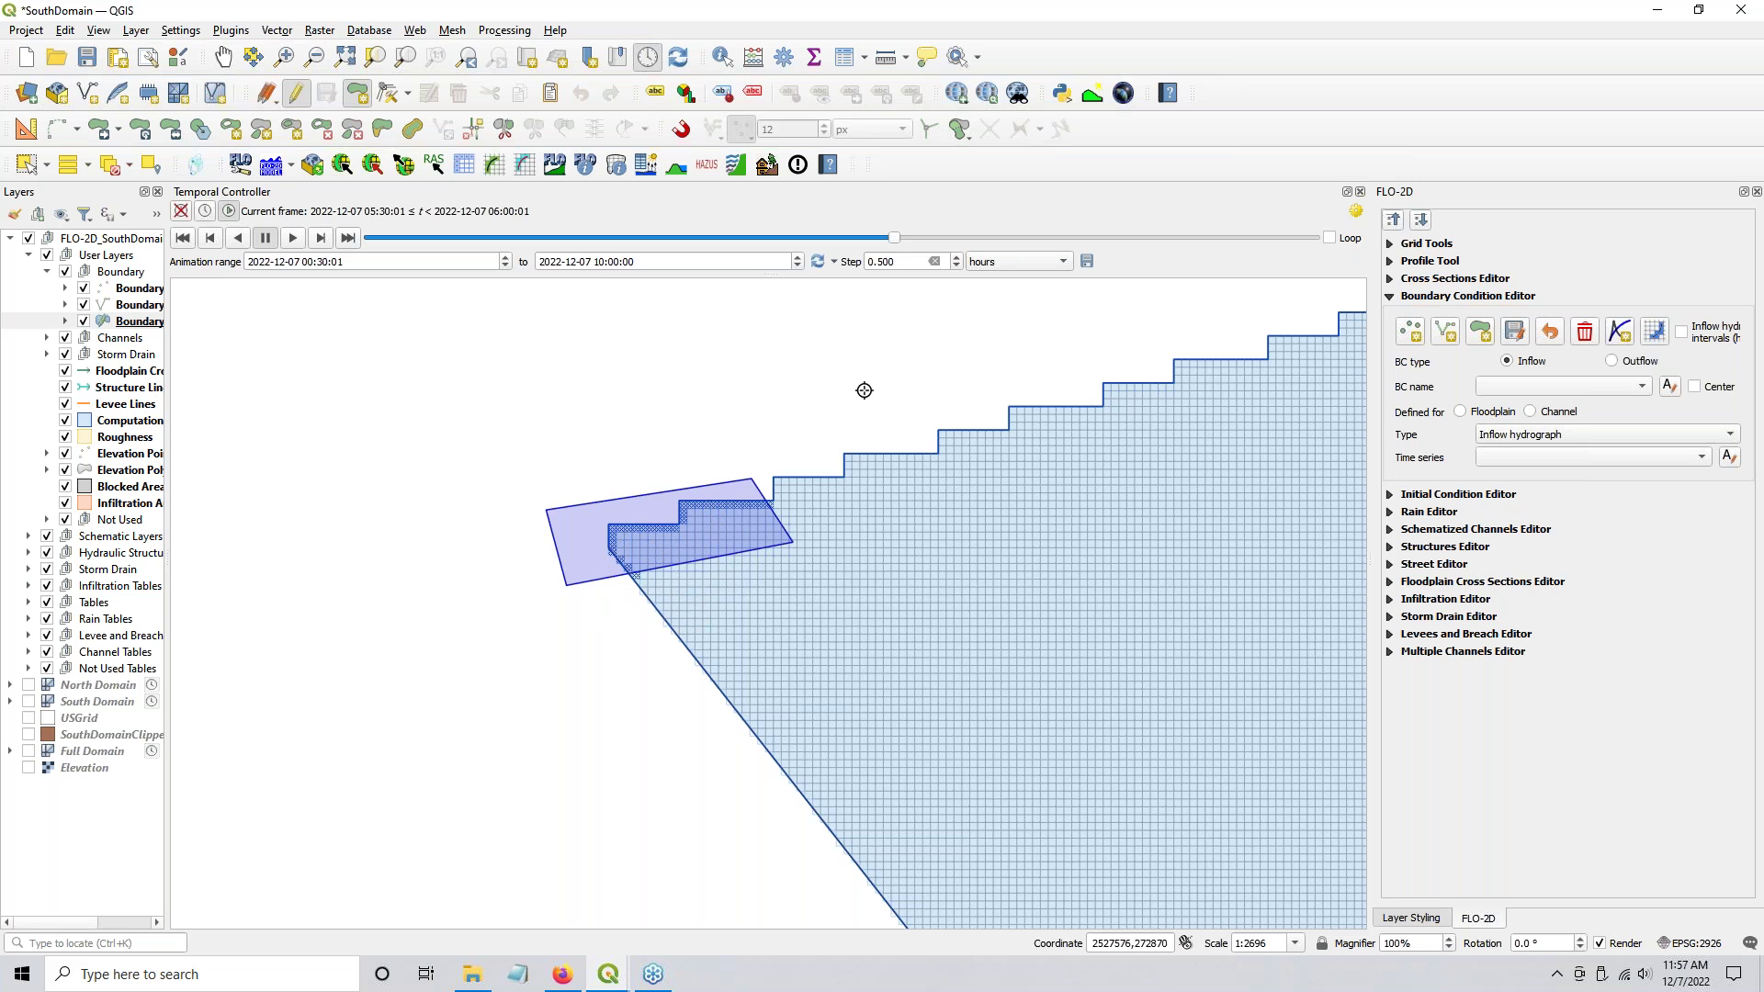
left_click(887, 501)
left_click(1286, 387)
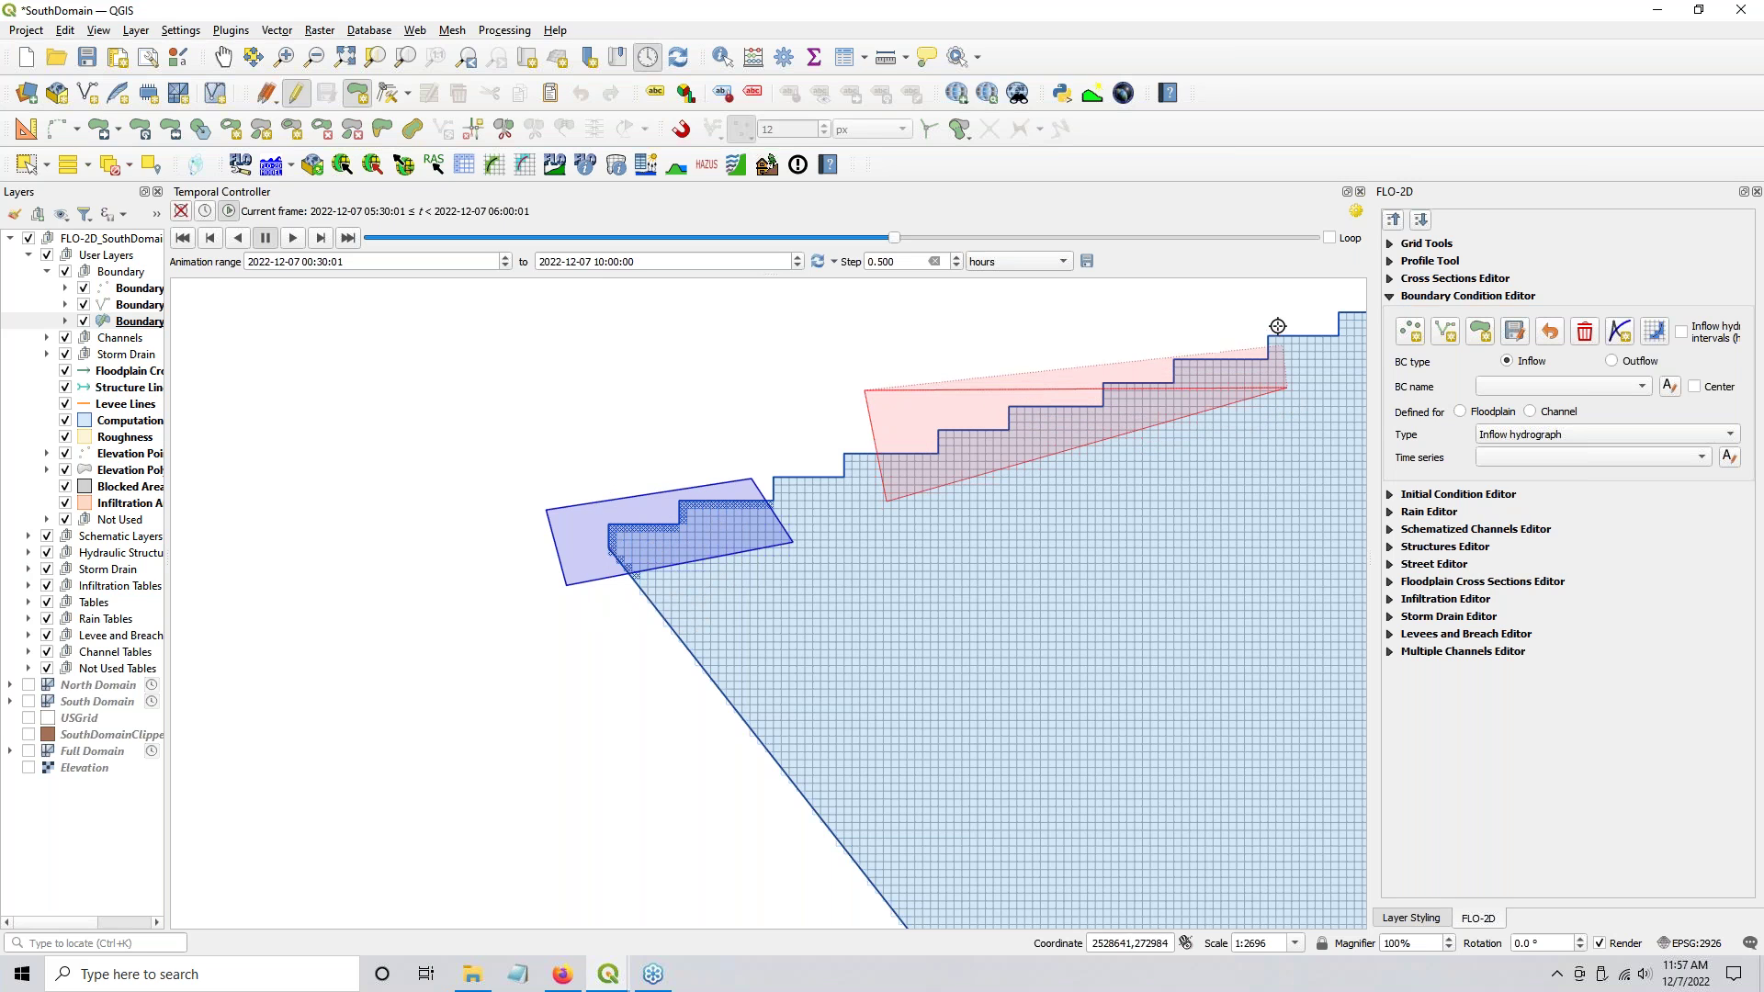
left_click(1272, 292)
right_click(989, 359)
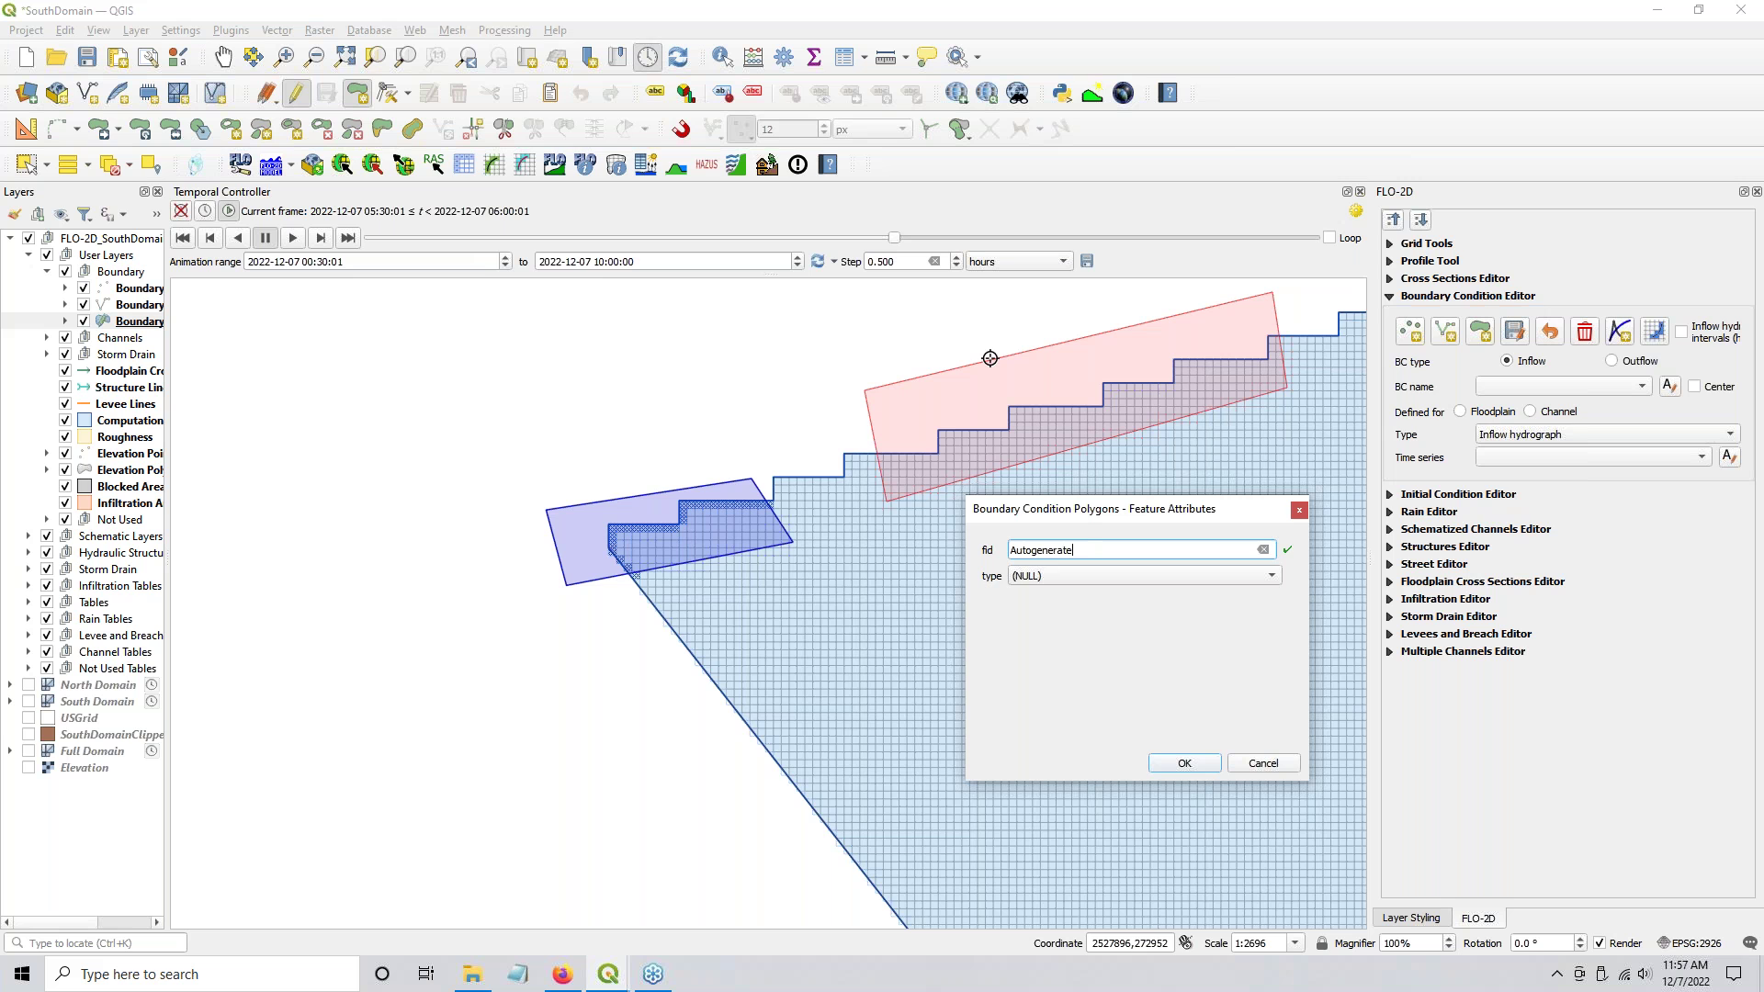
left_click(1071, 576)
left_click(1075, 539)
left_click(1185, 763)
Step: Save the boundary condition polygon edits and agree to delete the imported inflows from the database
left_click(1514, 333)
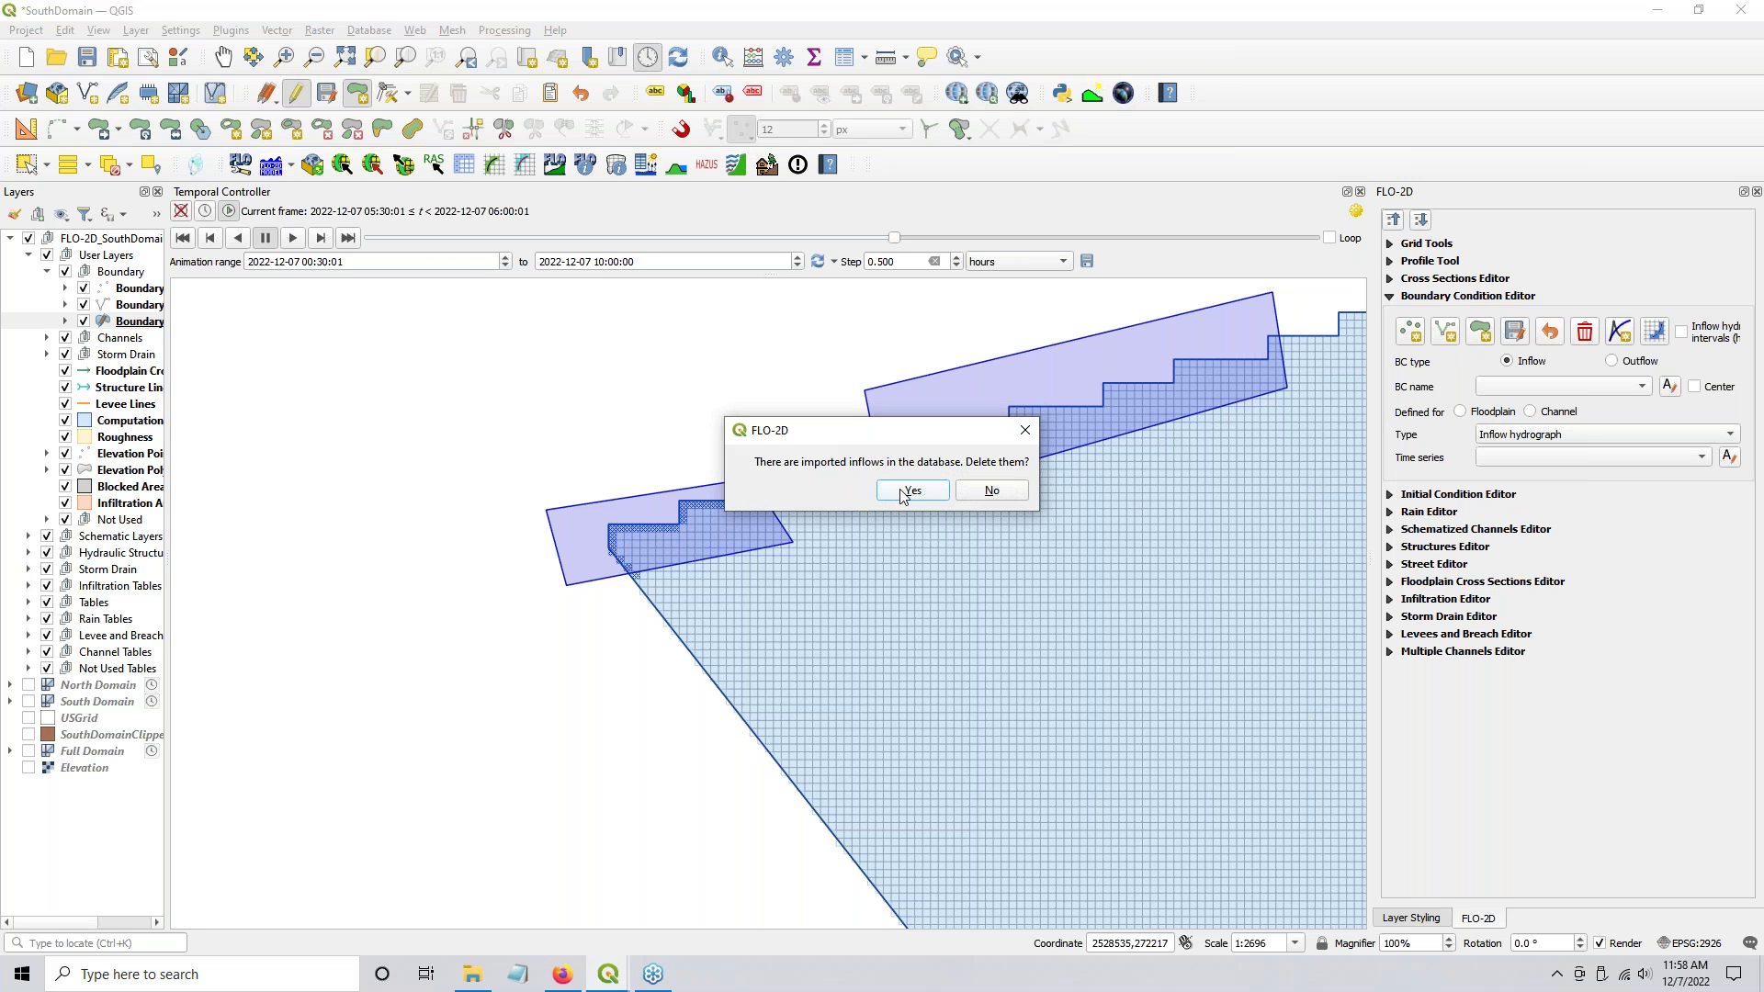
left_click(902, 492)
left_click(1049, 527)
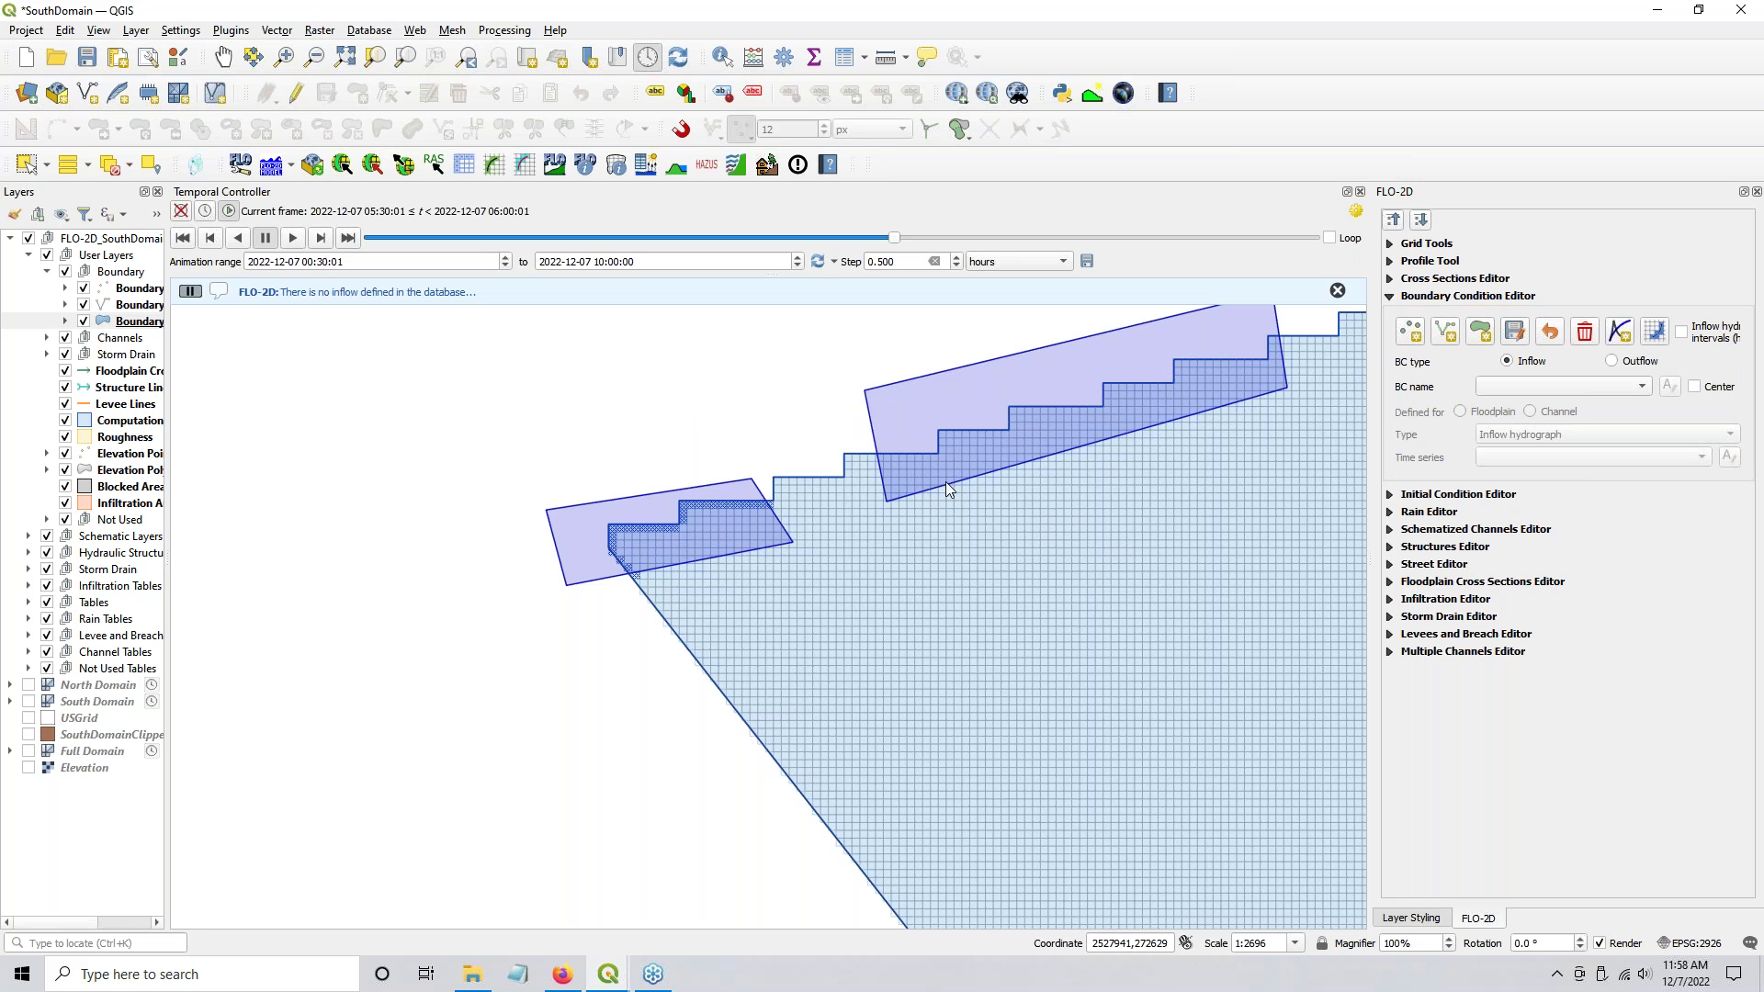
Step: Switch the boundary condition type to Outflow and check which boundary condition names are available
left_click(1611, 361)
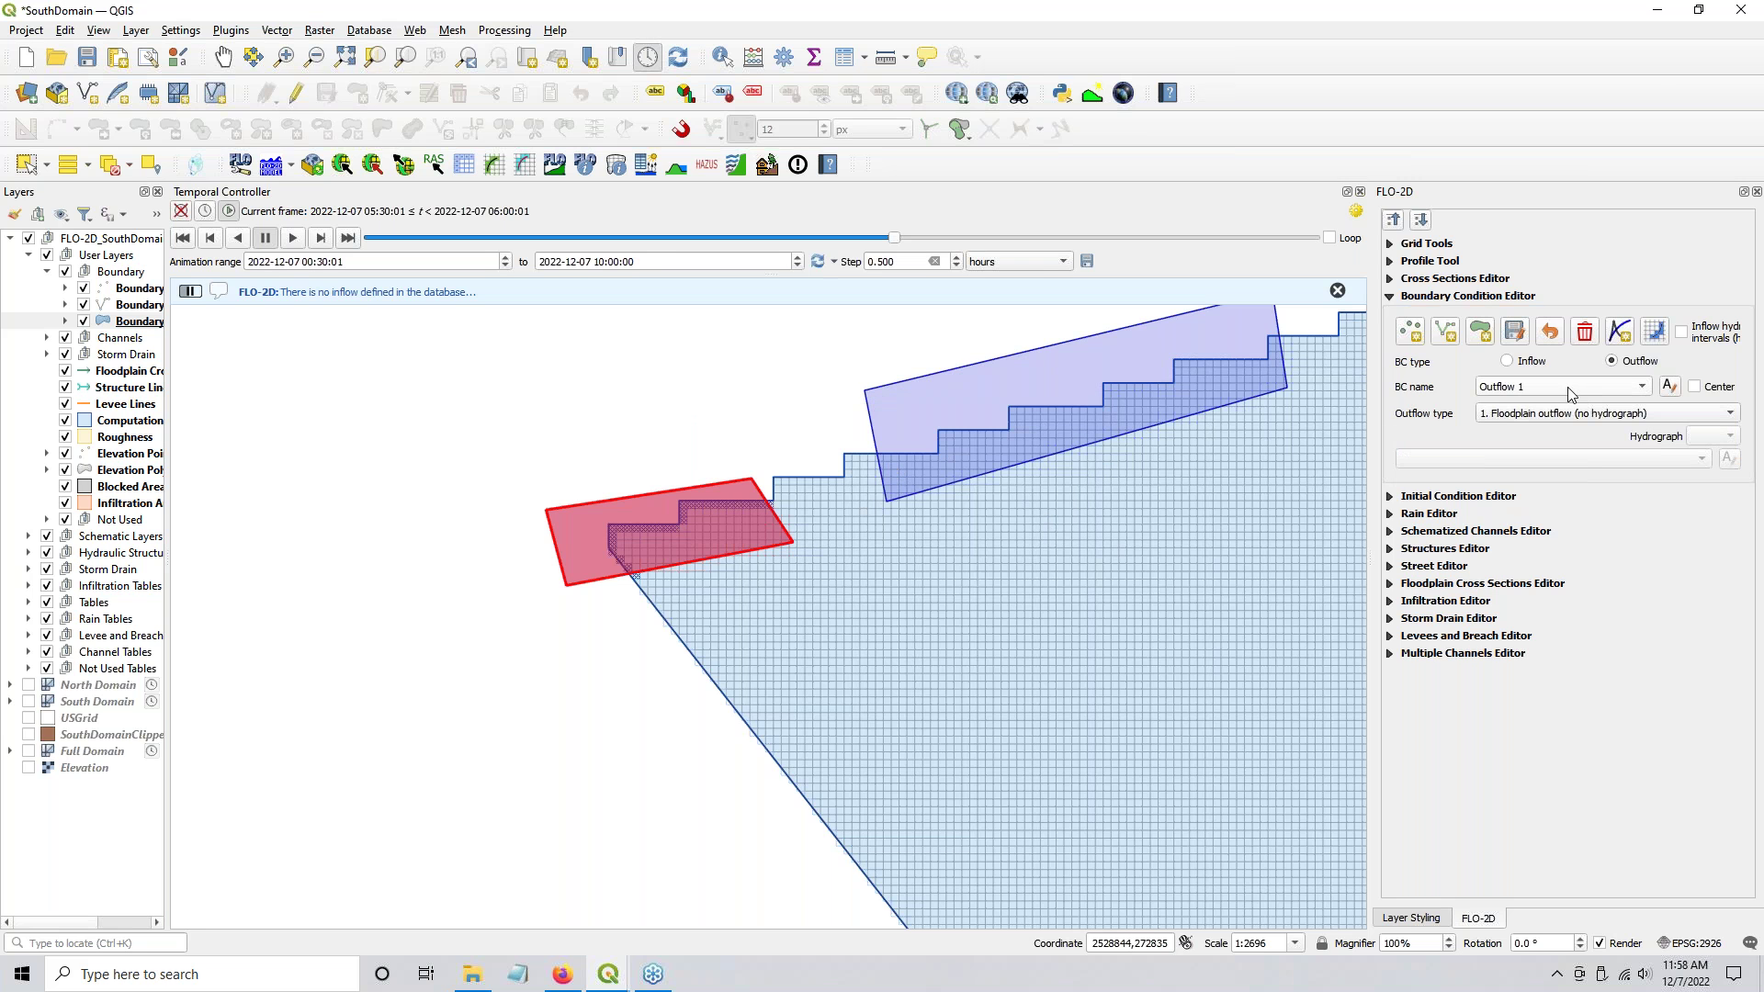
left_click(1569, 393)
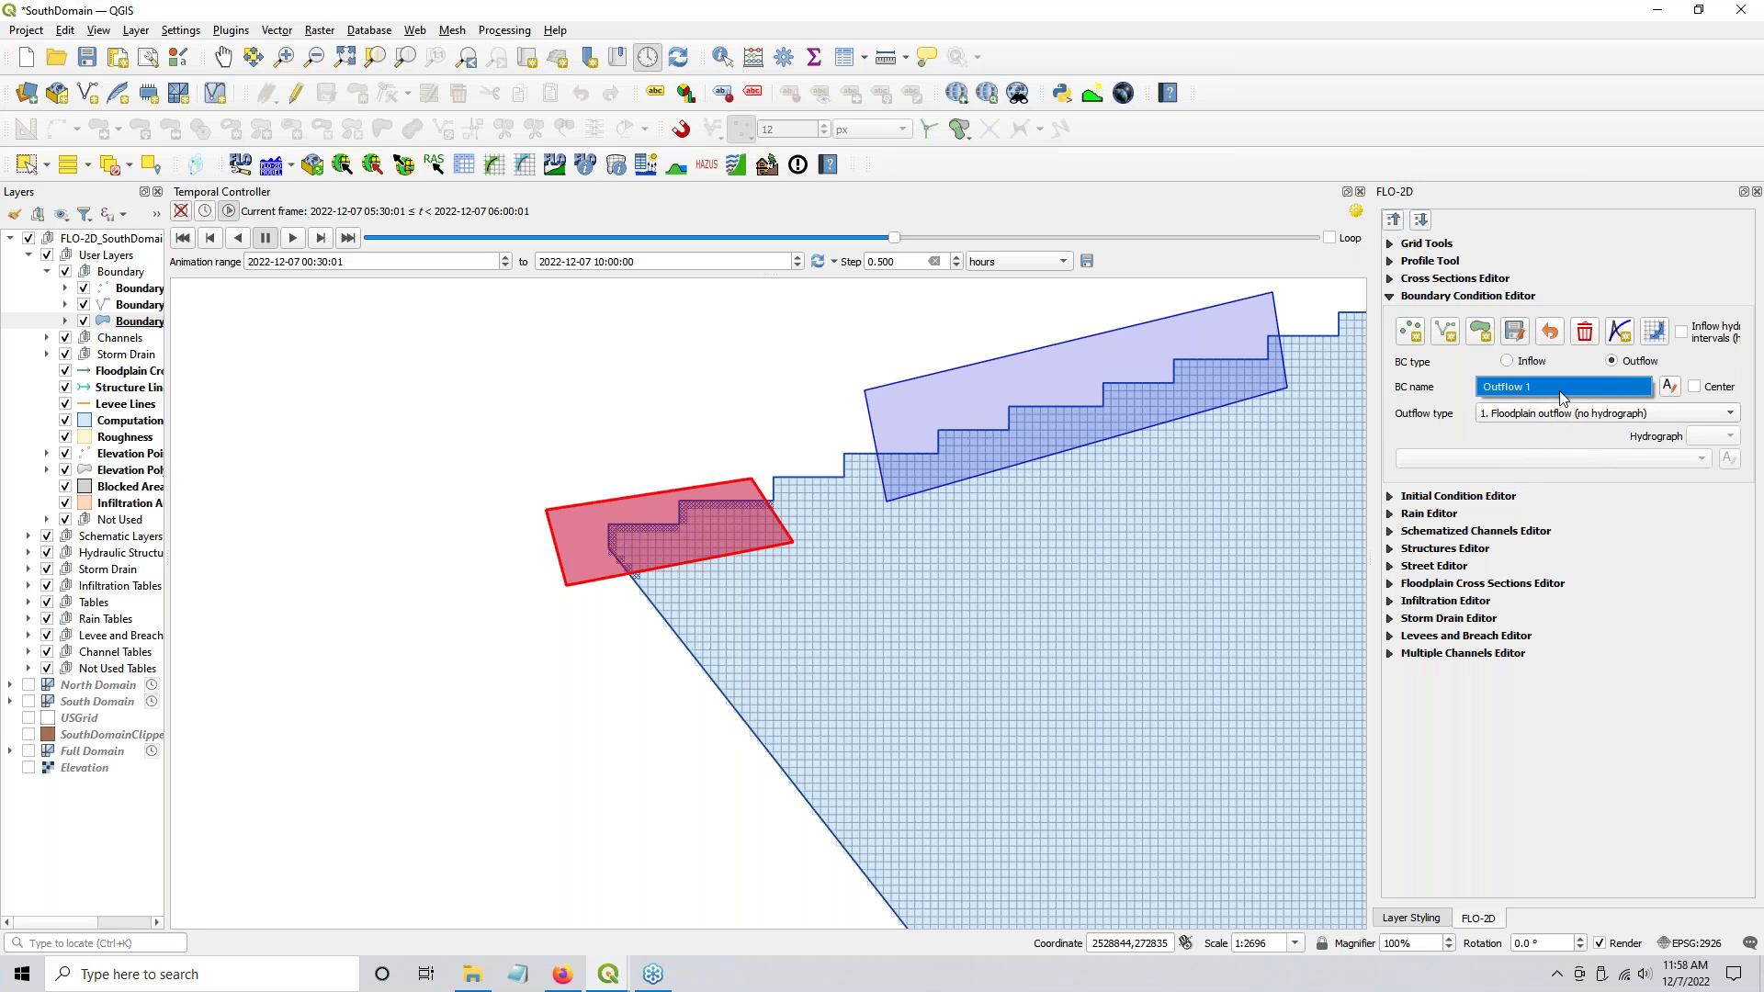
left_click(1561, 386)
left_click(1562, 390)
left_click(1611, 361)
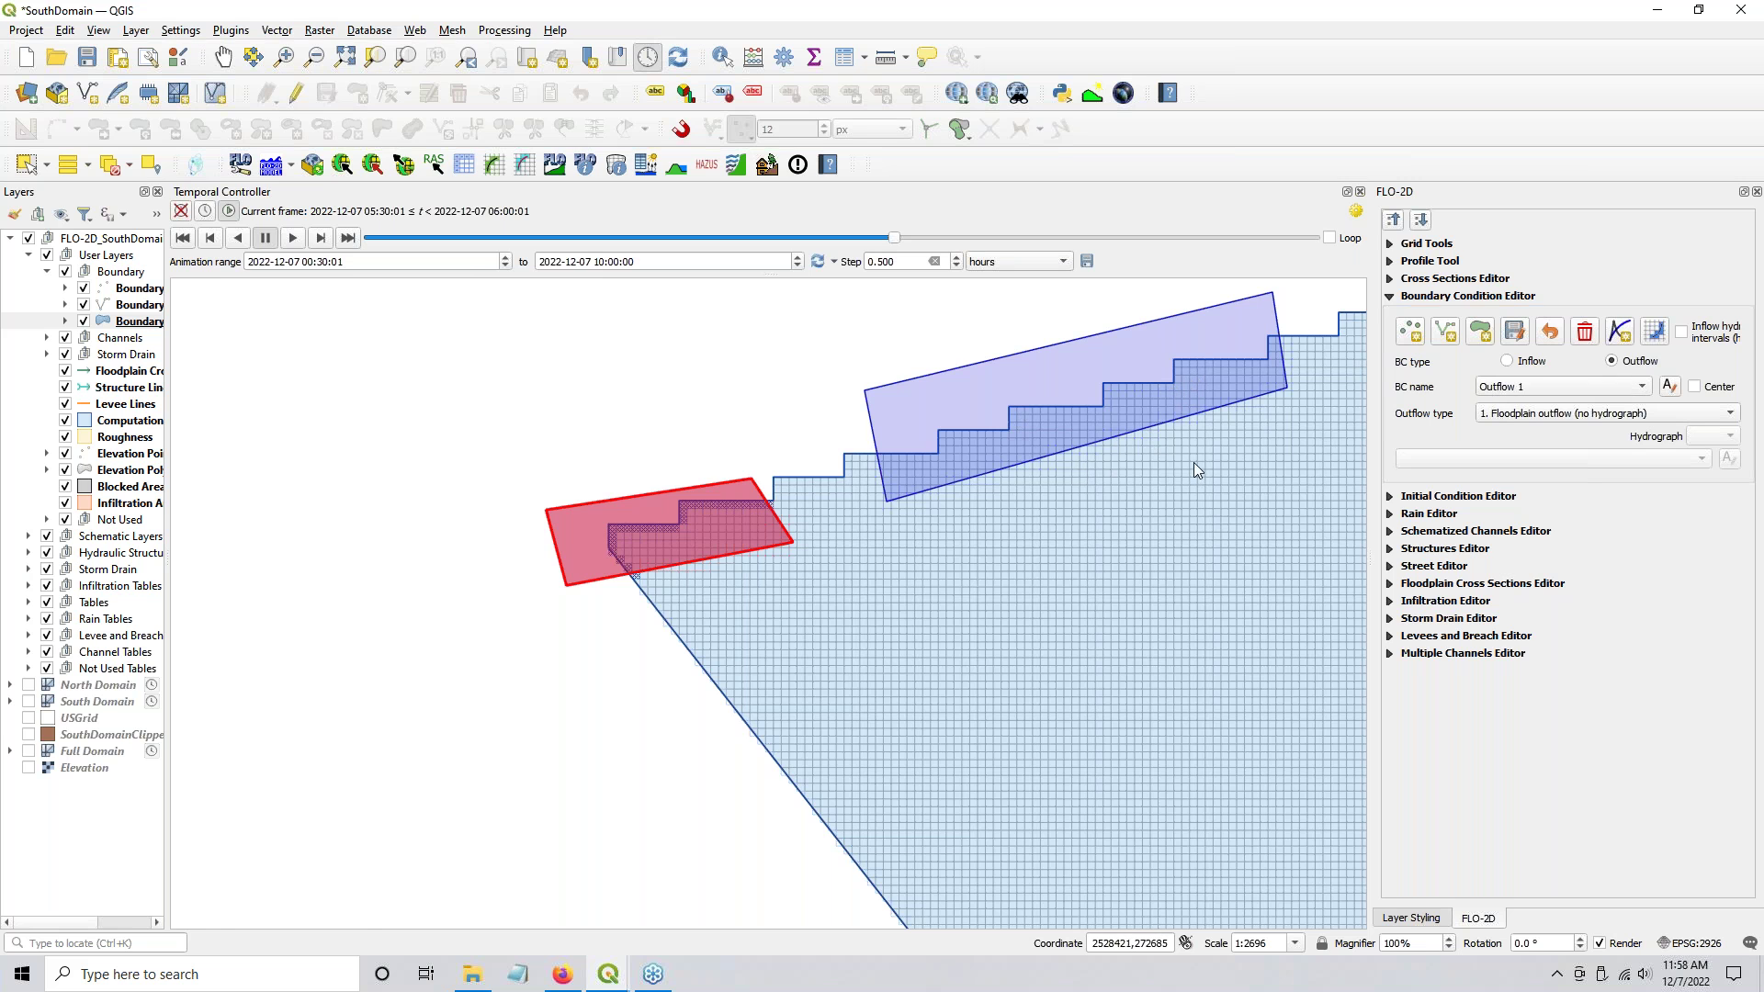
left_click_drag(1038, 526, 831, 596)
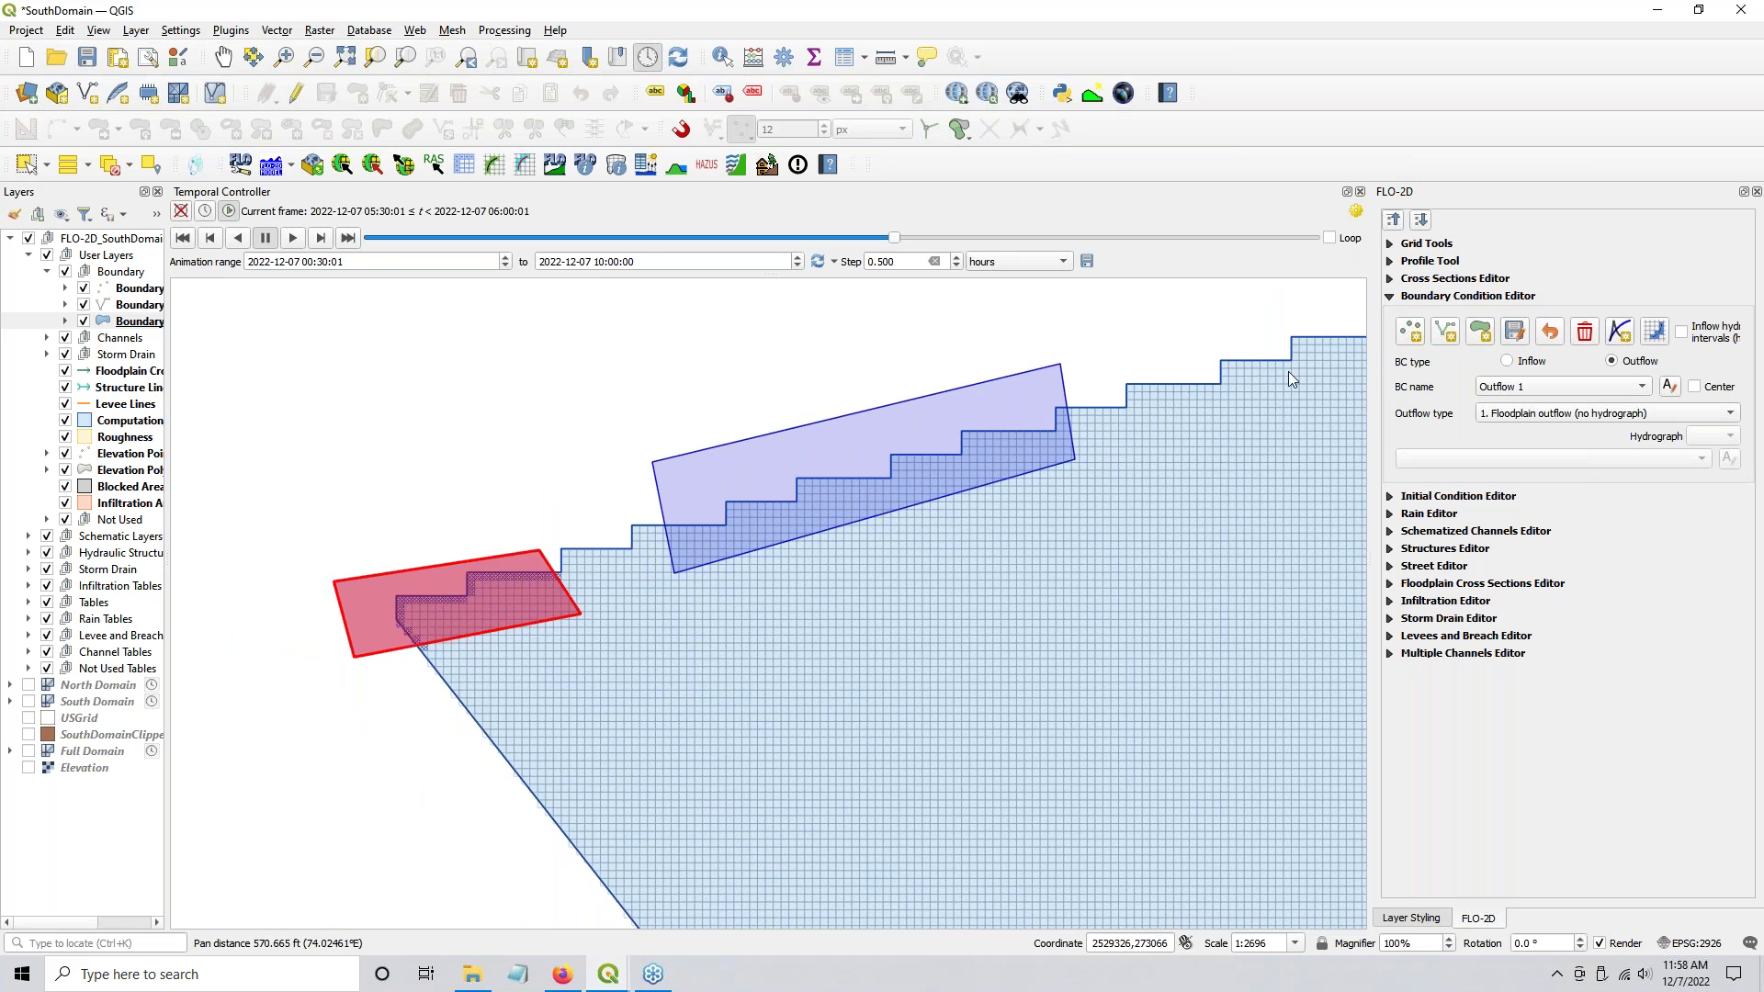
left_click(1539, 389)
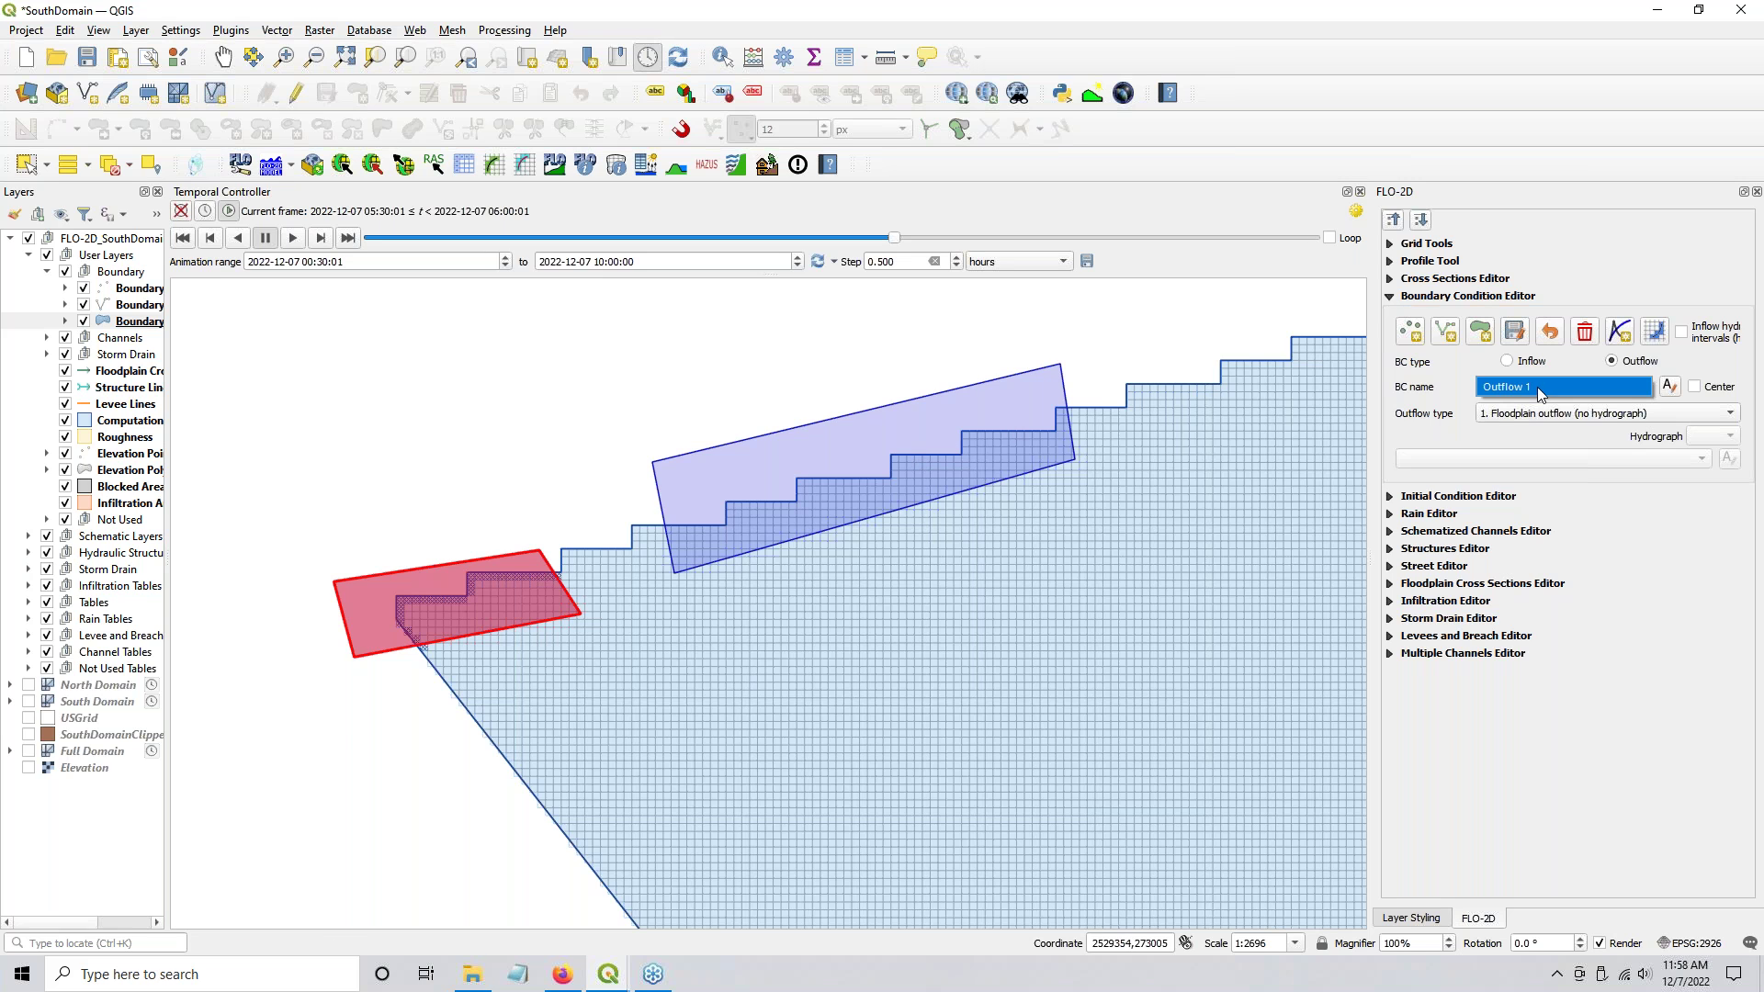
left_click(1536, 388)
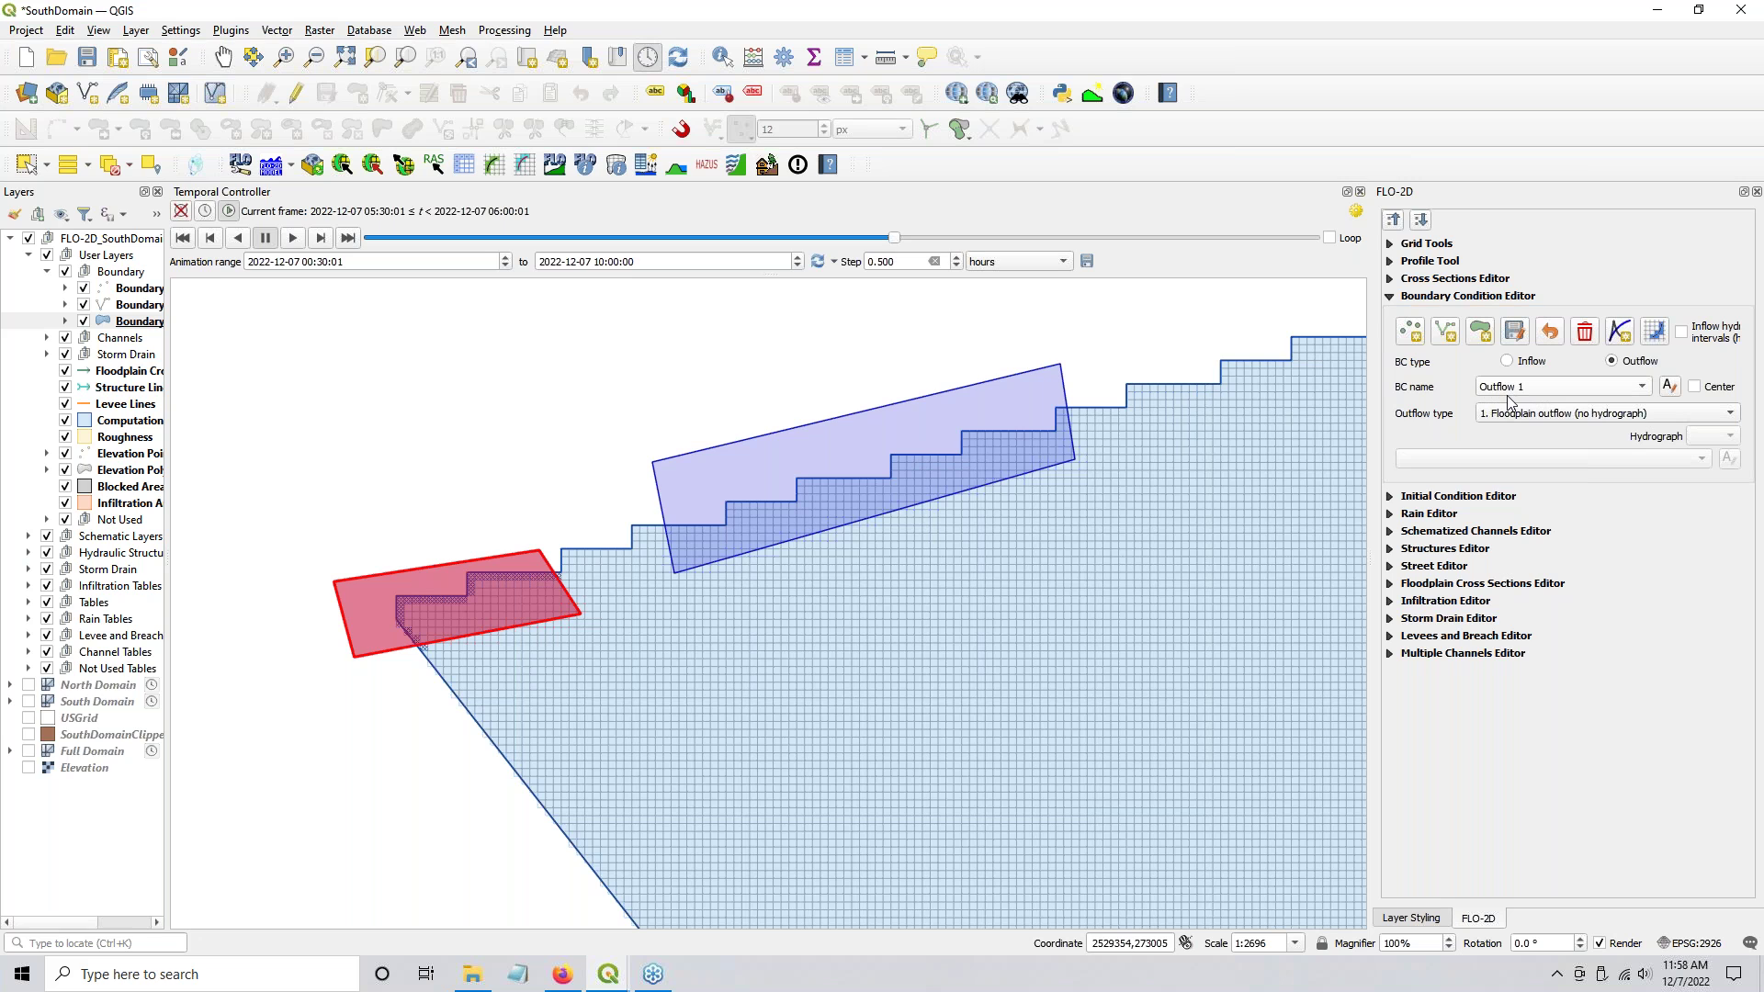
left_click(1509, 398)
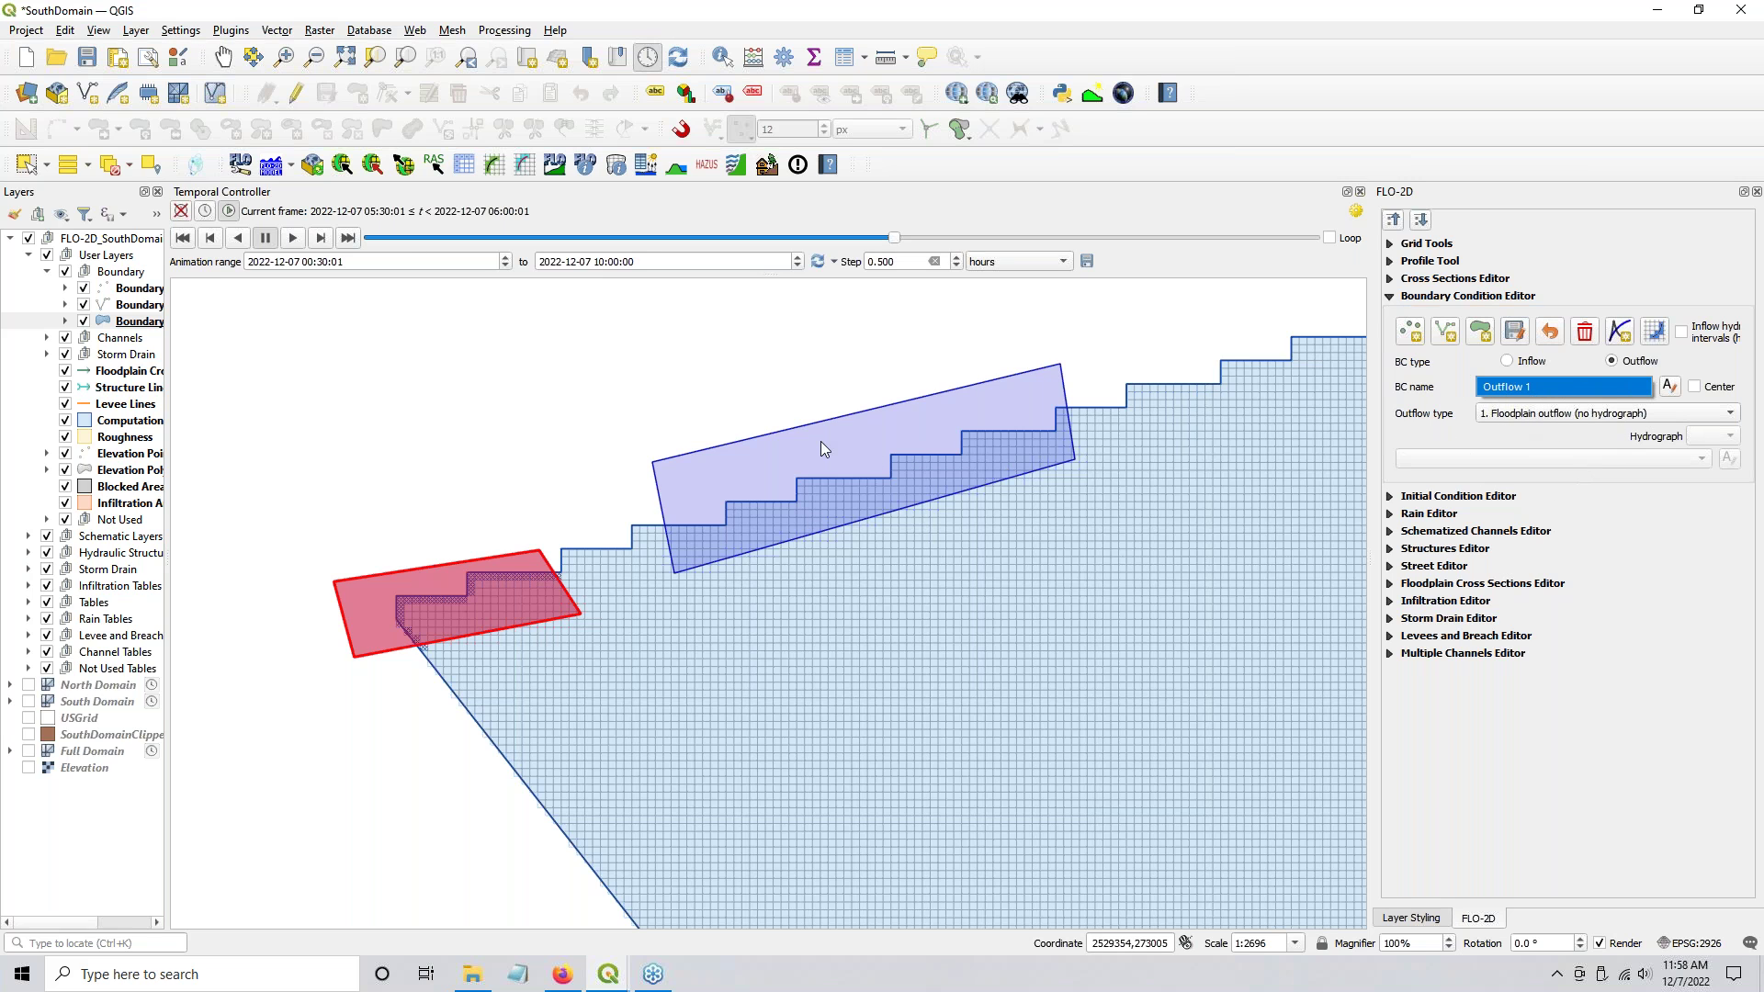
Step: Schematize the boundary conditions from both polygons, overwriting the grid cells already defined
left_click(1654, 334)
left_click(1657, 335)
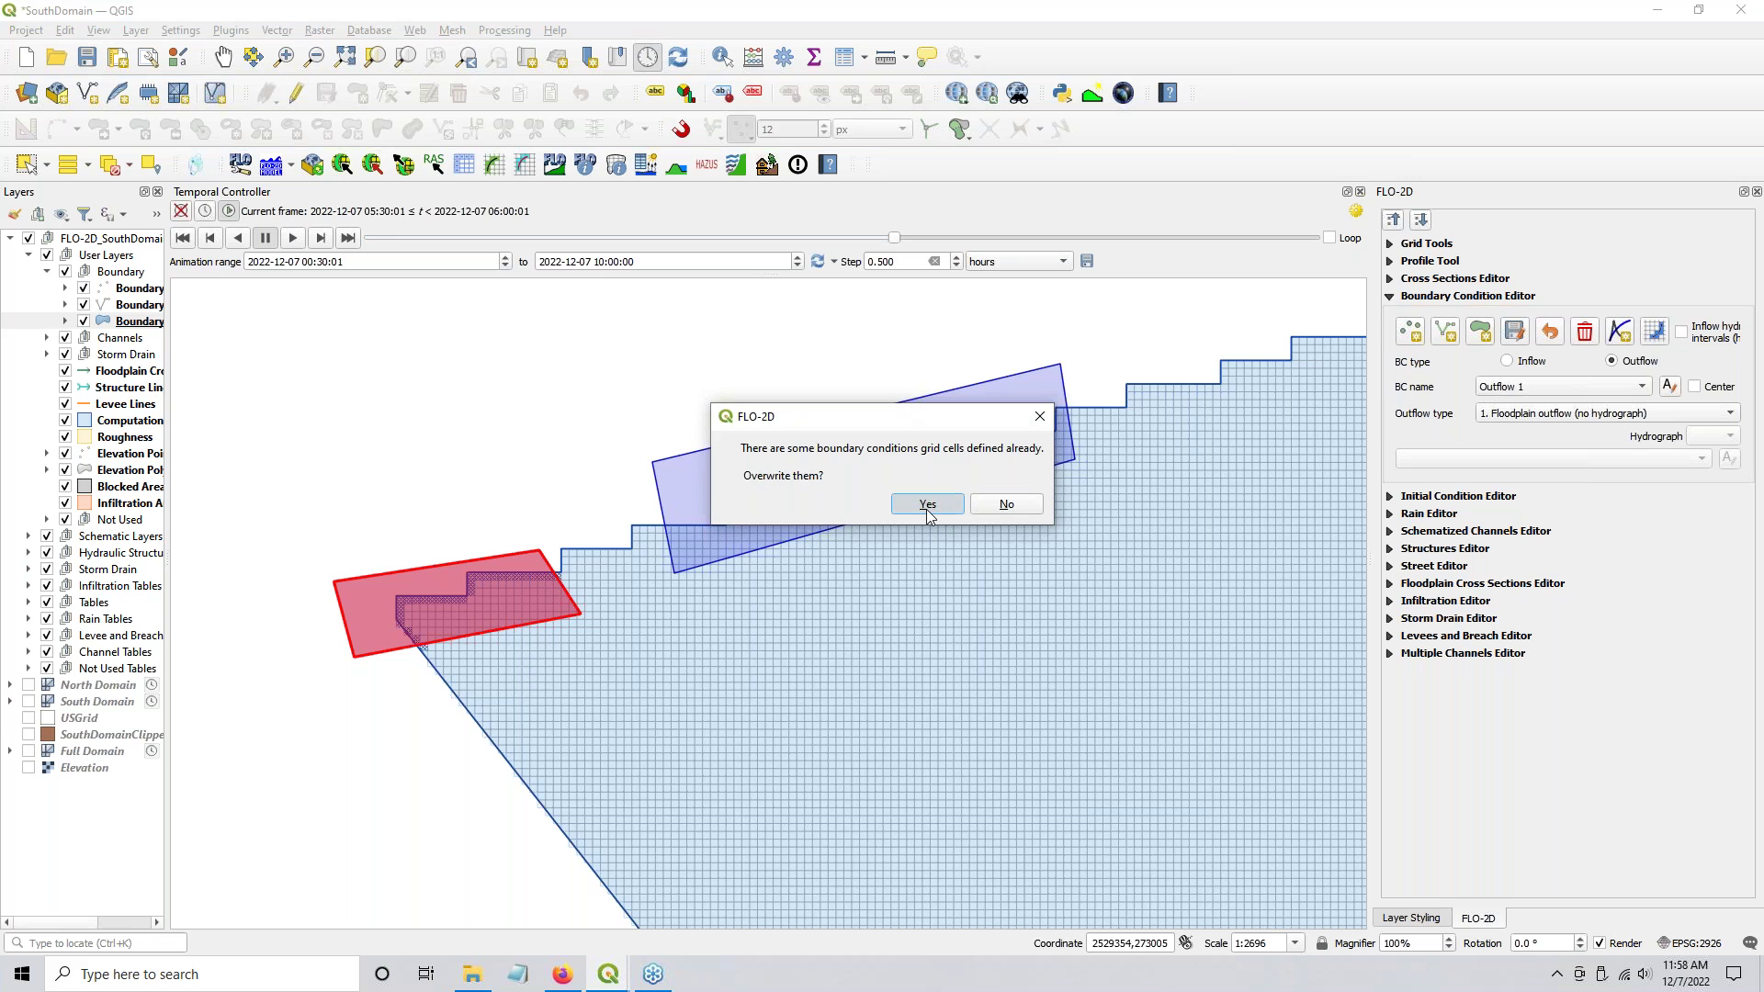
left_click(926, 504)
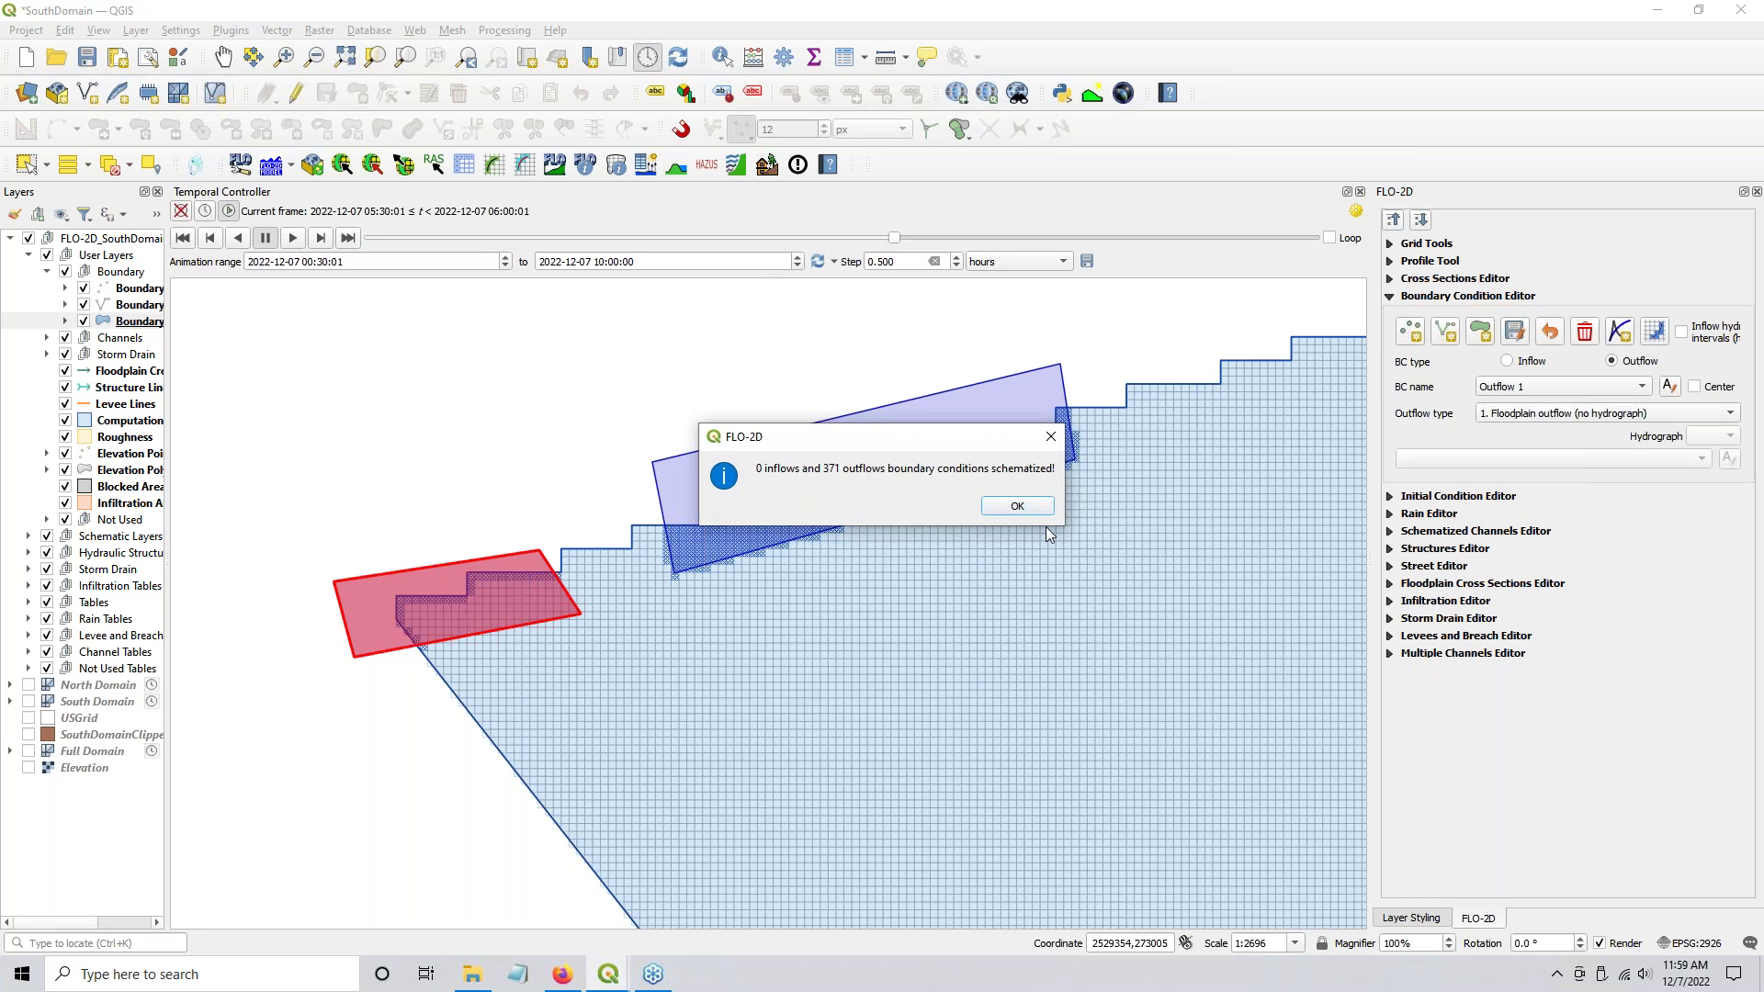
left_click(1017, 505)
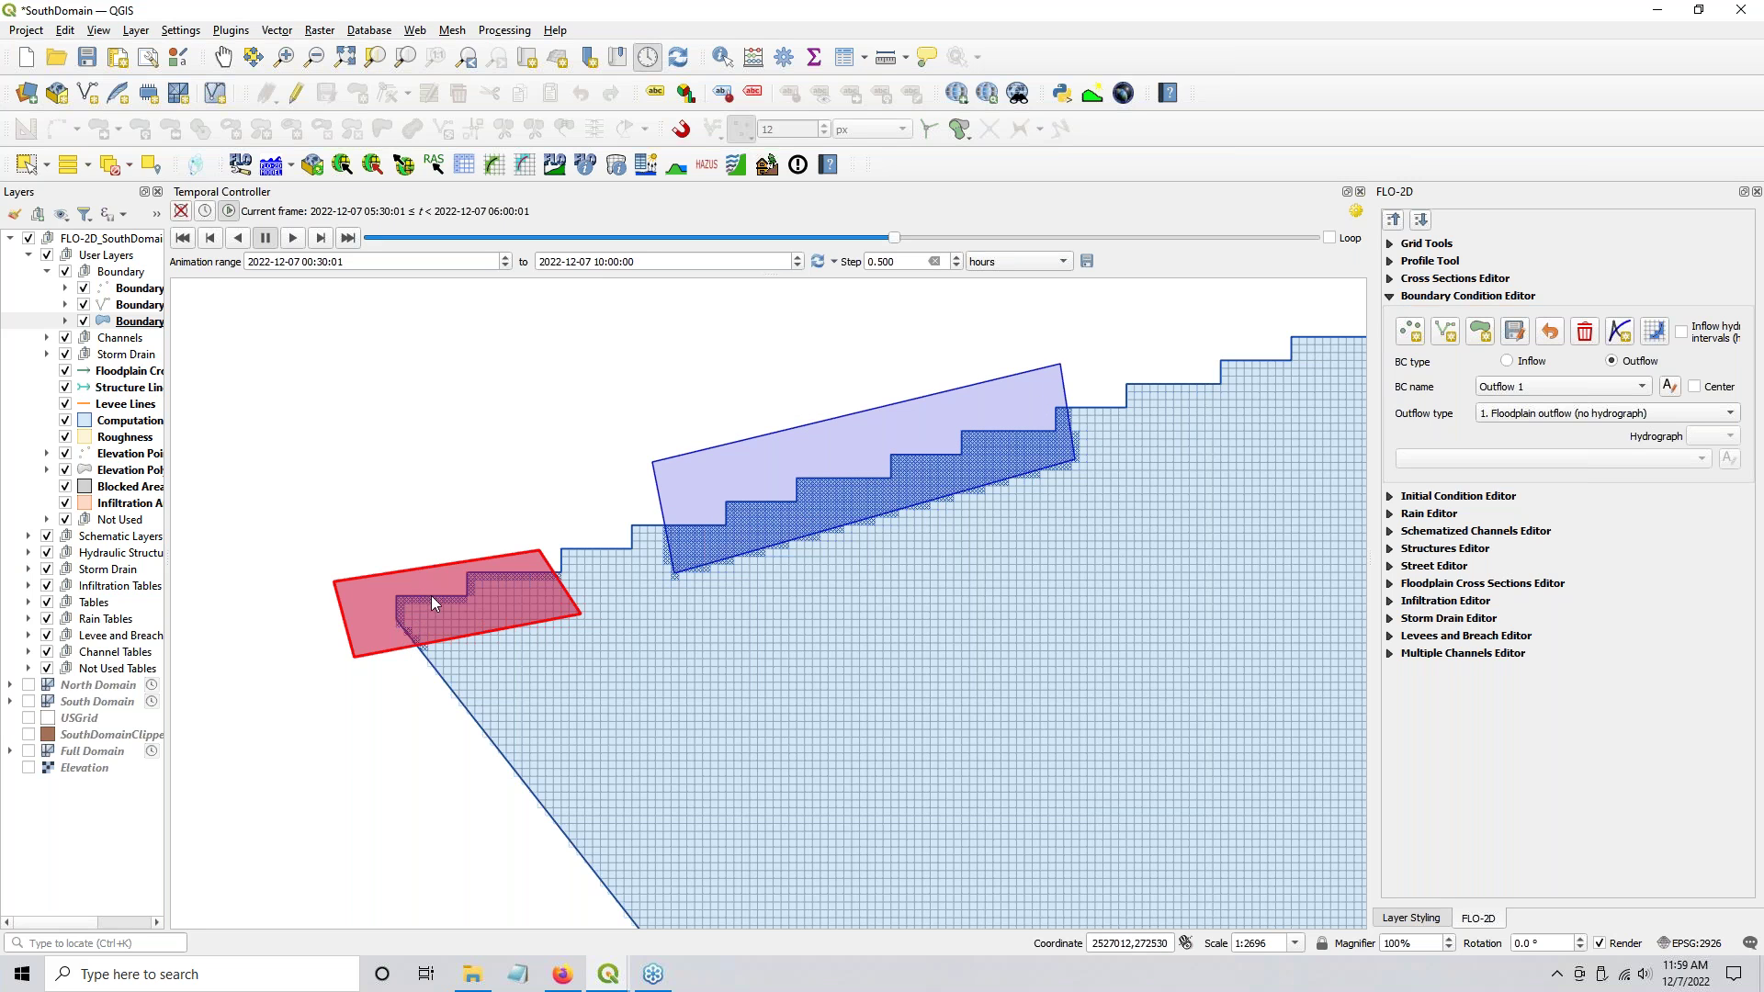
Step: Examine the schematized boundary cells under both polygons and follow the stepped northern edge of the south domain
left_click(488, 569)
scroll(1063, 481, "down", 2)
left_click_drag(1203, 487, 507, 577)
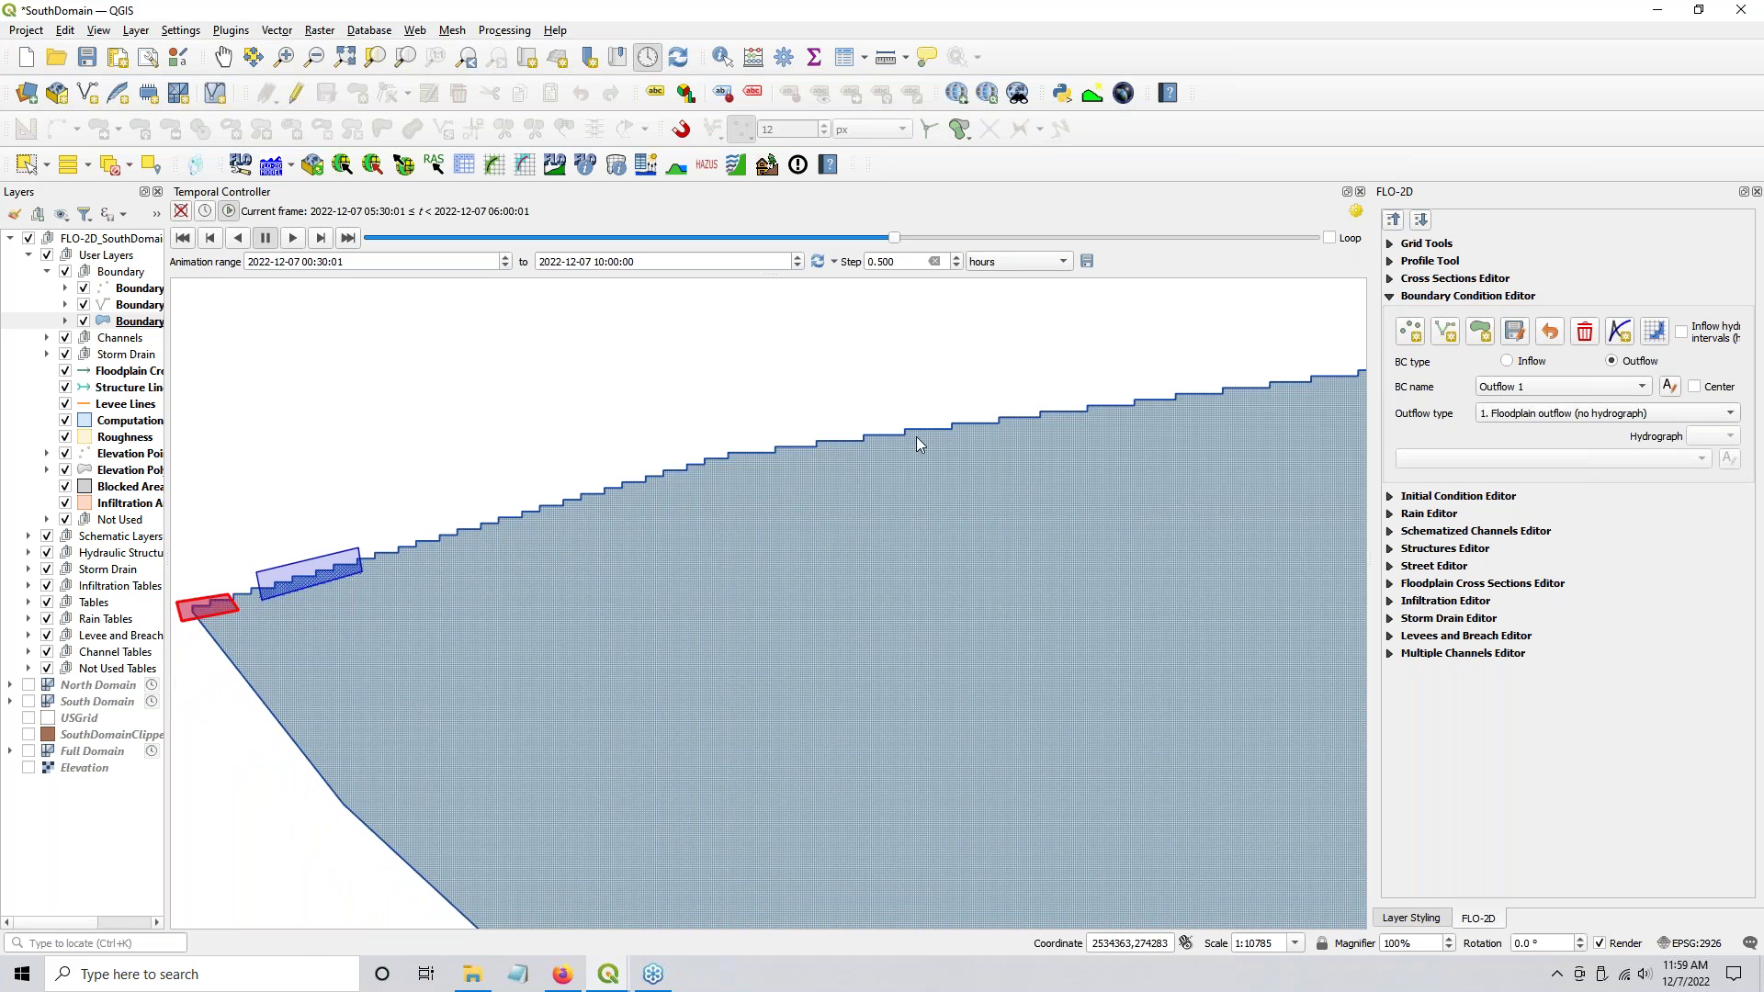
scroll(1187, 520, "down", 3)
left_click_drag(1176, 522, 445, 508)
scroll(926, 540, "up", 2)
left_click_drag(472, 606, 760, 579)
left_click_drag(539, 676, 1173, 500)
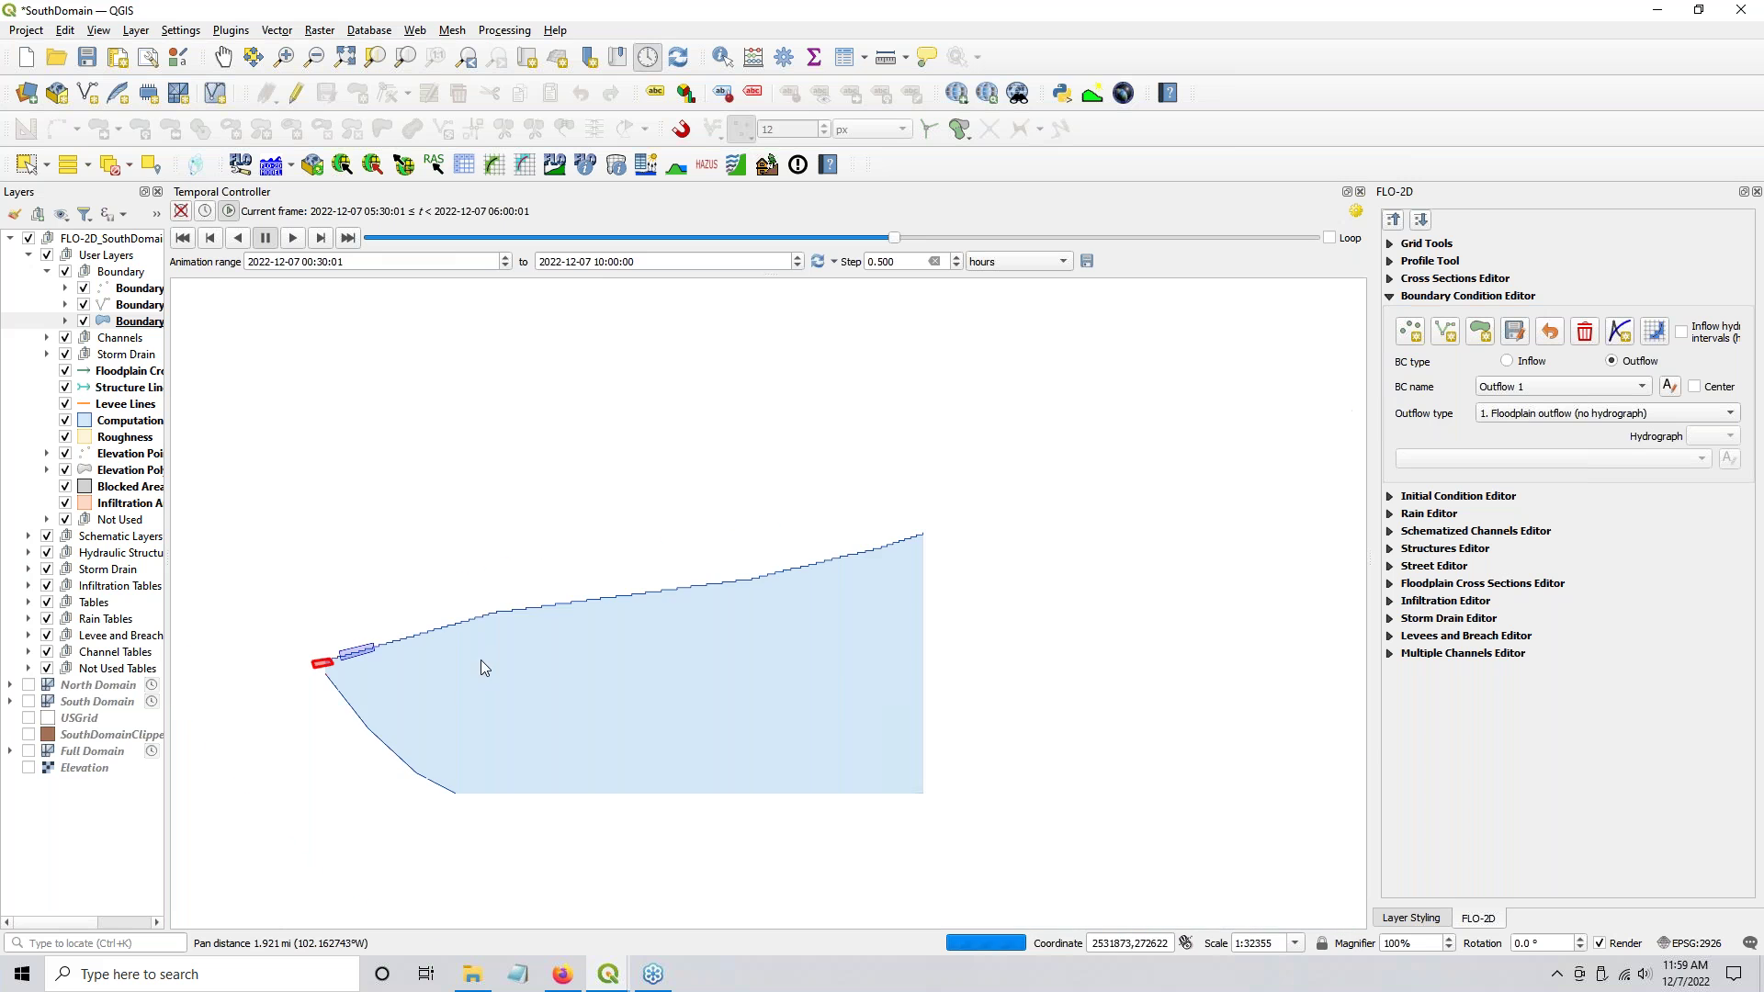
scroll(346, 684, "up", 1)
left_click_drag(419, 621, 688, 633)
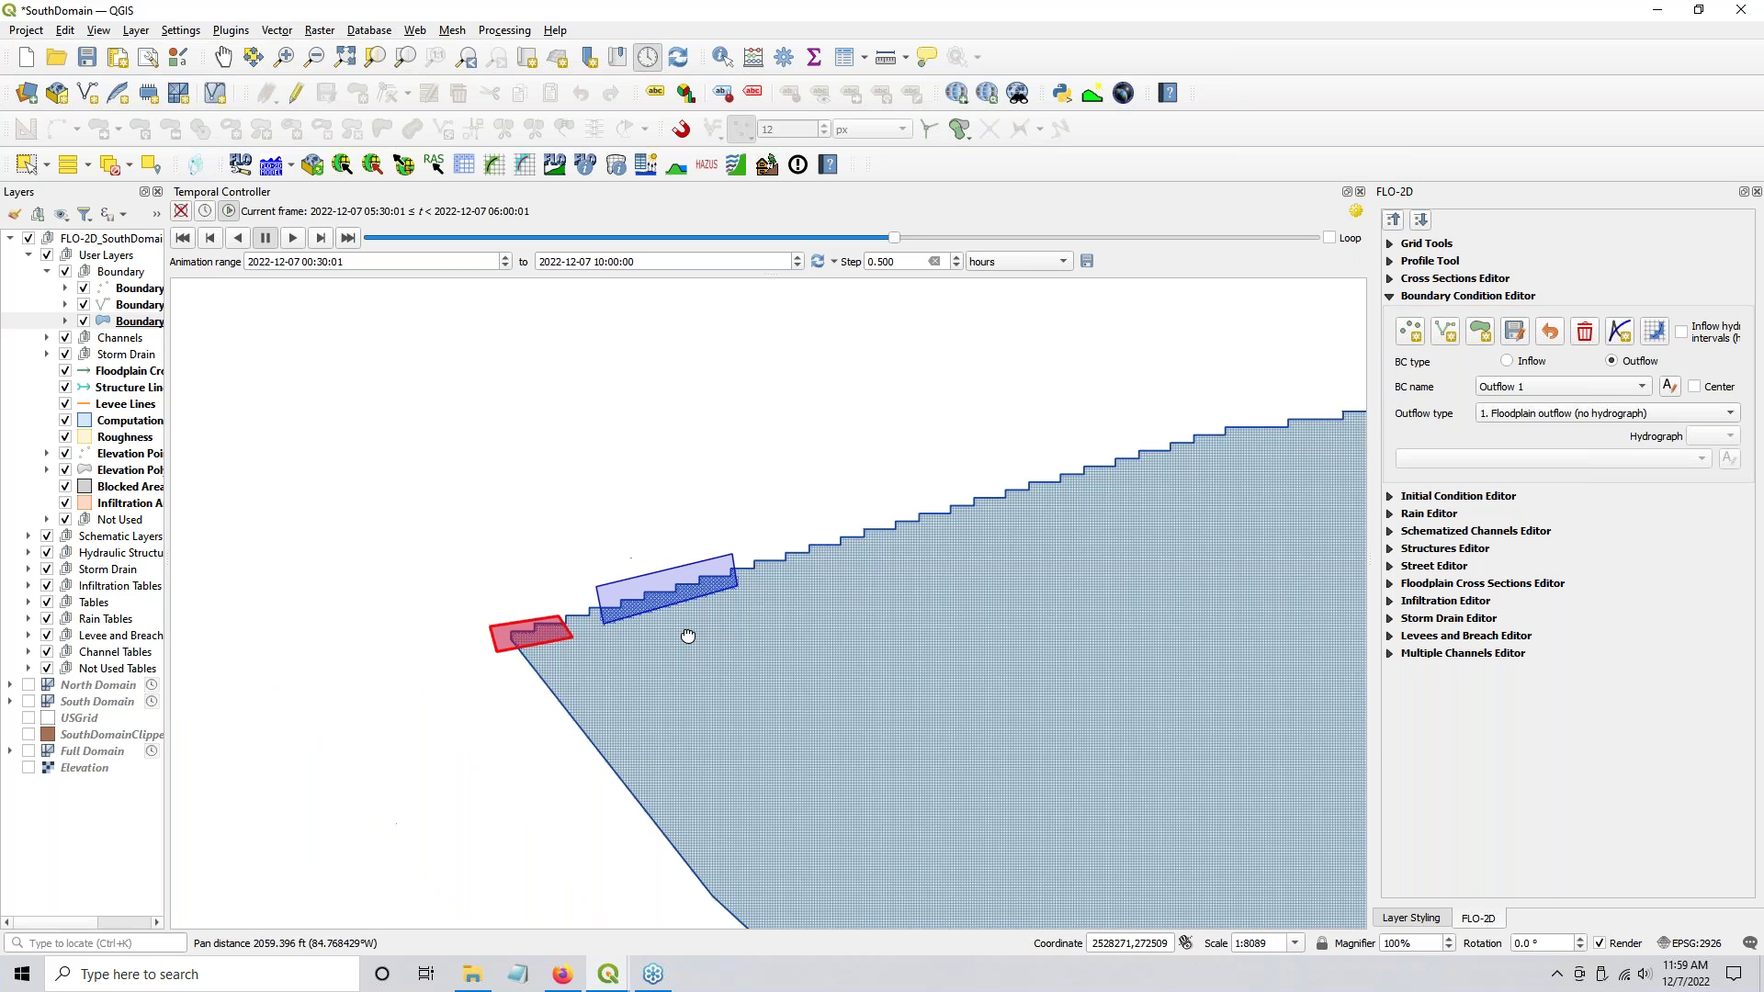
scroll(522, 639, "up", 2)
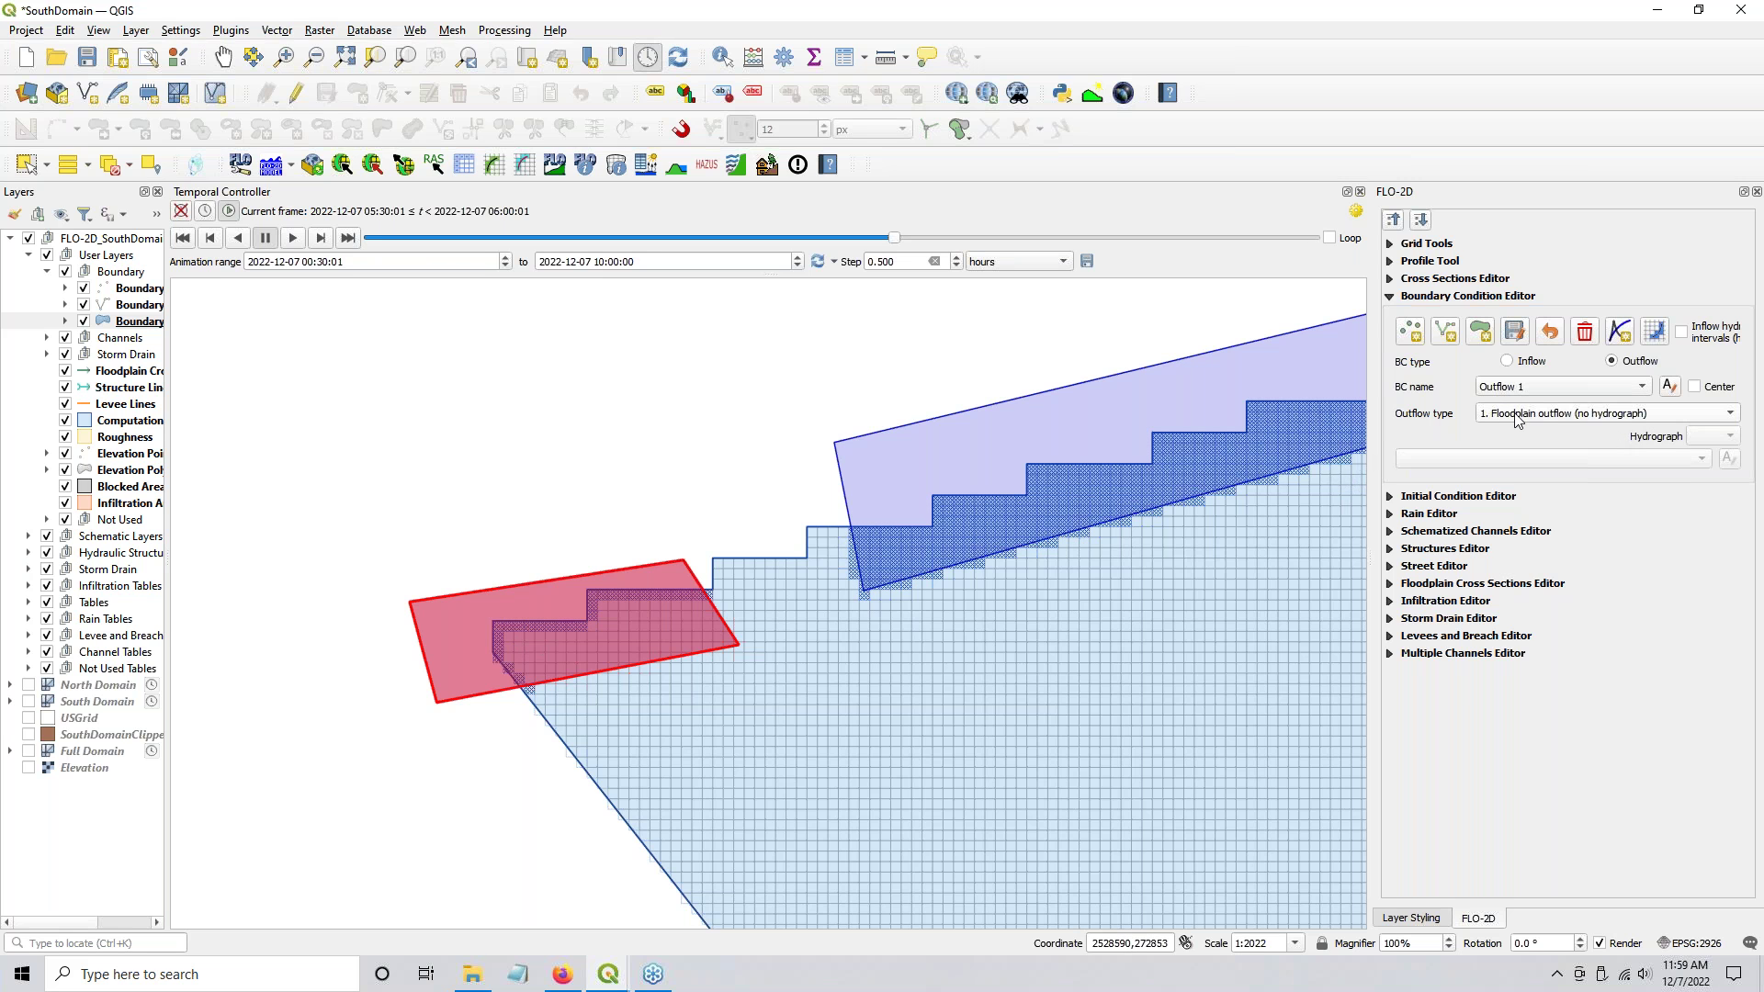
Step: Delete the newly drawn boundary condition polygon on the stepped edge and save the layer edits
scroll(679, 538, "down", 1)
left_click(631, 525)
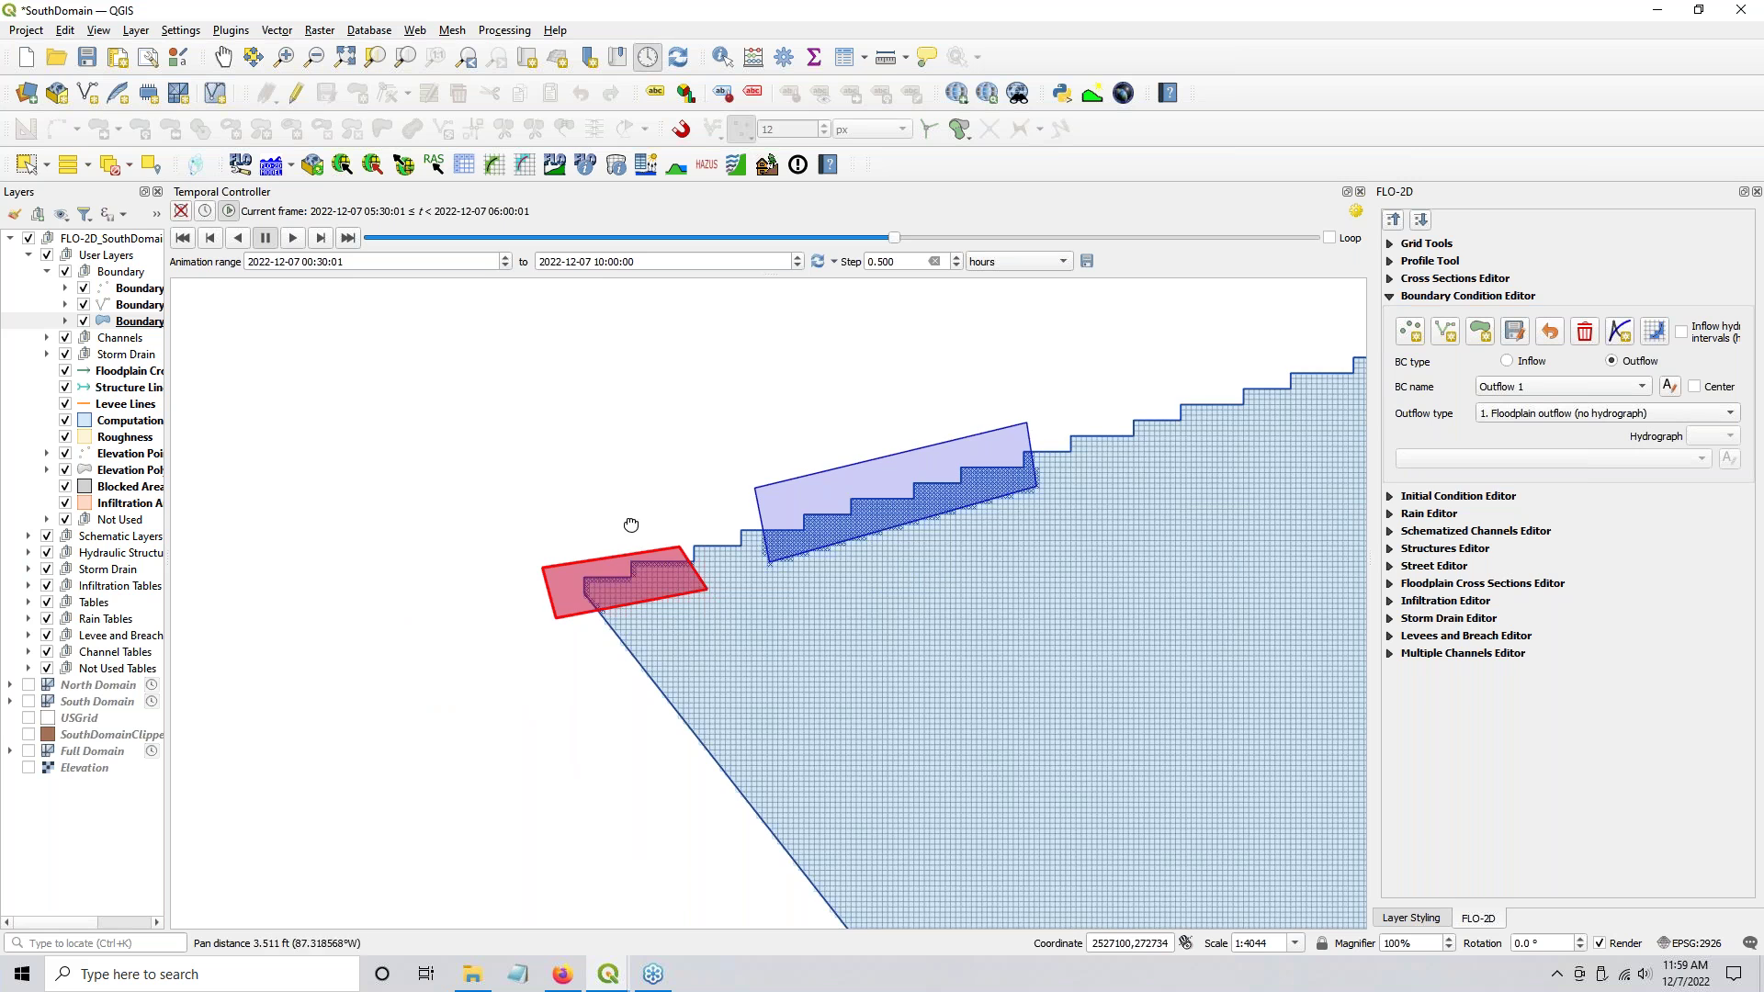
left_click_drag(631, 524, 457, 460)
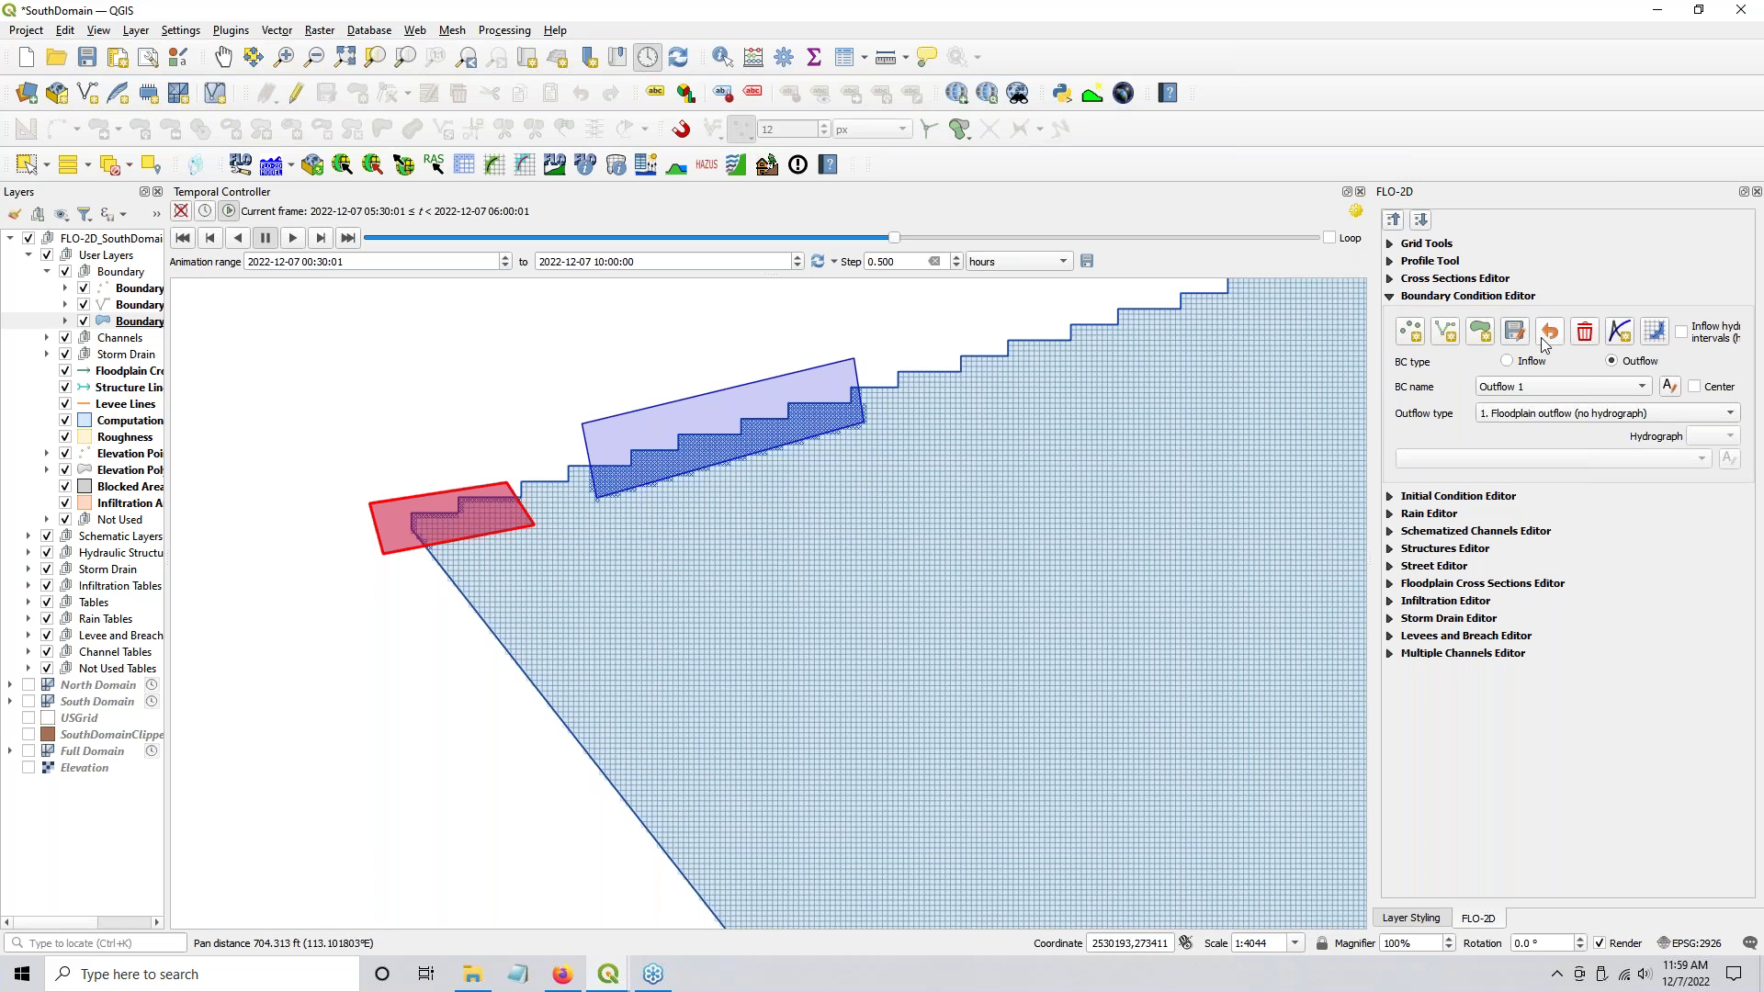
left_click(304, 95)
left_click(28, 163)
left_click(720, 421)
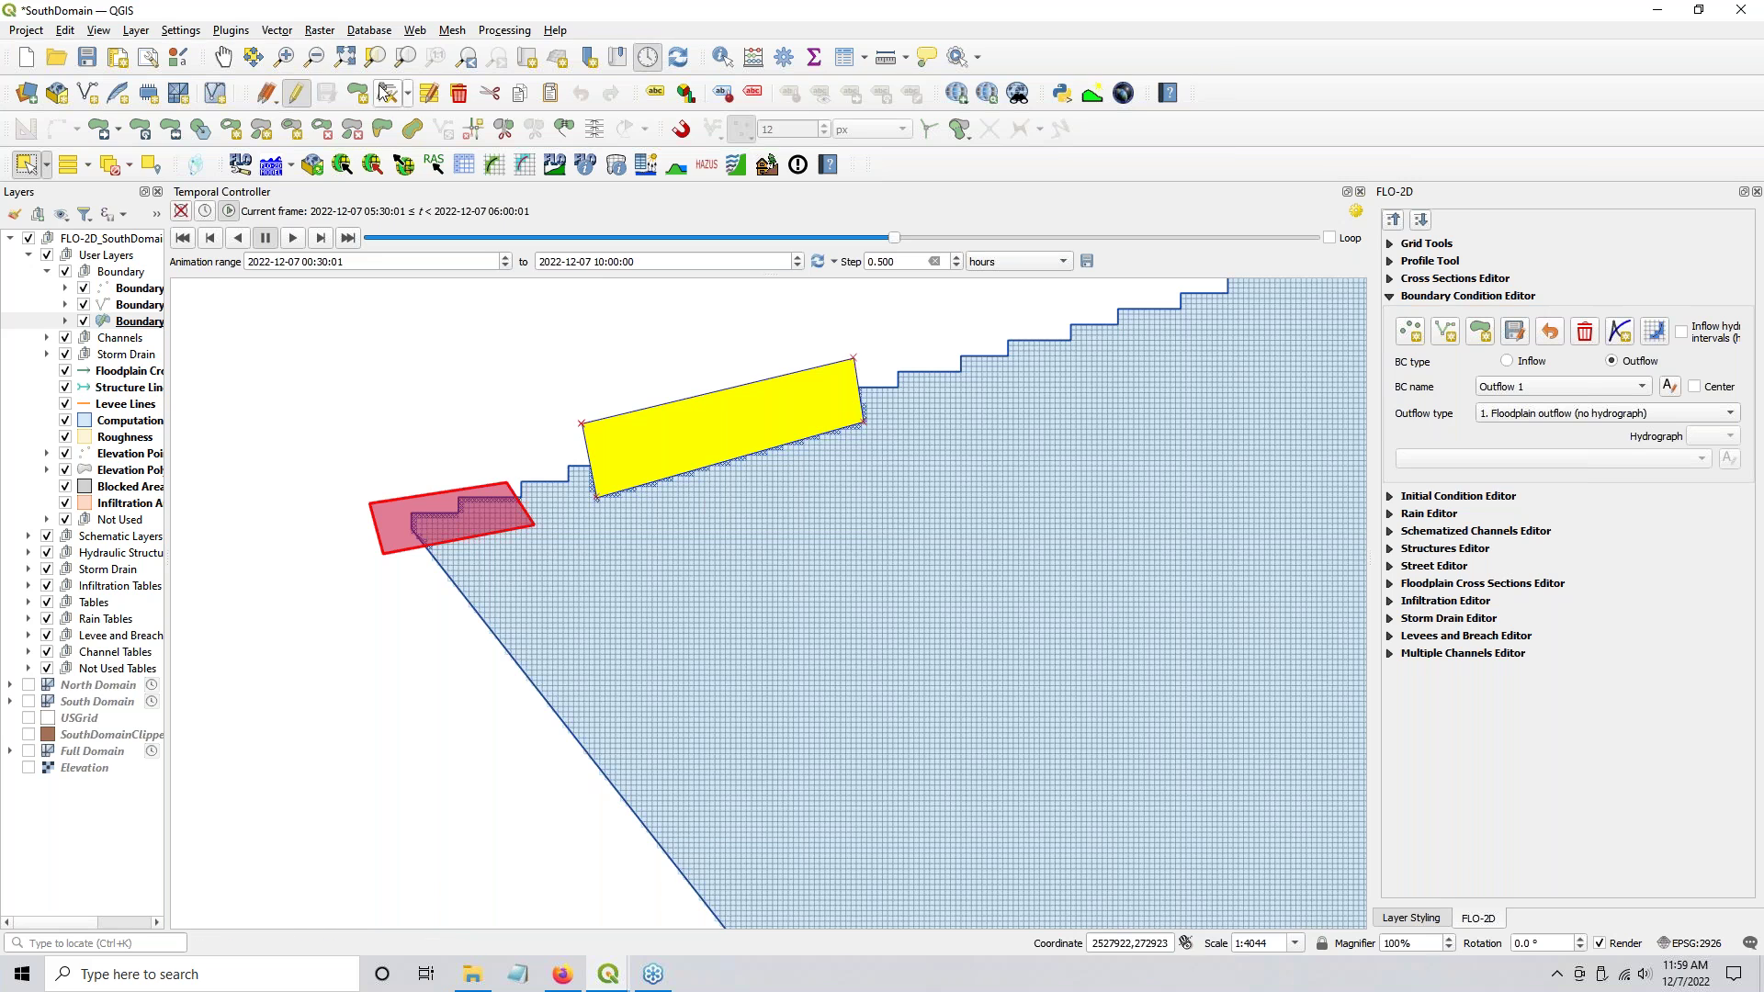
left_click(458, 93)
left_click(318, 95)
left_click(307, 89)
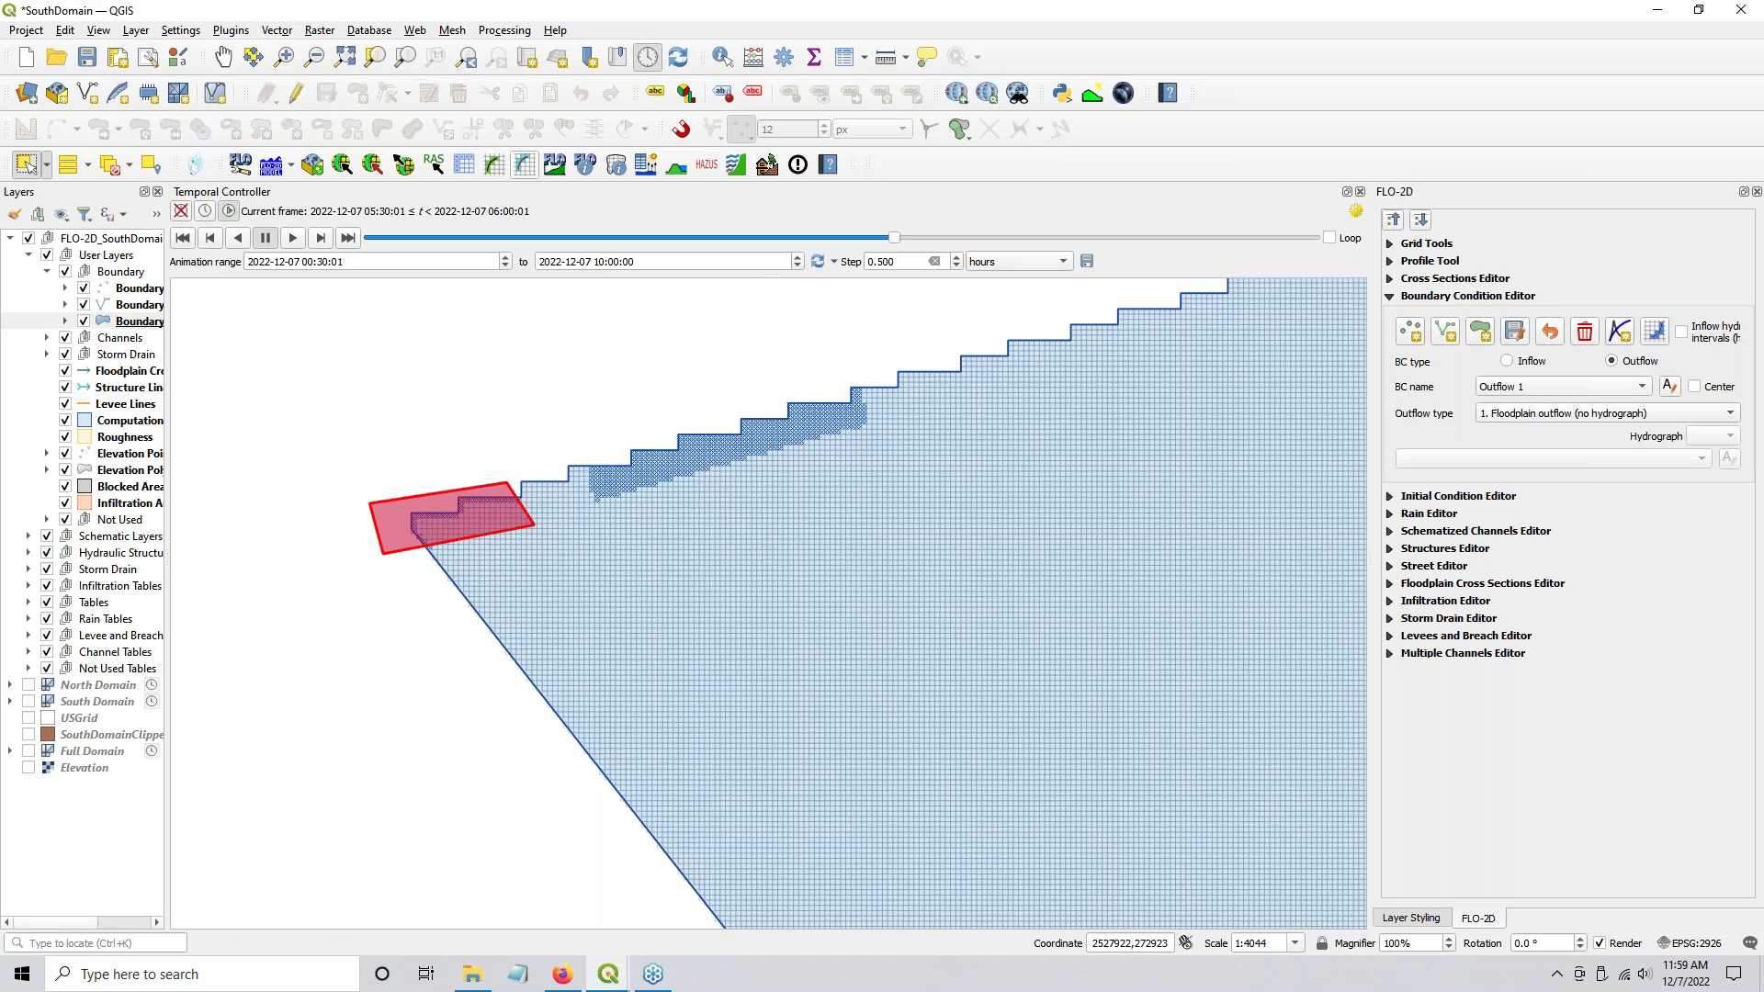
Step: Schematize the boundary conditions again from the remaining western corner polygon, overwriting the existing boundary cells
left_click(1666, 331)
left_click(956, 504)
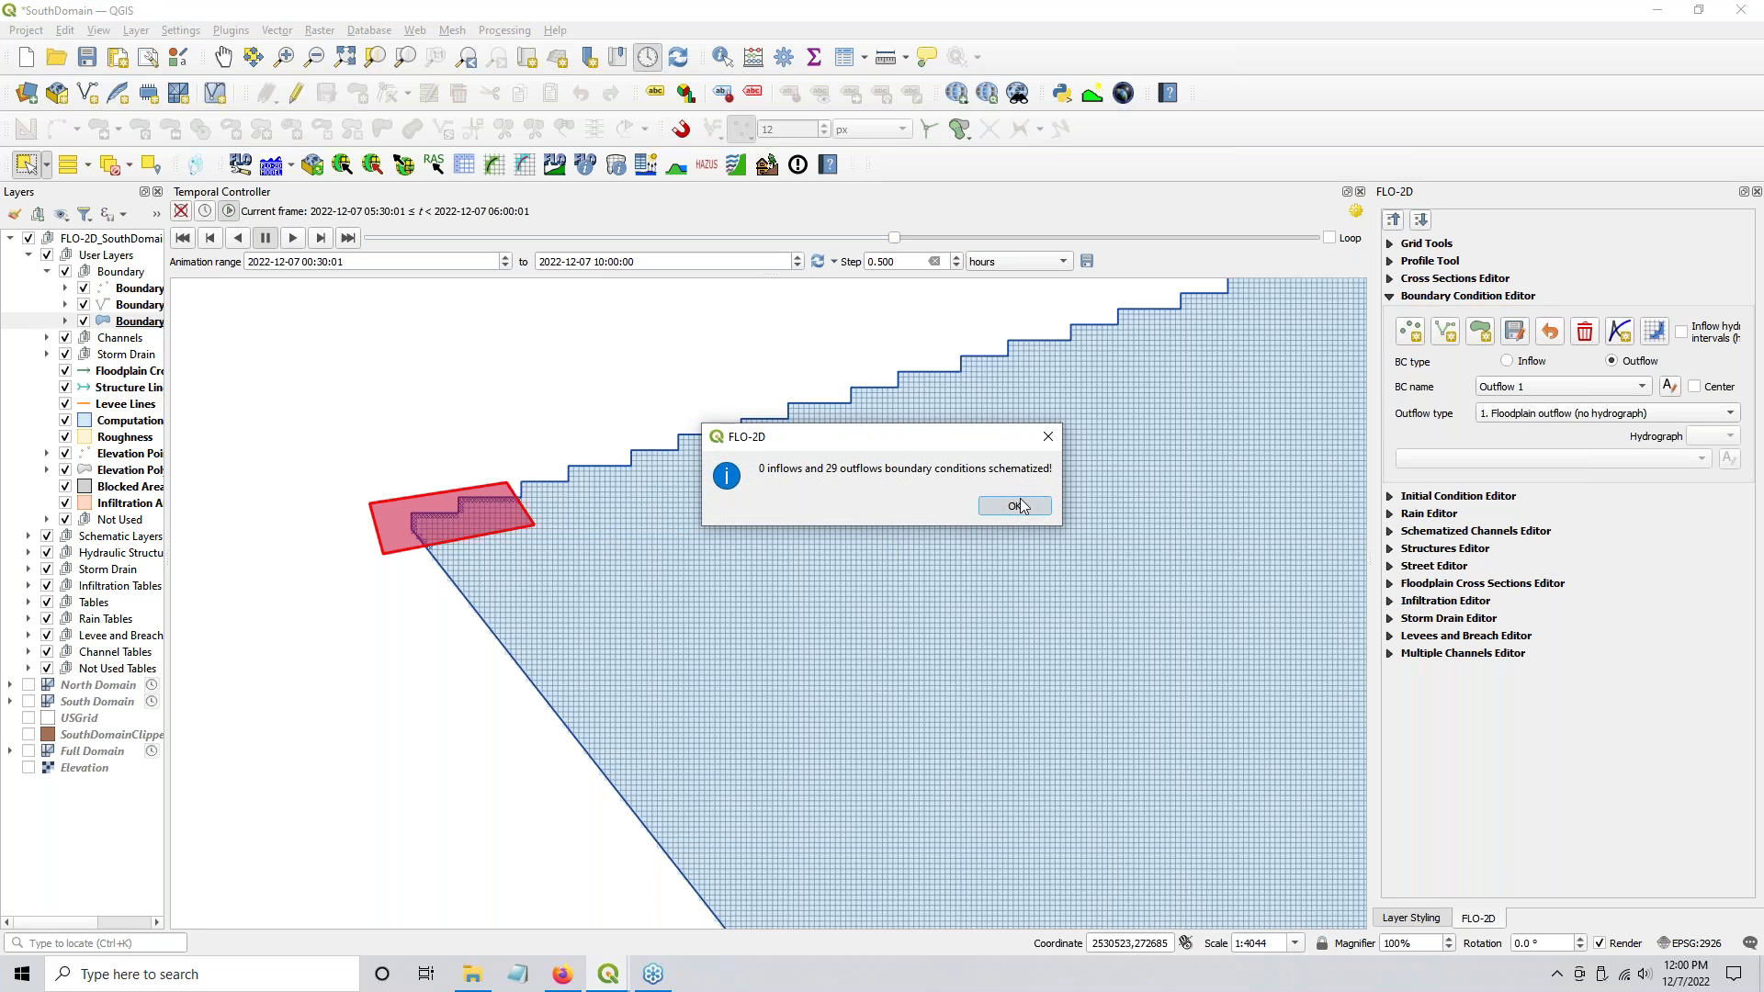
left_click(1020, 505)
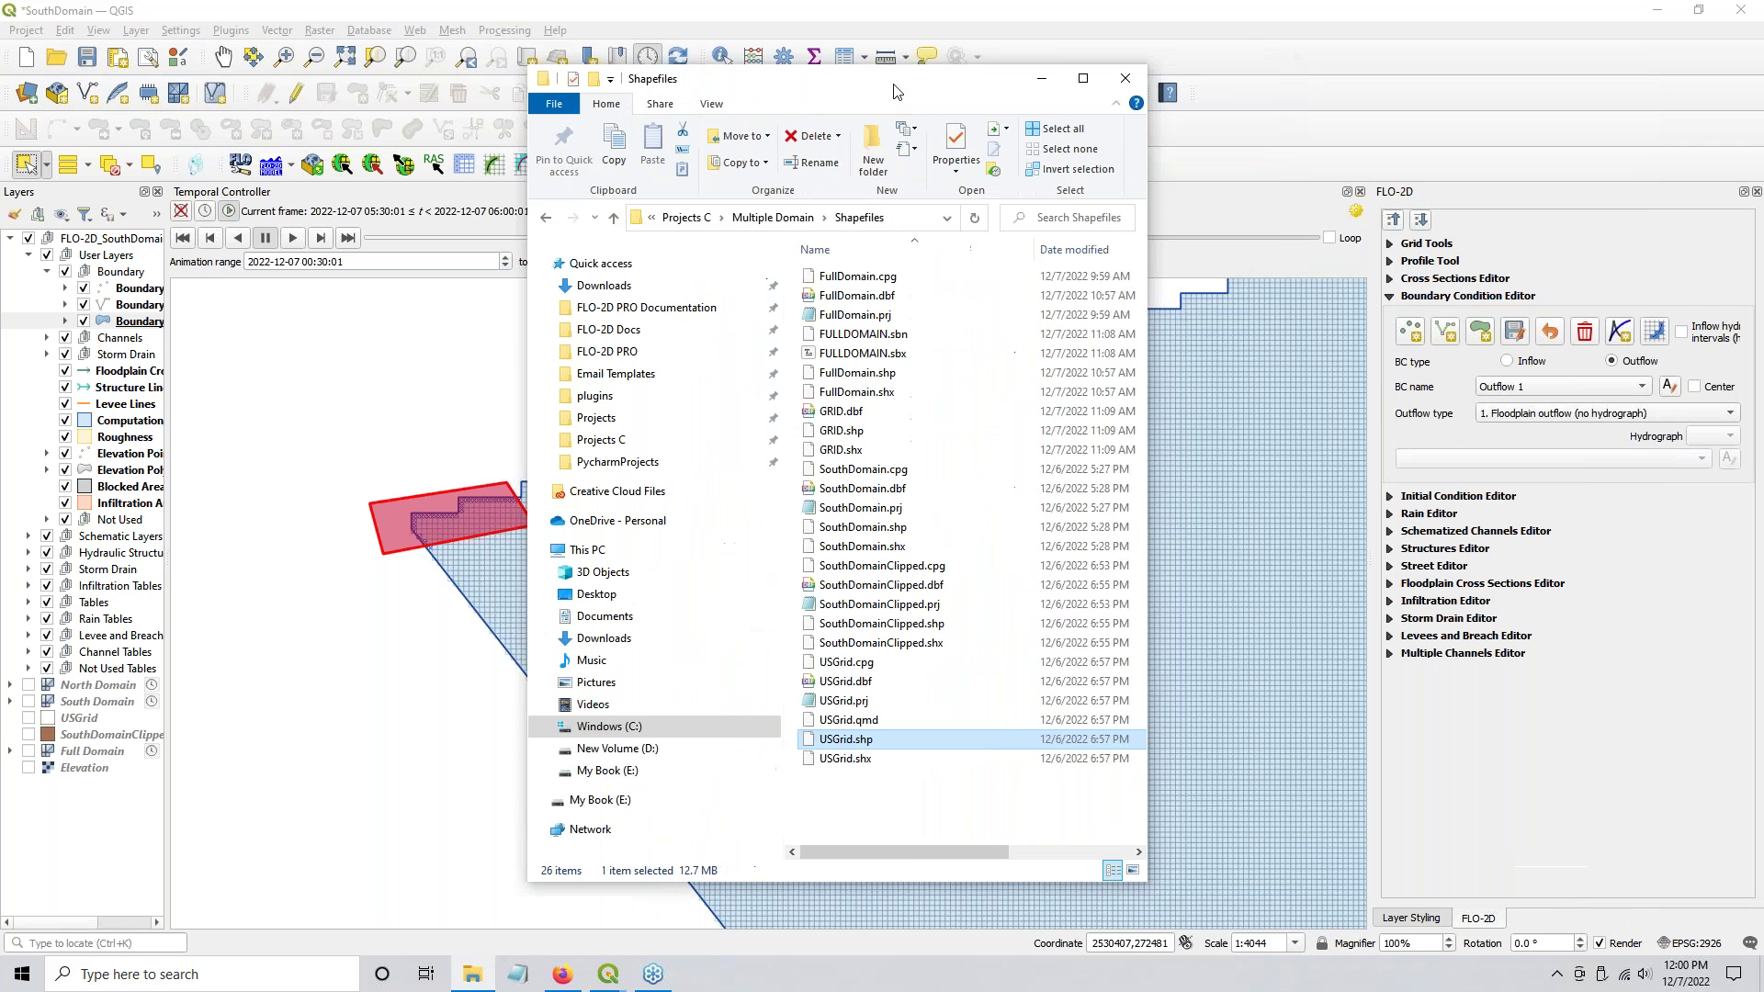
Step: In File Explorer, create a folder named SouthCadpts inside the Multiple Domain folder, then return to QGIS
left_click(698, 223)
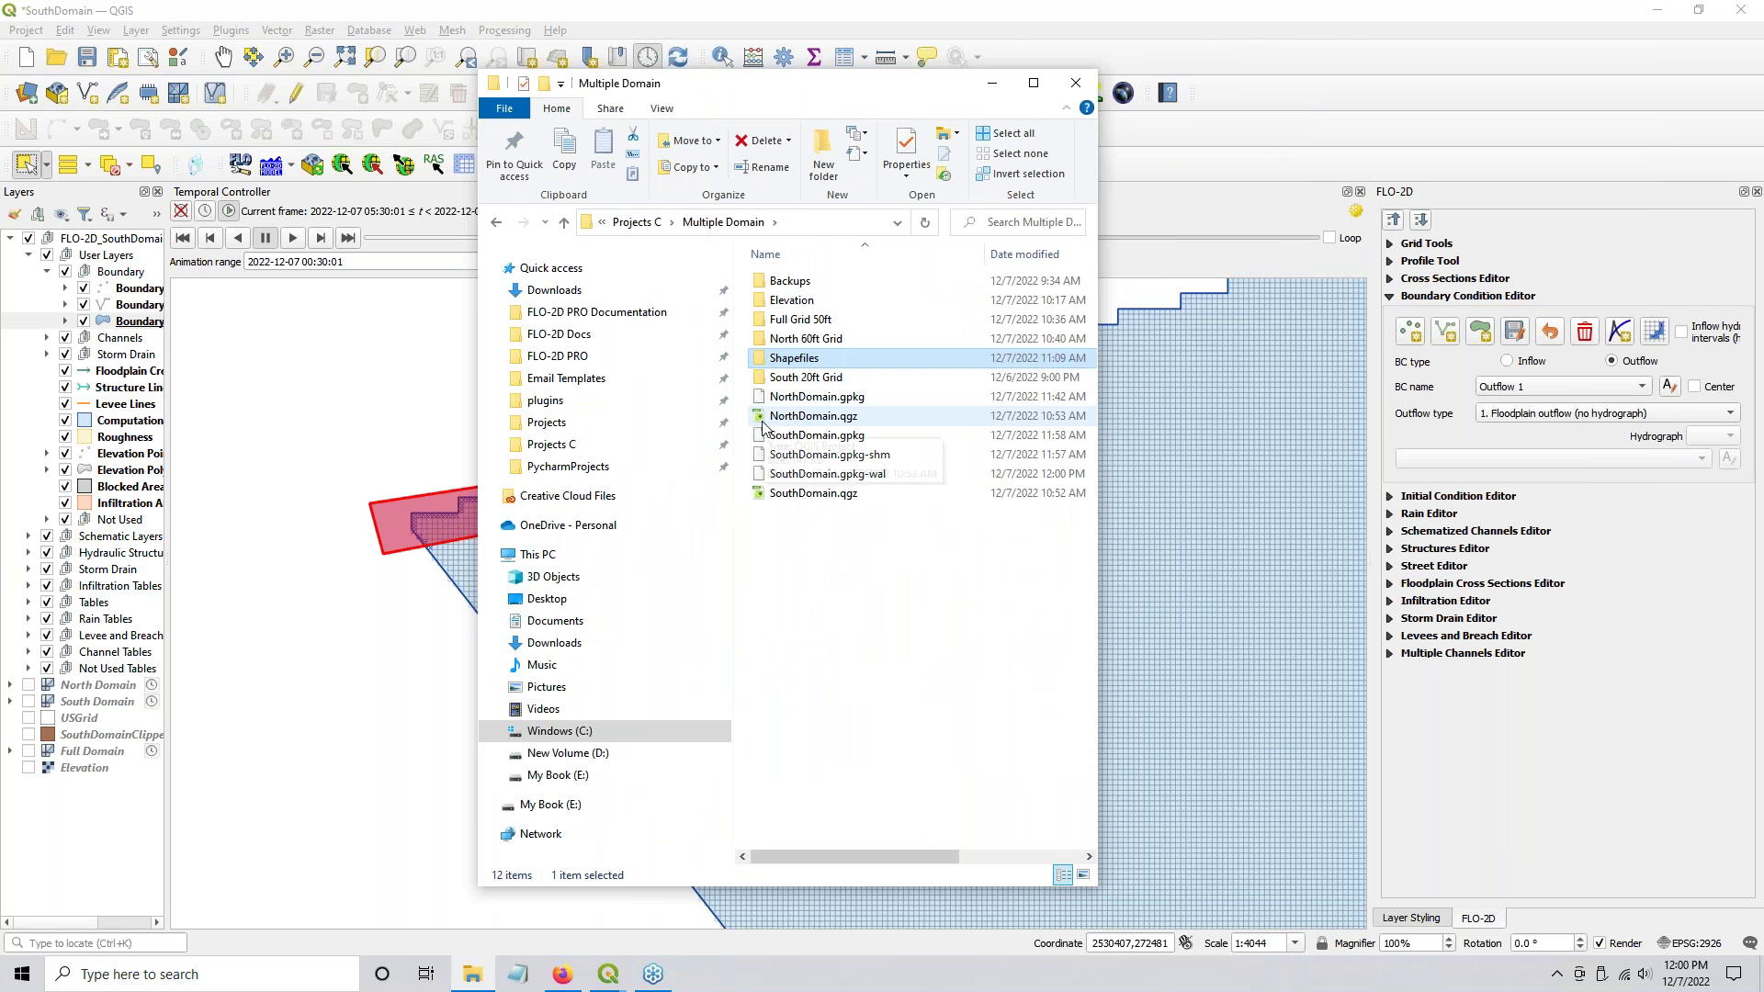
left_click(822, 156)
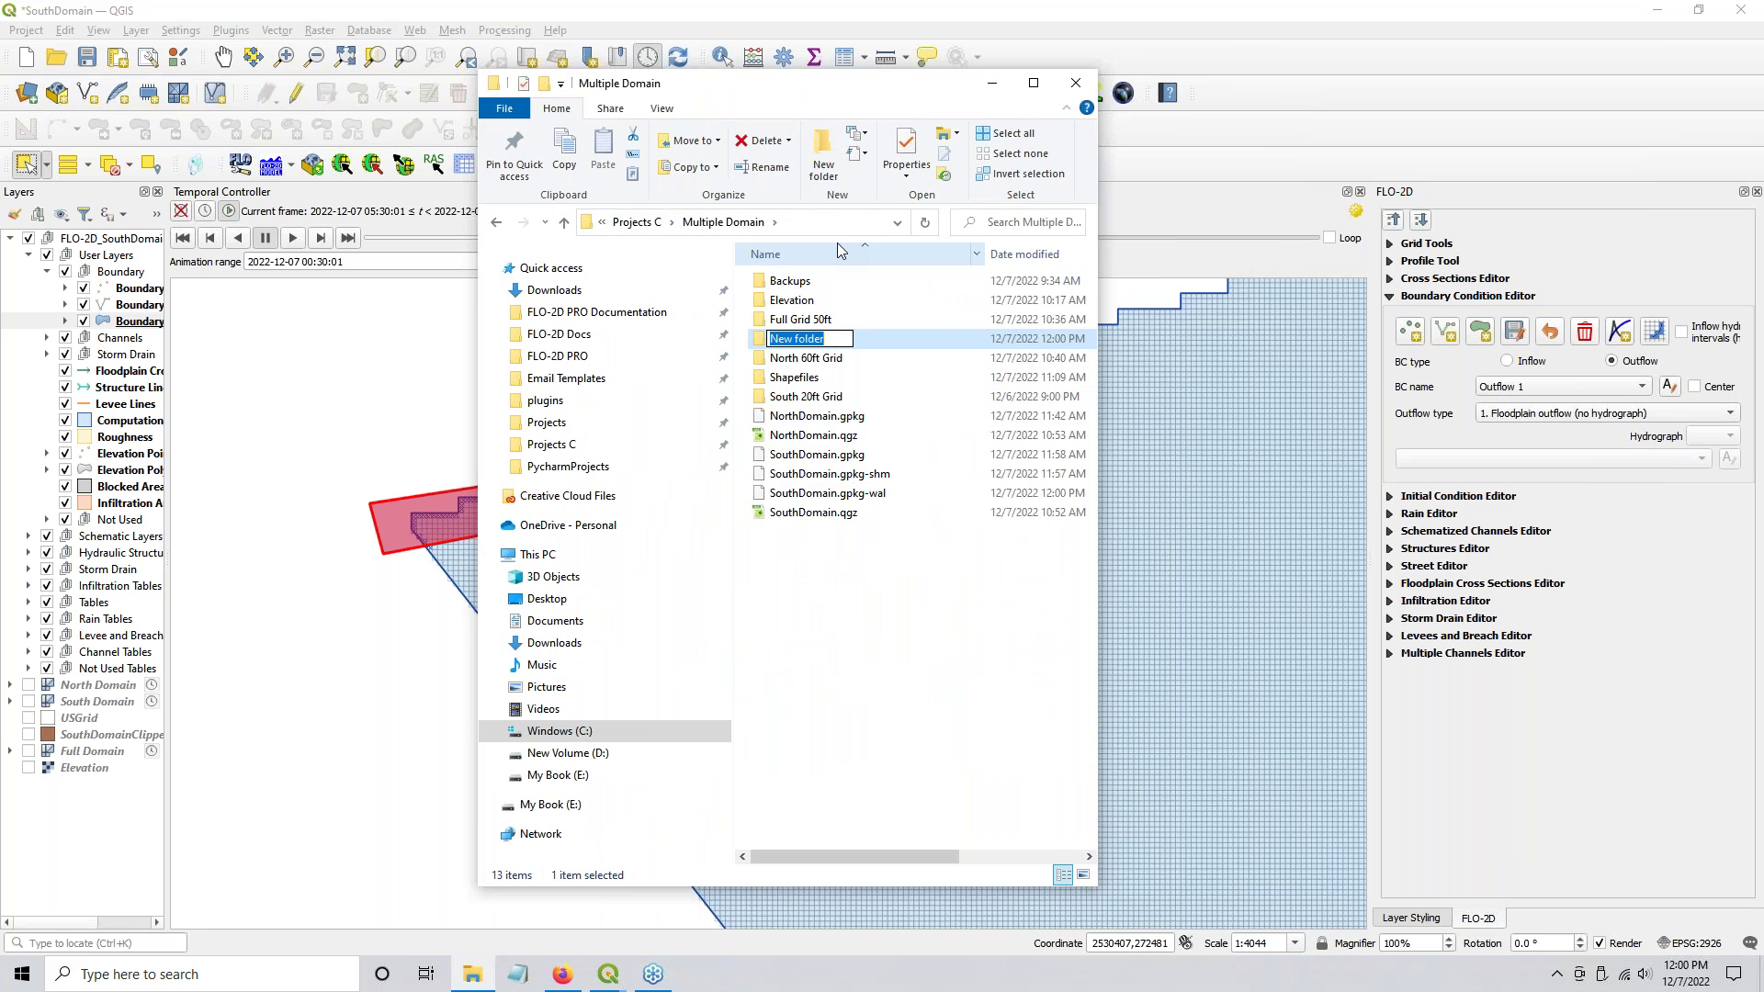
type("Soth")
key("BackSpace")
key("BackSpace")
type("uthCap")
key("BackSpace")
type("dpts")
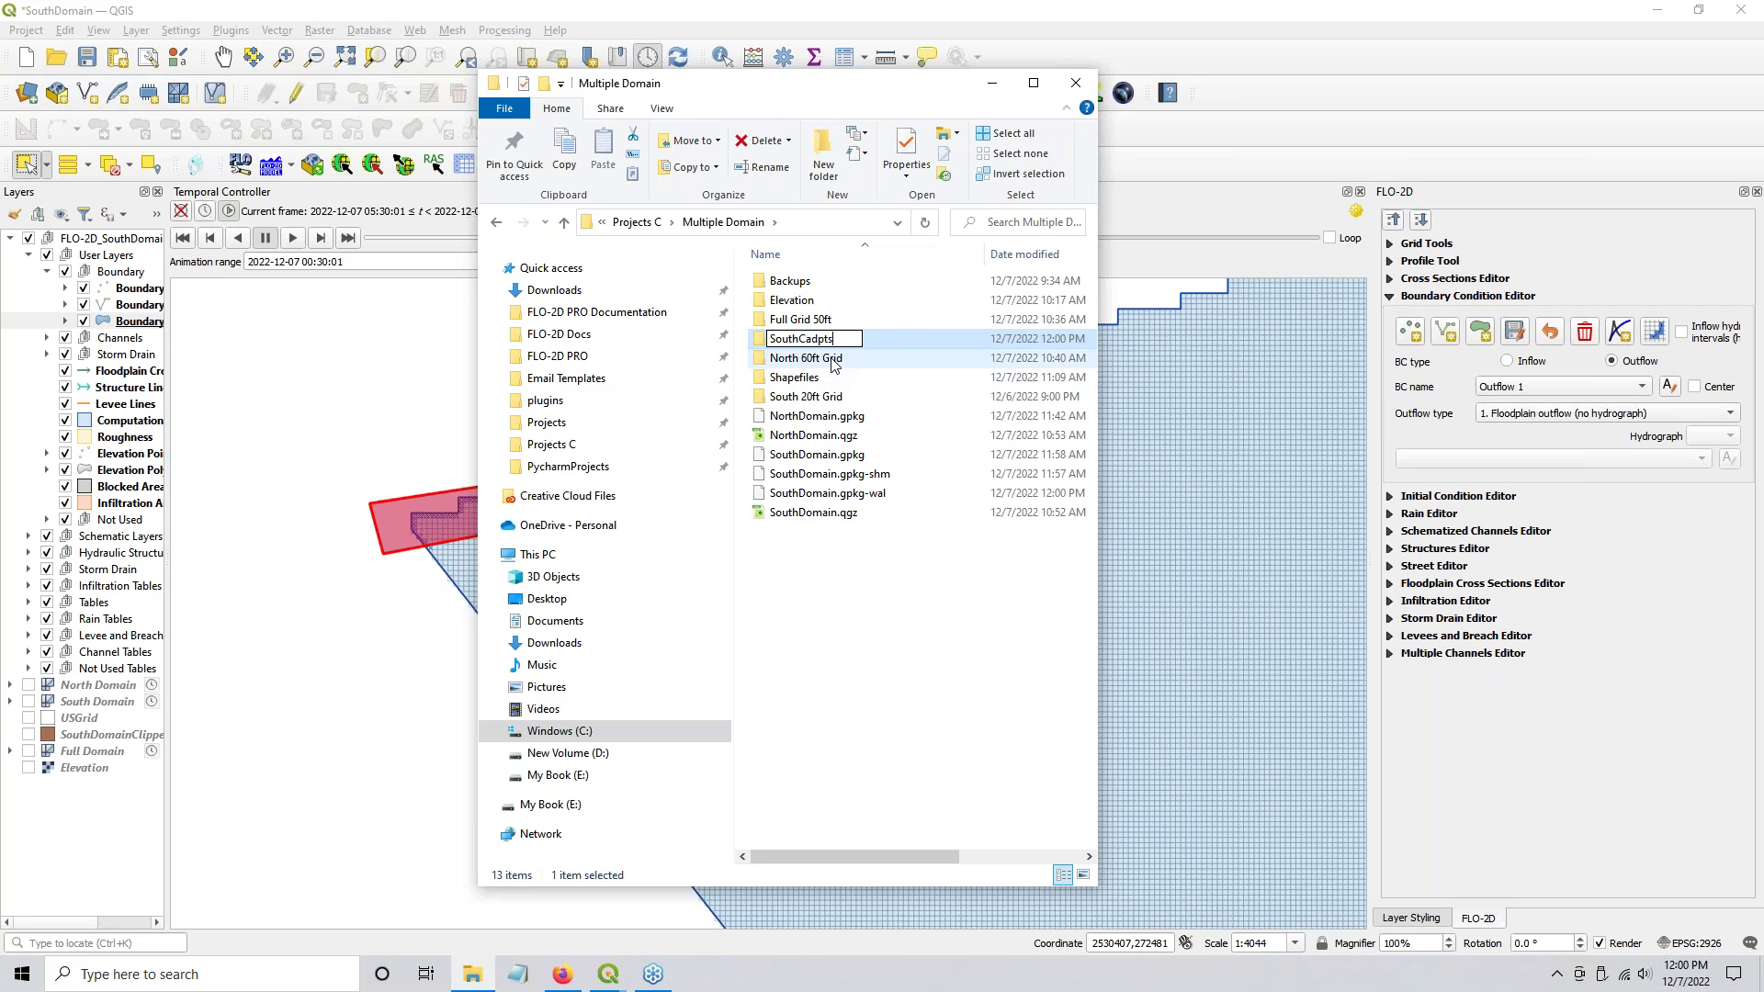
left_click(816, 404)
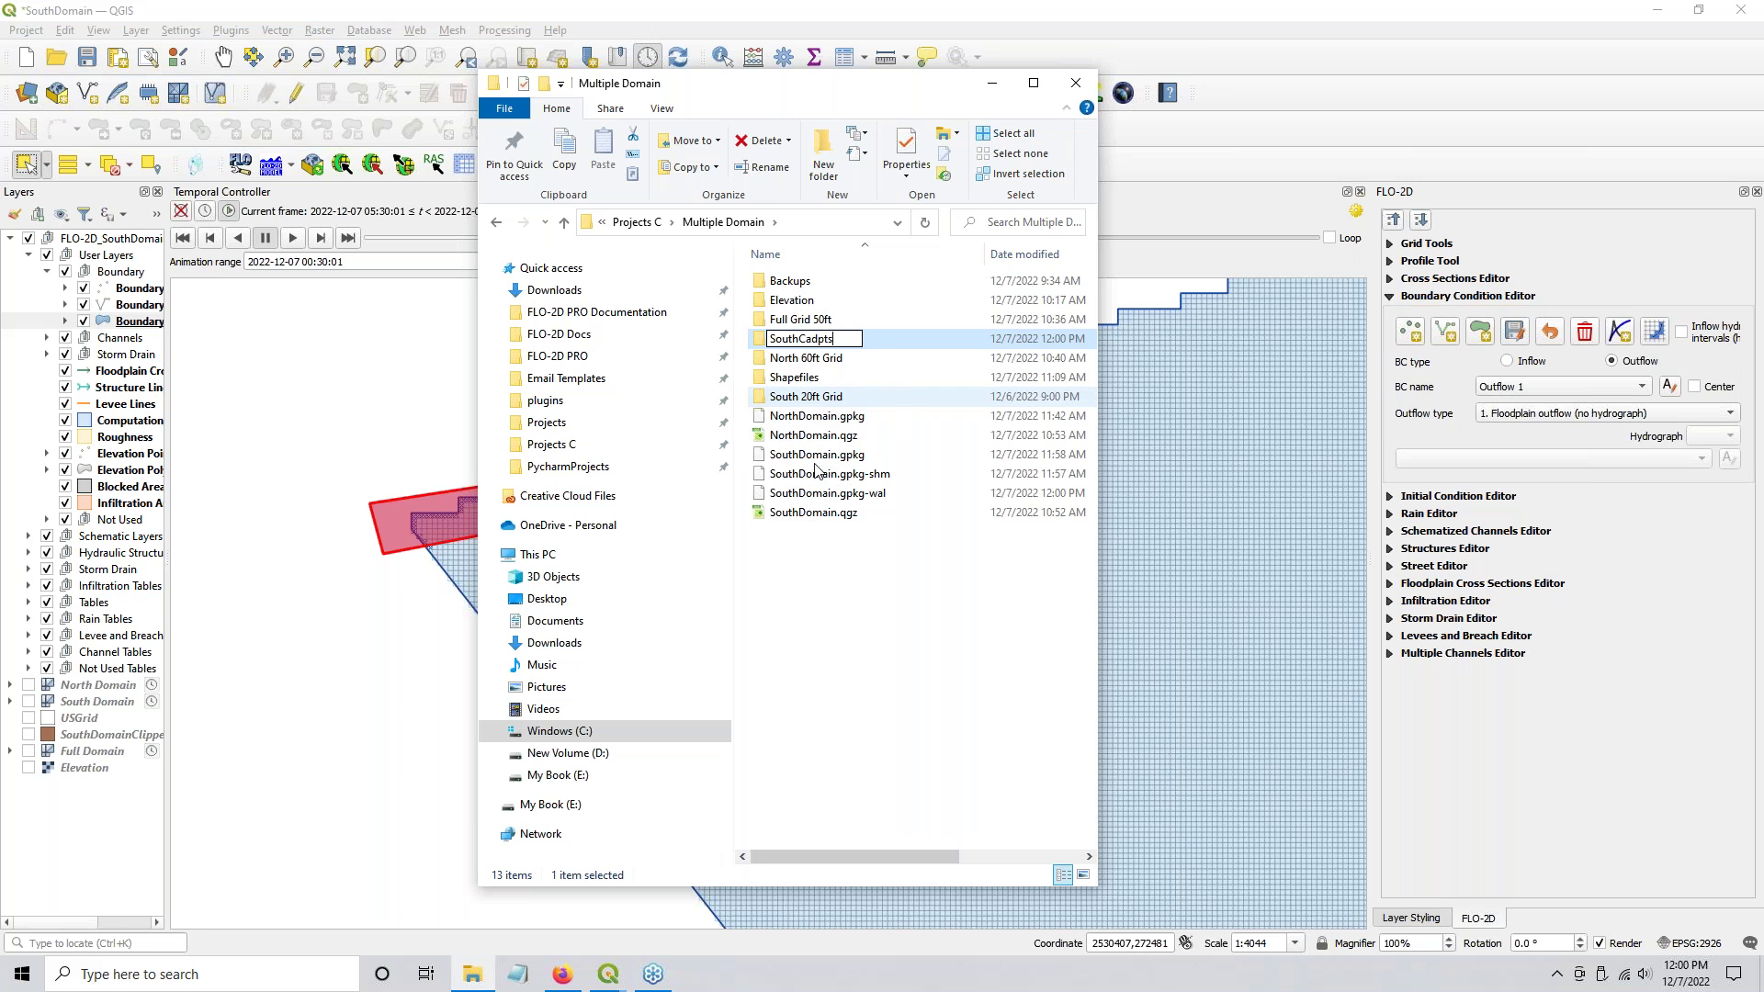
left_click(861, 686)
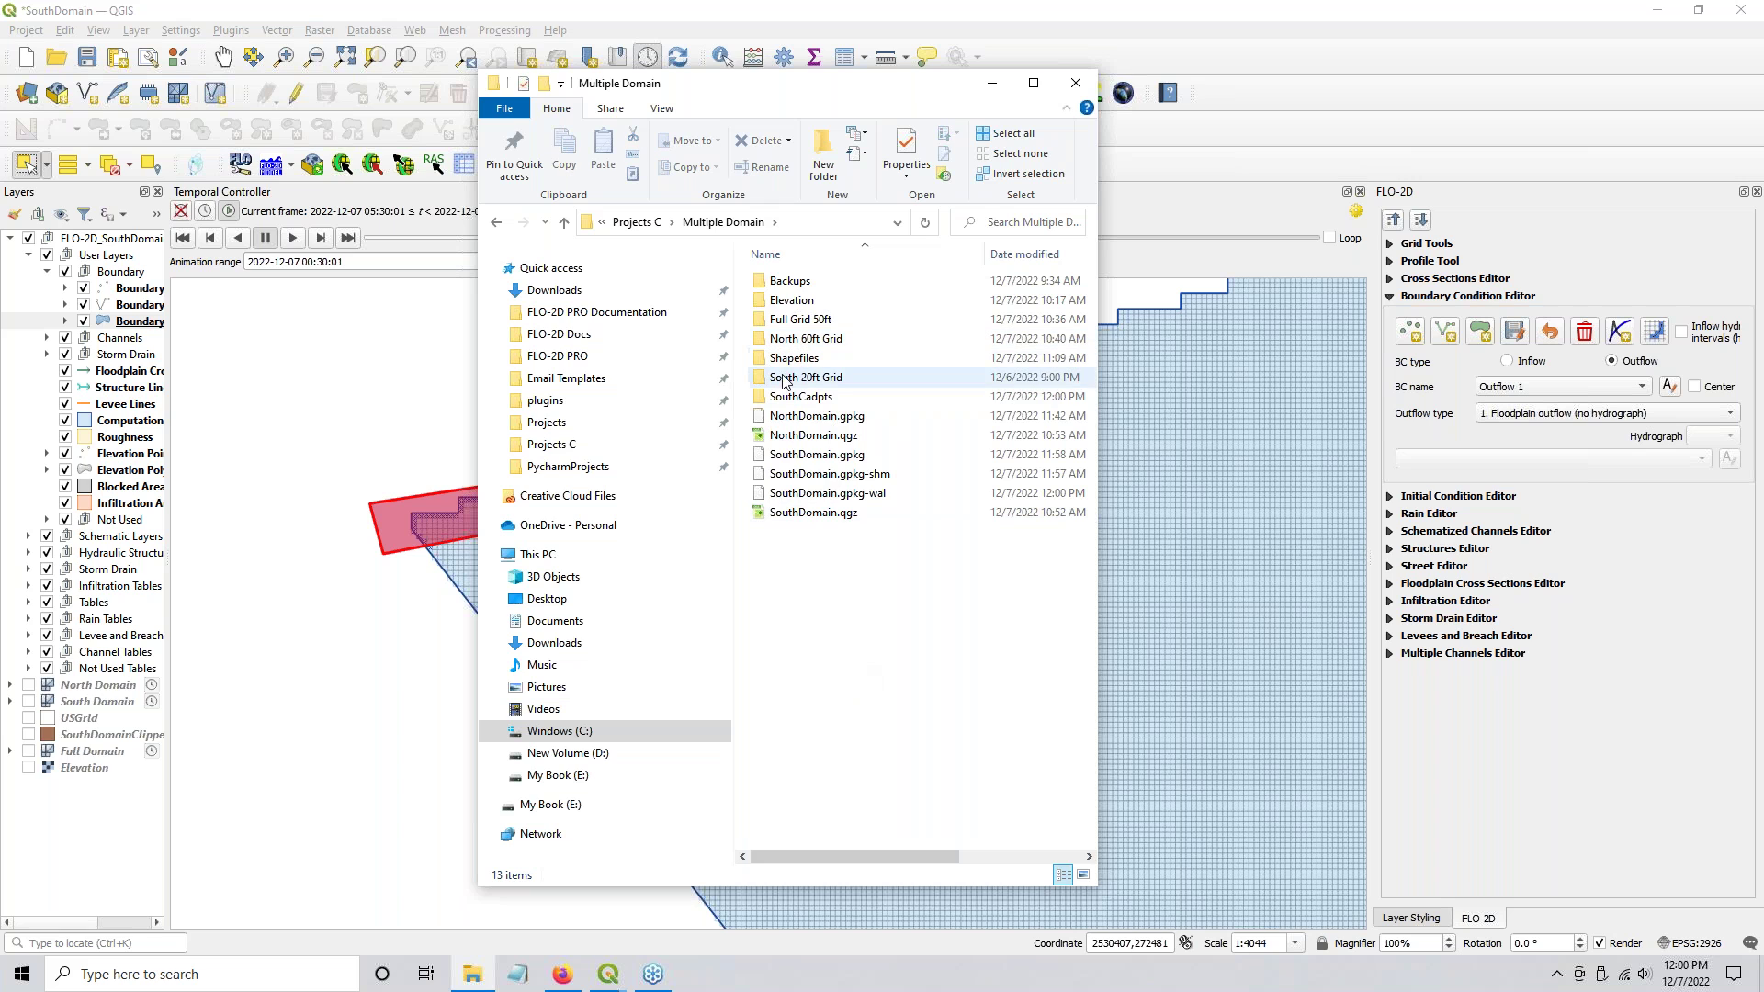
left_click(796, 396)
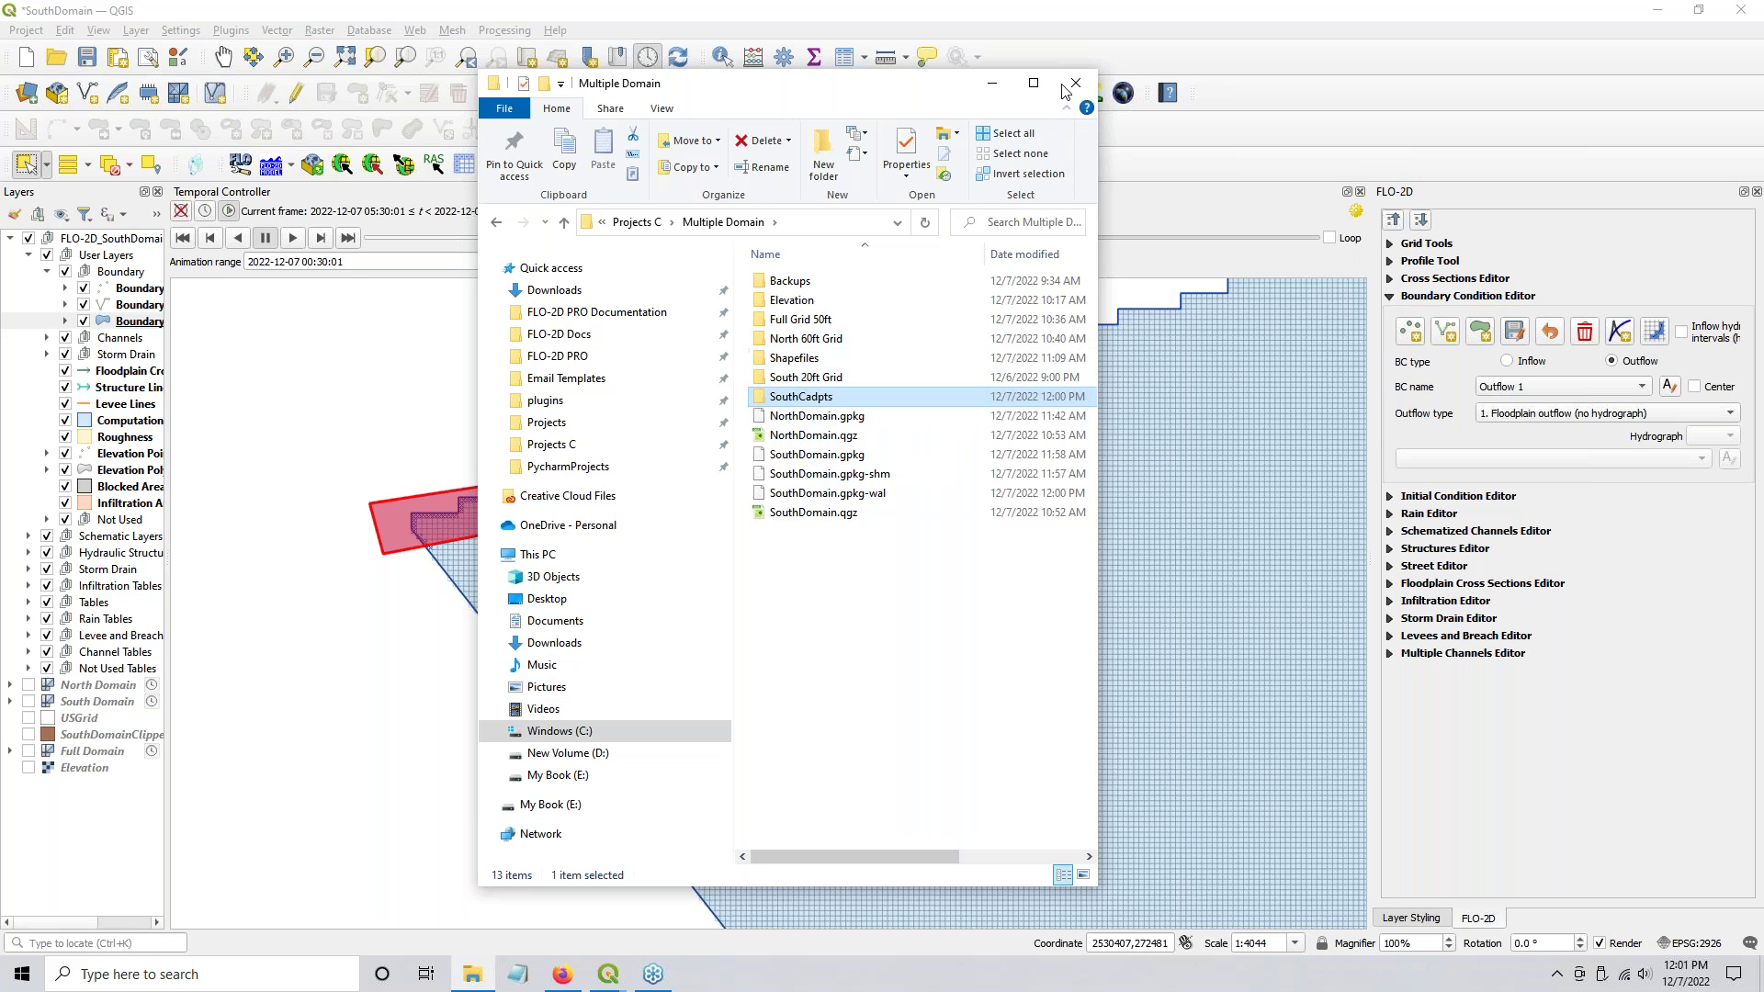
left_click(991, 84)
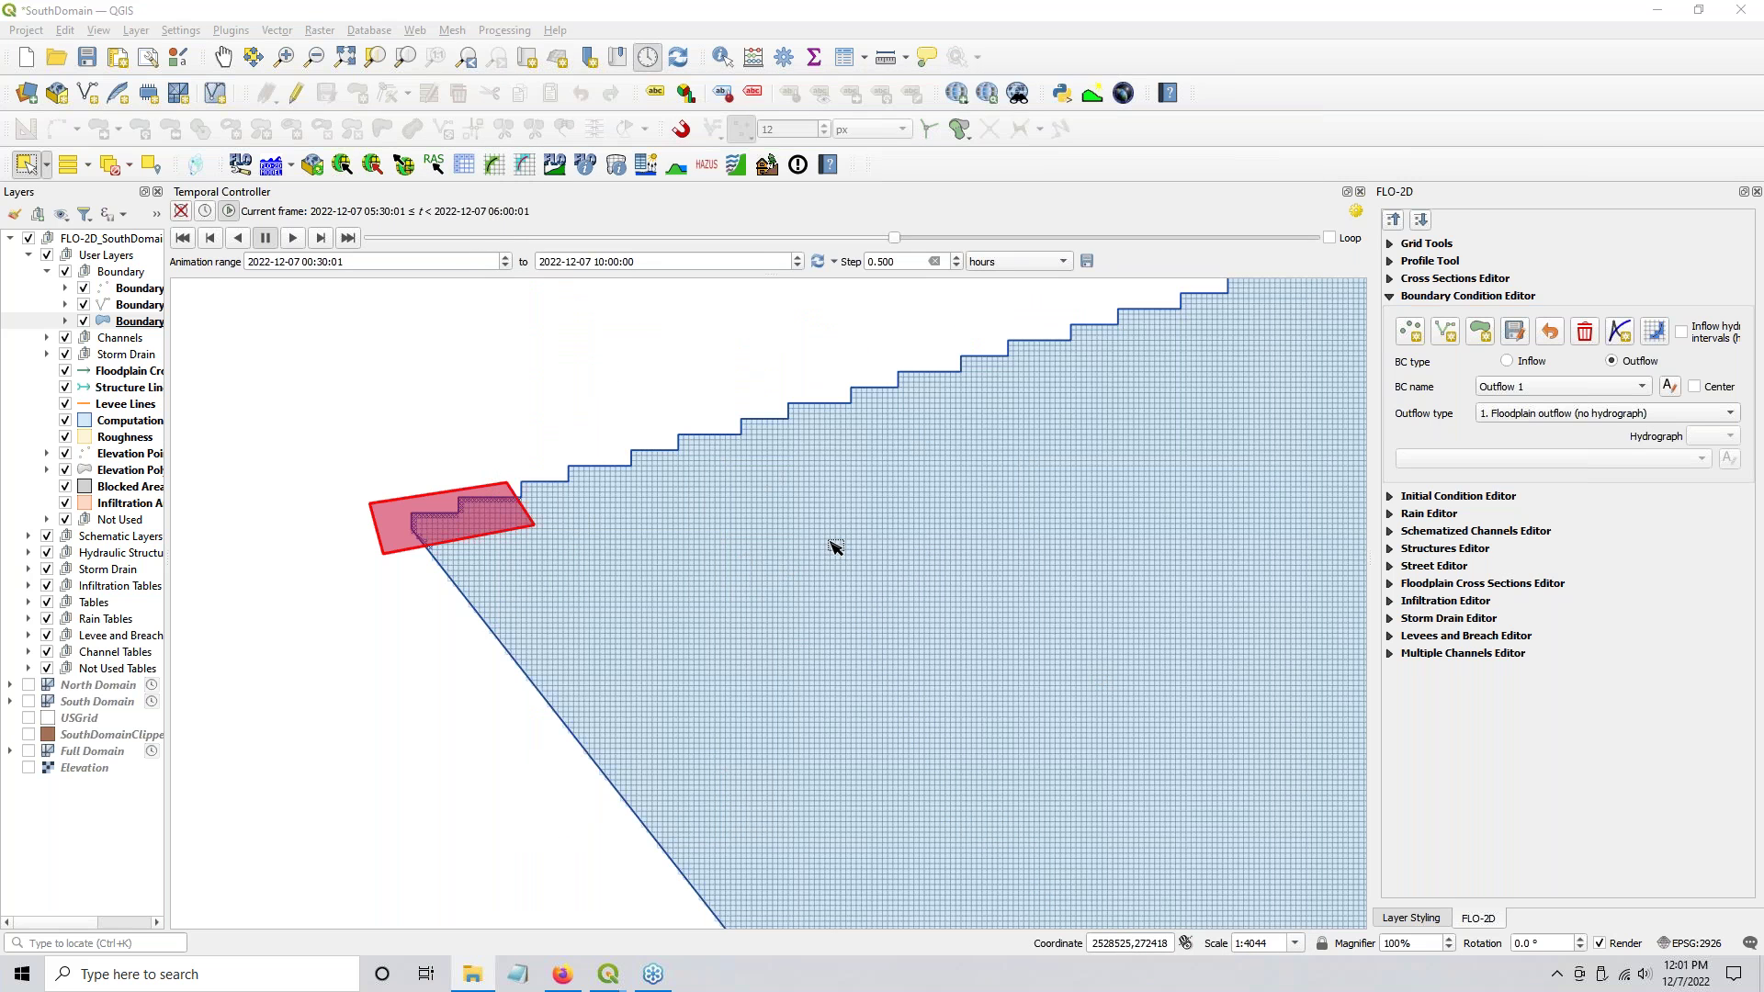
Step: Review the FLO-2D control variables for simulation time, output interval, process switches and time lapse output, then close without saving
left_click(466, 164)
double_click(675, 310)
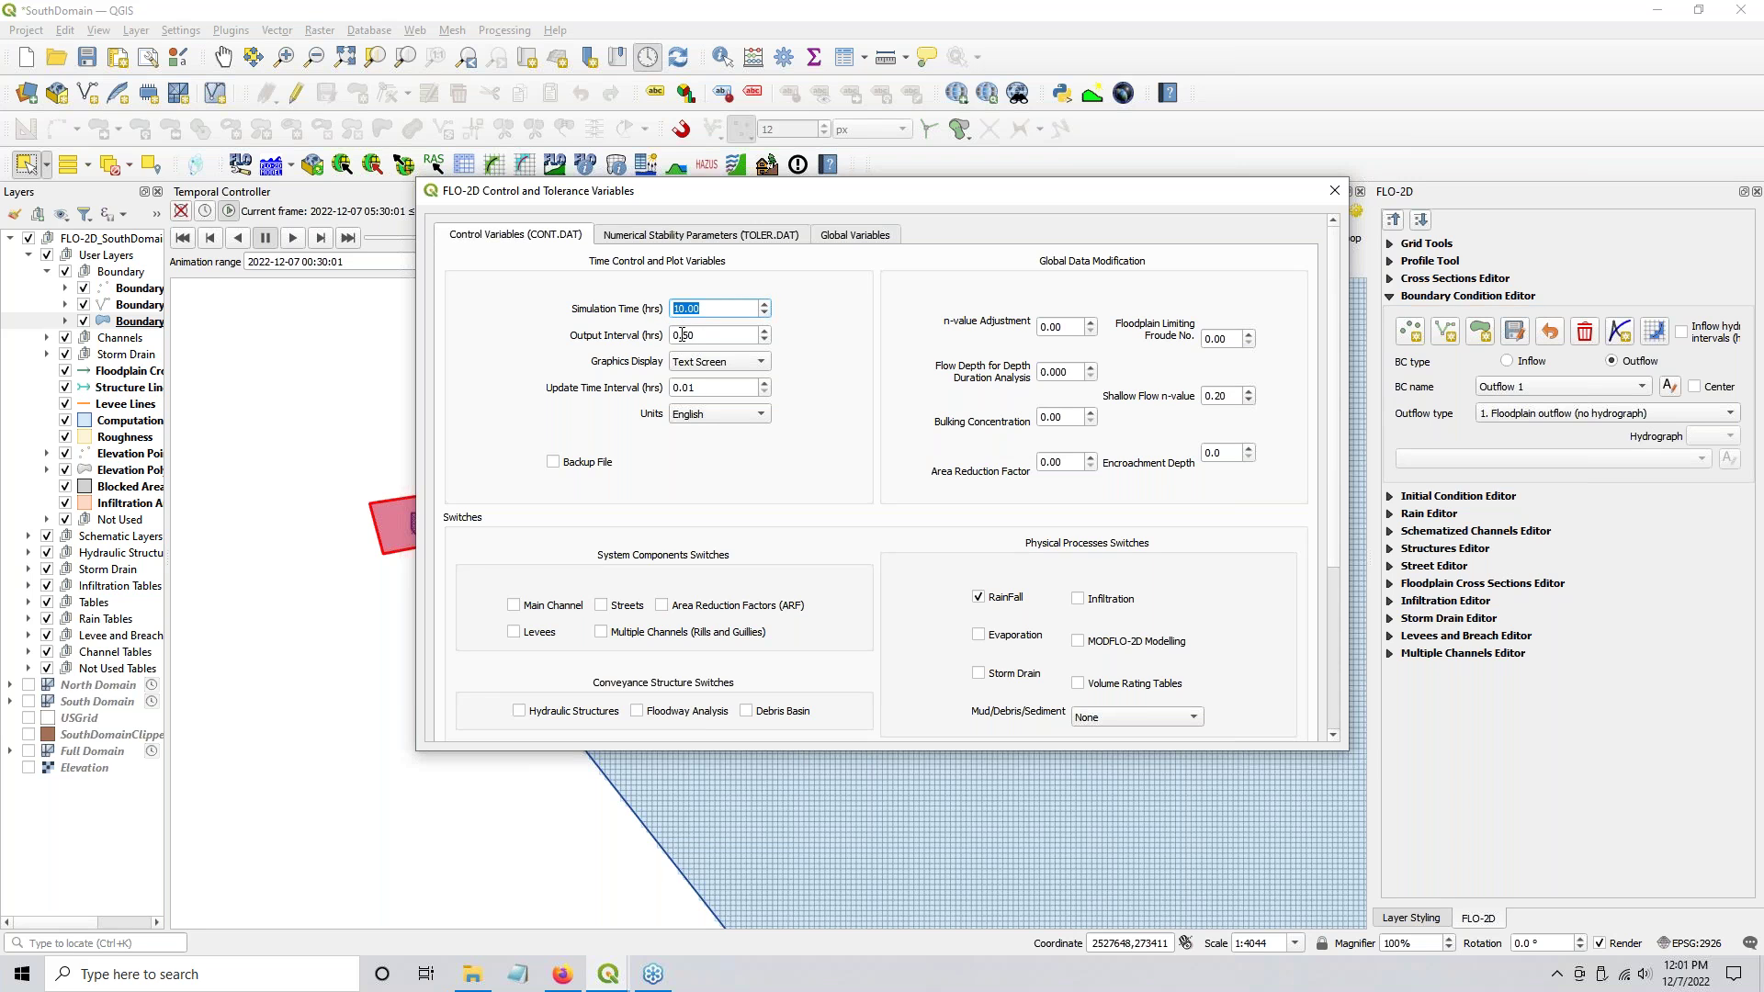
double_click(683, 334)
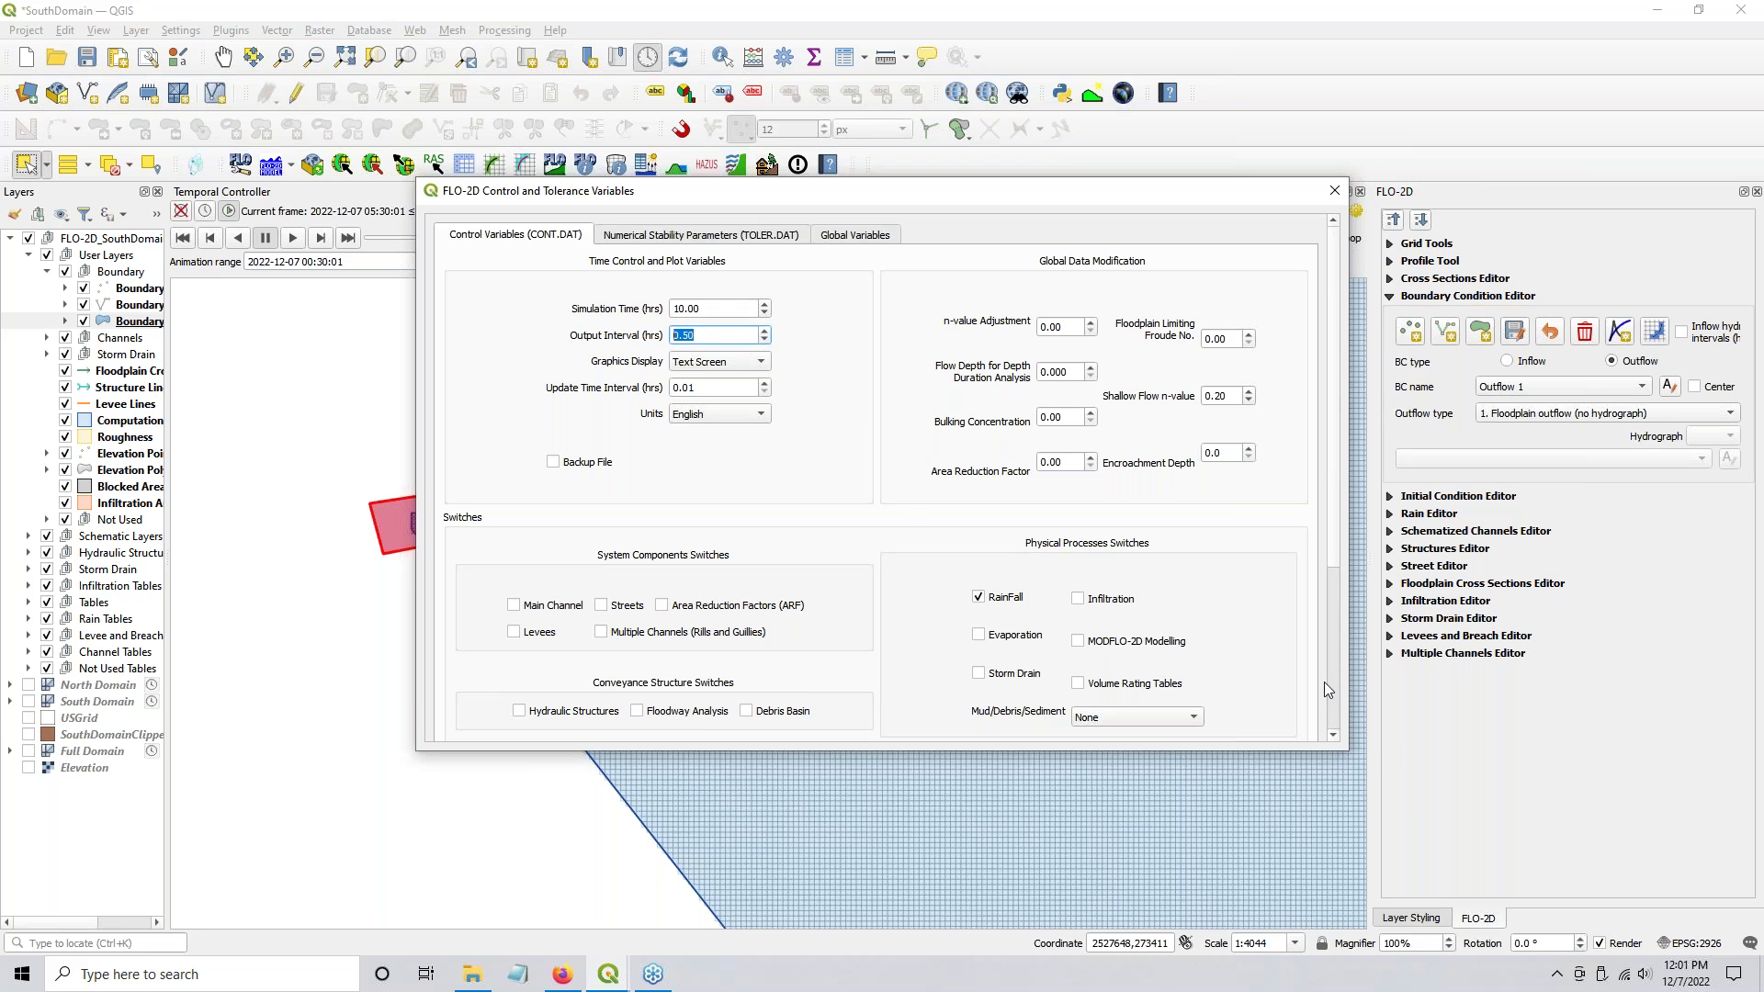
scroll(1335, 559, "down", 1)
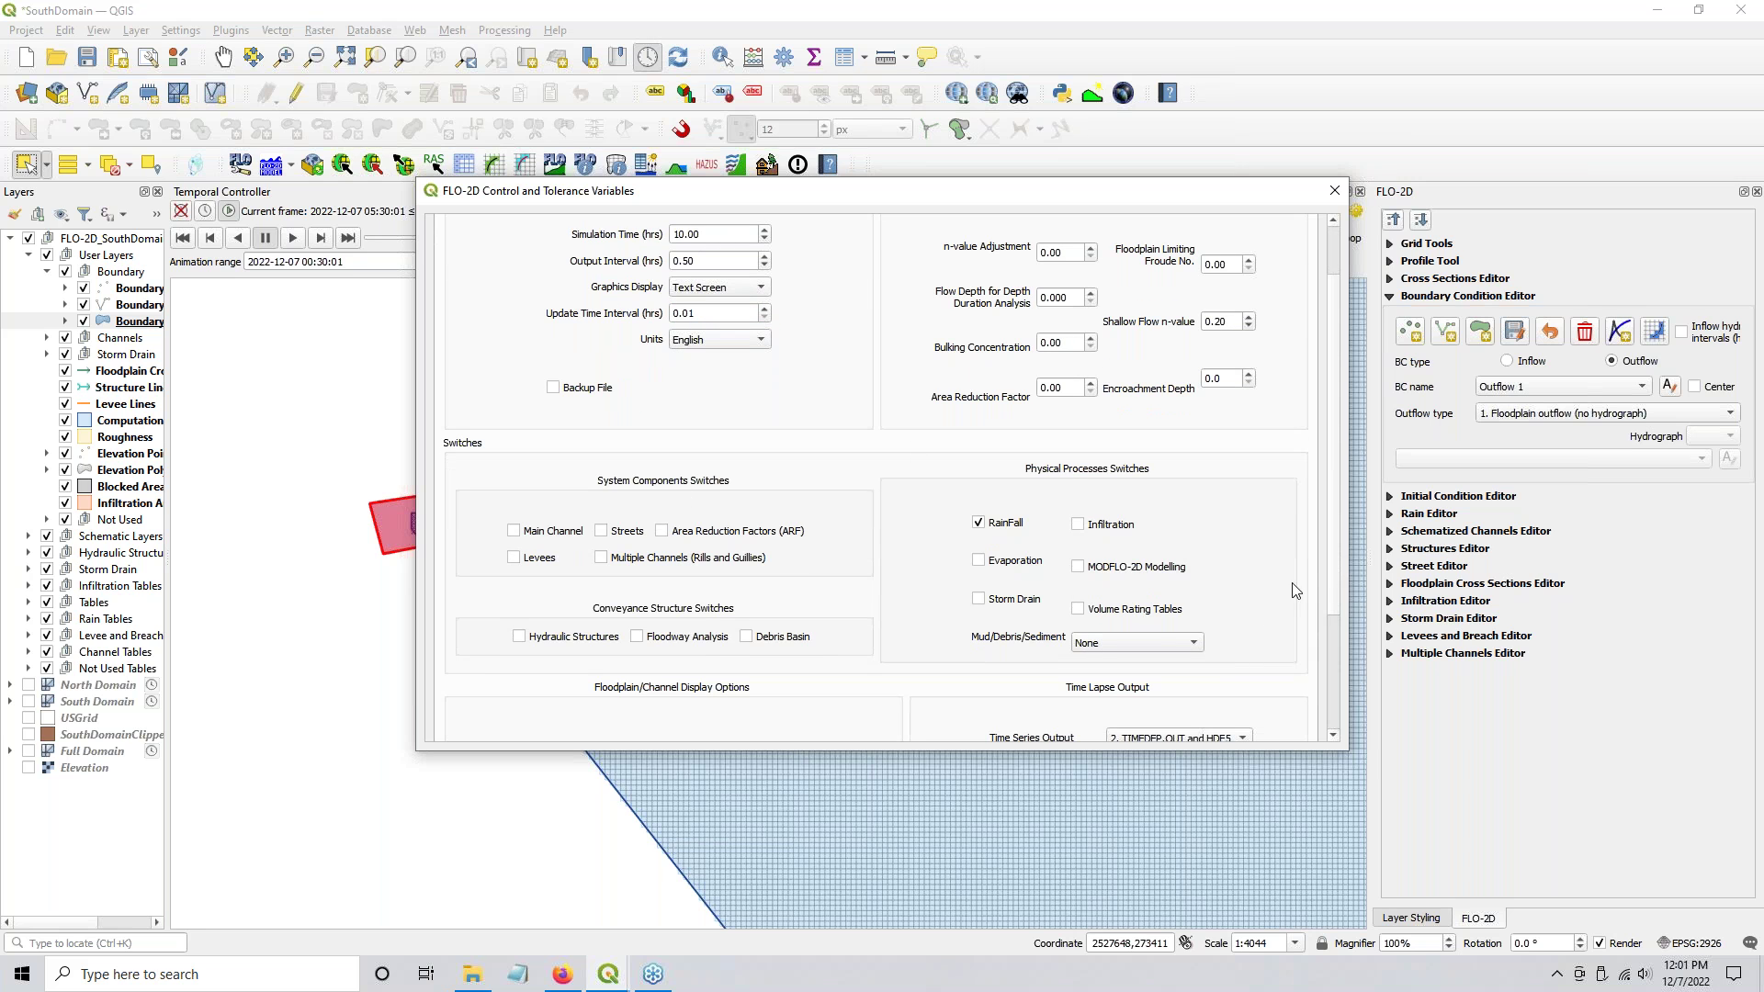
scroll(1326, 573, "down", 3)
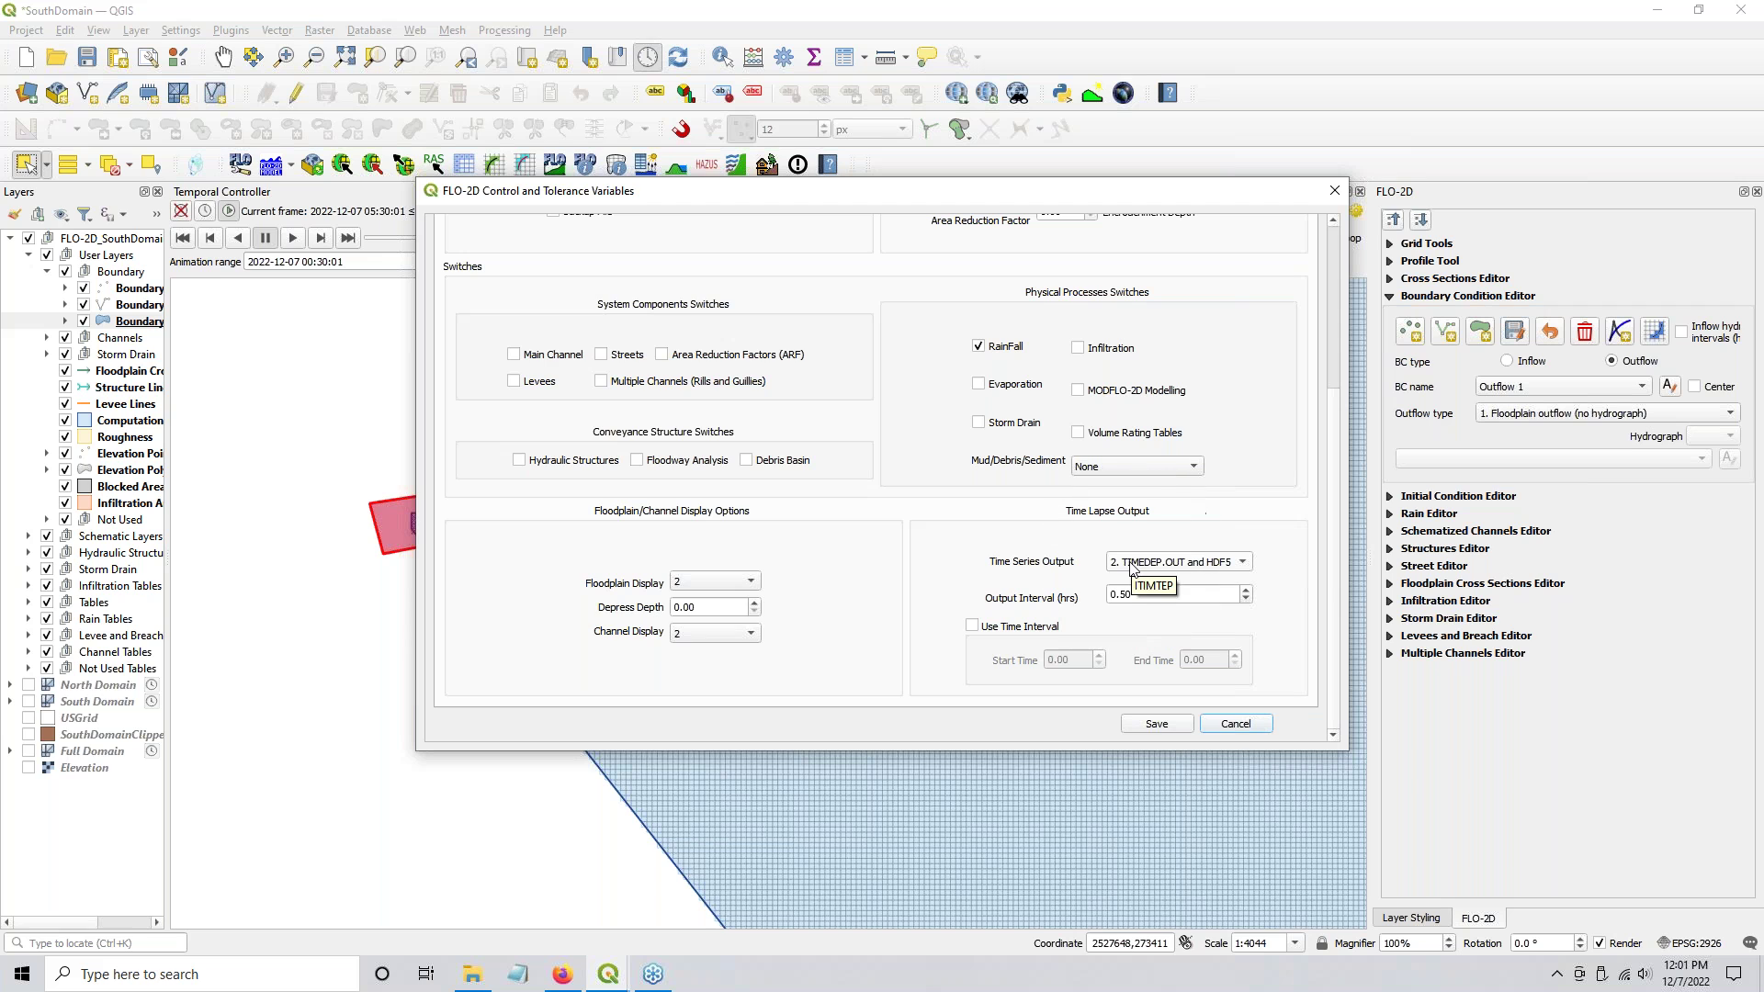
left_click(1128, 596)
left_click(1236, 724)
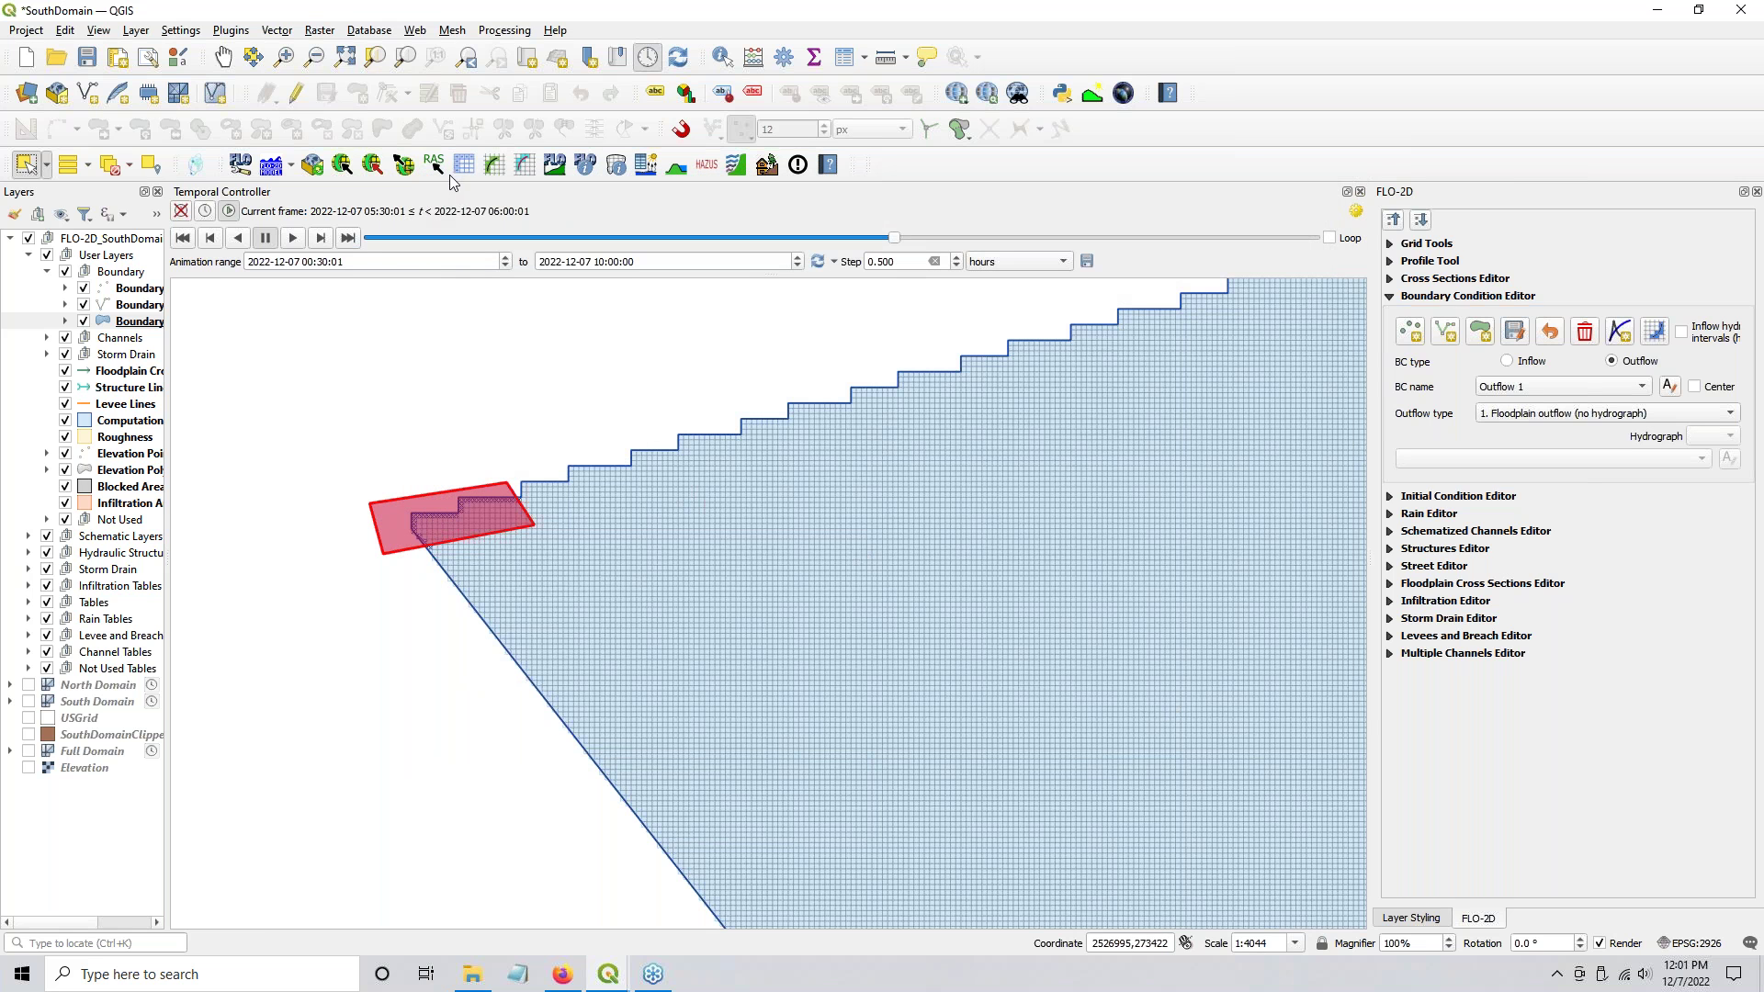
Step: Start exporting the south domain's FLO-2D model files and bring up the choice of export directory
left_click(402, 167)
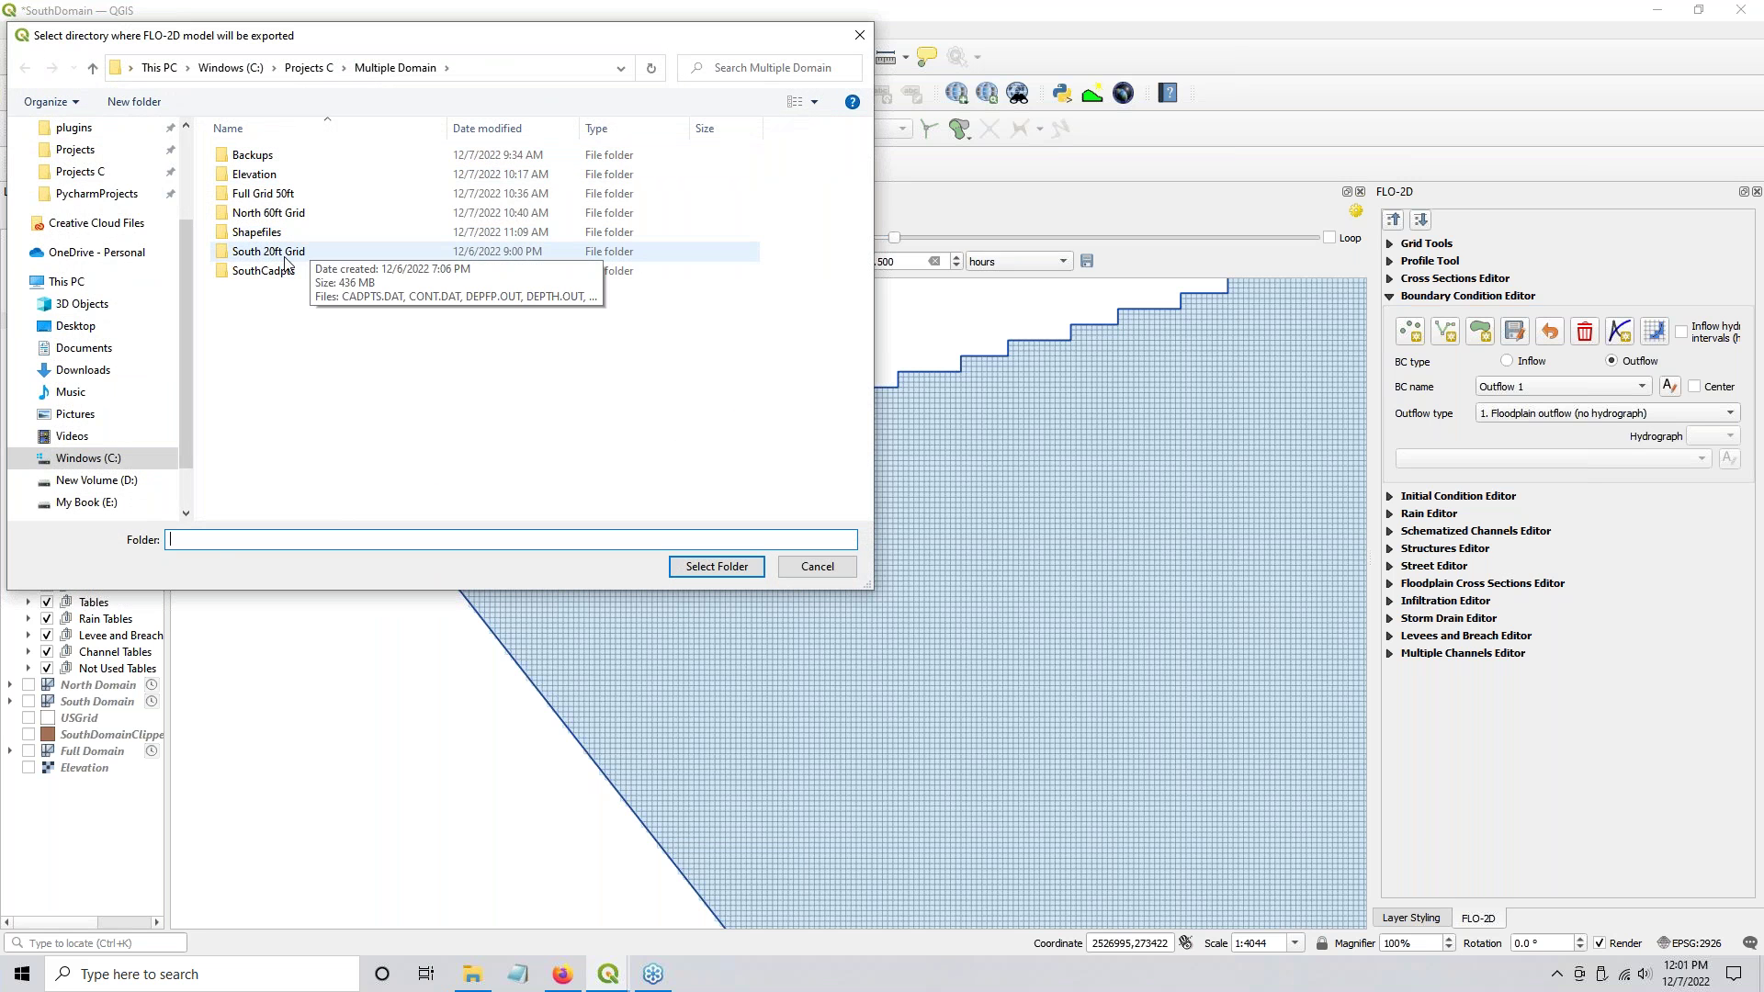
Step: Export the FLO-2D model to the SouthCadpts folder with the Outflow Elements, Rain, and Manning's n and Topo components
left_click(267, 275)
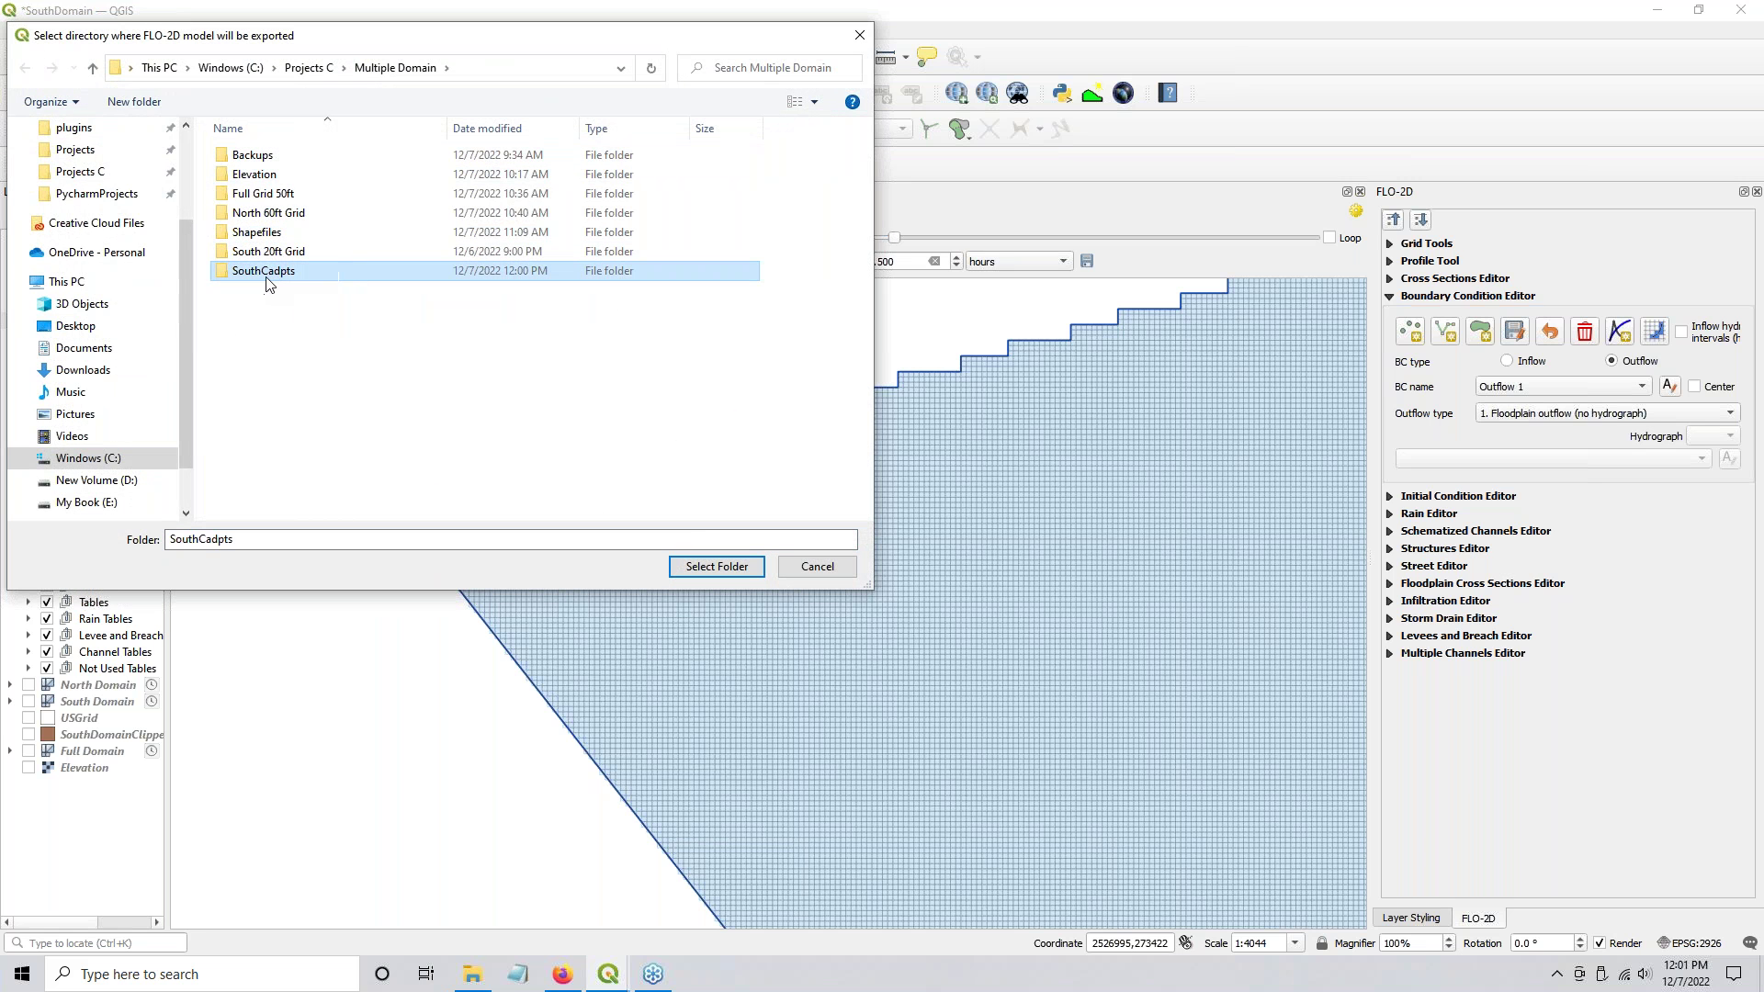
left_click(686, 569)
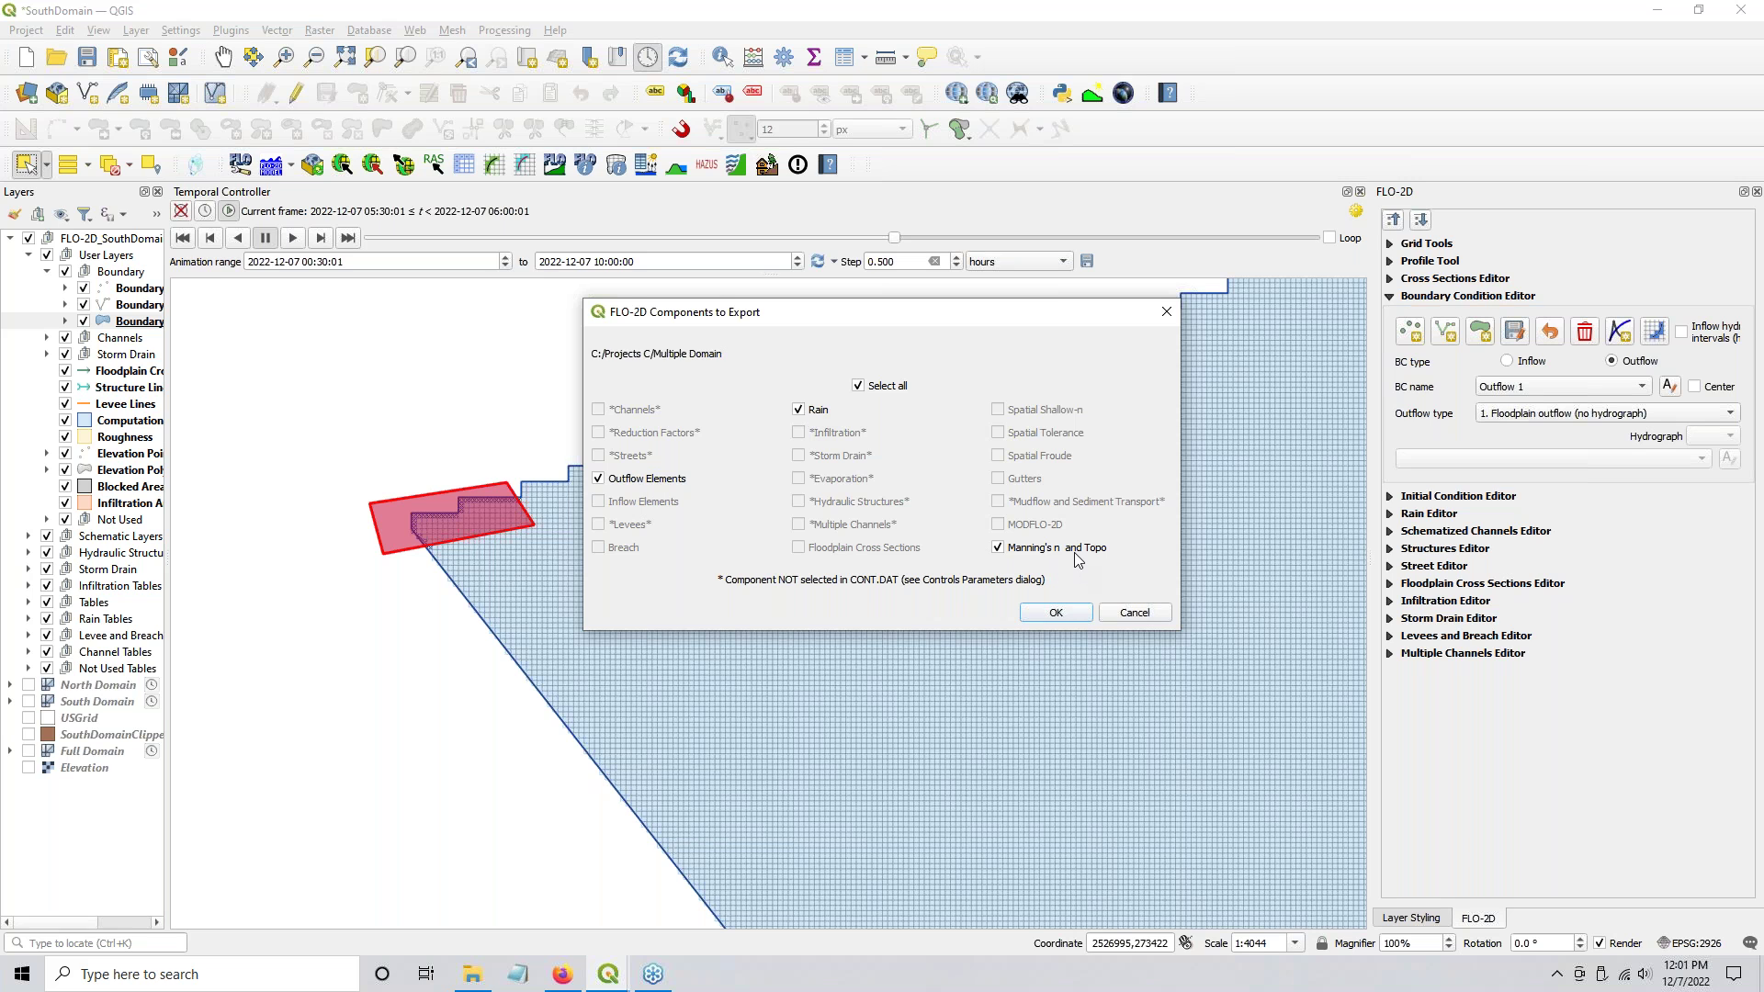
left_click(1056, 612)
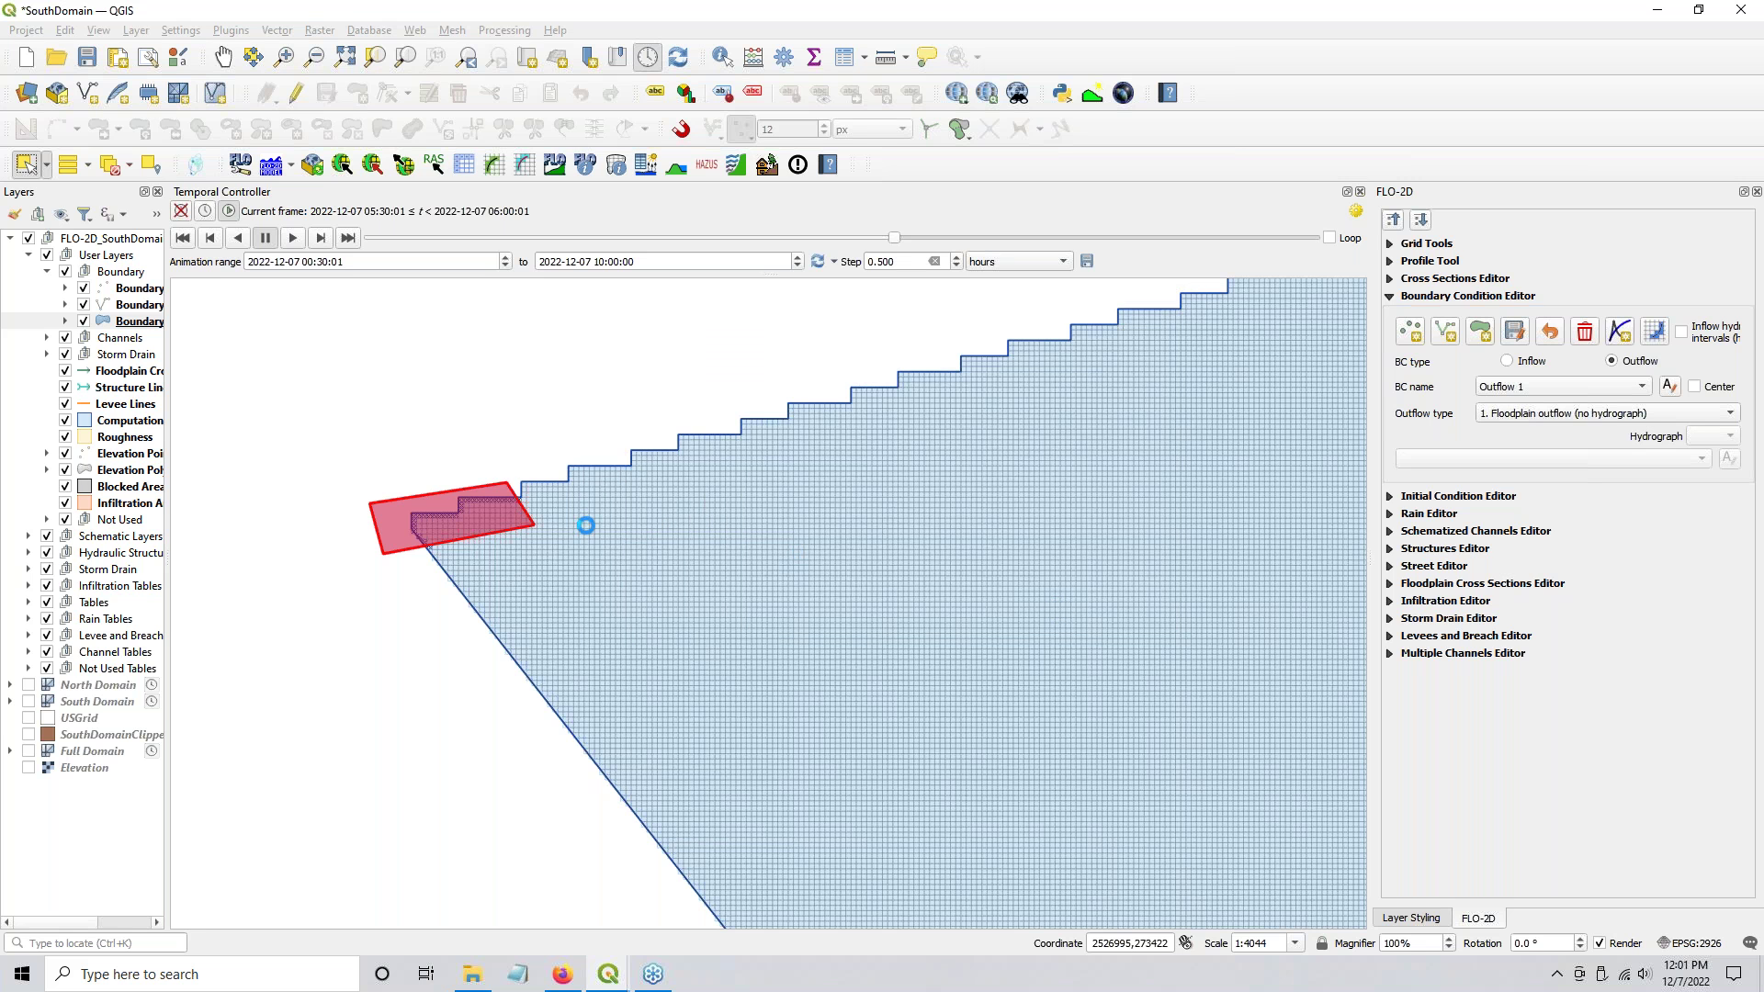
Step: Open the SouthCadpts folder in File Explorer to check the exported DAT files, and dismiss the export message in QGIS
left_click(472, 974)
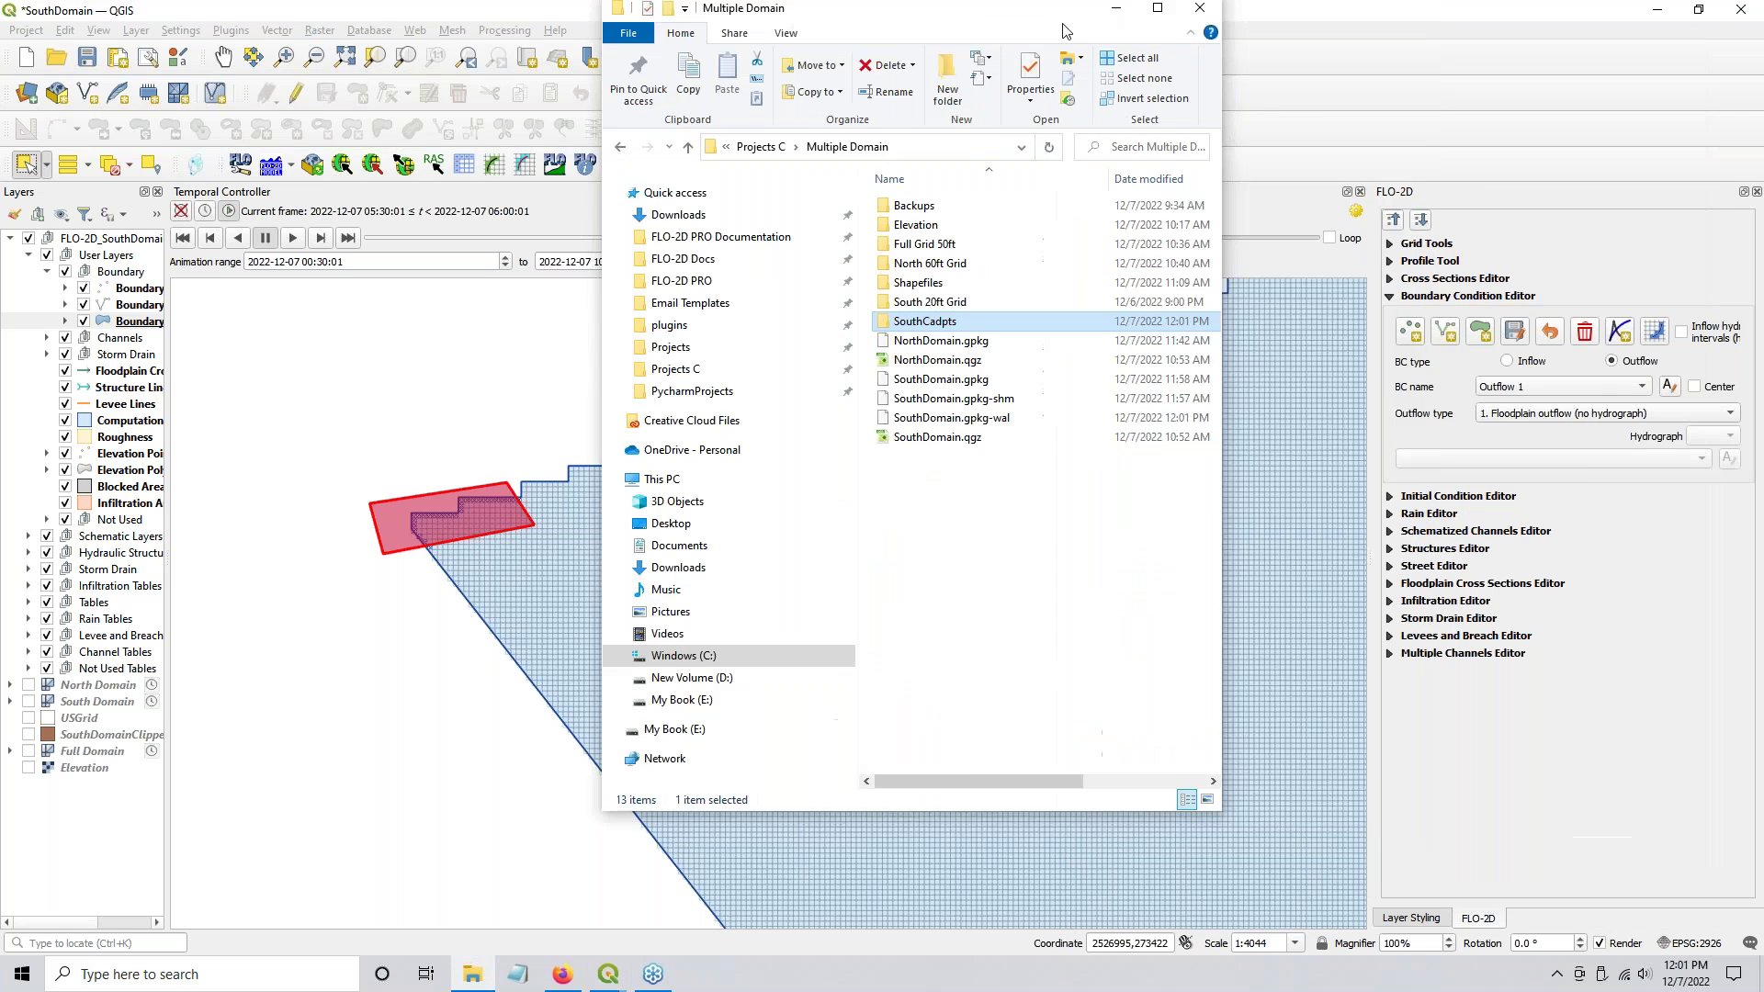
double_click(1180, 353)
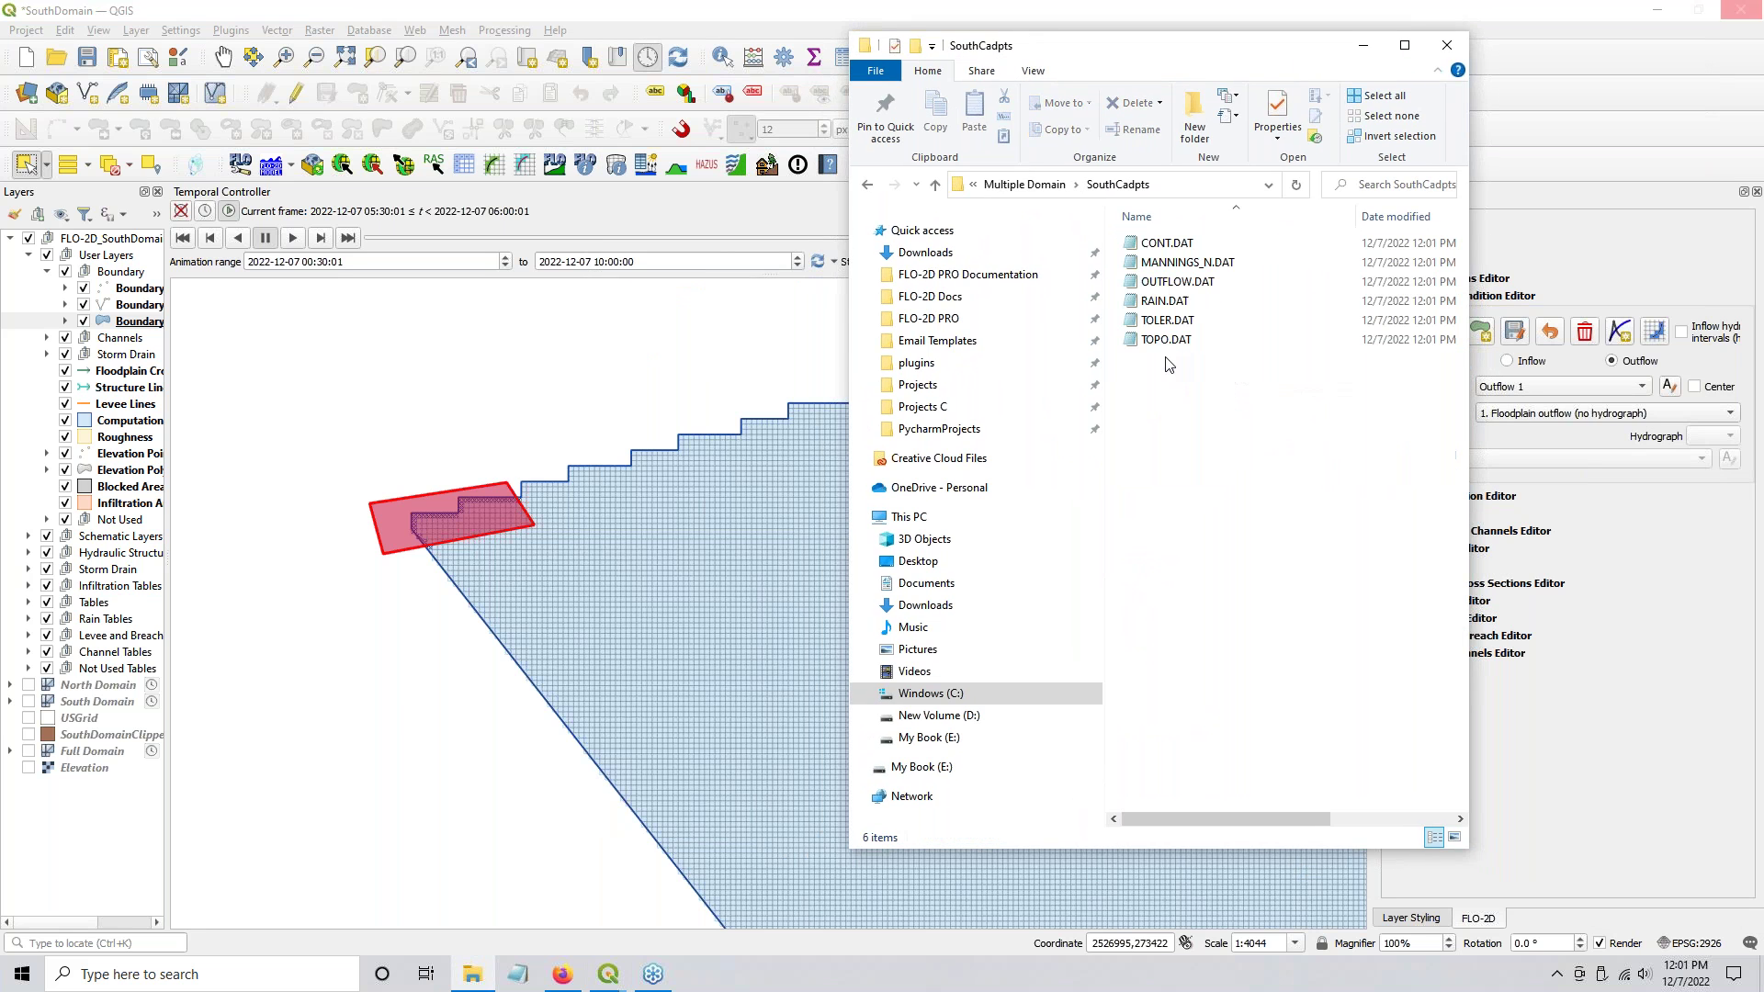
left_click_drag(799, 379, 395, 303)
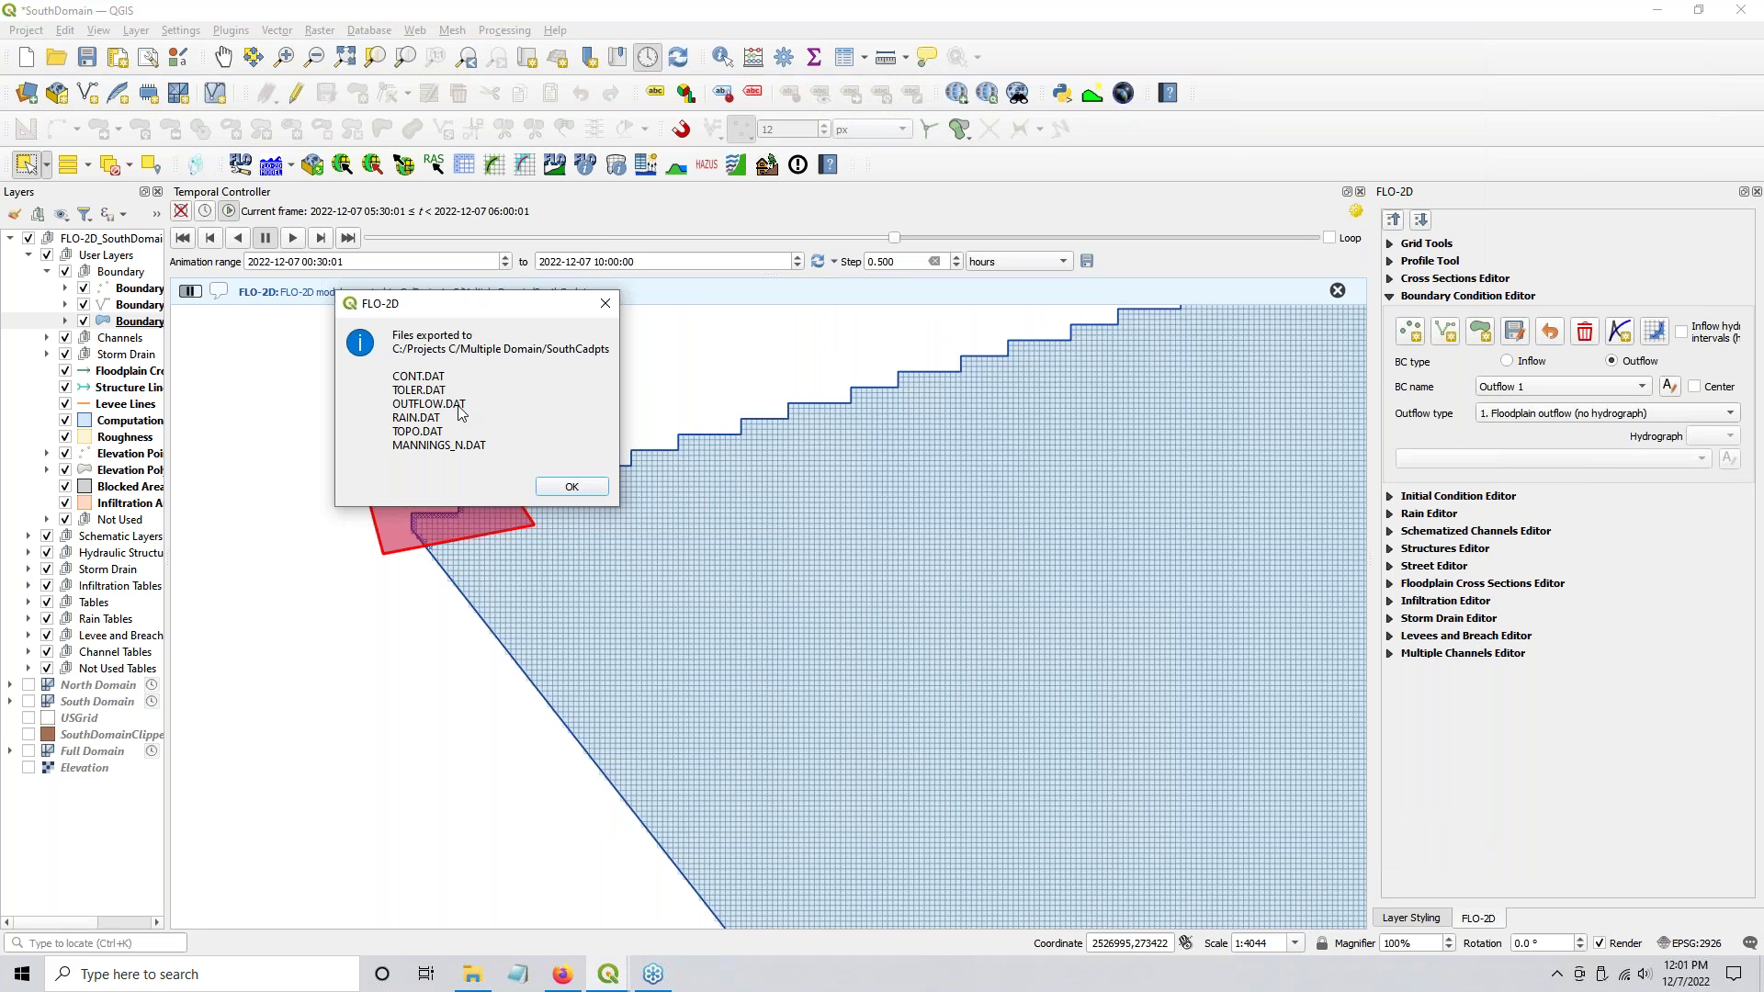
left_click(573, 487)
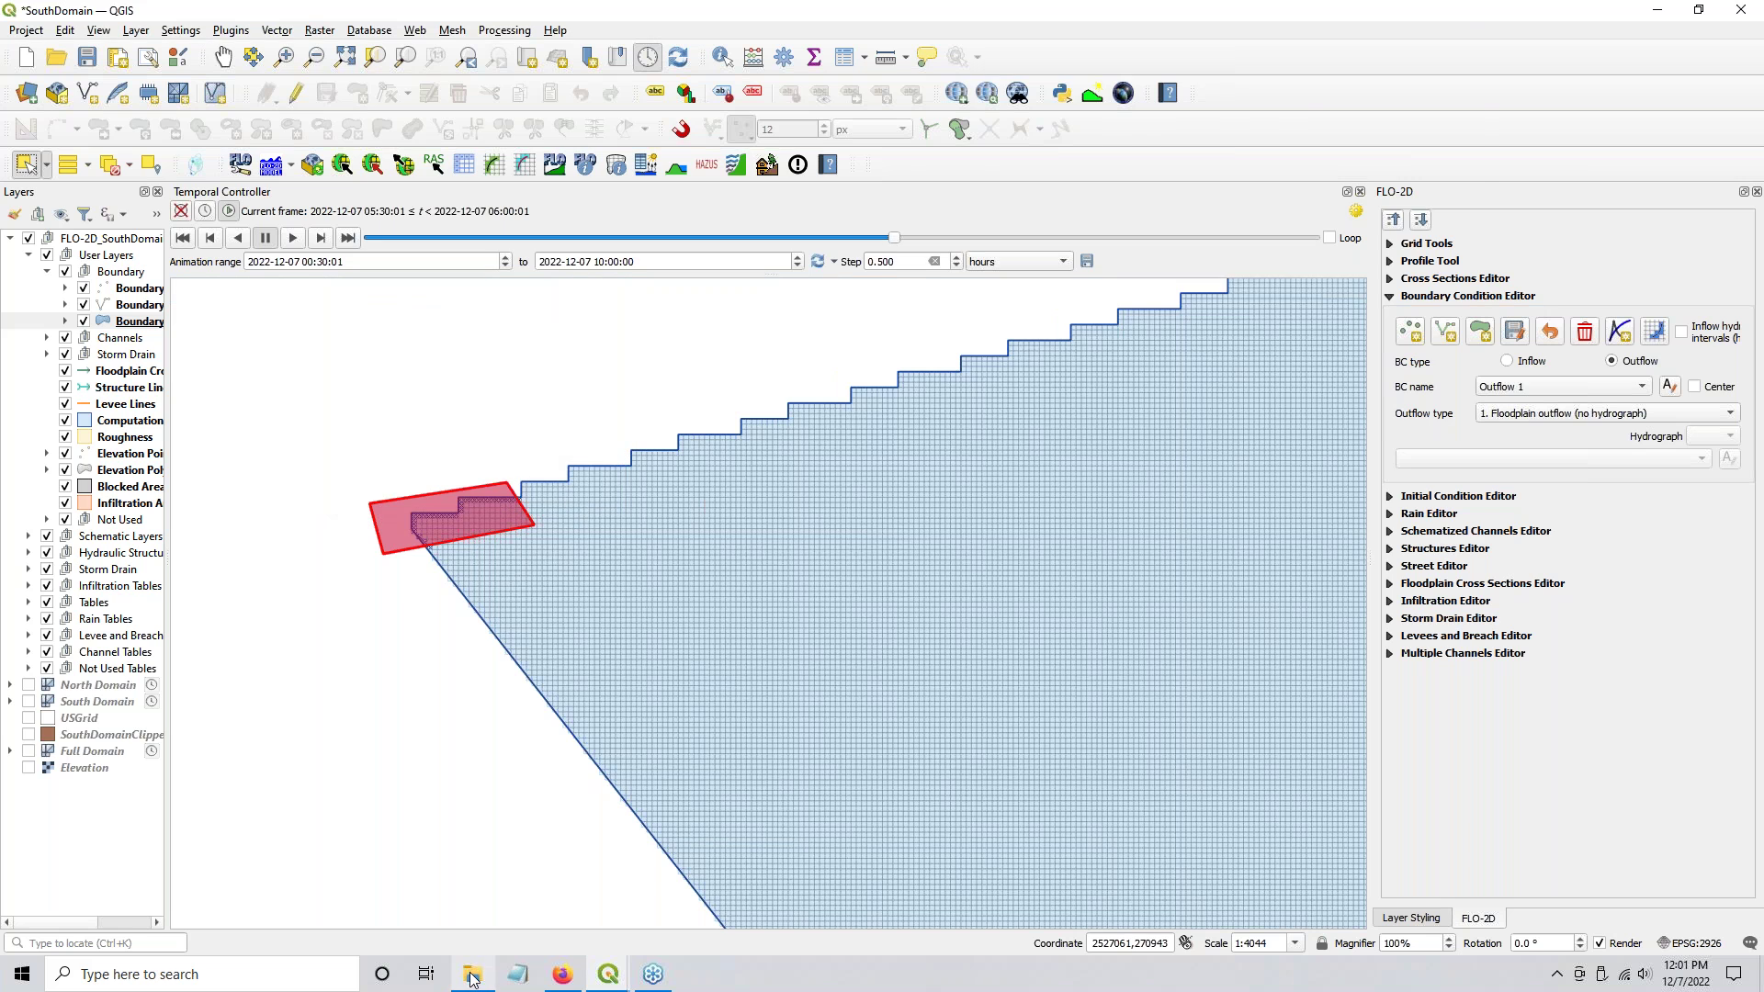
Step: Copy the FLO-2D executables and DLL files, FLOPRO.exe through zlib.dll, from the South 20ft Grid folder into the SouthCadpts folder
left_click(472, 974)
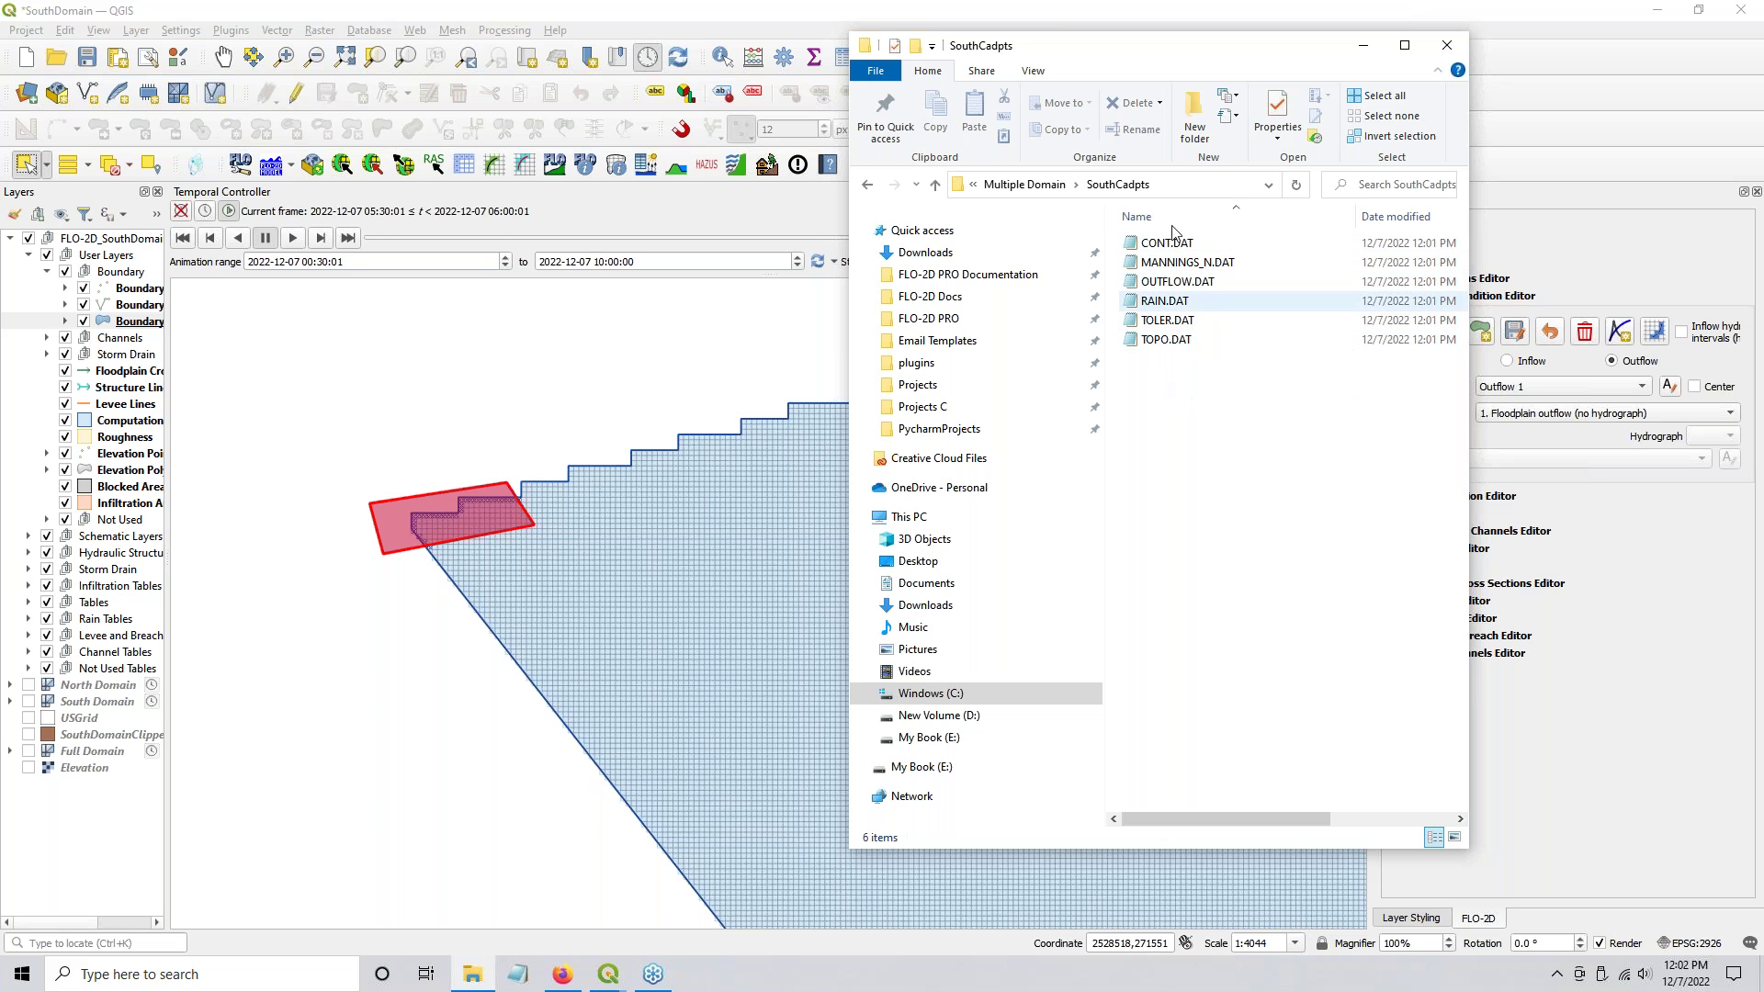
left_click_drag(1176, 53, 934, 97)
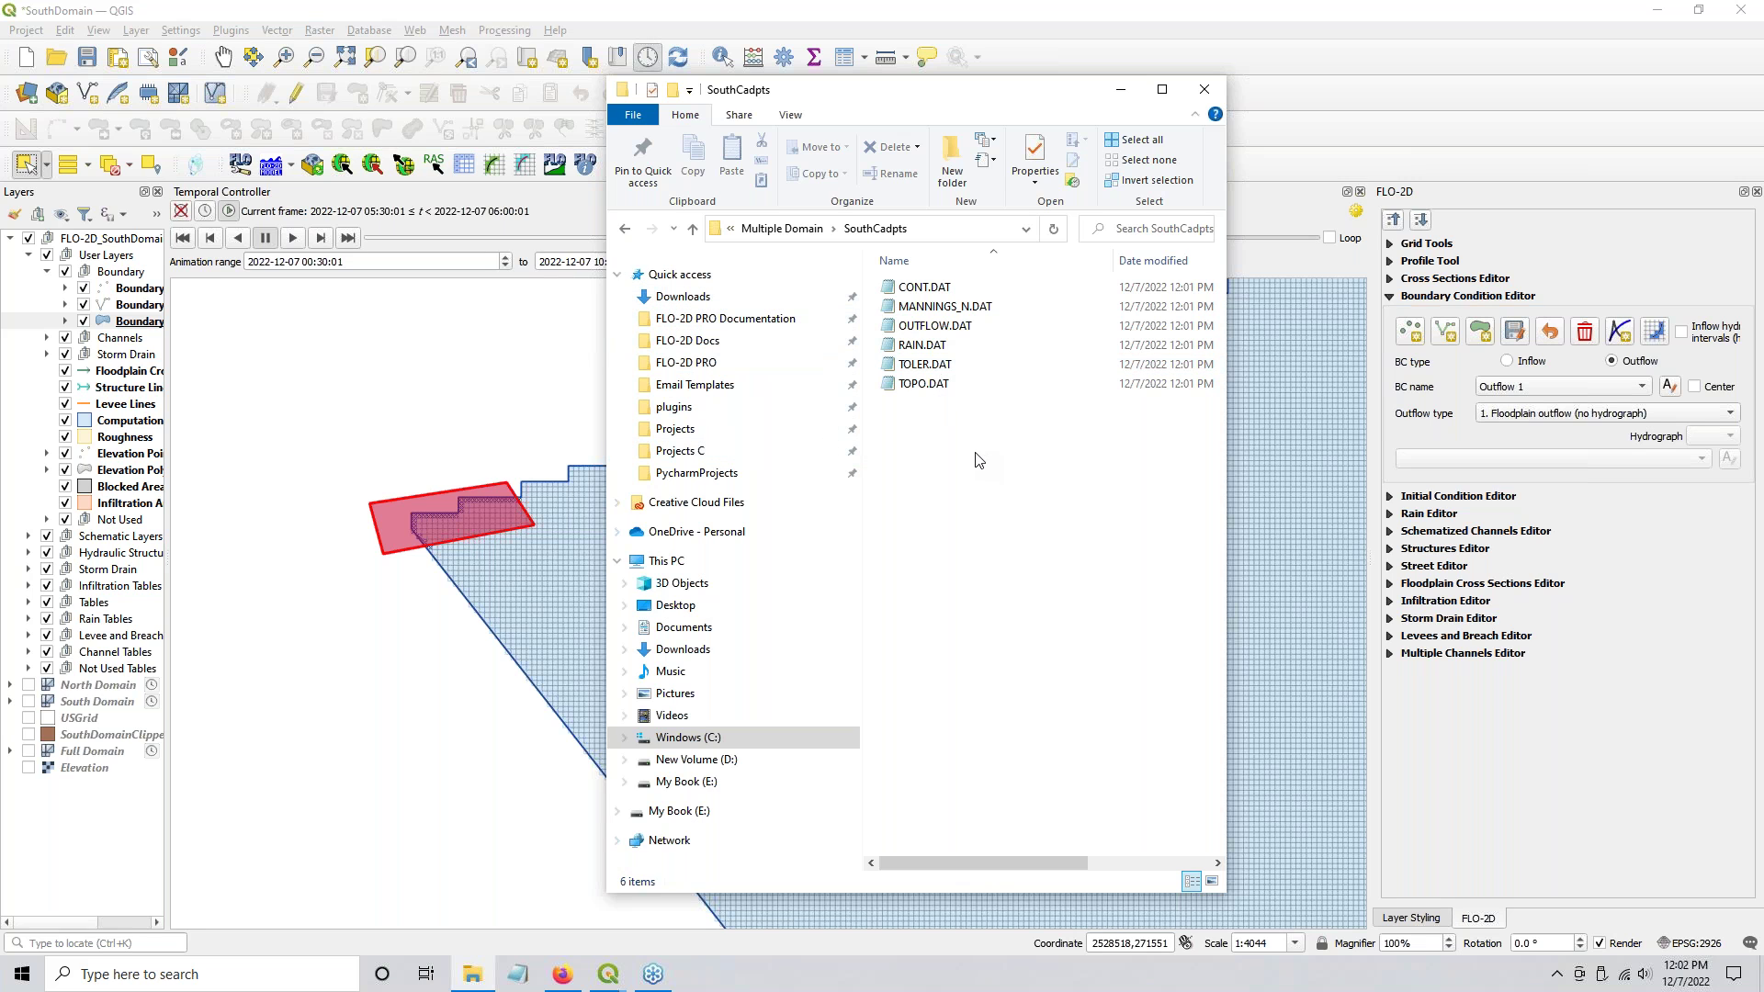
left_click(791, 236)
double_click(946, 388)
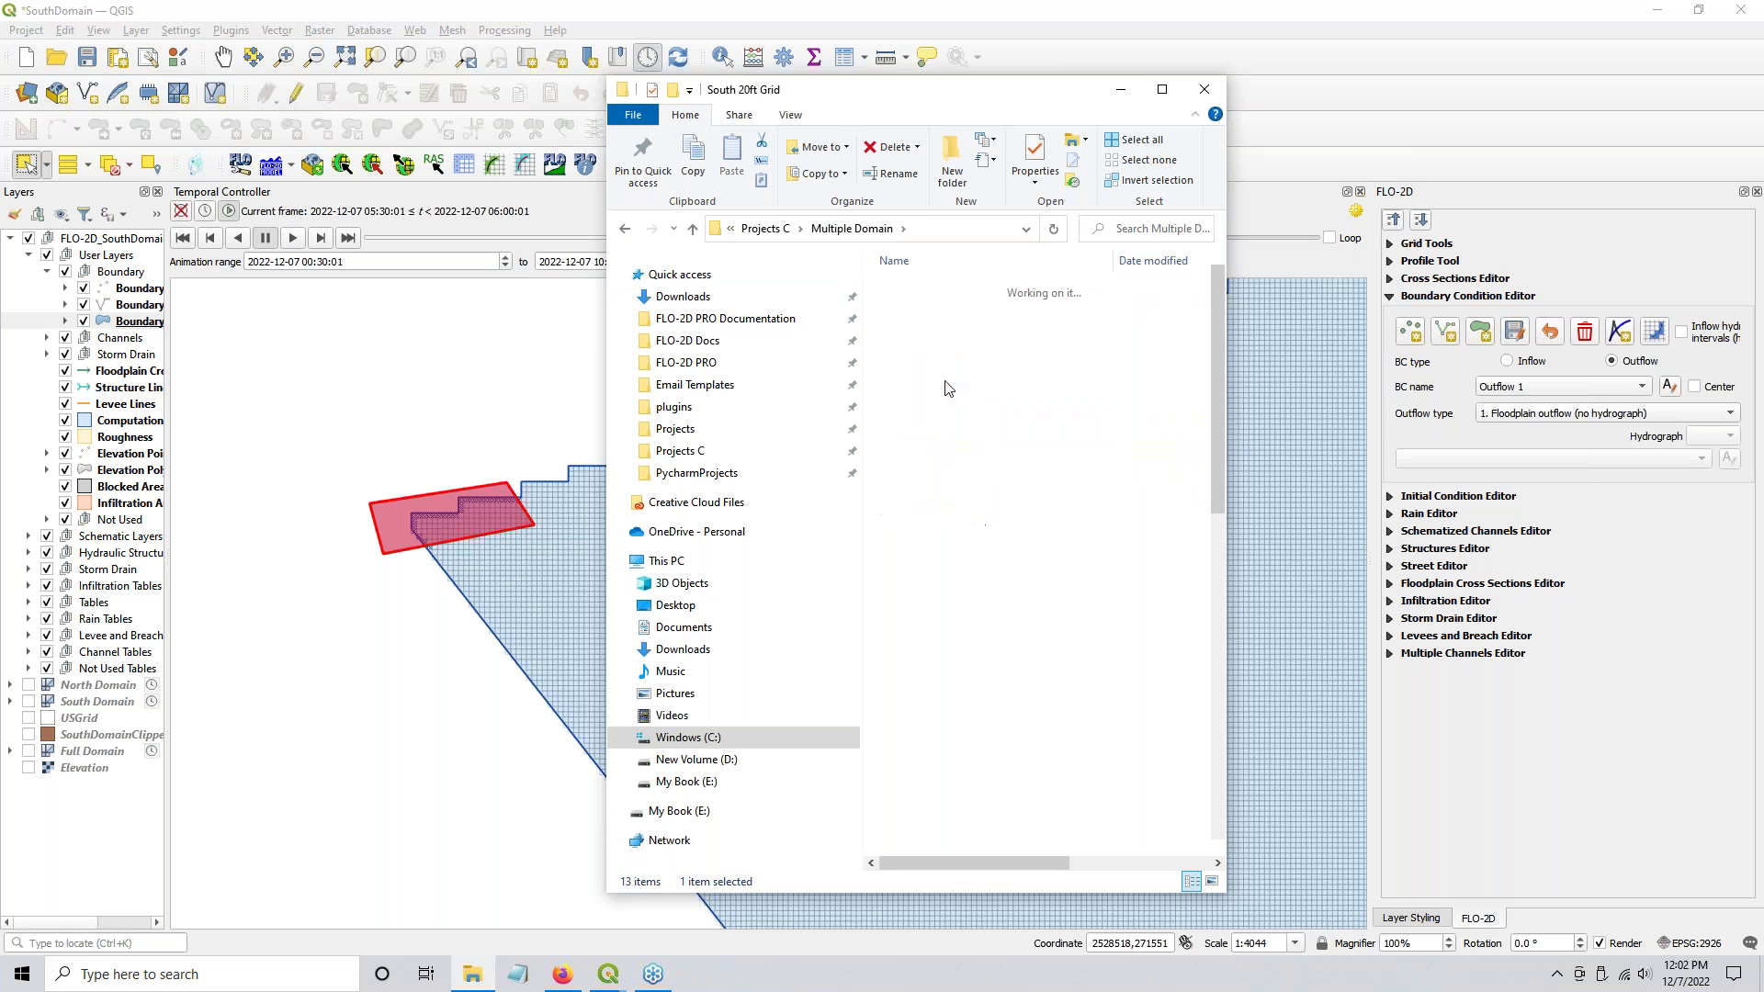
left_click(928, 288)
left_click(918, 751, "shift")
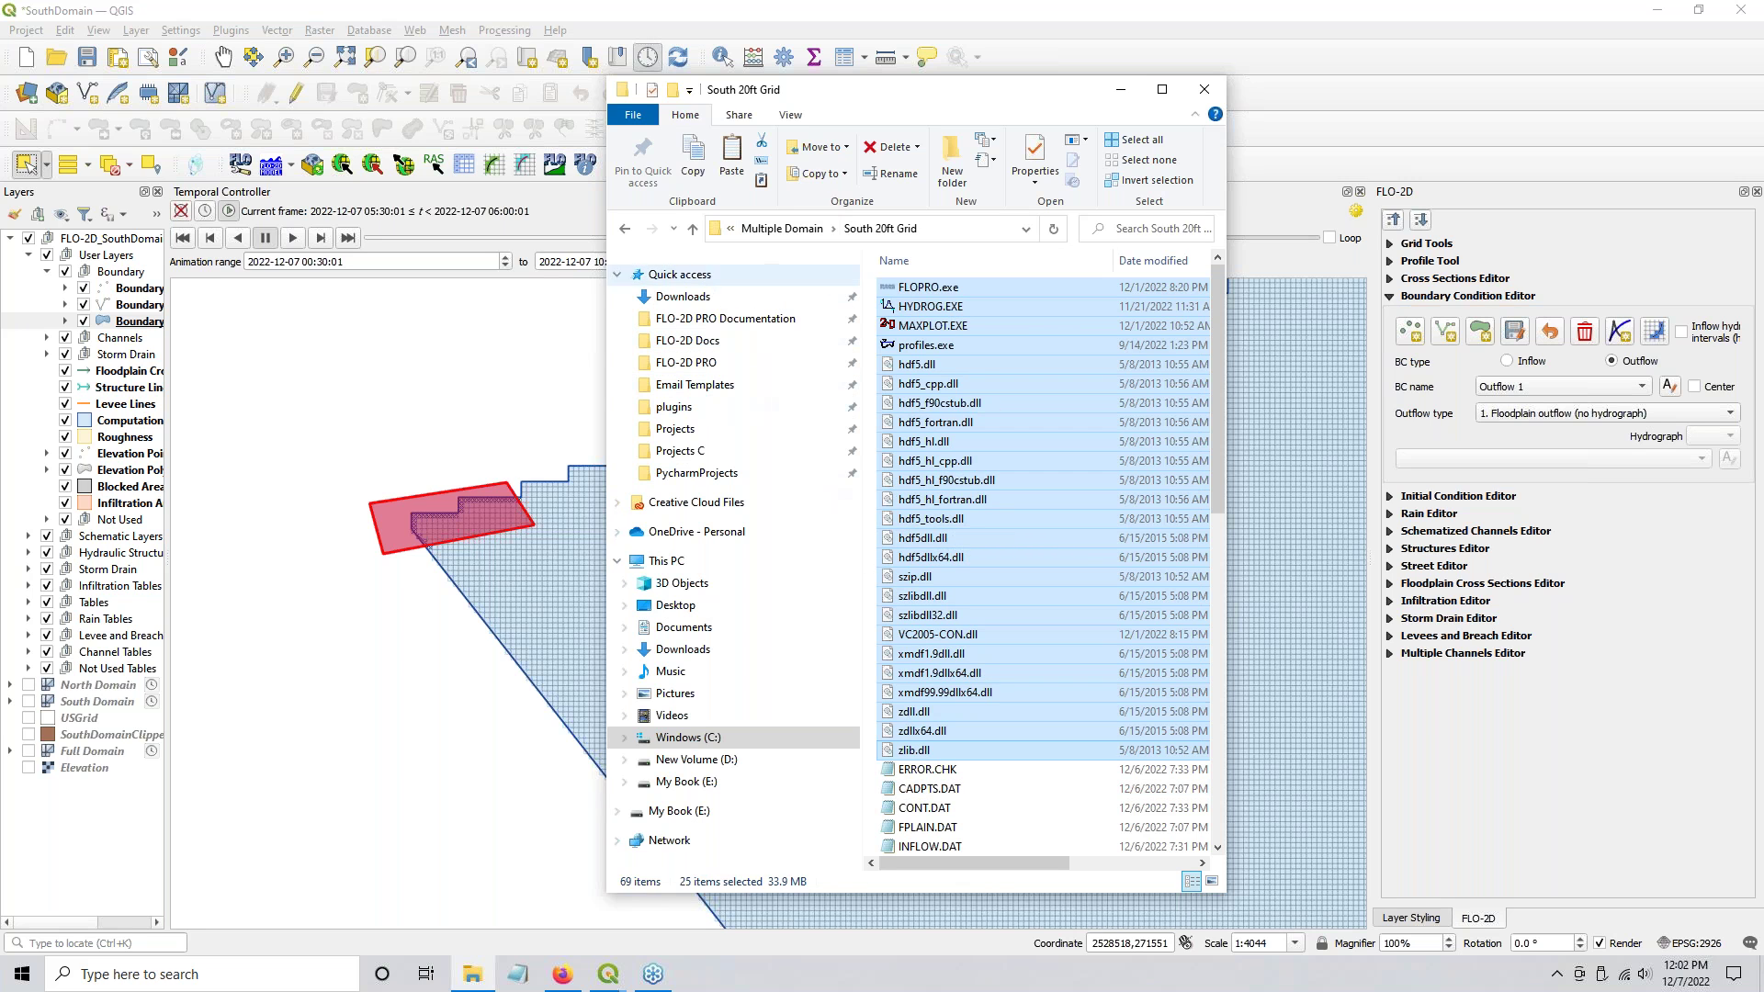
left_click(762, 229)
double_click(914, 406)
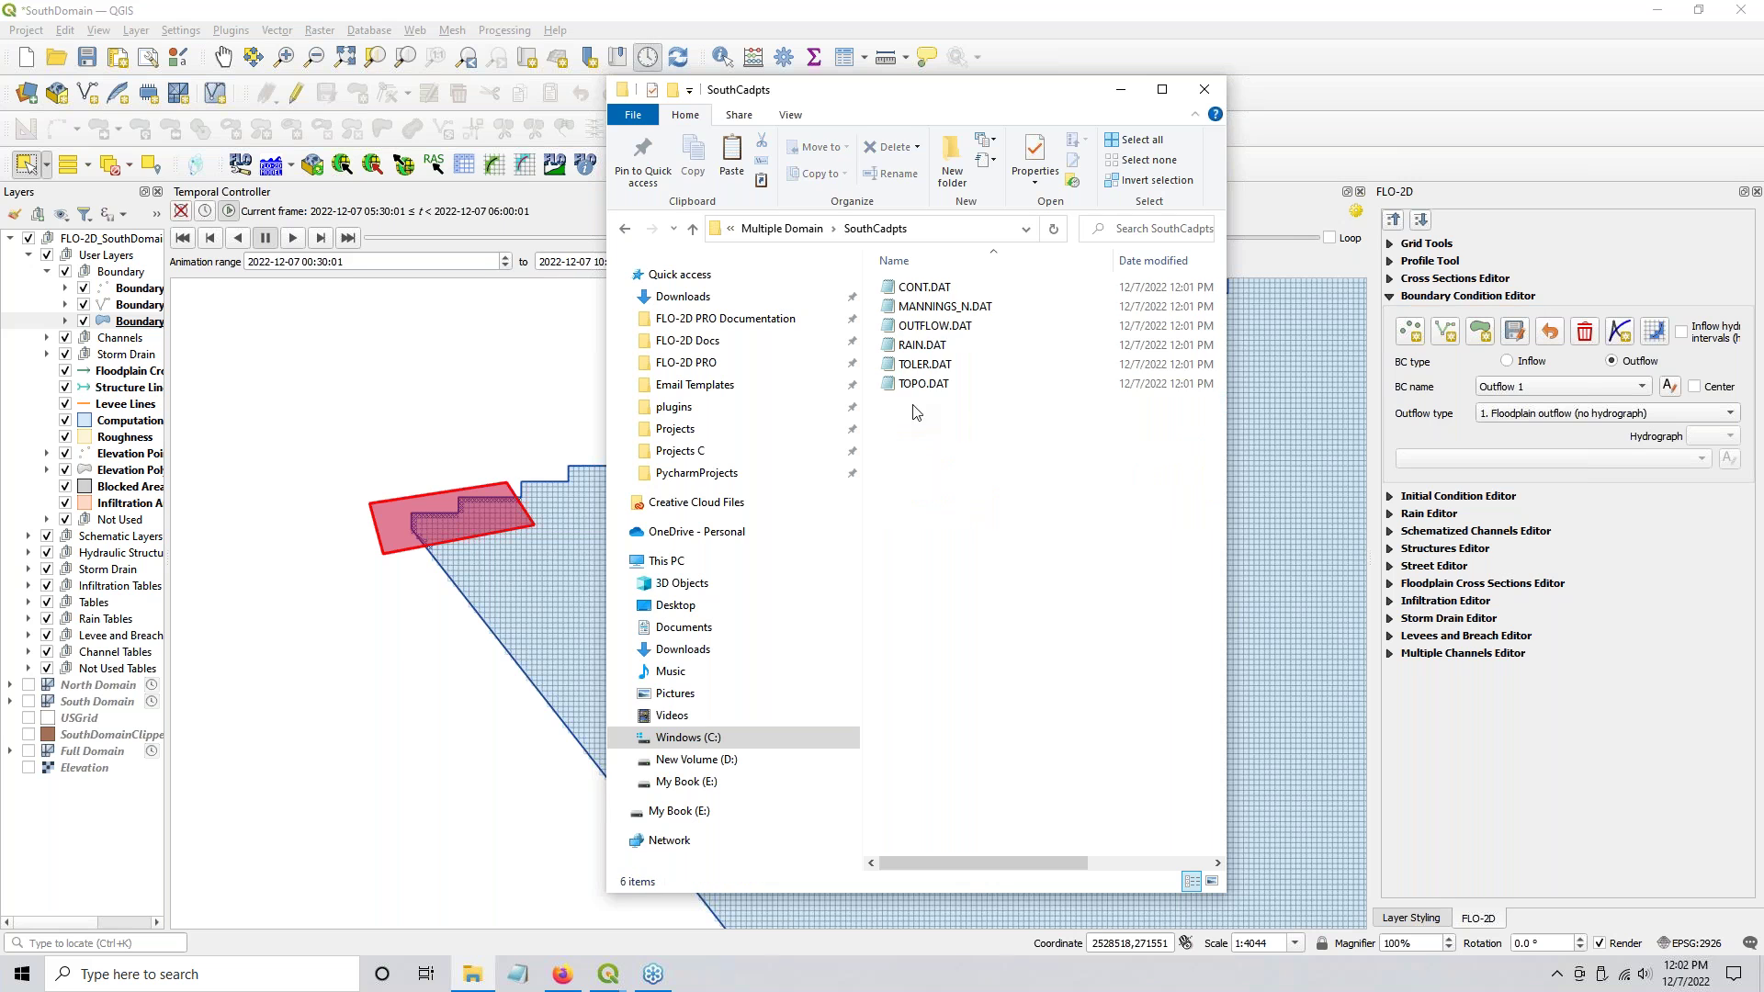
key("ctrl+v")
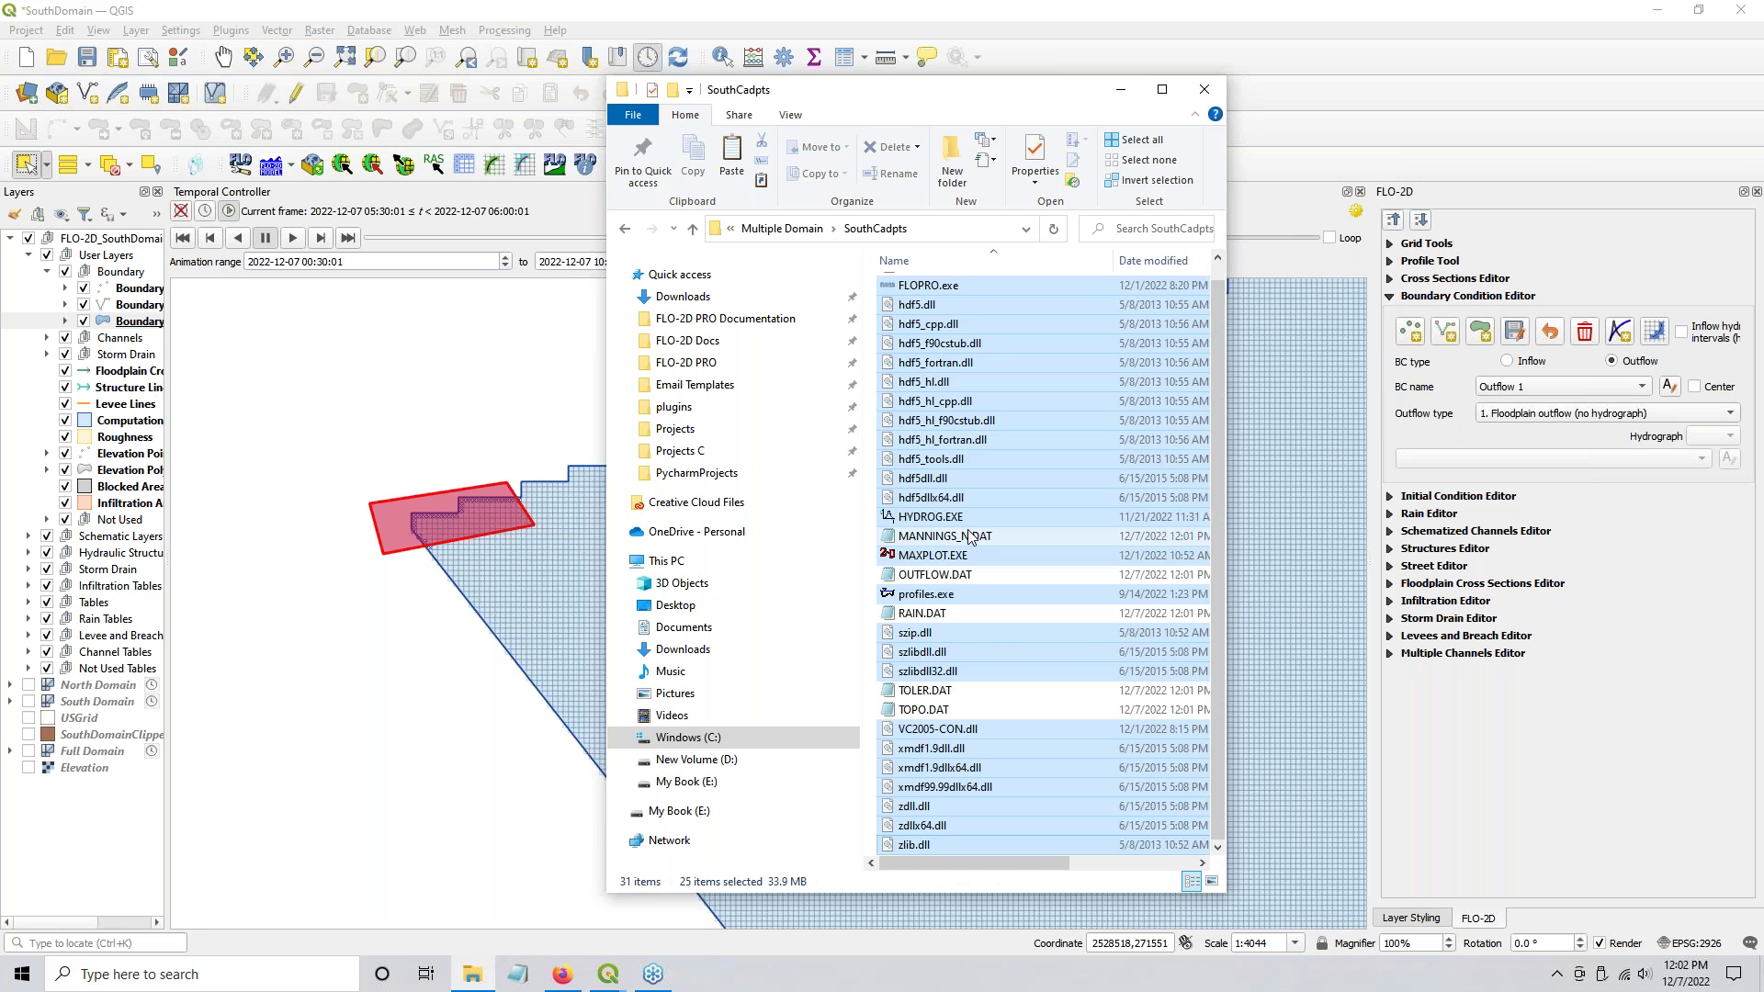
Step: Run FLOPRO.exe from the SouthCadpts folder to start the simulation
left_click(1016, 497)
double_click(933, 292)
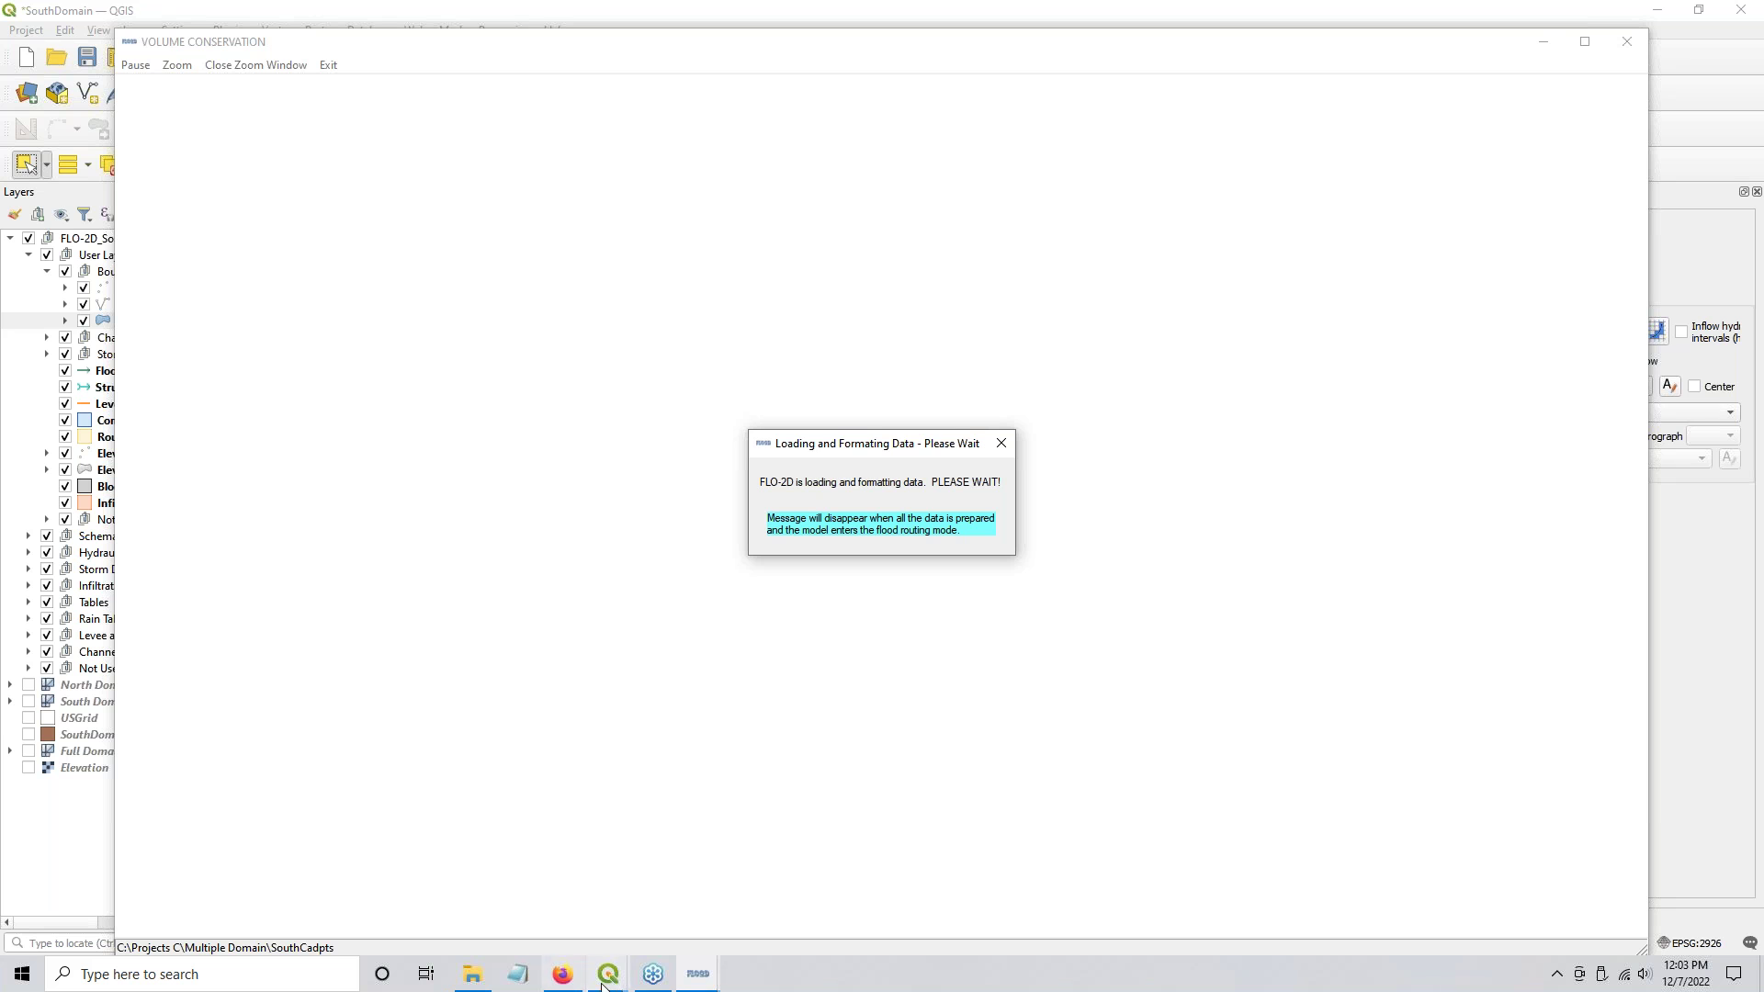
Step: Switch to the SouthDomain project in QGIS and query the grid info of a cell near the domain's western end
mouse_move(609, 979)
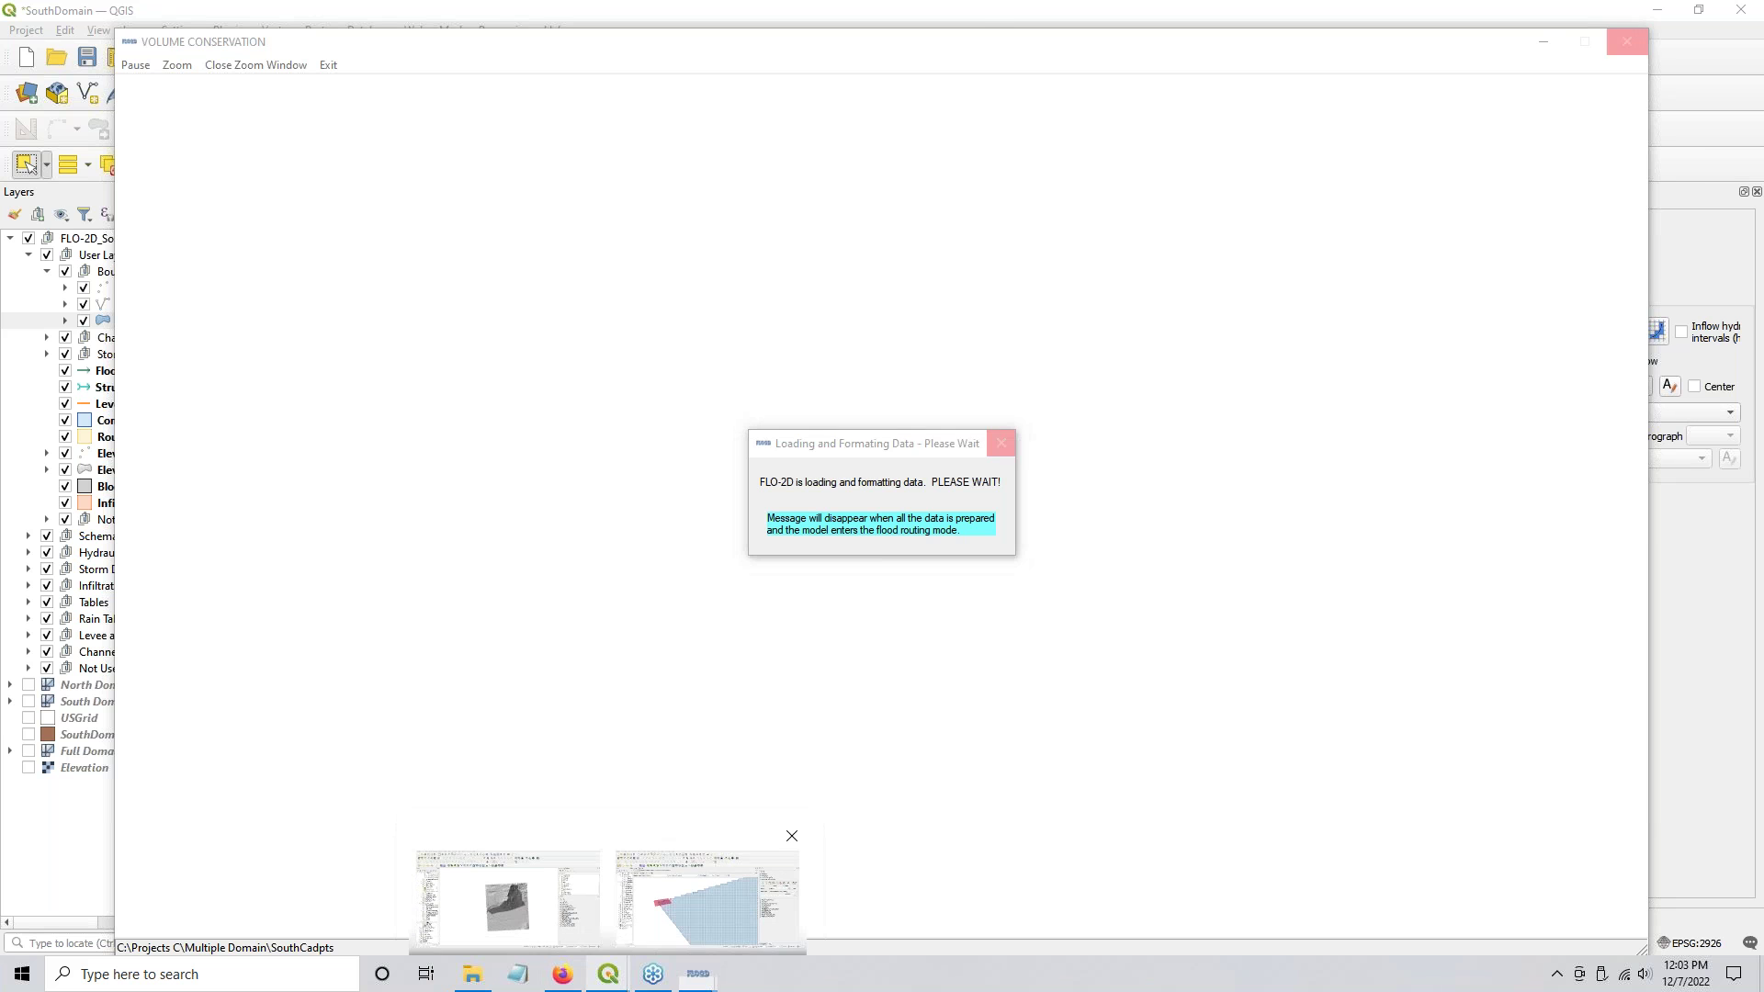
left_click(707, 896)
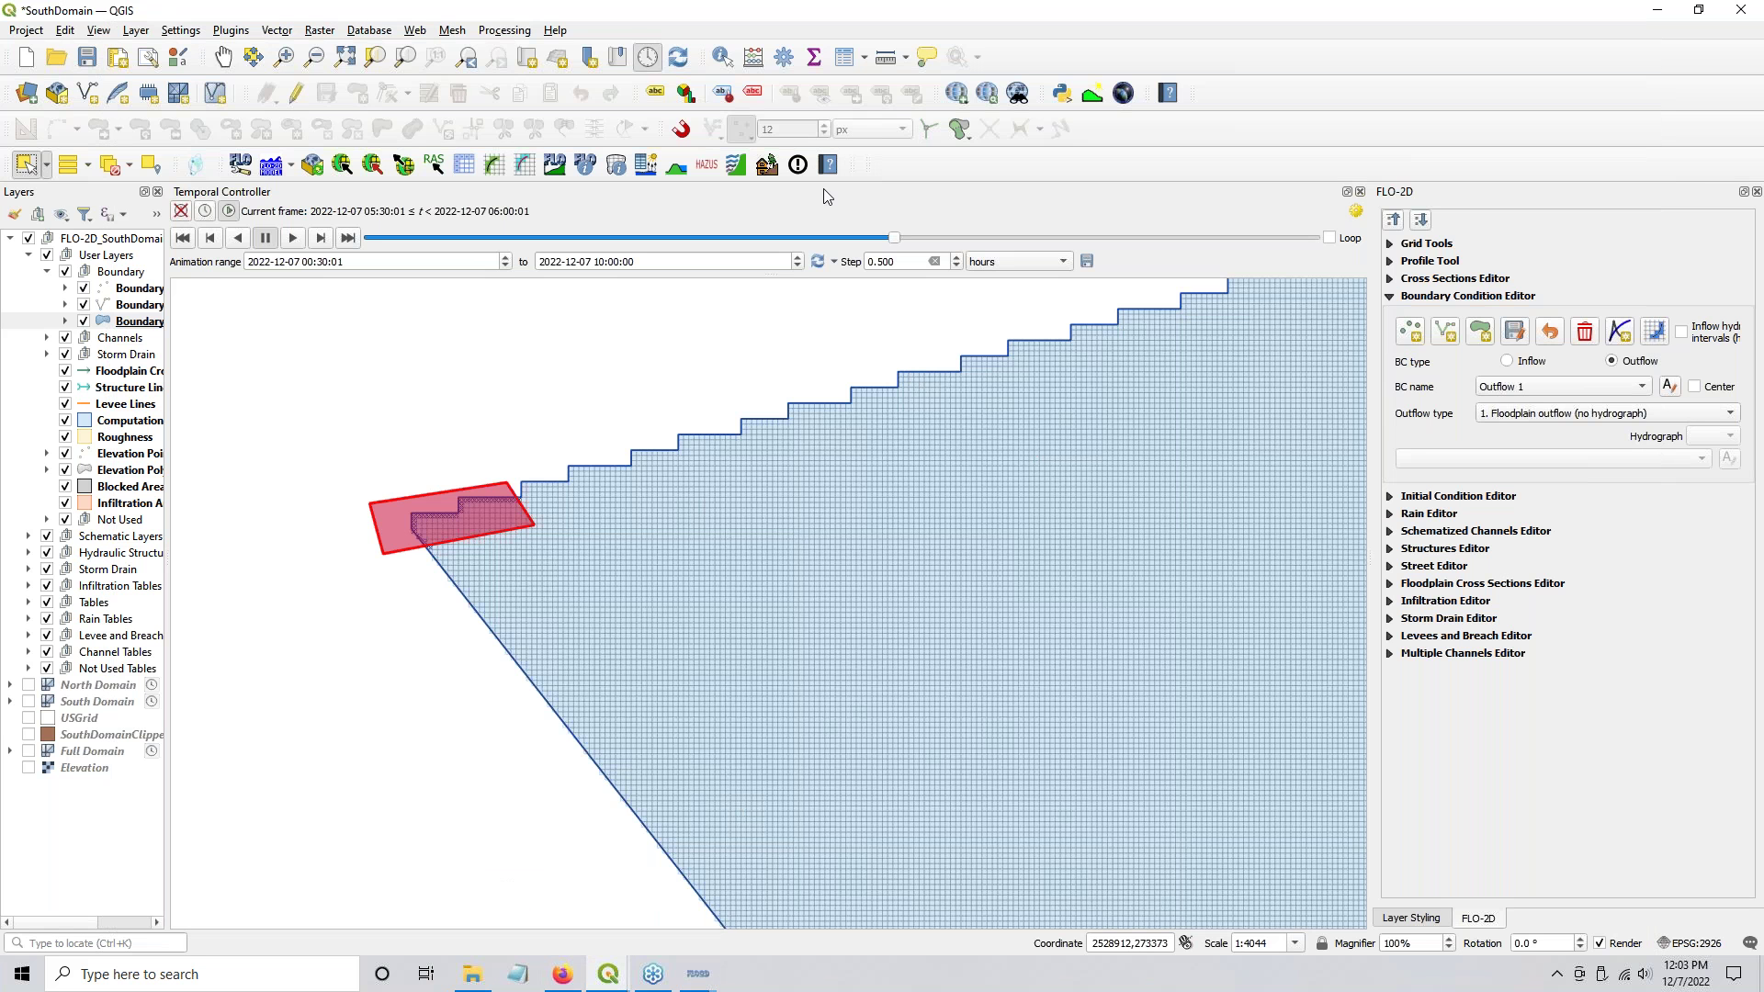
left_click(737, 448)
left_click(616, 166)
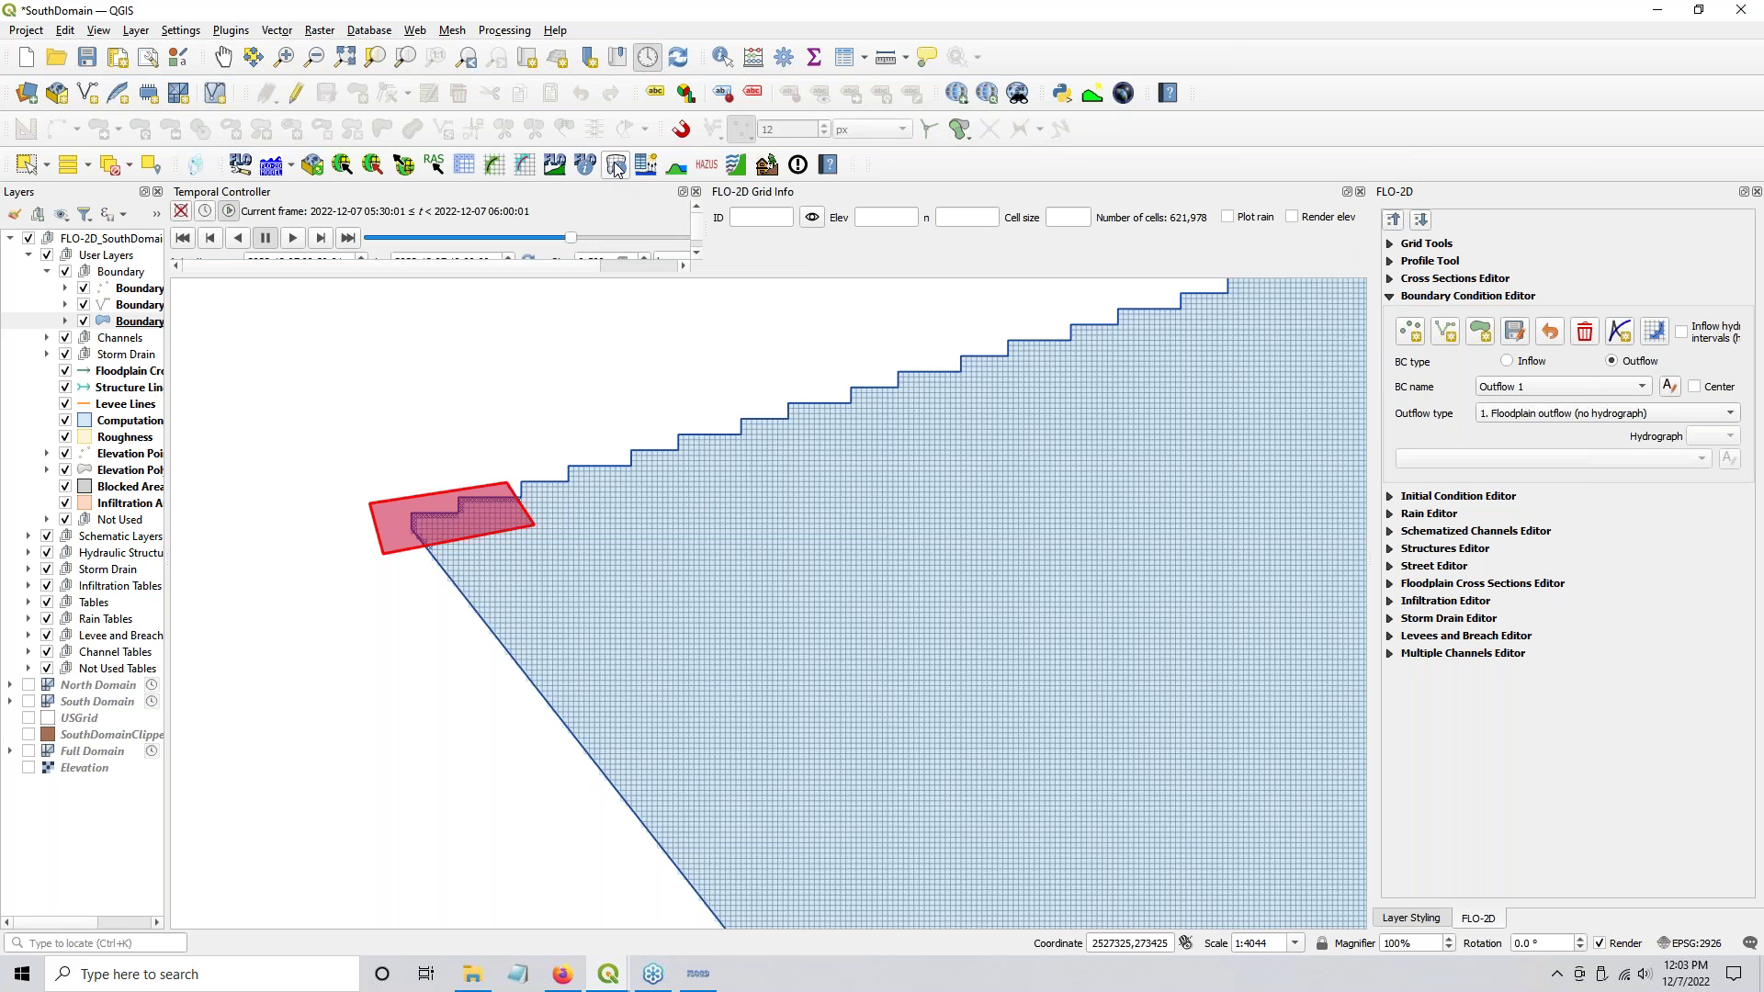
left_click(939, 470)
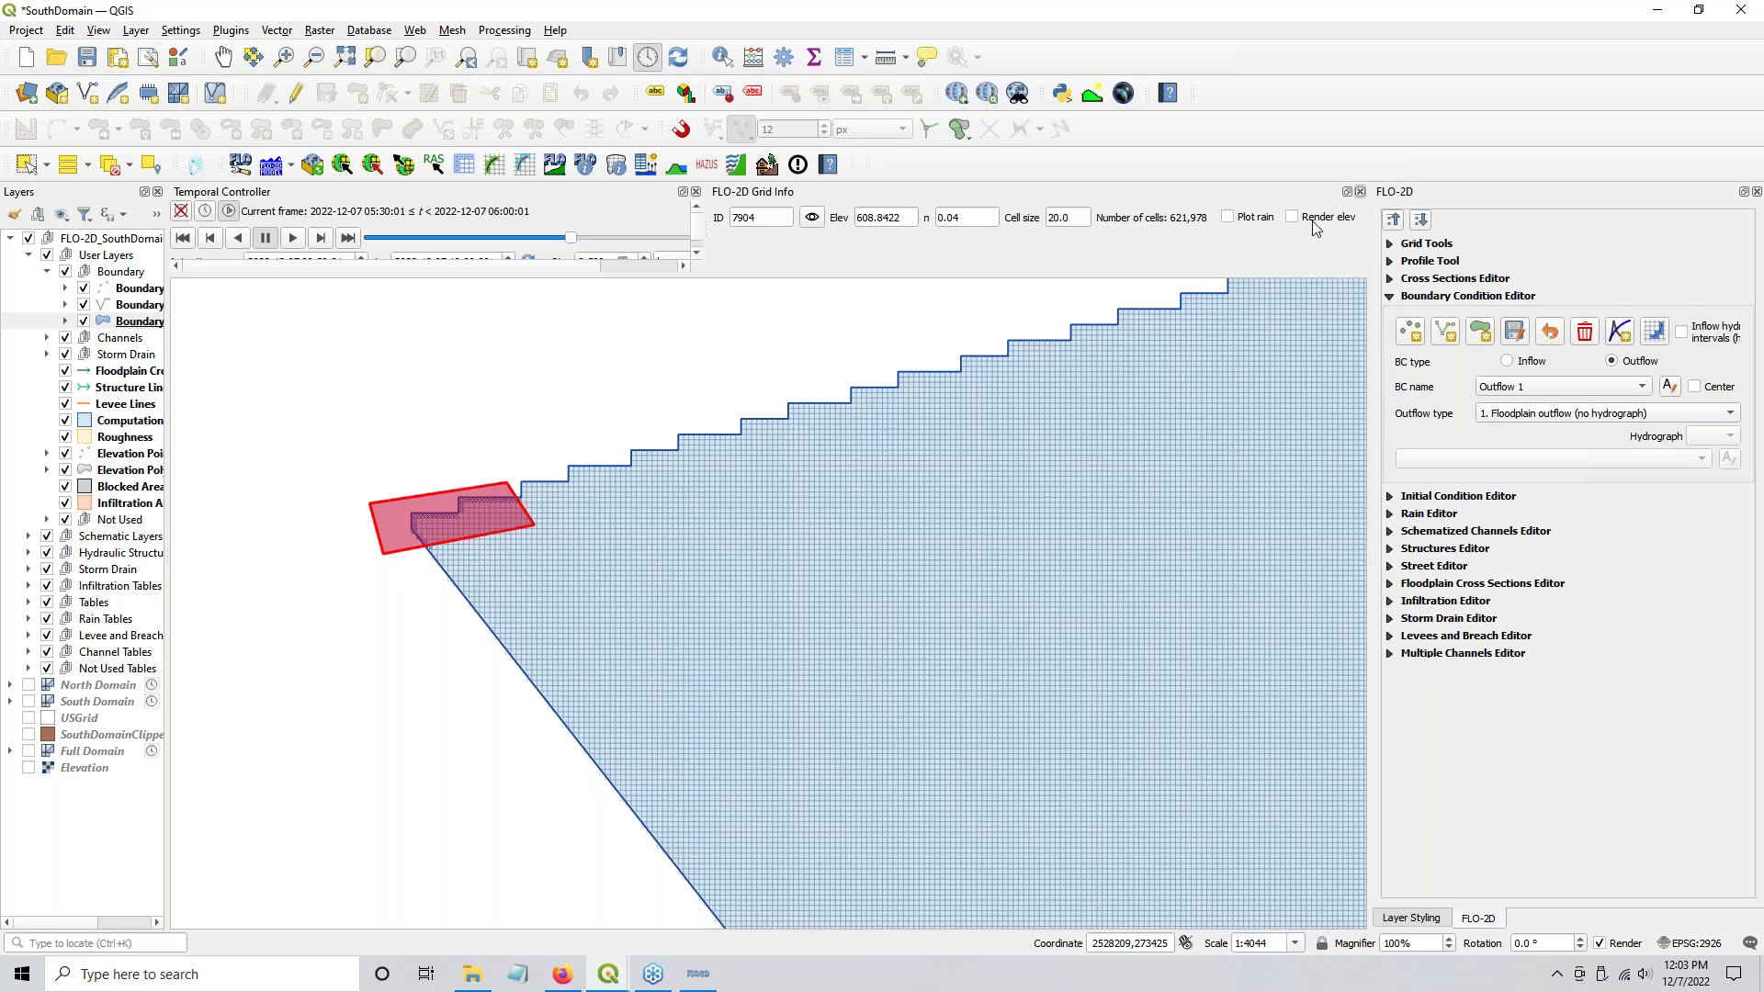
Step: Examine the south domain grid with elevation rendering on, and turn the rendering off again
scroll(972, 378, "down", 3)
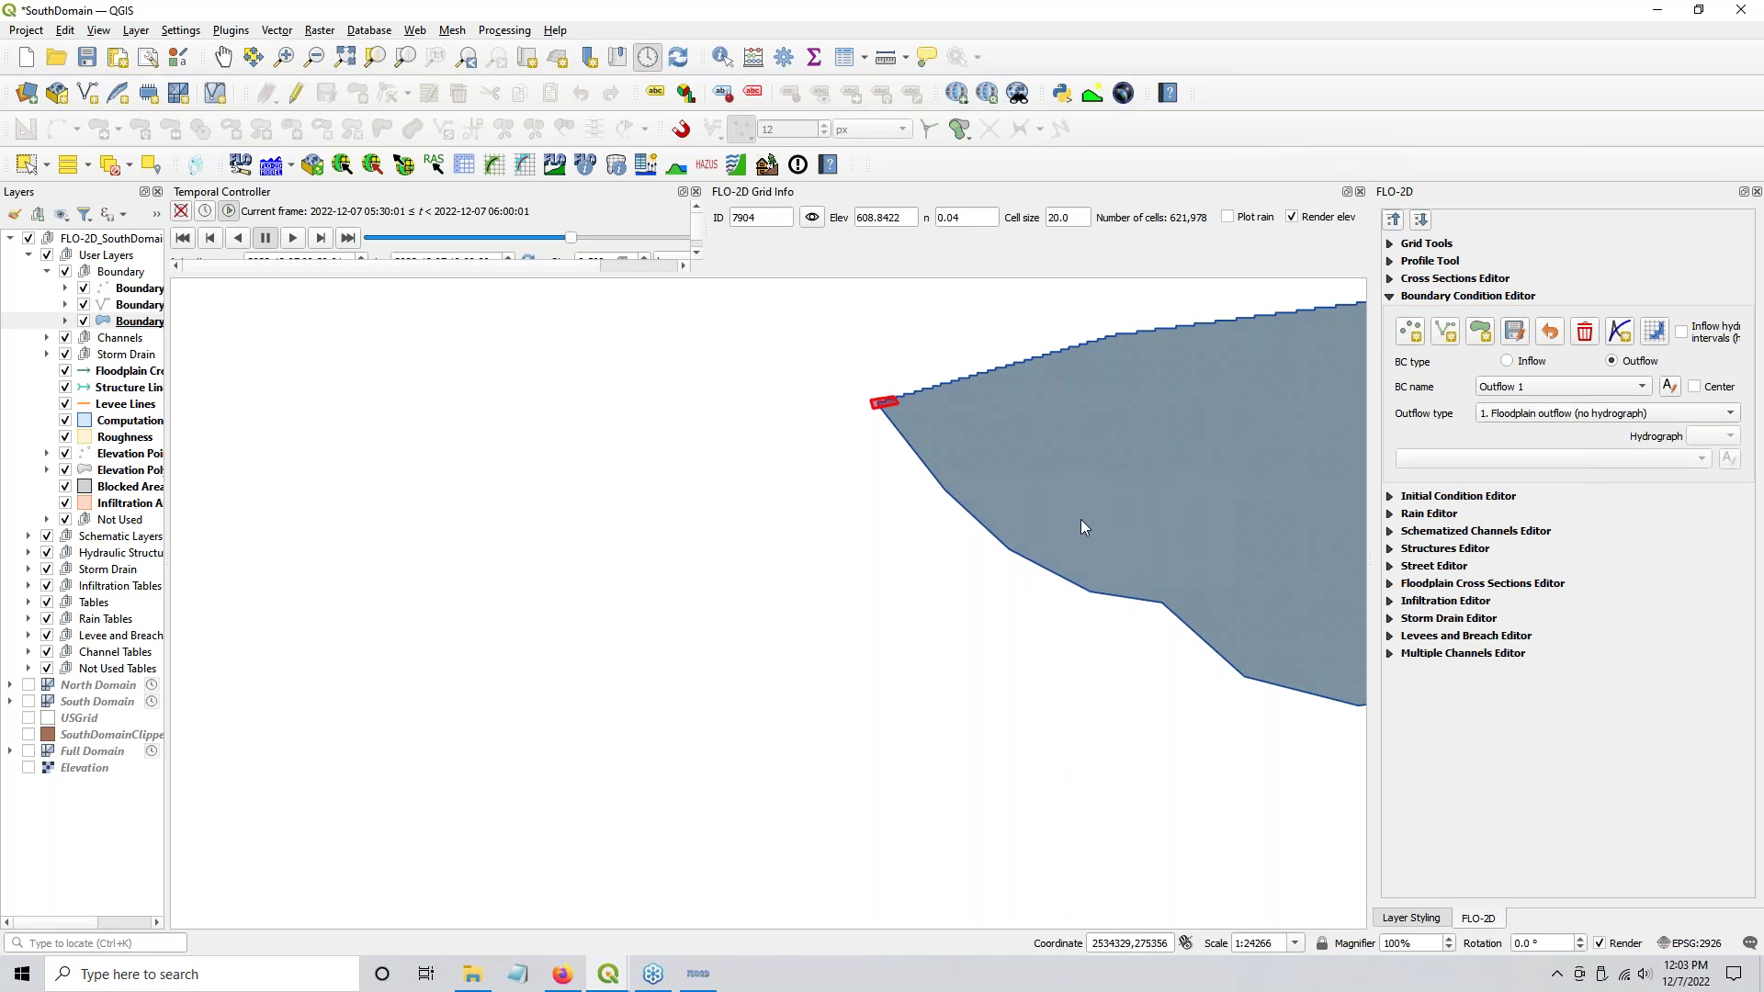
left_click_drag(1178, 474, 571, 555)
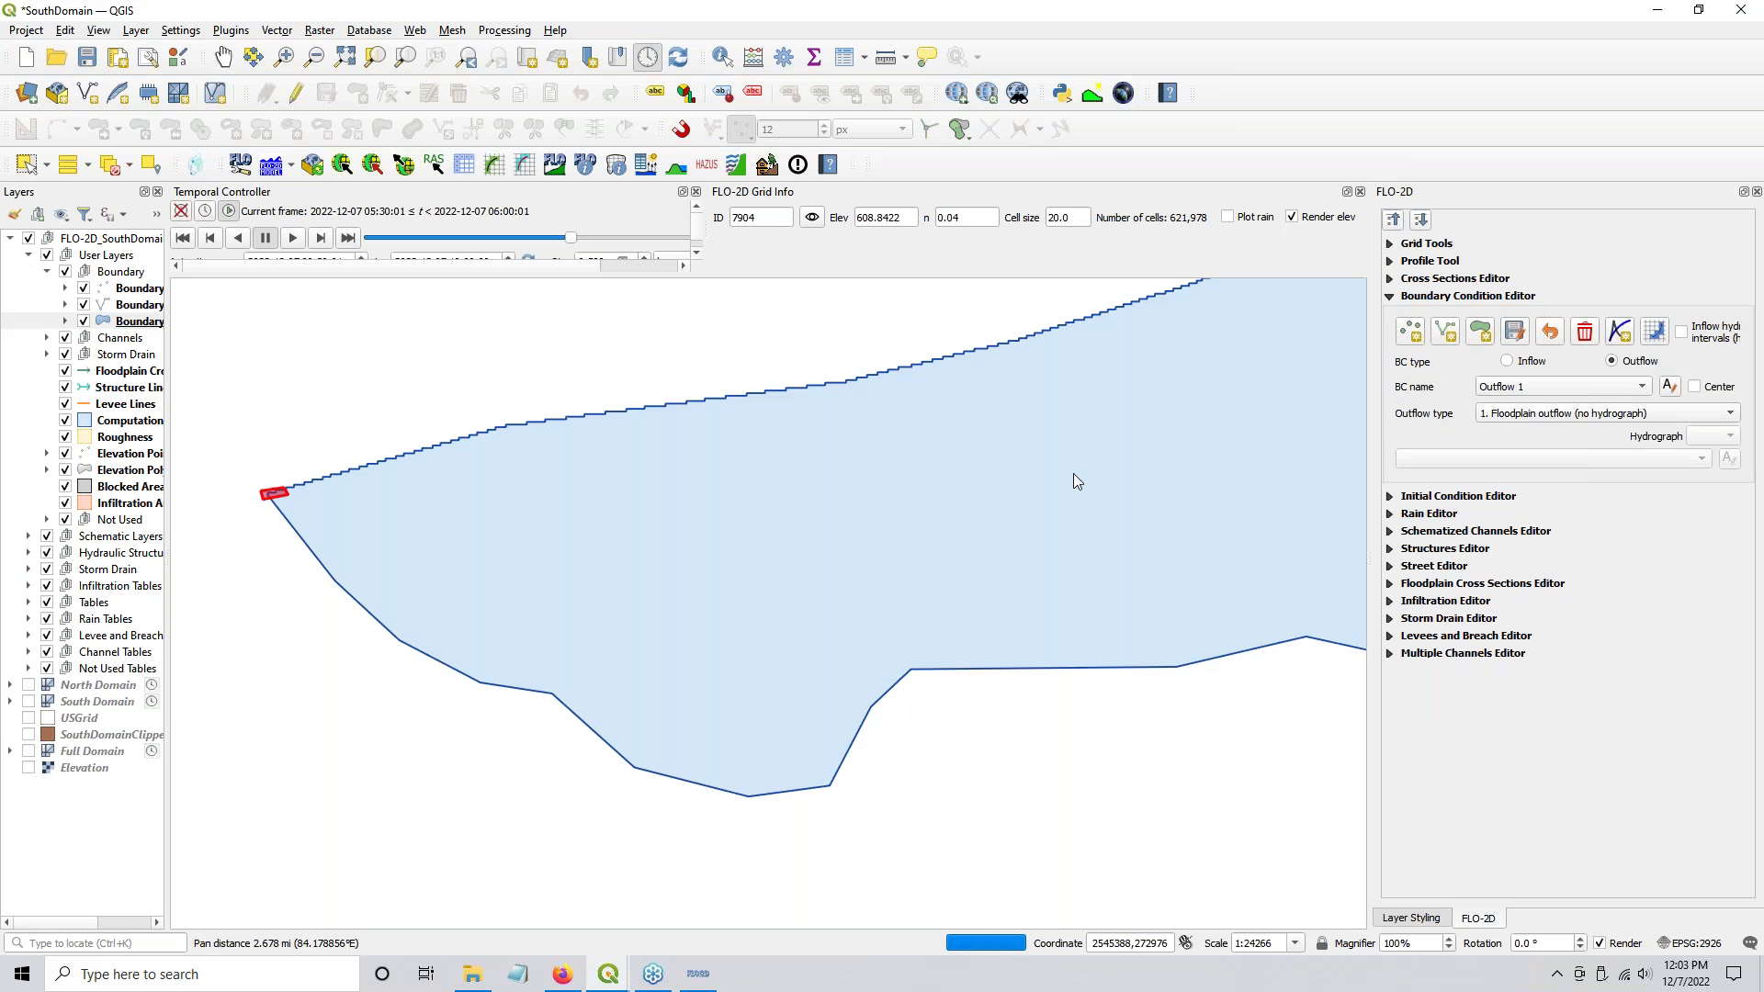
scroll(1073, 473, "down", 1)
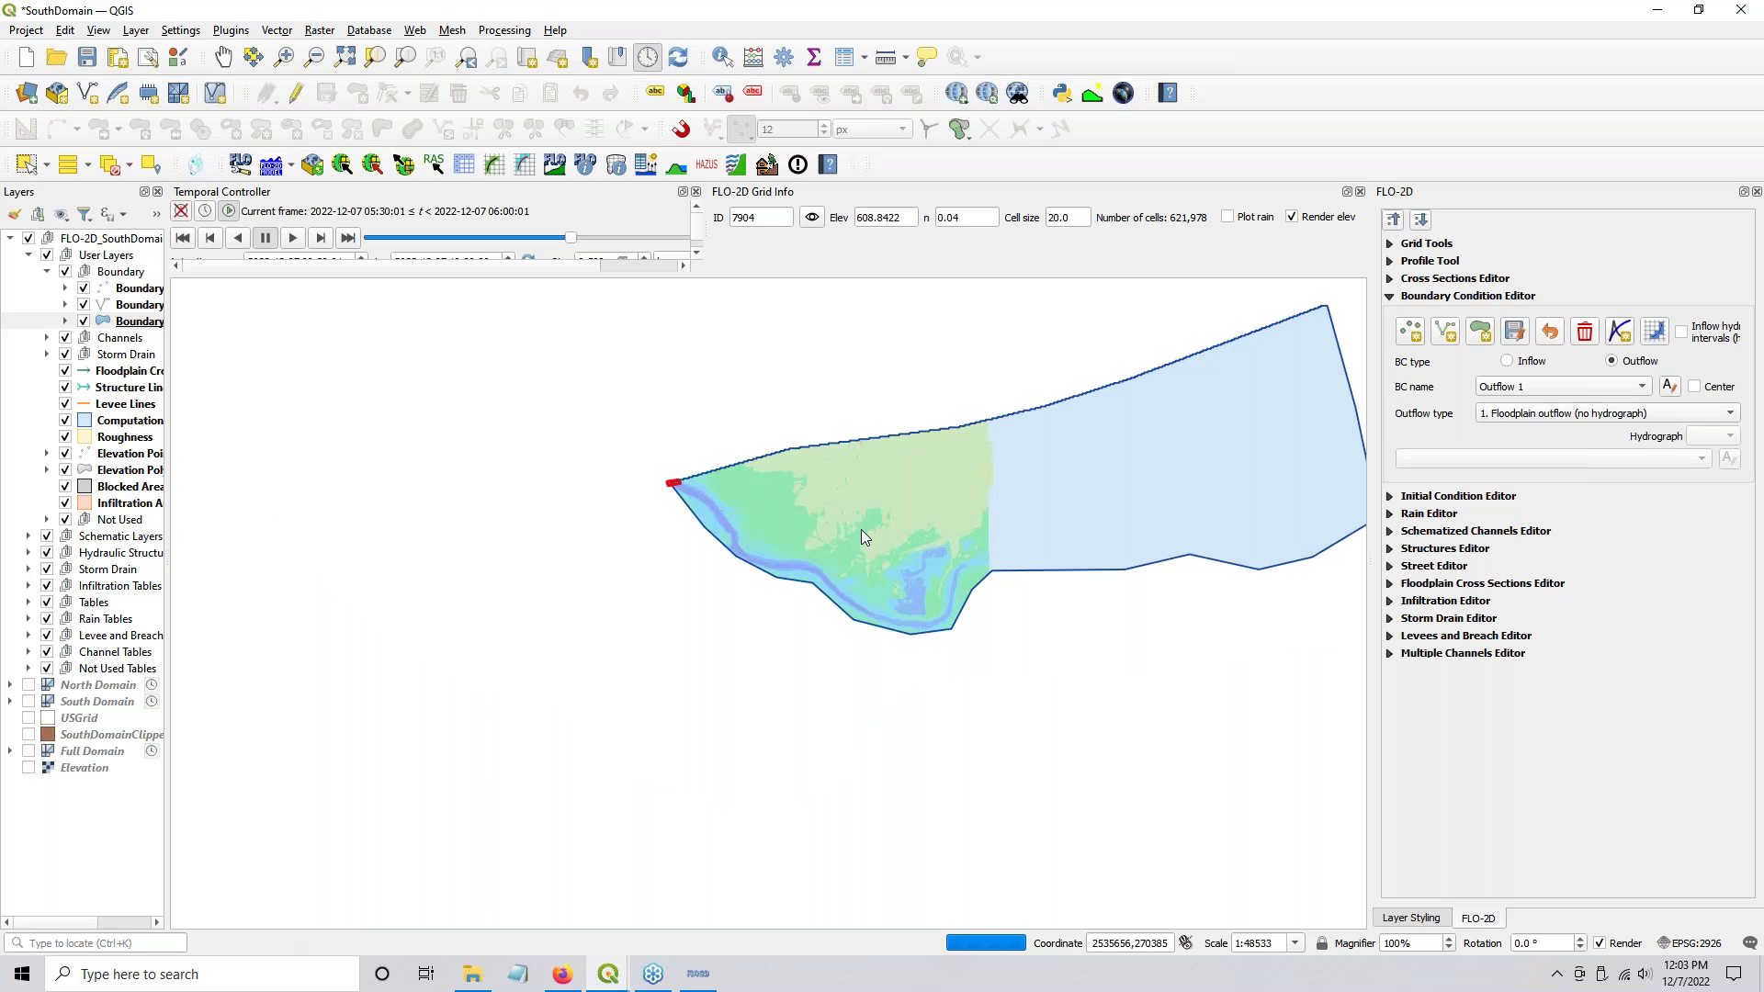
left_click(1288, 219)
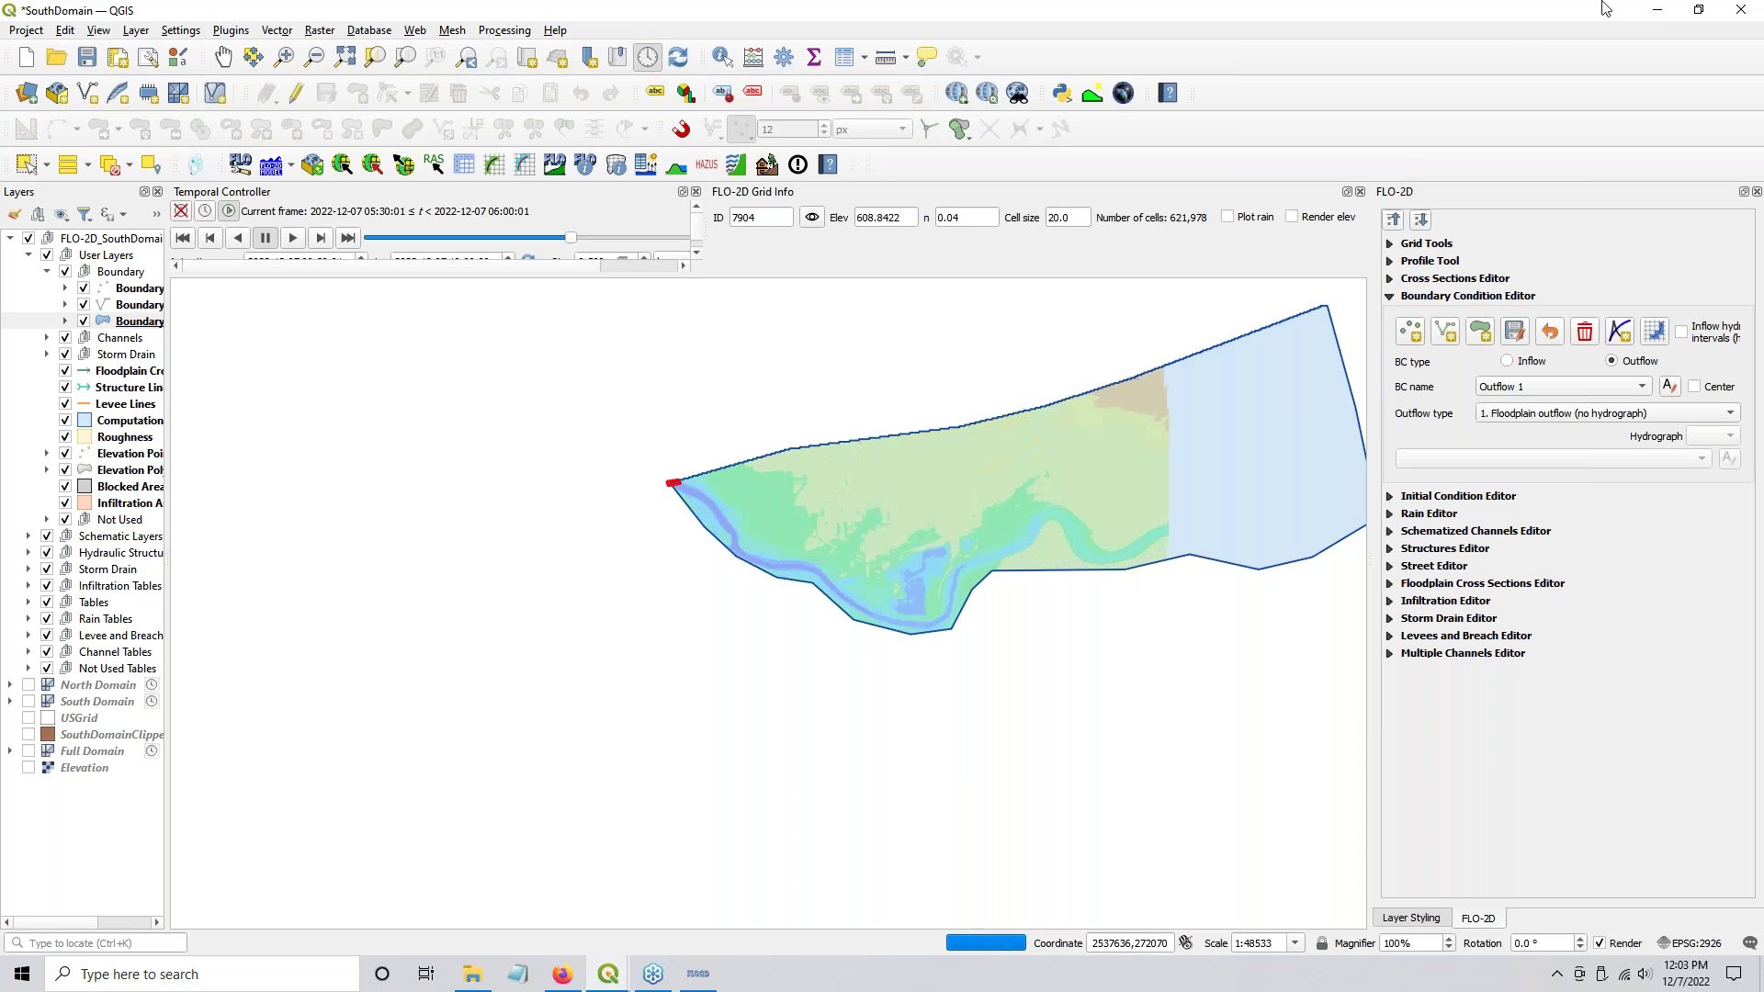
Step: Return to the FLO-2D simulation and exit it, and select the CADPTS.DAT output file in the SouthCadpts folder
left_click(1659, 16)
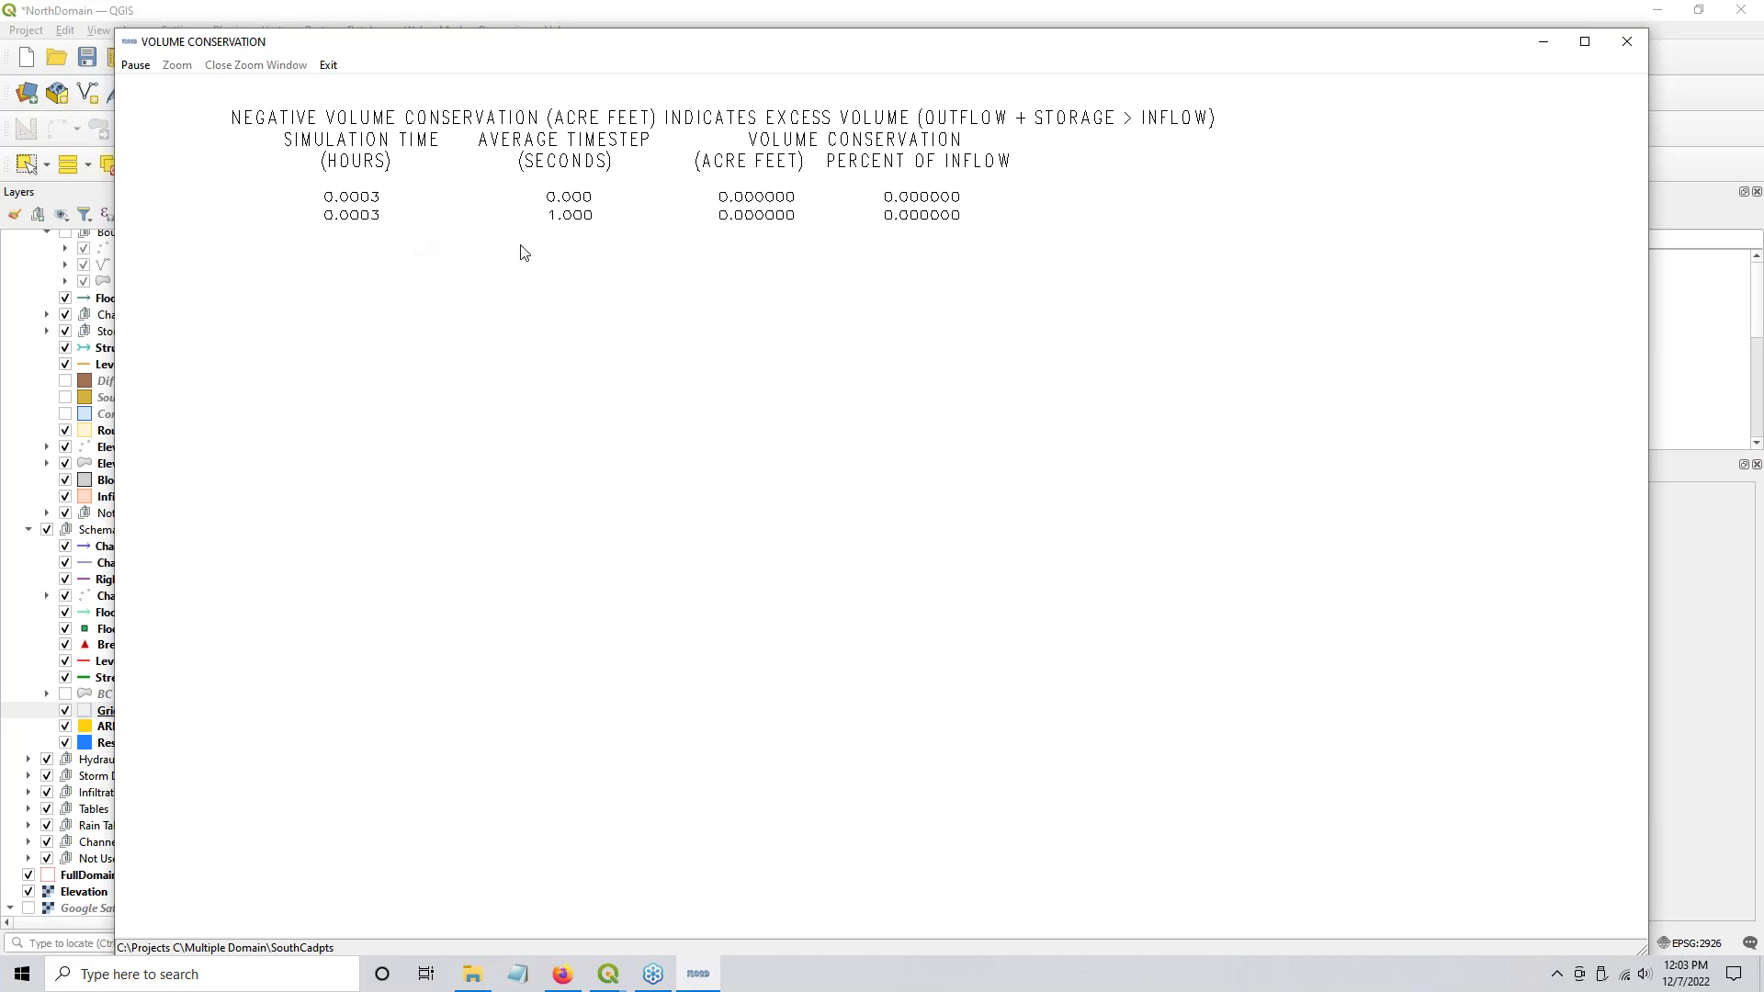
left_click(332, 66)
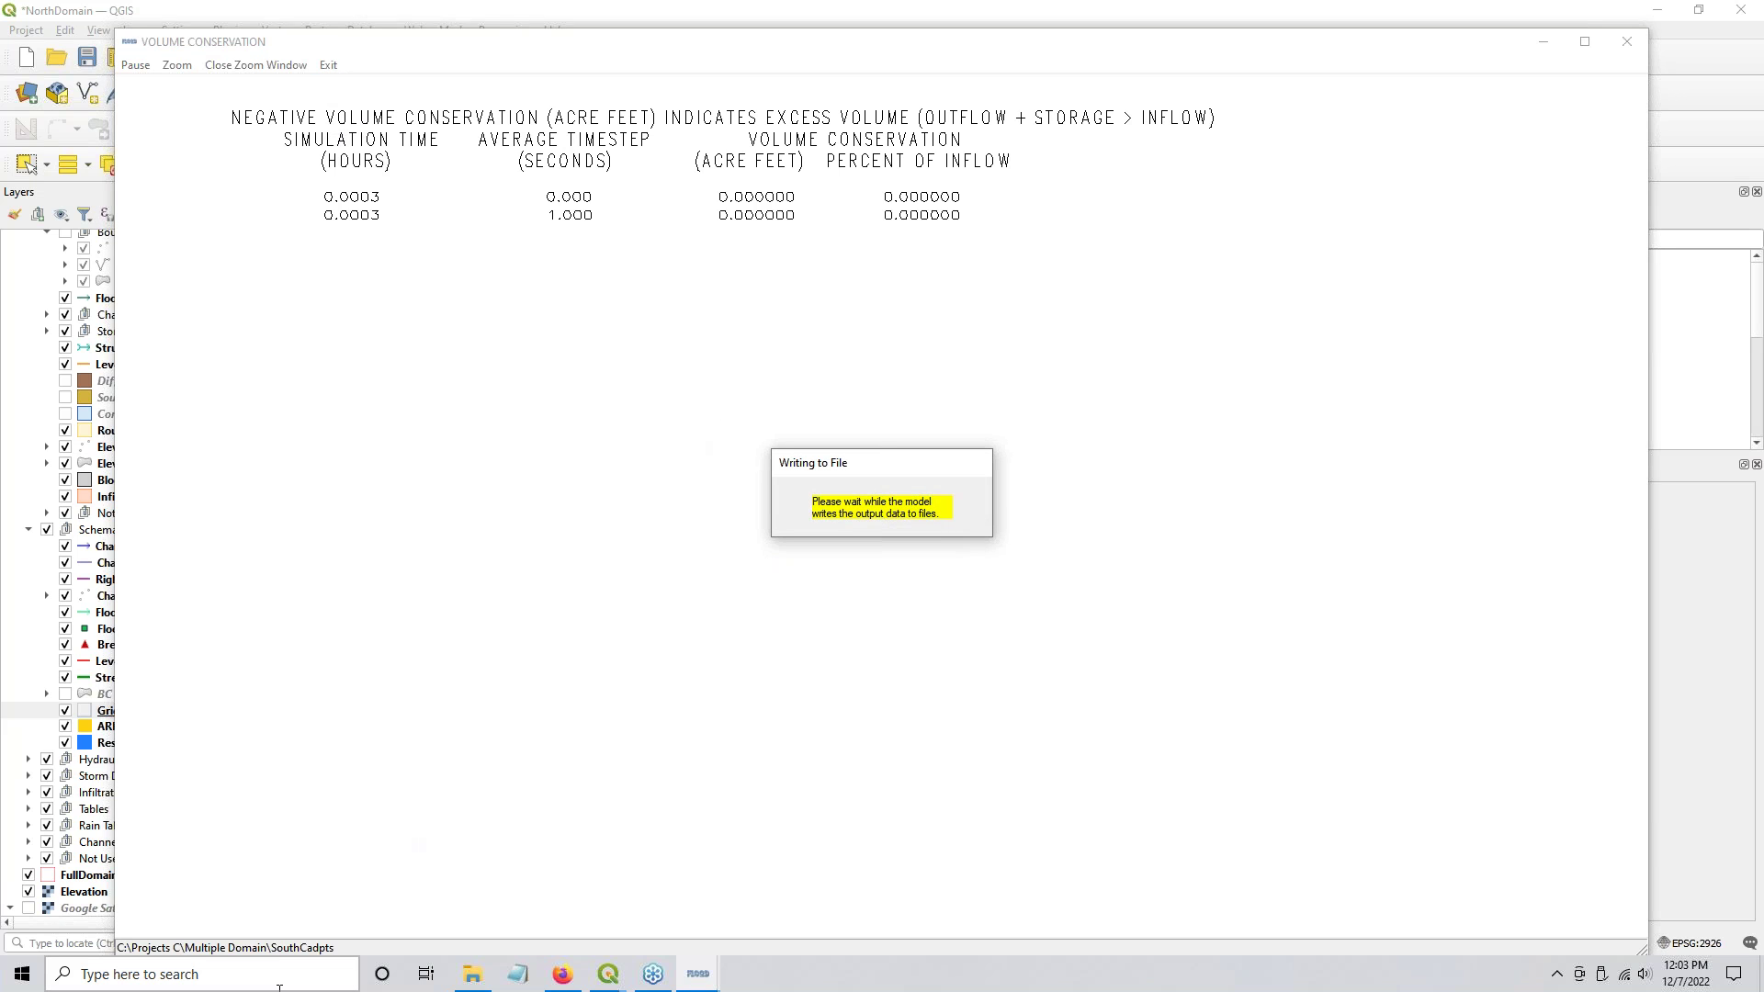
left_click(472, 973)
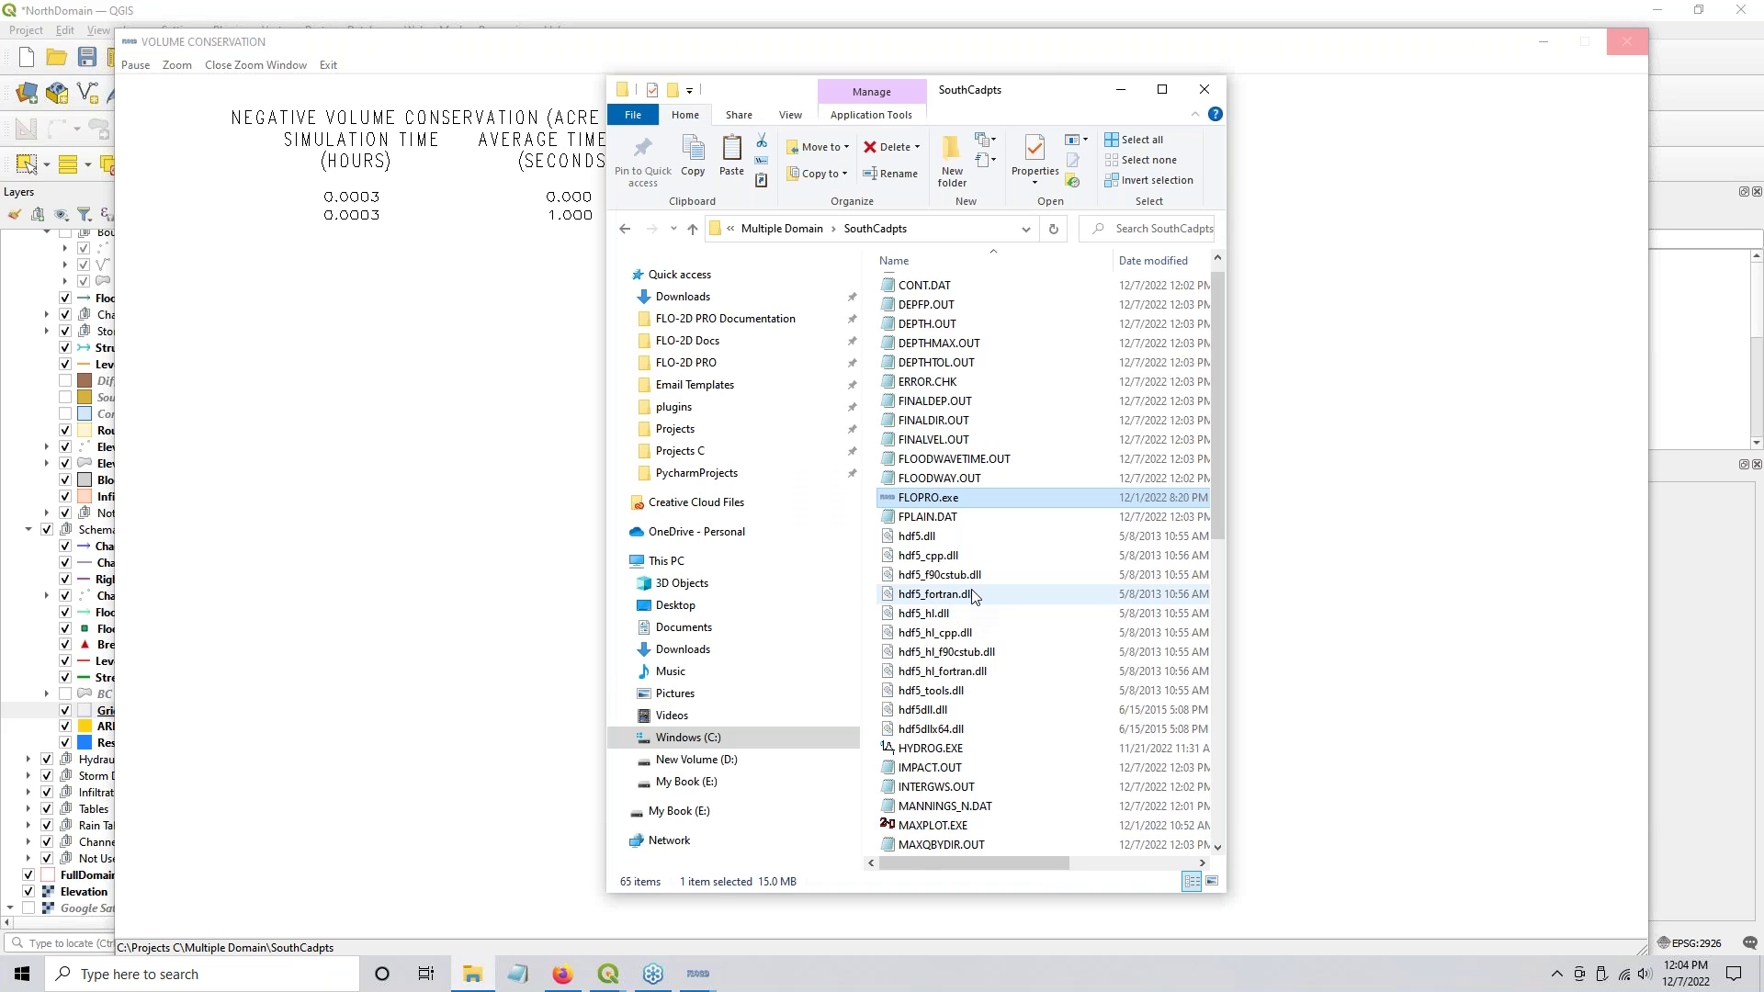
left_click(930, 345)
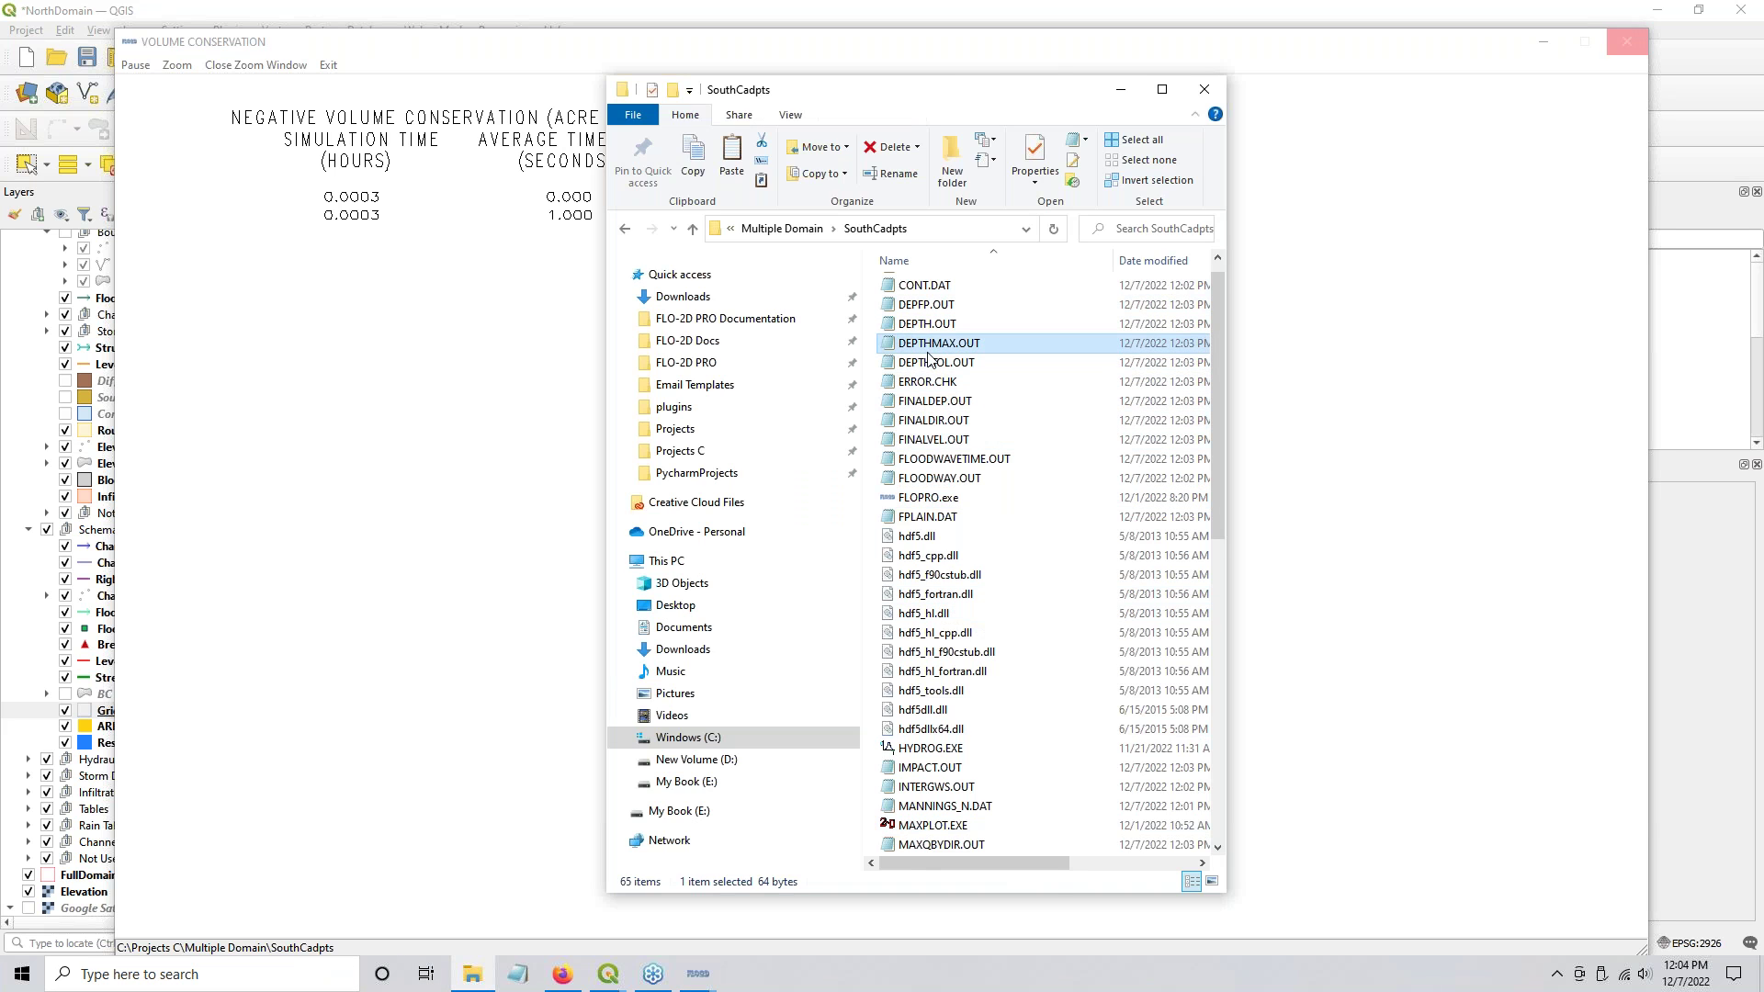
left_click(945, 295)
double_click(944, 295)
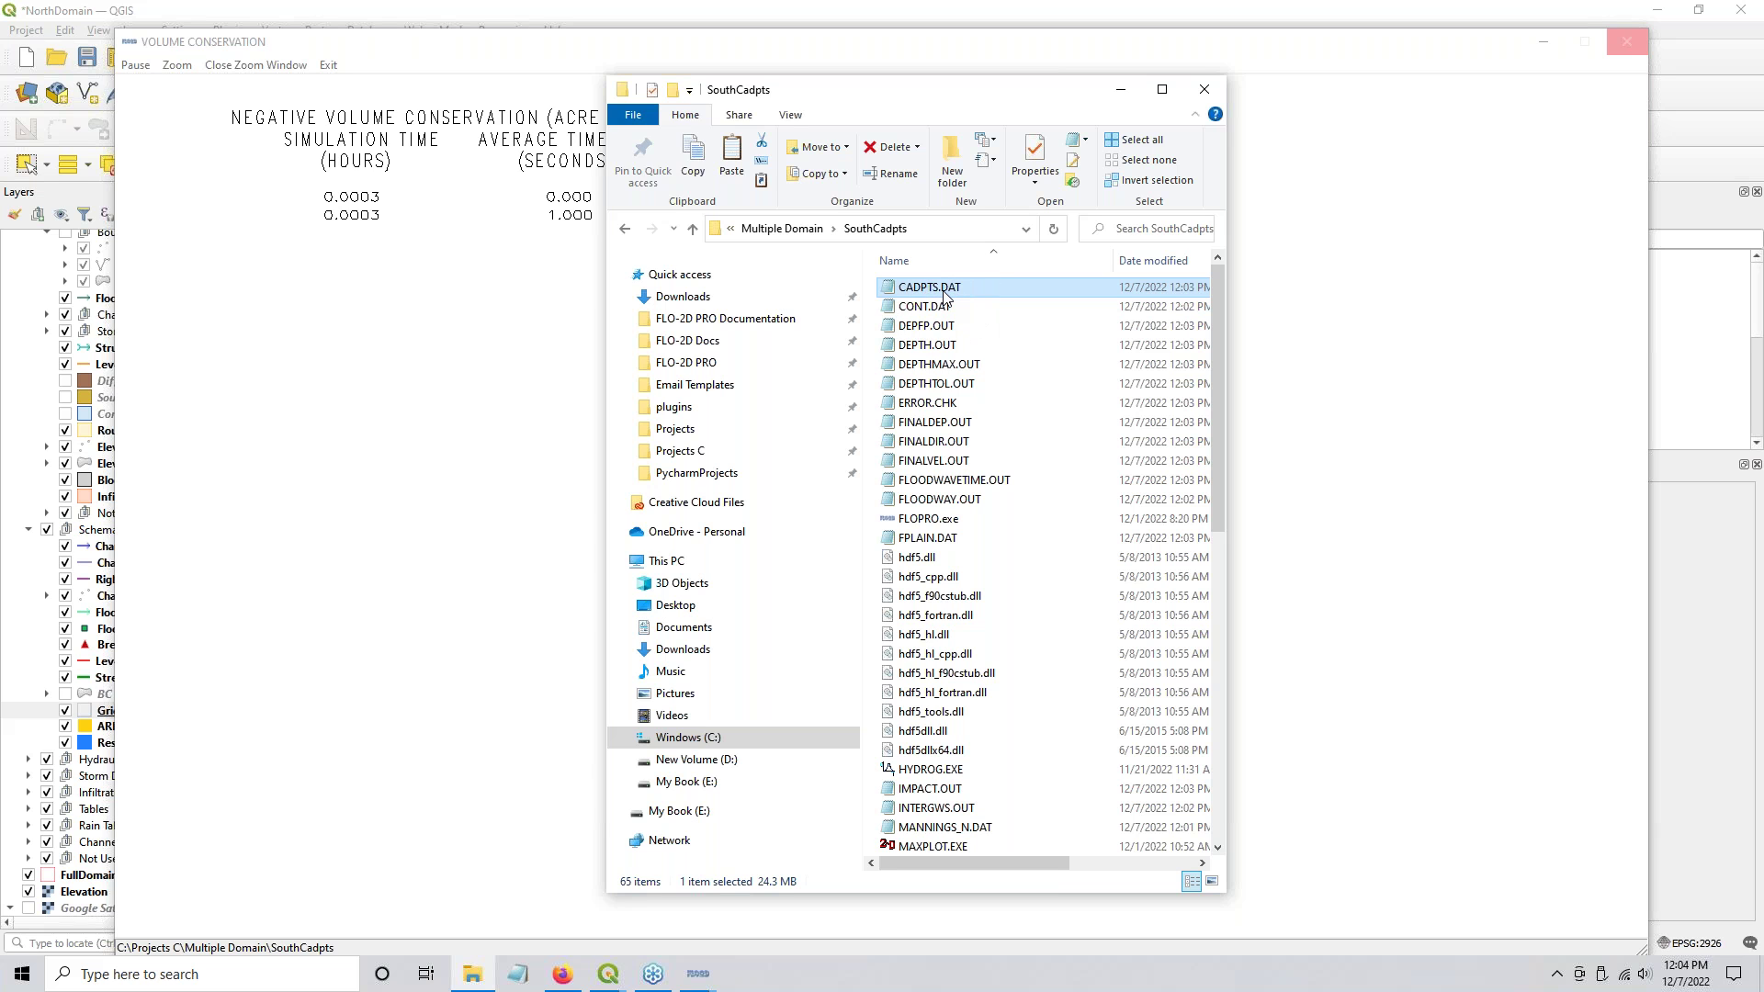
Step: Locate the CADPTS_DS2.DAT file in the North 60ft Grid folder, and put the File Explorer window away
left_click(778, 228)
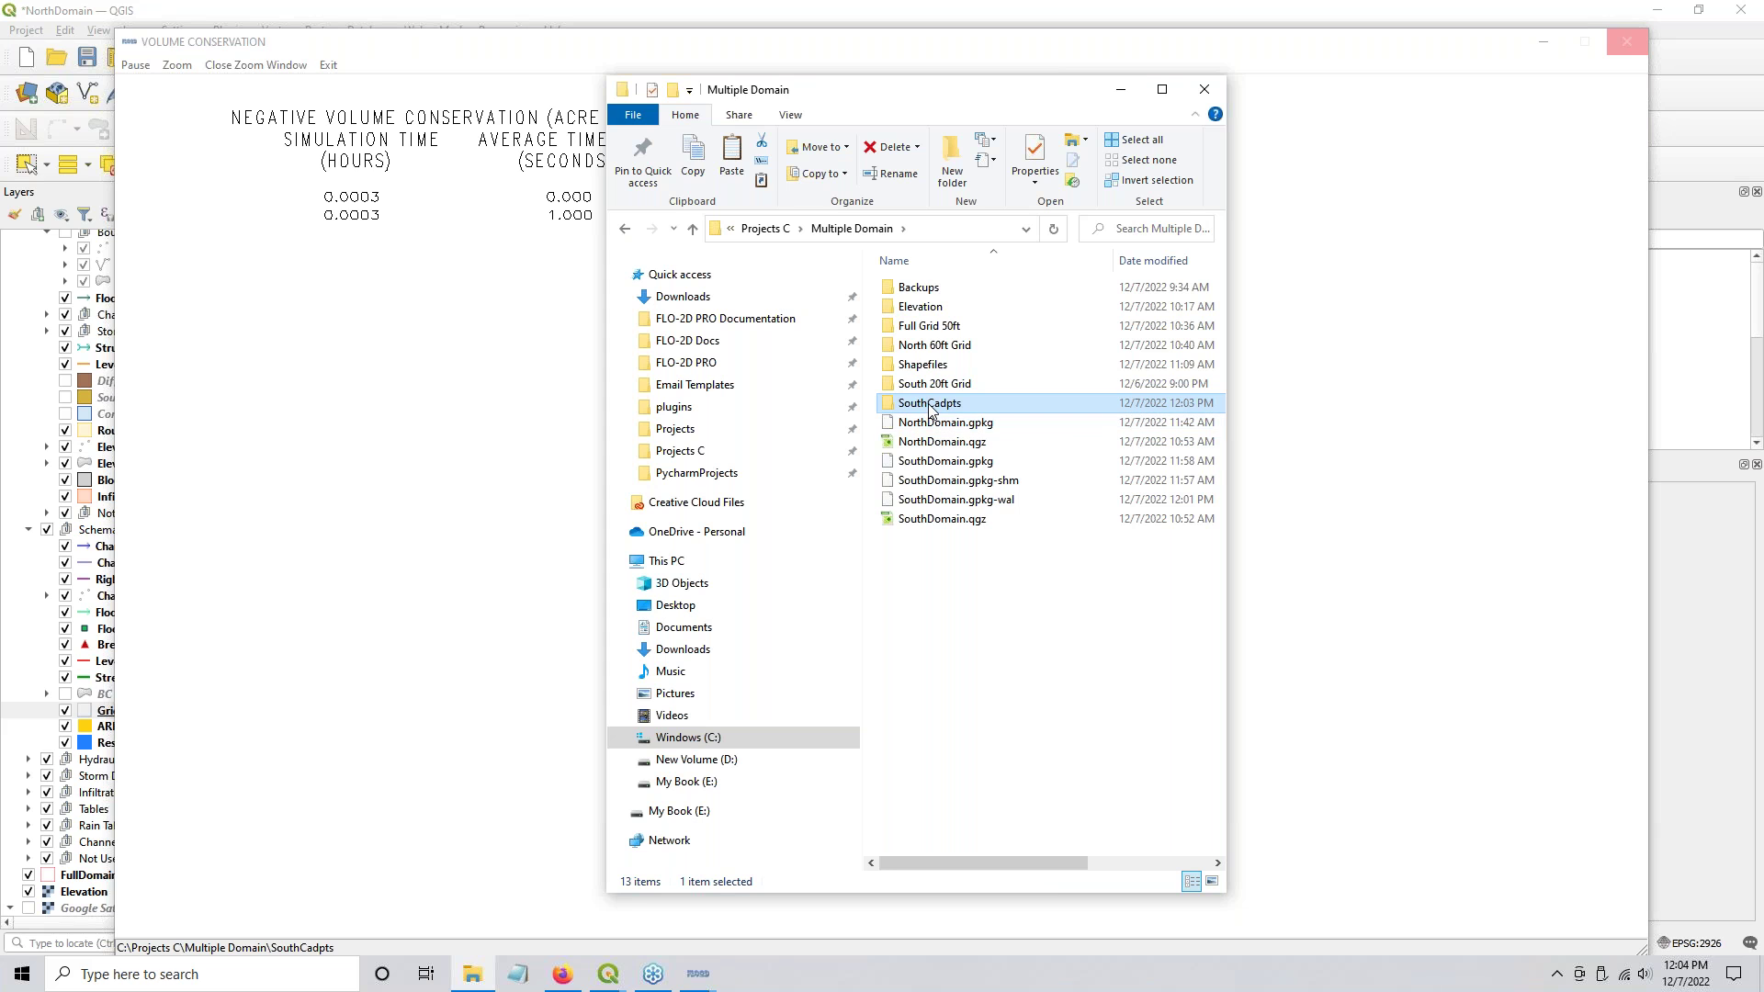
left_click(938, 347)
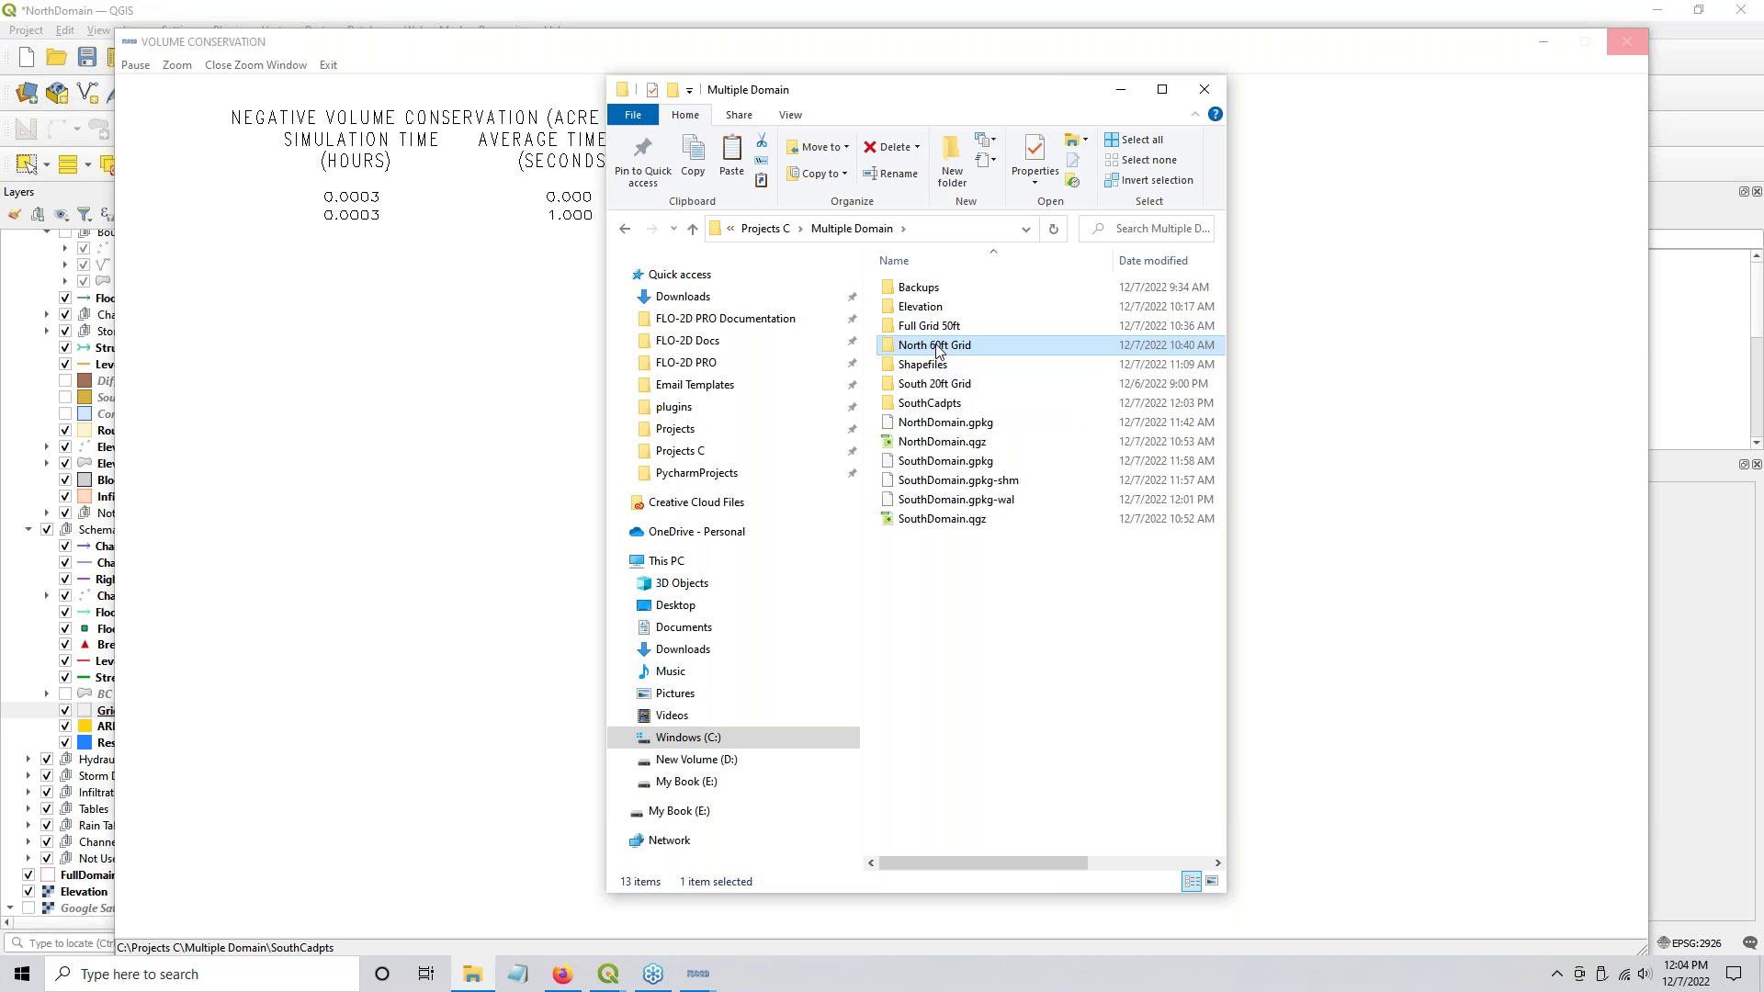
double_click(938, 348)
scroll(985, 712, "down", 2)
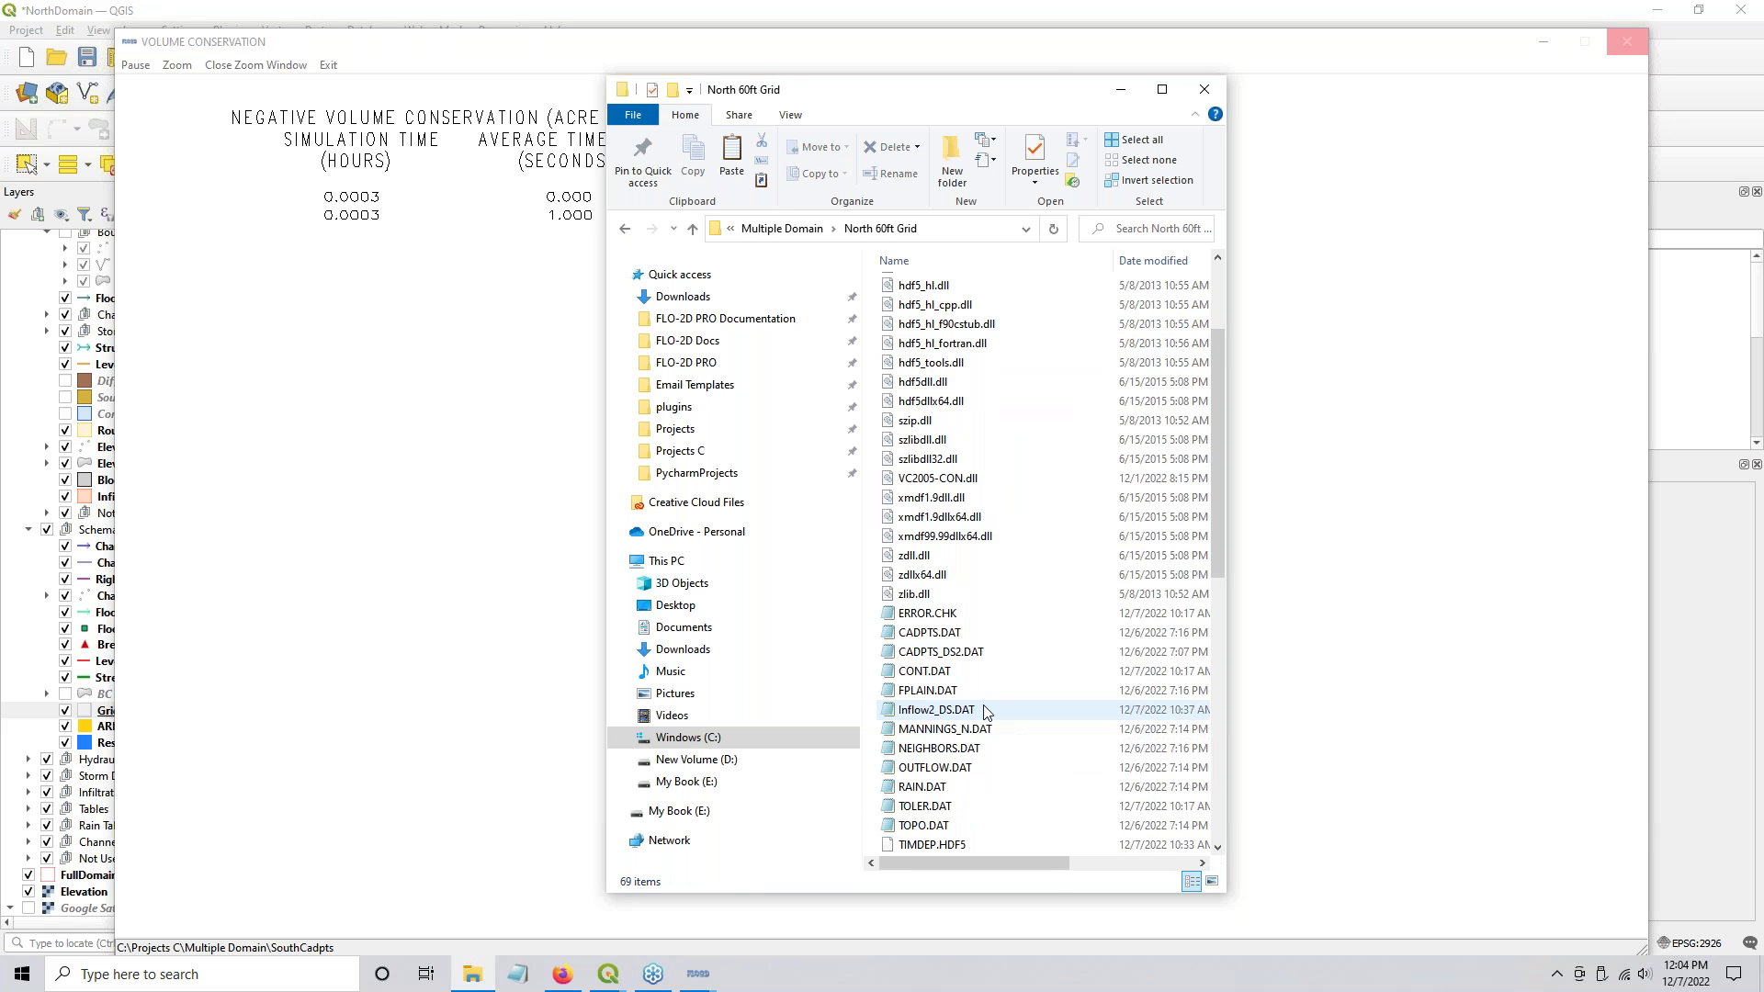
scroll(984, 712, "down", 3)
left_click(964, 484)
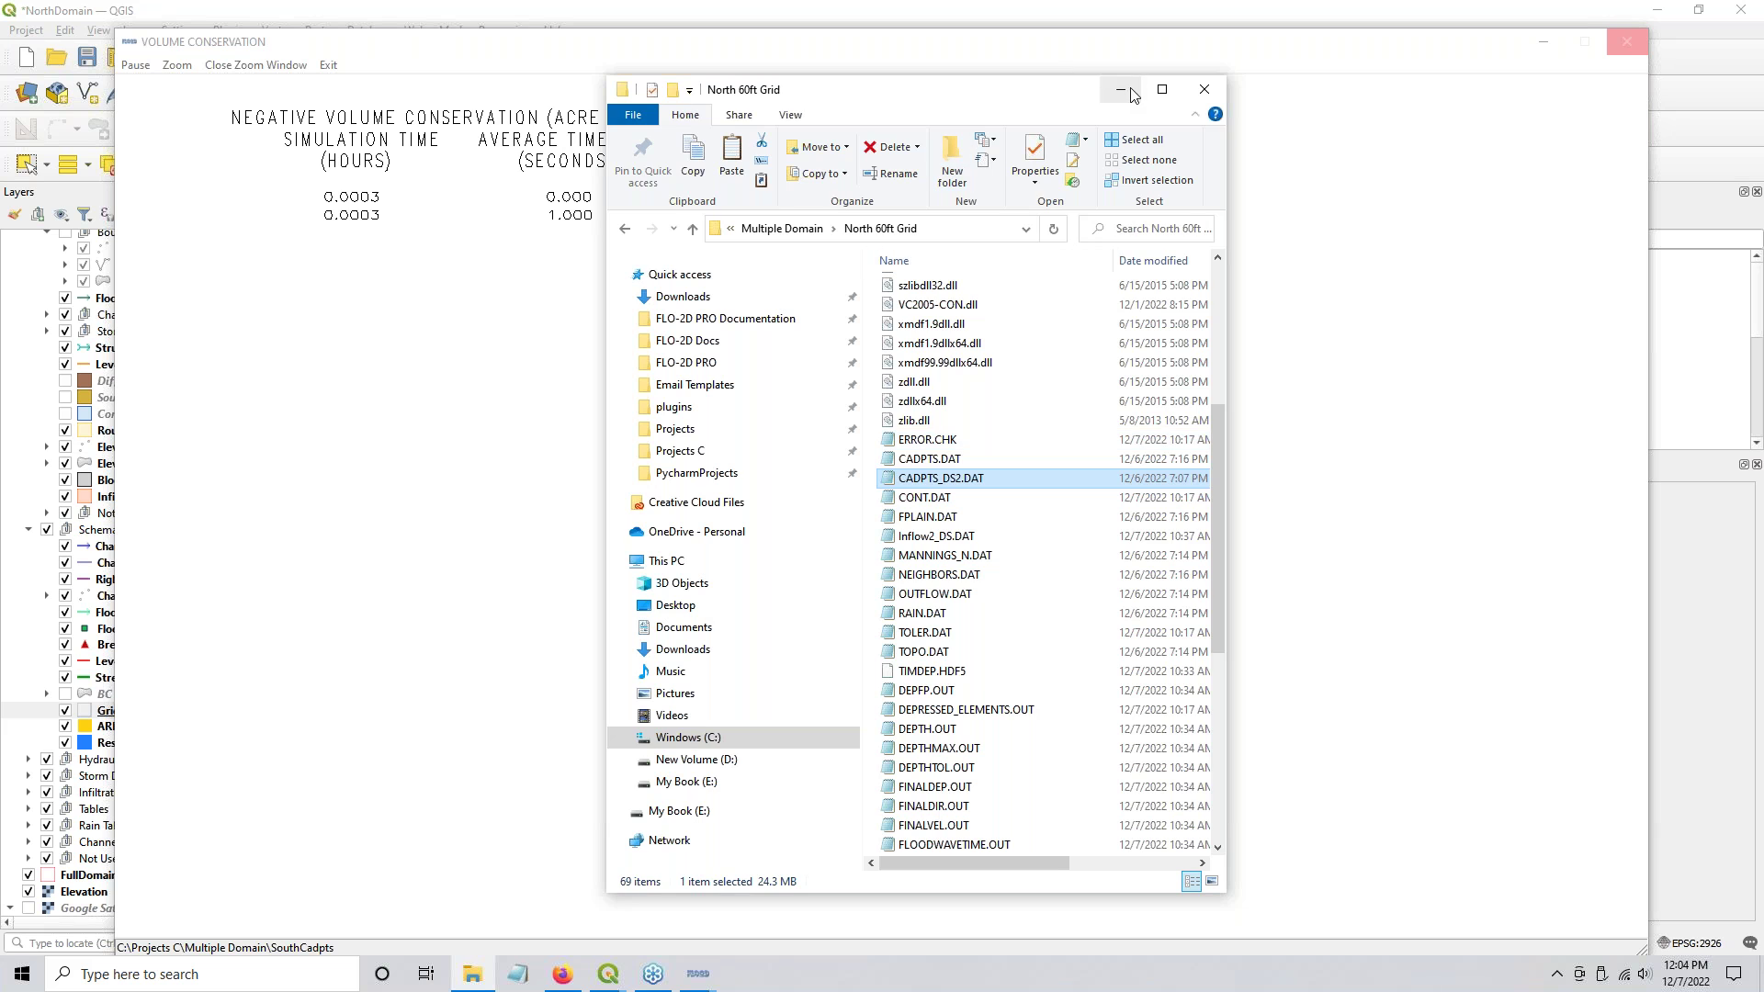
left_click(1255, 193)
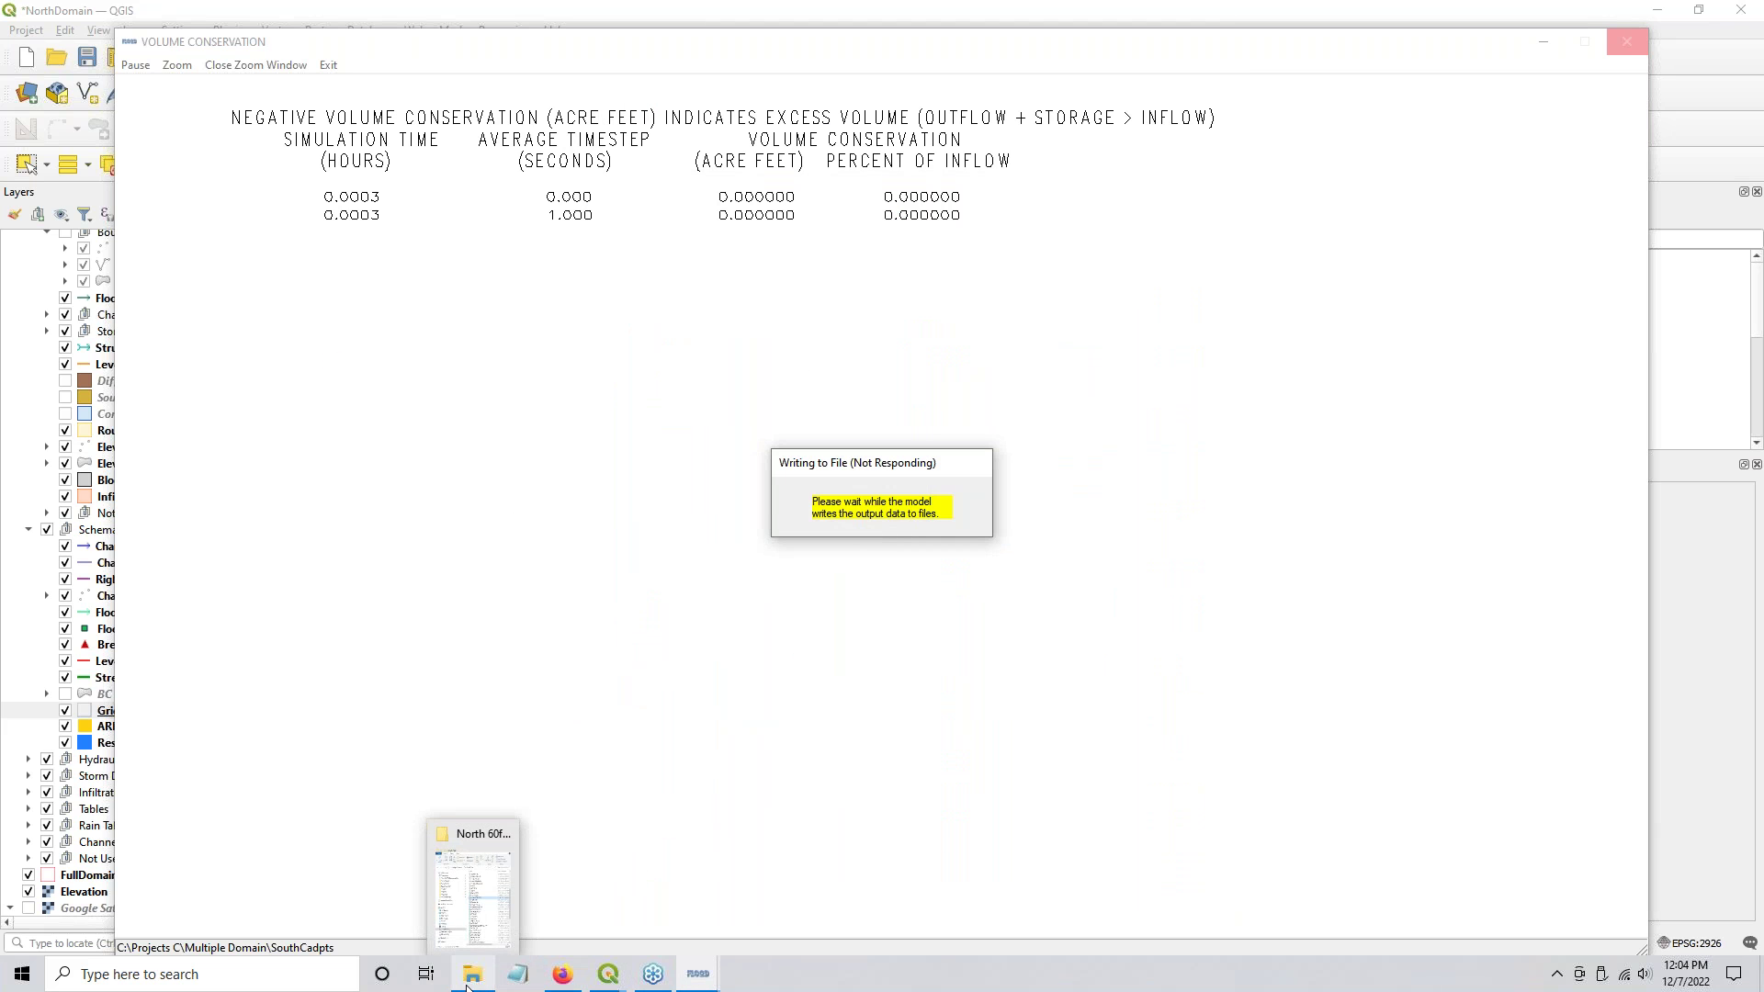
Step: Switch to the NorthDomain project in QGIS and show the Computational Domain layer
mouse_move(616, 984)
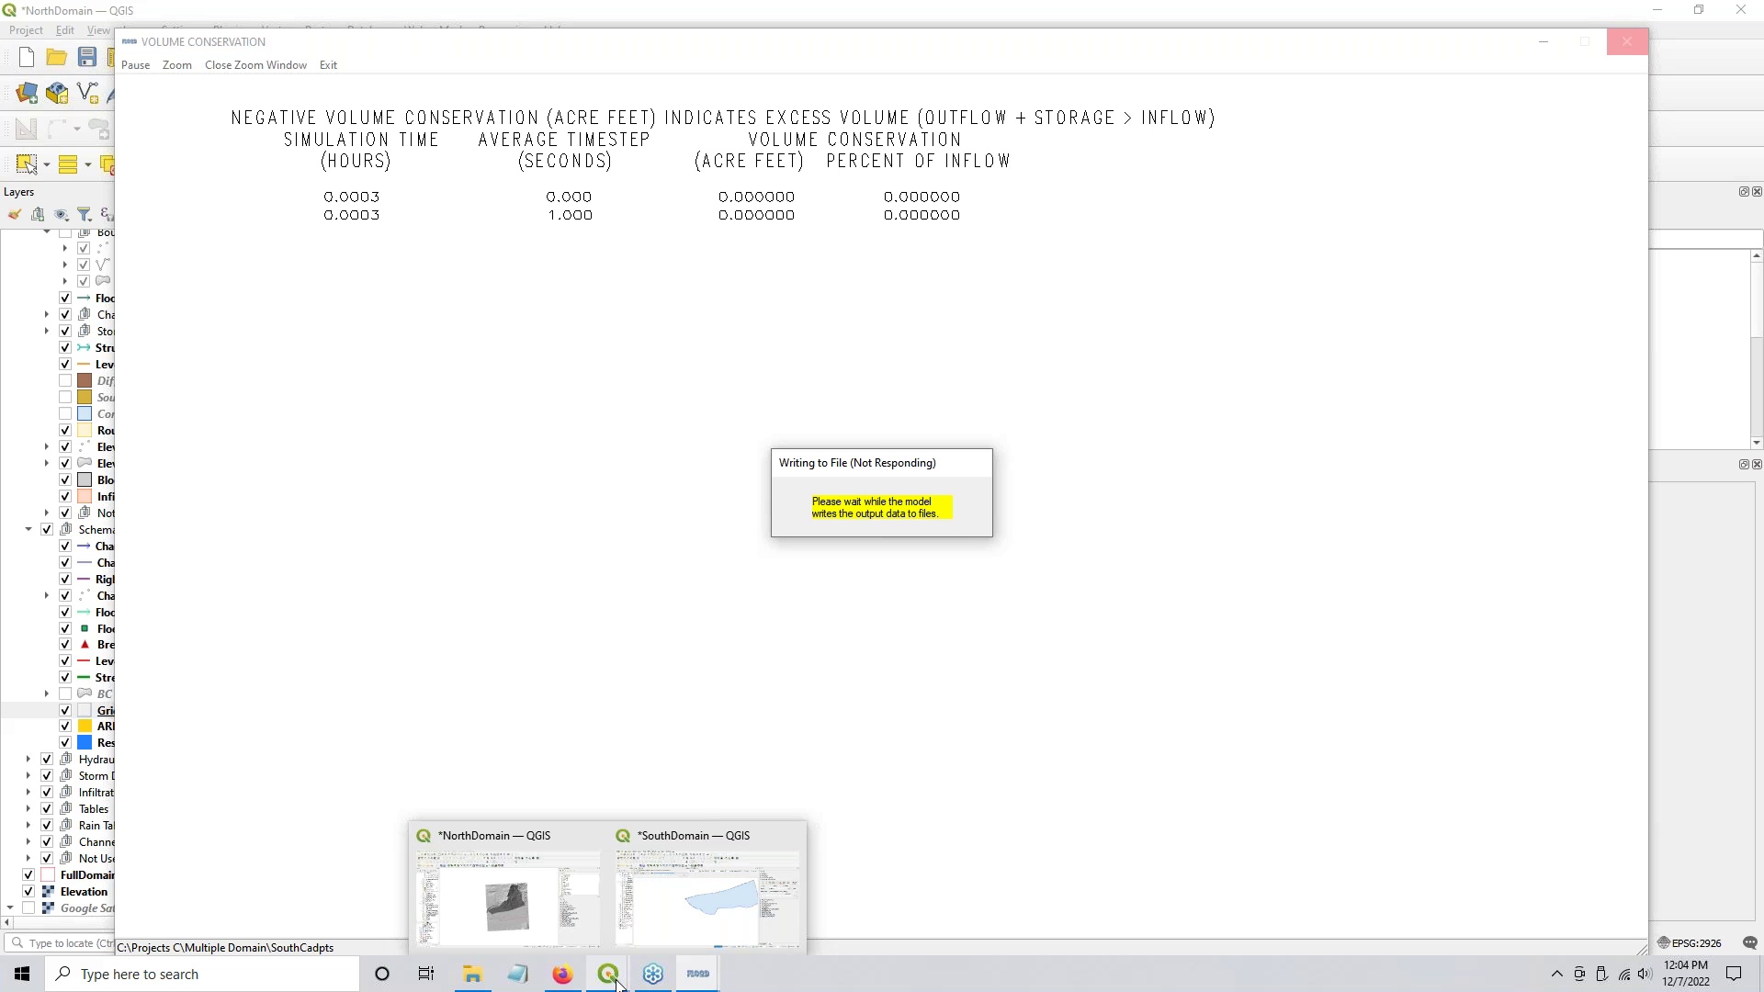
left_click(505, 904)
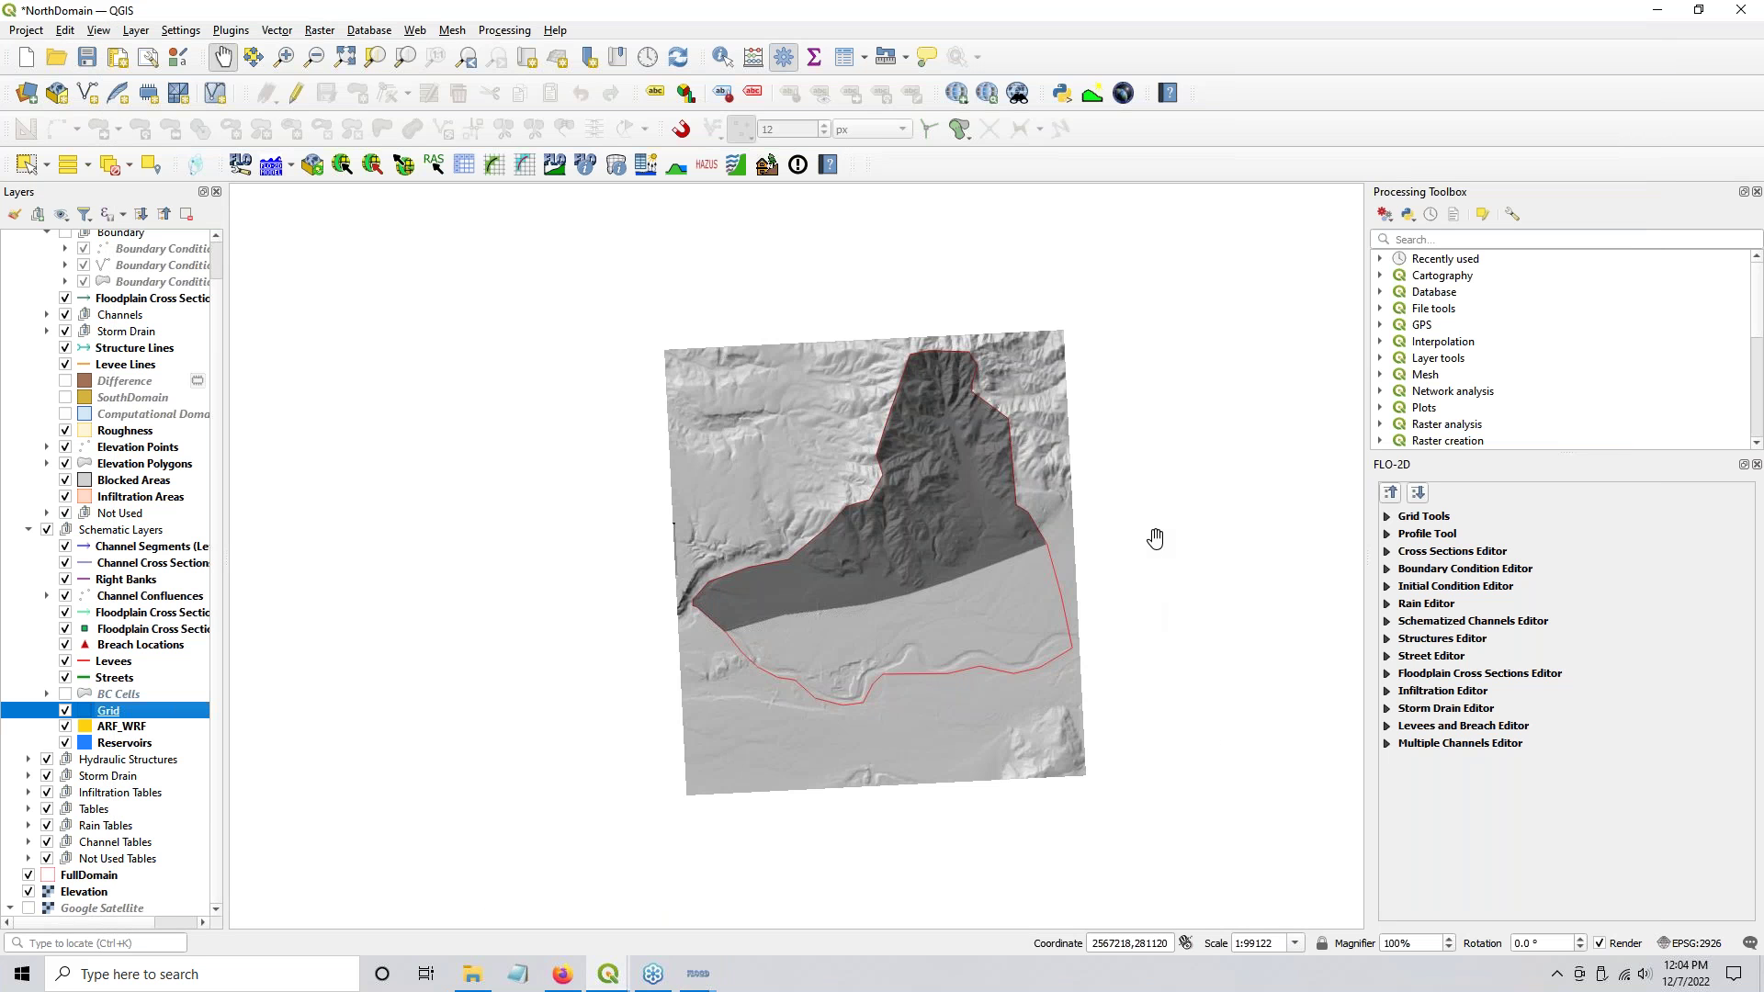
left_click(65, 415)
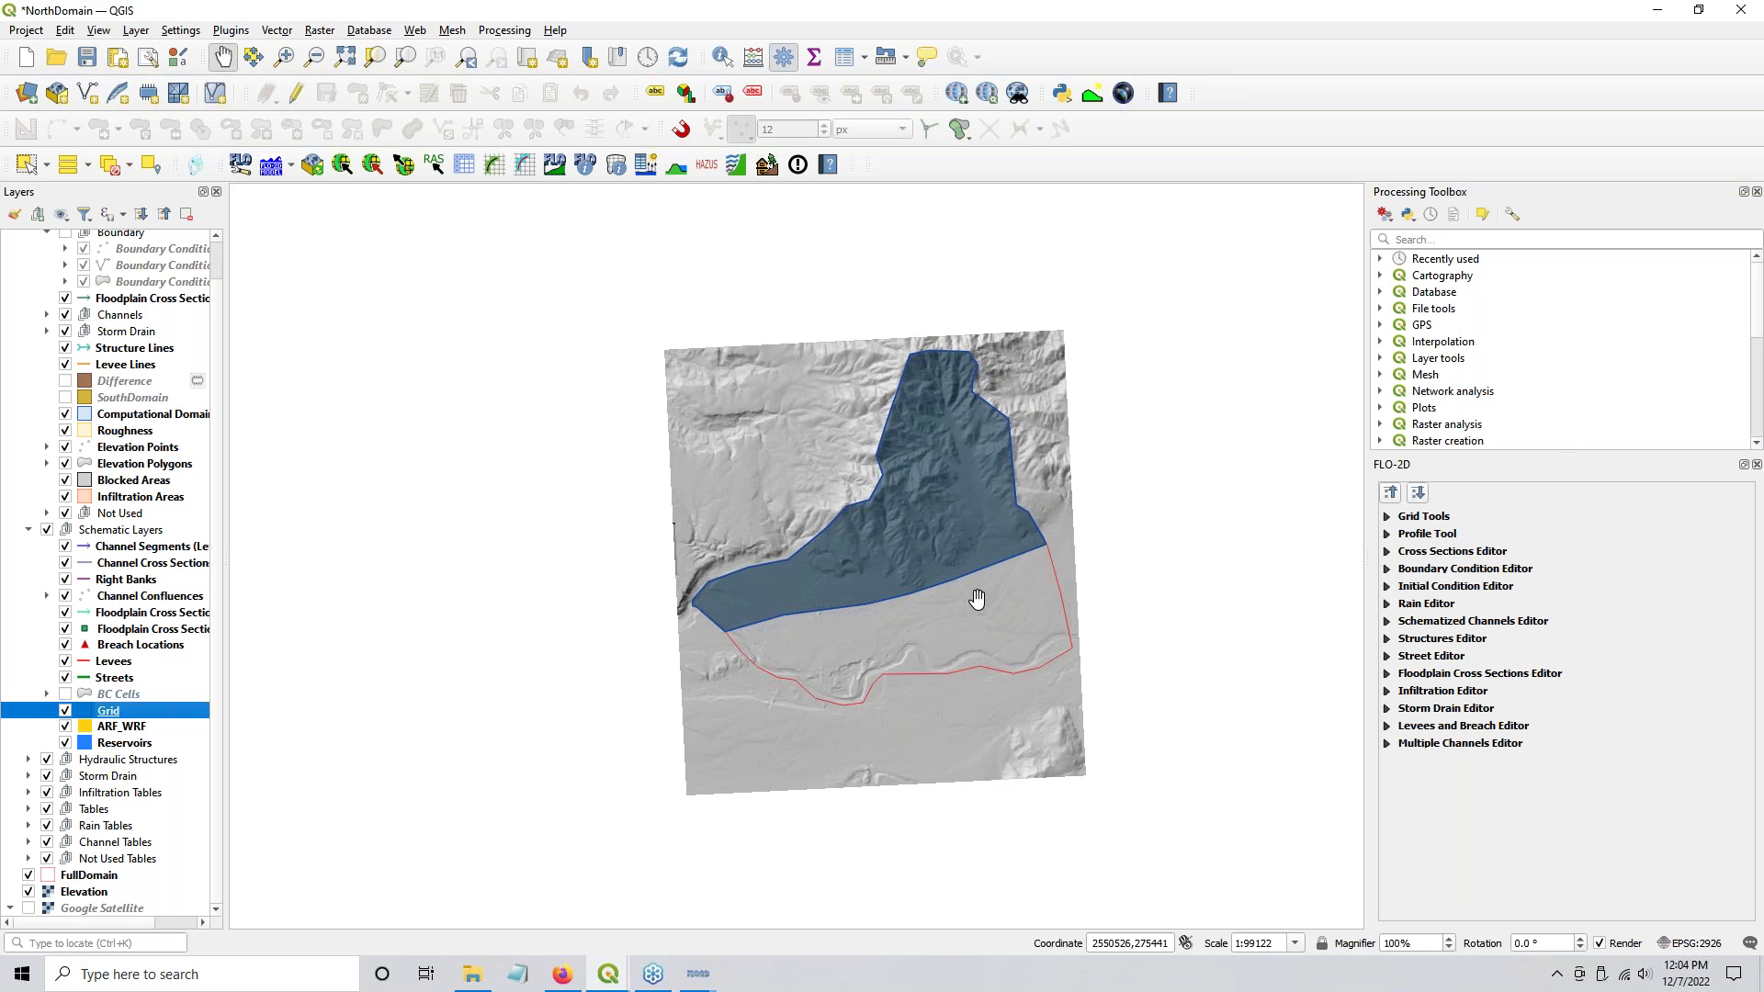
Step: Turn on the Boundary layer group of the north domain and examine the outflow polygon at the domain's western tip
left_click_drag(1090, 515, 995, 548)
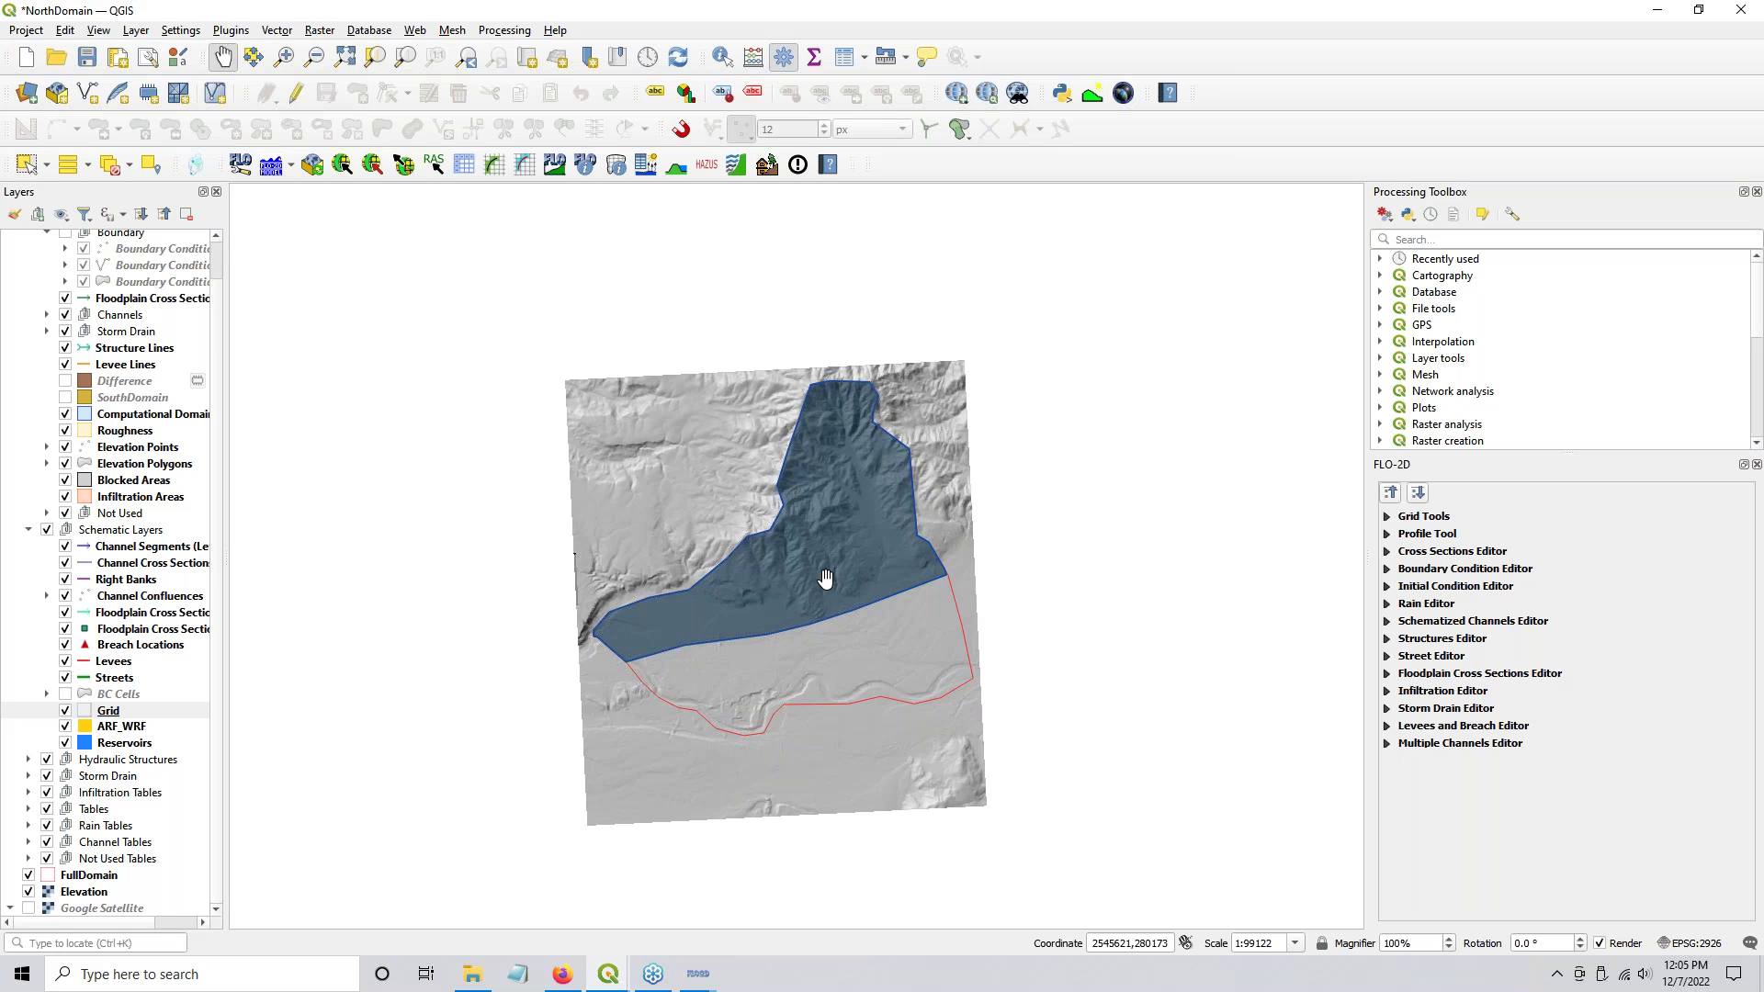
scroll(70, 354, "up", 2)
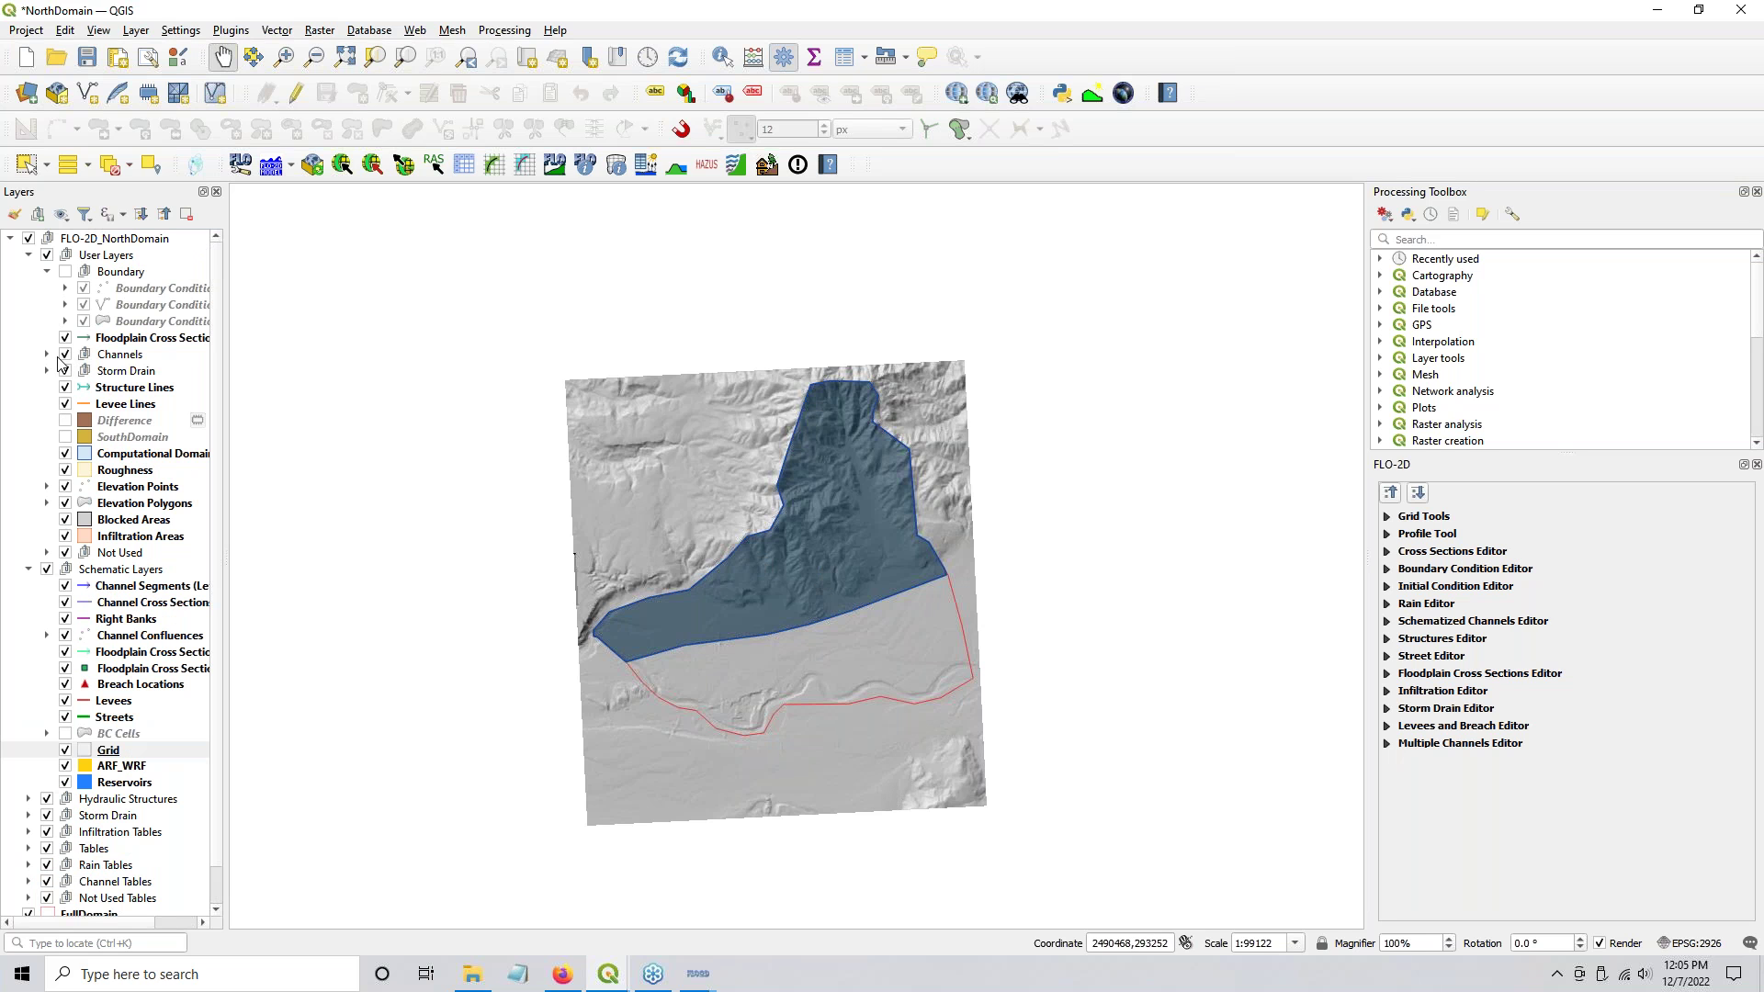
left_click(66, 272)
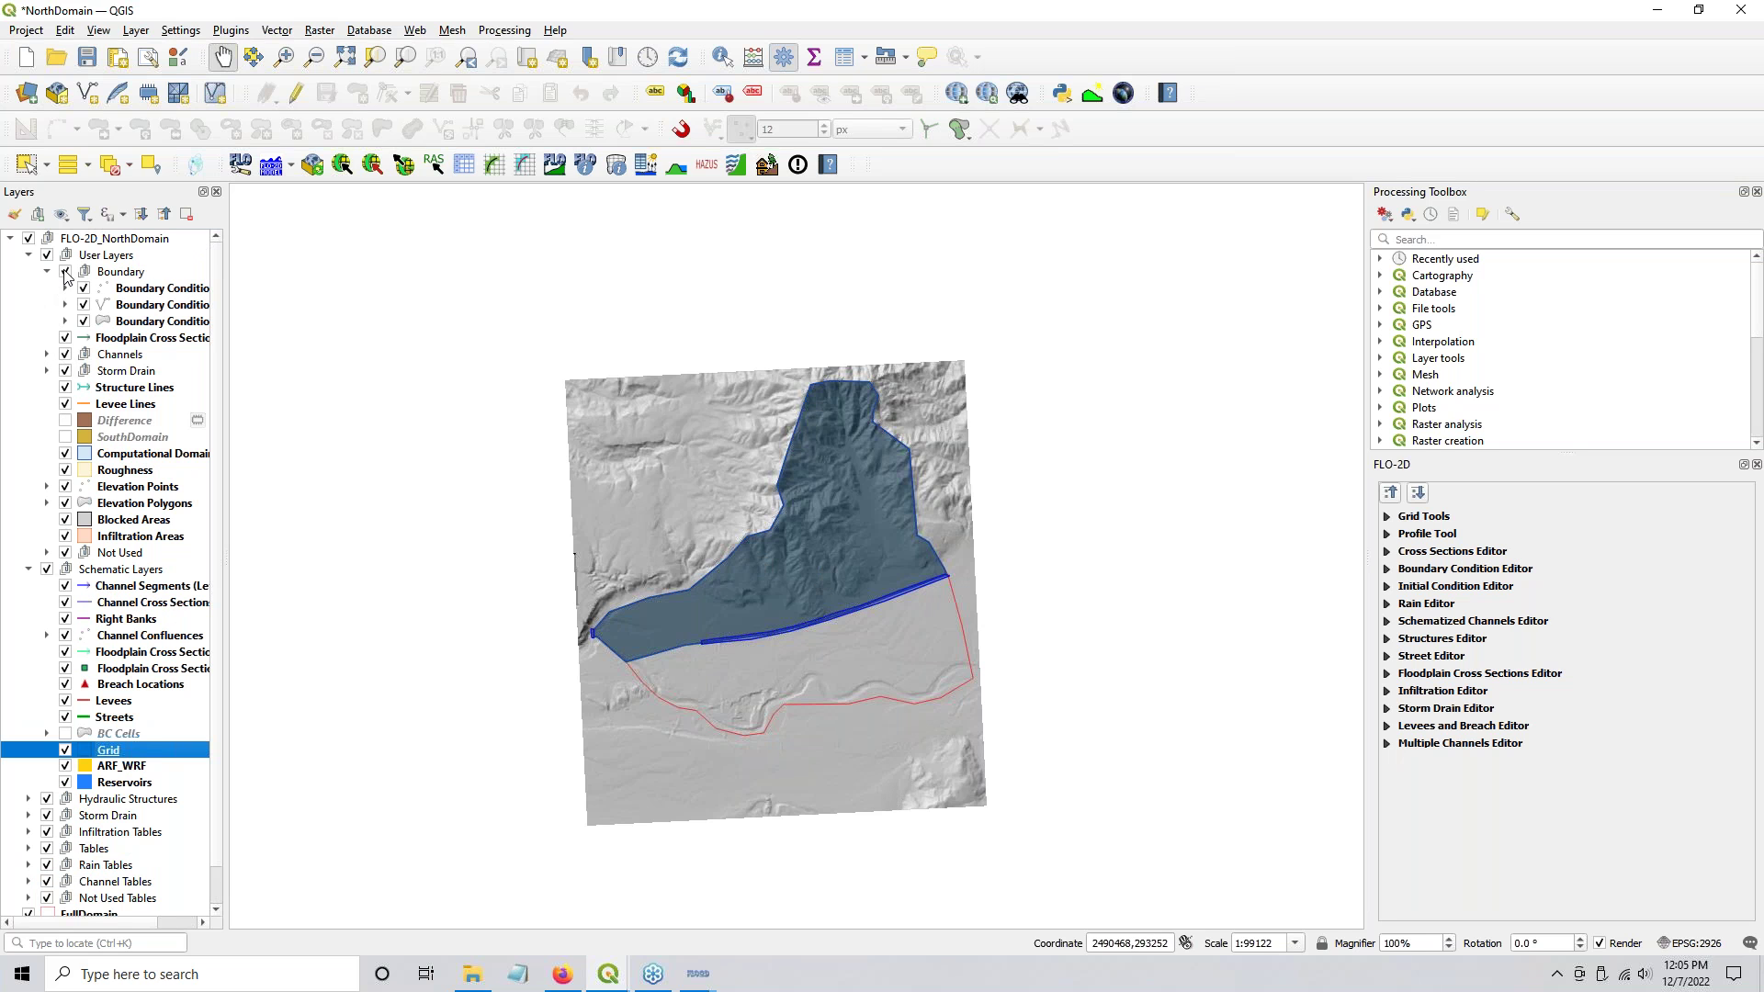
left_click(590, 640)
scroll(590, 640, "up", 2)
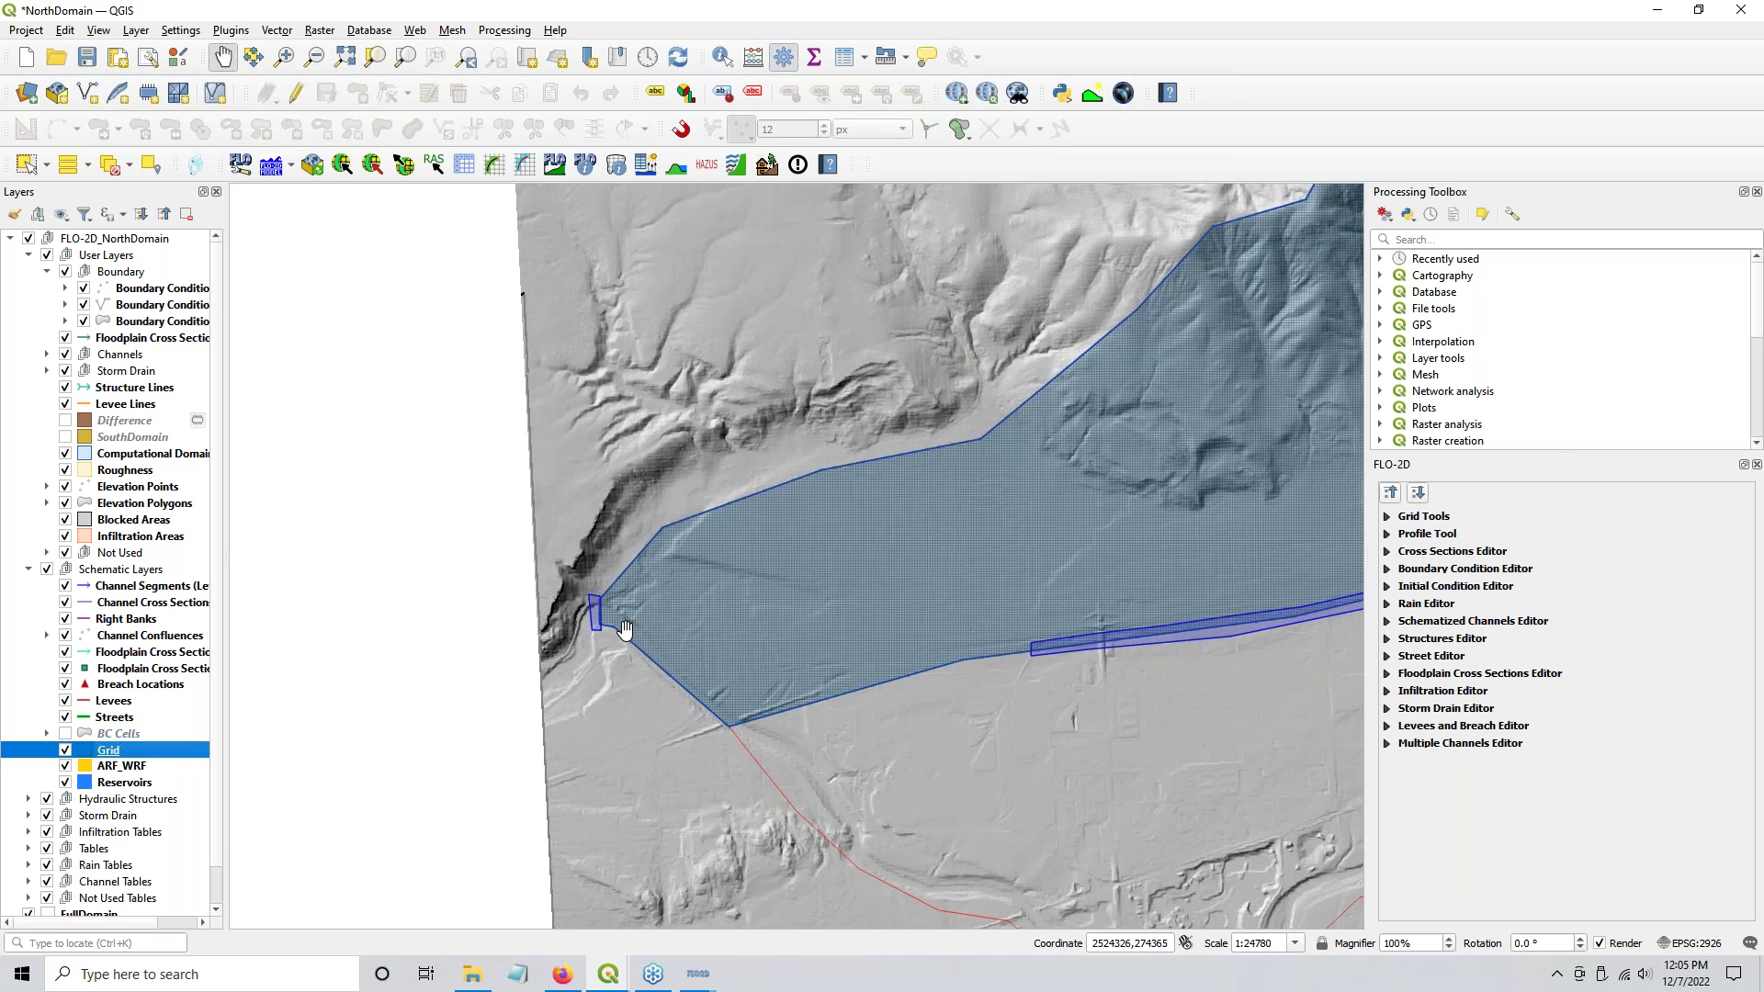
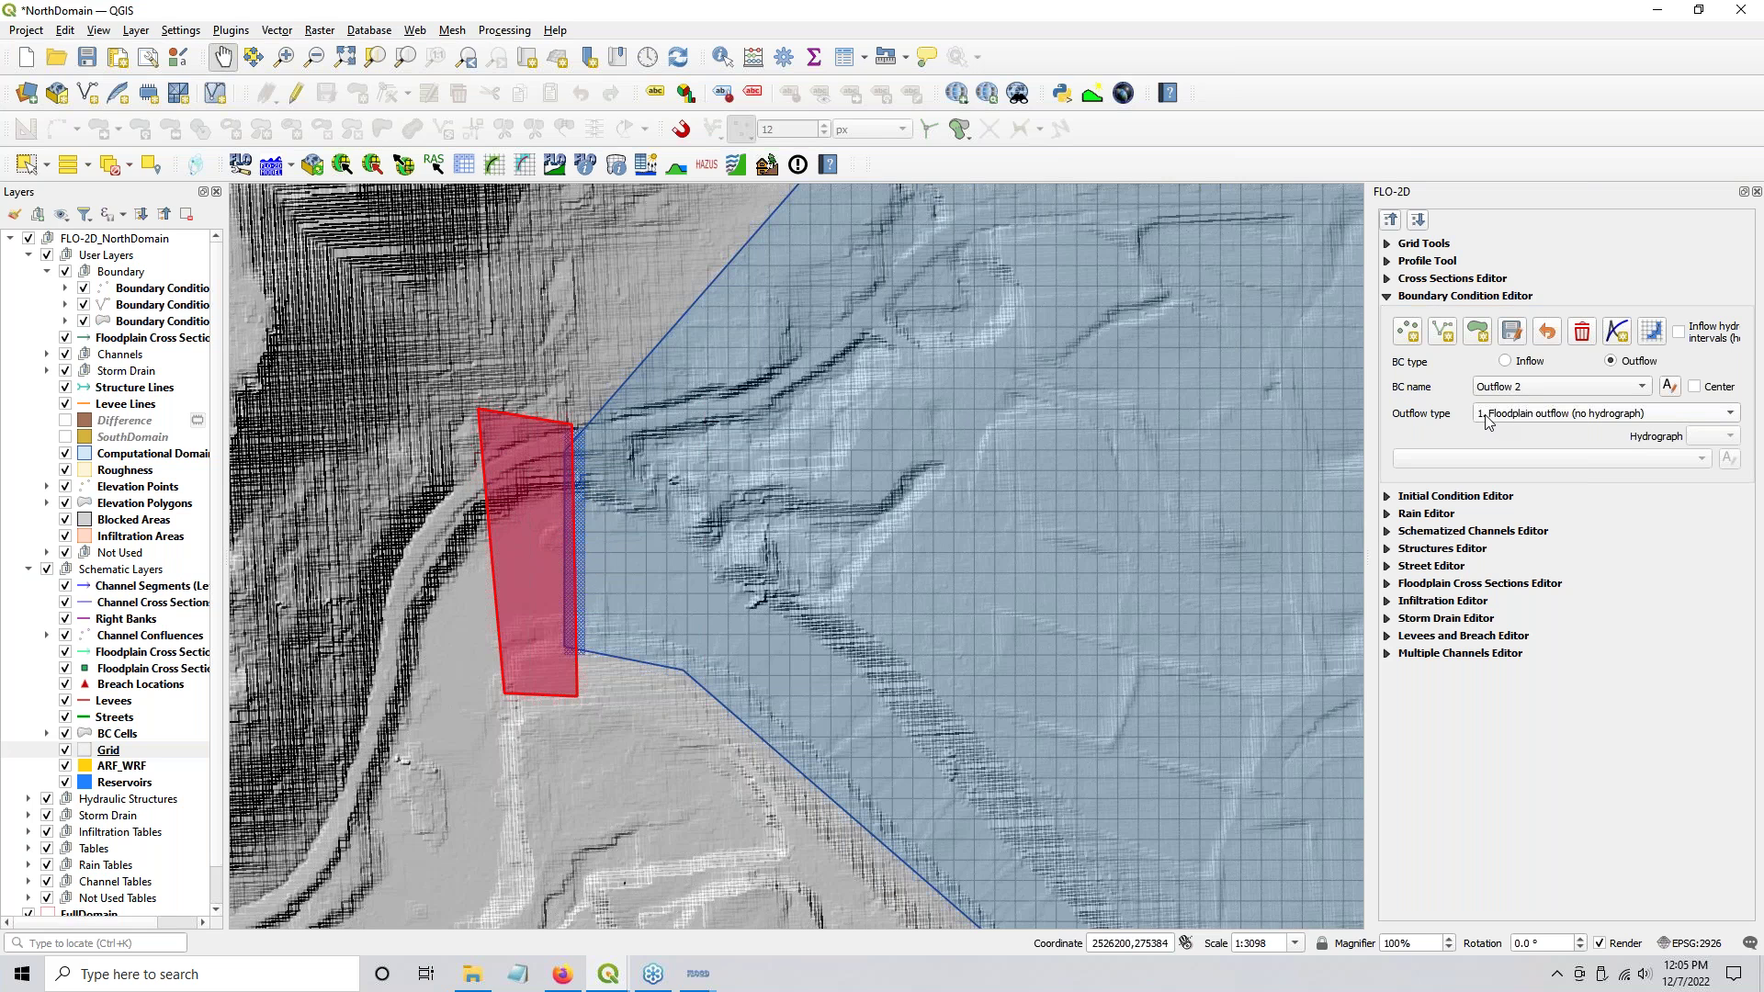
Step: Select the SouthDomEx outflow in the Boundary Condition Editor with centering on, and turn centering off again
left_click(1694, 388)
left_click(1540, 390)
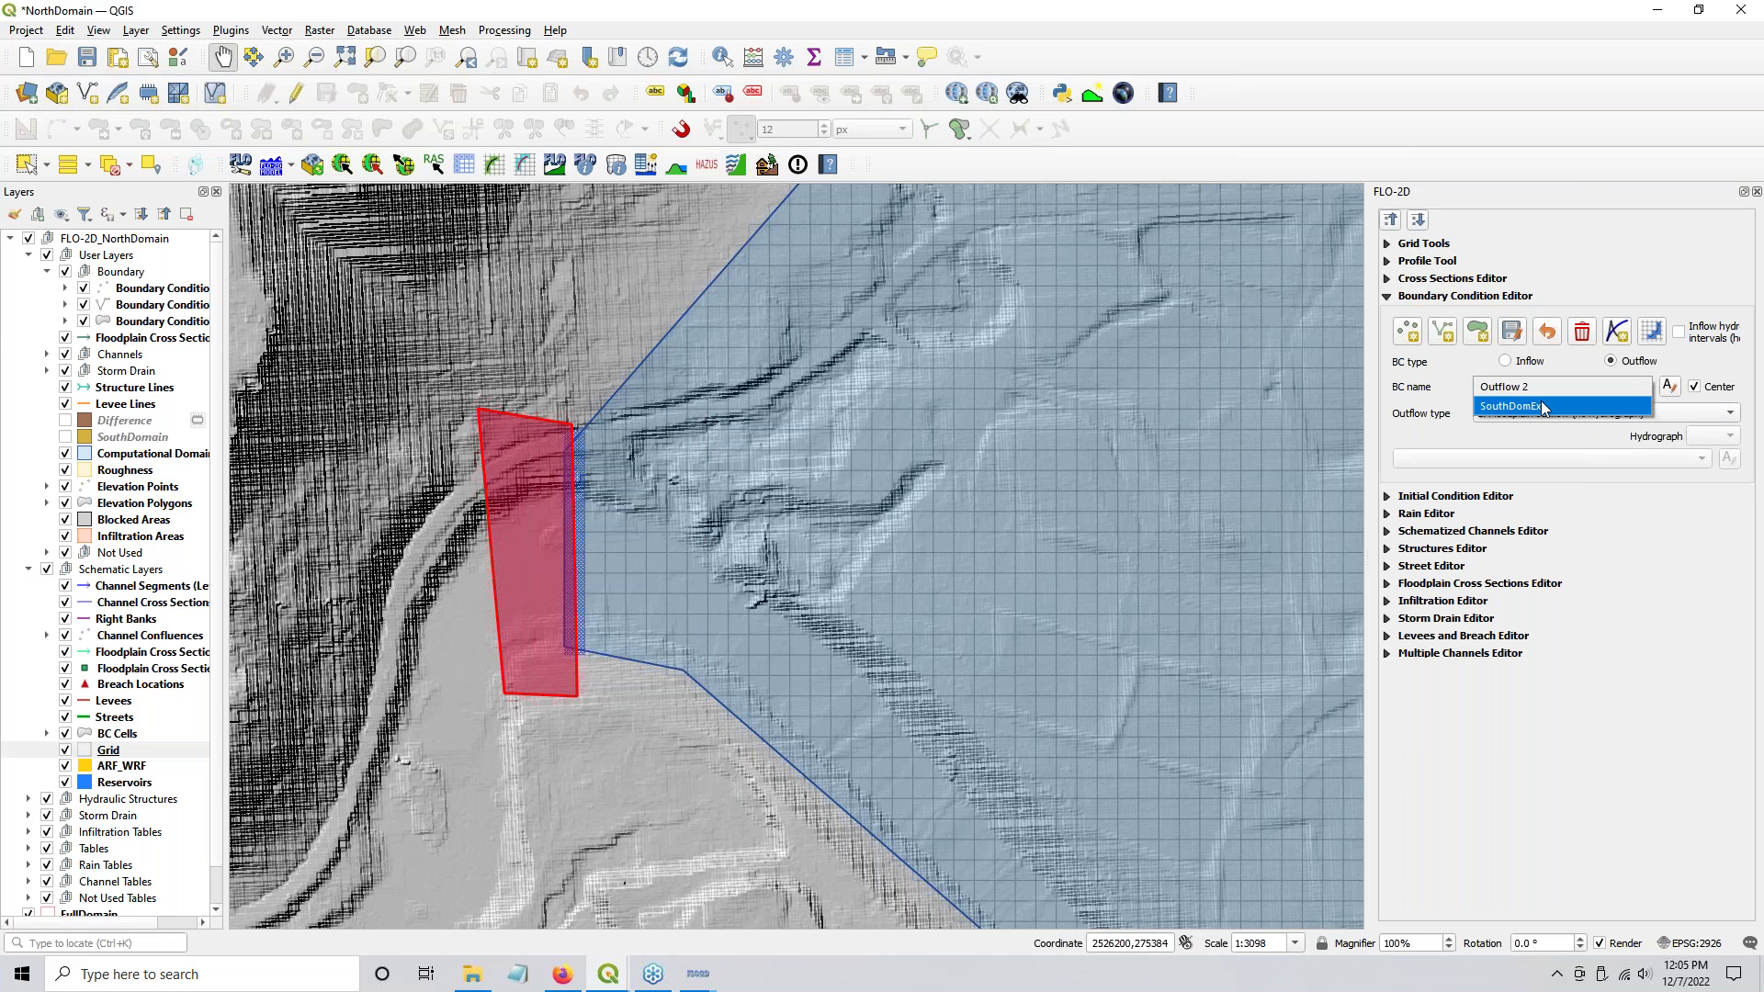
left_click(1543, 407)
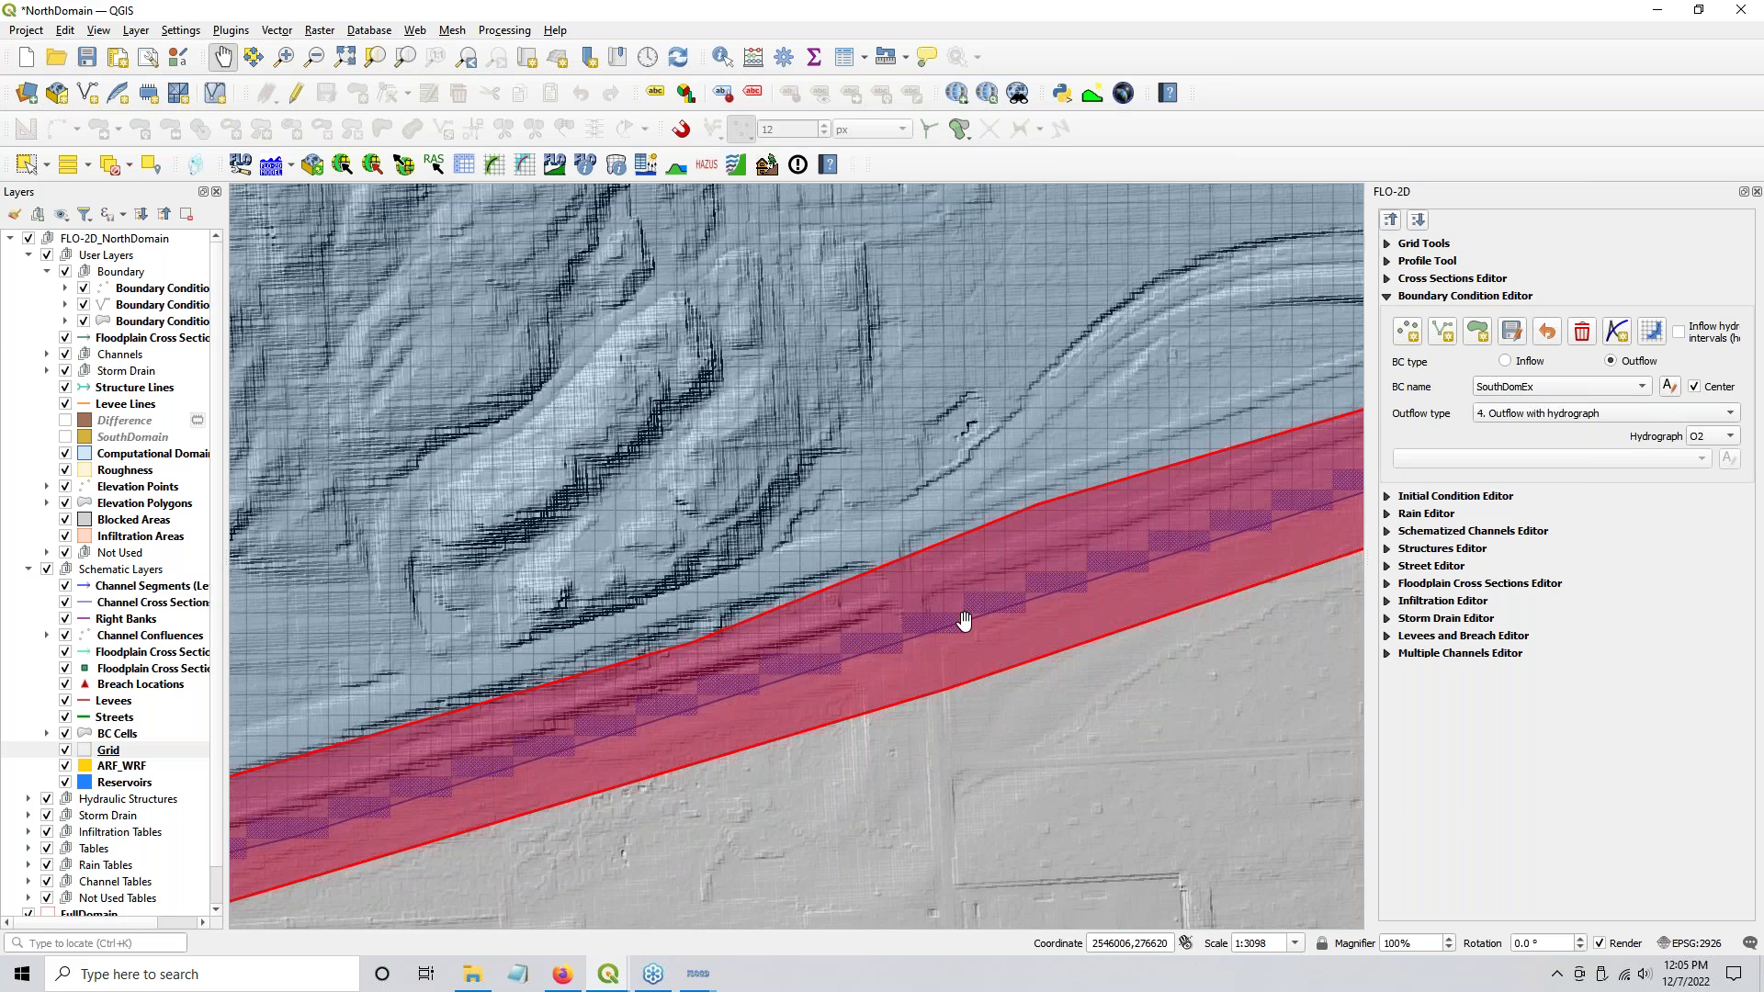
left_click(1695, 387)
key("ctrl")
key("ctrl")
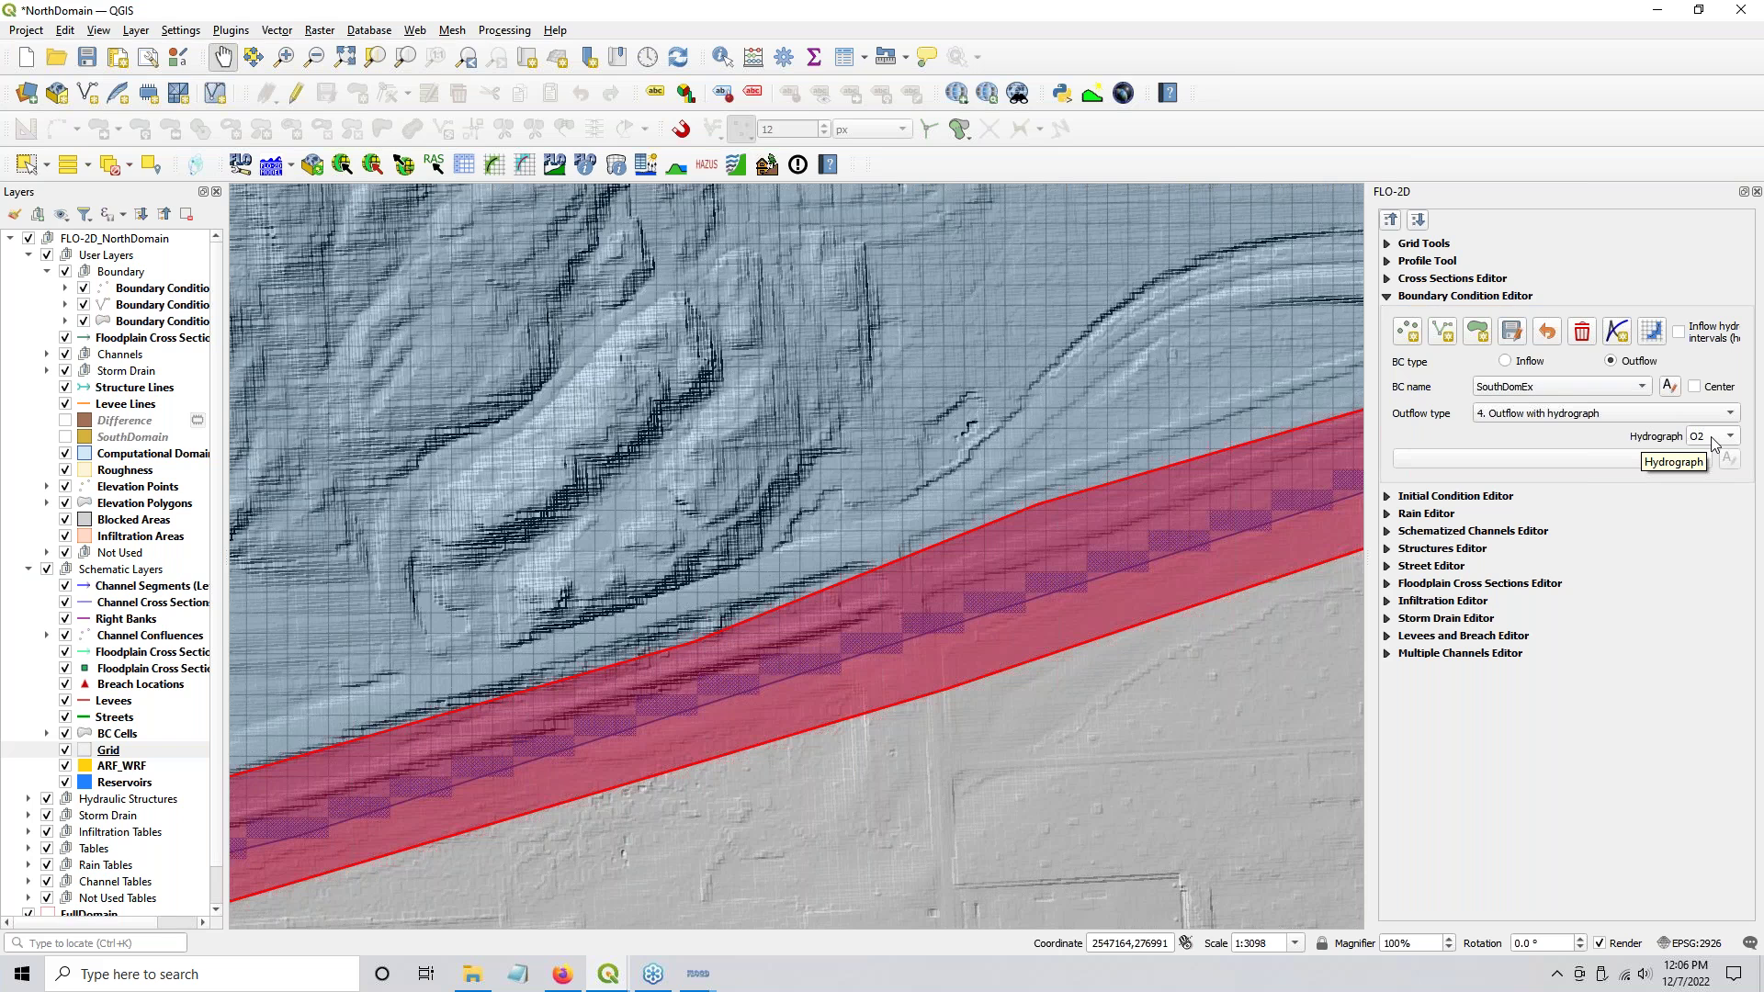
Step: Look through the hydrograph options for the SouthDomEx outflow, keeping O2, and examine the full length of its polygon
left_click(1715, 442)
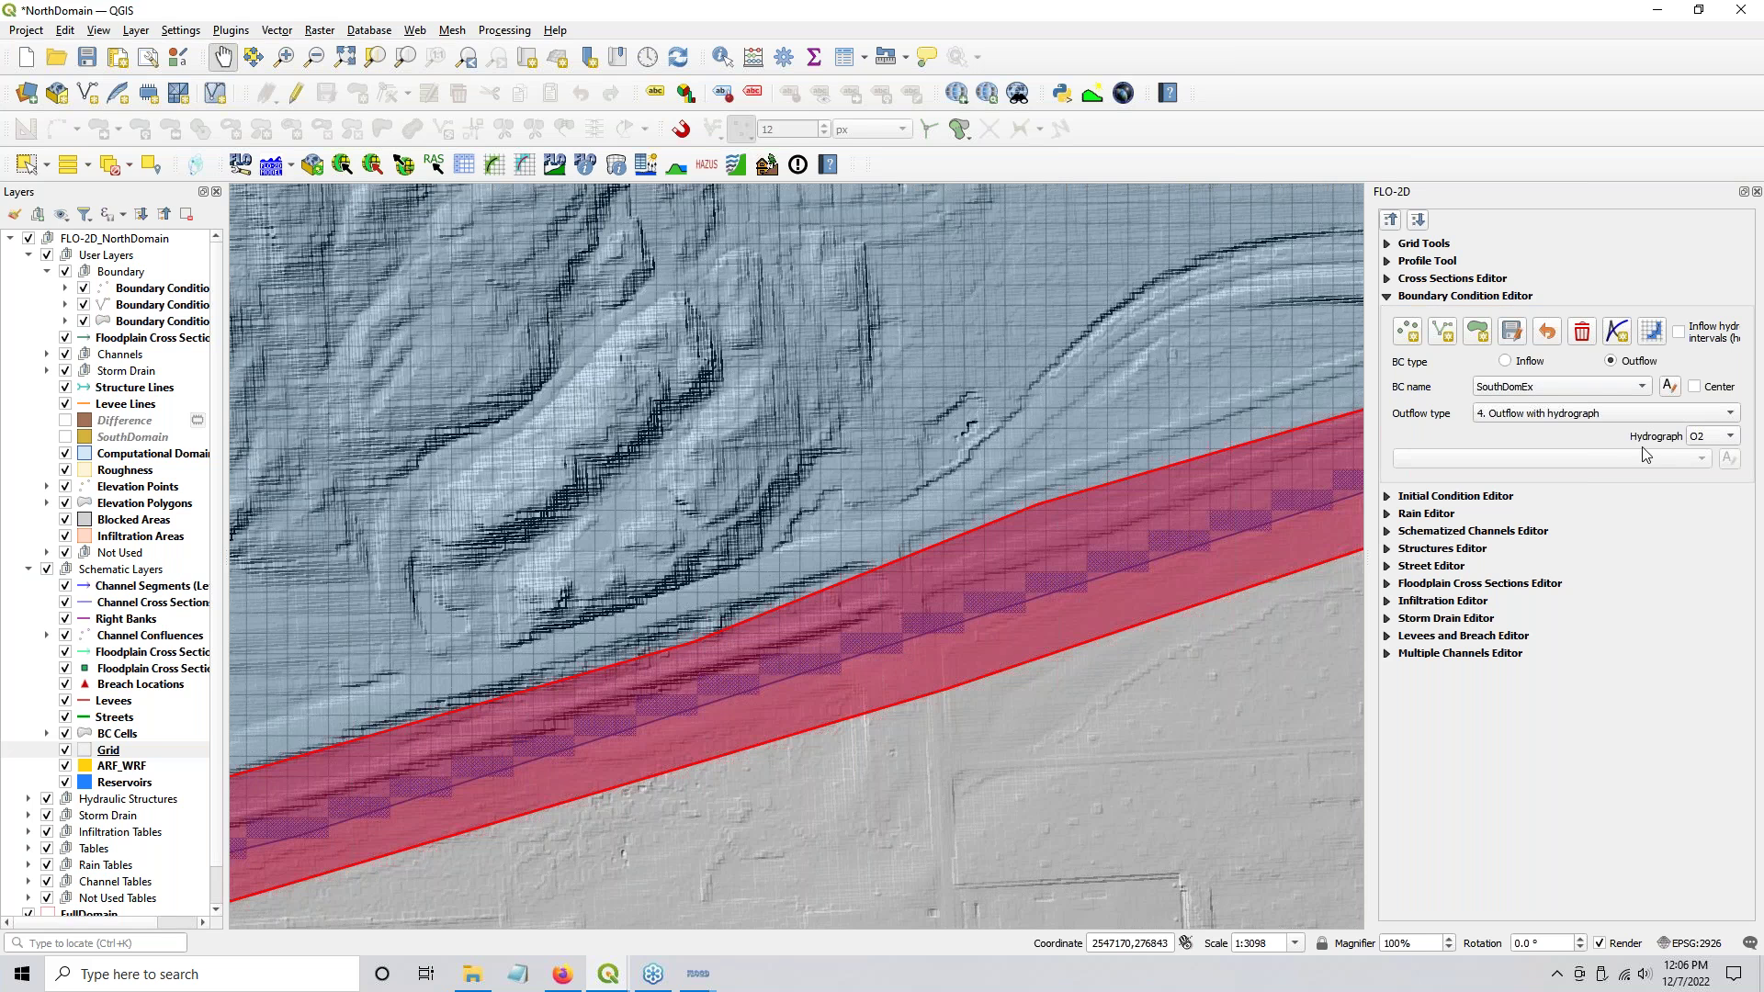
left_click(1713, 447)
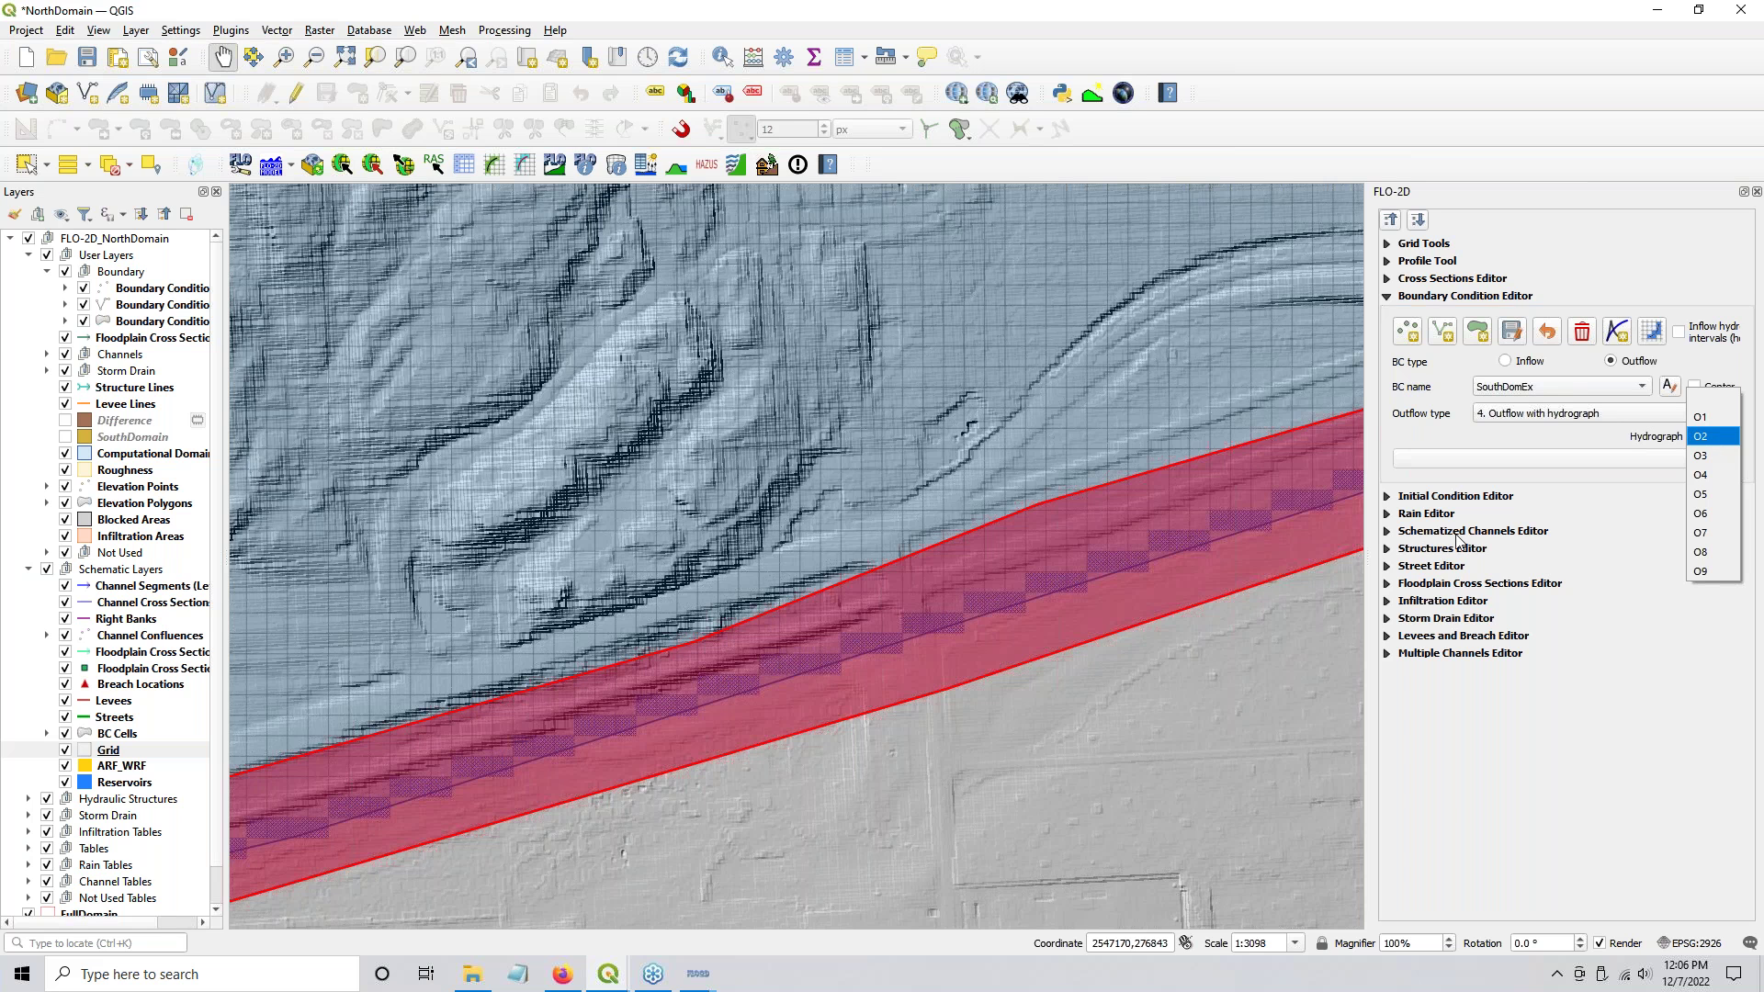
left_click(1589, 432)
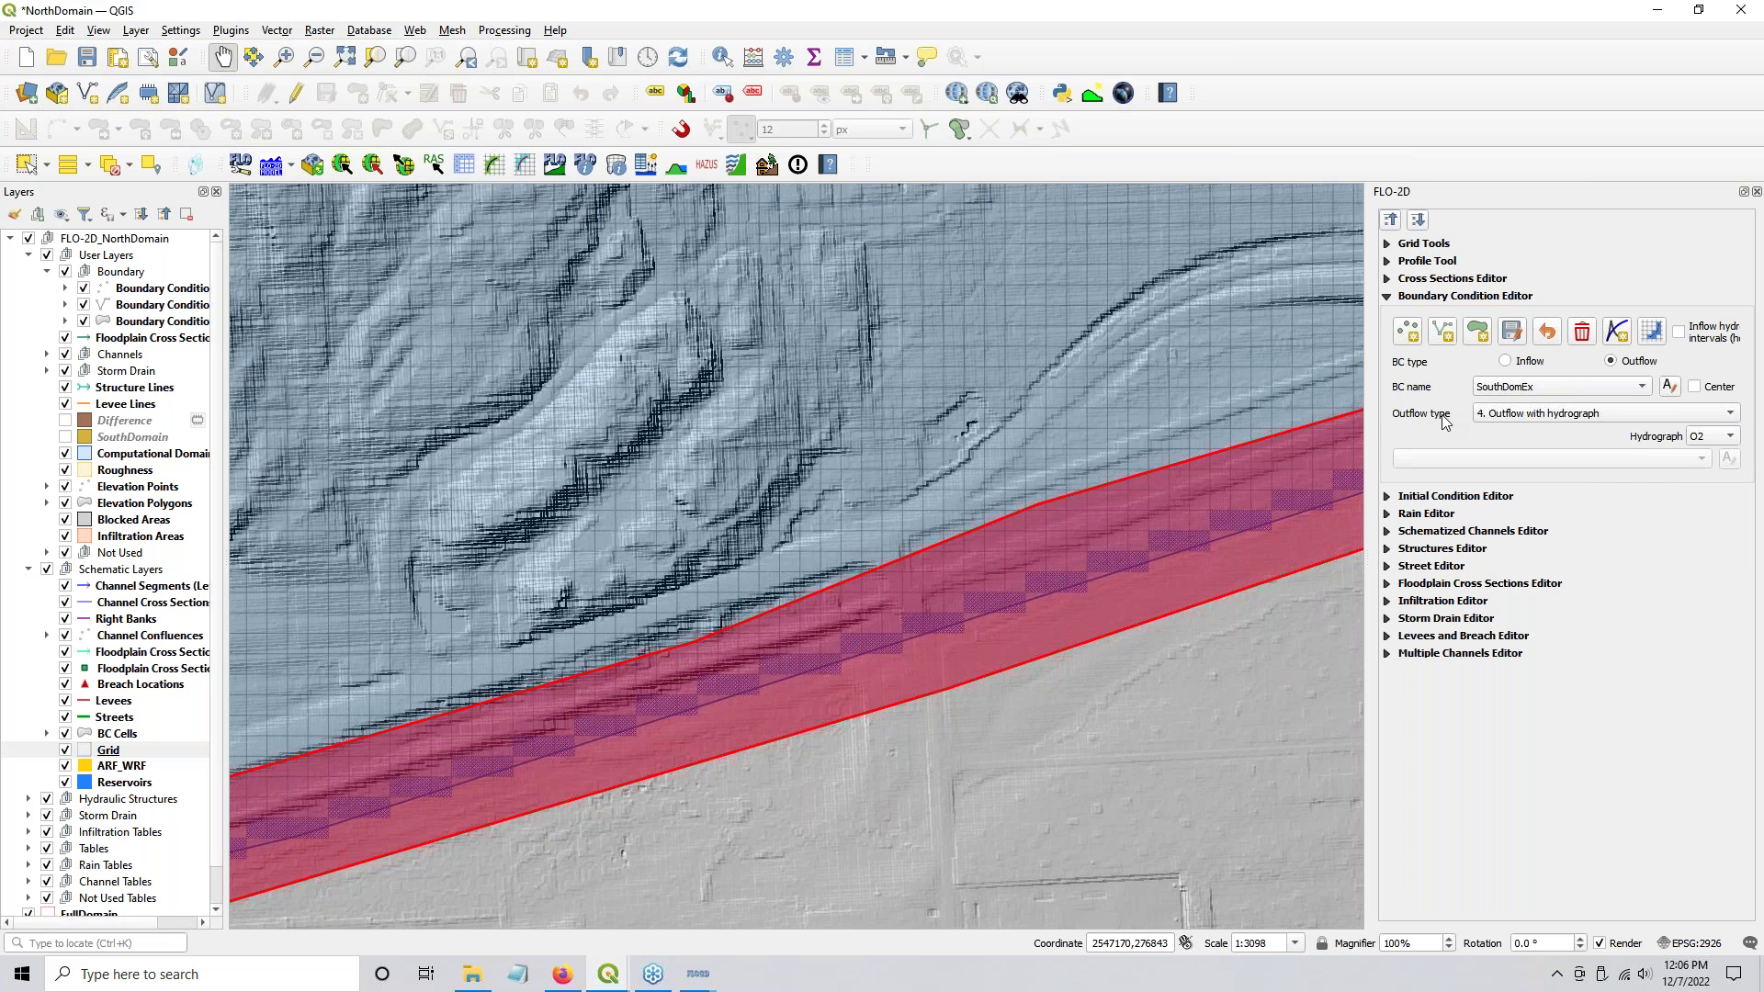
scroll(790, 659, "down", 1)
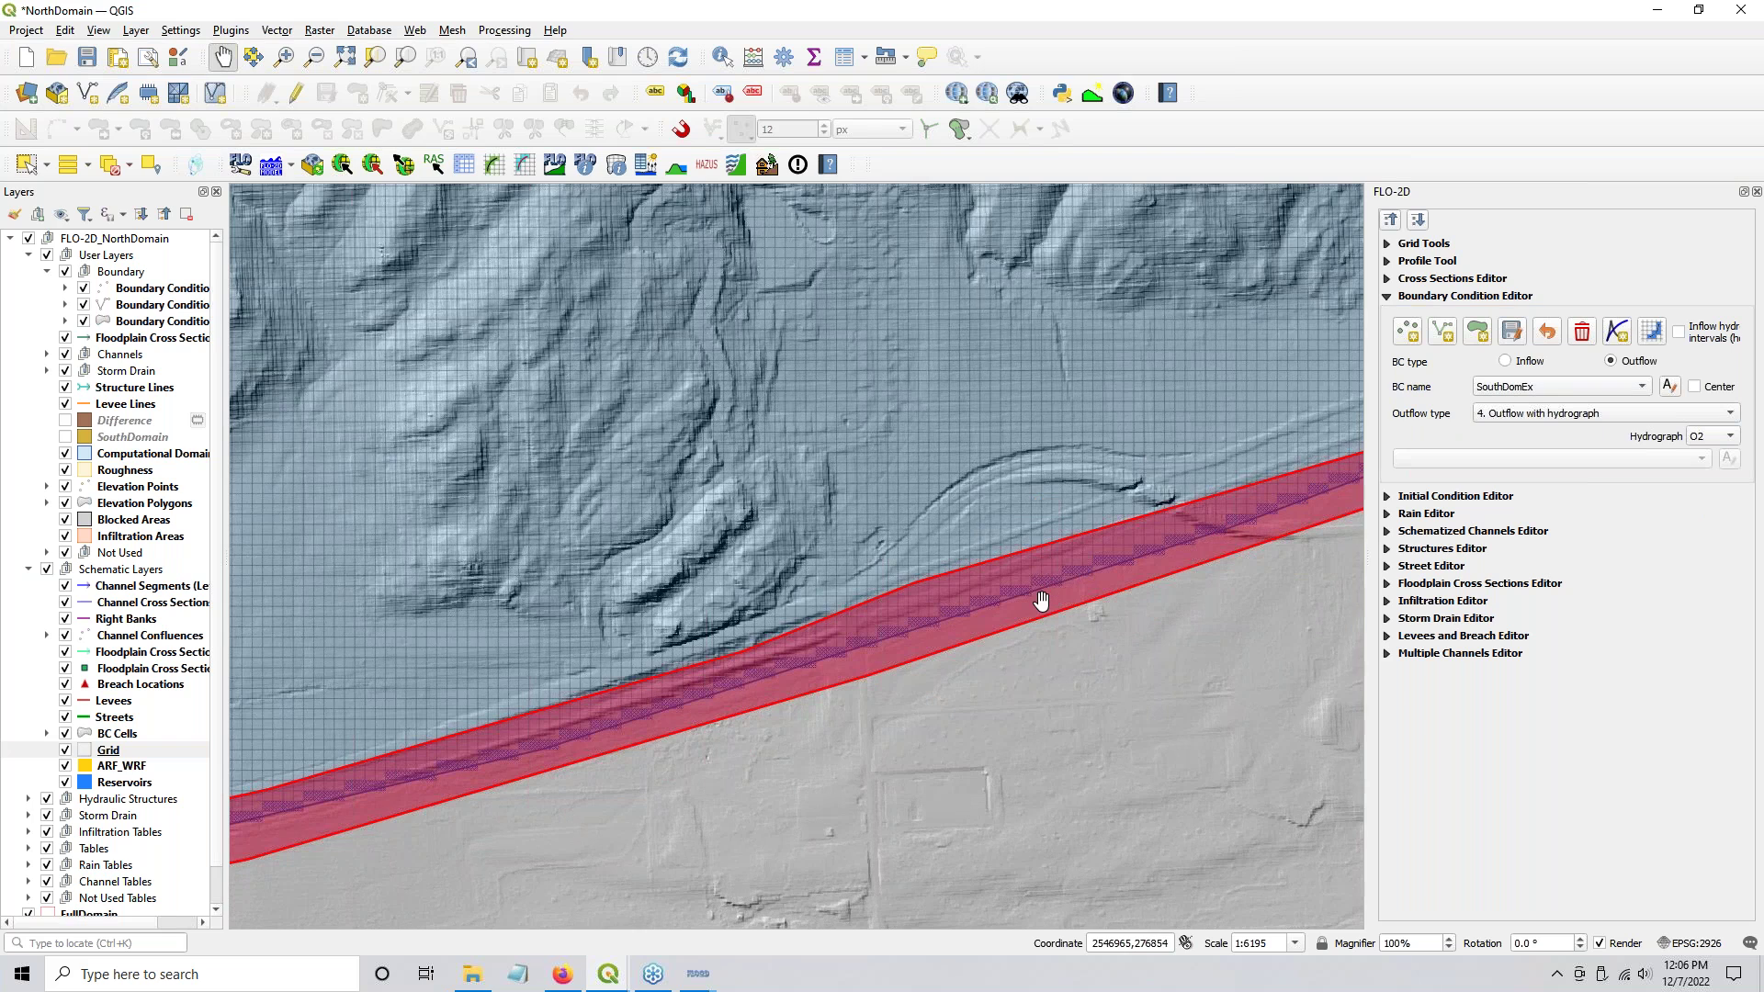
scroll(1041, 600, "down", 1)
scroll(422, 791, "down", 2)
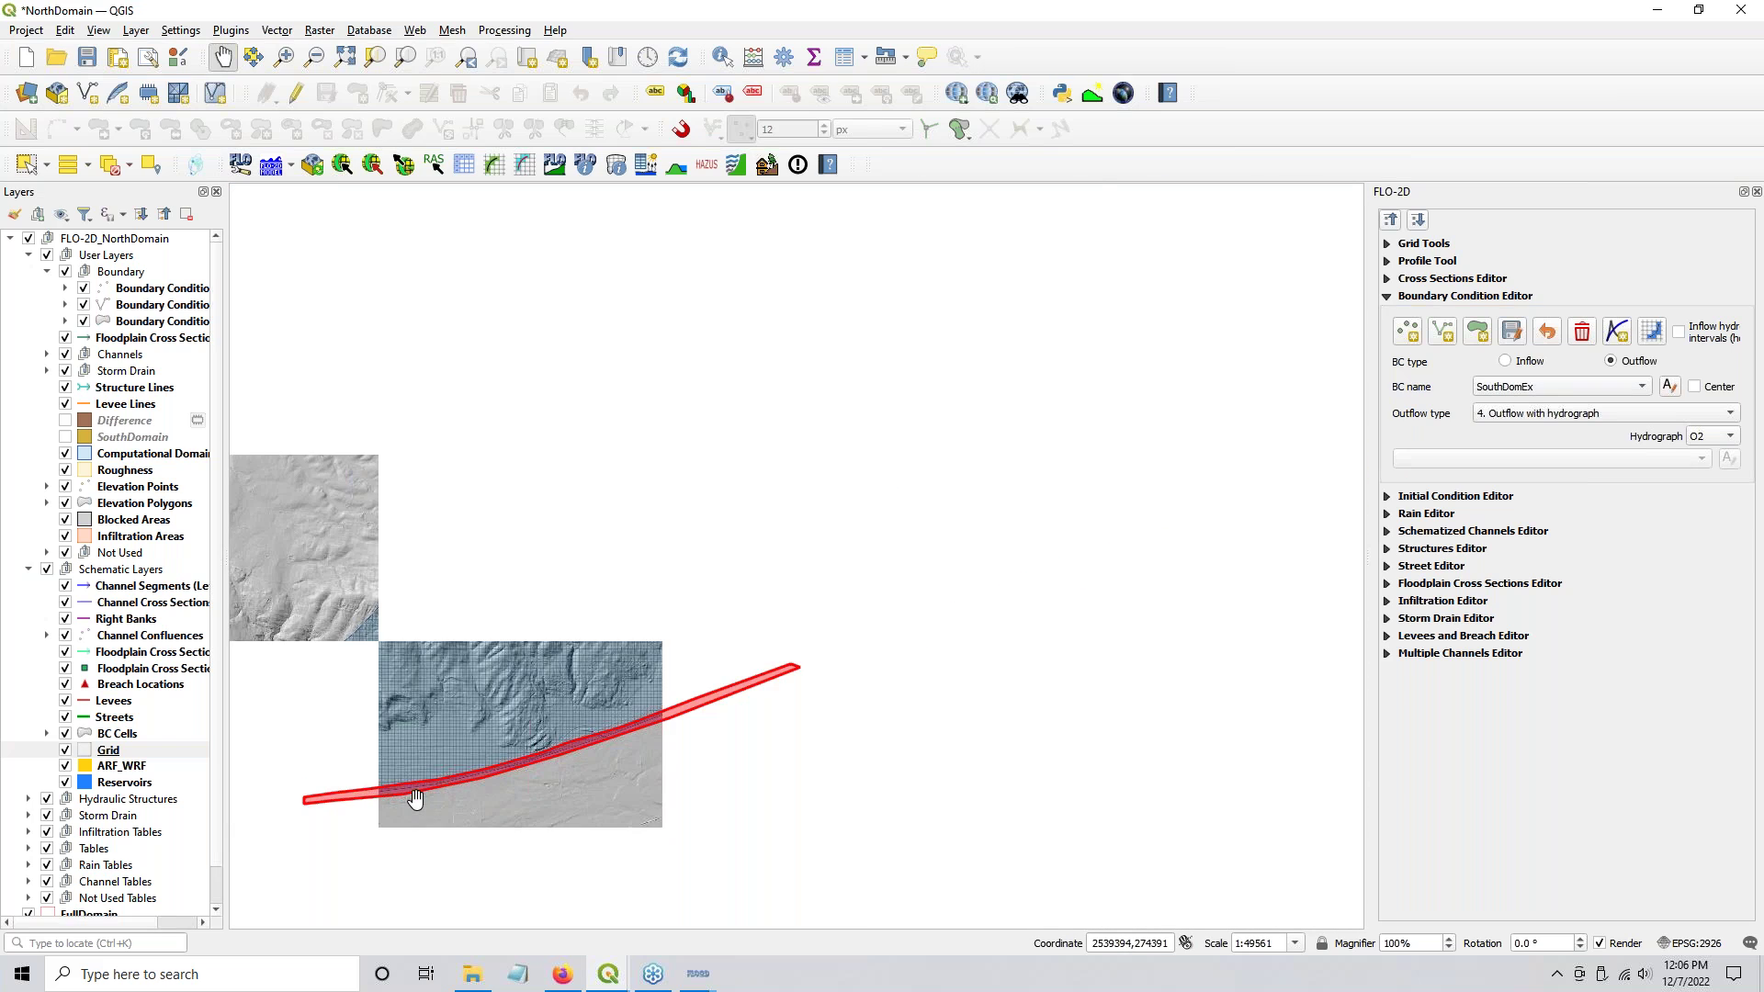
left_click_drag(420, 835, 691, 665)
scroll(115, 855, "down", 1)
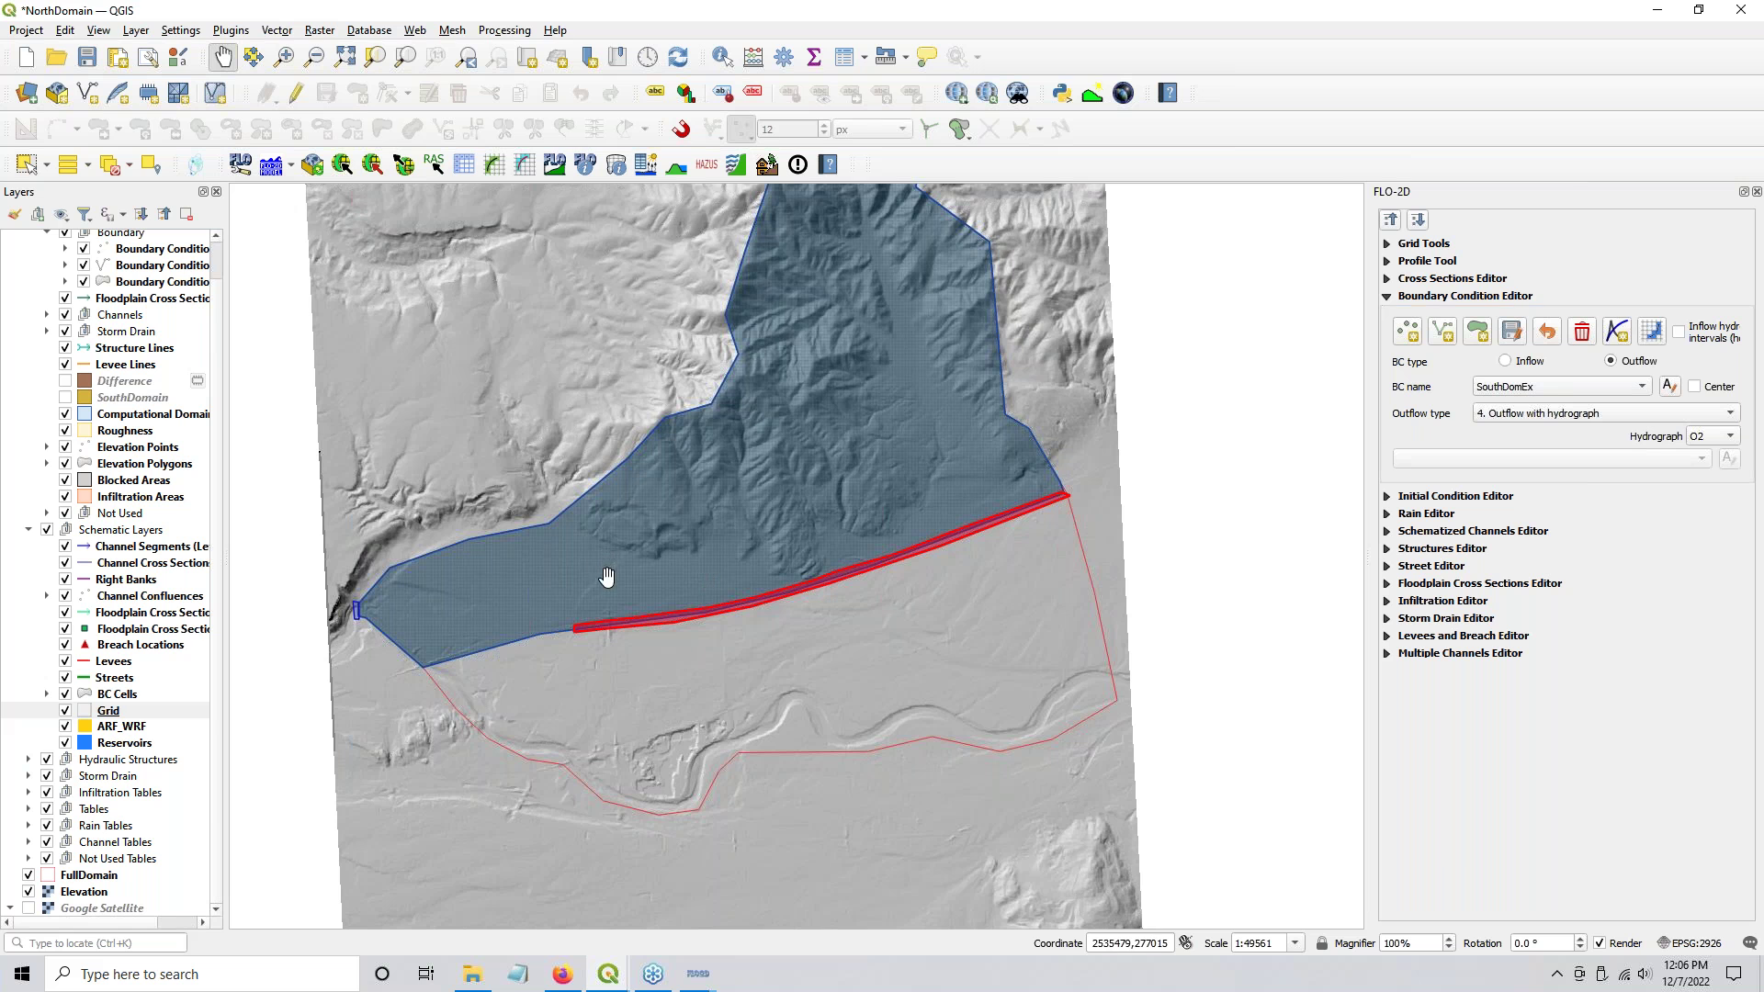
Step: Switch to the SouthDomain project and show the Full Domain layer to examine the terrain along the shared boundary
left_click(607, 980)
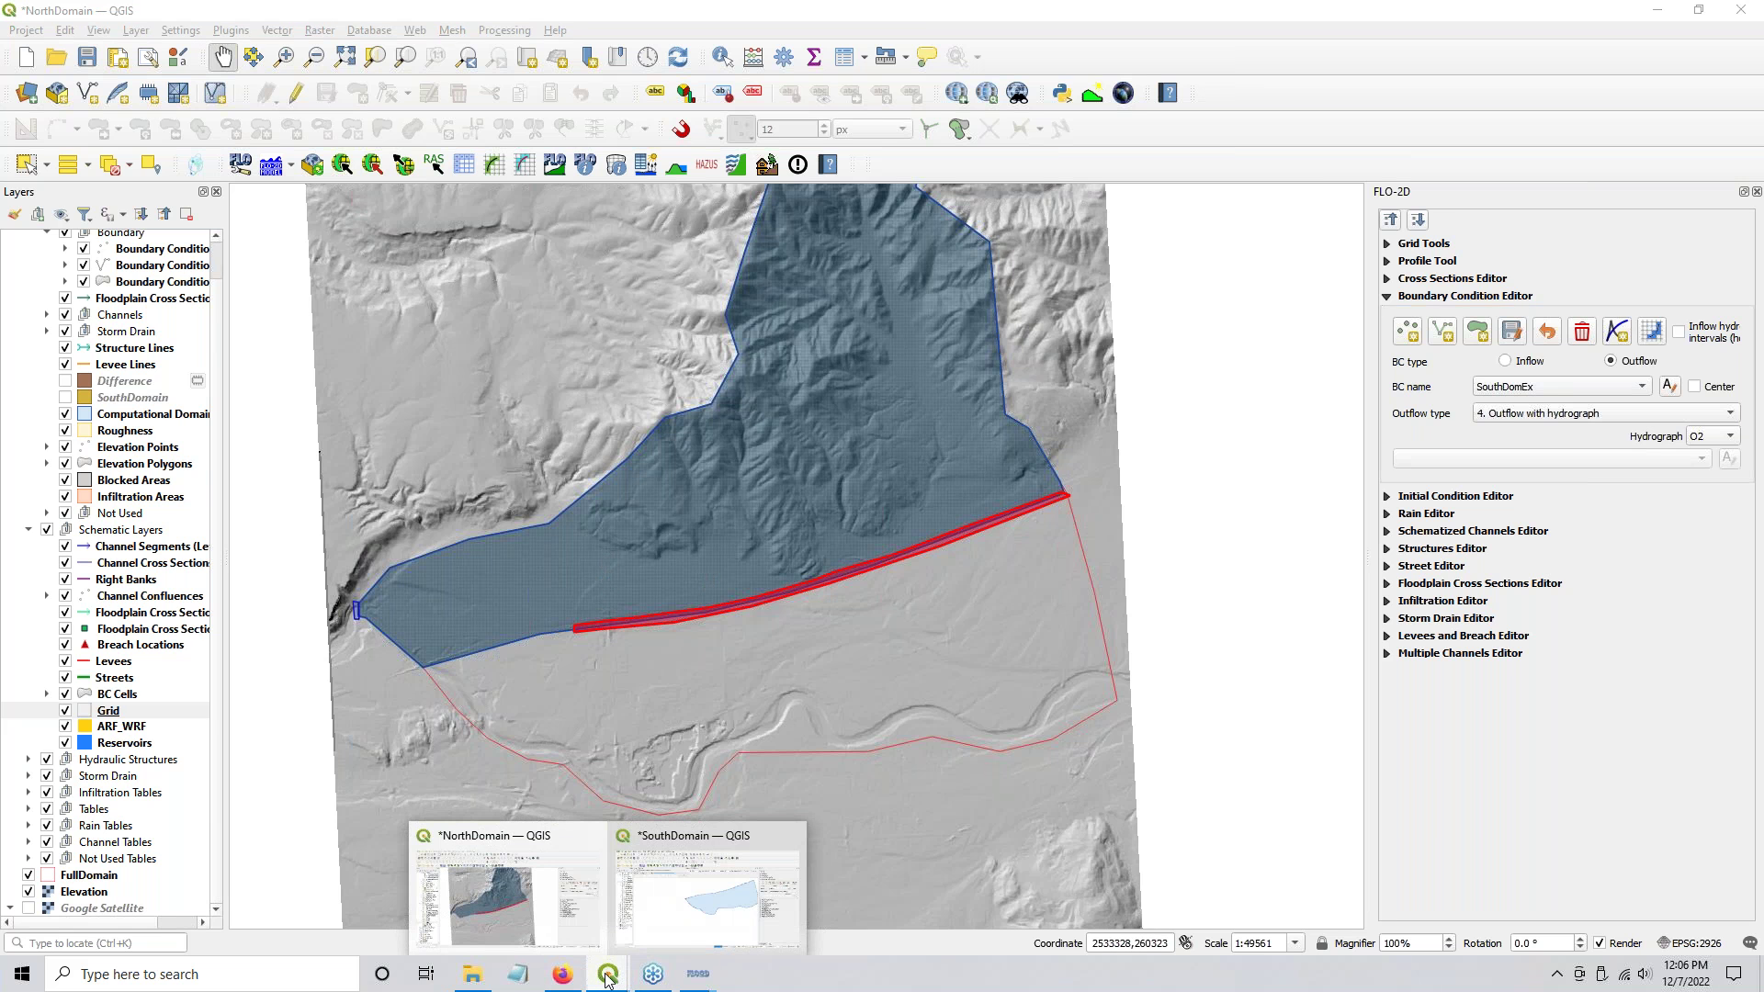
left_click(595, 982)
left_click(595, 982)
left_click(698, 896)
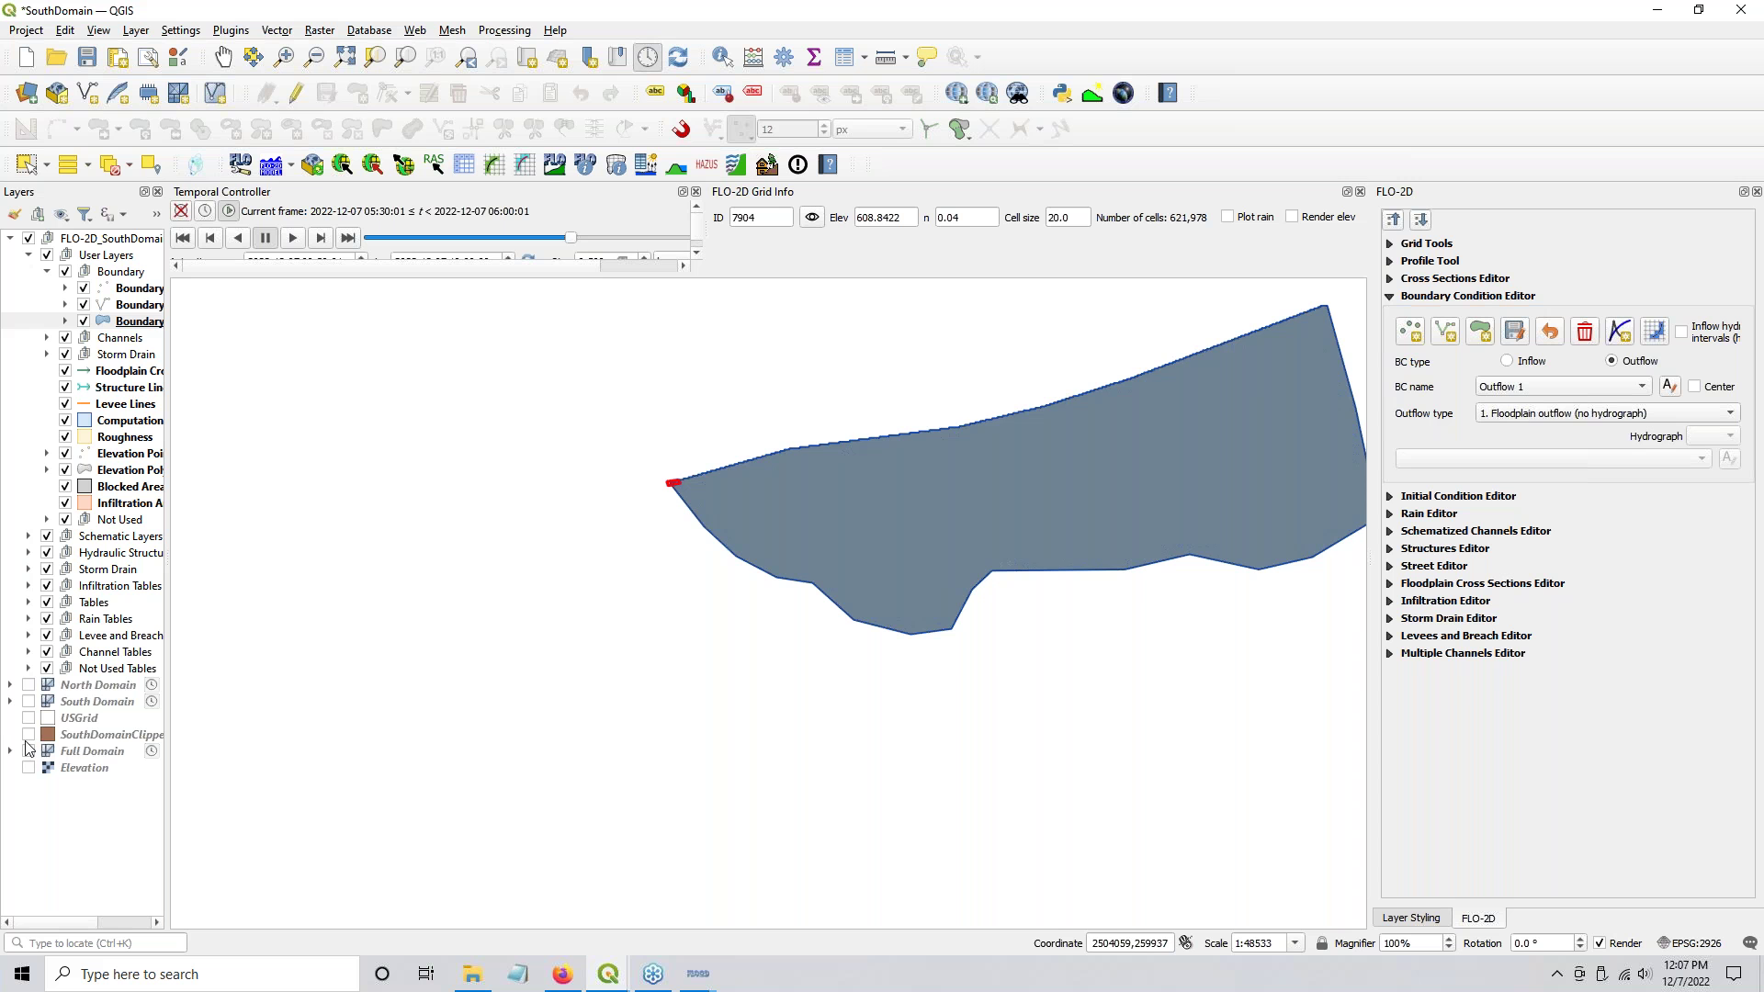
left_click(29, 751)
mouse_move(1043, 442)
left_mouse_down()
mouse_move(949, 484)
mouse_move(668, 548)
left_mouse_up()
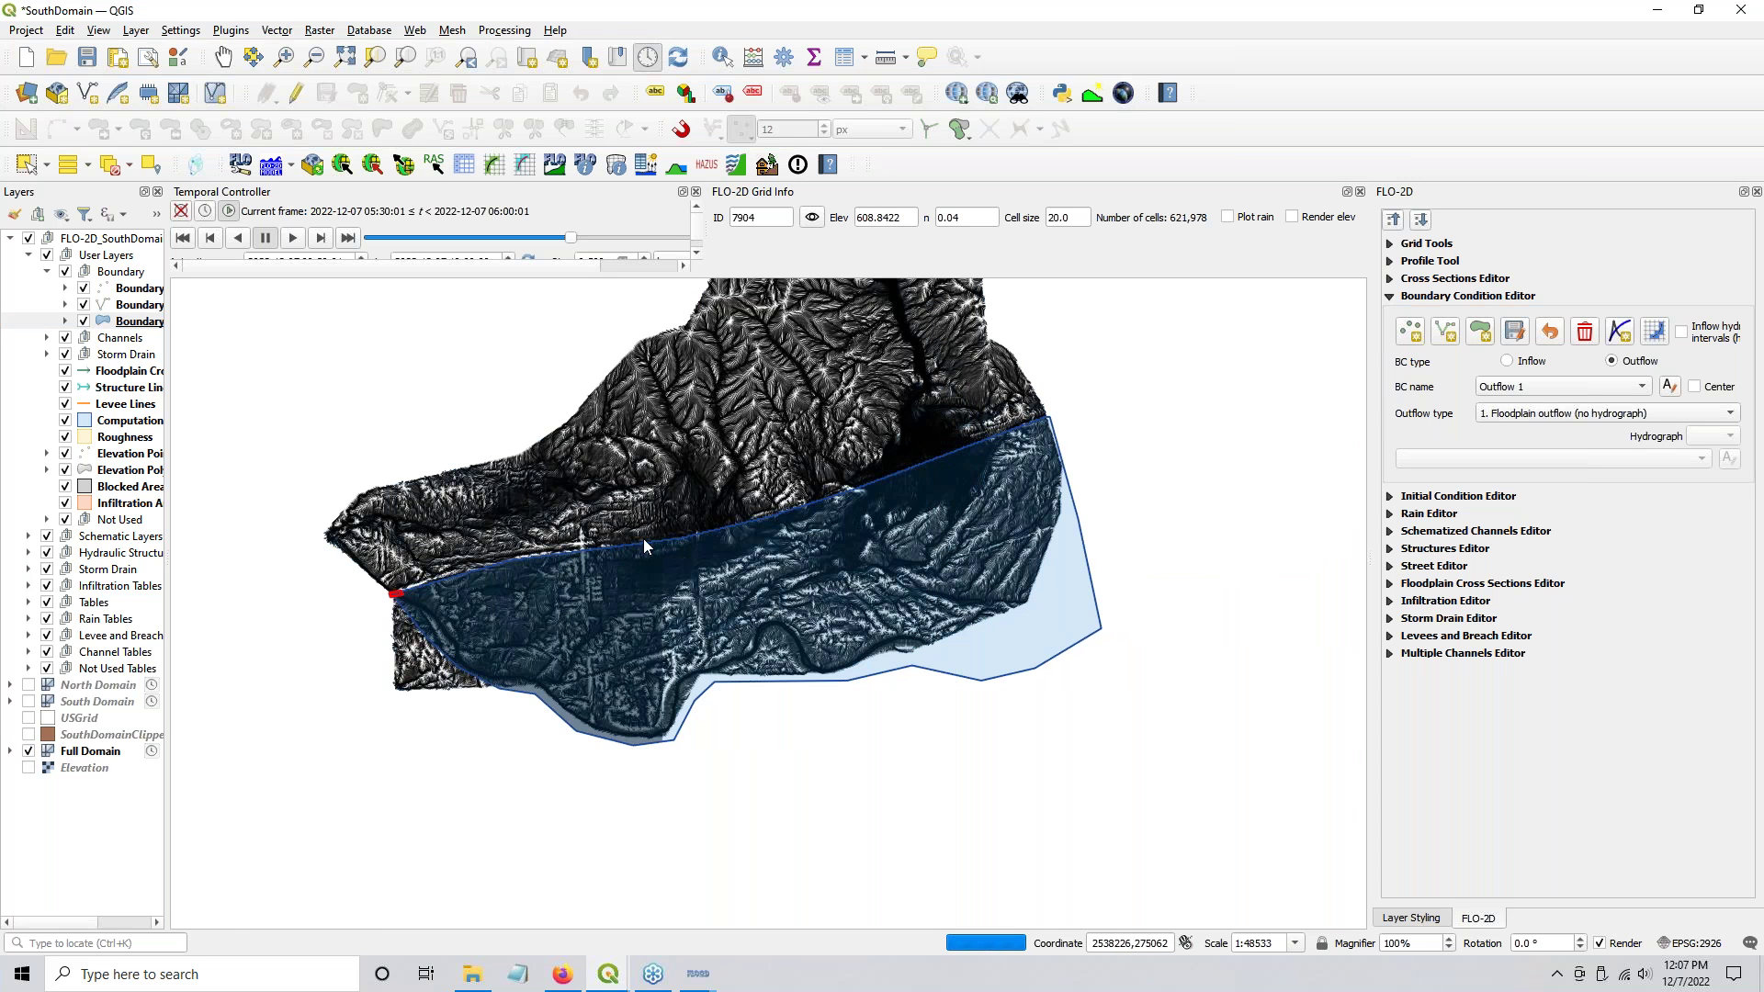
scroll(715, 526, "up", 1)
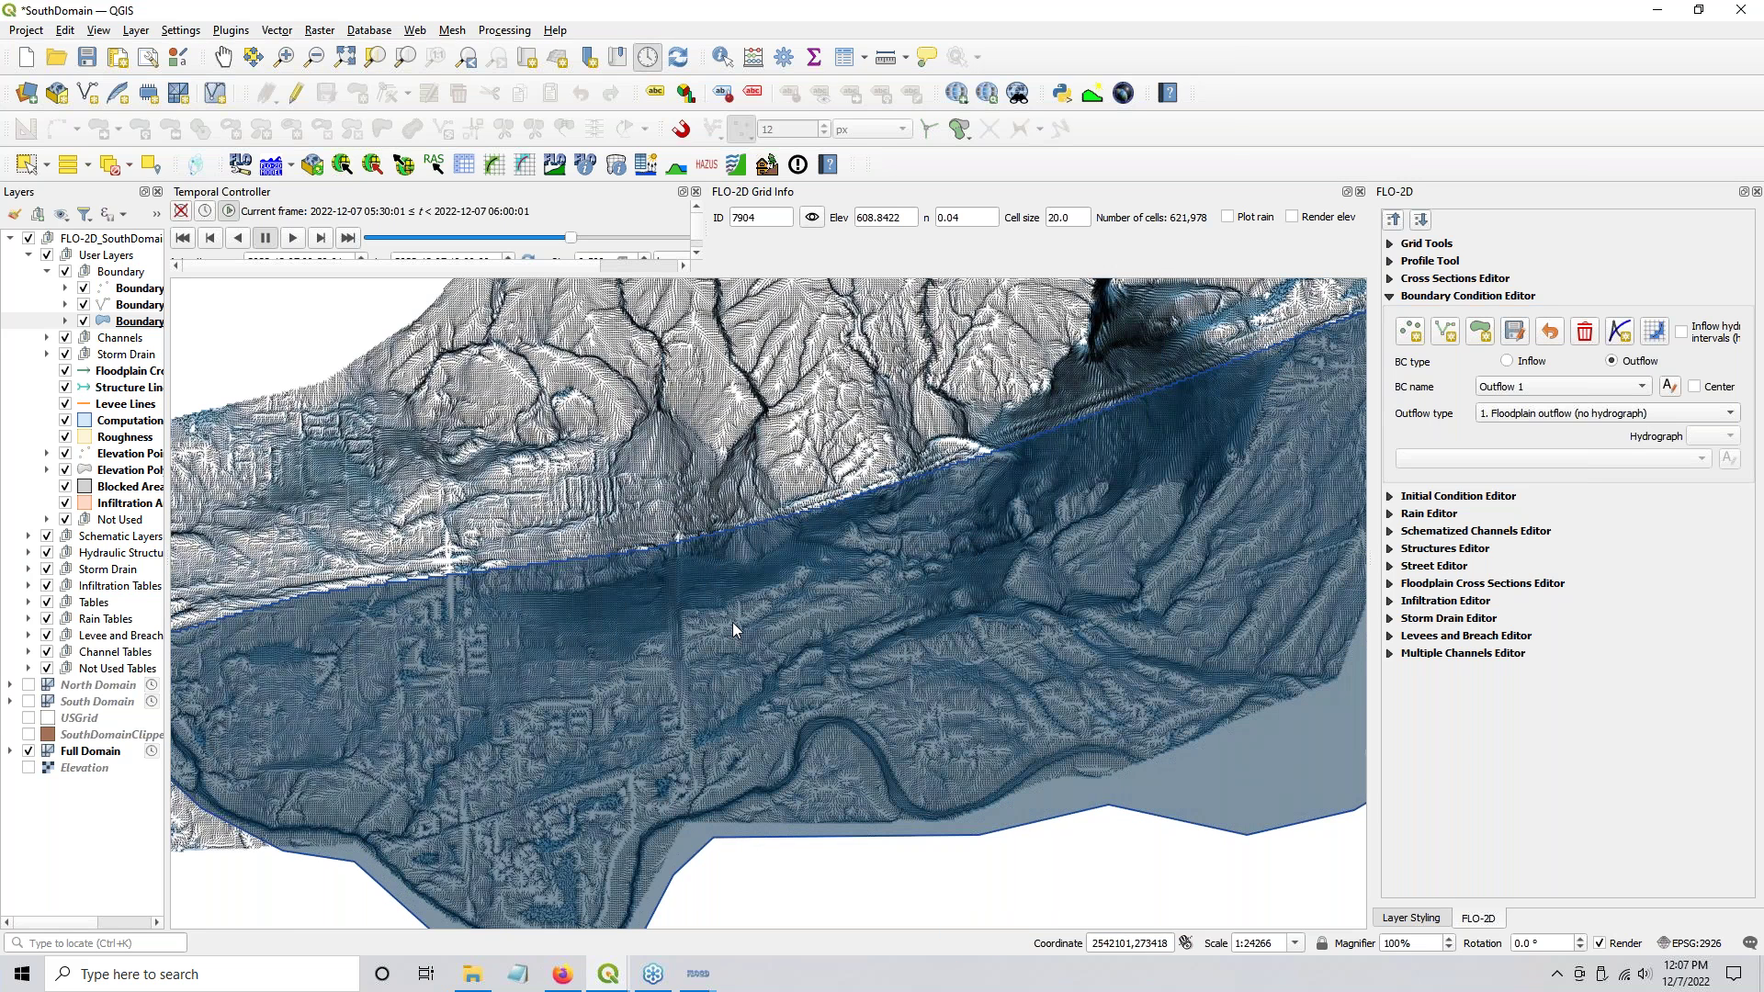
Step: Return to the NorthDomain project and examine the SouthDomEx outflow polygon and its grid cells from the western to the eastern end
left_click(1657, 11)
left_click(580, 633)
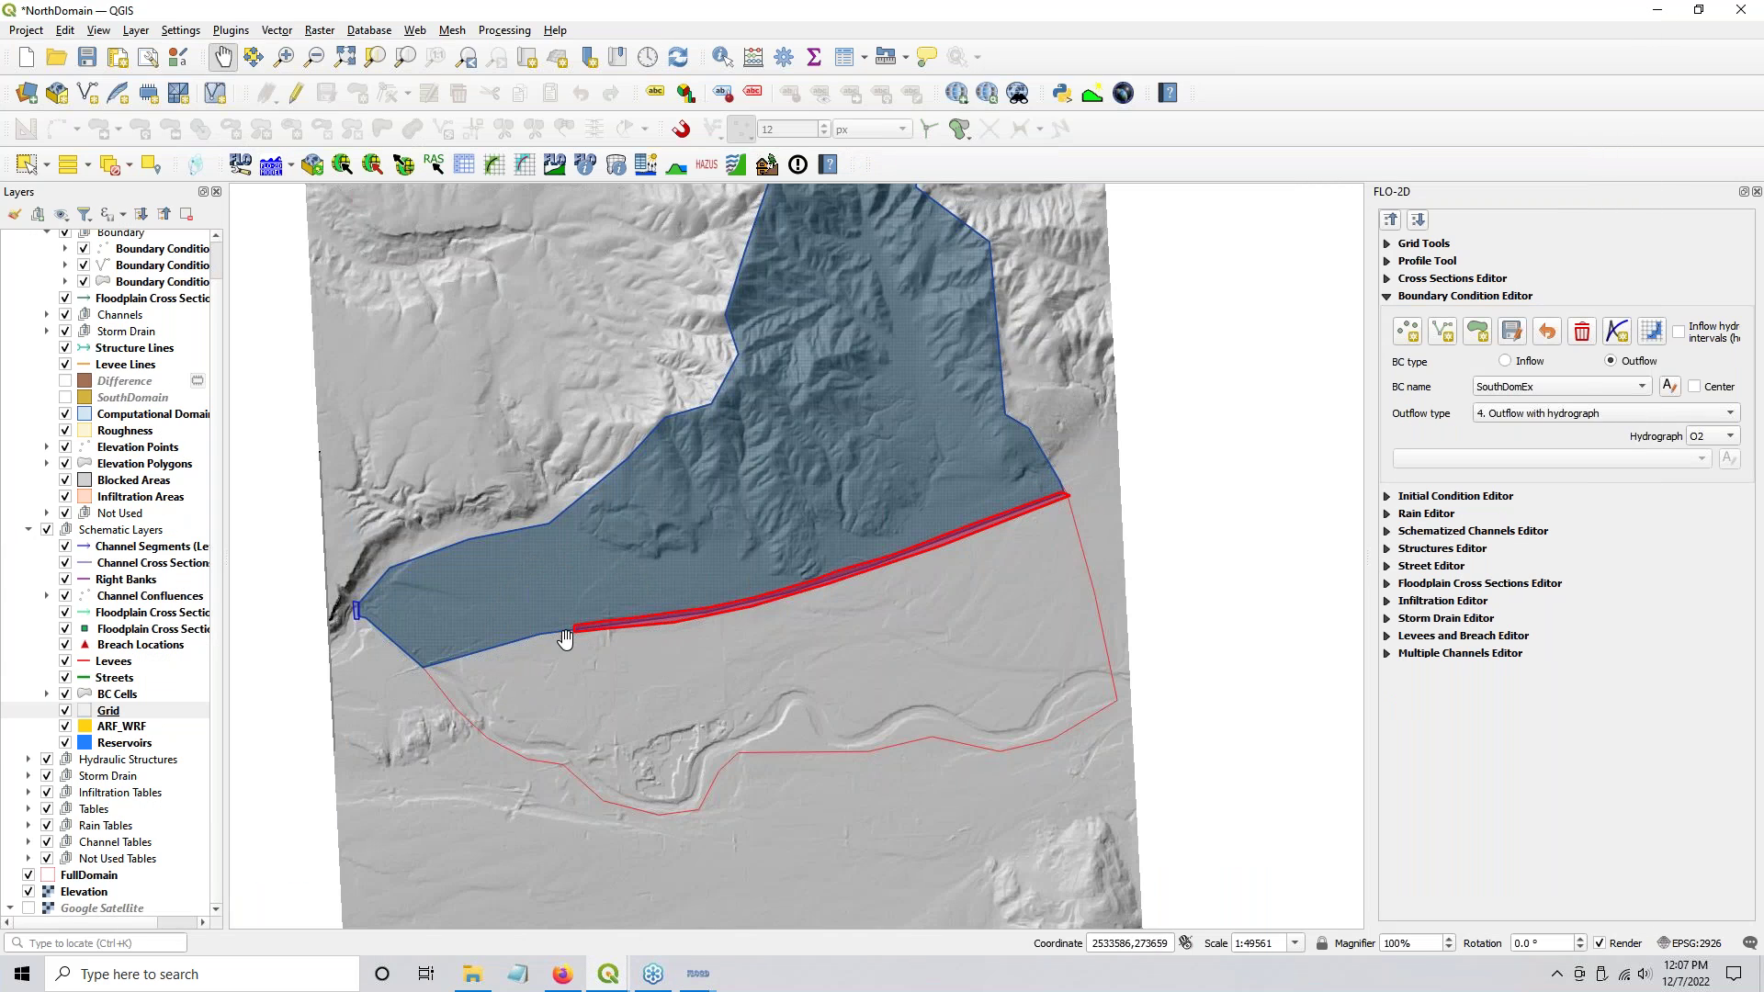
scroll(563, 632, "up", 1)
scroll(656, 615, "up", 2)
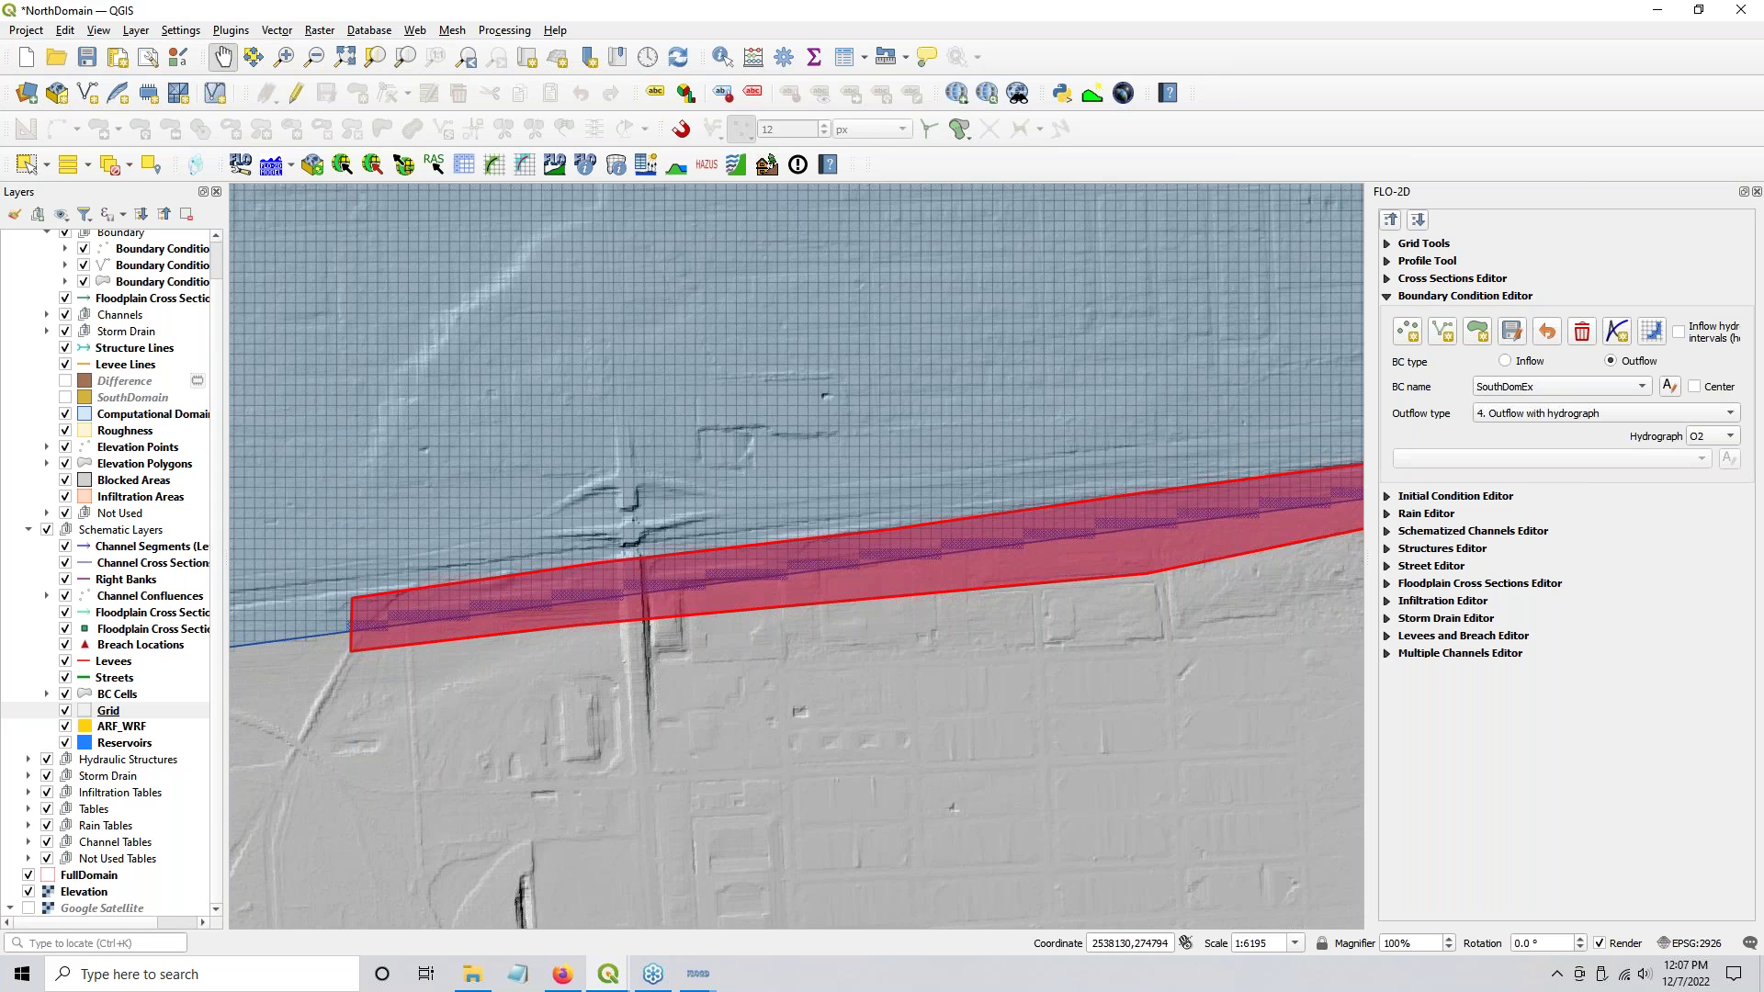
left_click(1479, 336)
scroll(352, 629, "up", 2)
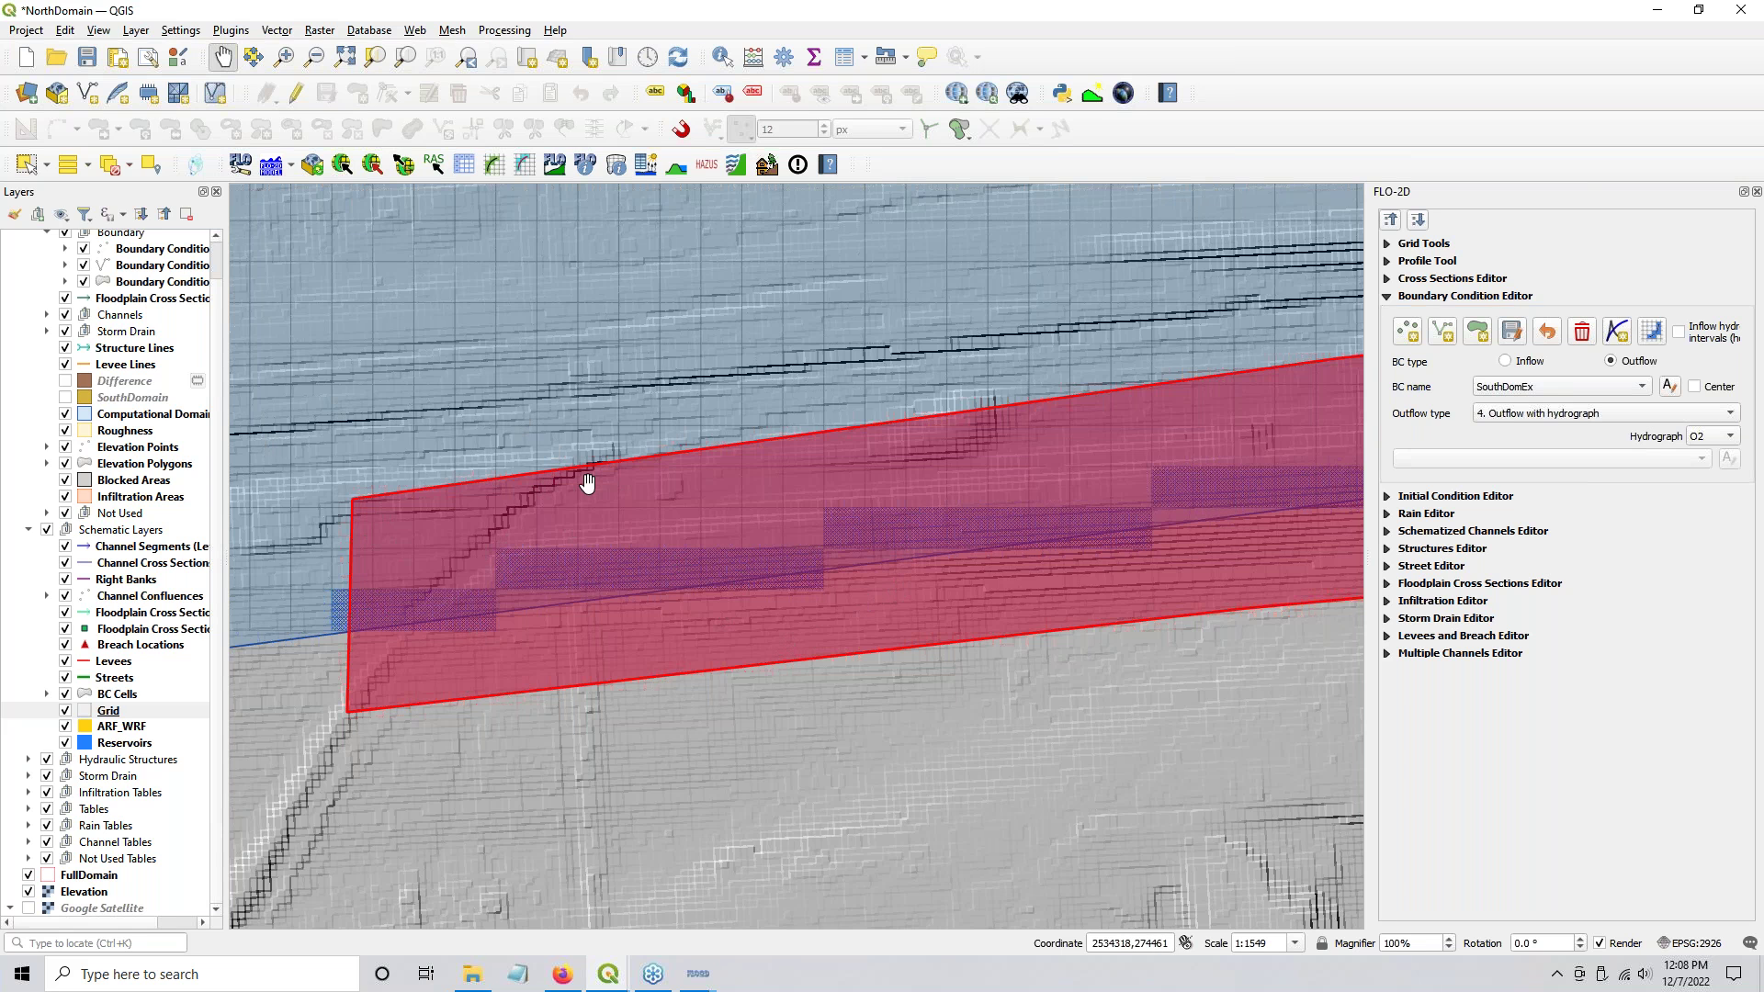
scroll(586, 484, "down", 1)
scroll(586, 484, "down", 1)
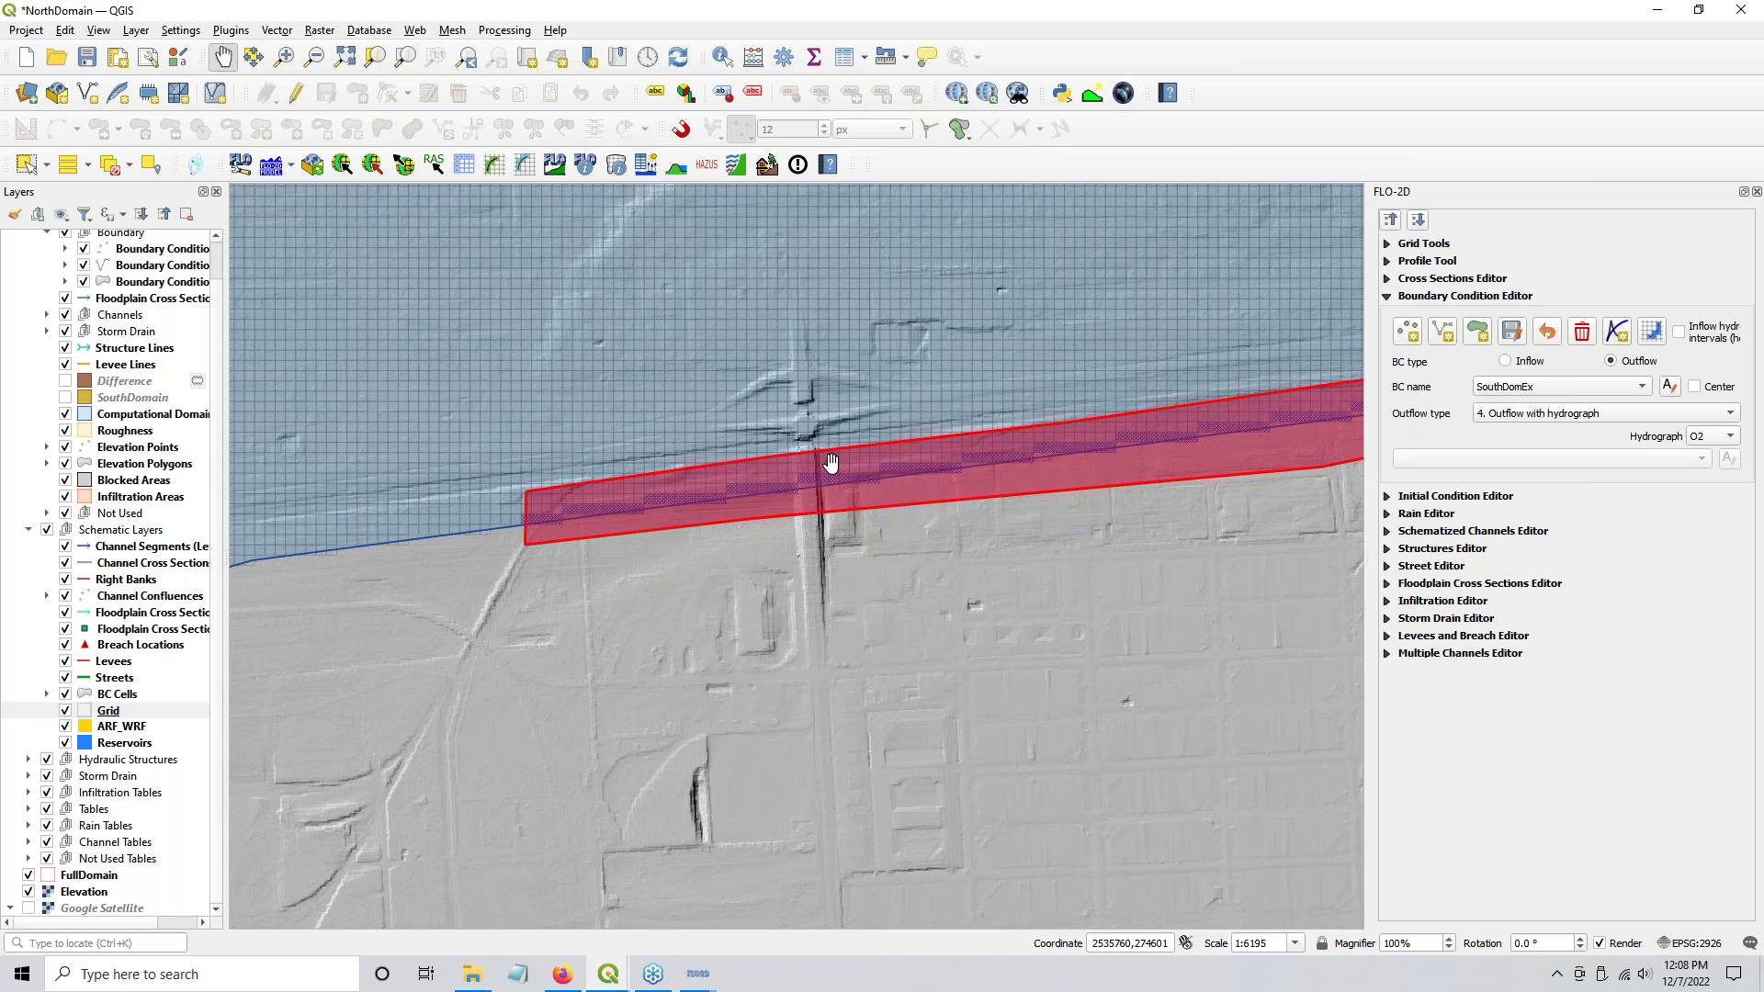
scroll(820, 608, "down", 2)
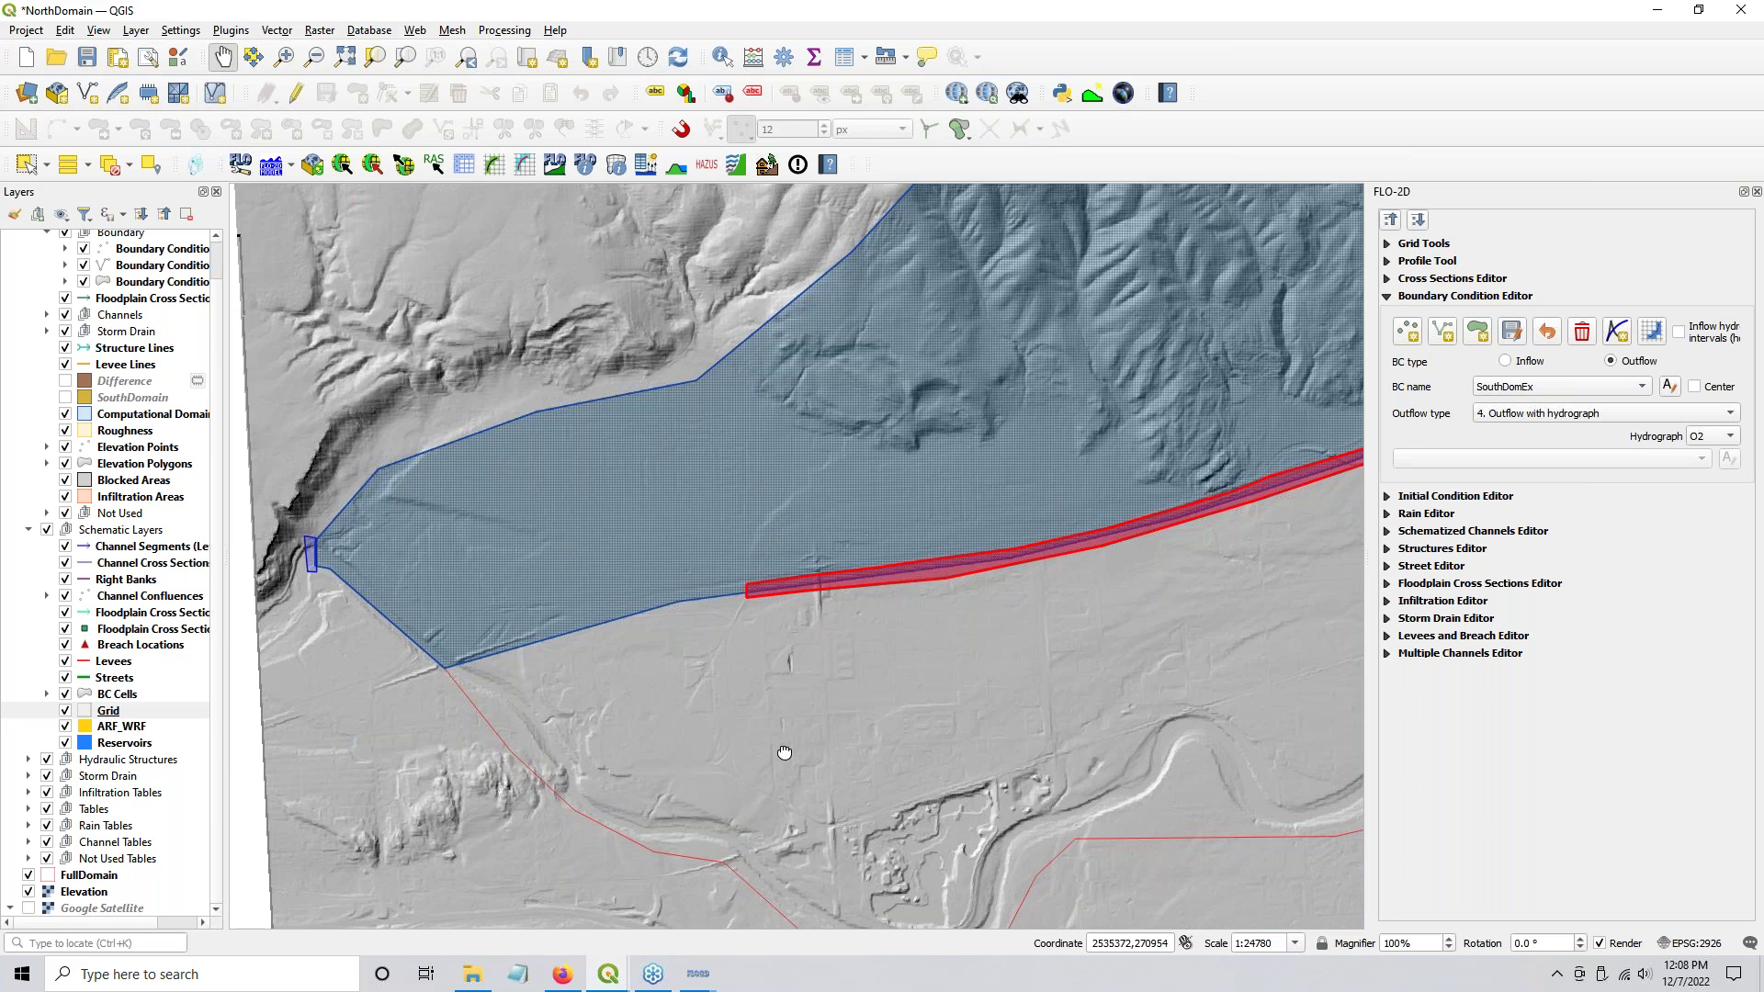
left_click_drag(786, 752, 559, 887)
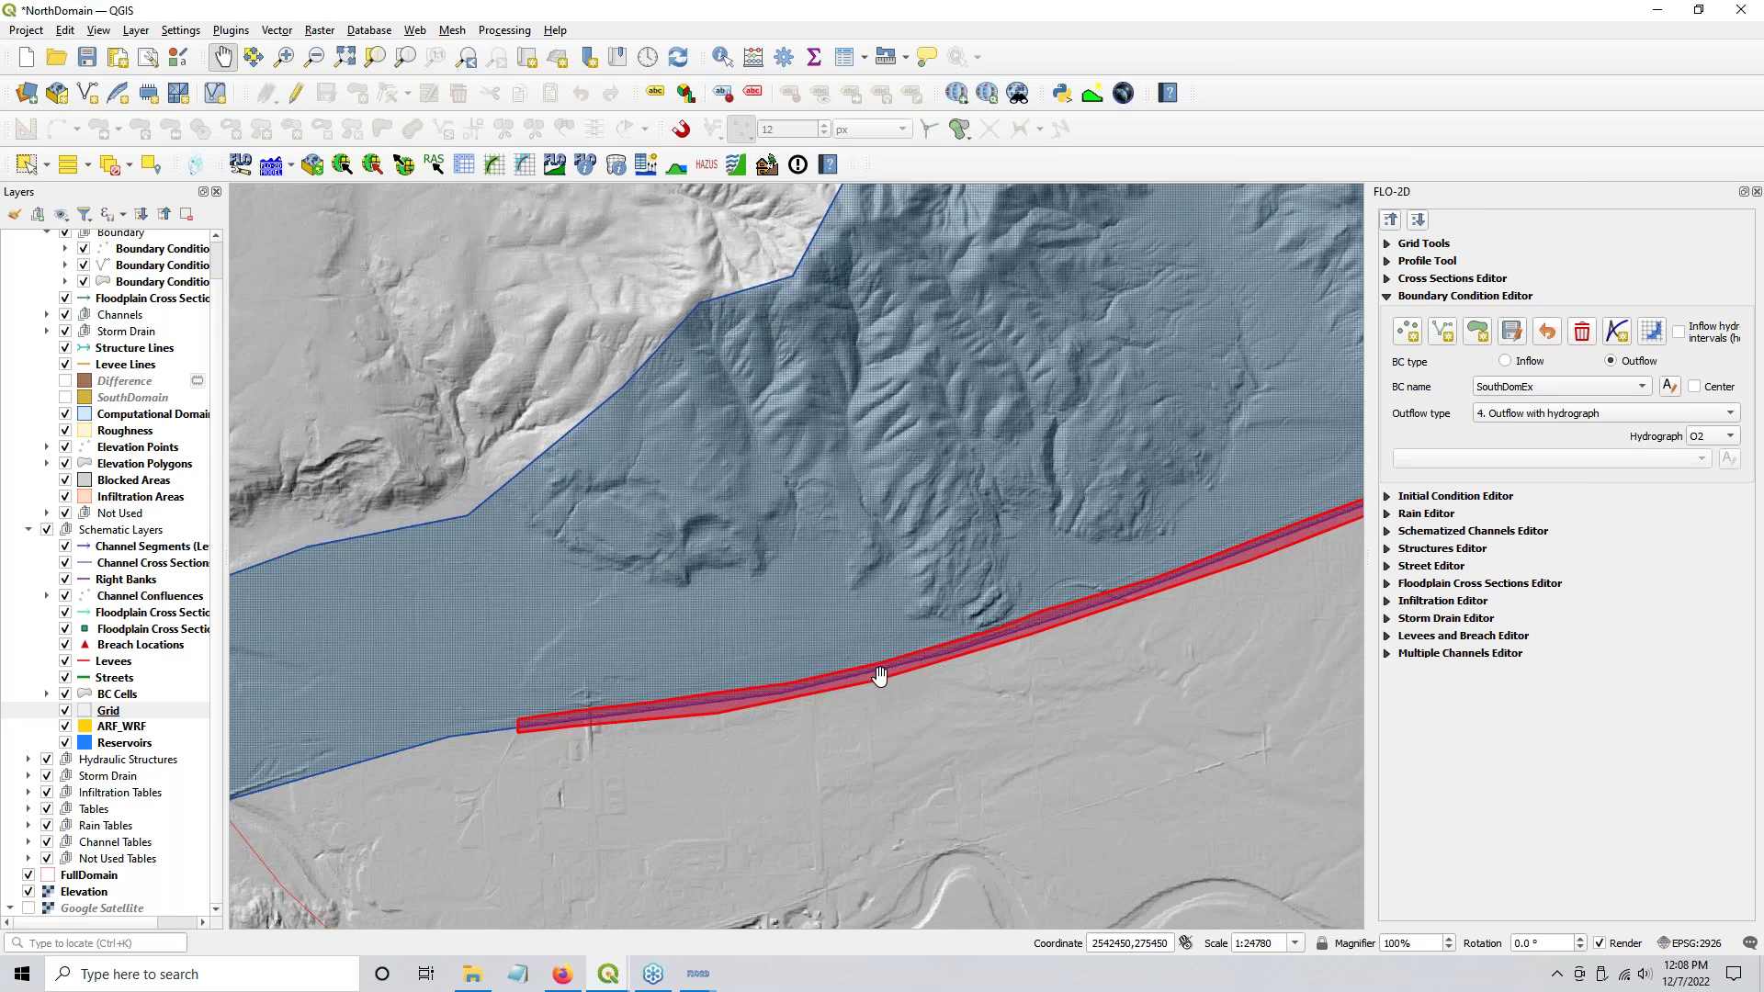
scroll(1153, 702, "down", 1)
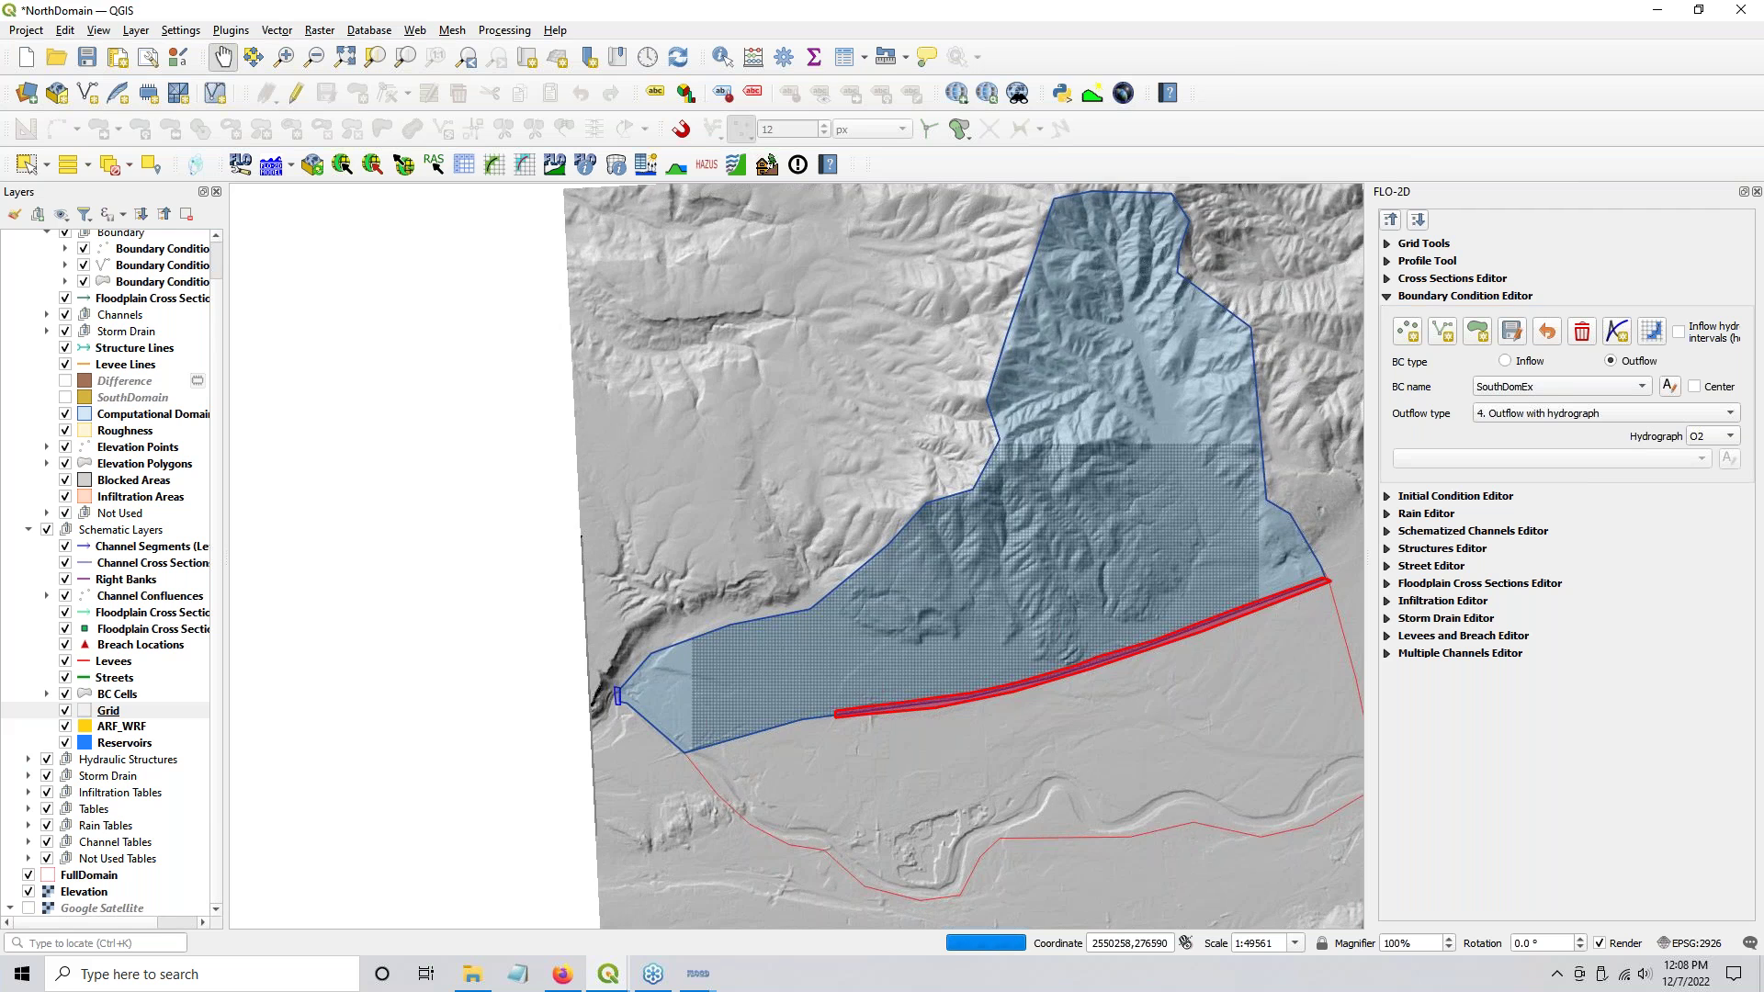
left_click_drag(1182, 662, 887, 733)
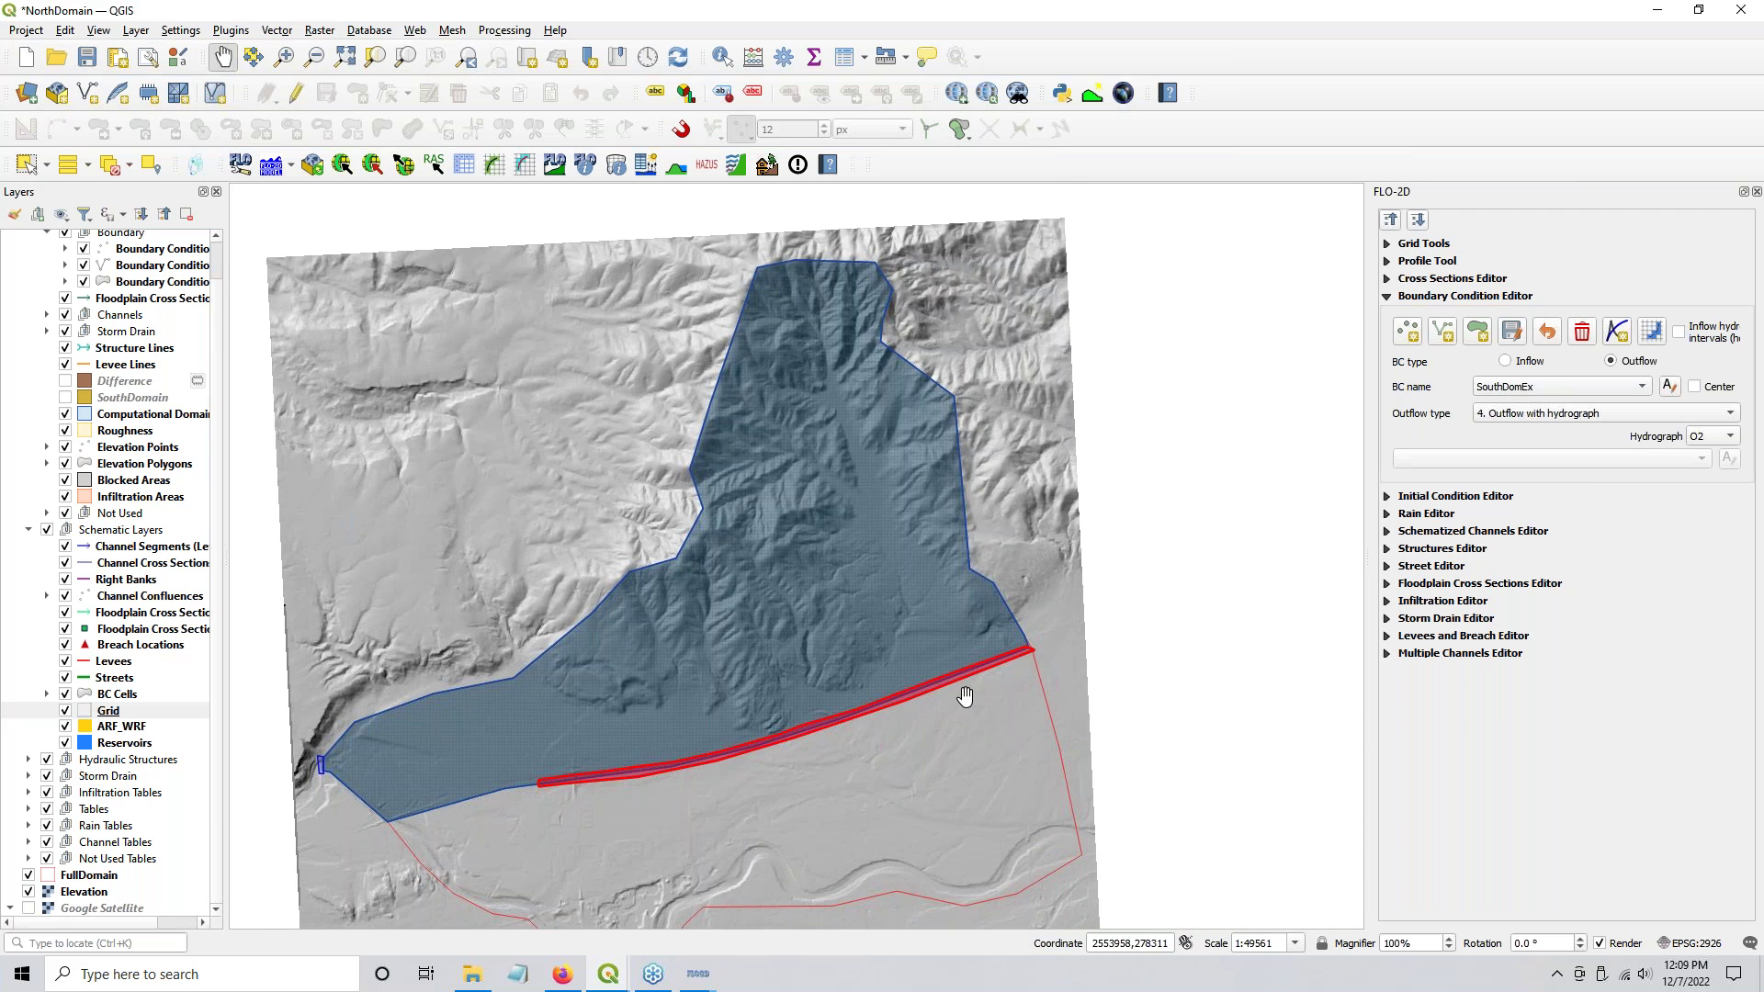
scroll(963, 698, "up", 1)
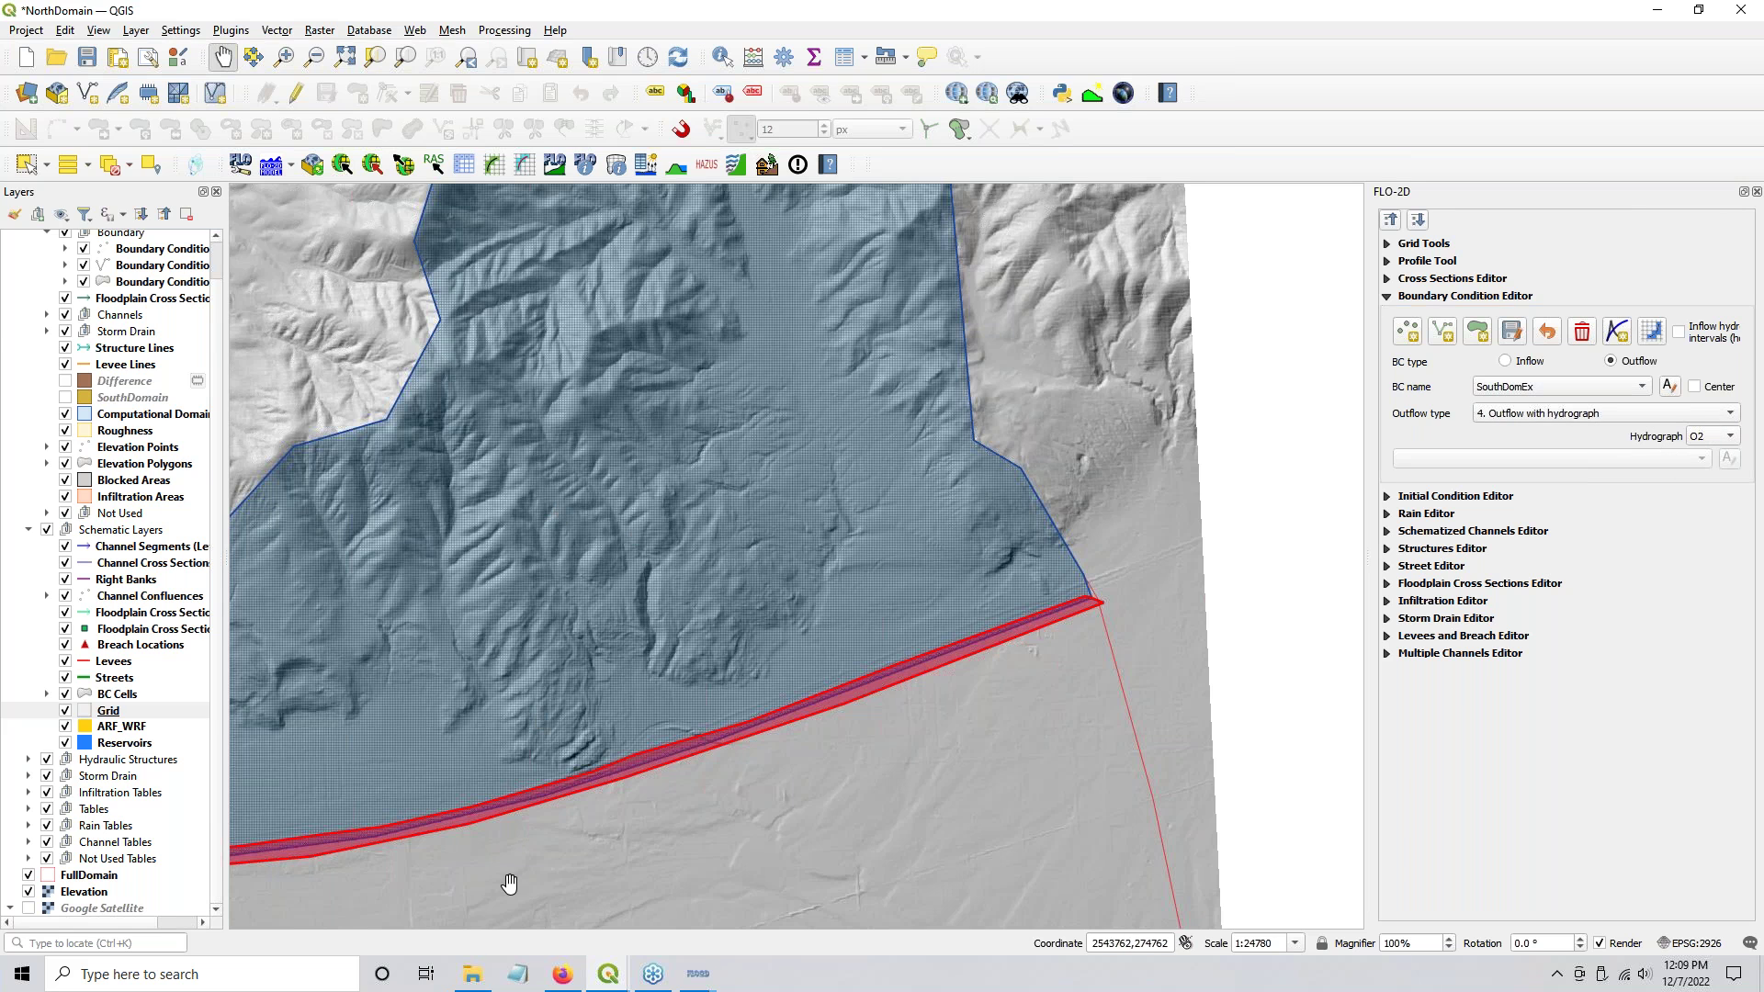
Step: Open the OUTFLOW.DAT file from the North 60ft Grid folder in File Explorer
left_click(473, 976)
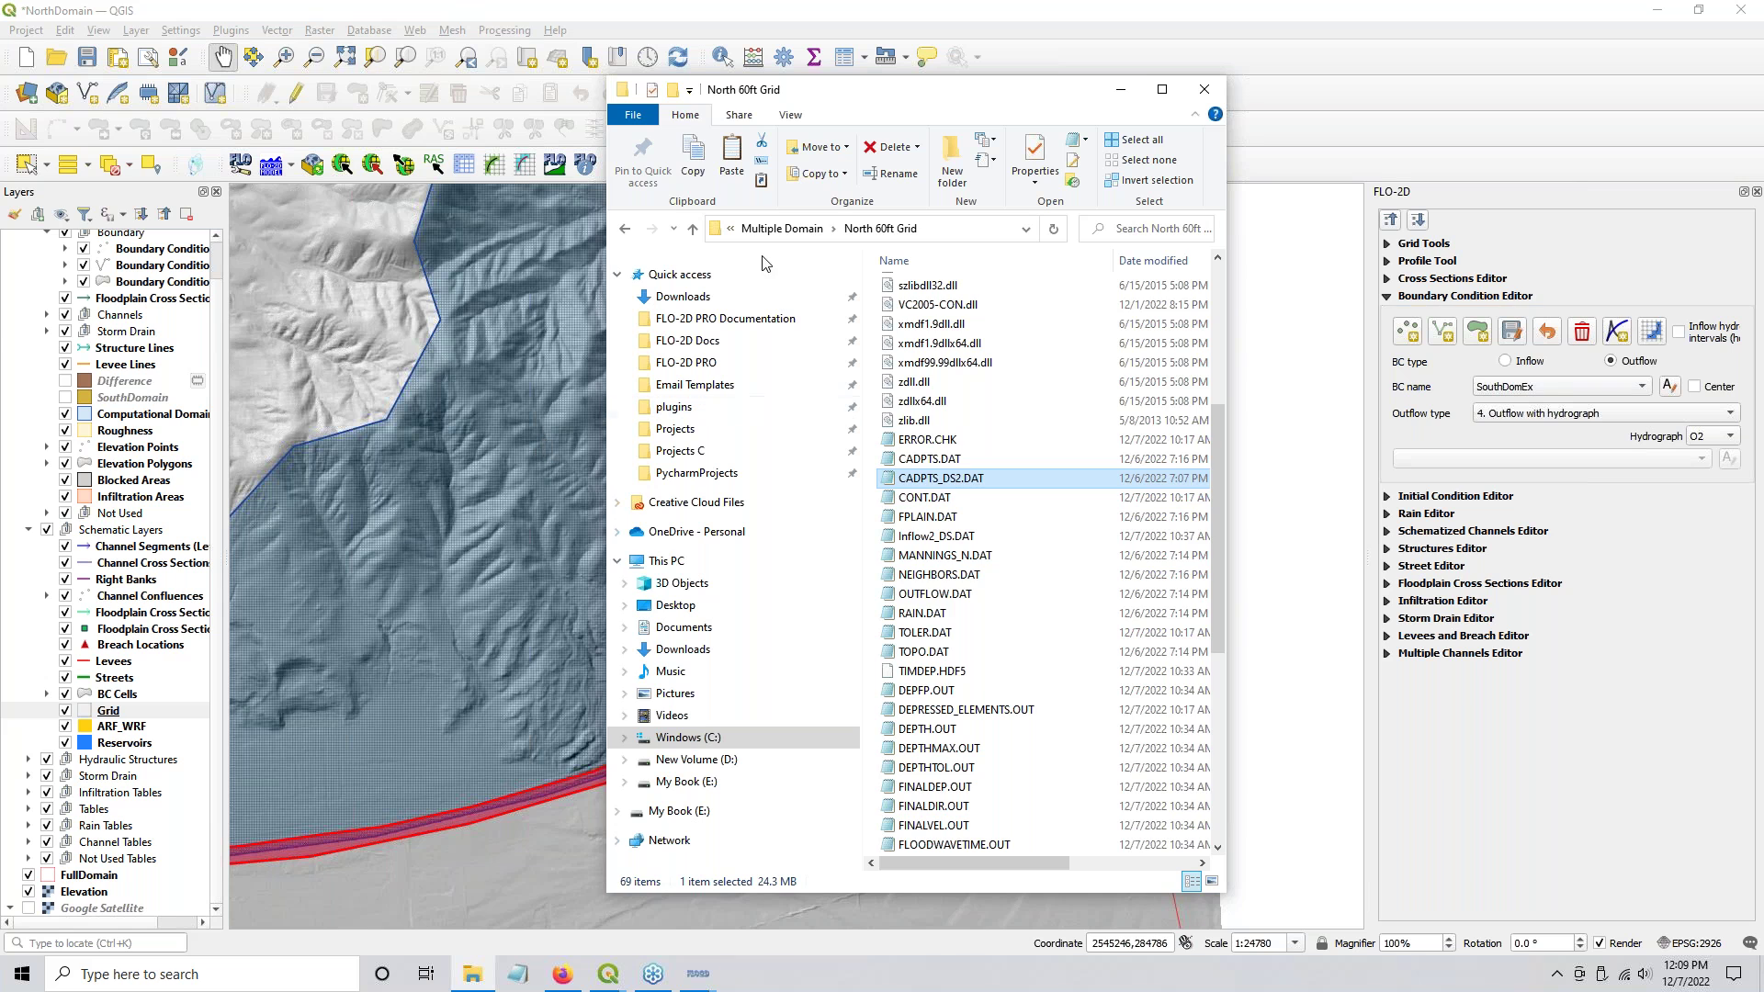
left_click(780, 230)
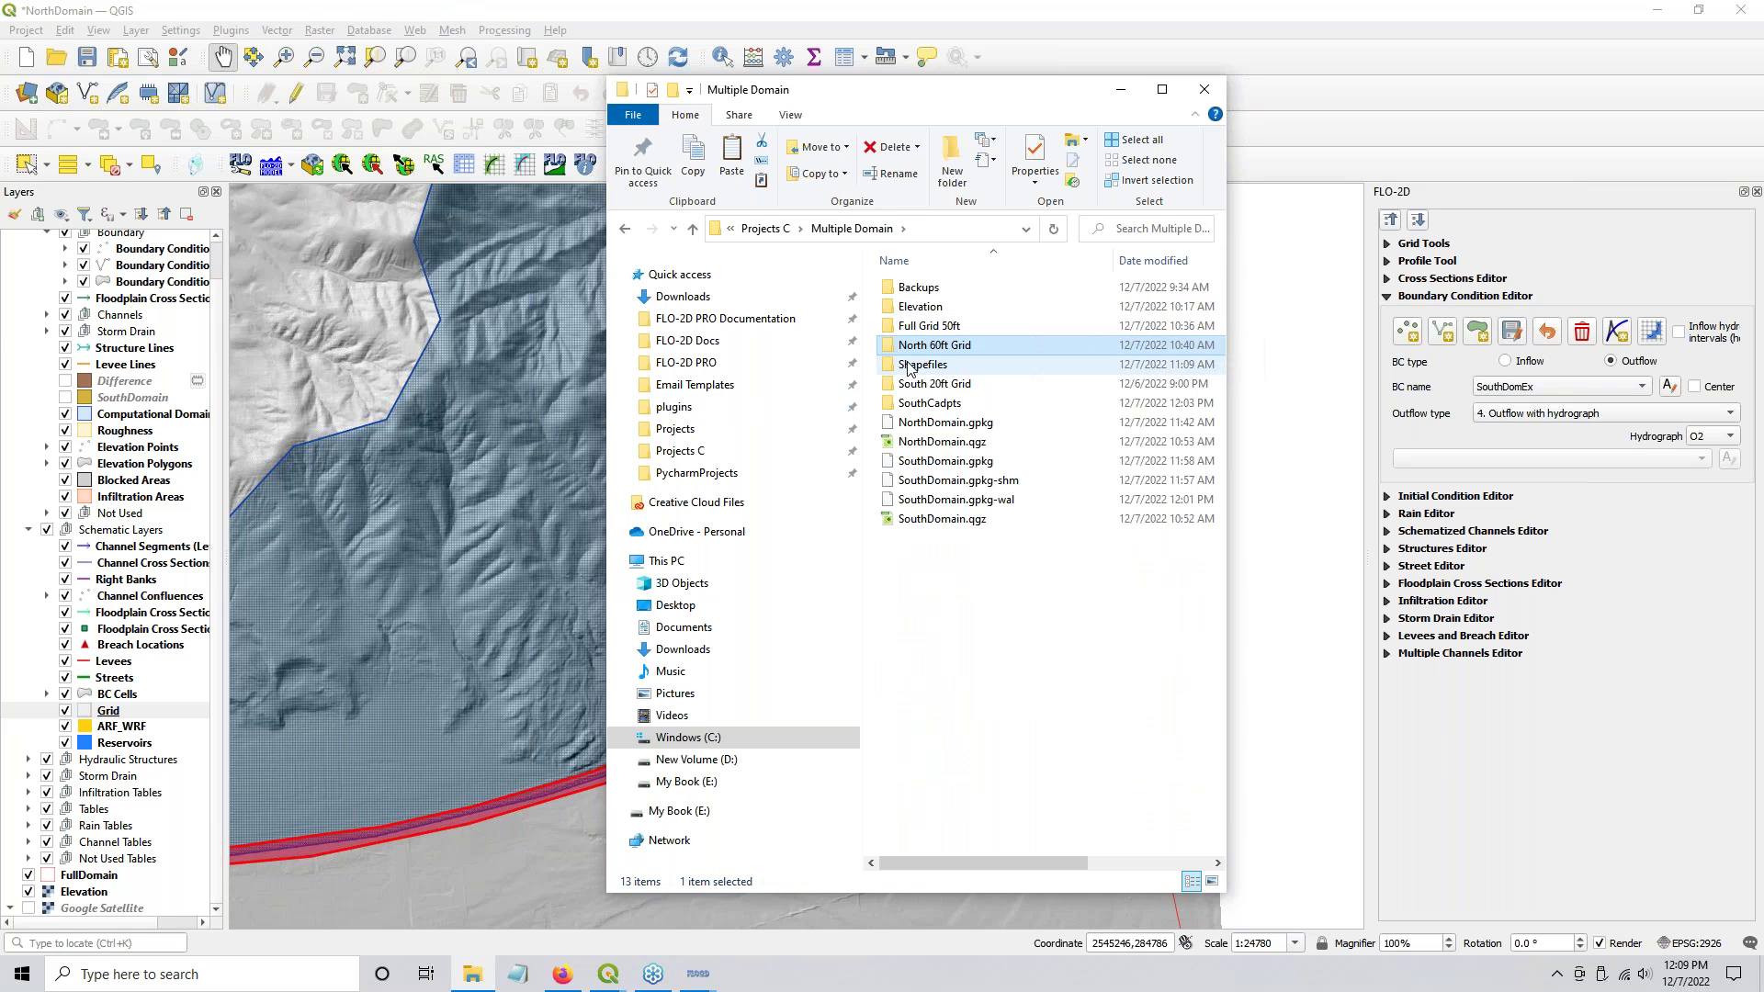
left_click(918, 348)
double_click(919, 348)
scroll(923, 671, "down", 4)
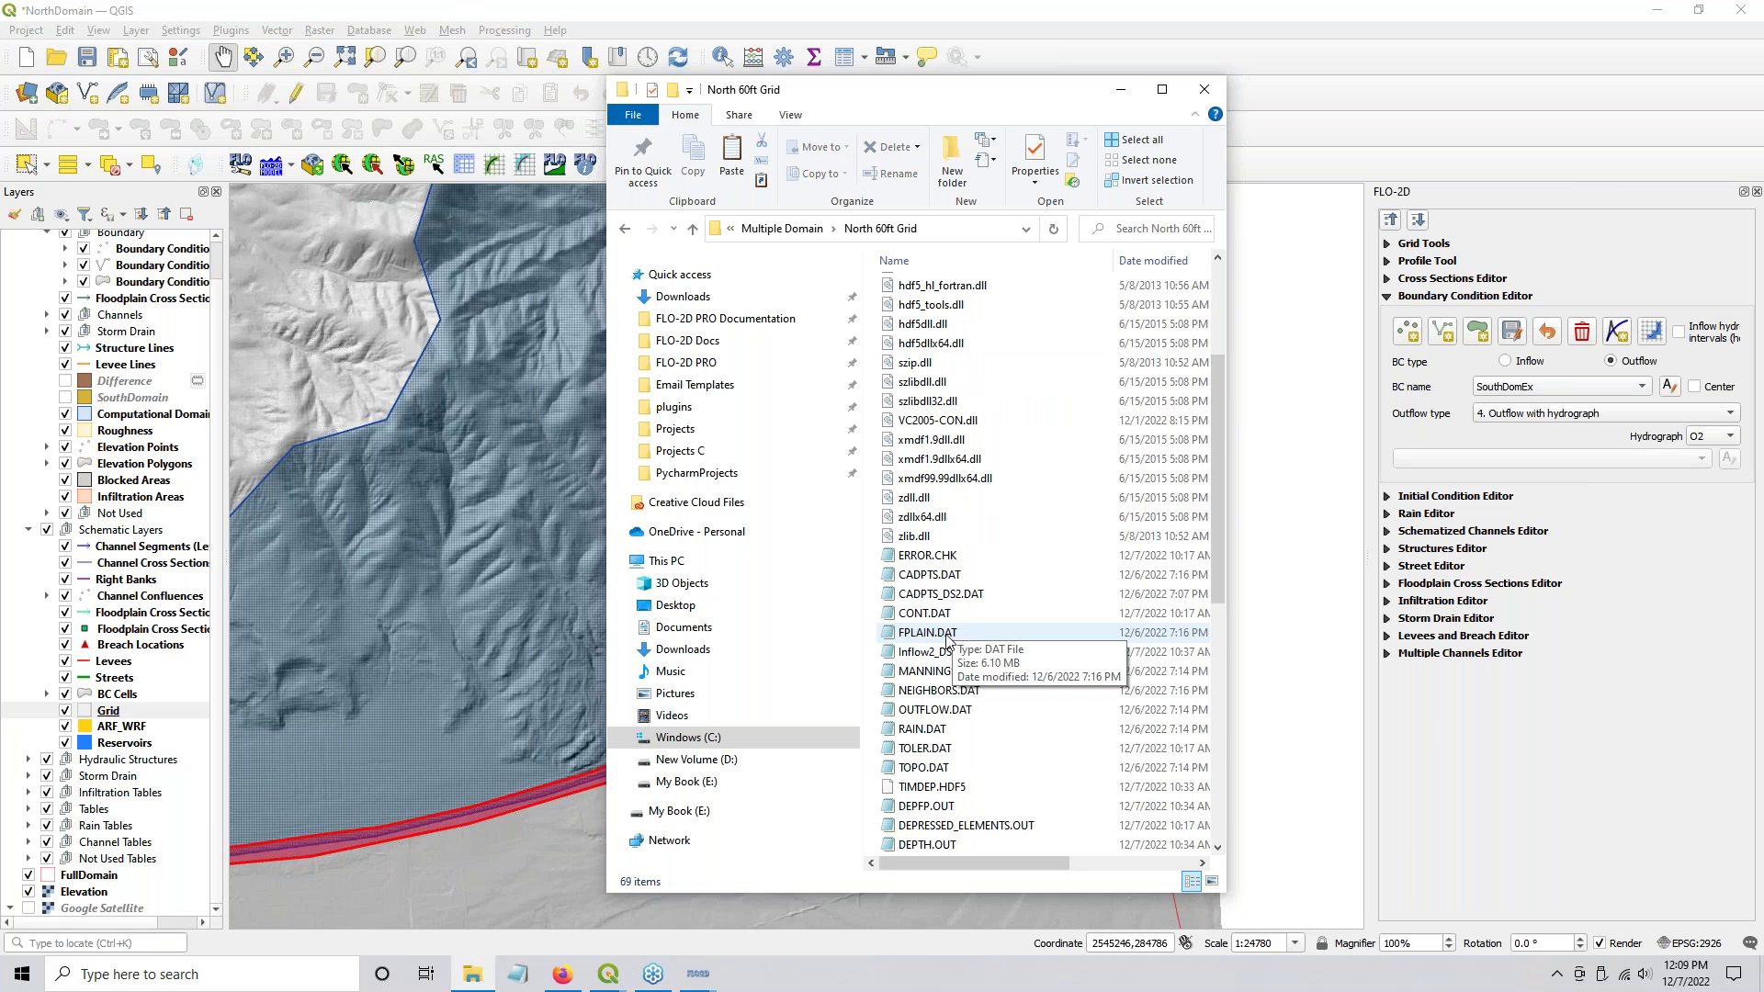
double_click(926, 711)
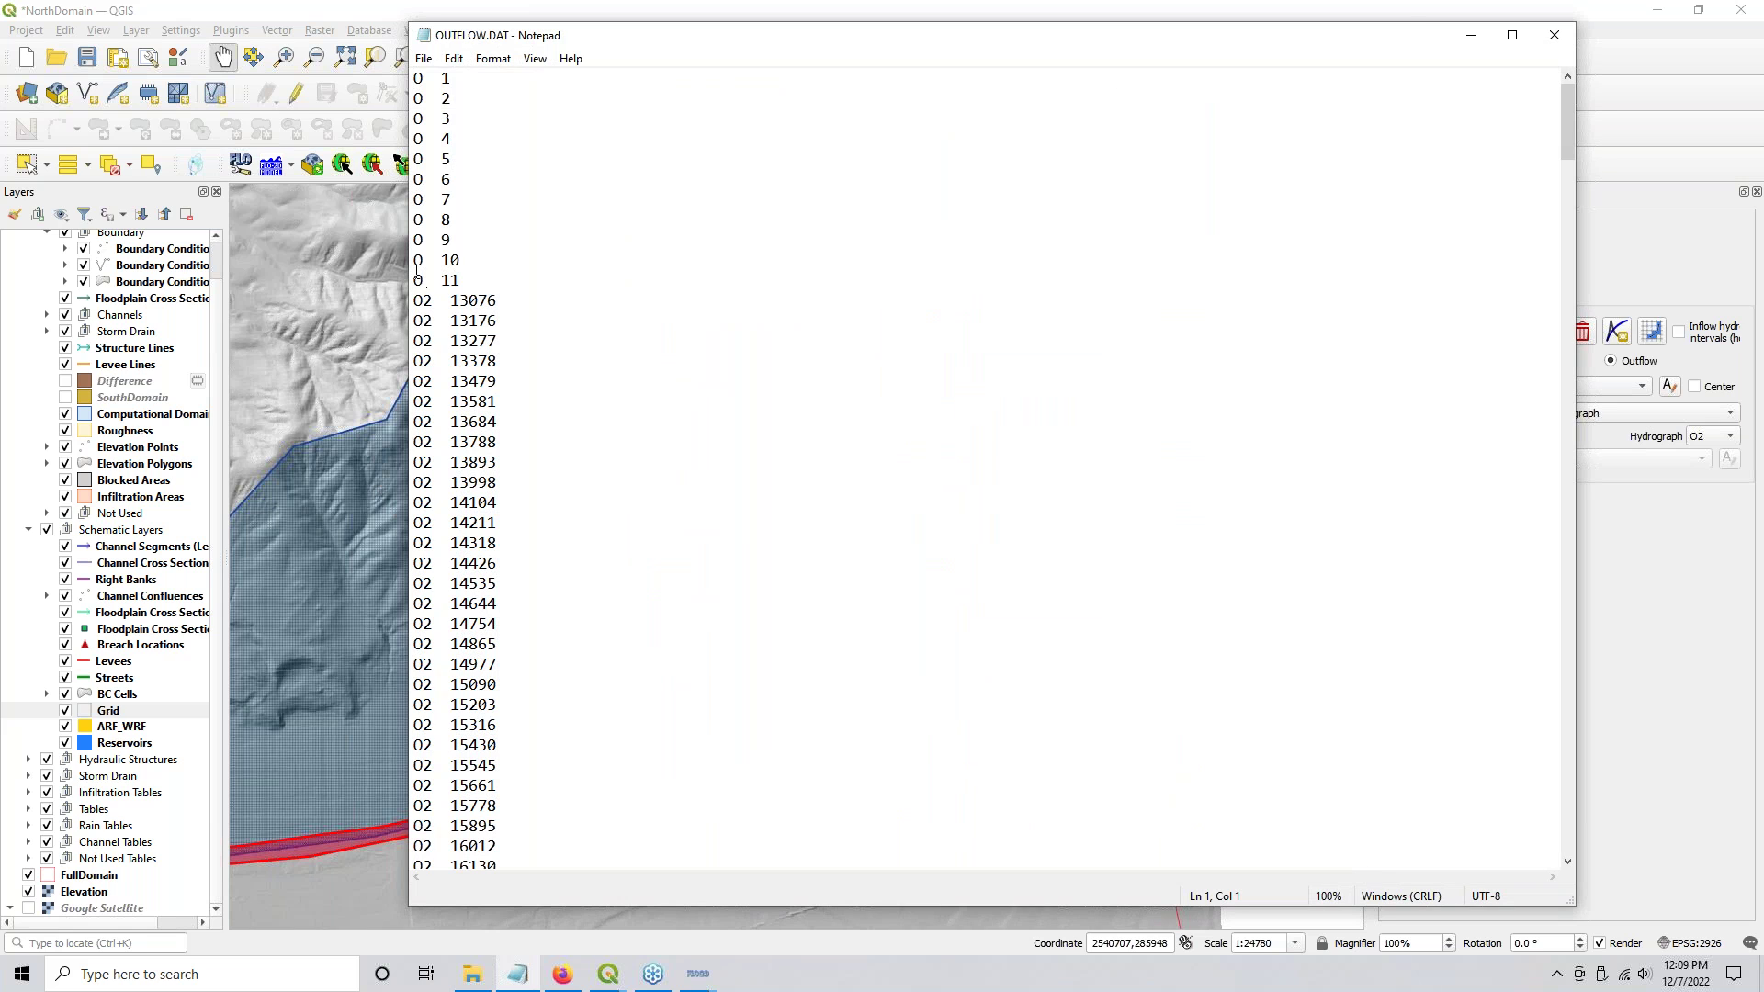
Step: Review the O rows and the first O2 row in OUTFLOW.DAT, put the file away, and return to the NorthDomain map
left_click_drag(483, 280, 341, 74)
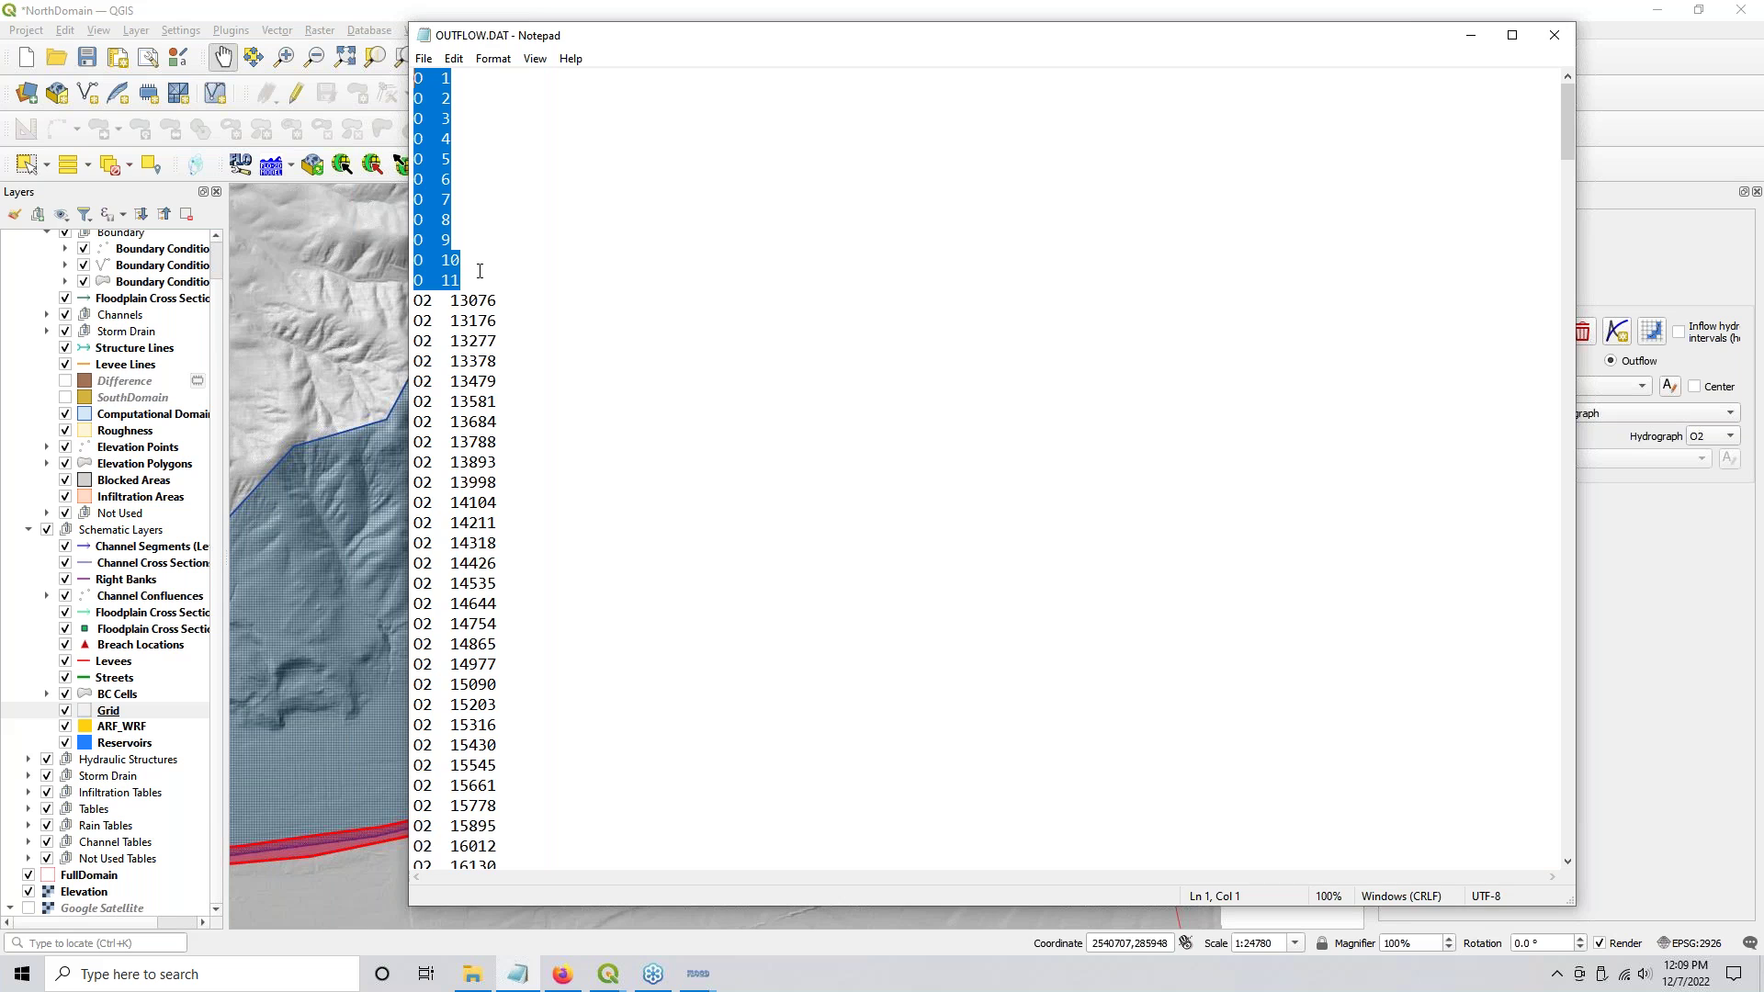
left_click(518, 293)
key("shift+Home")
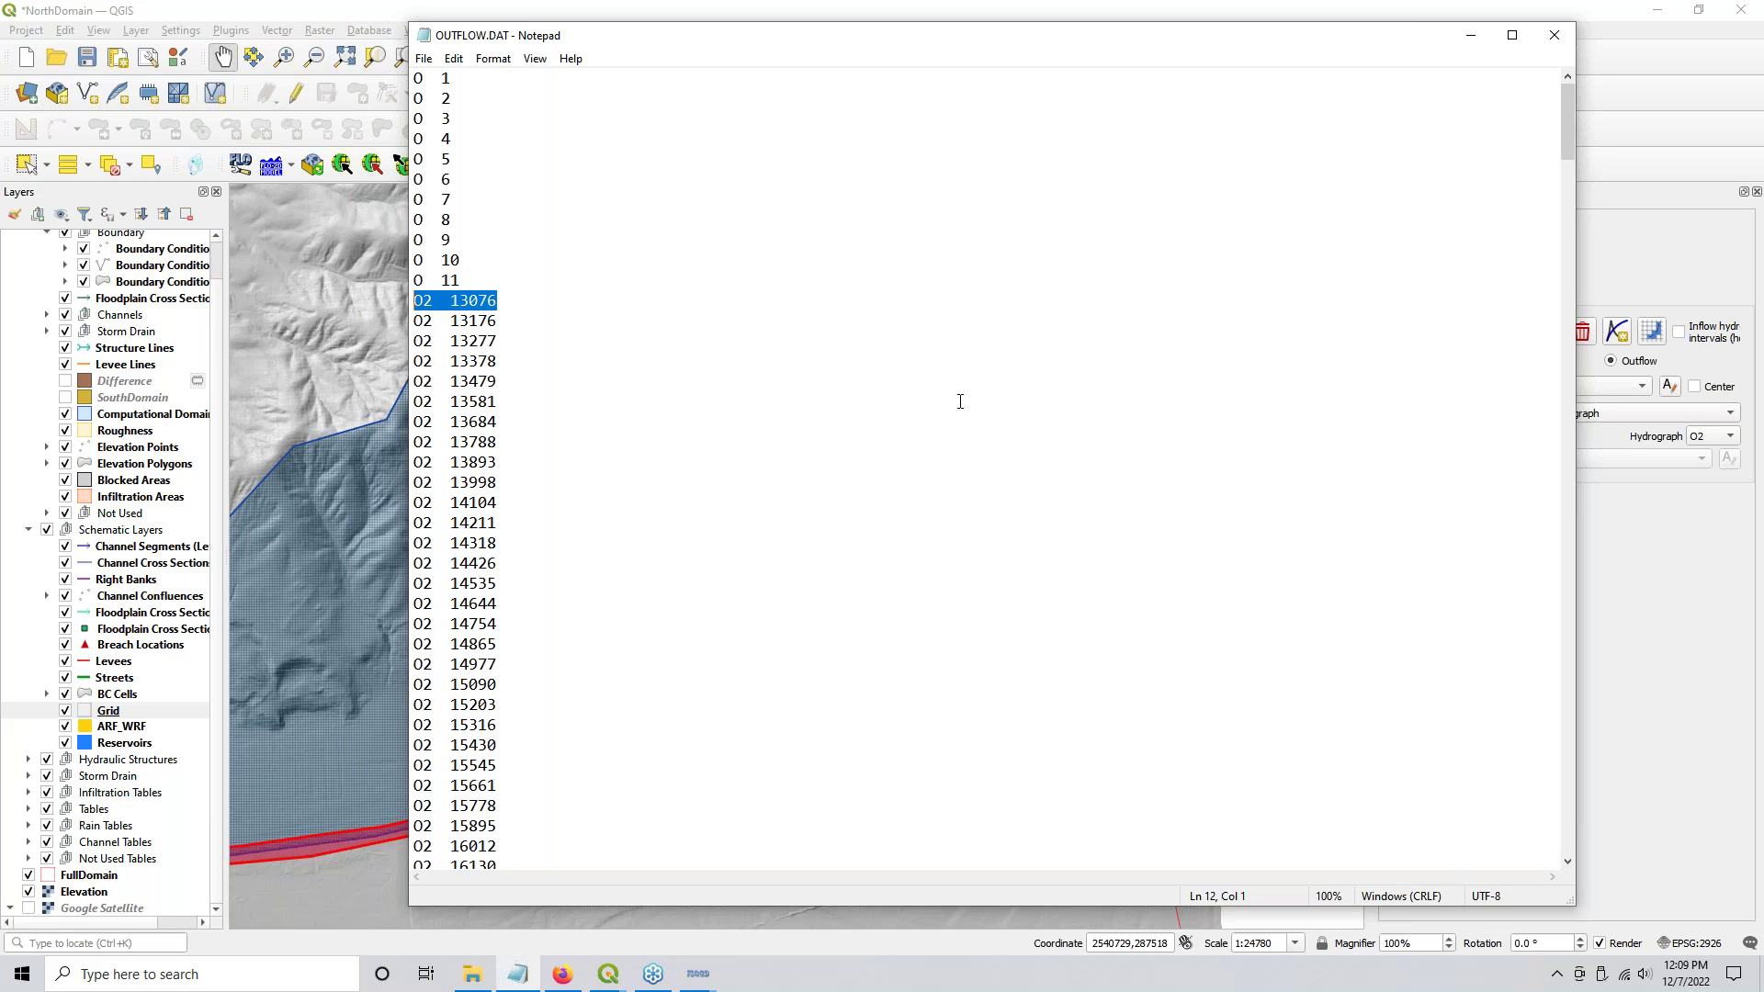
double_click(472, 301)
left_click(1473, 37)
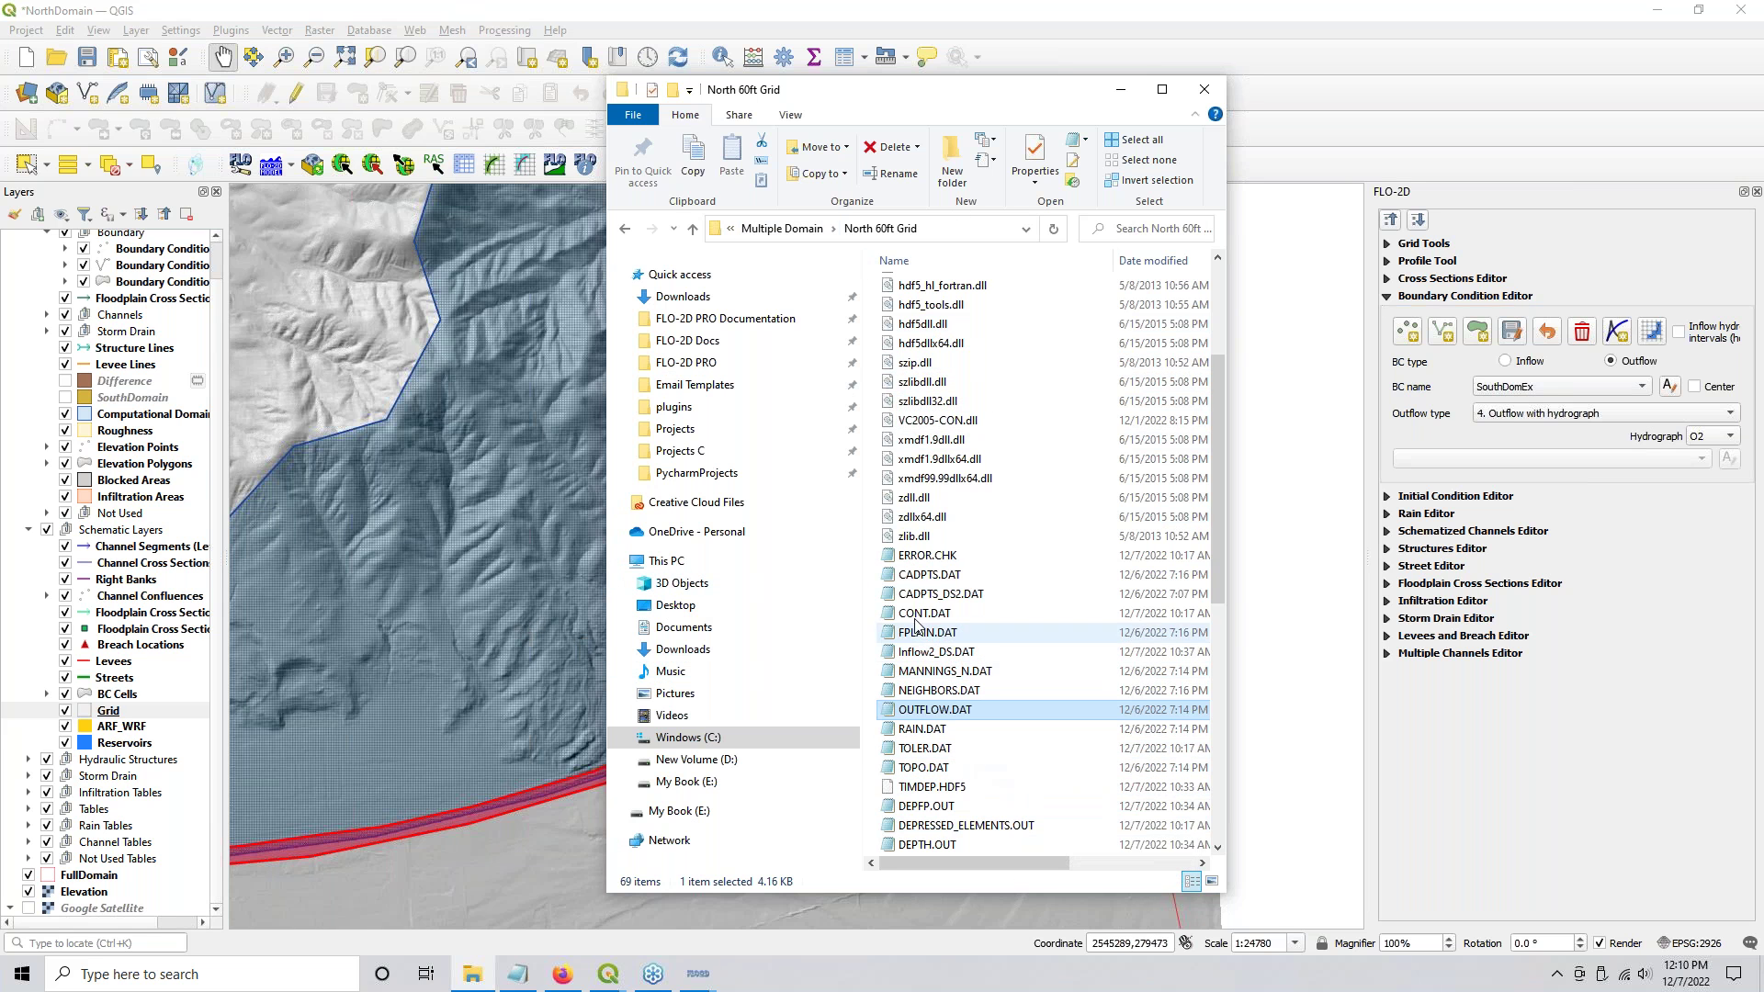
left_click_drag(460, 534, 792, 559)
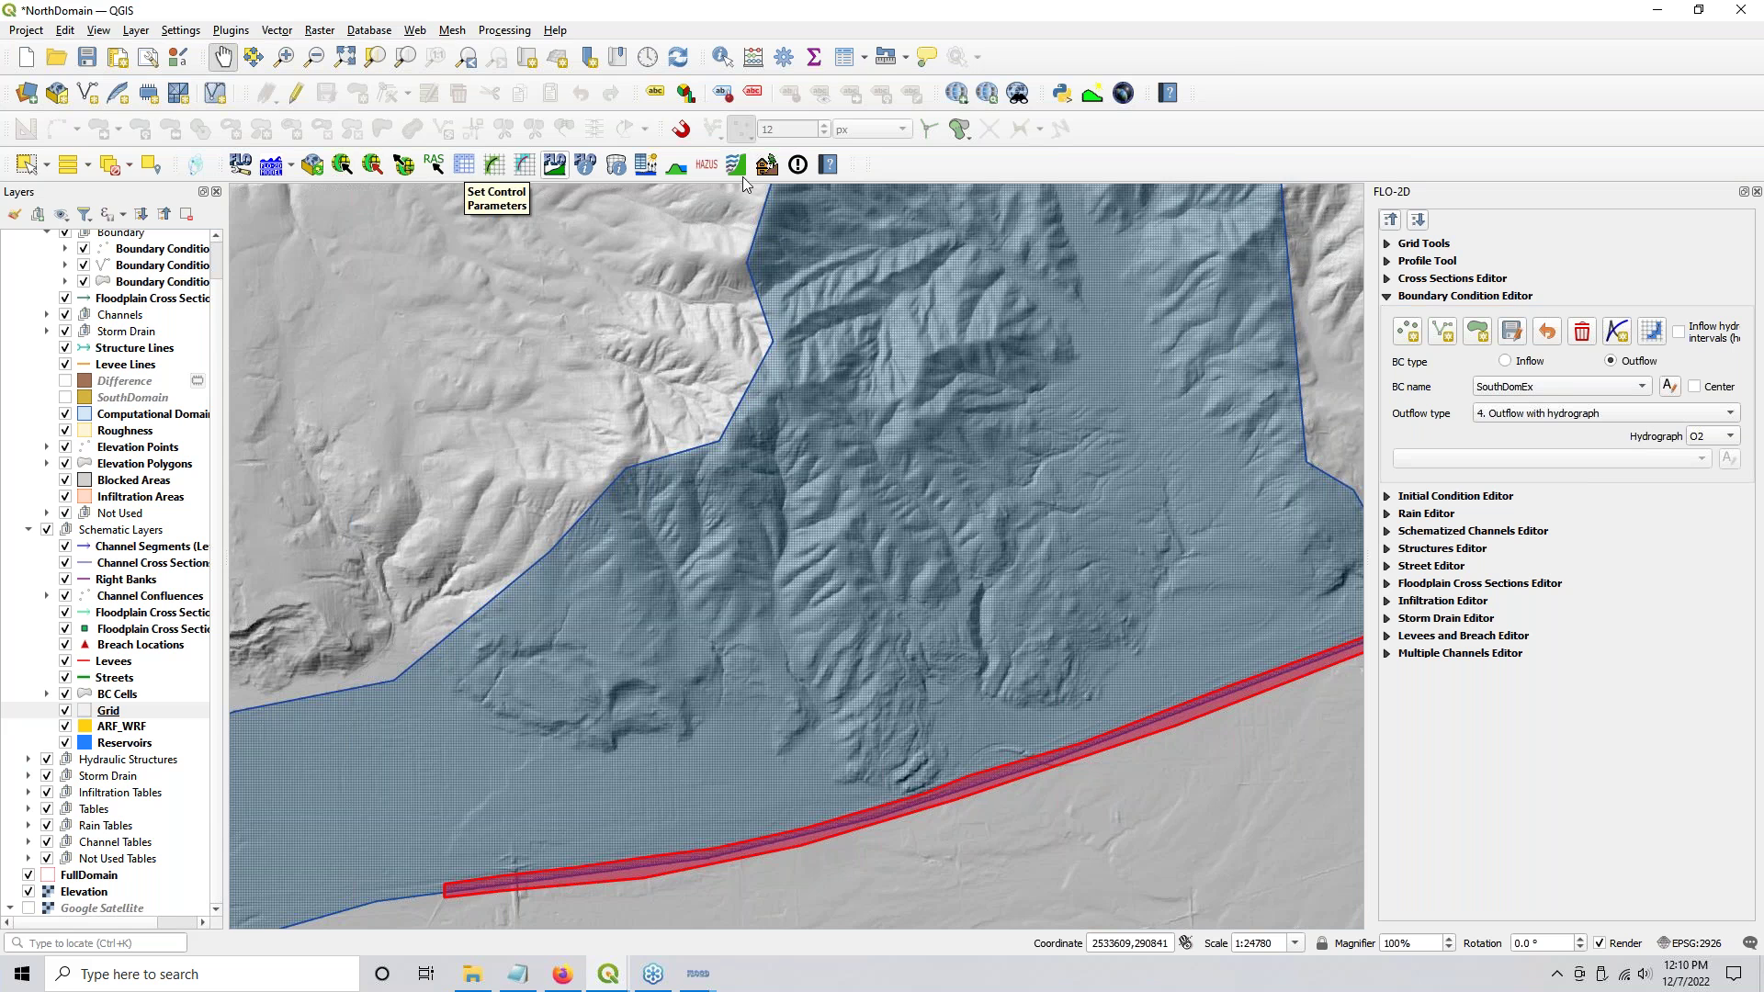
Step: Find grid element 13076 with FLO-2D Grid Info in NorthDomain and examine it at the outflow polygon's western end
left_click(616, 166)
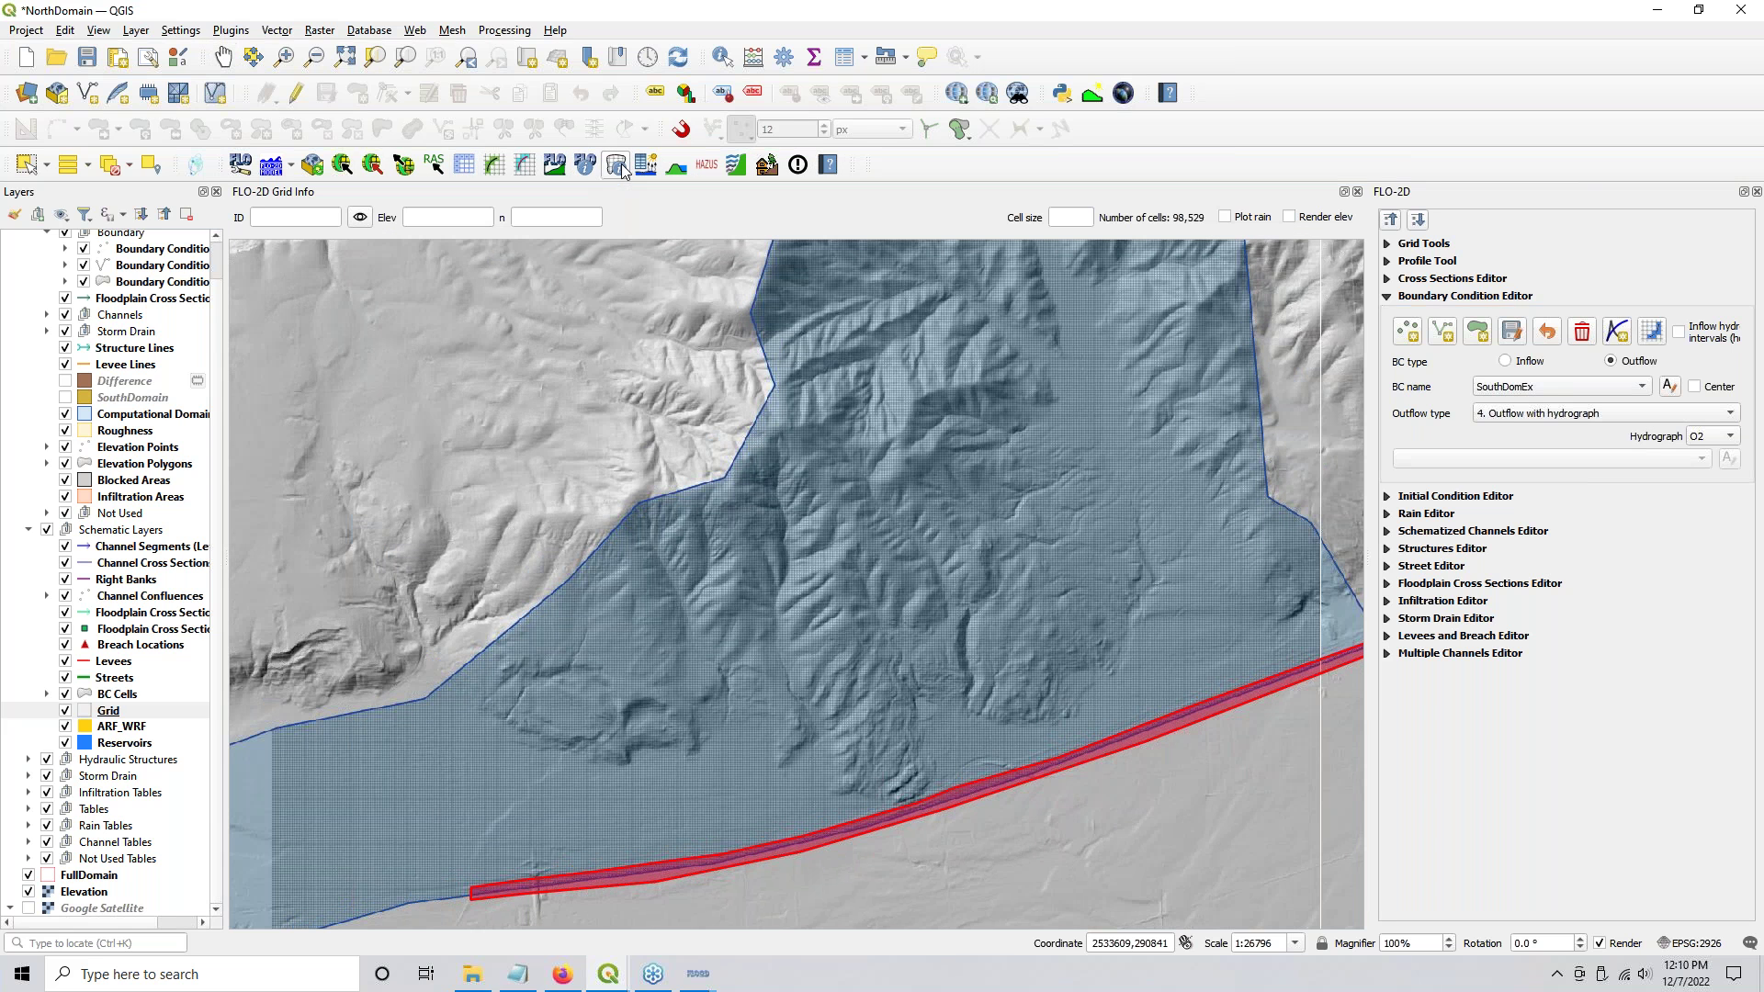
type("13076")
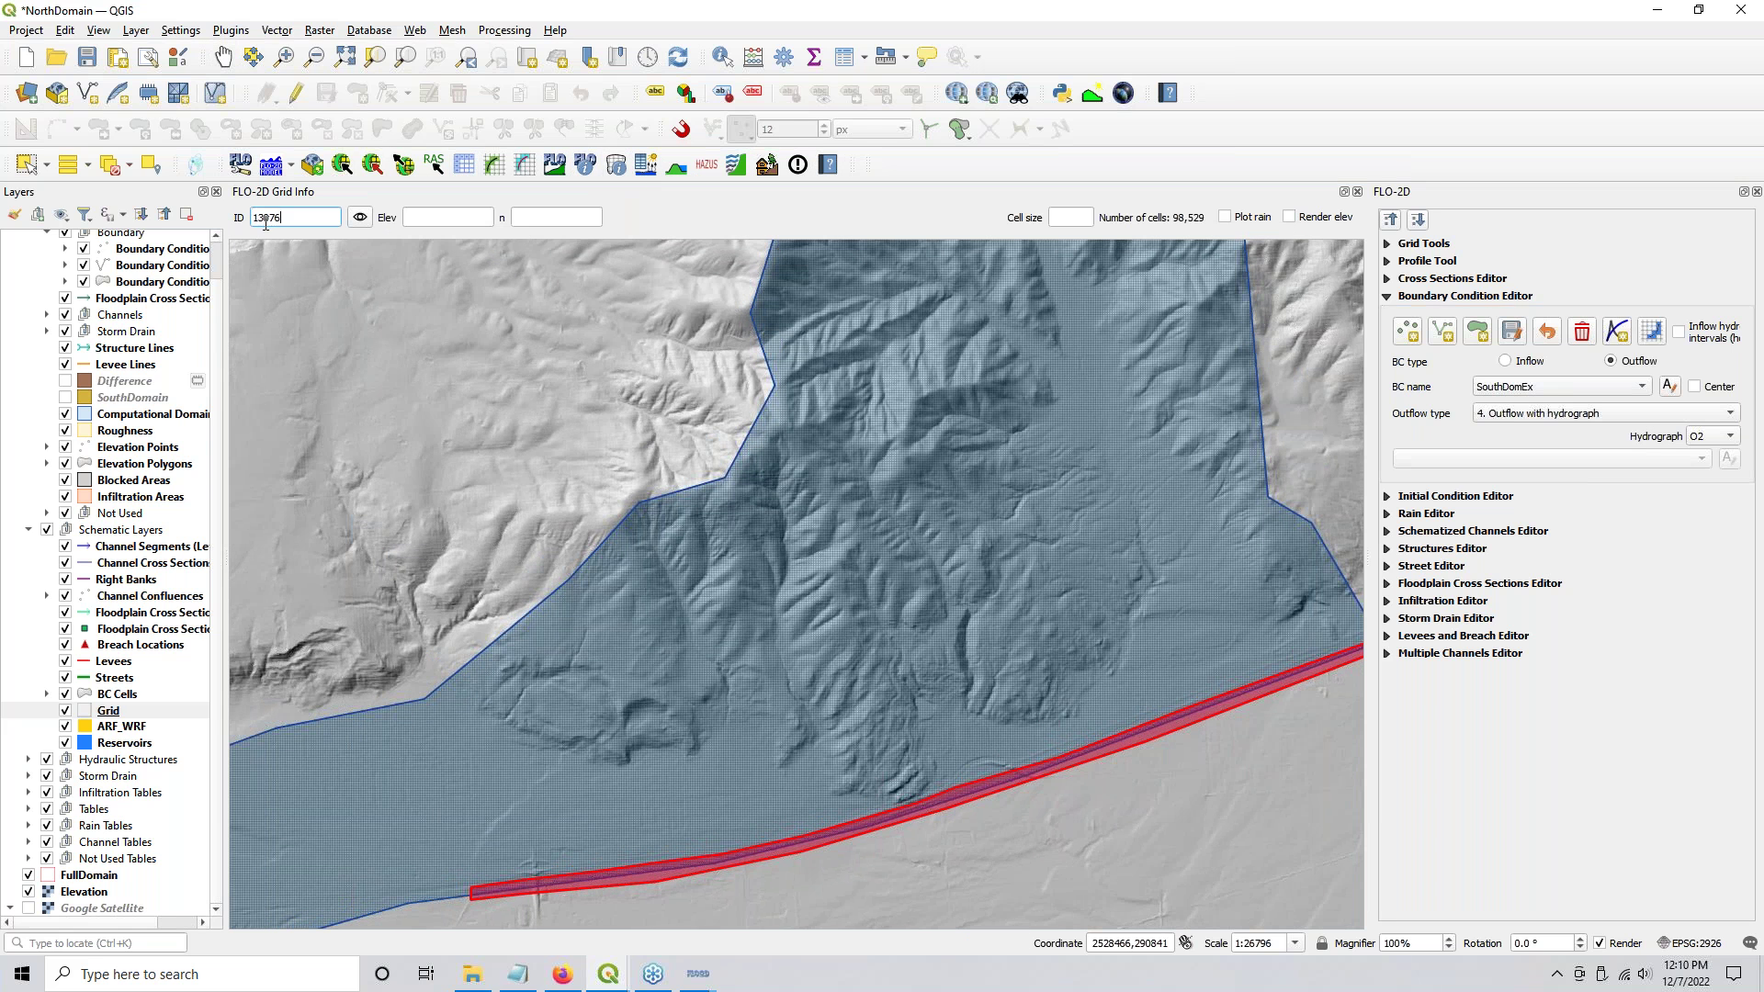
left_click(361, 218)
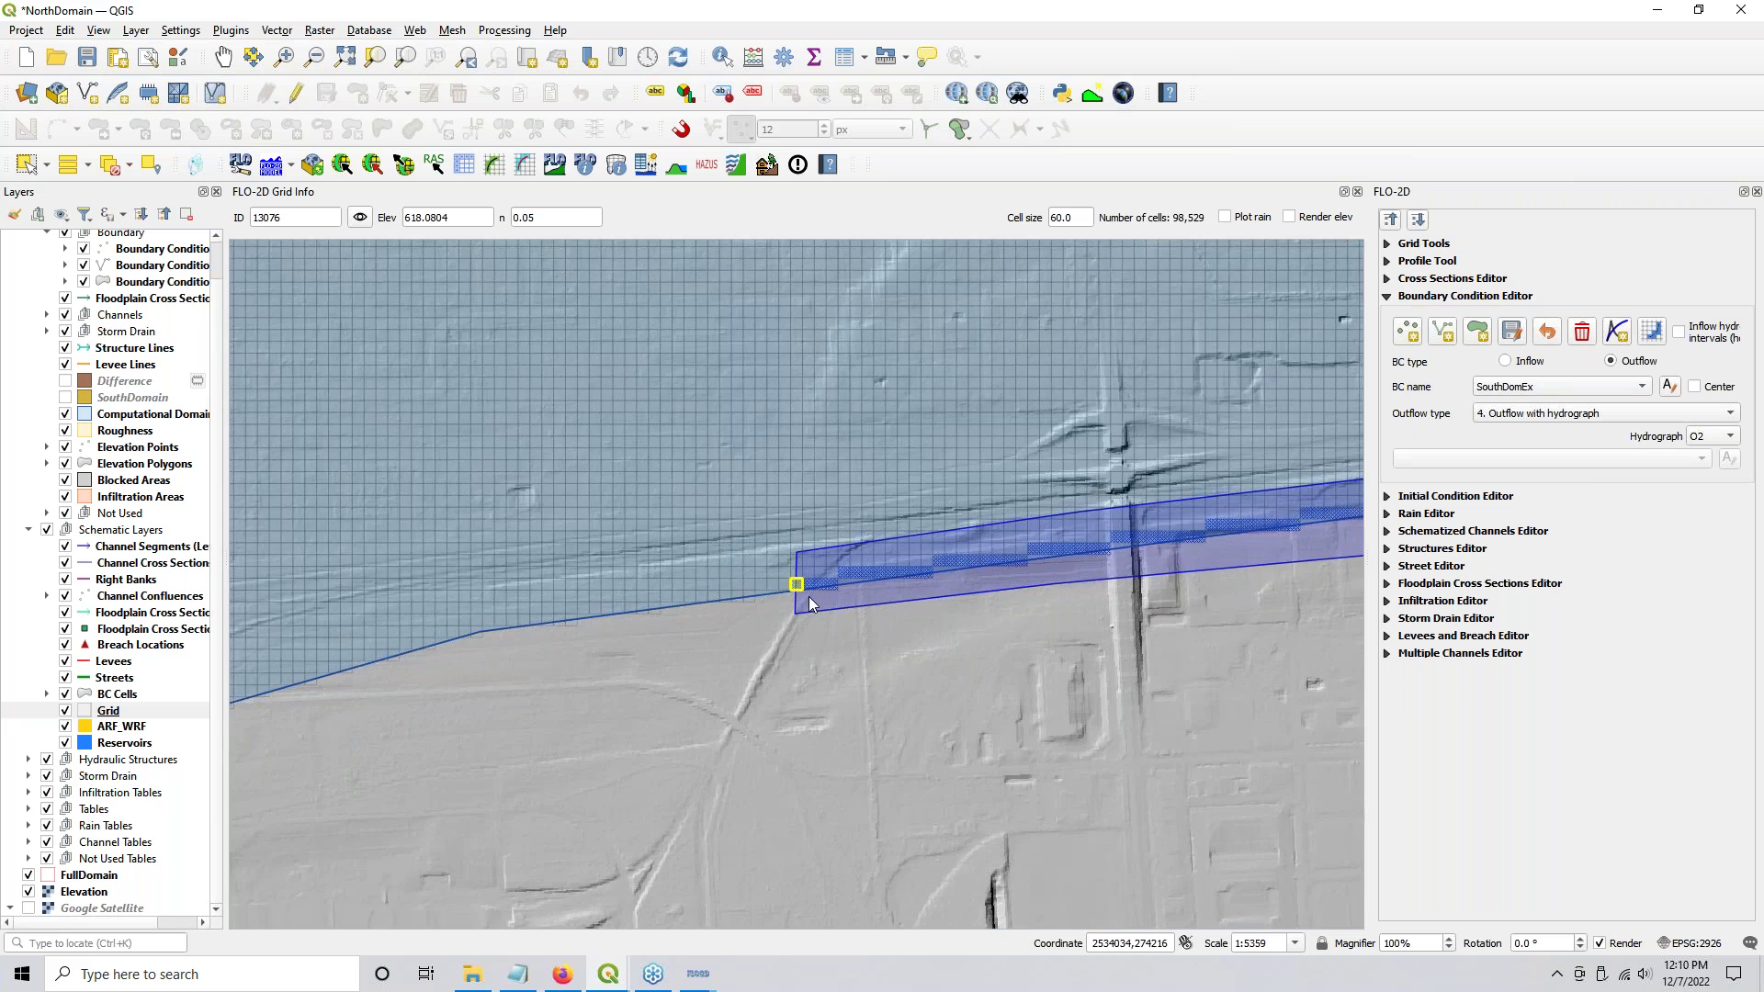
scroll(808, 597, "up", 2)
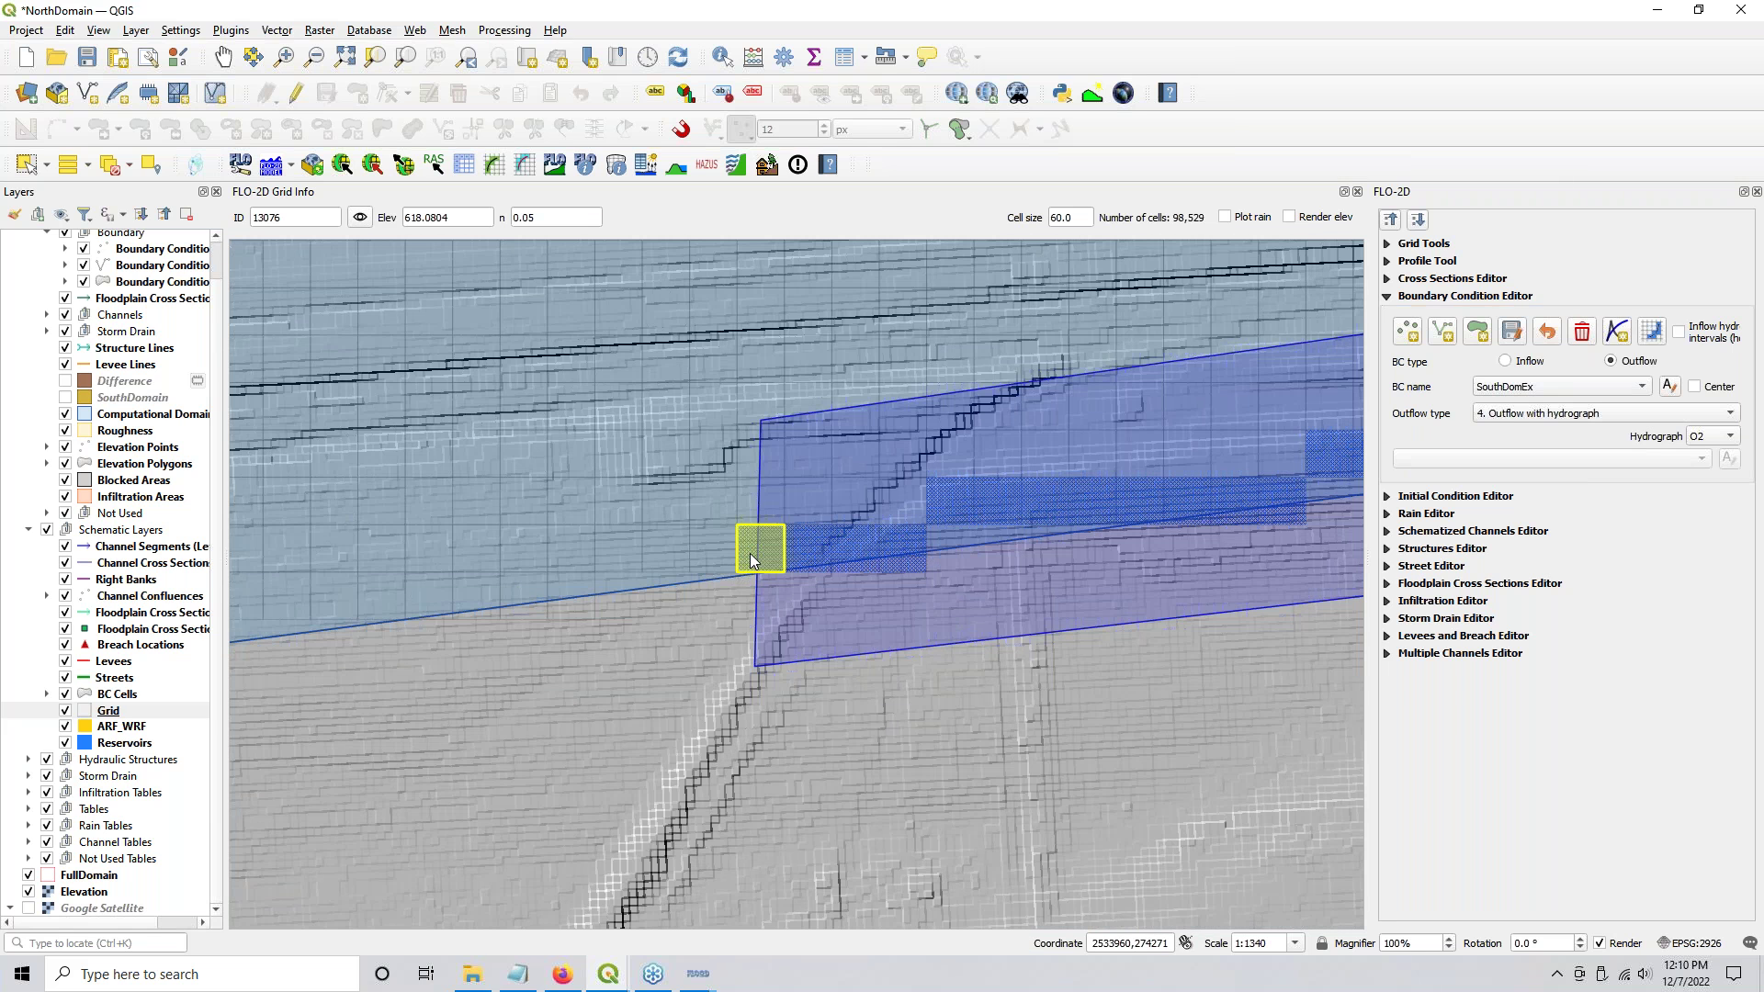
Step: Check the SouthDomain map against grid element 13076 and return to the NorthDomain view around that cell
mouse_move(615, 983)
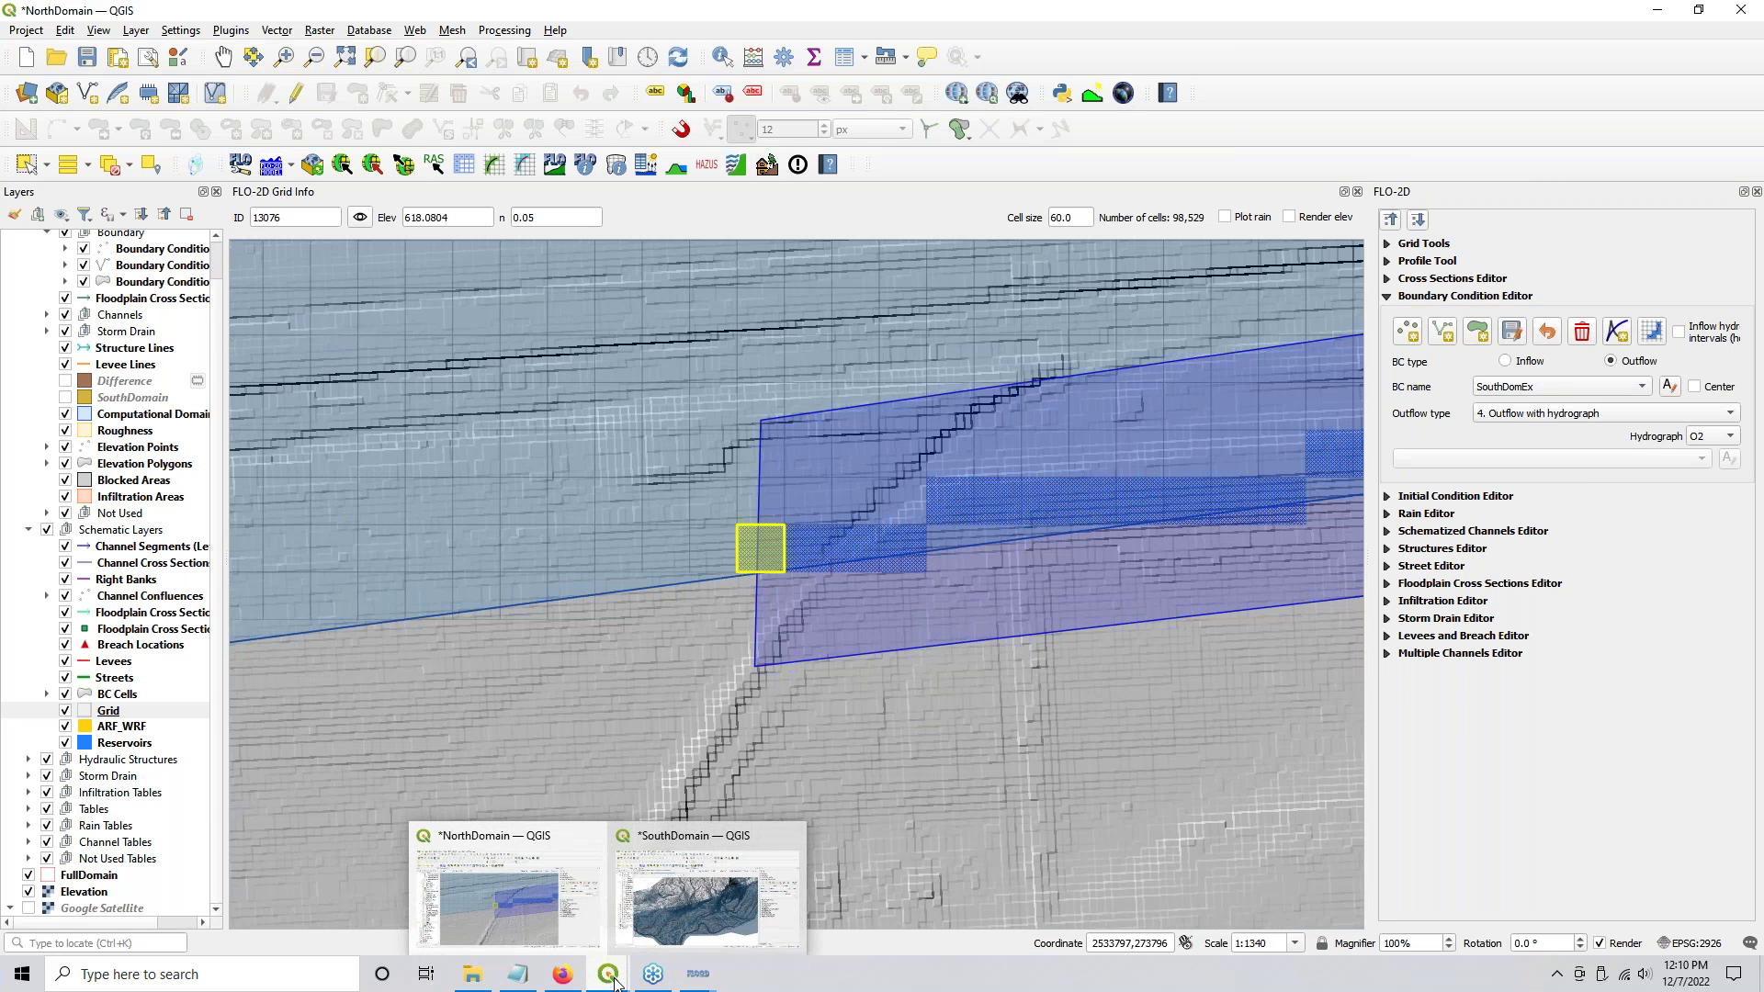
left_click(654, 915)
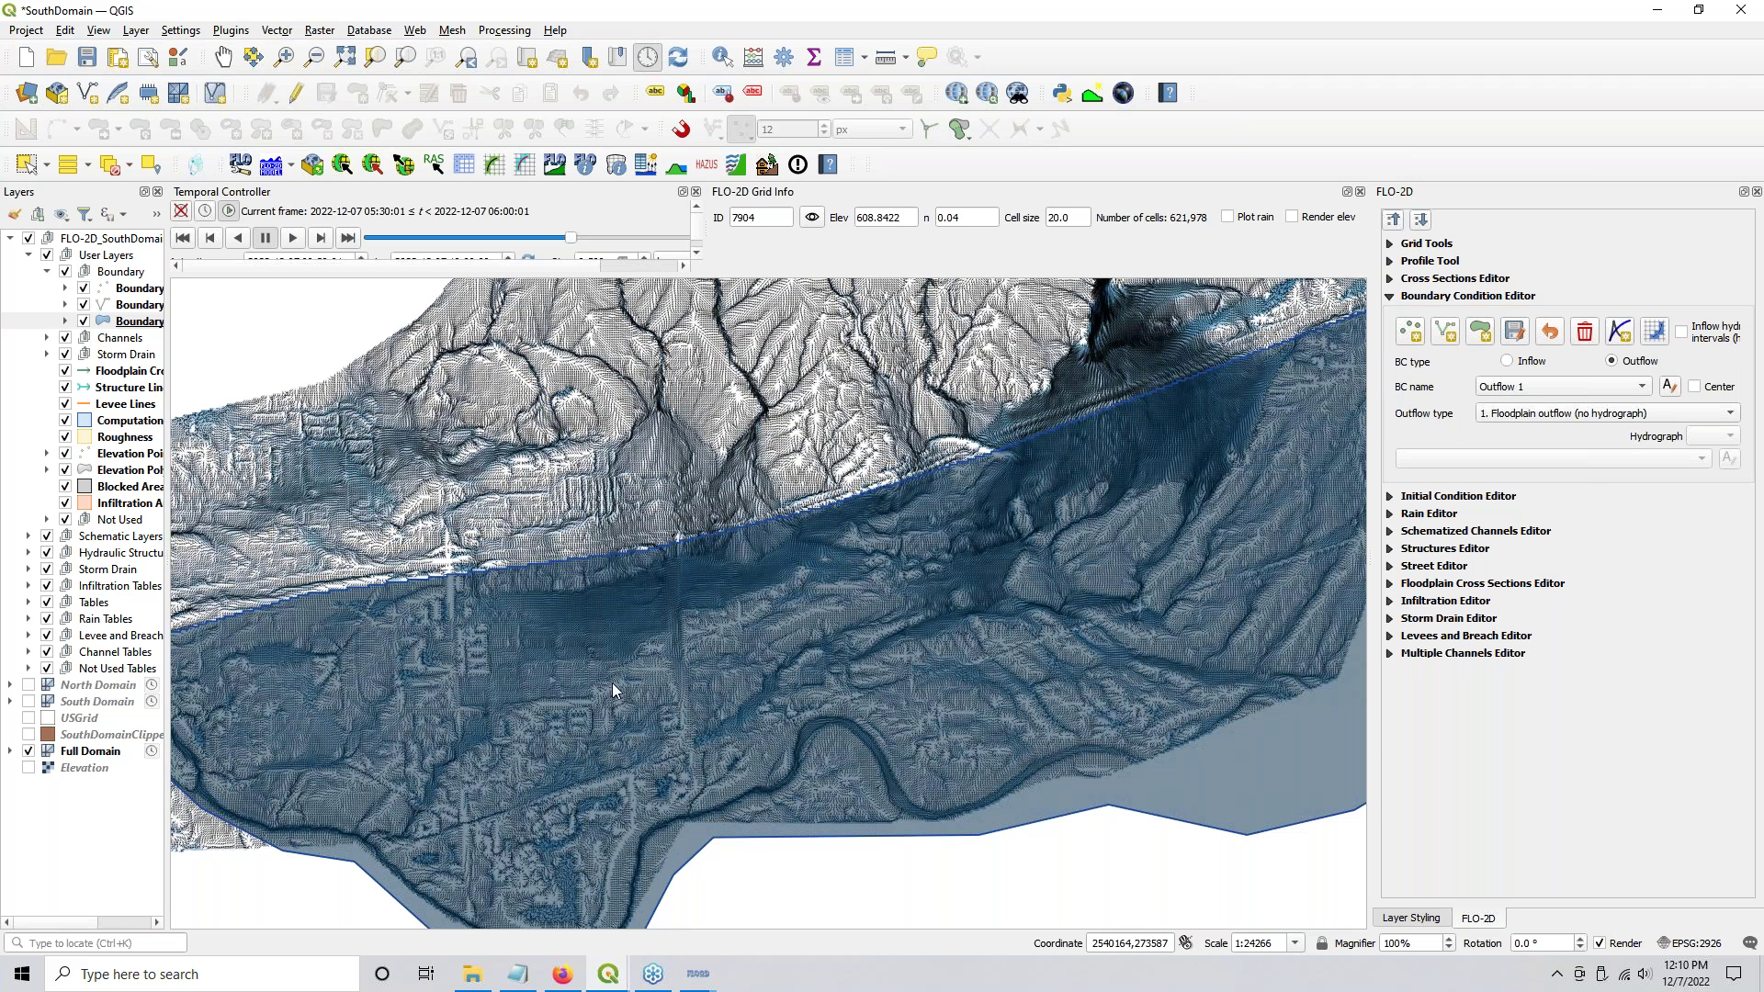
mouse_move(614, 983)
left_click(467, 879)
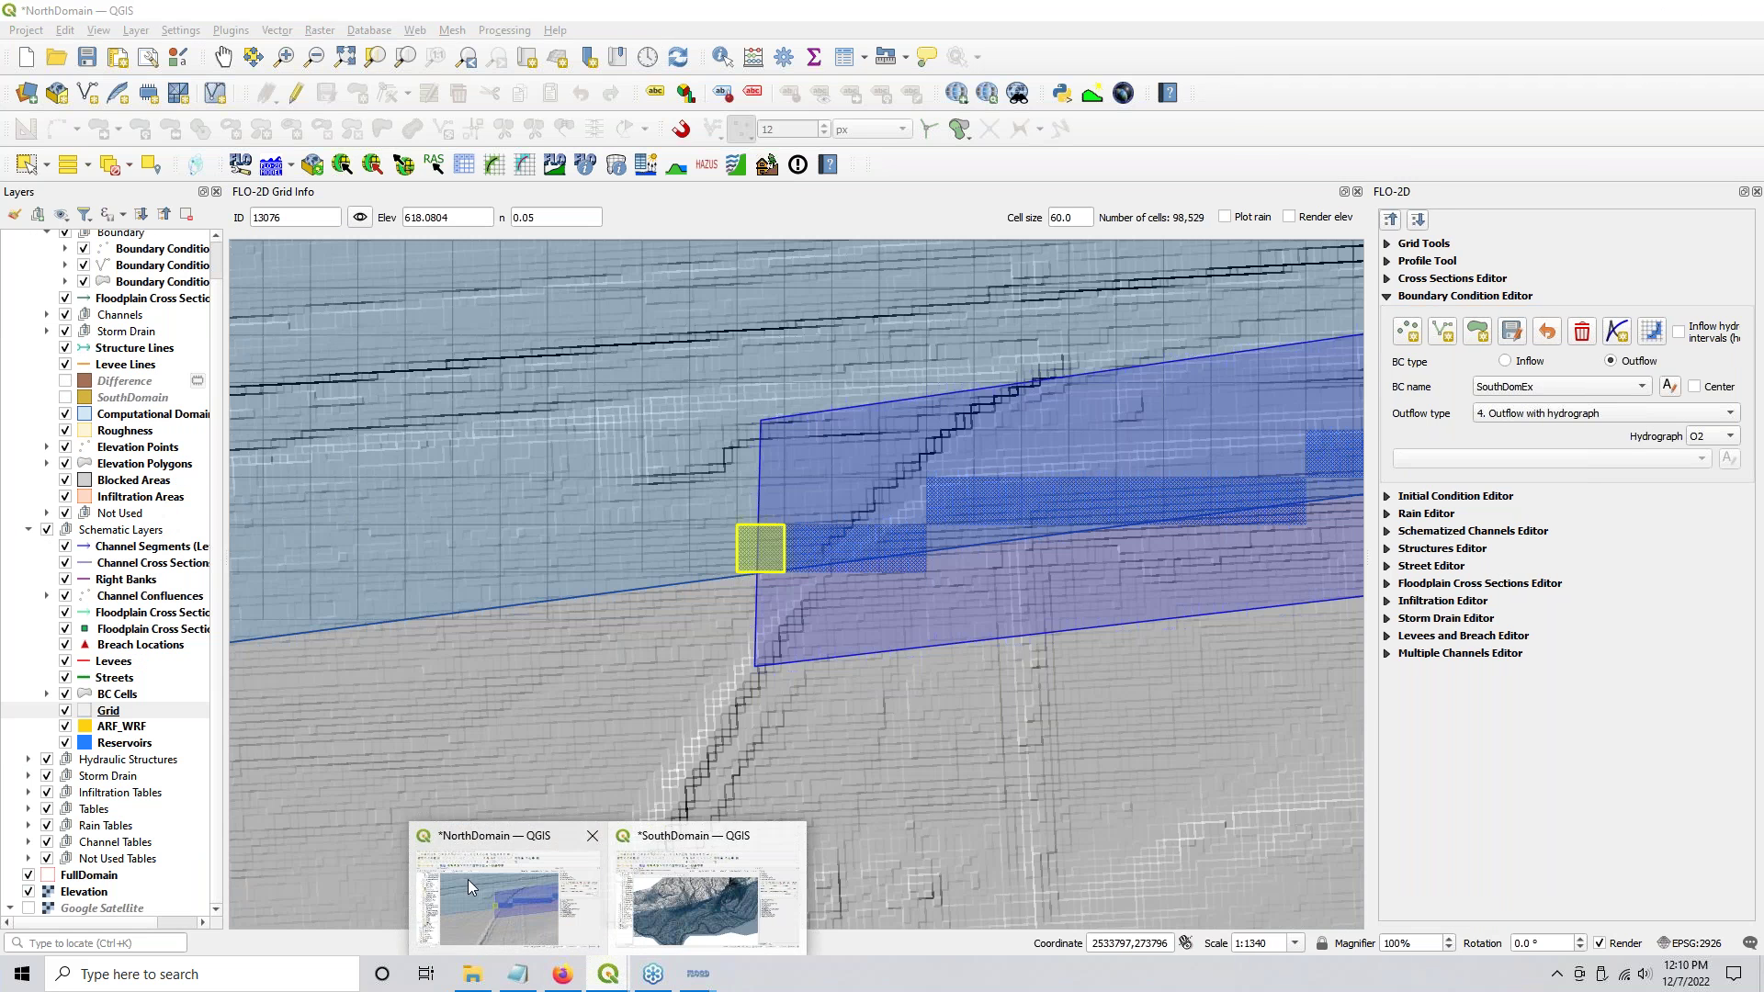
scroll(765, 544, "down", 2)
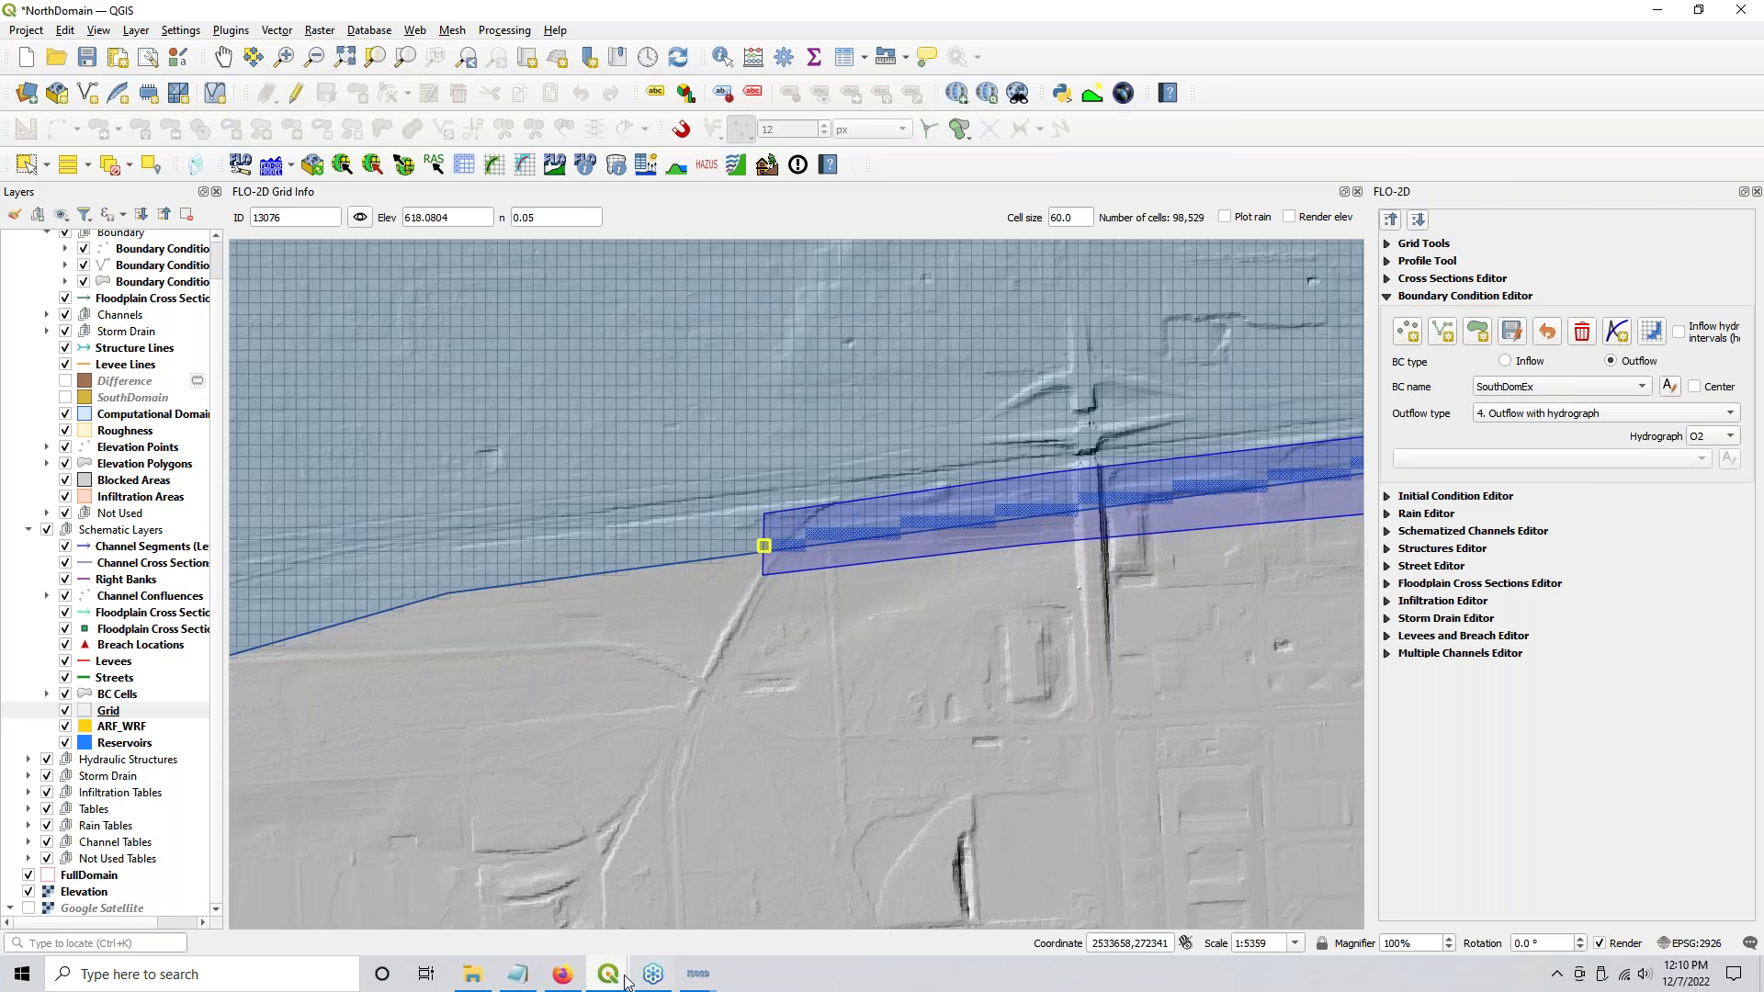
Step: In the SouthDomain project, hide the Full Domain layer and show the Elevation layer across the whole south domain
mouse_move(608, 975)
left_click(656, 915)
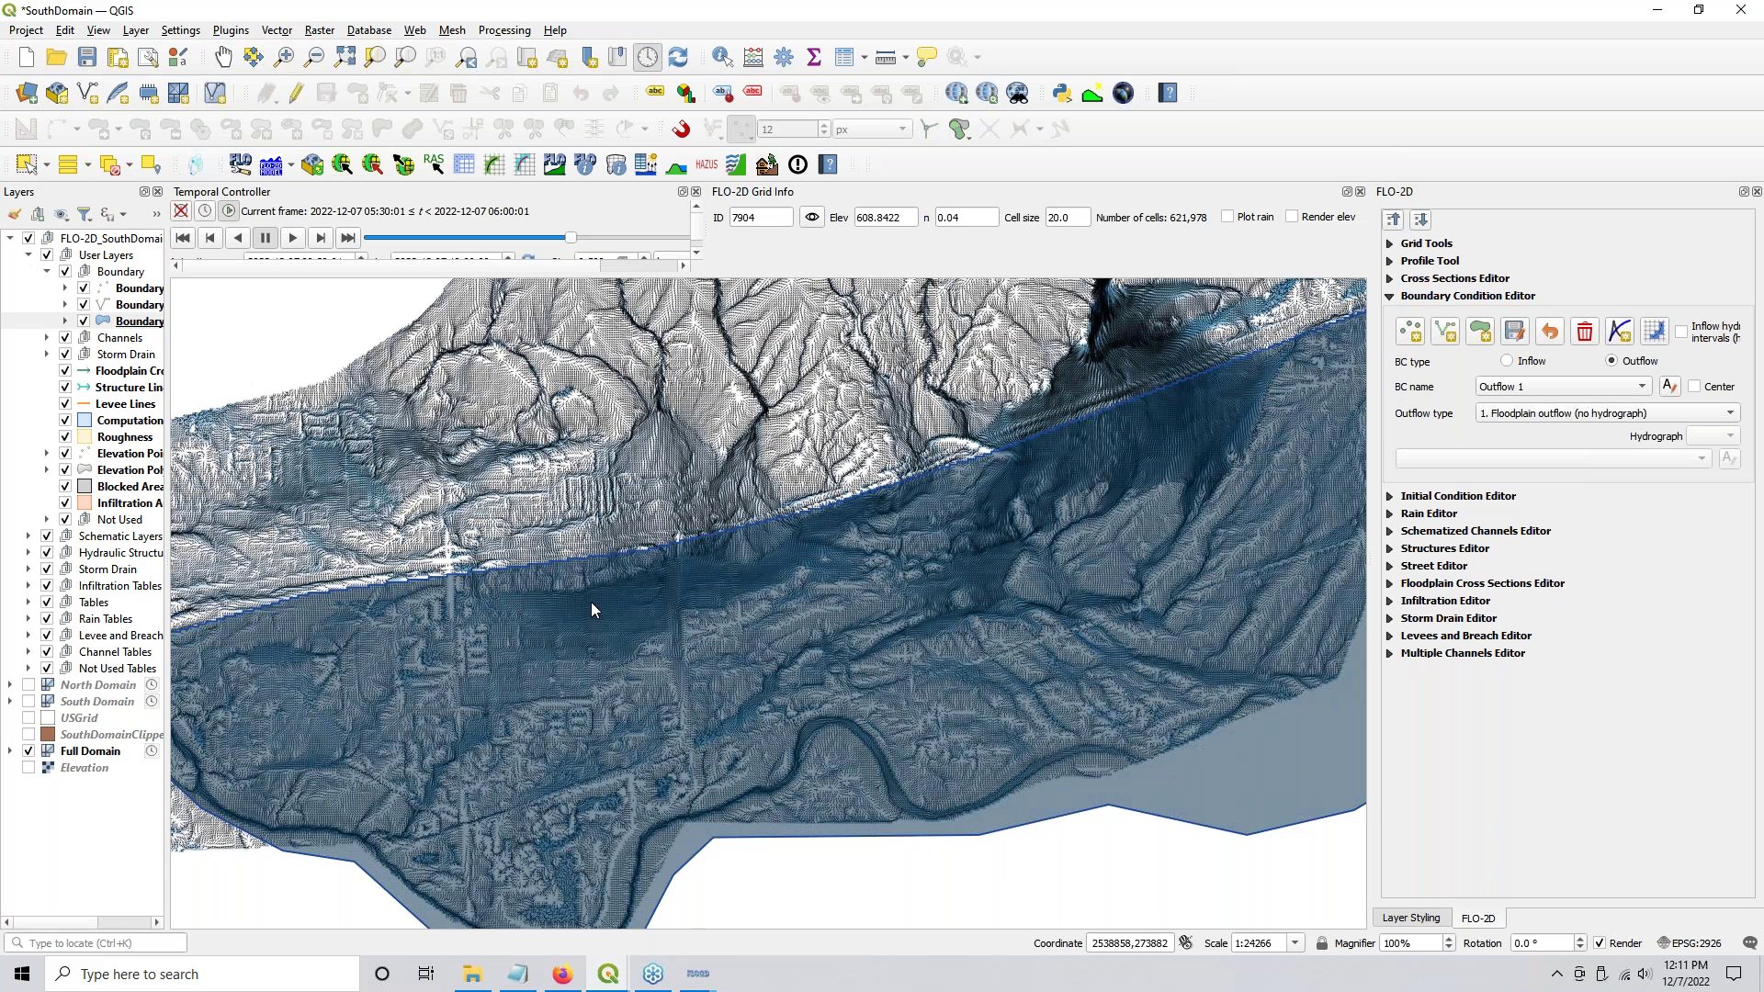
left_click(28, 751)
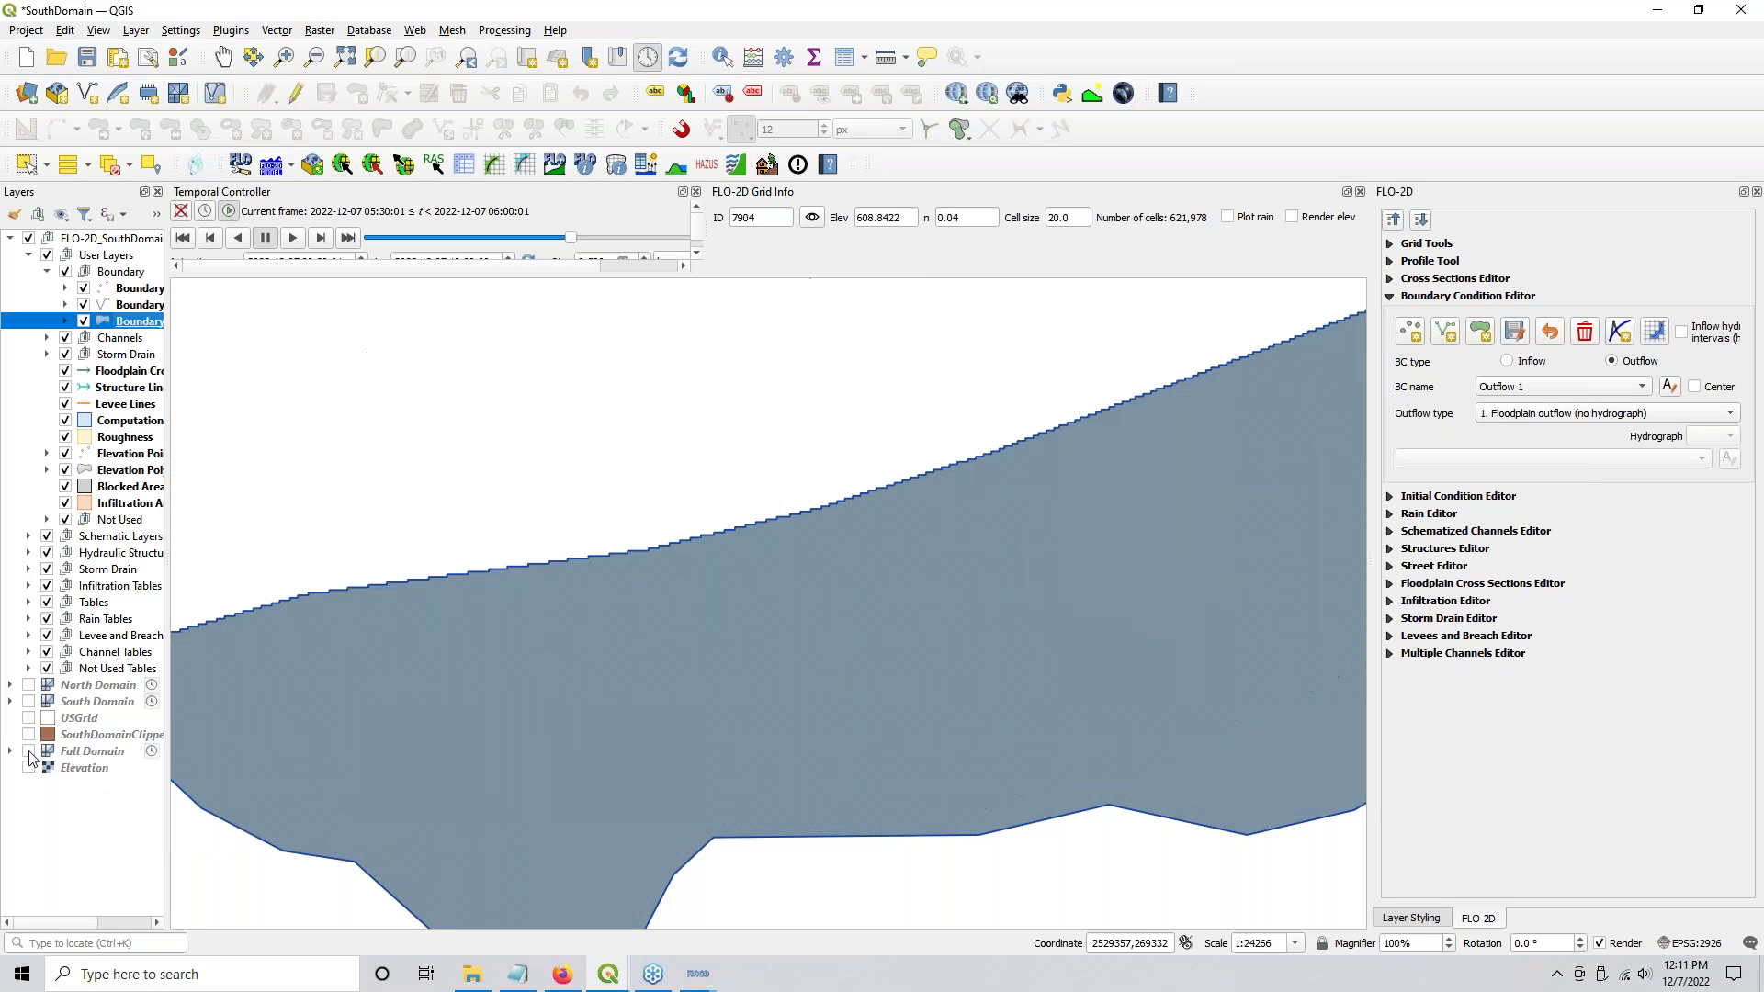
left_click(28, 768)
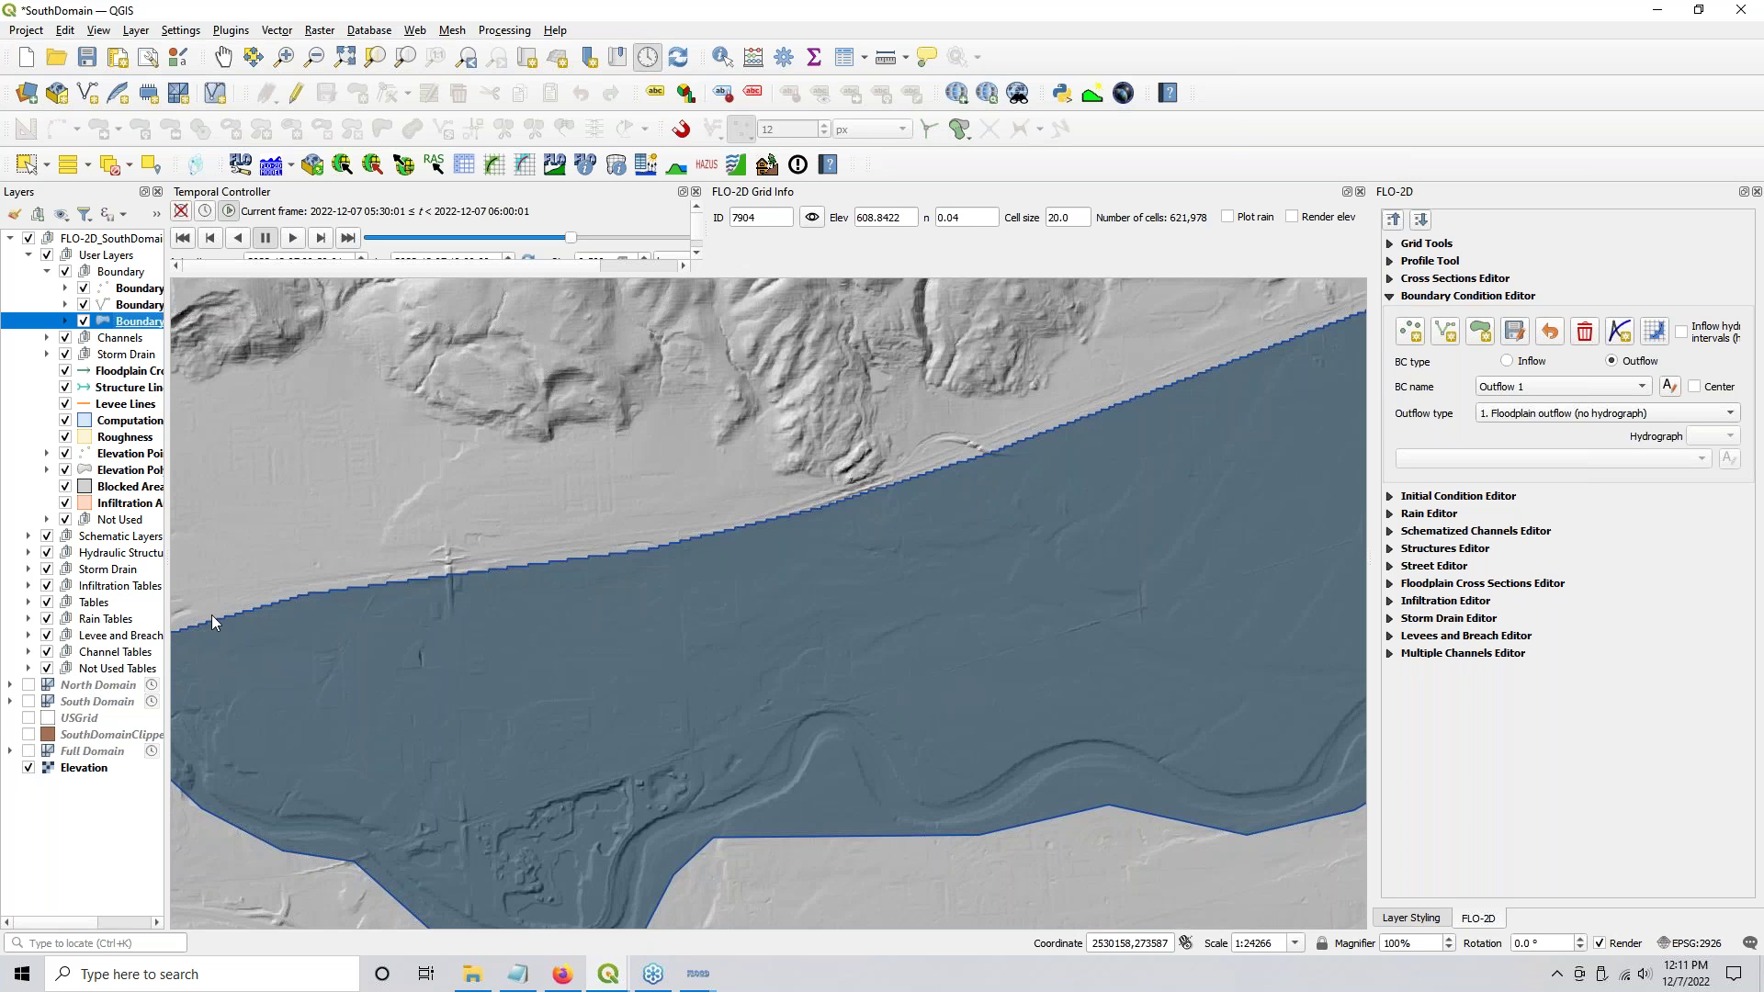
left_click_drag(526, 652, 791, 582)
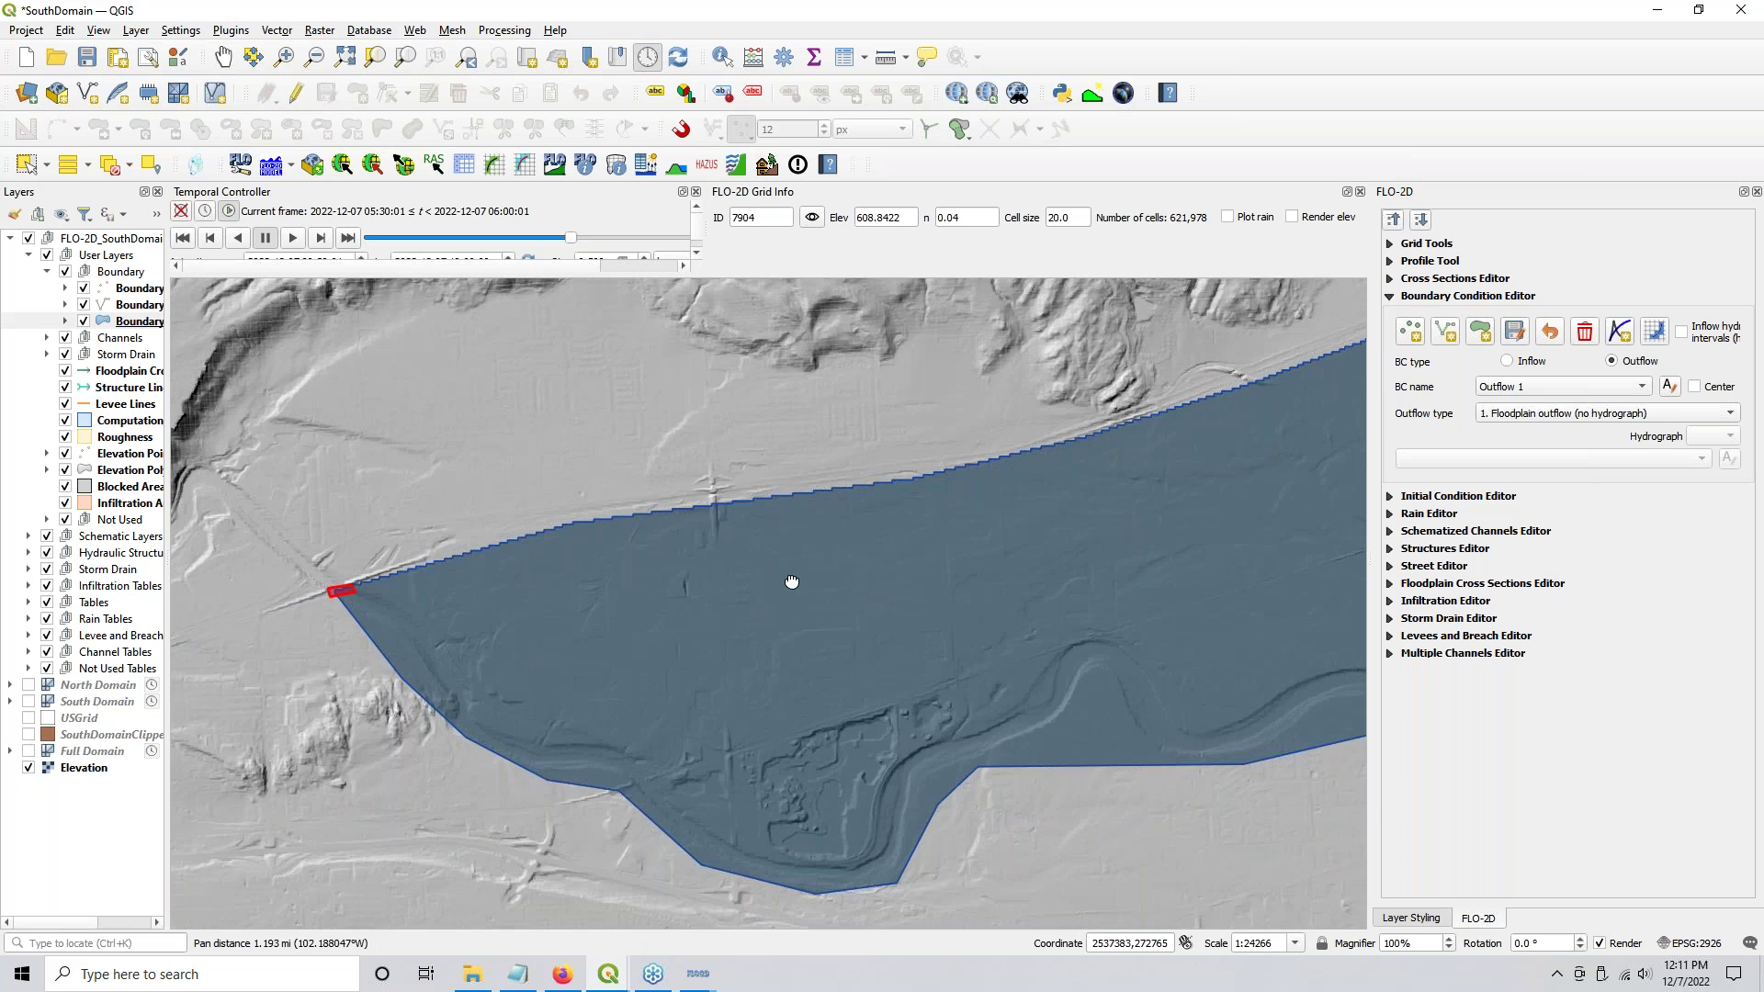
scroll(660, 560, "down", 1)
Step: Check the outflow polygon in NorthDomain again, and examine the matching 20 ft grid cells along SouthDomain's northern boundary
mouse_move(610, 979)
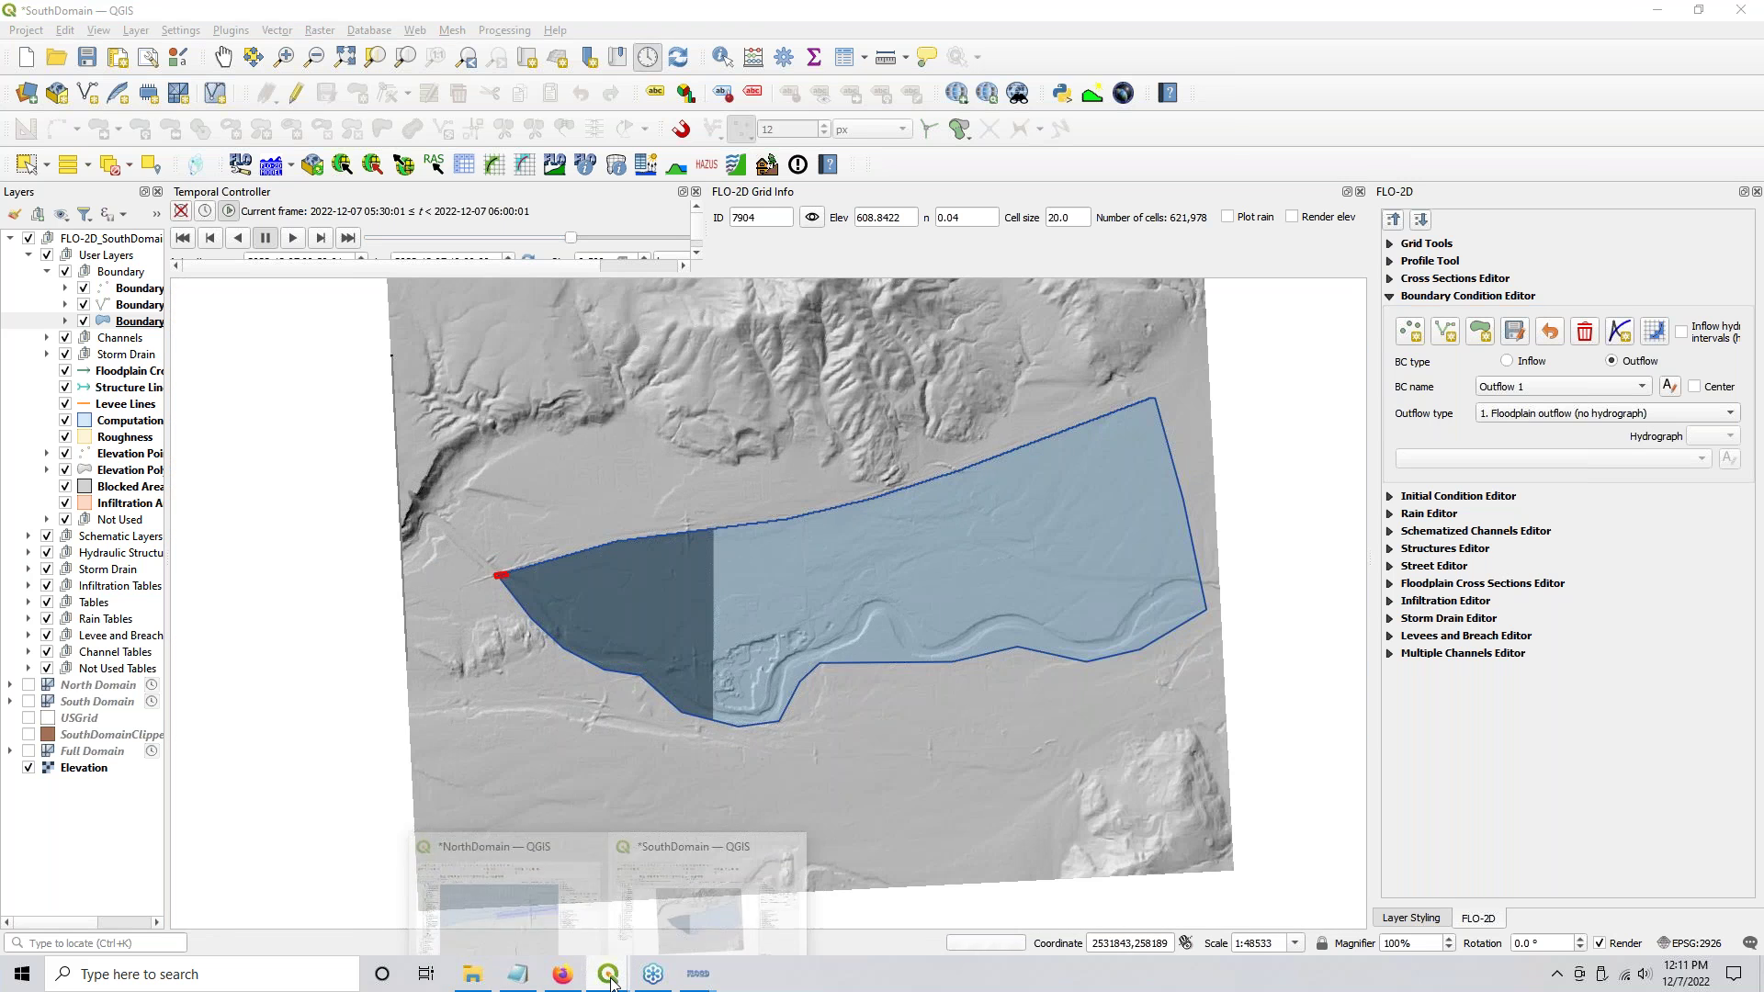
left_click(496, 907)
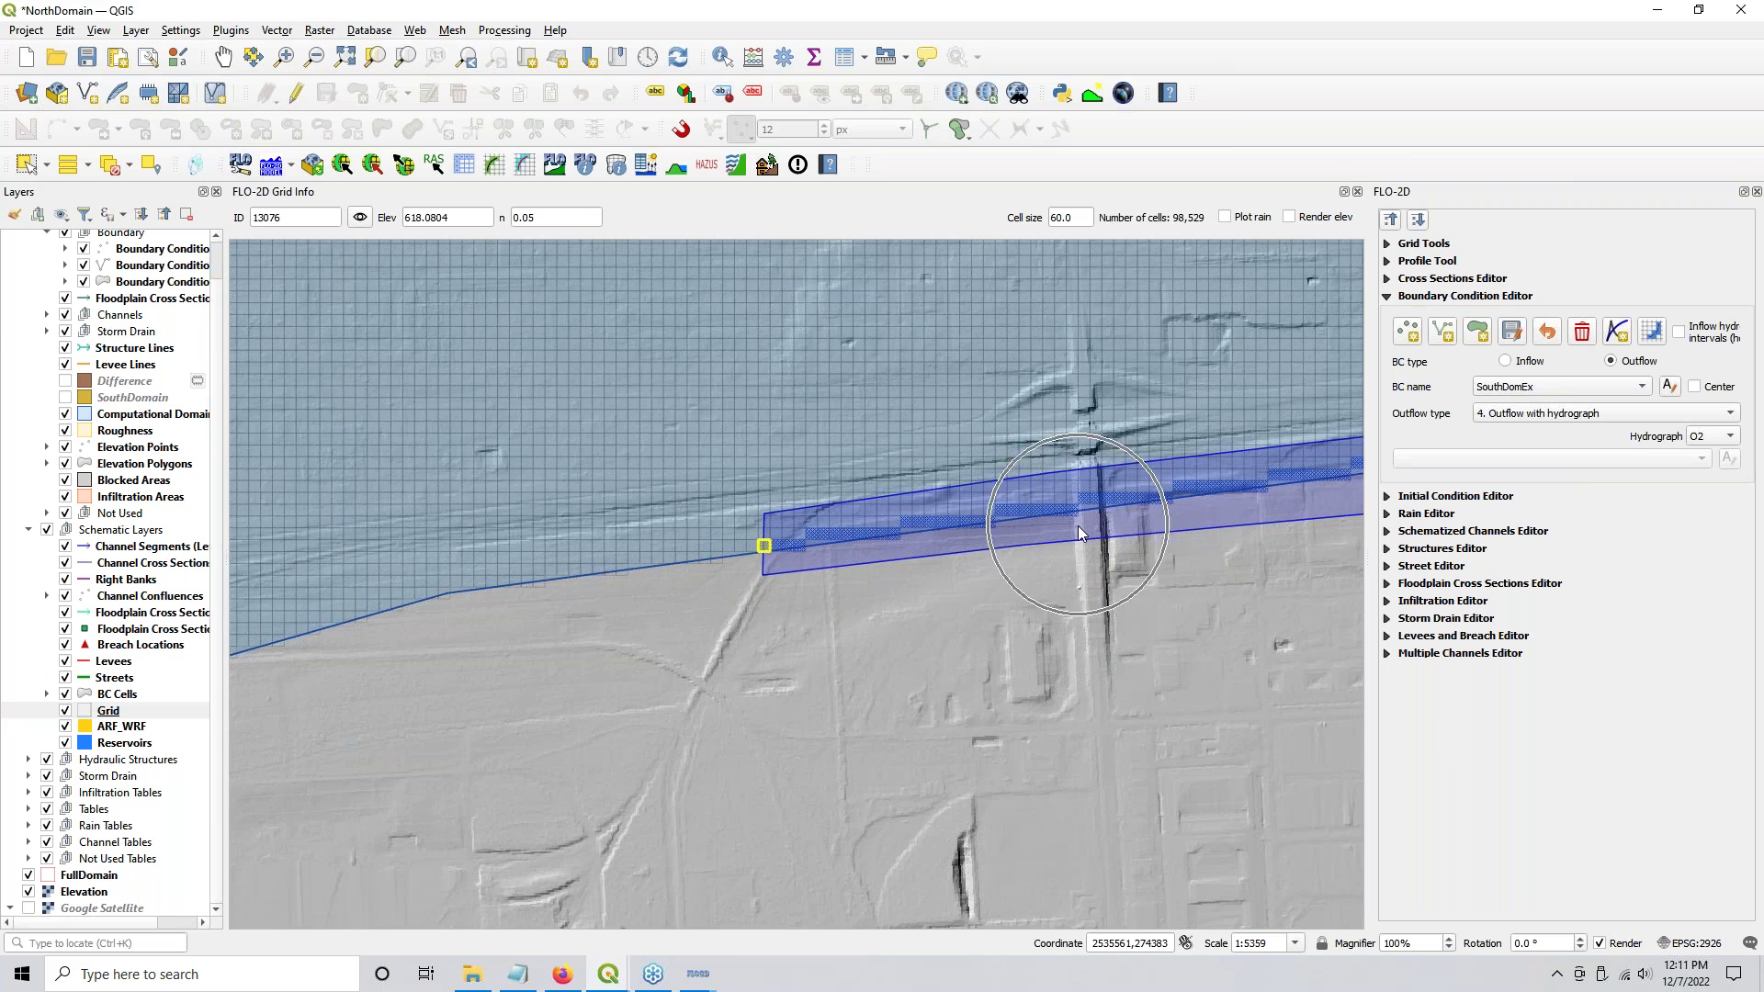
mouse_move(617, 979)
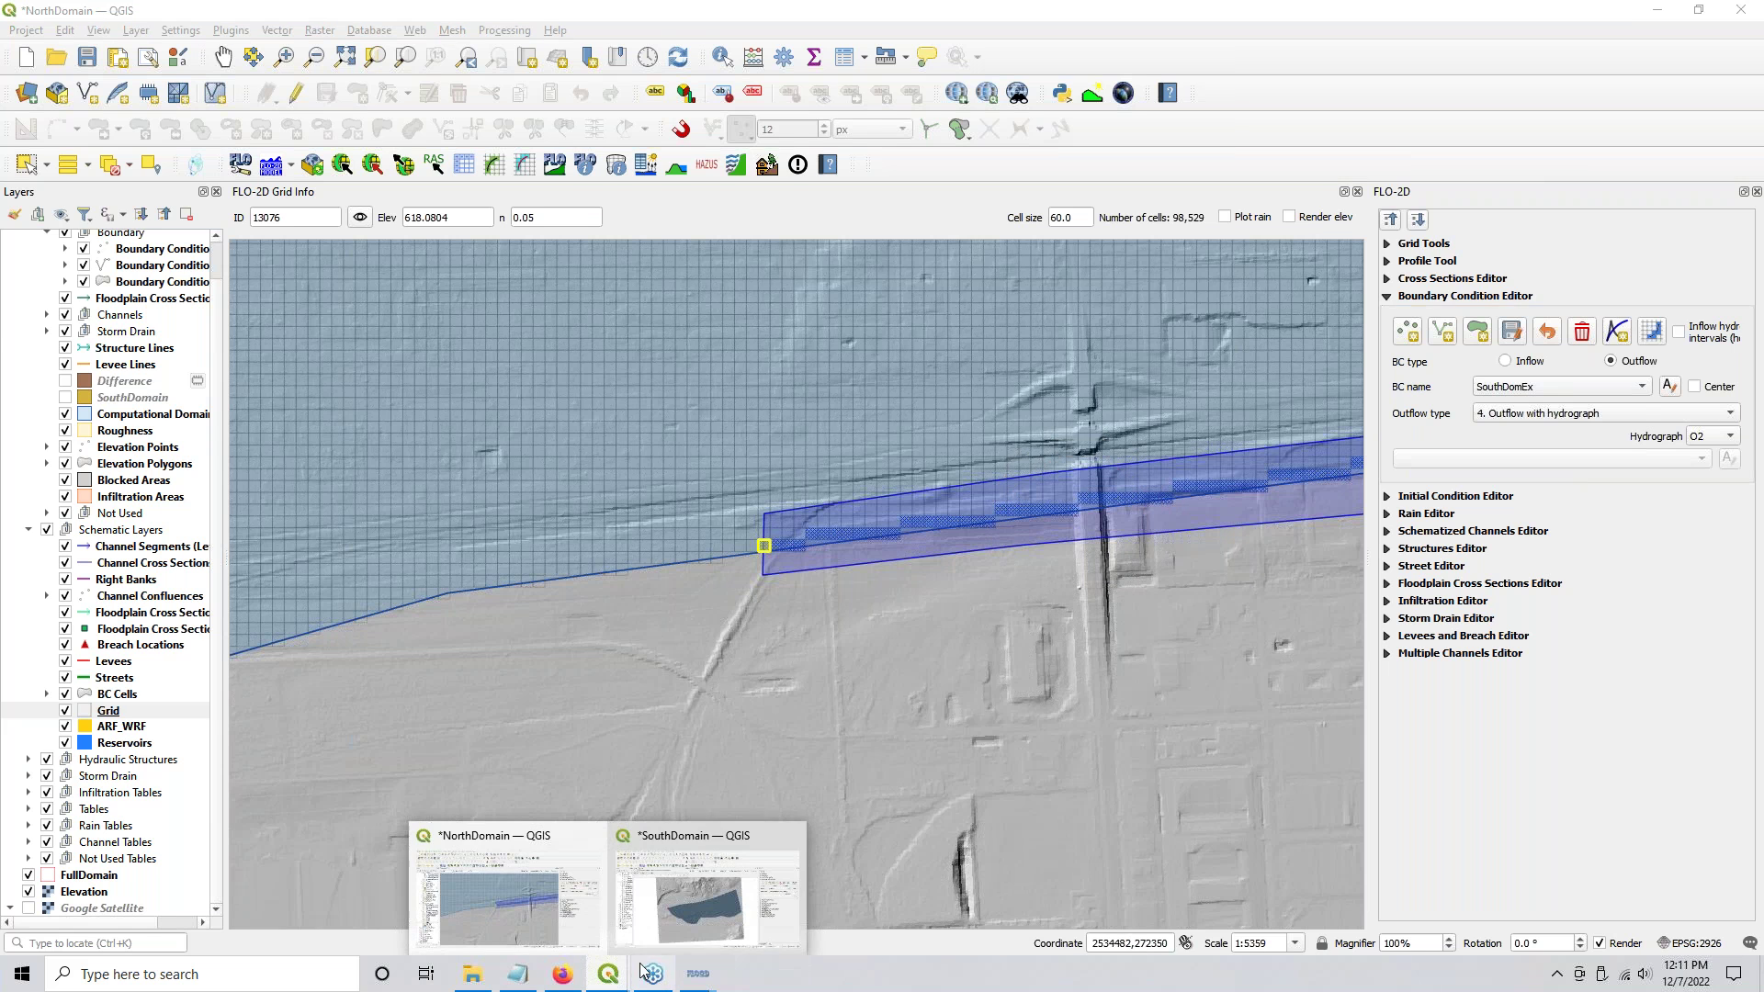
left_click(689, 894)
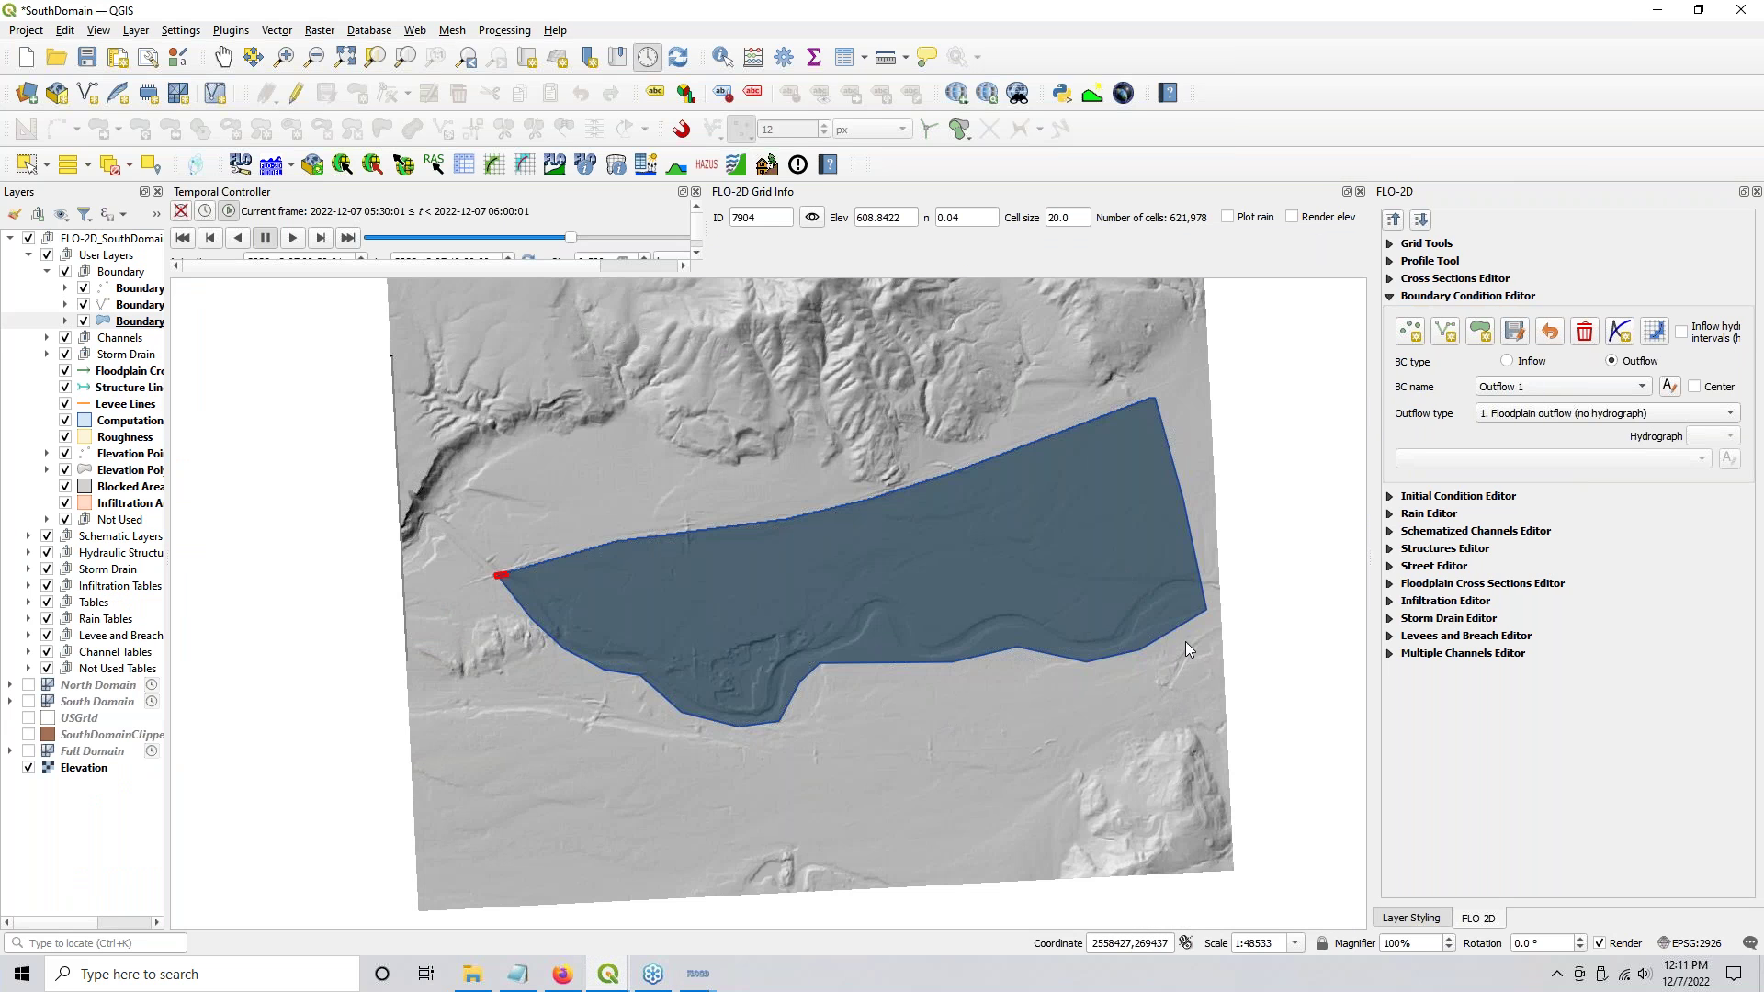
scroll(681, 538, "up", 4)
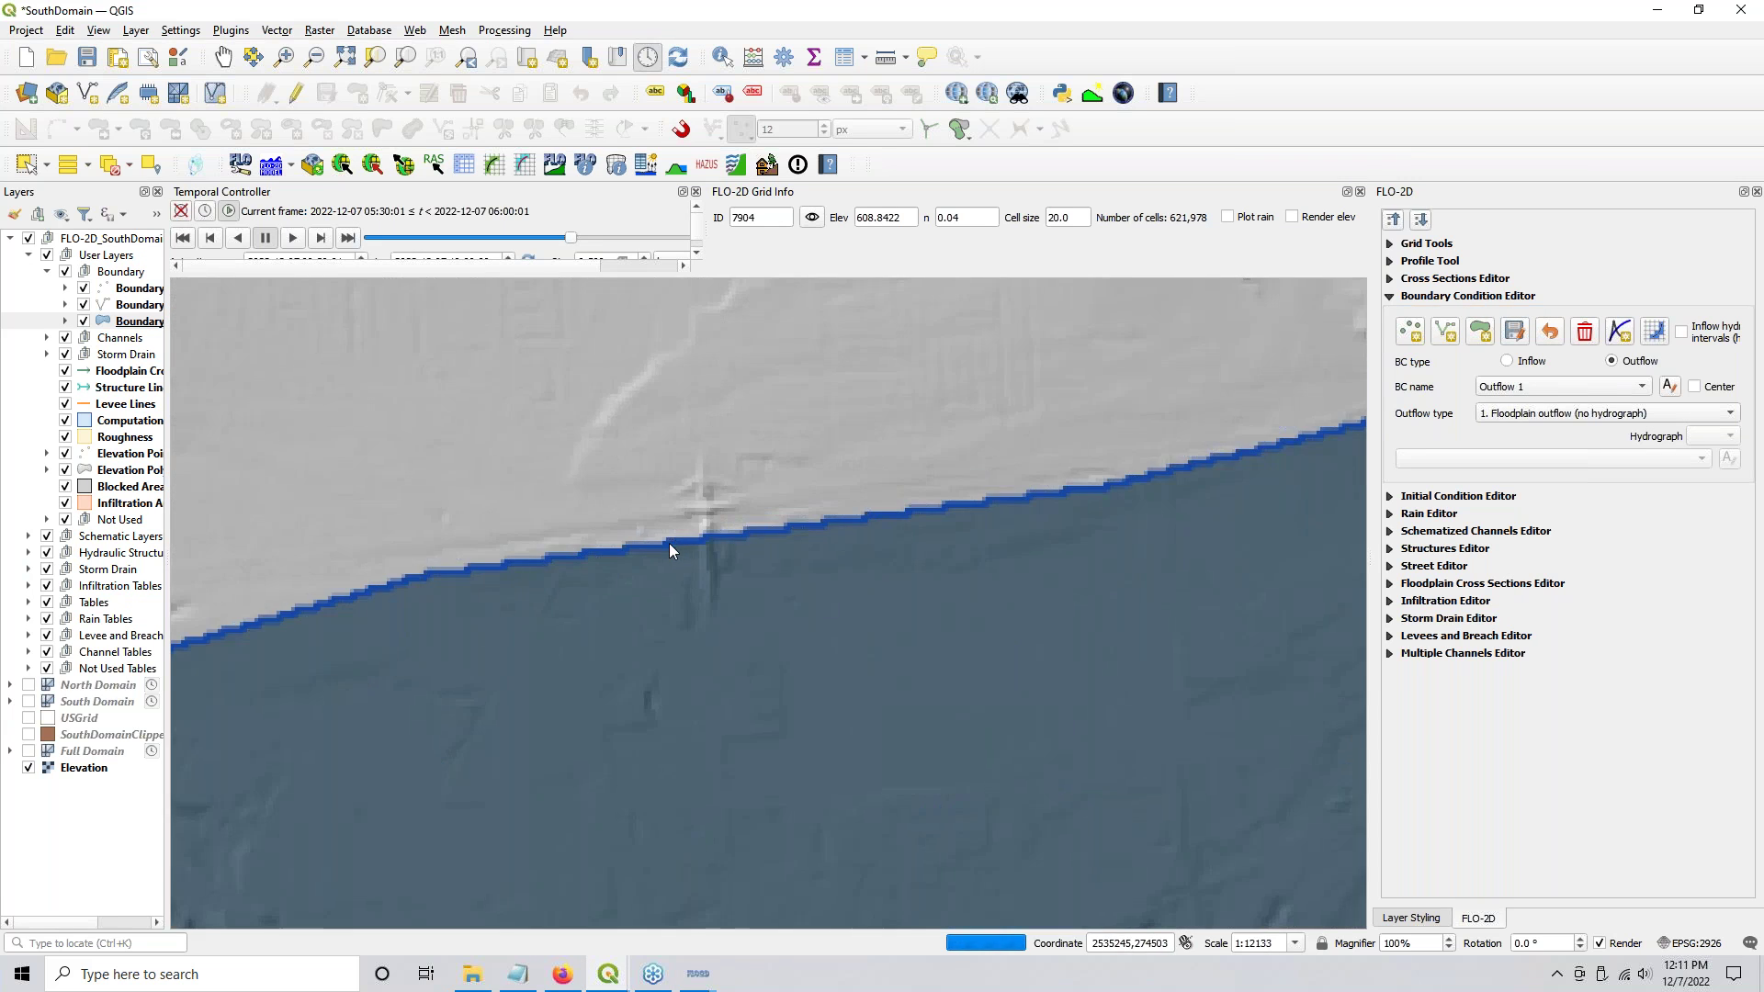
scroll(614, 527, "up", 1)
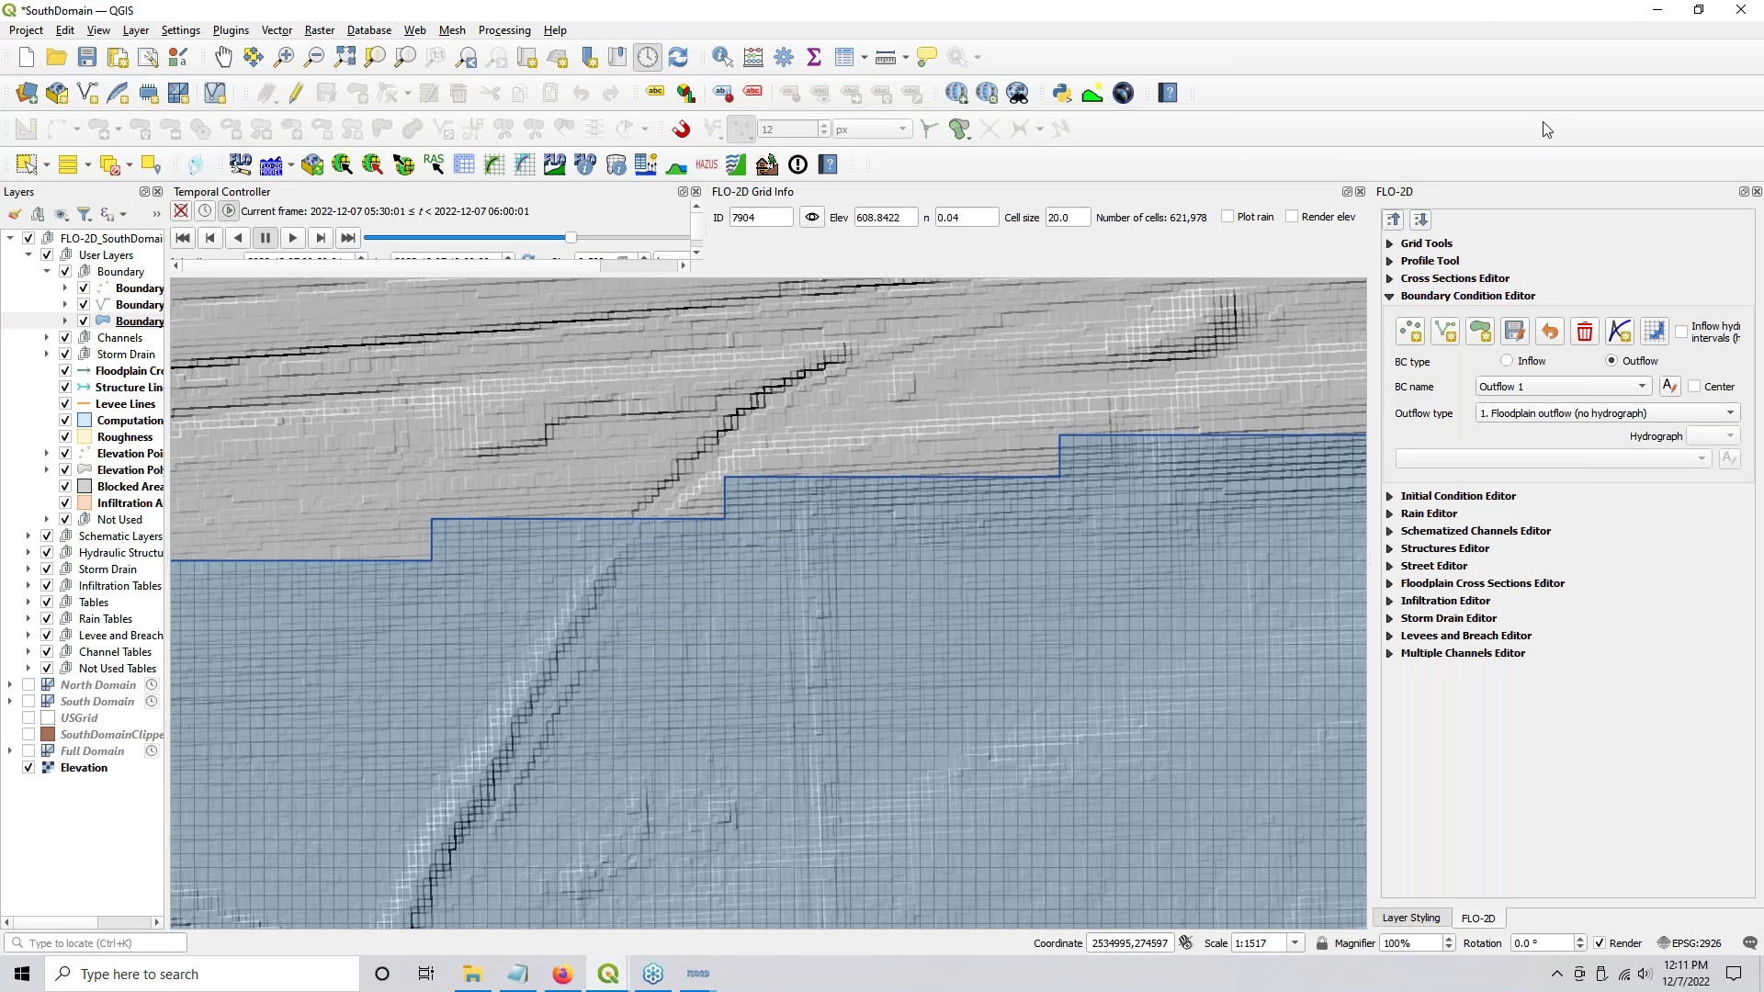
Step: Put the SouthDomain project away and open Inflow2_DS.DAT from the North 60ft Grid folder in File Explorer
left_click(1657, 10)
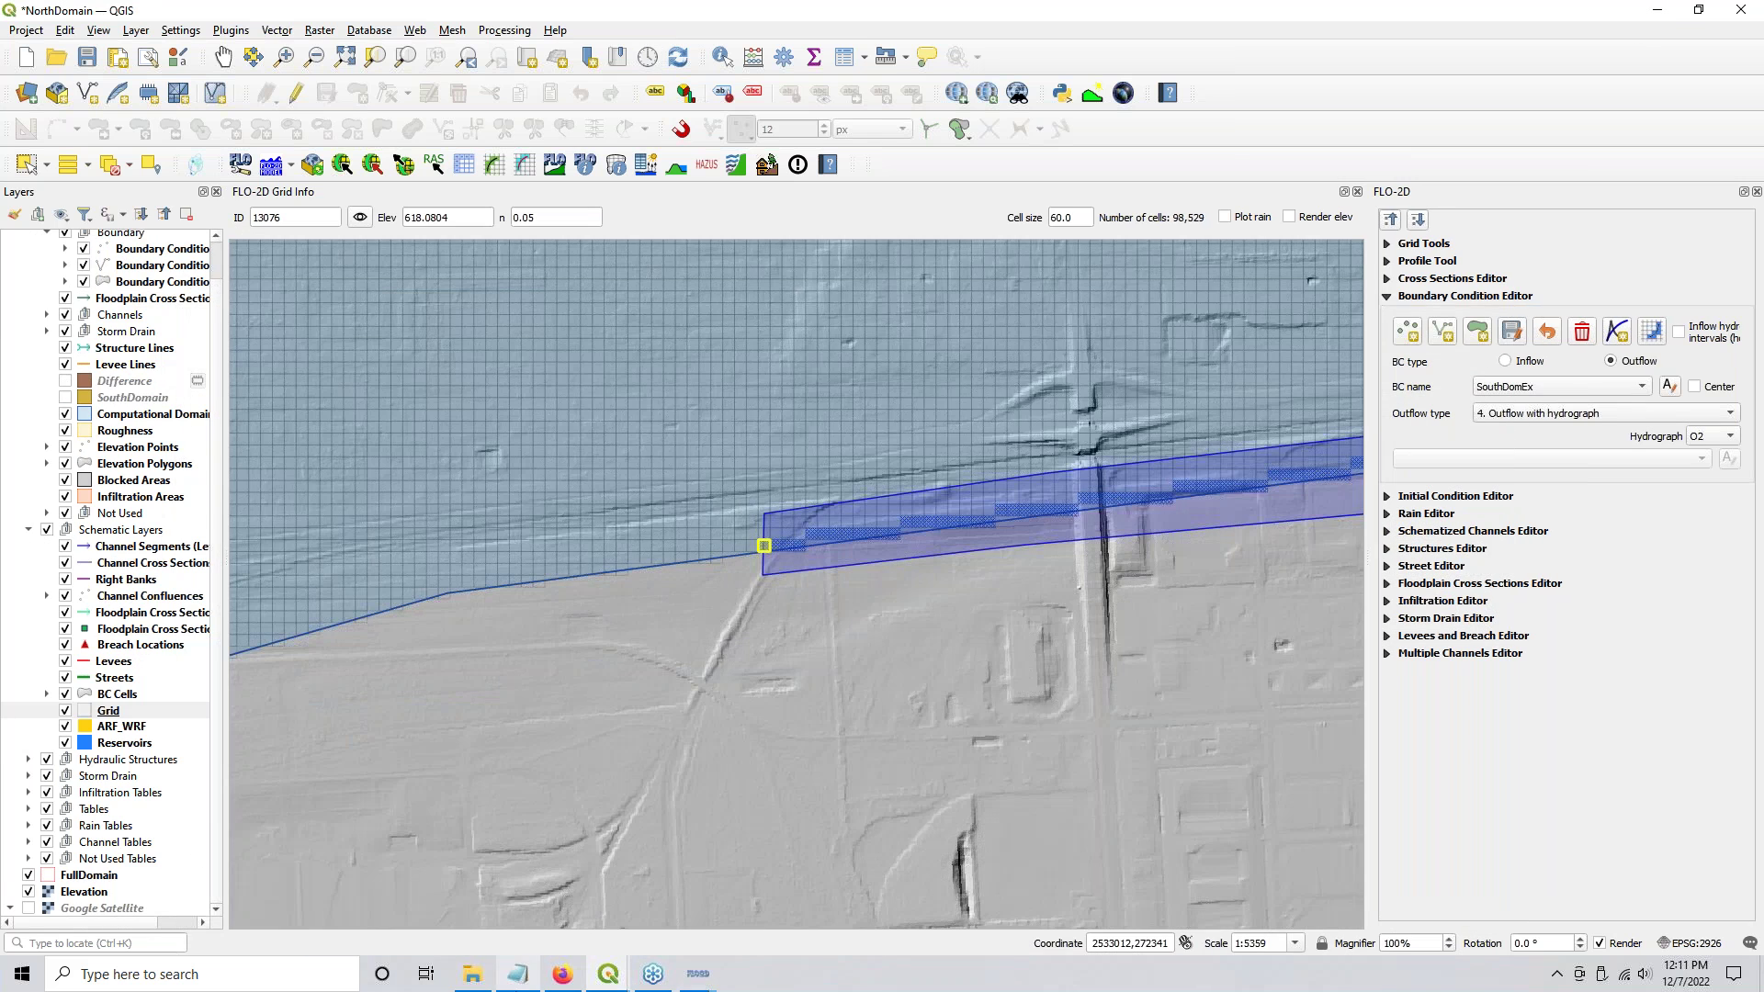
left_click(472, 973)
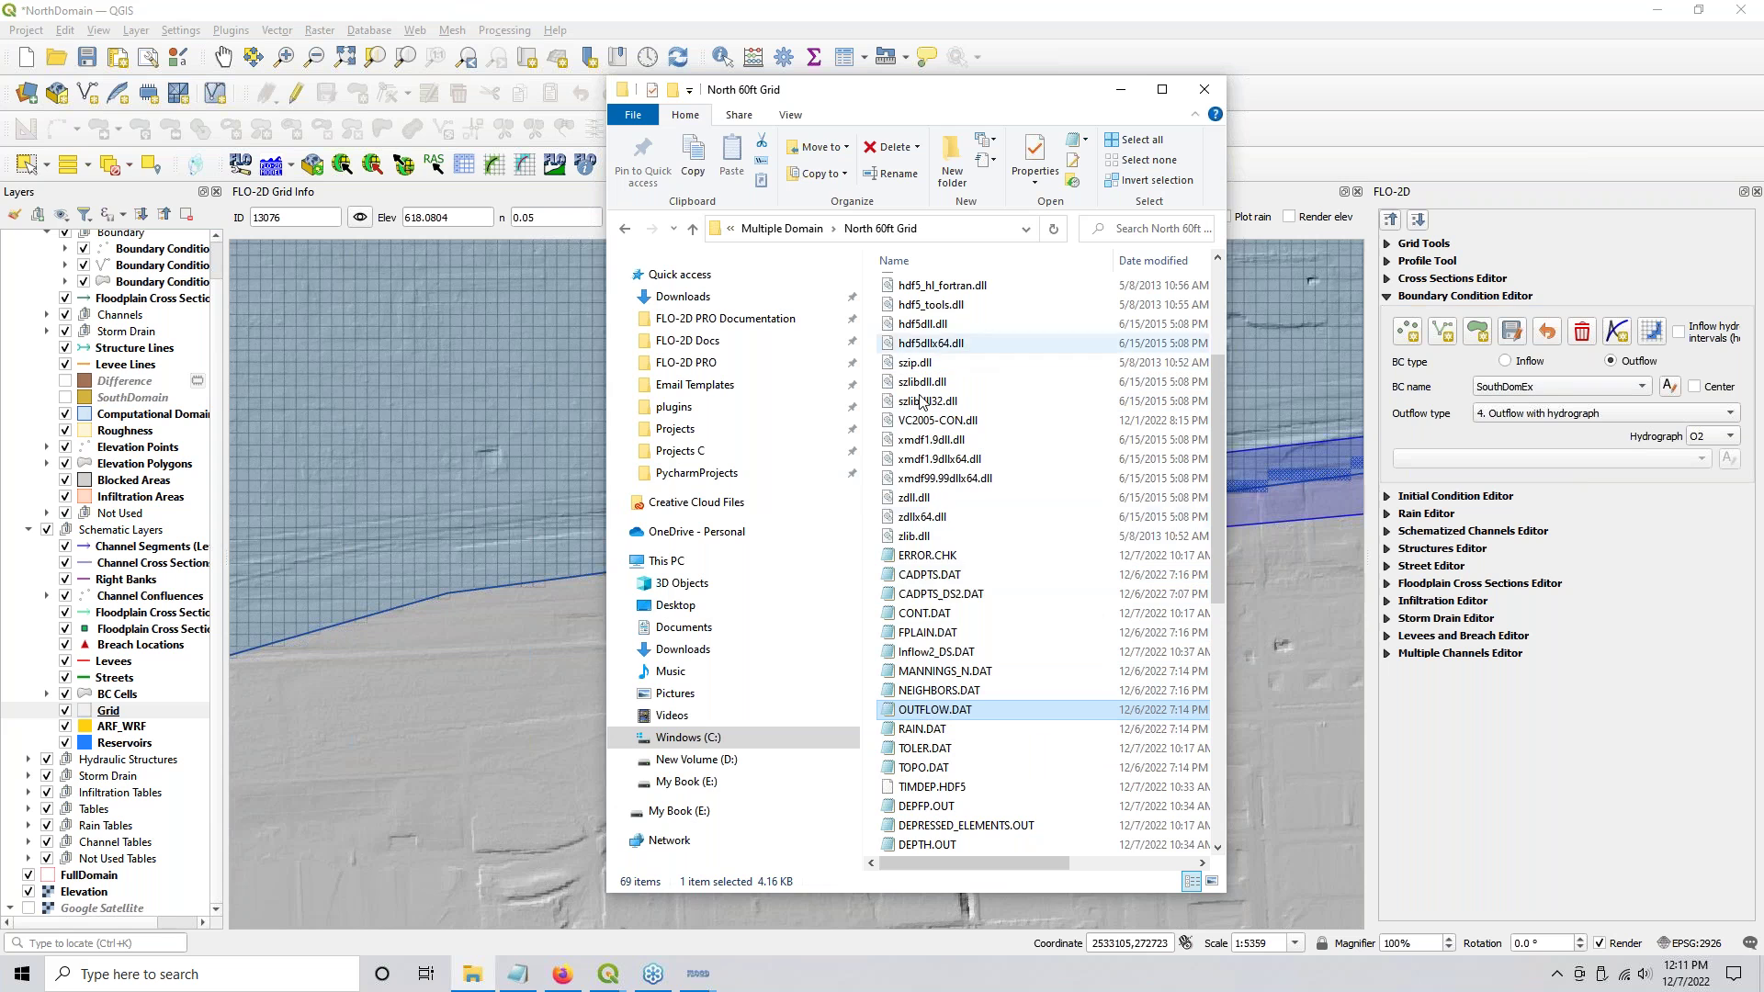
left_click(945, 653)
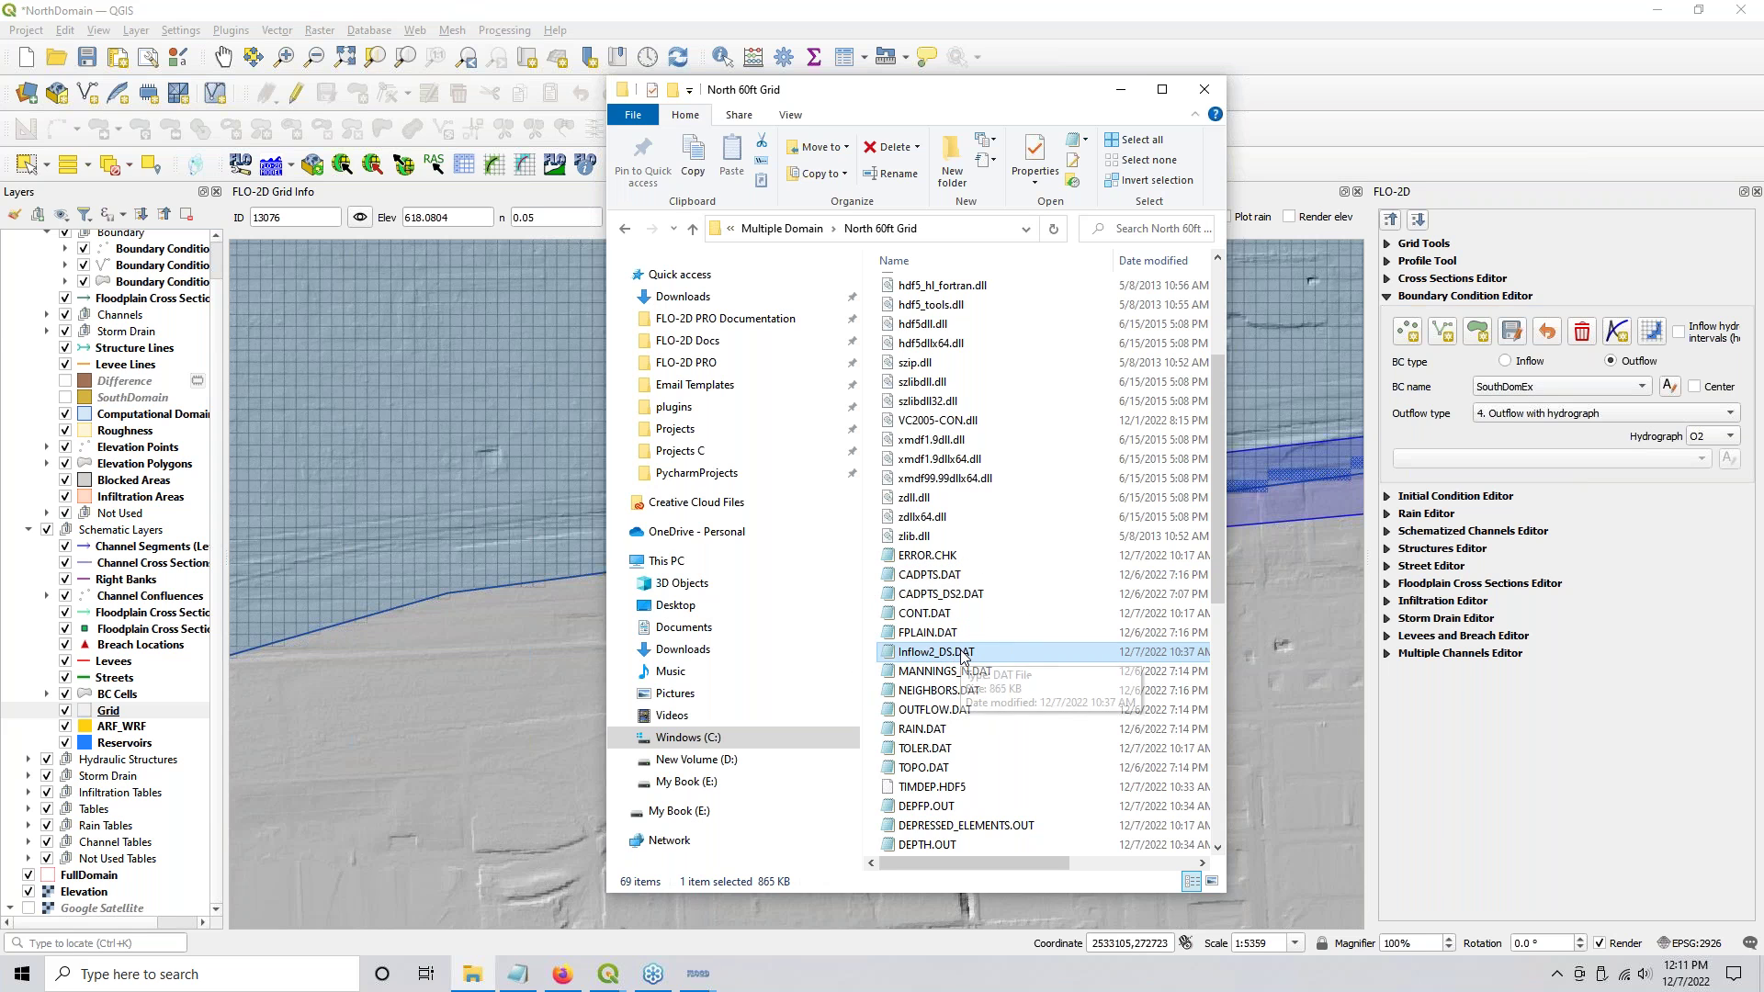
double_click(962, 653)
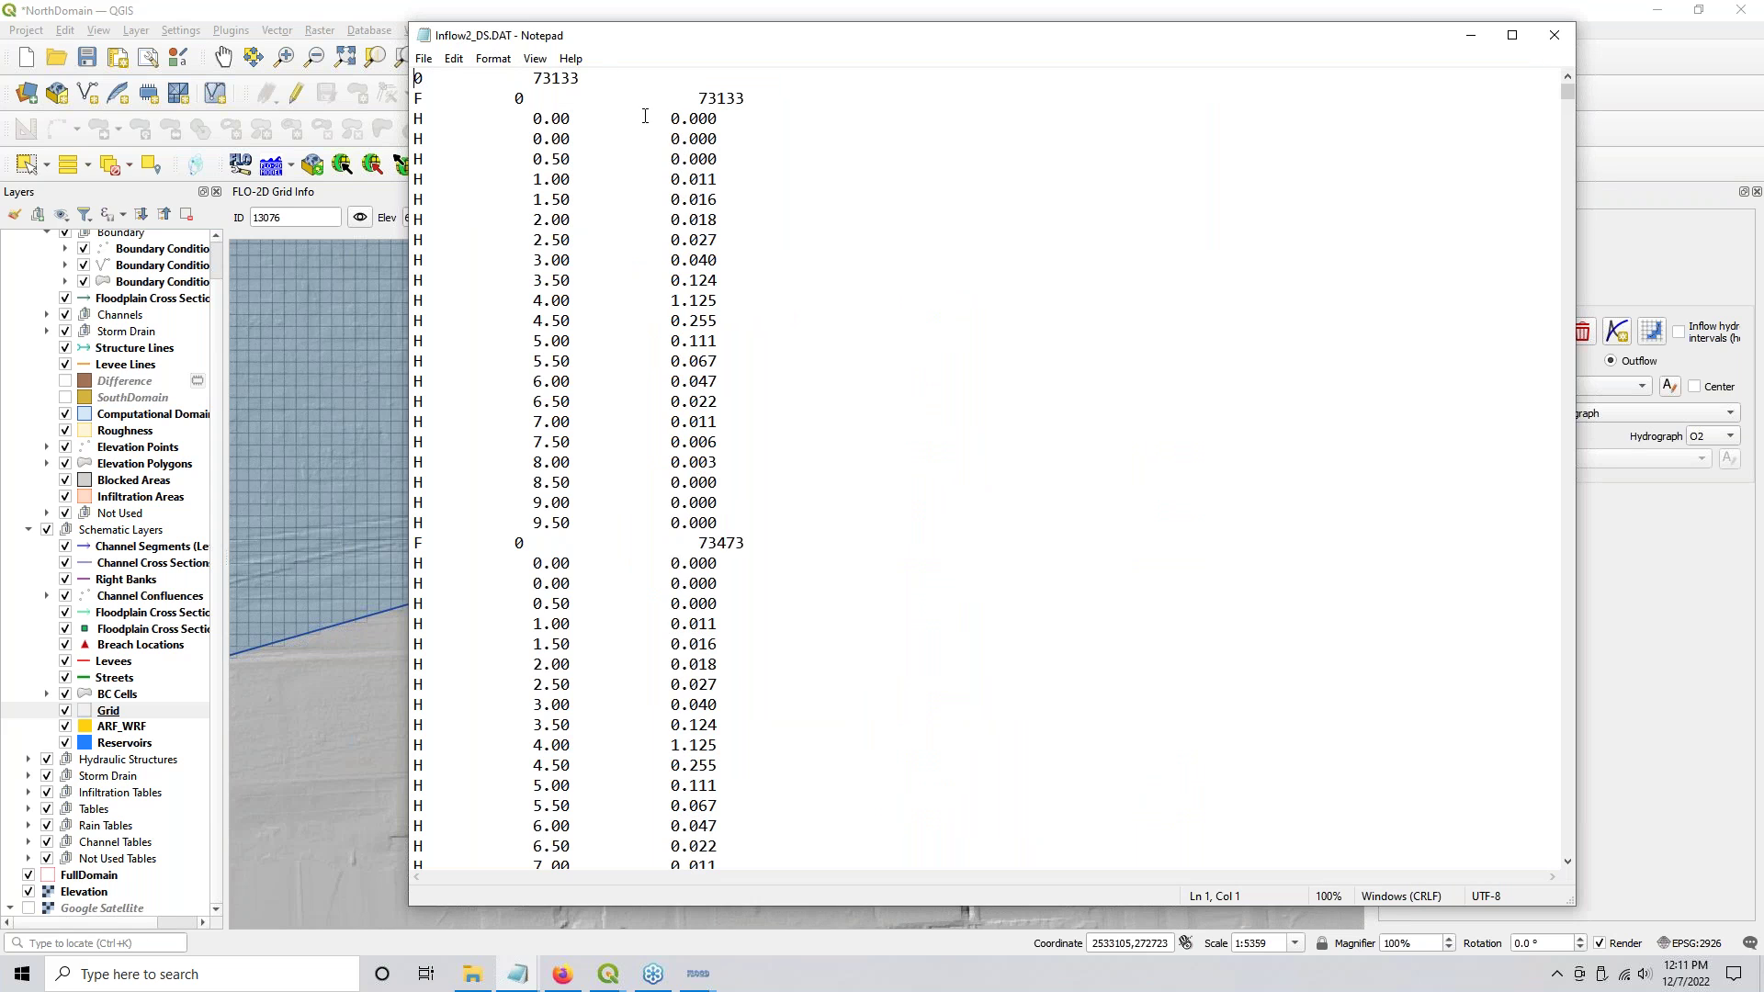
Step: Replace the grid number on the first line of Inflow2_DS.DAT with 0, save the file, review its hydrographs and close it
double_click(563, 78)
type("0")
key("ctrl+s")
double_click(728, 95)
scroll(717, 742, "down", 3)
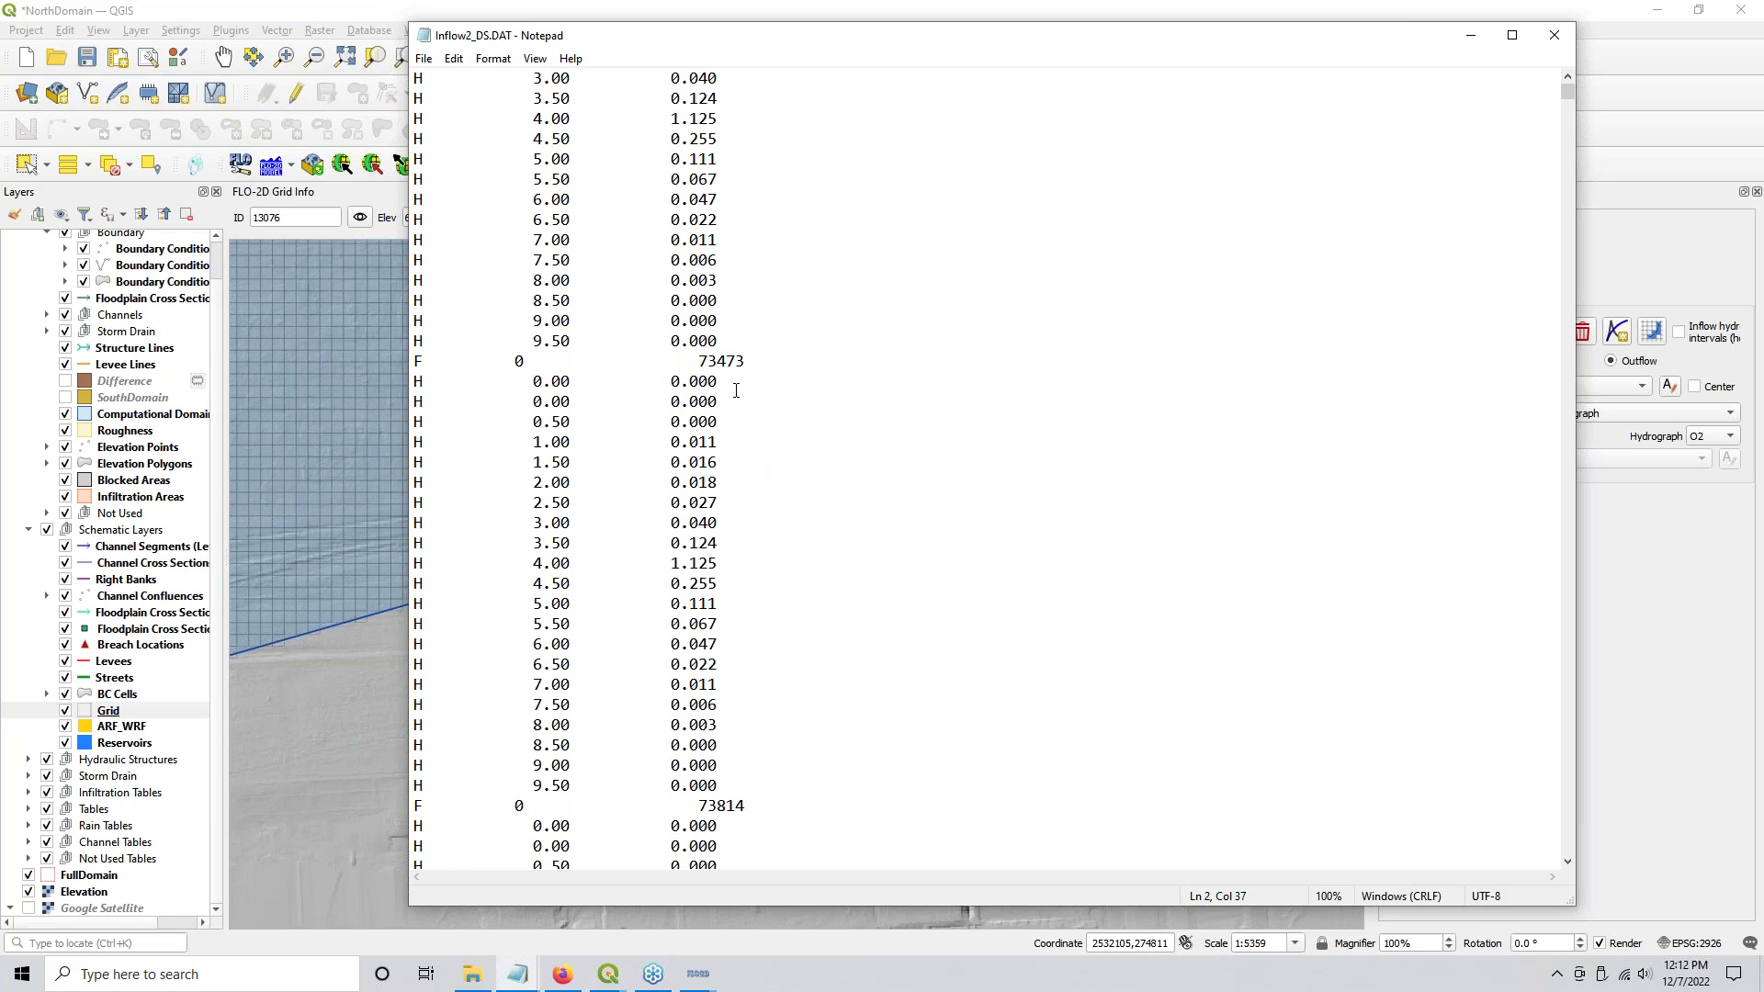
left_click(1554, 35)
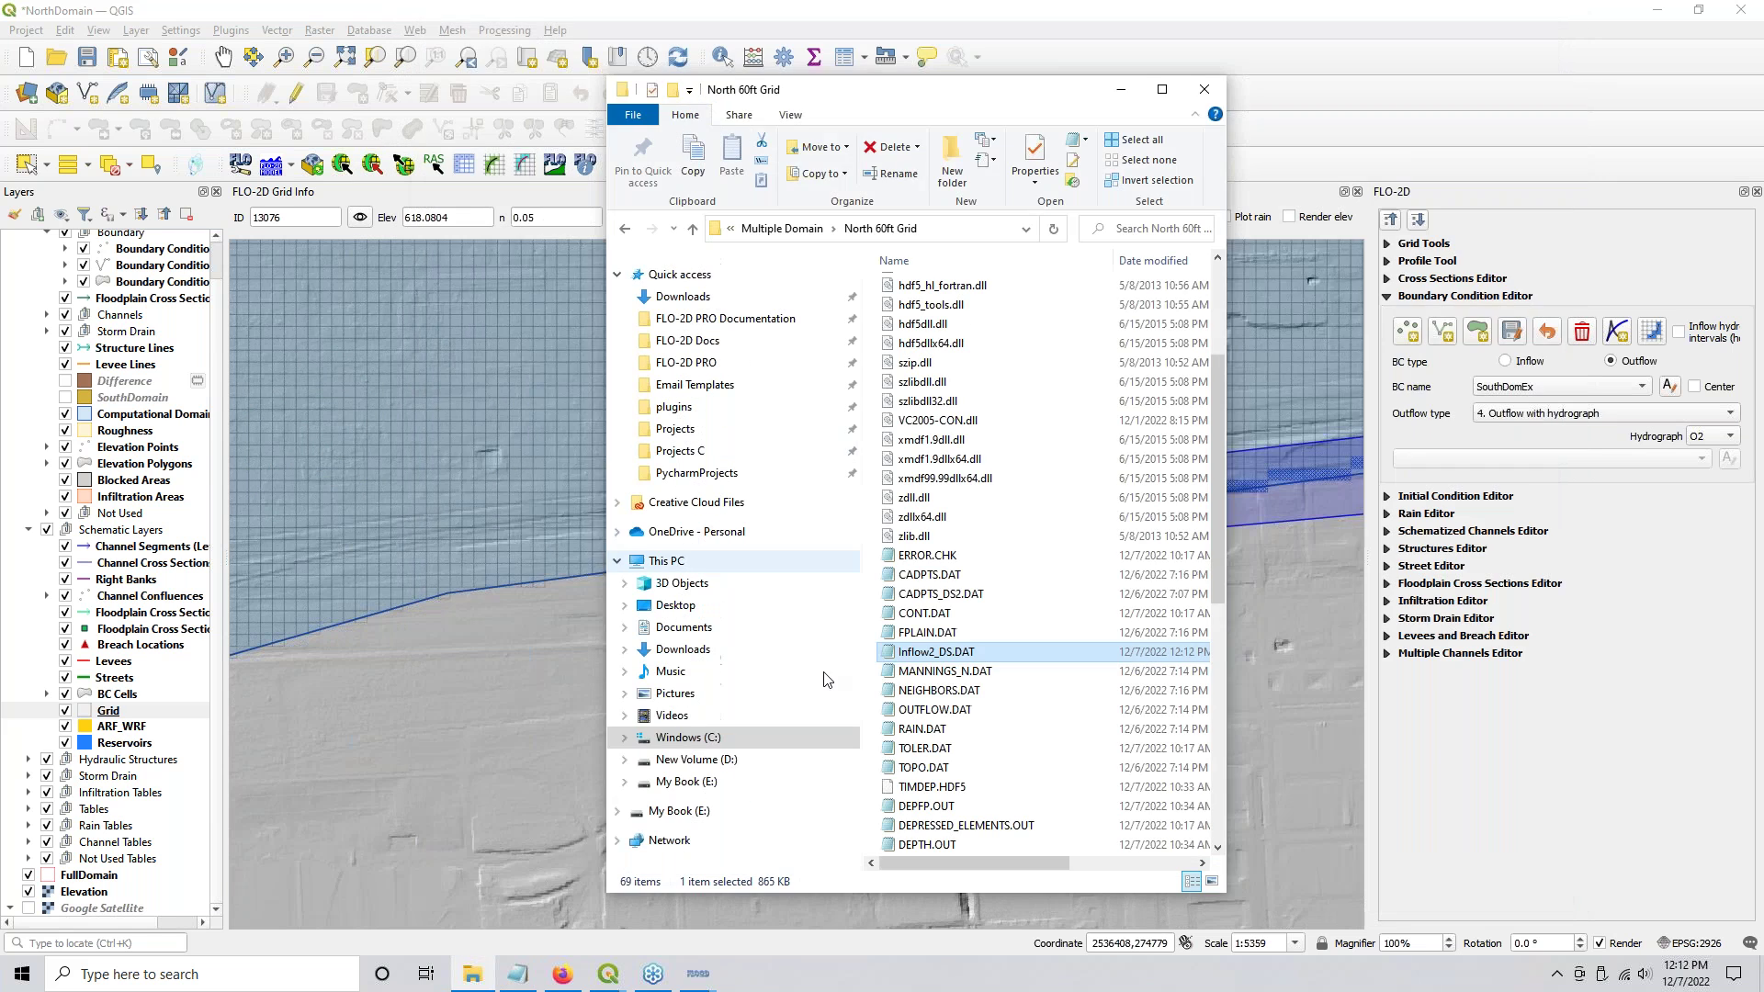
Step: Locate INFLOW.DAT in the South 20ft Grid folder as the counterpart of the north domain's Inflow2_DS.DAT
left_click(923, 672)
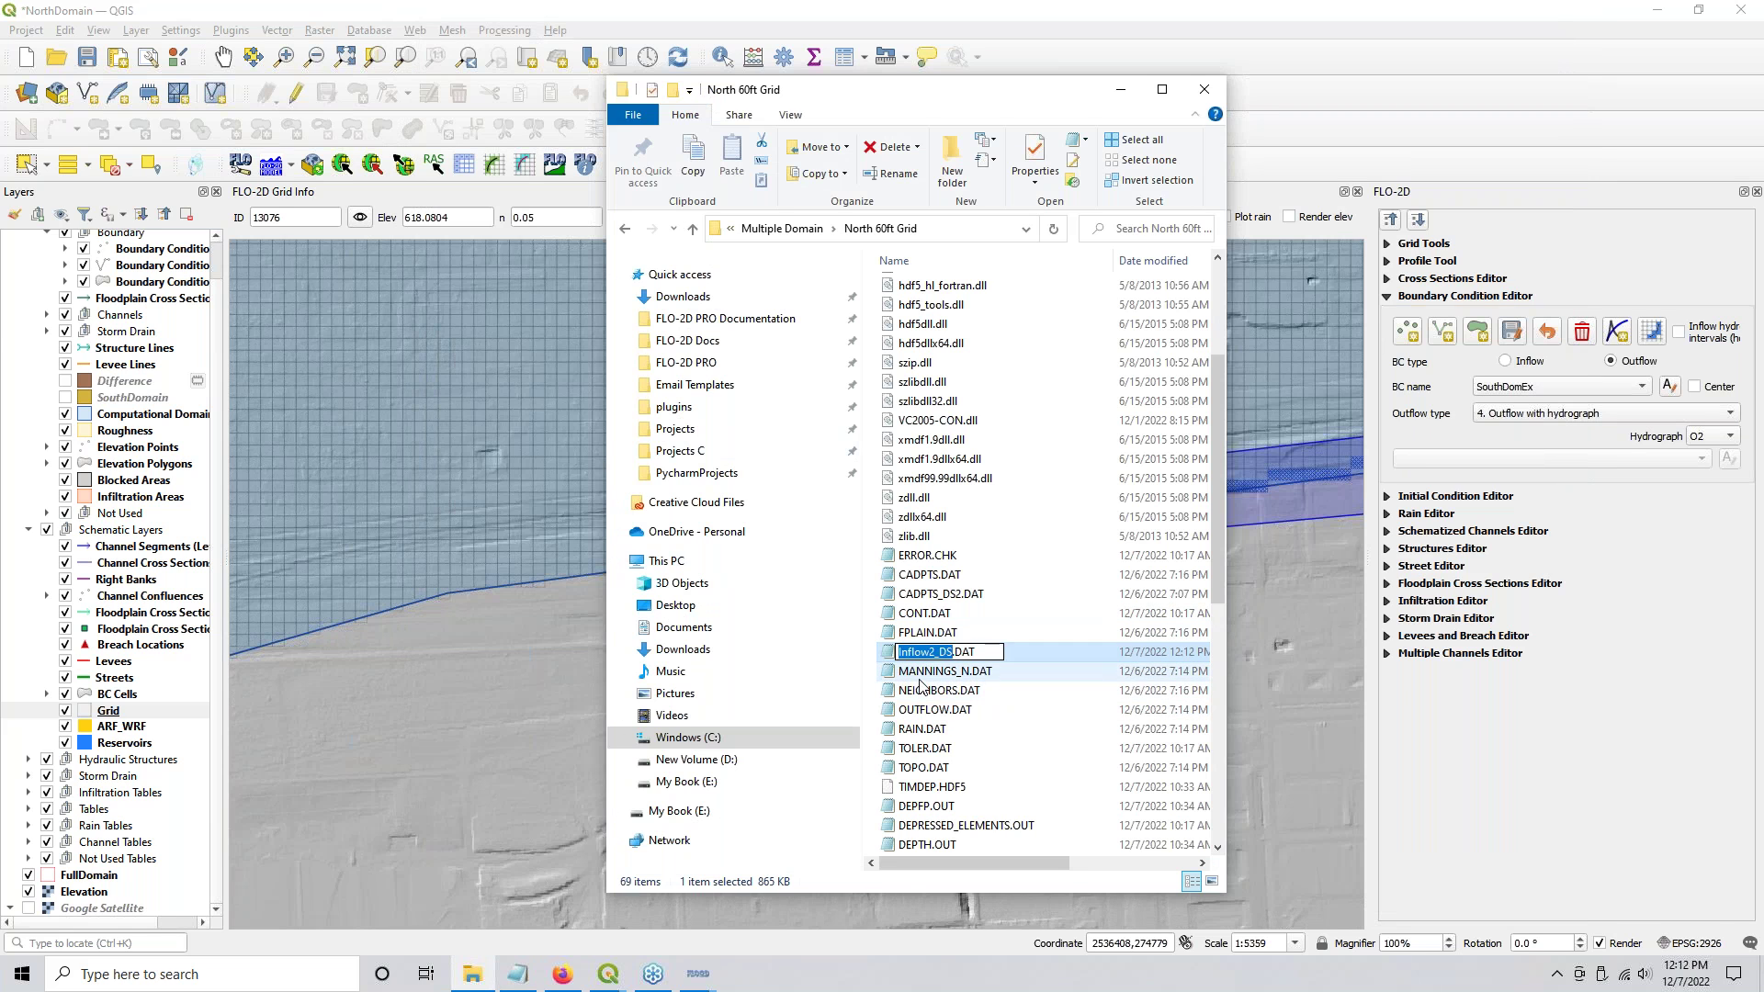
left_click(808, 229)
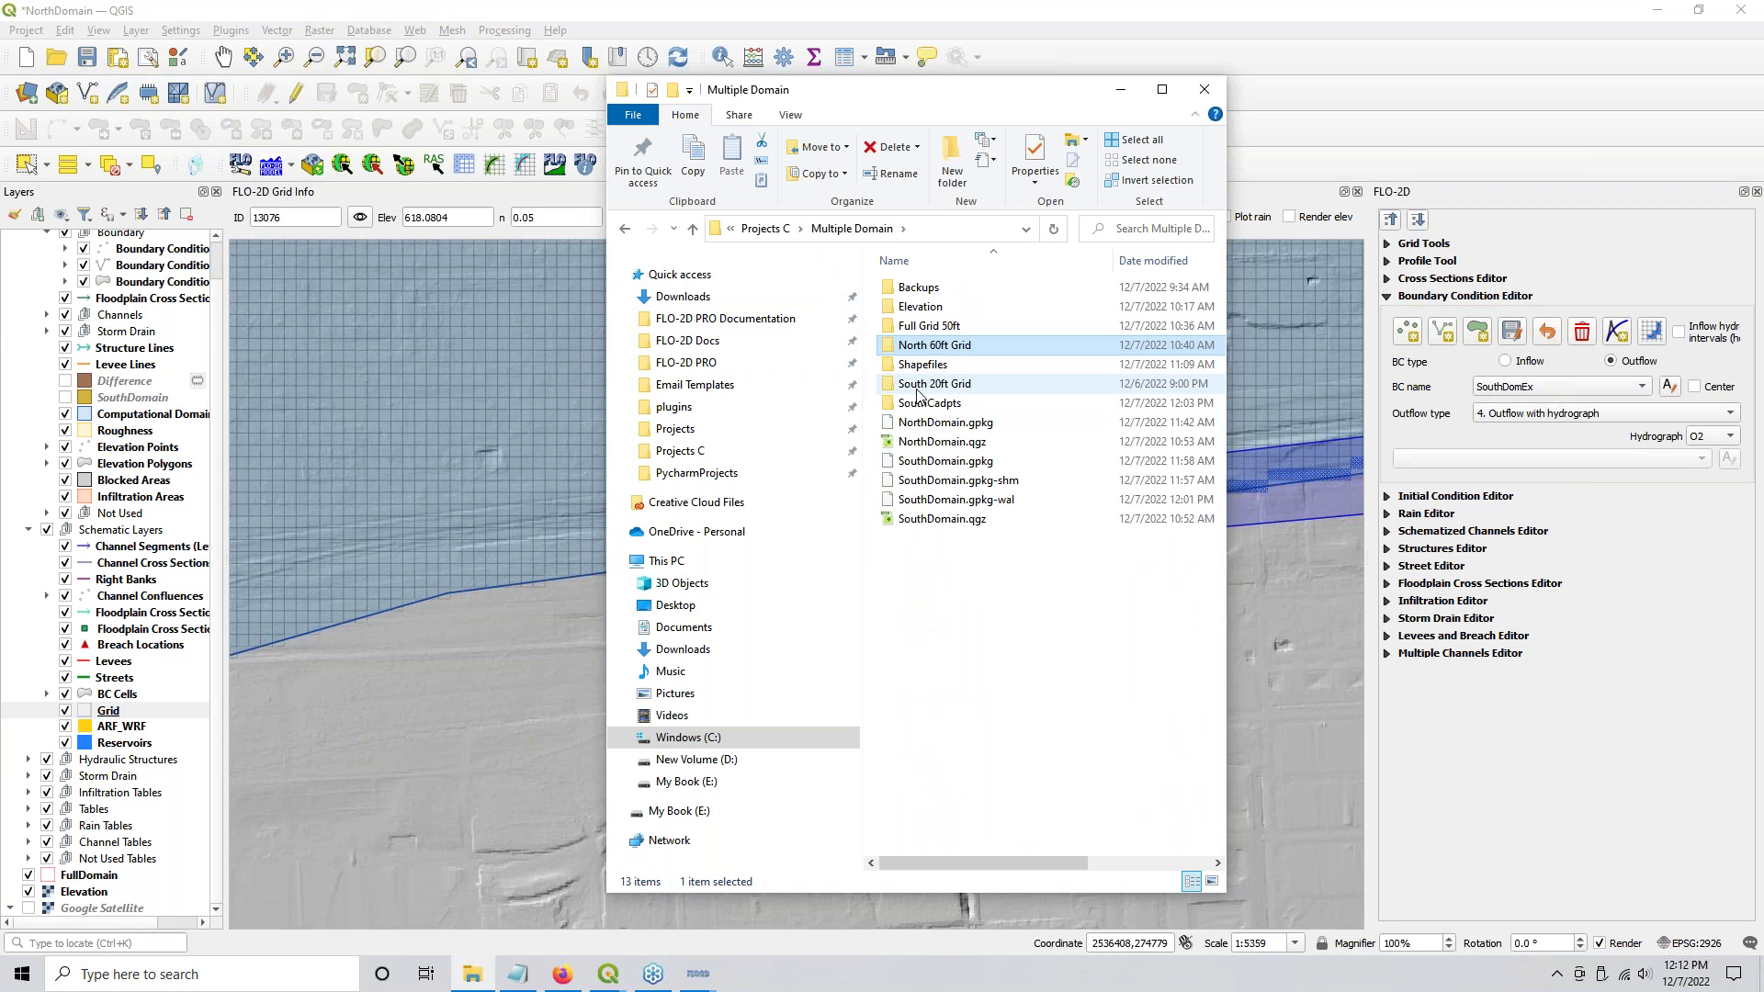
double_click(916, 386)
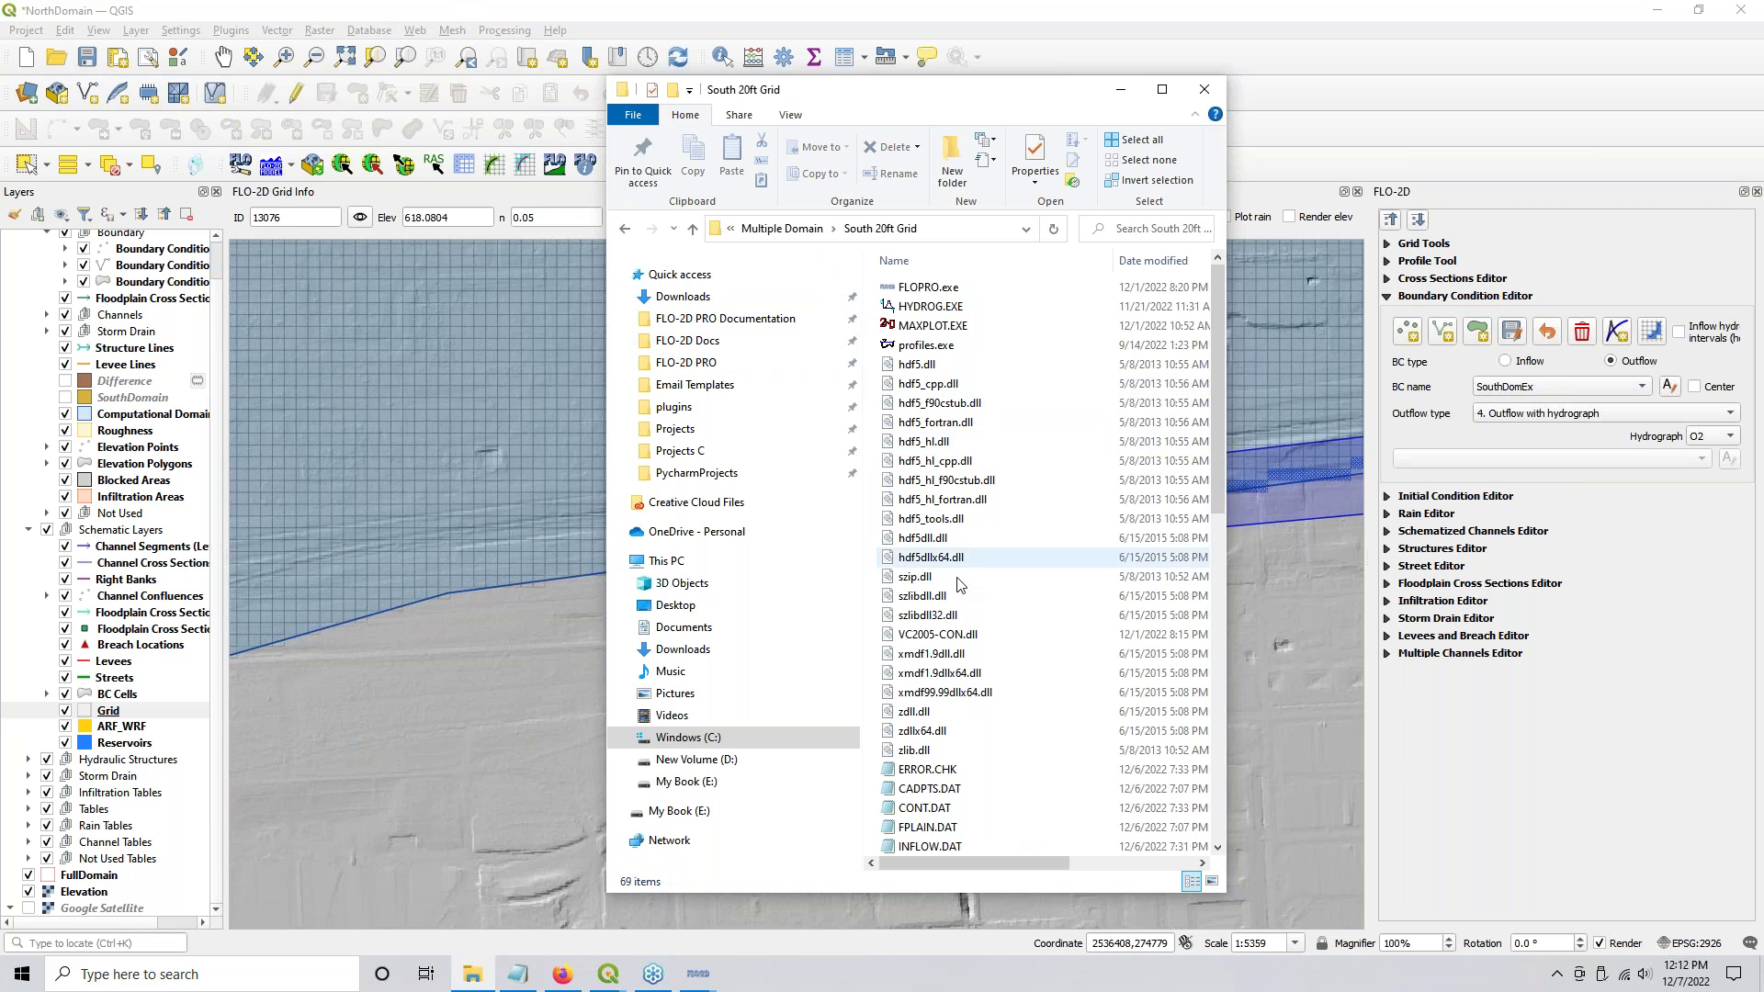
scroll(951, 588, "down", 5)
left_click(928, 517)
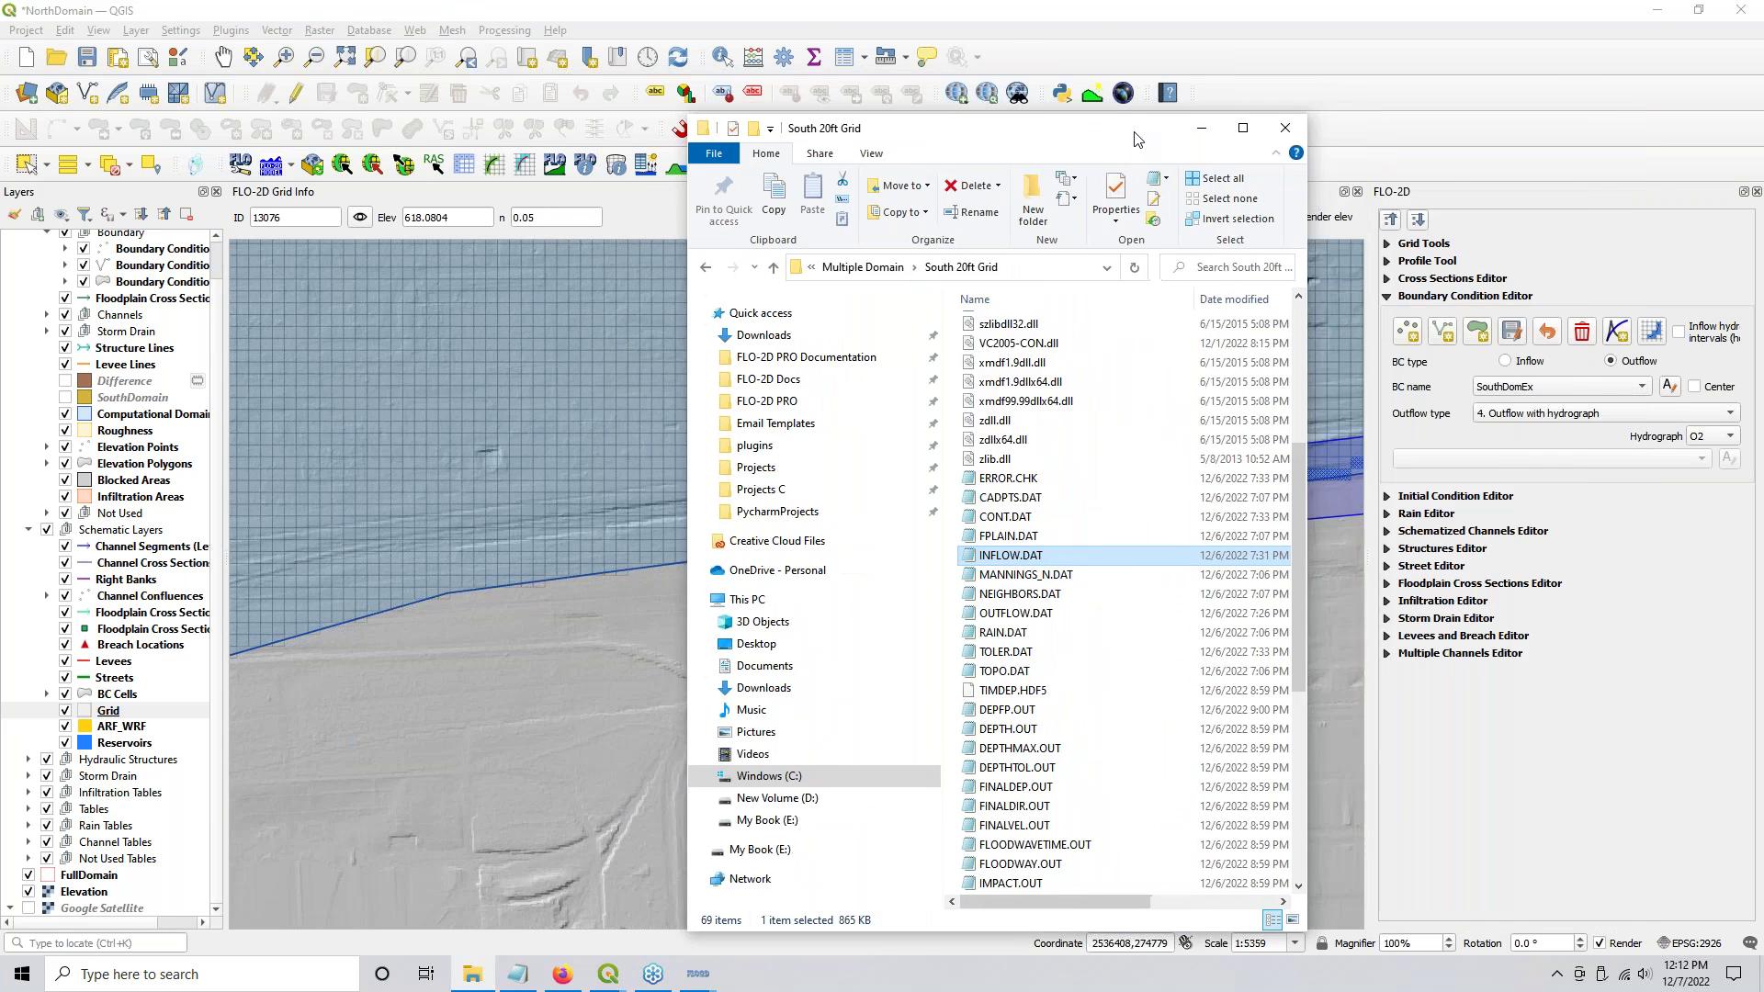
Step: Return to the SouthDomain project in QGIS and close the Temporal Controller and FLO-2D Grid Info panels
left_click(1120, 89)
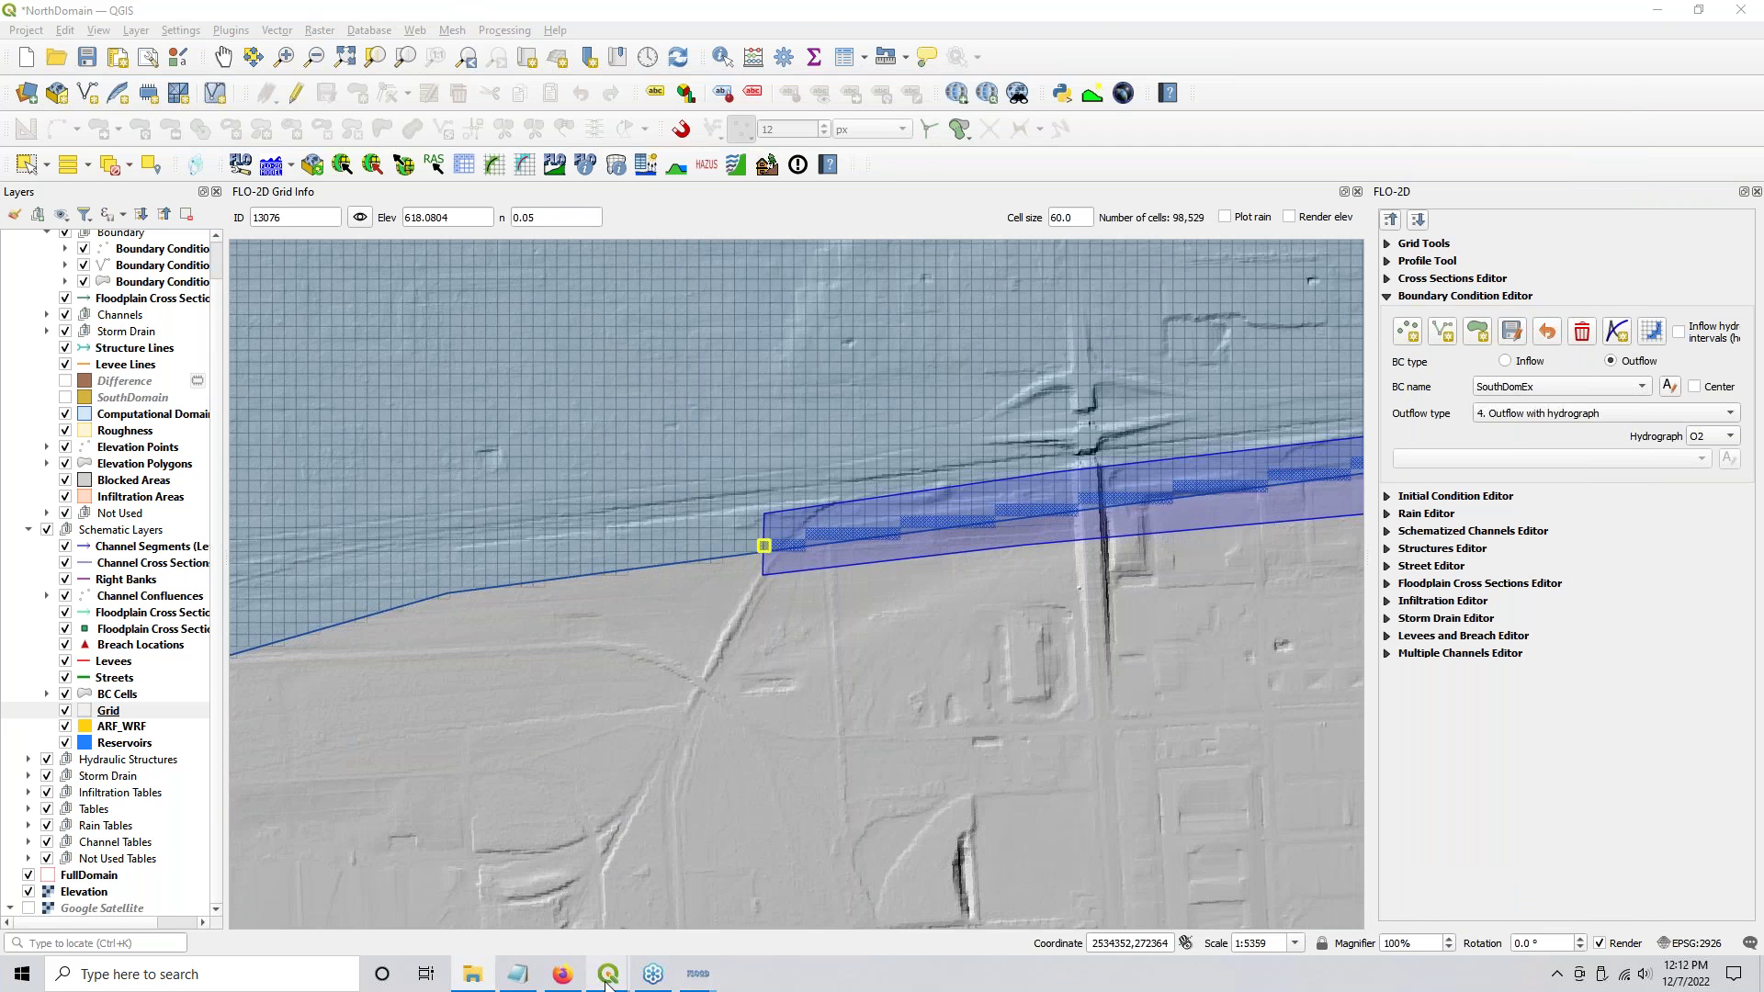
mouse_move(609, 981)
key("alt+Tab")
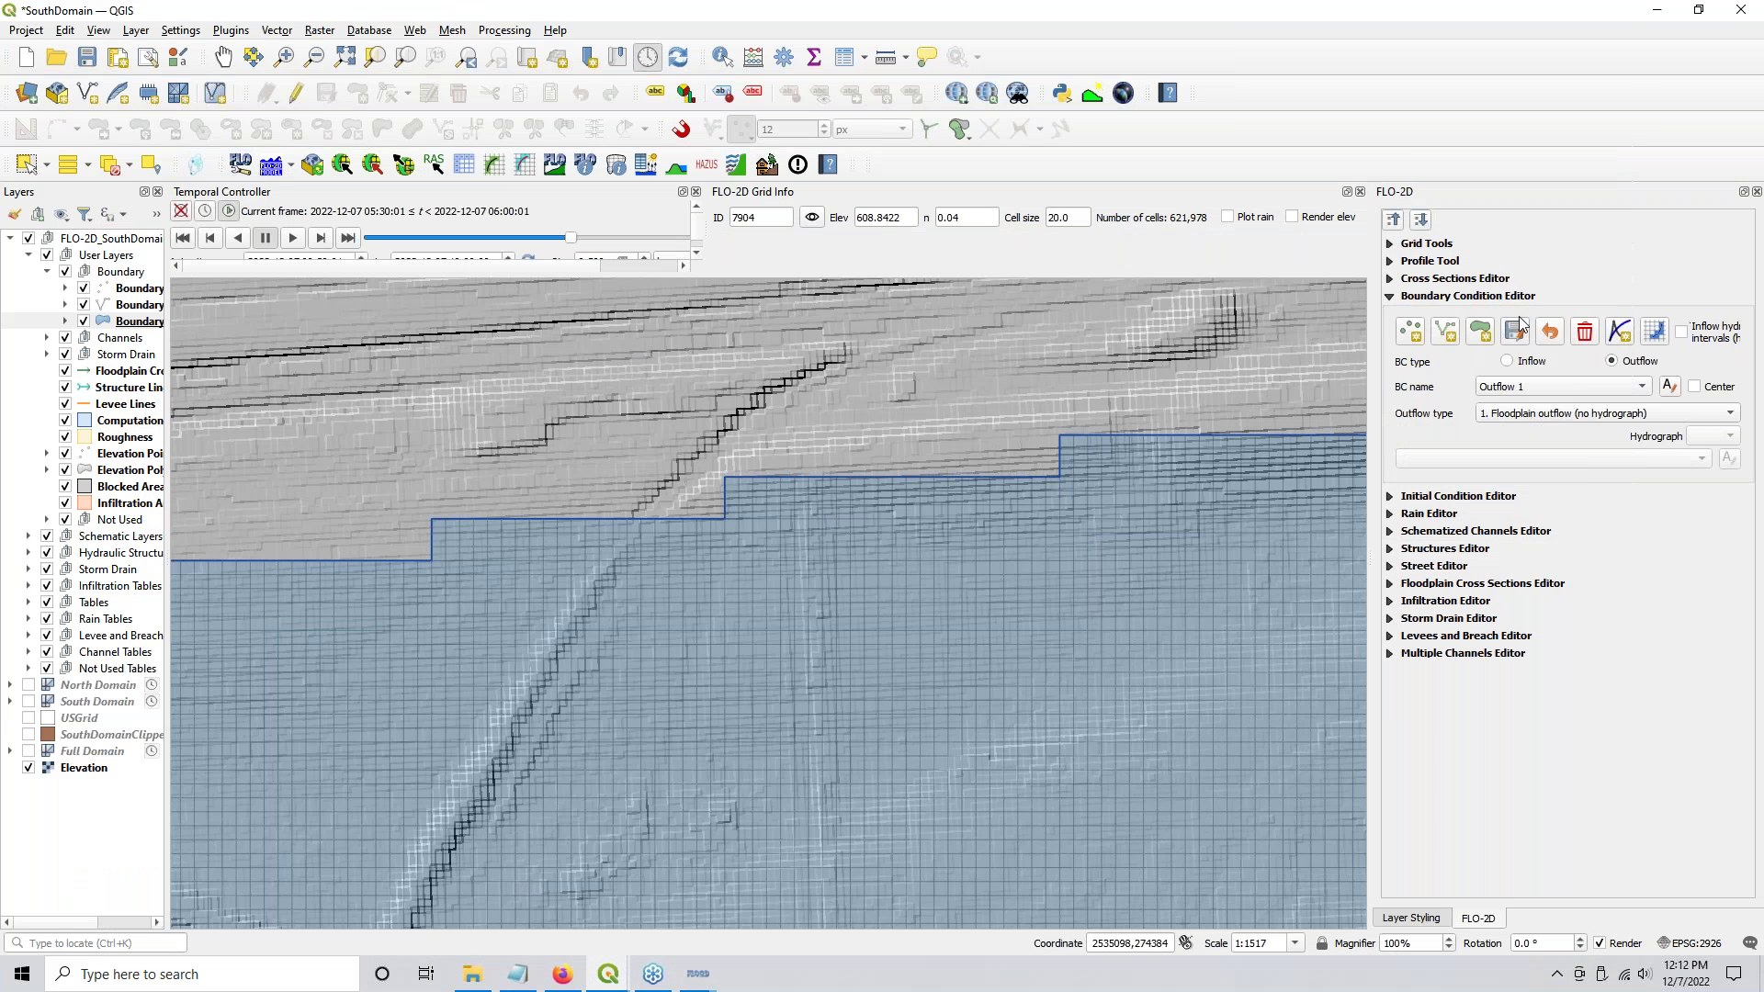
left_click(683, 191)
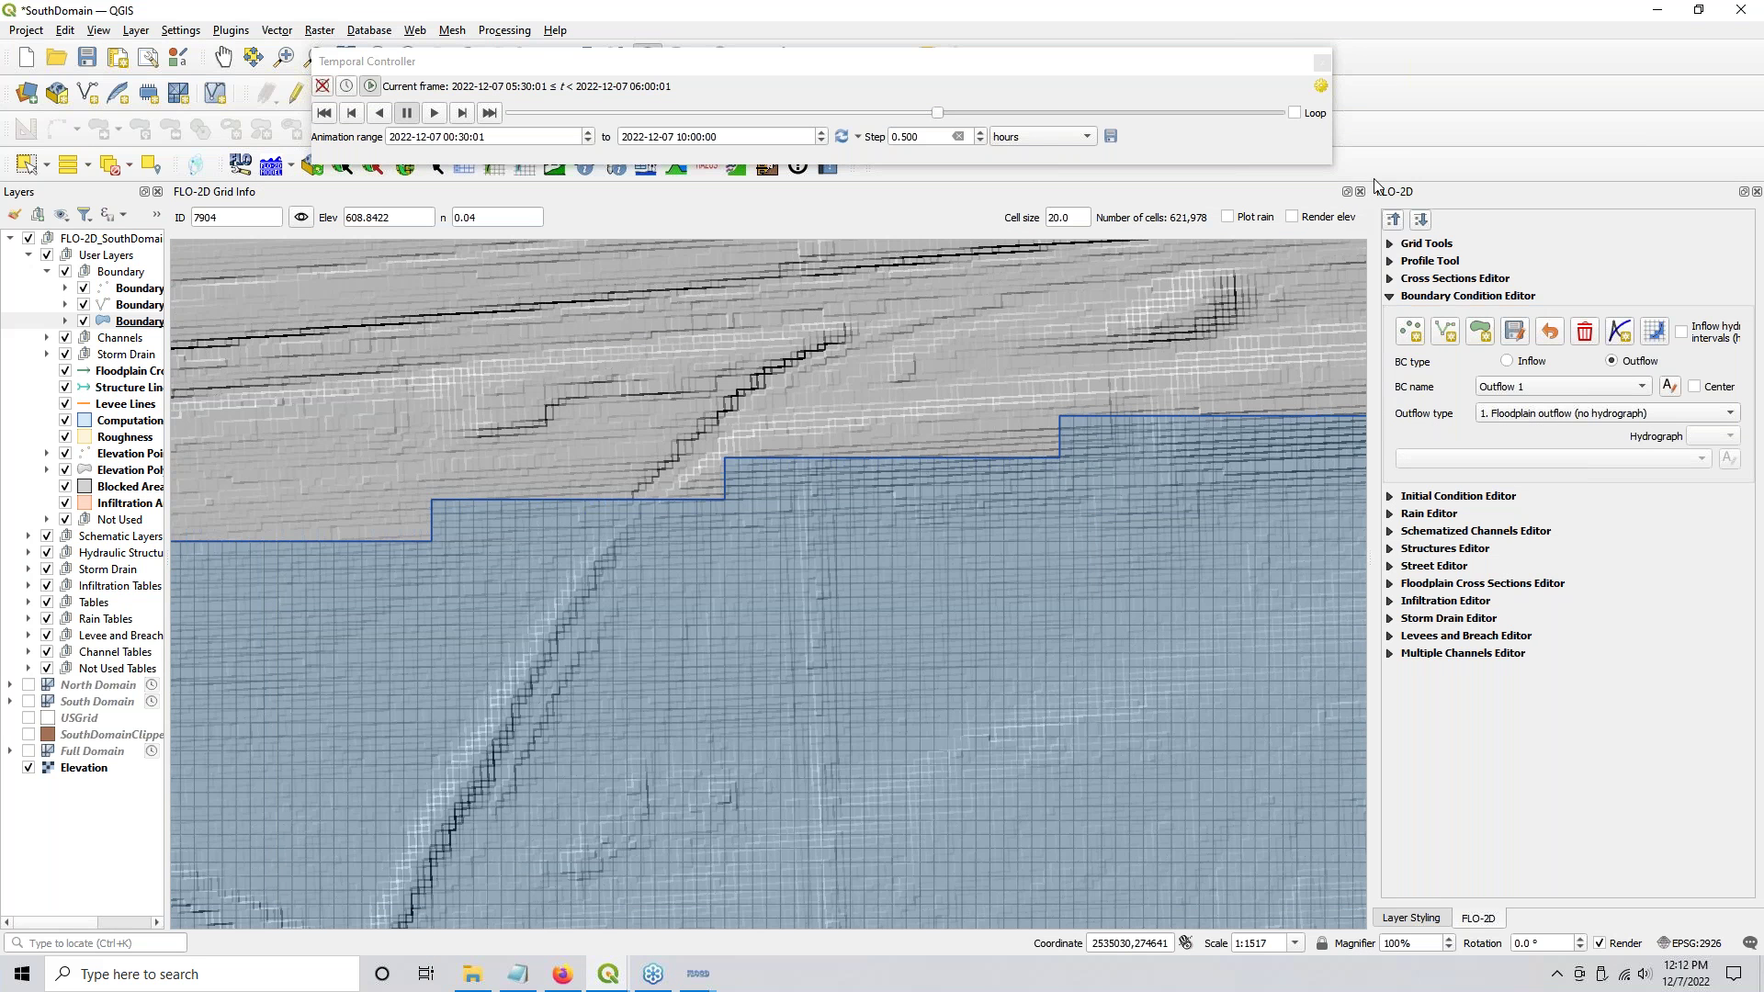
left_click(1360, 191)
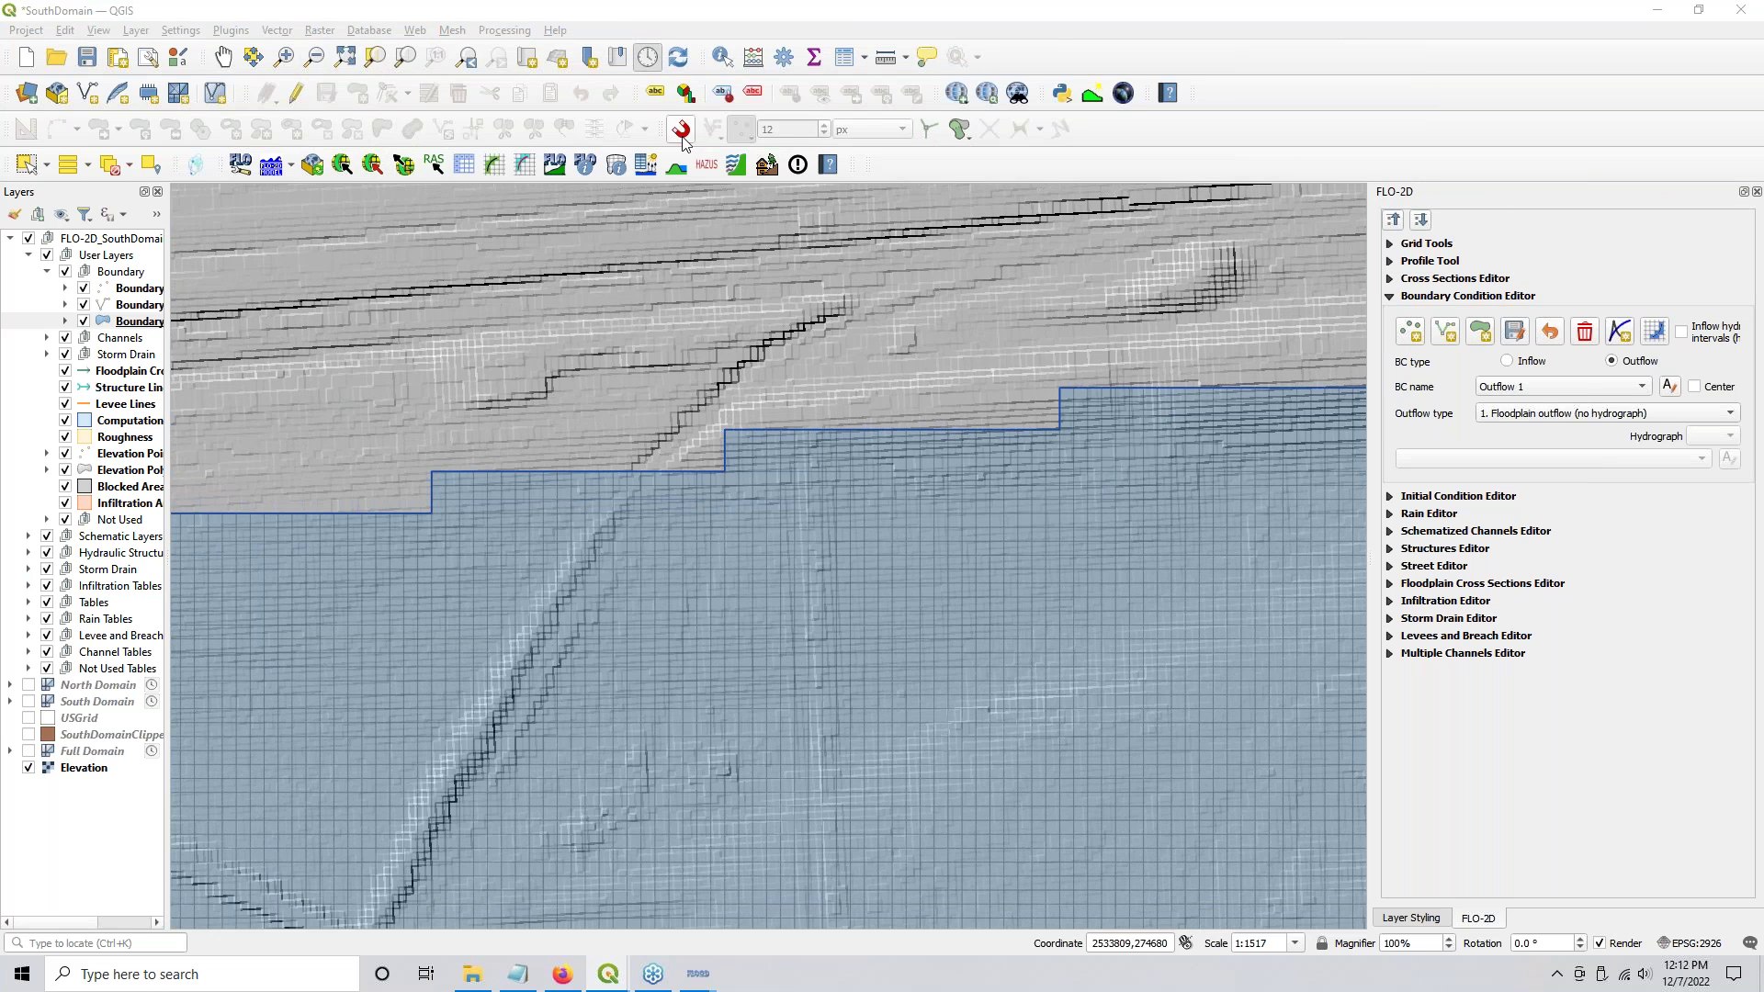
Step: Import INFLOW.DAT from the South 20ft Grid folder into the SouthDomain project as one single component
left_click(403, 166)
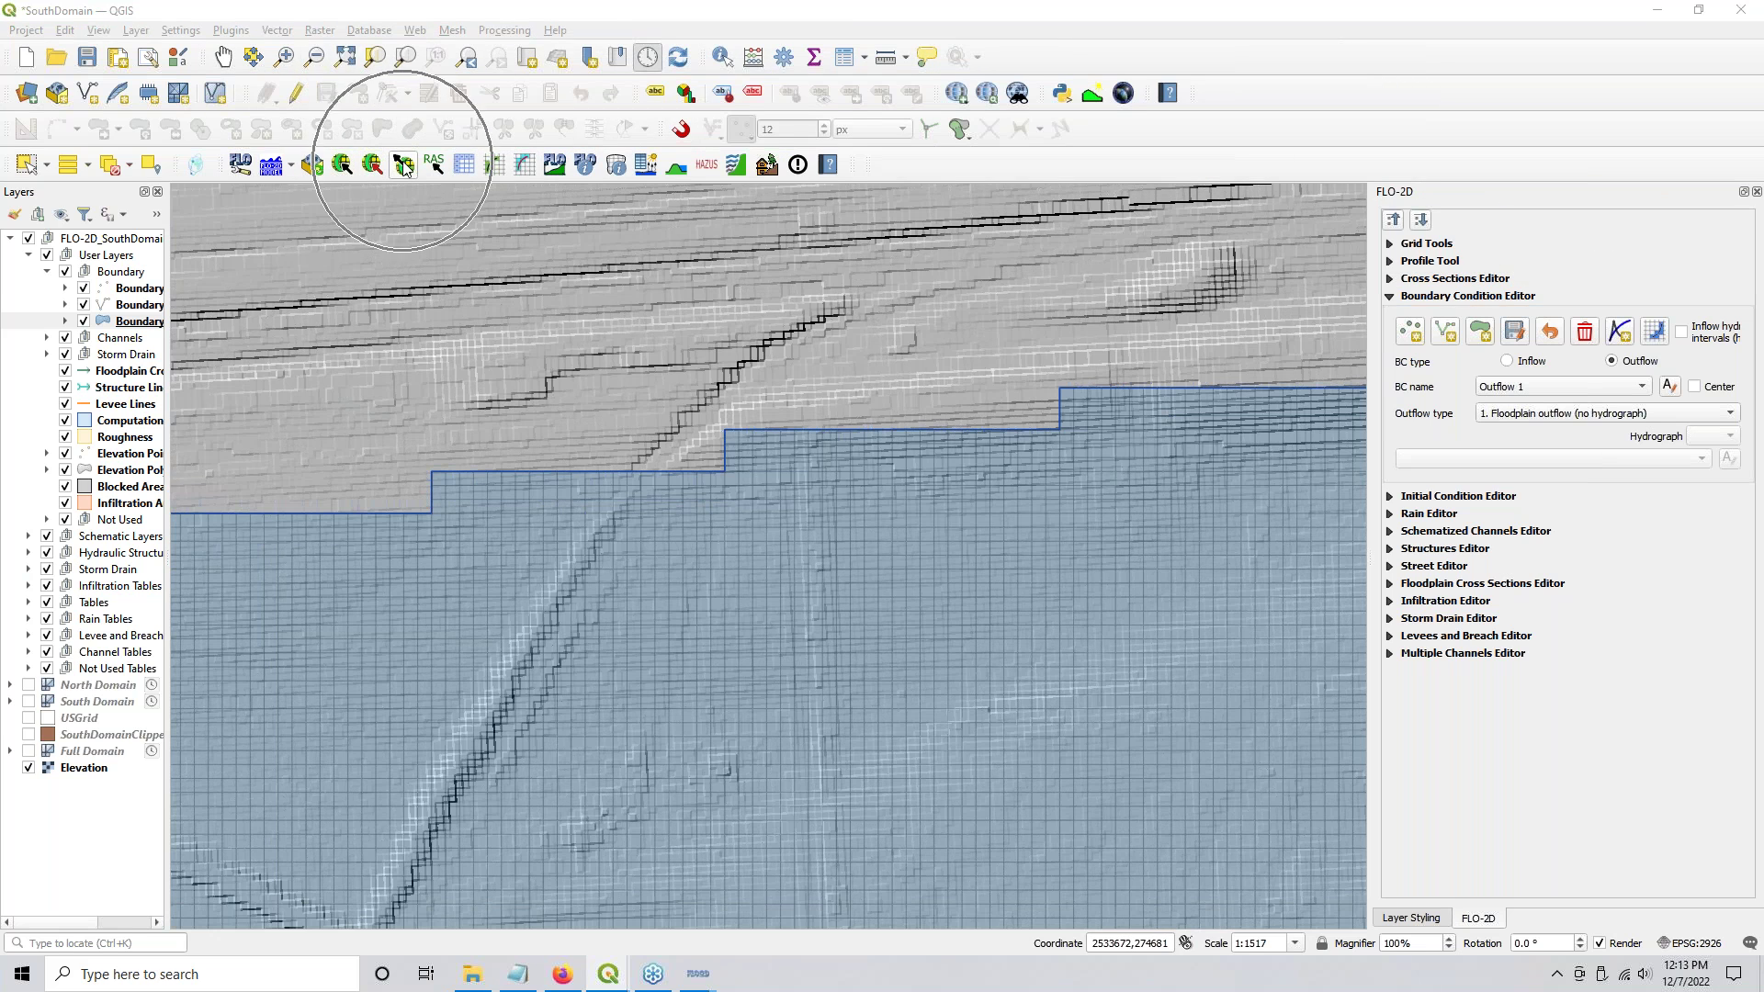
left_click(371, 167)
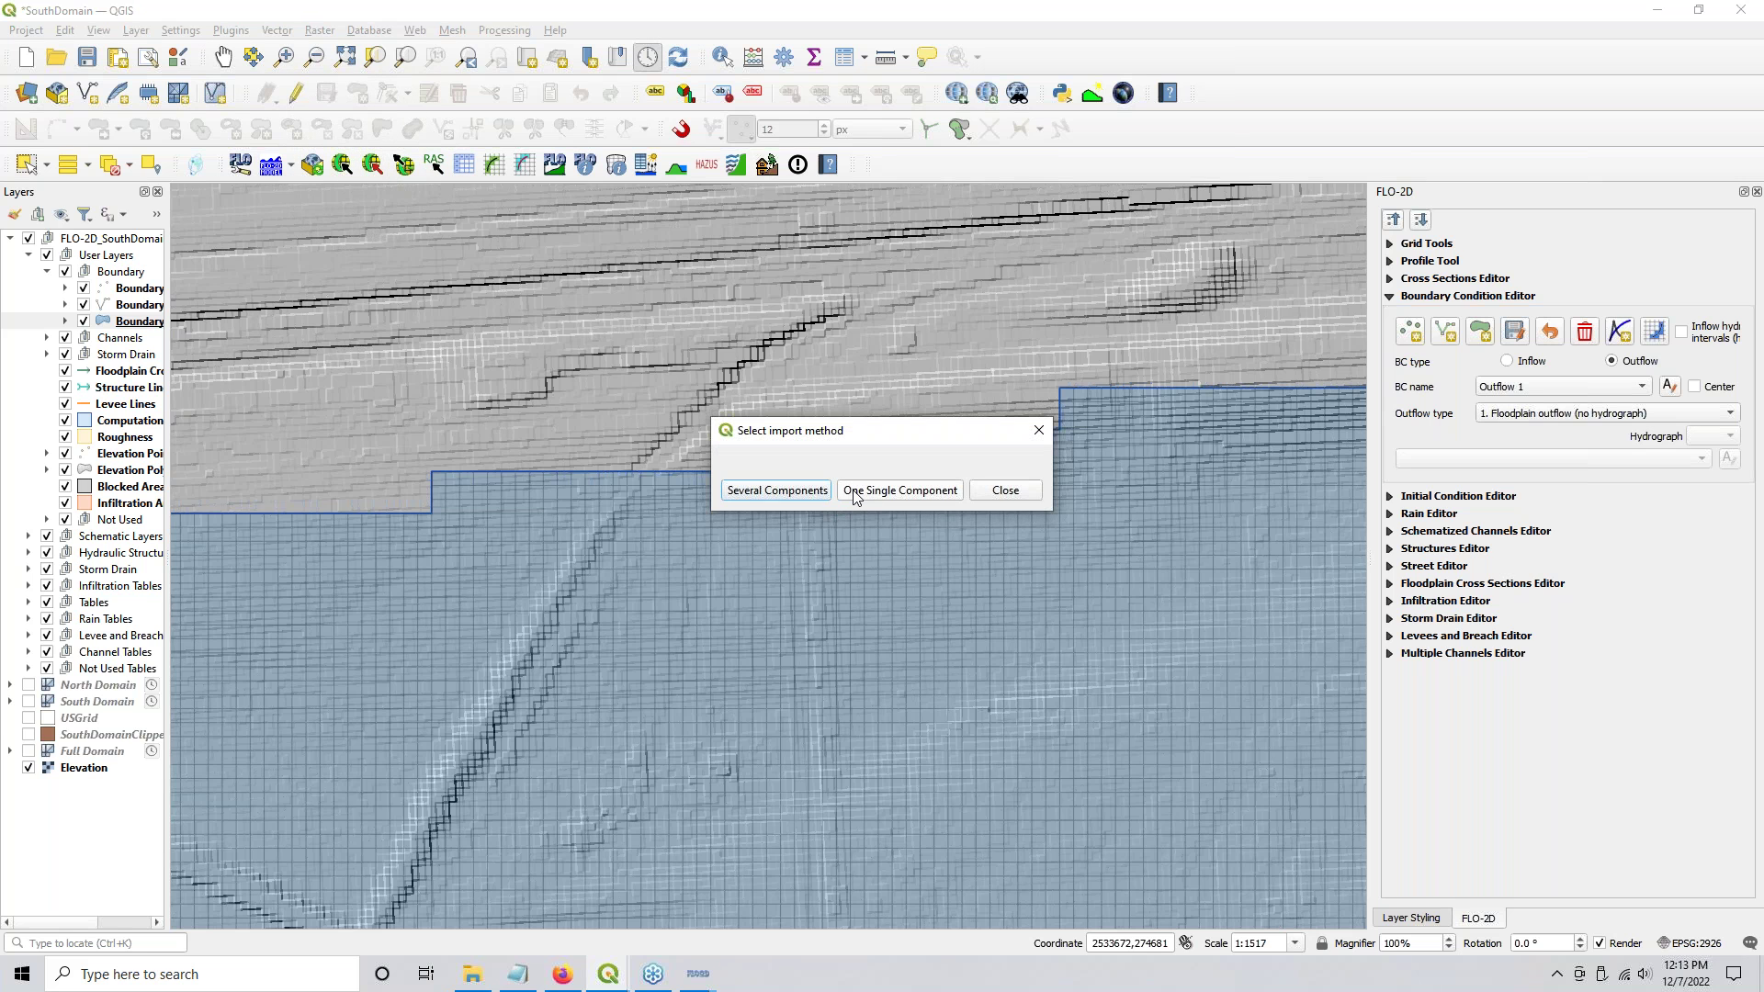
left_click(853, 491)
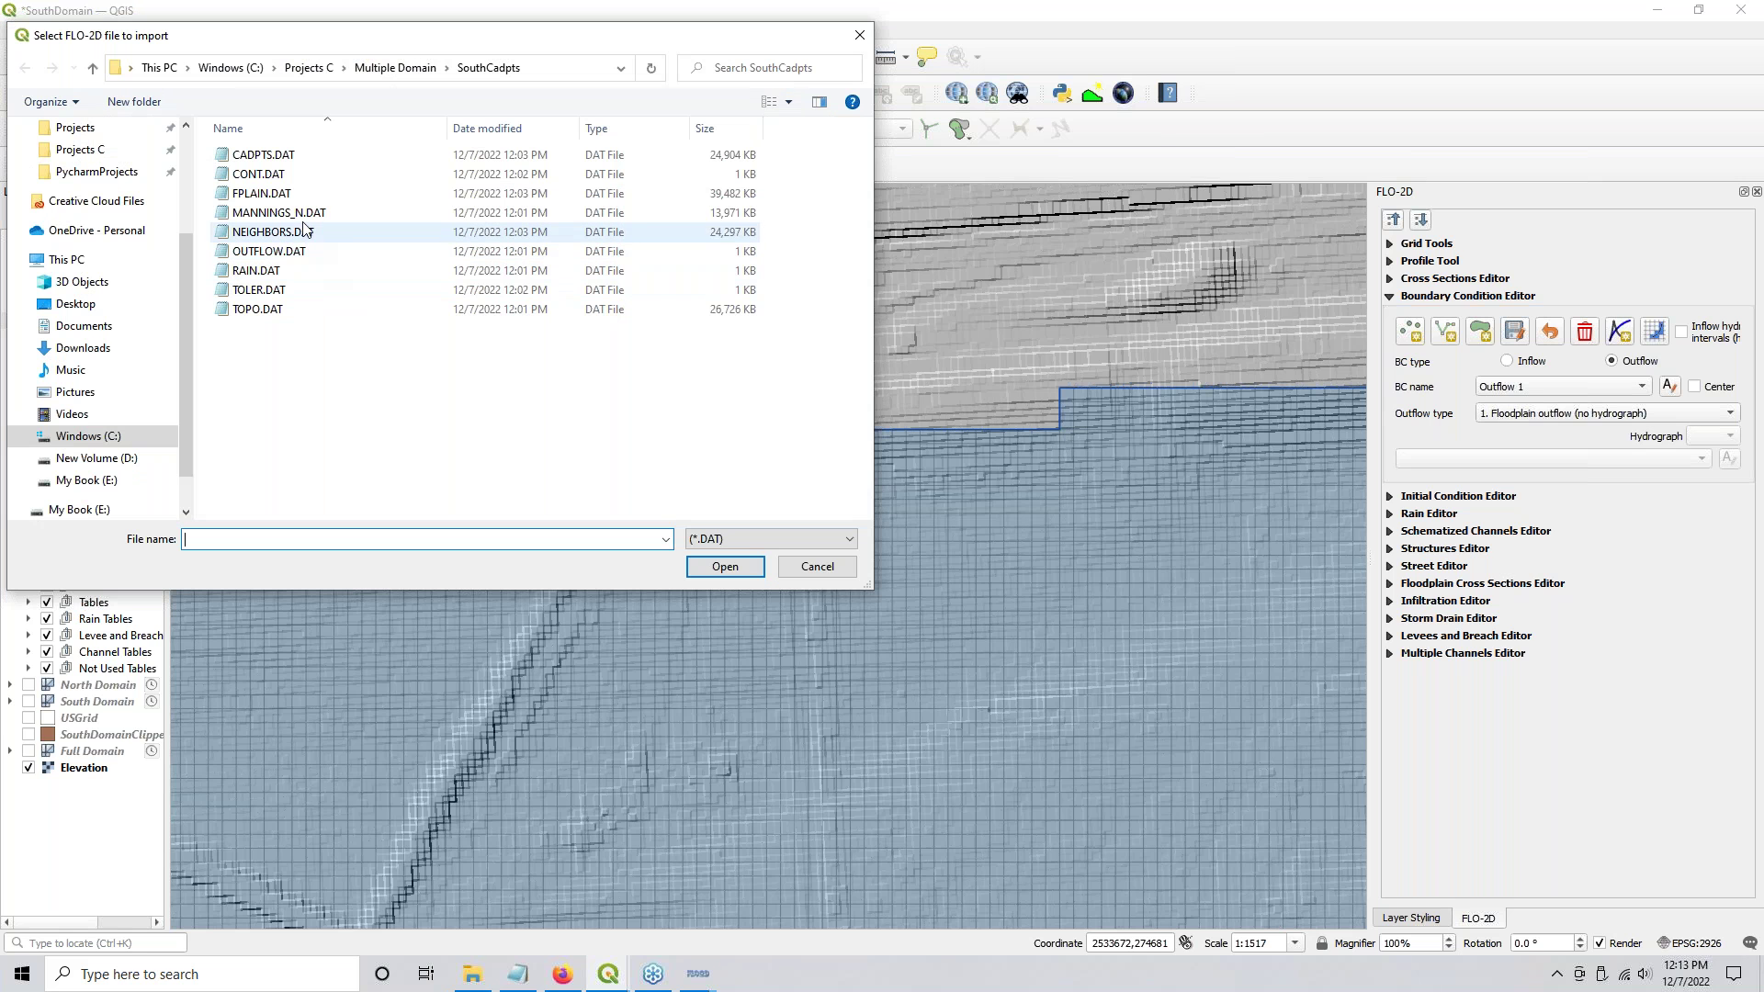
left_click(395, 67)
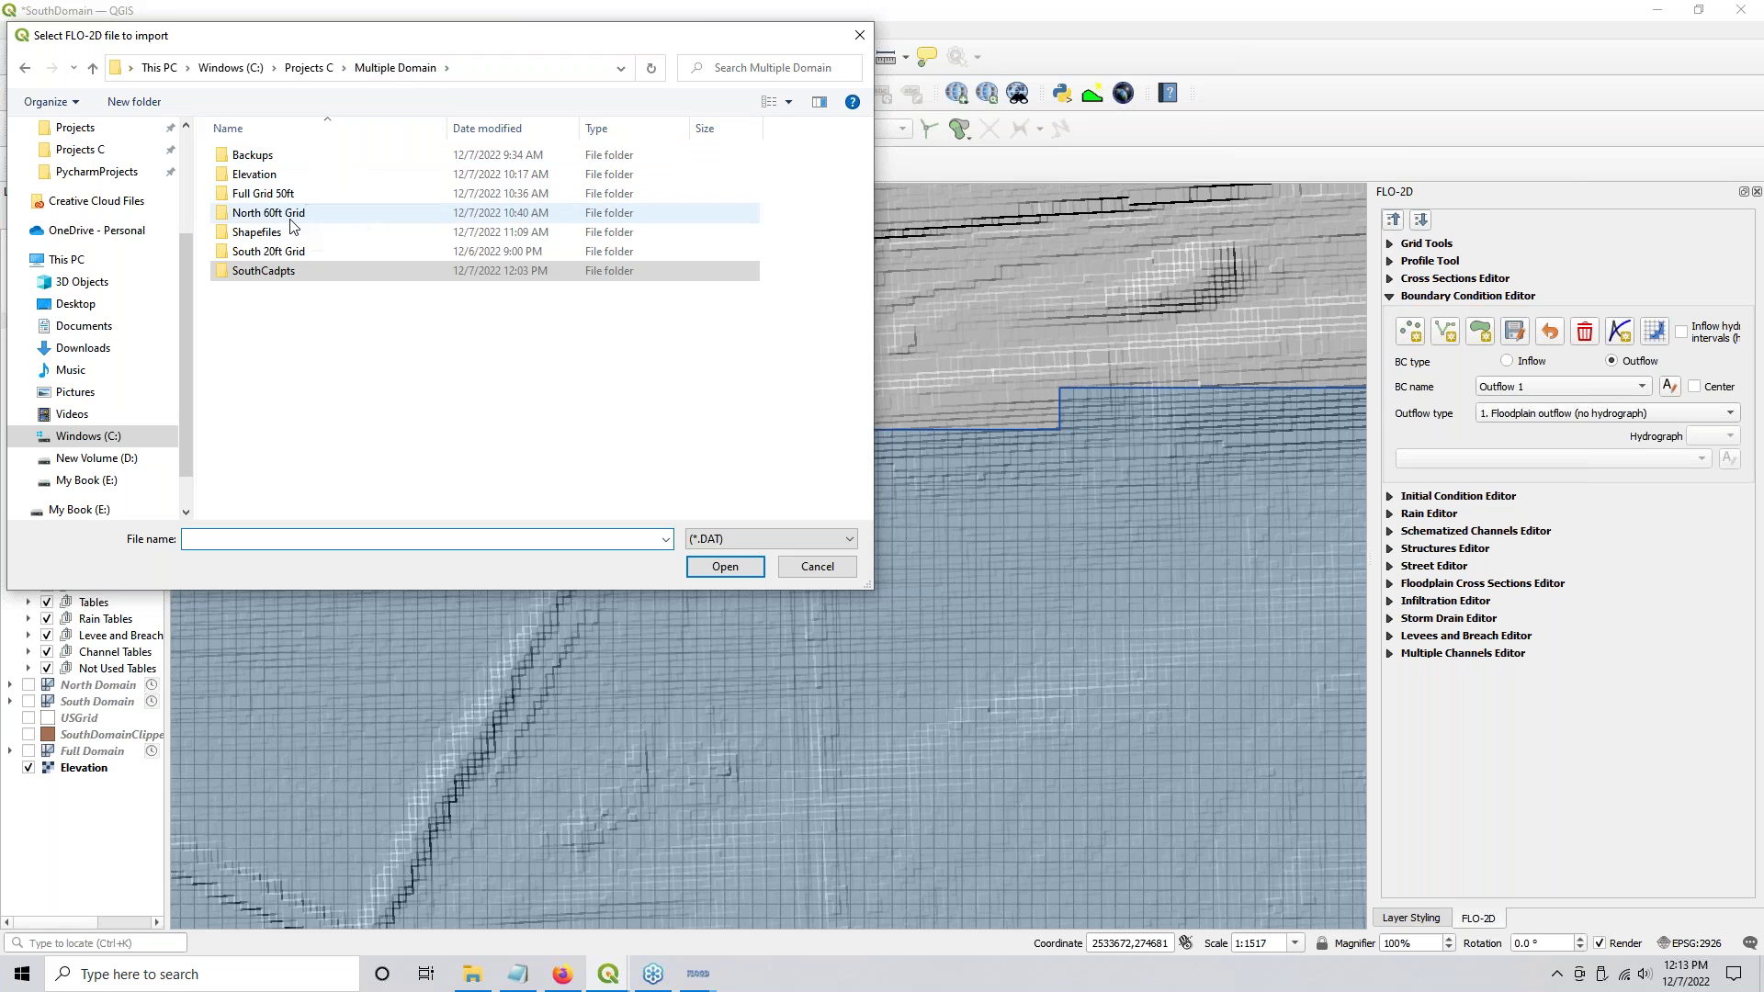
double_click(255, 252)
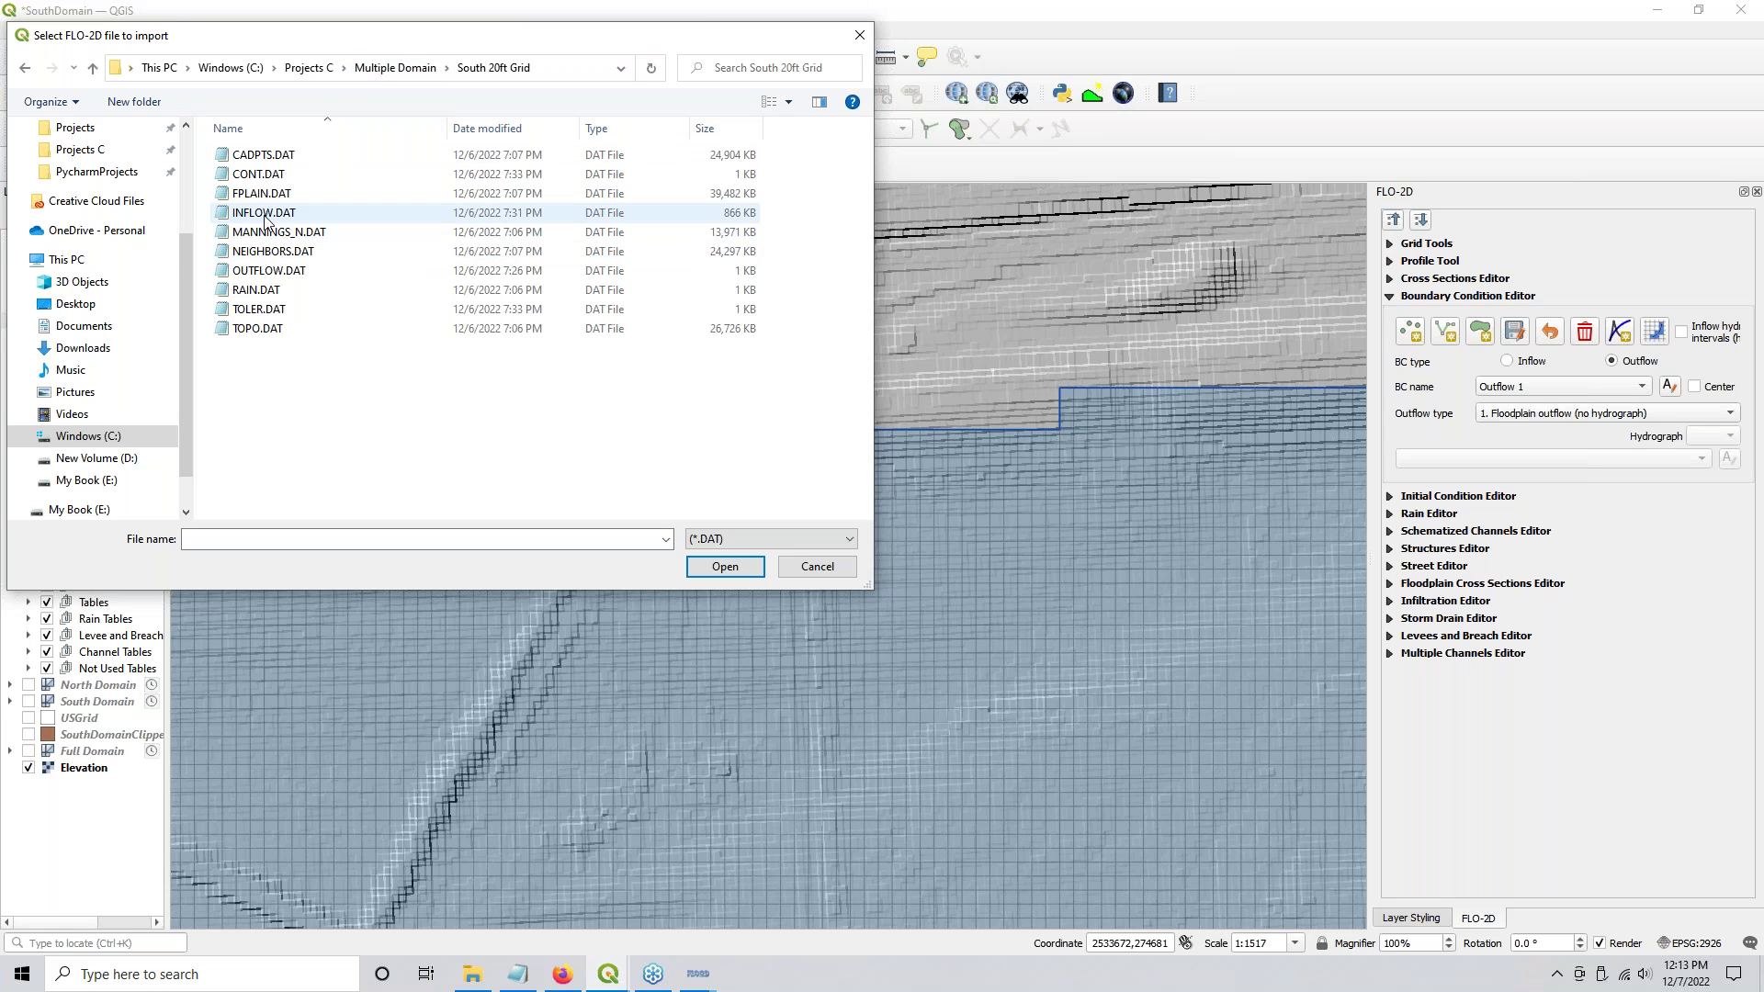
left_click(266, 215)
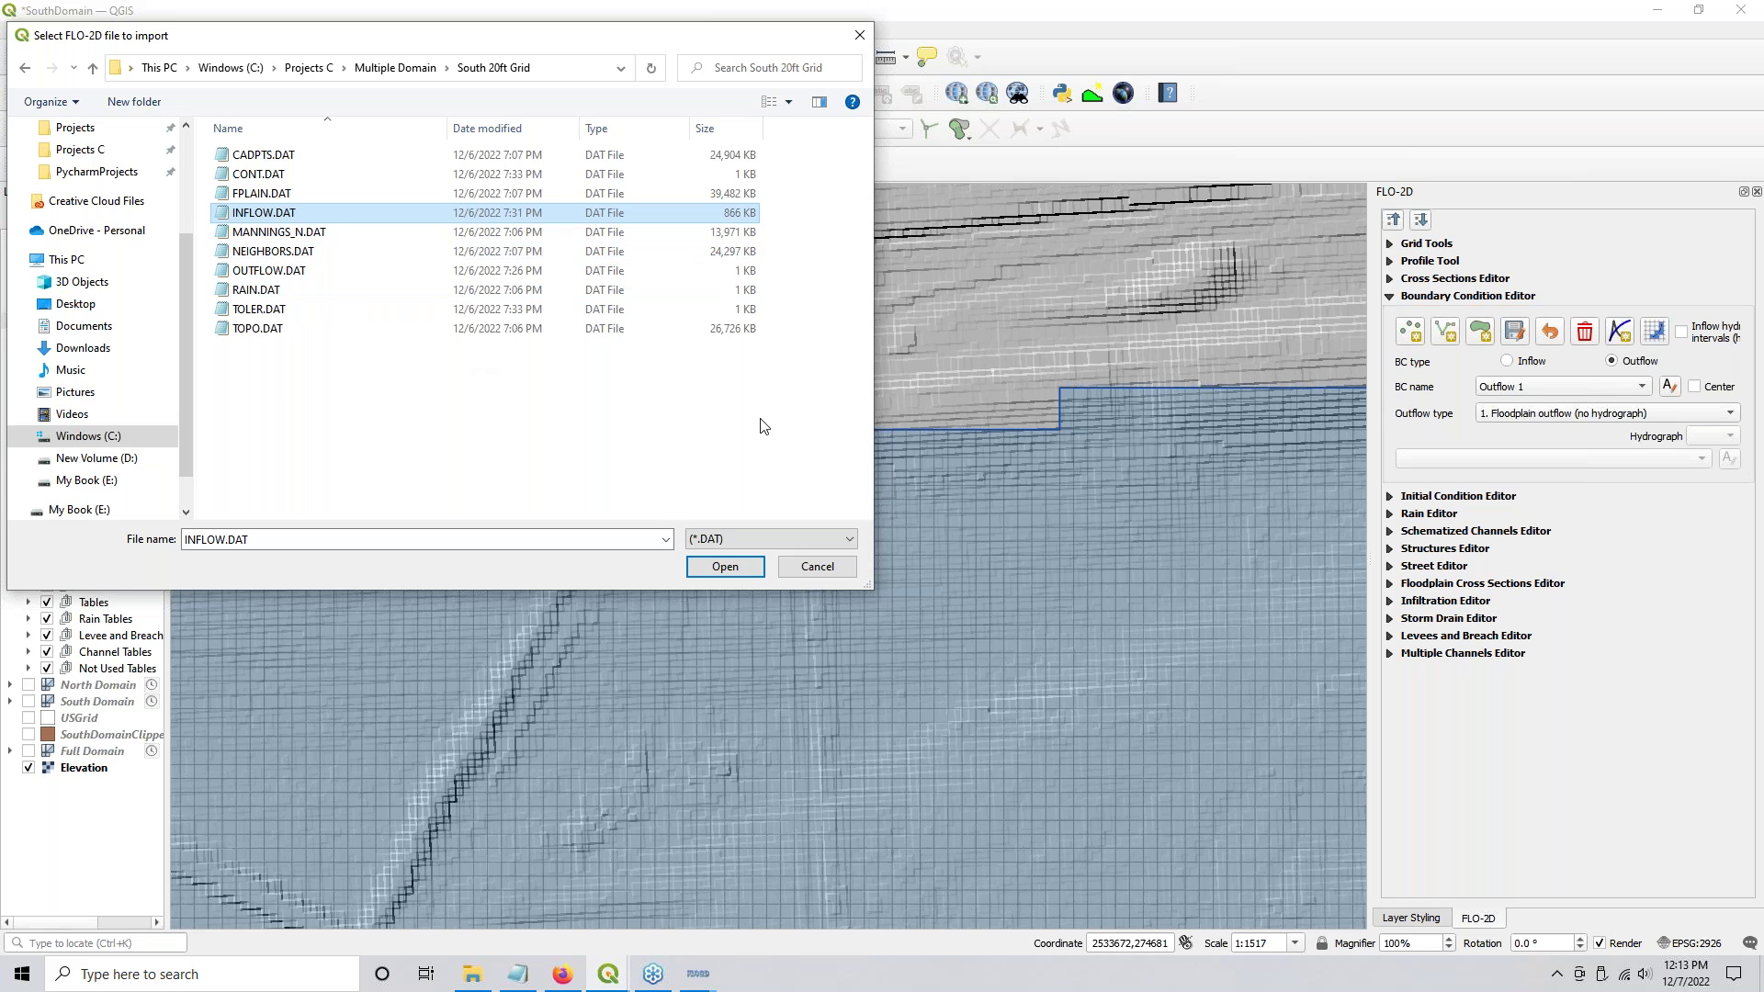
left_click(714, 566)
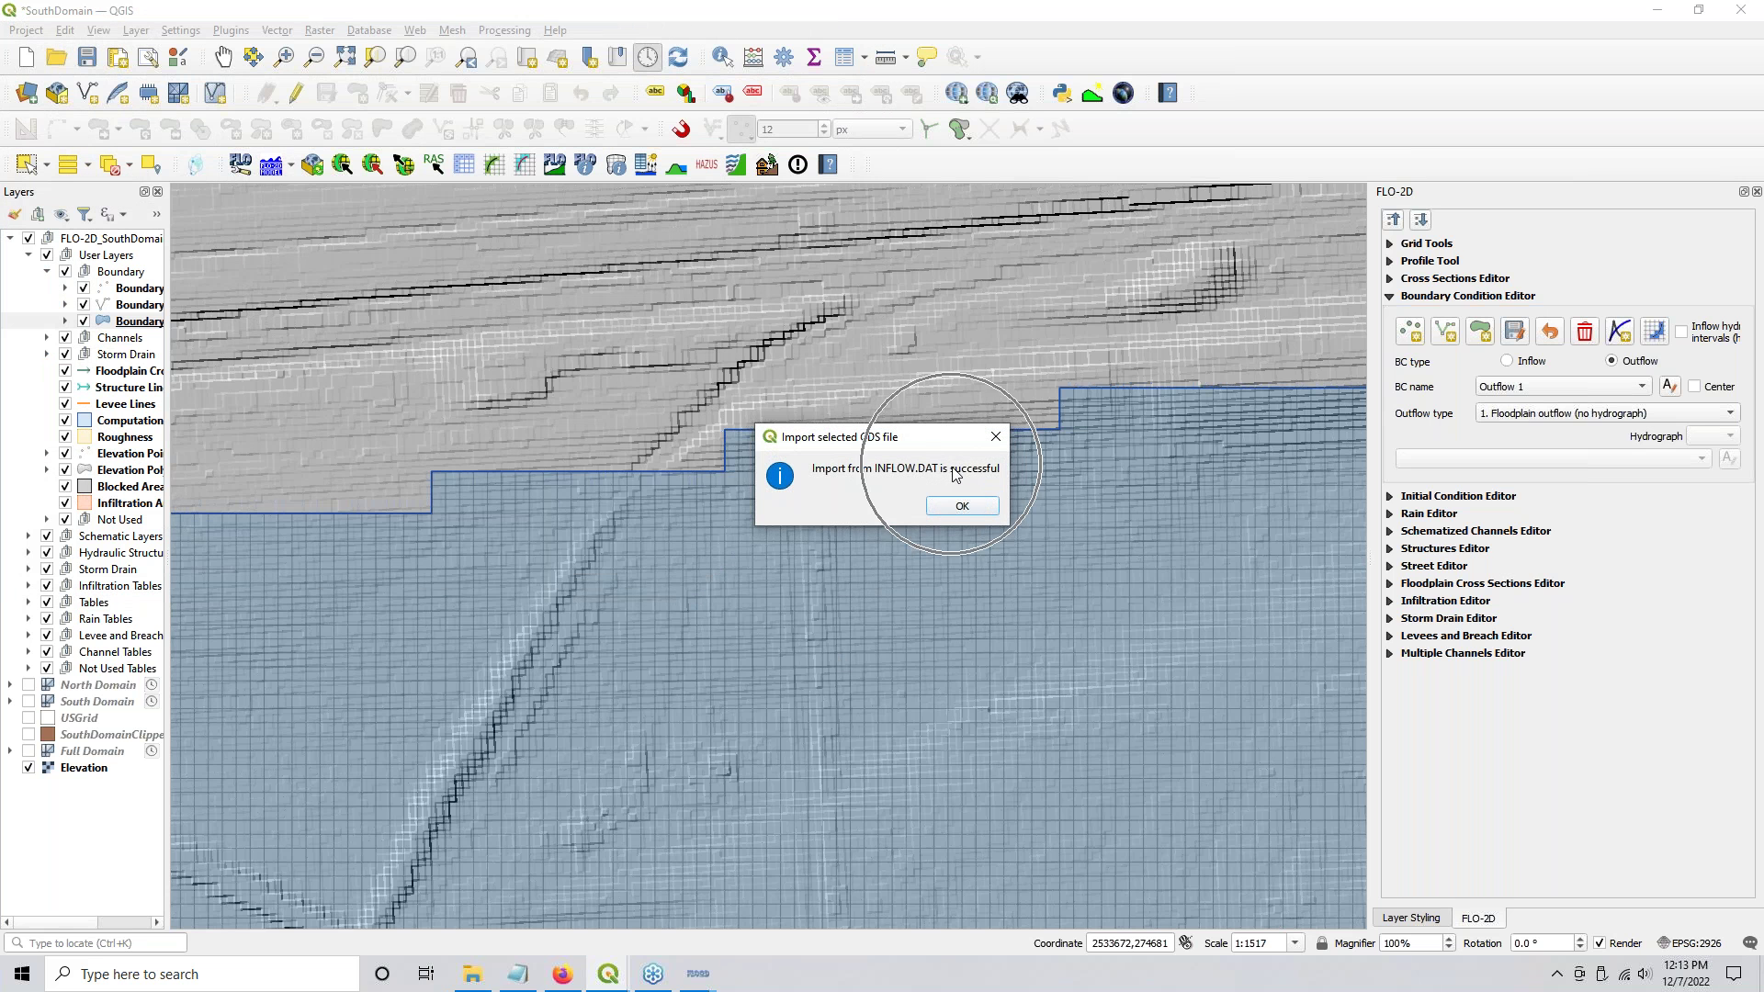
left_click(963, 507)
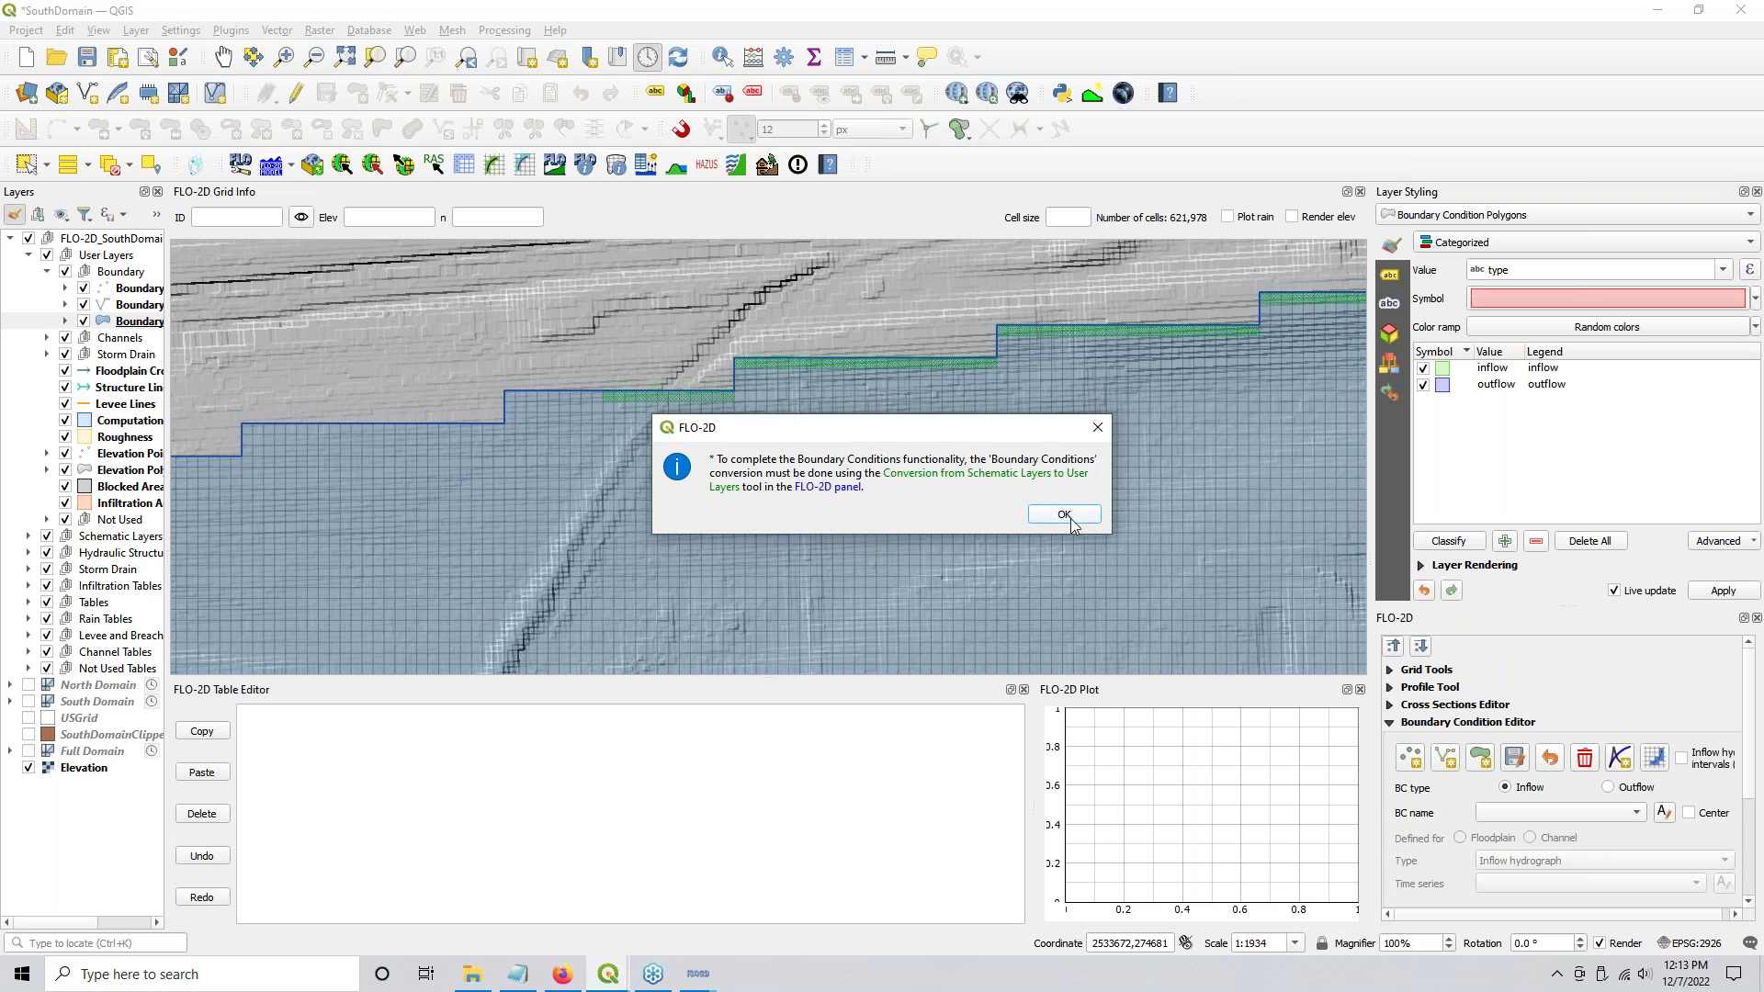
key("ctrl")
left_click(1053, 521)
Step: Examine the imported inflow cells along the south domain's upper boundary and close the Layer Styling panel
scroll(698, 358, "up", 2)
scroll(703, 372, "down", 2)
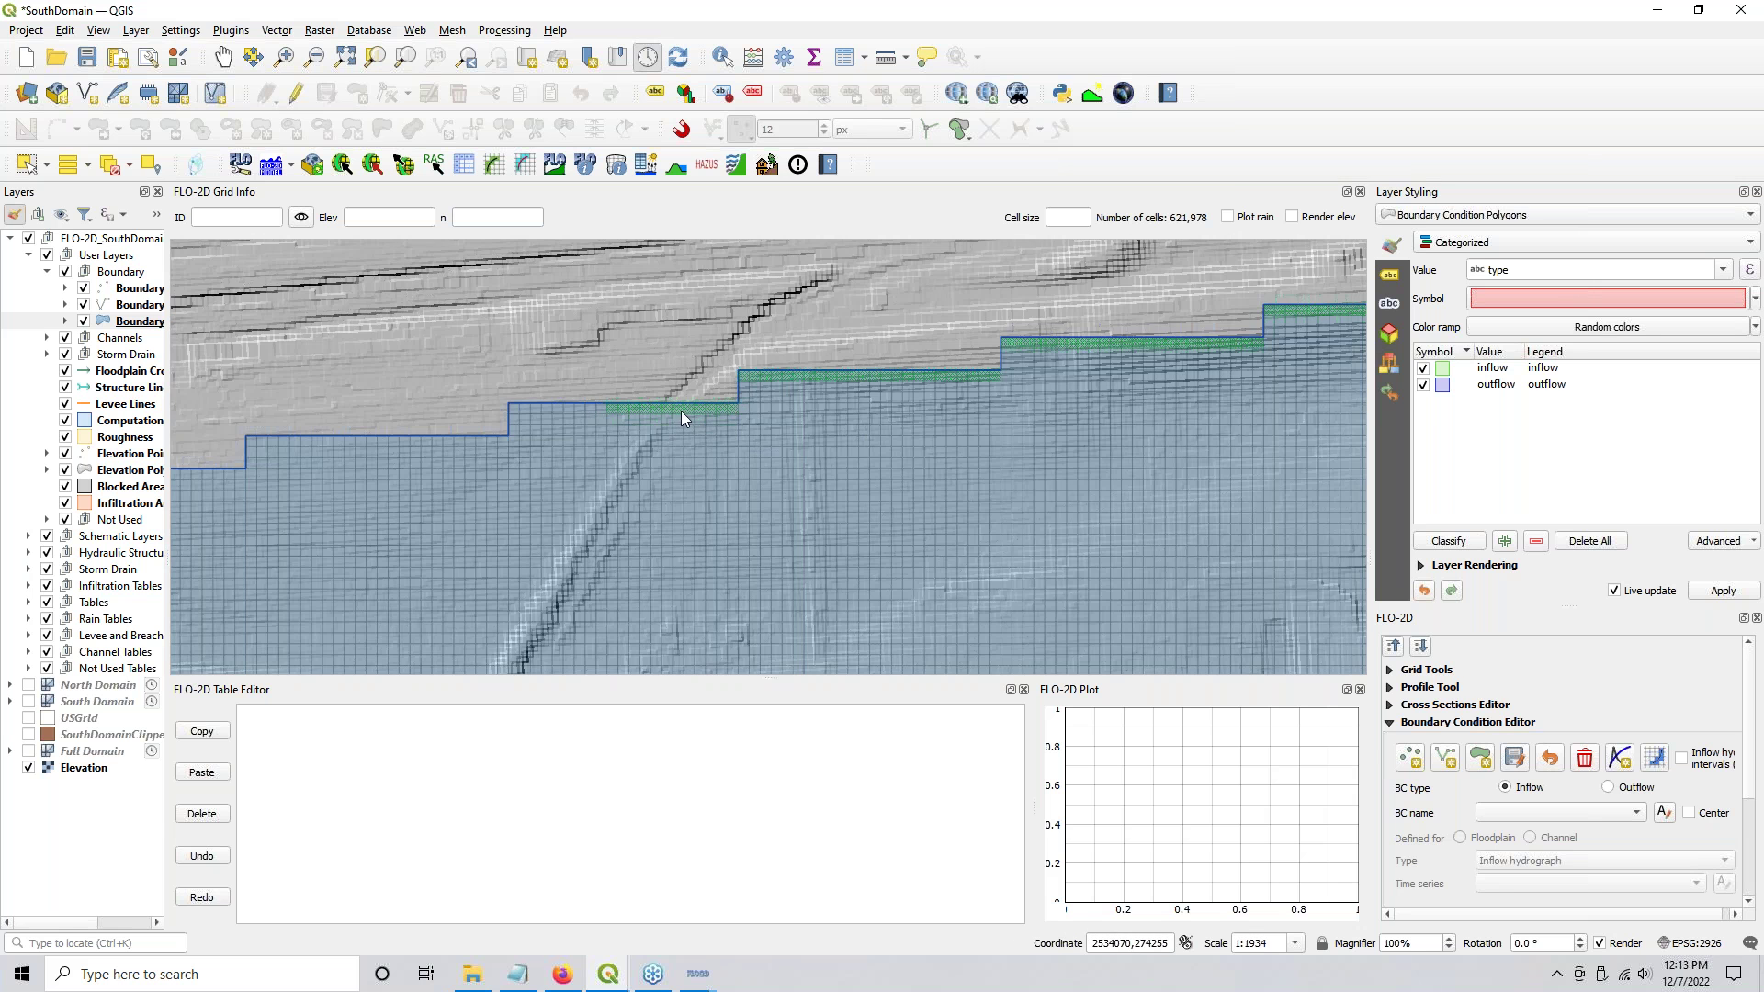
scroll(623, 418, "up", 1)
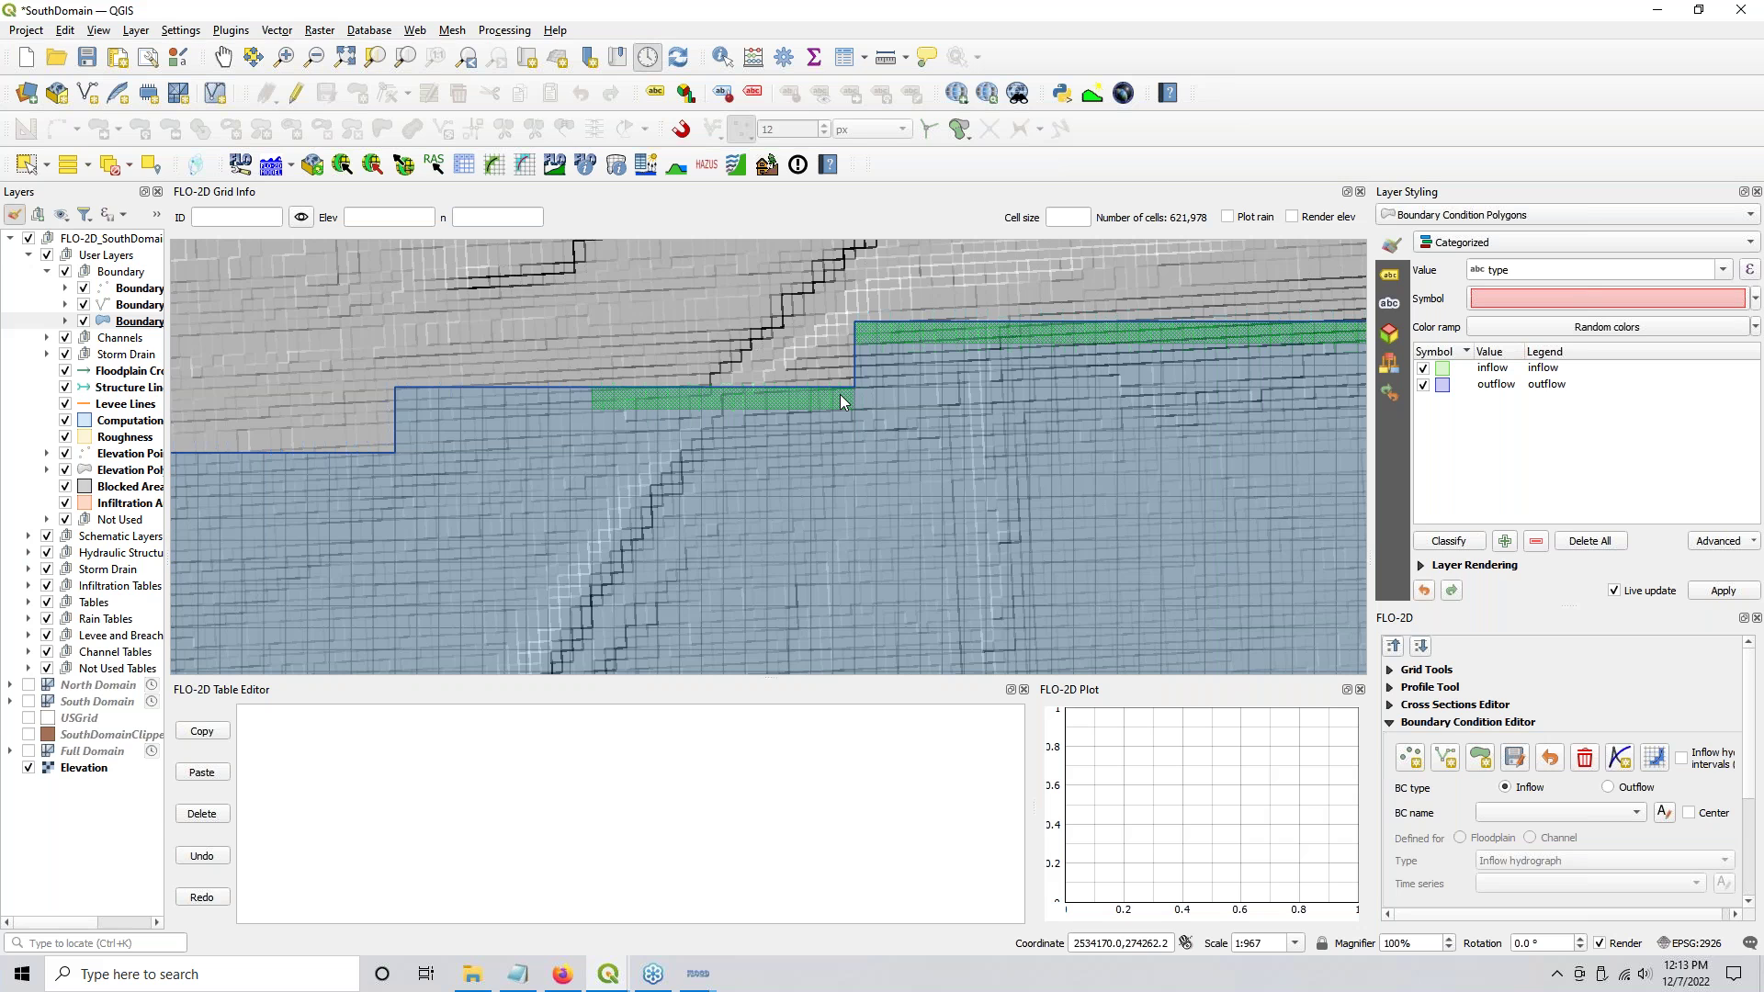
left_click(1757, 192)
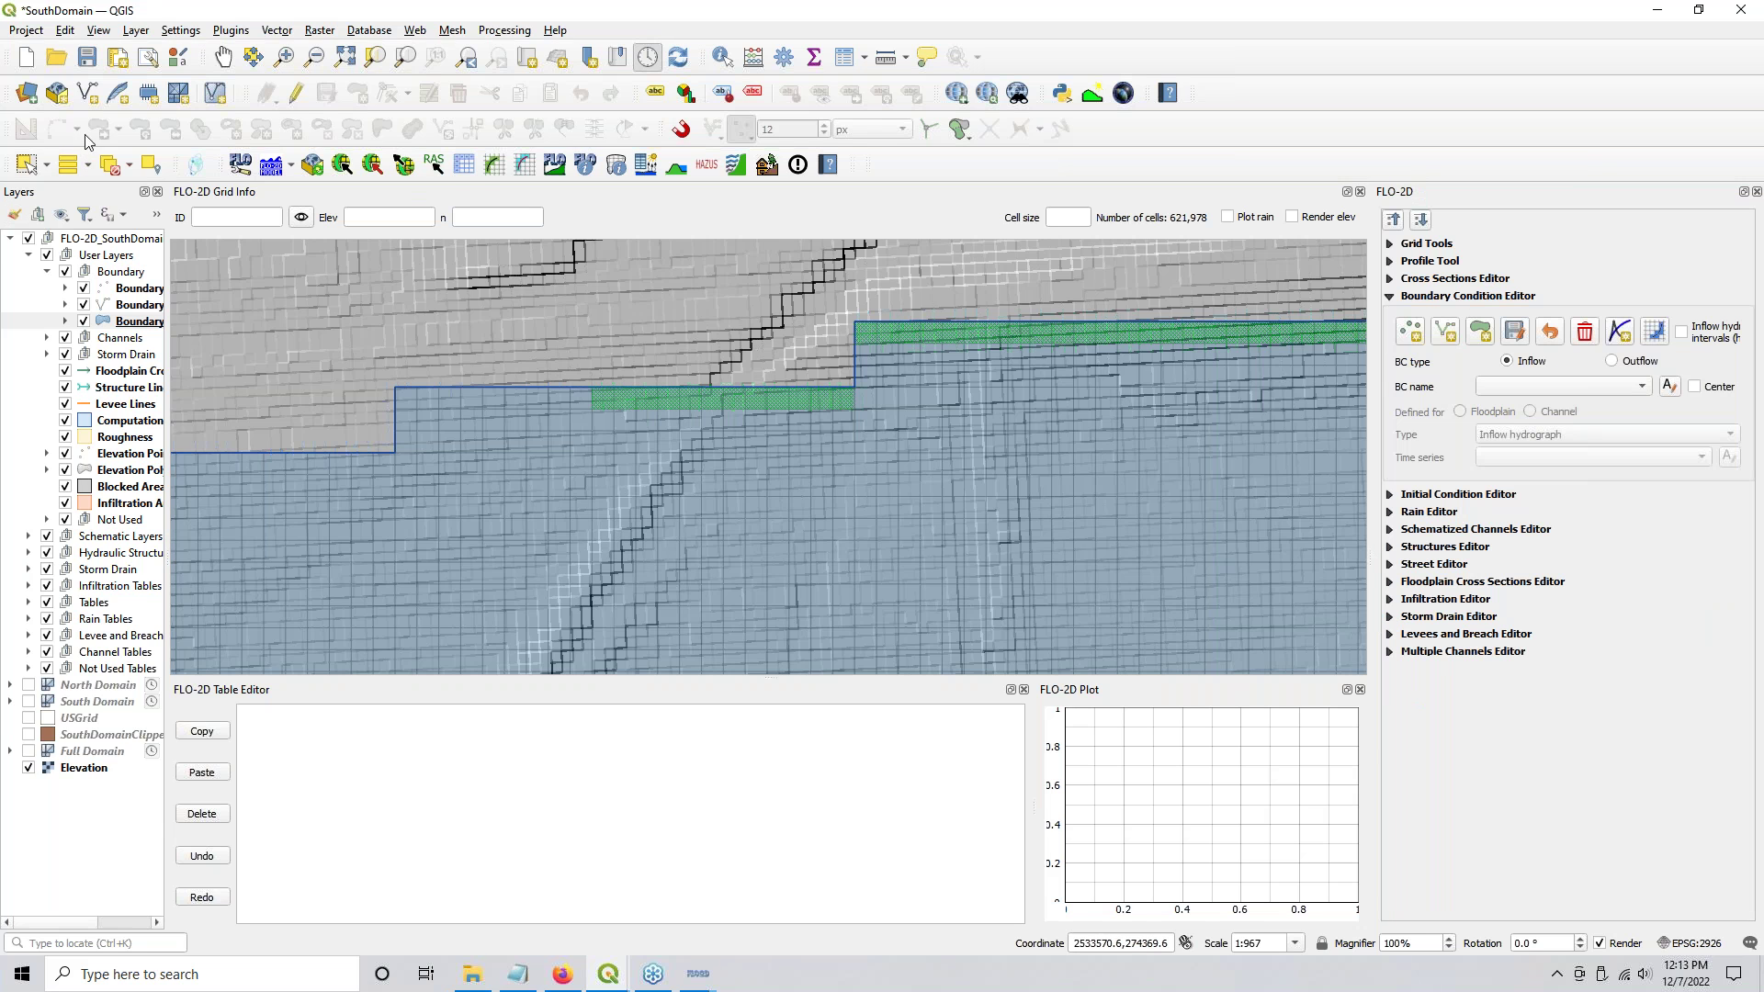
left_click(491, 167)
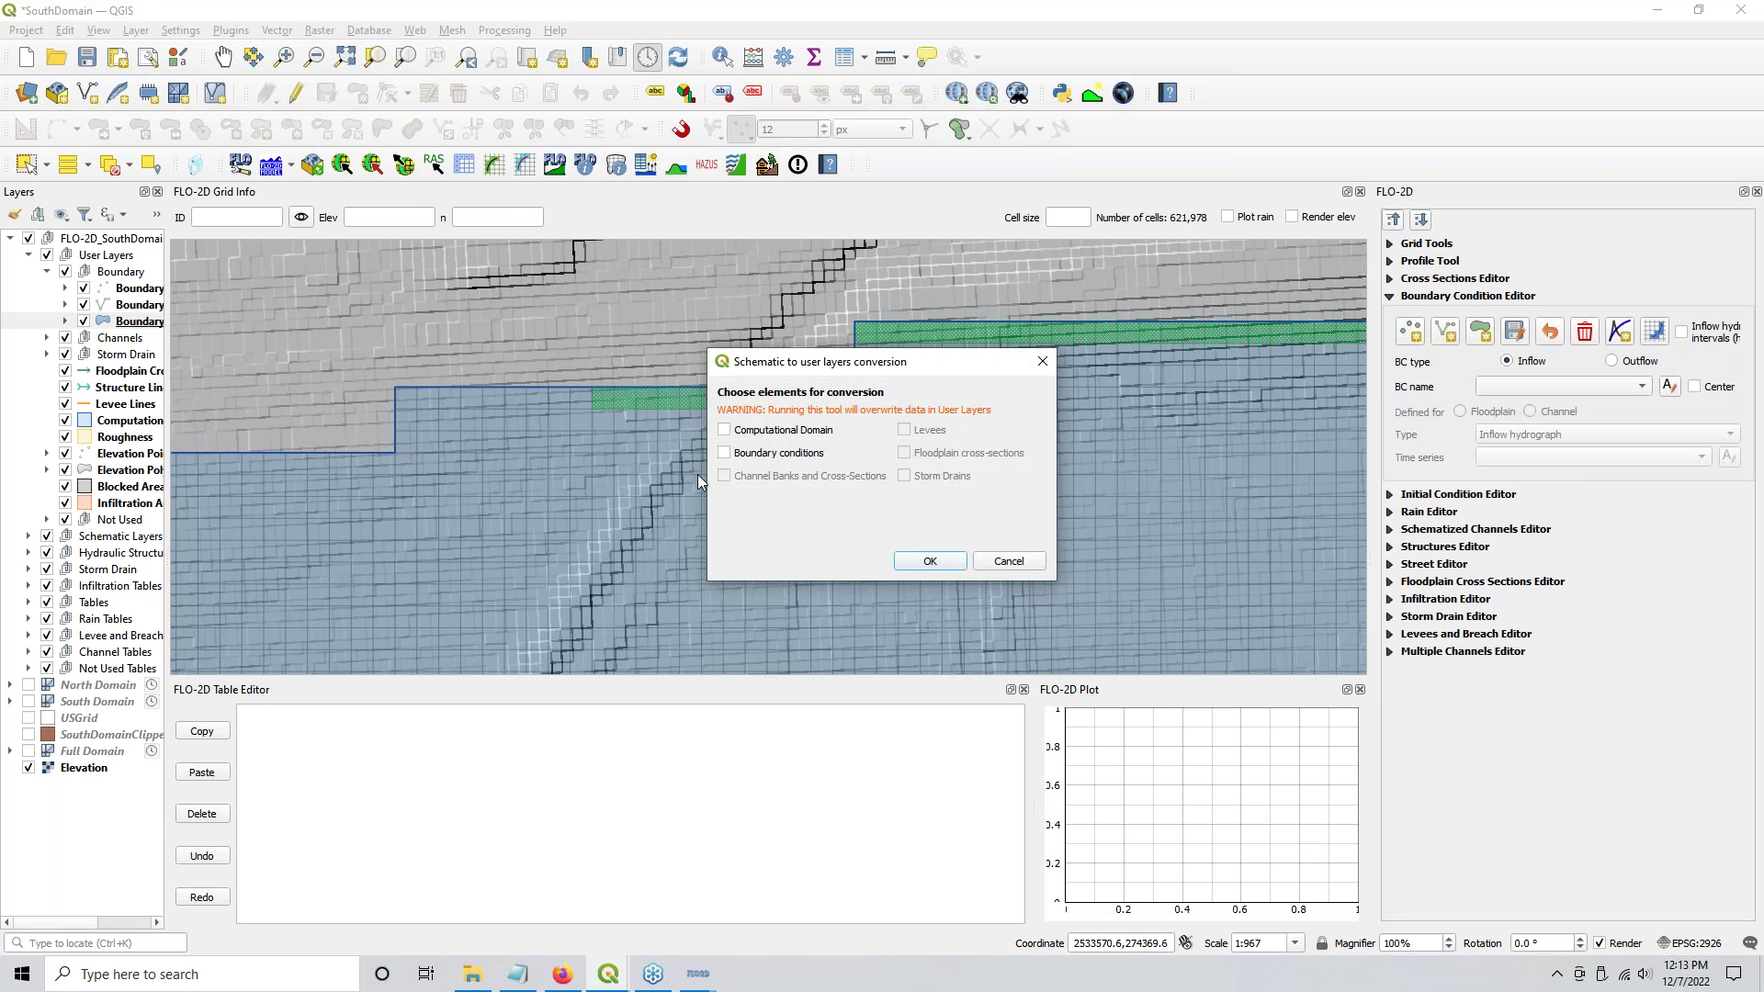
left_click(744, 459)
left_click(1518, 388)
left_click(1008, 561)
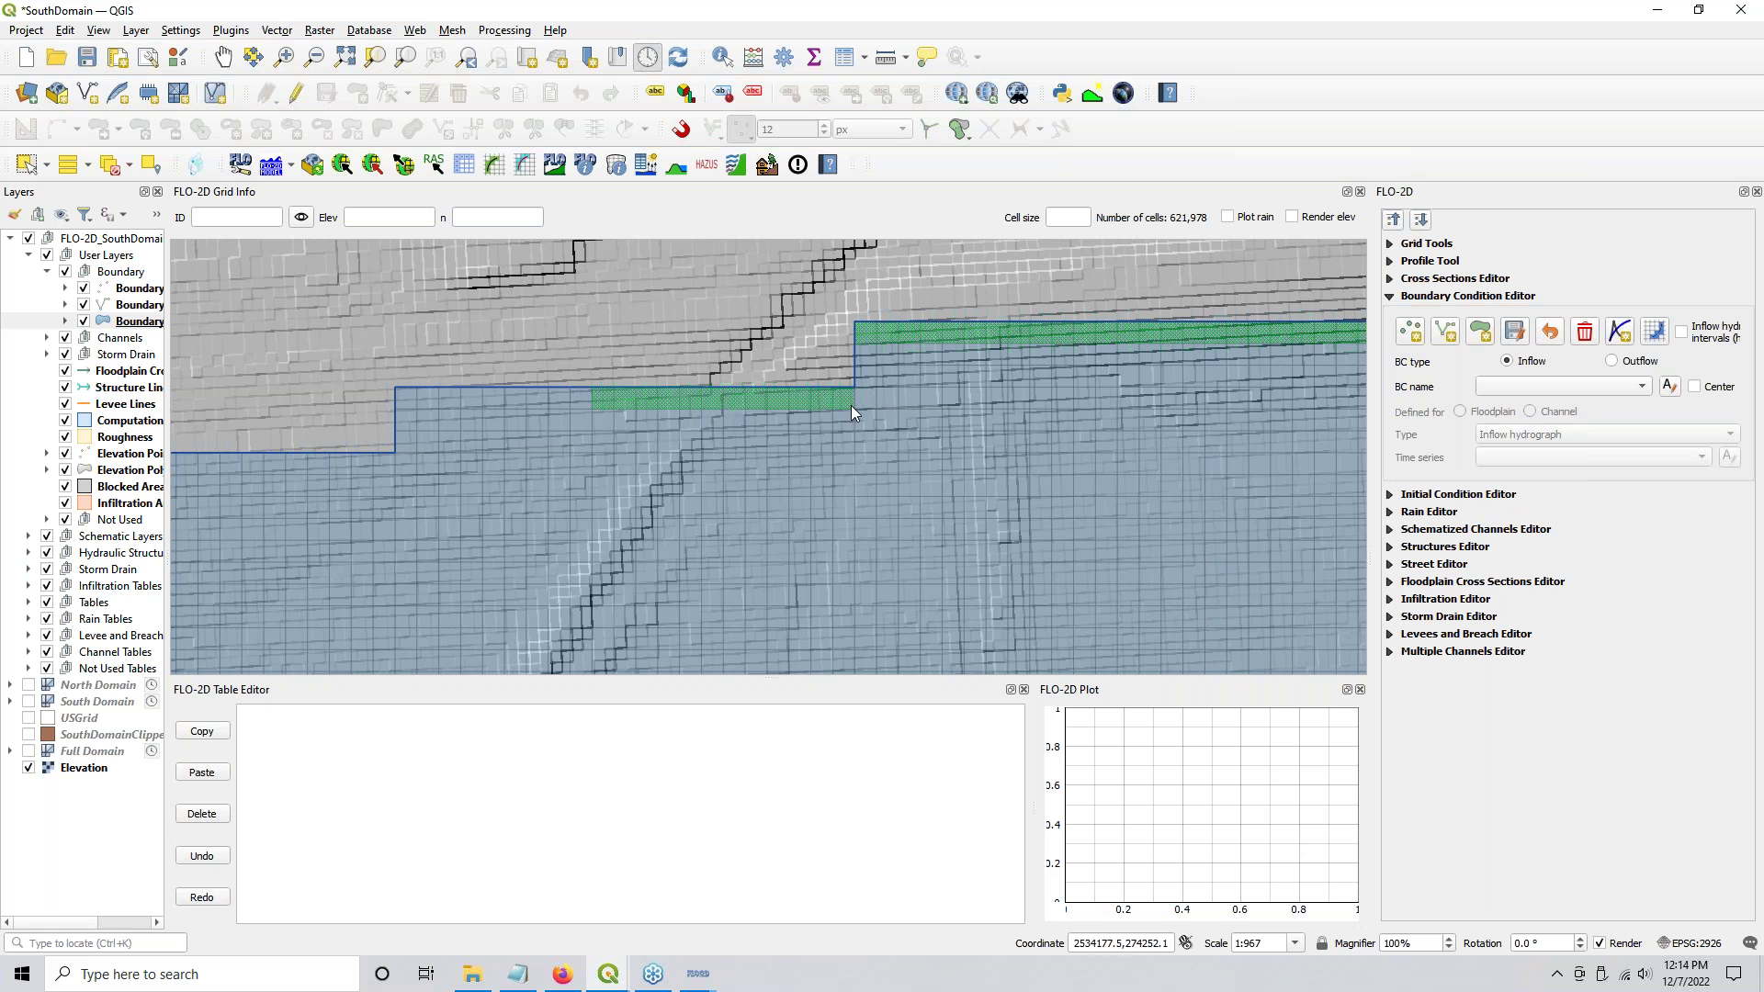
Step: Hide the Elevation layer so only the domain boundary and inflow cells are displayed
scroll(849, 406, "down", 2)
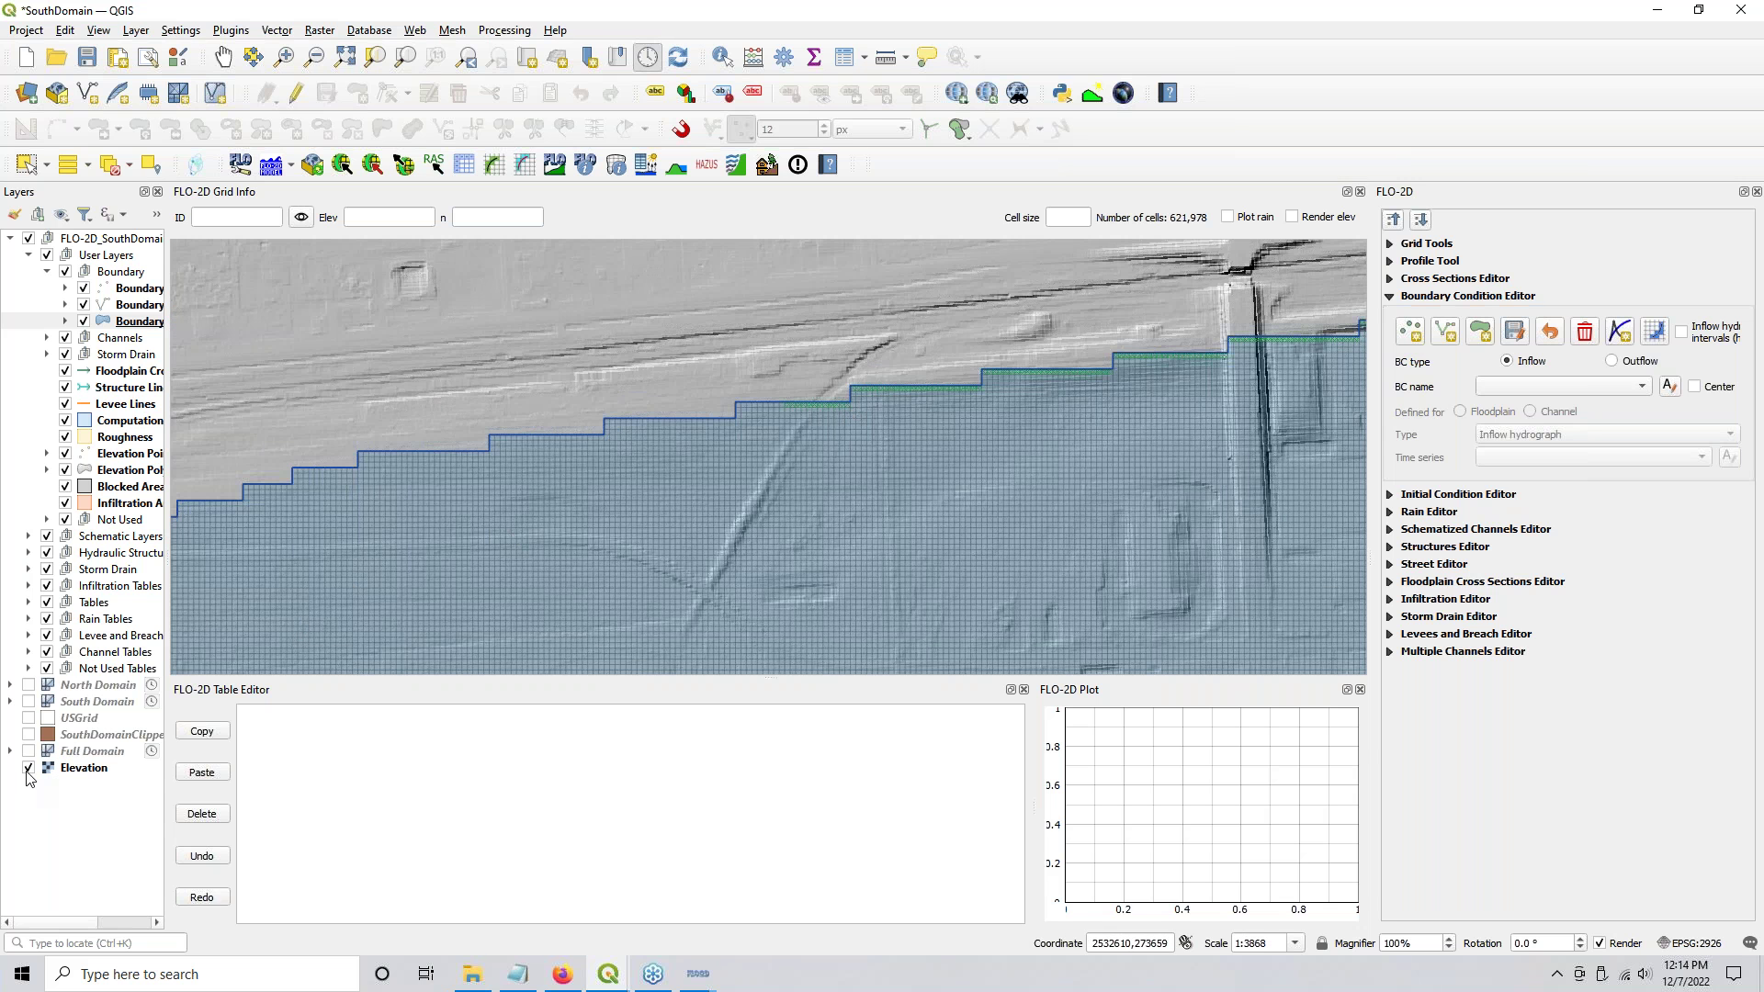
left_click(28, 769)
scroll(788, 464, "down", 1)
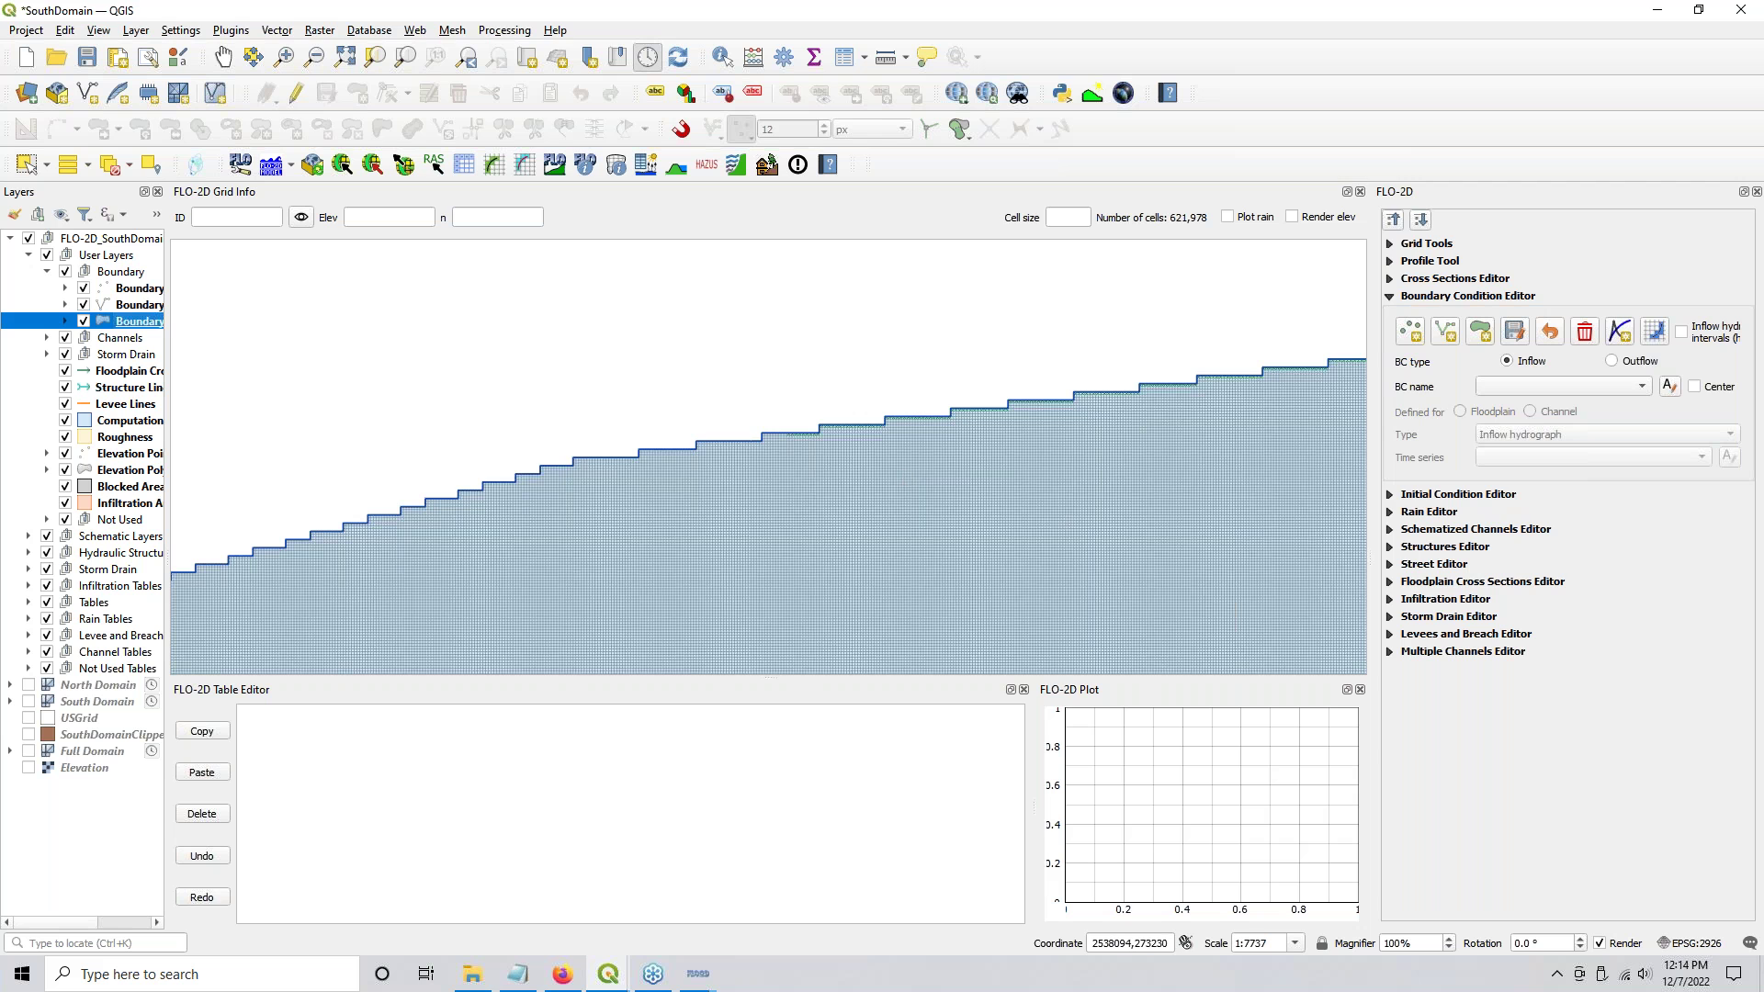
Step: Review the simulation times and inflow and outflow volumes in SUMMARY.OUT from the South 20ft Grid folder, and return to QGIS
left_click(472, 974)
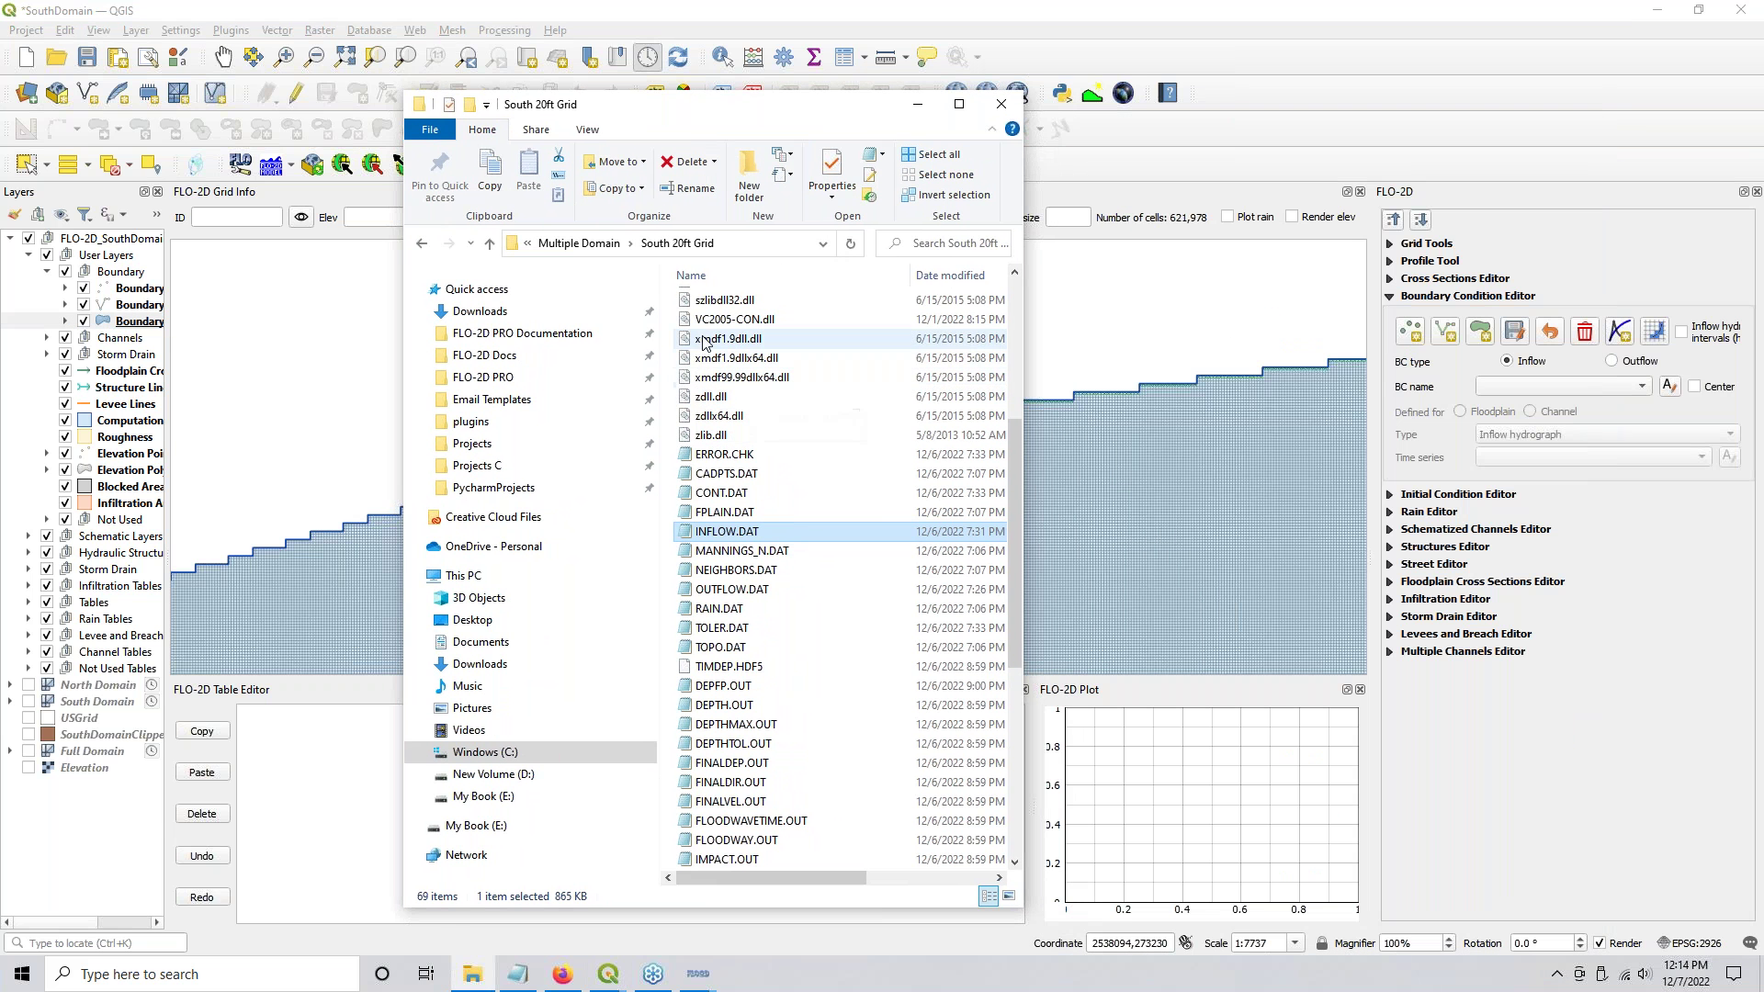
key("ctrl")
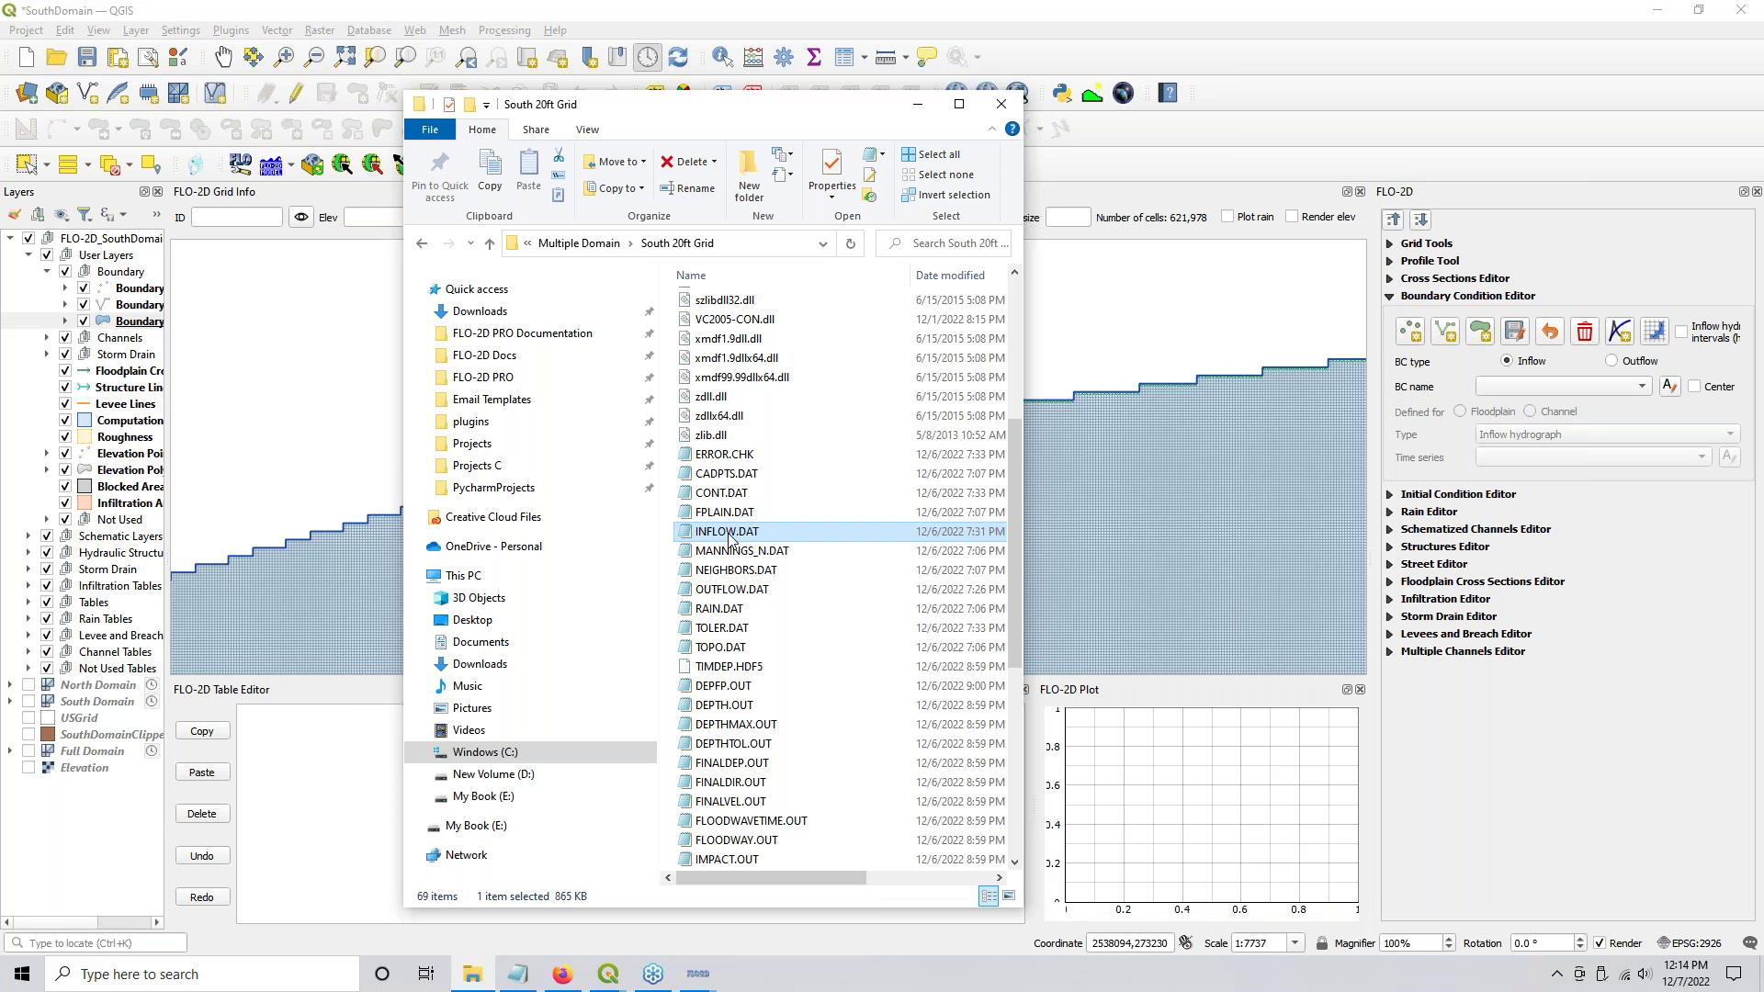
left_click(746, 713)
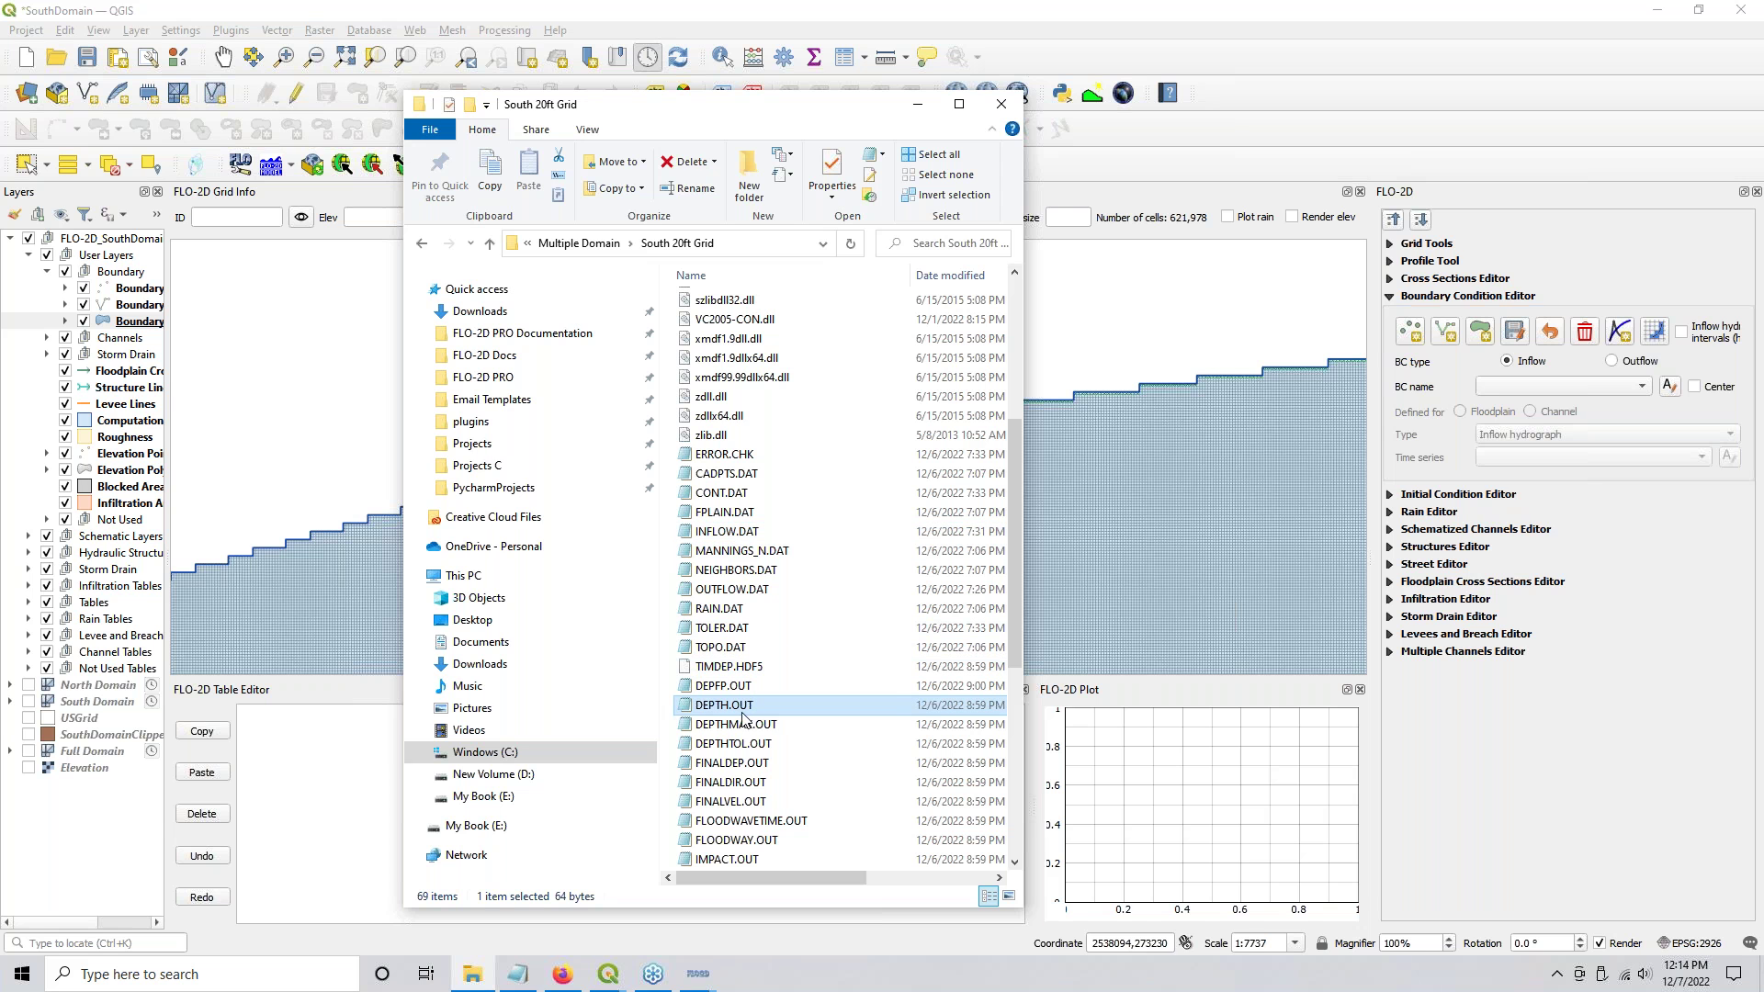
scroll(739, 726, "down", 4)
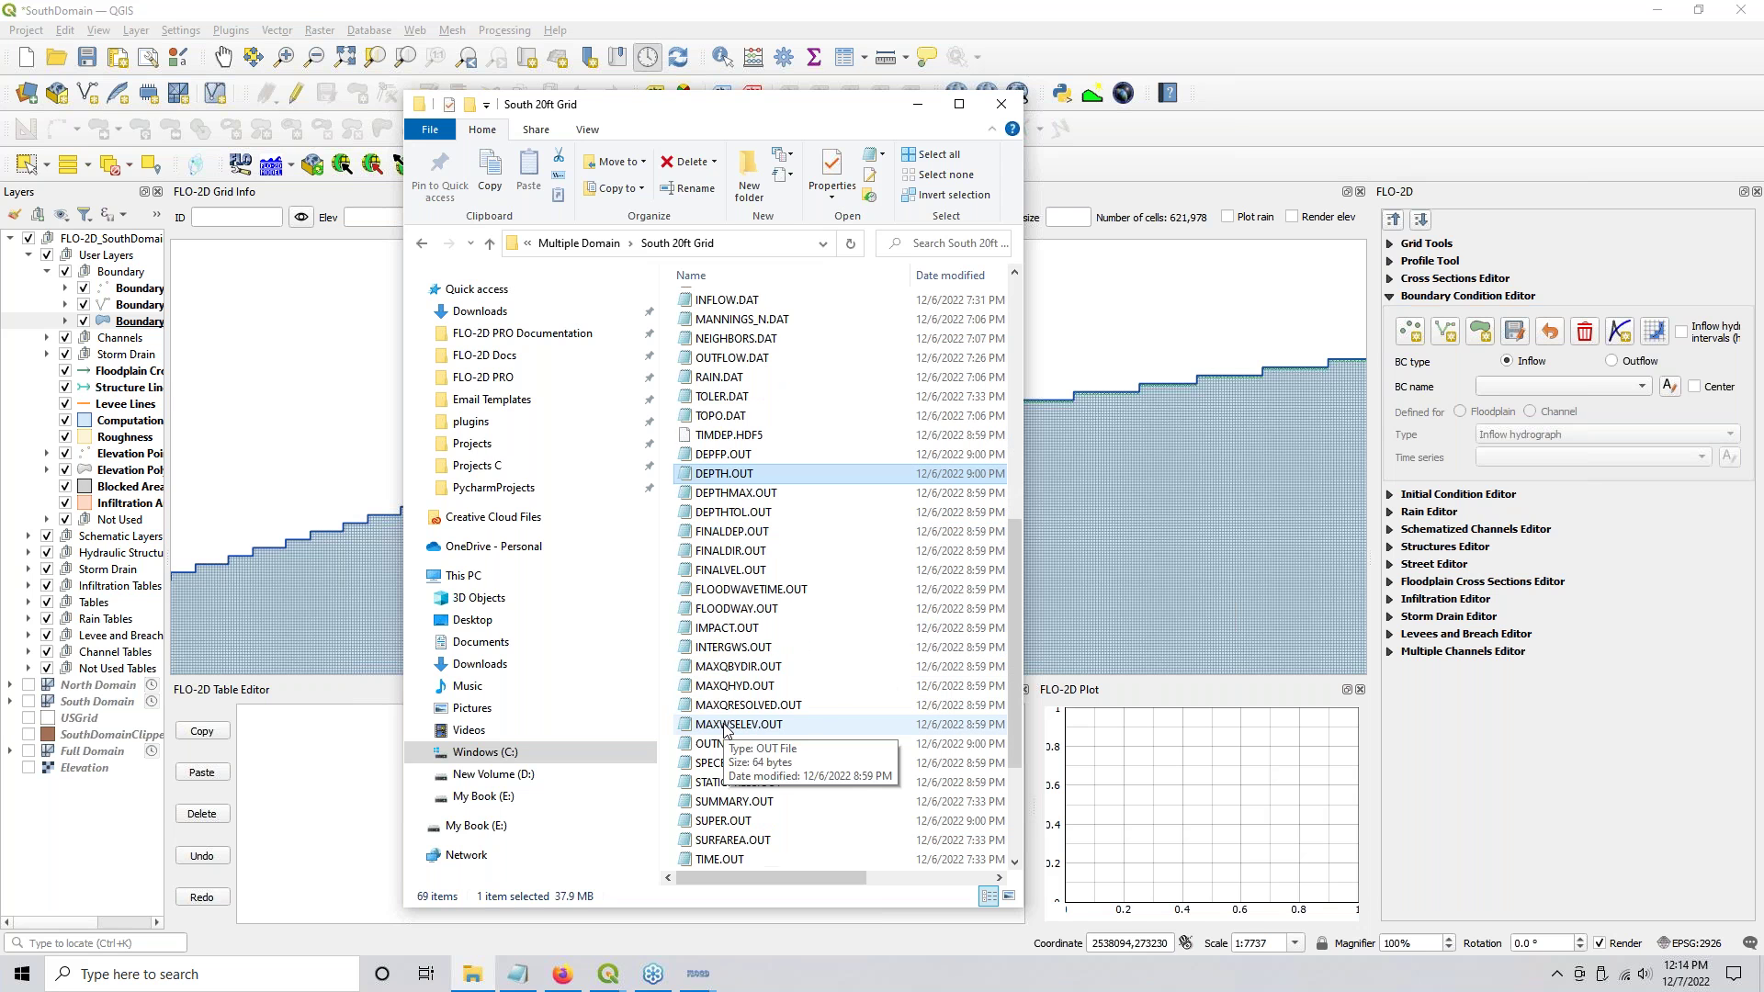
double_click(733, 802)
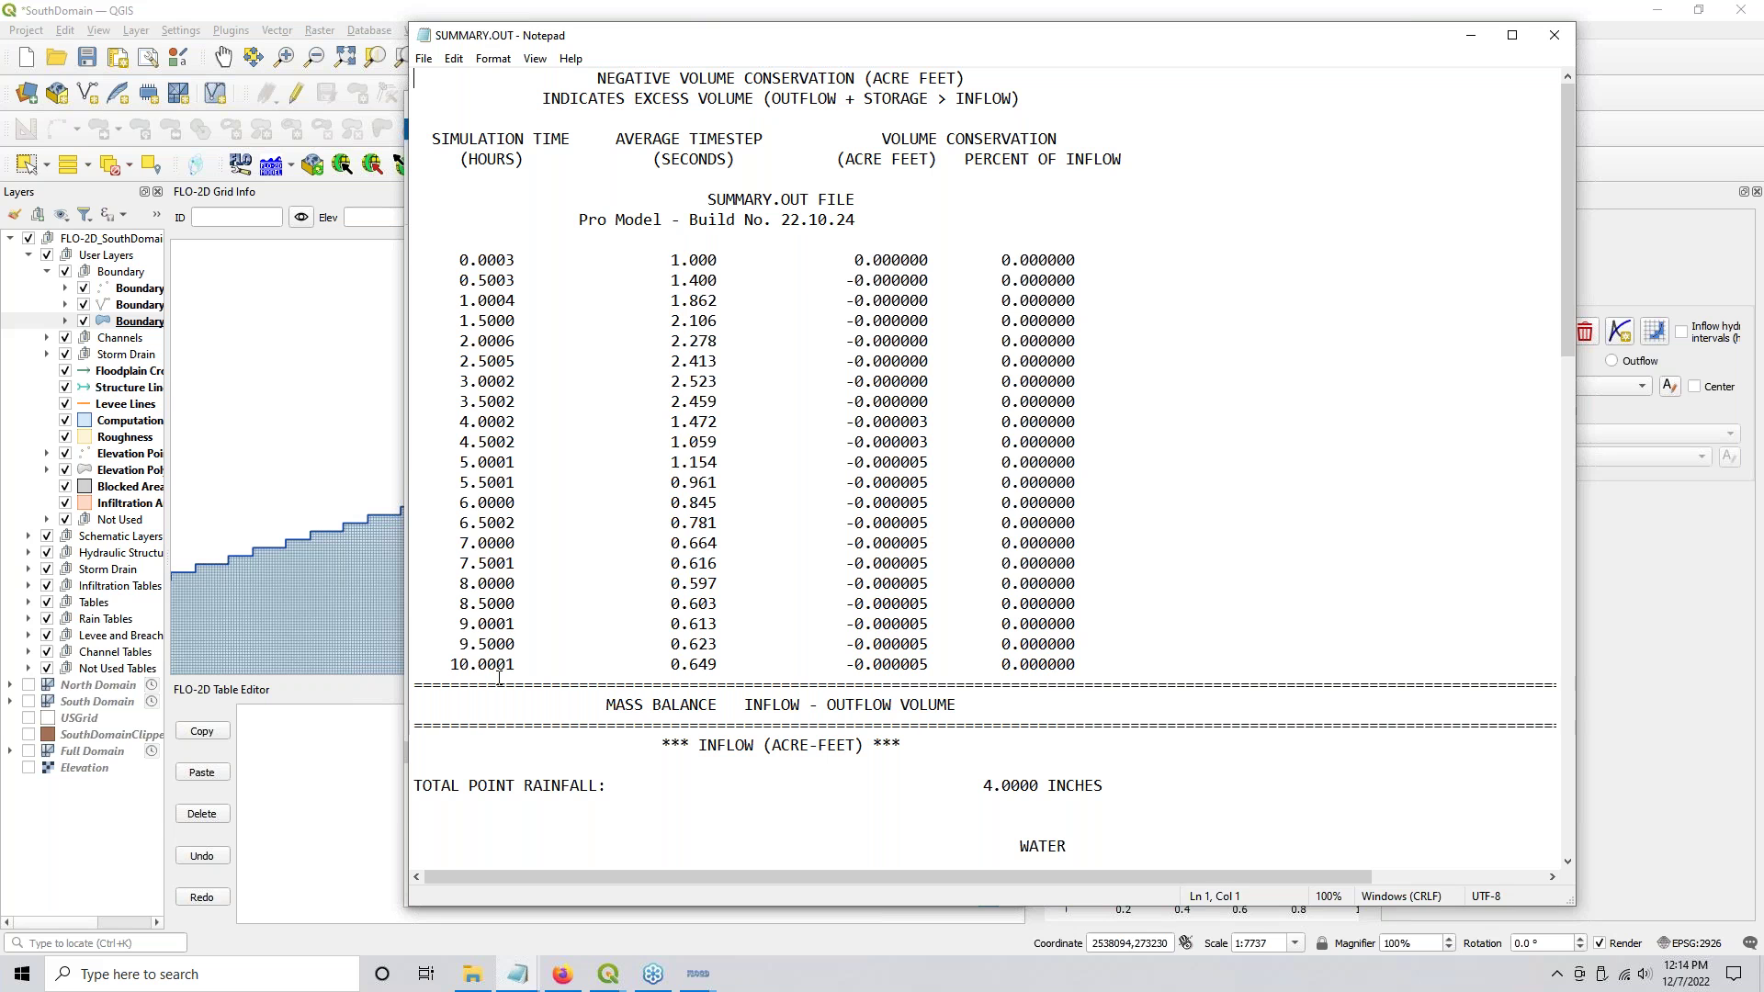
double_click(499, 671)
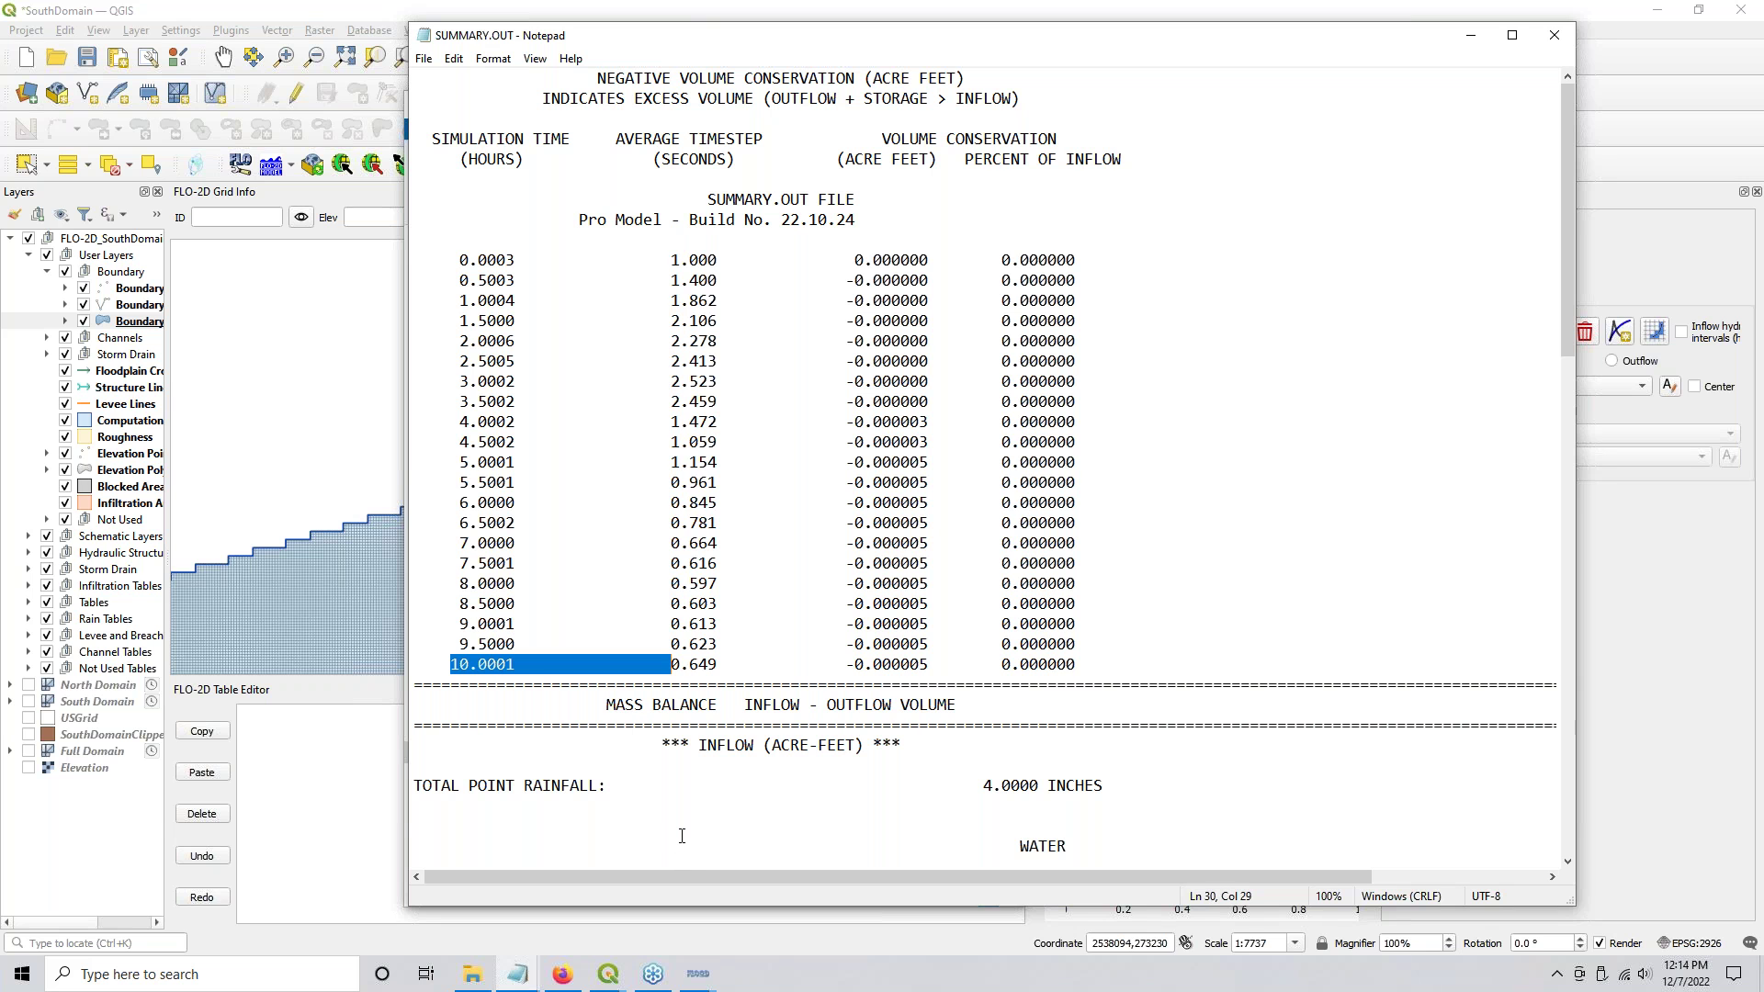
scroll(676, 843, "down", 8)
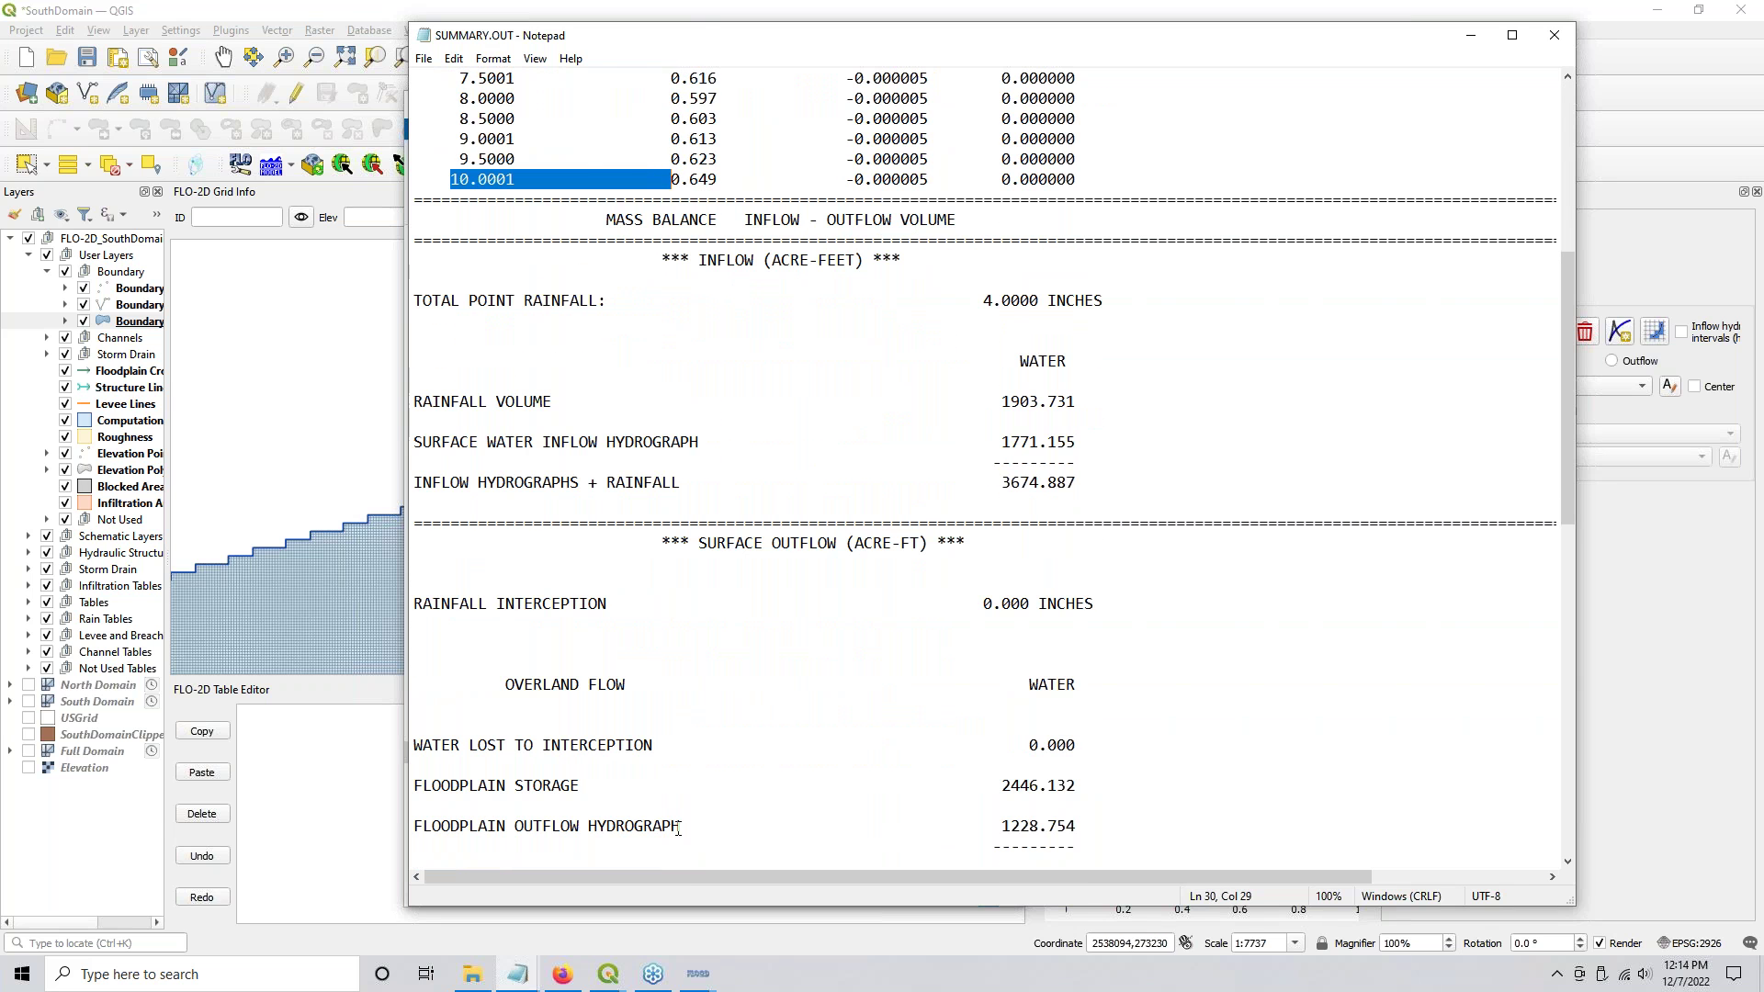
left_click(1554, 34)
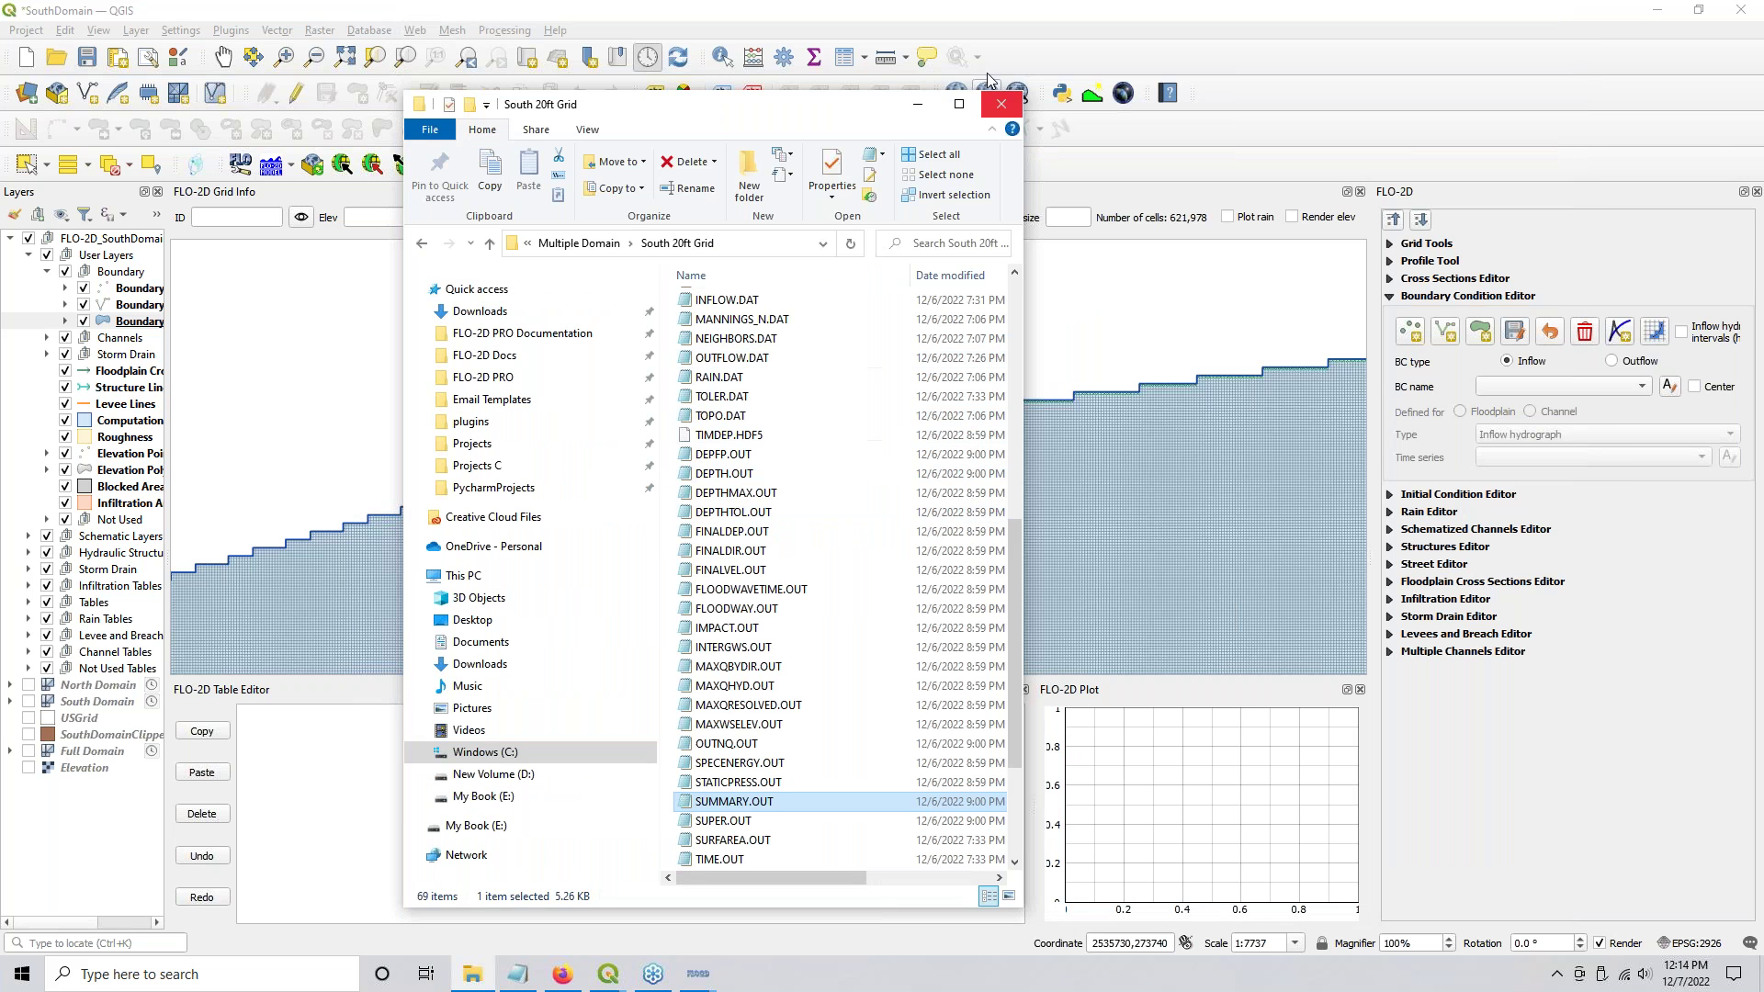
left_click(918, 105)
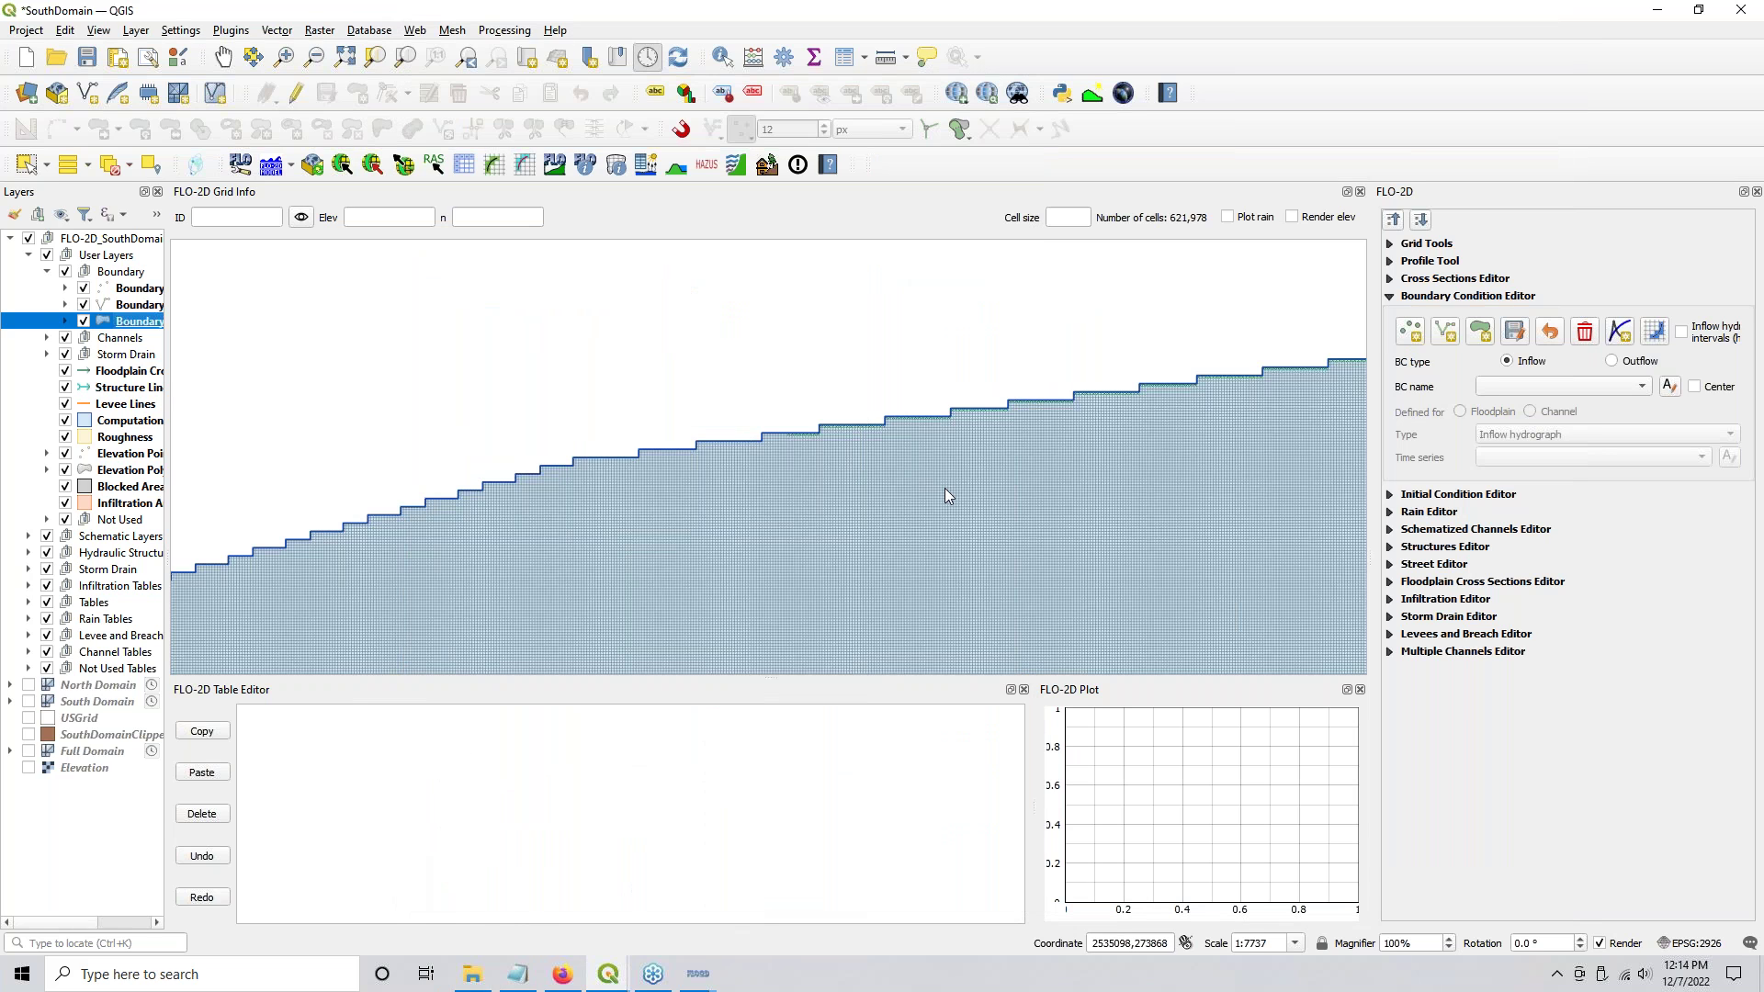
Step: Remove the USGrid layer and the clipped SouthDomain layer from the project
left_click(82, 720)
left_click(85, 738, "shift")
right_click(87, 741)
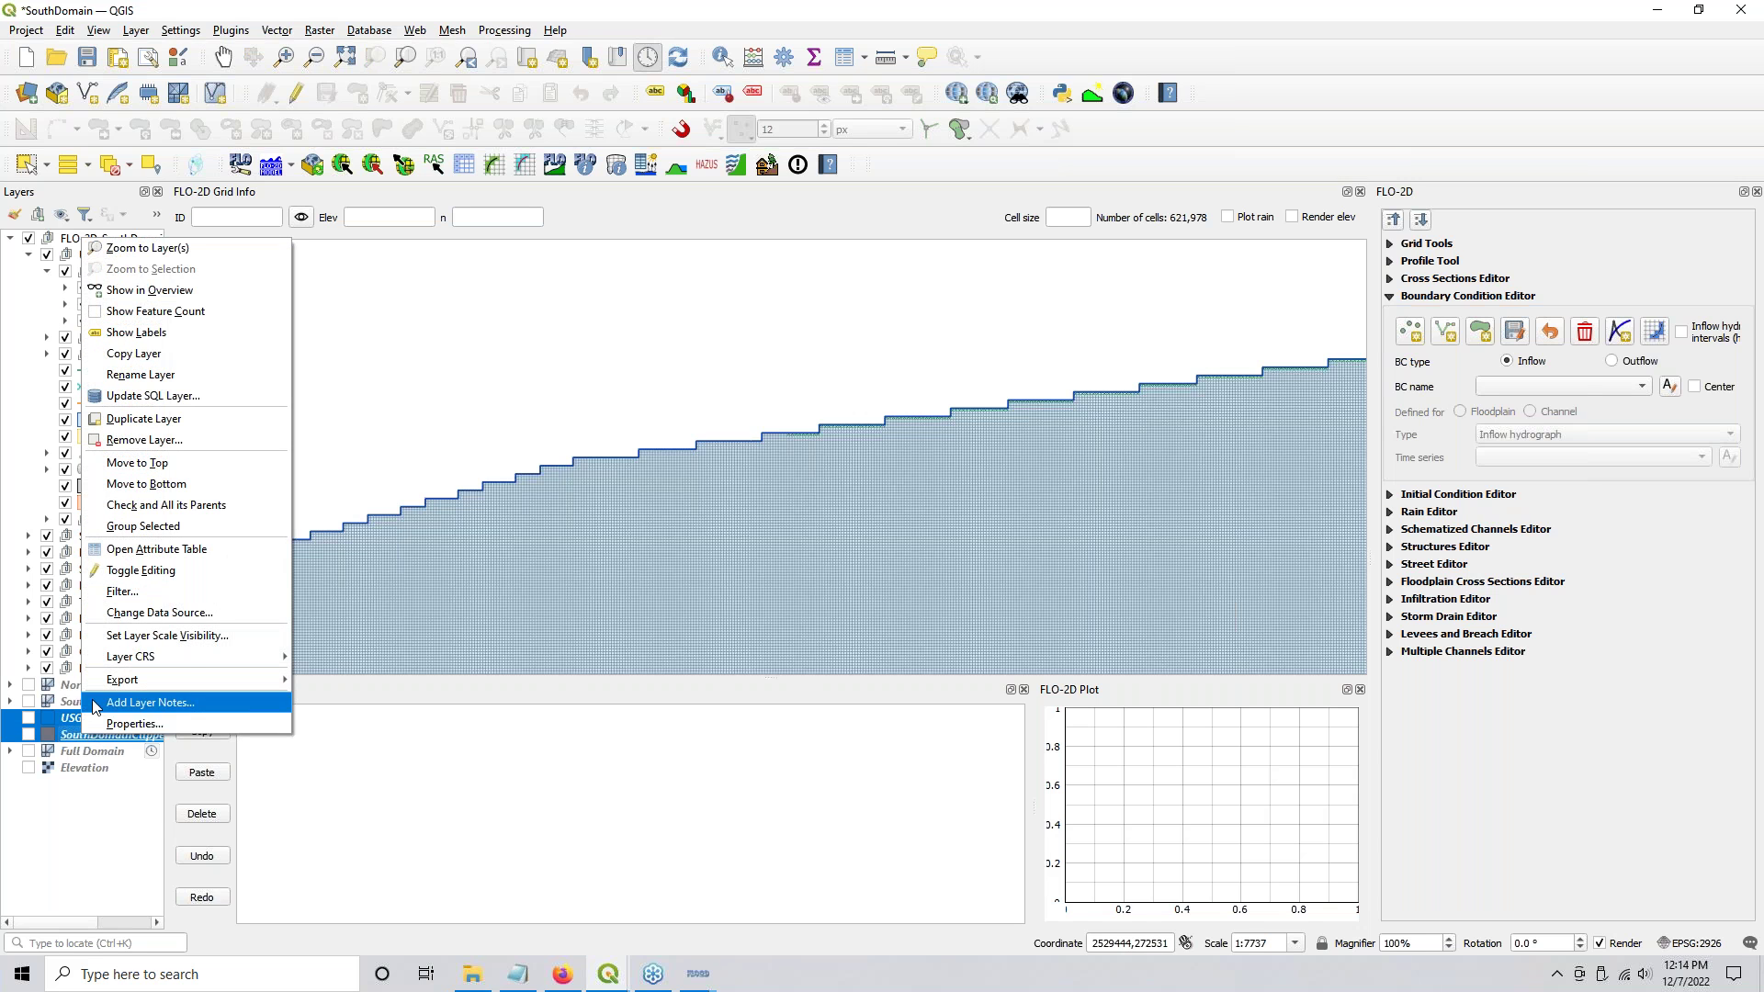
mouse_move(109, 685)
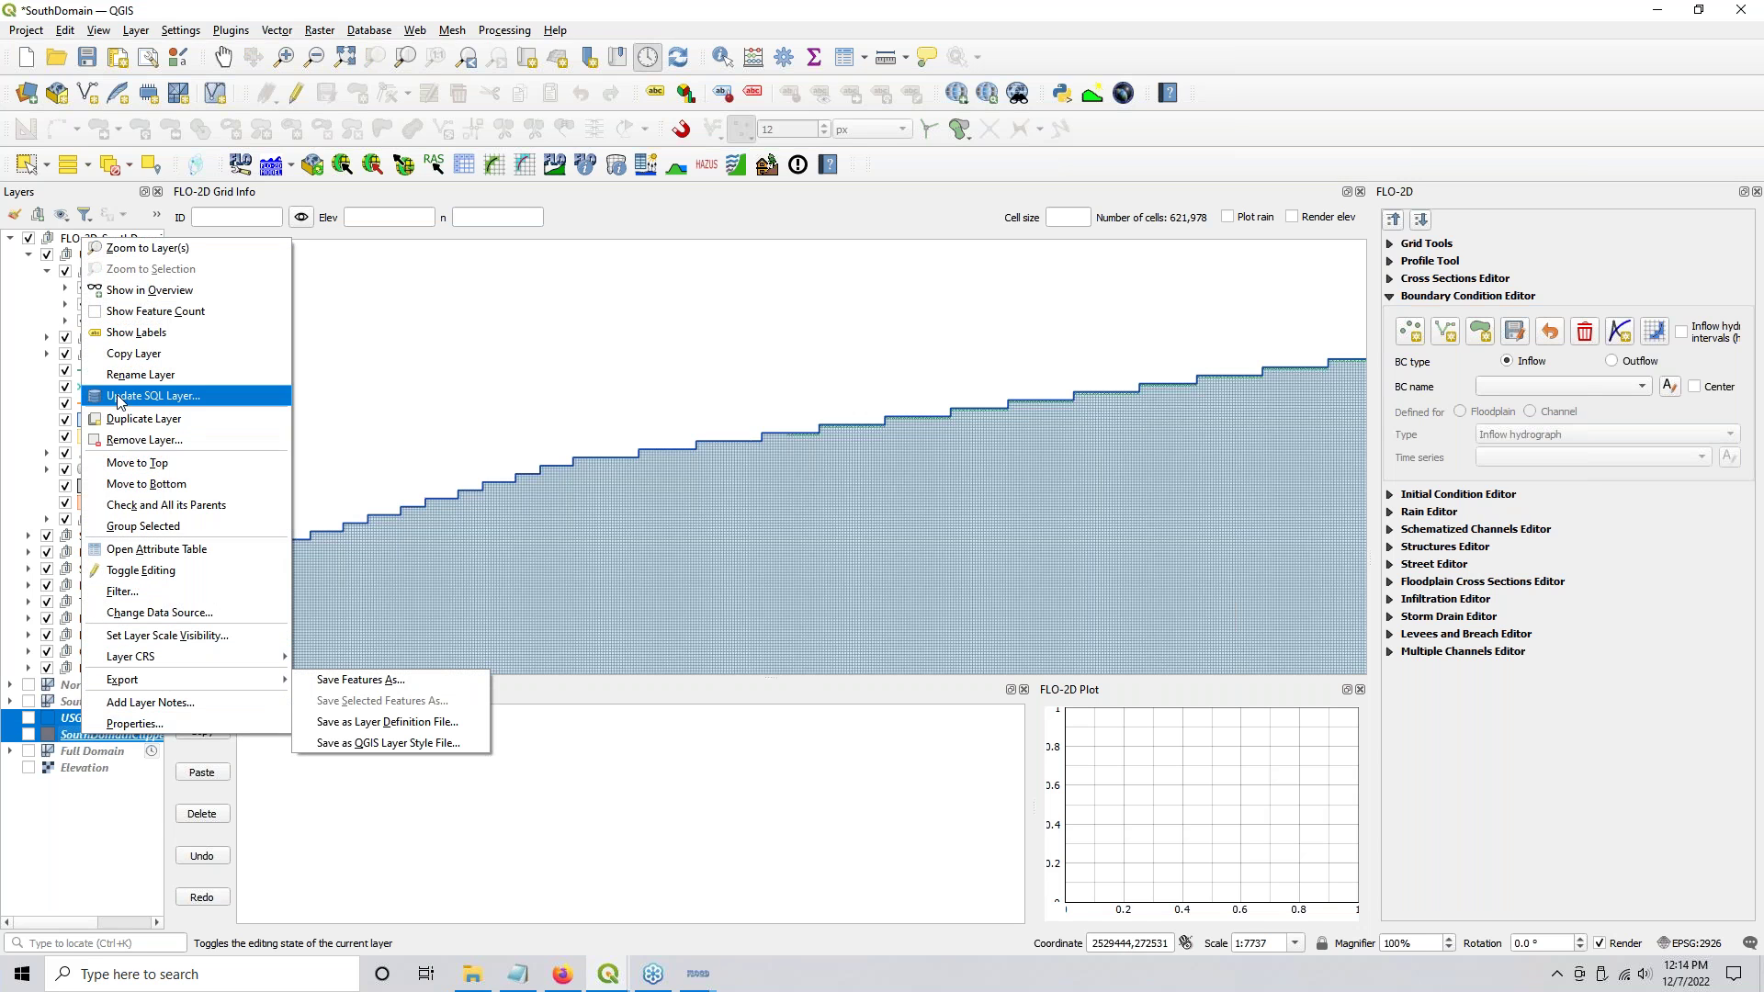
left_click(124, 440)
left_click(851, 506)
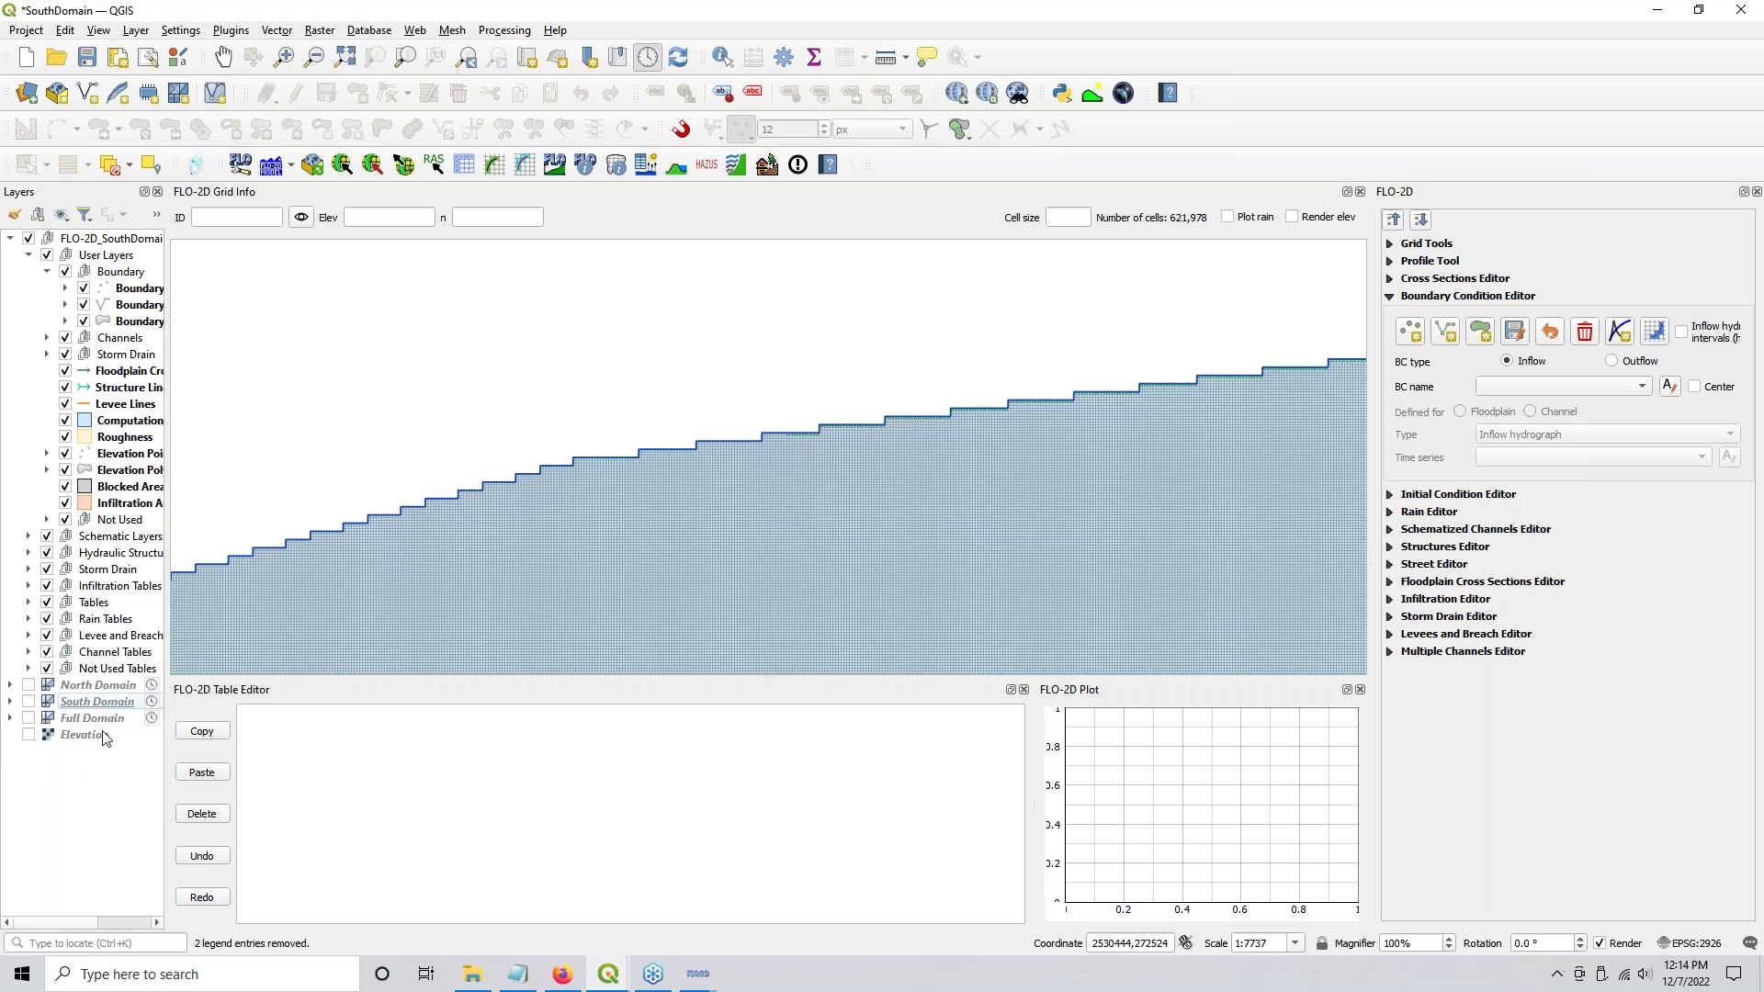
Step: Display the Full Domain results layer over the whole model area
left_click(30, 718)
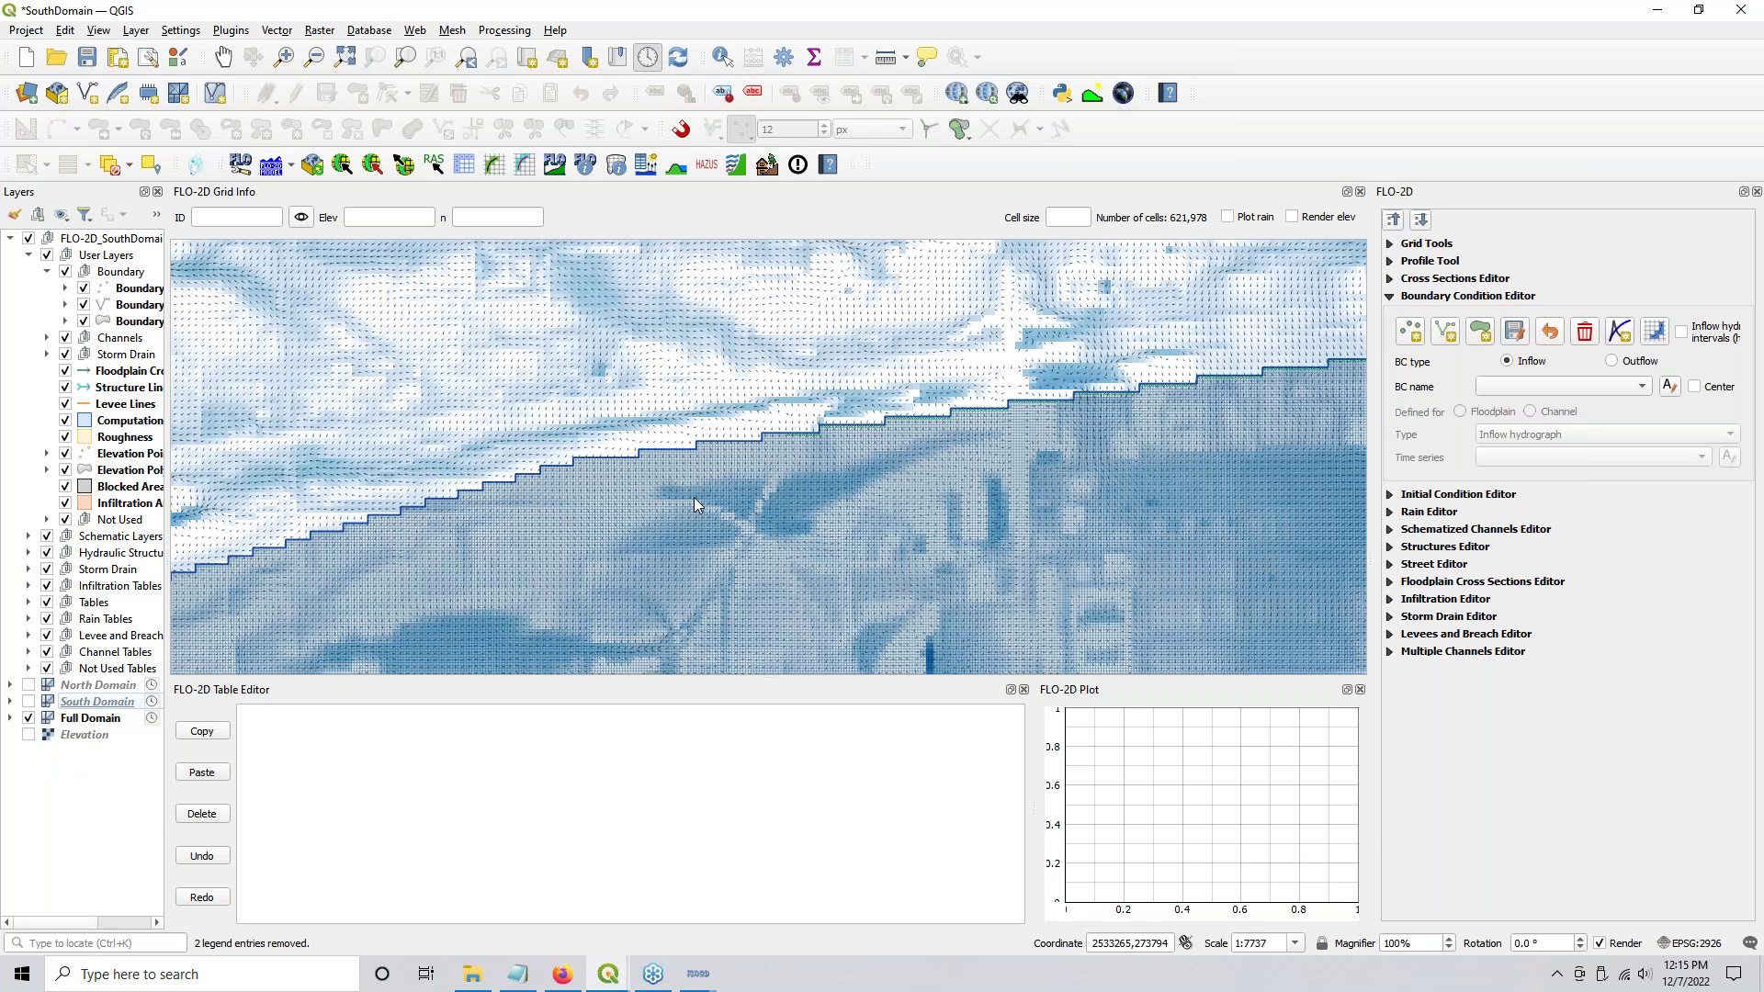
scroll(693, 498, "down", 3)
scroll(692, 496, "up", 1)
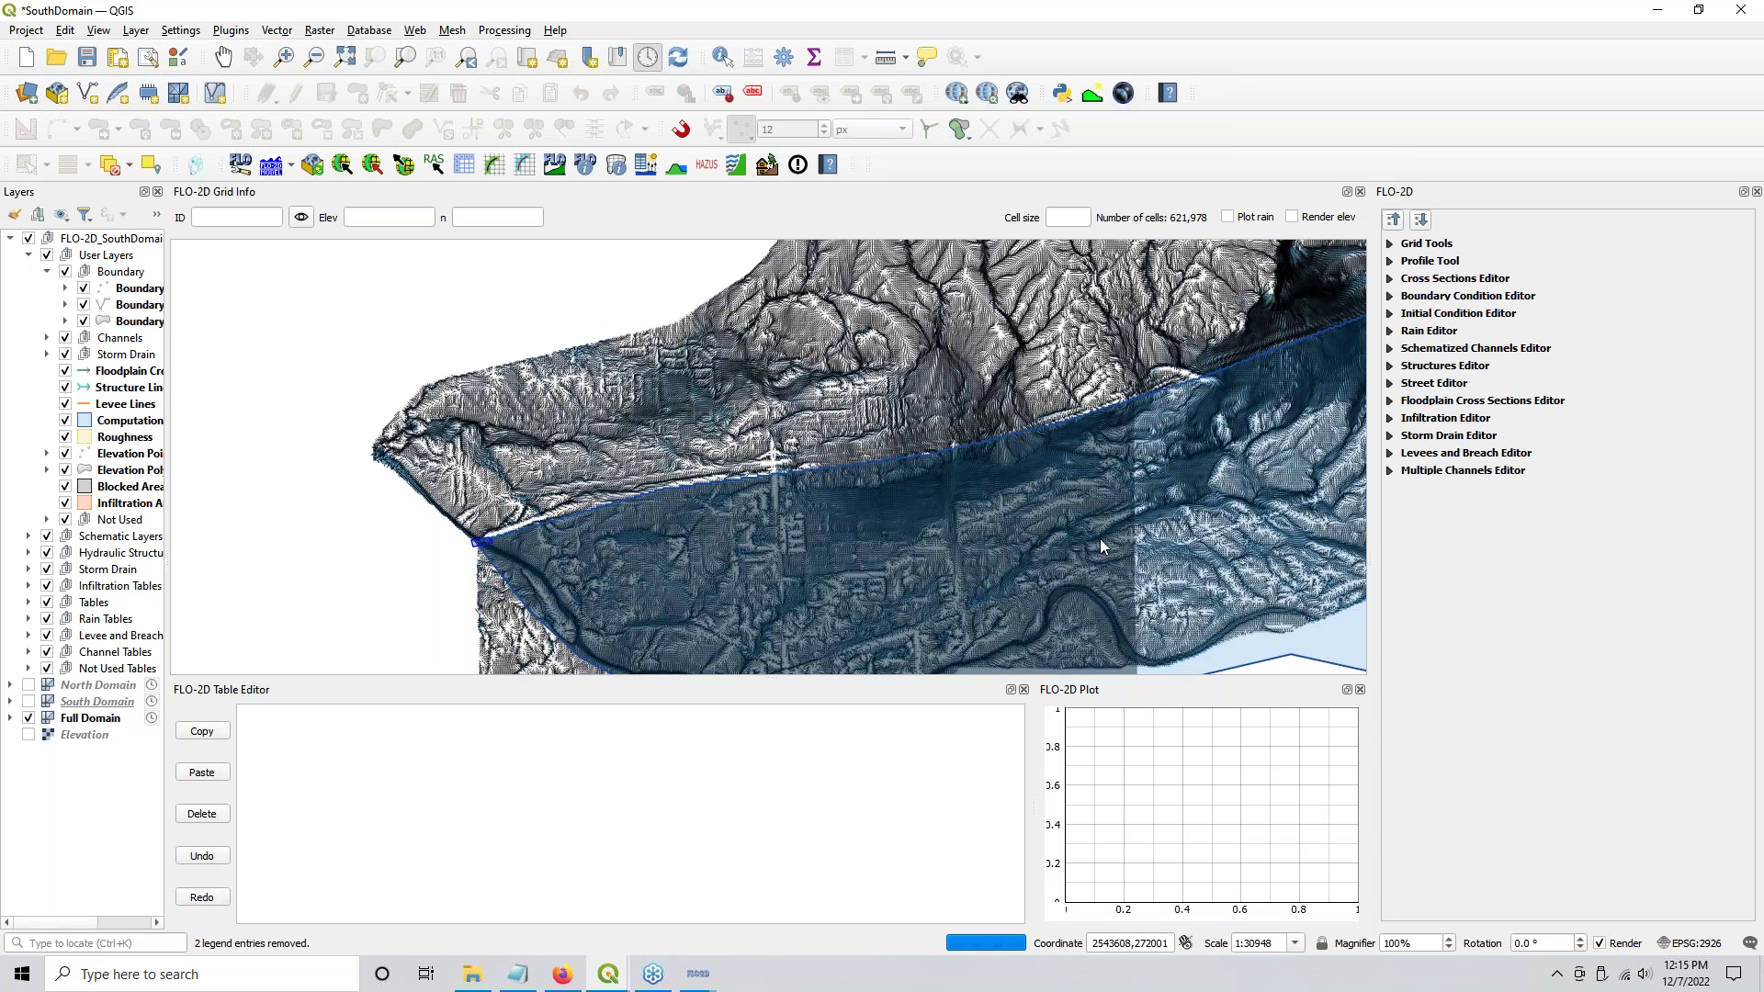
Step: Turn off the Full Domain layer's Velocity vectors in Layer Styling, and show the South Domain and North Domain layers
left_click(16, 216)
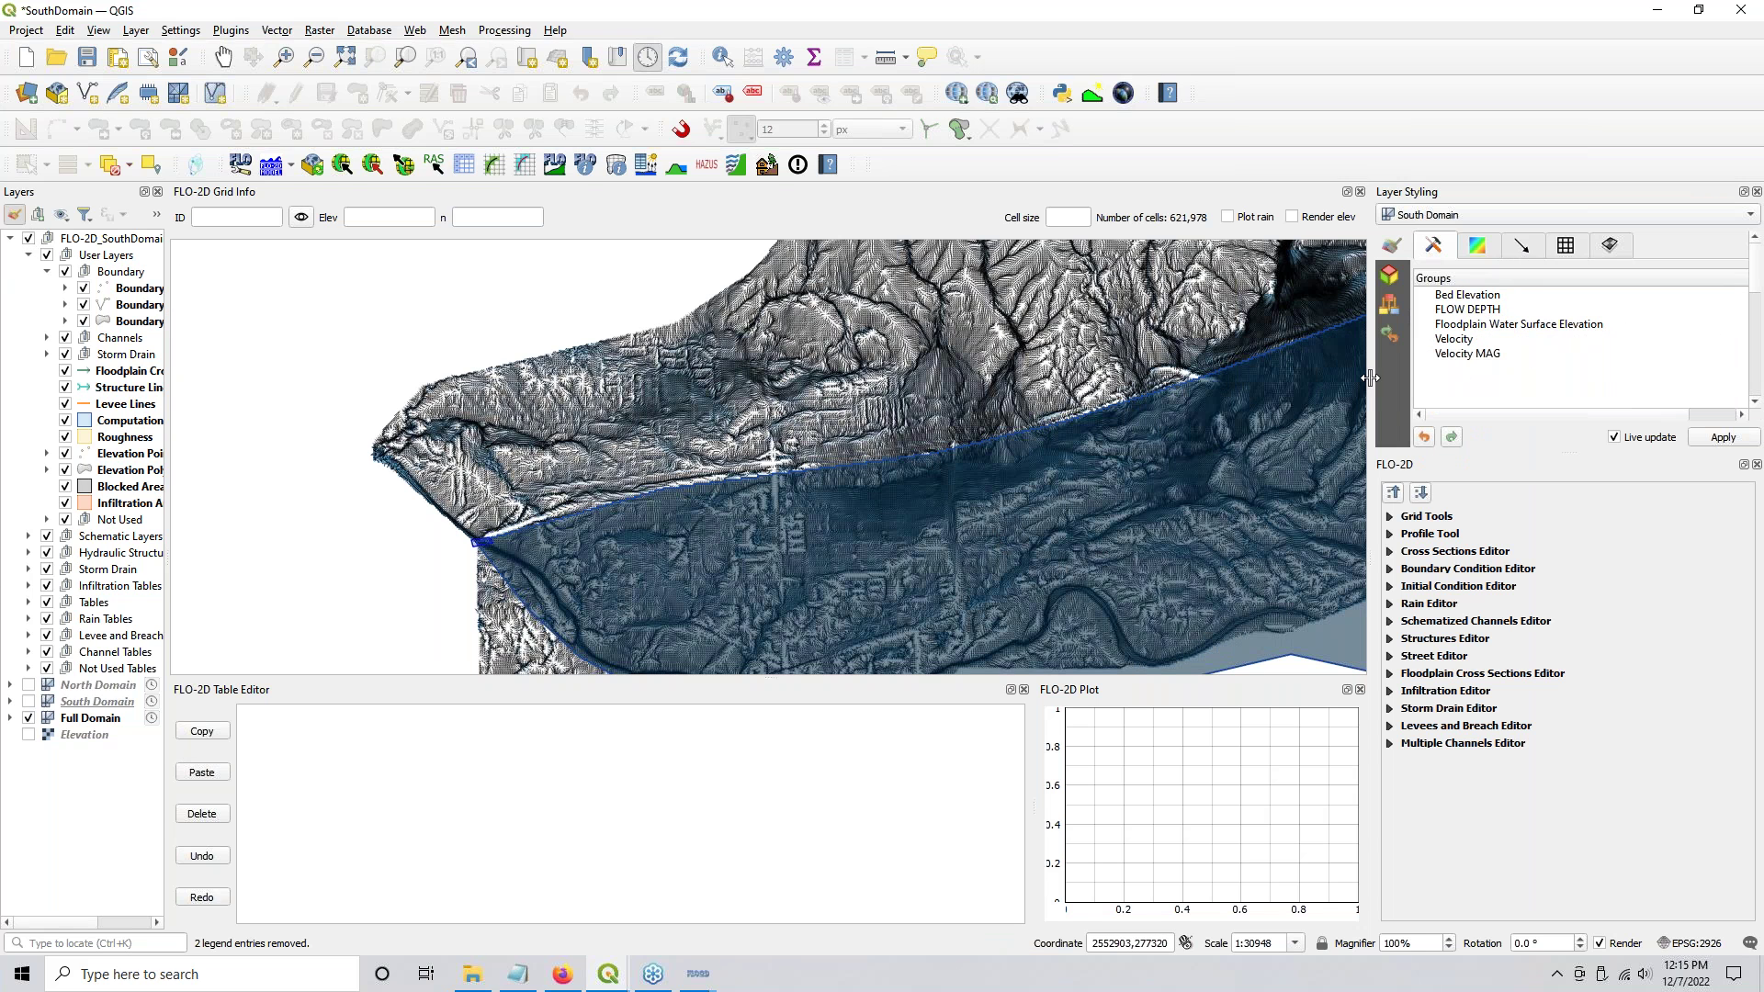
left_click_drag(1368, 377, 1297, 391)
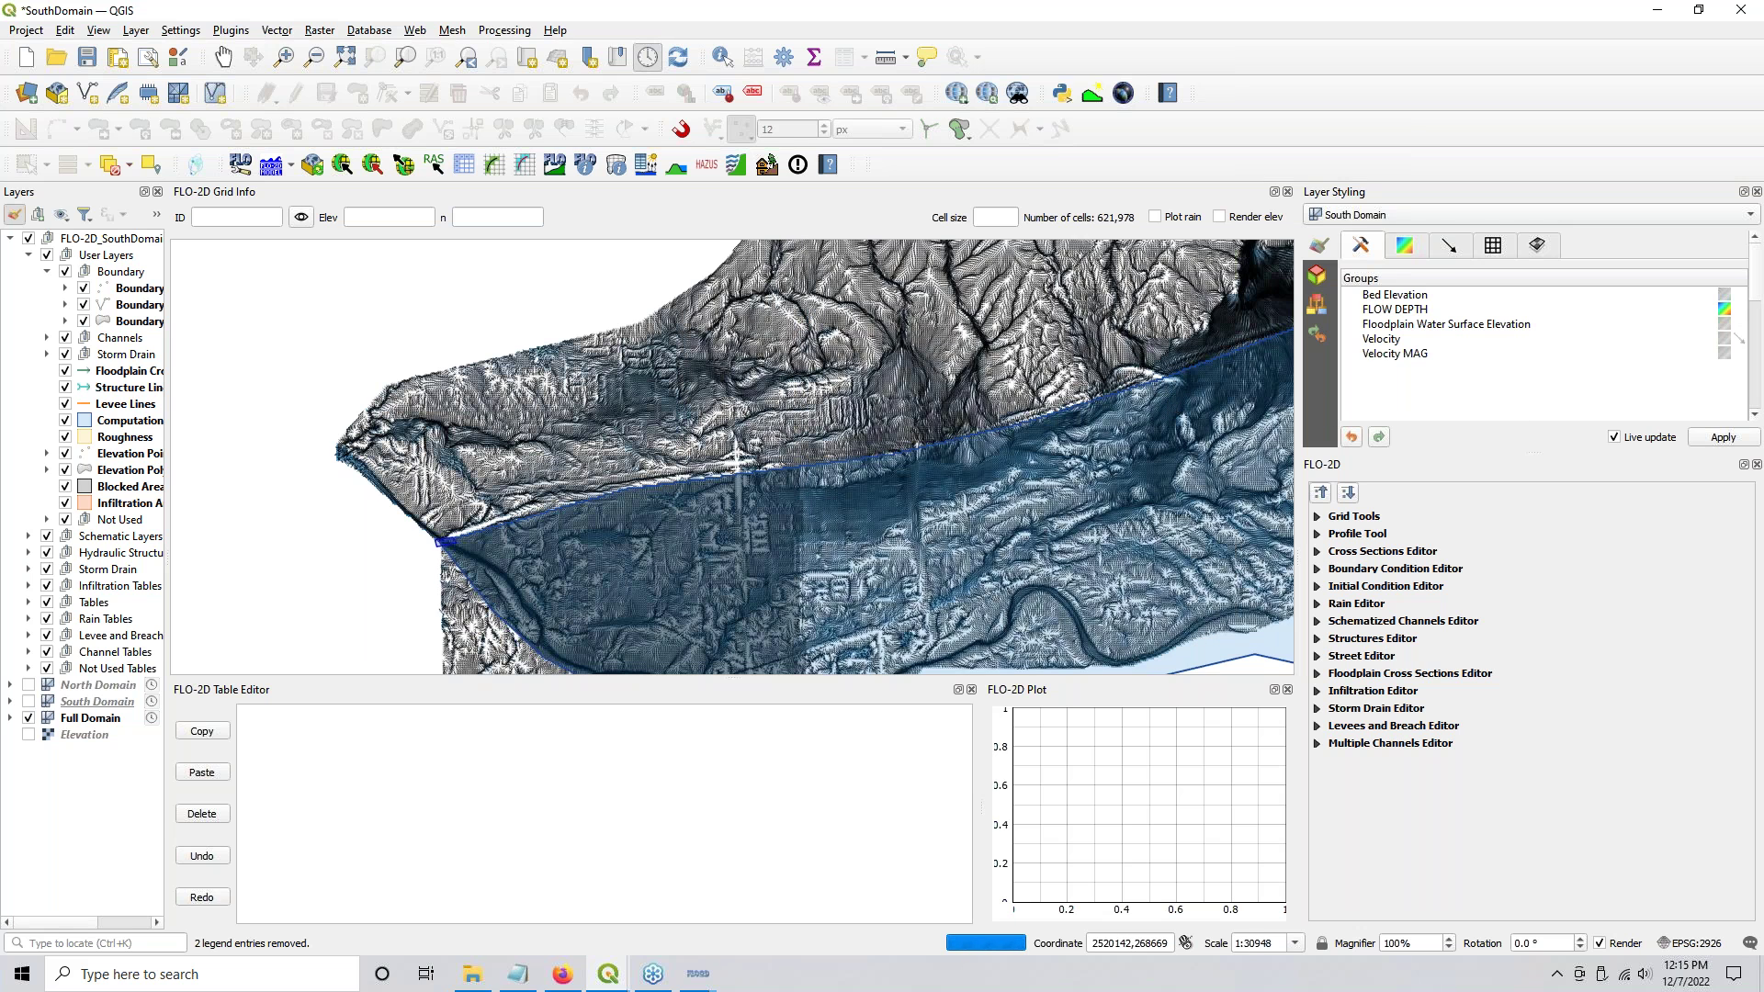
left_click(65, 719)
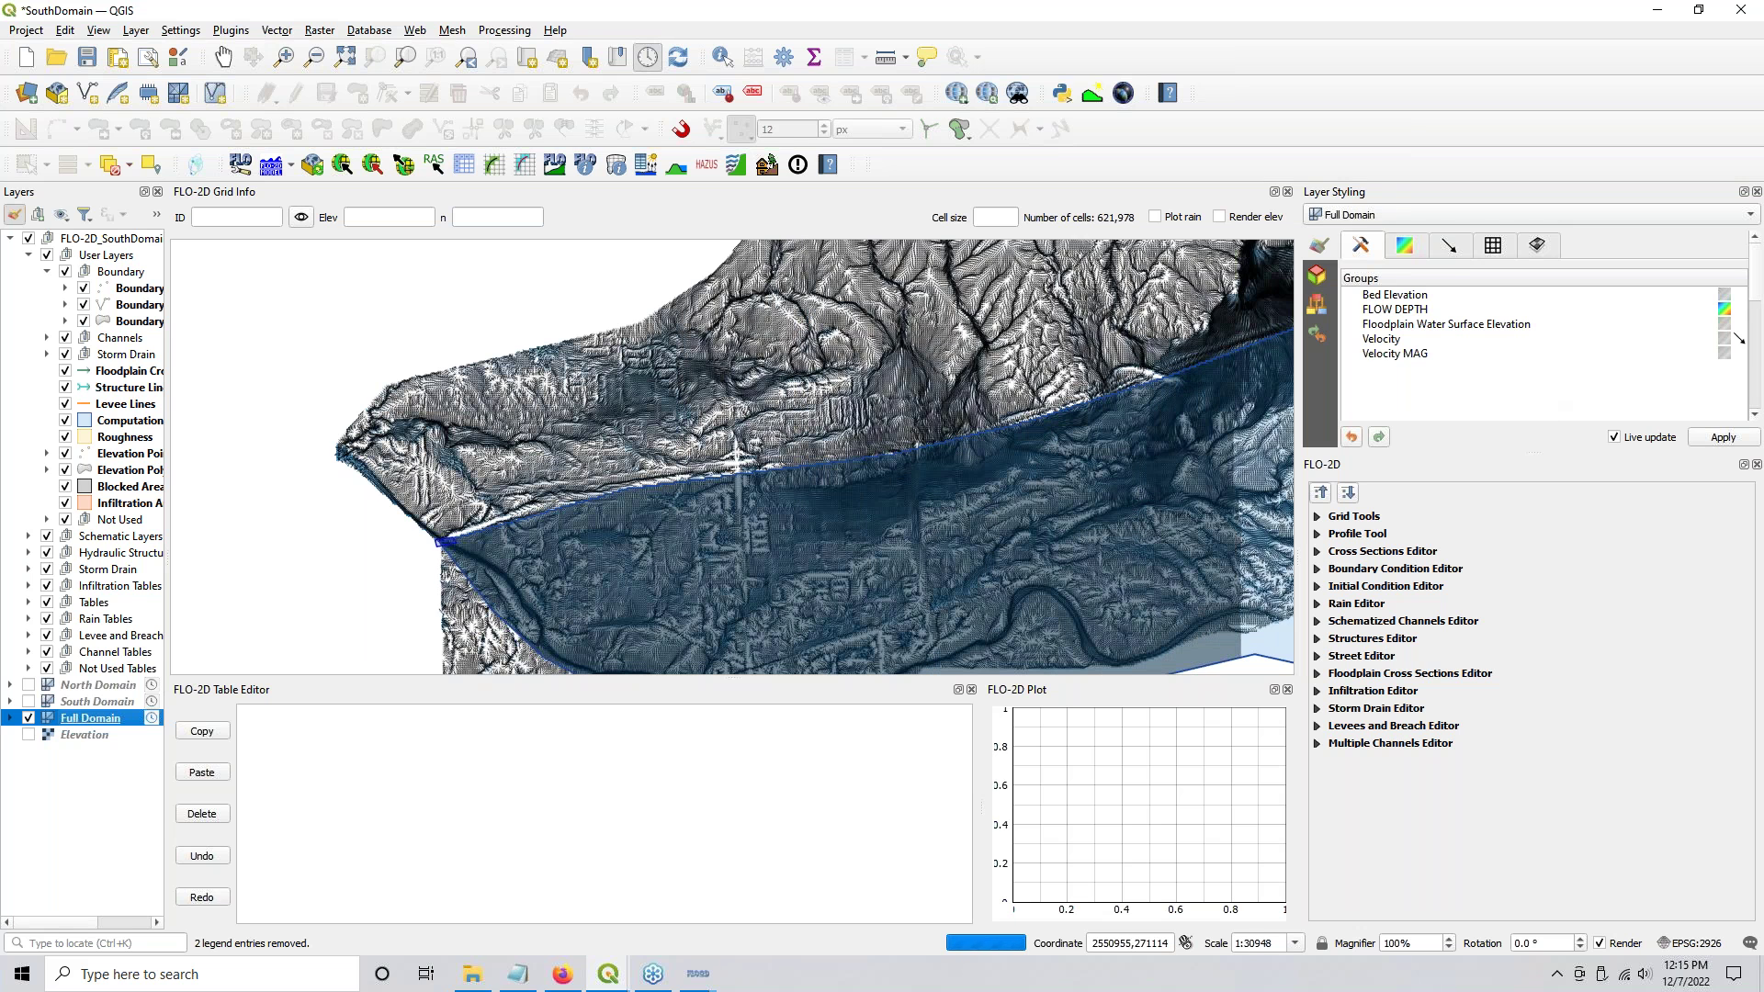
left_click(1739, 339)
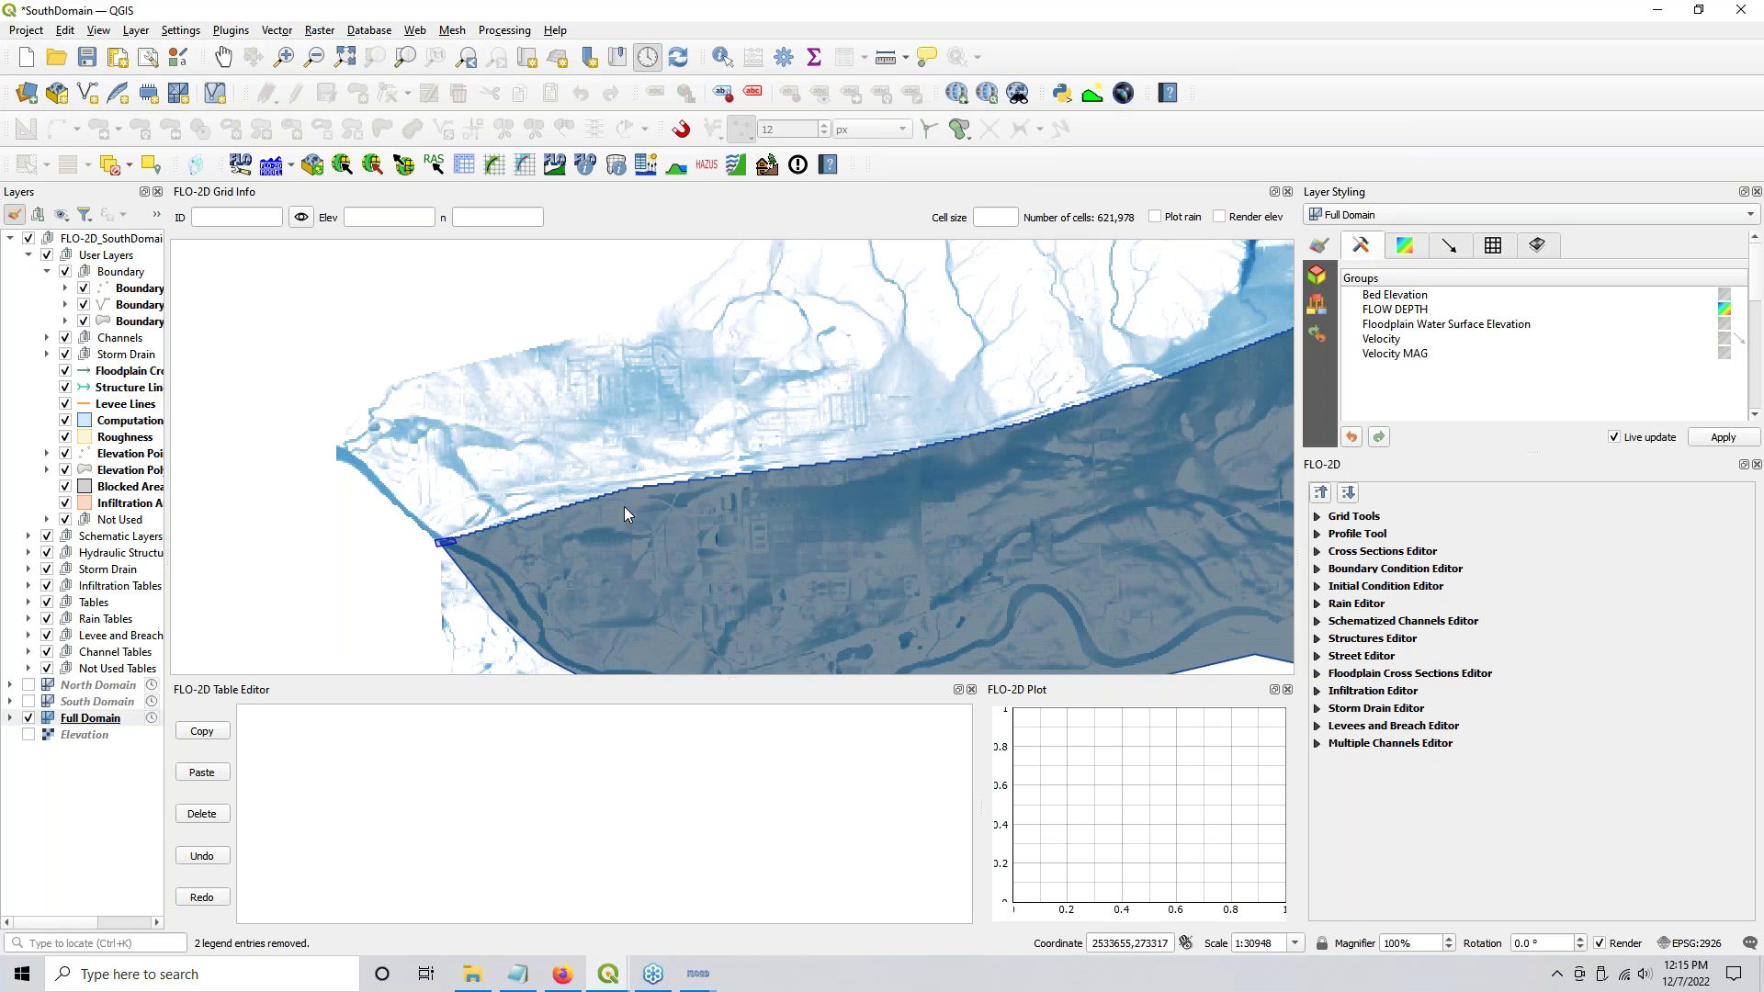
left_click(29, 702)
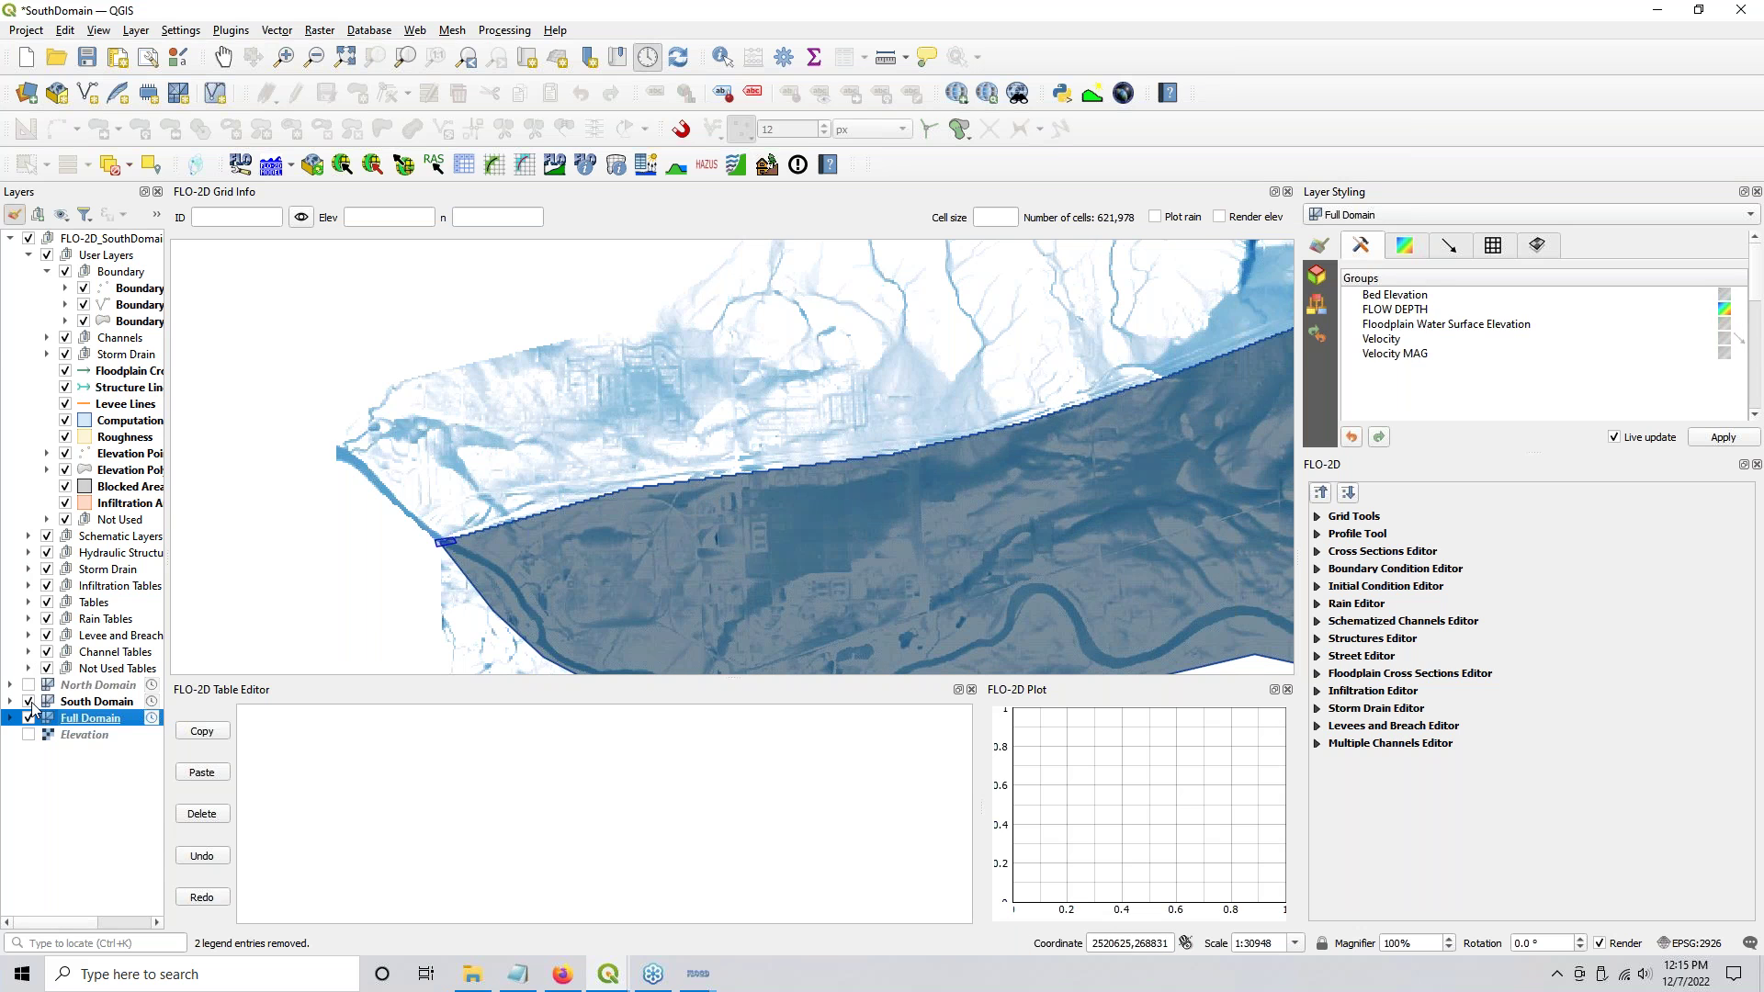
left_click(29, 685)
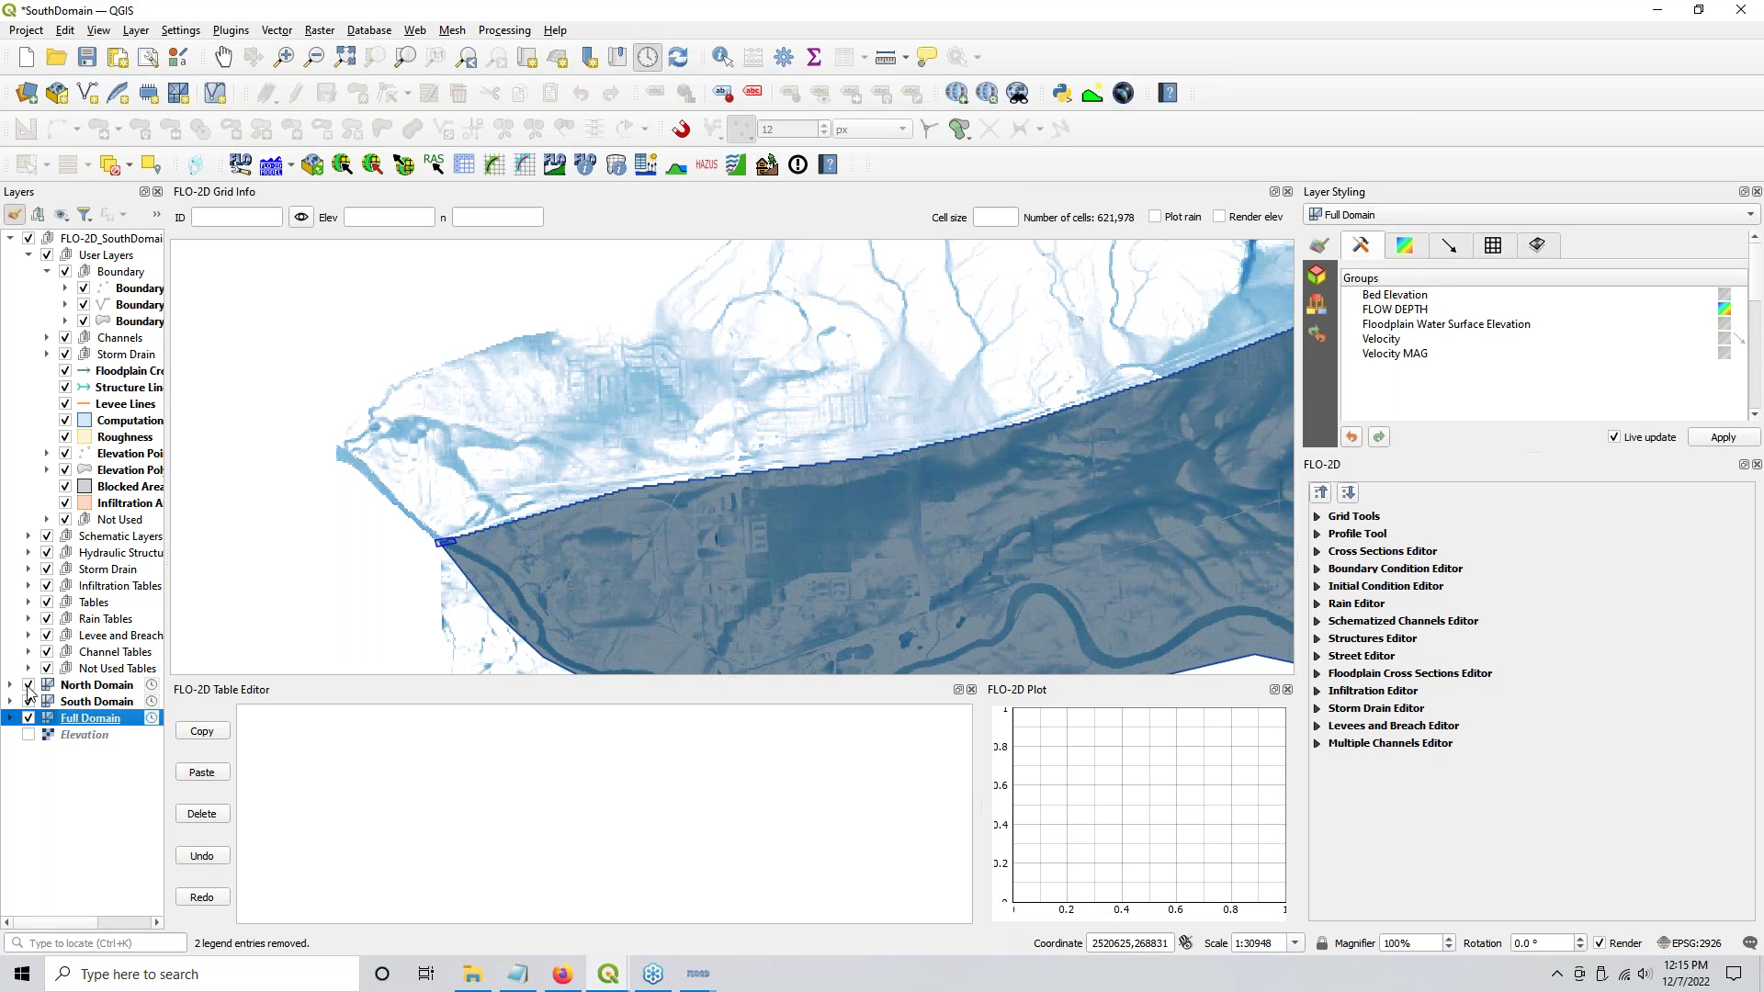
Step: Close the FLO-2D Grid Info panel and dock the Temporal Controller in its place above the map
scroll(935, 481, "down", 1)
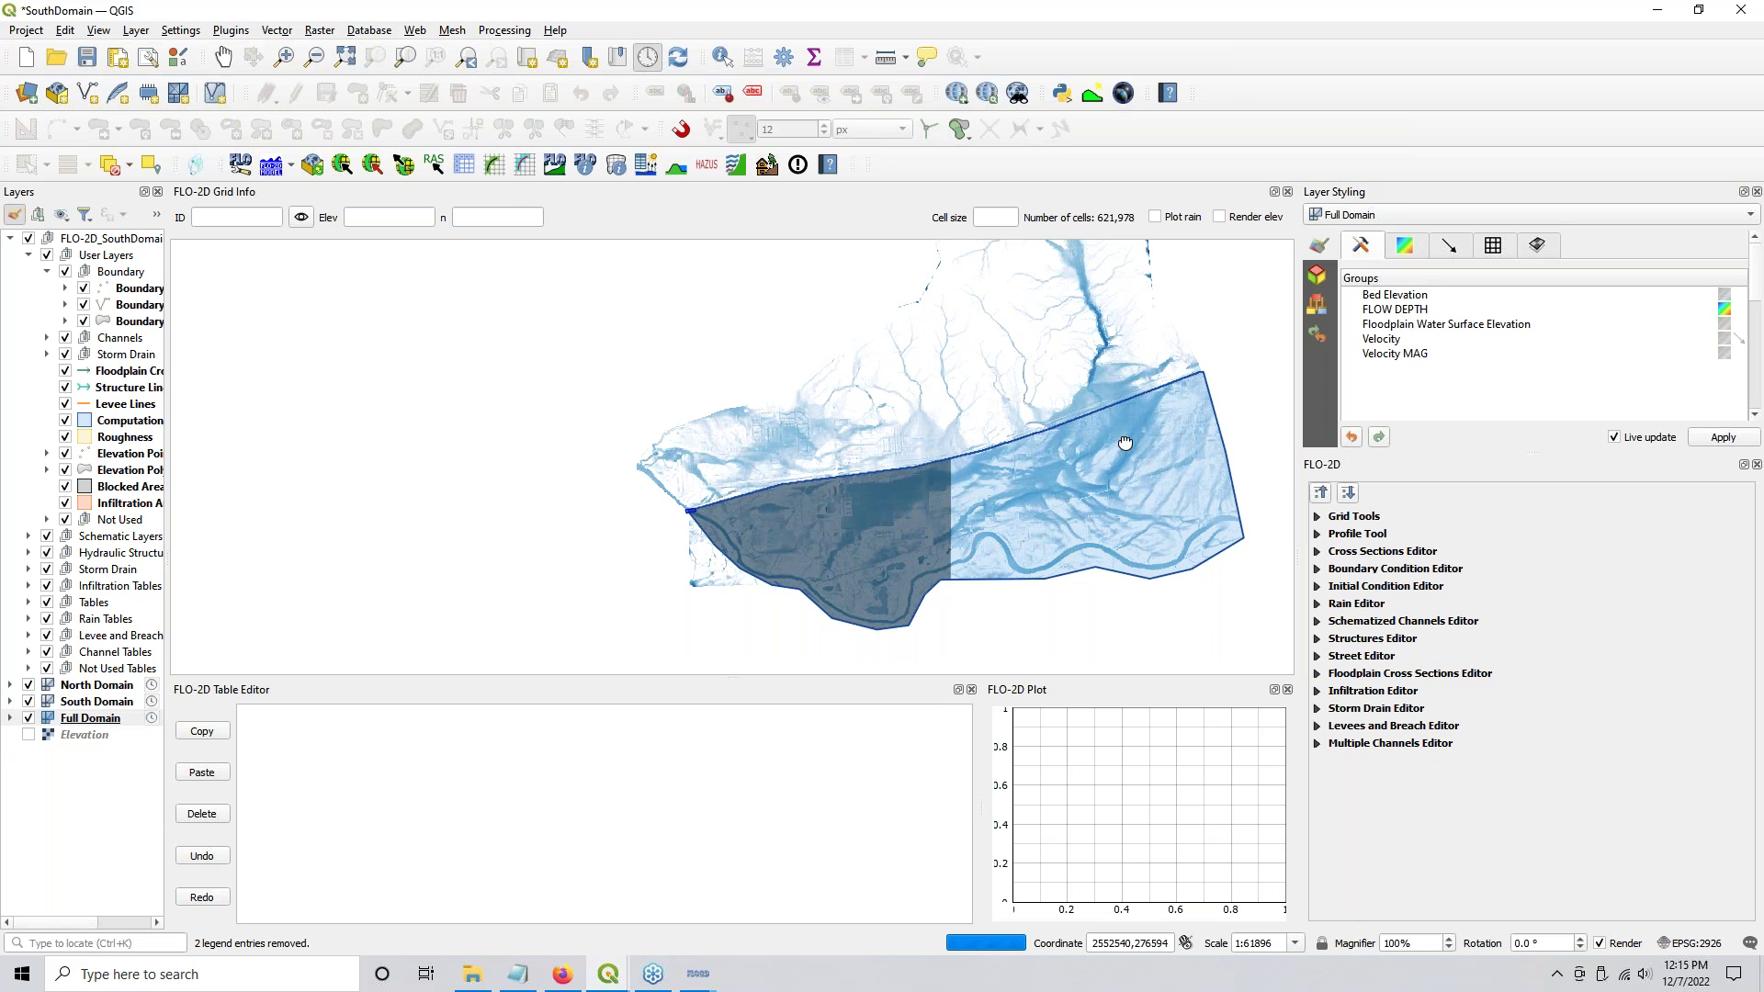
left_click_drag(1126, 445, 900, 450)
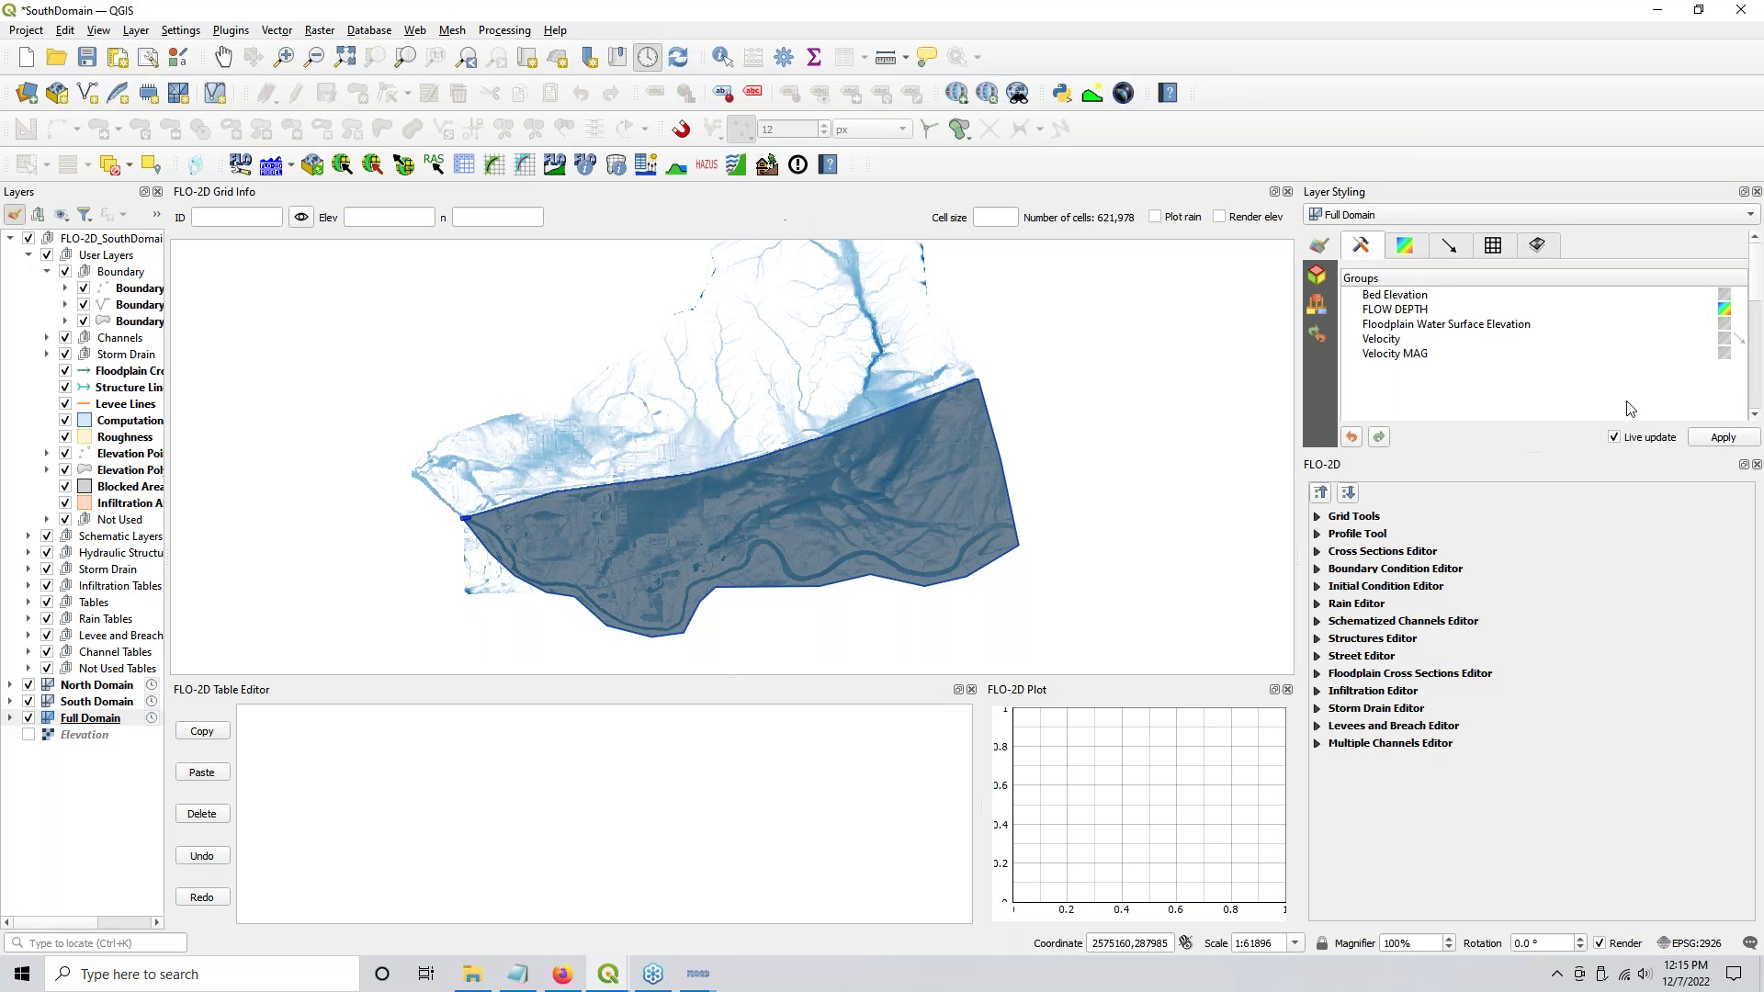
left_click_drag(768, 168, 602, 96)
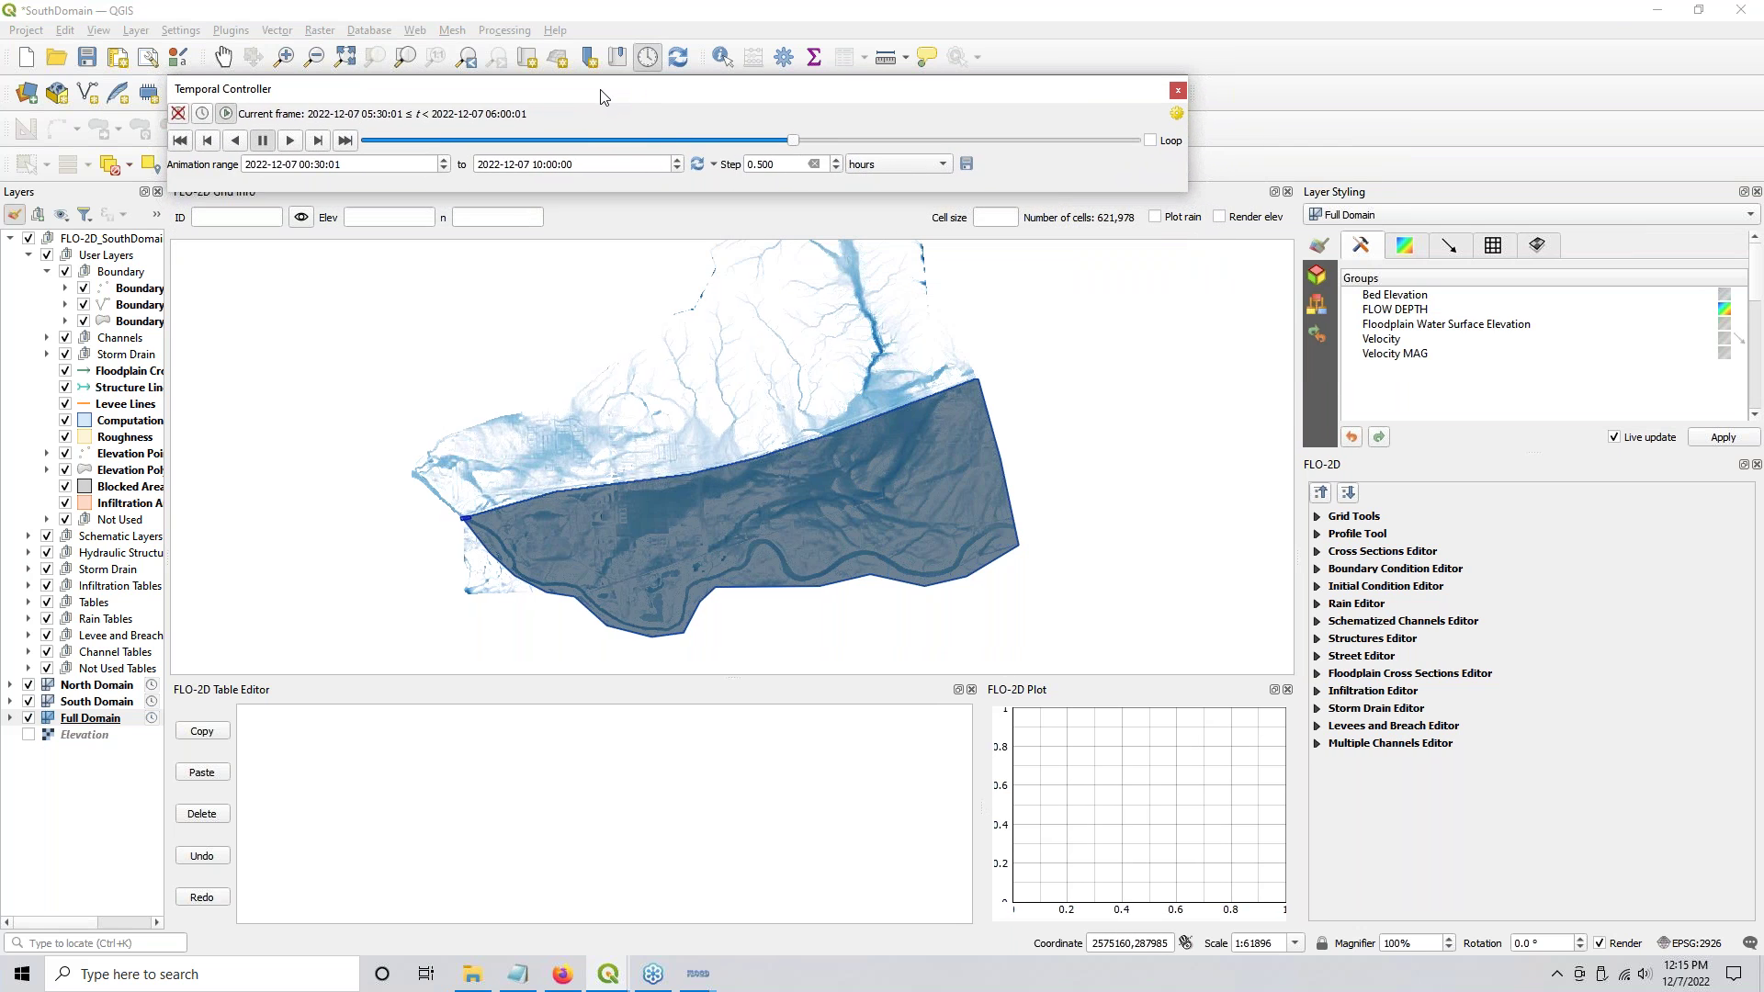
left_click(1287, 191)
left_click_drag(990, 90, 965, 229)
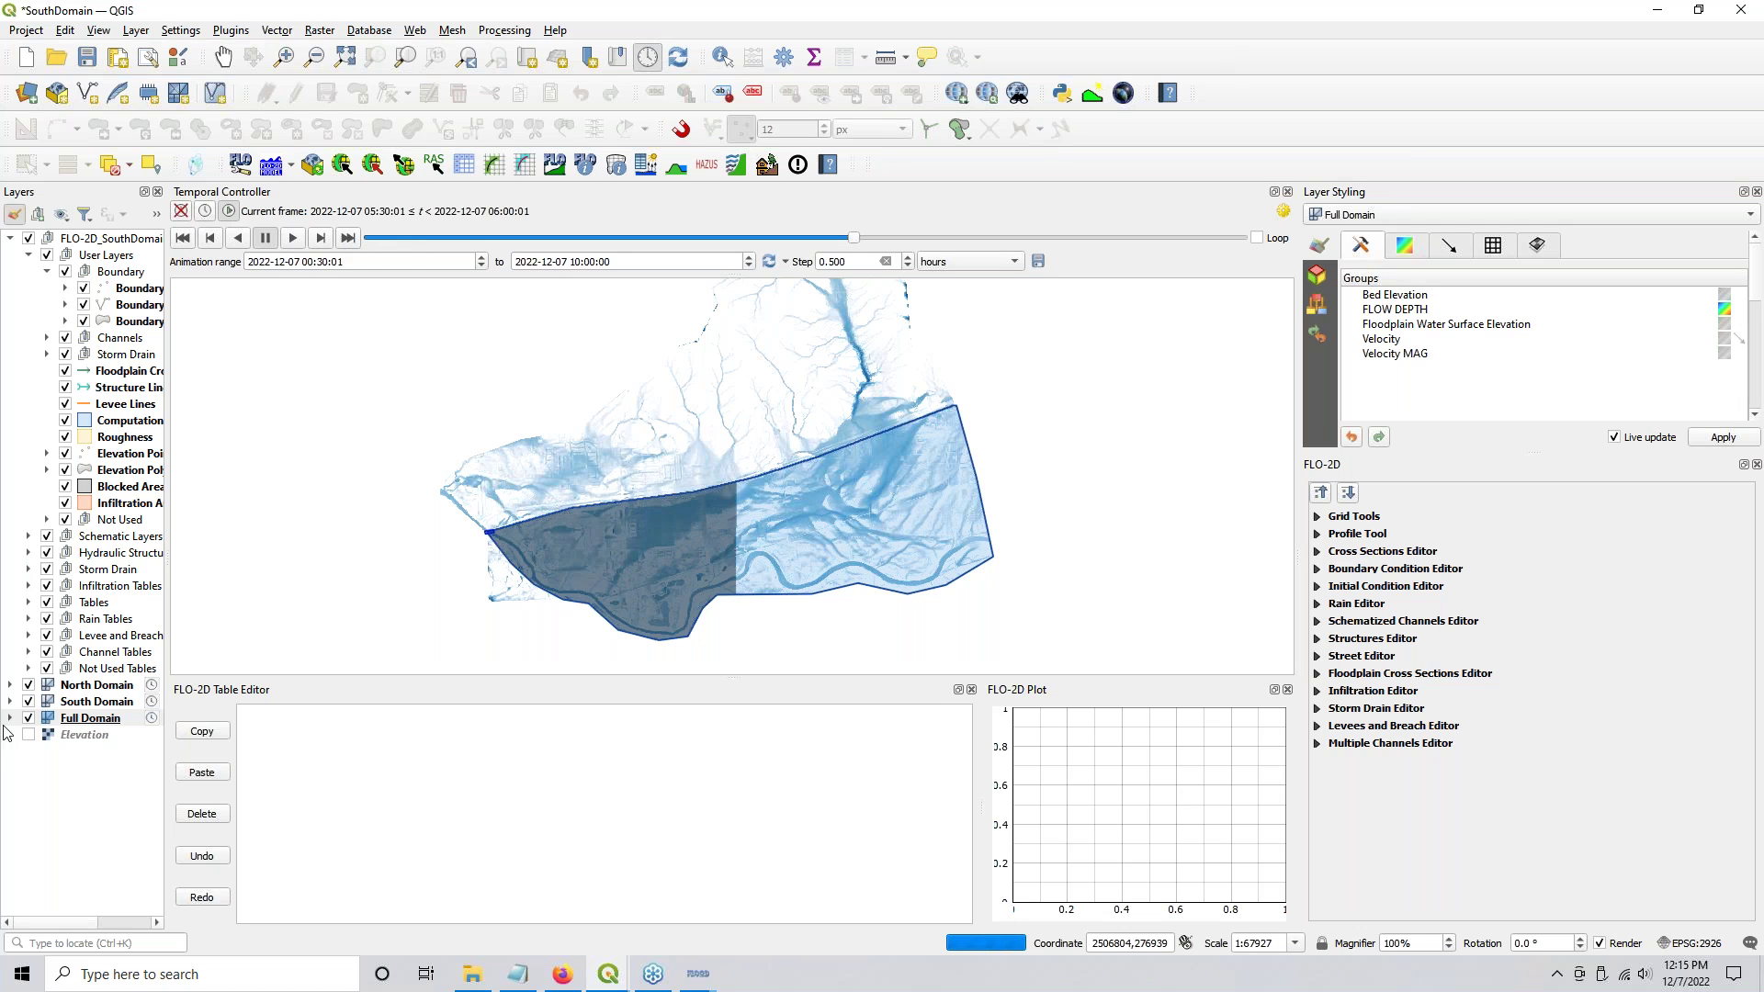
Step: Check the mesh dataset path for DEPFP.OUT from the Full Grid 50ft folder in the Data Source Manager, and close it
left_click(26, 93)
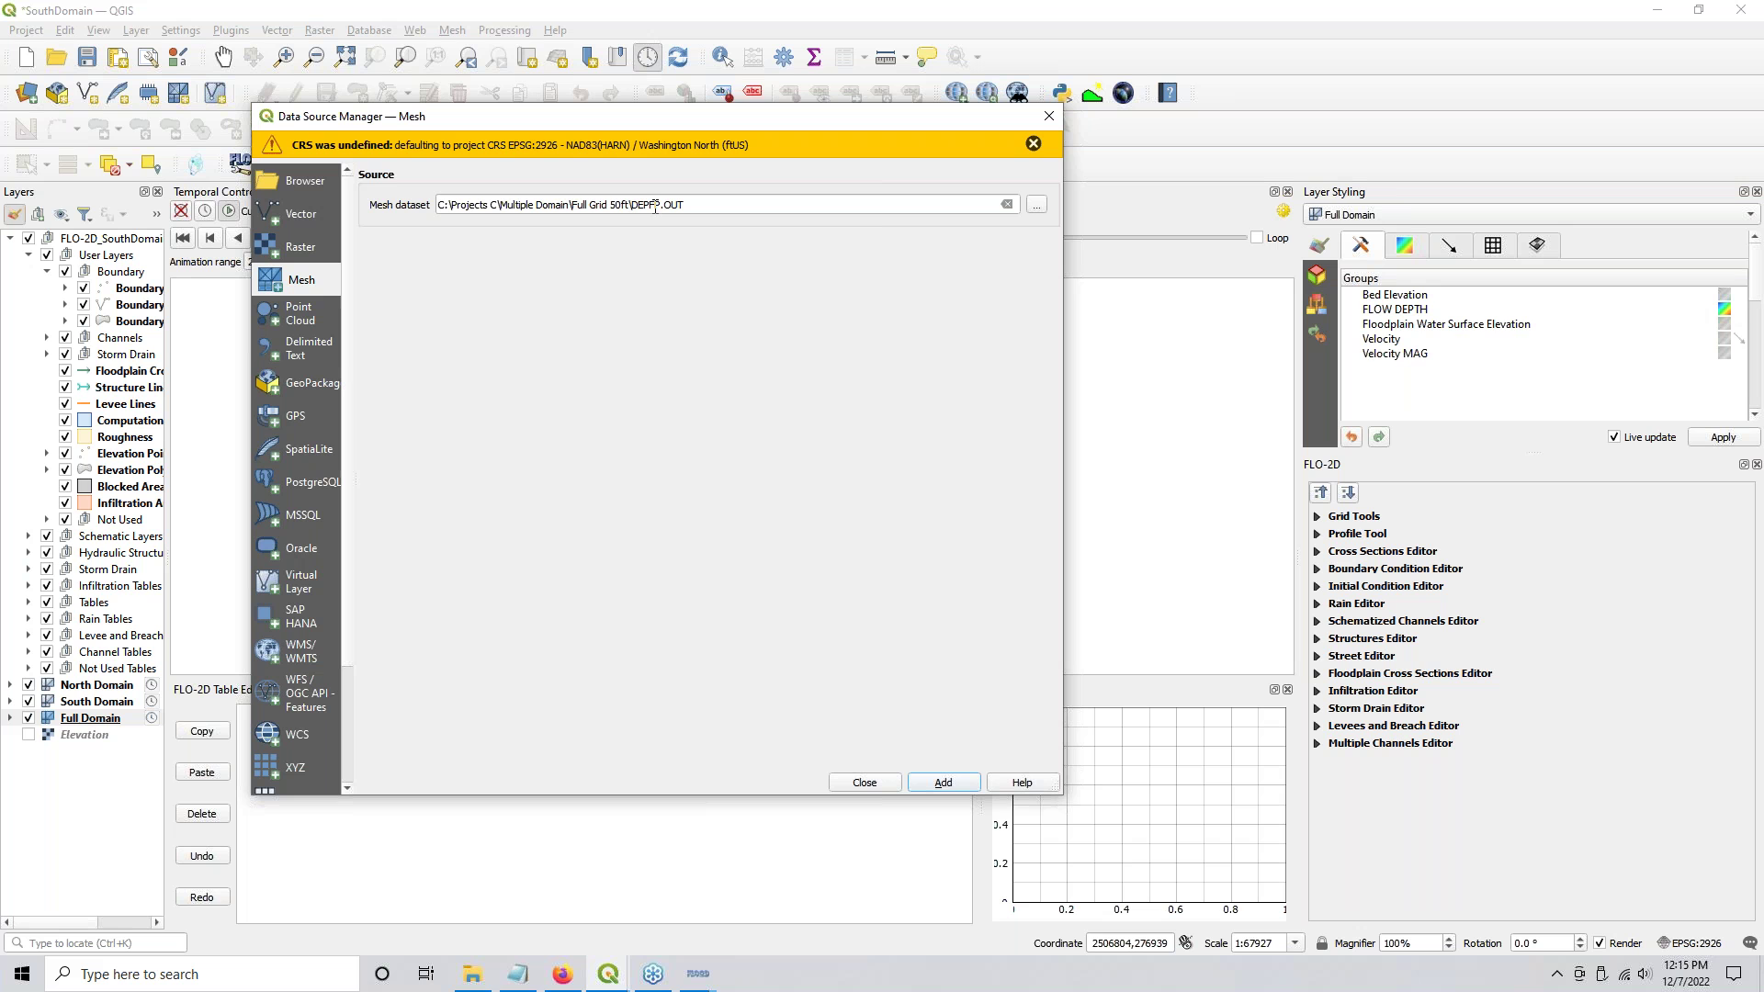
left_click(943, 782)
left_click(865, 782)
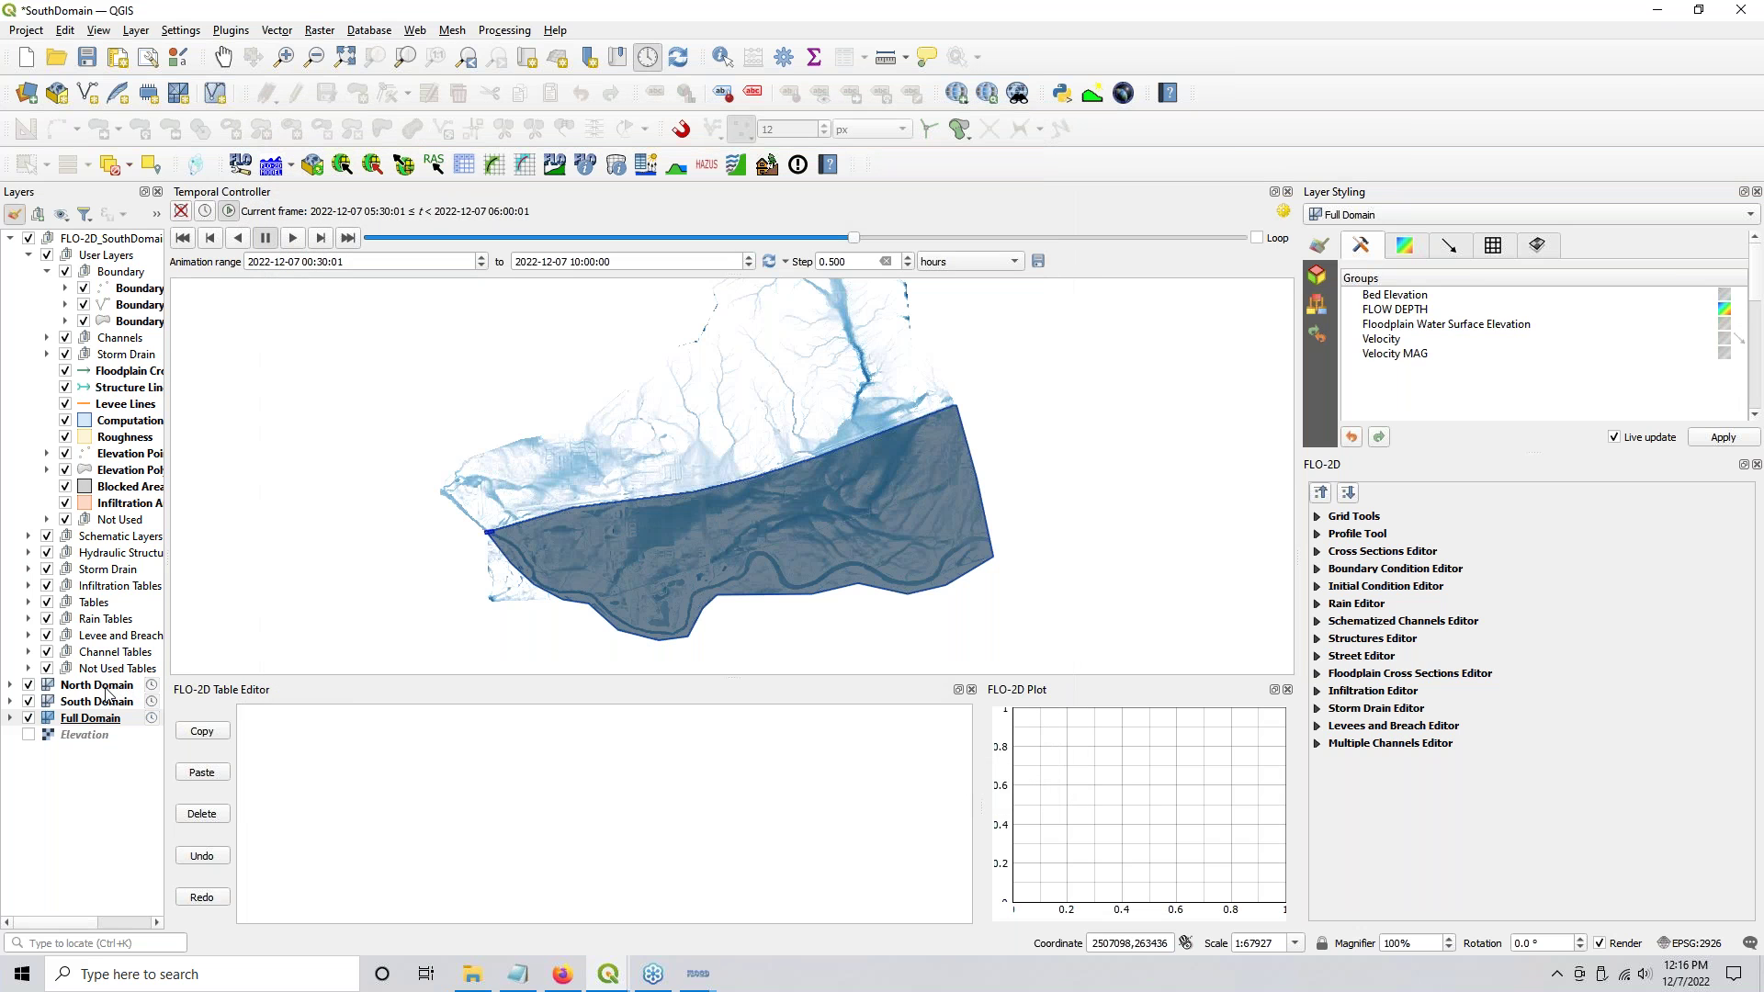
Step: Hide the South Domain and North Domain layers to view the Full Domain flow depth alone
left_click(28, 701)
left_click(29, 684)
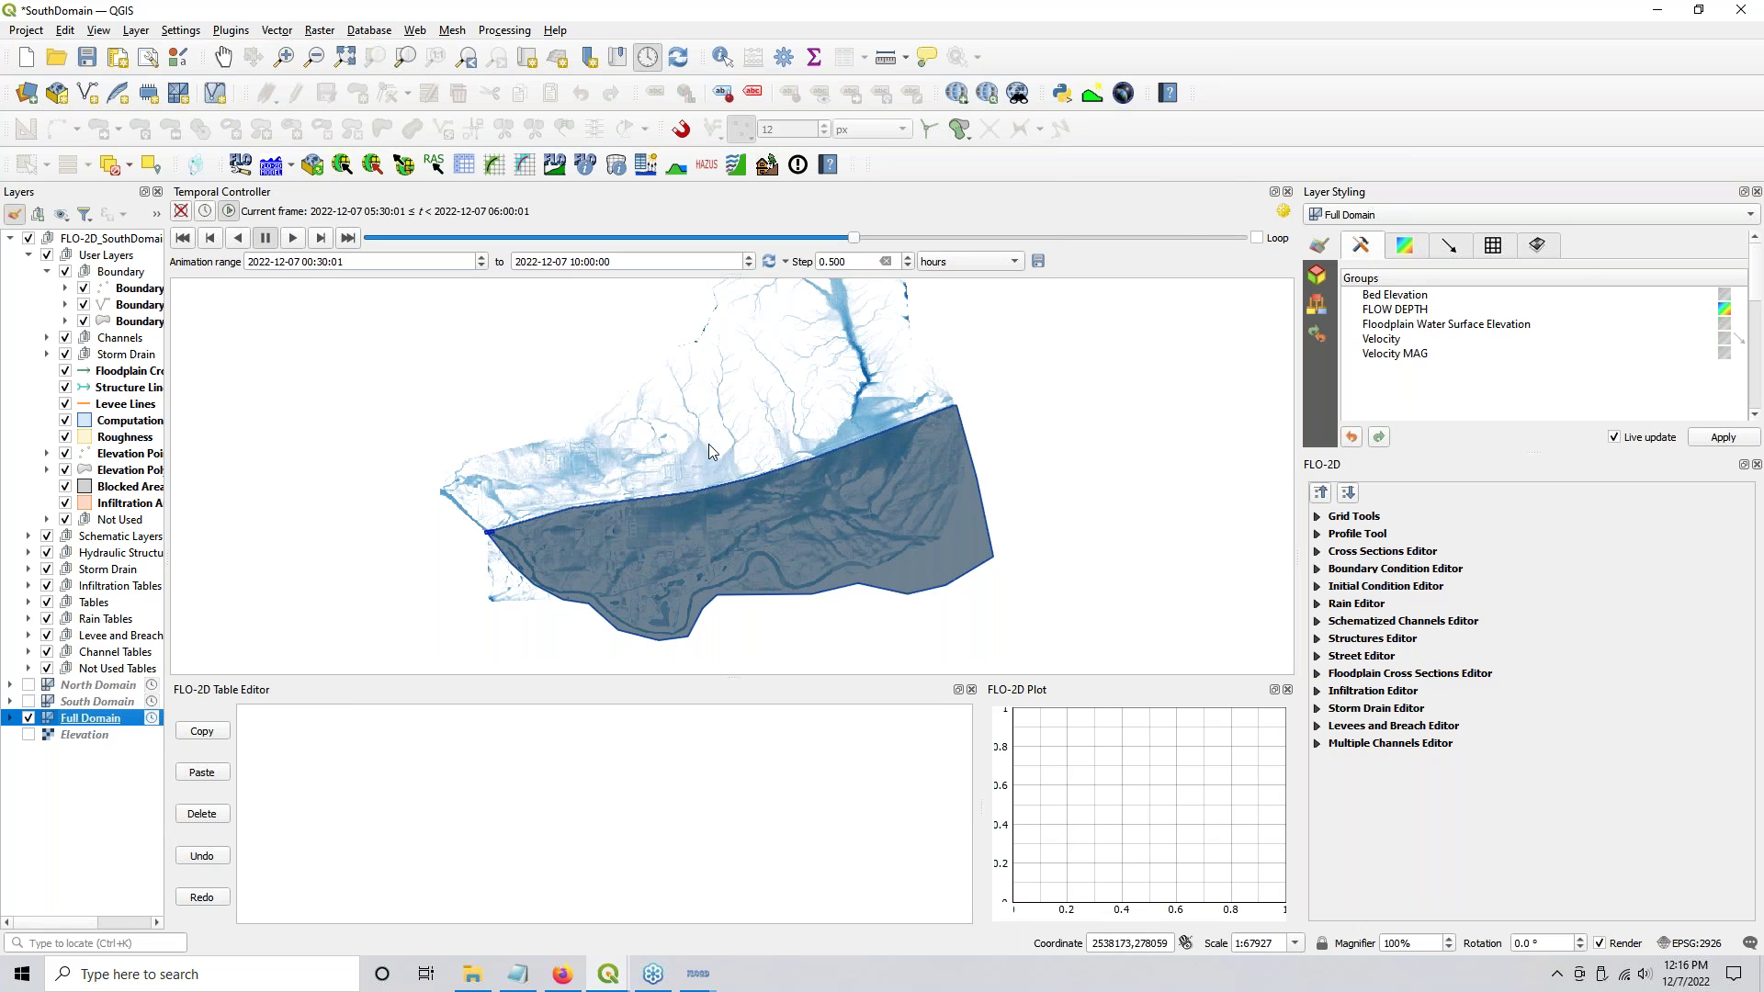
left_click_drag(798, 478, 803, 527)
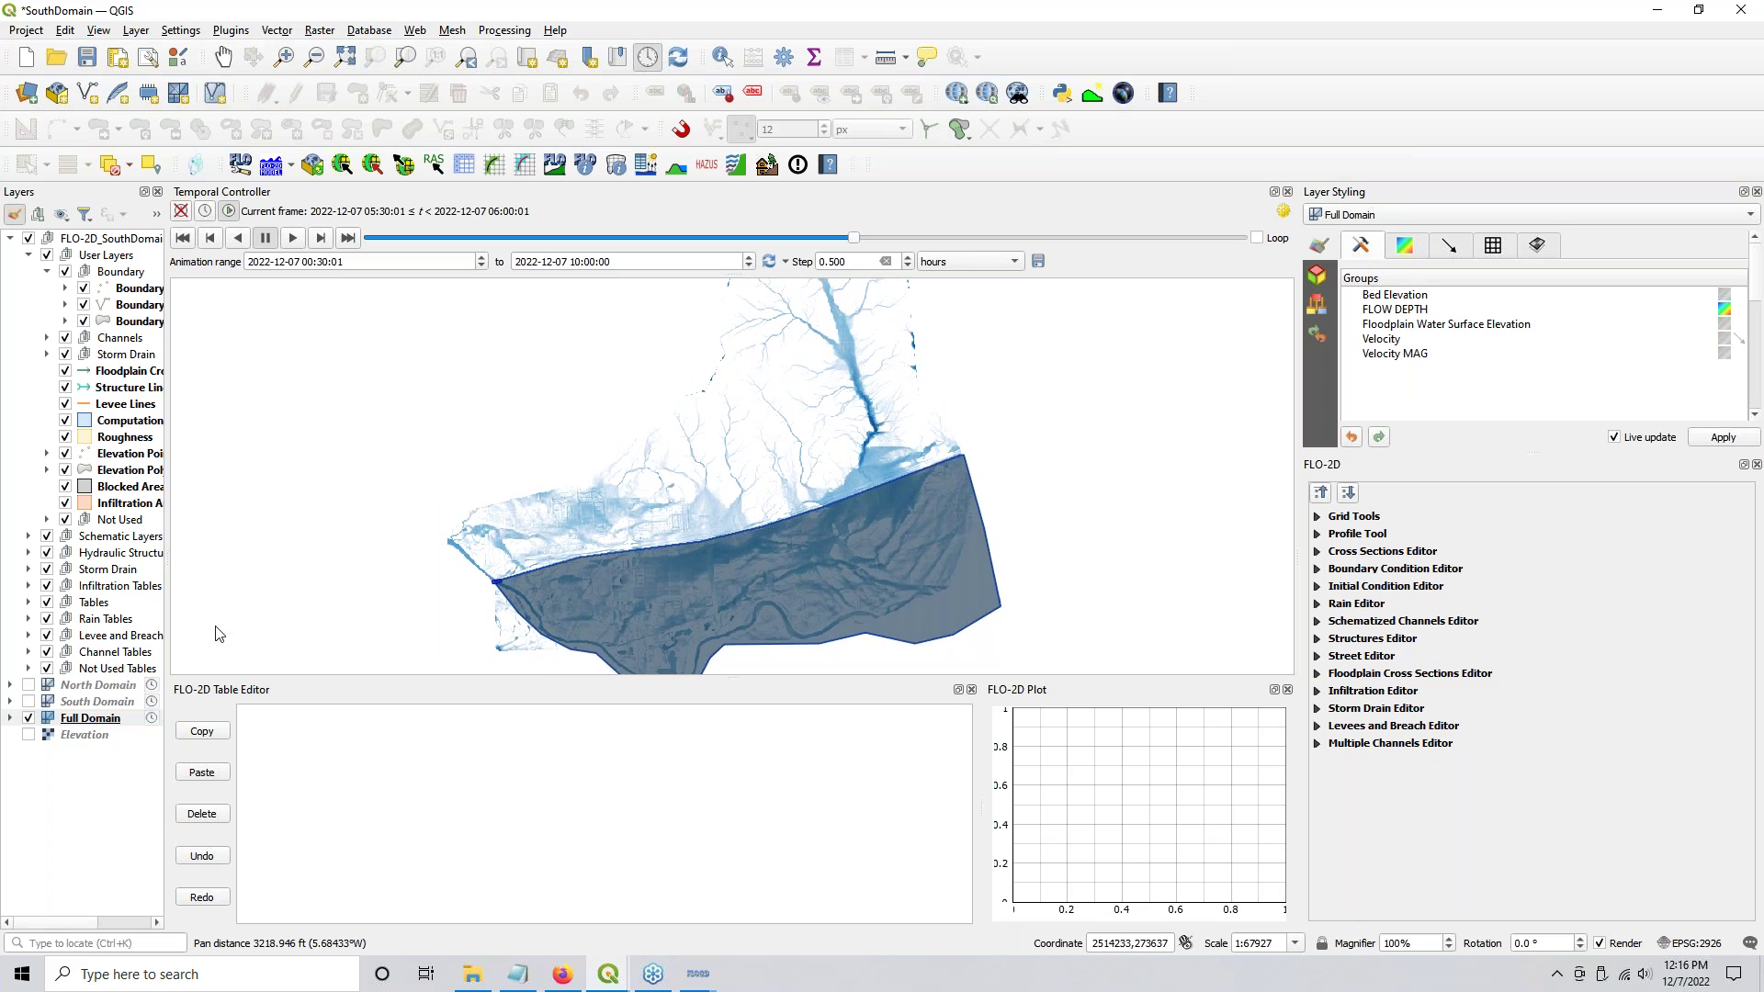
Step: Show the North Domain layer and hide the Full Domain layer
left_click(28, 685)
left_click(106, 718)
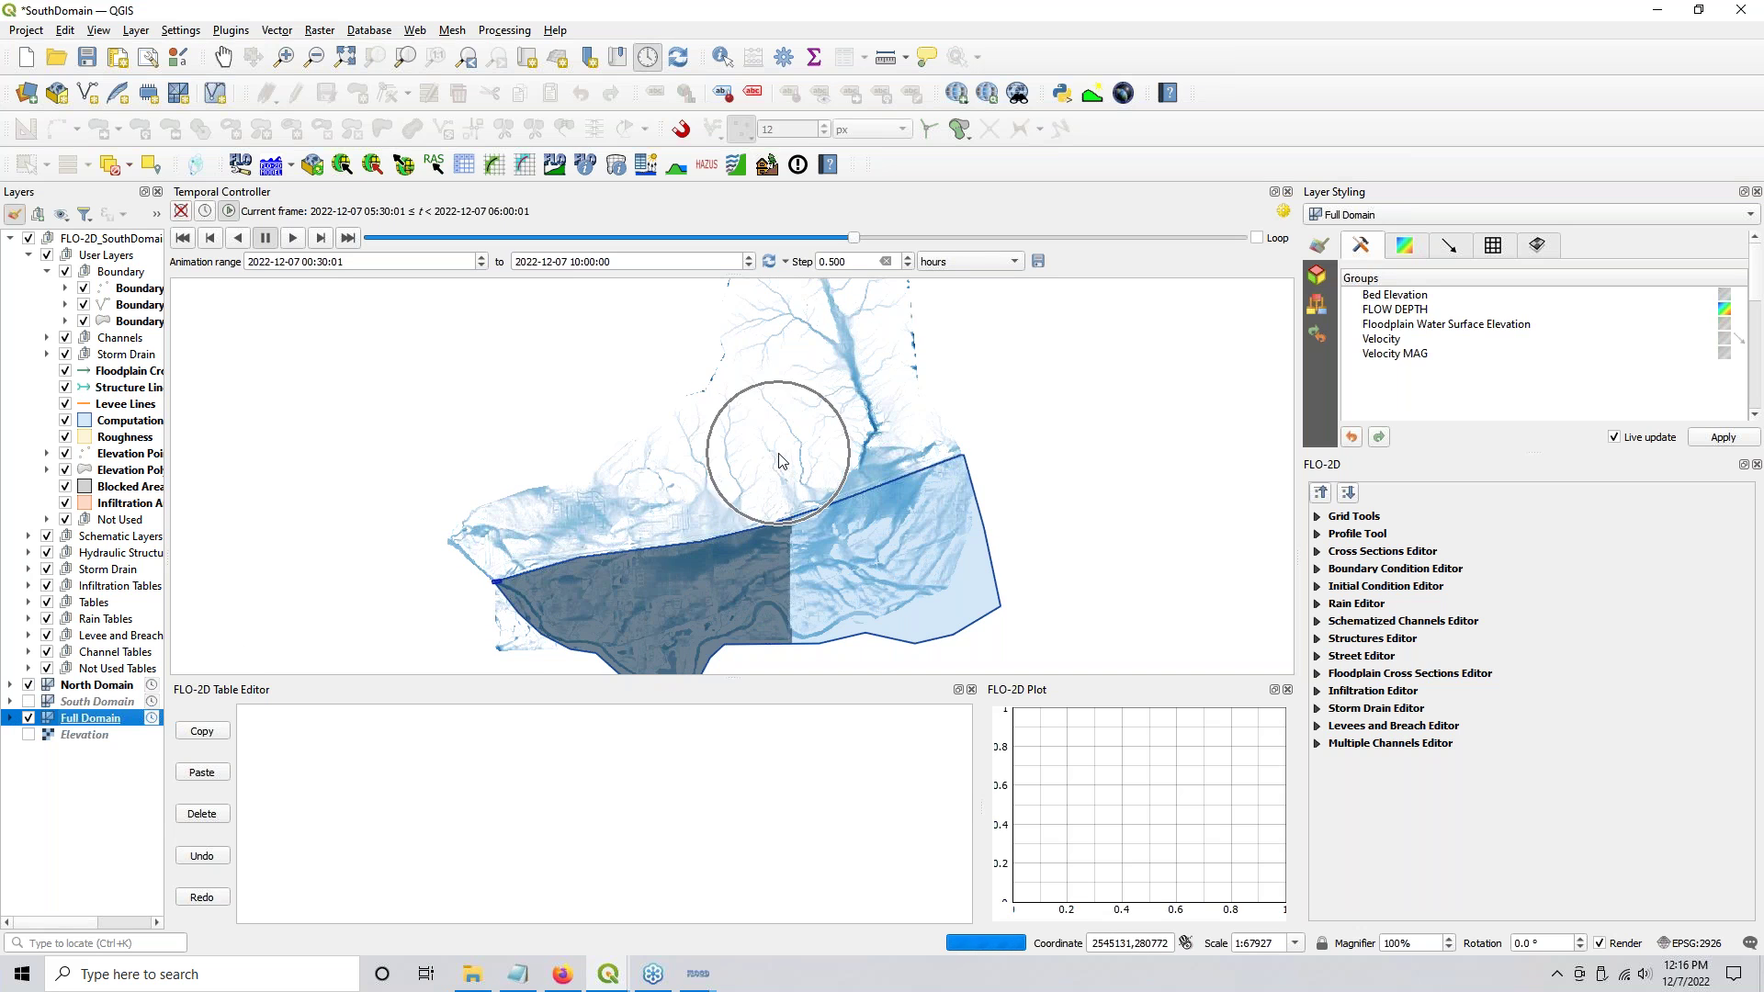
left_click(29, 718)
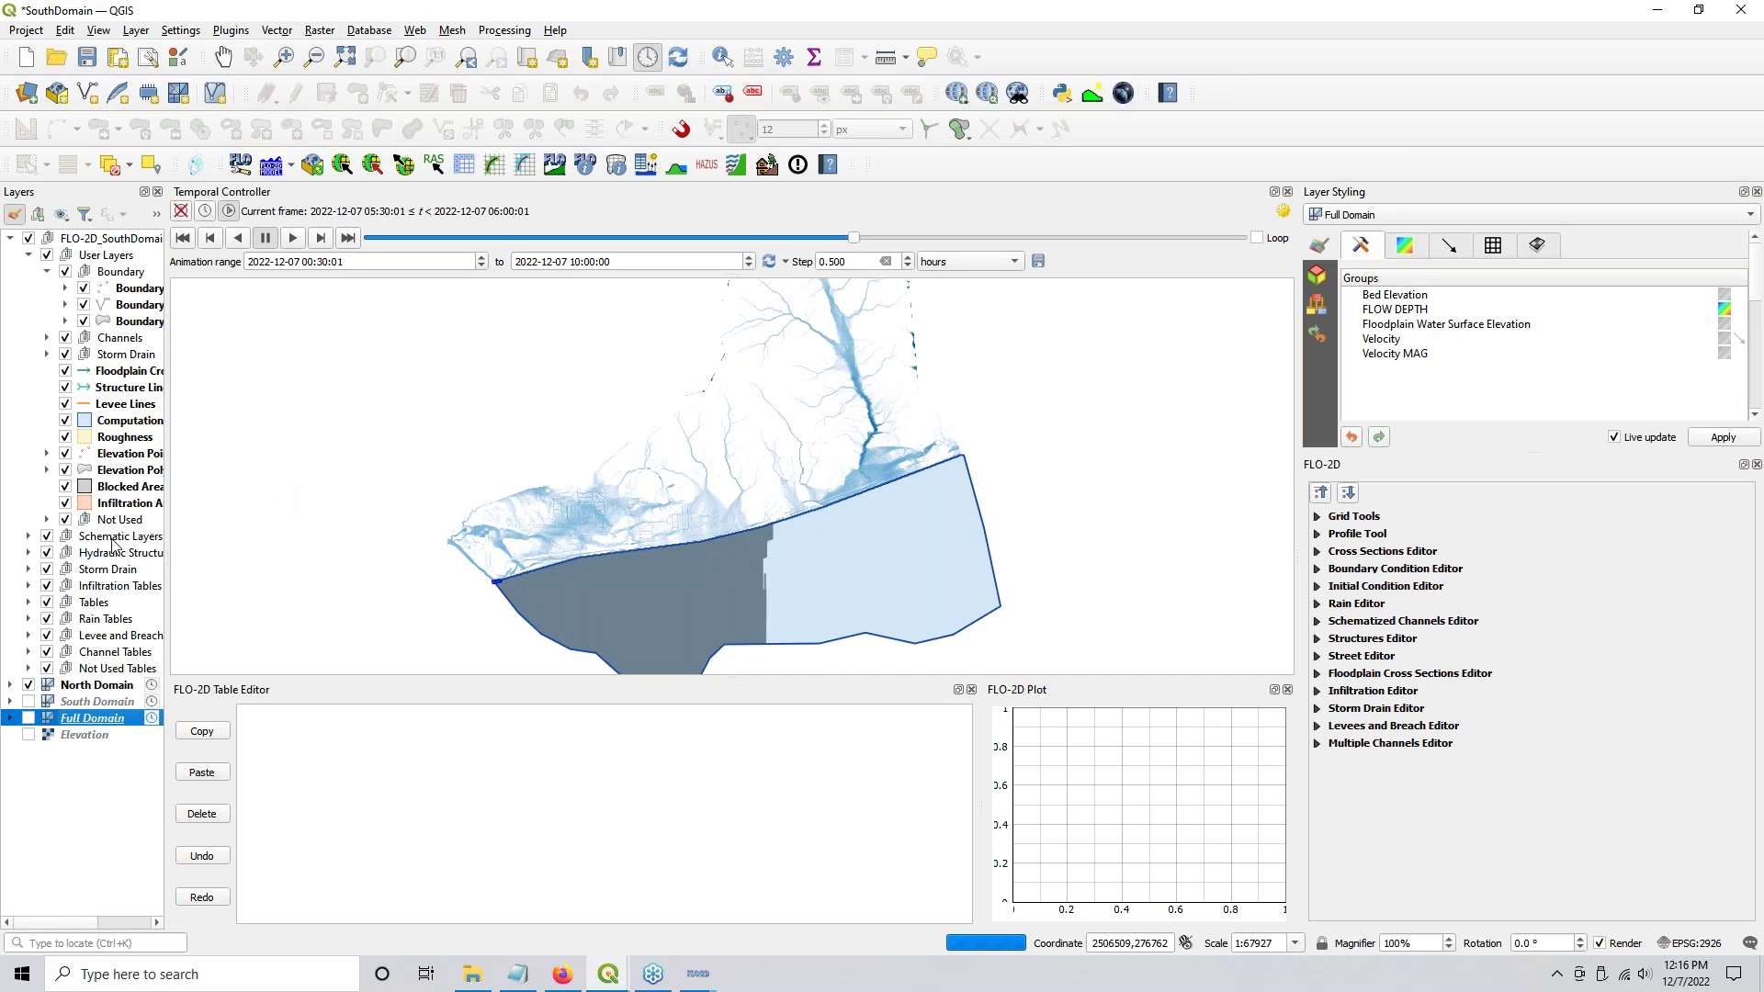
Step: Hide the Schematic Layers group and the Computational Domain layer, and show the South Domain layer alongside the North Domain
left_click(46, 535)
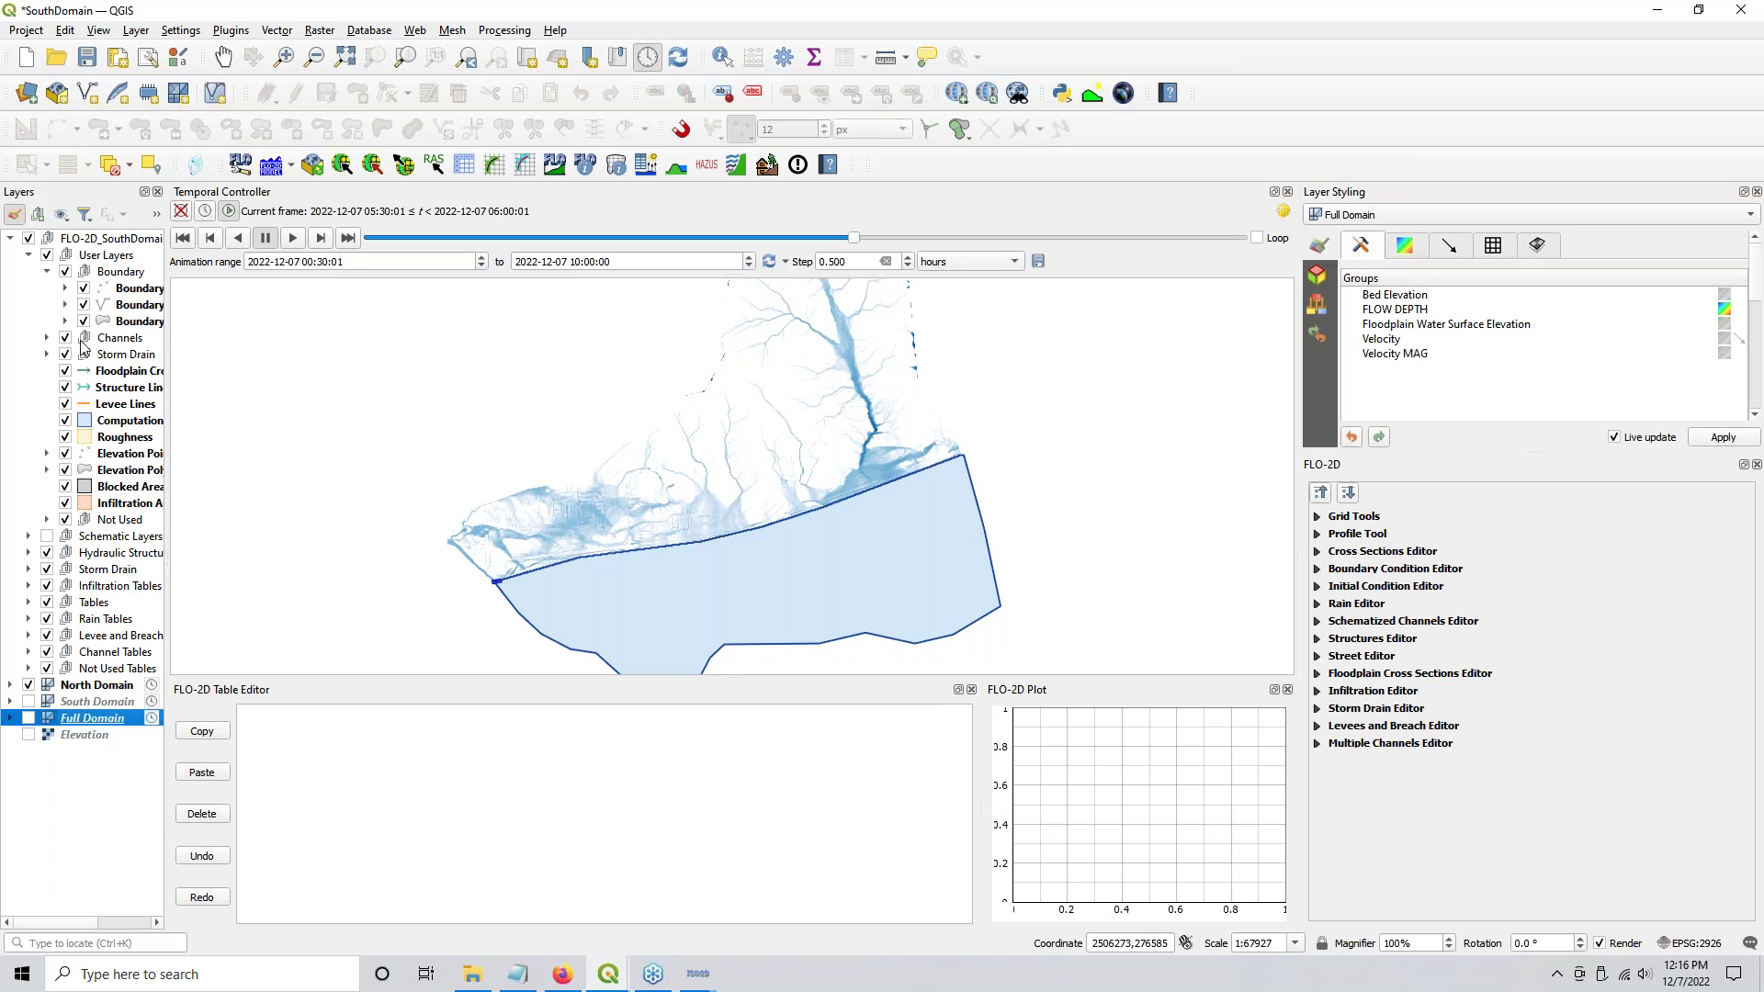
left_click(66, 423)
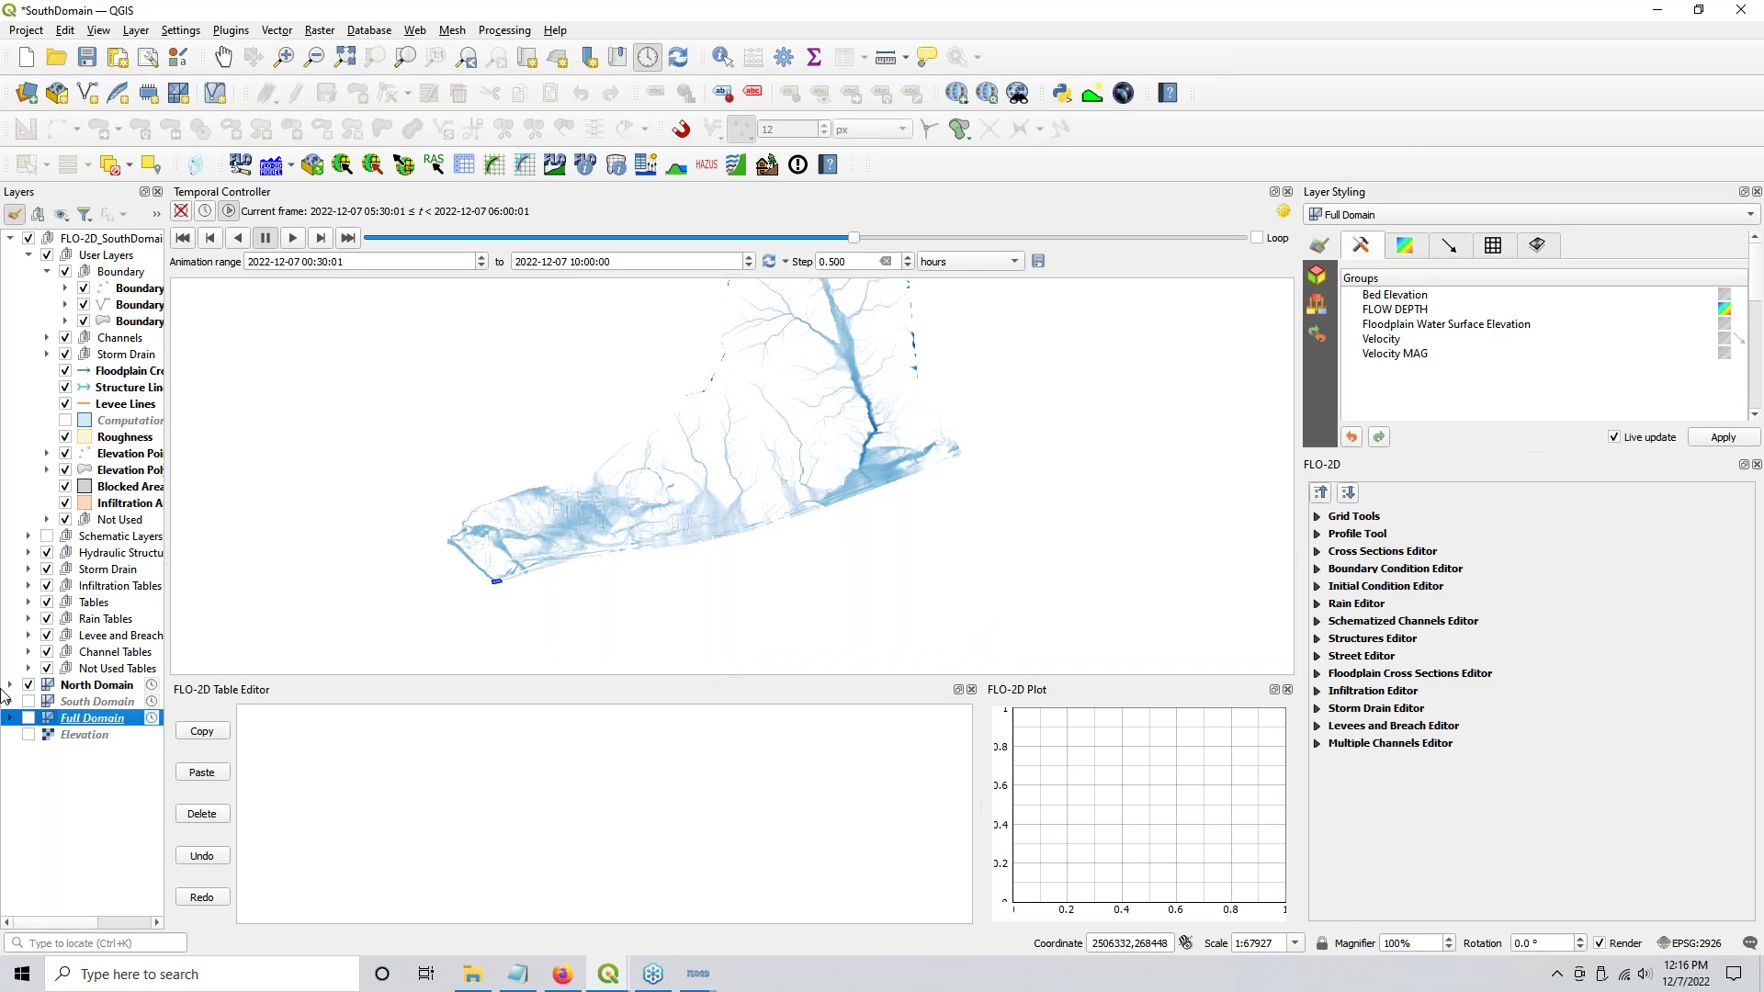
left_click(29, 700)
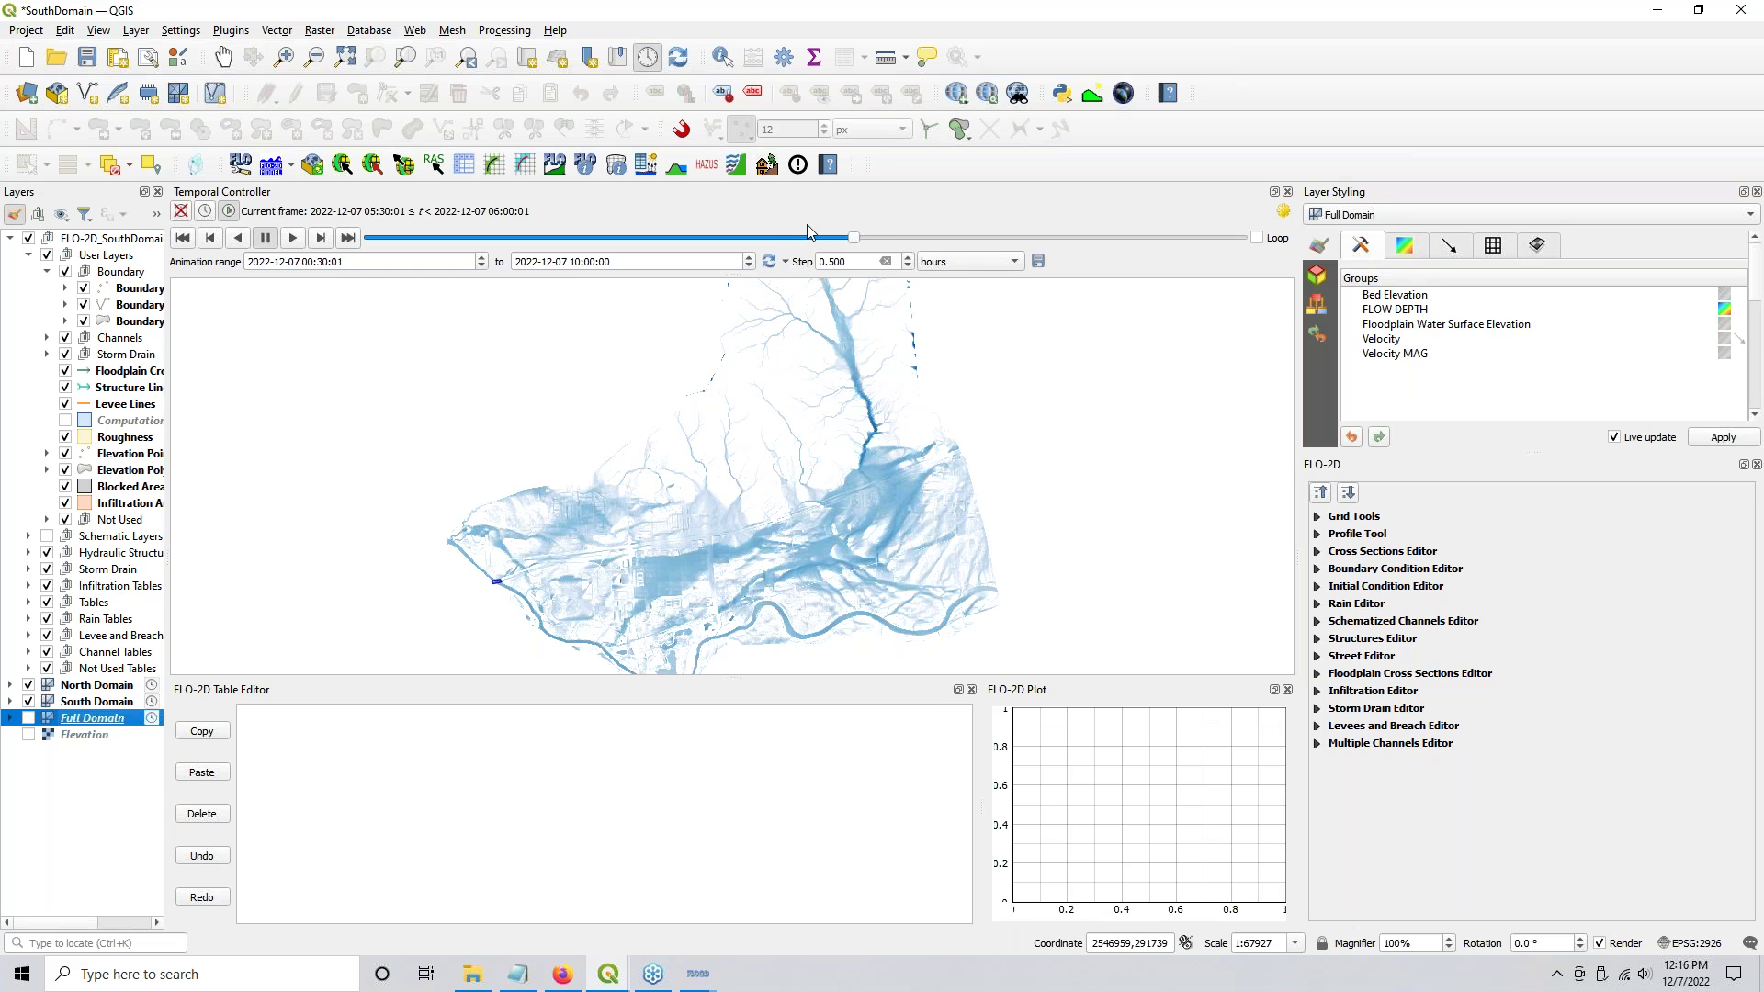
Step: Examine the combined North and South Domain flow depths at time frames between 04:30:01 and 07:30:01, ending on the 05:00:01 frame
left_click_drag(853, 240, 902, 240)
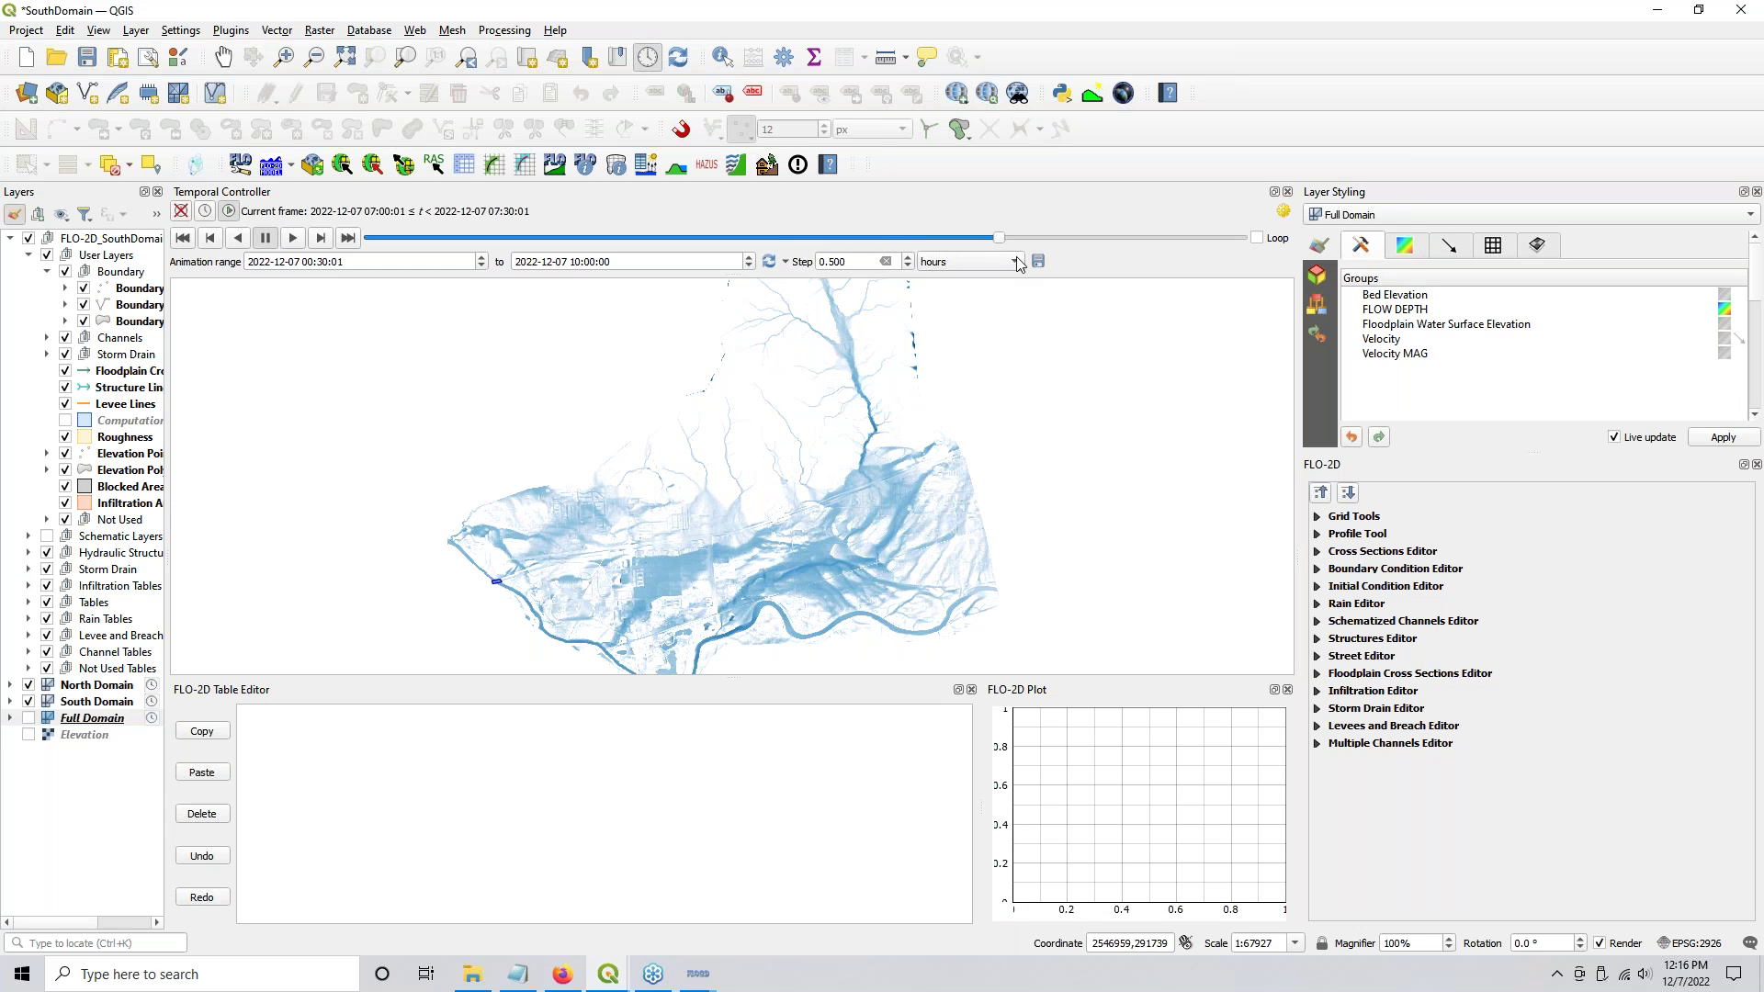
left_click_drag(914, 256, 763, 269)
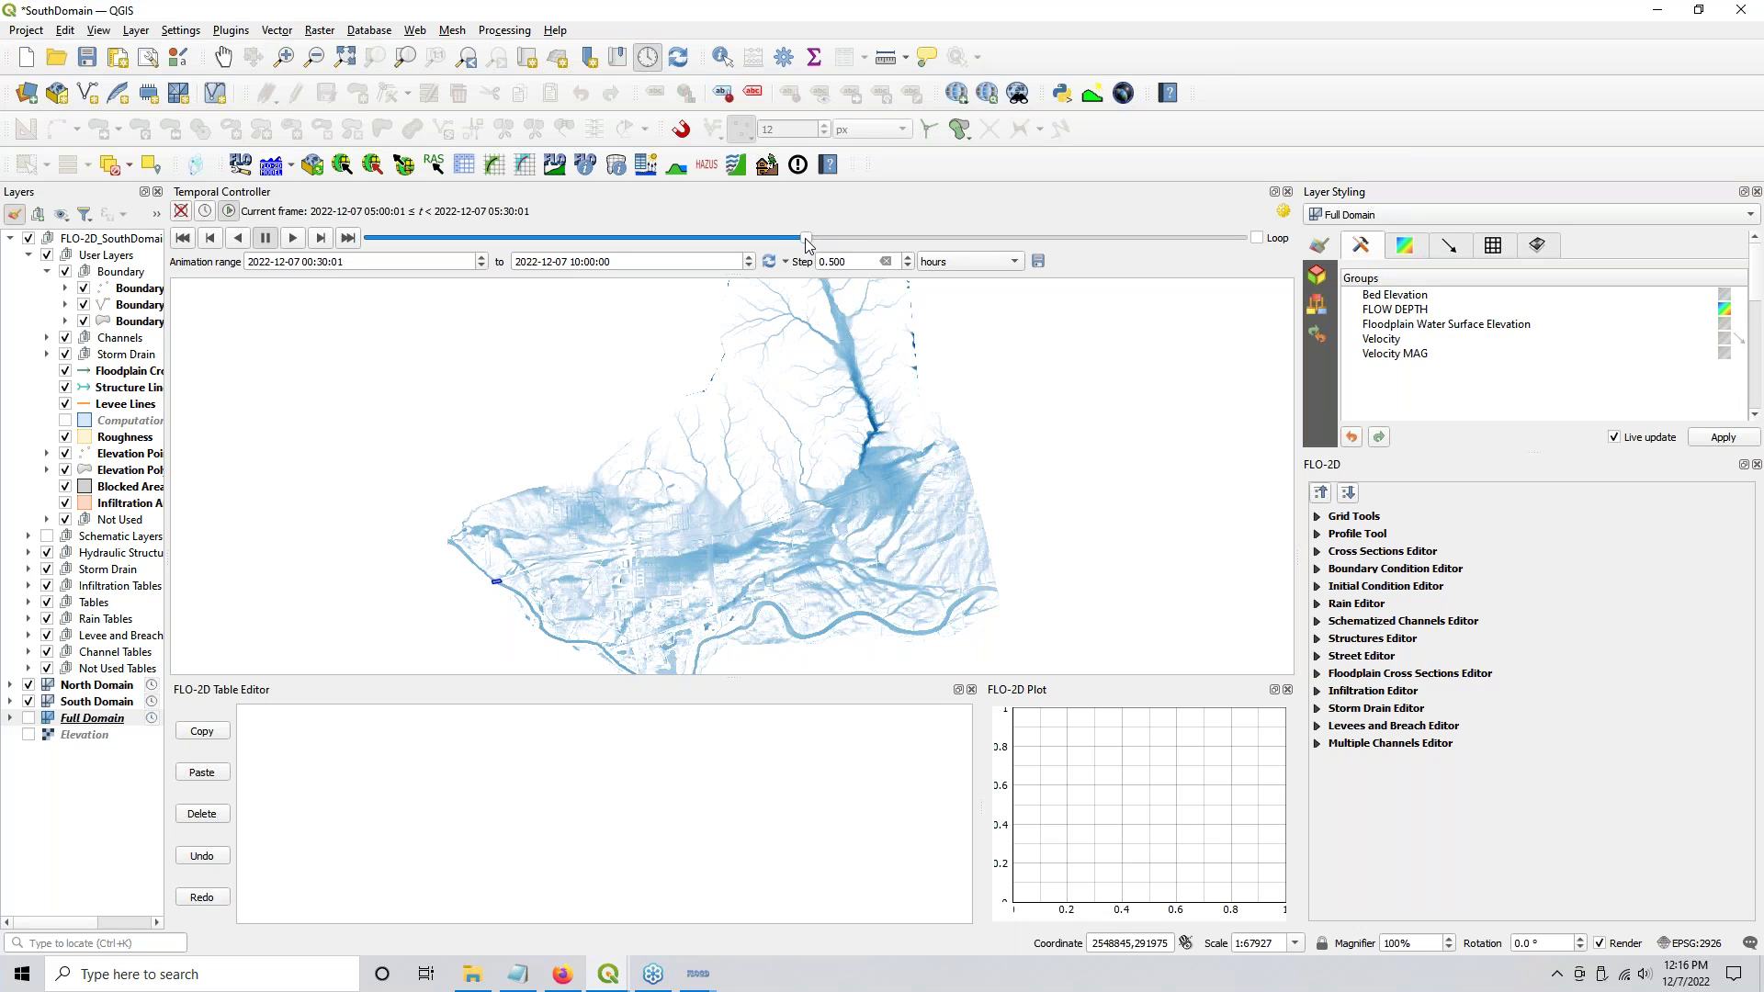
left_click_drag(806, 242, 833, 243)
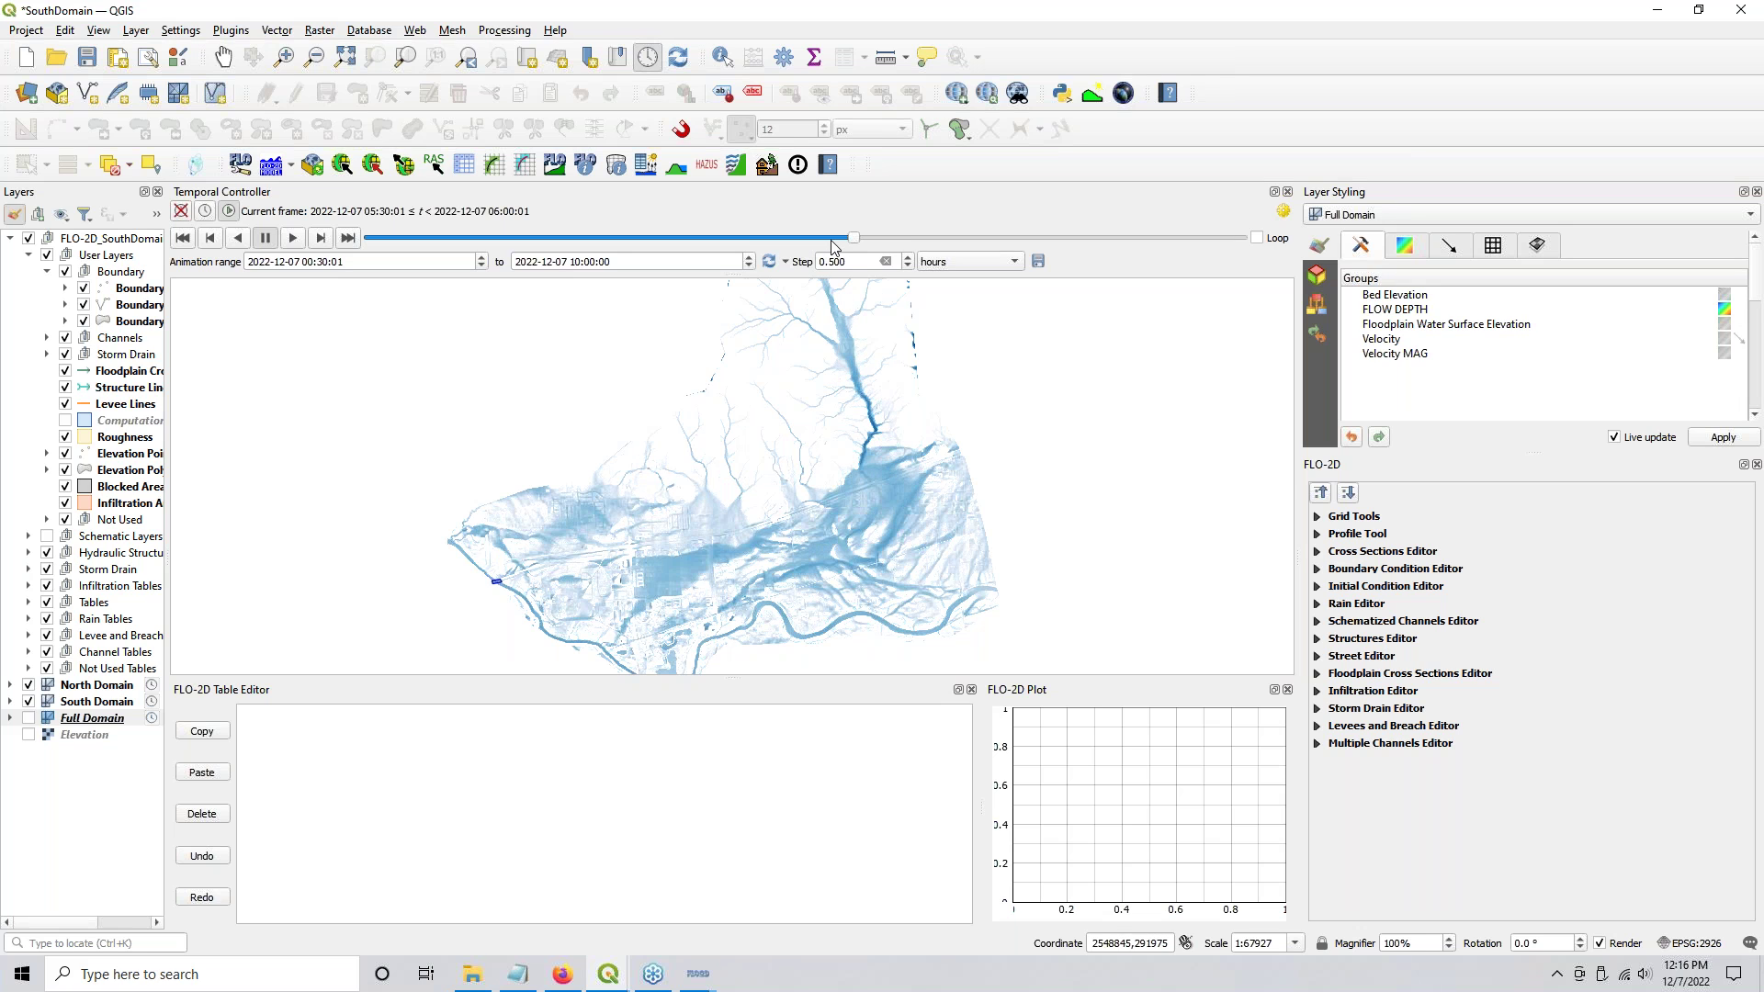
left_click_drag(886, 246, 847, 241)
left_click_drag(858, 241, 746, 242)
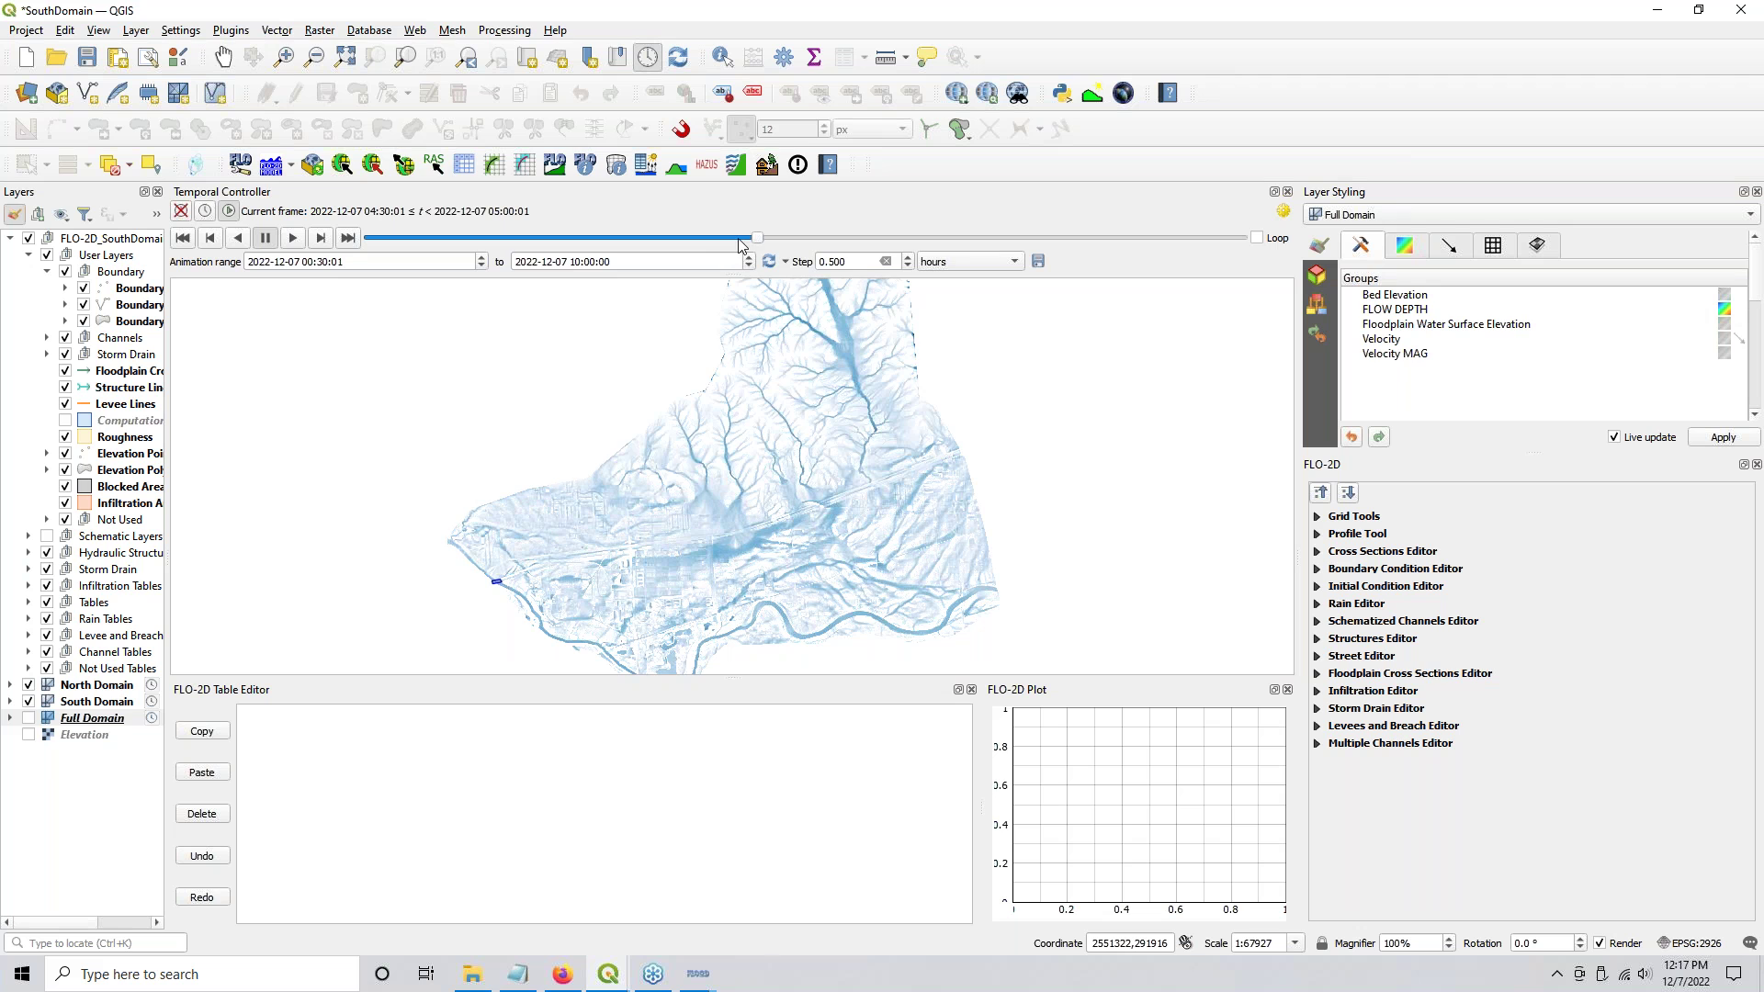
left_click(321, 238)
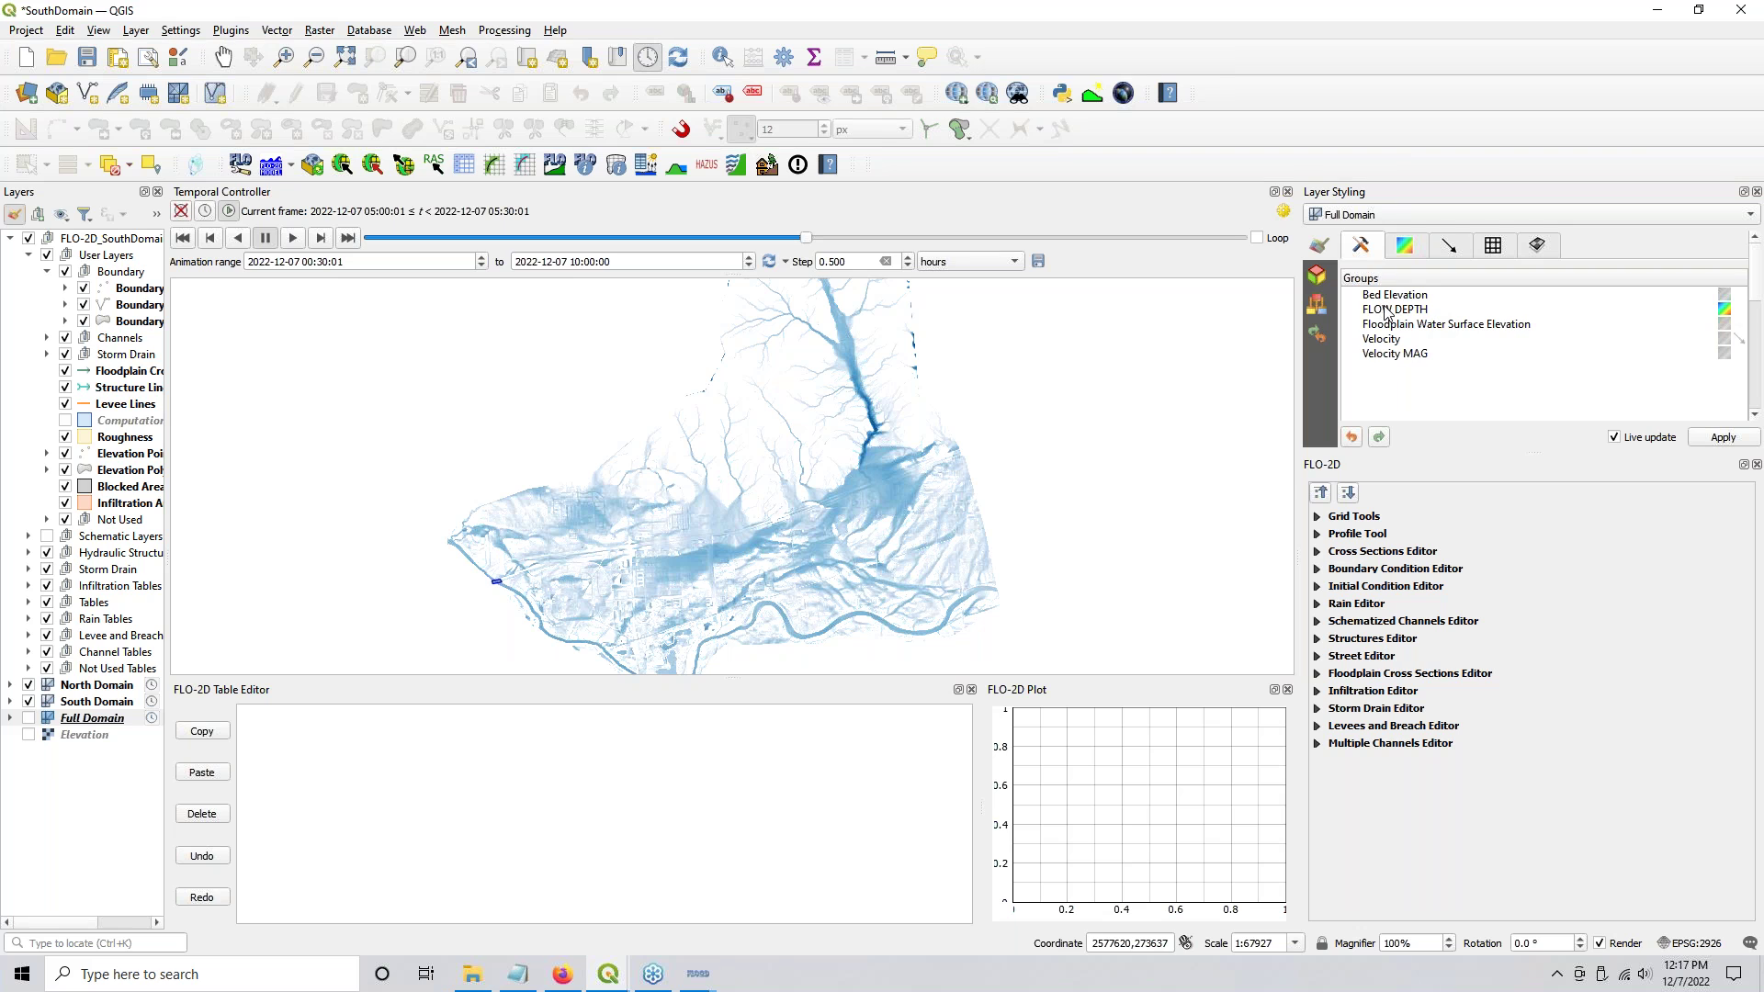
Step: Inspect the contour minimum and maximum settings of the Full Domain layer's FLOW DEPTH dataset
left_click(1723, 314)
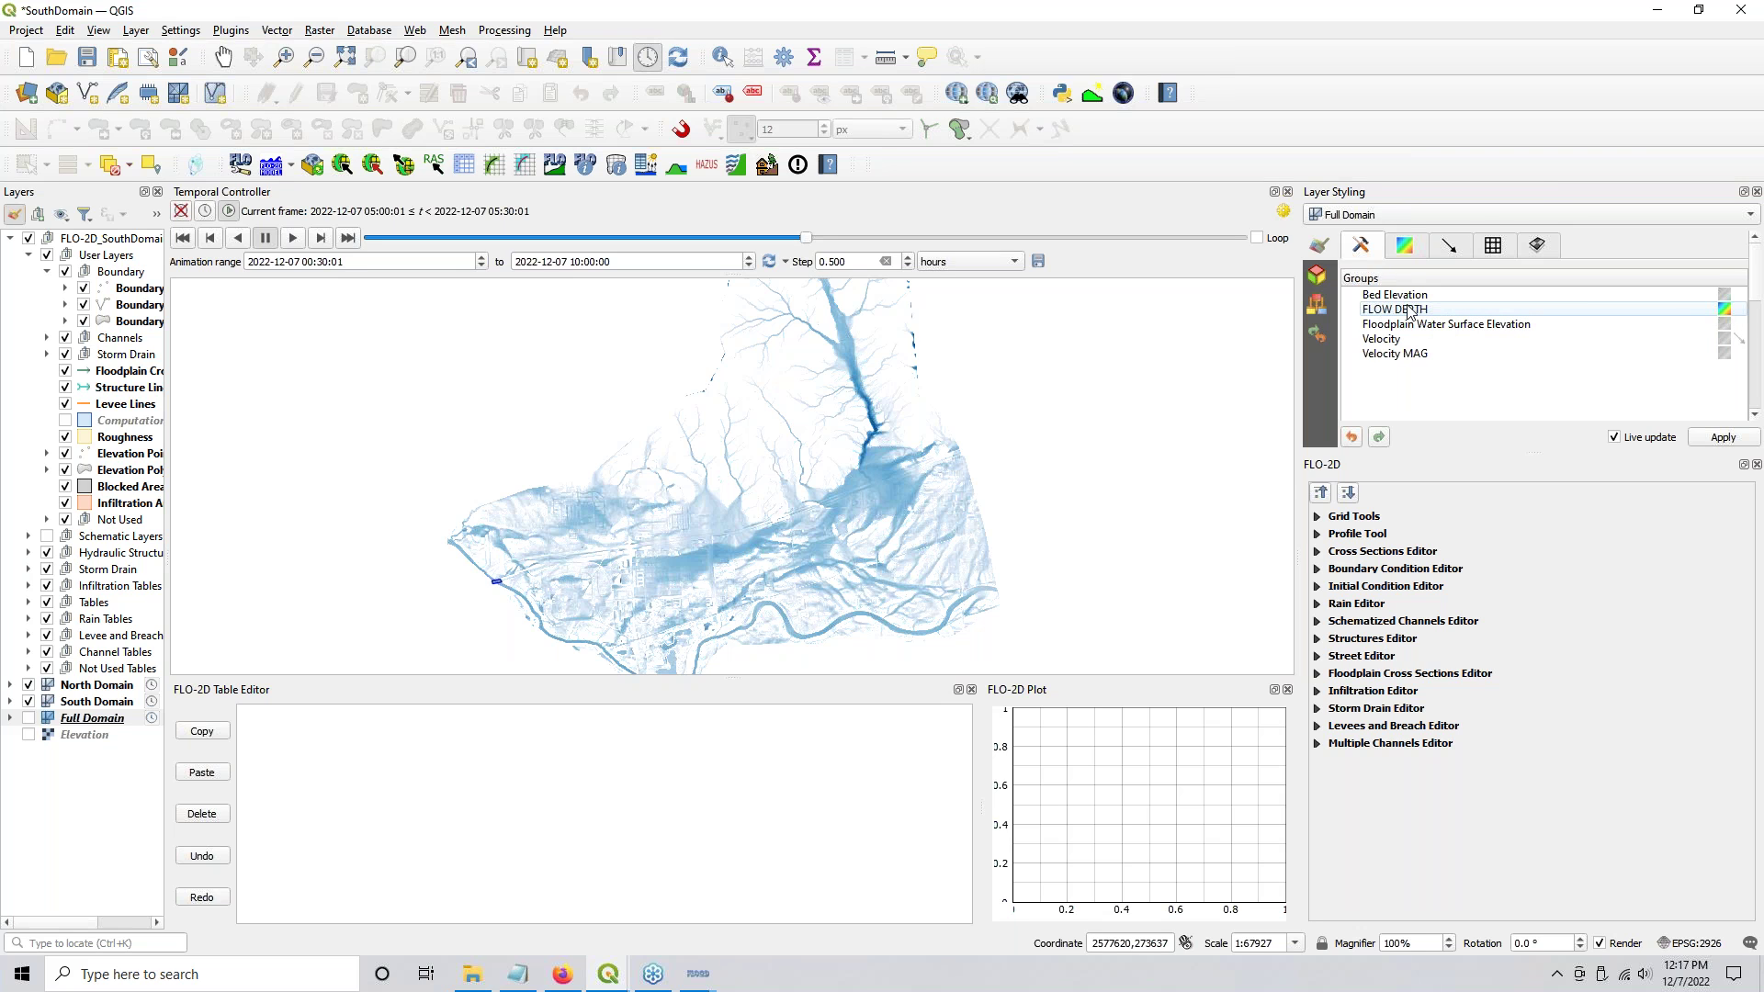
left_click(1404, 244)
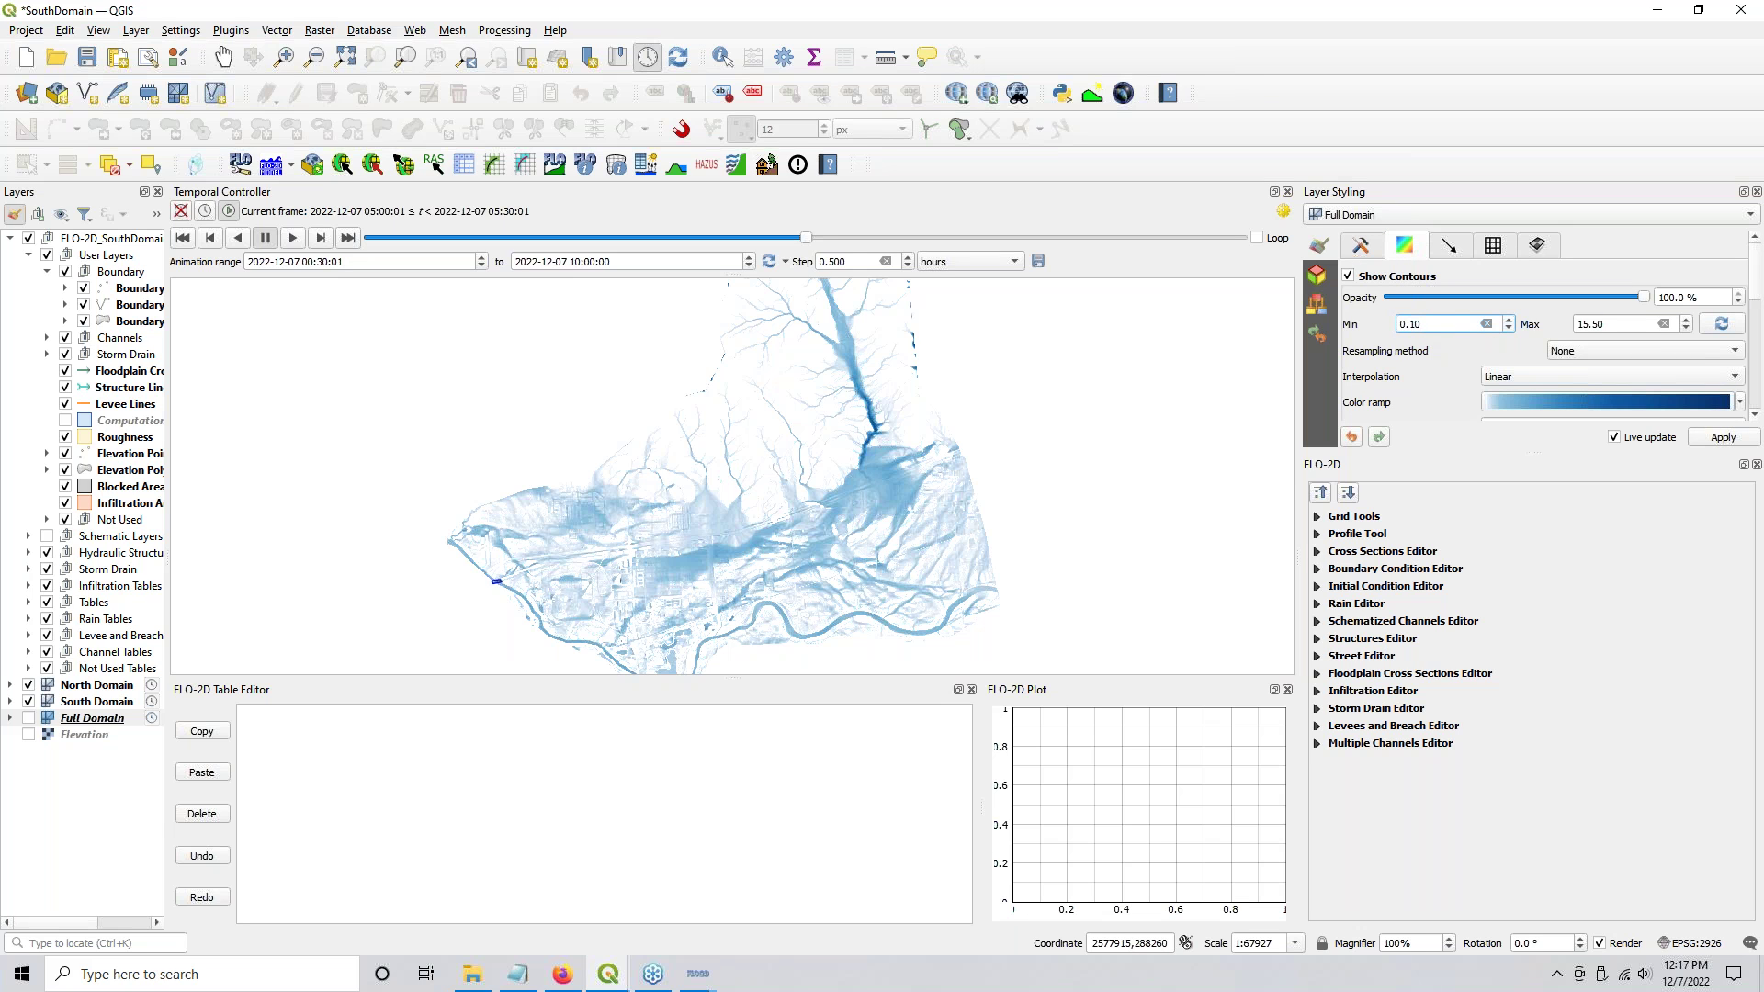
double_click(1426, 323)
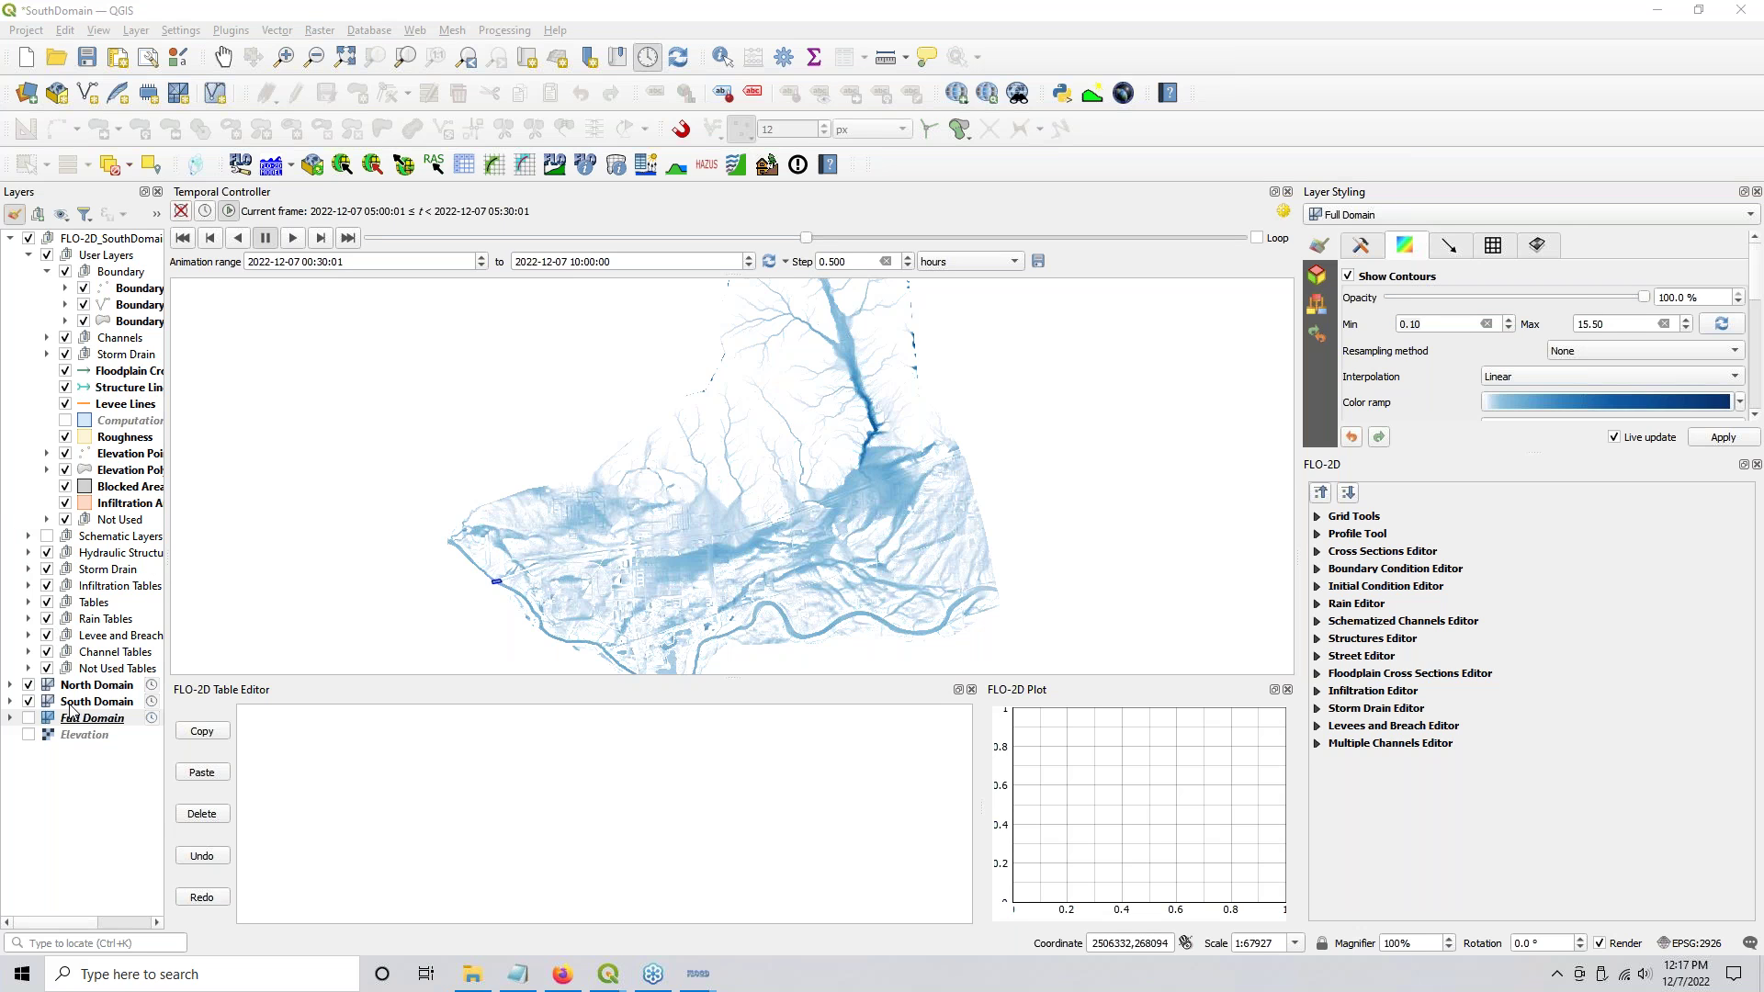
Step: Remove the Full Domain layer from the project, and hide the North Domain and South Domain layers
left_click(29, 719)
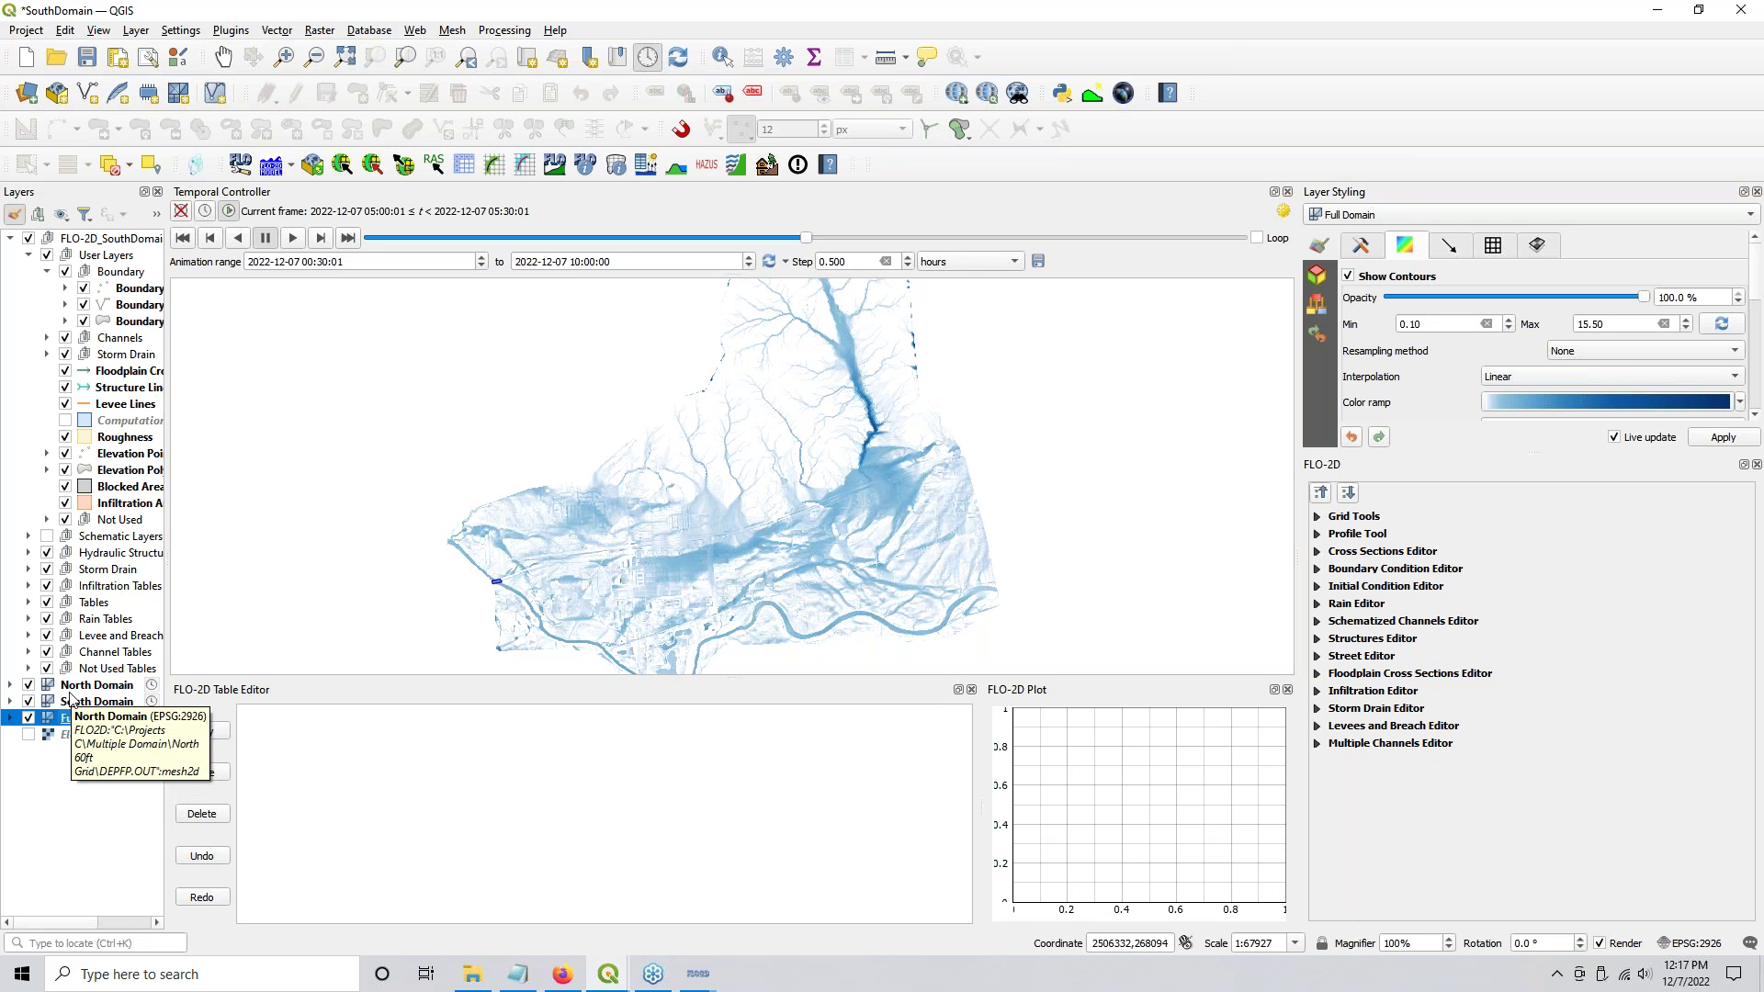
right_click(69, 723)
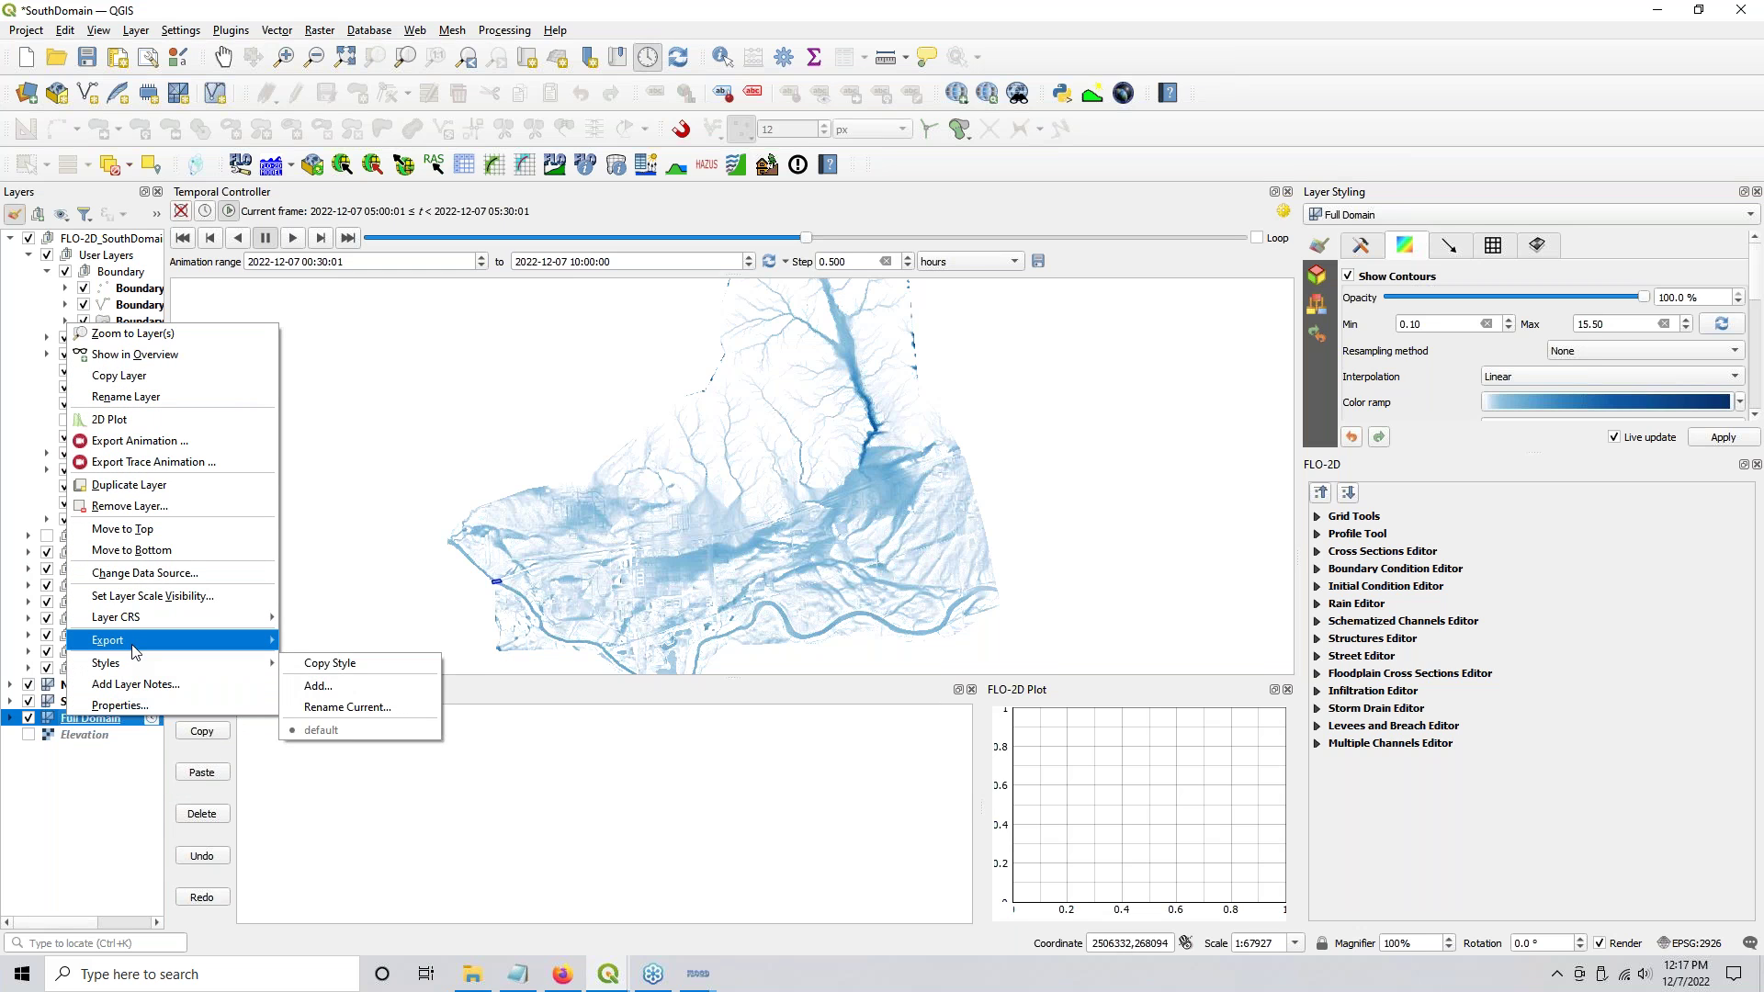
mouse_move(135, 646)
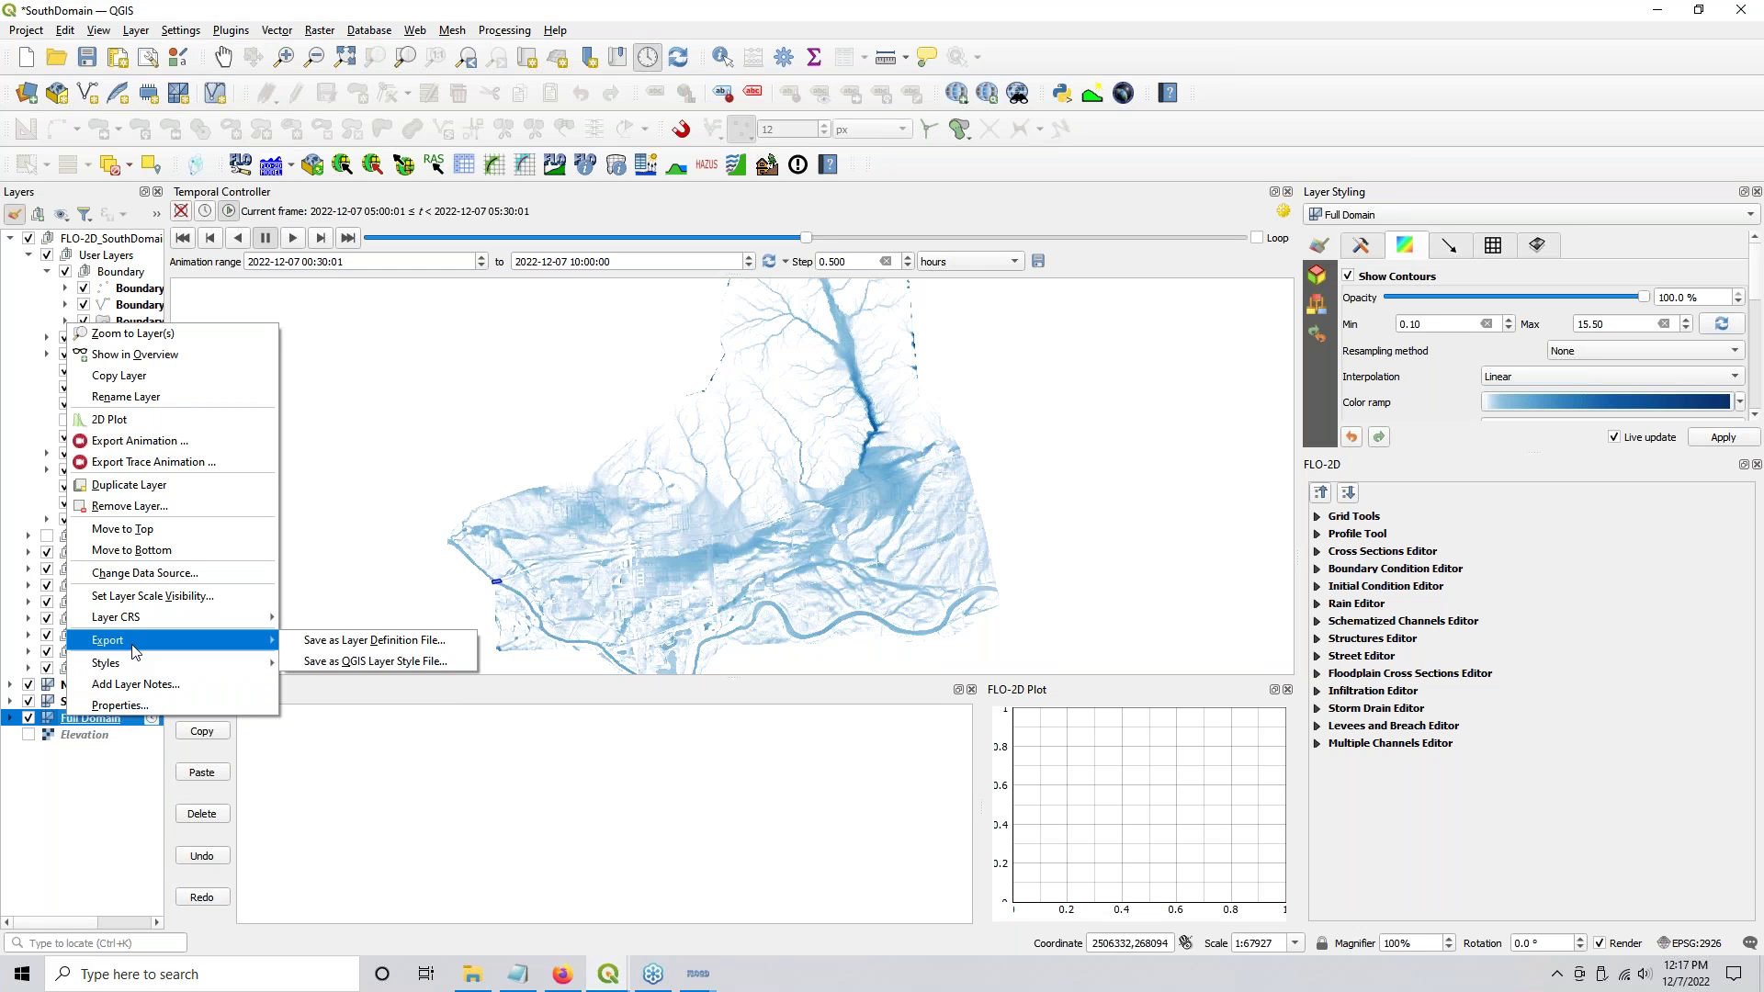
left_click(132, 506)
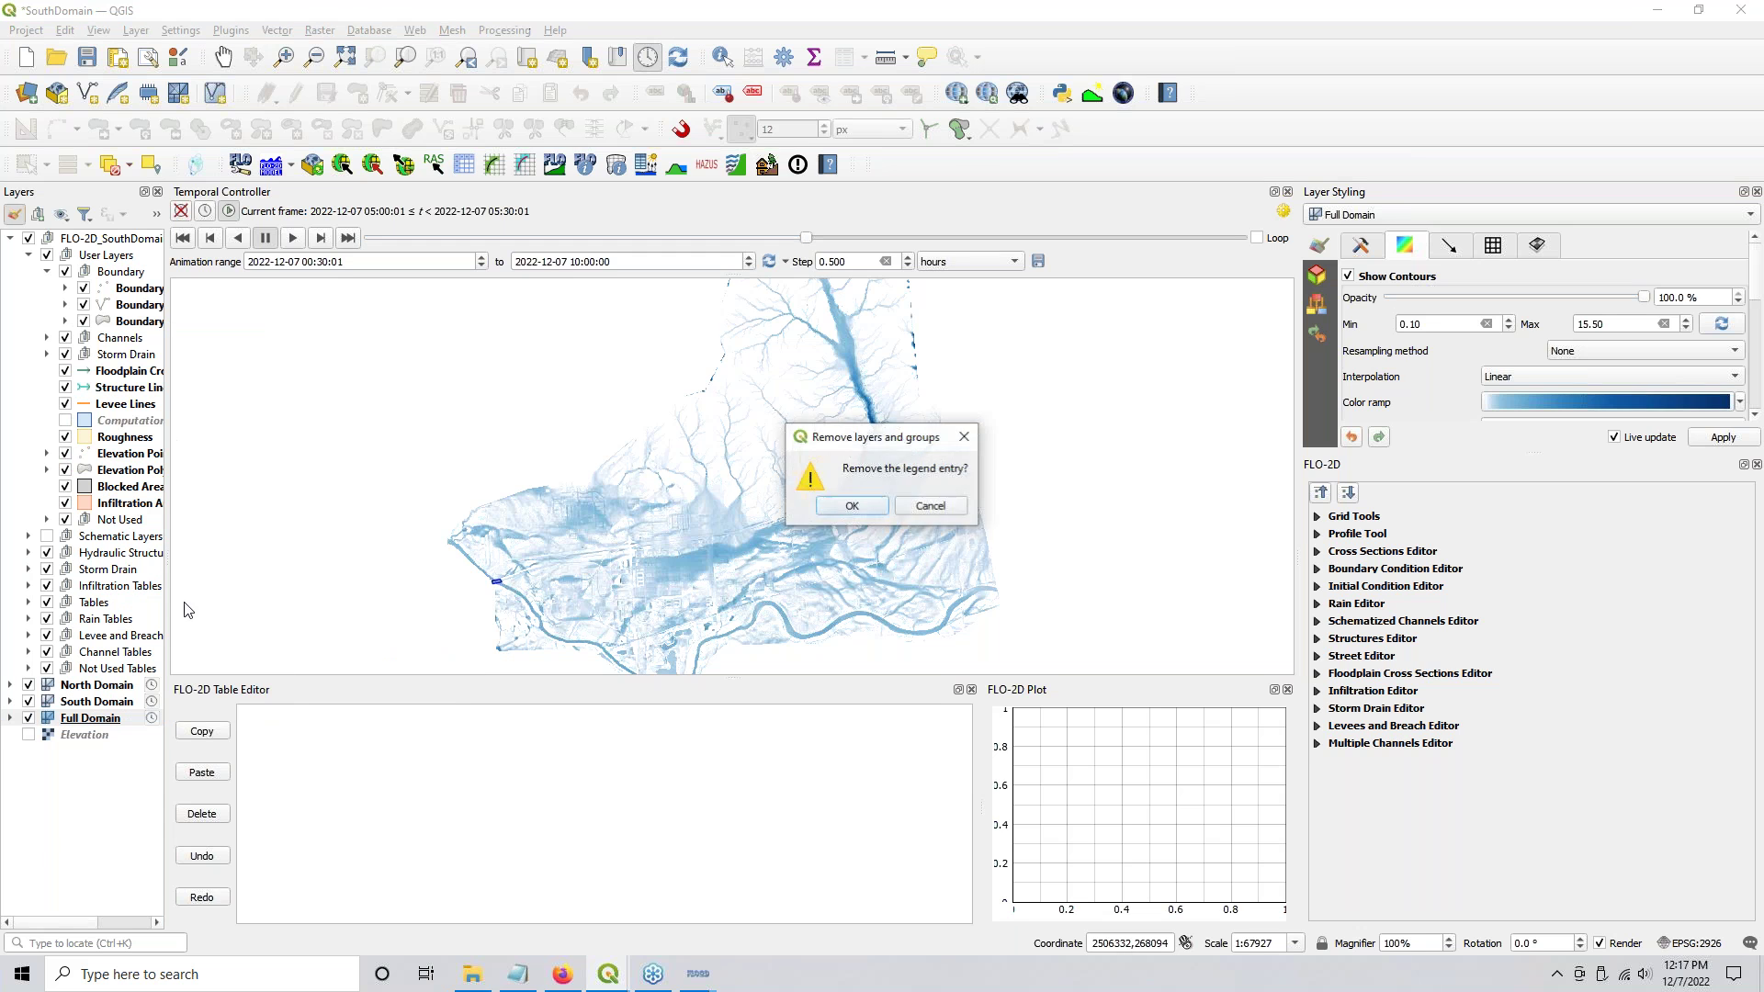
left_click(854, 505)
left_click(29, 685)
left_click(28, 702)
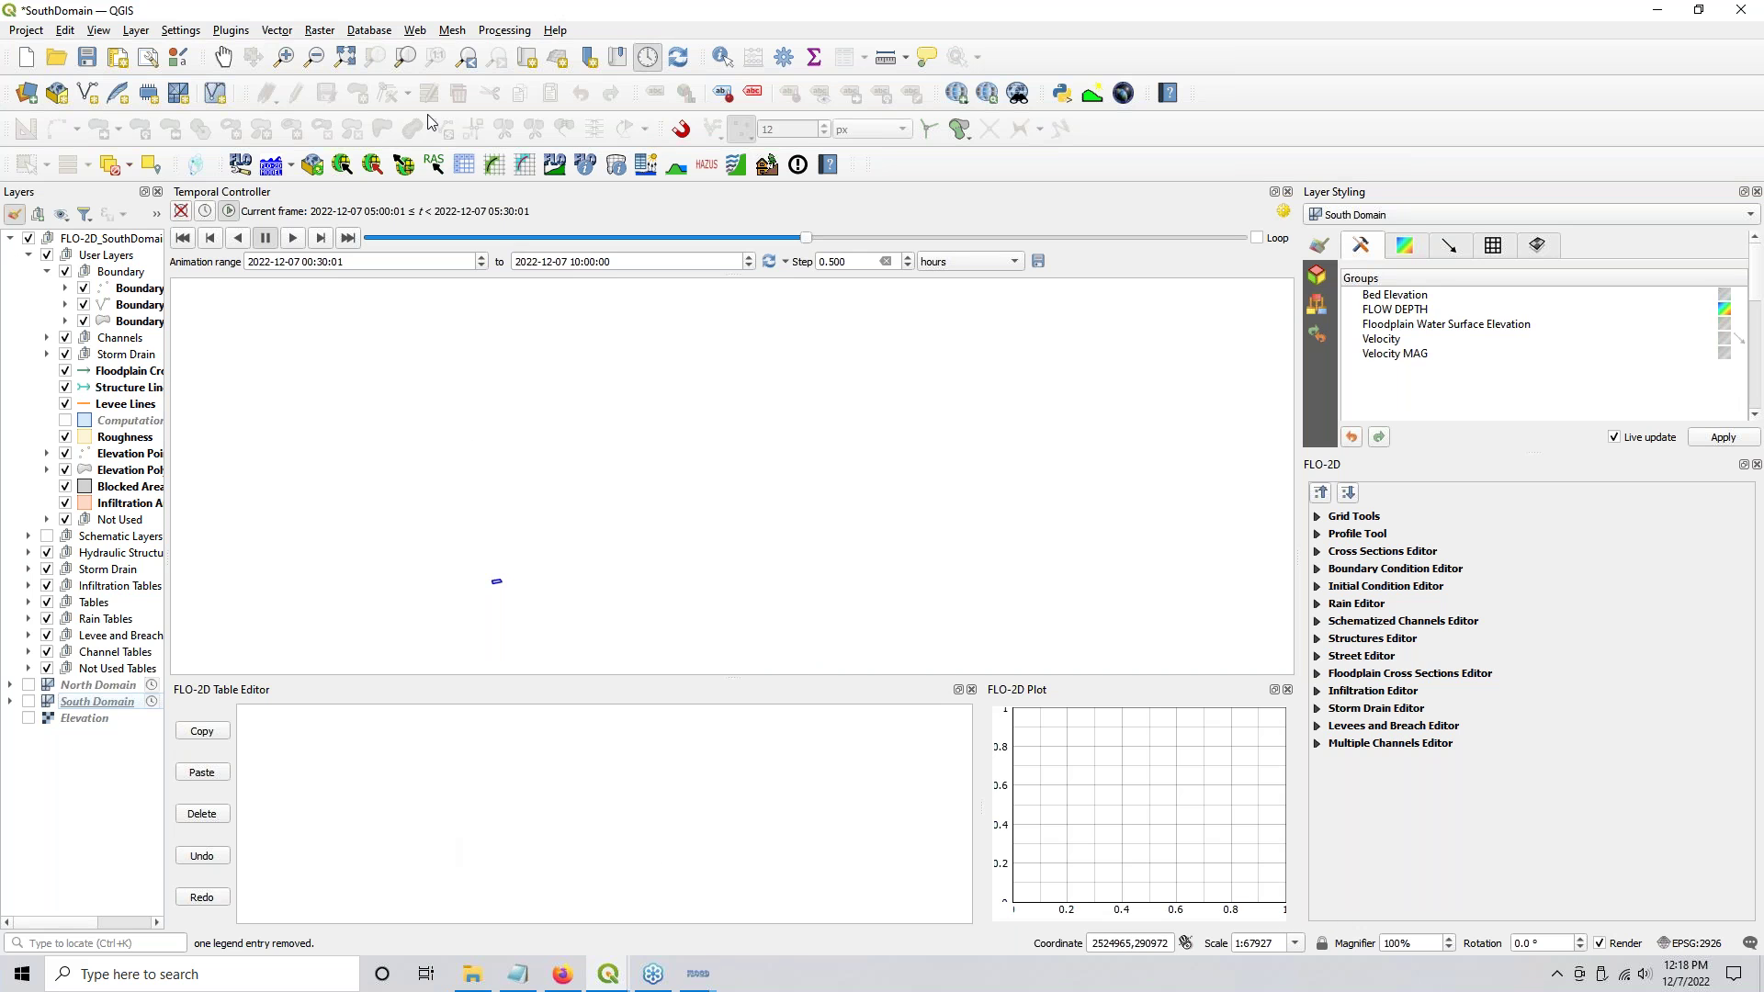
Step: Review the Time Series Output option under Time Lapse Output in the FLO-2D control variables, and cancel without saving
left_click(463, 166)
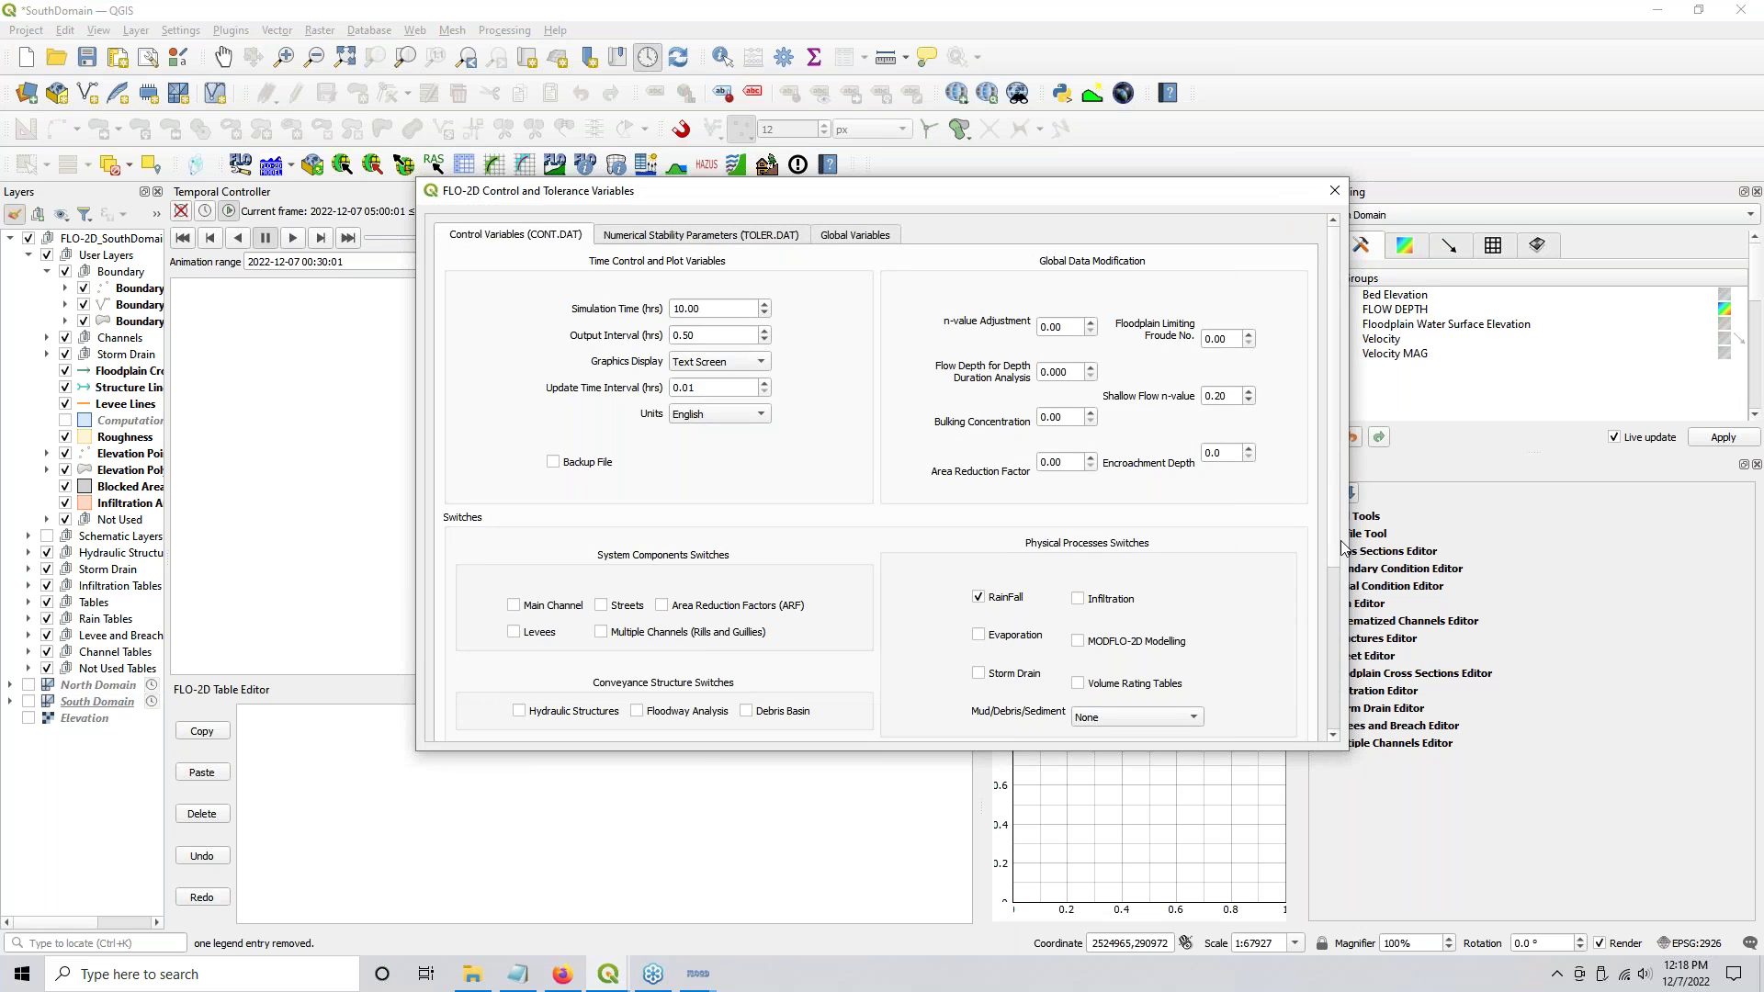
scroll(1338, 548, "down", 5)
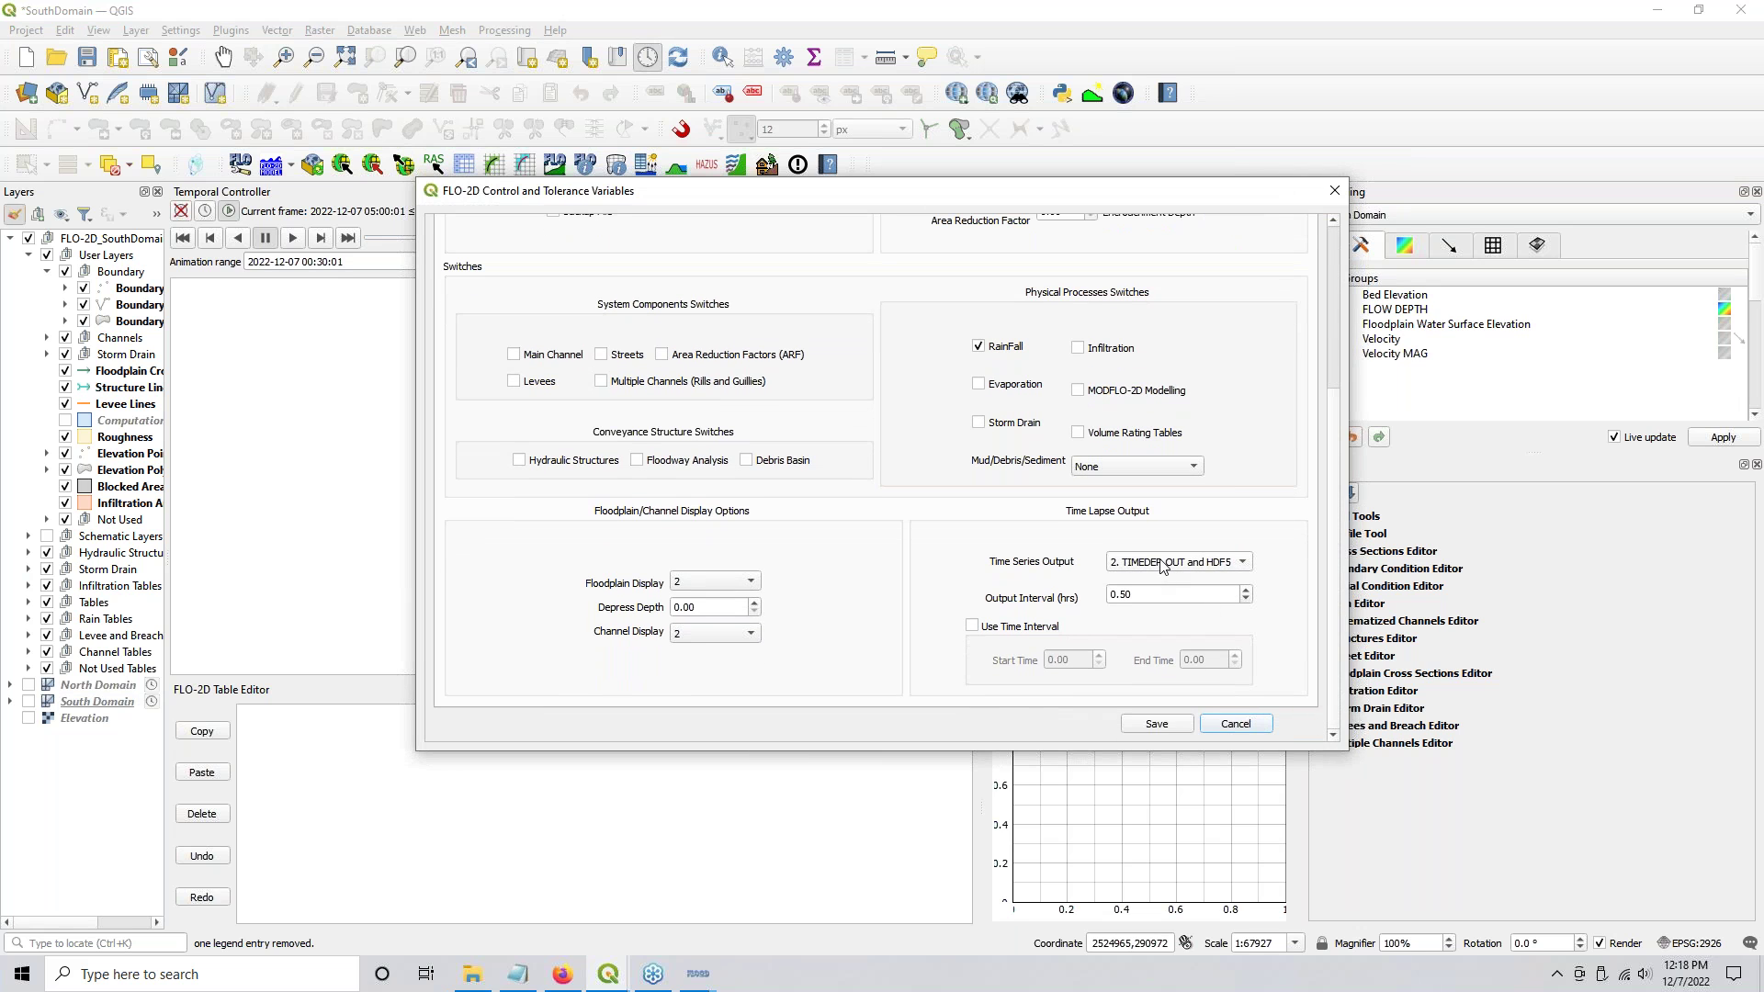
left_click(1161, 566)
left_click(1160, 565)
left_click(1156, 564)
left_click(1149, 564)
left_click(1167, 564)
left_click(1235, 724)
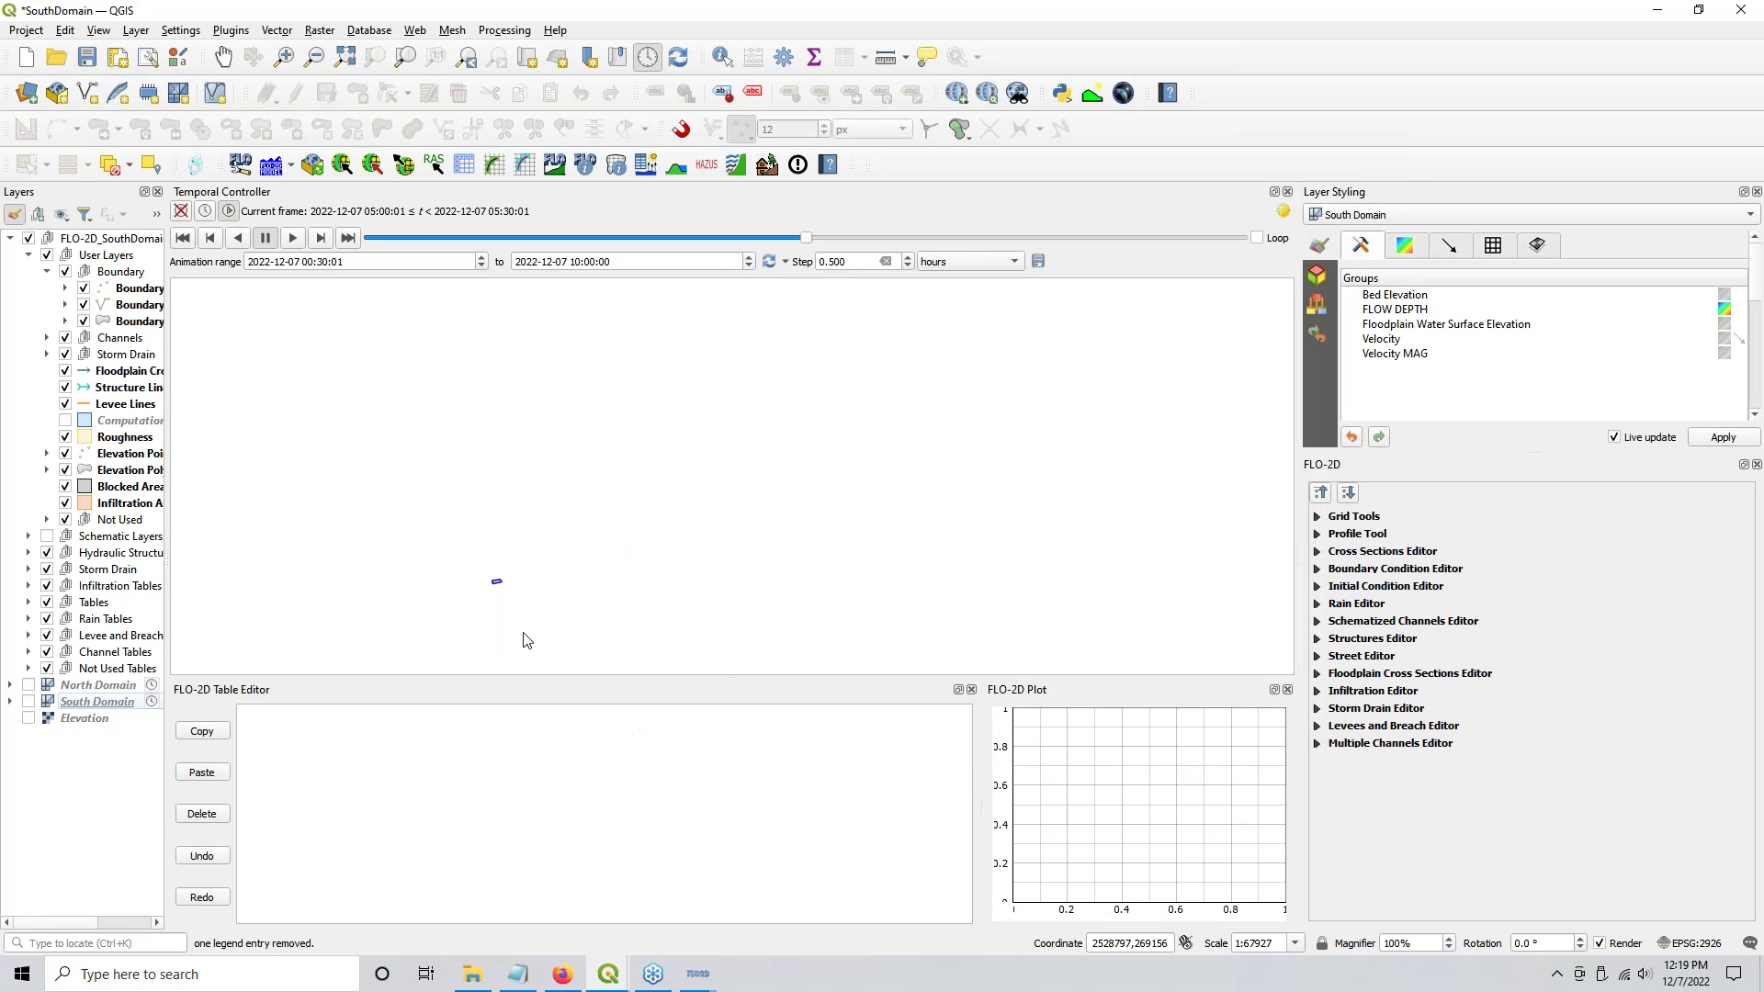
Step: Locate TIMDEP.HDF5 in the Full Grid 50ft folder of Multiple Domain, and return to QGIS
left_click(472, 975)
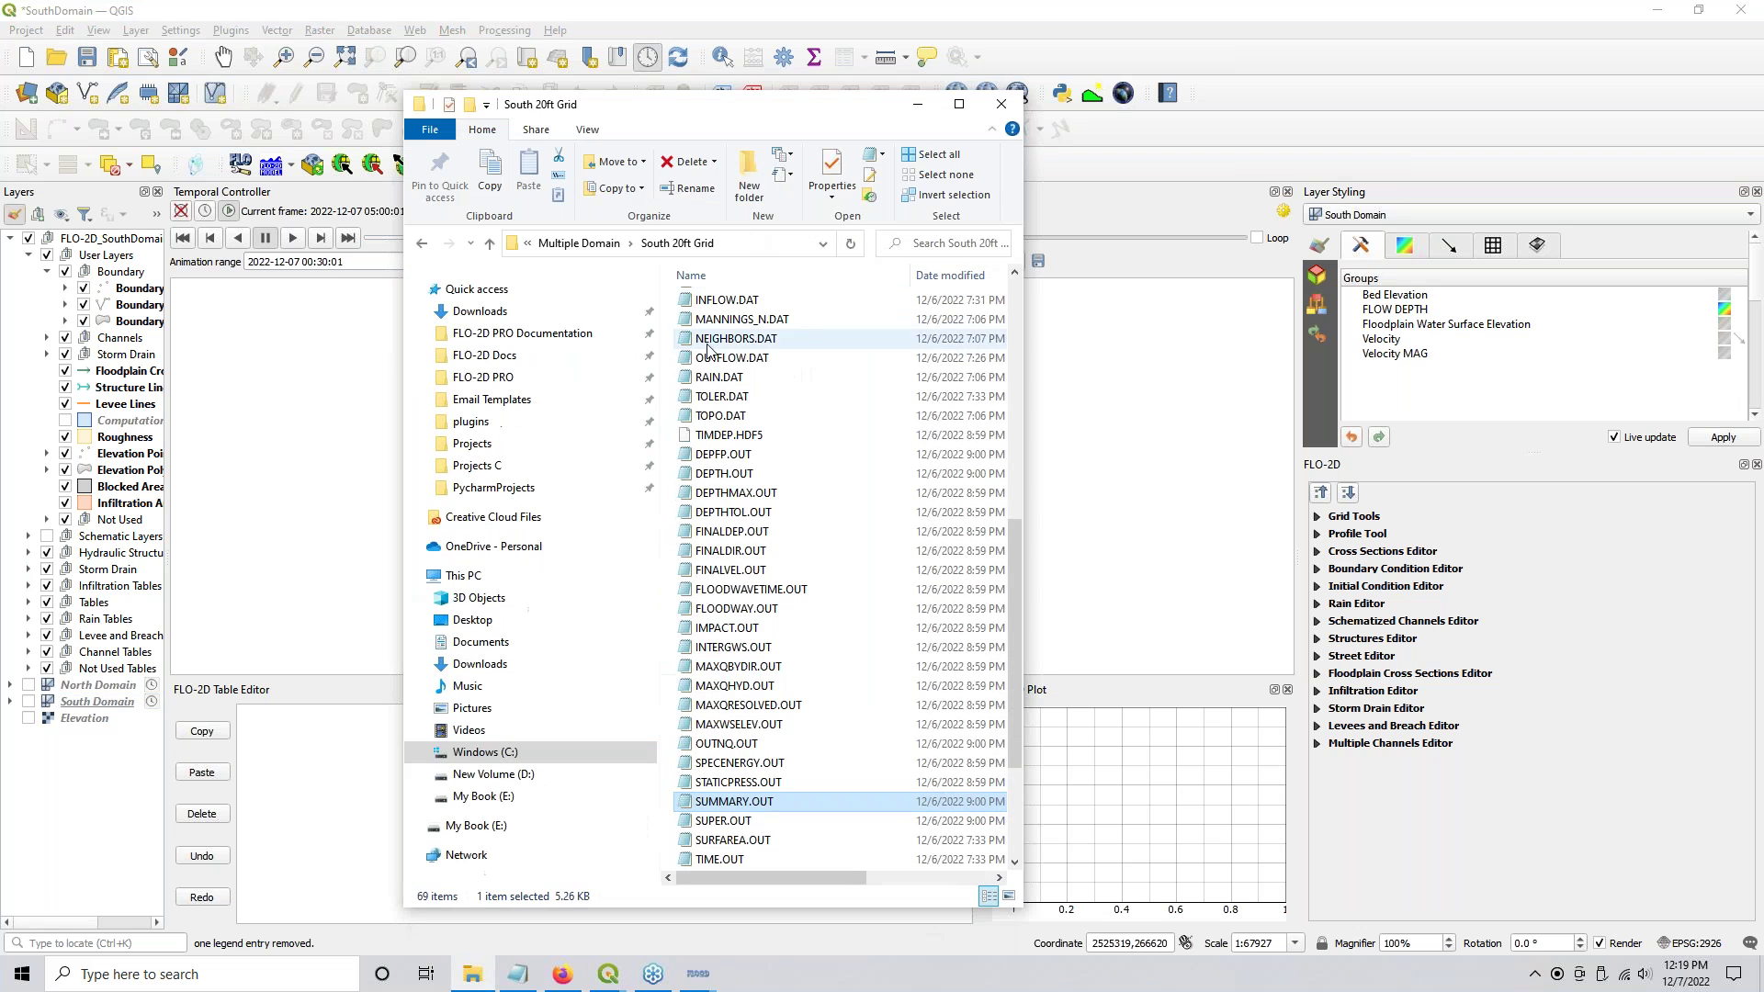
left_click(605, 248)
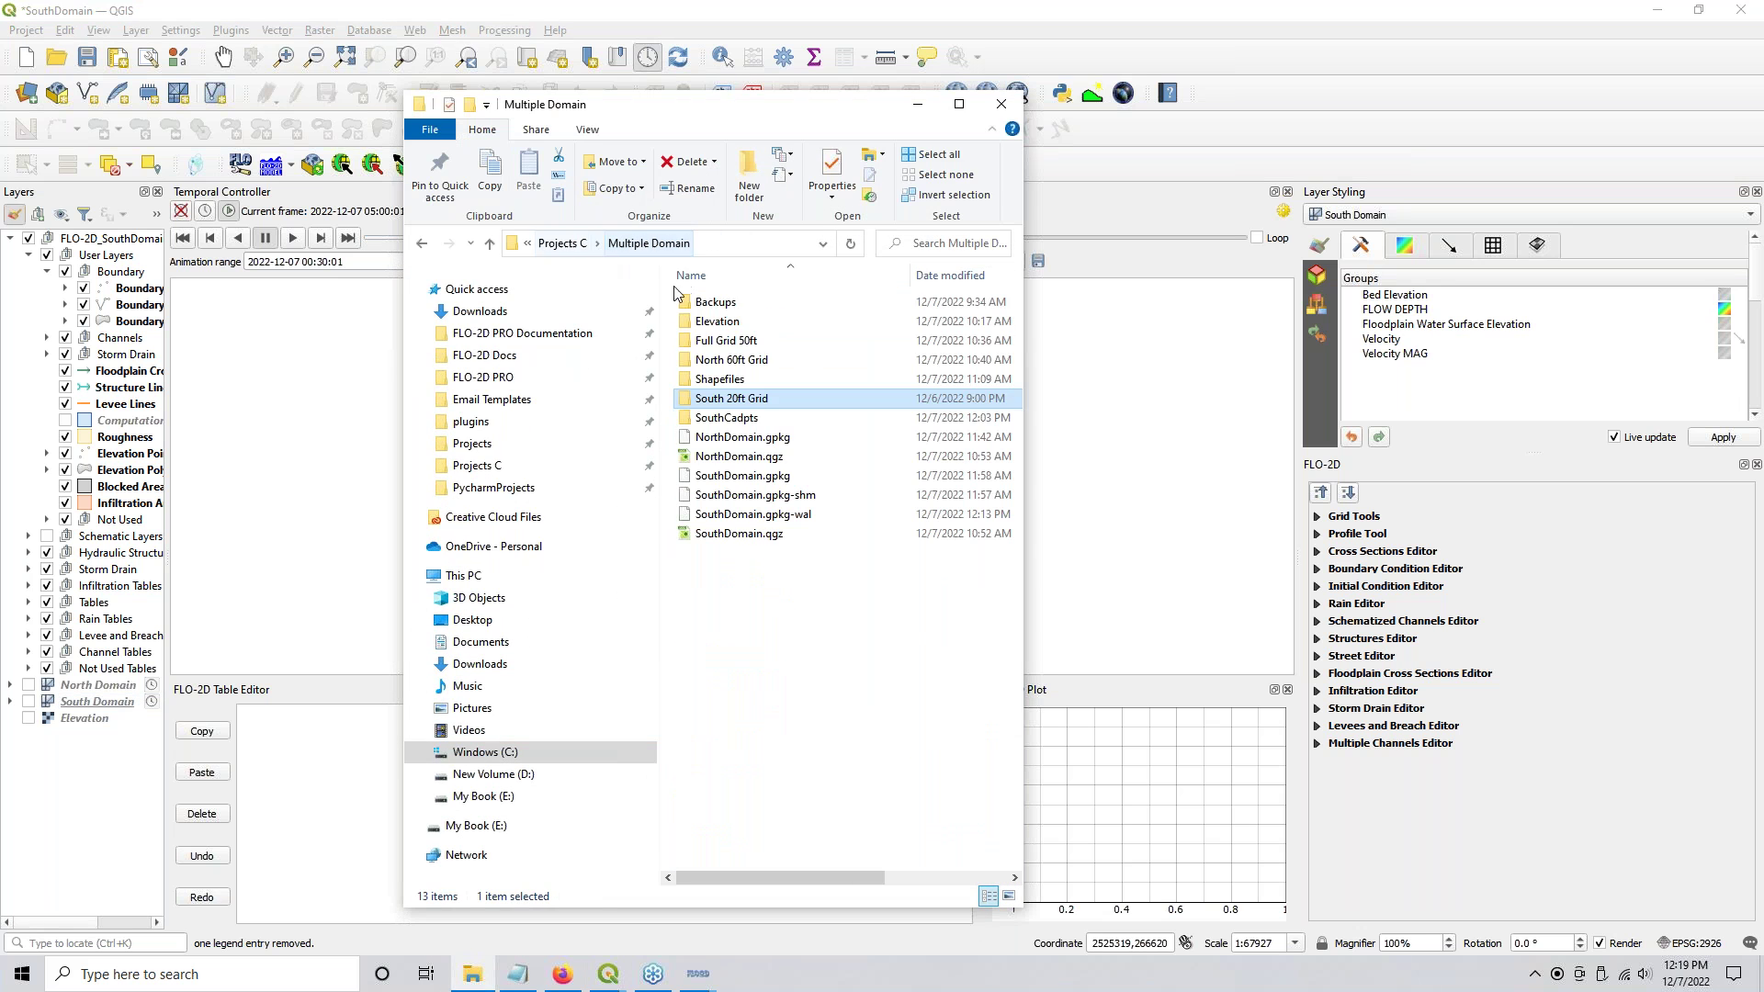
double_click(731, 339)
left_click(769, 625)
scroll(769, 621, "down", 6)
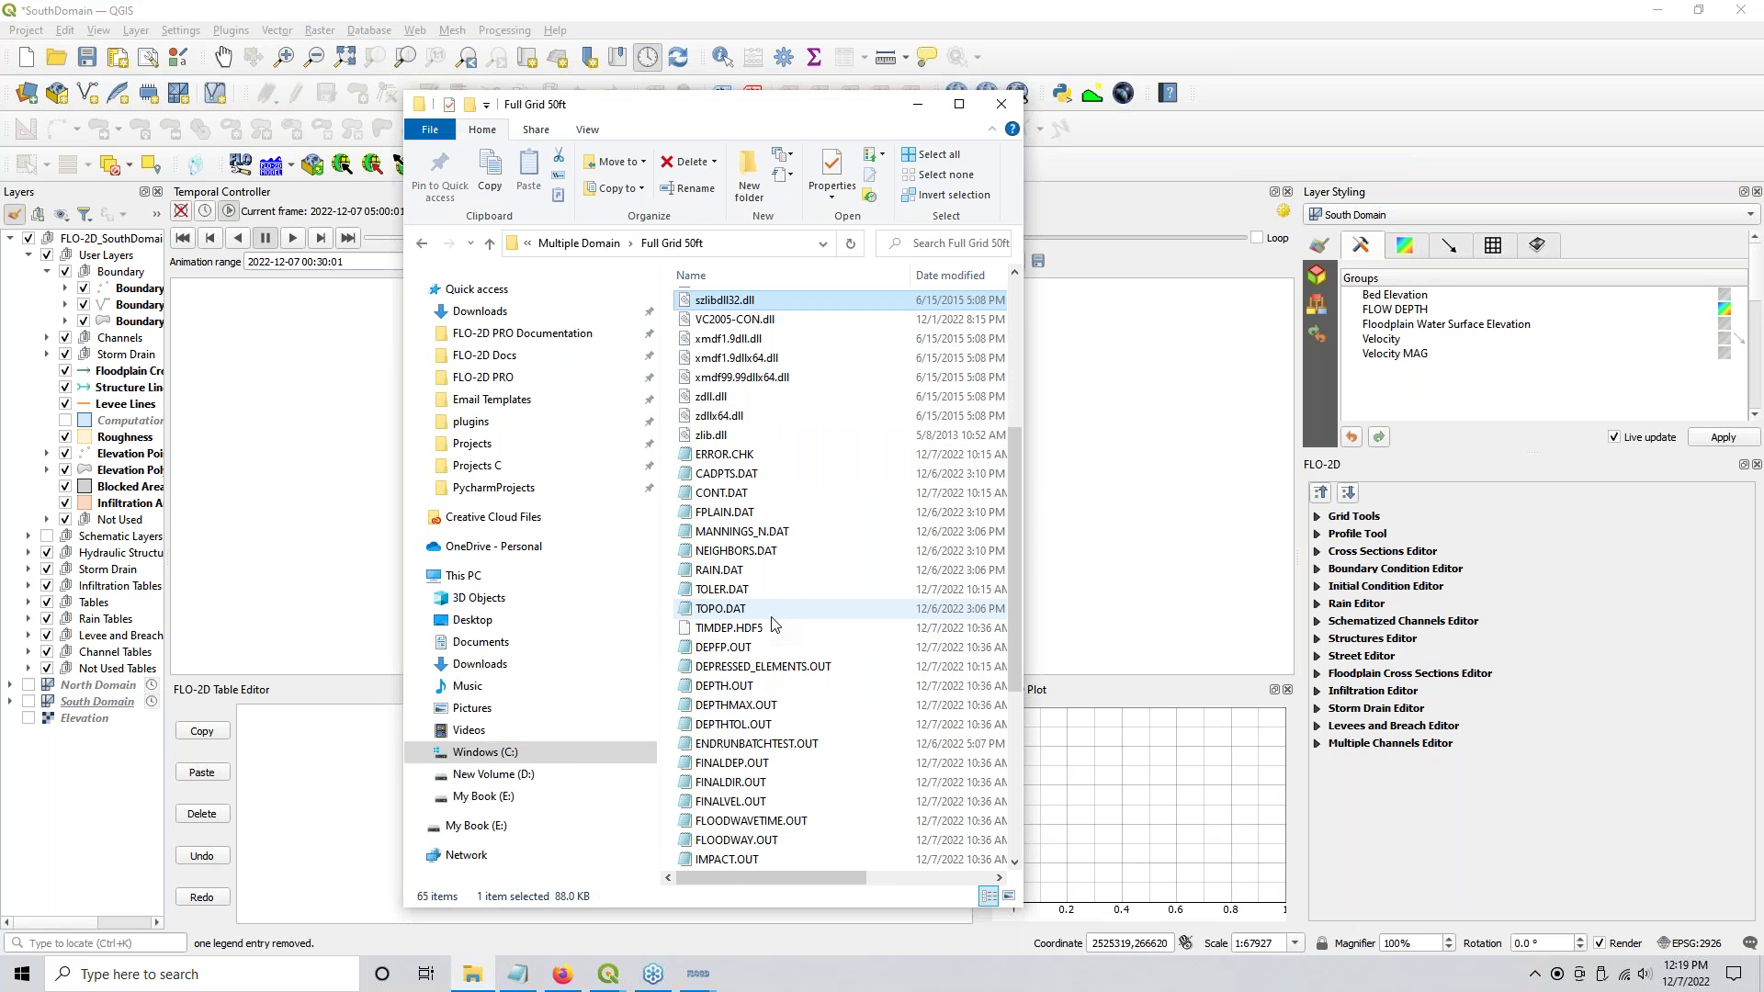
left_click(729, 630)
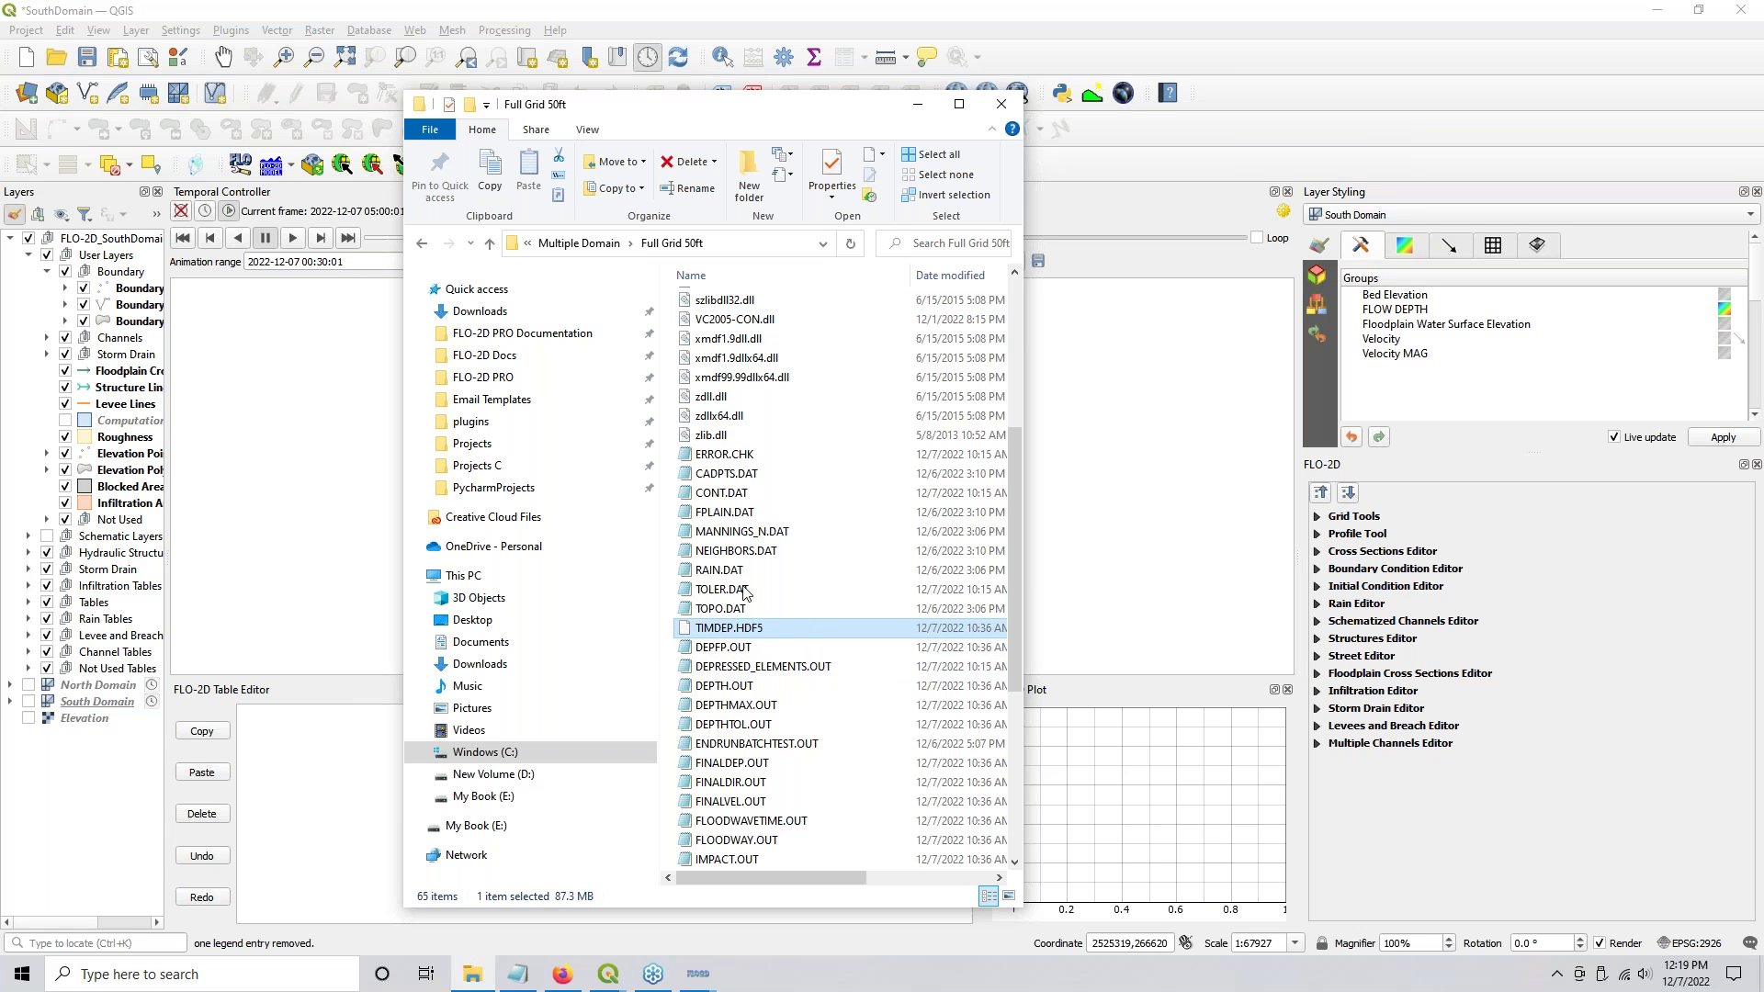
left_click(916, 103)
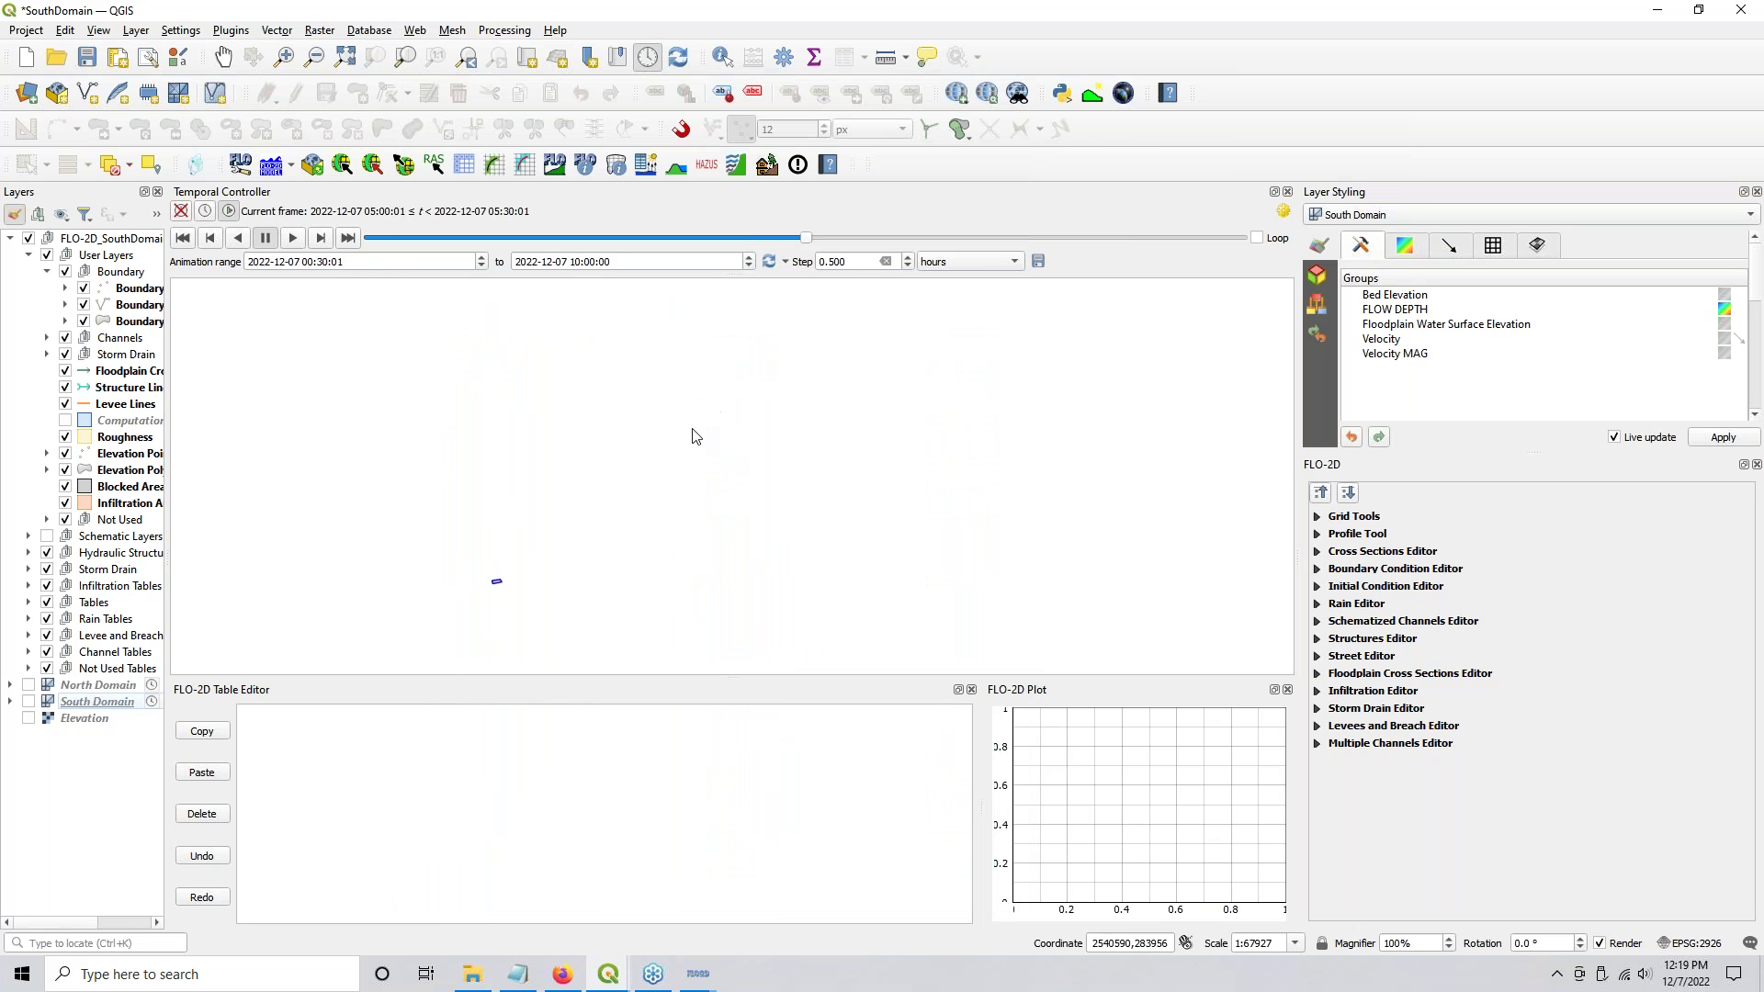
Step: Add DEPFP.OUT from the Full Grid 50ft folder to the project as a mesh layer
left_click(27, 93)
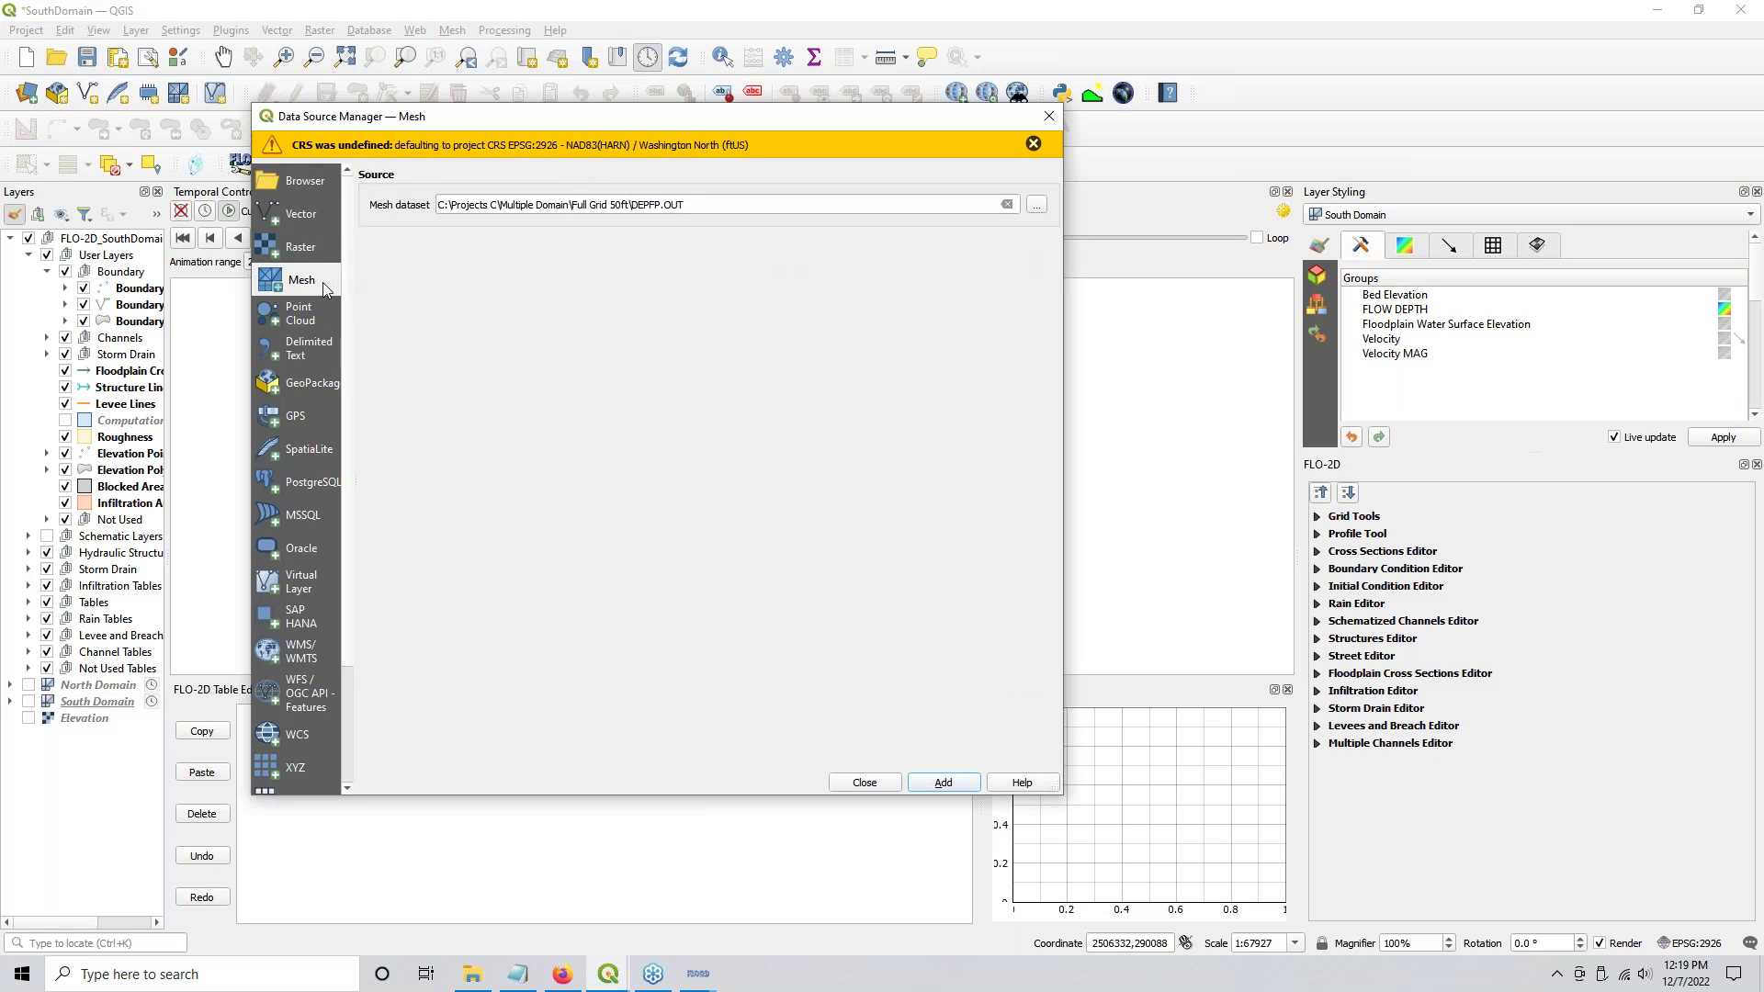
left_click(1035, 204)
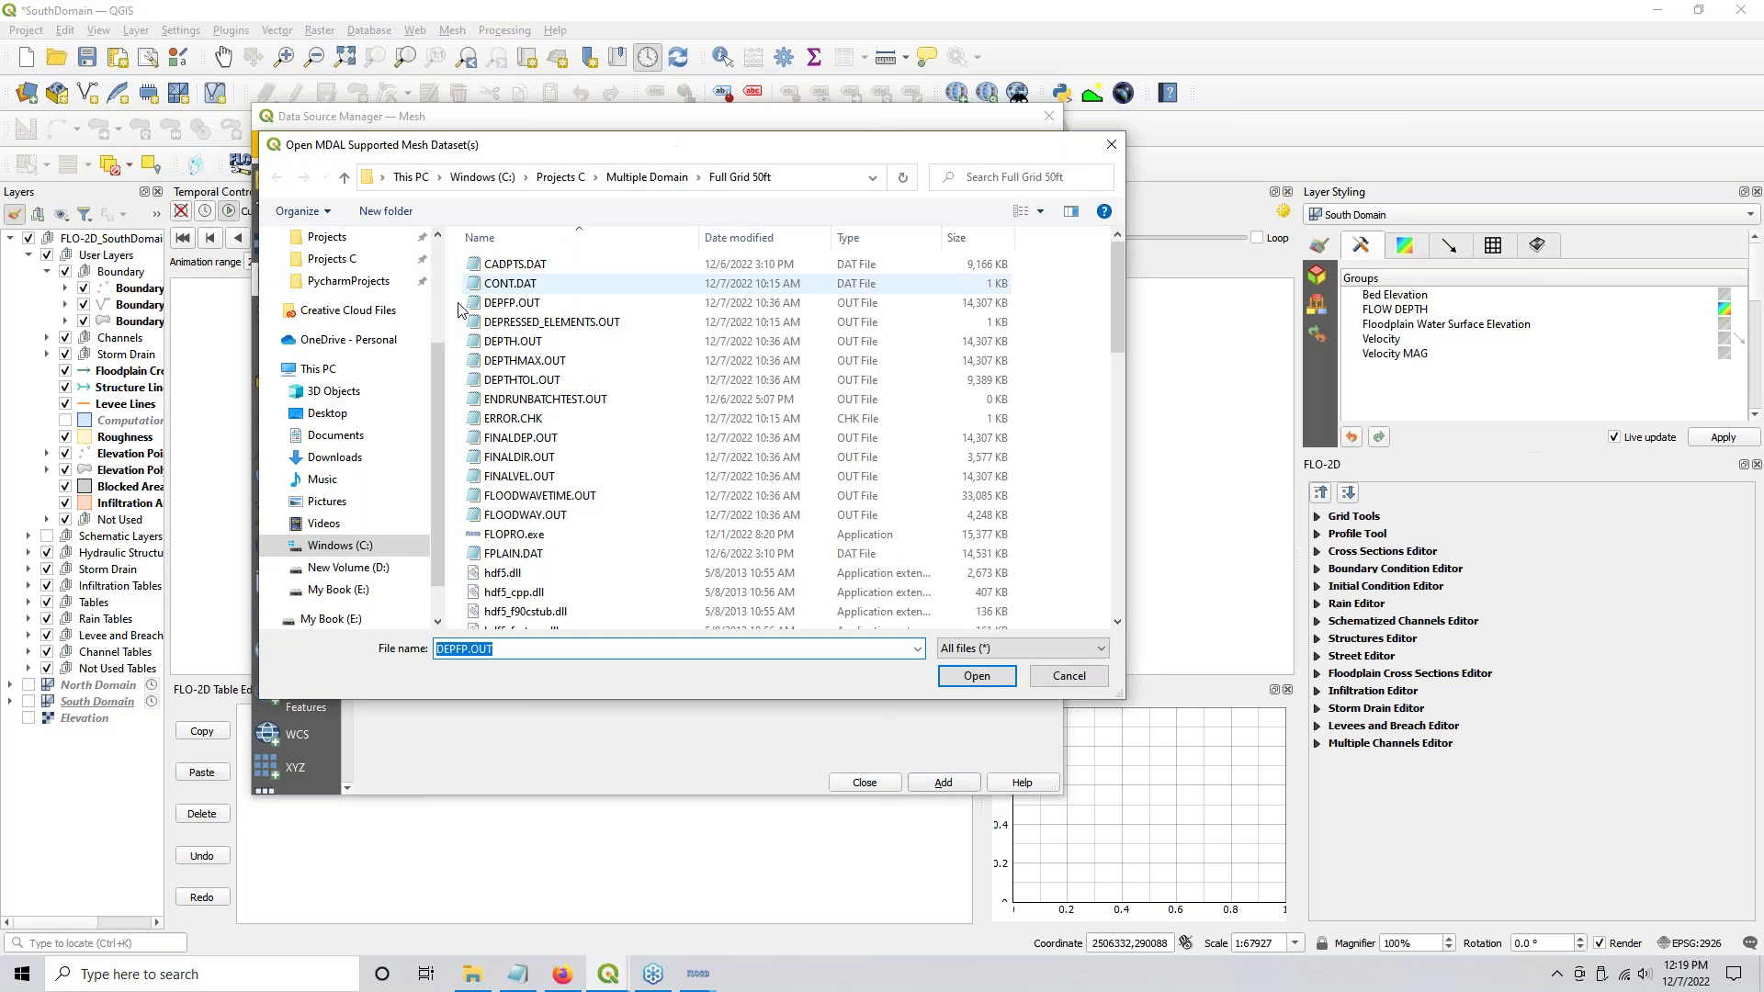
left_click(508, 307)
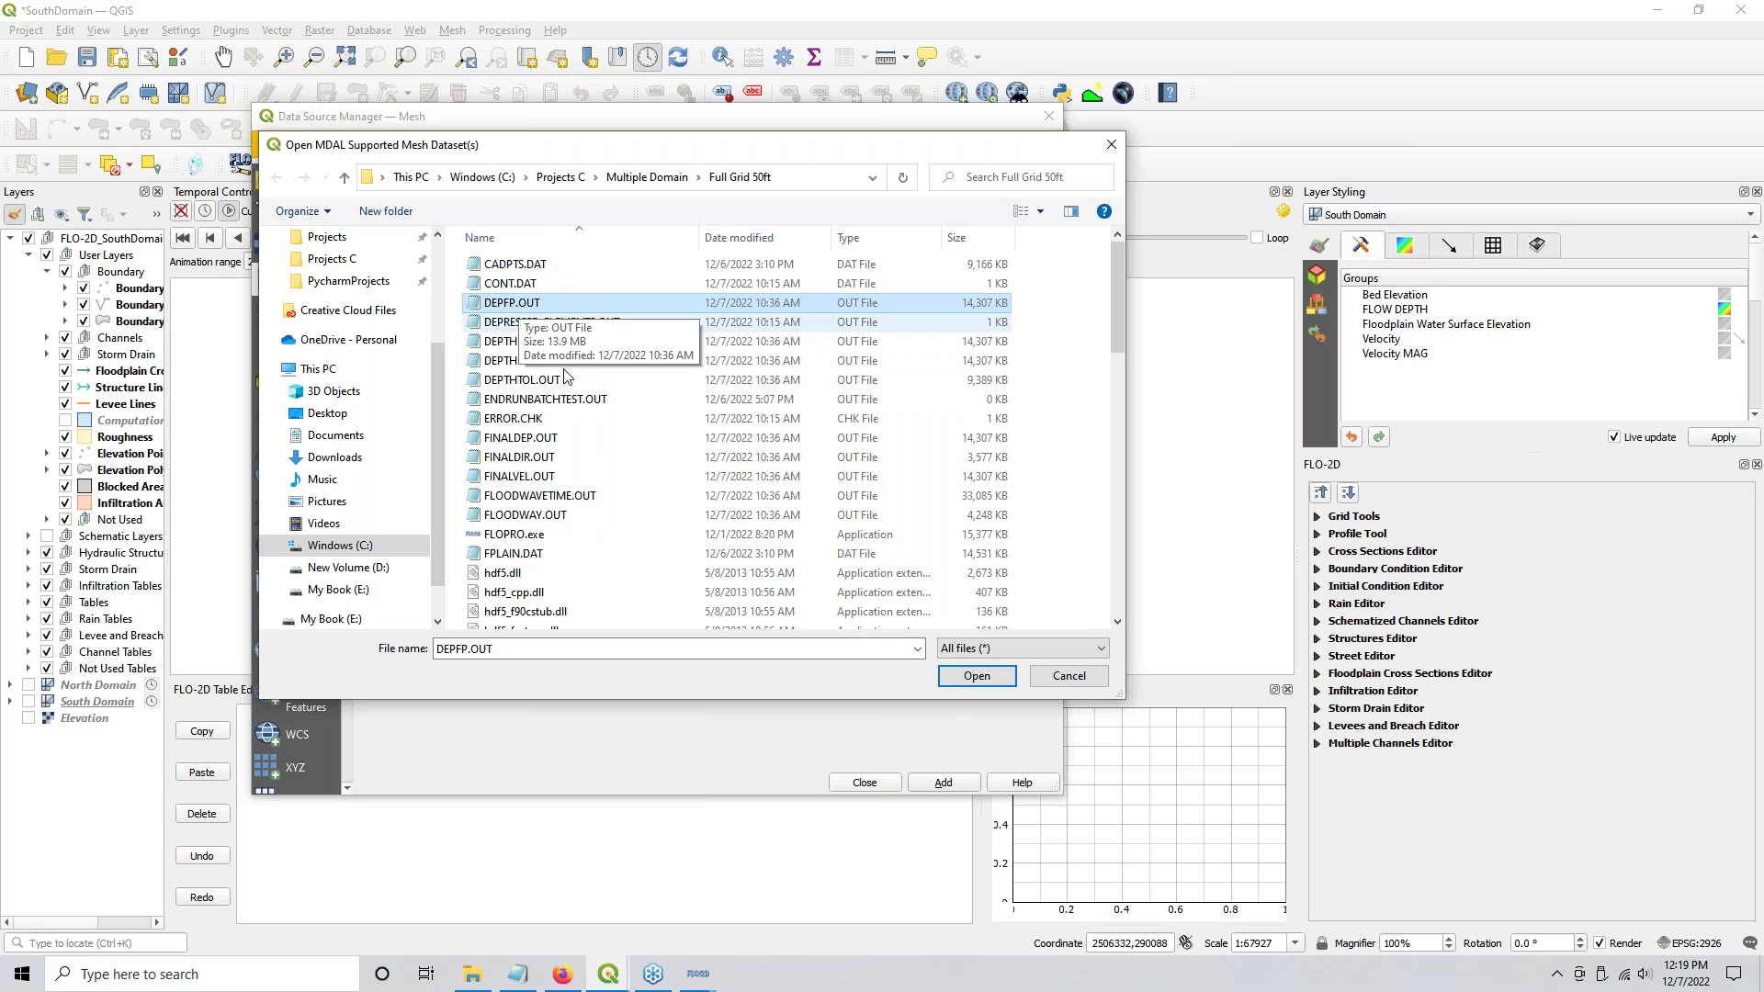
left_click(974, 677)
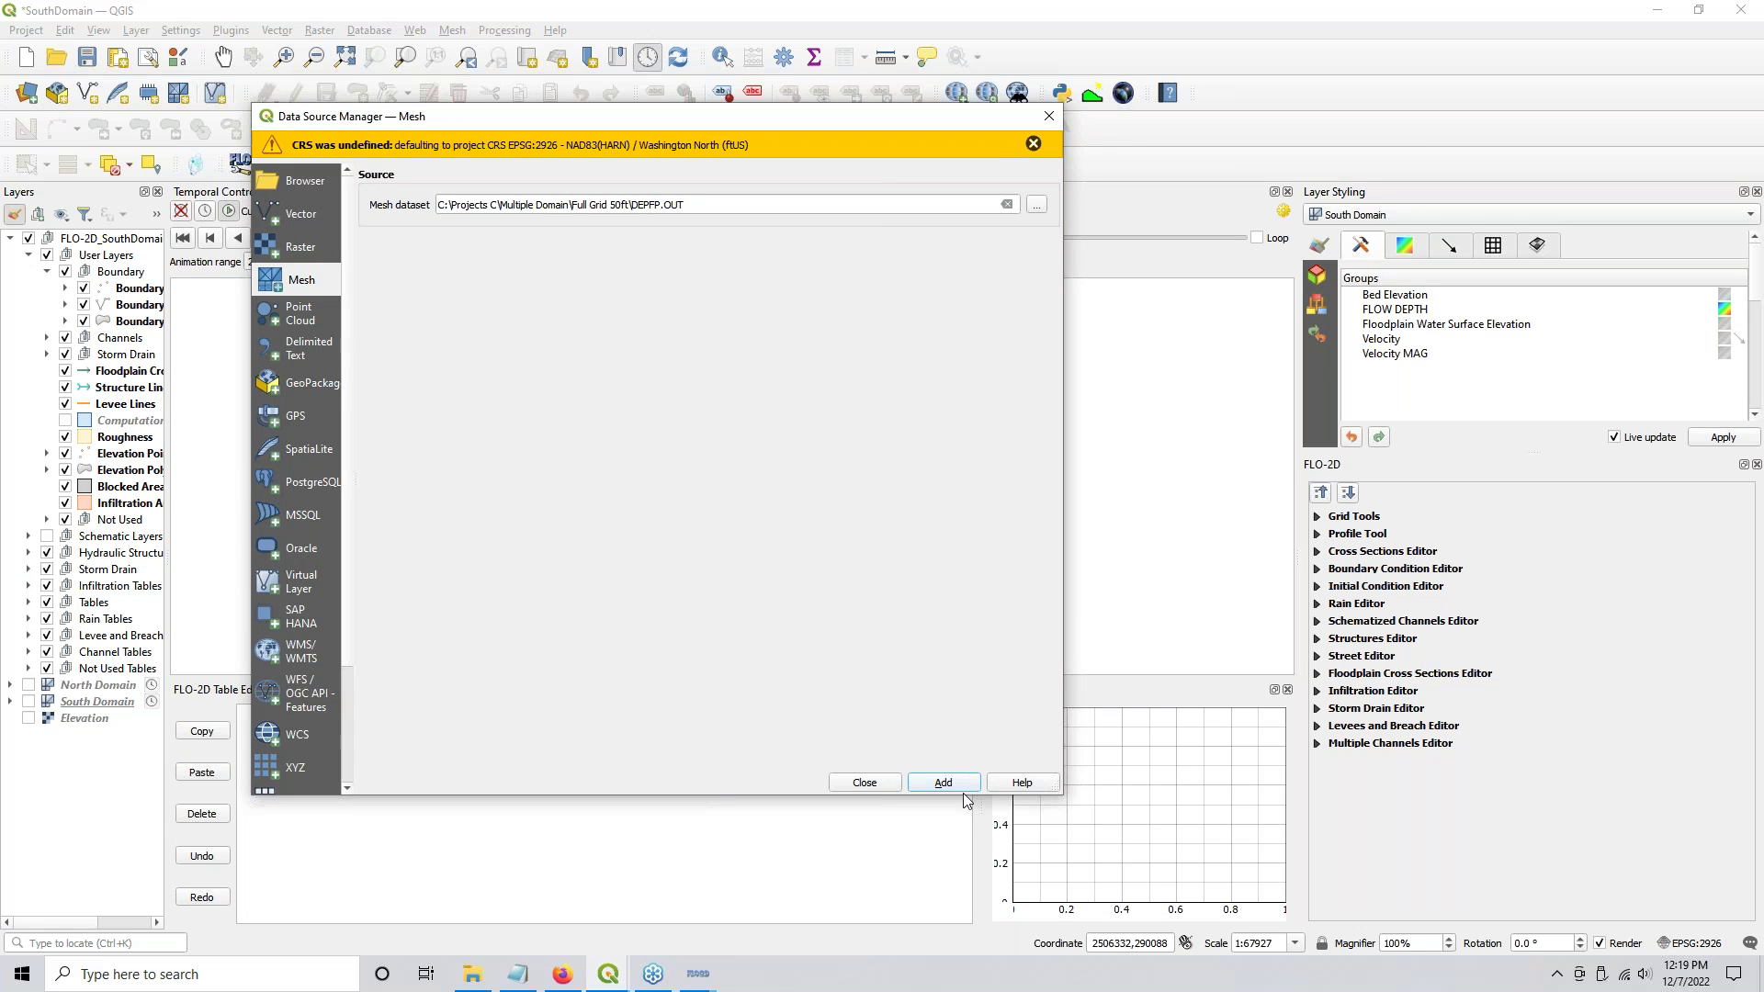
left_click(956, 786)
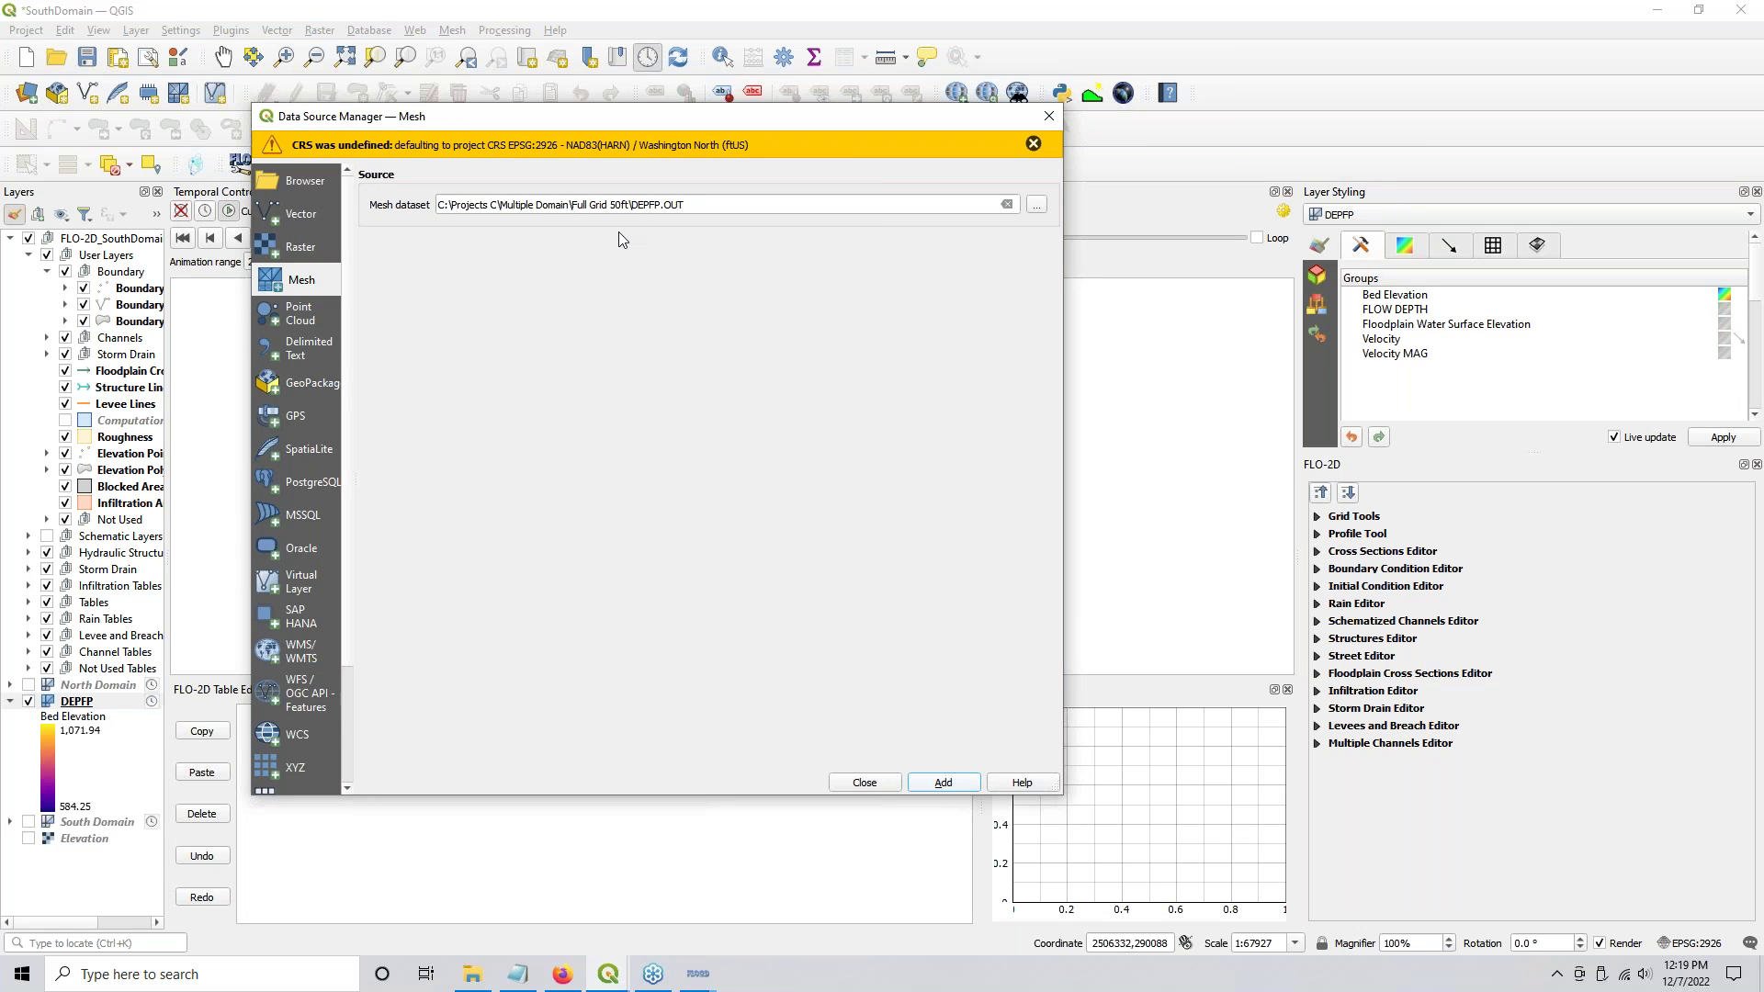
left_click(64, 721)
left_click_drag(435, 119, 1060, 144)
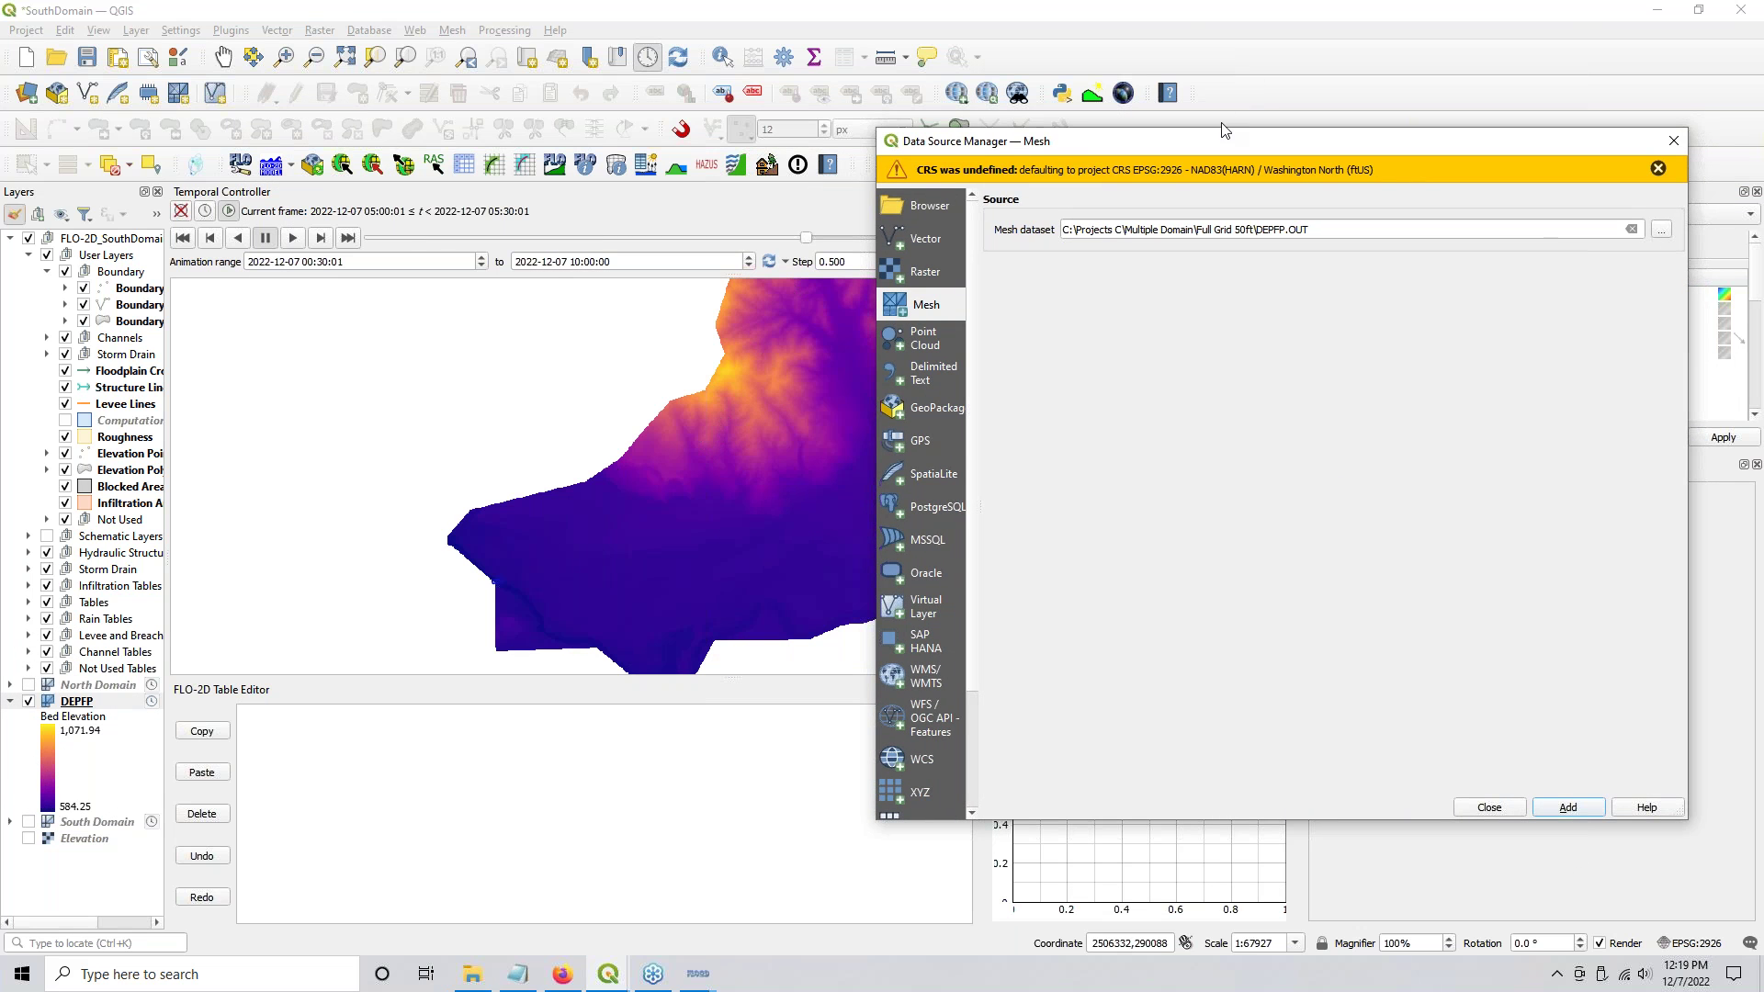
left_click(1495, 810)
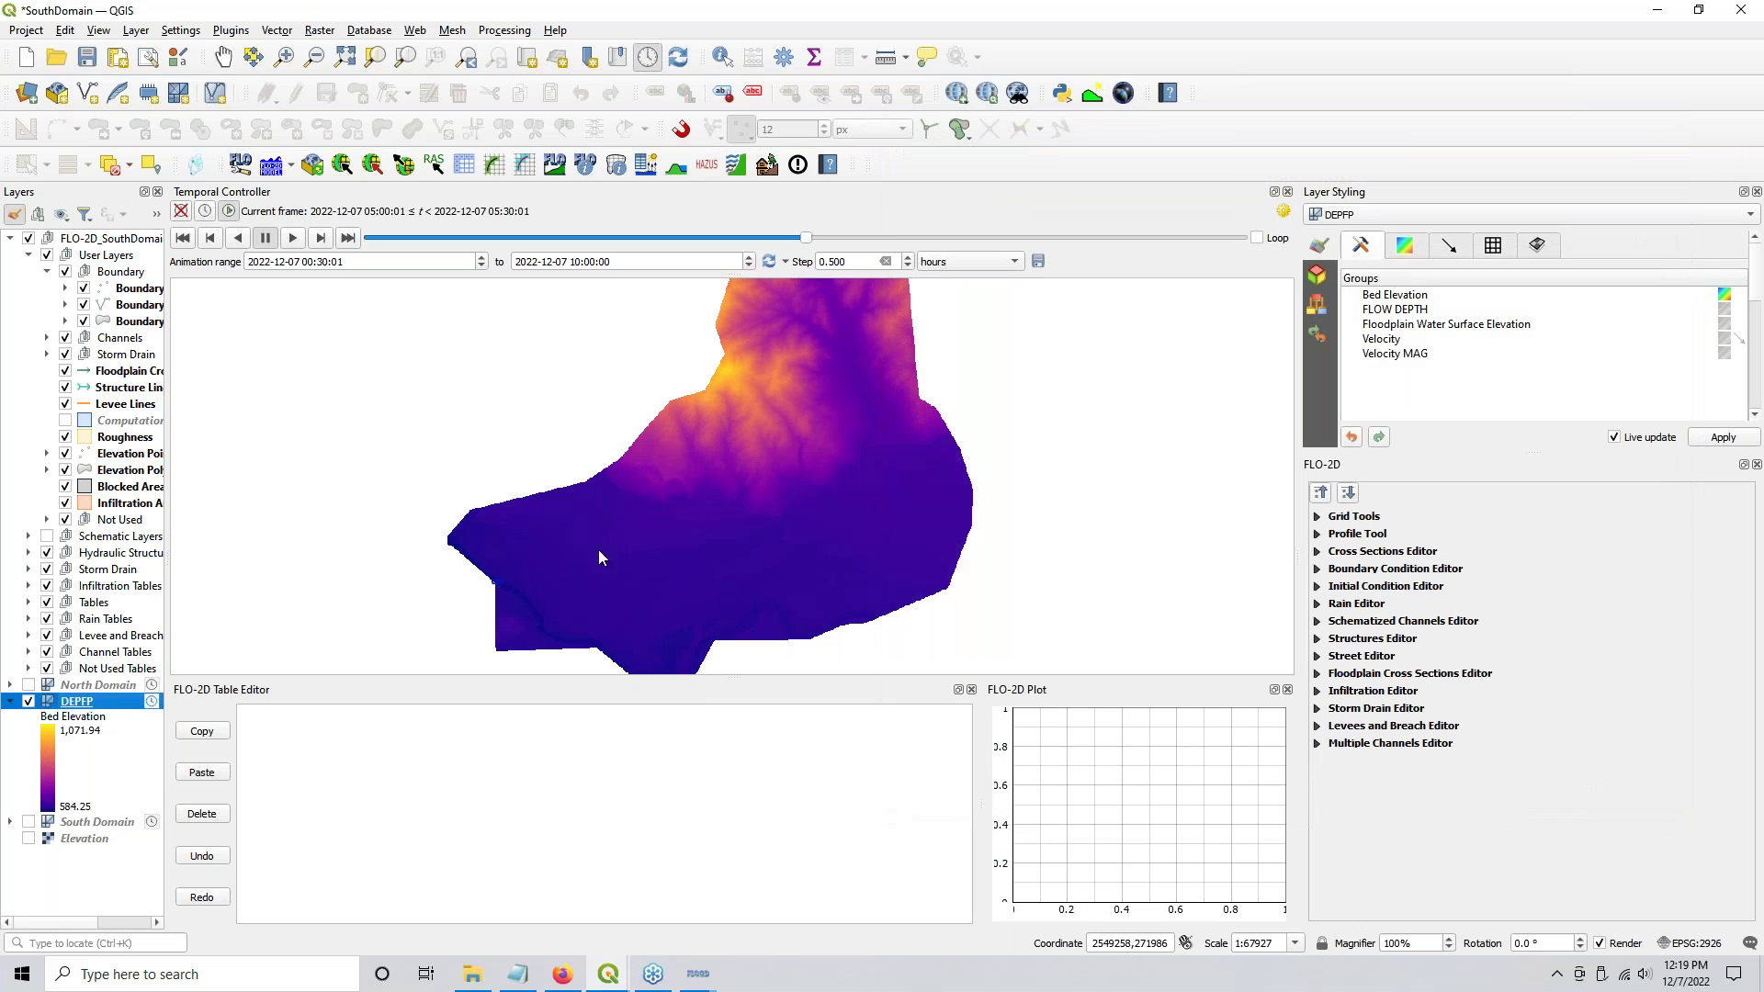
Step: Select the DEPFP layer and enlarge the map area by closing the FLO-2D Table Editor and FLO-2D Plot
left_click(76, 701)
left_click(151, 703)
left_click(971, 689)
left_click(1287, 689)
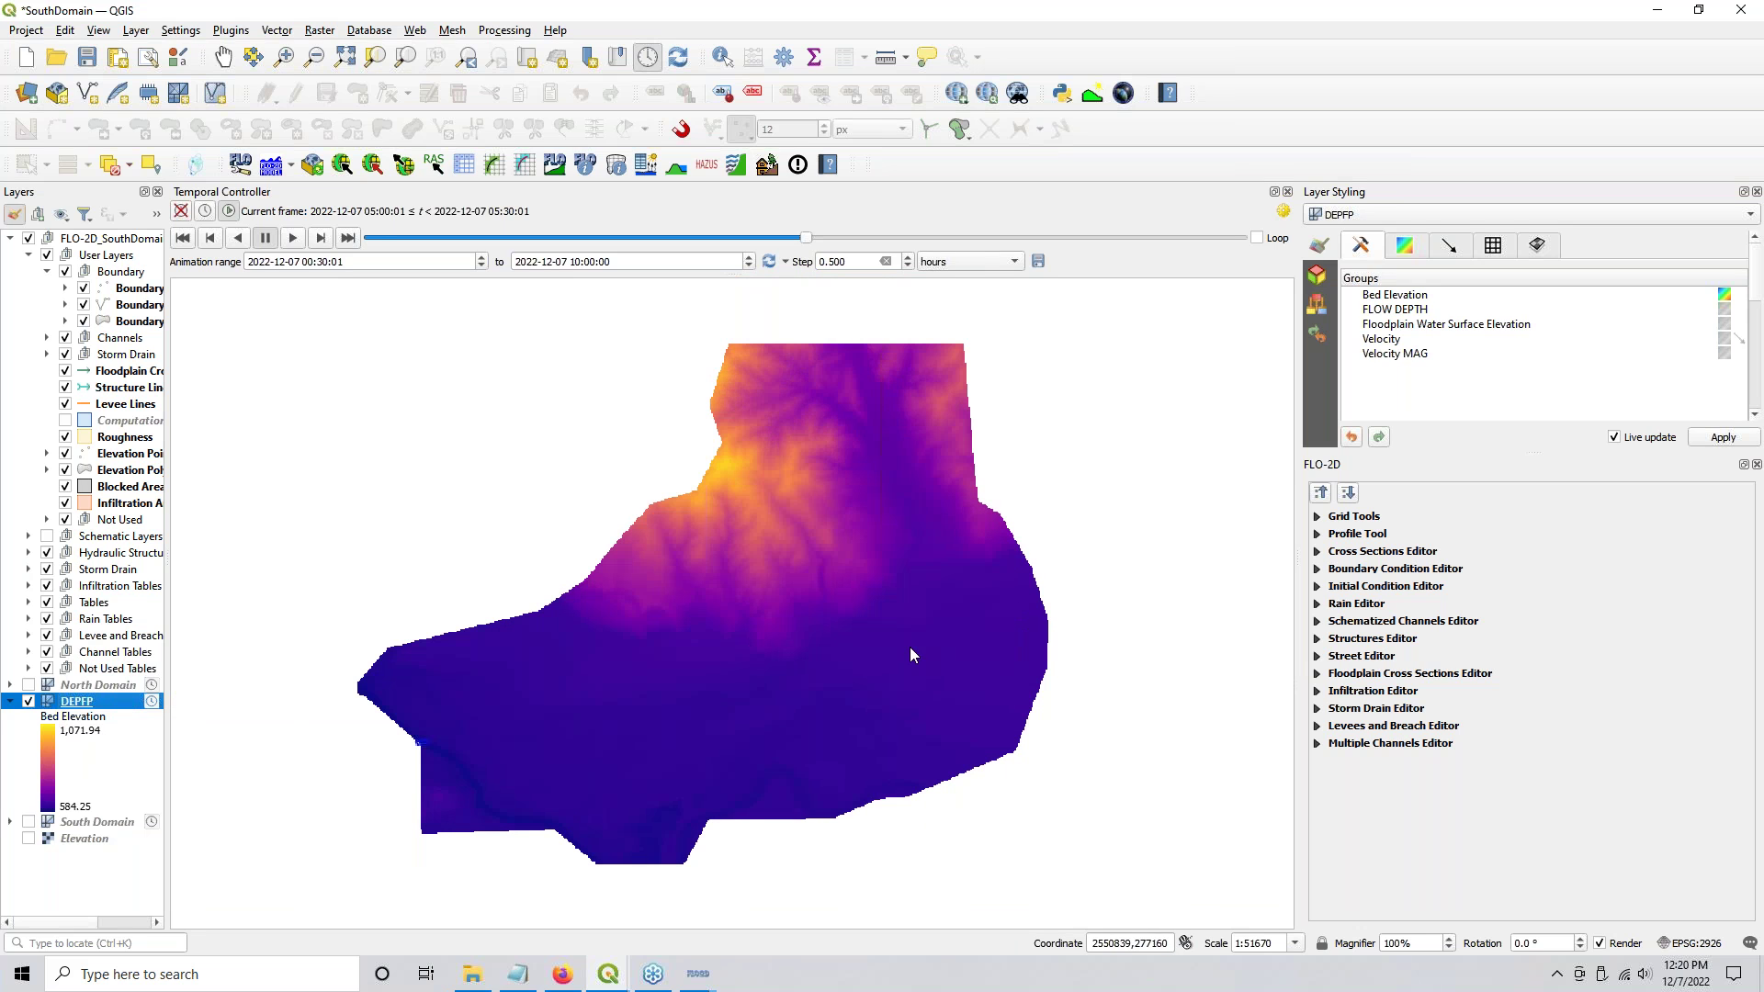
scroll(909, 646, "up", 1)
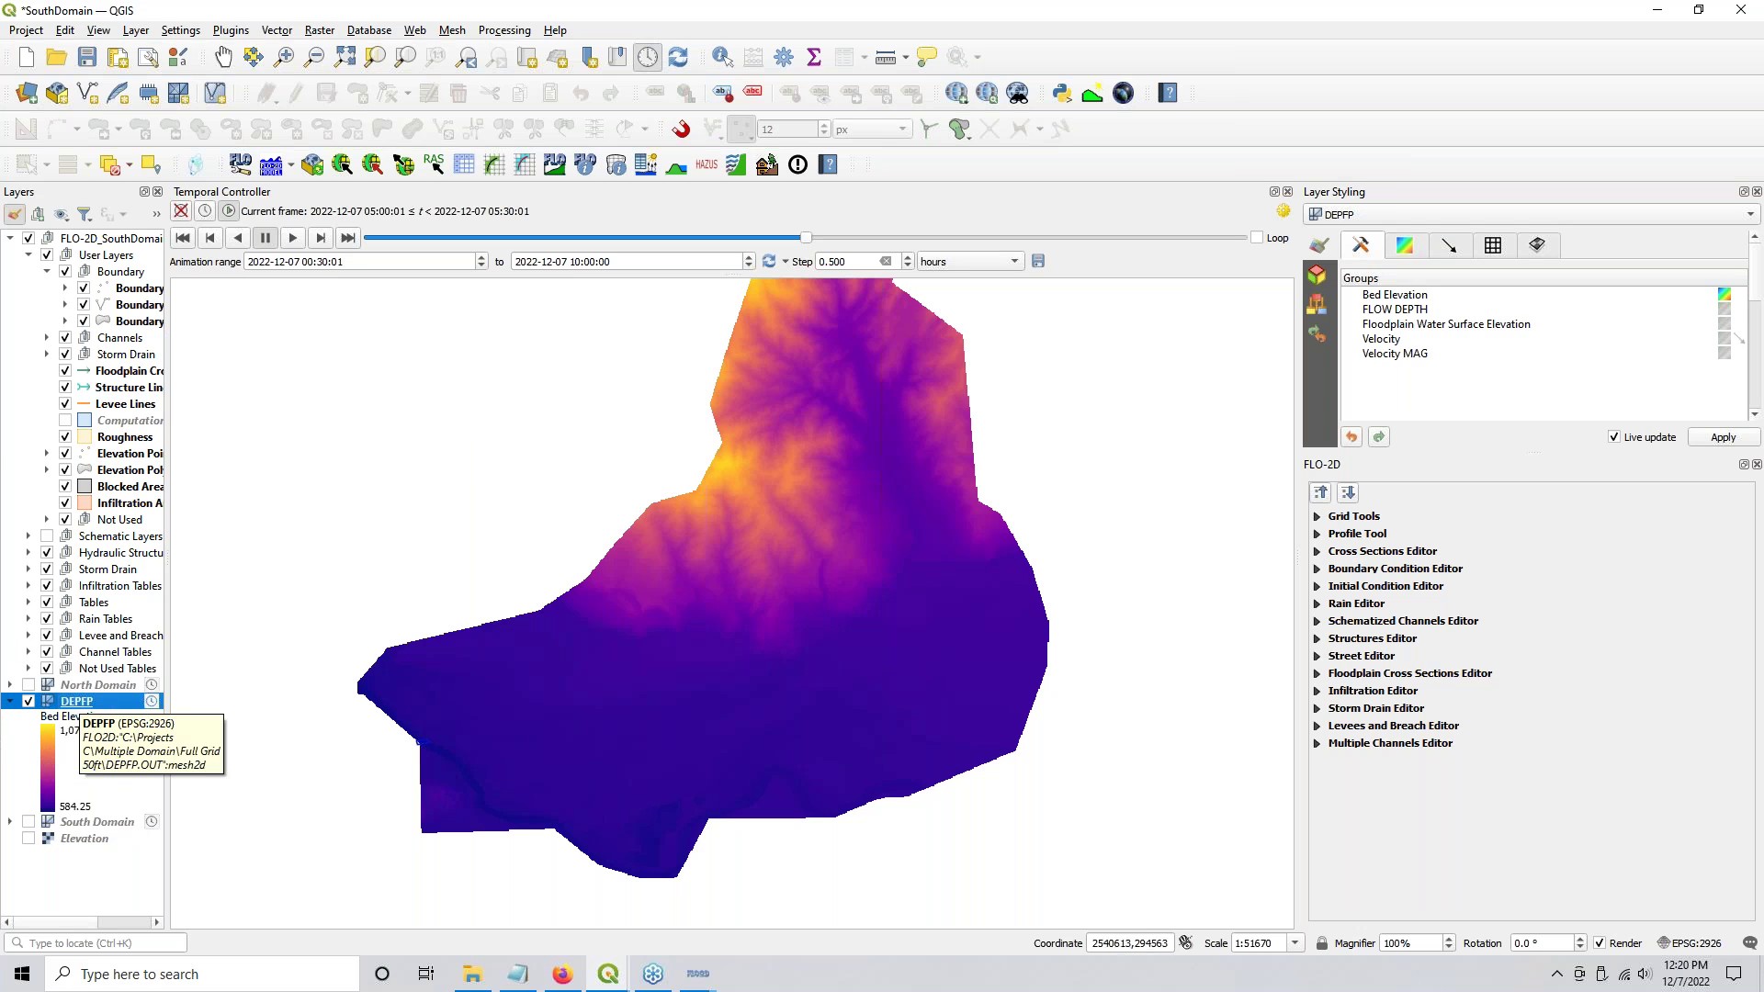
Step: Stack Layer Styling together with the FLO-2D widget in one dock, and select the DEPFP layer for styling
left_click(15, 216)
left_click(14, 217)
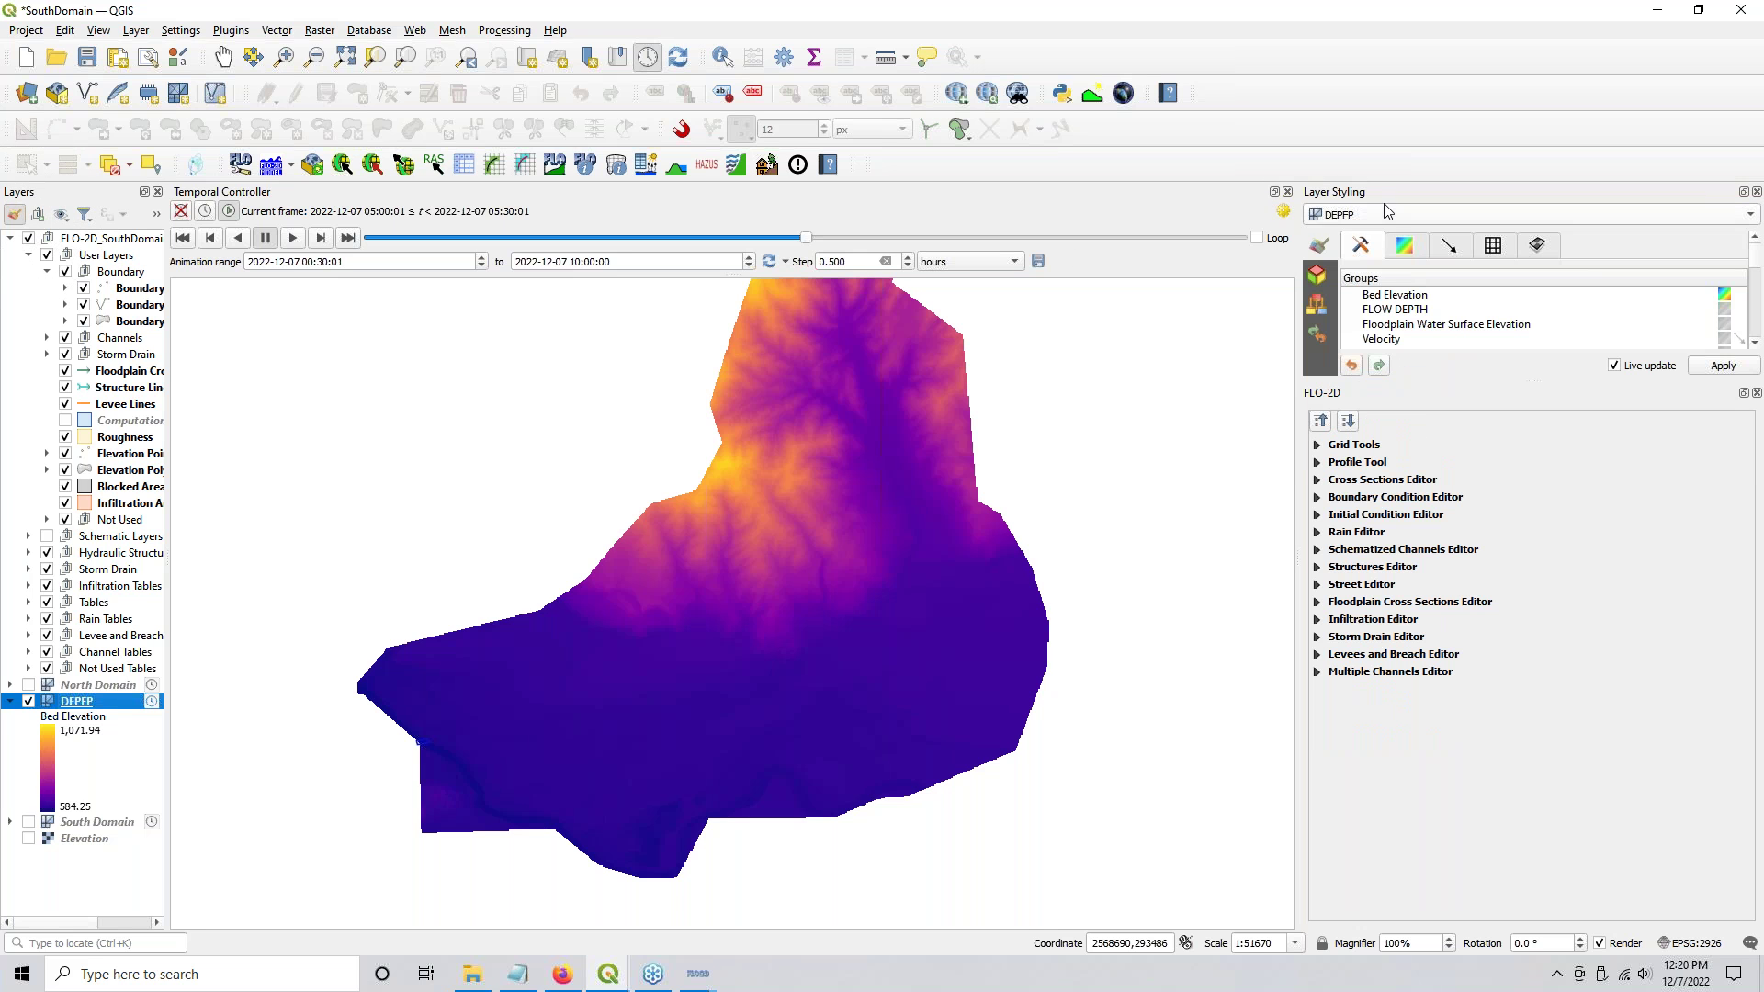
left_click_drag(1383, 197, 1470, 276)
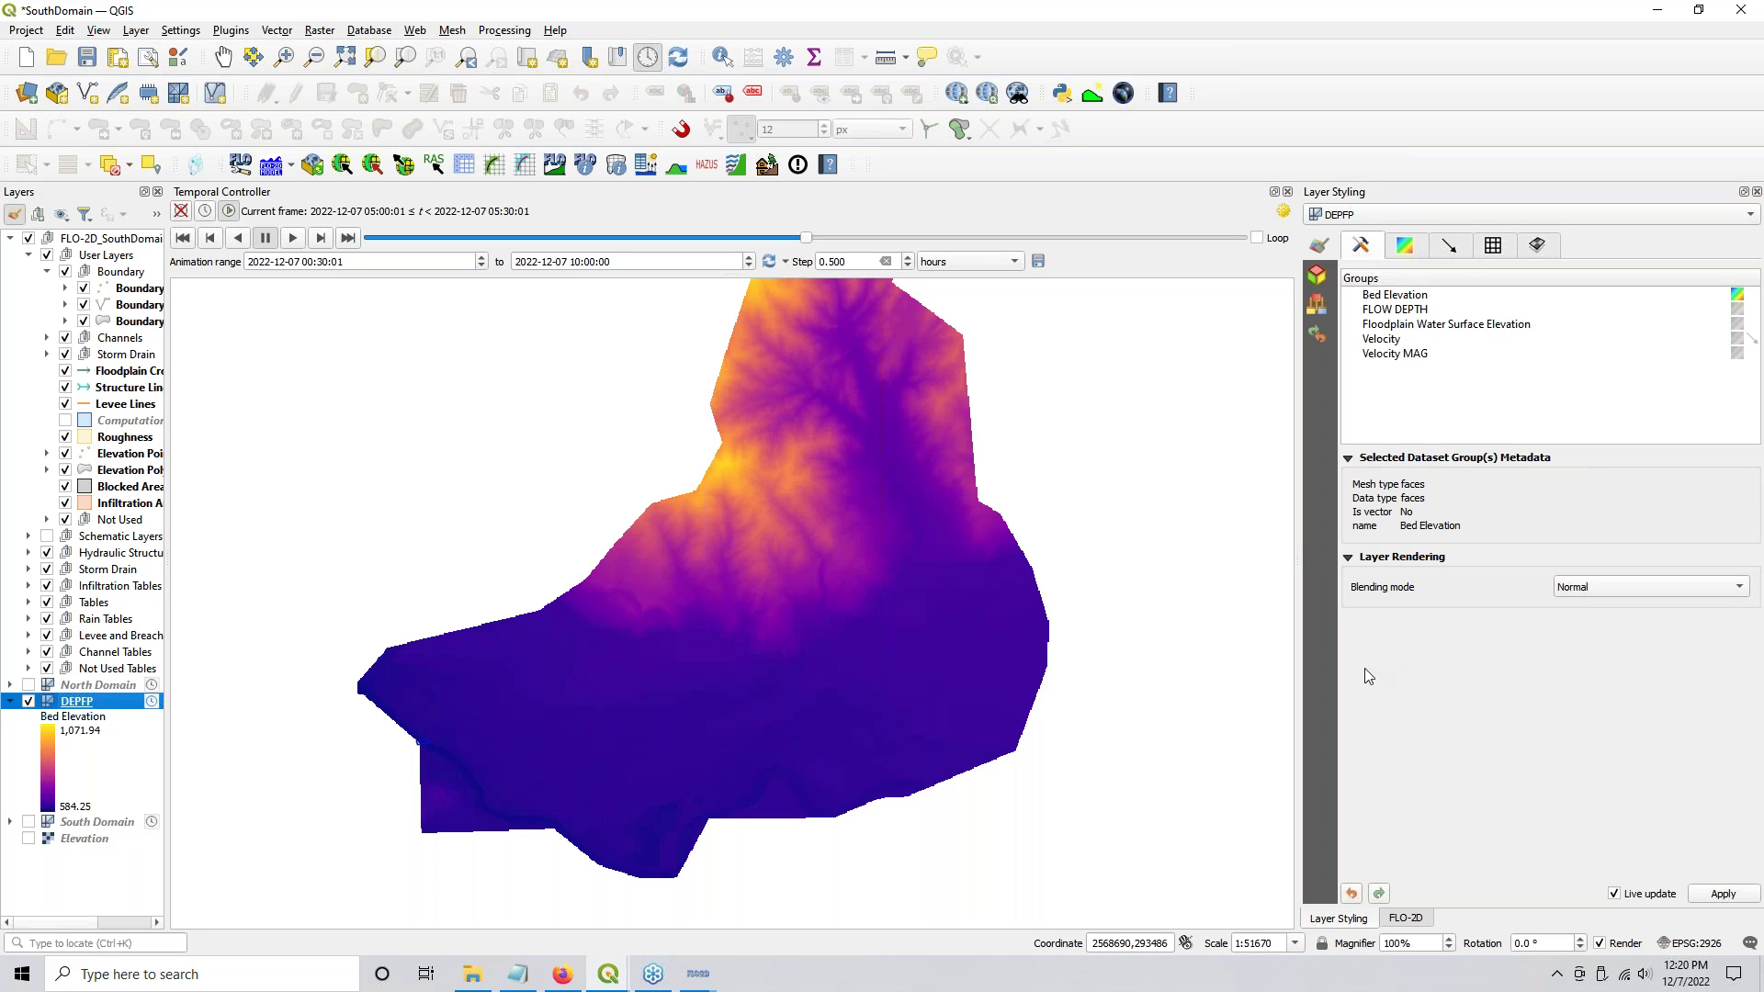
left_click(1344, 220)
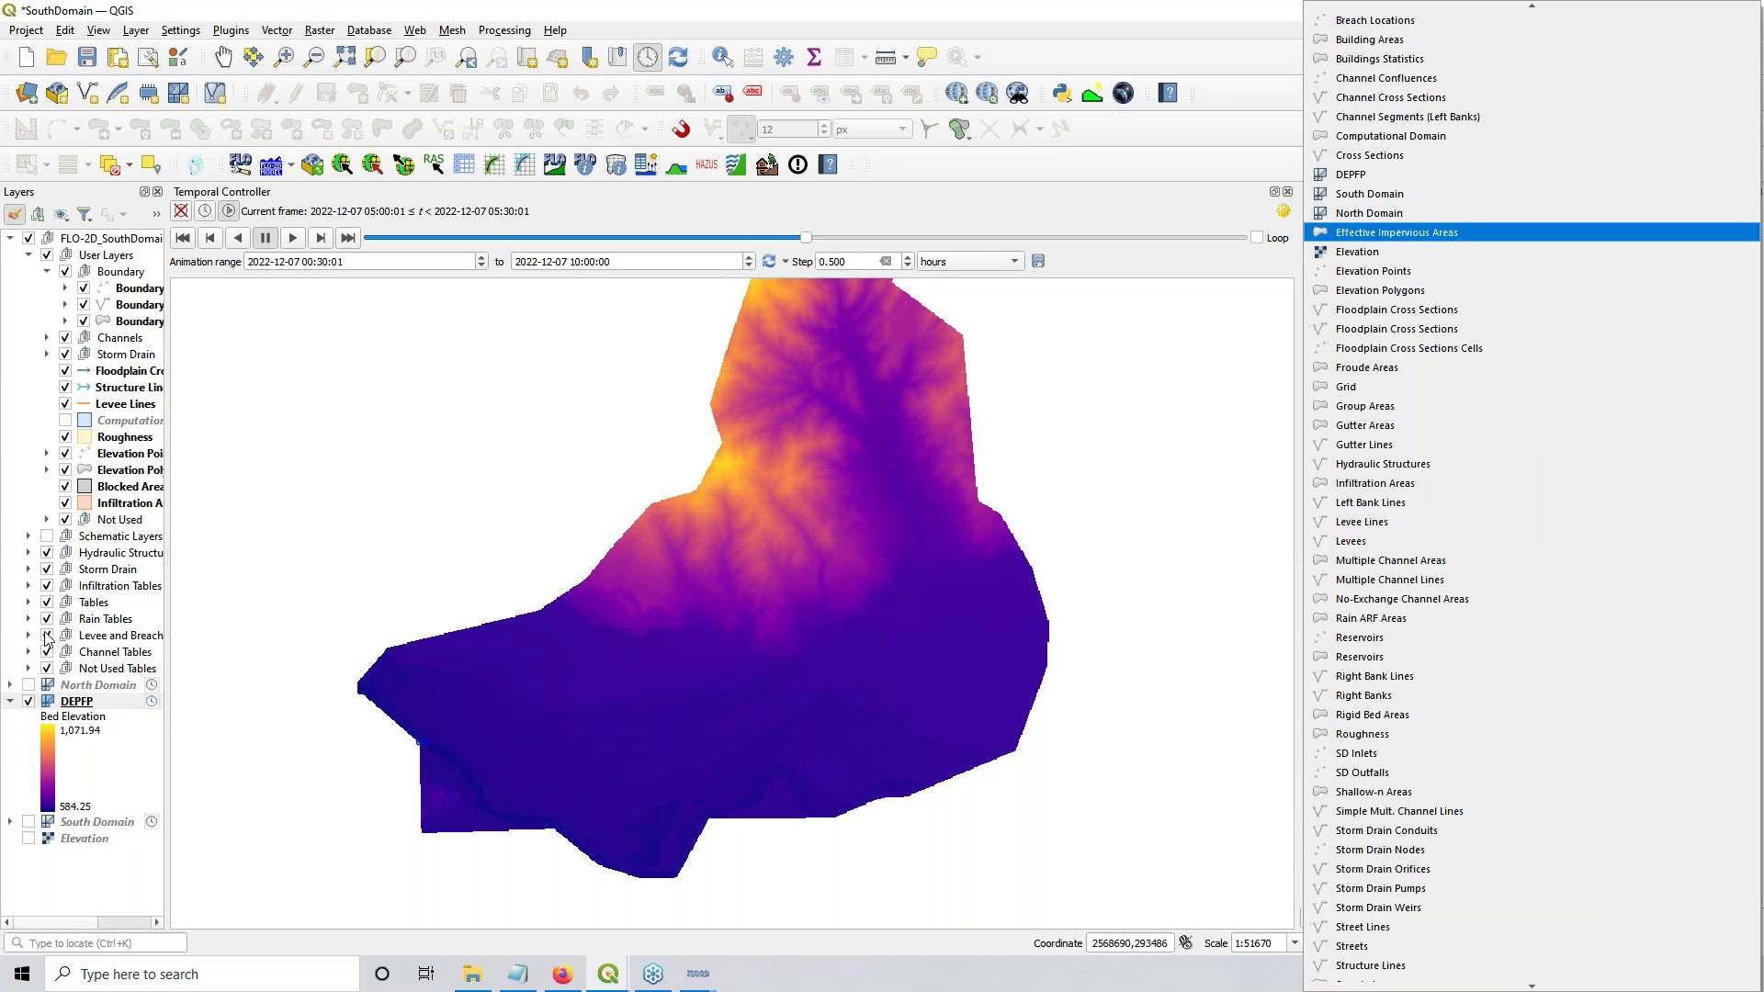
left_click(108, 487)
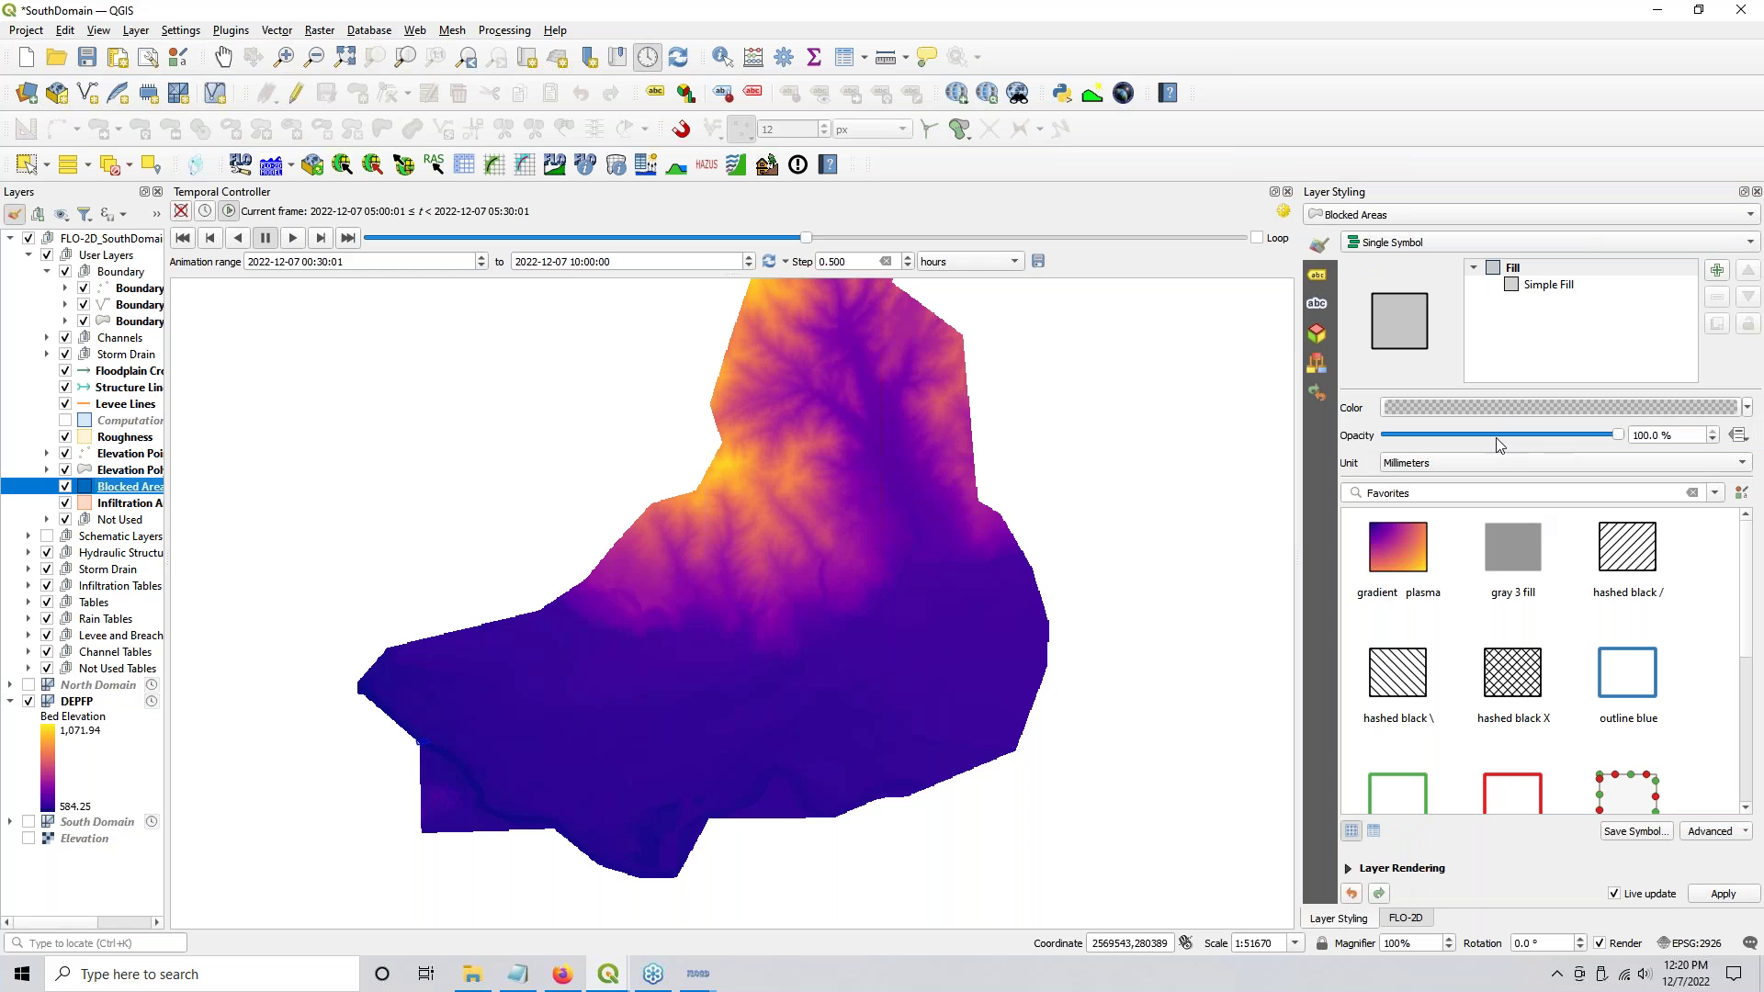
left_click(64, 704)
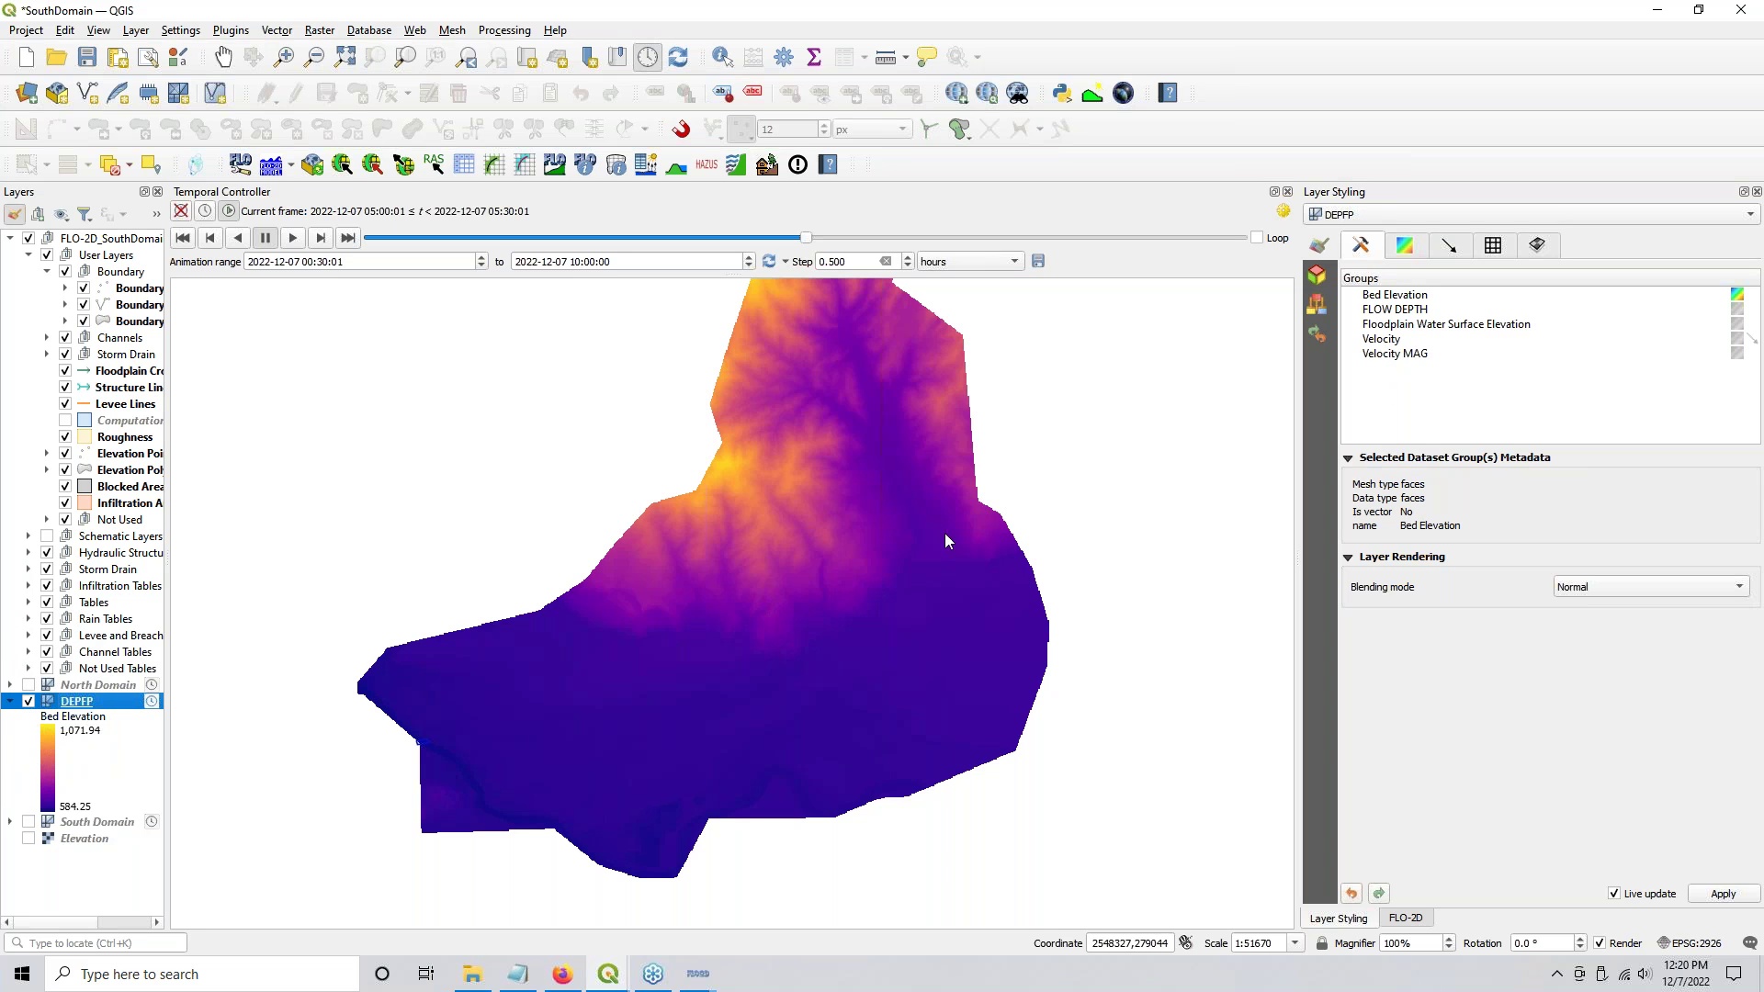
Step: Display the DEPFP layer's FLOW DEPTH contours with a minimum of 0.1 and clip out of range values
left_click(1736, 310)
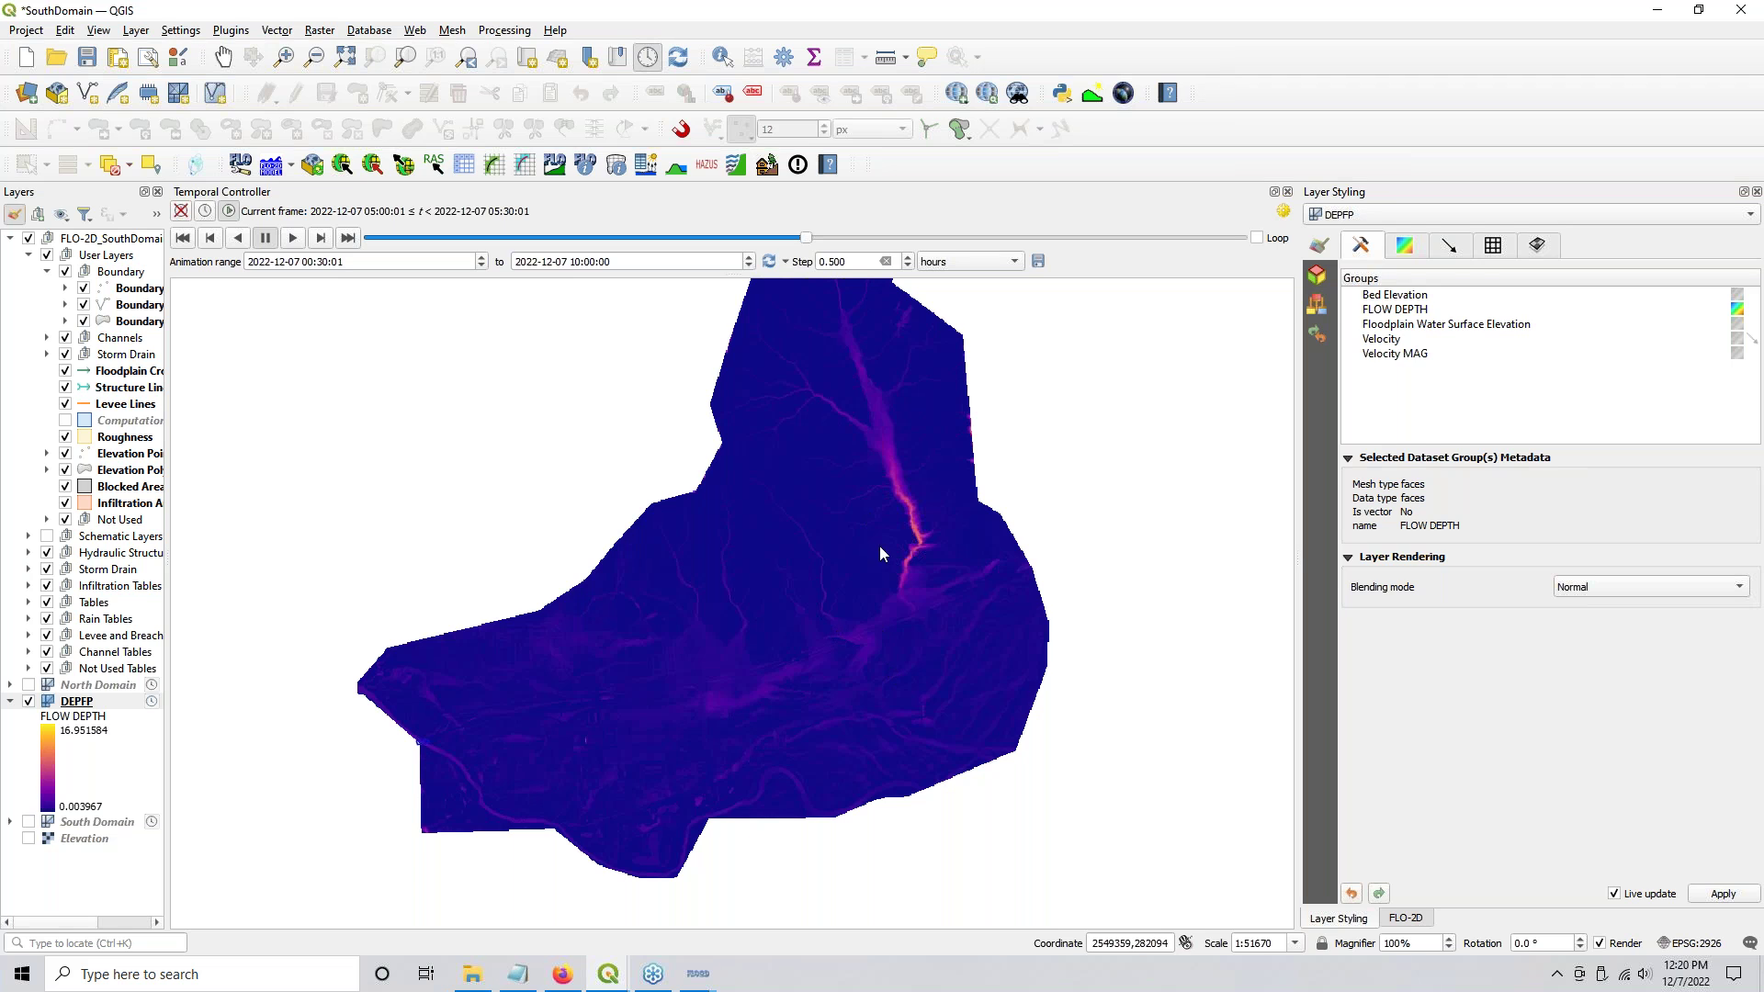
left_click(1408, 246)
left_click(1442, 325)
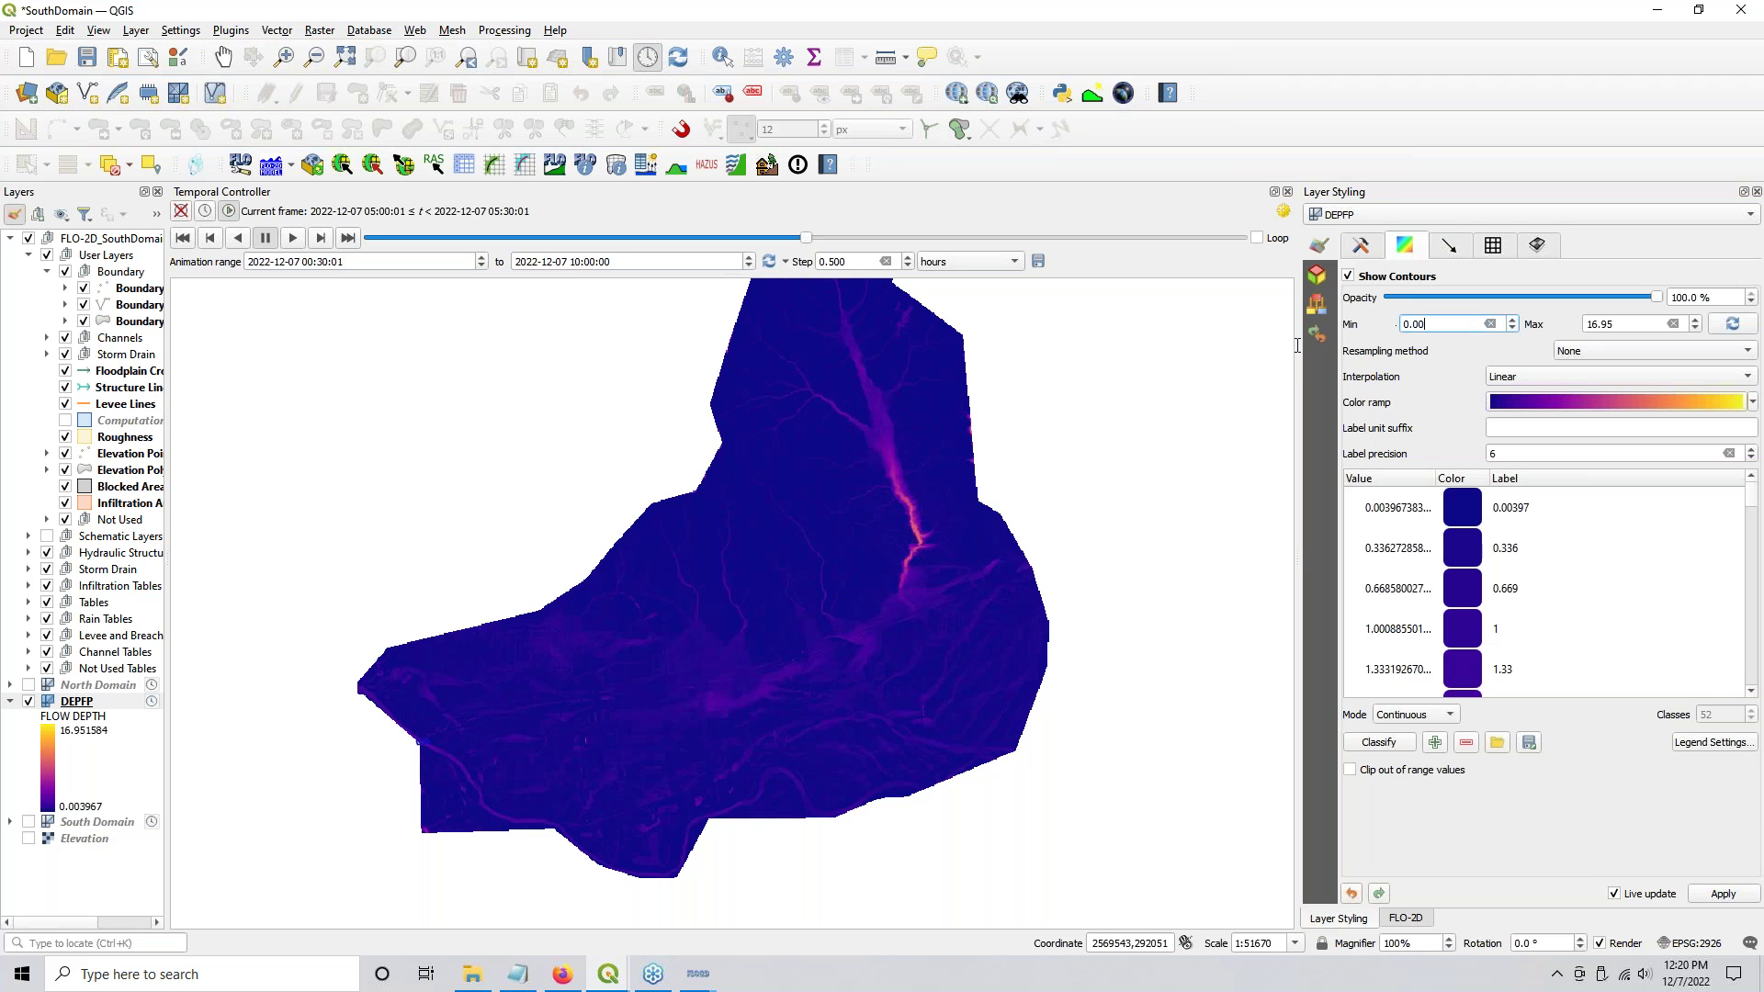
left_click_drag(1439, 330, 1400, 327)
type("0.1")
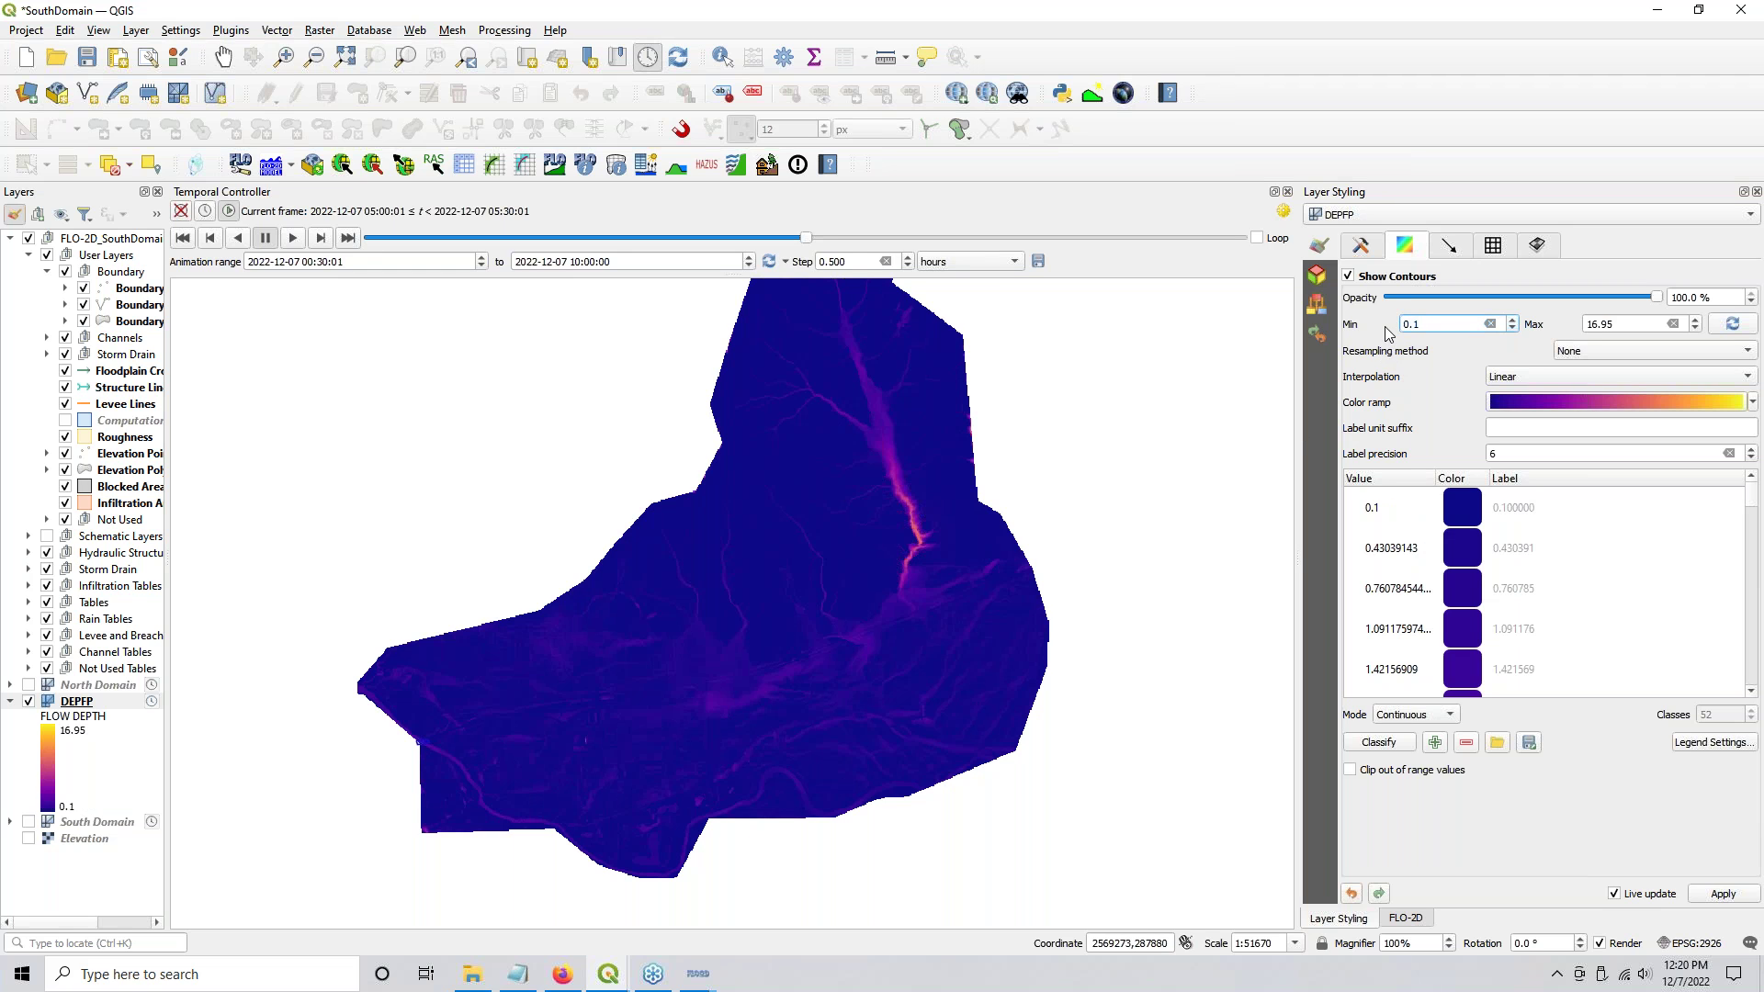
left_click(1349, 771)
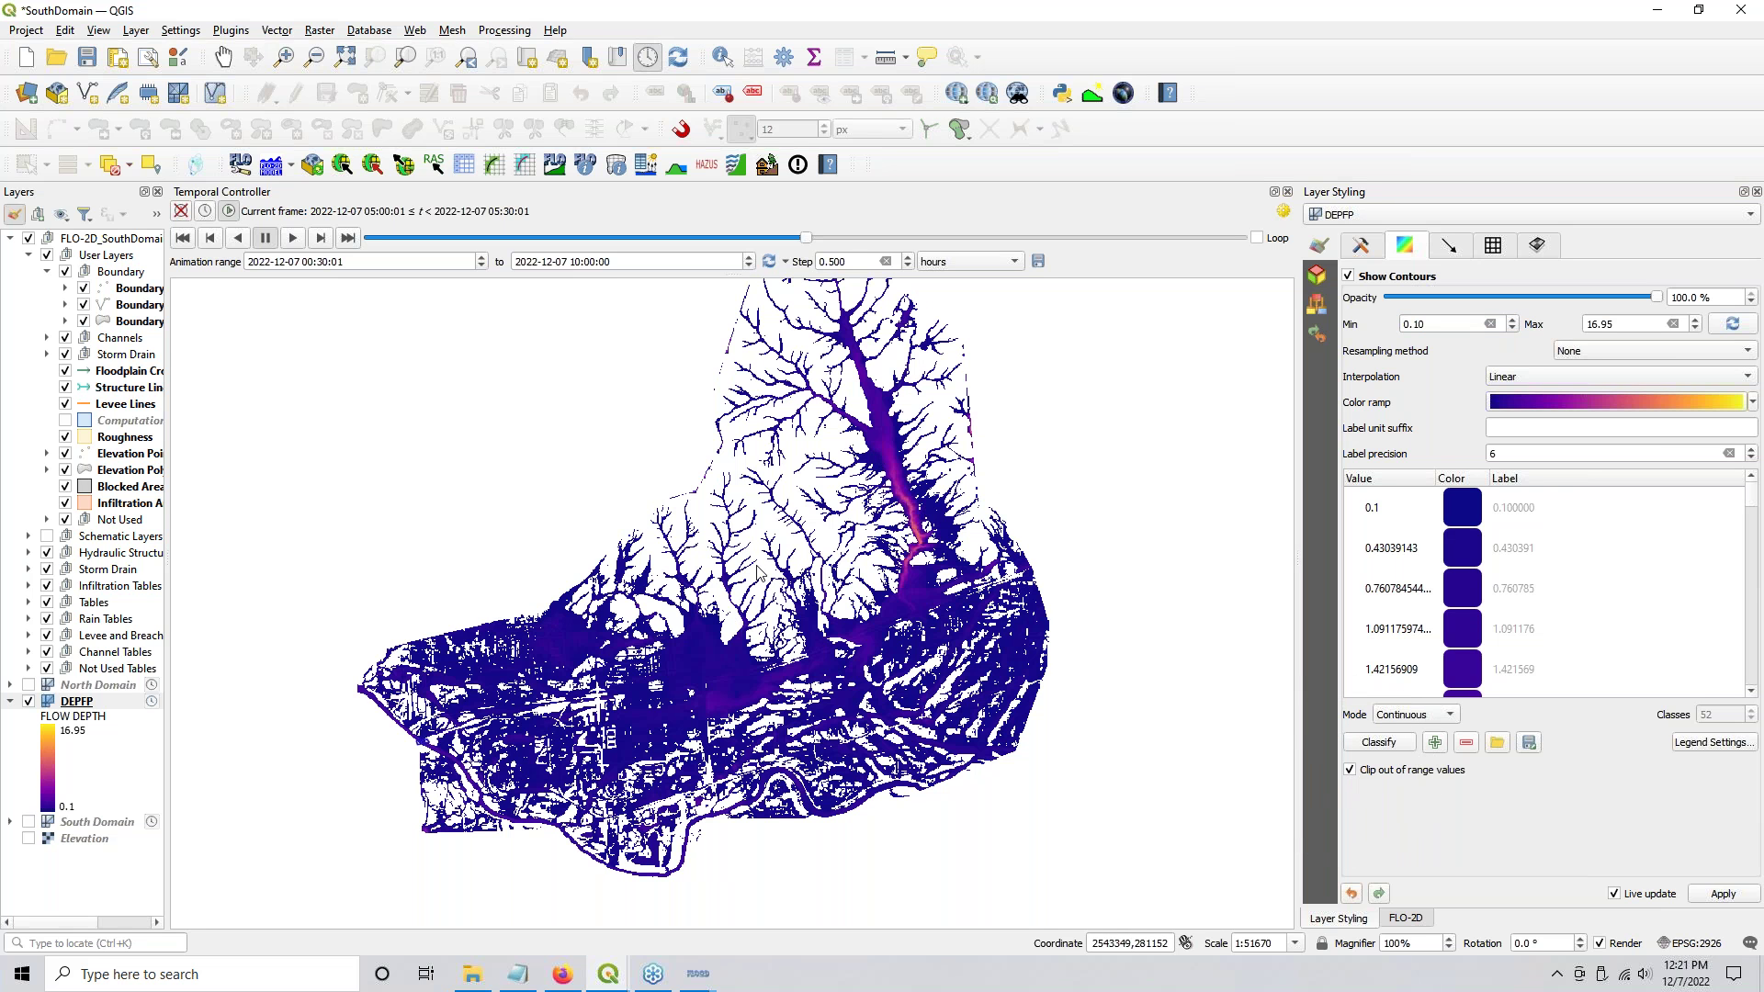
Step: Apply a white-to-dark-blue color ramp to the FLOW DEPTH contours and set the label precision to 2
left_click_drag(1431, 328, 1397, 329)
left_click(1753, 401)
left_click(1663, 458)
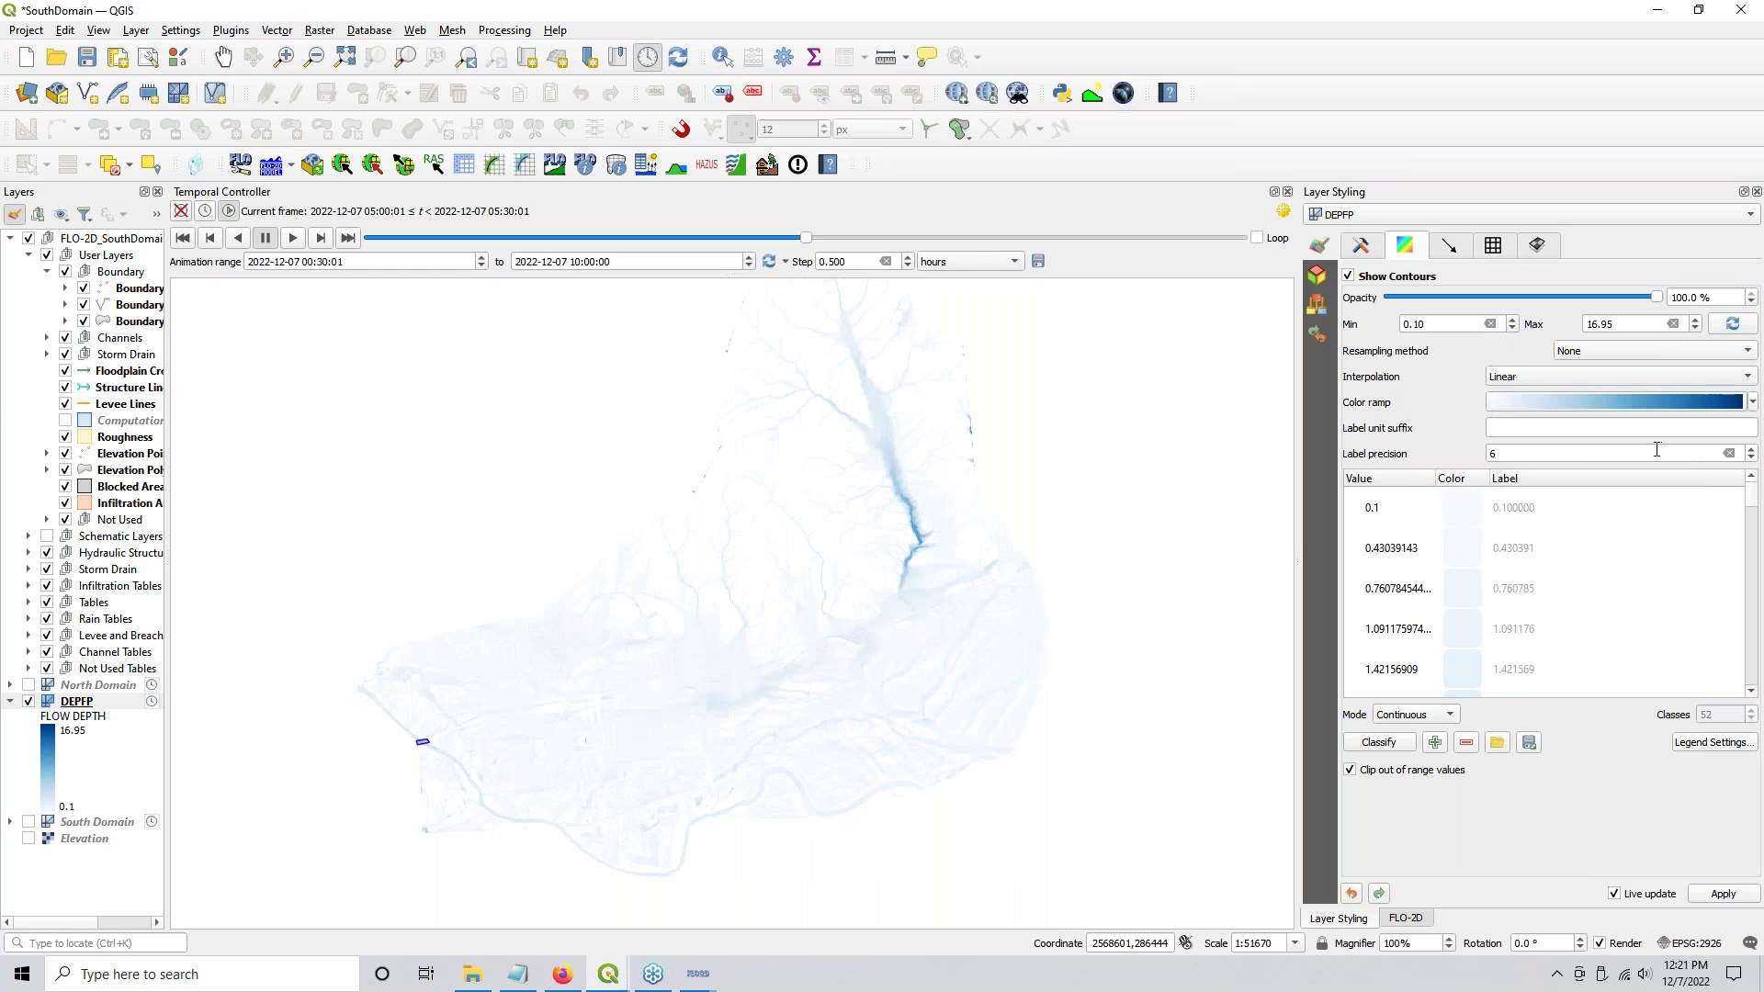
type("2")
left_click(1503, 457)
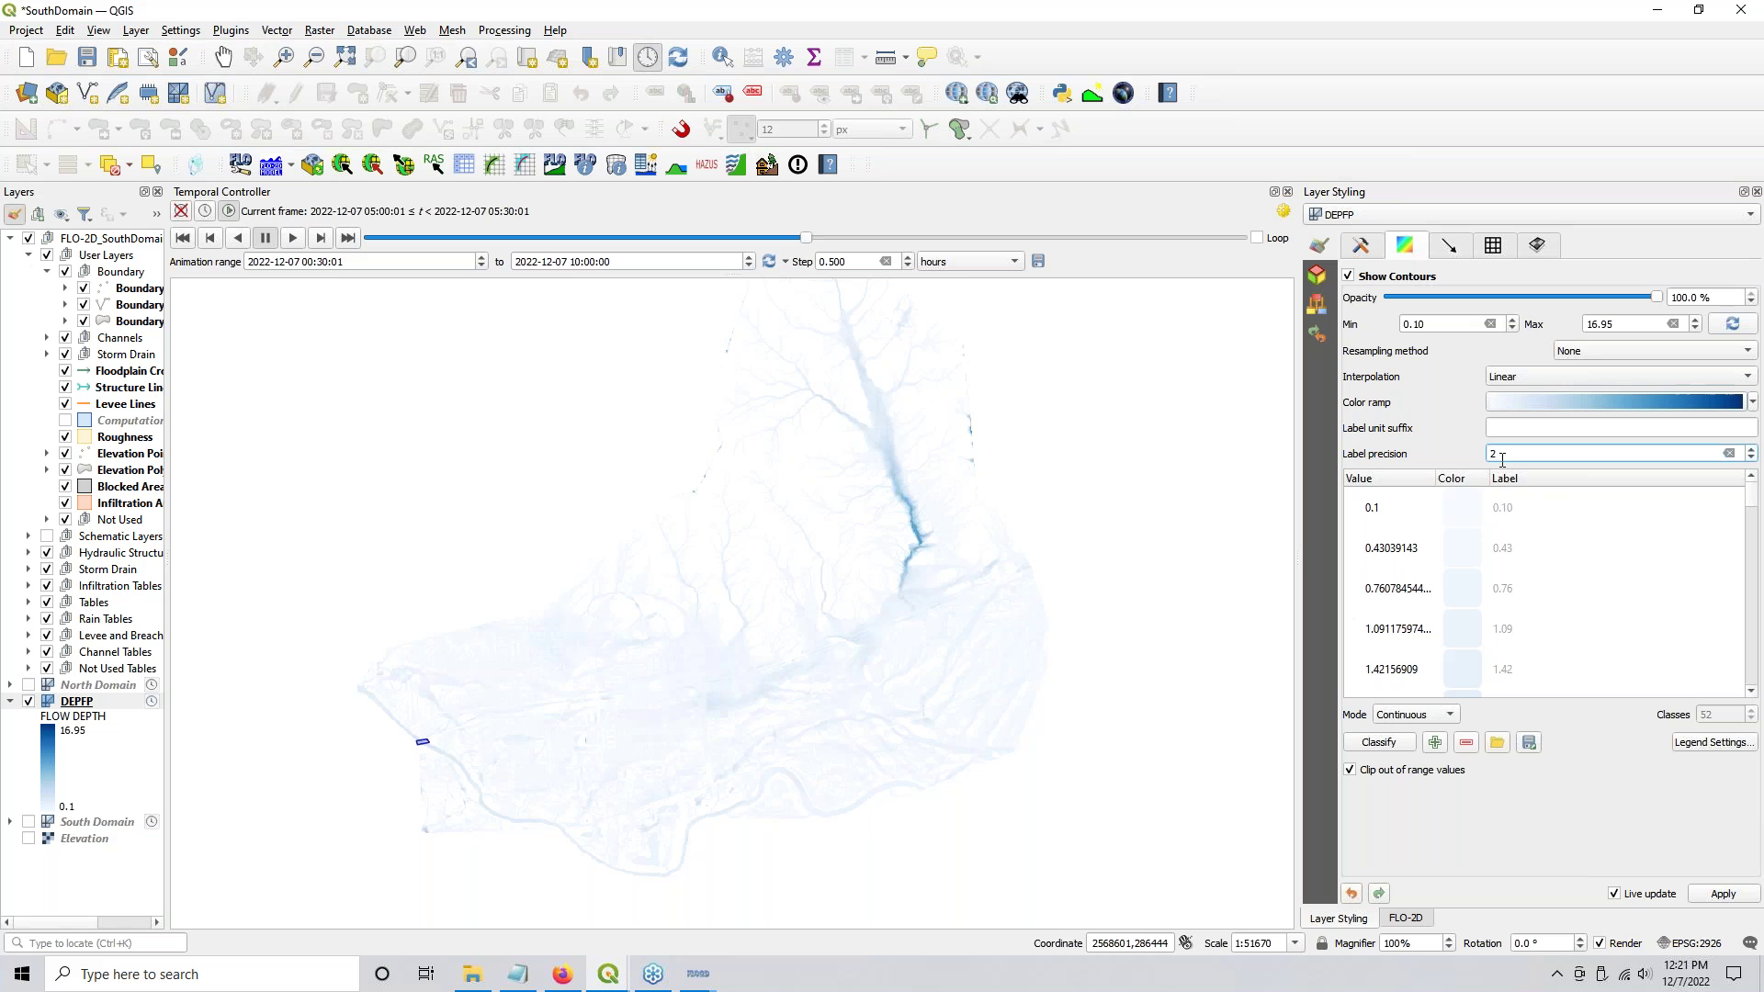
Step: Classify the FLOW DEPTH contours in Equal Interval mode with 8 classes
left_click(1402, 717)
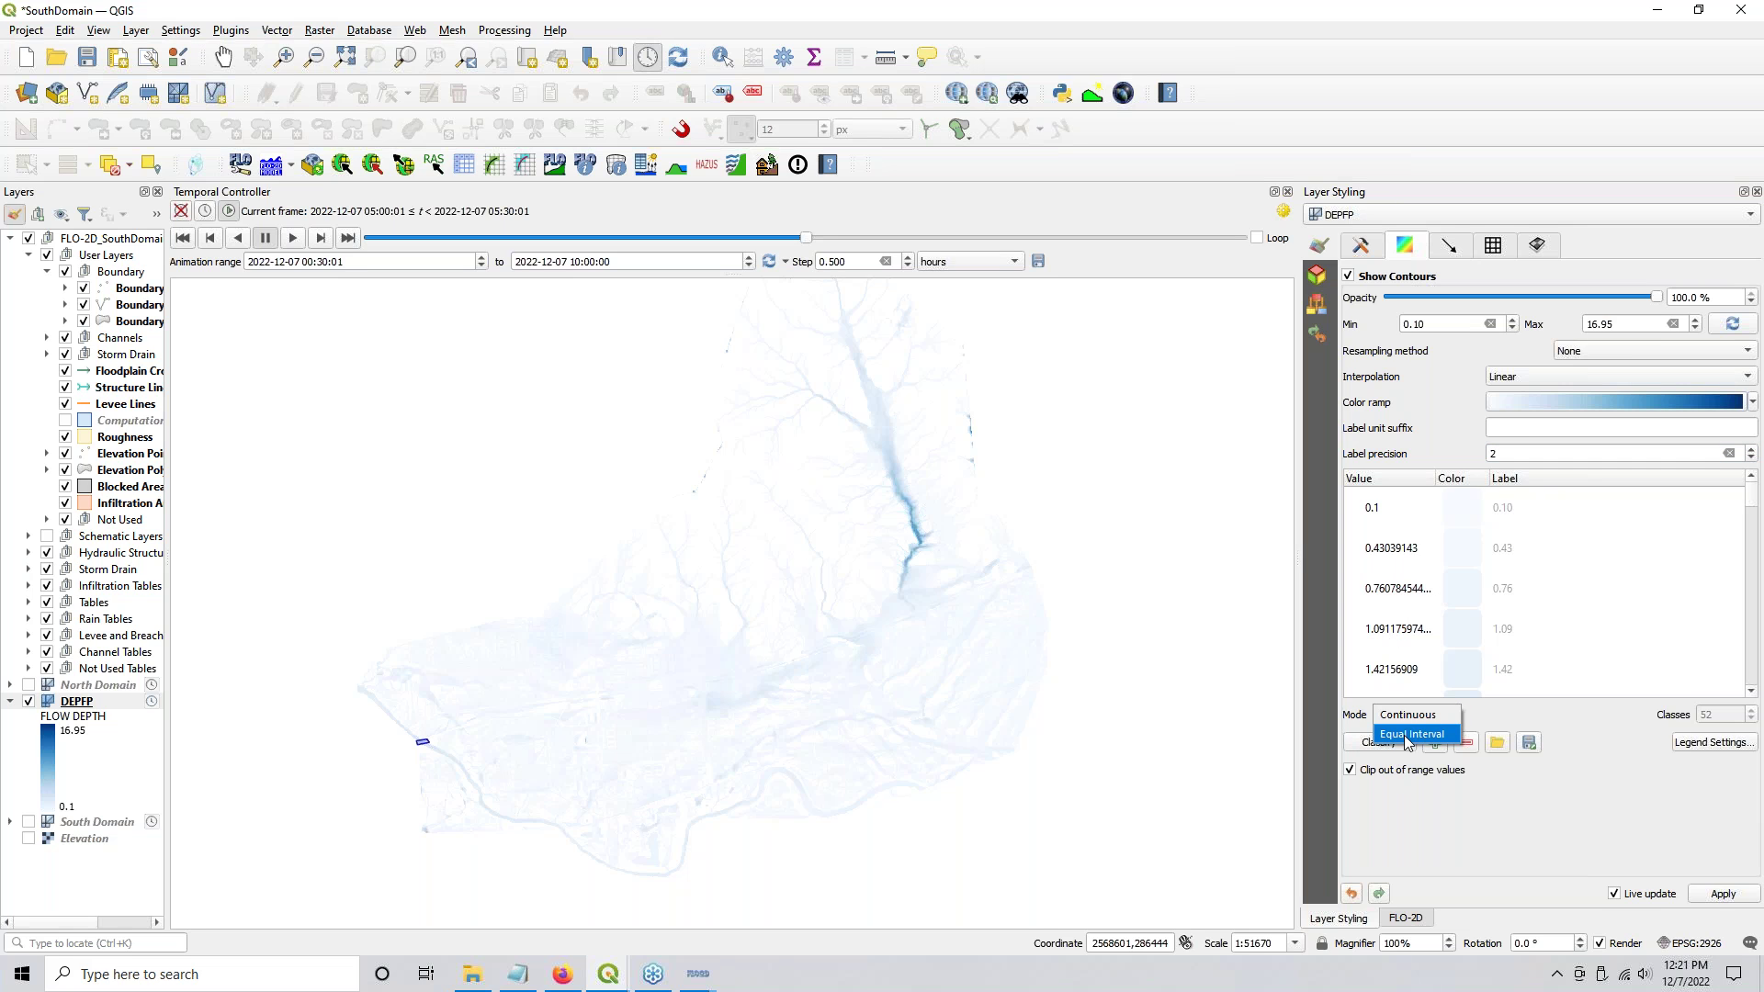
left_click(1408, 735)
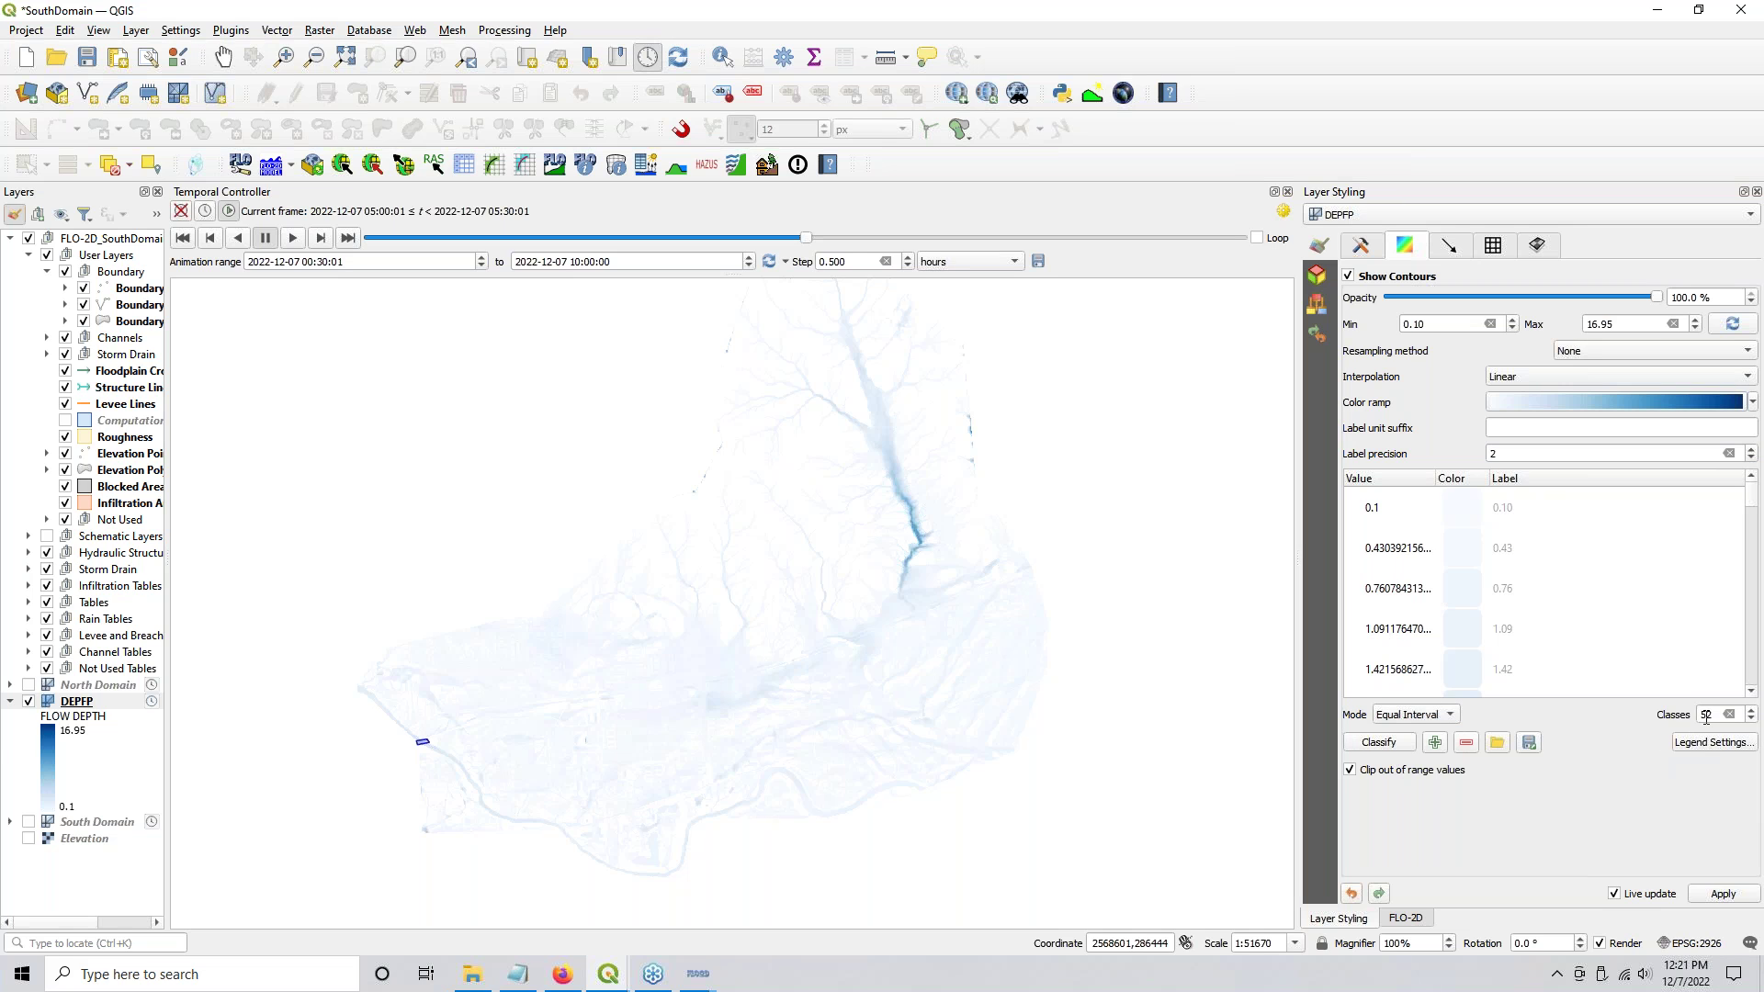
left_click_drag(1721, 715, 1686, 714)
type("8")
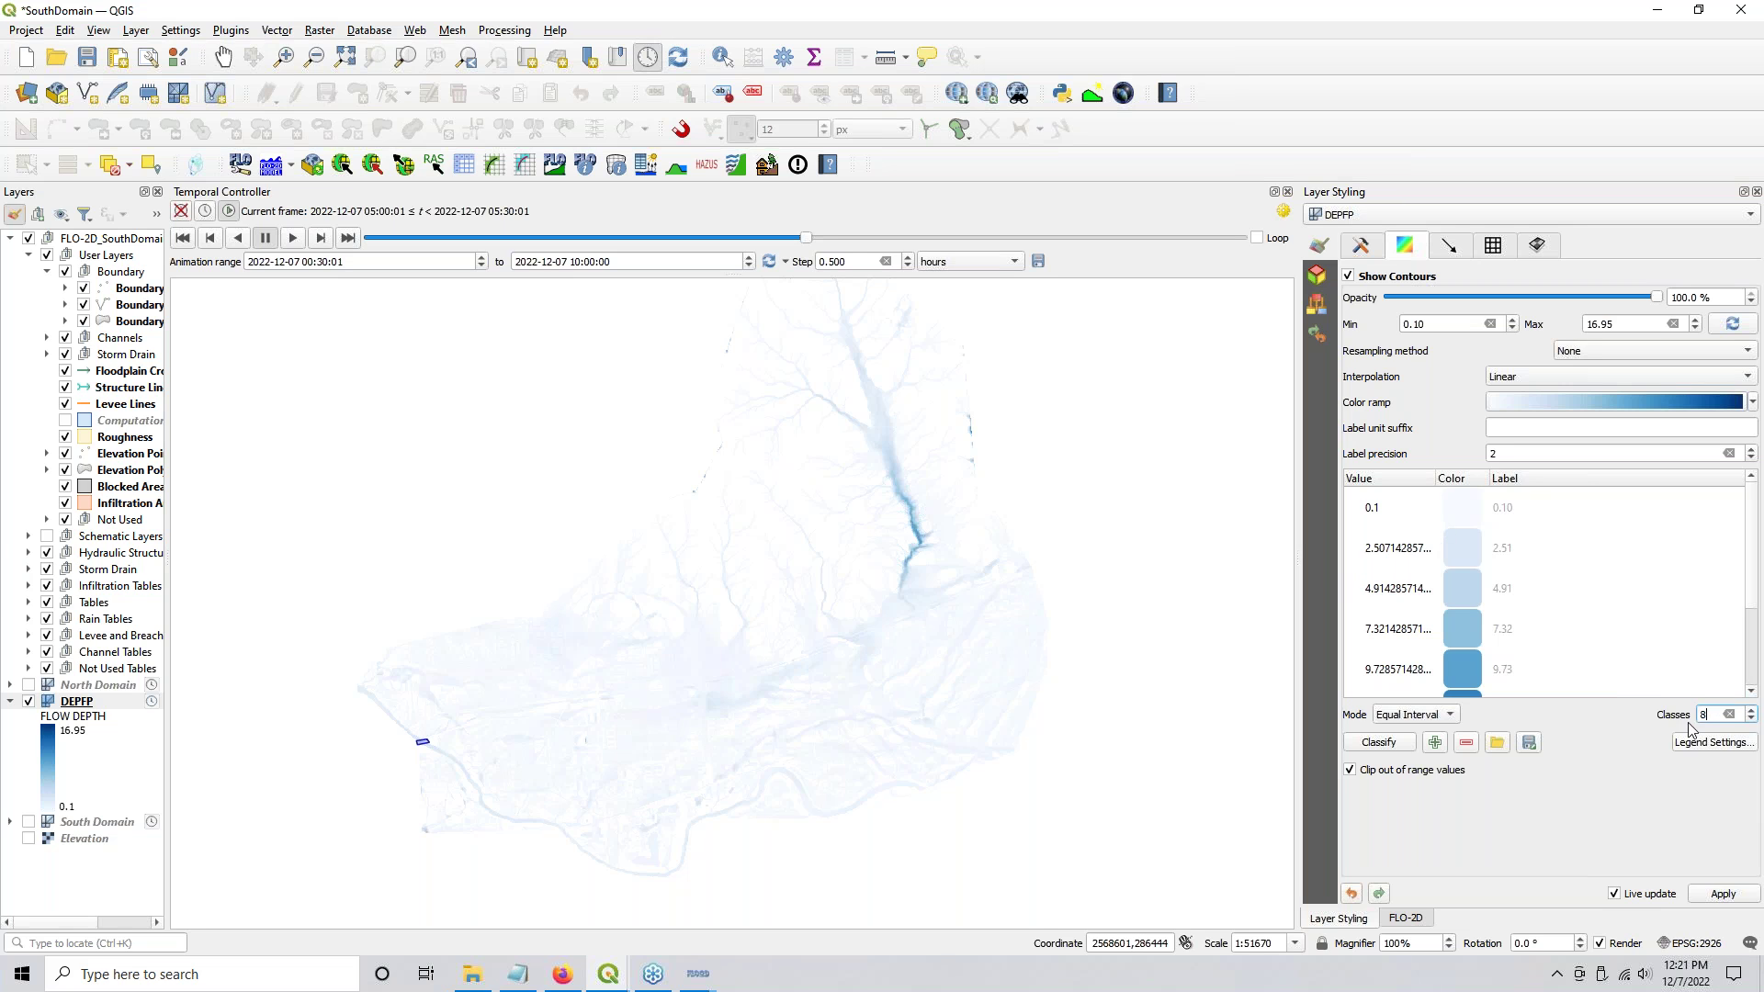
Step: Set the second to fifth FLOW DEPTH class values to 0.25, 0.5, 1 and 3
double_click(1370, 552)
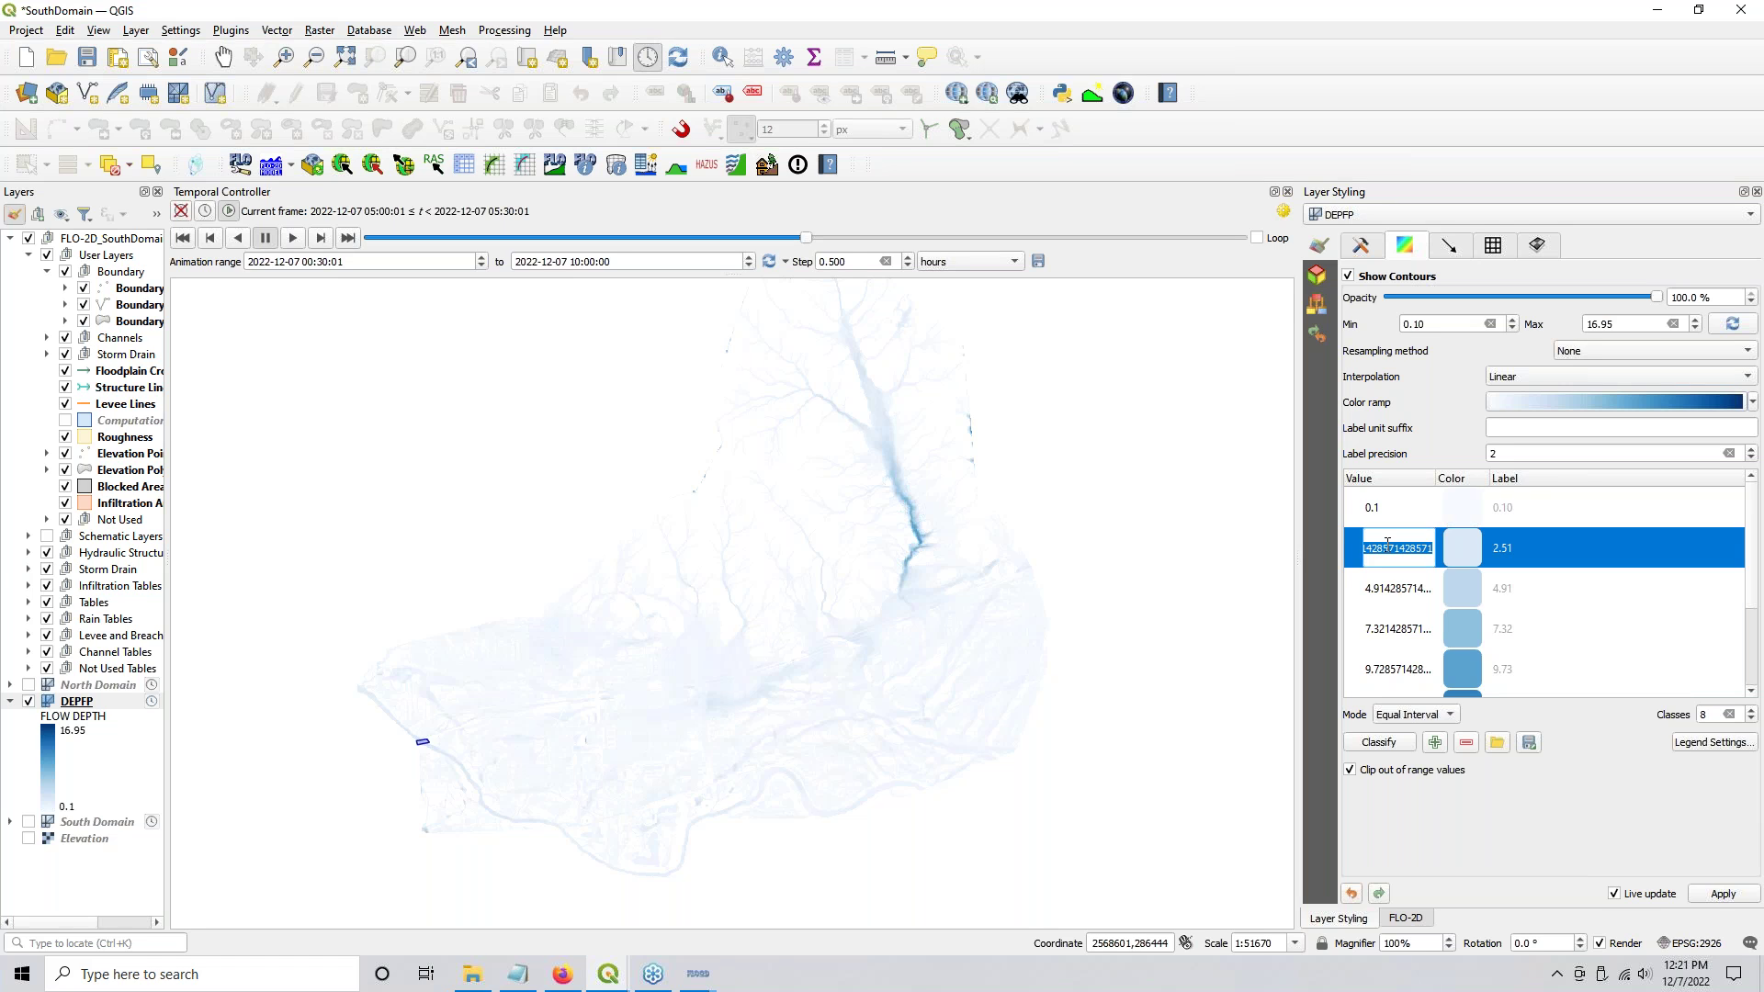
type("0.25")
left_click(1393, 593)
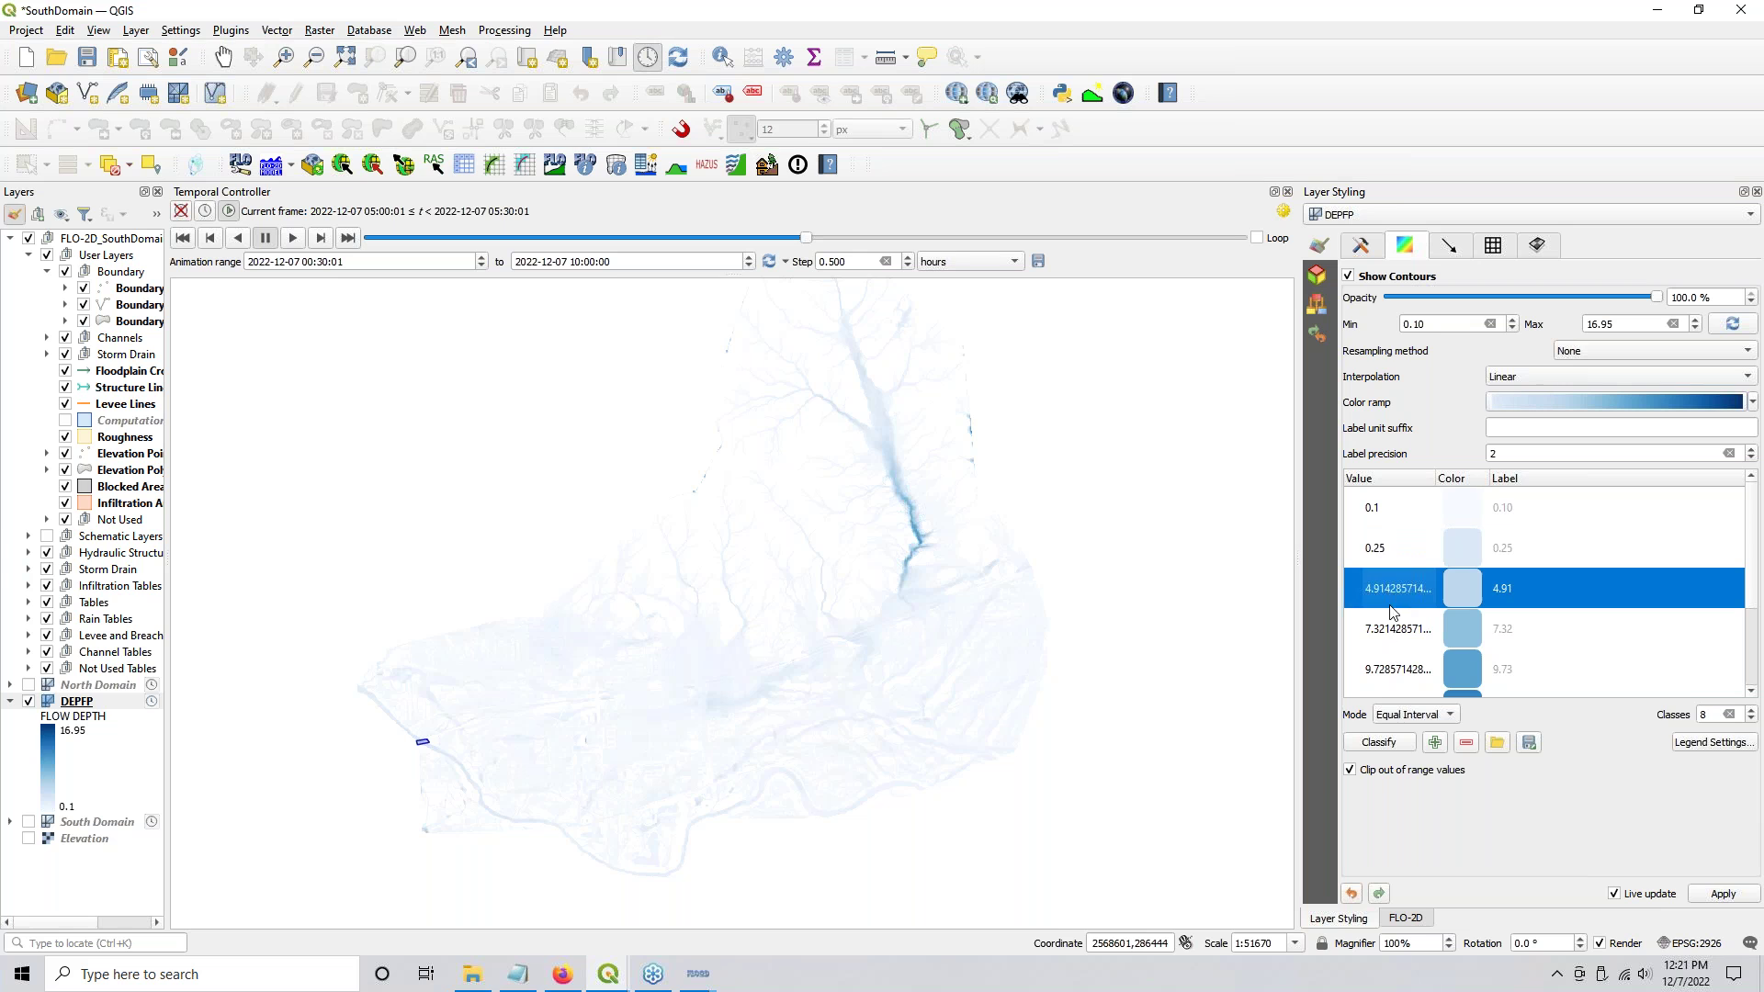
double_click(1389, 588)
type("0.5")
double_click(1395, 632)
type("1")
left_click(1392, 673)
double_click(1391, 674)
type("3")
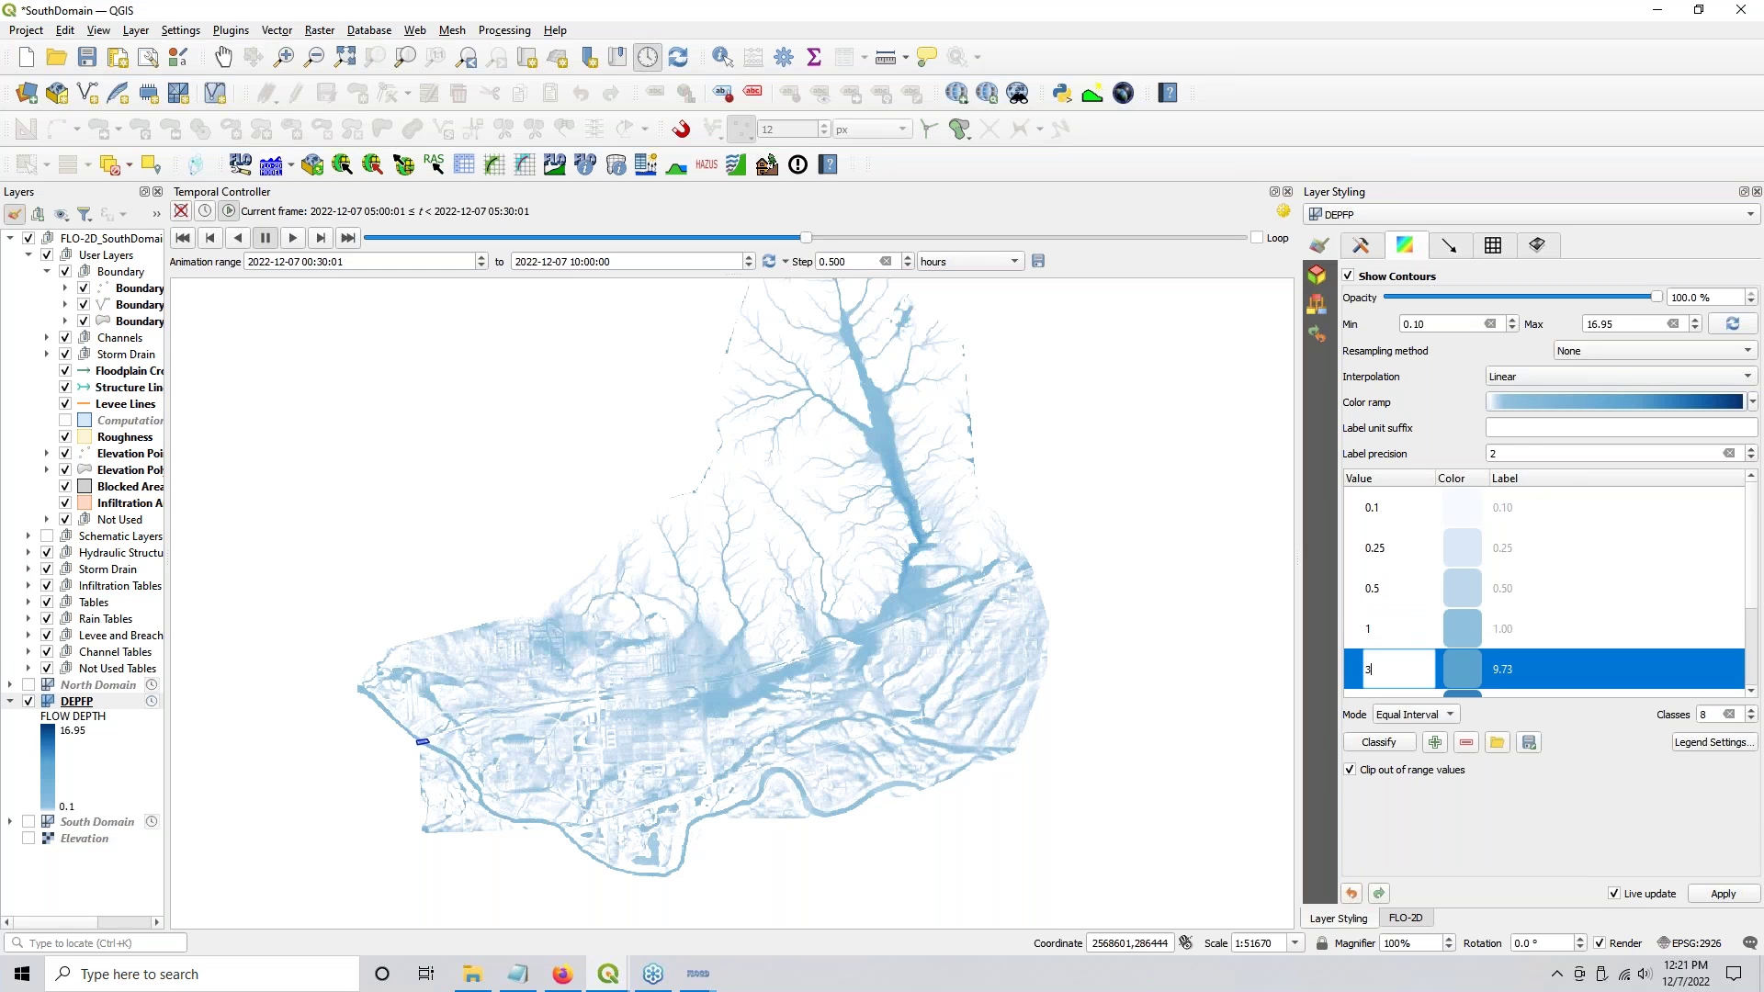
key("Return")
Step: Set the sixth and seventh FLOW DEPTH class values to 5 and 8
scroll(1754, 598, "down", 1)
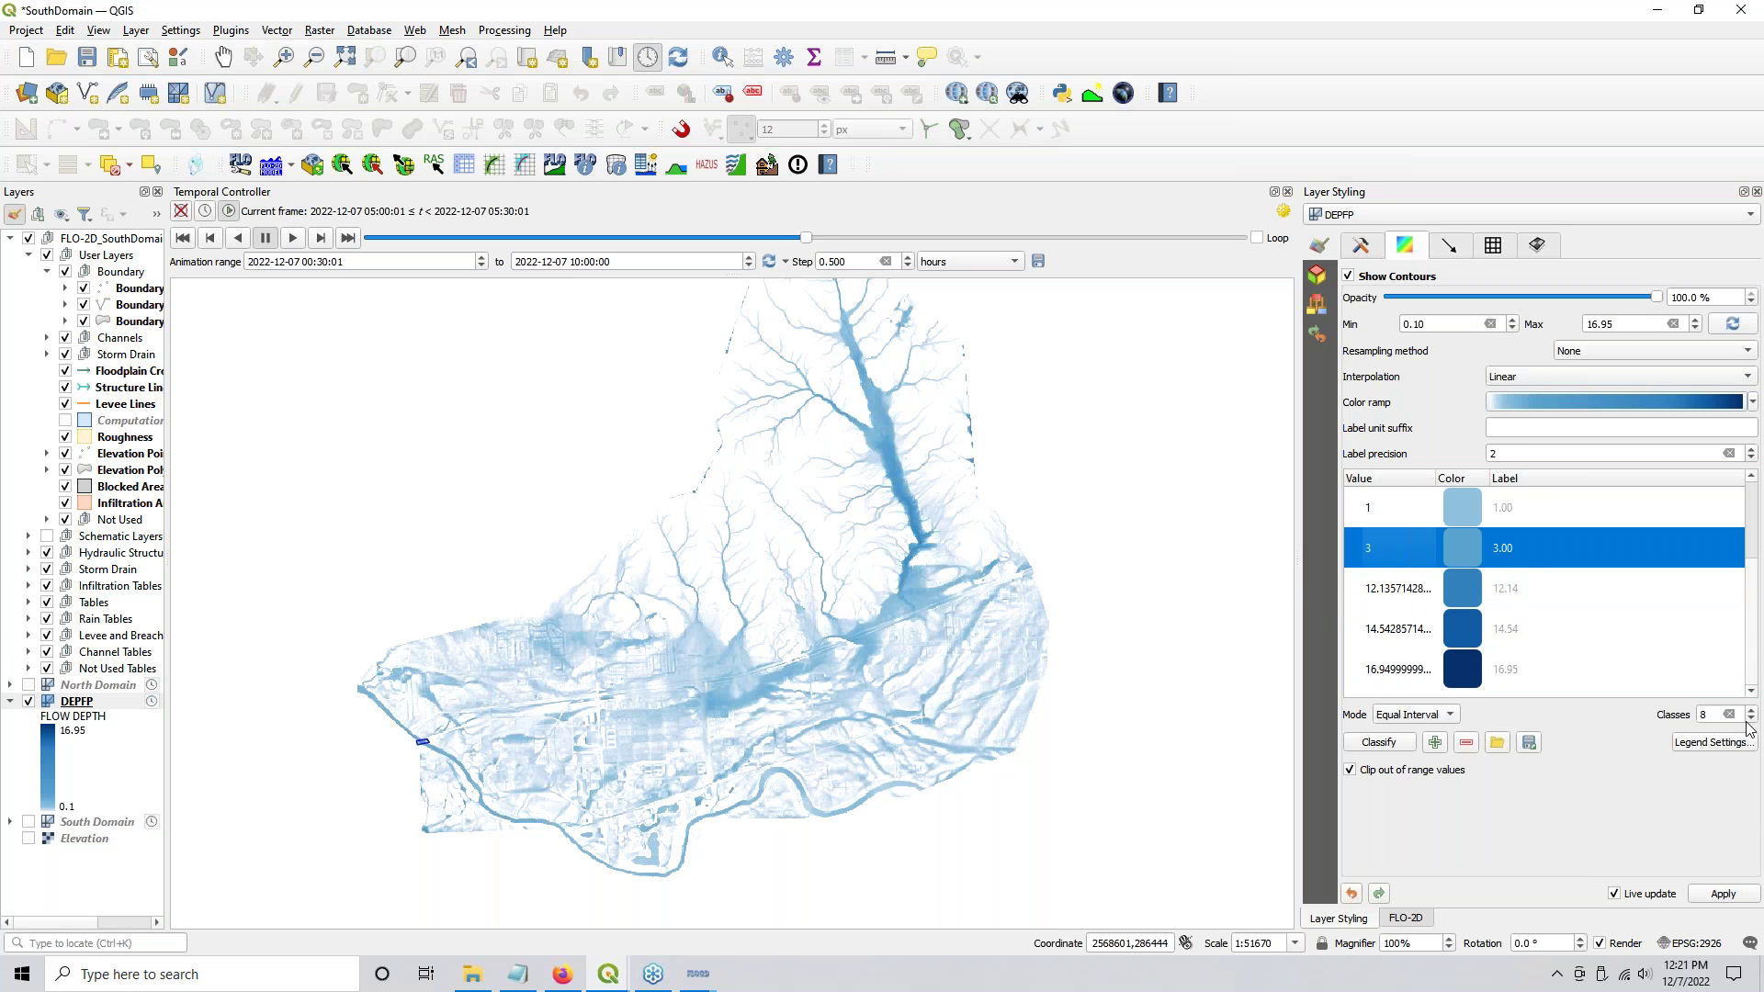
double_click(1394, 591)
type("5")
double_click(1387, 630)
type("8")
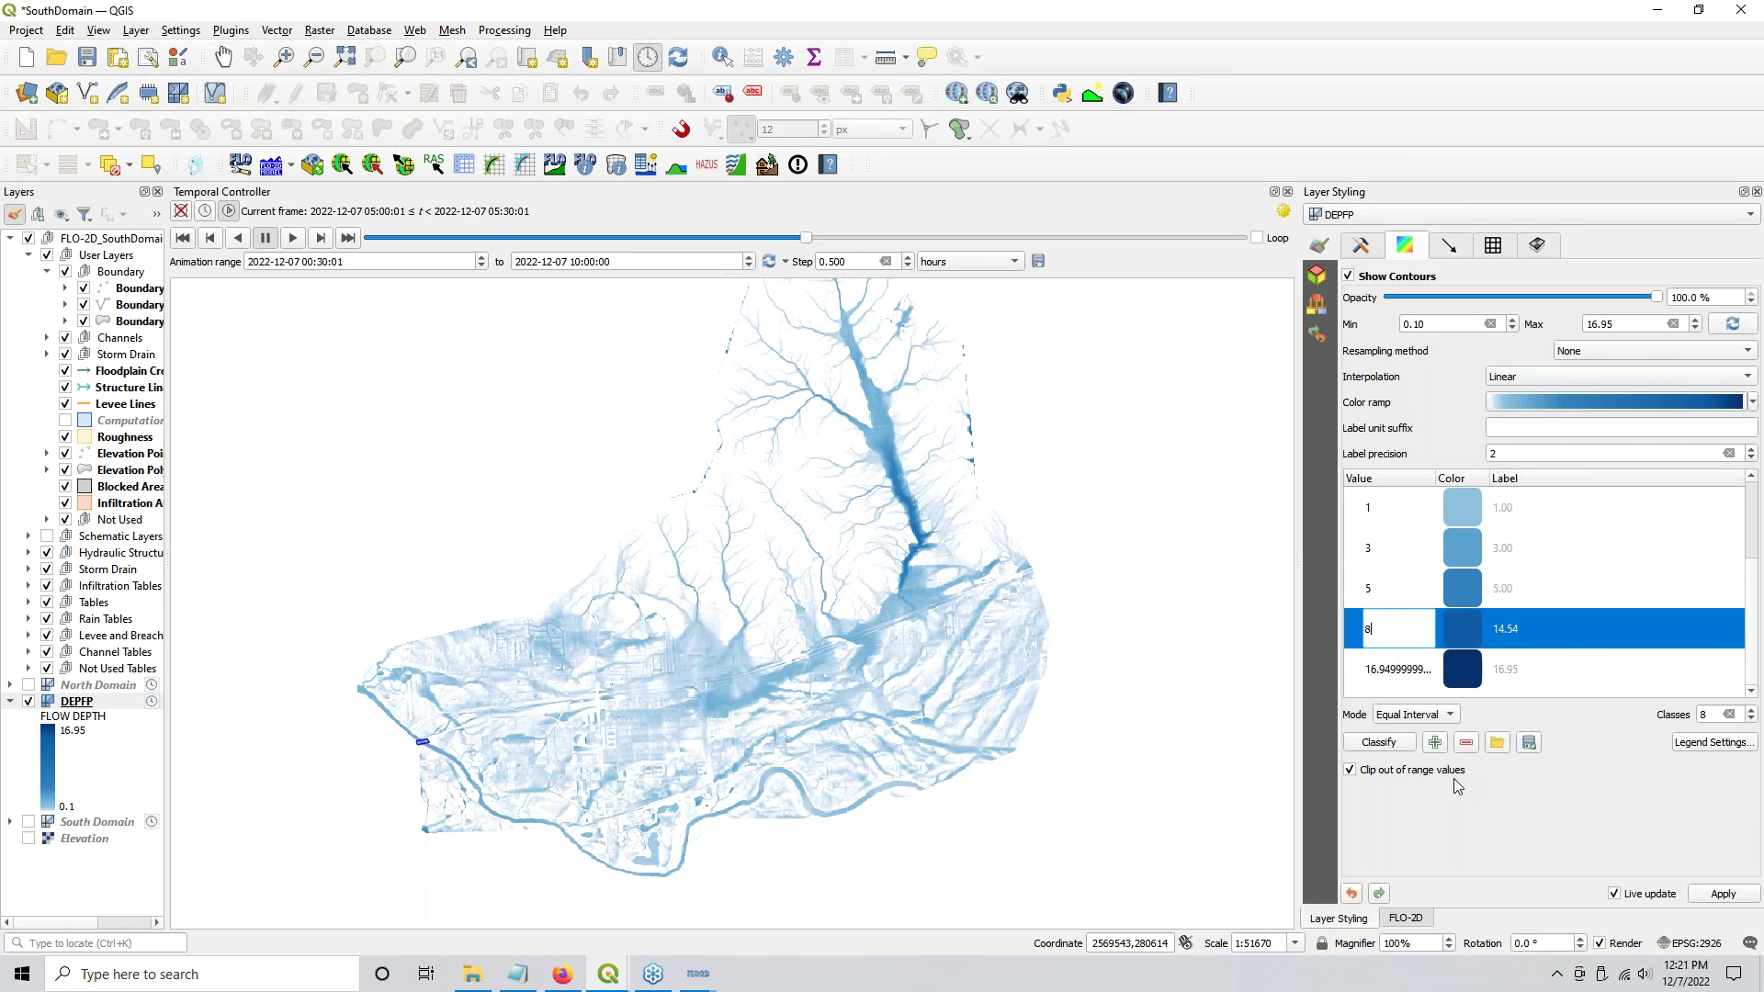
key("Return")
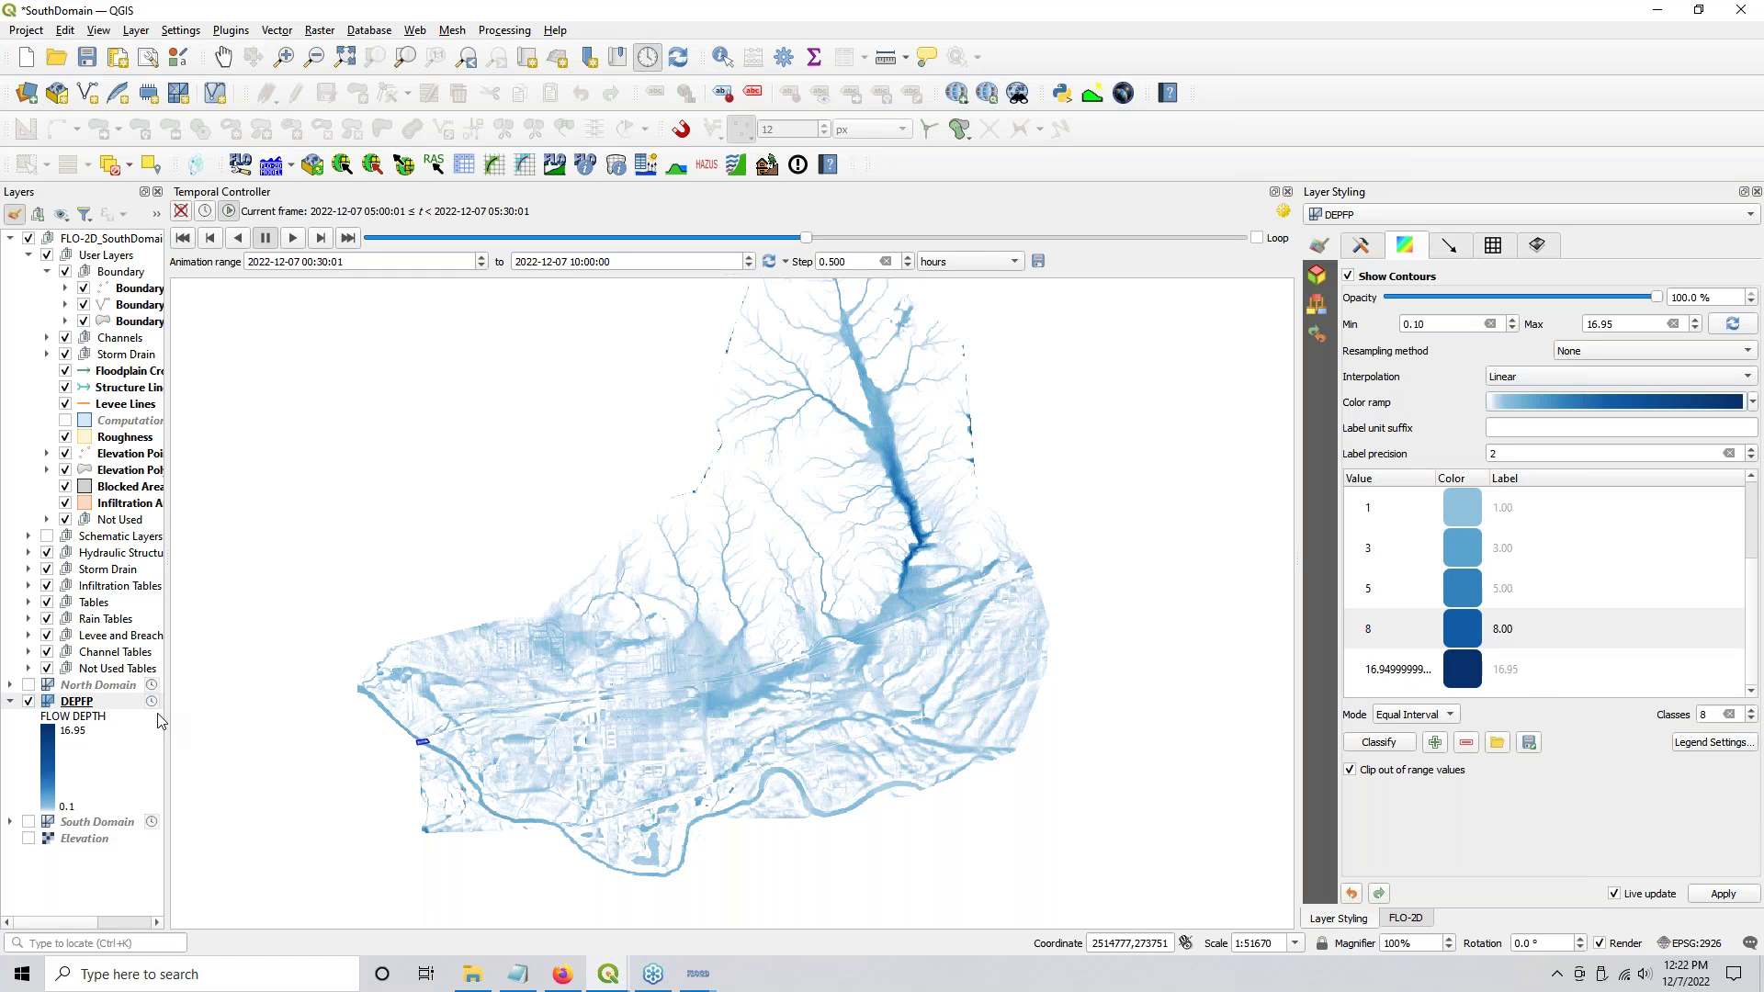
Step: Copy the DEPFP layer's style and paste it onto the North Domain and South Domain layers
right_click(79, 704)
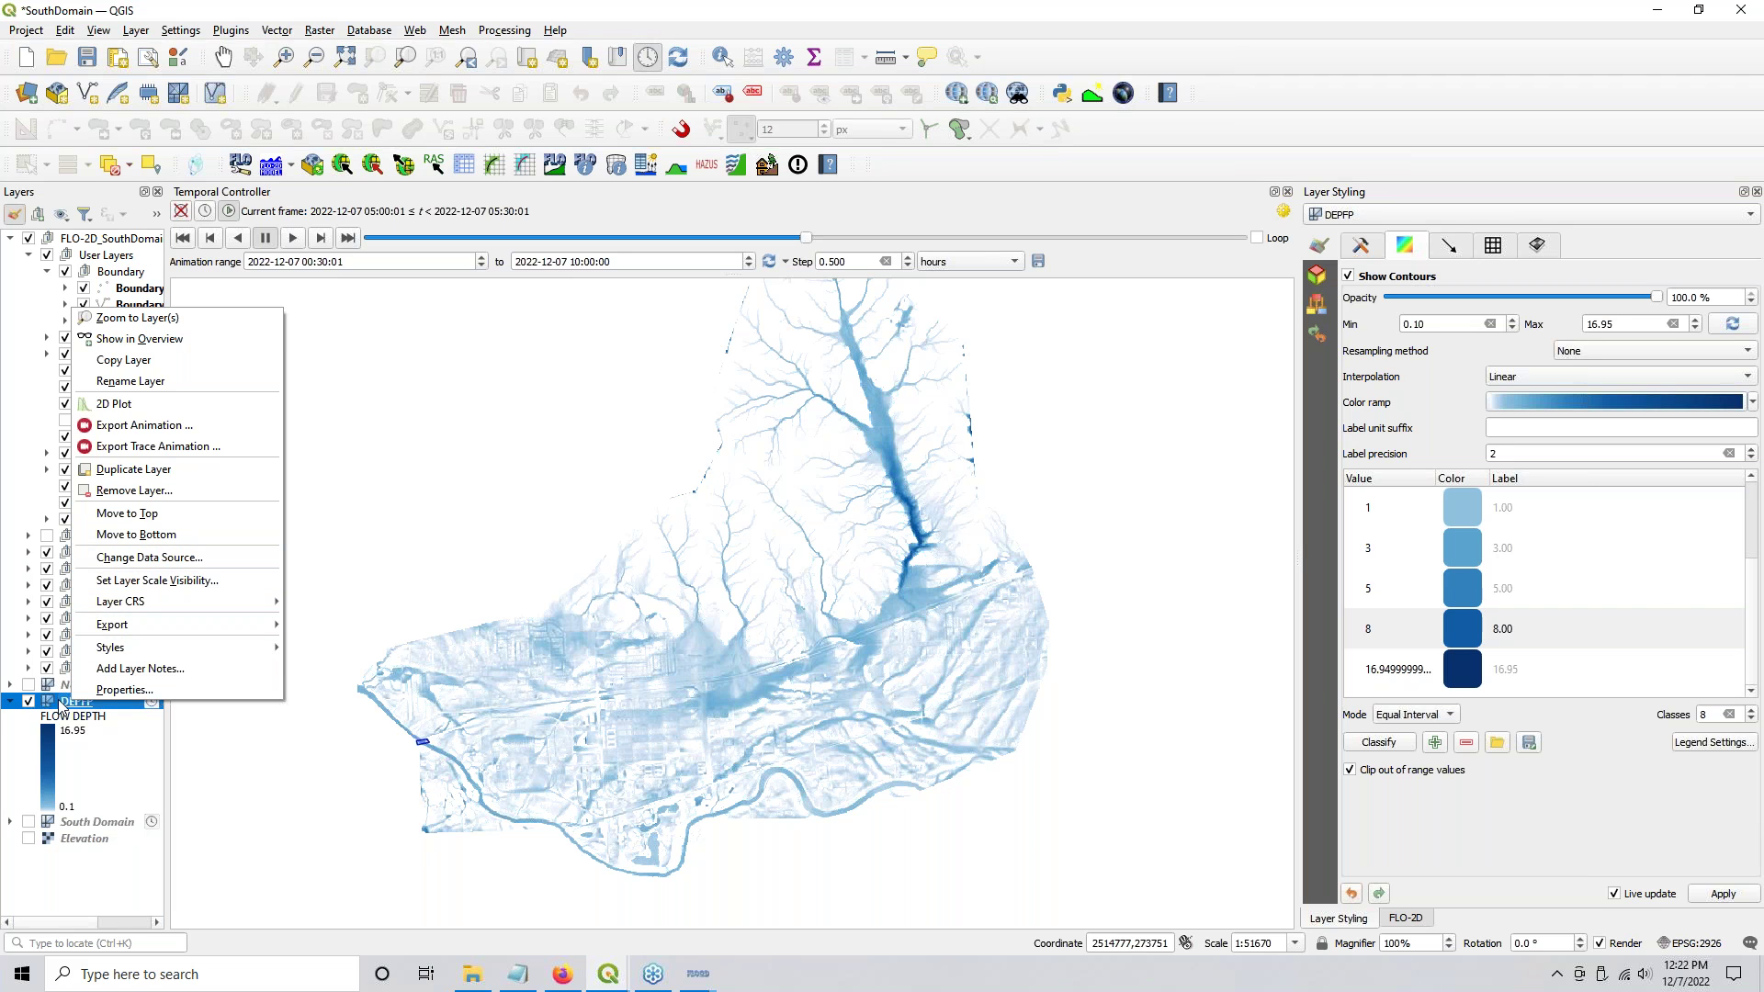
mouse_move(184, 648)
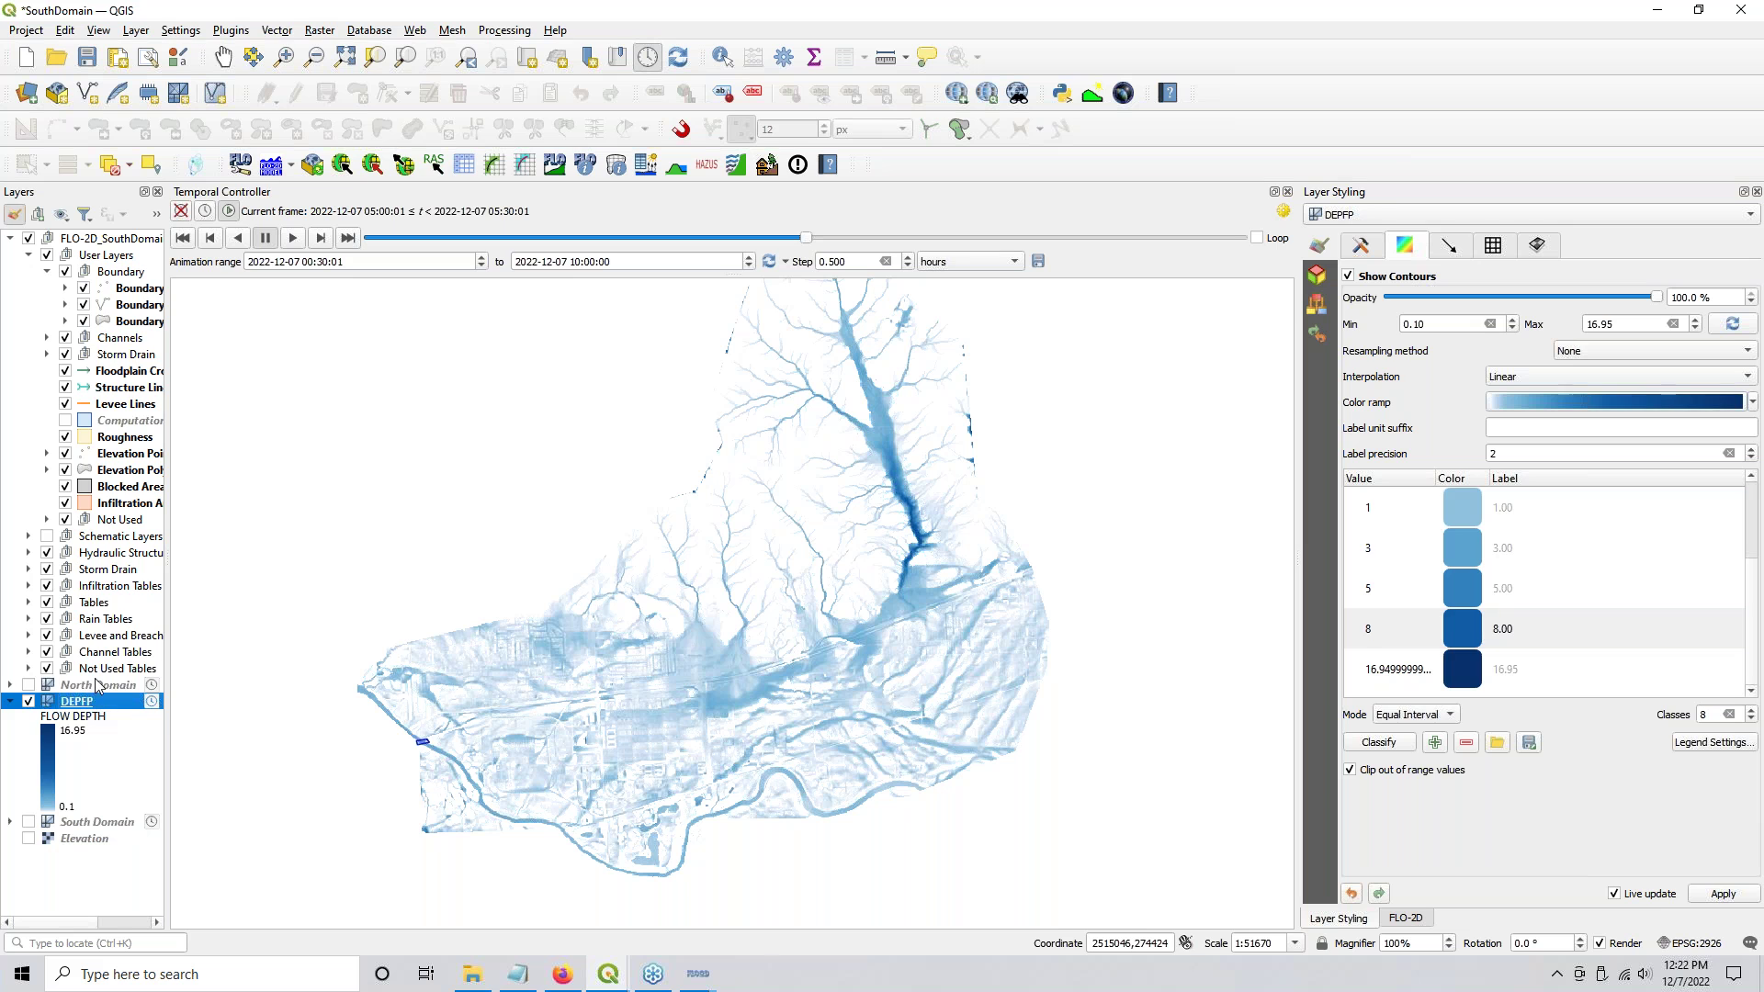
left_click(96, 686)
right_click(96, 685)
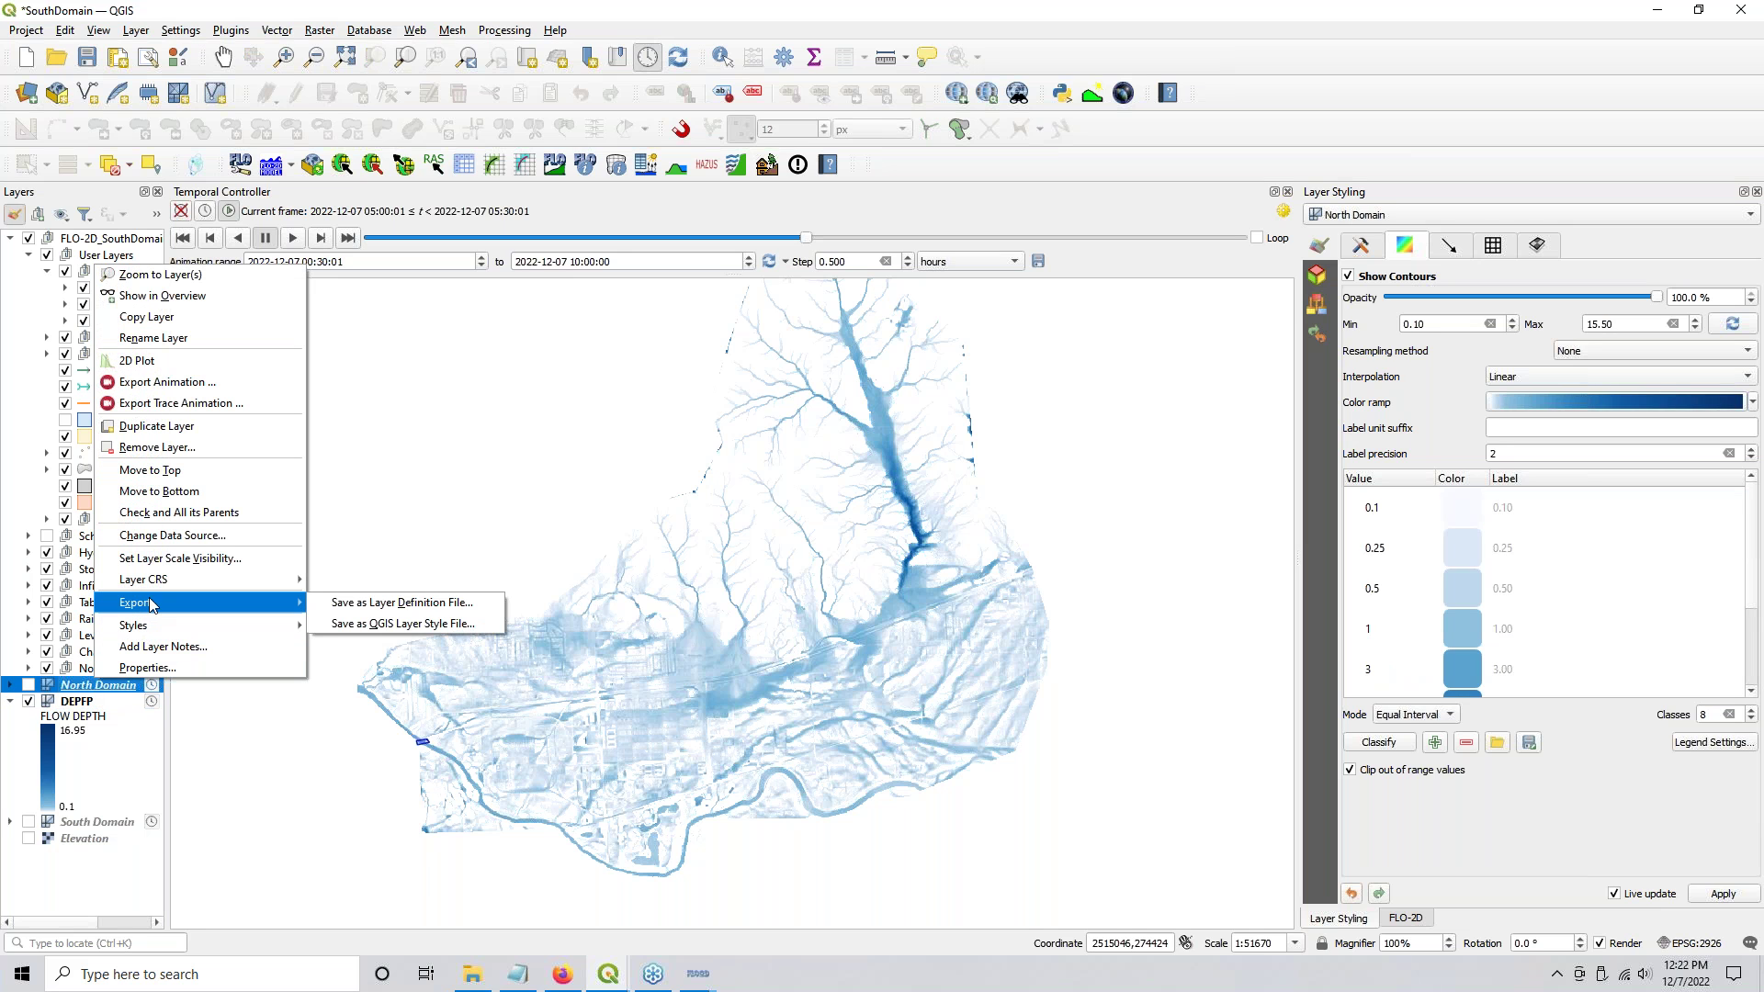
mouse_move(145, 624)
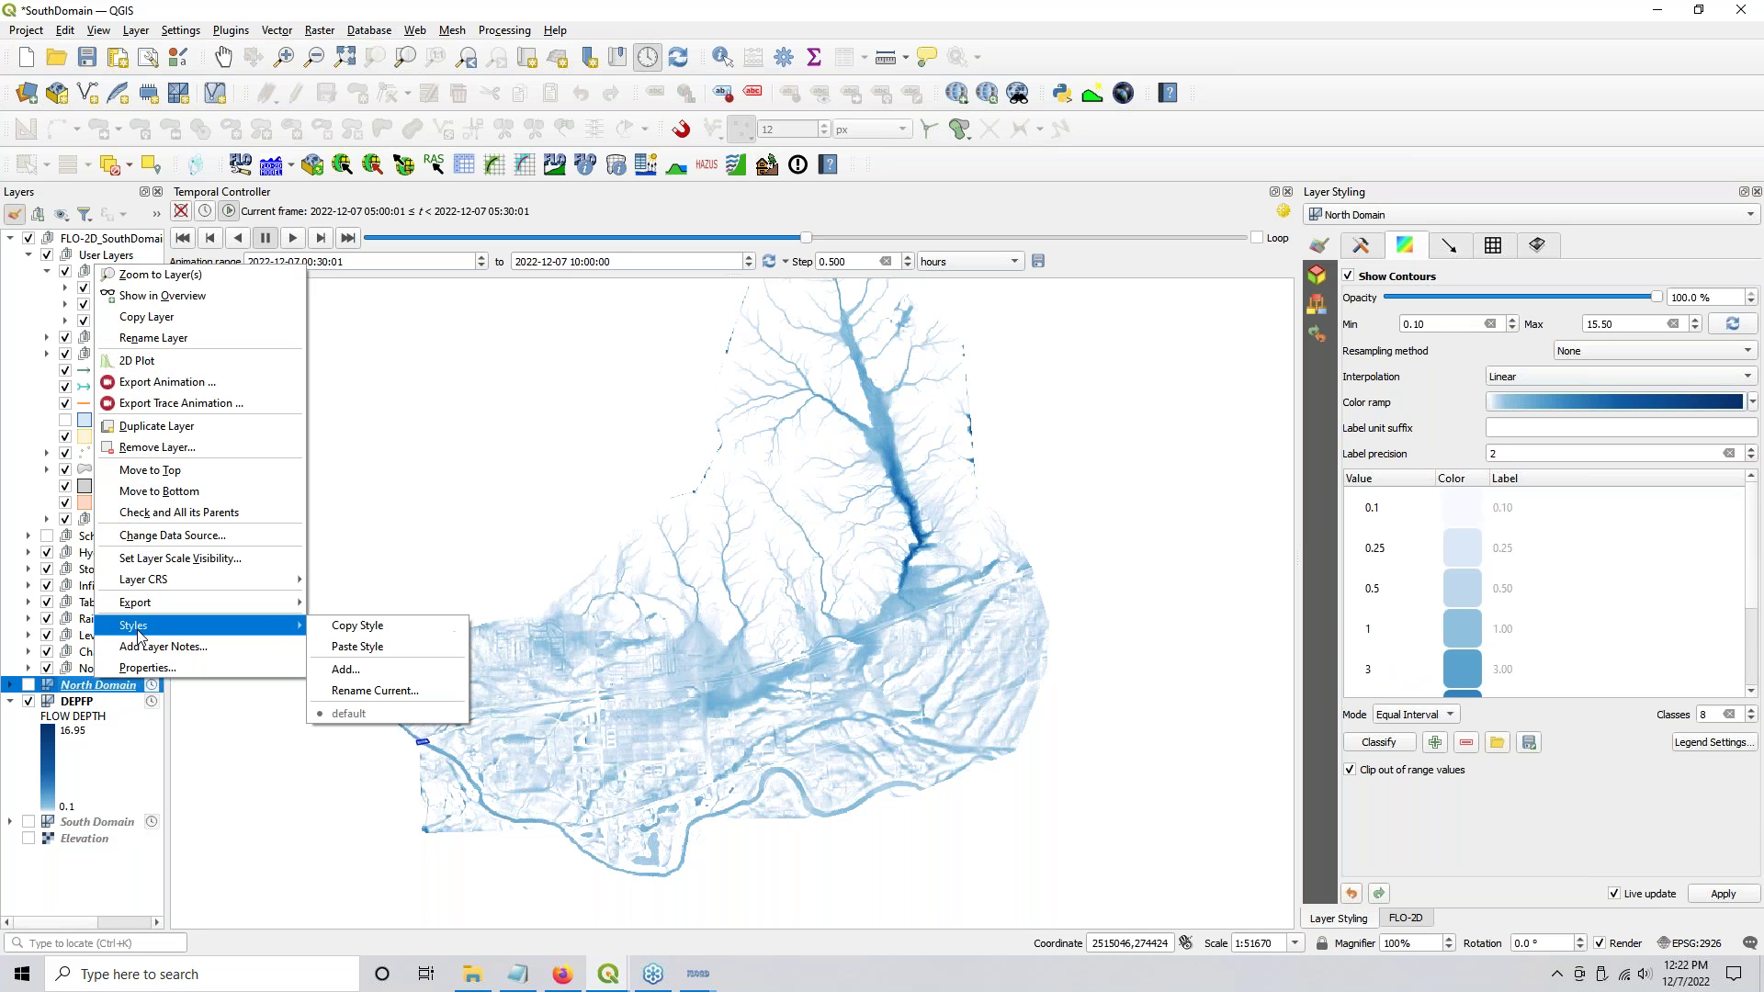
left_click(400, 649)
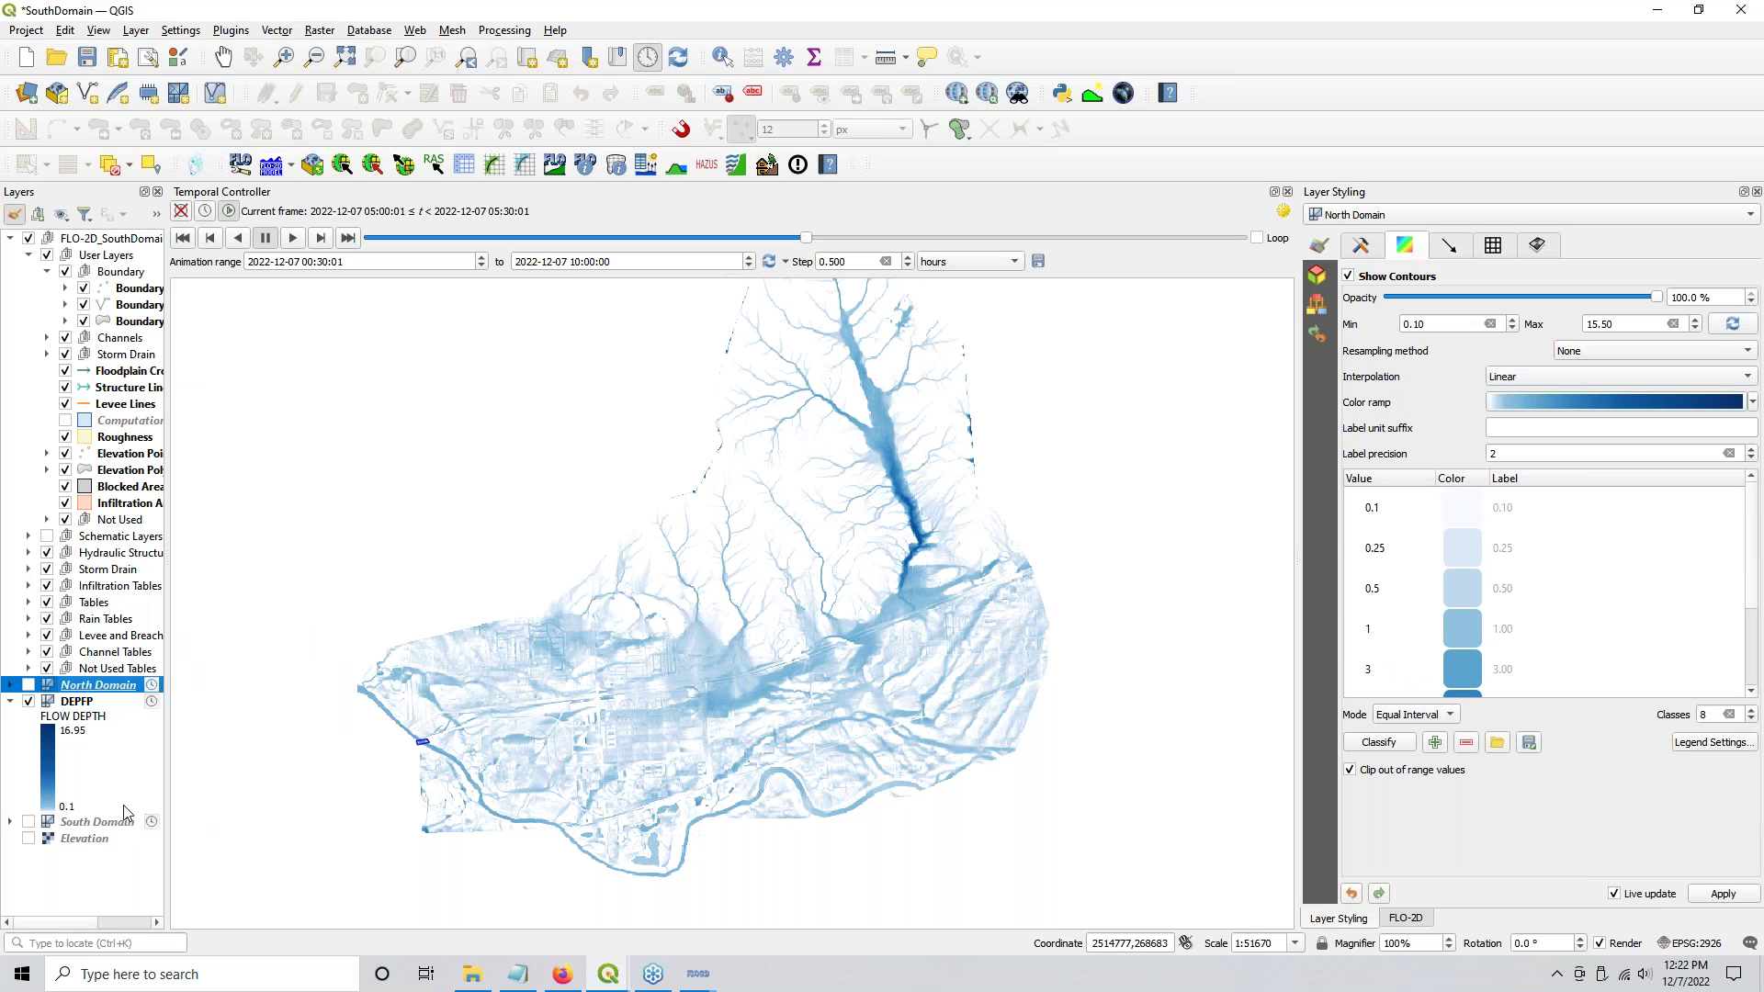
right_click(85, 822)
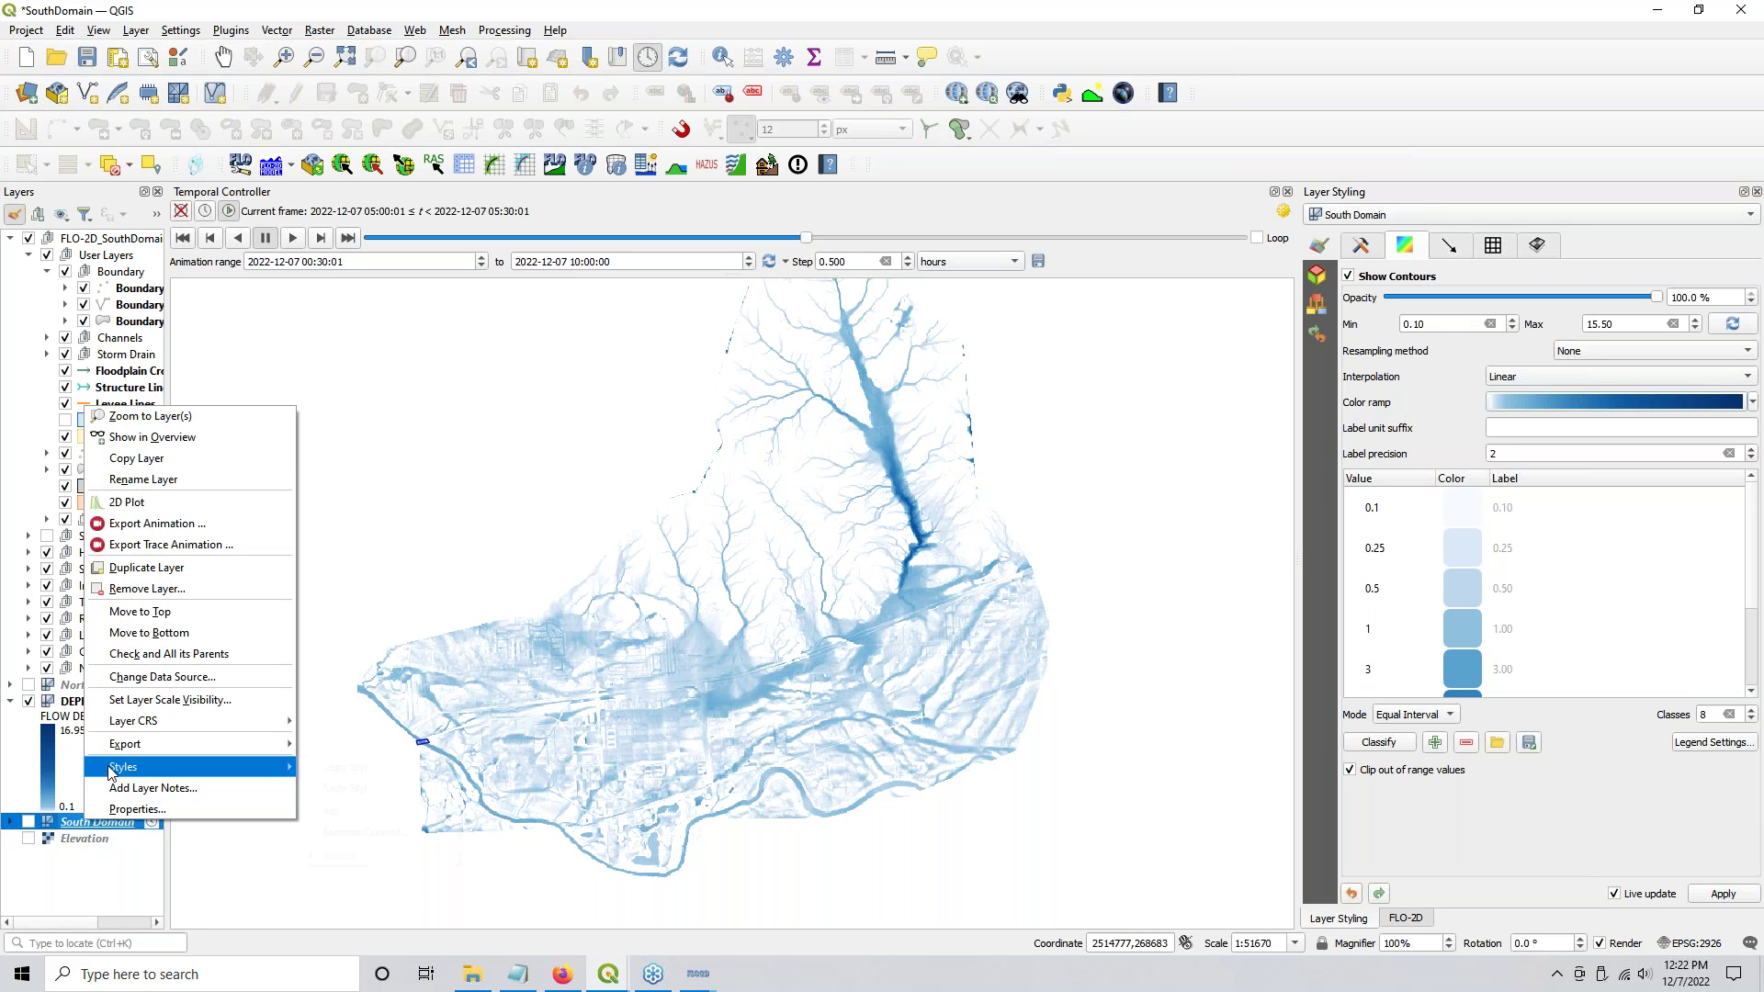
mouse_move(119, 767)
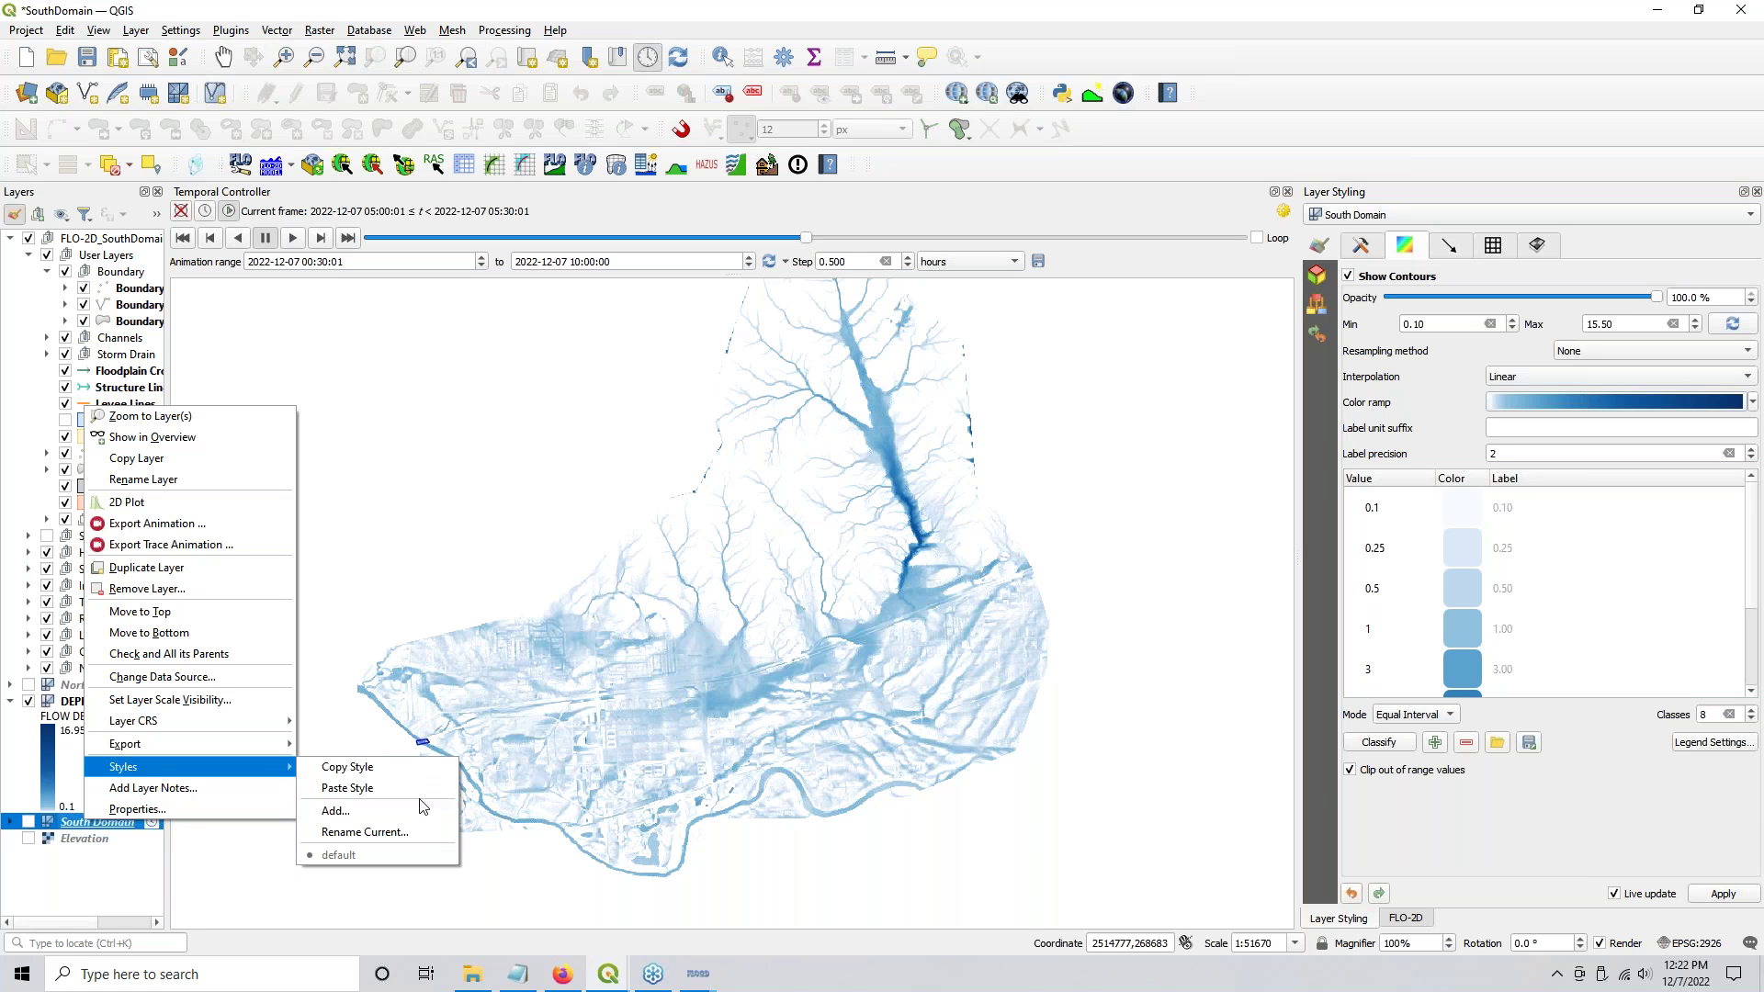
left_click(408, 790)
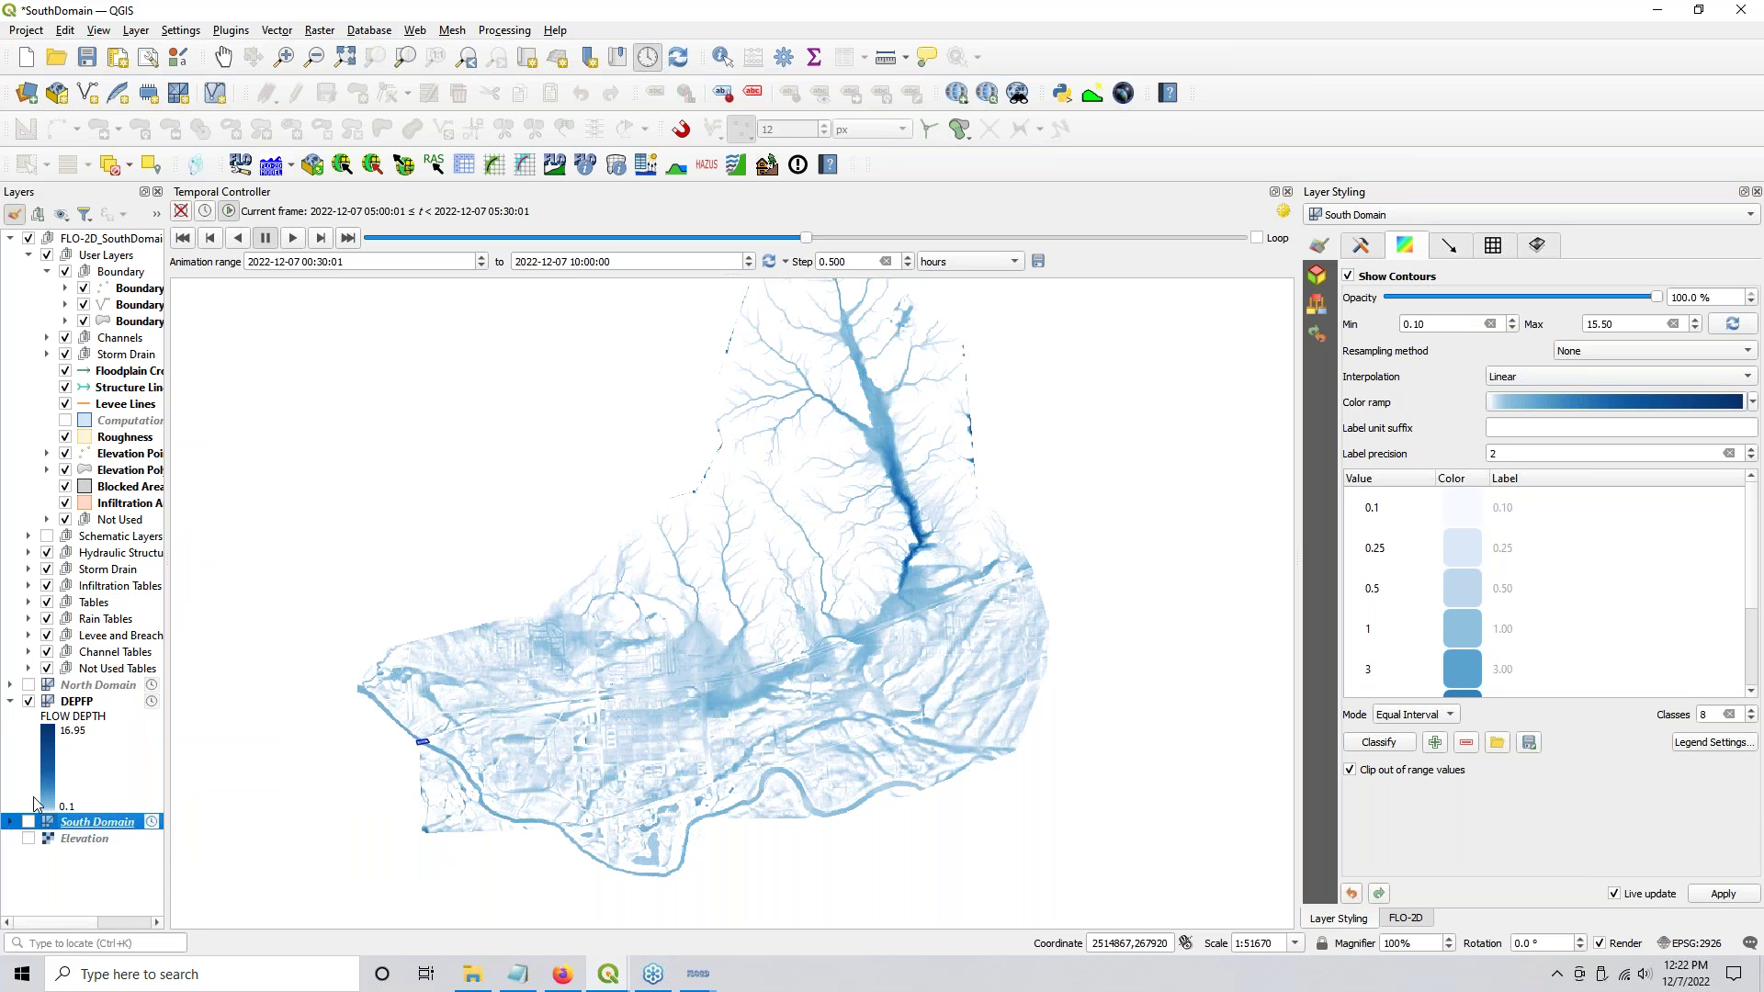
Step: Rename the DEPFP layer to Full Domain and move it below the South Domain layer
left_click(76, 701)
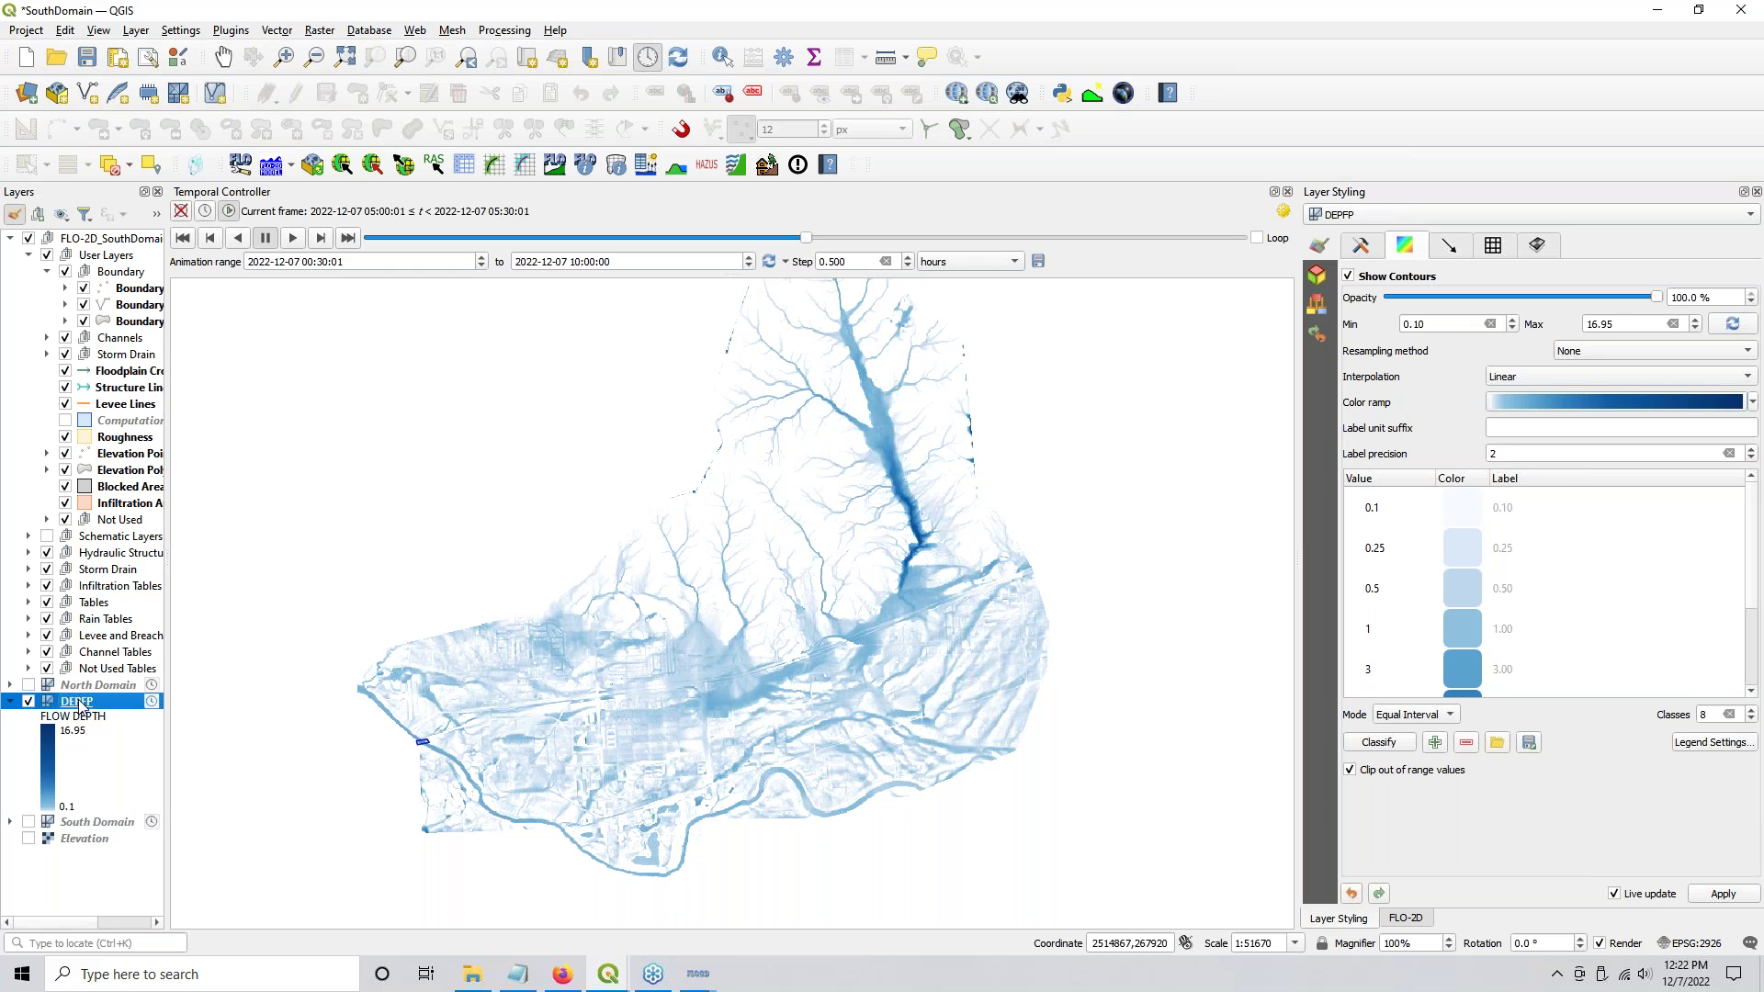
right_click(82, 703)
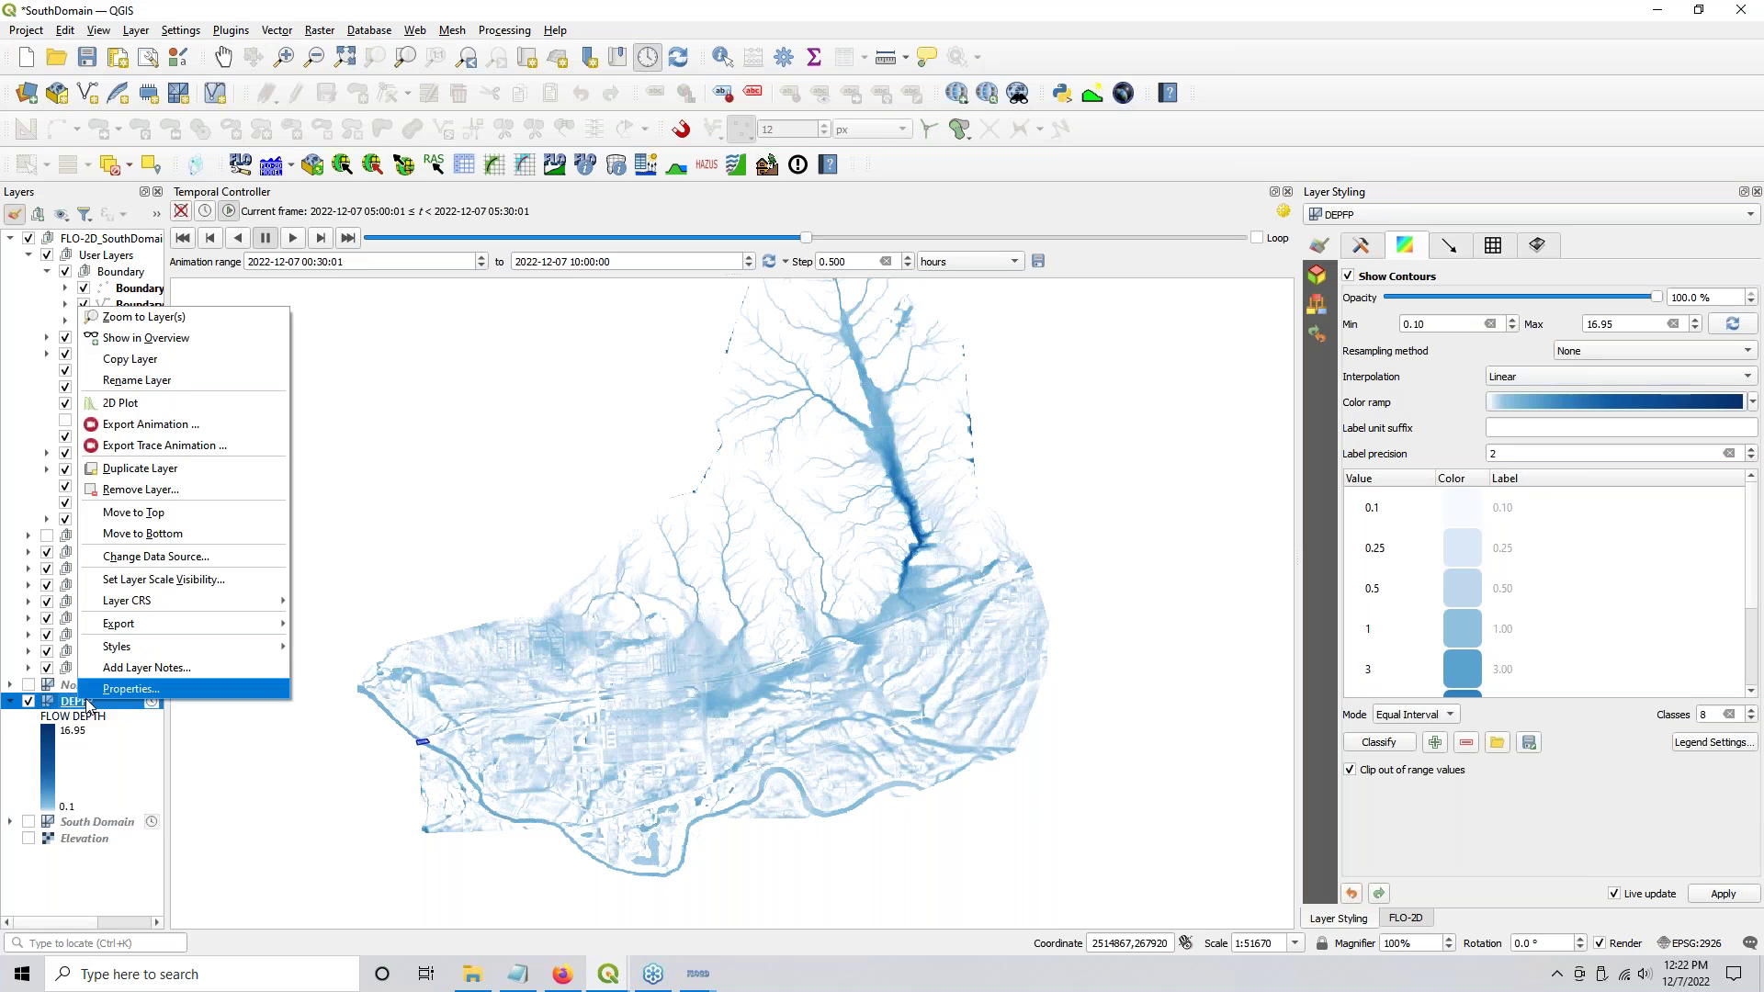
left_click(103, 689)
type("Full Domain")
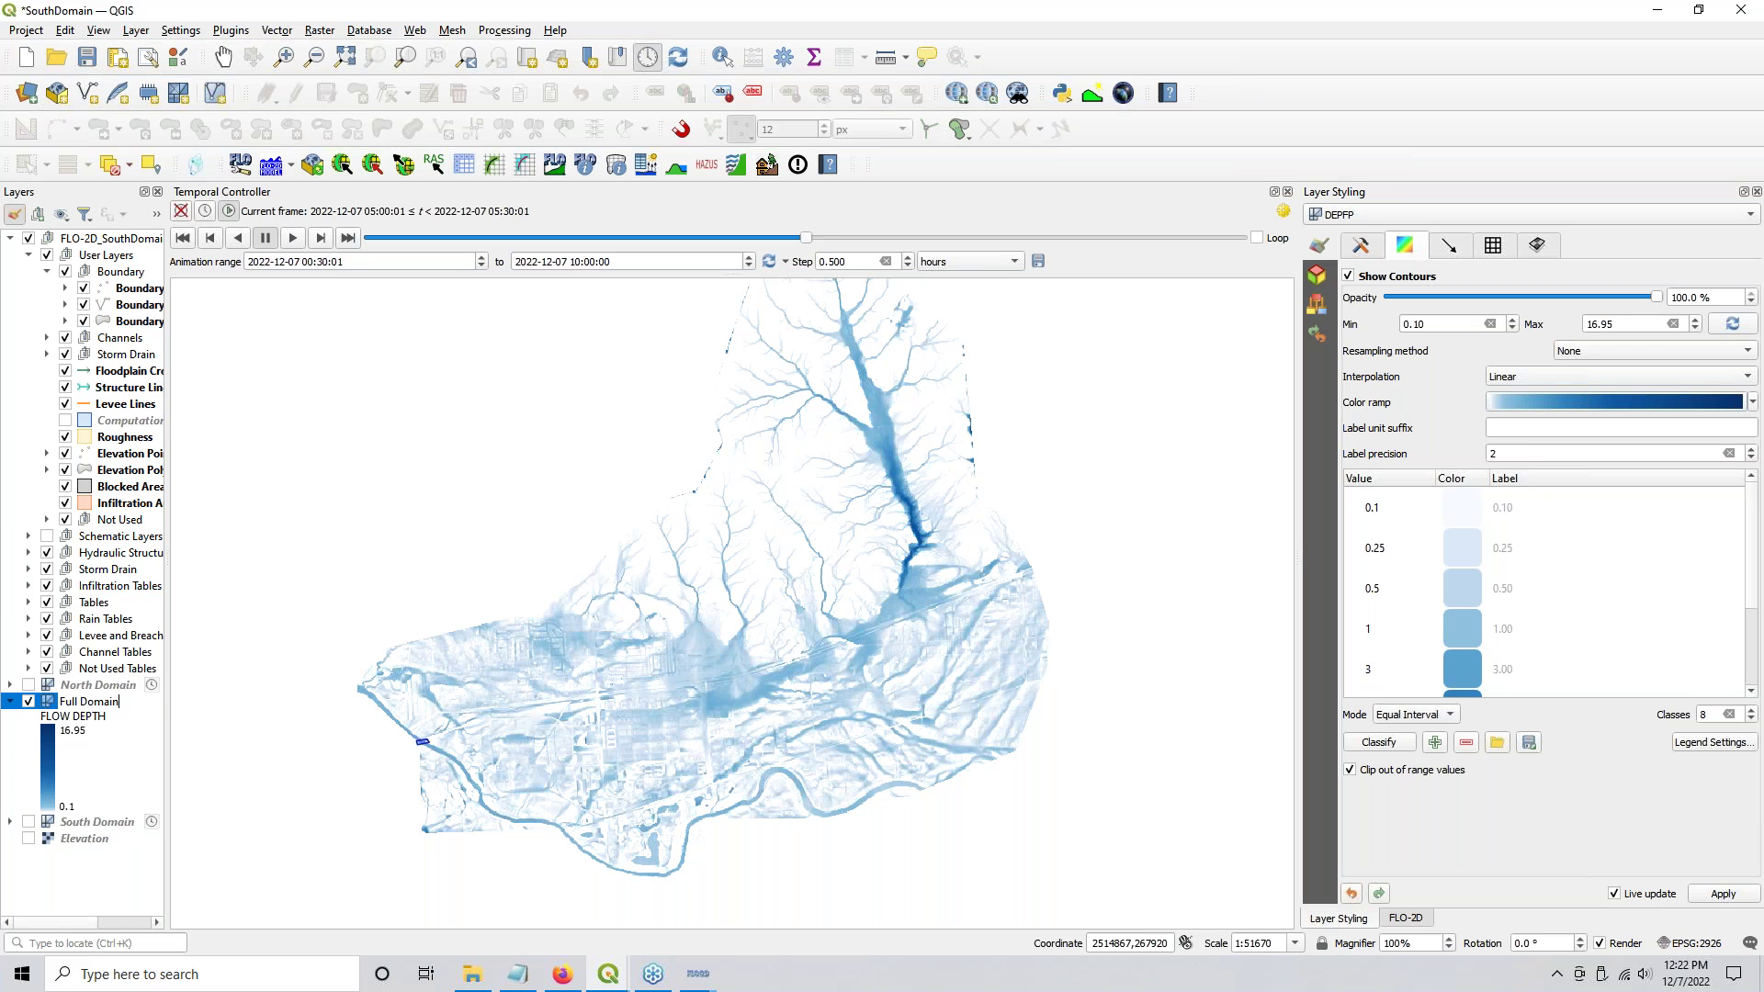
left_click(10, 701)
left_click_drag(69, 705, 75, 738)
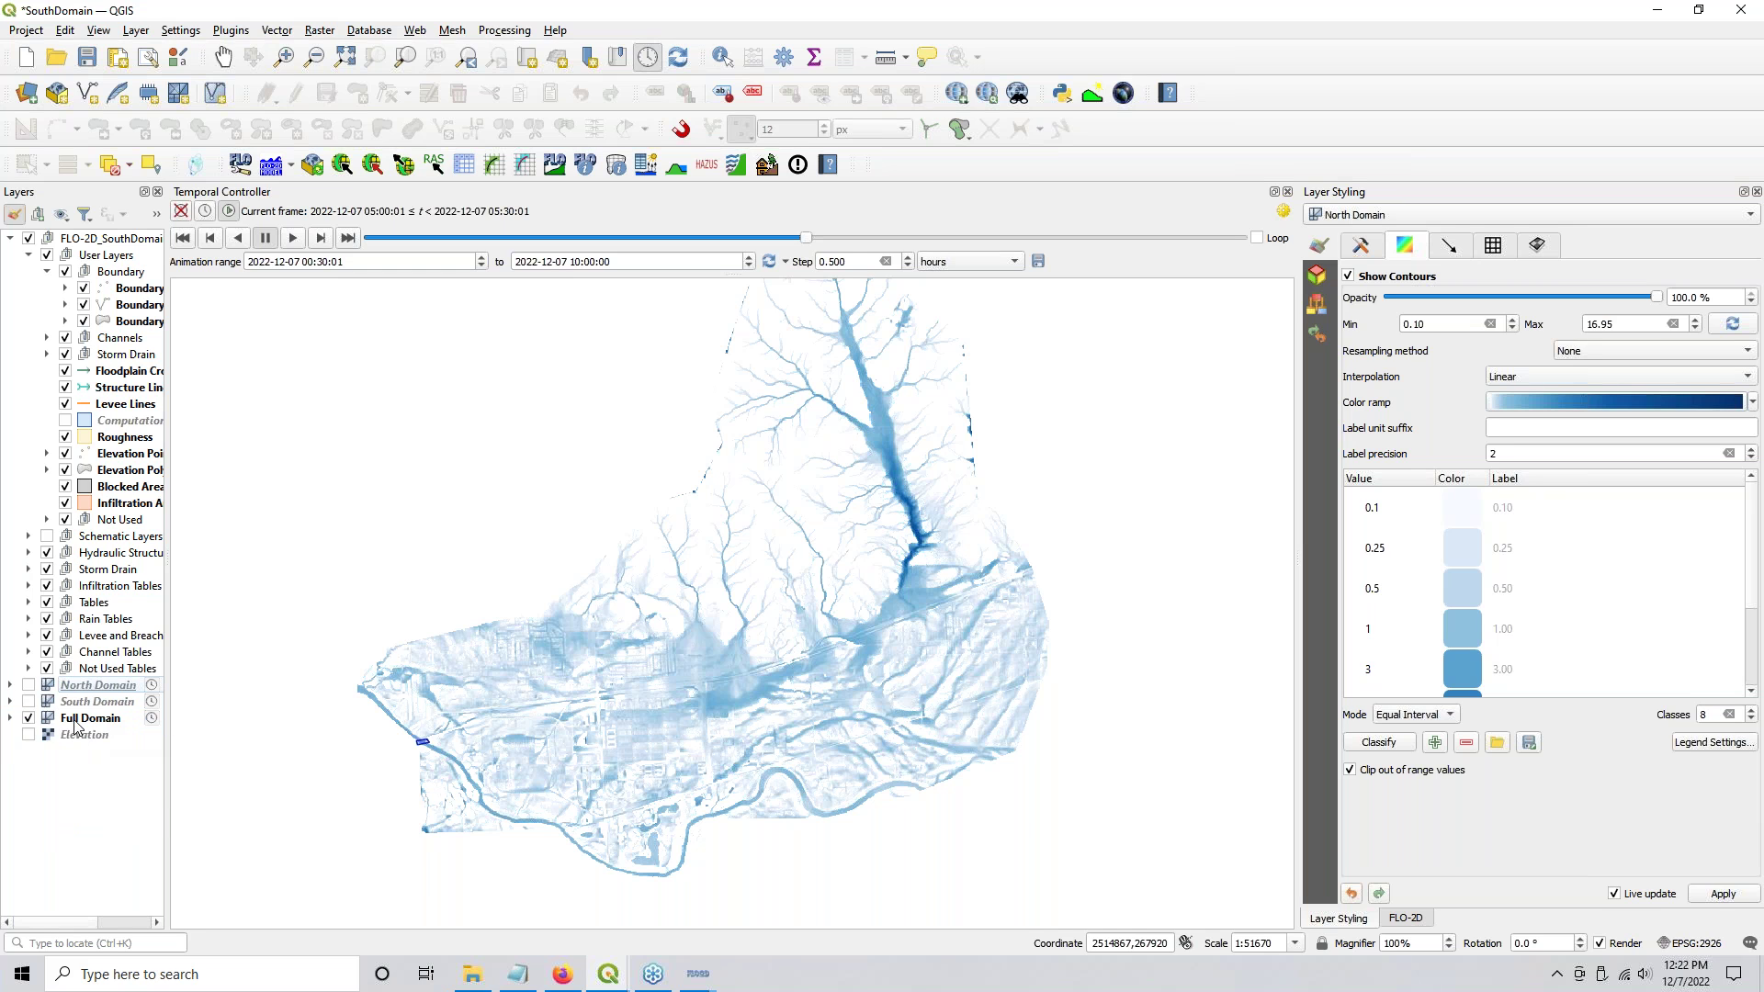
left_click(36, 722)
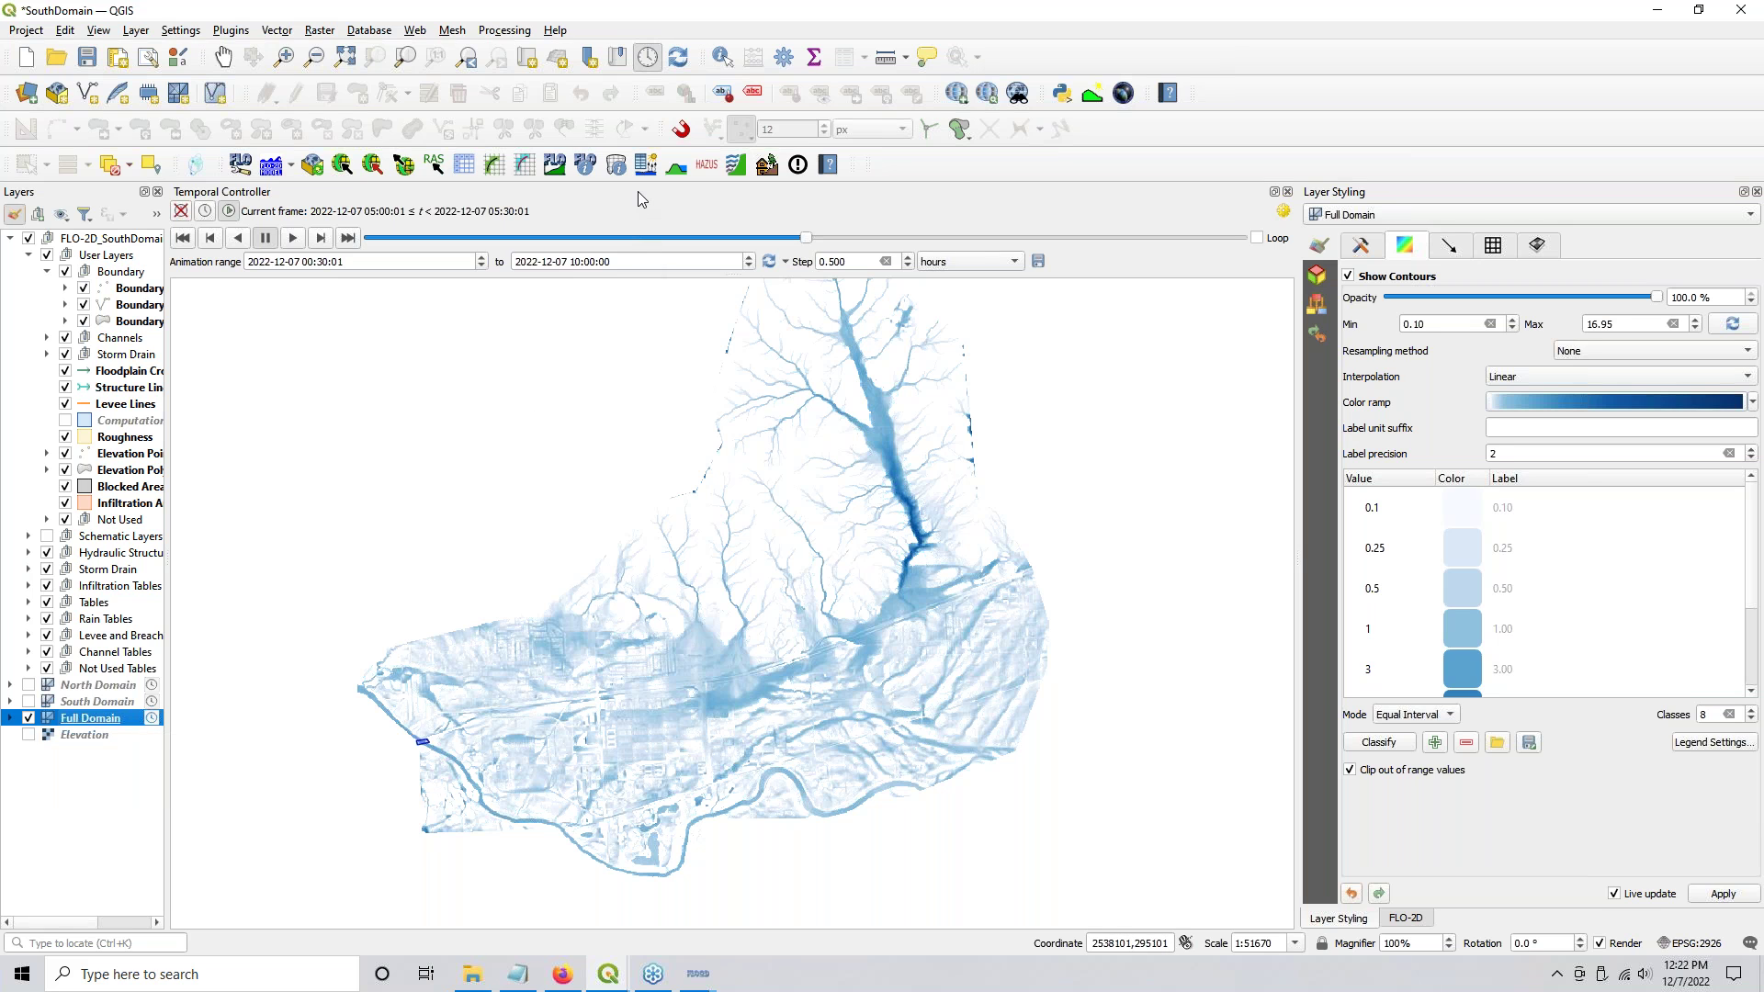
Step: Close the Temporal Controller and reopen it in animated temporal navigation mode
left_click(1287, 192)
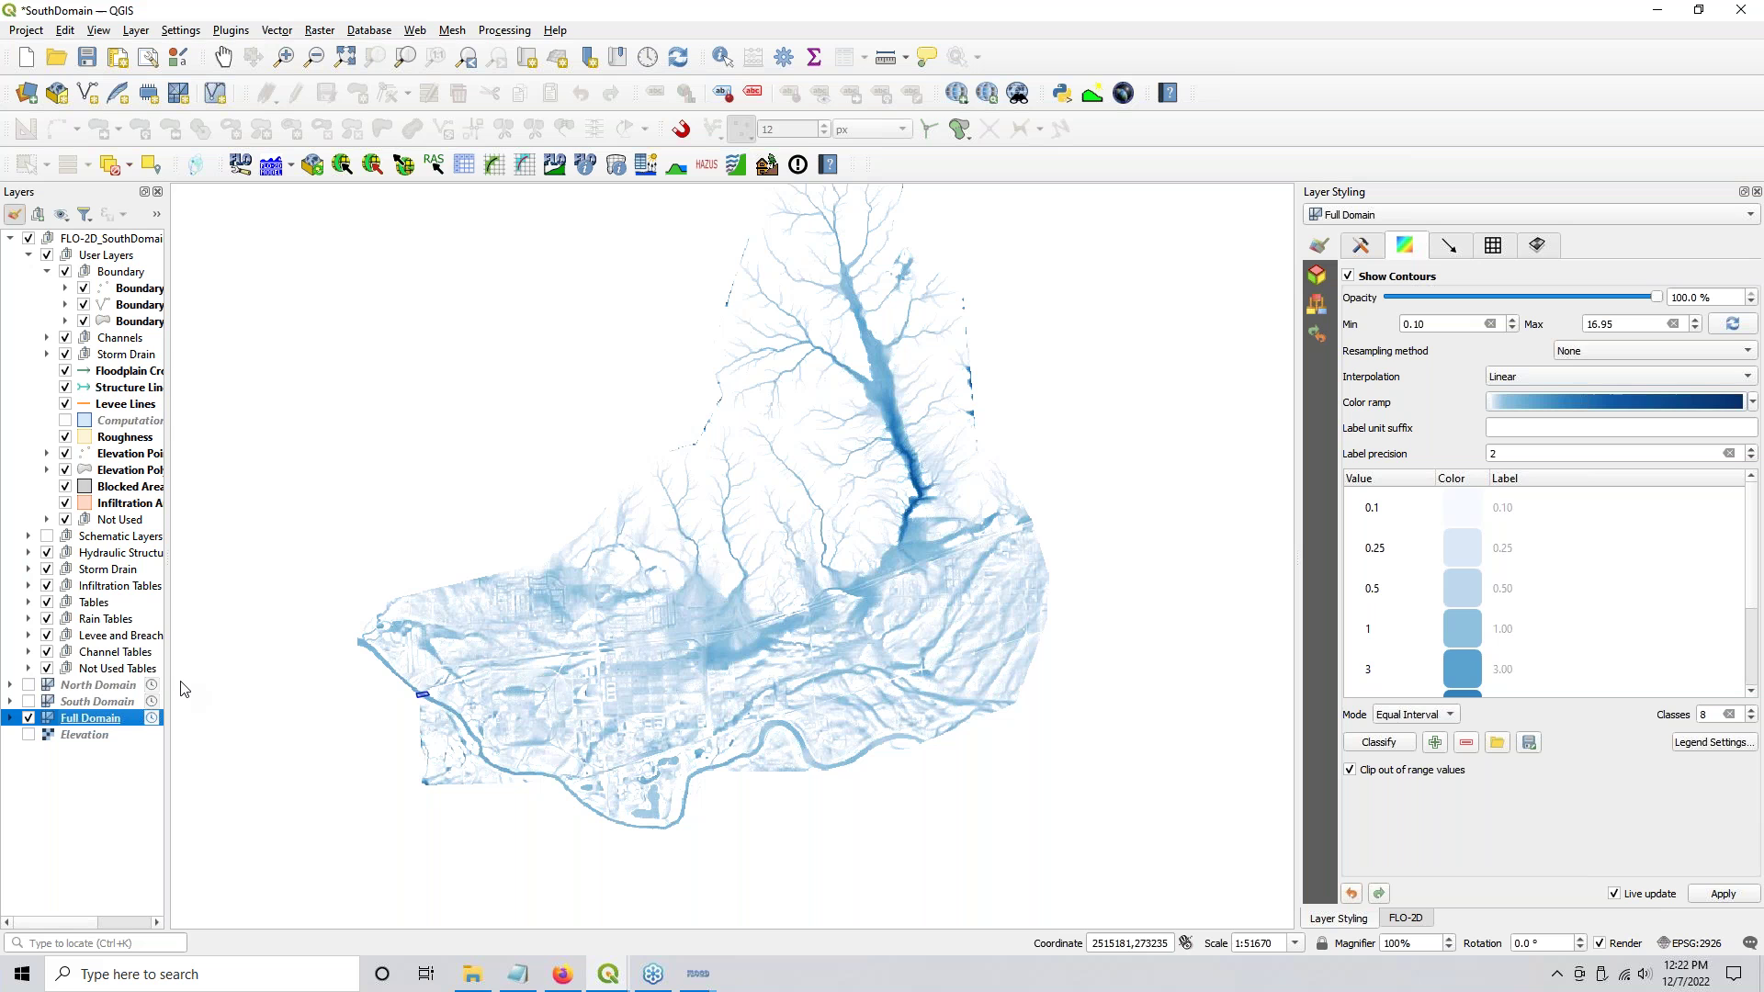
left_click(649, 59)
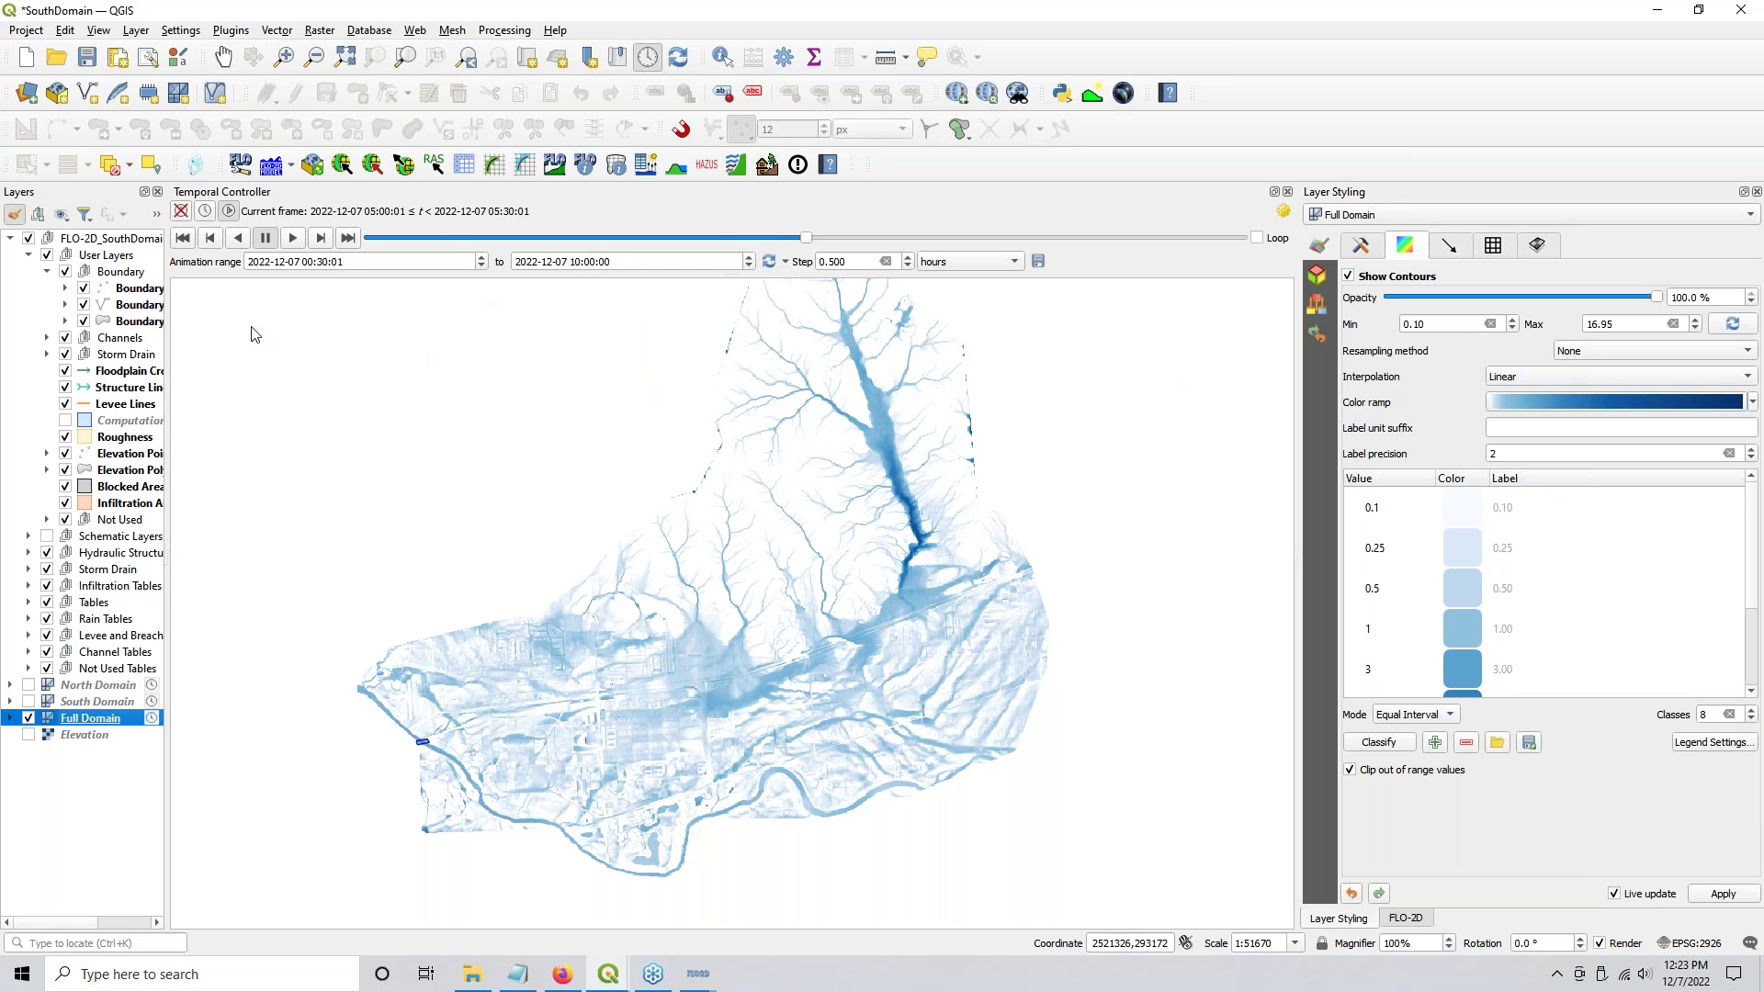
left_click(229, 213)
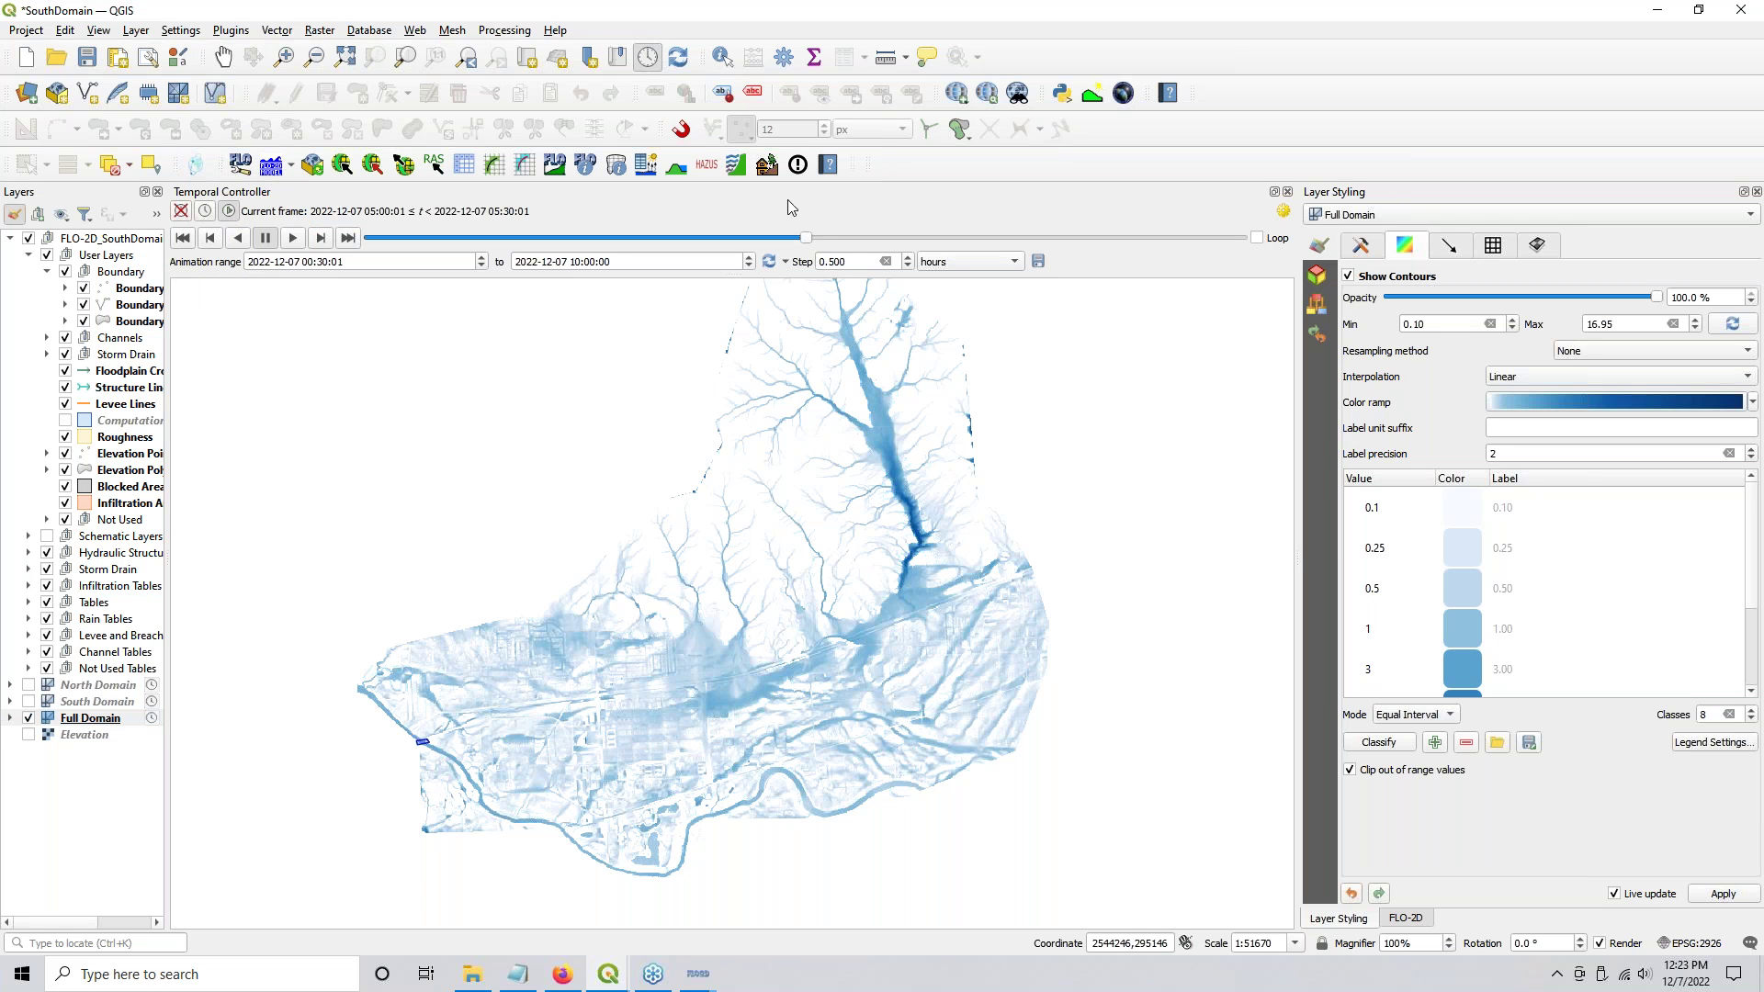
left_click(229, 212)
left_click(769, 265)
left_click_drag(802, 238, 791, 296)
Step: Set the Full Domain contours' minimum to 0.01 and the second class value to 0.25
double_click(1439, 324)
type("0.01")
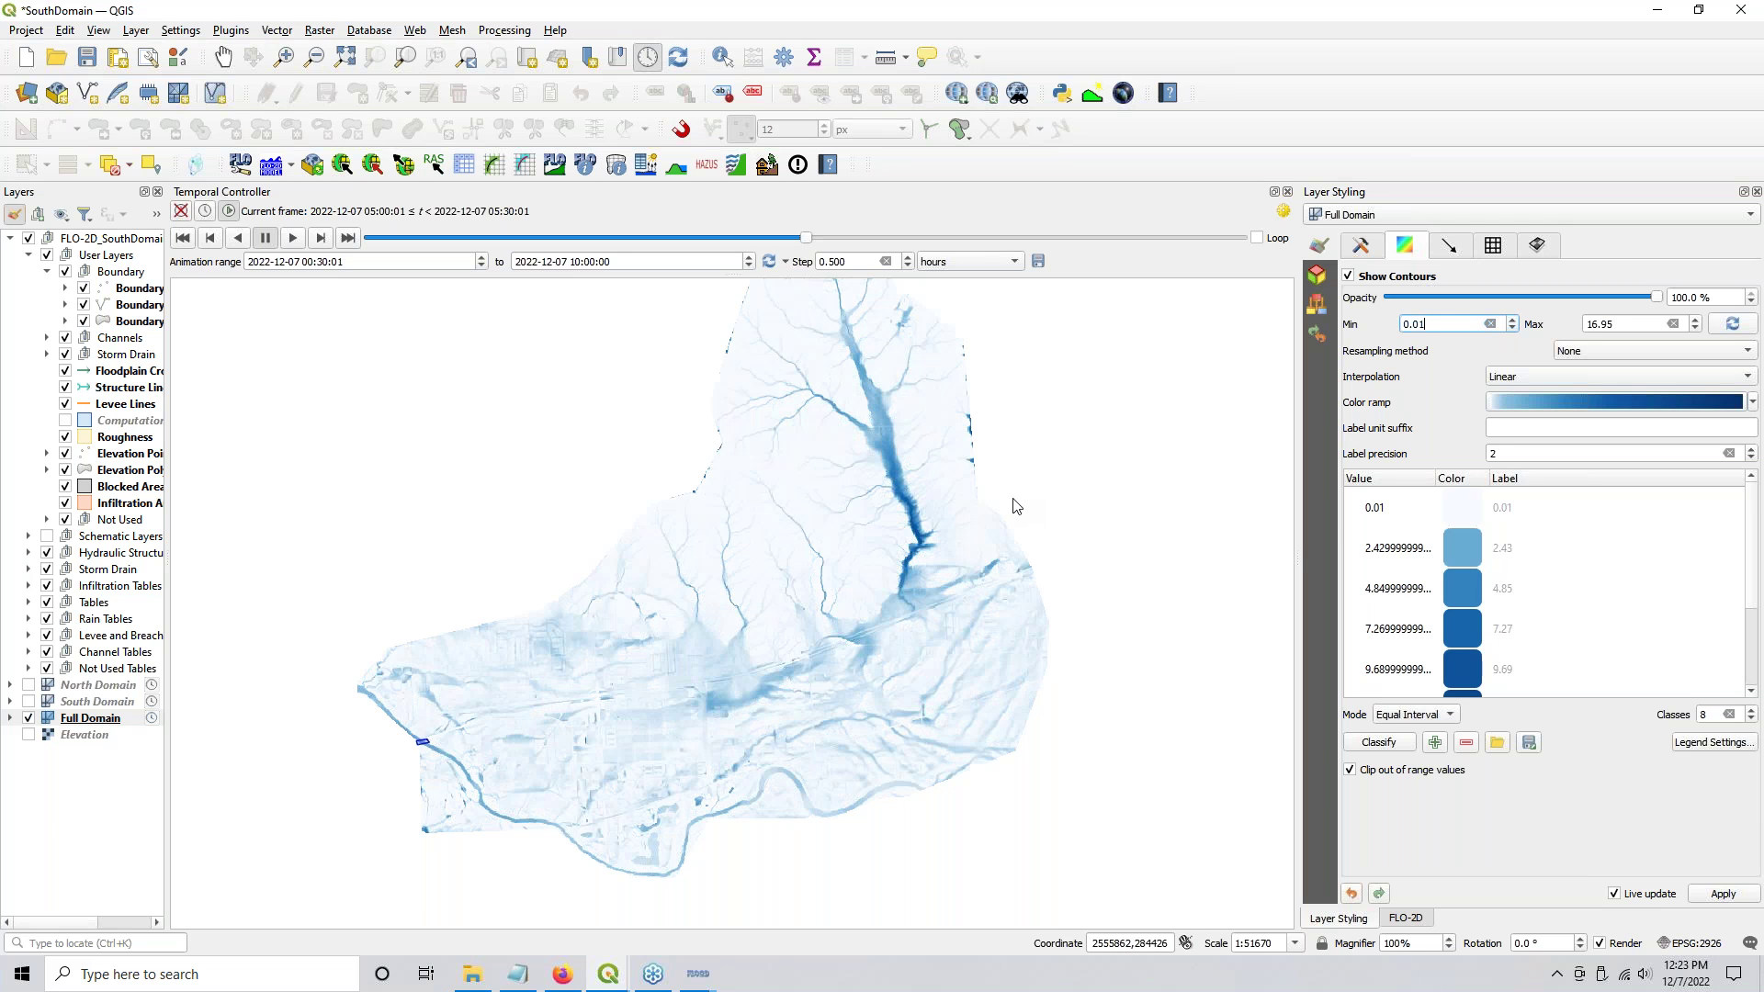
left_click(1381, 508)
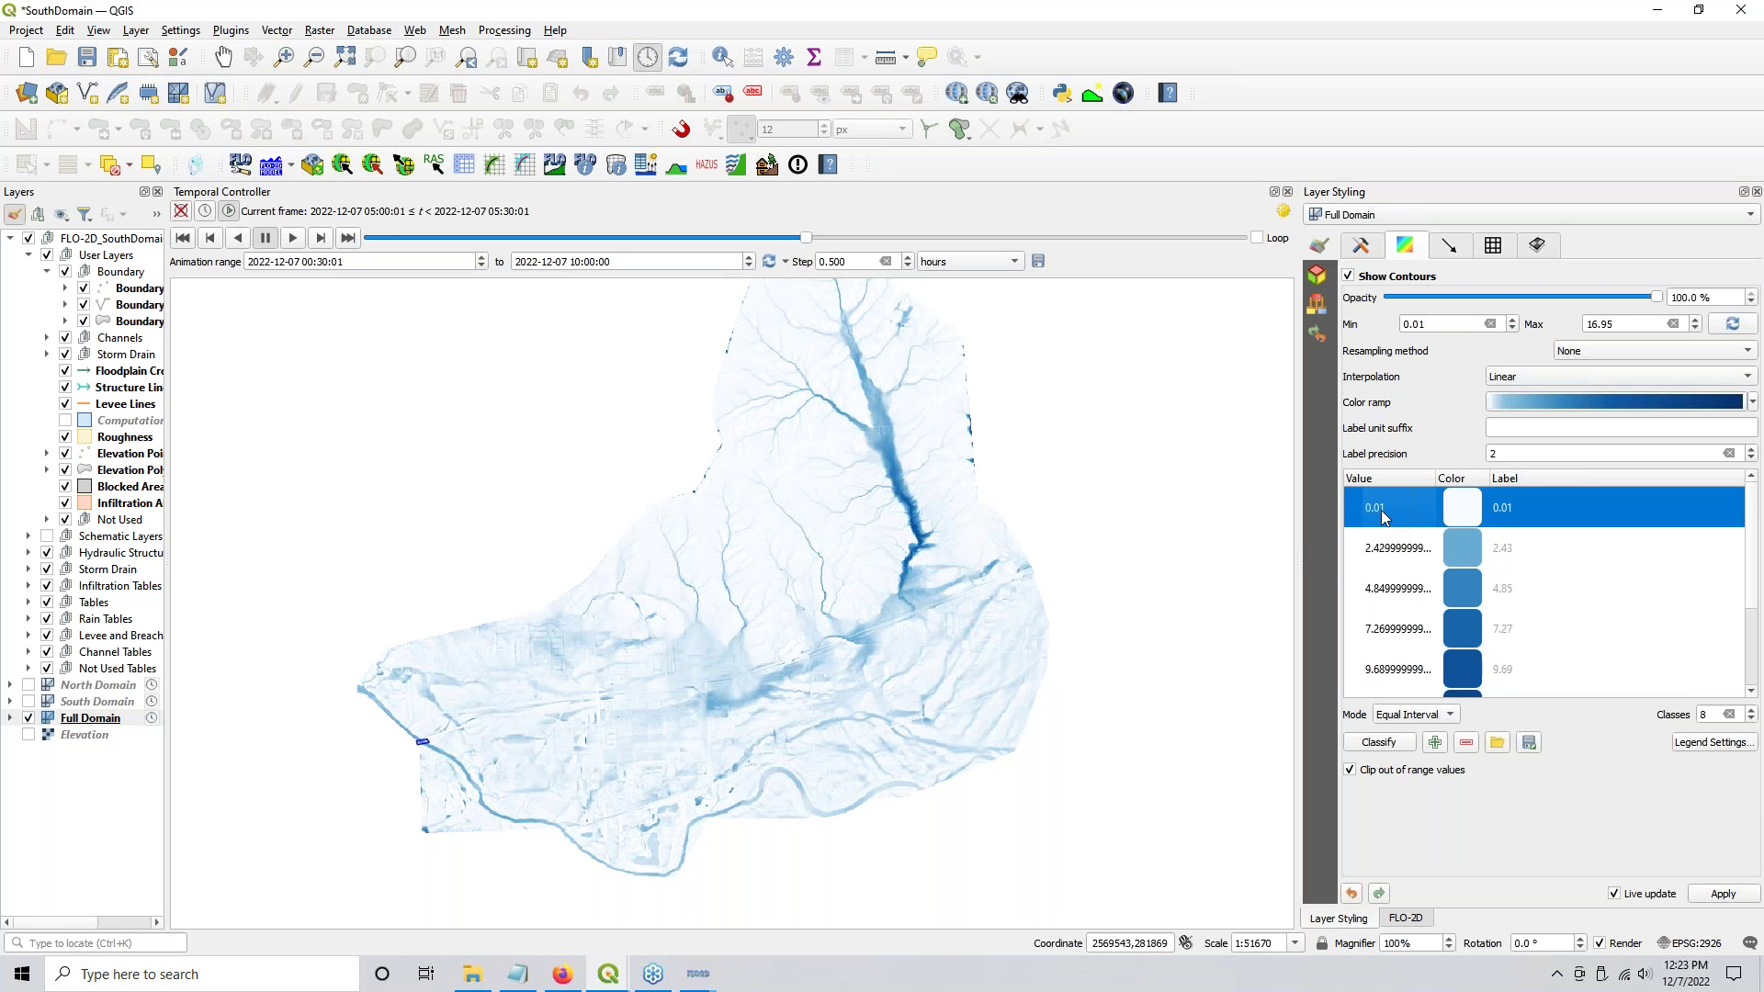
double_click(1383, 551)
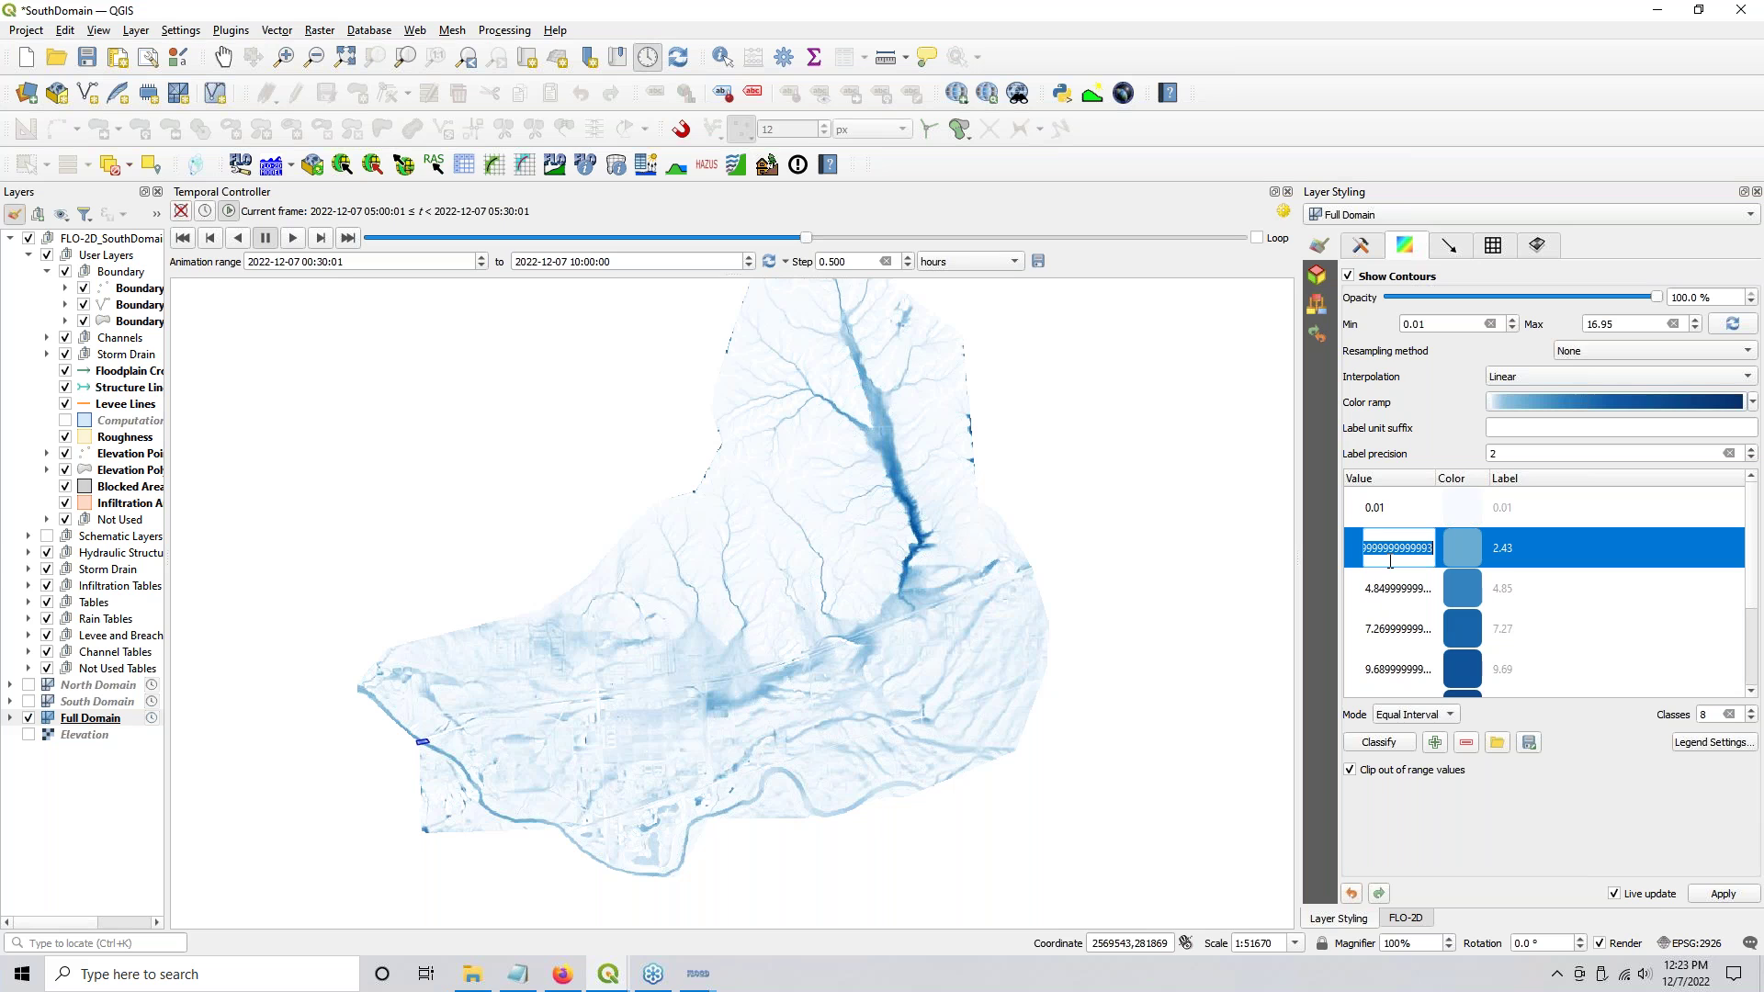
type("0.")
key("Return")
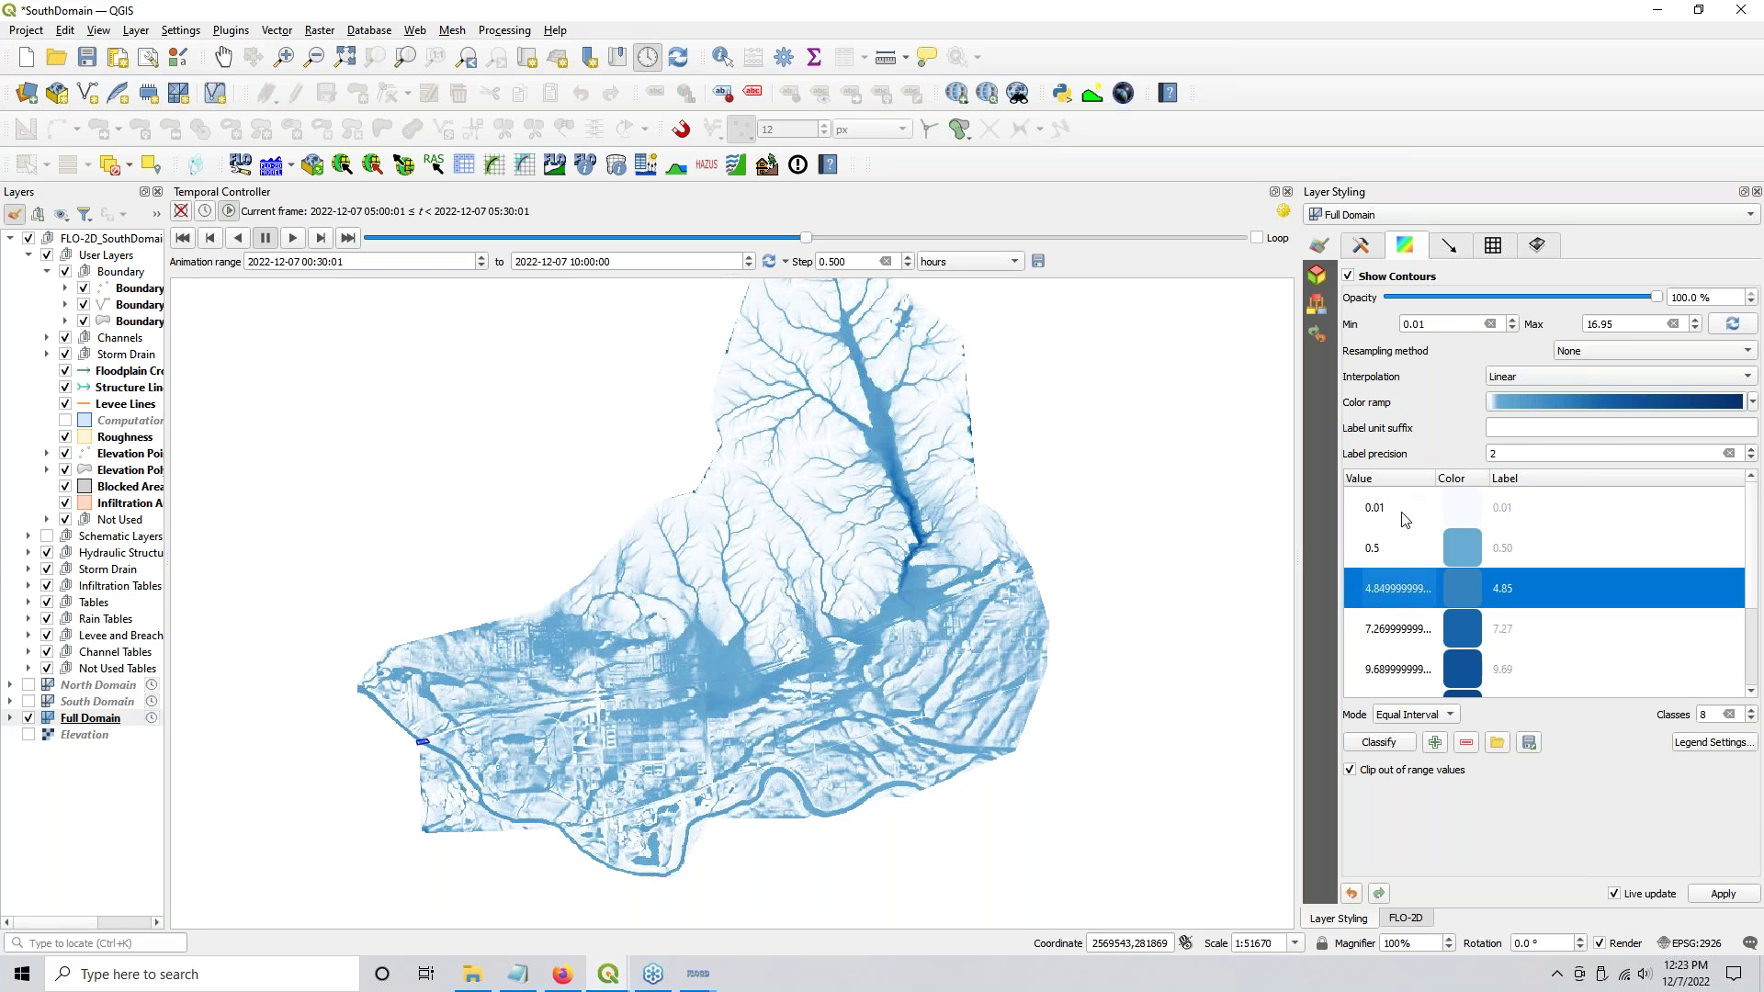
double_click(1397, 551)
type("0.")
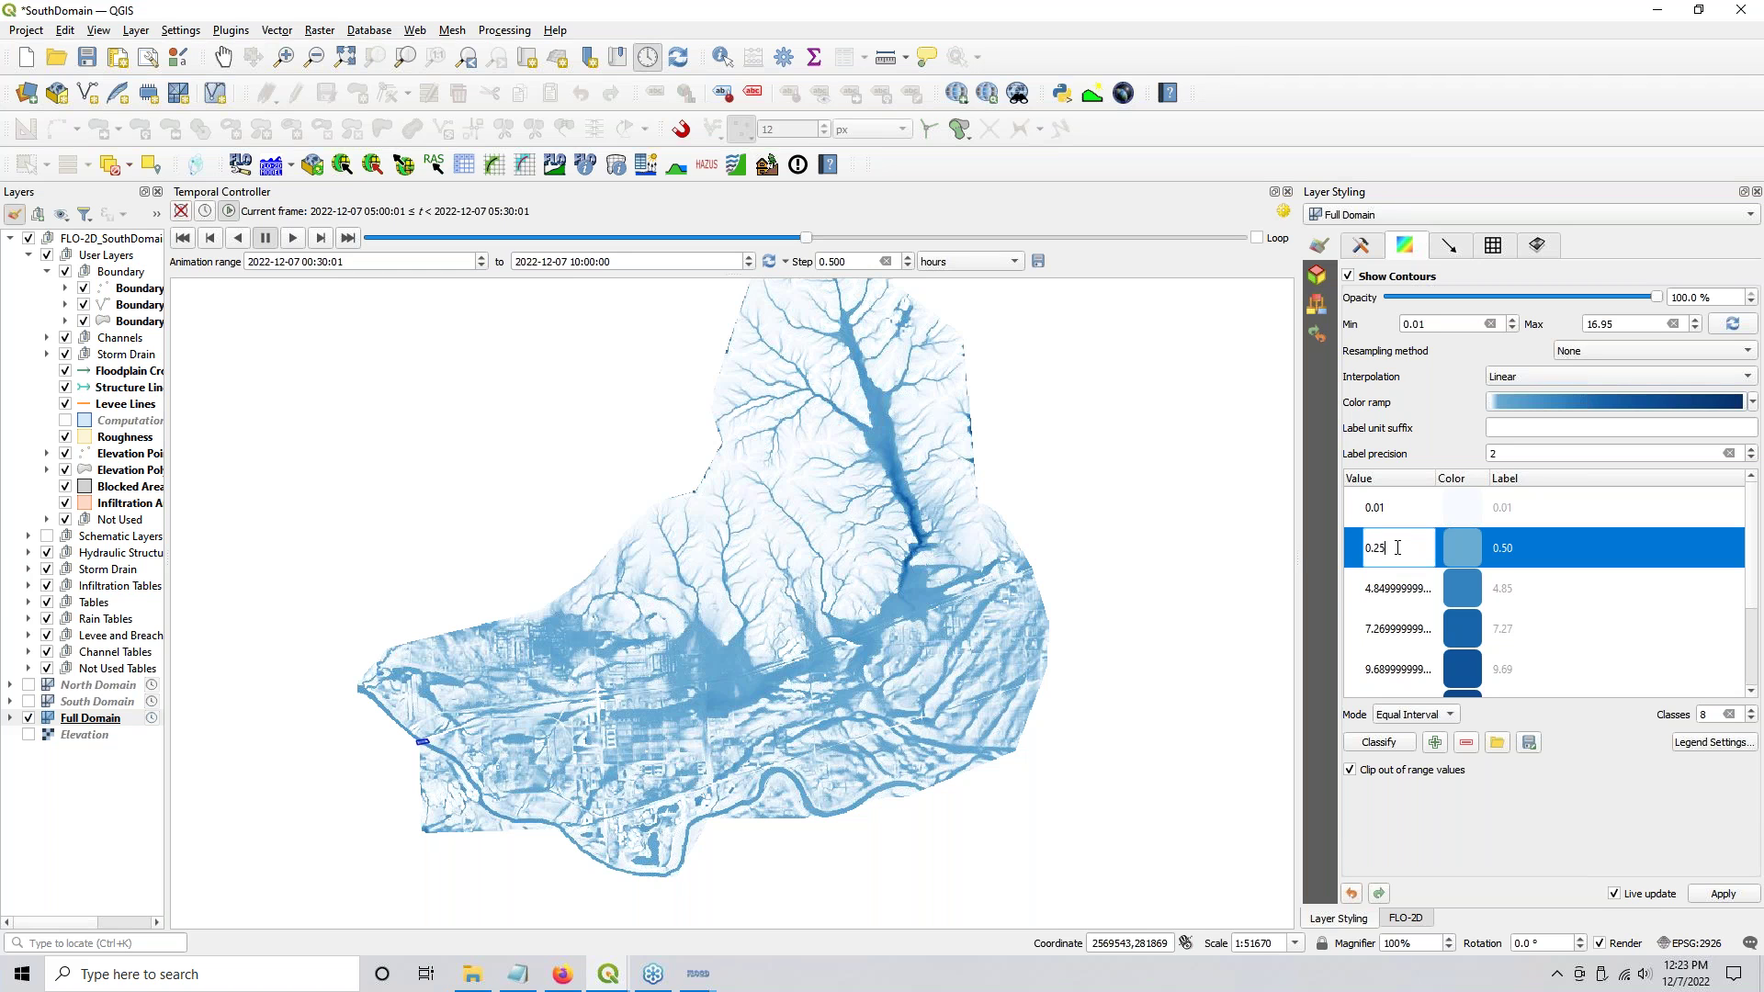
key("Return")
Step: Set the third, fourth and fifth Full Domain class values to 0.5, 1 and 3
double_click(1389, 571)
type("0")
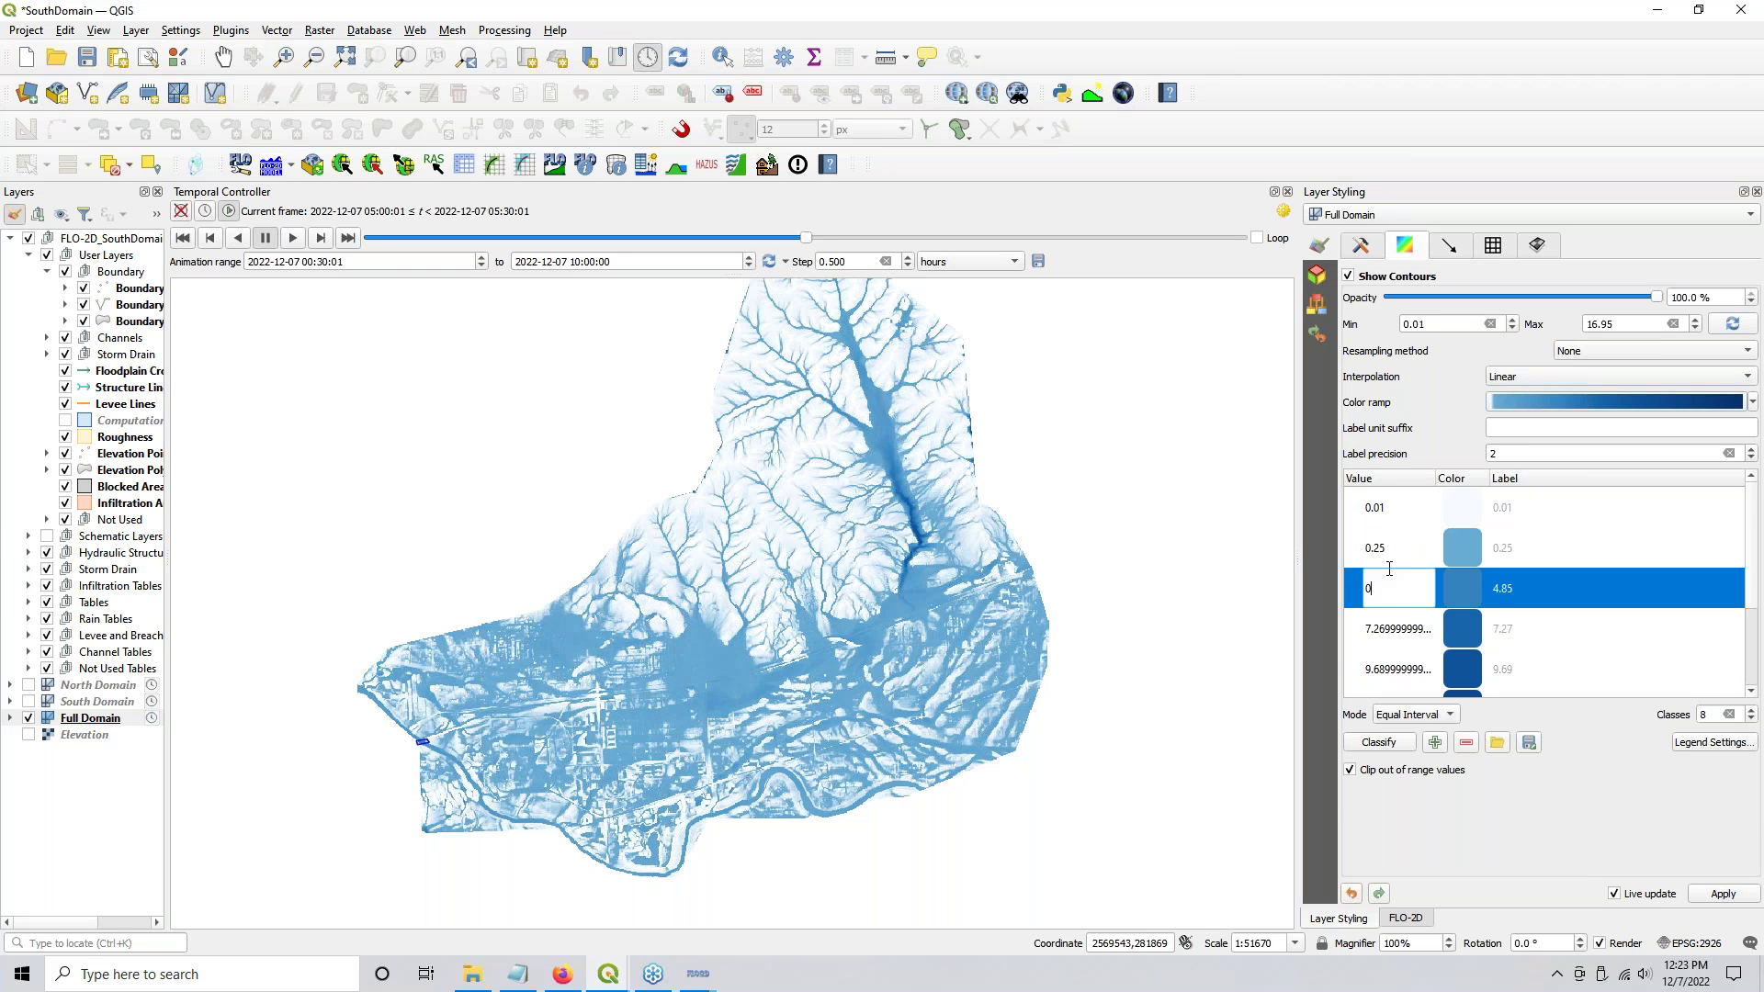
type(".5")
double_click(1393, 634)
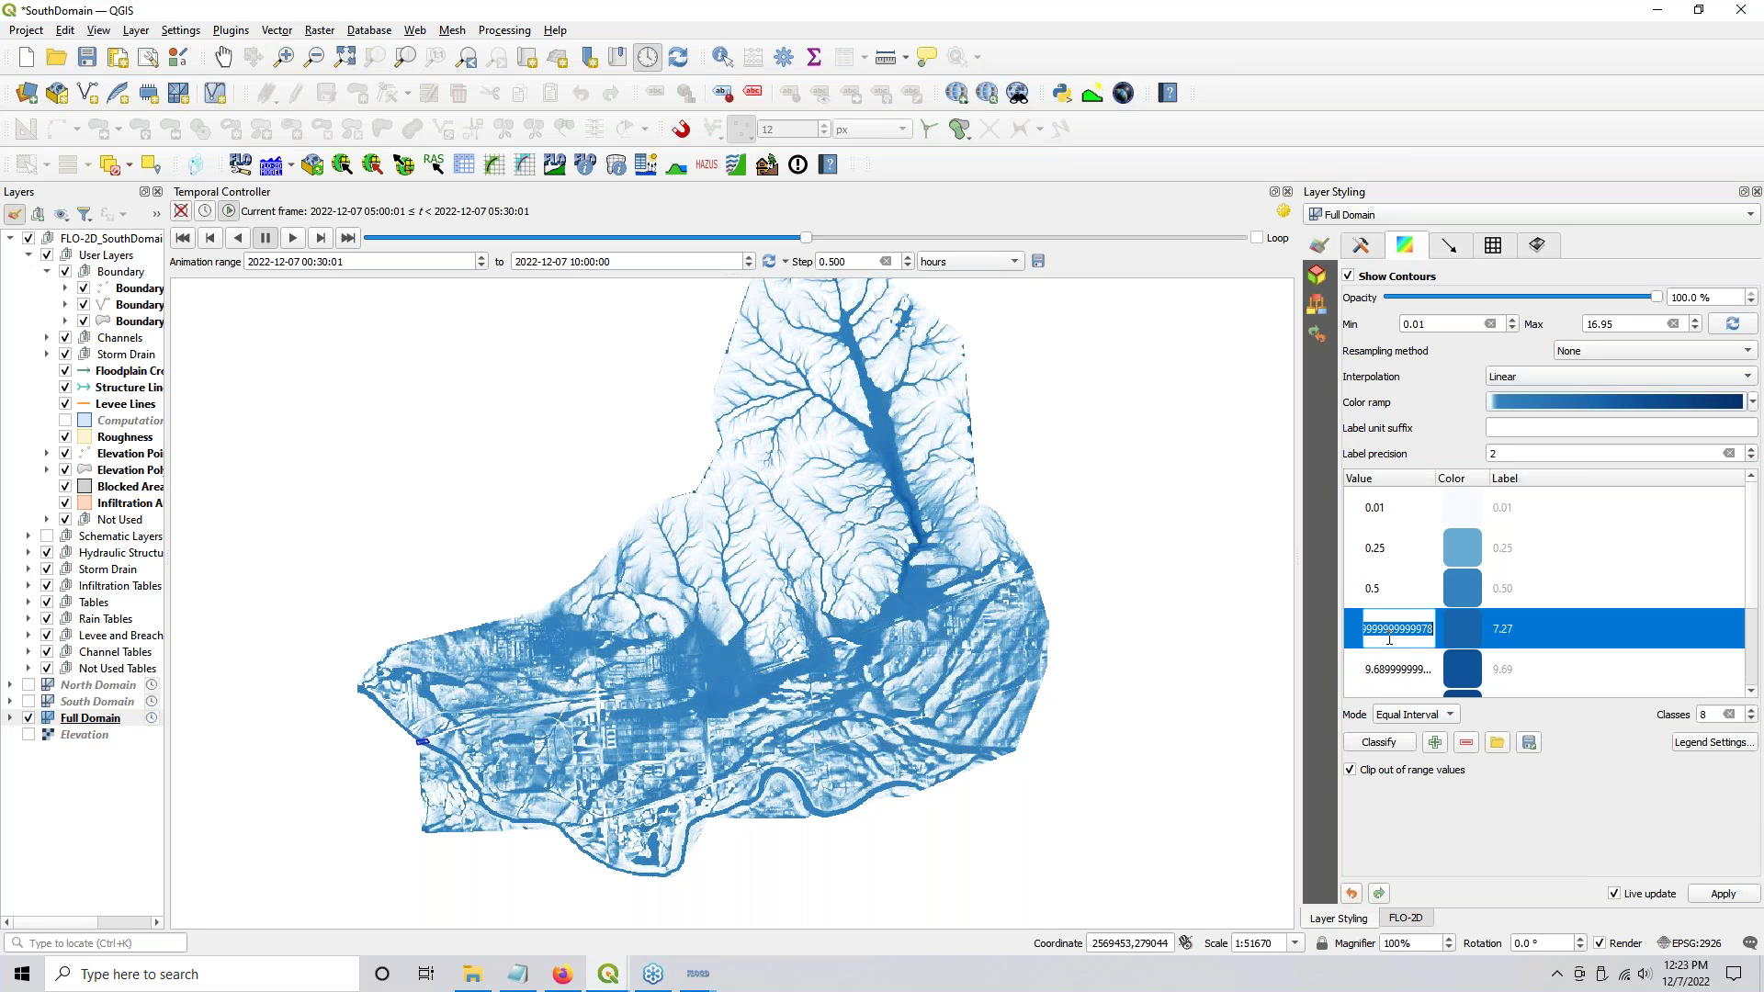
type("1")
double_click(1393, 670)
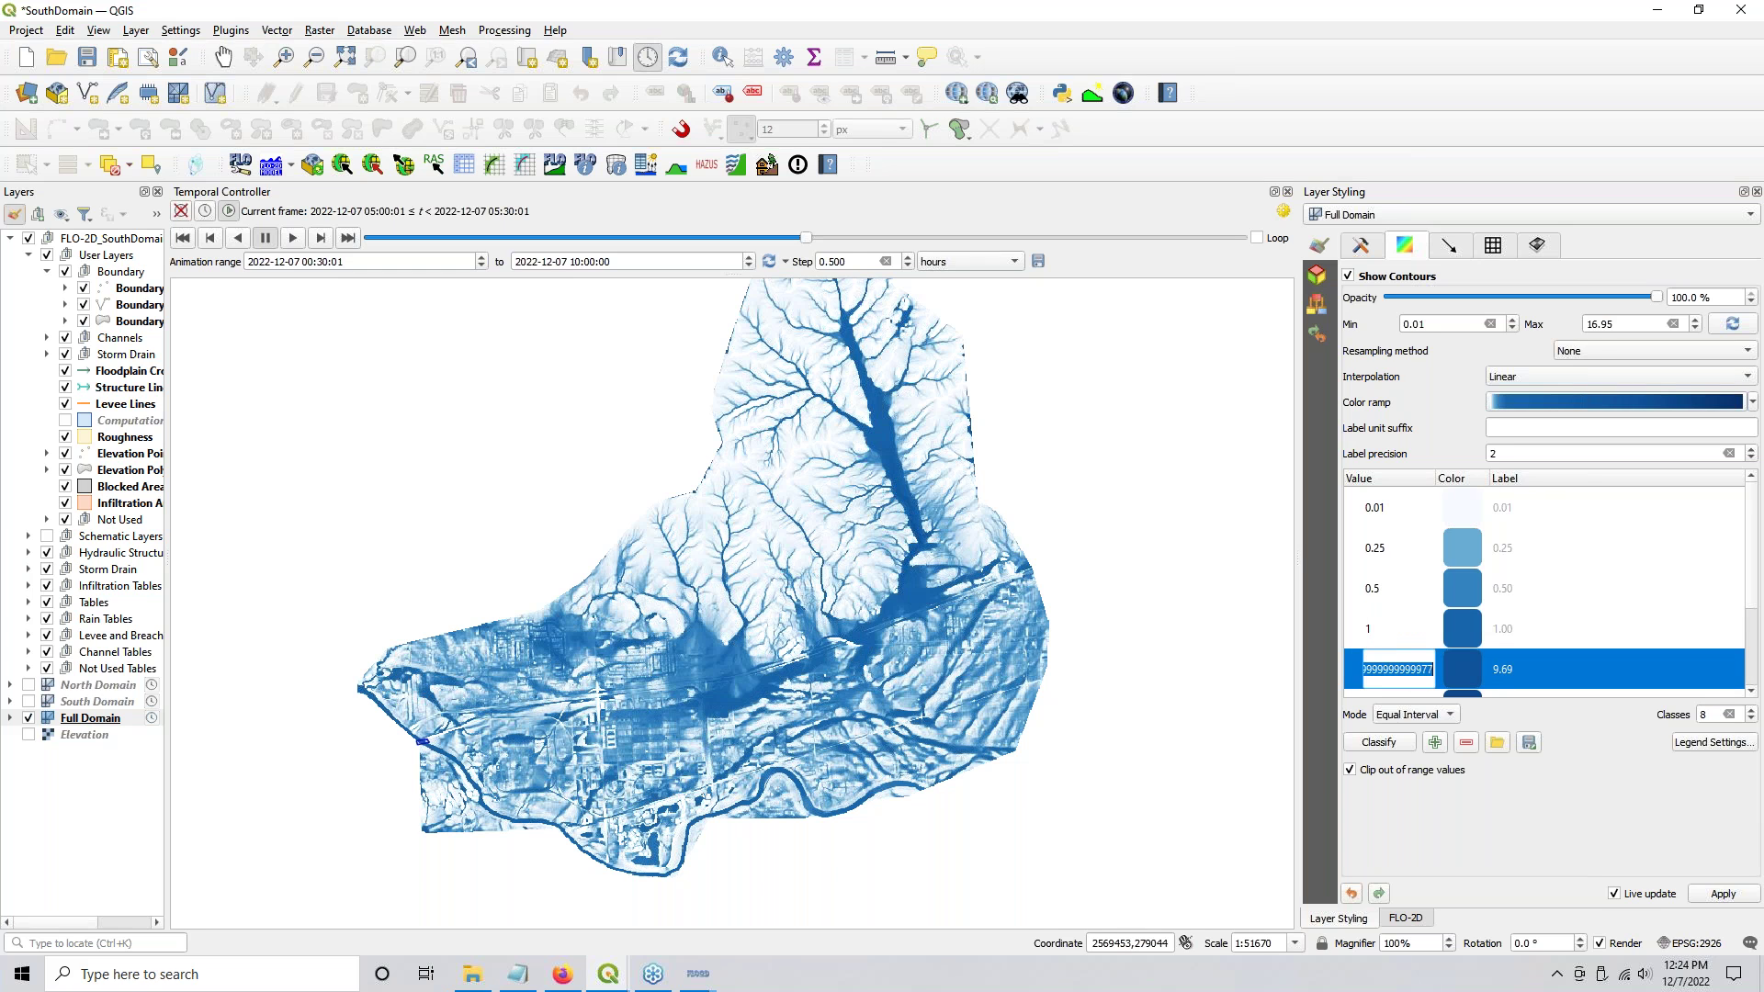
type("3")
key("Return")
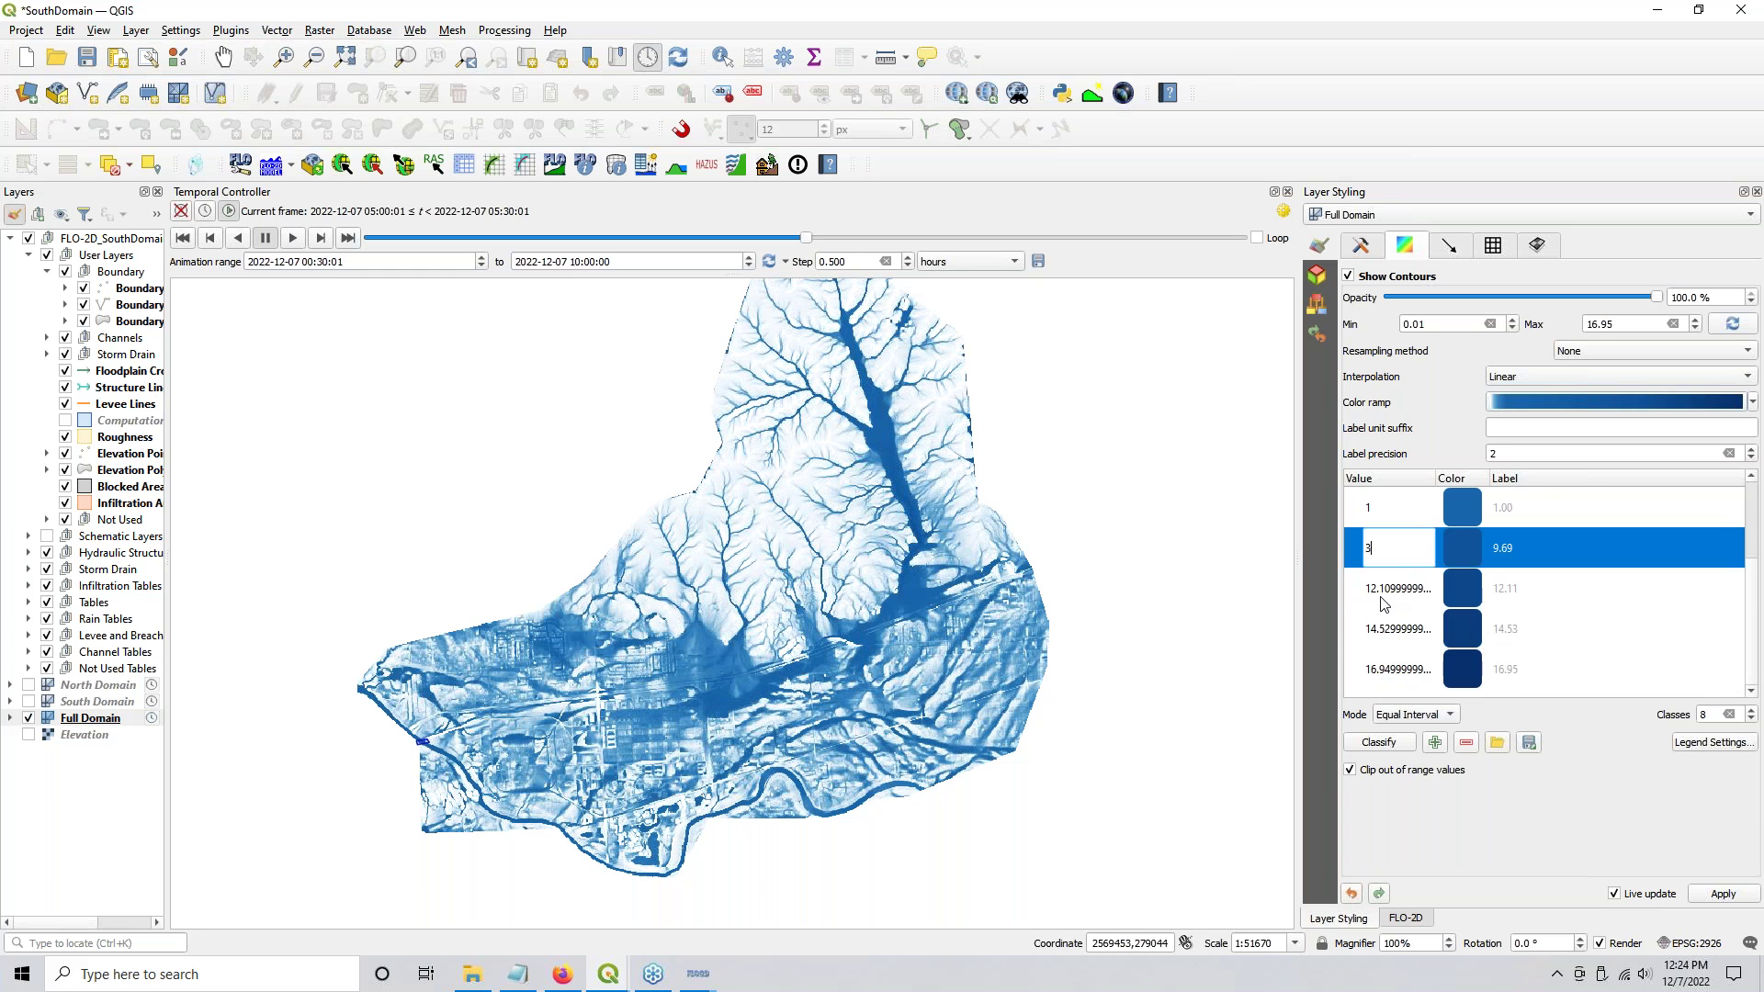
Step: Set the sixth and seventh Full Domain class values to 5 and 8
left_click(1380, 588)
double_click(1381, 588)
type("5")
left_click(1398, 630)
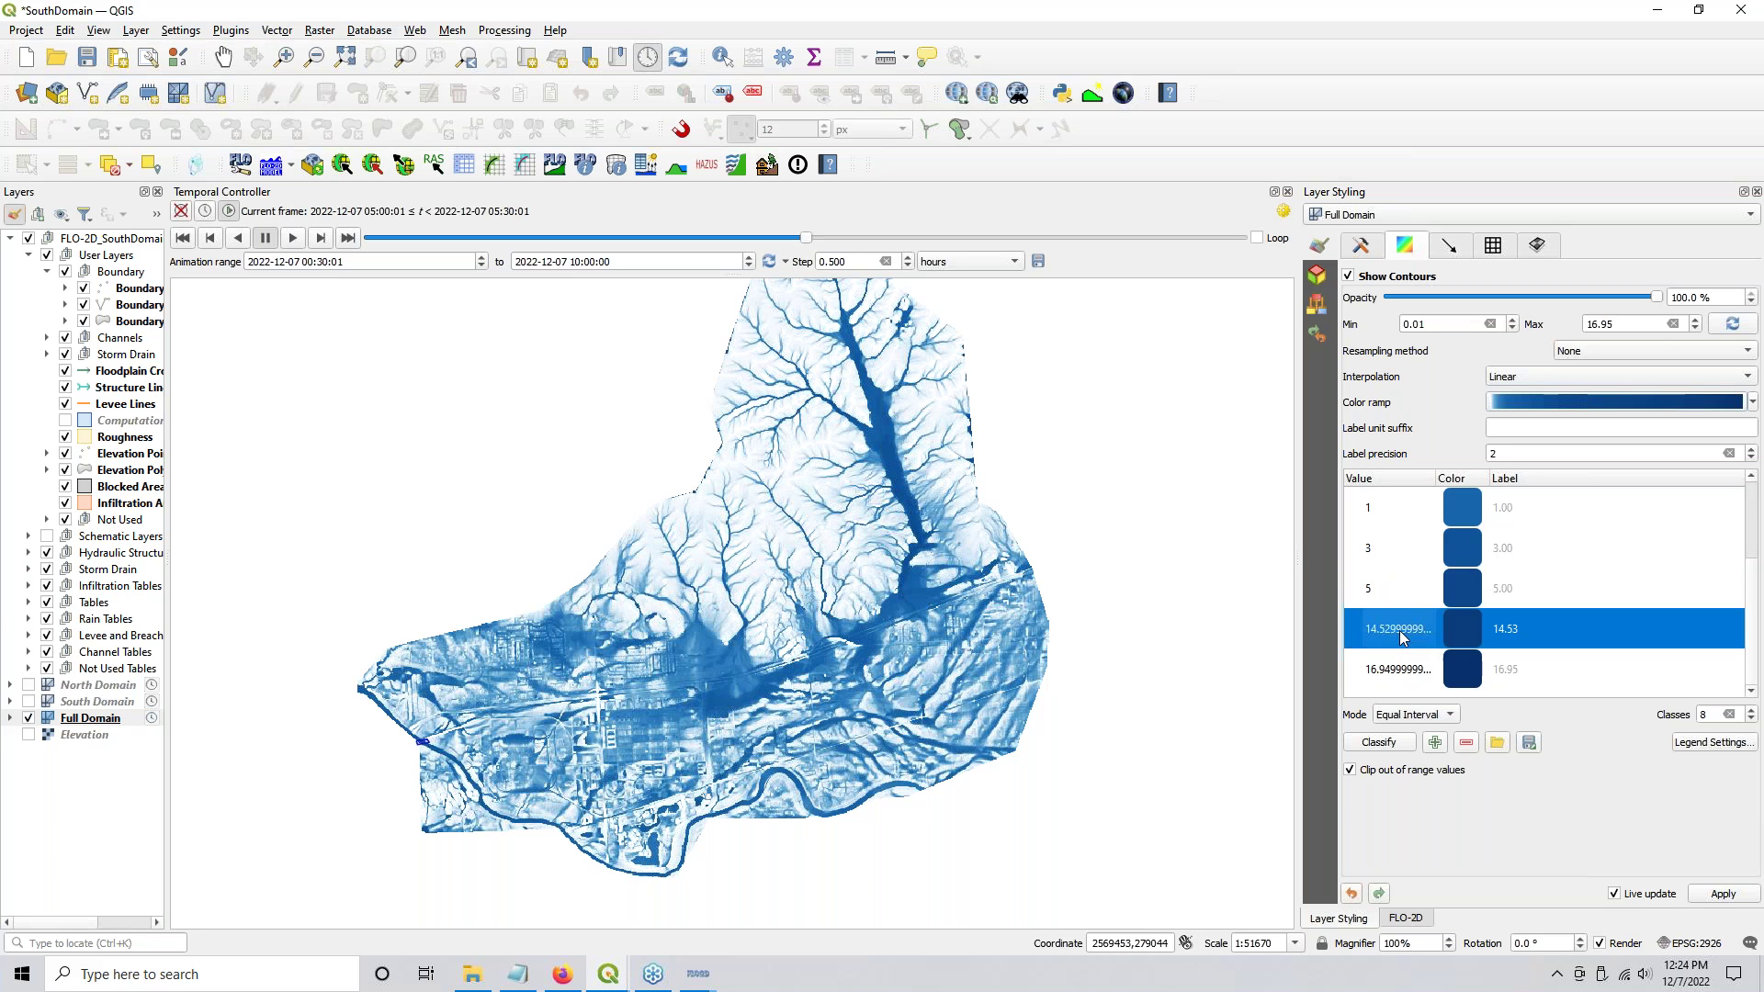
type("8")
left_click(1629, 567)
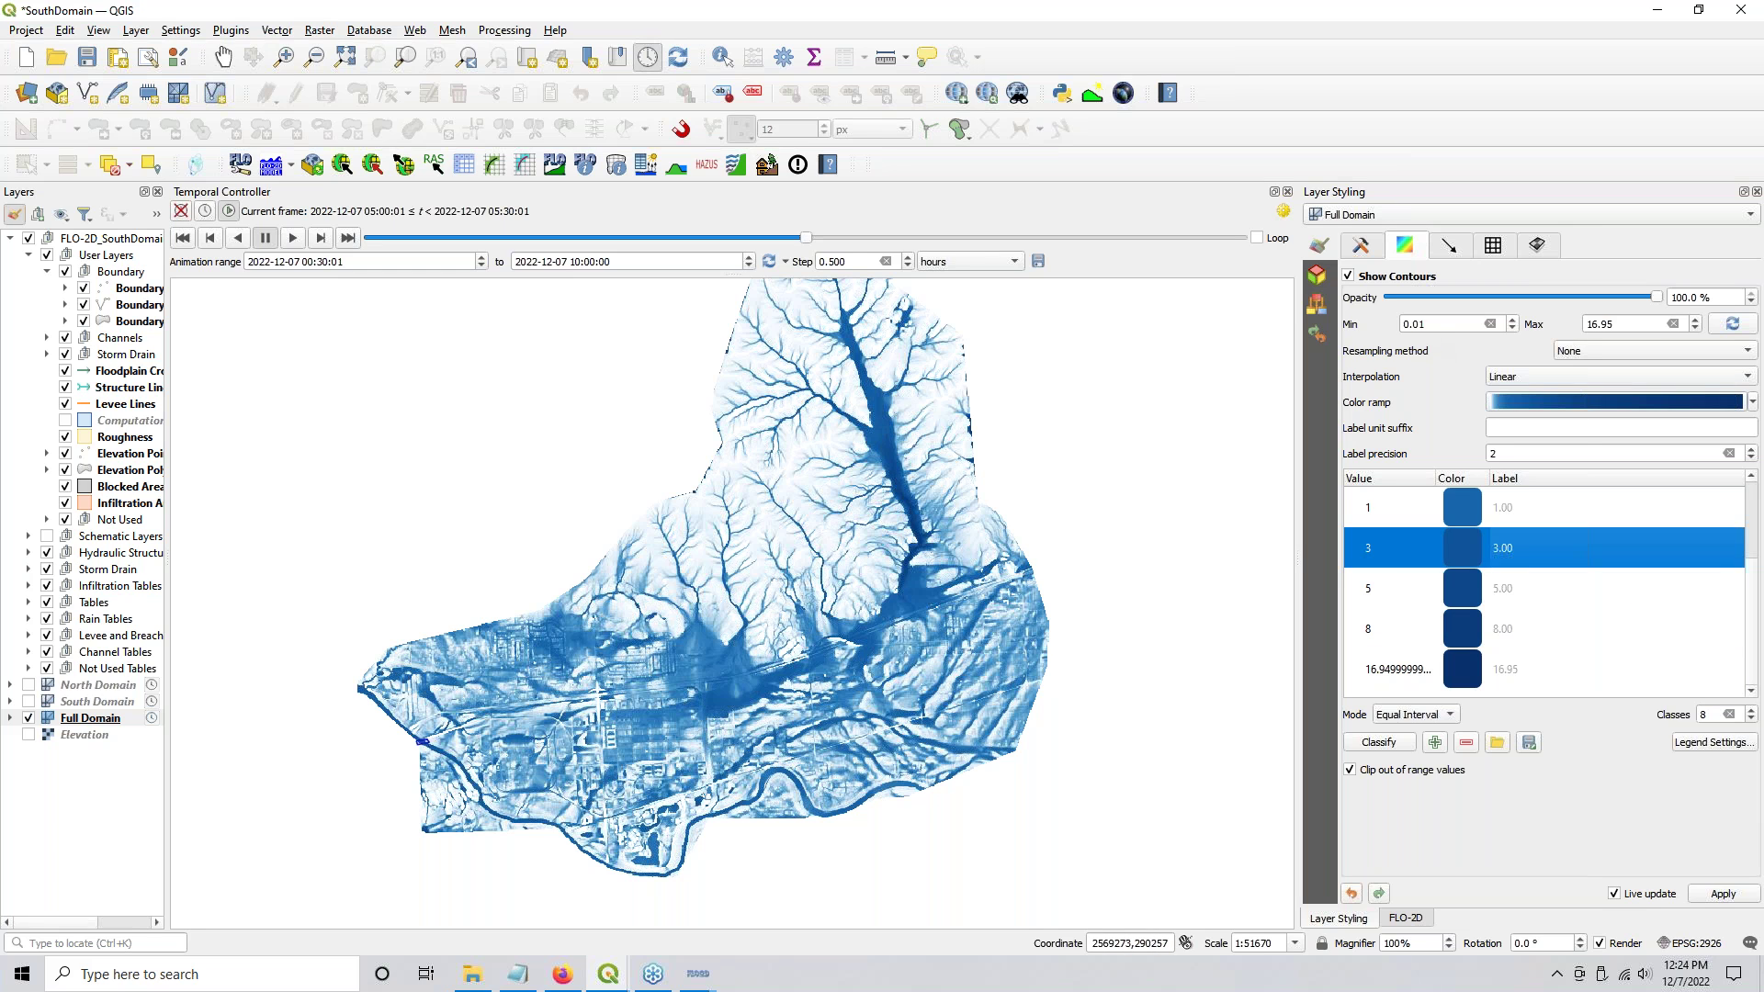
key("Tab")
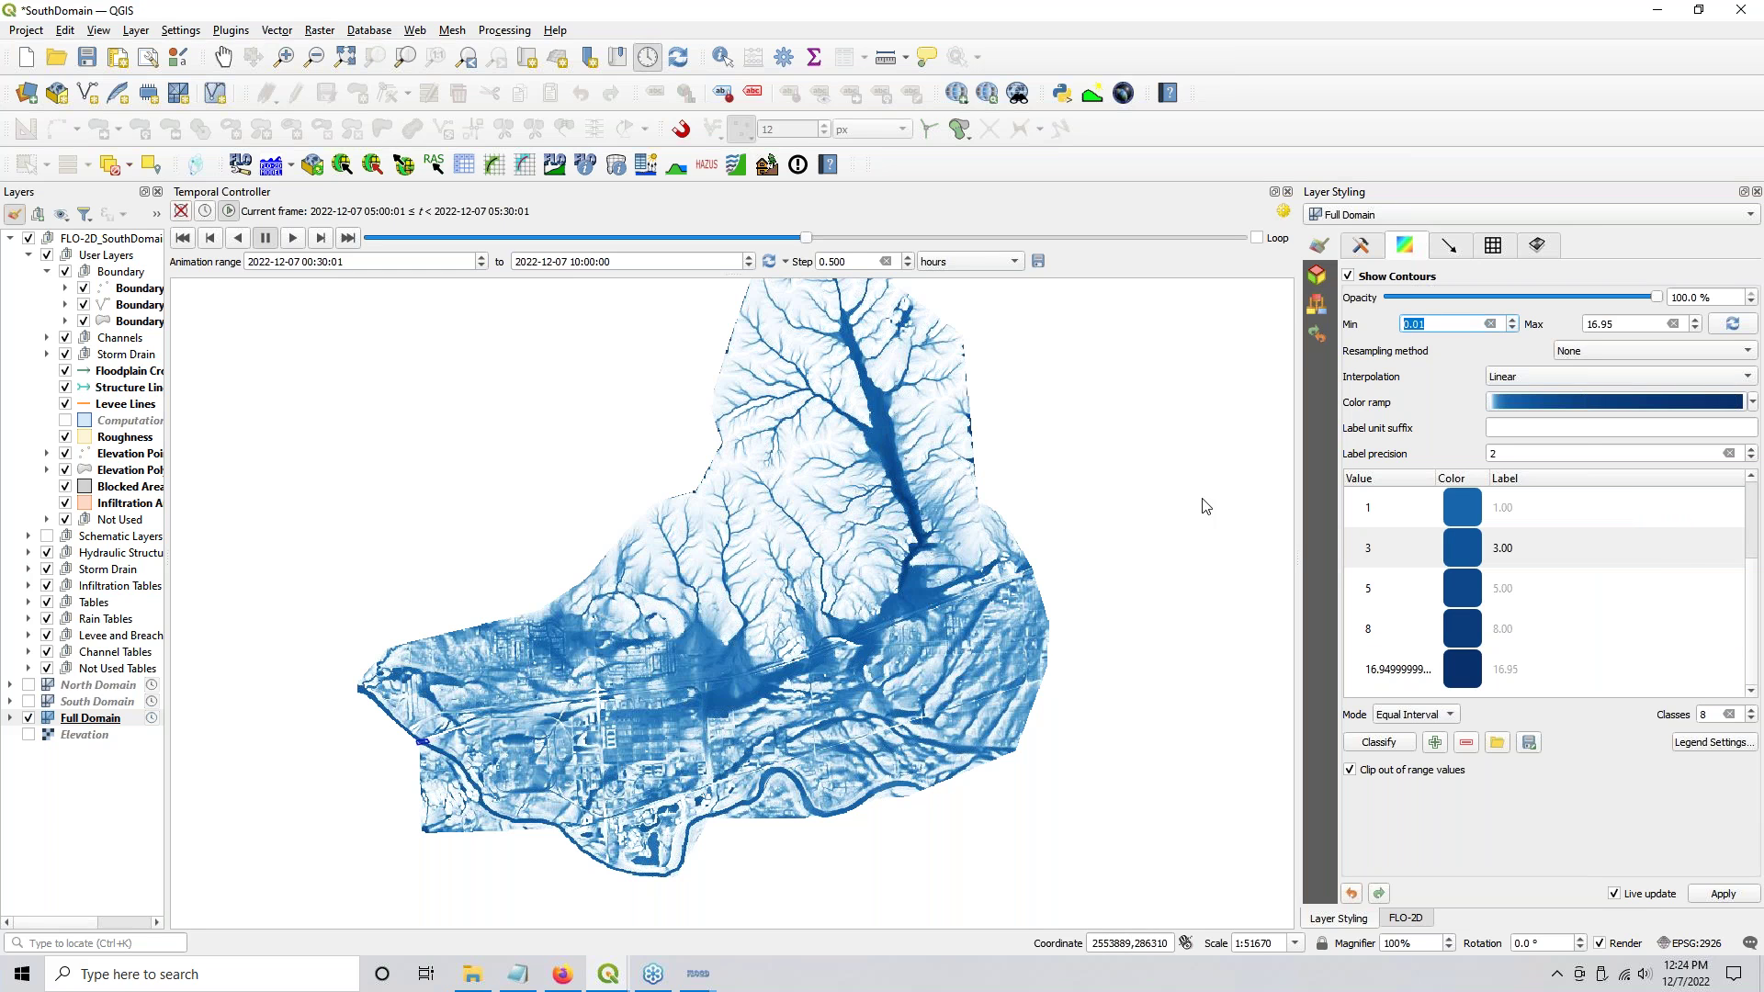
left_click(843, 599)
scroll(866, 492, "up", 3)
scroll(866, 492, "down", 3)
left_click_drag(880, 424, 843, 560)
left_click(1745, 562)
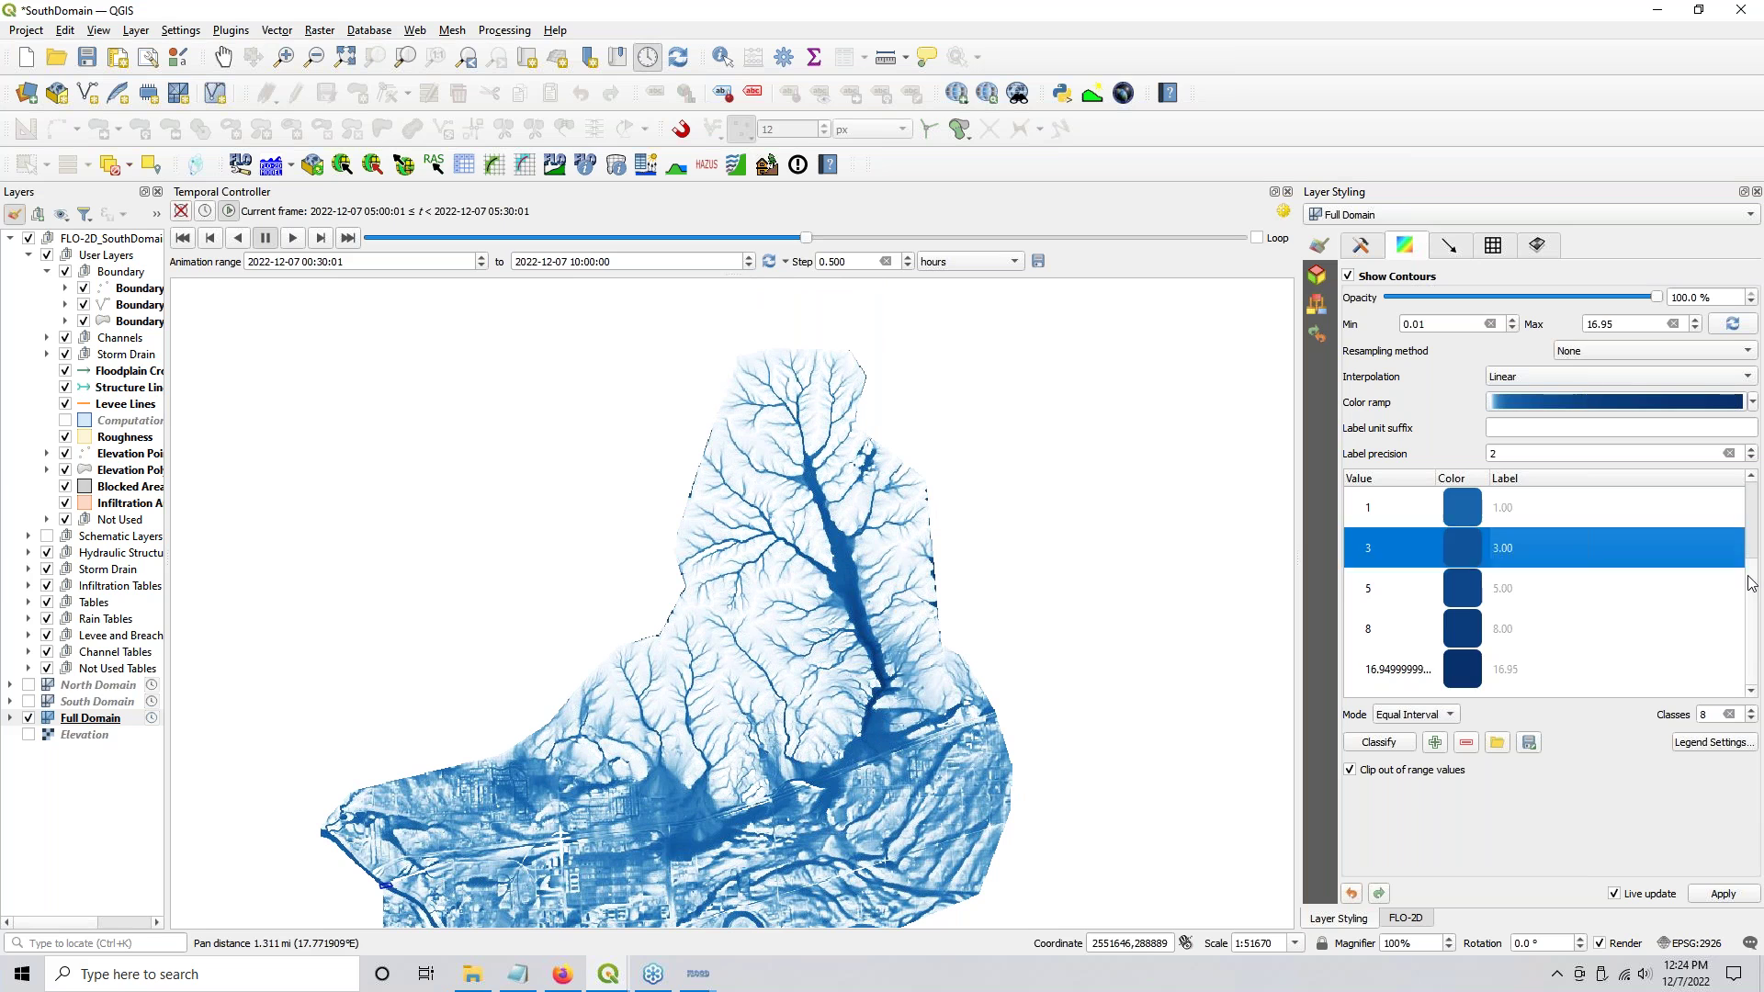
scroll(1750, 582, "up", 1)
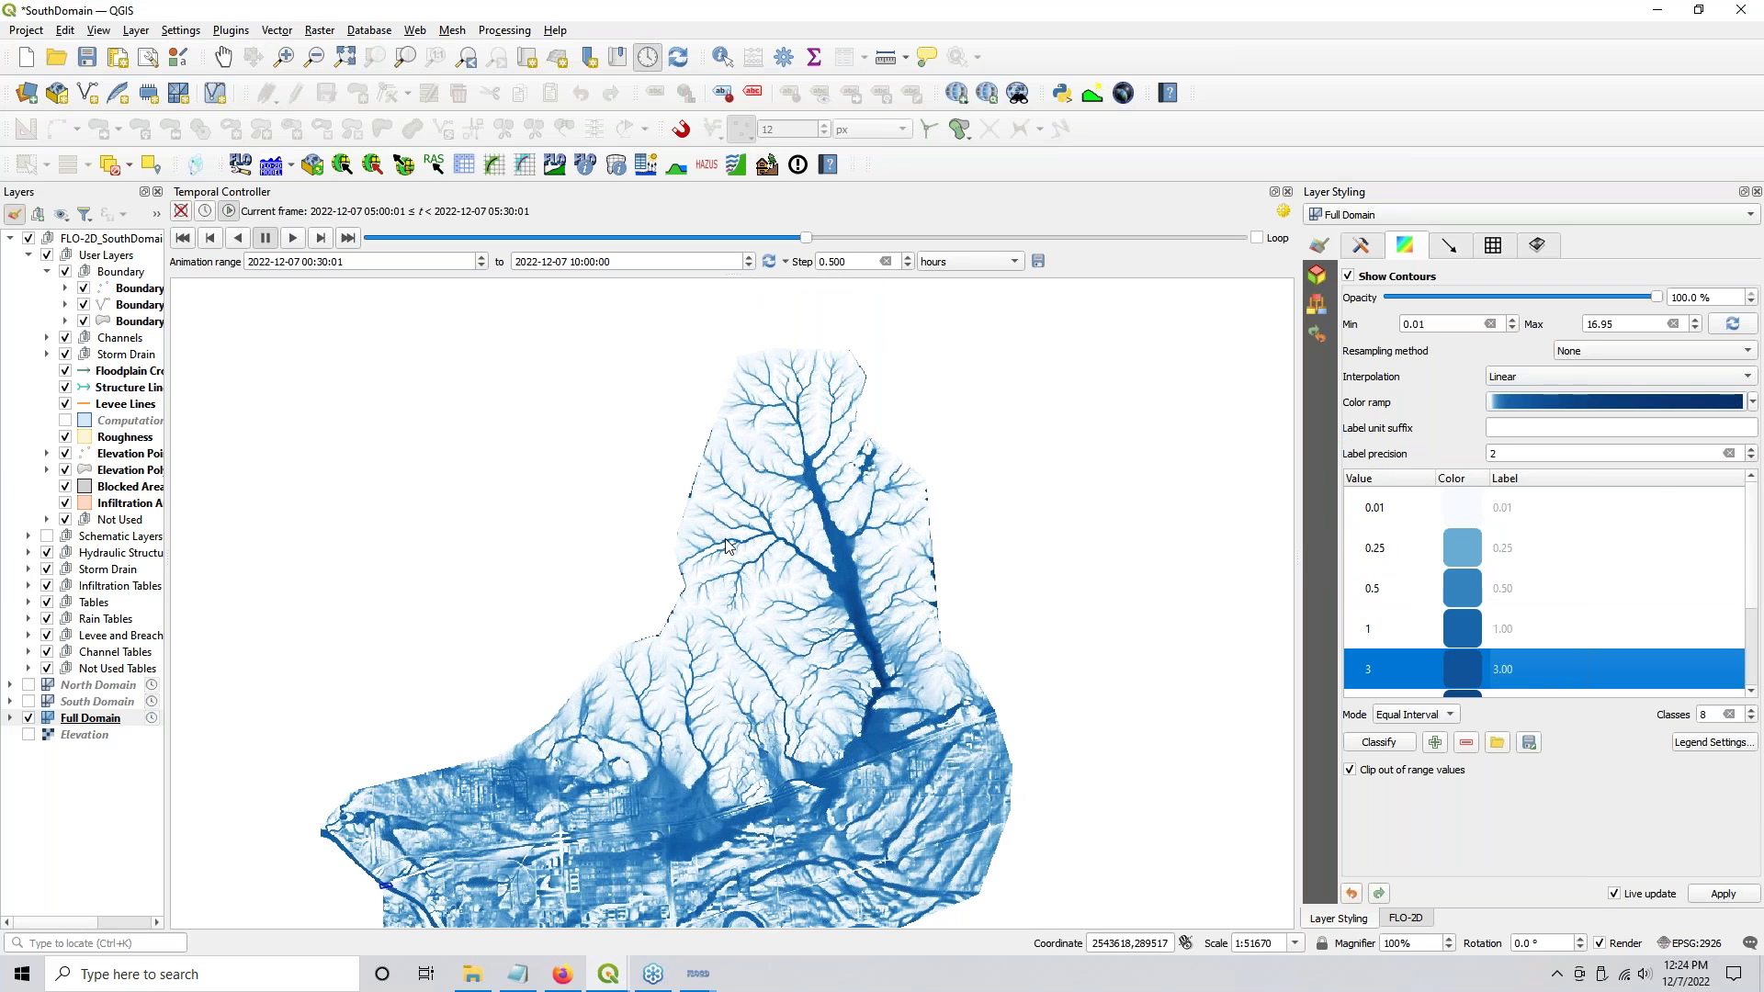
left_click_drag(808, 238, 708, 265)
left_click(1440, 779)
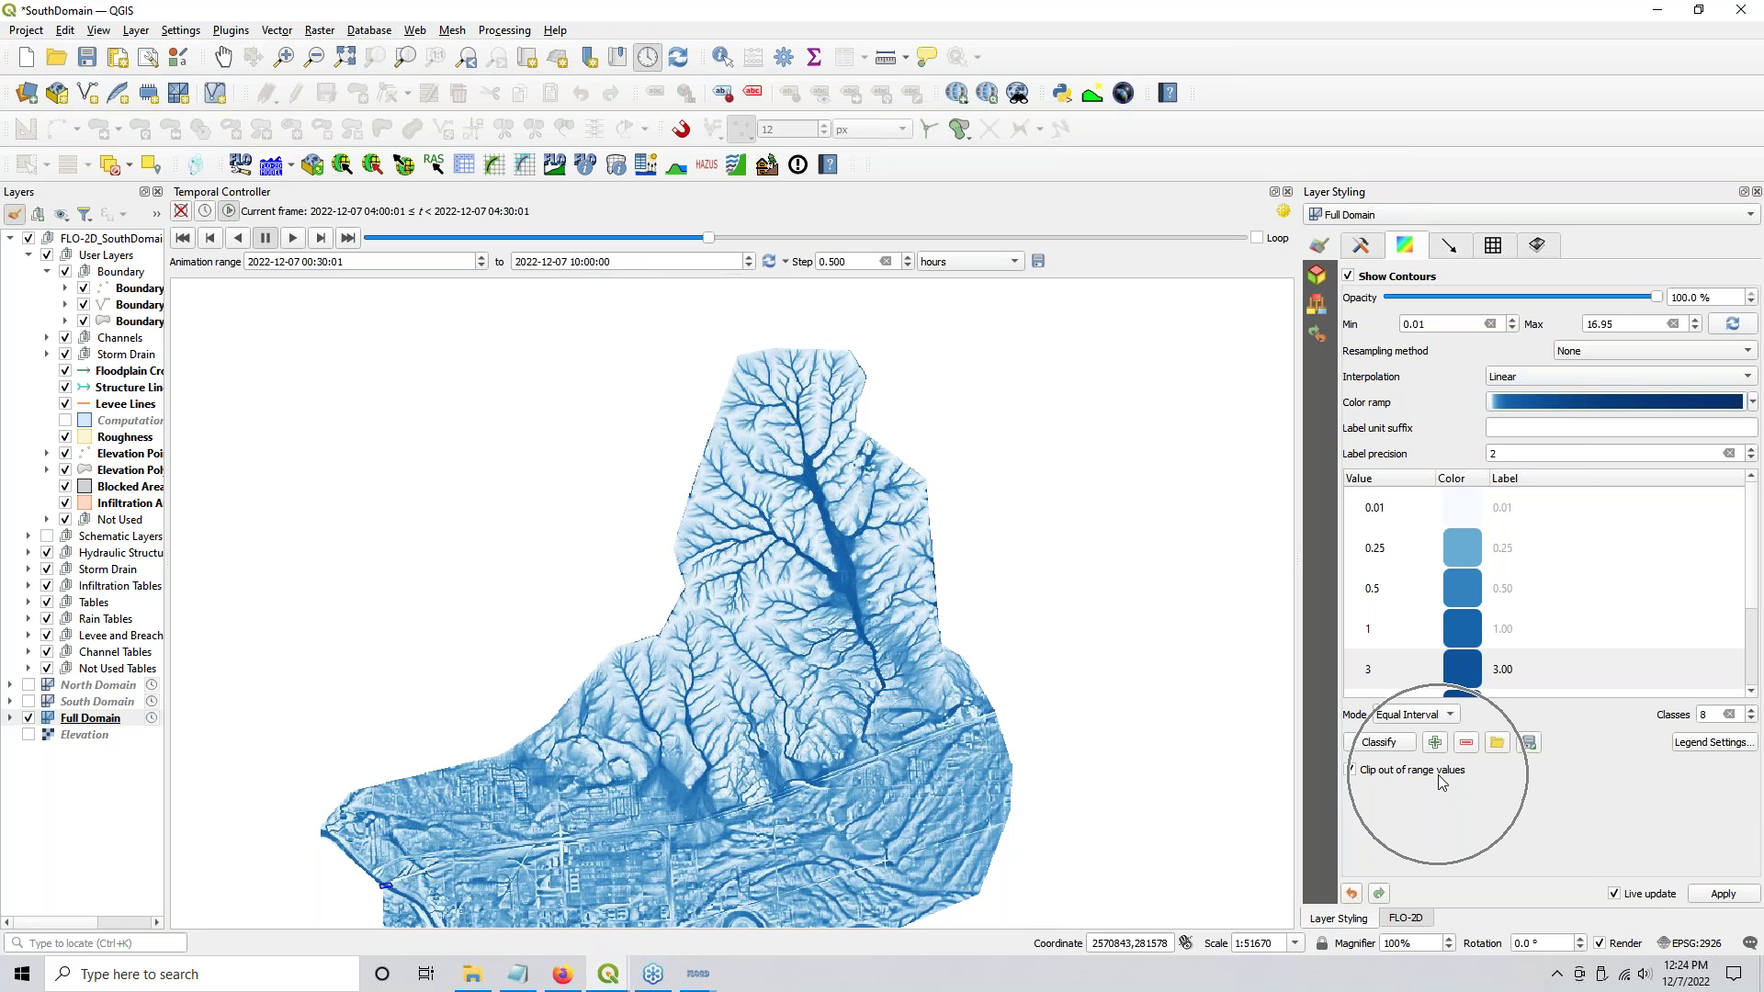
left_click_drag(640, 752, 684, 646)
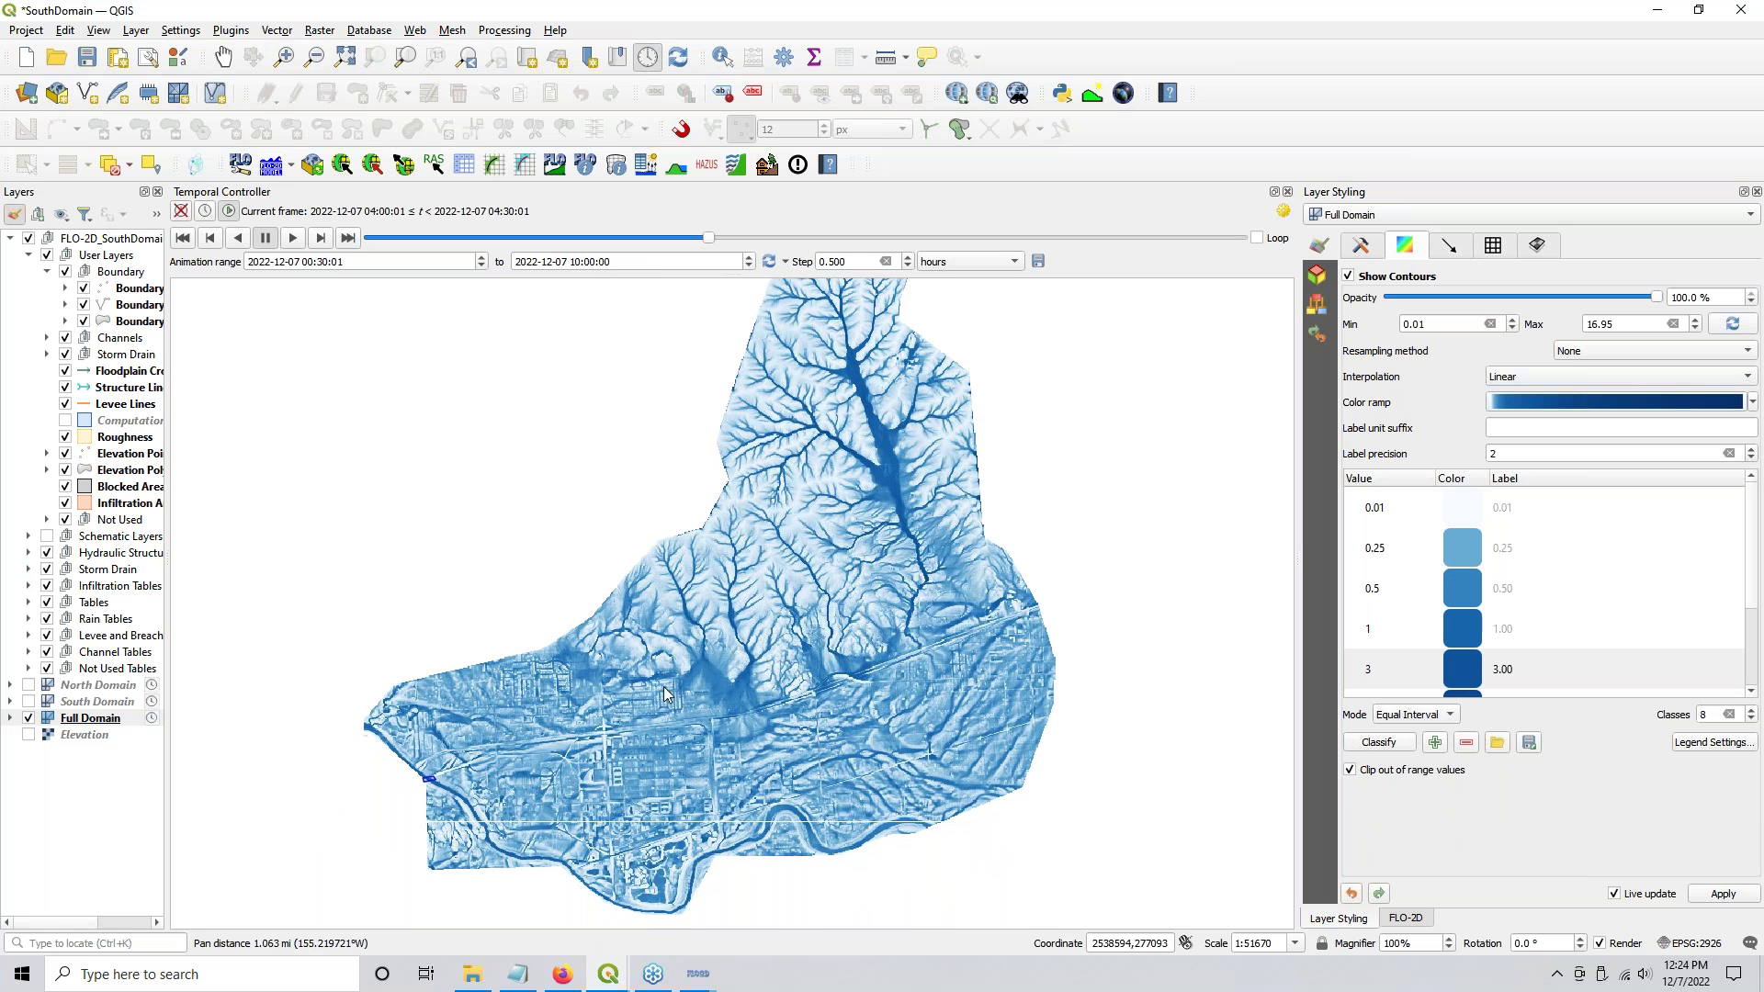
Step: Display the South Domain layer and apply a copy of the Full Domain layer's style to it
left_click(29, 701)
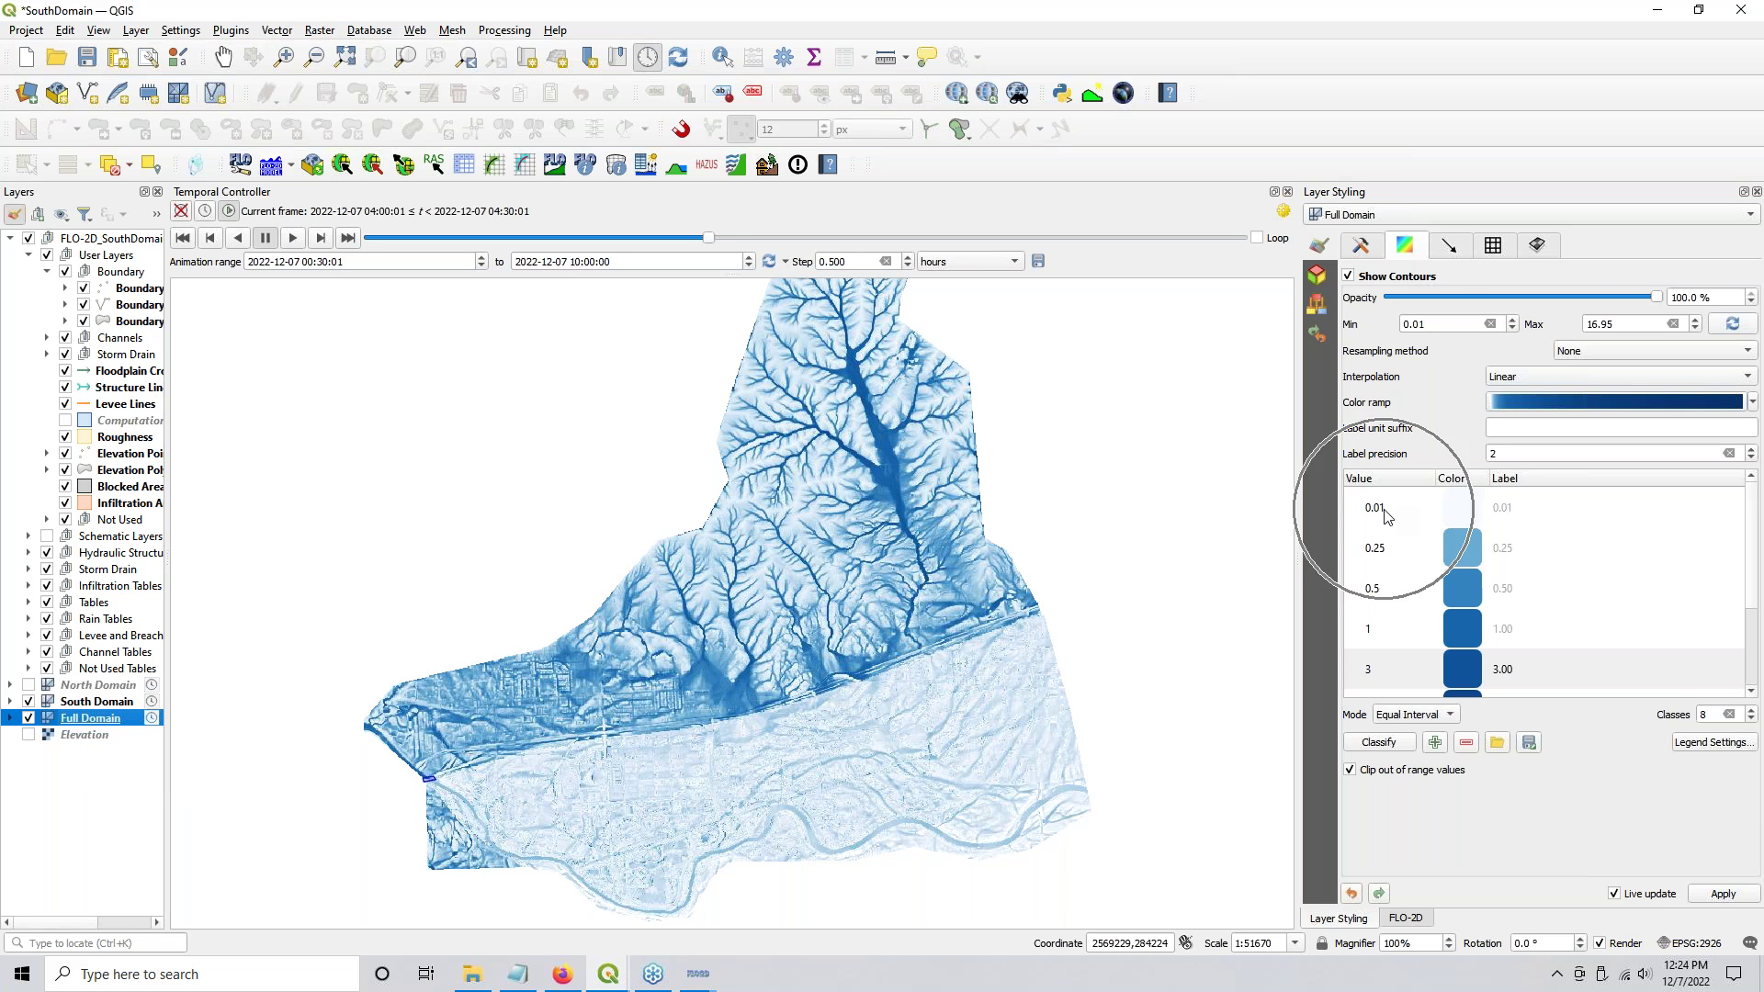
right_click(89, 722)
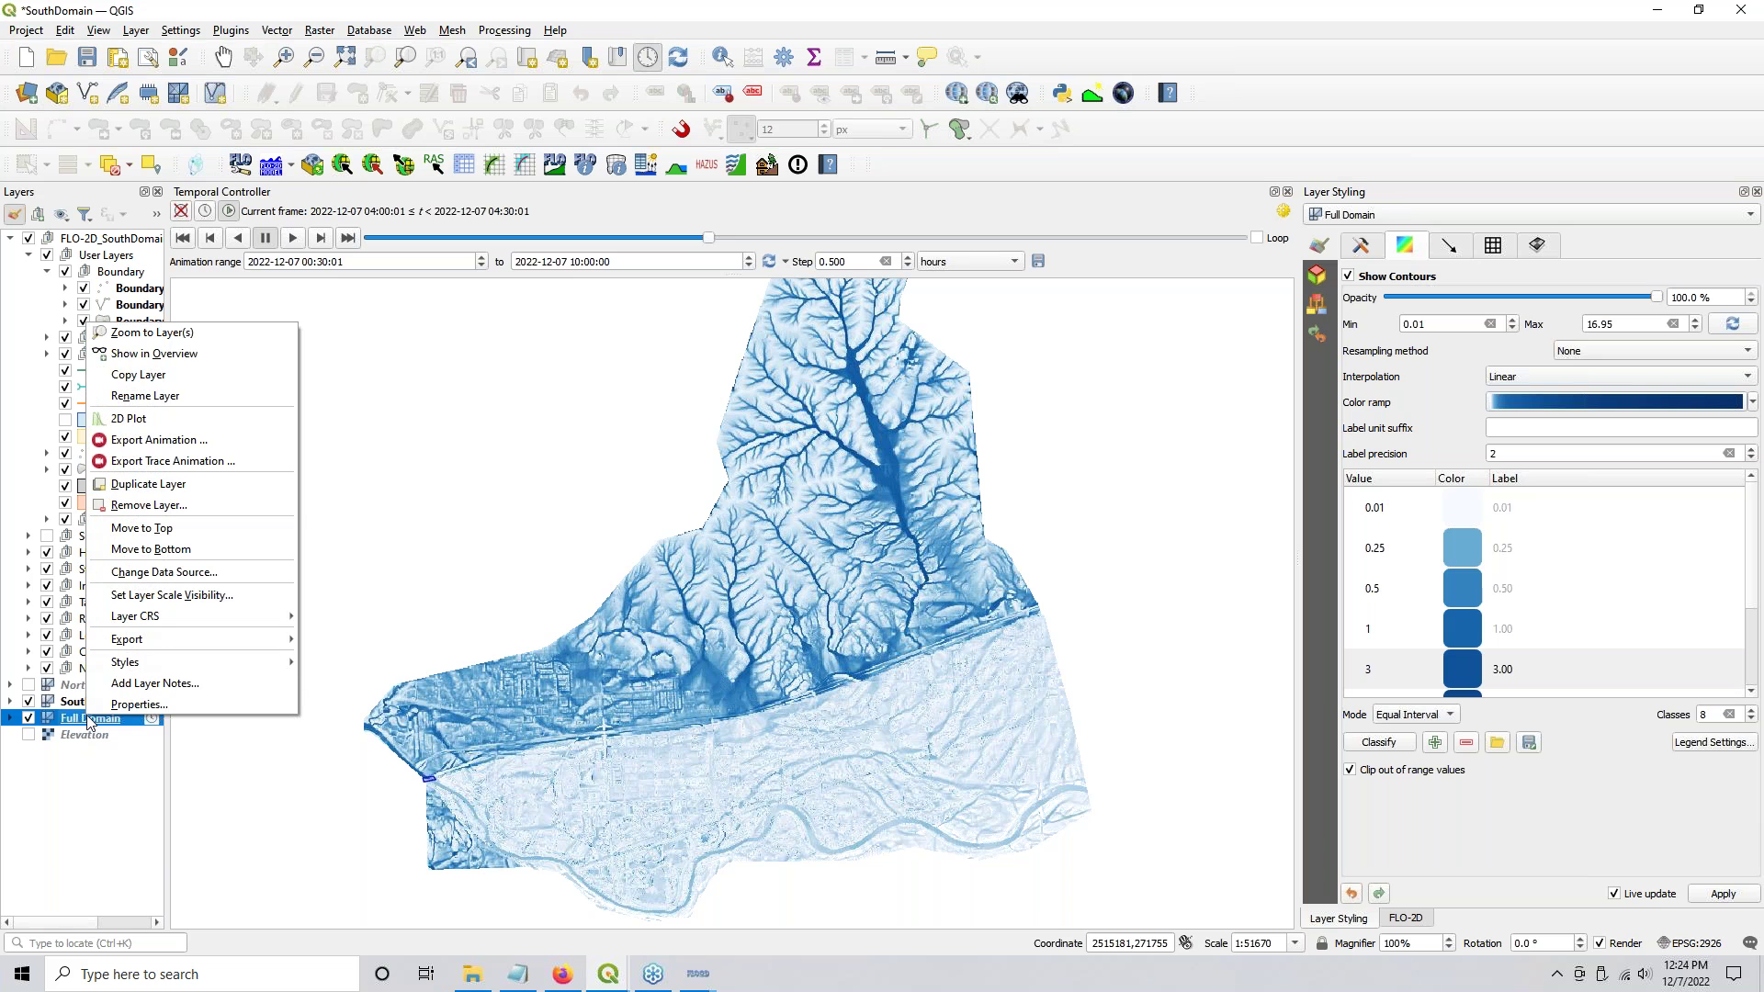
mouse_move(130, 665)
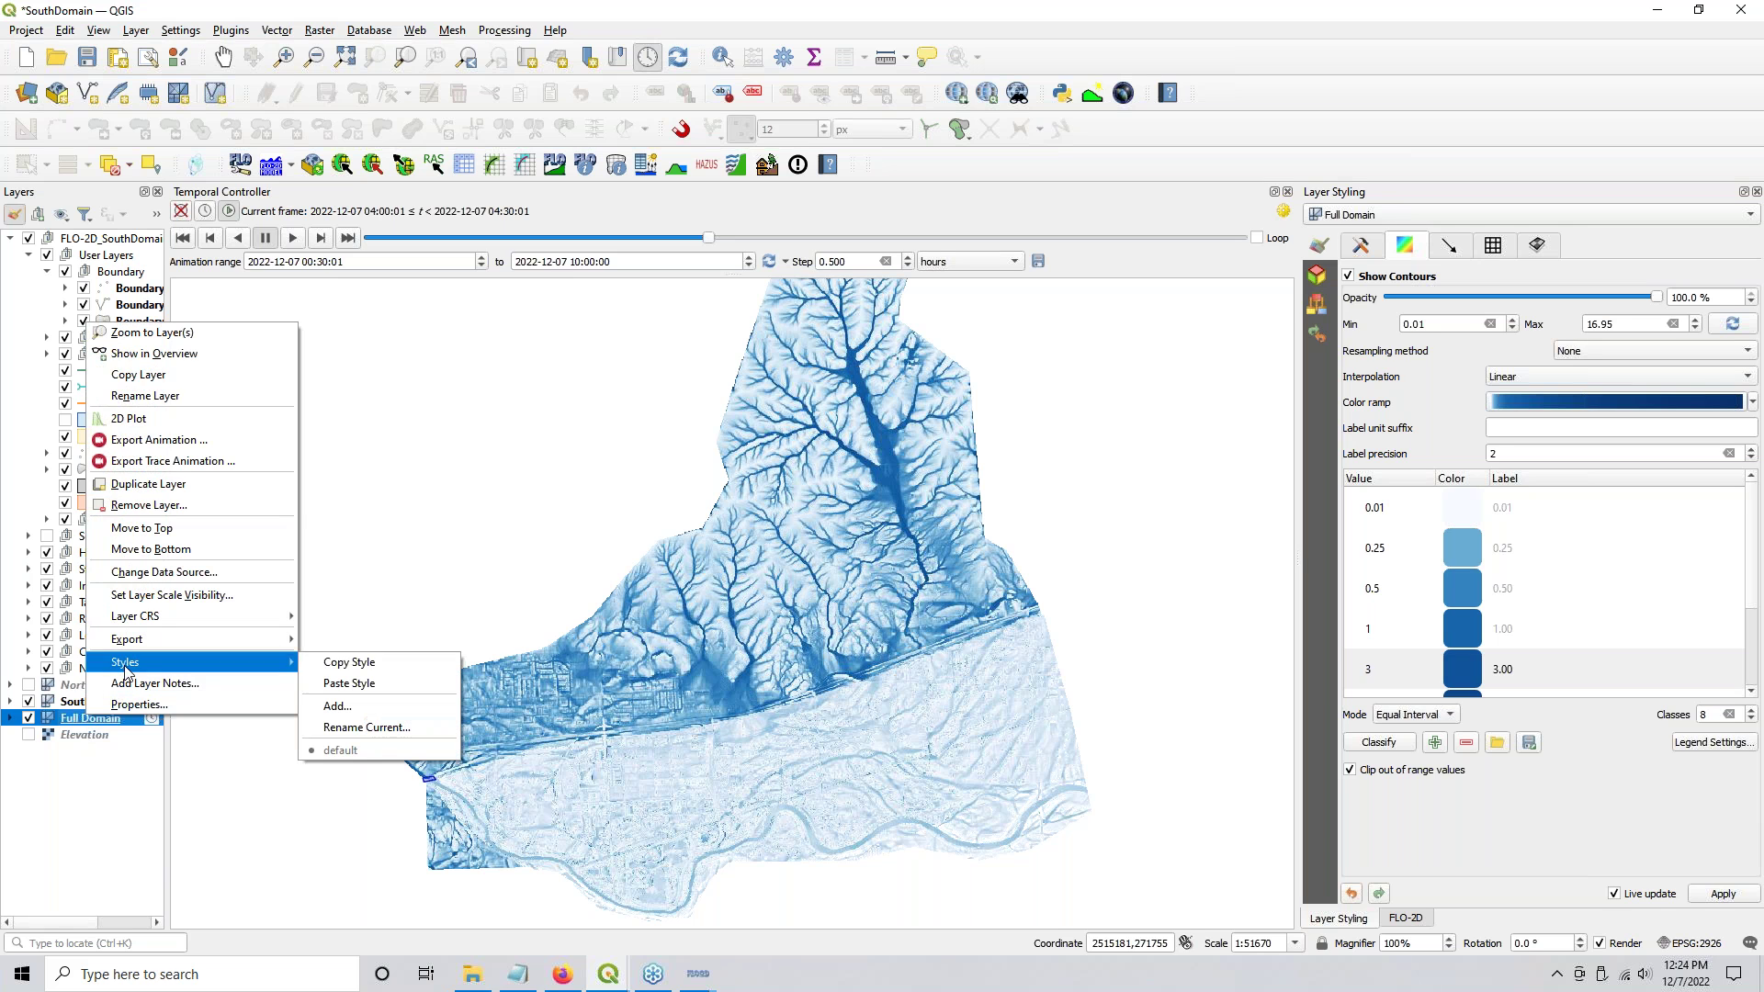
left_click(340, 662)
right_click(82, 702)
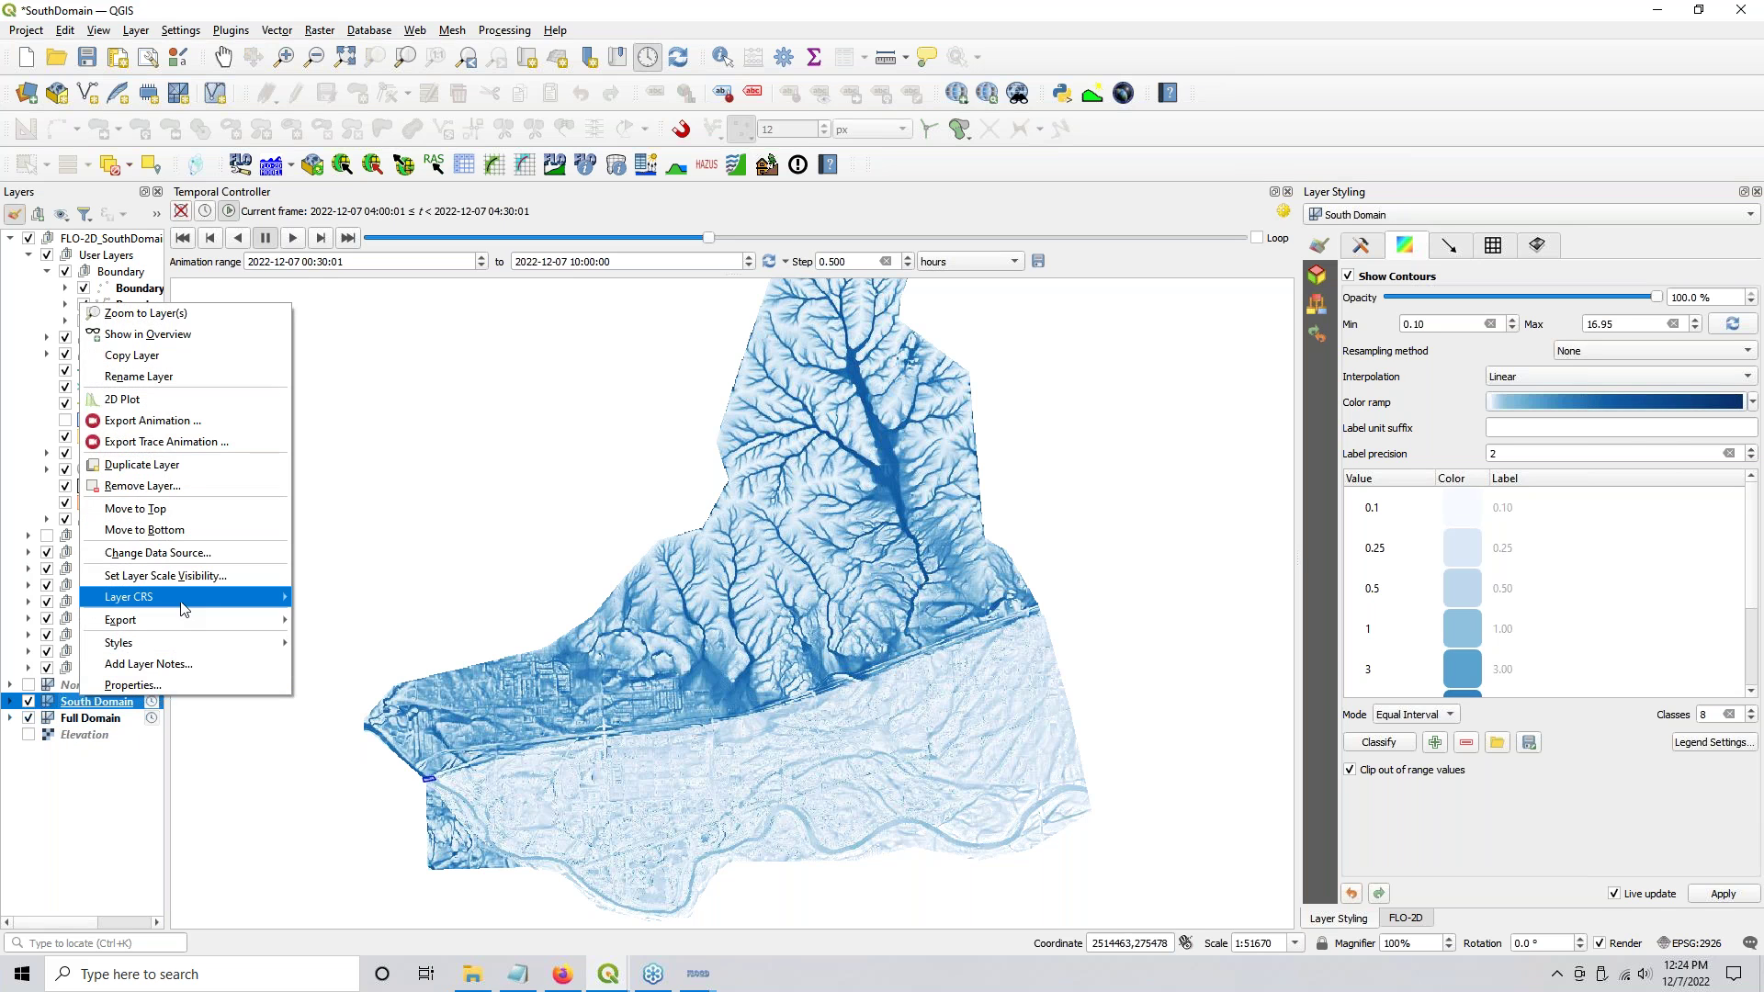
mouse_move(183, 642)
left_click(317, 665)
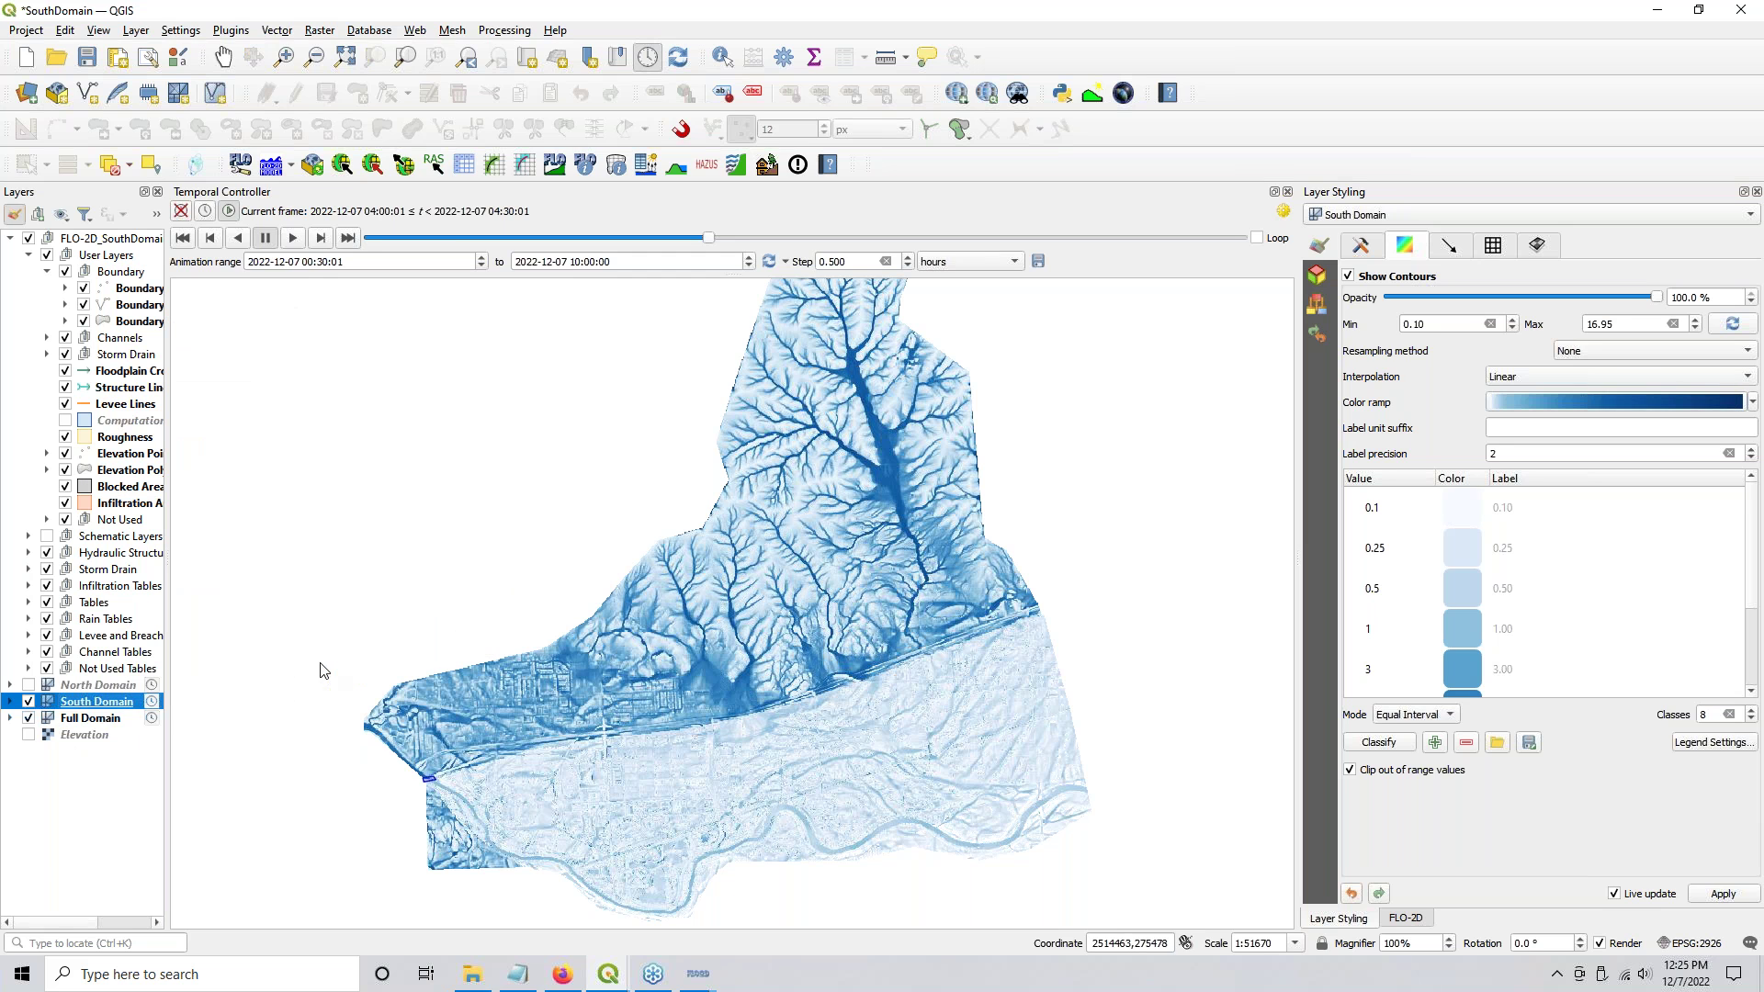
Step: Apply the copied Full Domain style to the North Domain layer and display that layer
right_click(80, 688)
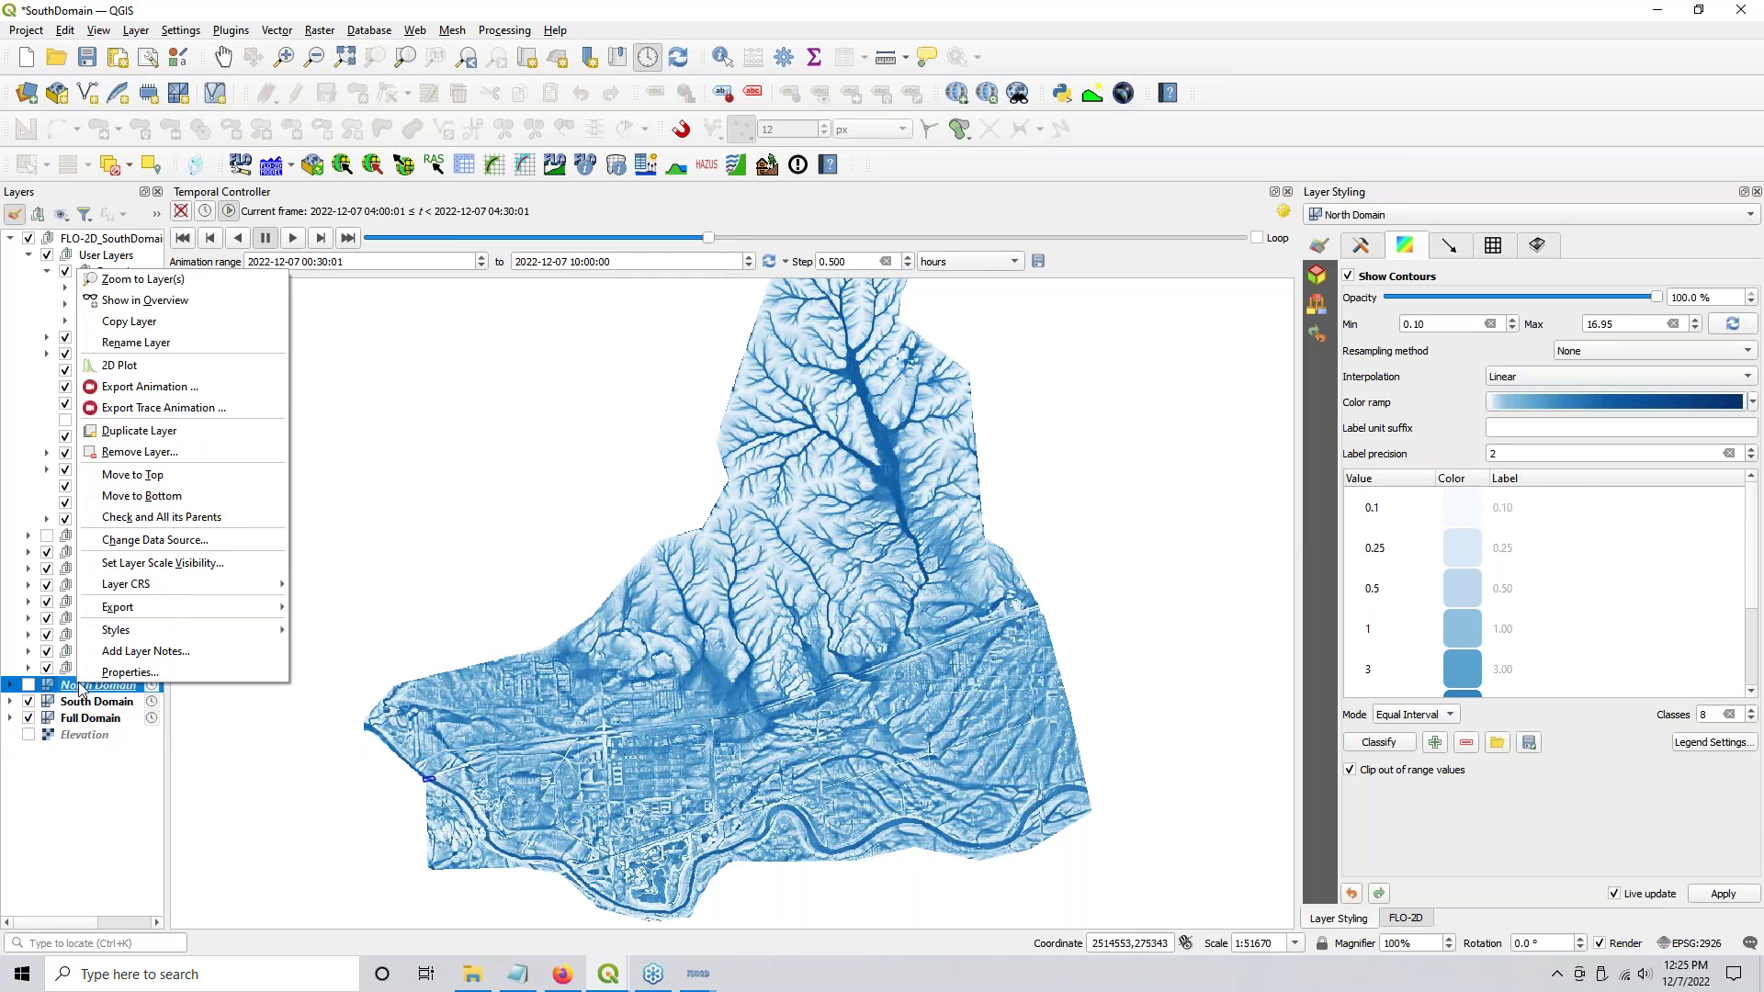
mouse_move(174, 631)
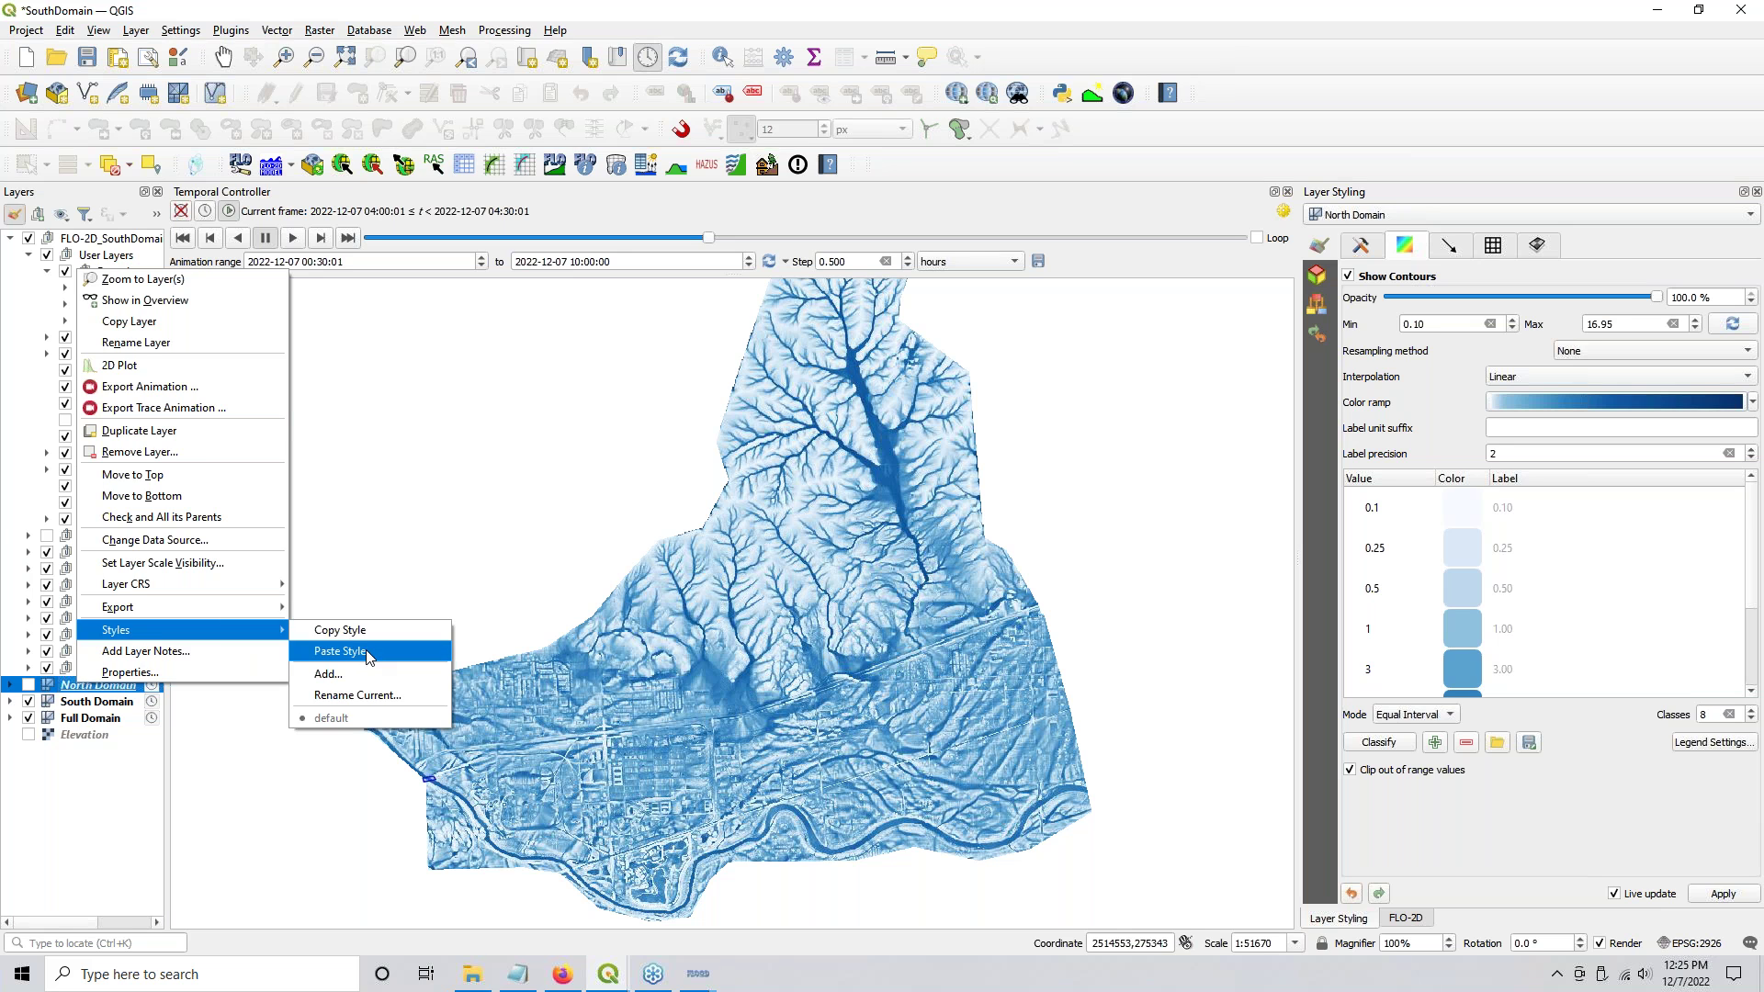
left_click(367, 653)
left_click(29, 685)
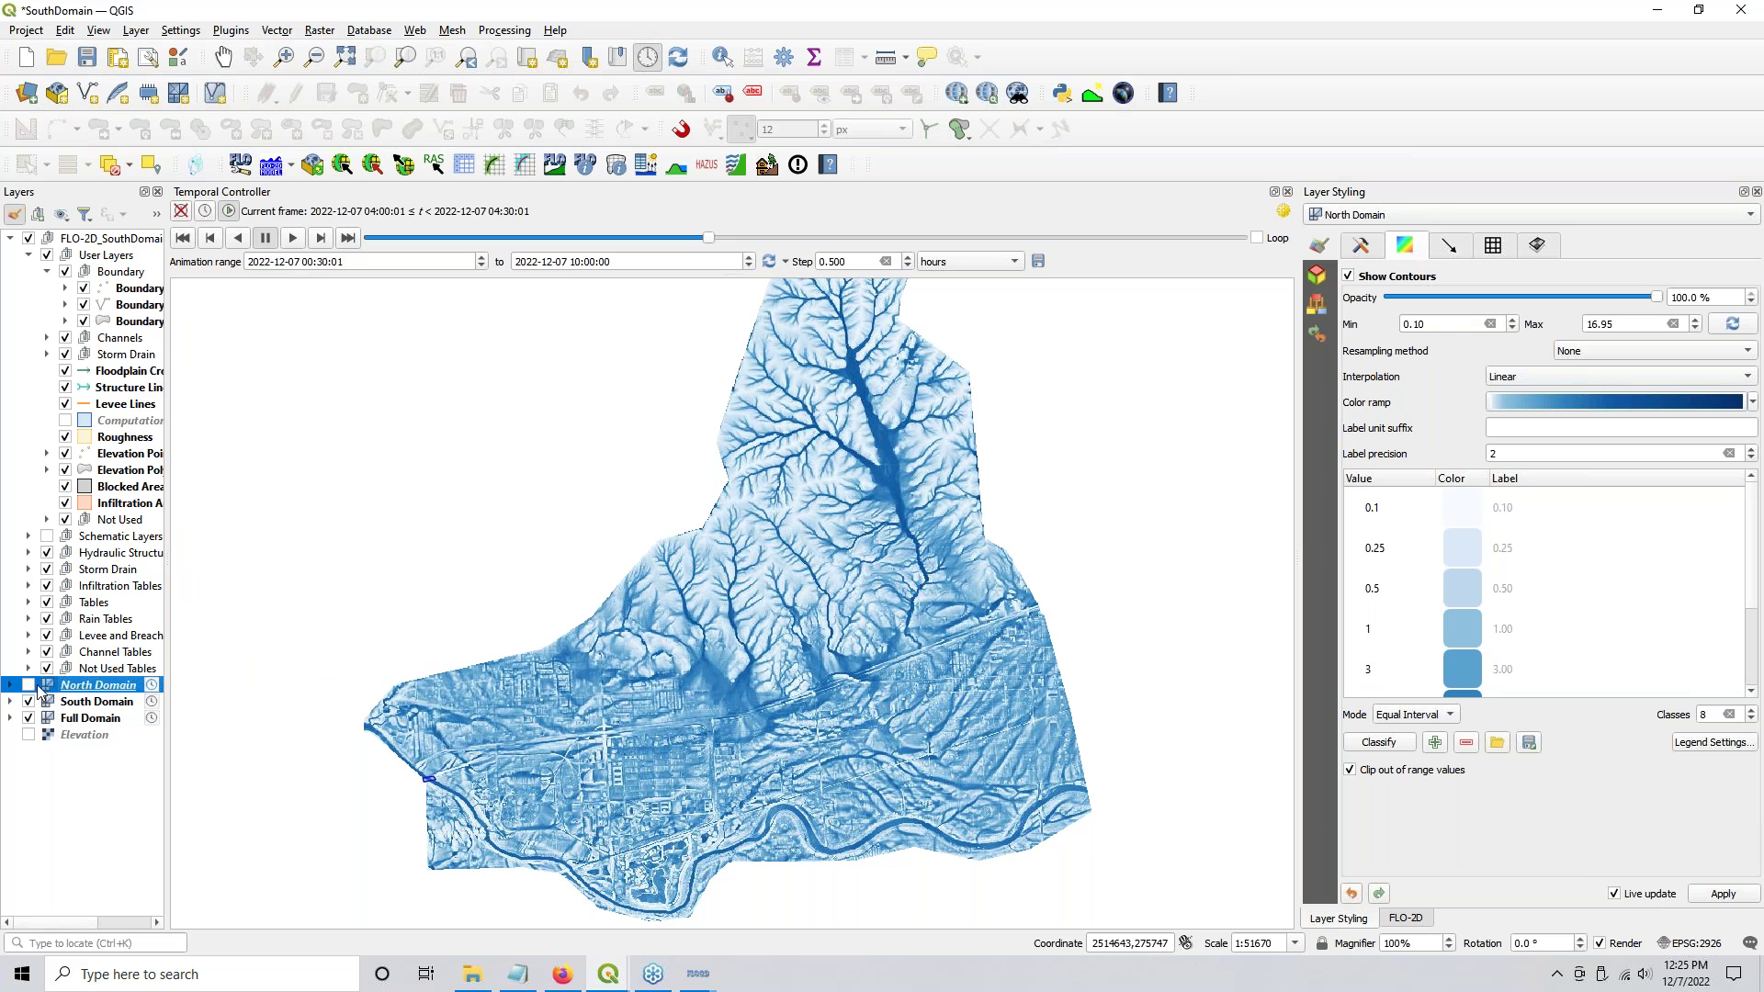
left_click(28, 686)
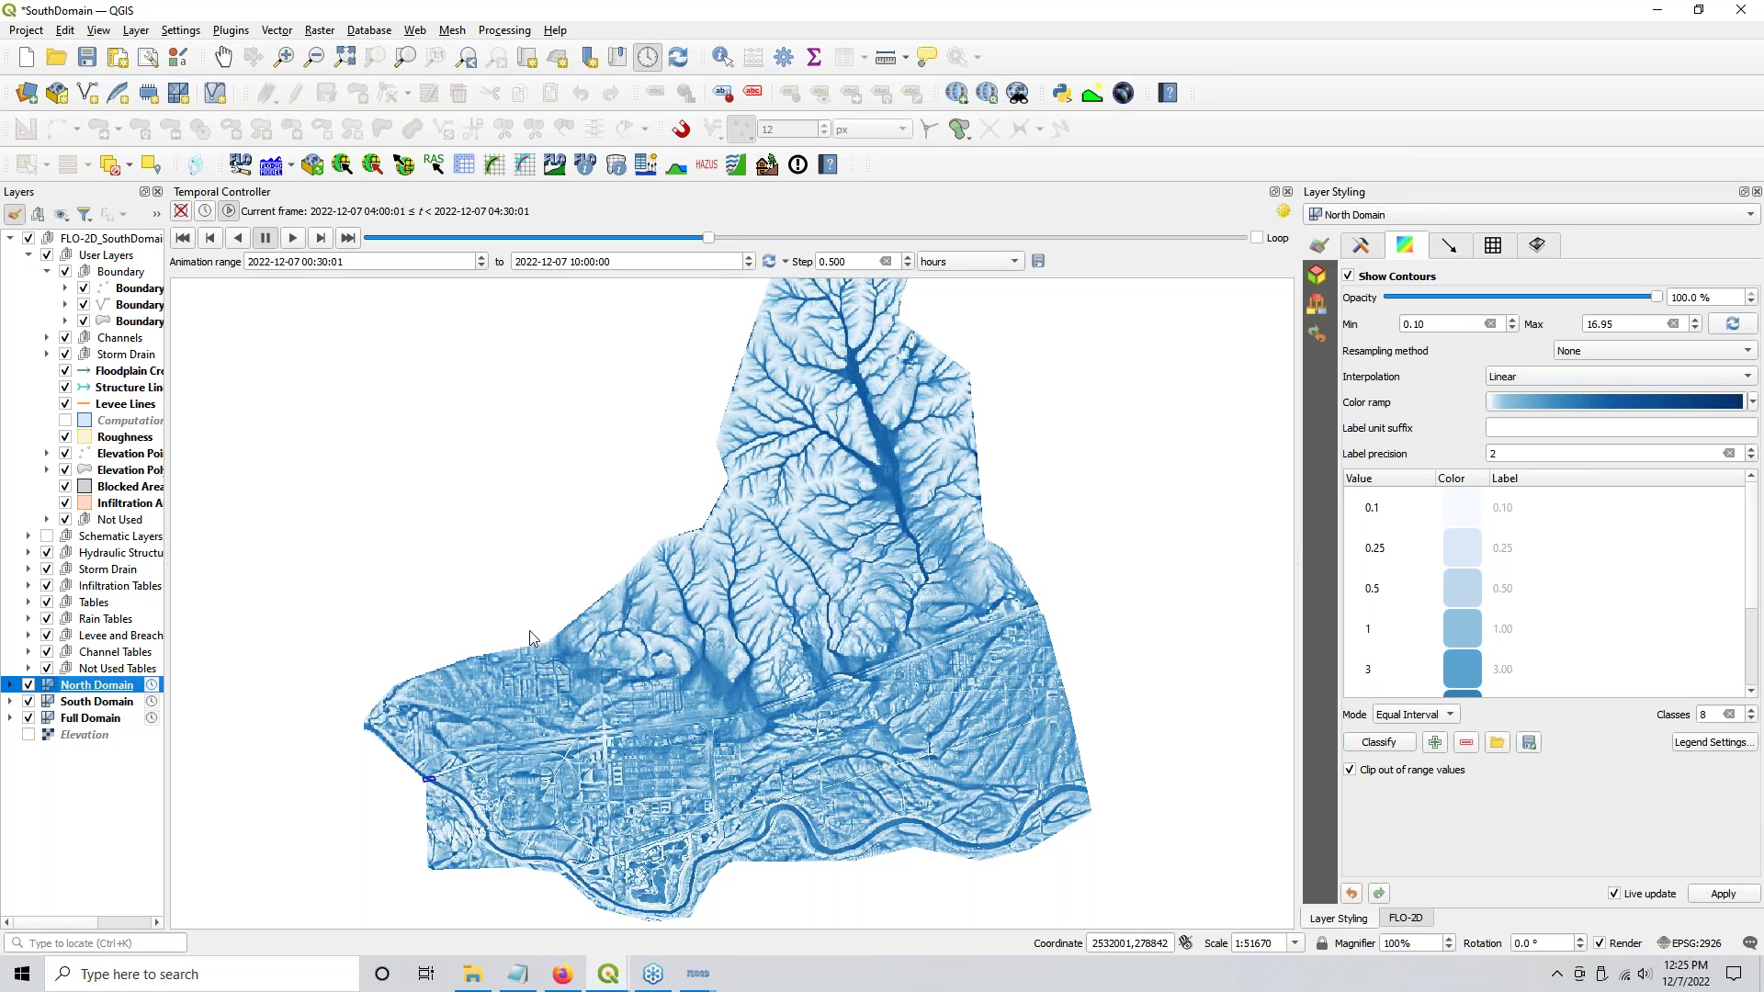
Step: Switch the North Domain off and on to compare it with the Full Domain, and inspect the shared boundary up close
left_click(28, 685)
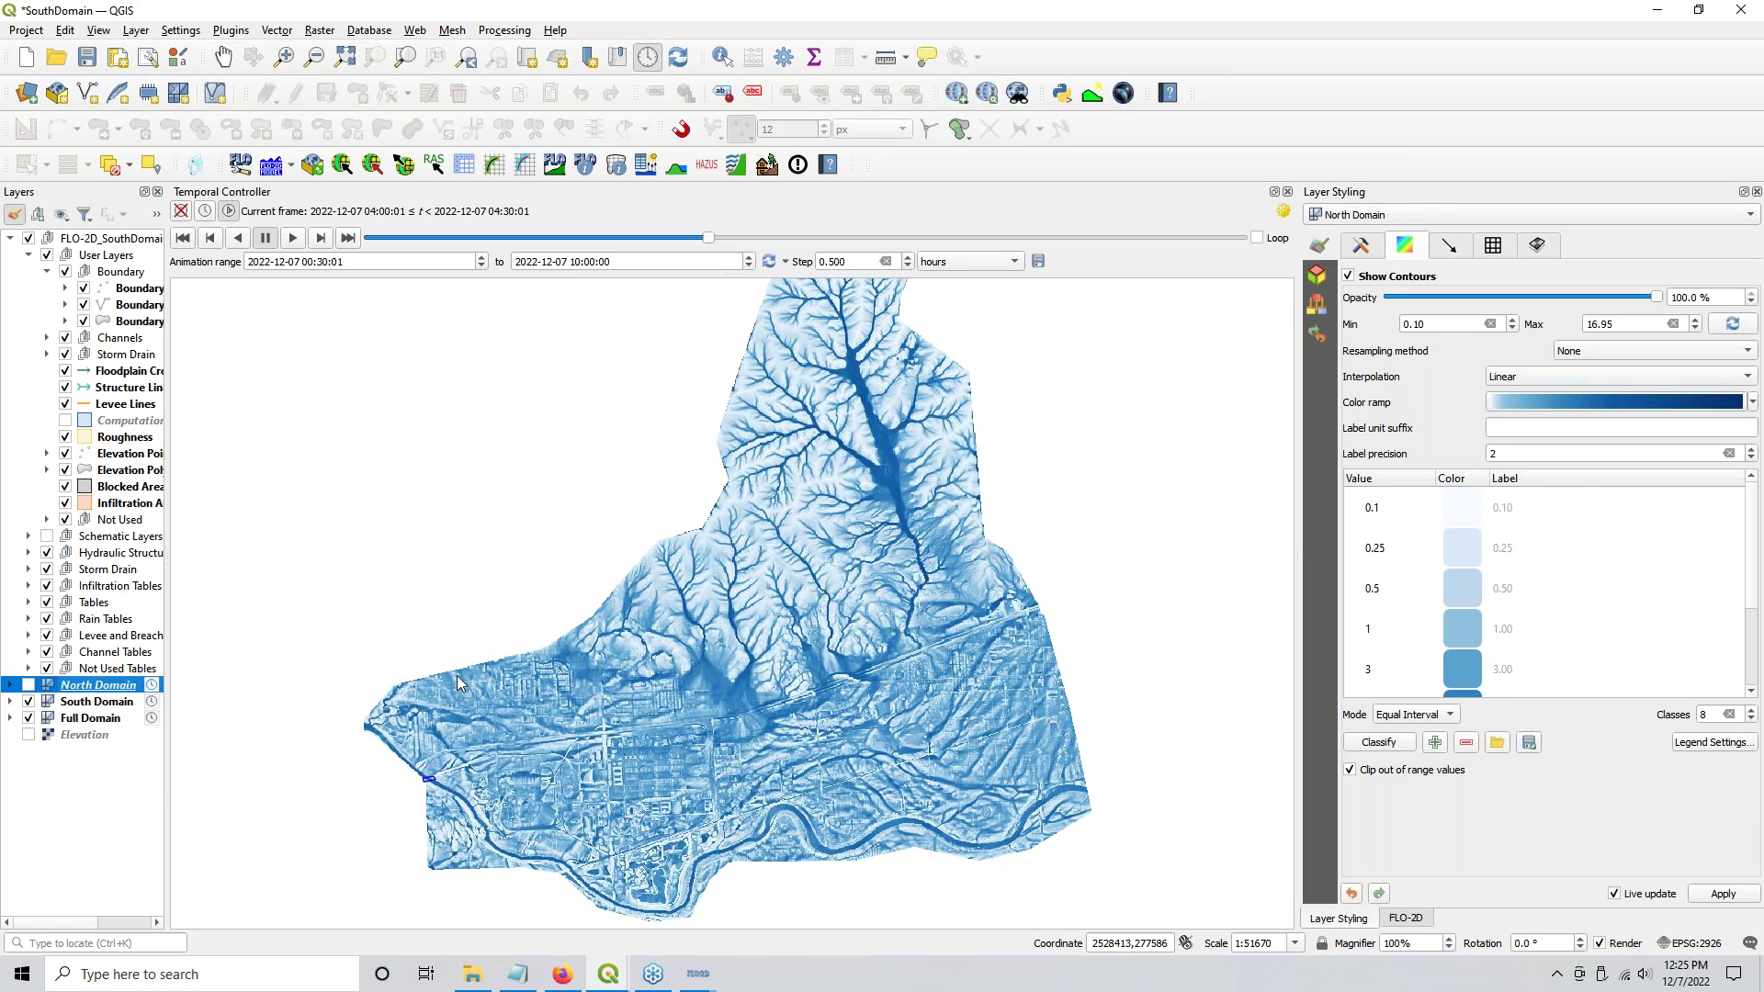
left_click(29, 686)
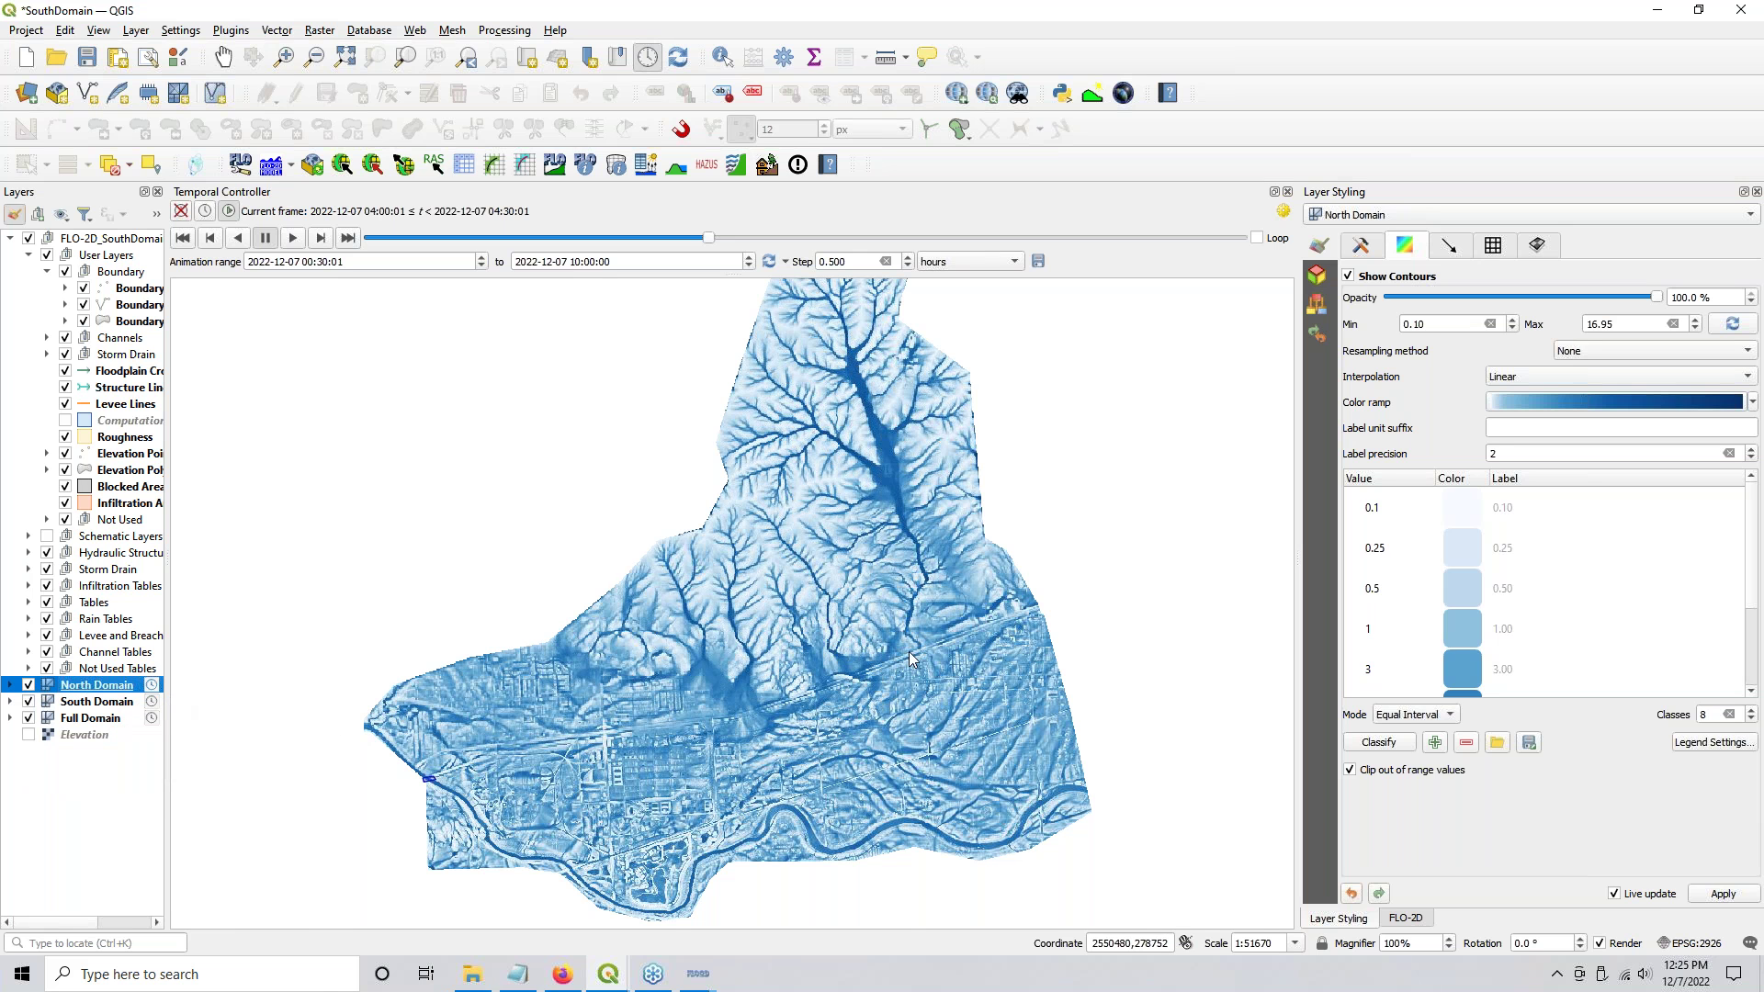
scroll(914, 648, "up", 1)
left_click_drag(917, 731, 962, 589)
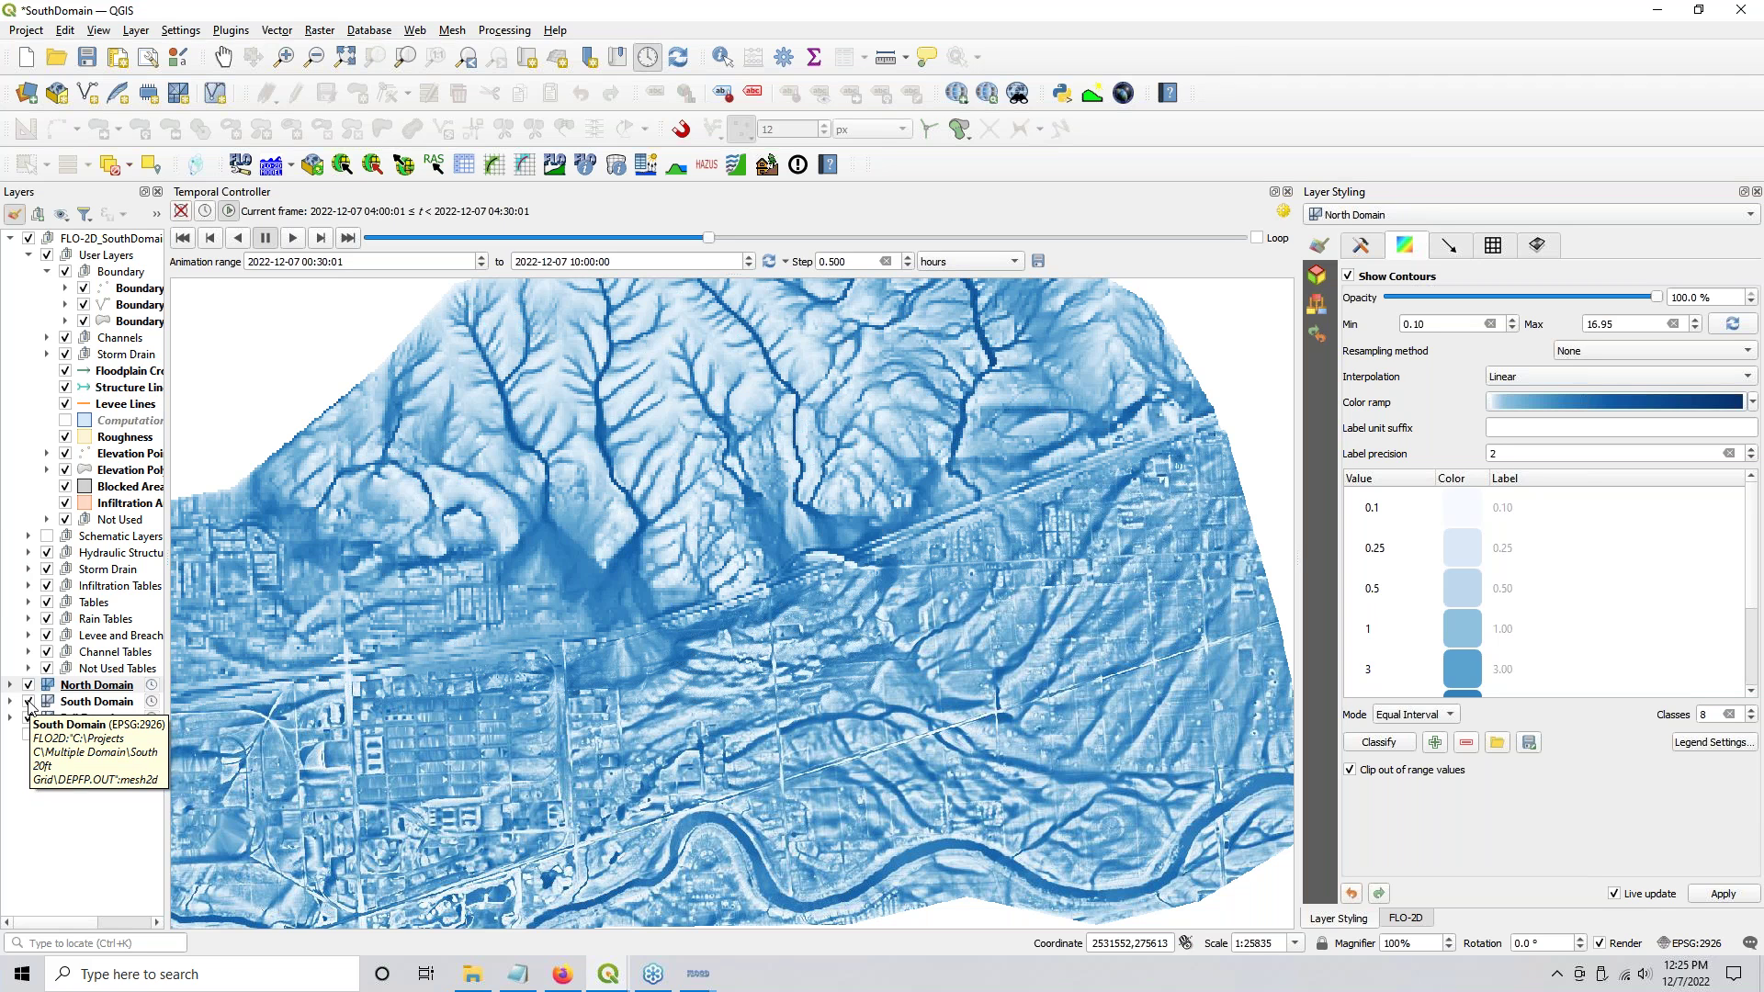
Step: Hide the South Domain layer and toggle the Full Domain layer to compare it with the North Domain
left_click(29, 701)
left_click(28, 719)
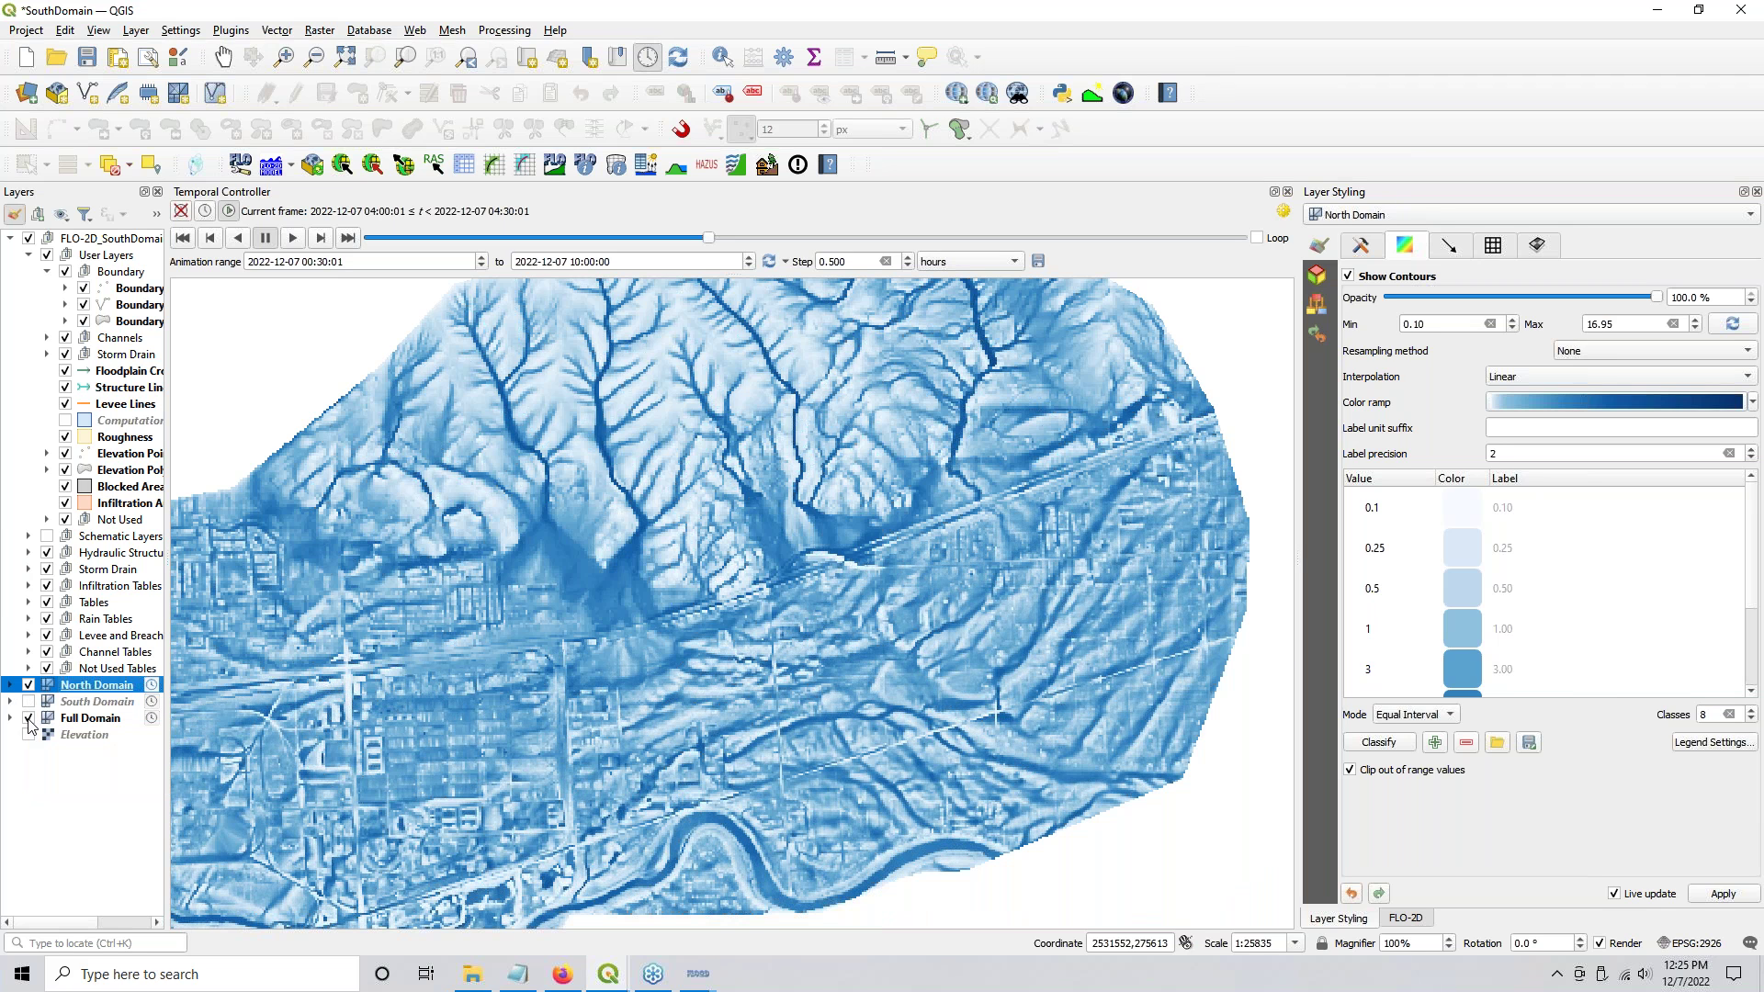
left_click(28, 719)
left_click(28, 719)
left_click(29, 719)
Step: Switch the North Domain layer off and on repeatedly to compare its flow depths with the Full Domain
left_click(29, 686)
left_click(28, 686)
left_click(28, 686)
left_click(29, 686)
left_click(29, 686)
left_click(29, 686)
left_click(28, 686)
left_click(28, 687)
left_click(28, 686)
left_click(29, 686)
Step: Display the North Domain's velocity vectors over its flow depths and turn them off again
left_click(1361, 248)
left_click(1753, 342)
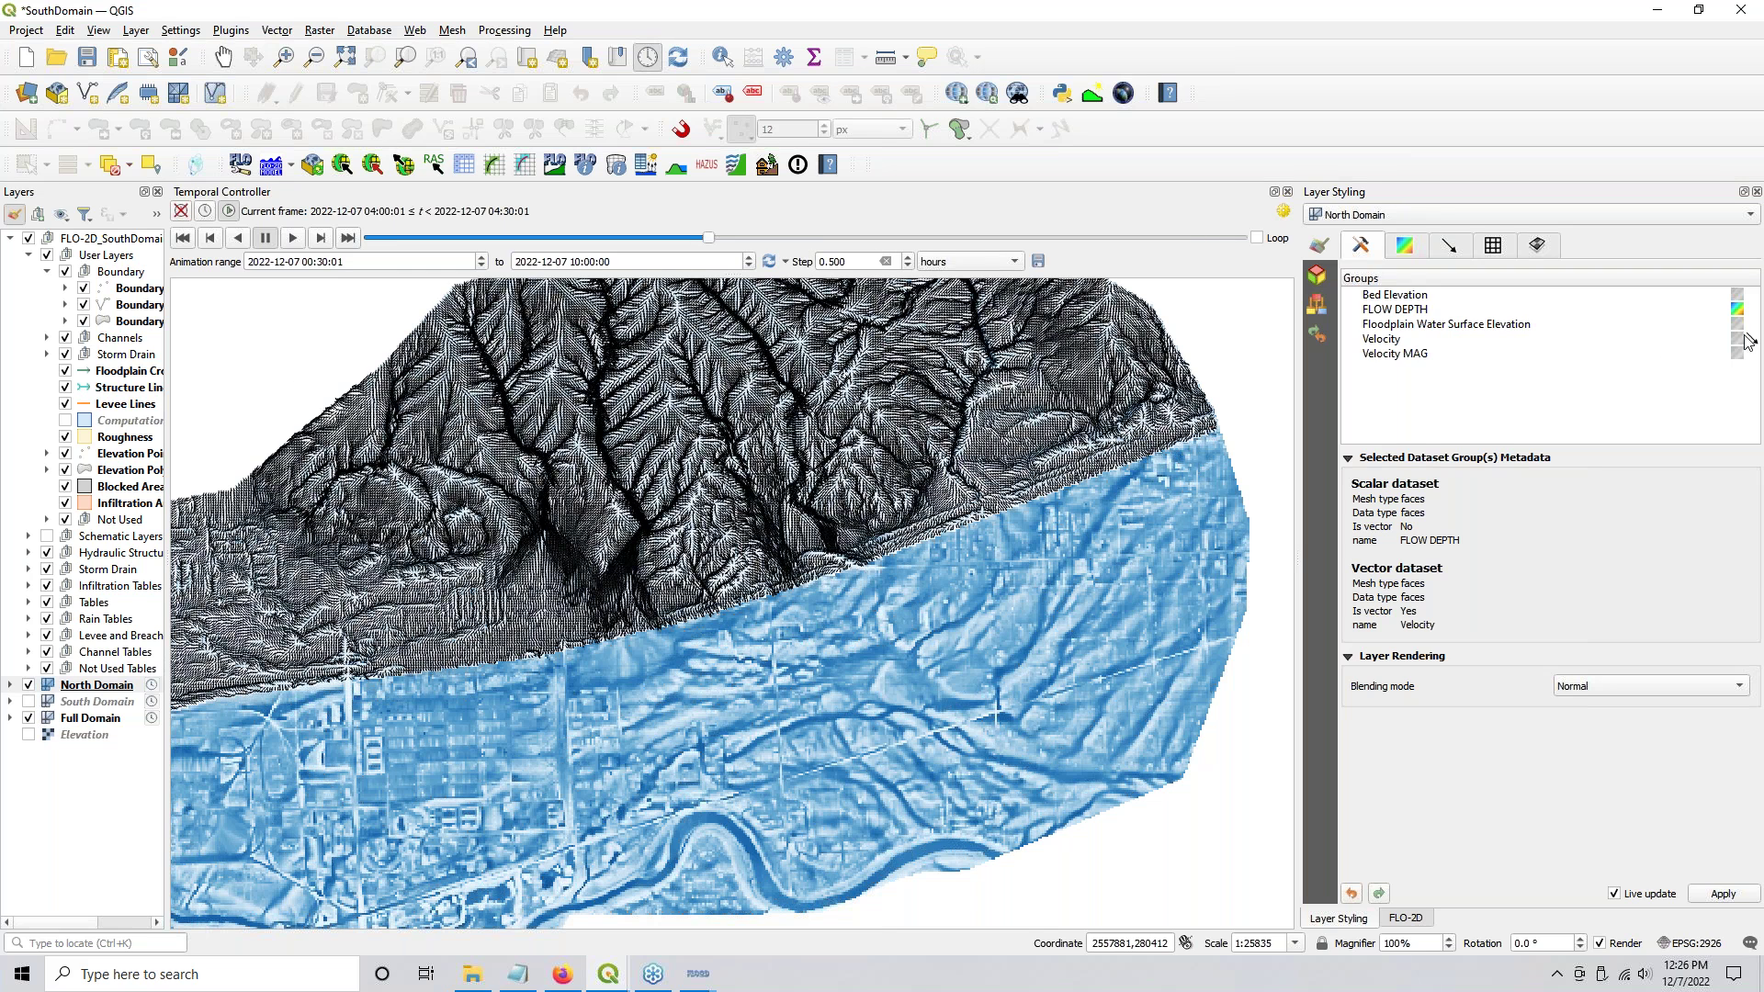
left_click(1752, 339)
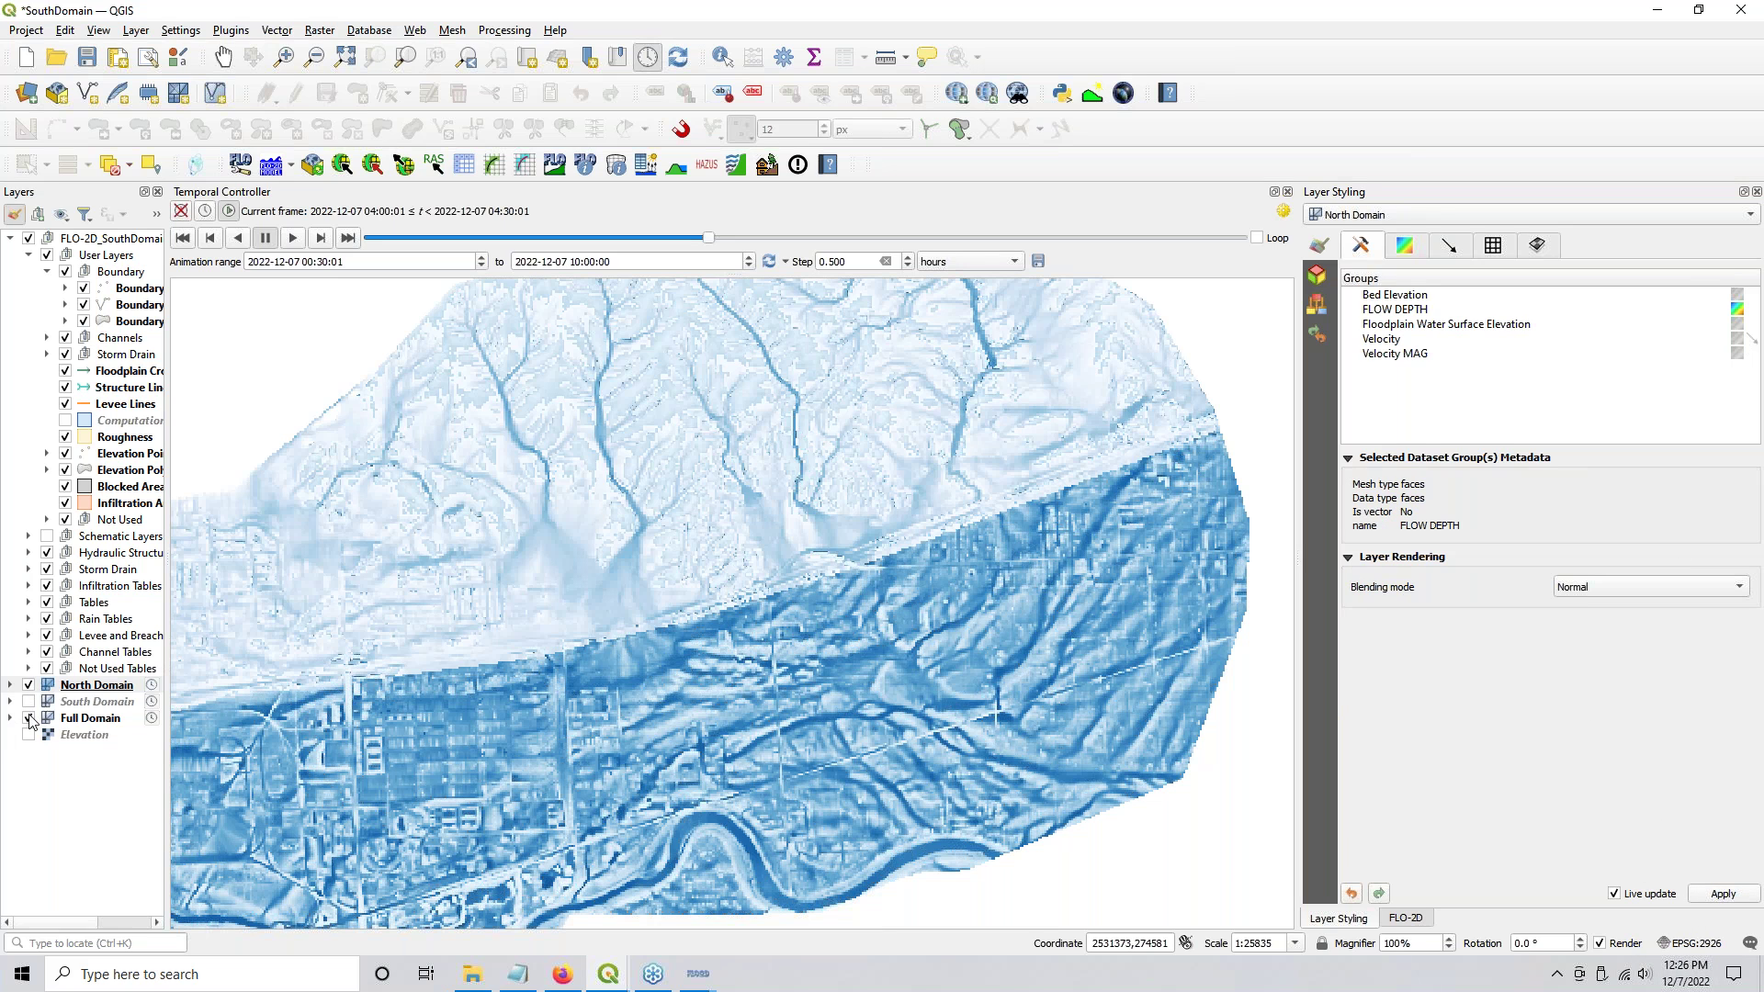
Step: Leave only the Full Domain mesh displayed and examine its flow depths along the boundary between the north and south domains
left_click(29, 686)
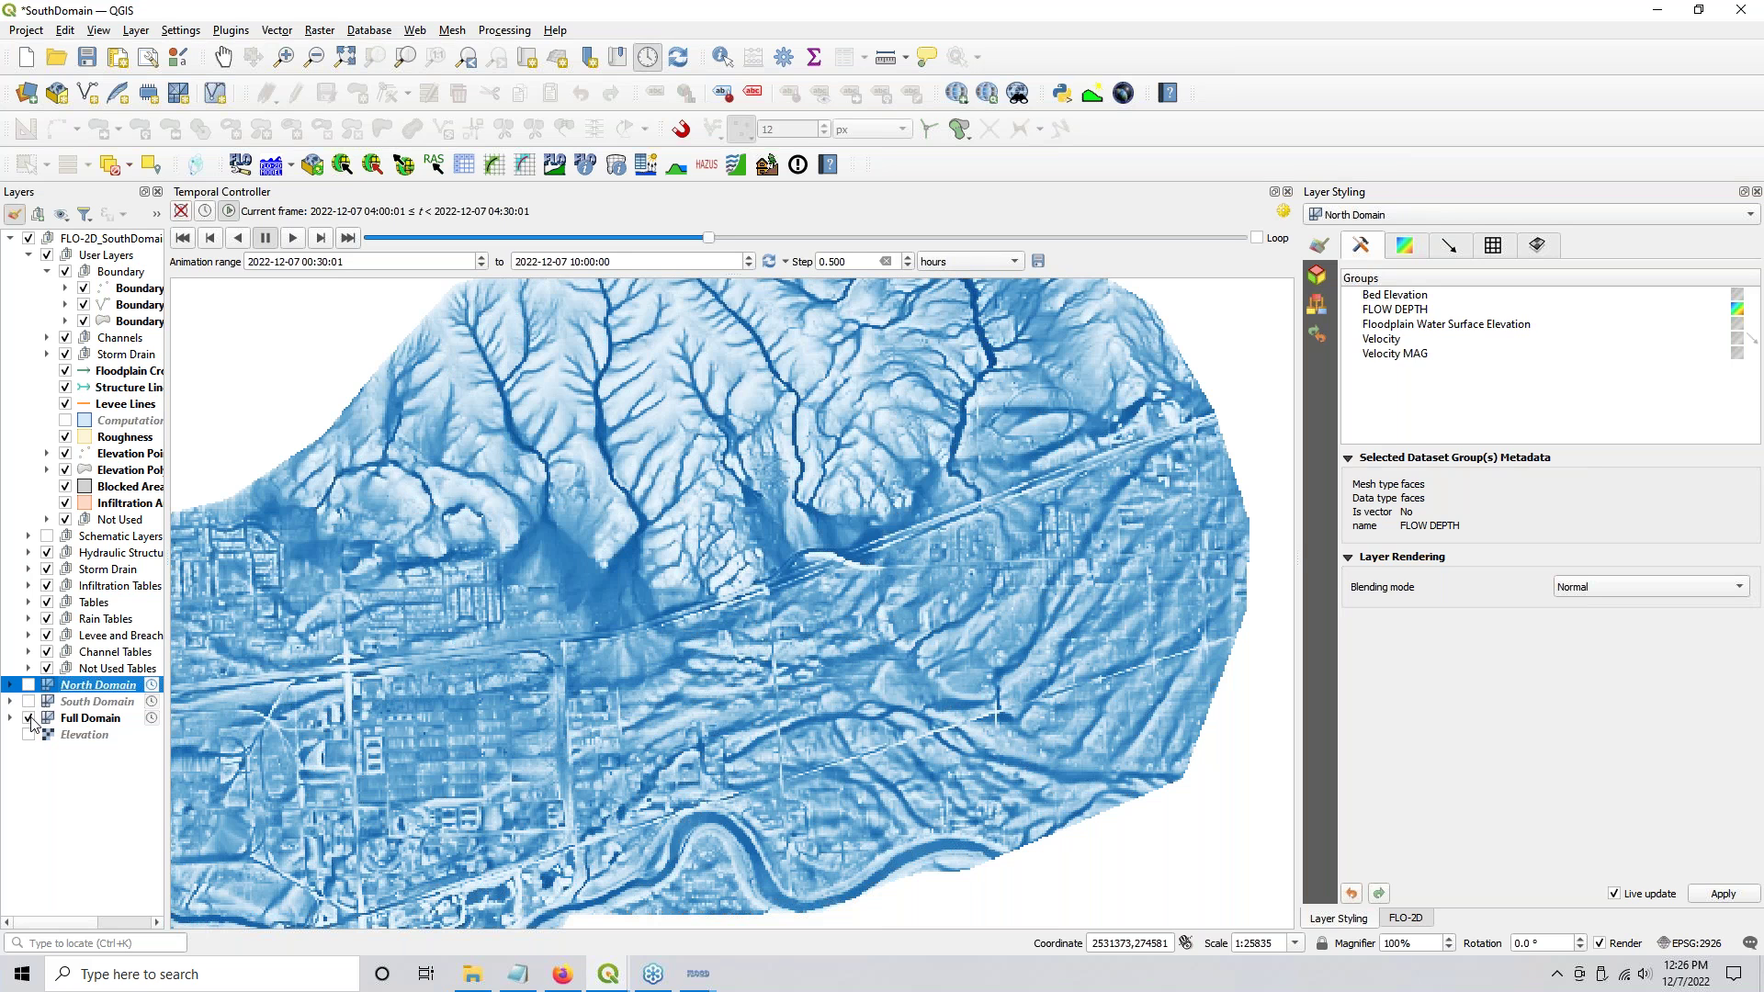
left_click(29, 719)
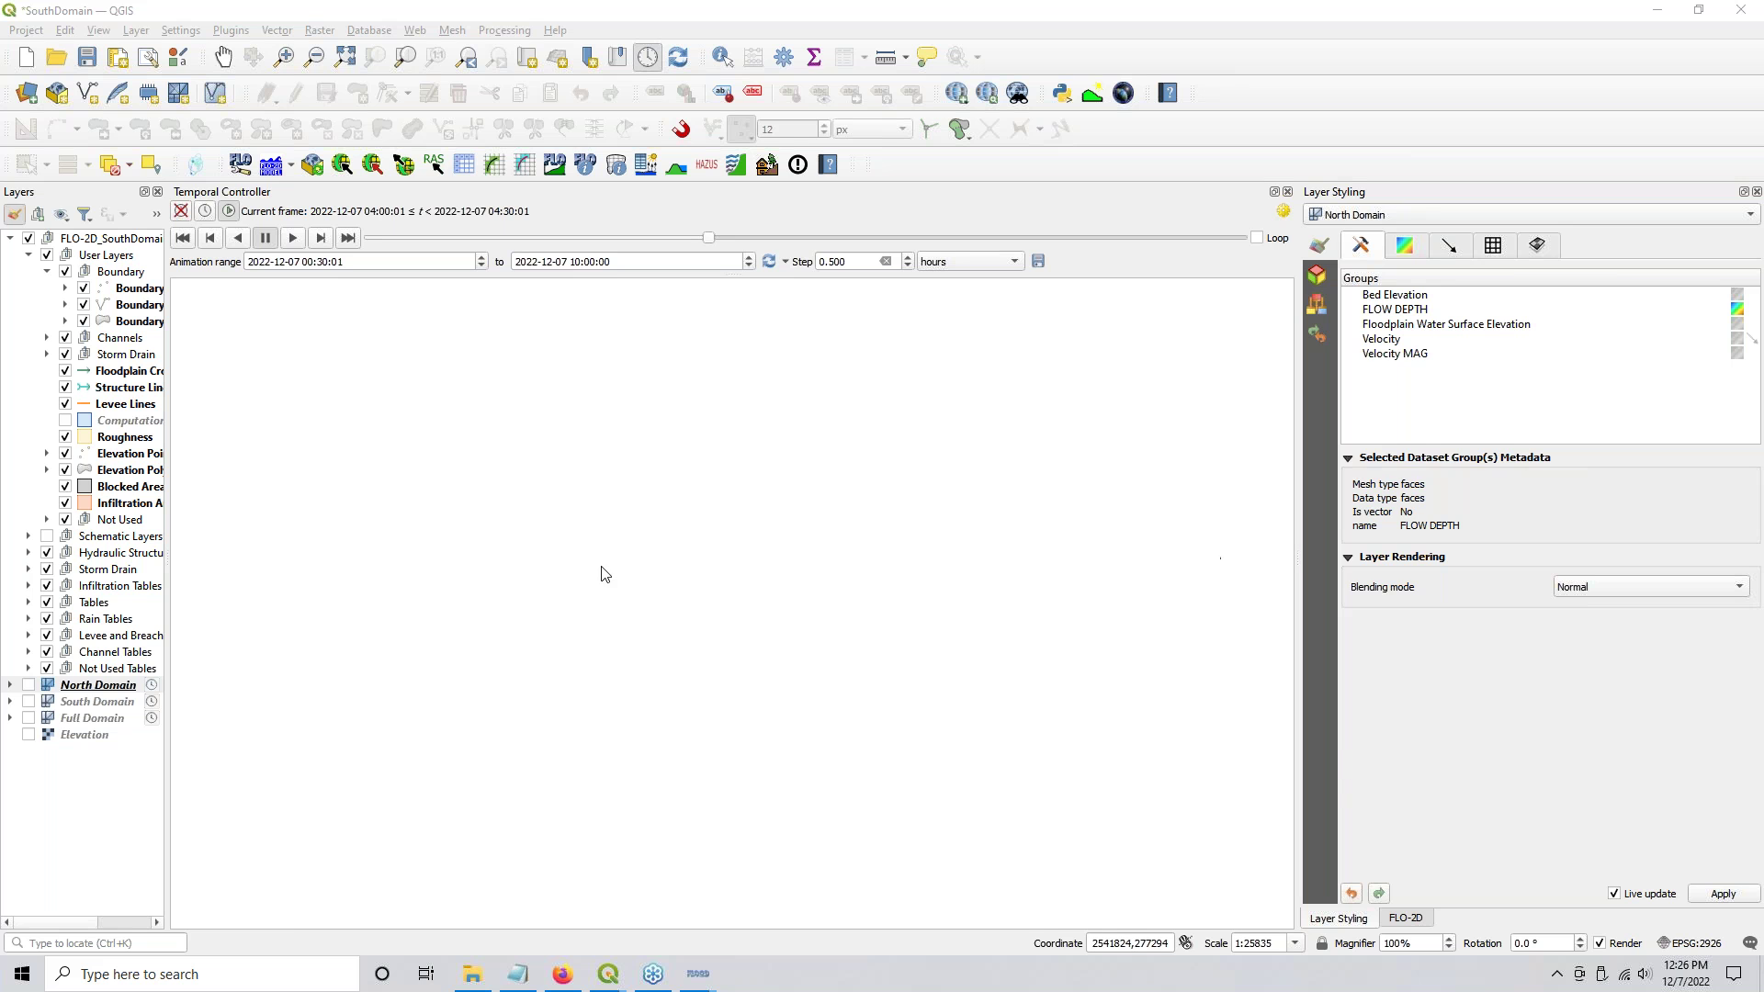
left_click(28, 717)
scroll(647, 582, "down", 1)
left_click_drag(716, 459, 809, 625)
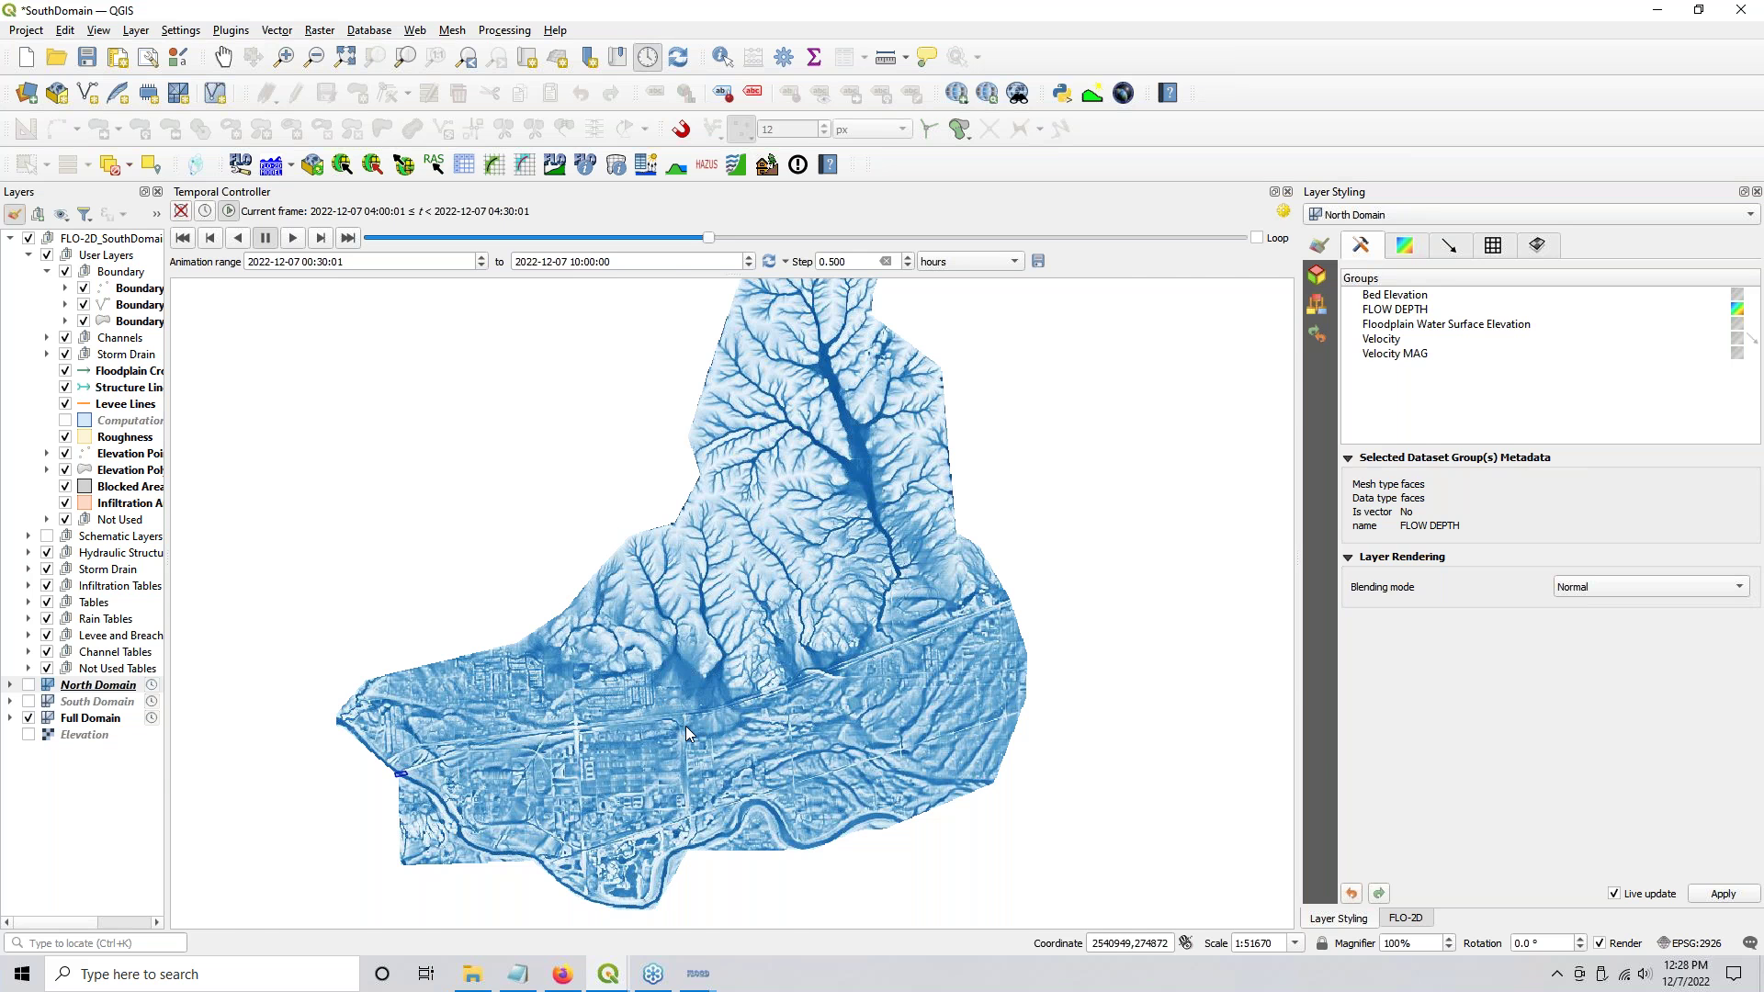
scroll(685, 726, "up", 1)
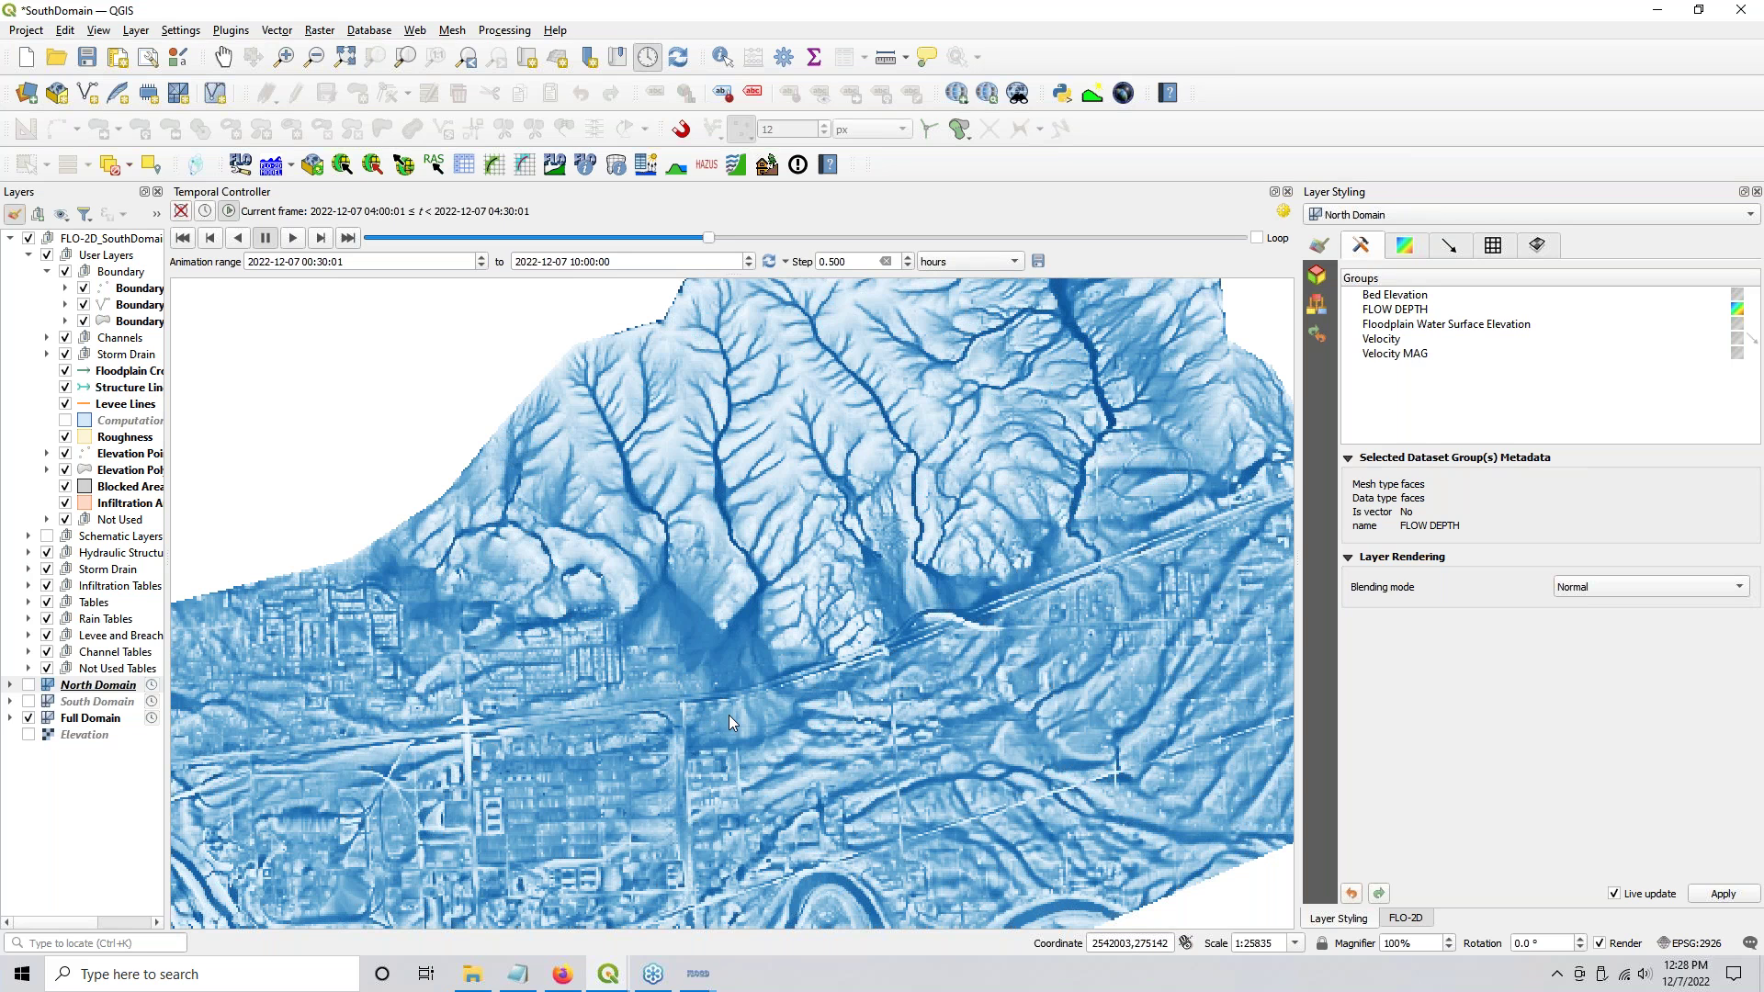
left_click_drag(730, 715, 684, 510)
scroll(691, 536, "up", 1)
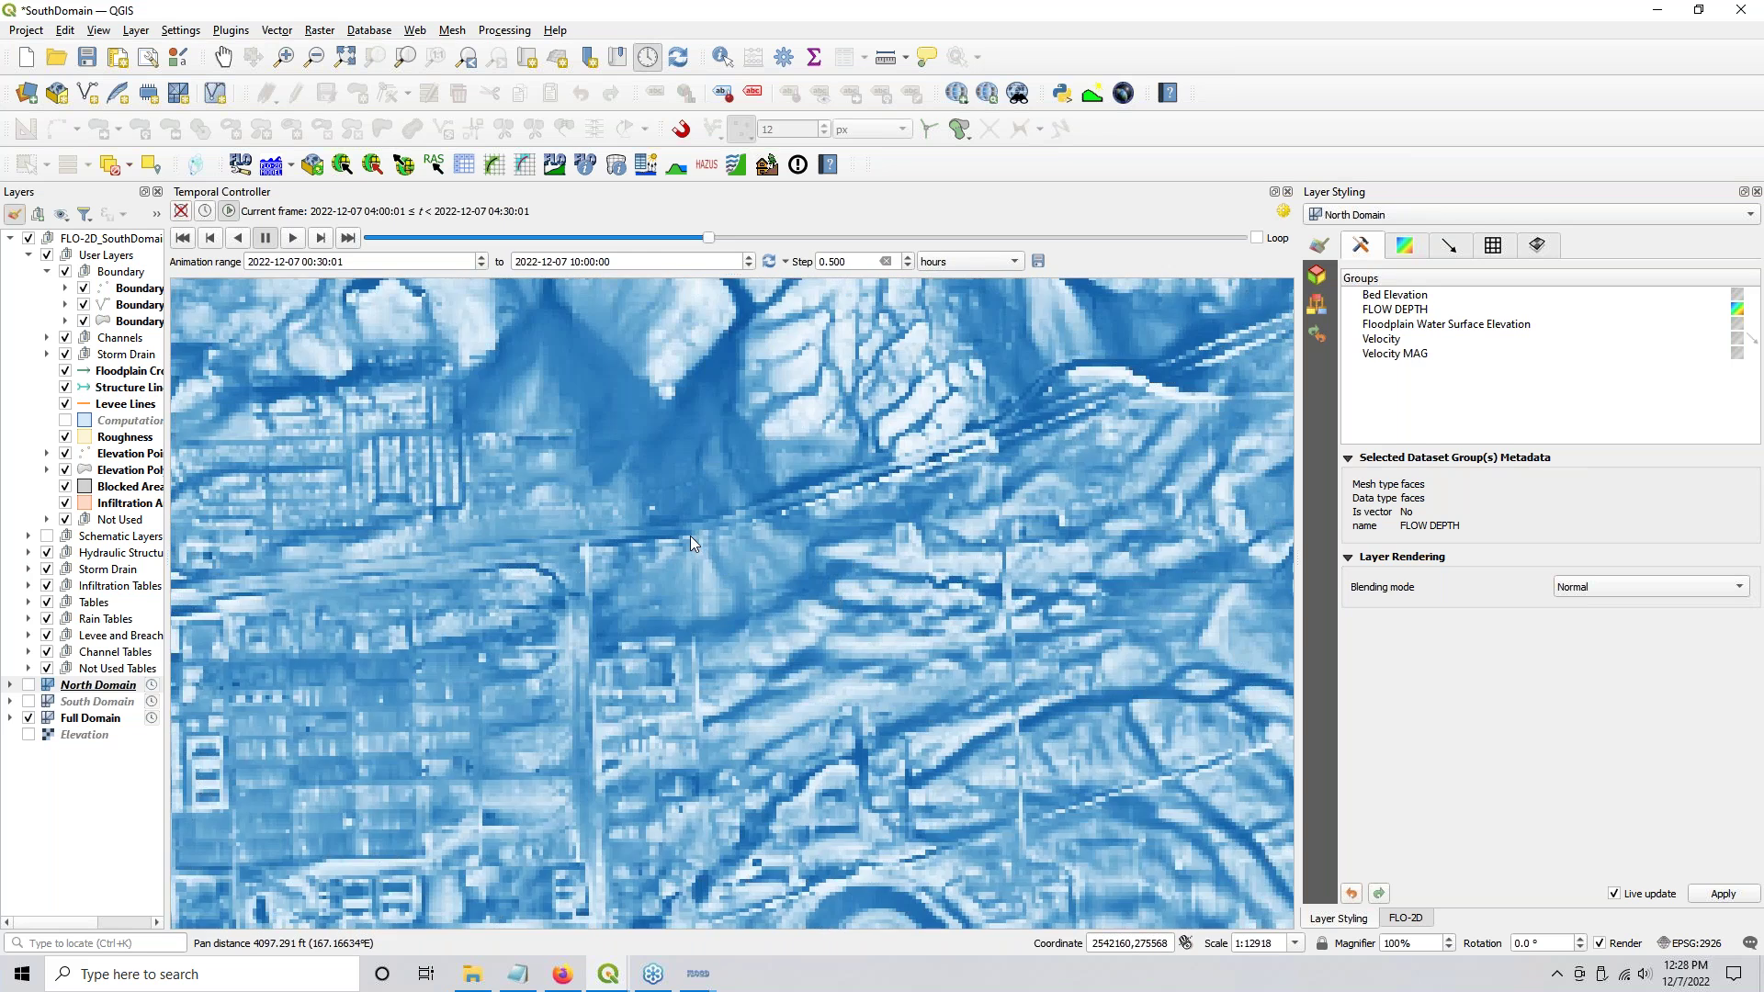
Step: Hide all mesh layers, display the Computational Domain, and inspect the grid cells along its northern edge
left_click(37, 687)
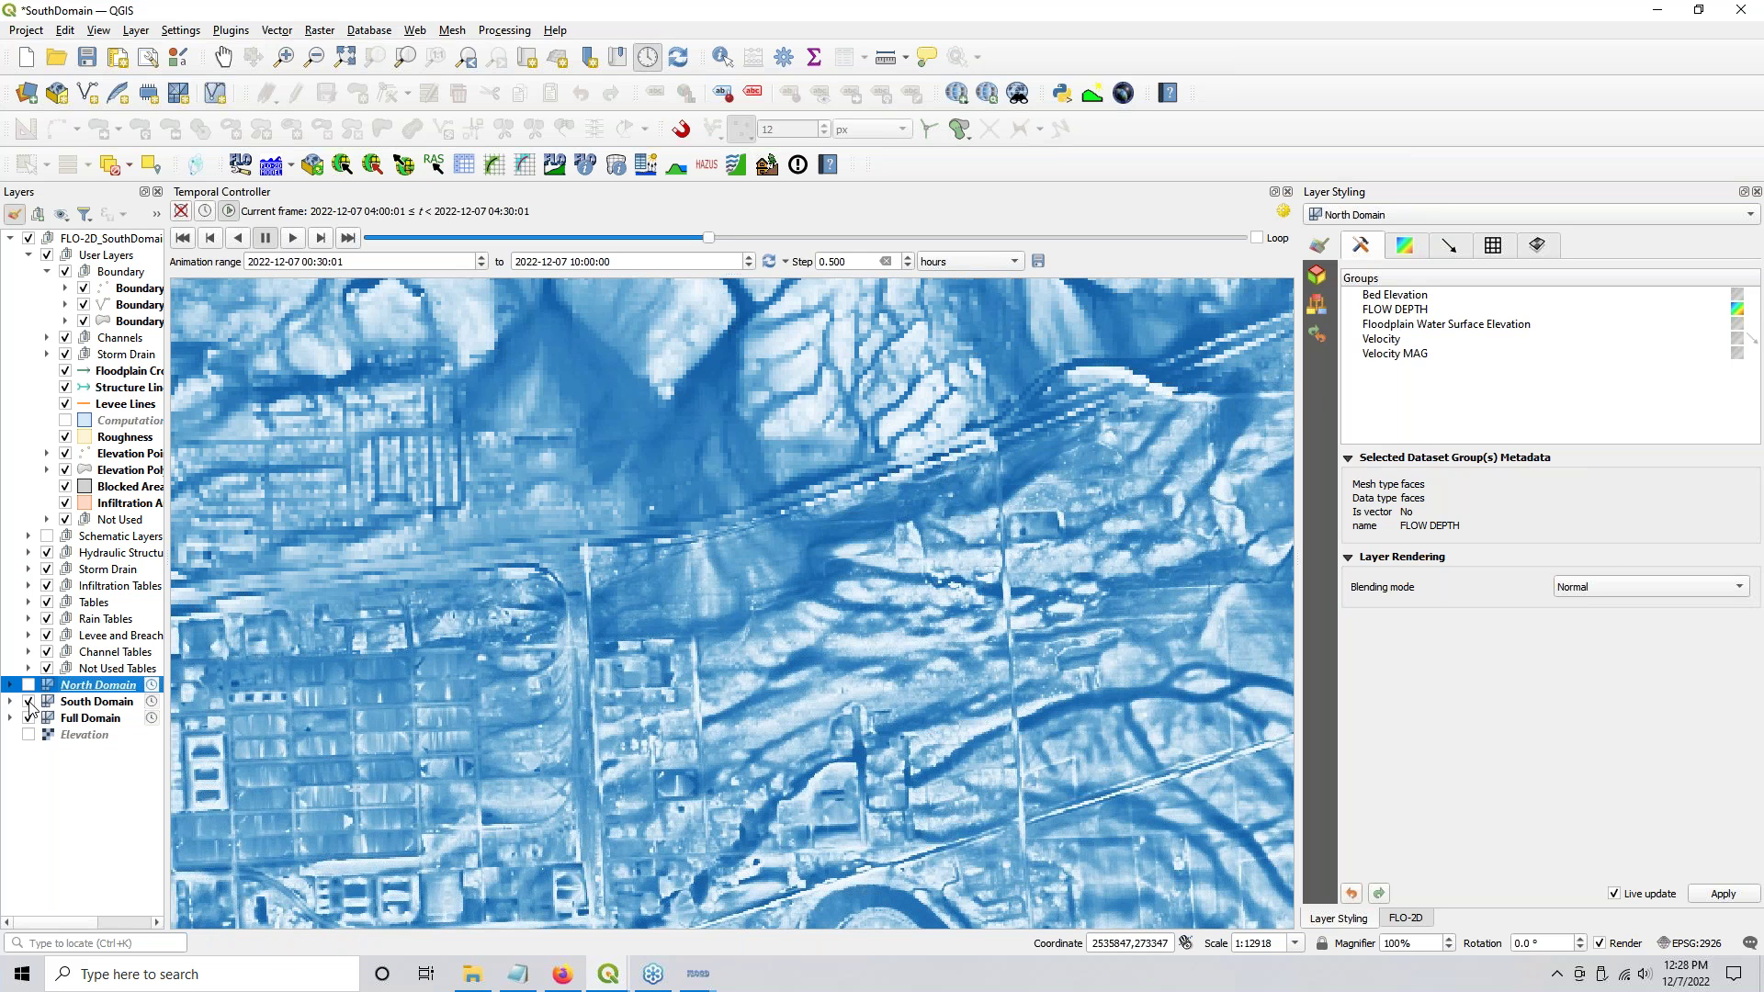
left_click(28, 718)
left_click(65, 421)
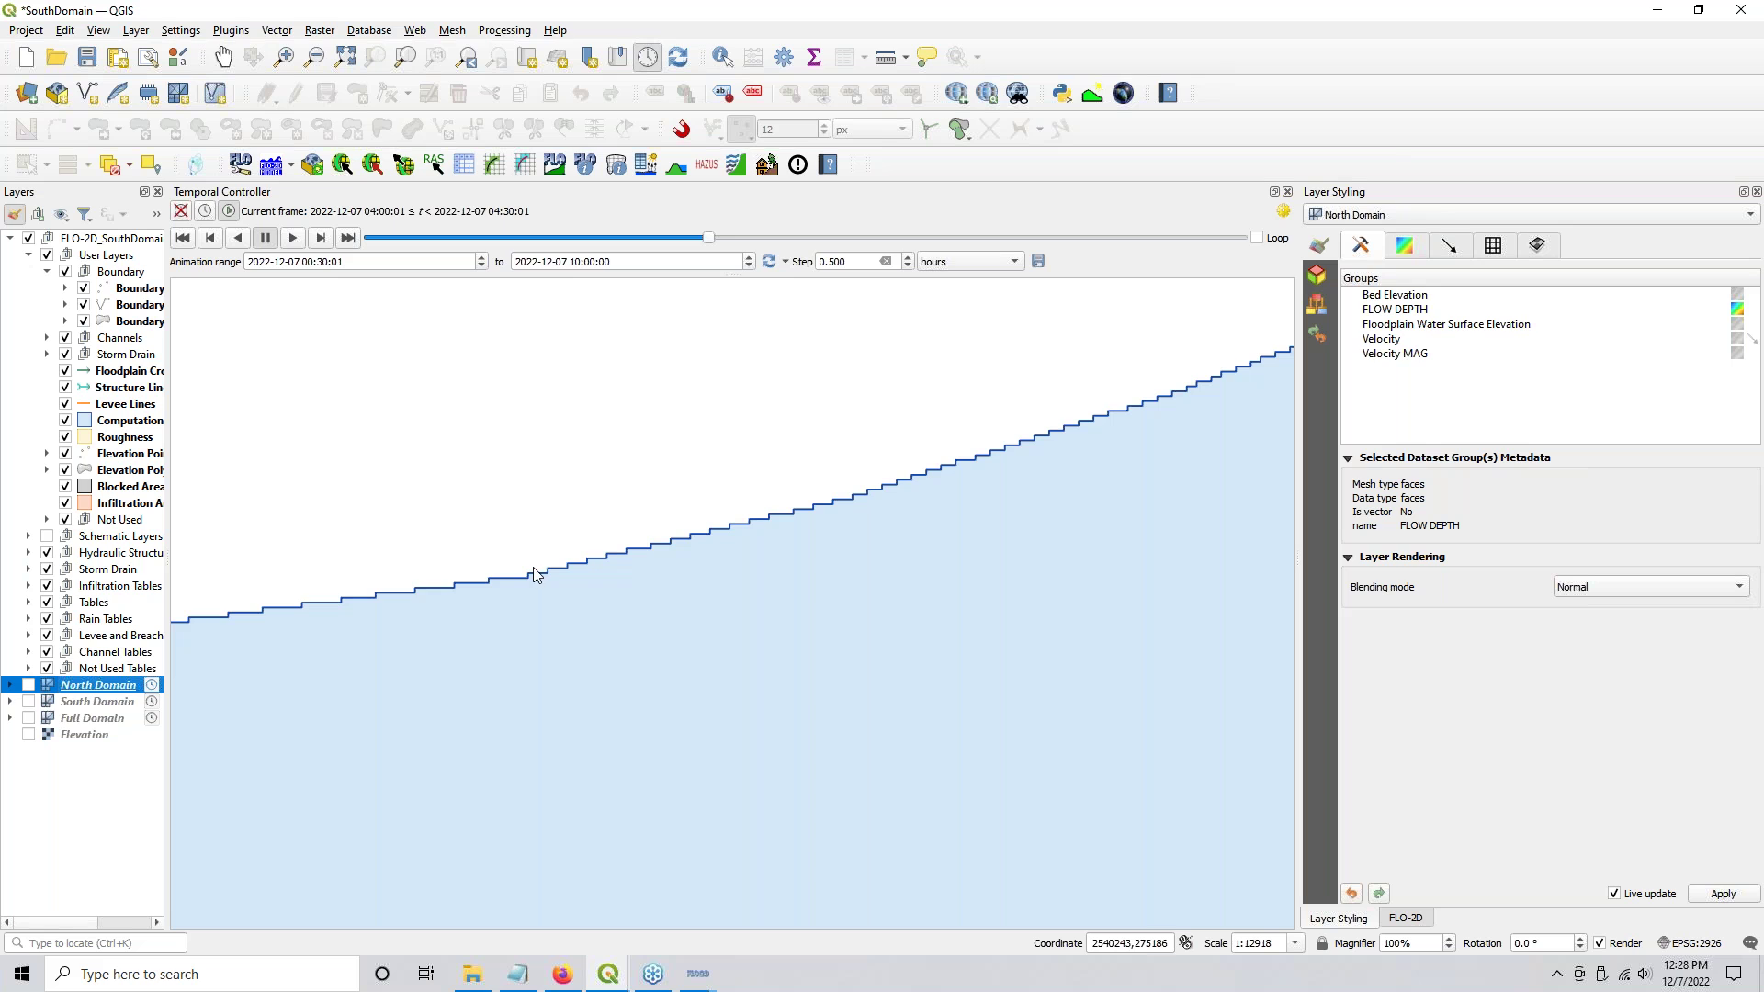
scroll(524, 588, "up", 1)
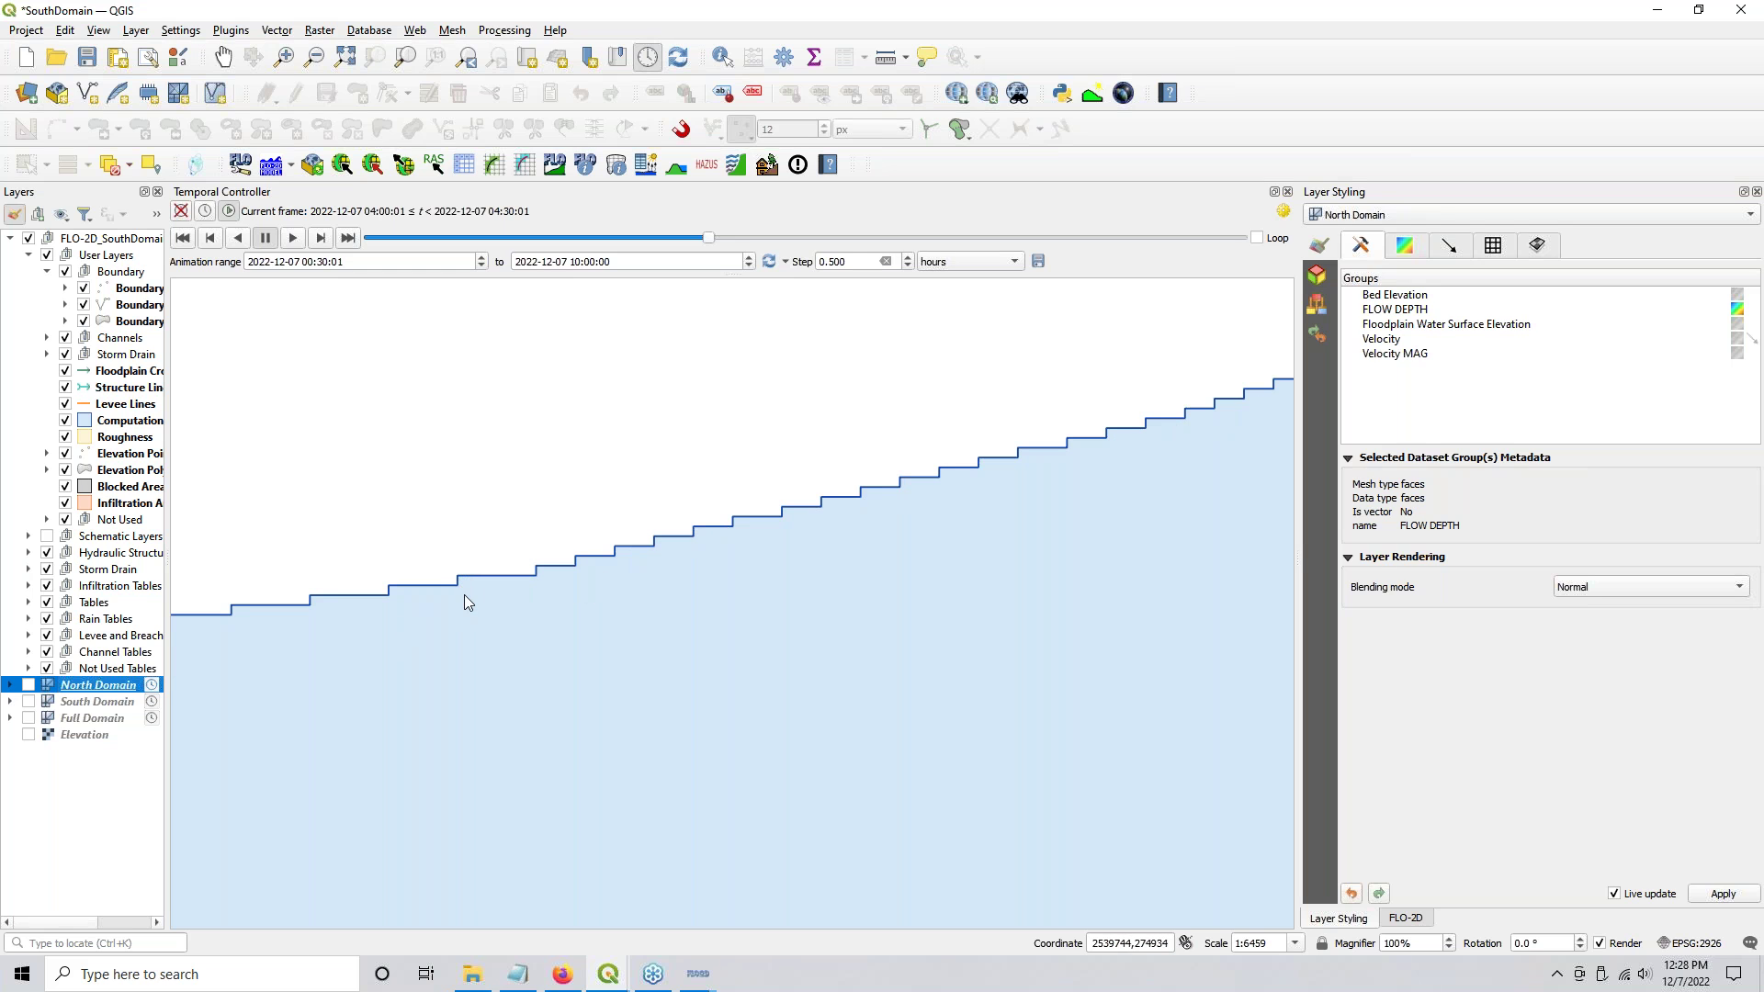
left_click(635, 549)
scroll(887, 667, "down", 3)
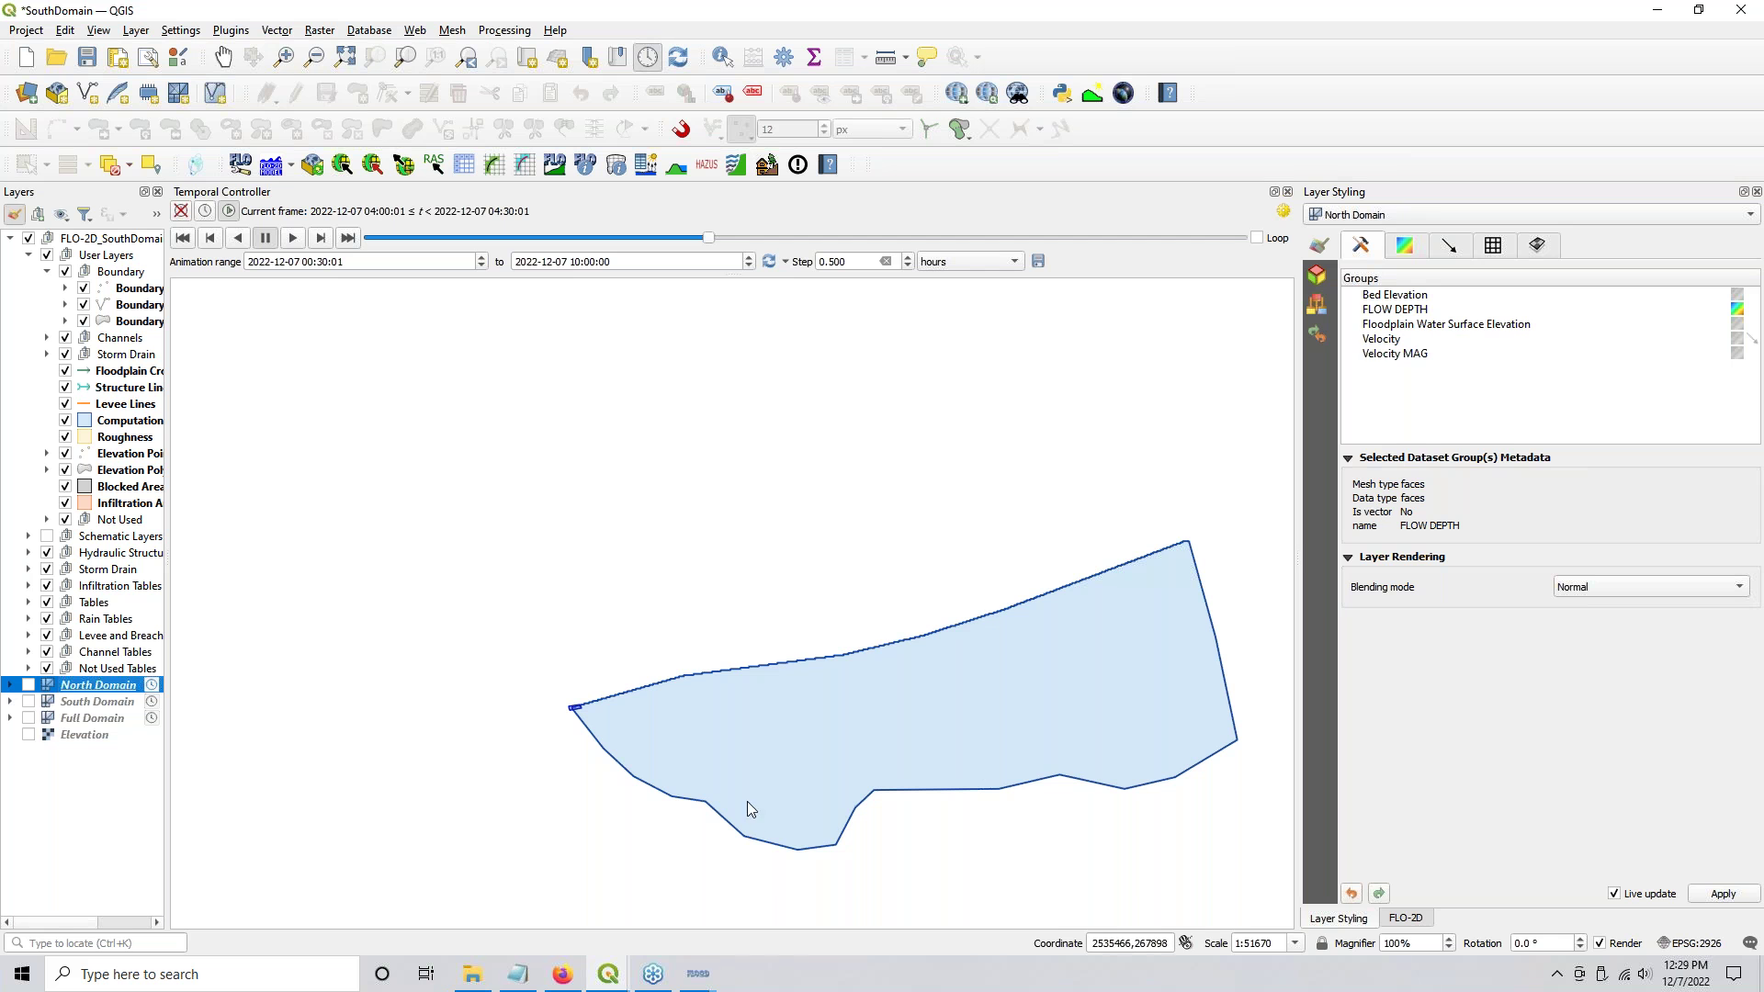
Step: Switch to the NorthDomain project and examine the outflow boundary along the computational domain's southern edge
mouse_move(595, 983)
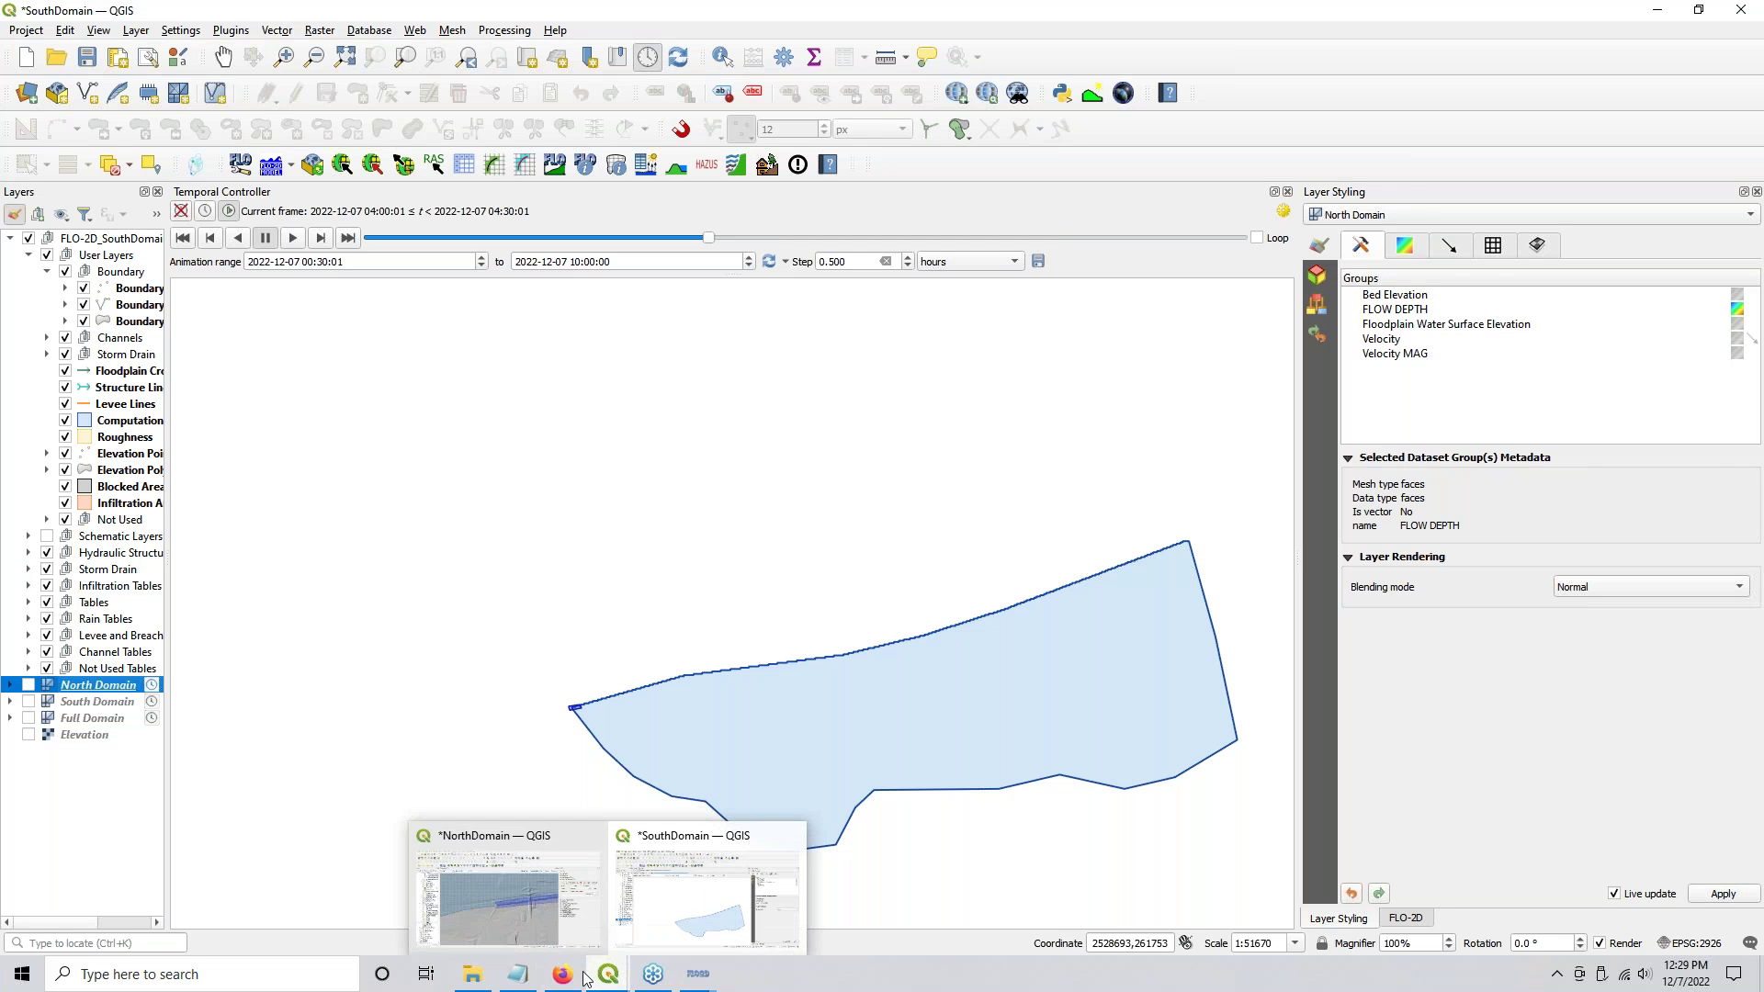
left_click(514, 911)
scroll(749, 584, "down", 3)
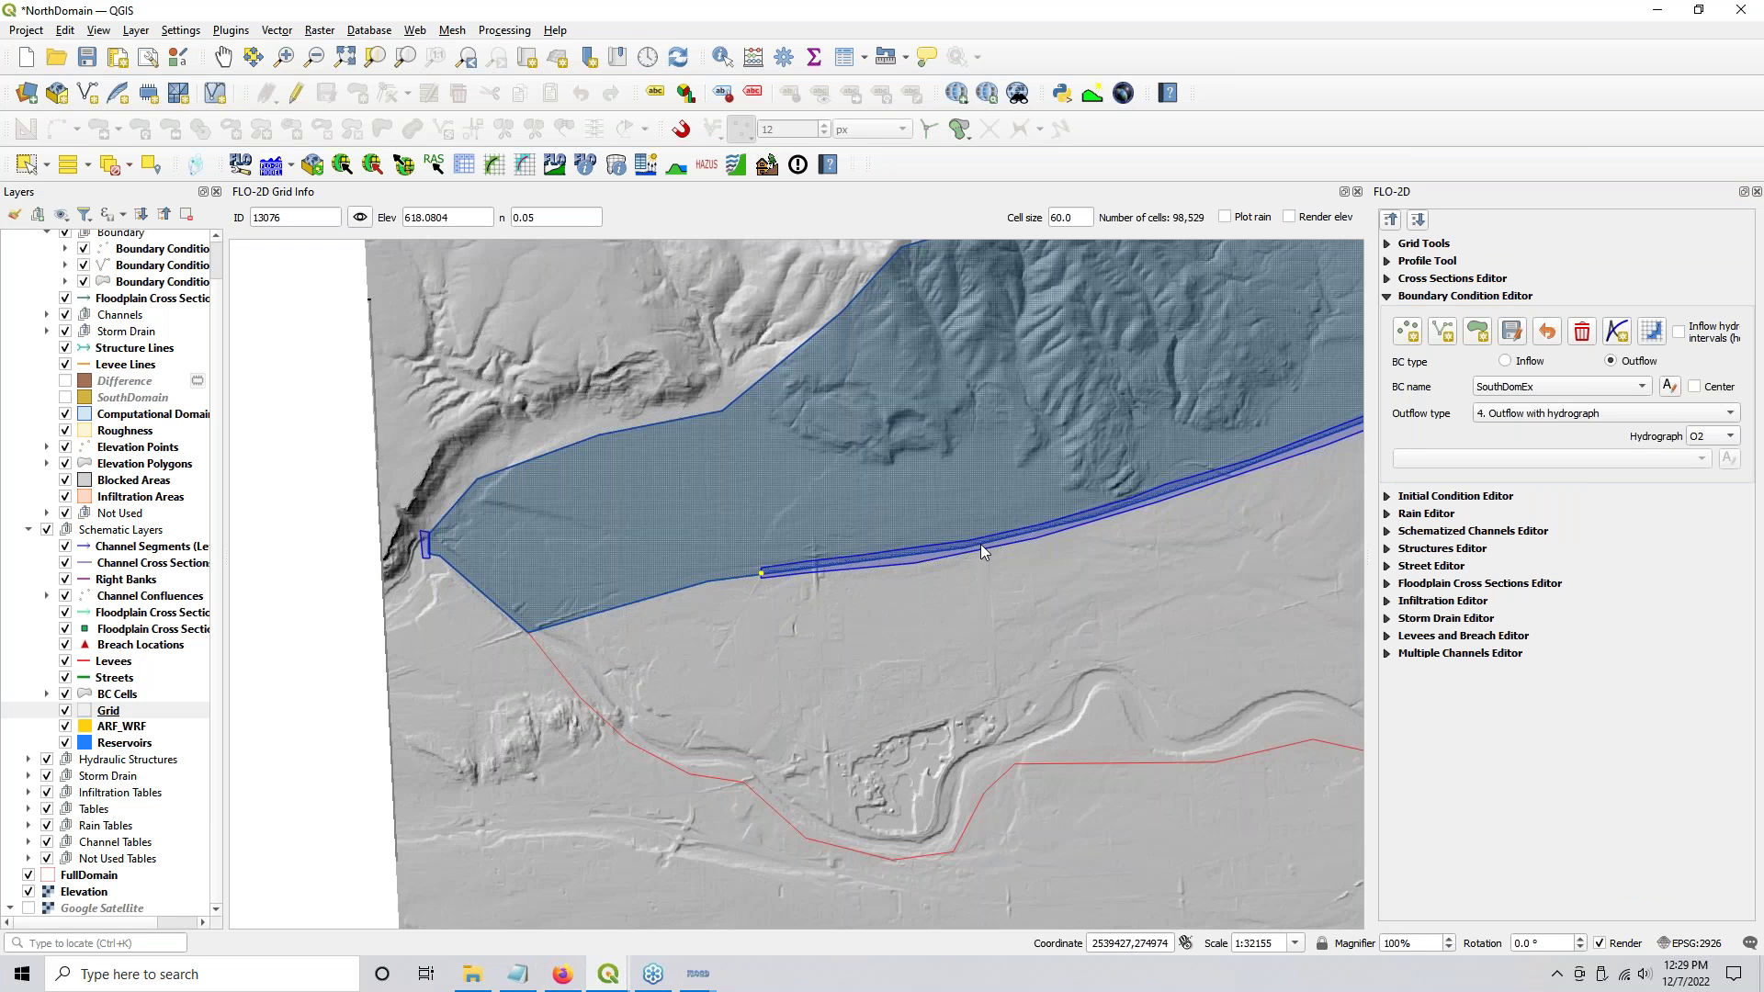
left_click_drag(1176, 496, 804, 602)
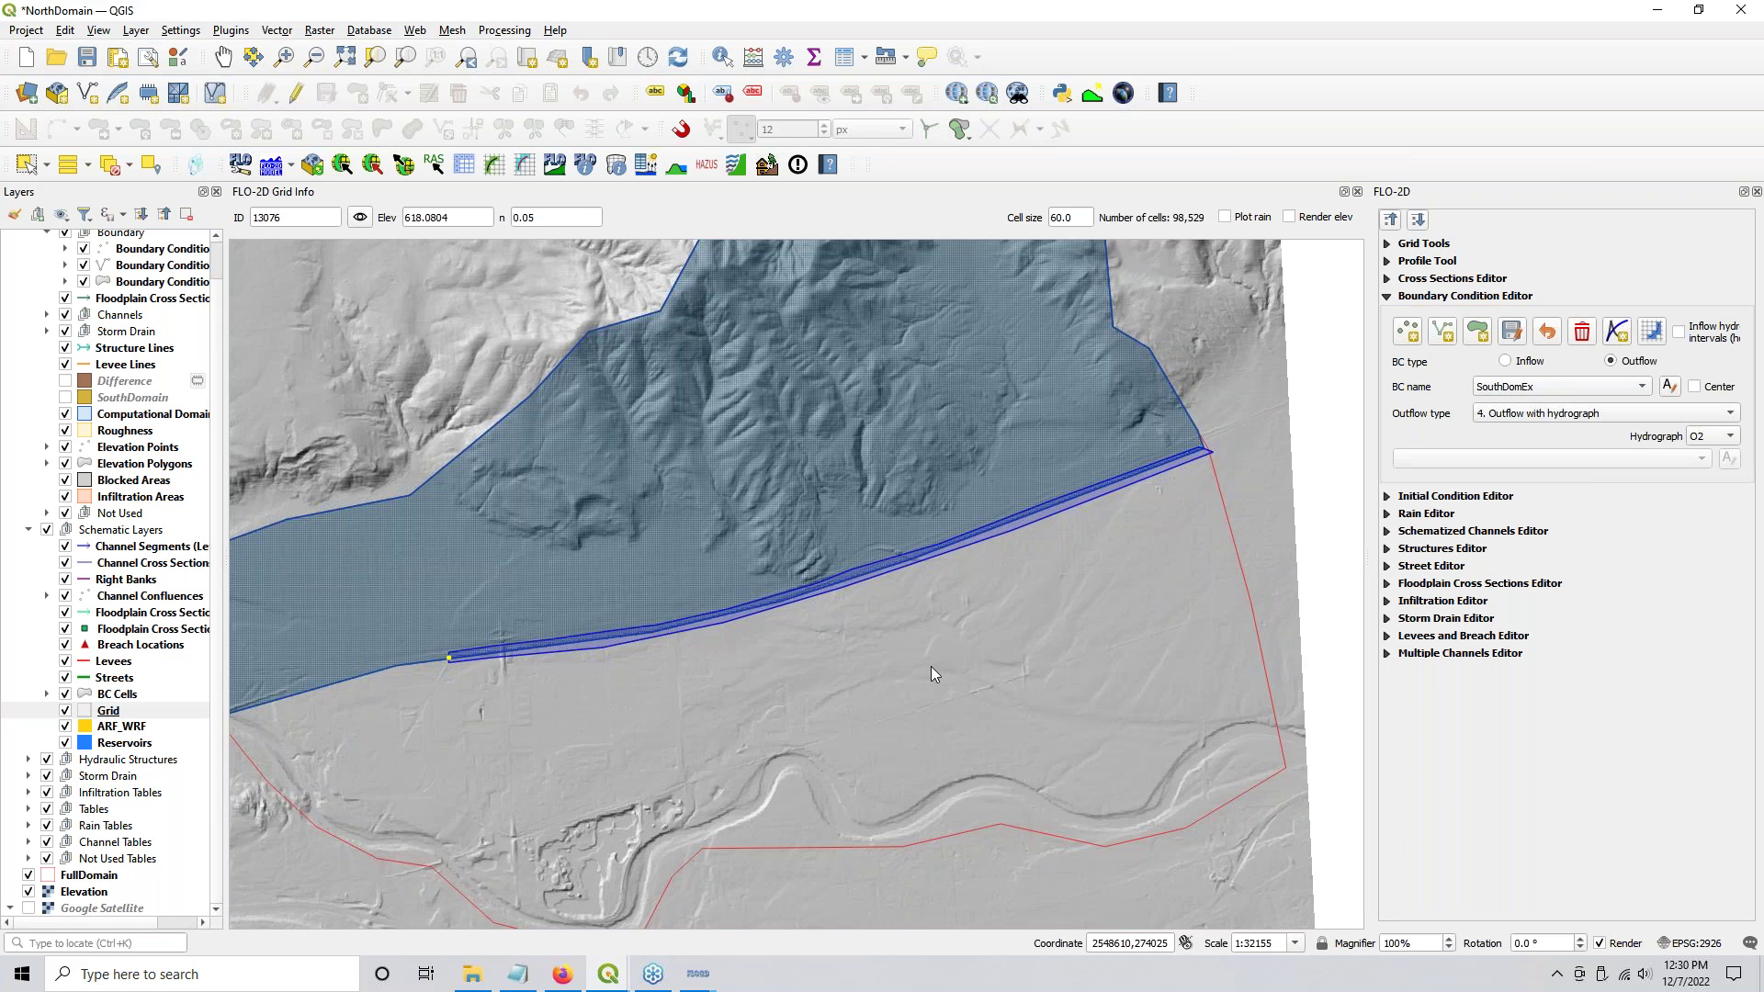
scroll(929, 665, "down", 1)
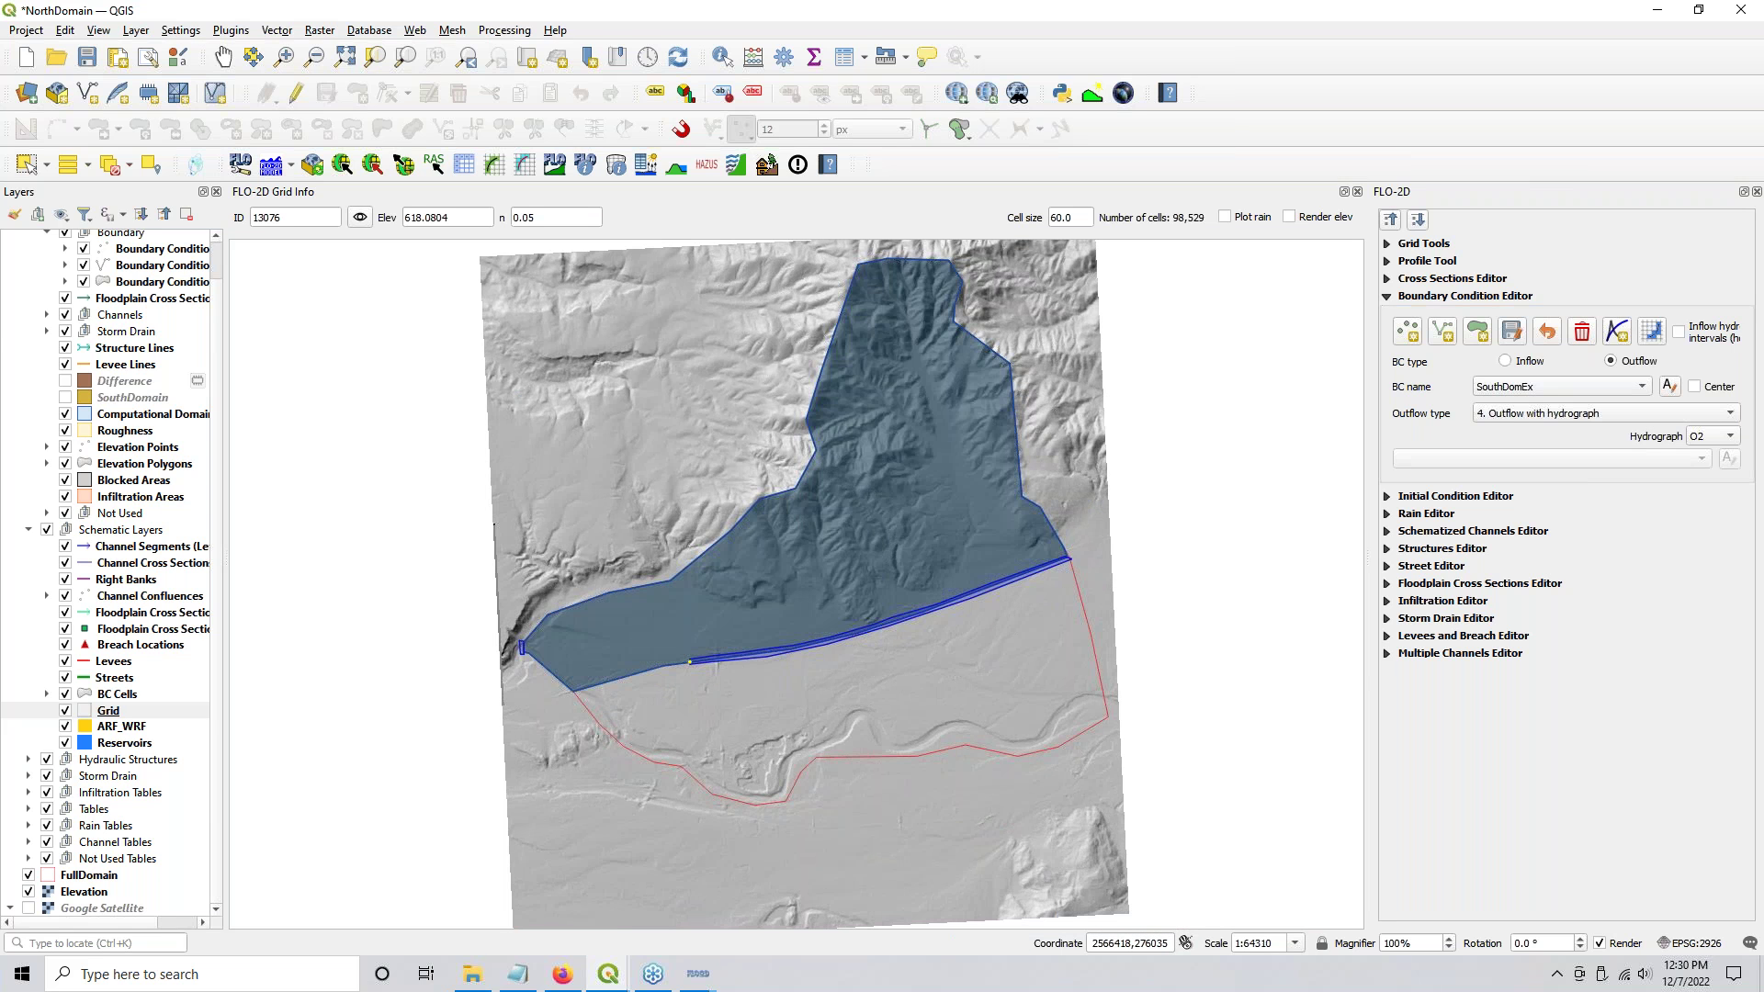
Step: Examine the individual boundary condition cells inside the outflow polygon on the north domain's southern edge
key("alt+Tab")
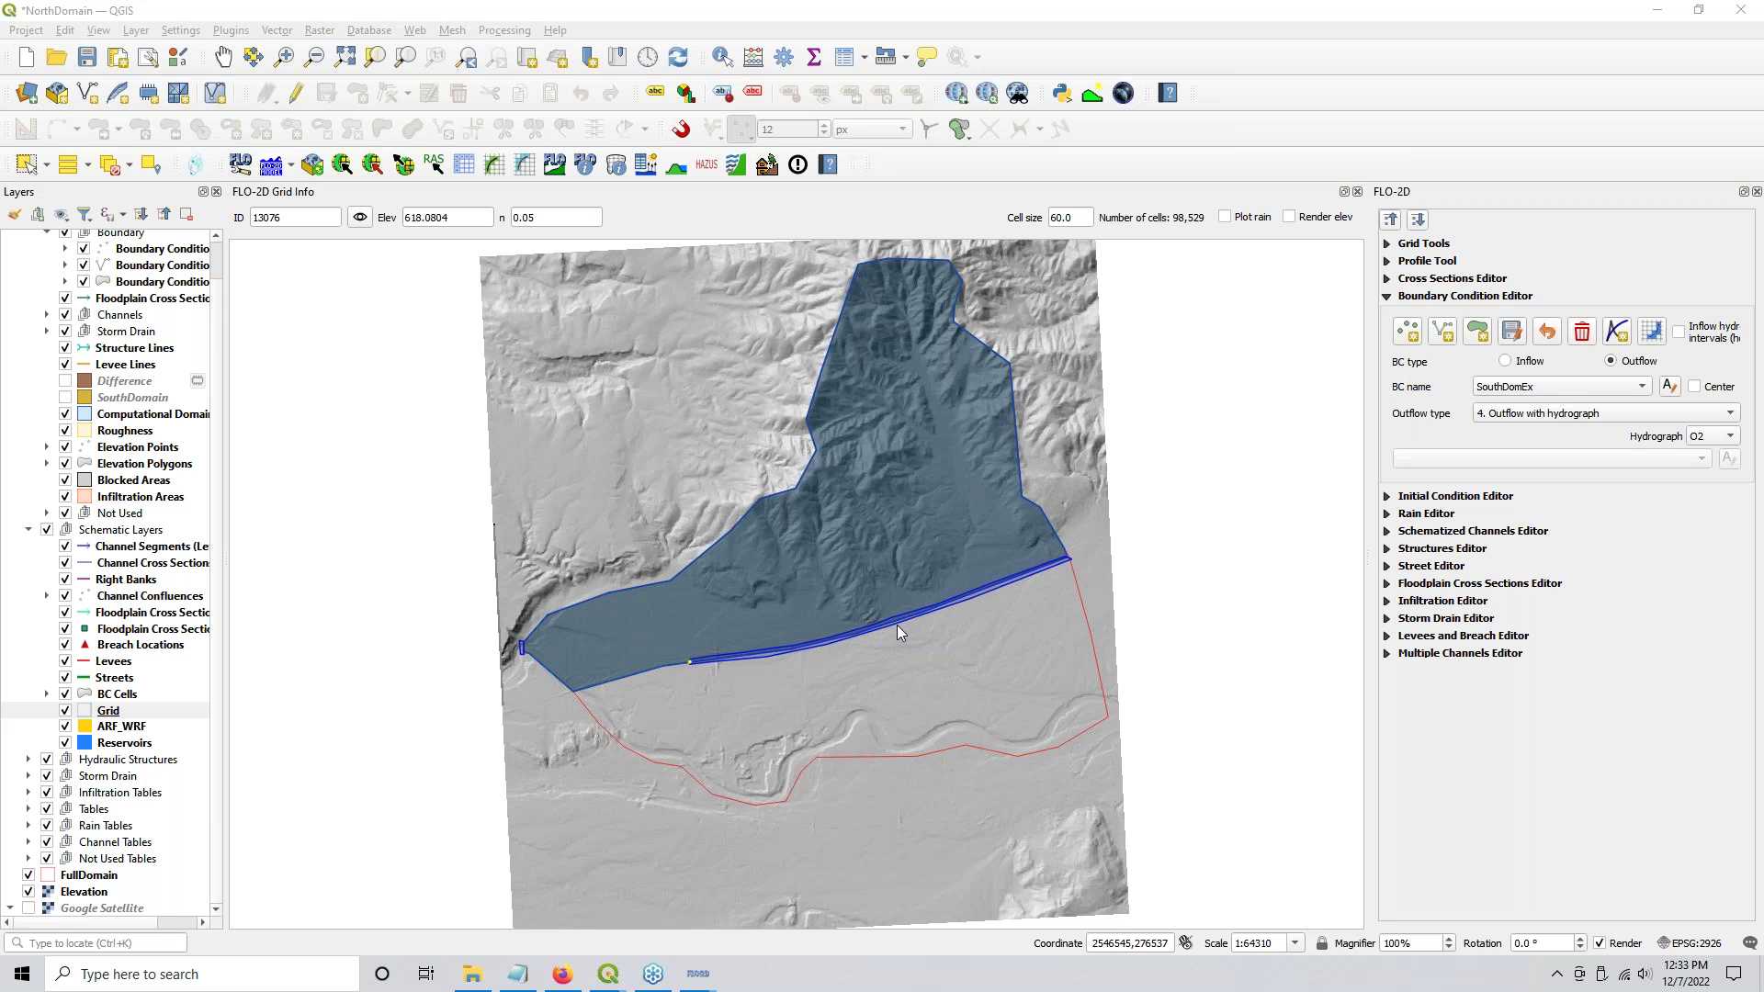
scroll(823, 632, "up", 3)
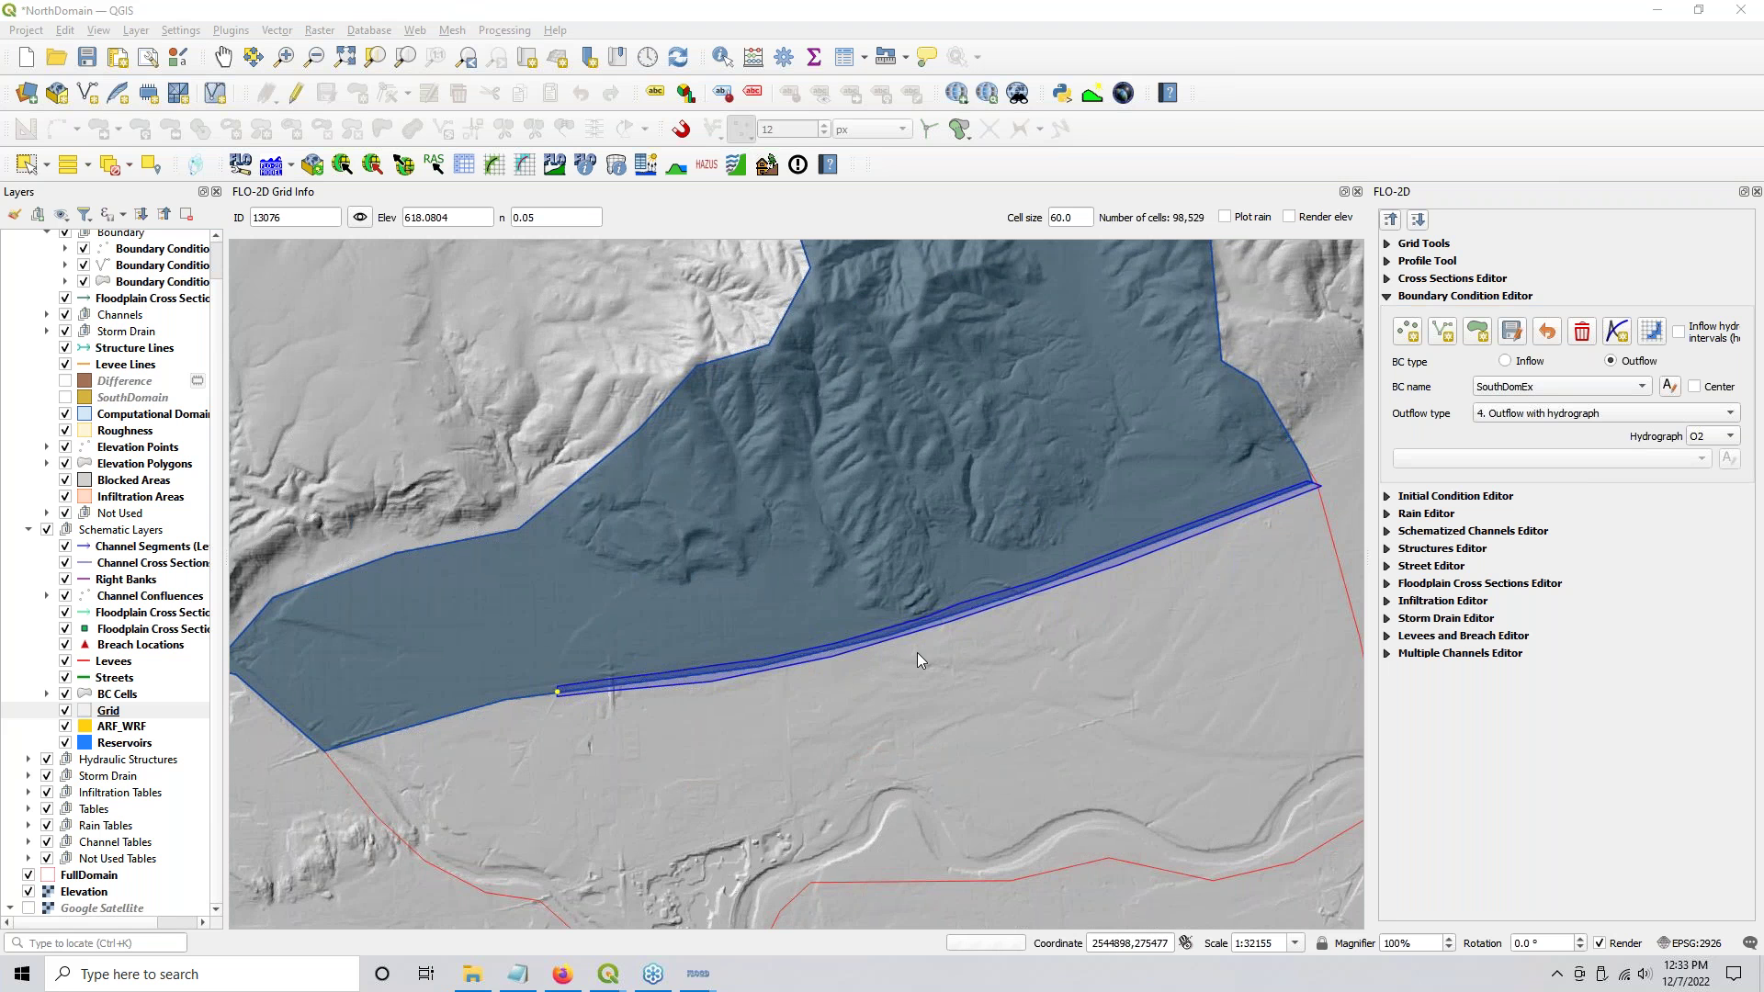
scroll(922, 584, "up", 1)
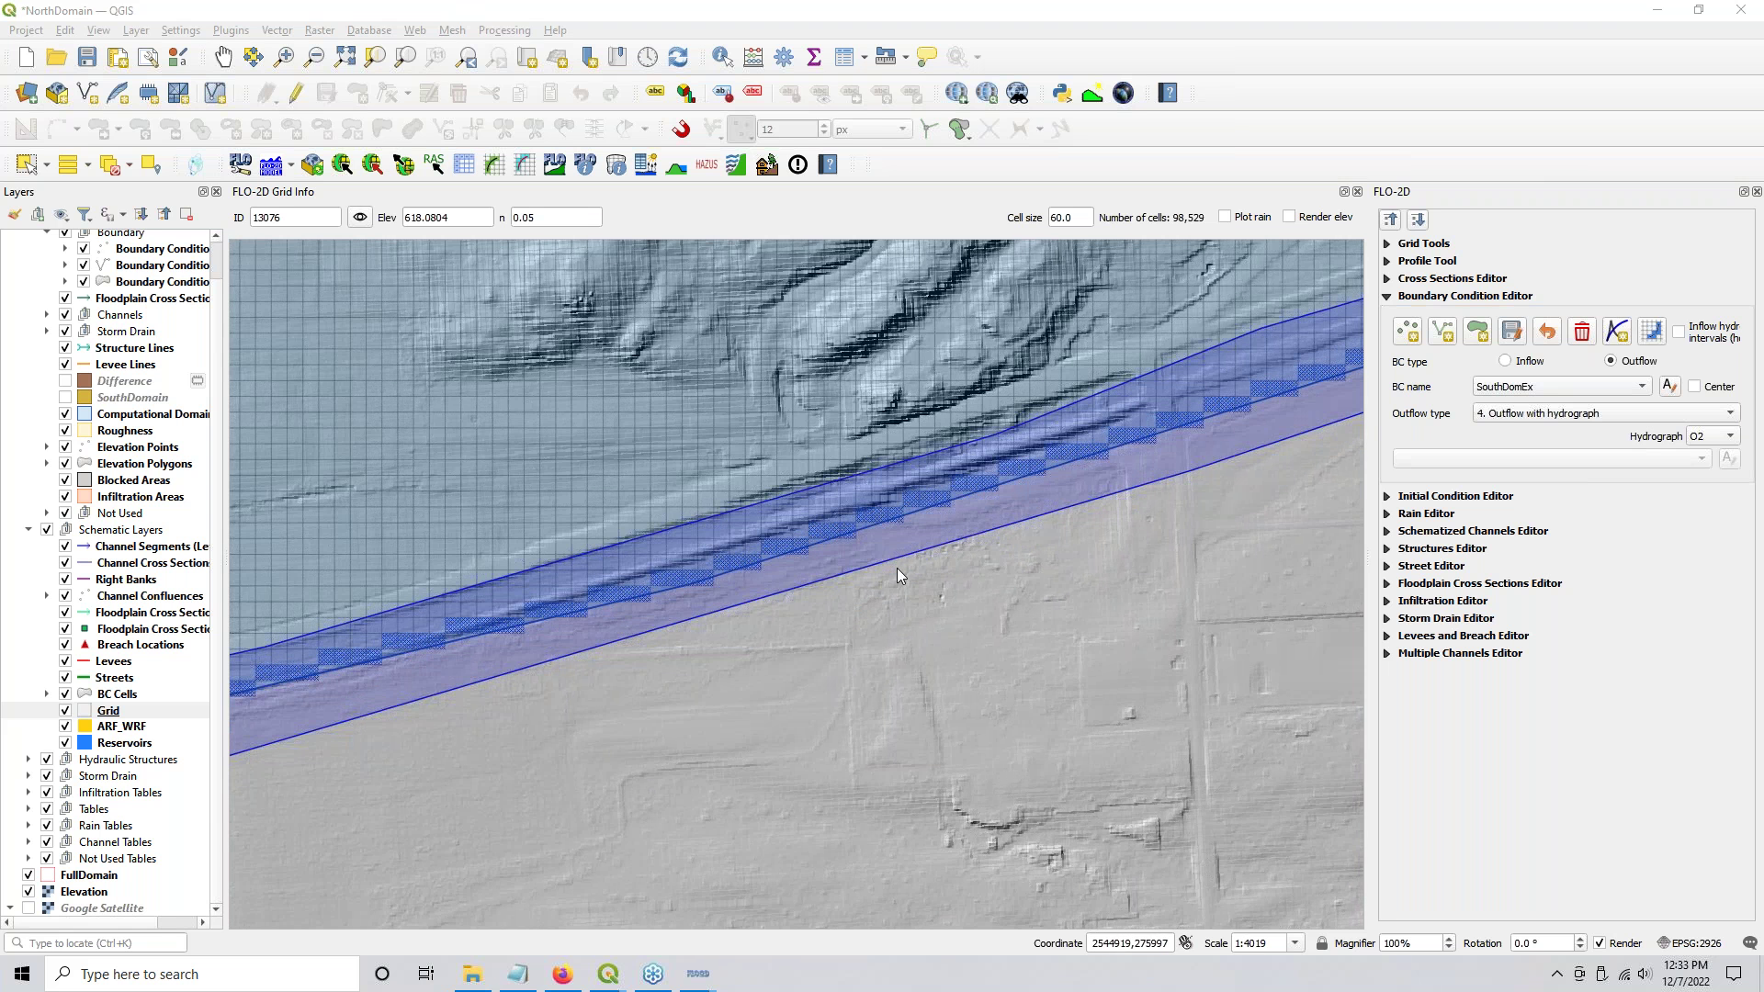
left_click(814, 531)
scroll(801, 525, "up", 2)
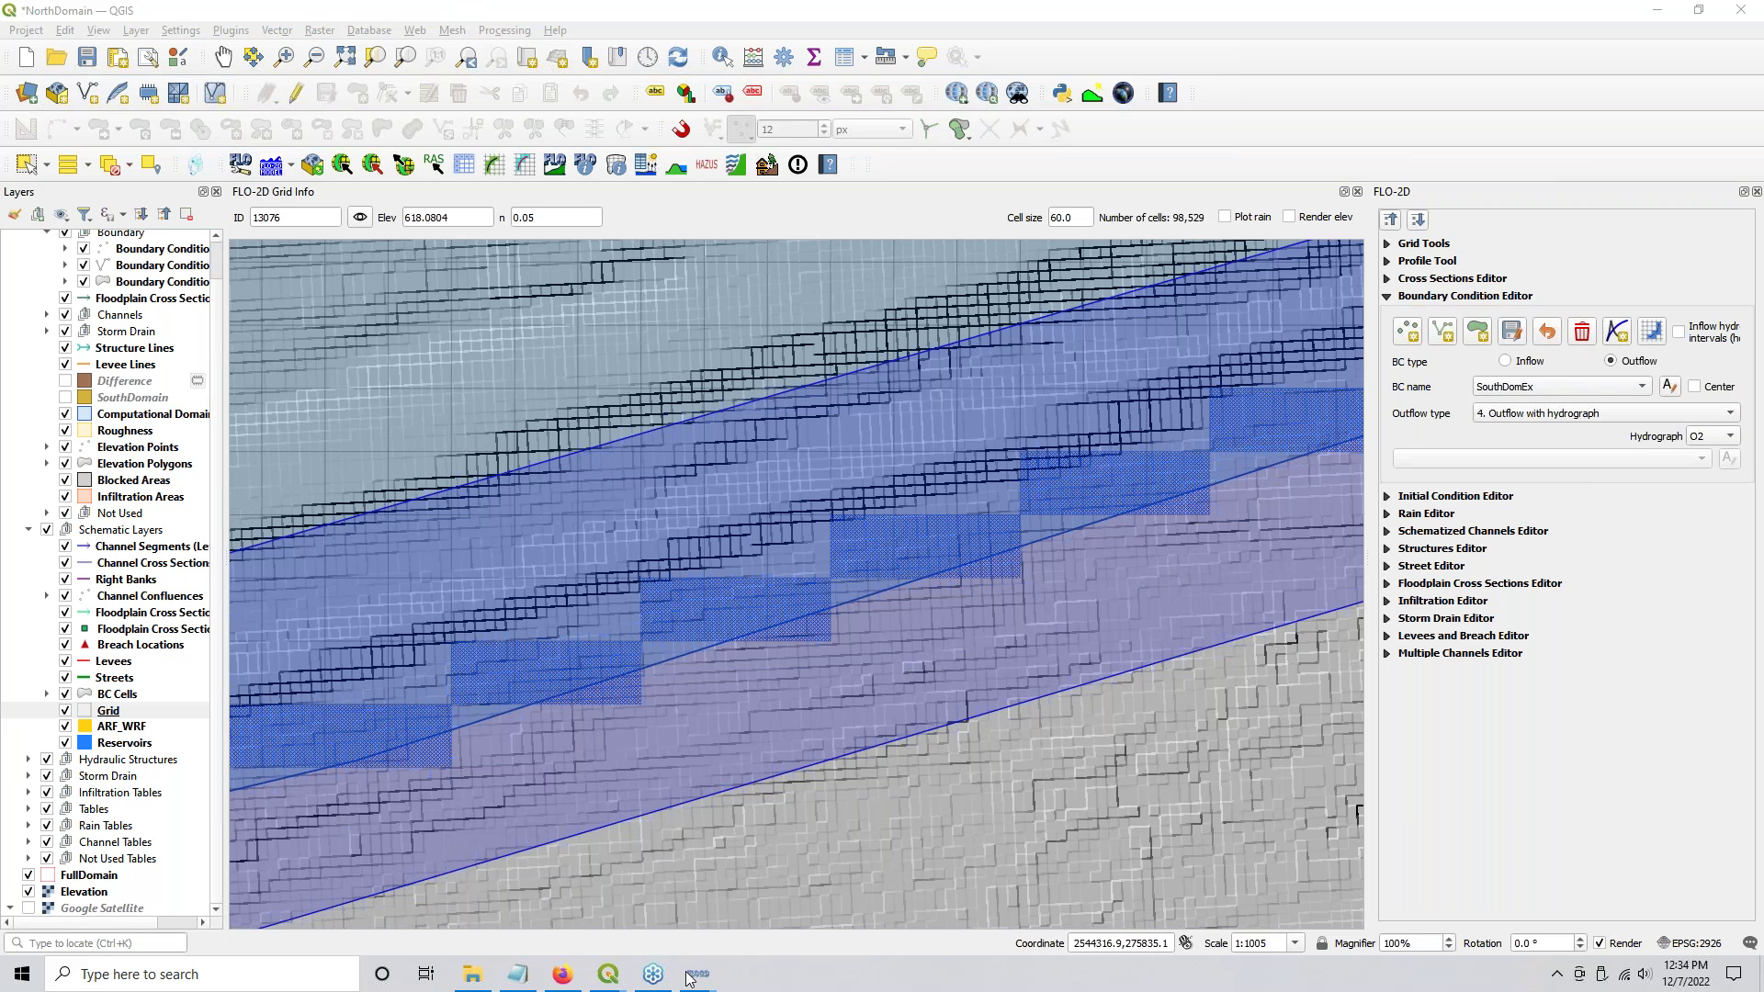
Step: Return to the SouthDomain project and display the Full Domain mesh together with the Computational Domain
mouse_move(613, 983)
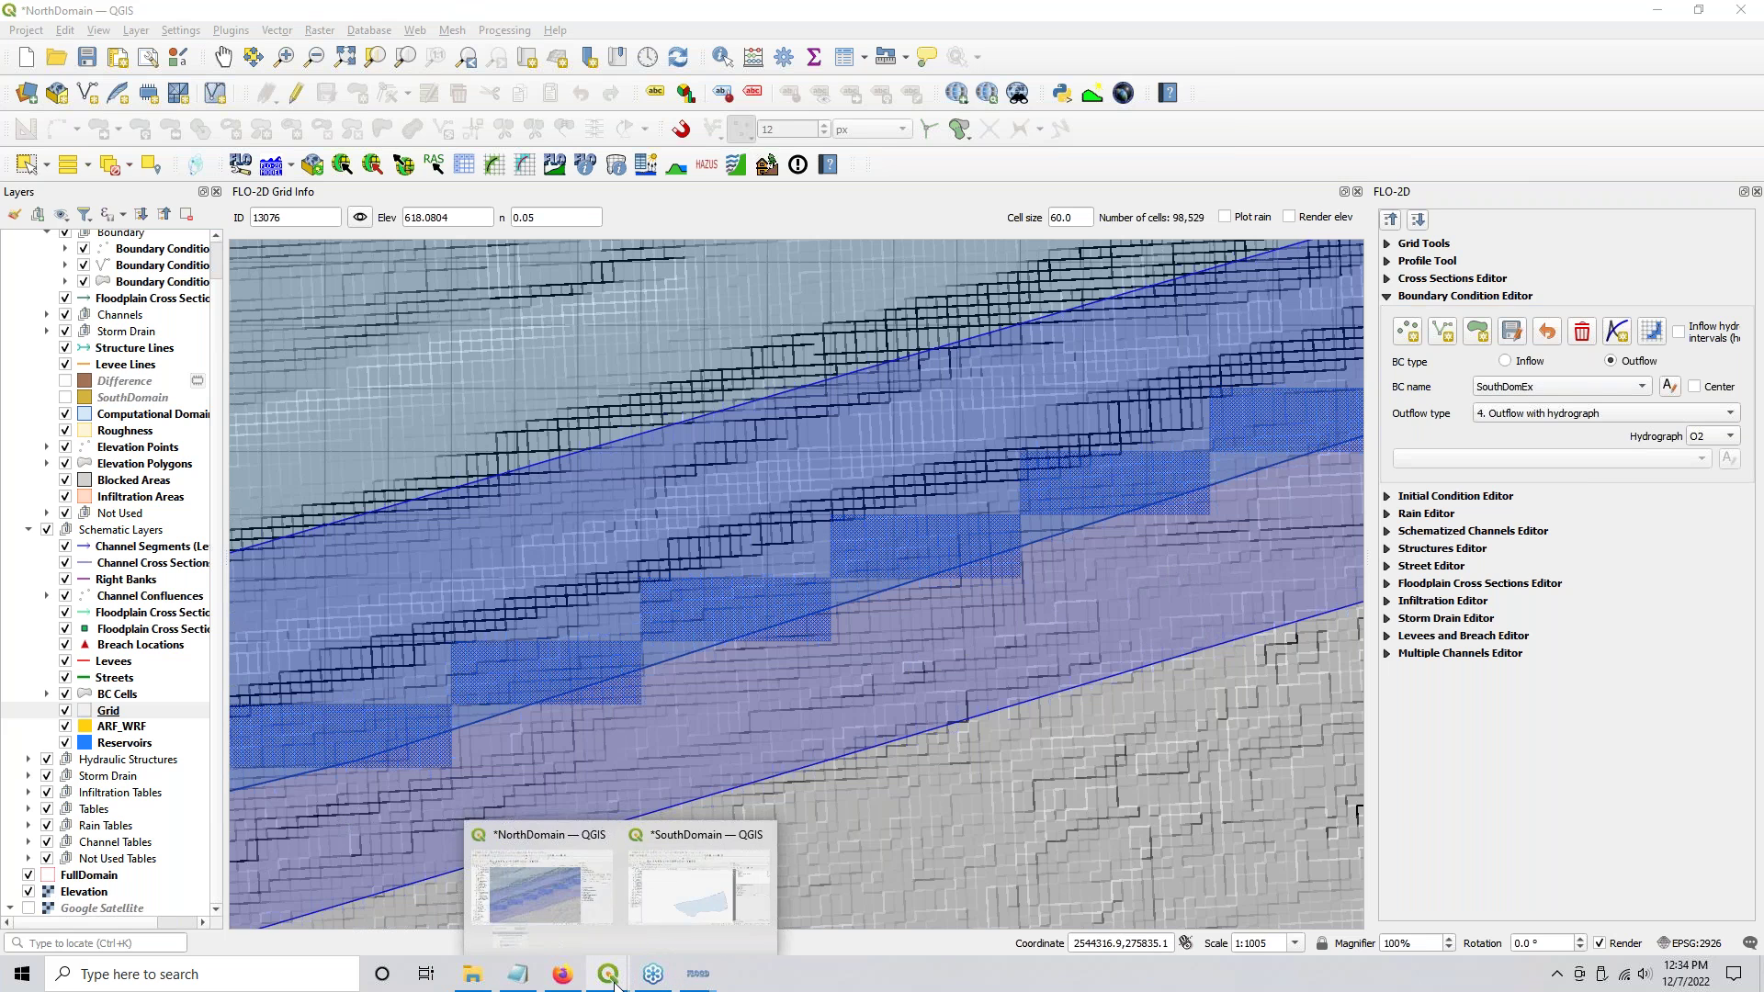
left_click(698, 863)
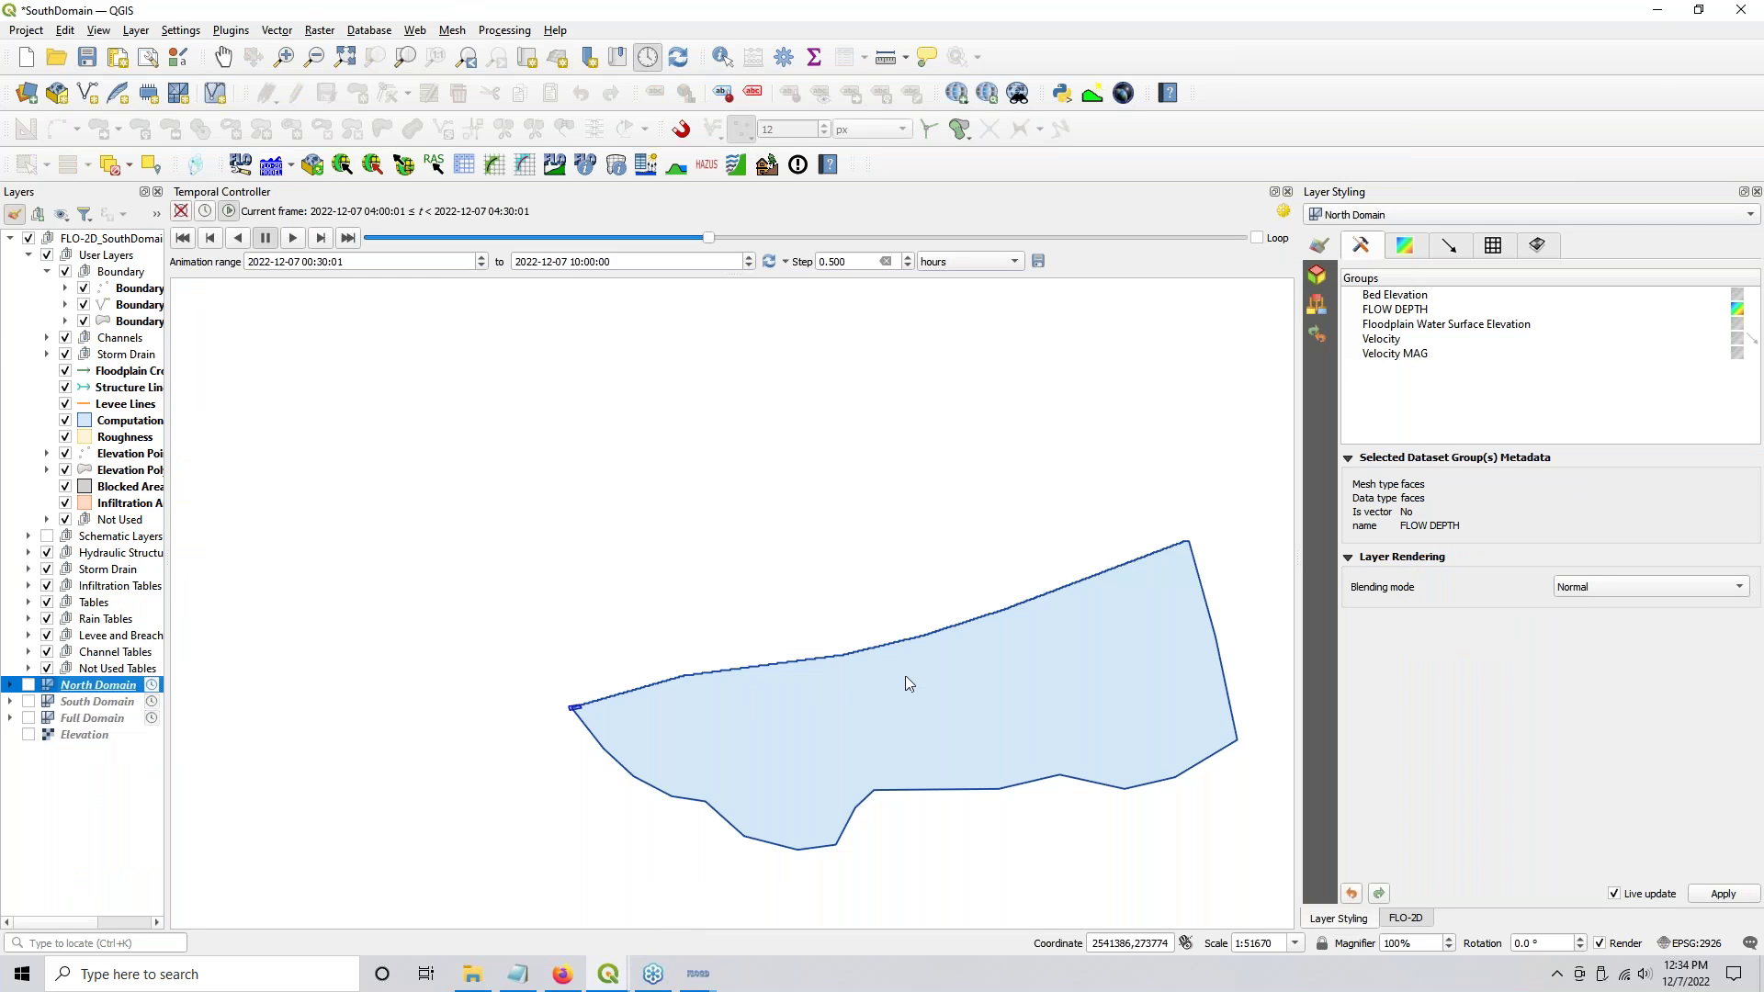
left_click(28, 717)
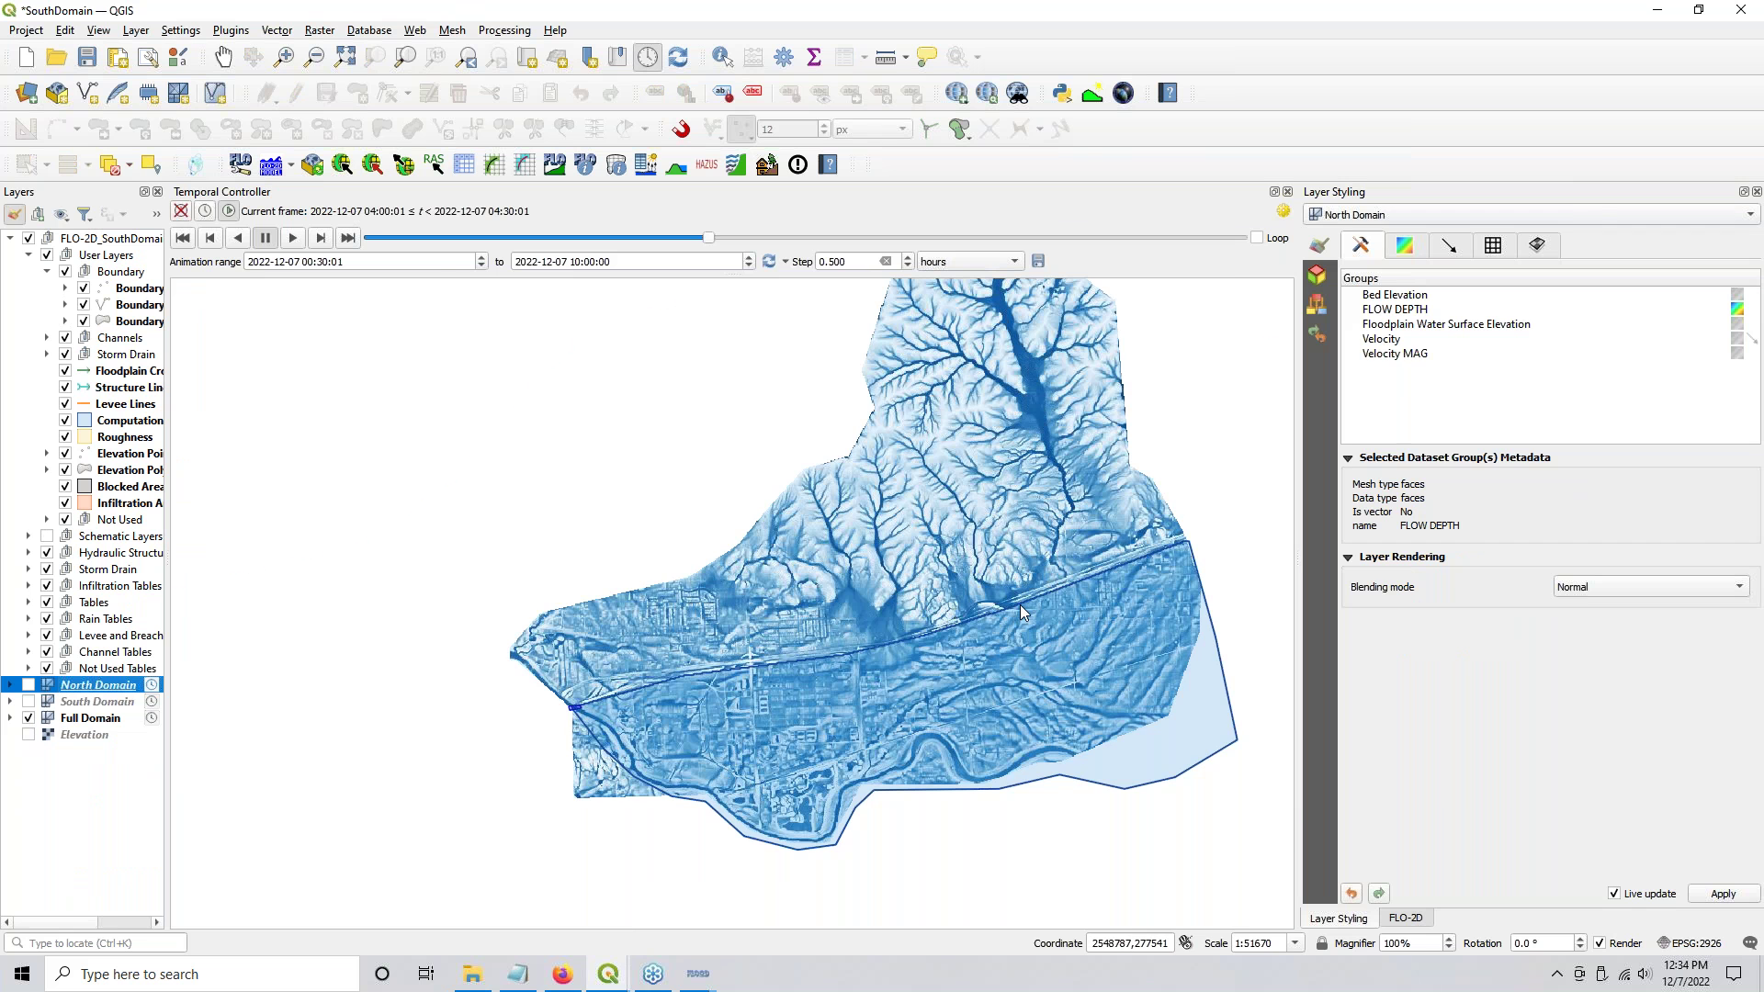
Step: Examine the Full Domain flow depth results along the computational domain's stair-stepped northern boundary, where the north and south domains meet
scroll(1022, 613, "up", 2)
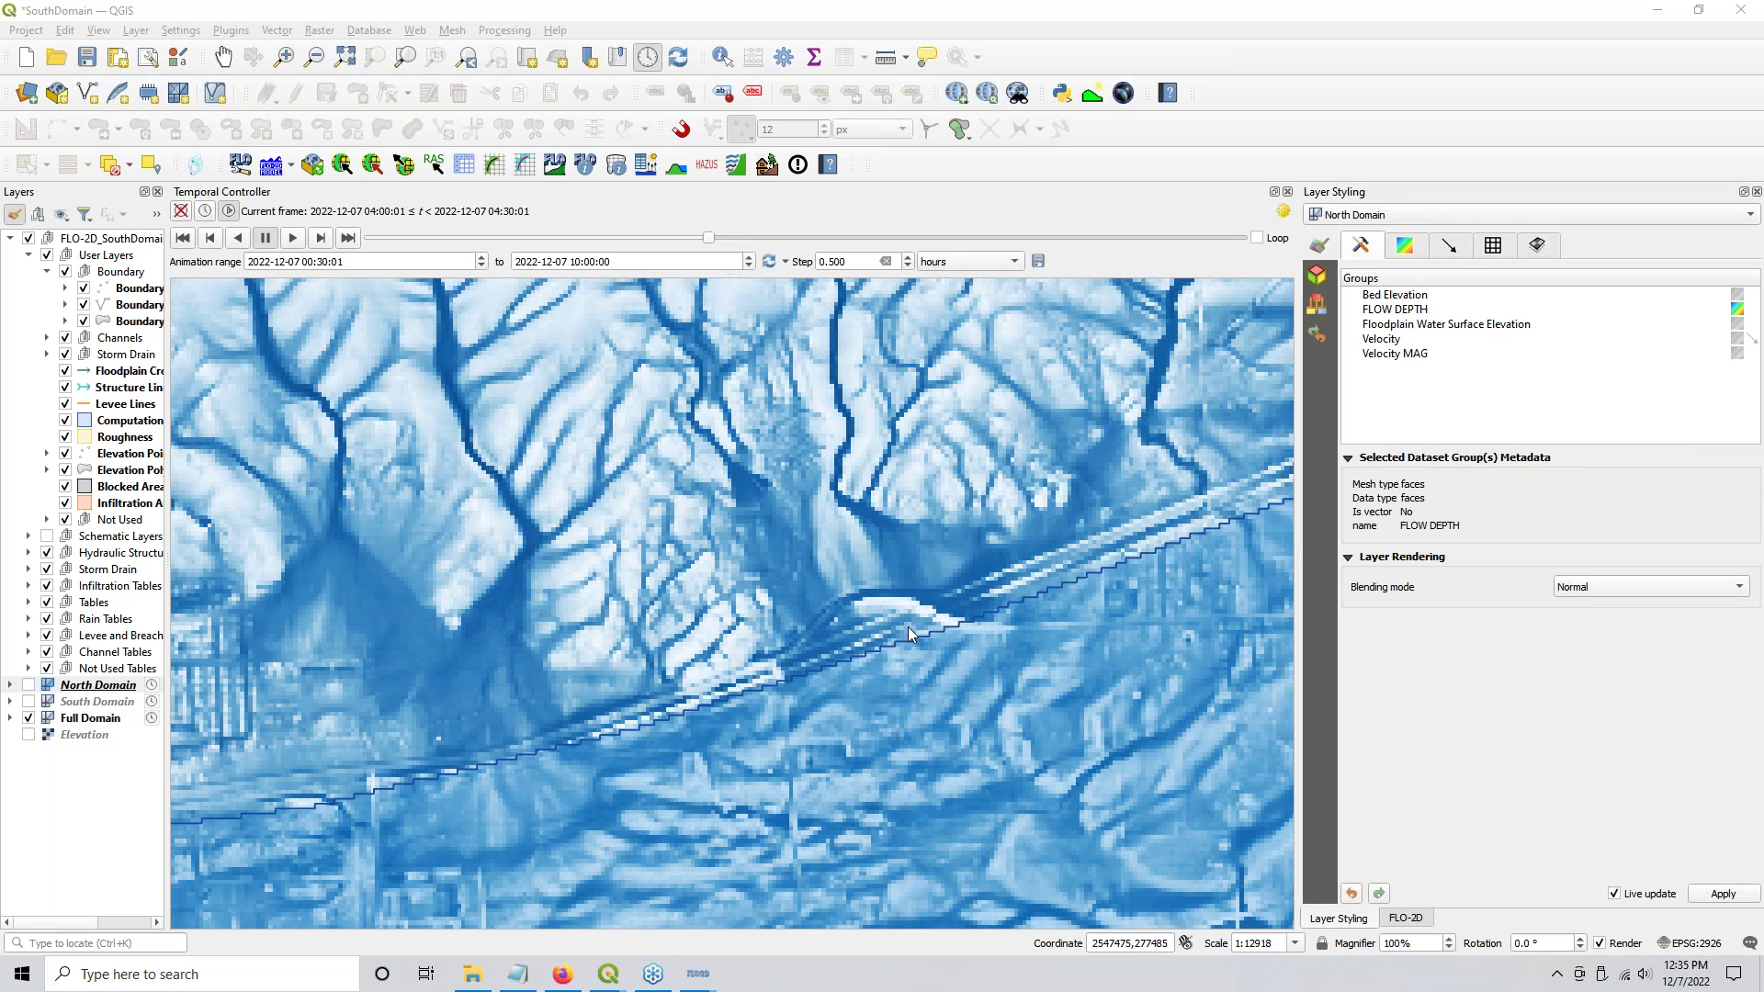
scroll(910, 652, "up", 1)
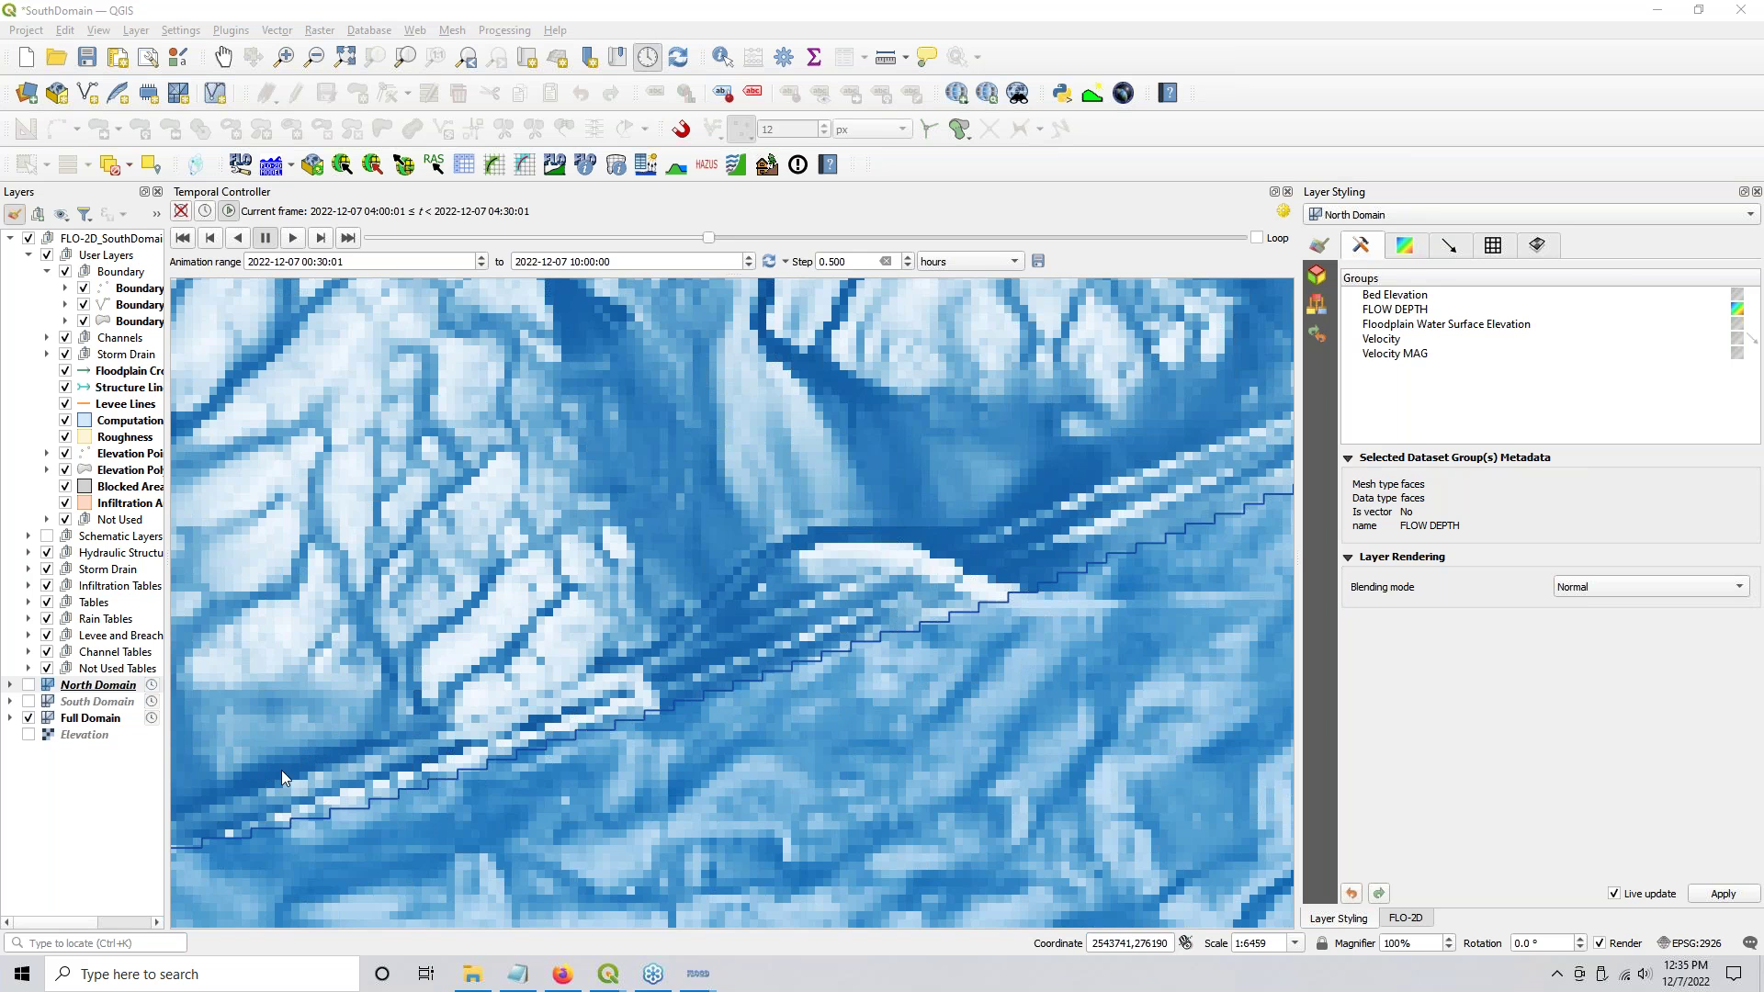
scroll(538, 753, "down", 1)
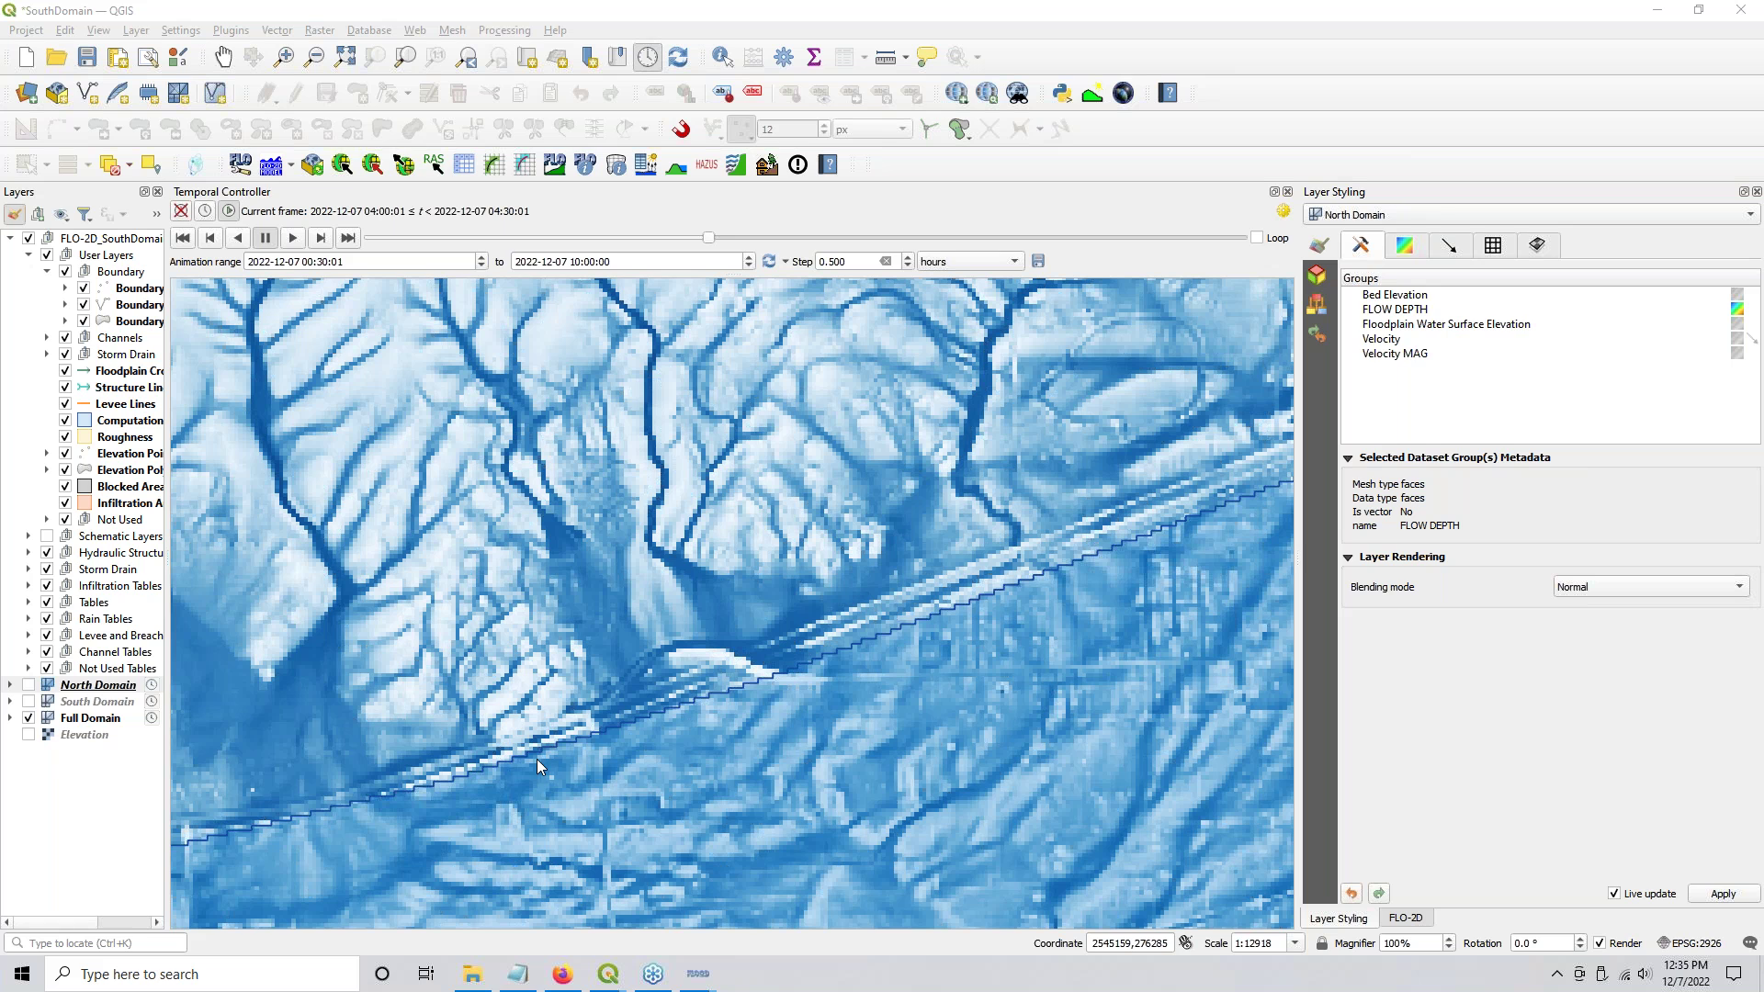
mouse_move(474, 983)
scroll(807, 665, "up", 2)
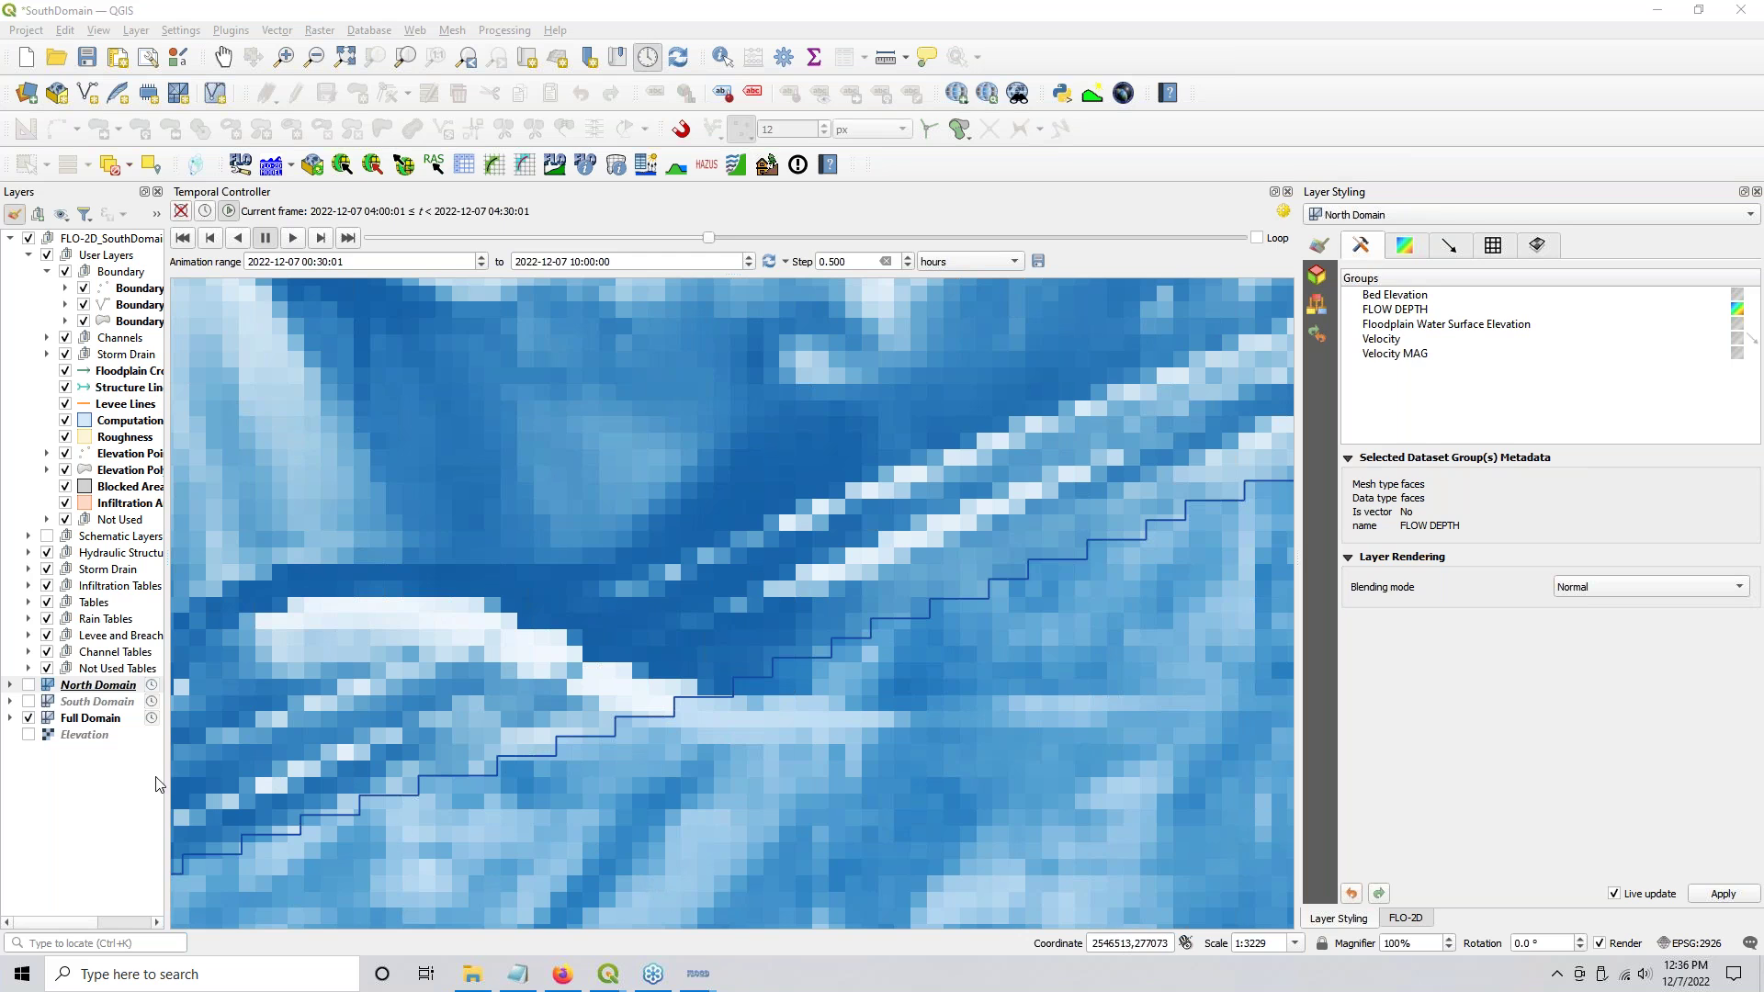
Step: Hide the Full Domain mesh and follow the south computational domain's northern edge to its western corner
left_click(29, 719)
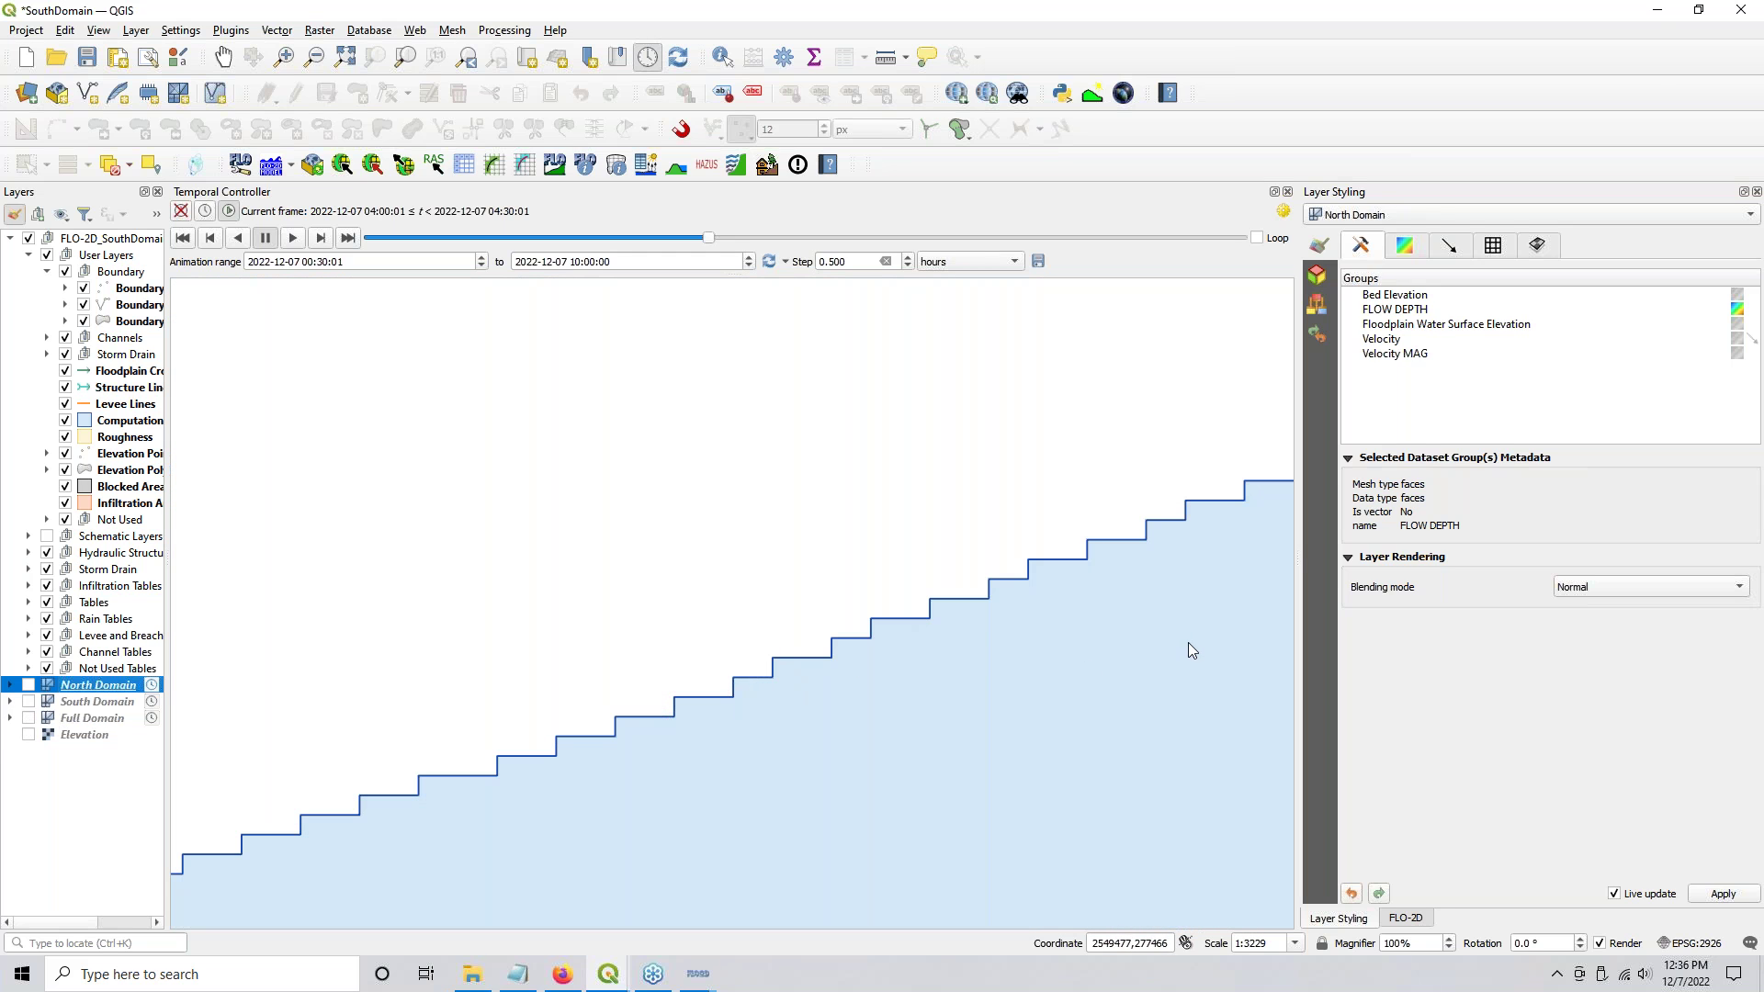
scroll(1188, 649, "down", 2)
left_click_drag(1055, 598, 422, 688)
left_click_drag(606, 658, 1103, 520)
scroll(843, 623, "down", 1)
left_click_drag(559, 707, 716, 668)
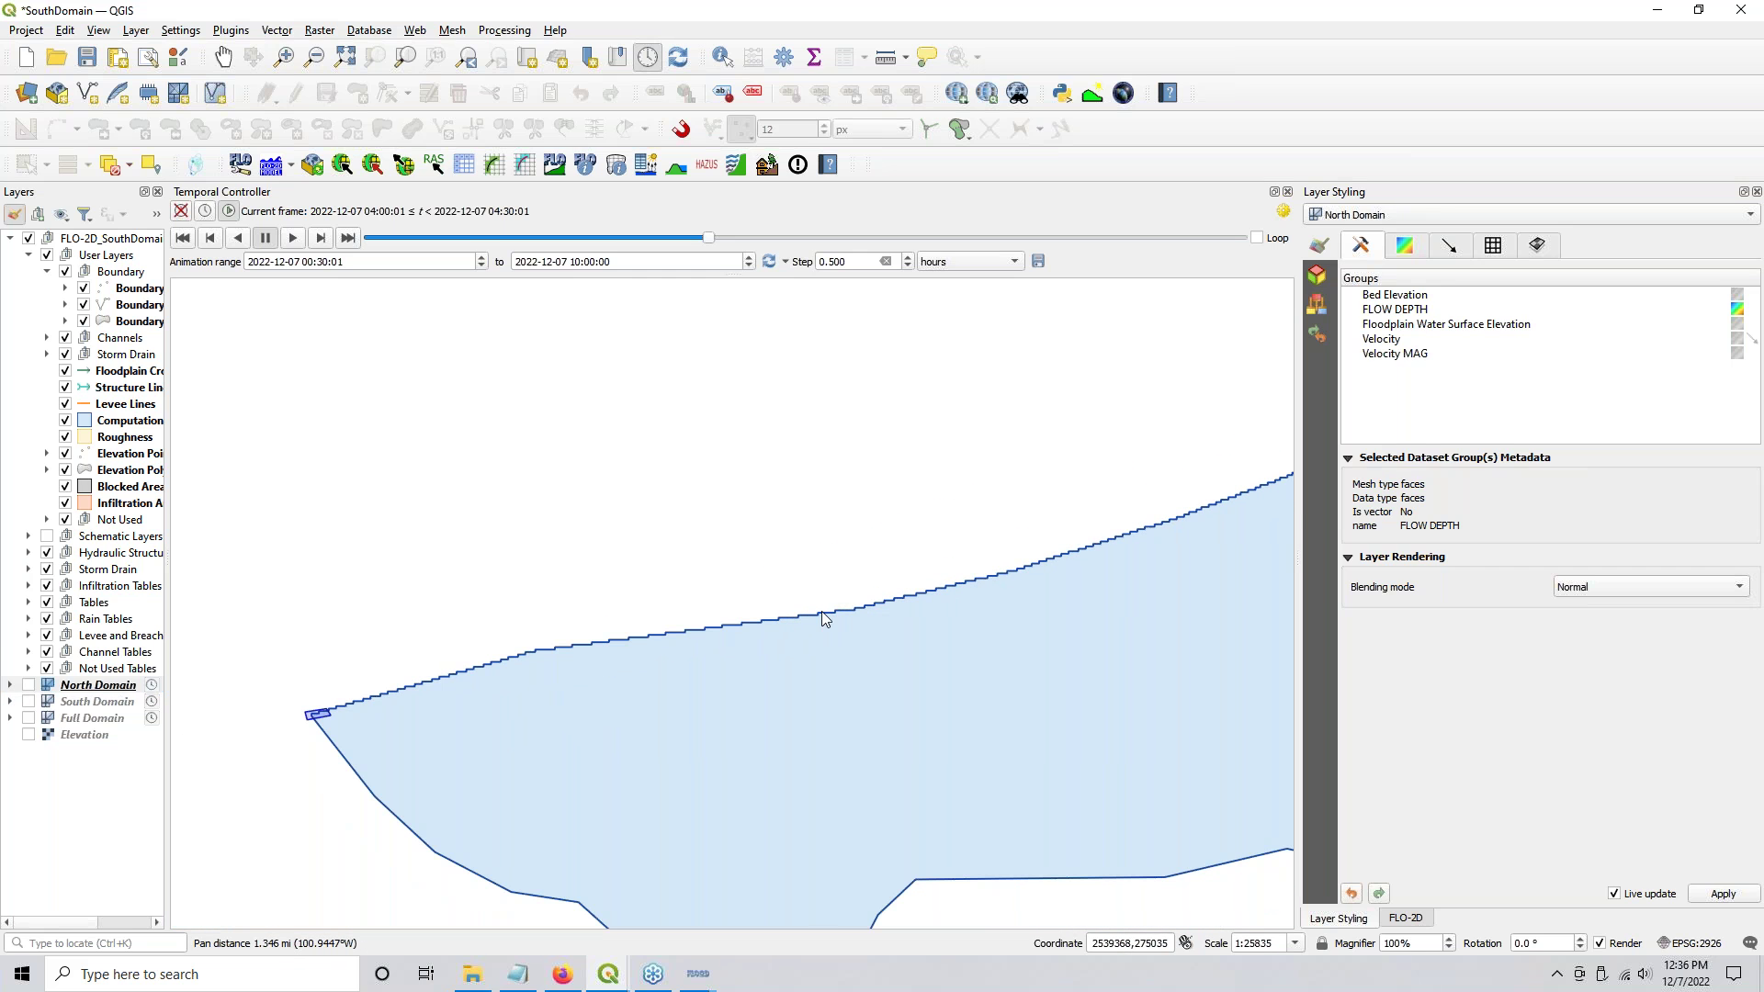
Step: Display the Schematic Layers group and inspect the grid along the south domain's northern edge
left_click(47, 538)
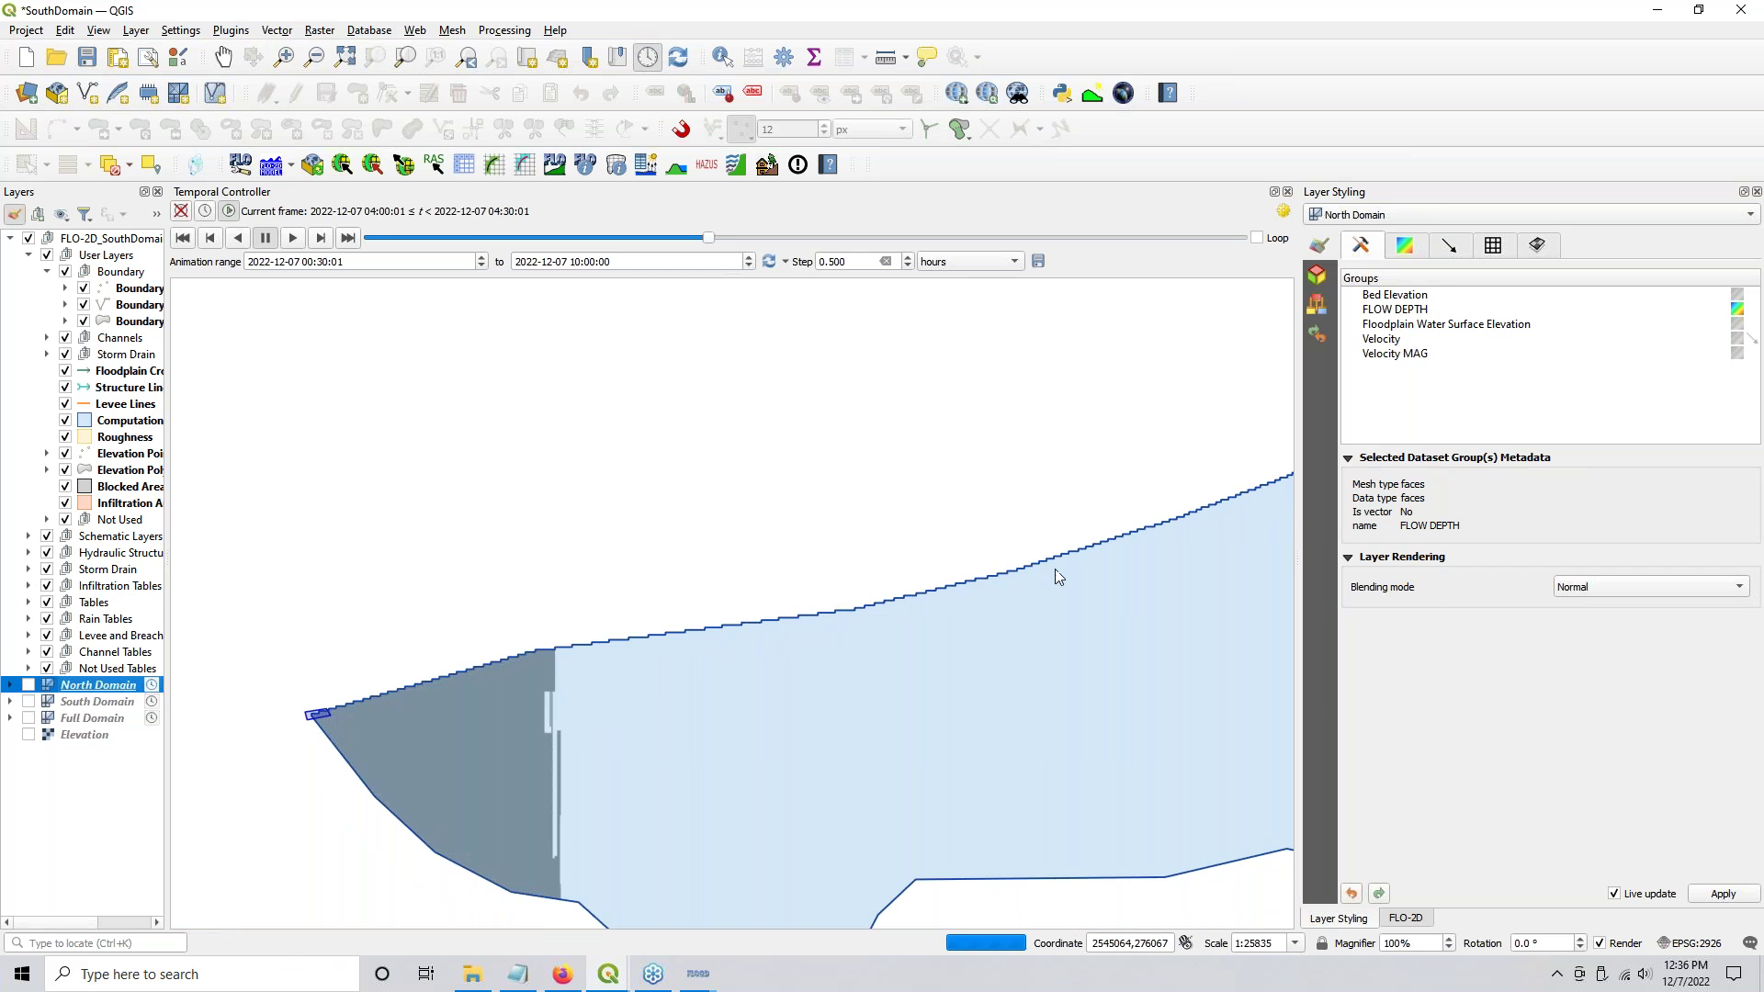
left_click_drag(1057, 575, 753, 643)
scroll(737, 639, "up", 4)
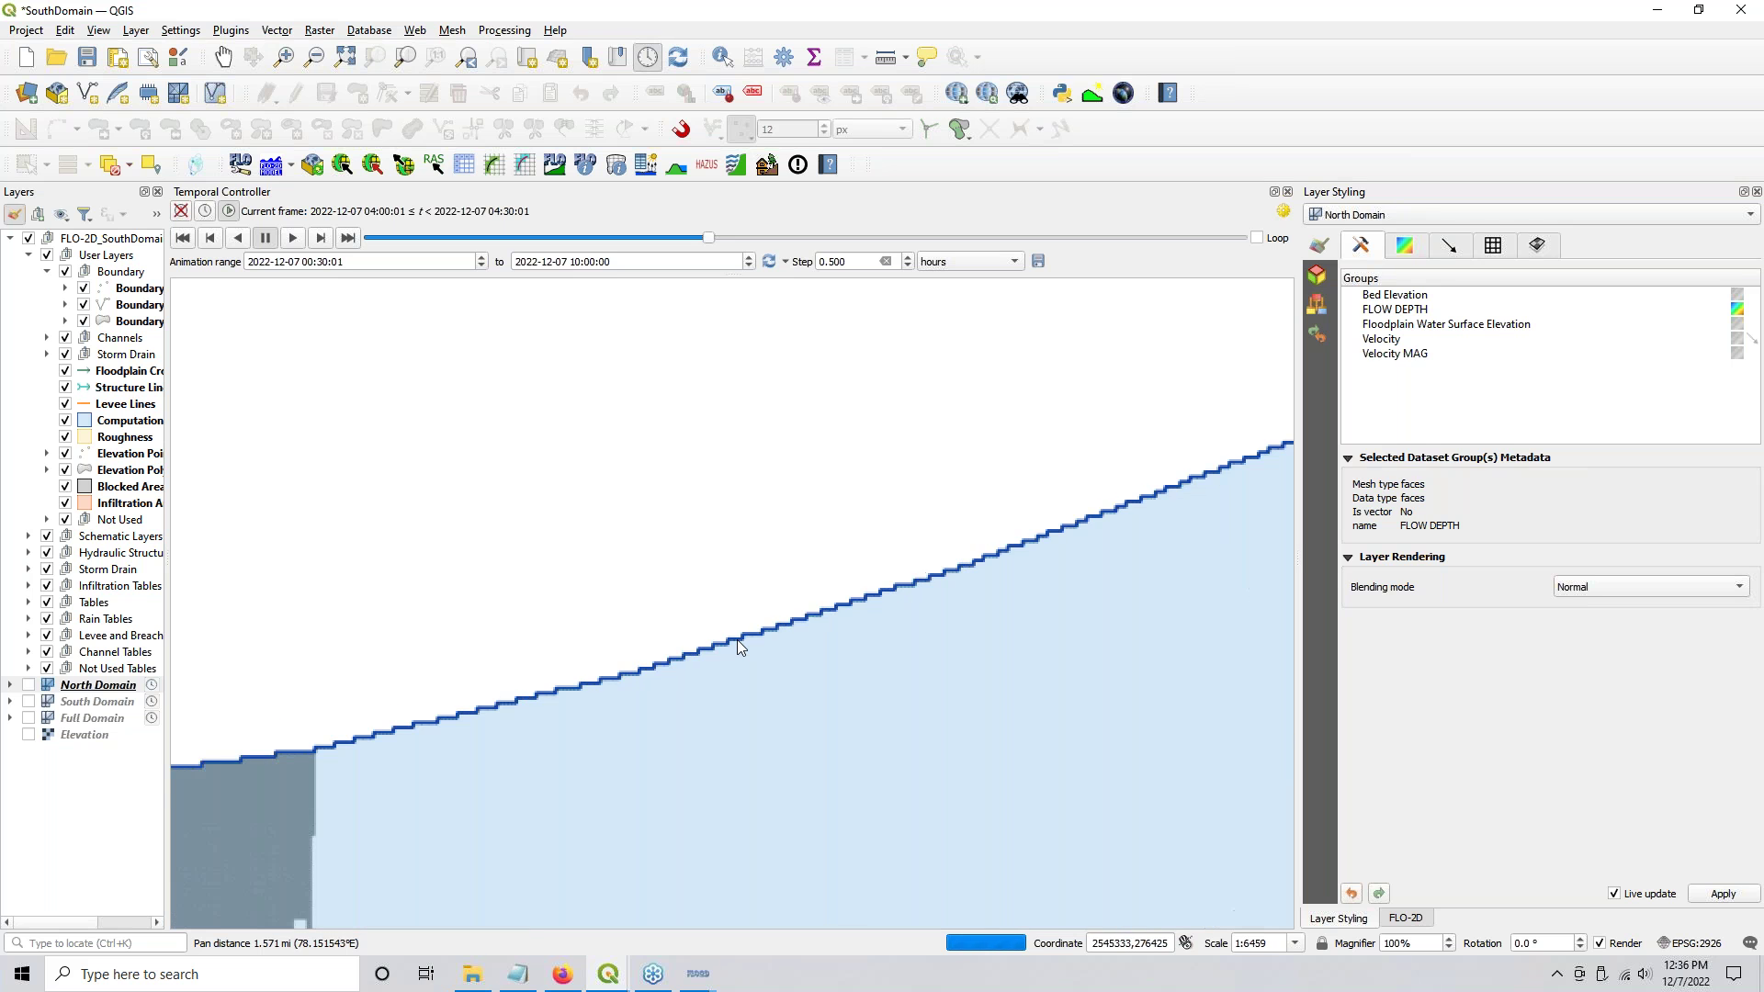